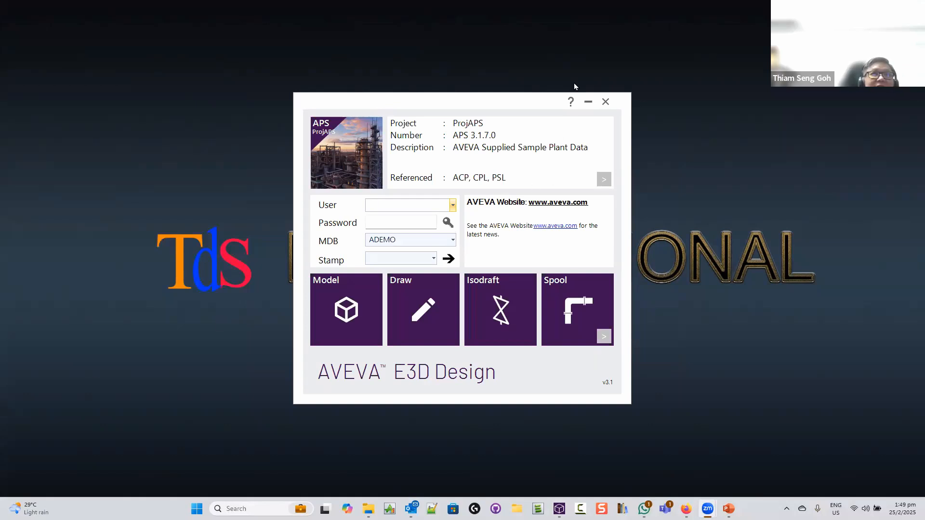
pyautogui.moveTo(474, 99); pyautogui.dragTo(475, 99)
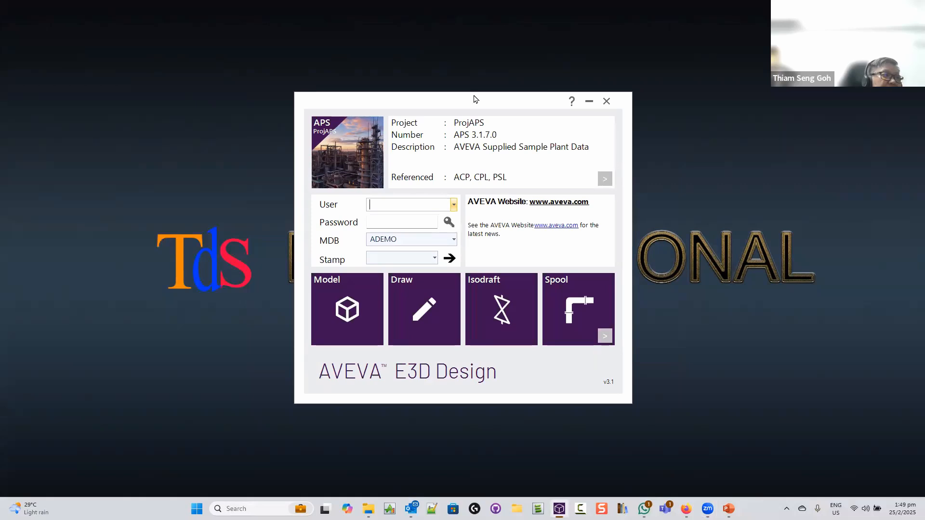
pyautogui.click(605, 179)
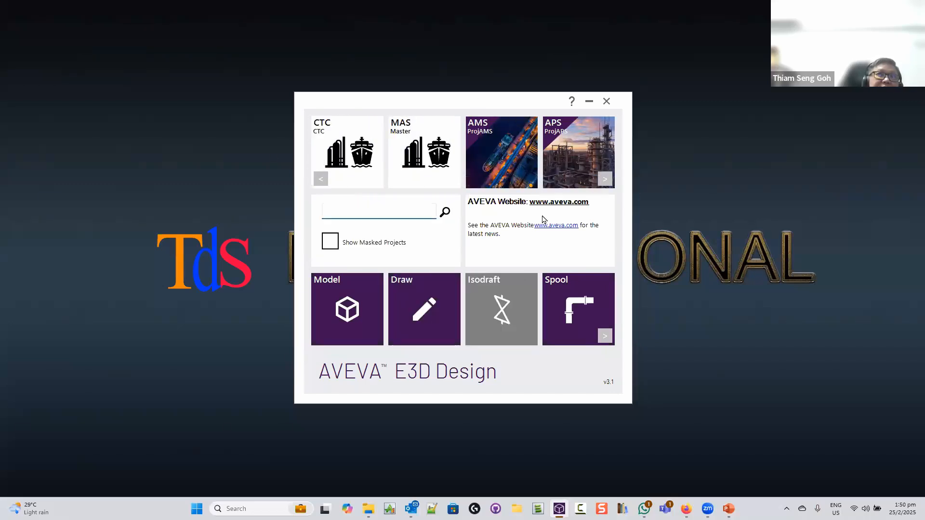
pyautogui.click(557, 161)
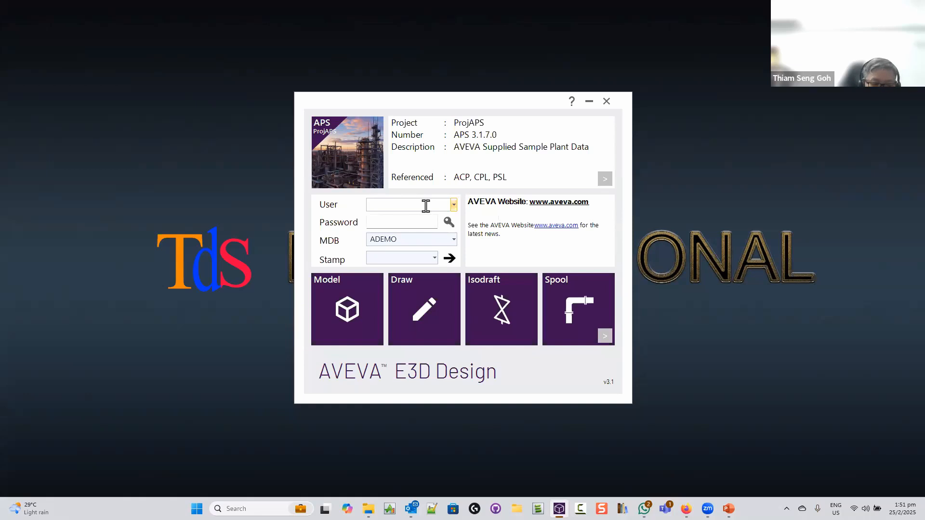
# Enter SYSTEM in capitals as the ProjAPS user and type the six-character password
pyautogui.press('capslock')
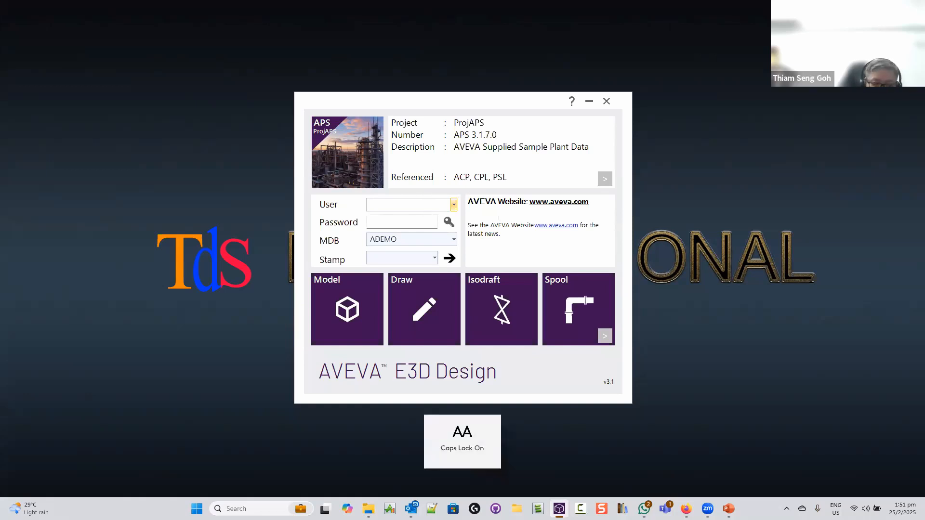
pyautogui.write('SYSTEM')
pyautogui.press('Tab')
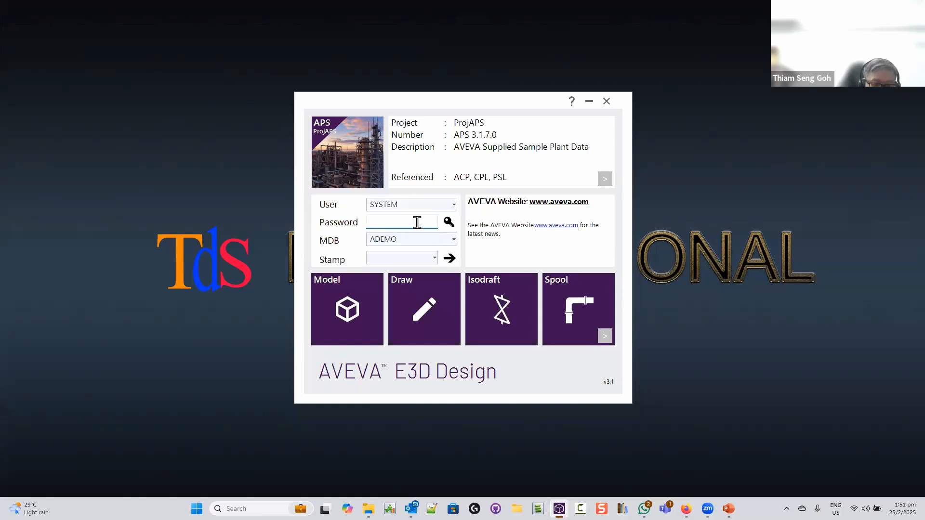
pyautogui.write('X')
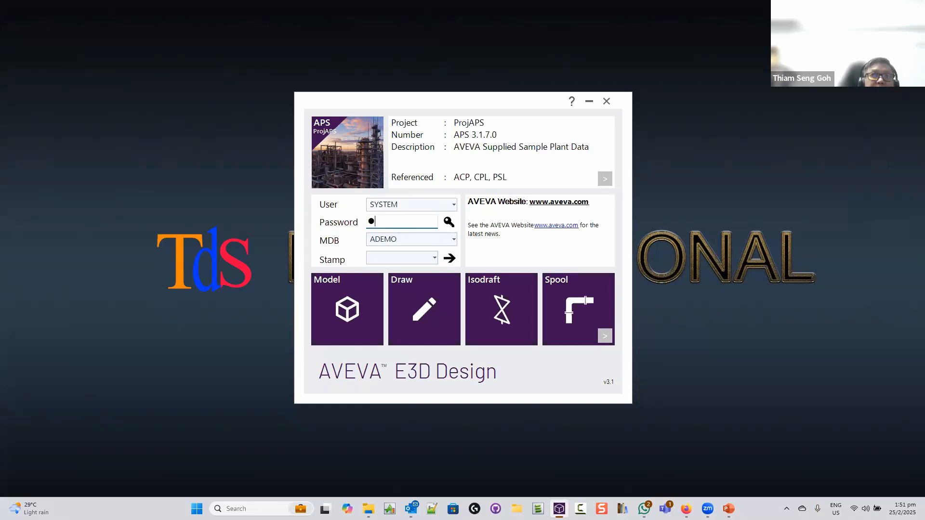
pyautogui.press('BackSpace')
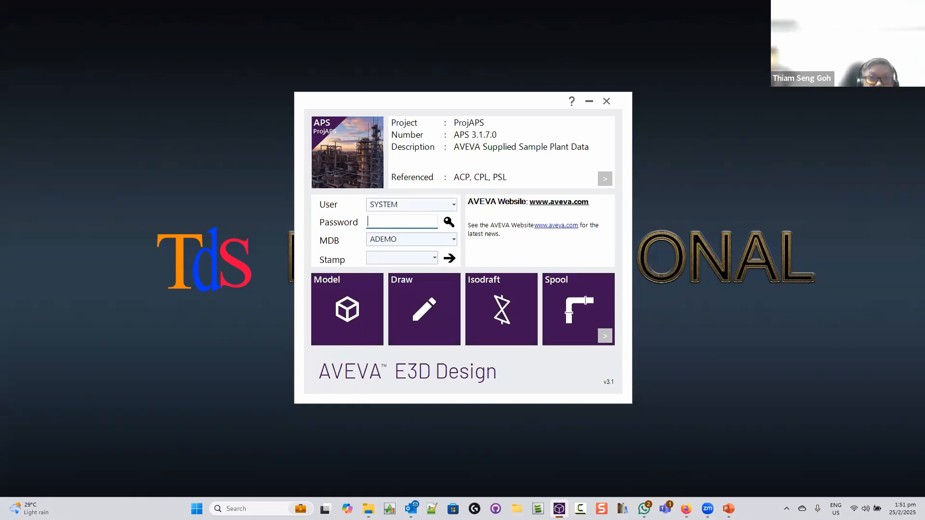
pyautogui.write('XXXXXX')
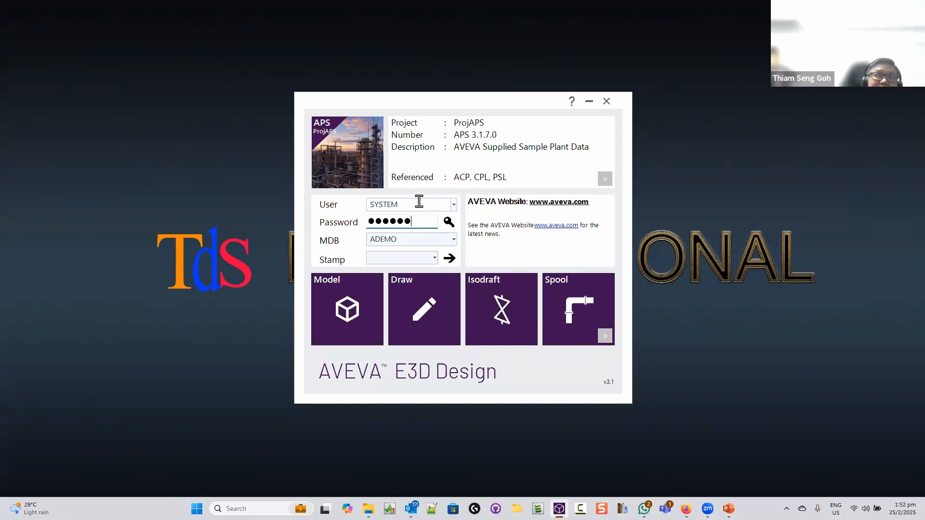
# Confirm ADEMO as the MDB and start the Model module for ProjAPS
pyautogui.click(454, 240)
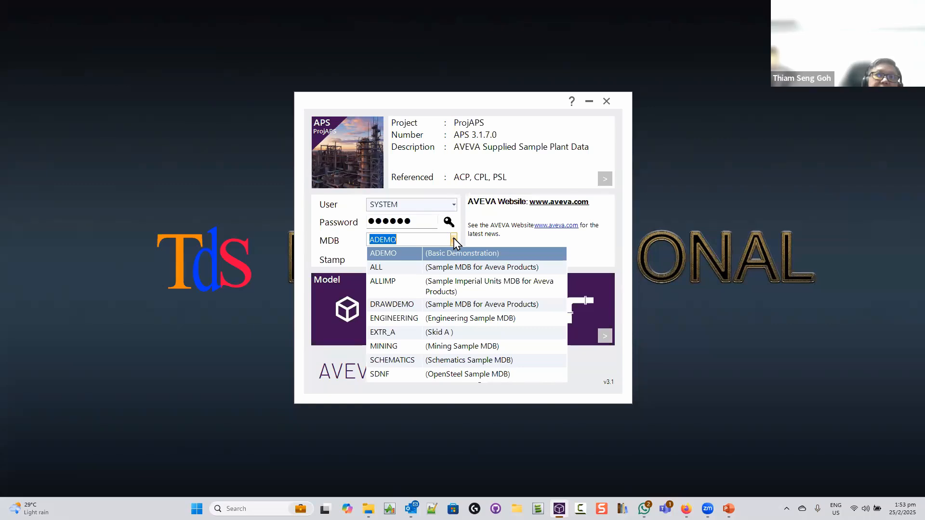
pyautogui.click(429, 253)
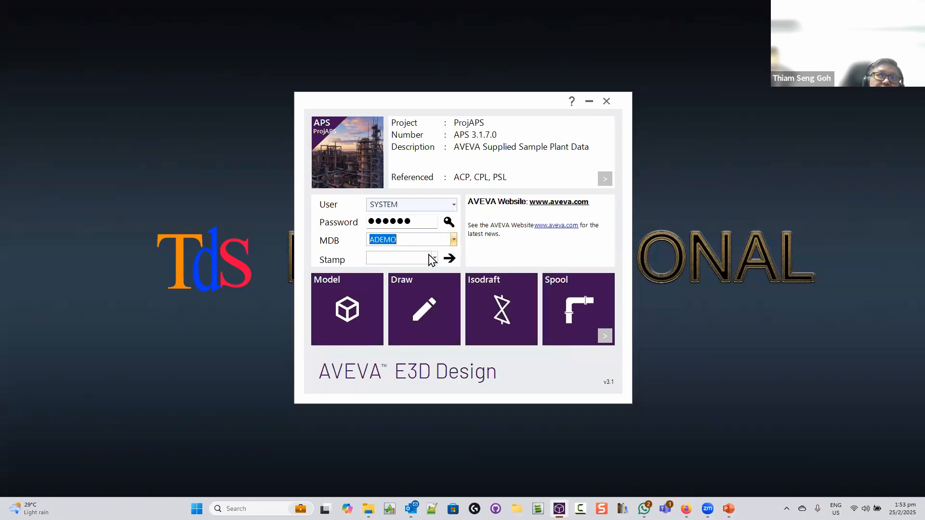
pyautogui.click(452, 240)
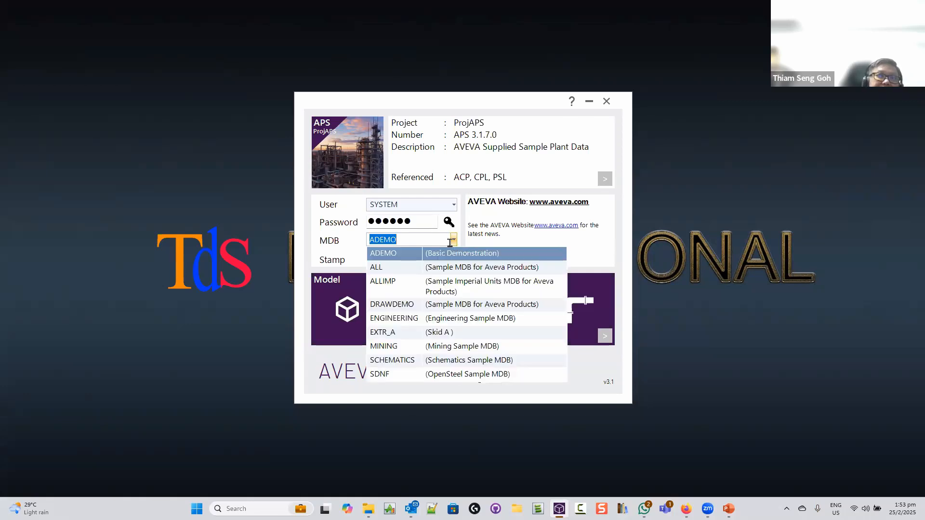
pyautogui.click(424, 256)
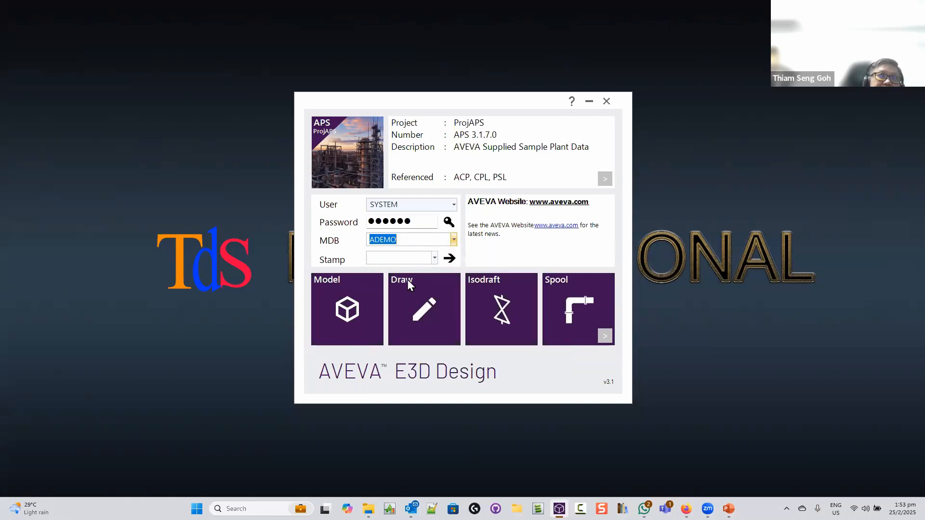
pyautogui.click(340, 327)
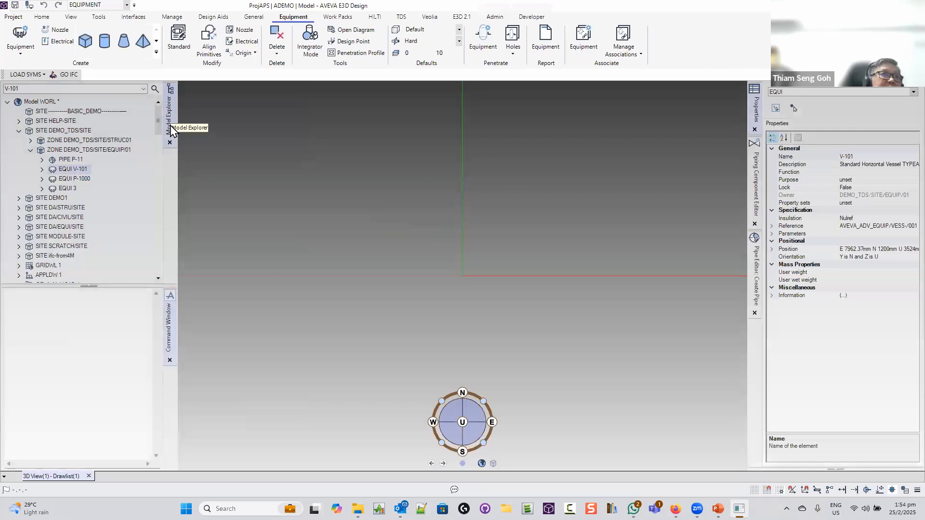
# Collapse and re-expand DEMO_TDS/SITE, then orbit the plant to an isometric view
pyautogui.doubleClick(78, 132)
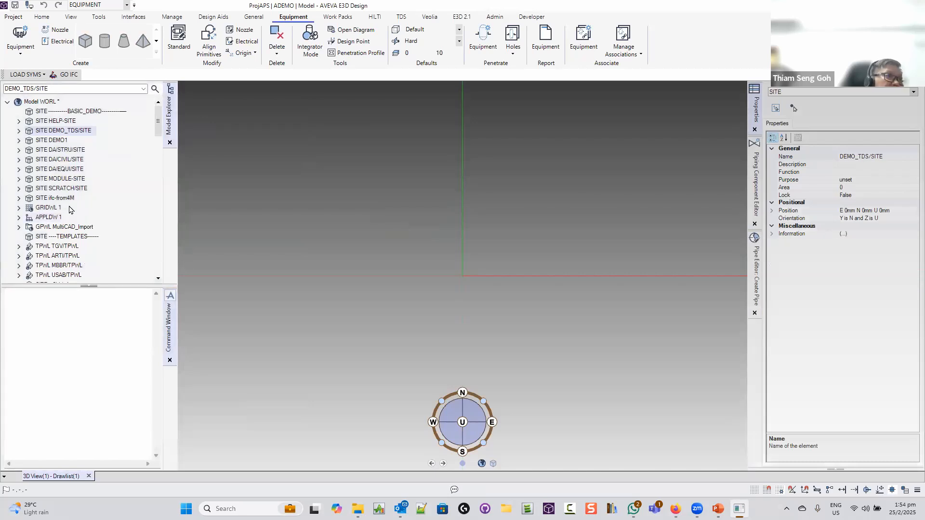
pyautogui.doubleClick(57, 134)
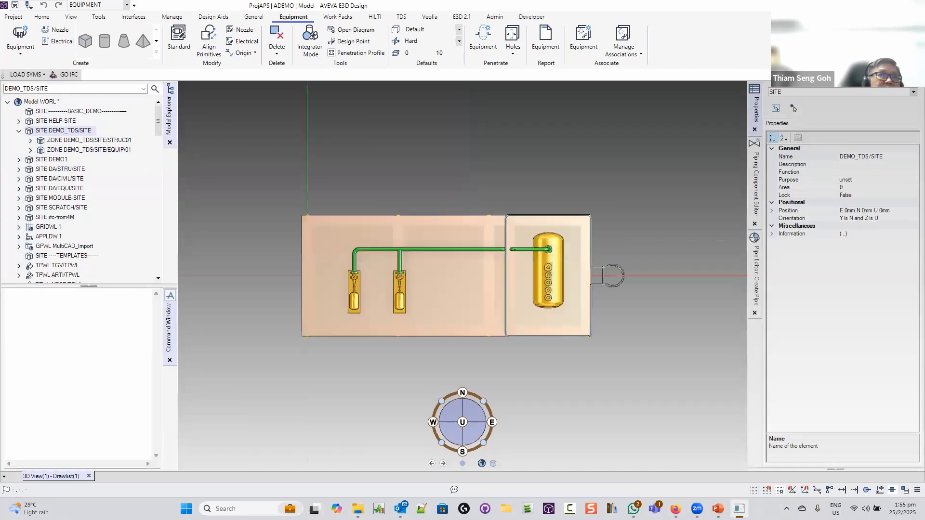
pyautogui.moveTo(464, 288); pyautogui.dragTo(556, 166, button='middle')
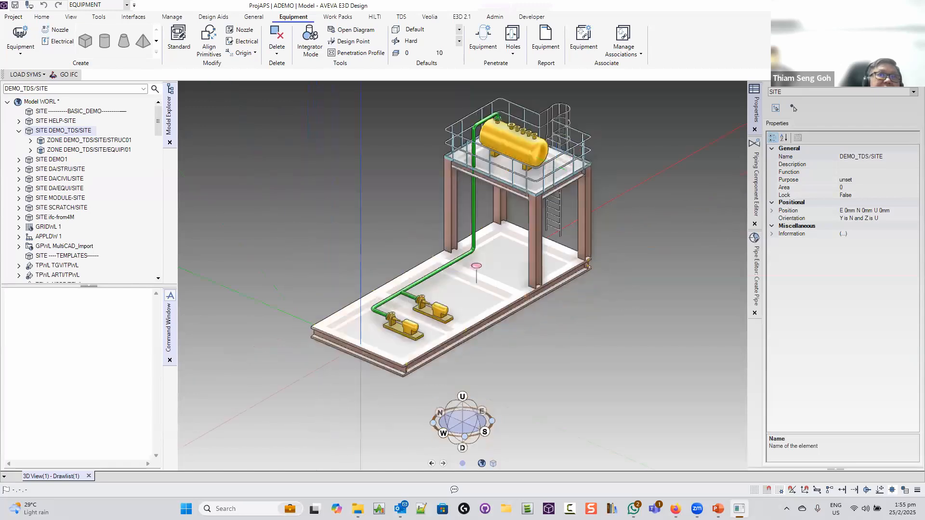
pyautogui.scroll(4, 556, 166)
pyautogui.scroll(-5, 556, 165)
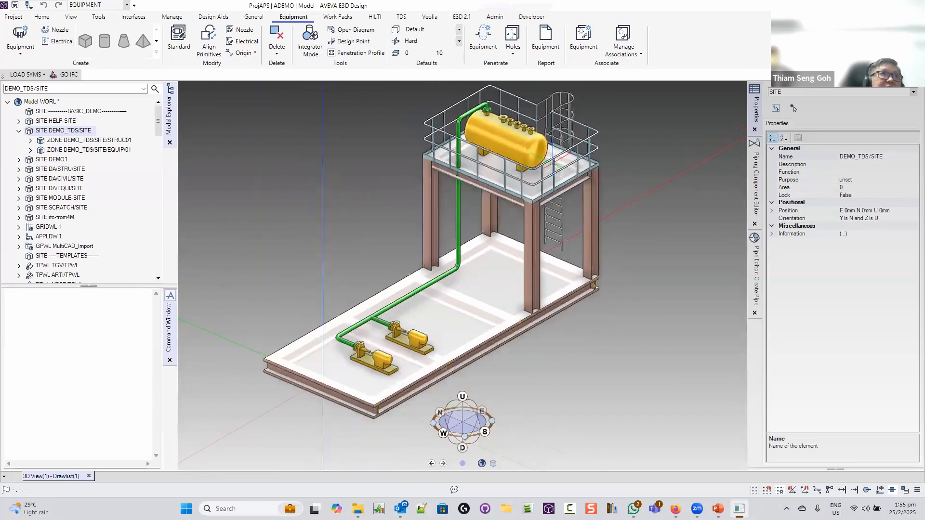
# Remove the STRUC01_ST001 steel structure from the 3D view and zoom out from a near-front angle
pyautogui.rightClick(72, 125)
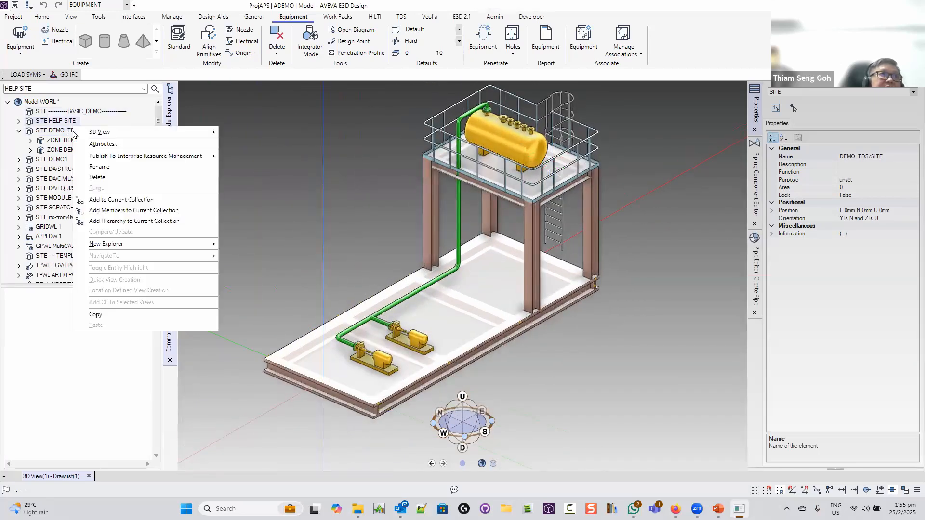
pyautogui.click(63, 132)
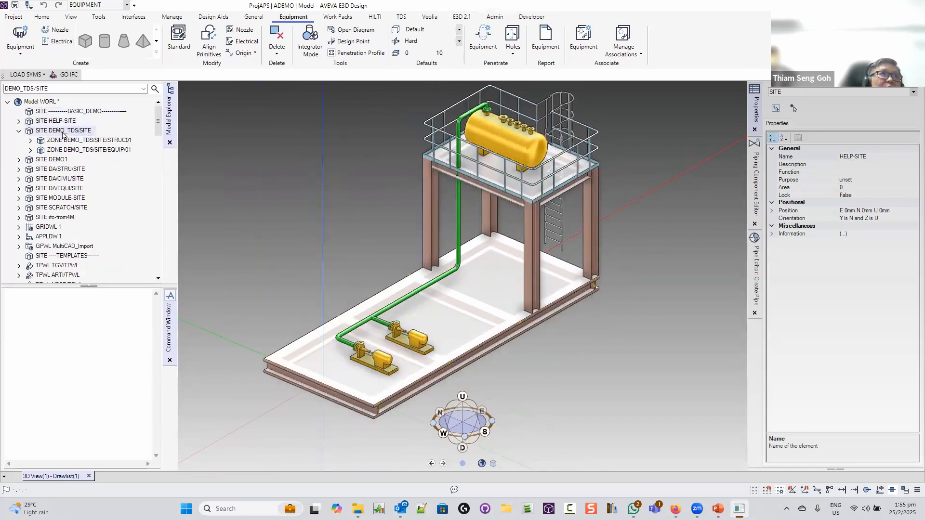
pyautogui.click(117, 141)
pyautogui.click(120, 151)
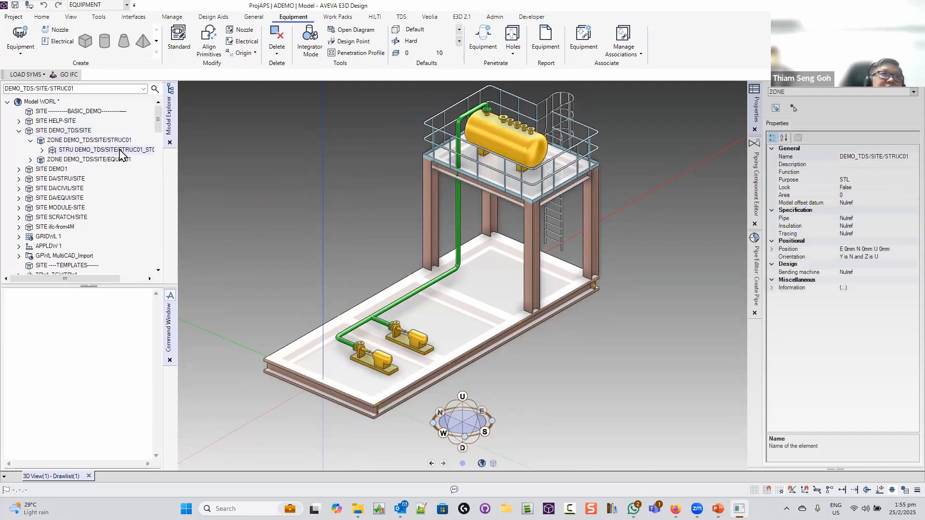
pyautogui.rightClick(122, 154)
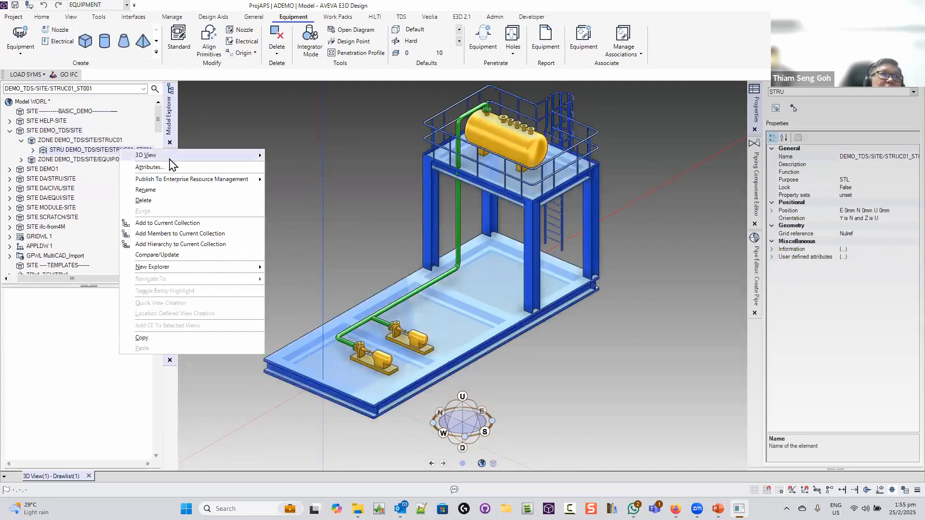
pyautogui.moveTo(170, 158)
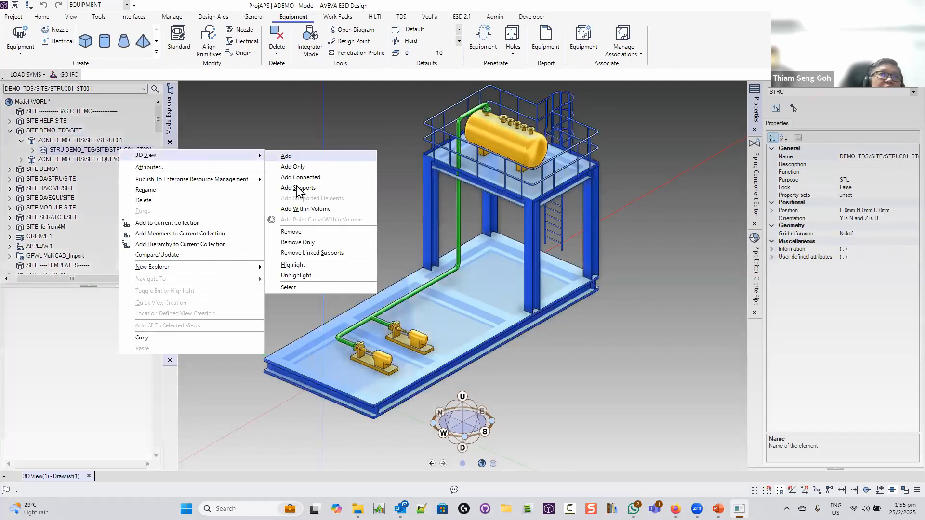
pyautogui.click(311, 232)
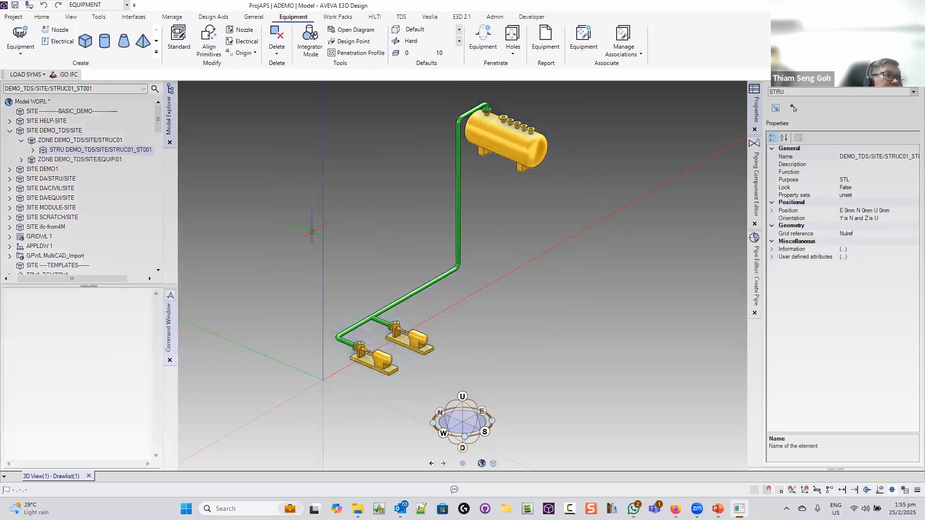
pyautogui.moveTo(480, 269); pyautogui.dragTo(434, 287, button='middle')
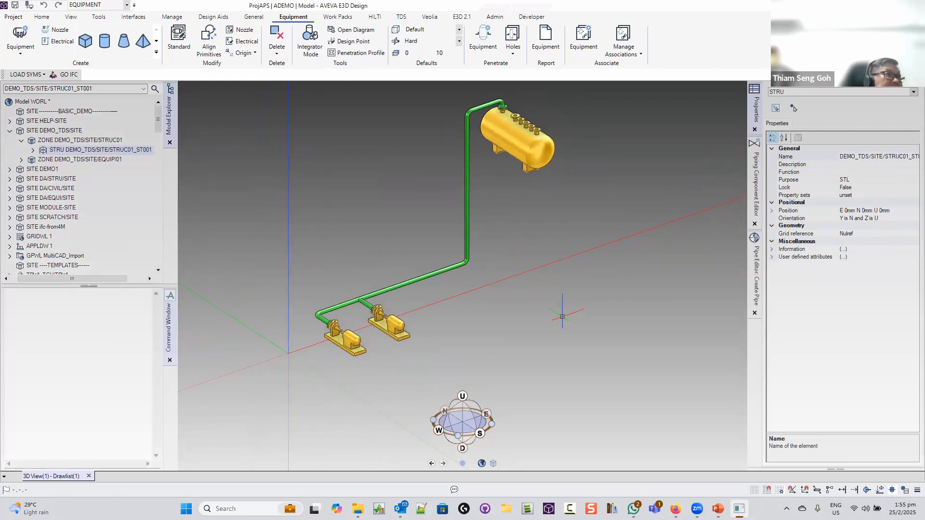
pyautogui.scroll(-4, 562, 317)
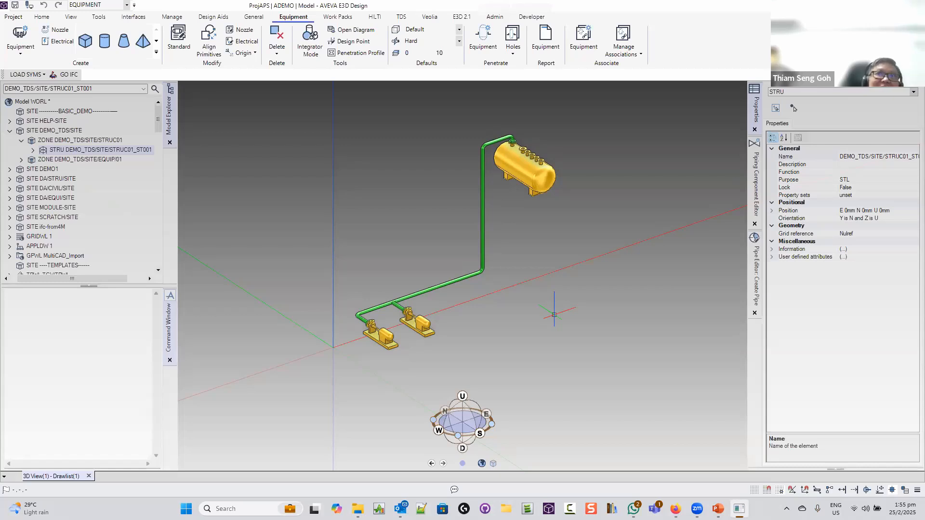
# Review the Home Clashes options (Clashes, Check CE, Auto Clash) without choosing one
pyautogui.click(43, 16)
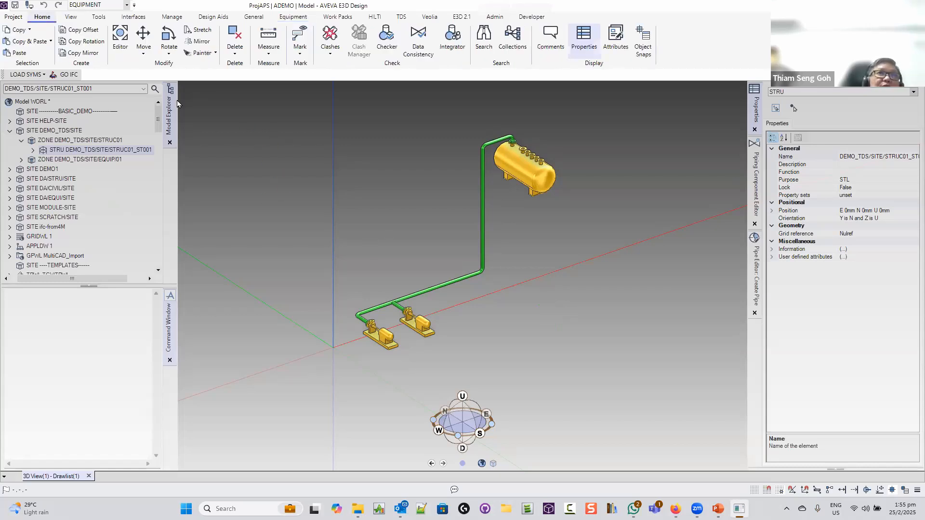
pyautogui.click(331, 56)
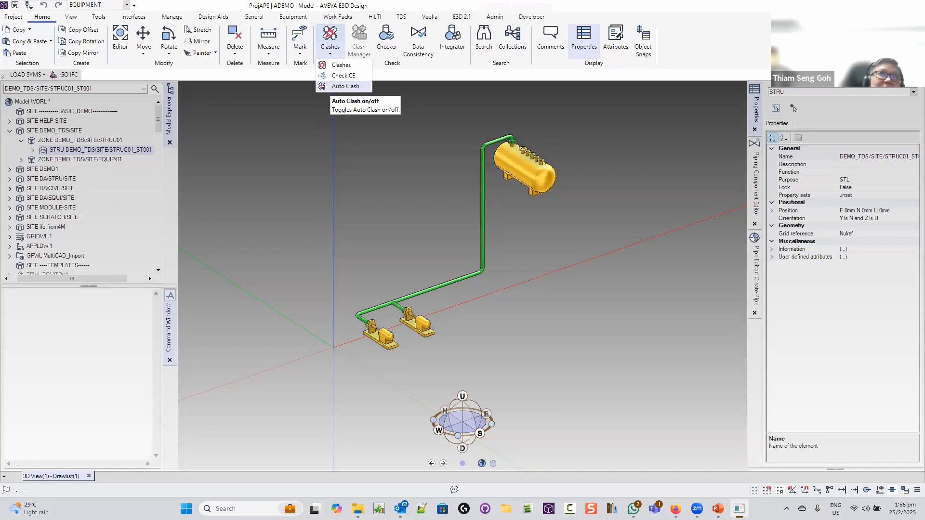
pyautogui.click(343, 87)
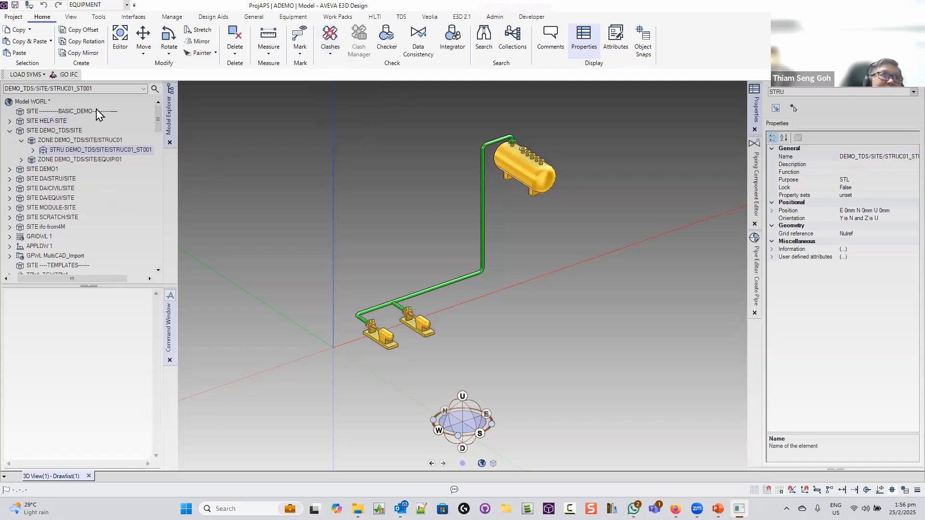
# Enable 'Hide non-user system data' in the Explorer Settings options and go back to the model
pyautogui.click(14, 17)
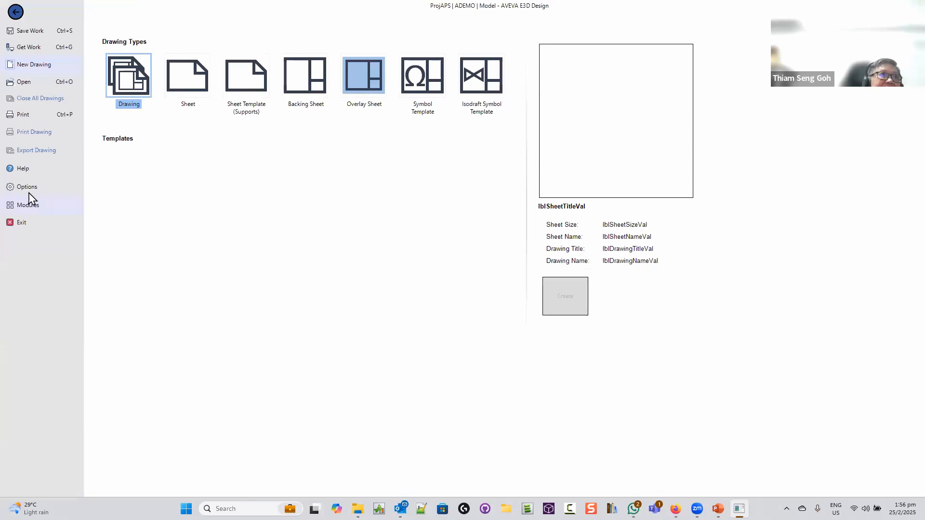
pyautogui.click(49, 191)
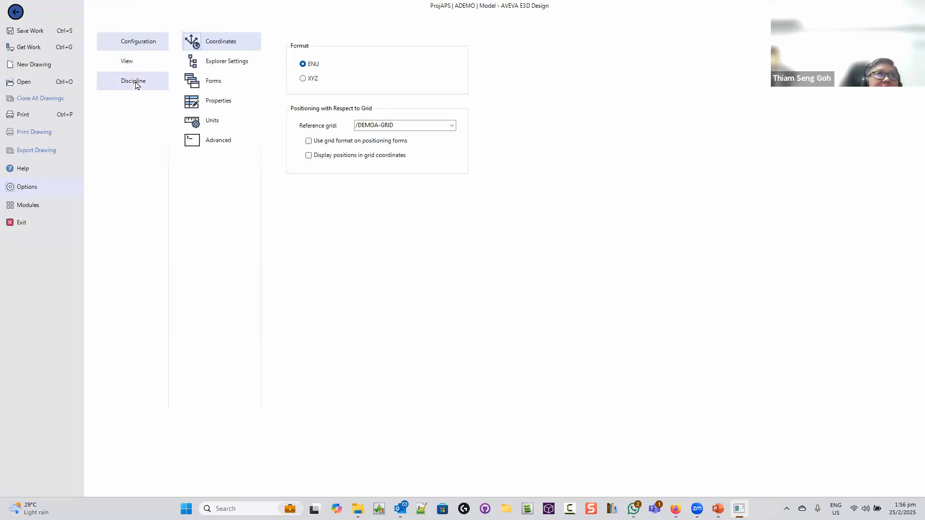
pyautogui.click(244, 65)
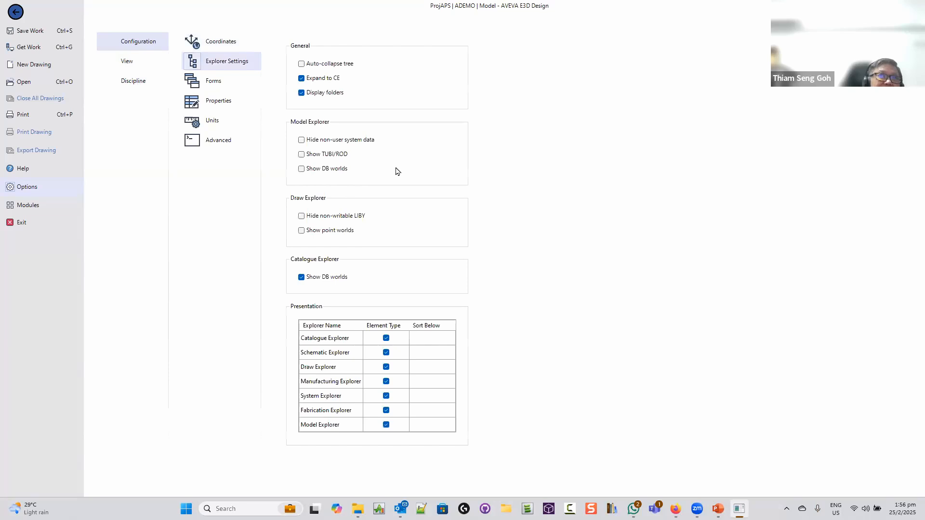
pyautogui.click(302, 141)
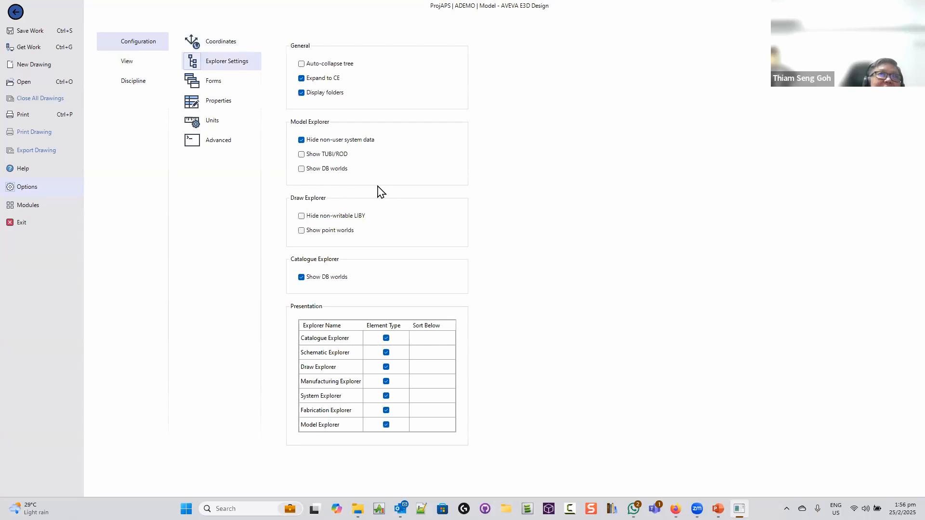
pyautogui.click(10, 16)
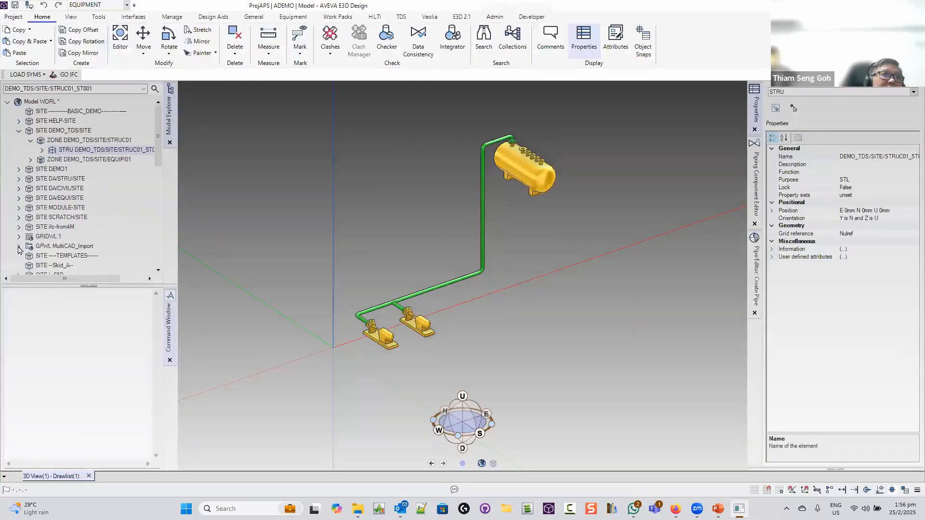
pyautogui.click(19, 249)
pyautogui.scroll(-3, 29, 231)
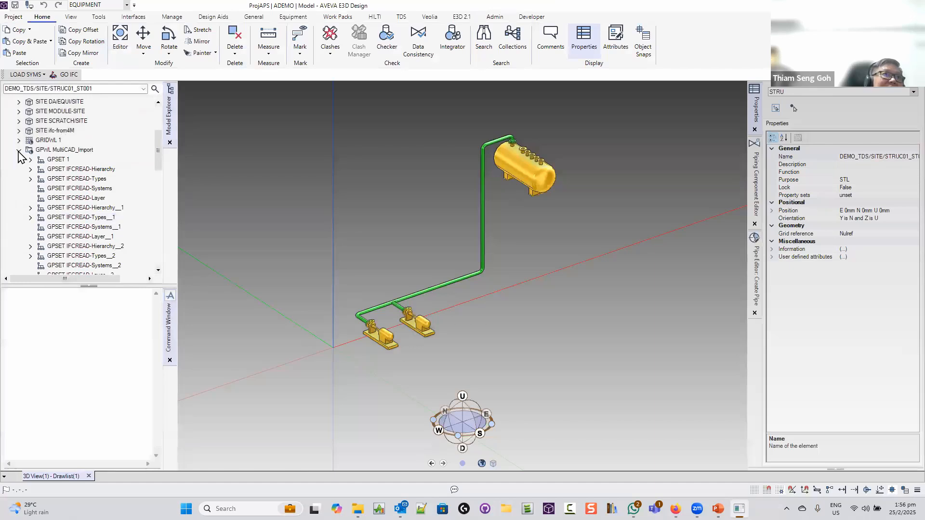
pyautogui.click(19, 150)
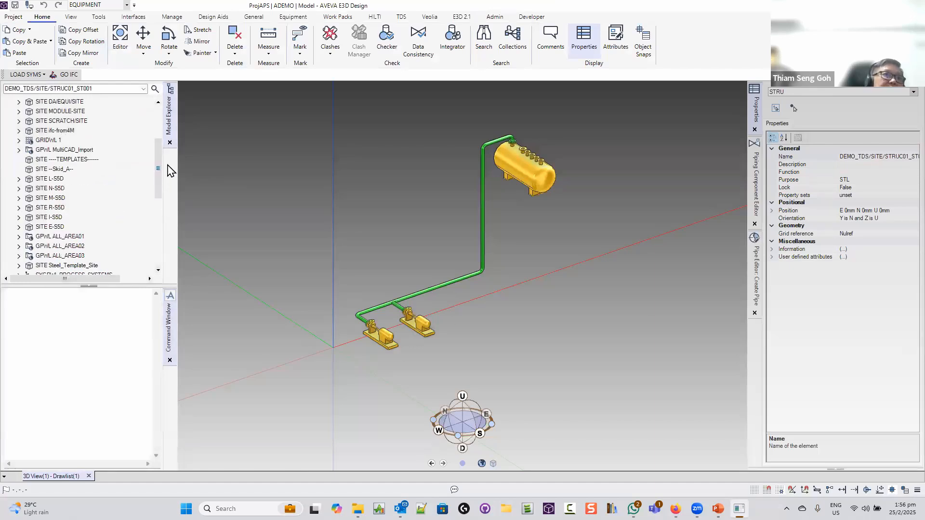
pyautogui.moveTo(168, 166); pyautogui.dragTo(171, 140)
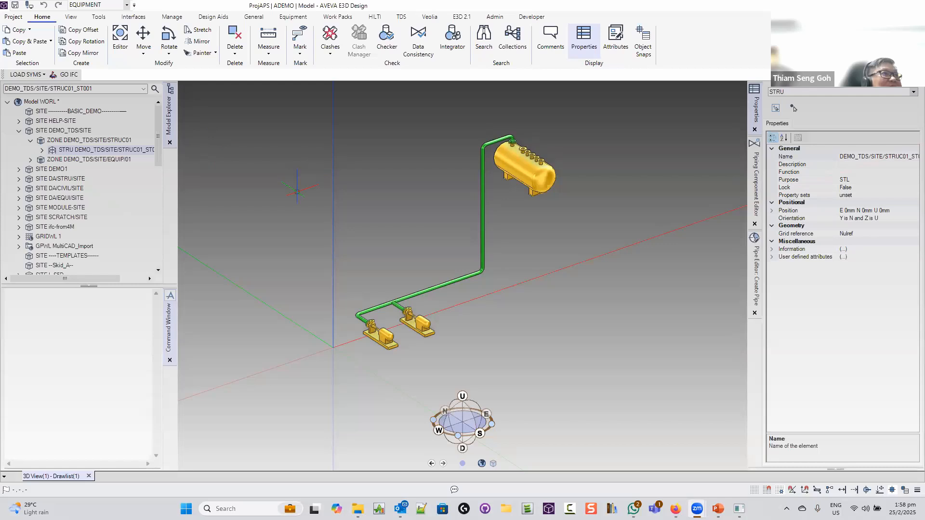
pyautogui.click(106, 150)
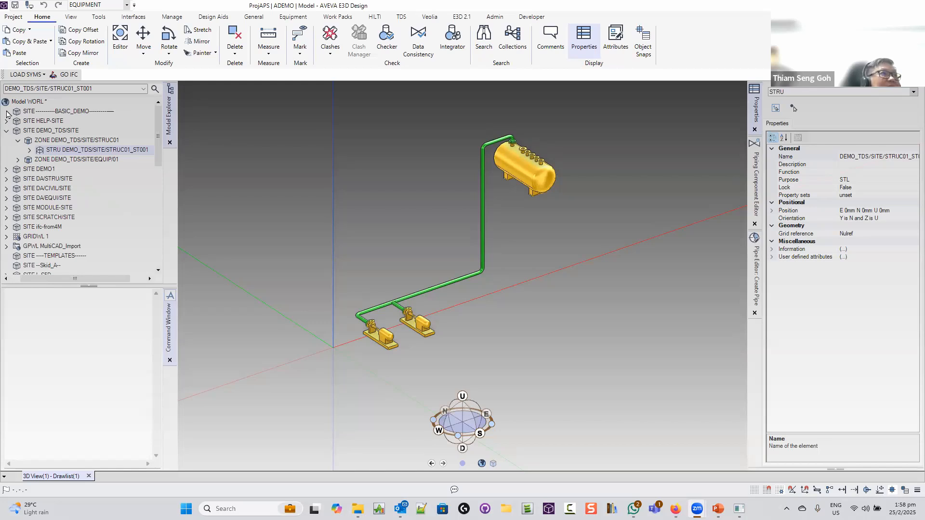
pyautogui.click(40, 407)
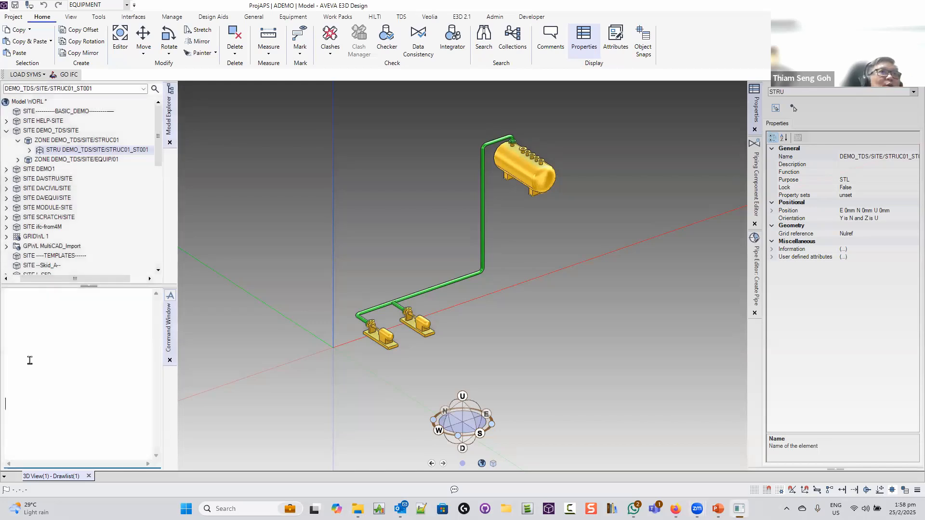
pyautogui.click(13, 18)
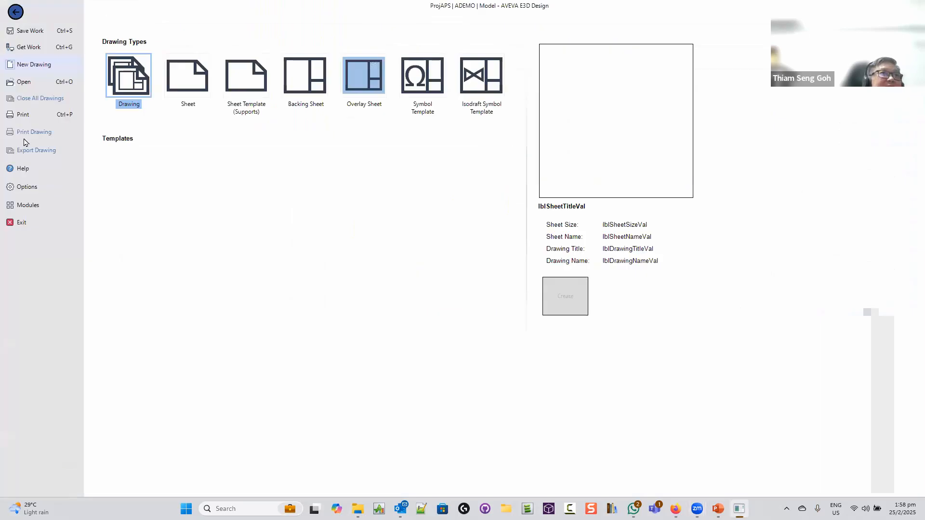
pyautogui.click(28, 206)
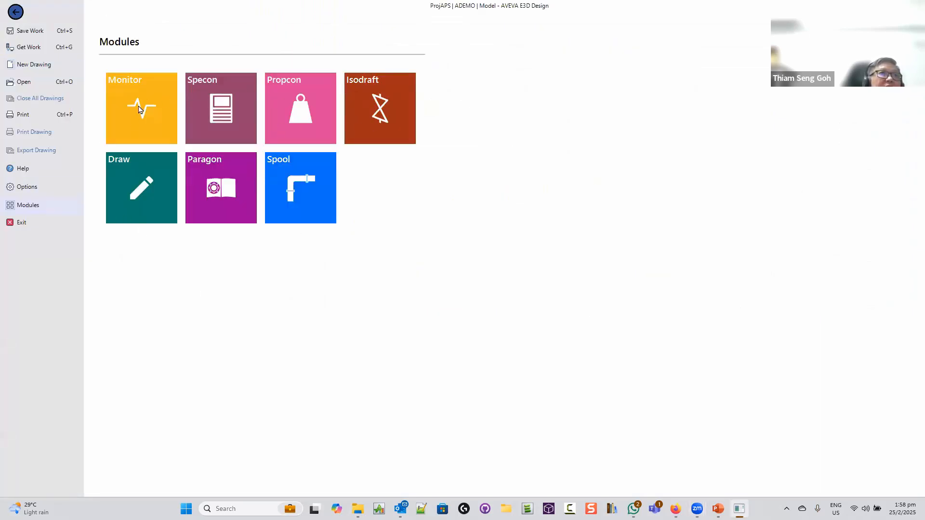
pyautogui.click(15, 11)
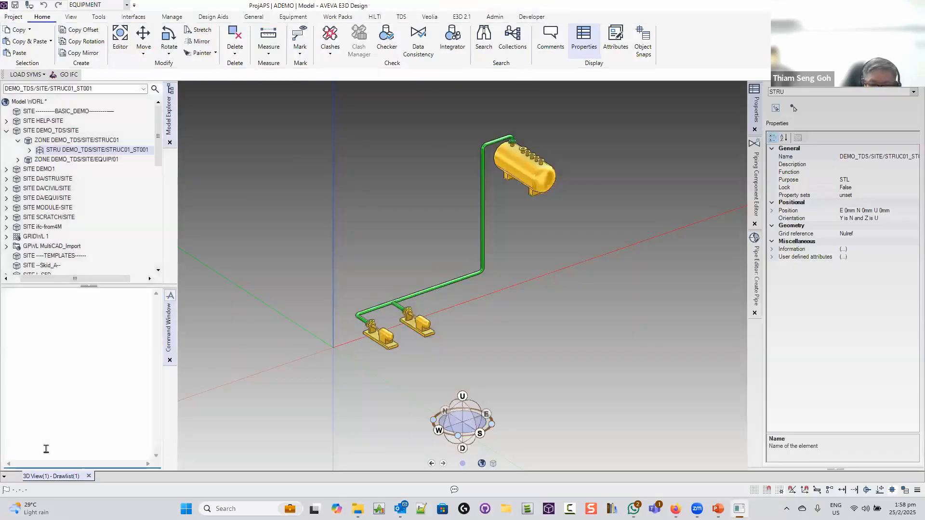
# Switch to the ALL MDB with MDB NOUPDATE, /ALL and EXIT in the command window
pyautogui.write('MDB ')
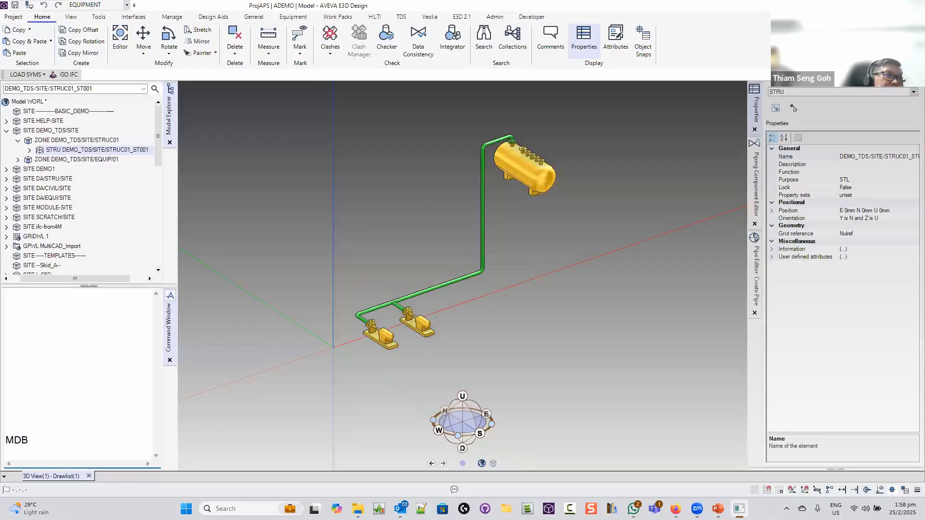
pyautogui.write('NOUPDATE')
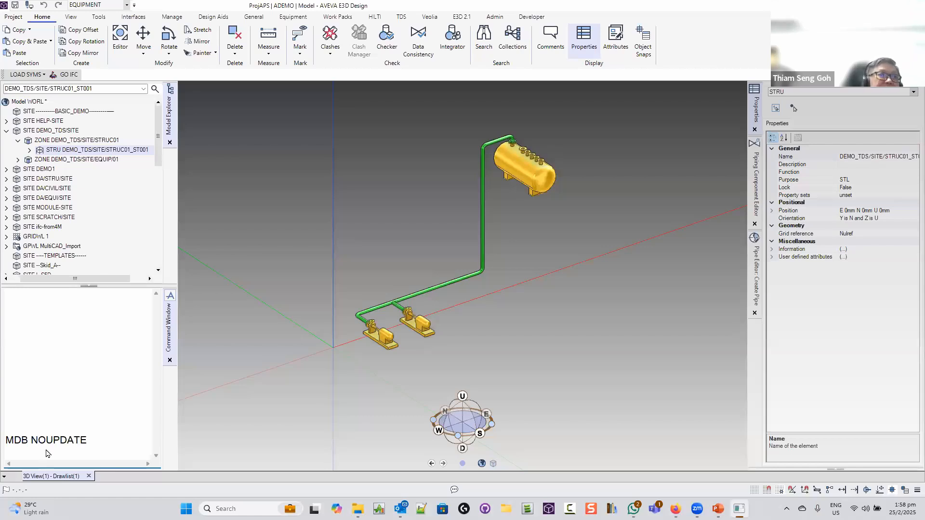
pyautogui.press('Return')
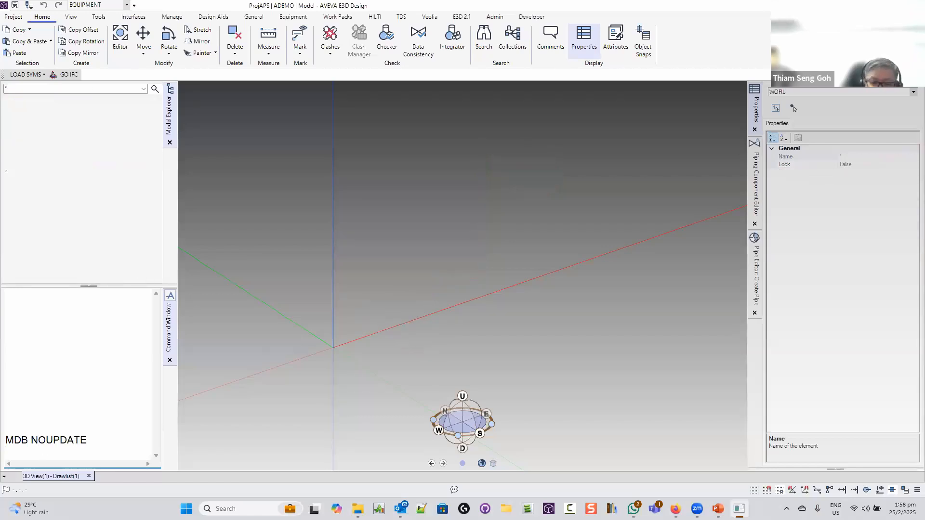
pyautogui.write('/ALL')
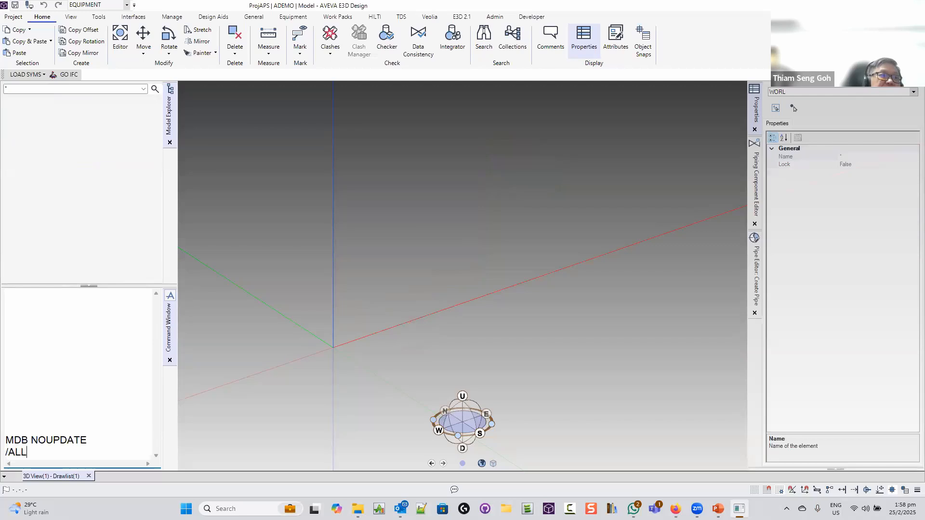
pyautogui.press('Return')
pyautogui.write('EXIT')
pyautogui.press('Return')
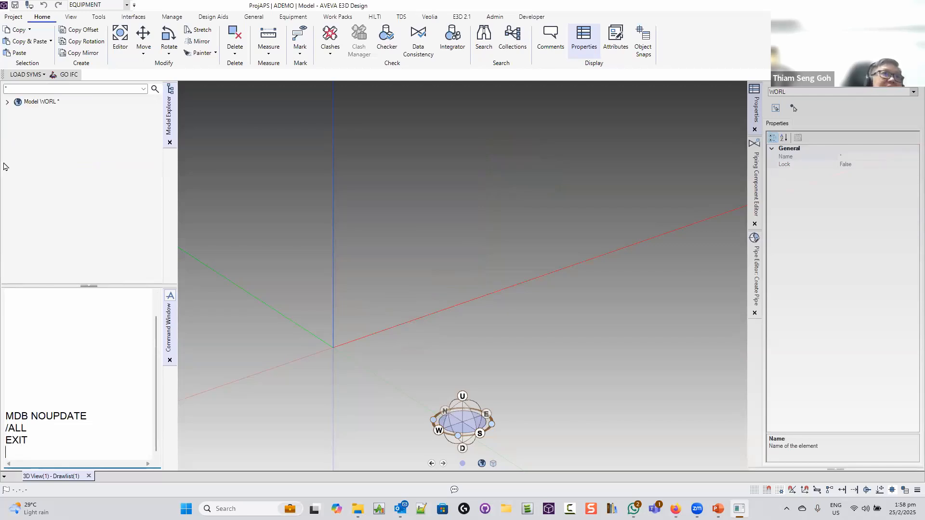
# Expand Model WORL to list its sites, then restore down the PowerPoint slide deck
pyautogui.click(7, 102)
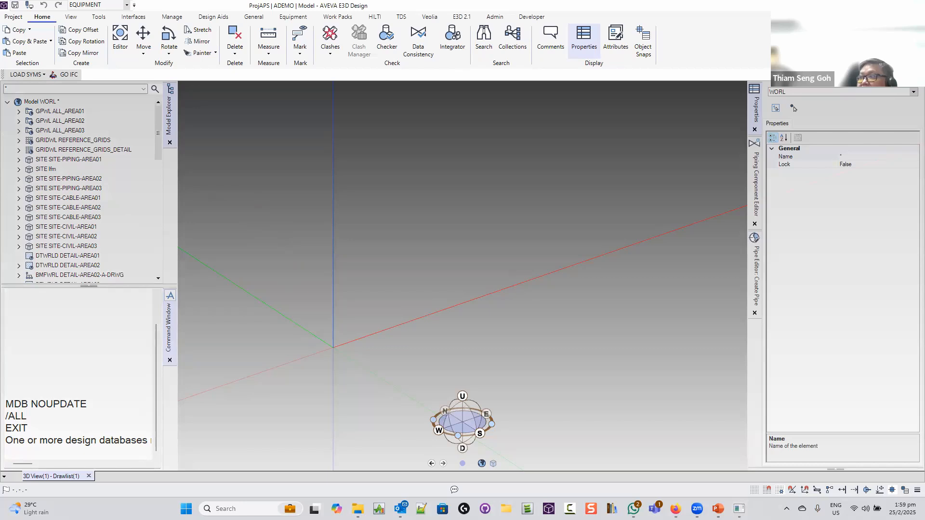
pyautogui.hotkey('alt', 'Tab')
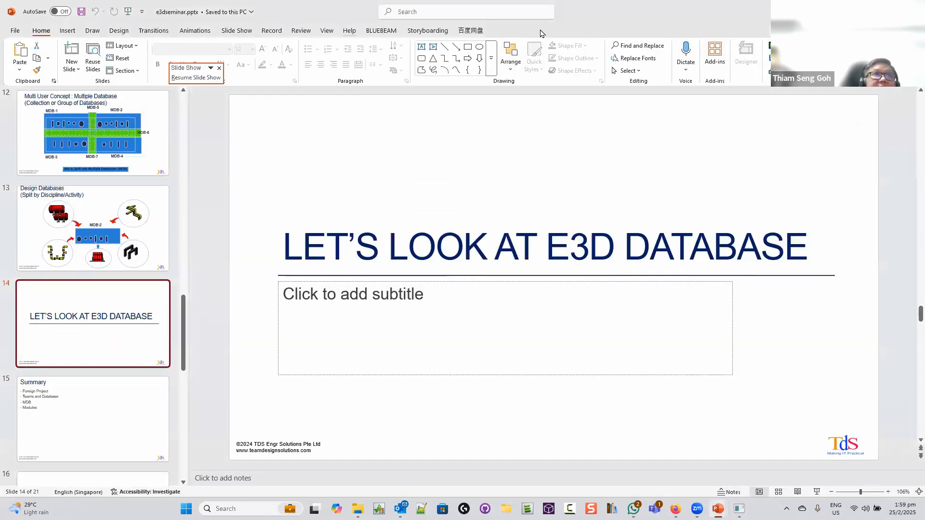
pyautogui.press('super+Down')
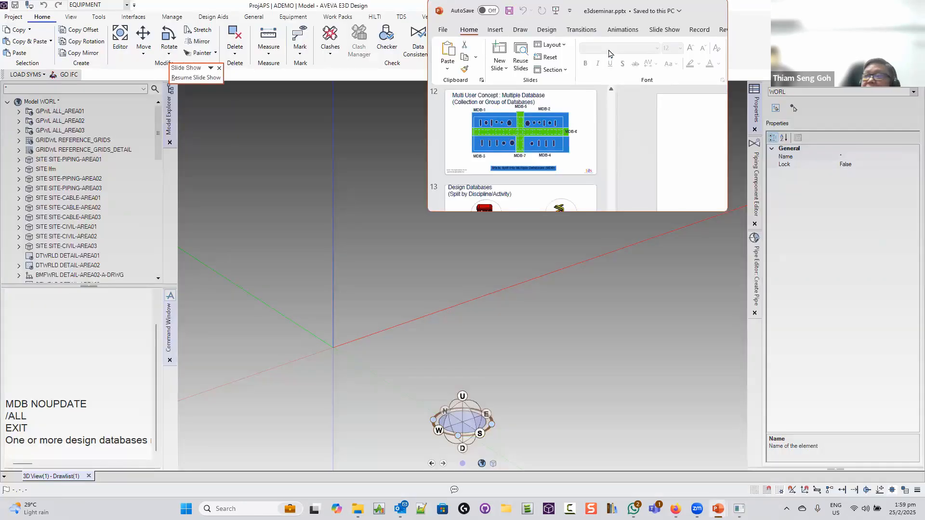
# Minimize PowerPoint and open the Catalogue explorer from the Tools Explorers group
pyautogui.press('super+Down')
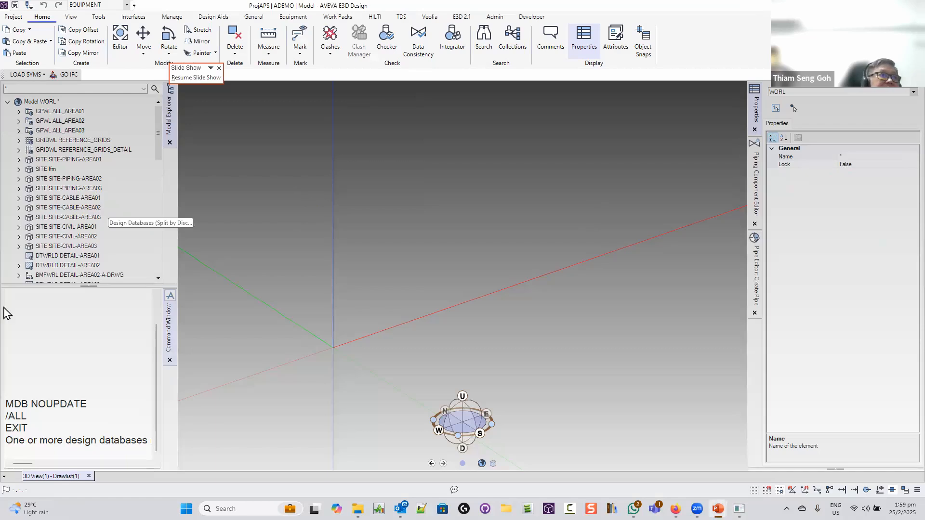
pyautogui.click(71, 18)
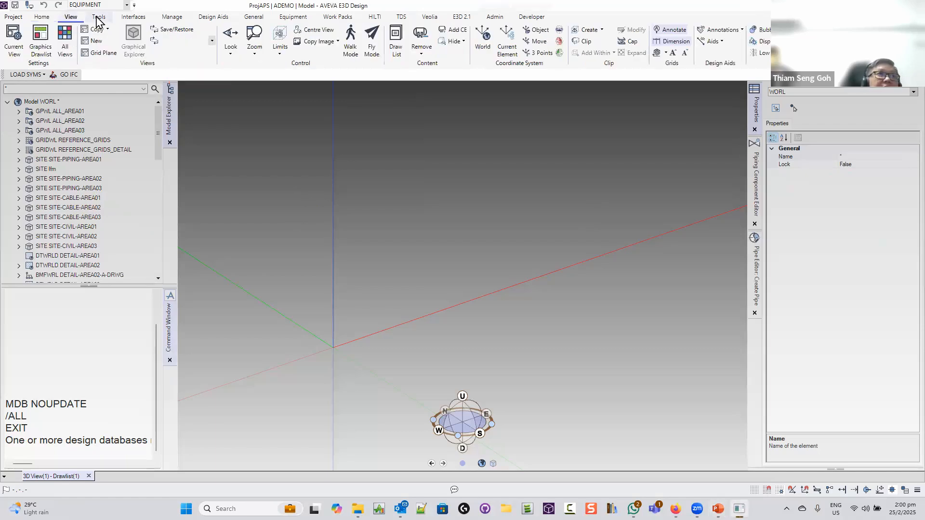
pyautogui.click(99, 17)
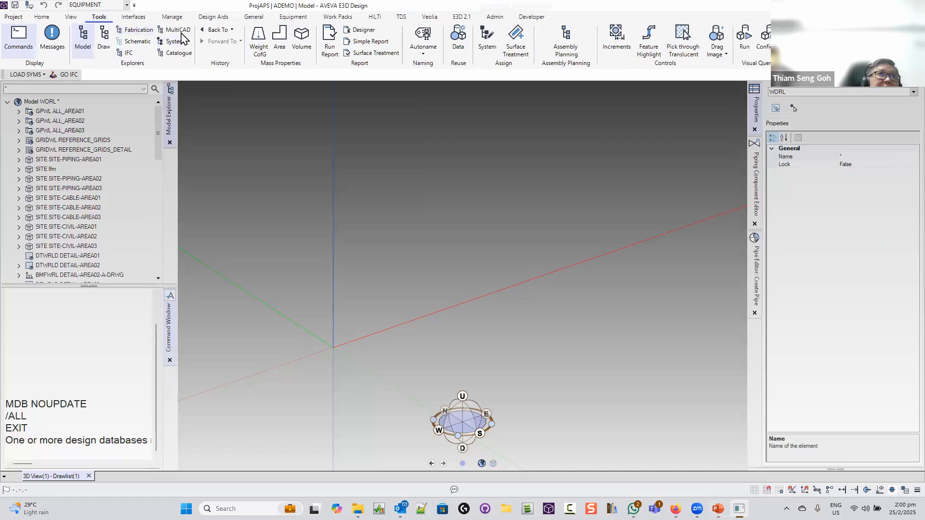
pyautogui.click(179, 53)
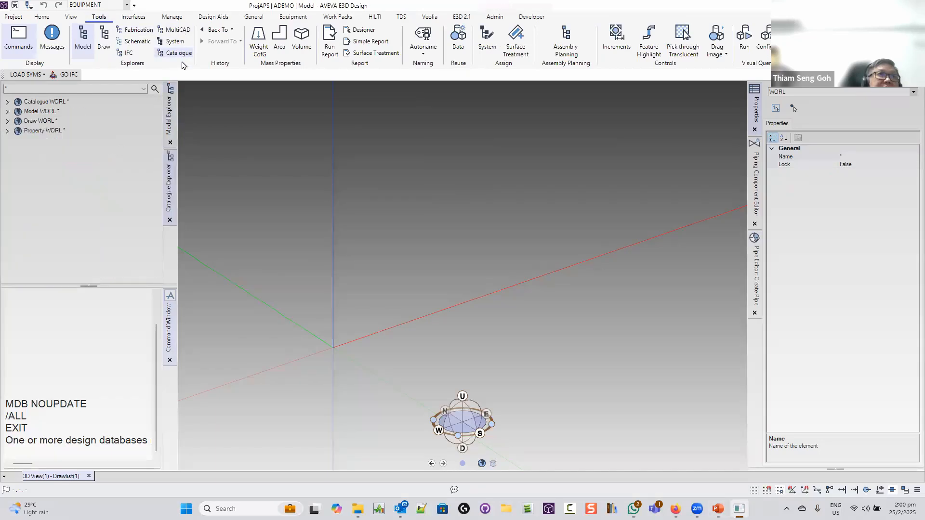
# Expand Catalogue WORL and browse MASTER/OGLAEND-2018-CATA down to CATA 2018-OGLAEND-OE-CATA, then collapse it
pyautogui.click(7, 102)
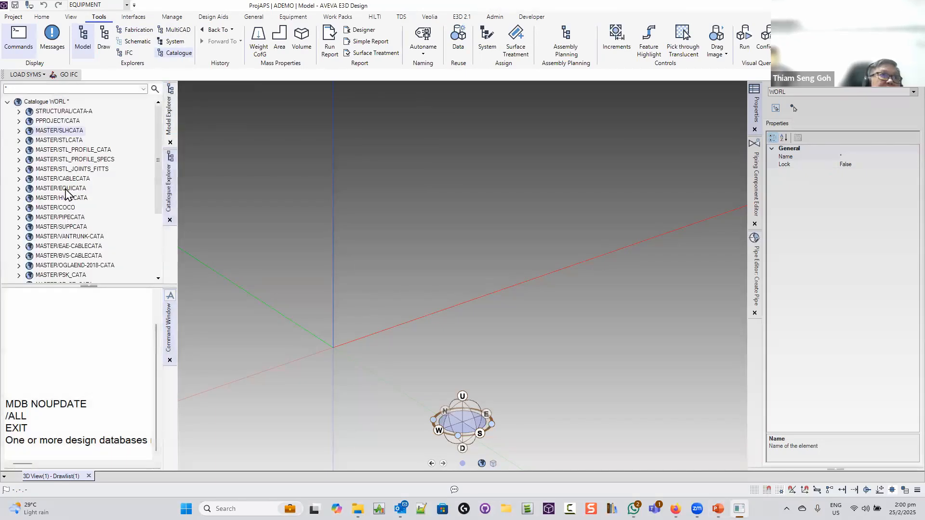
pyautogui.moveTo(159, 194); pyautogui.dragTo(169, 157)
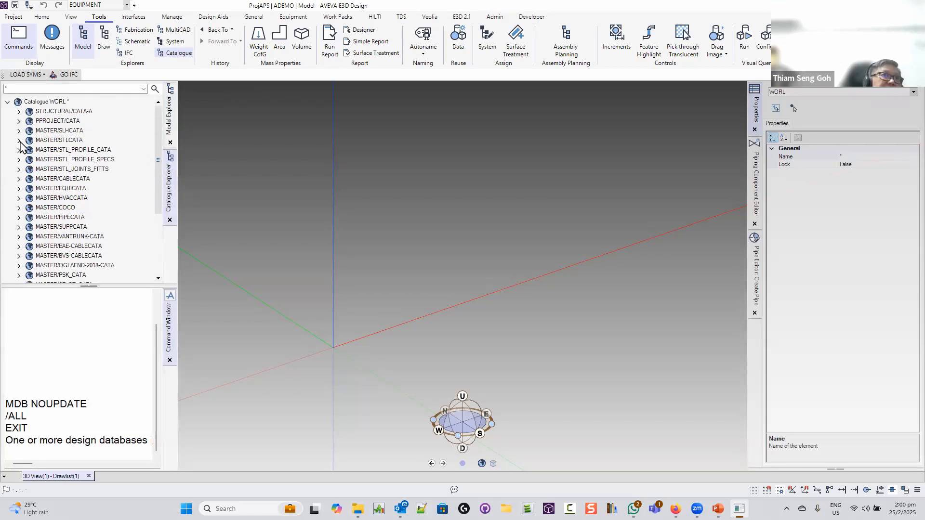
pyautogui.click(29, 179)
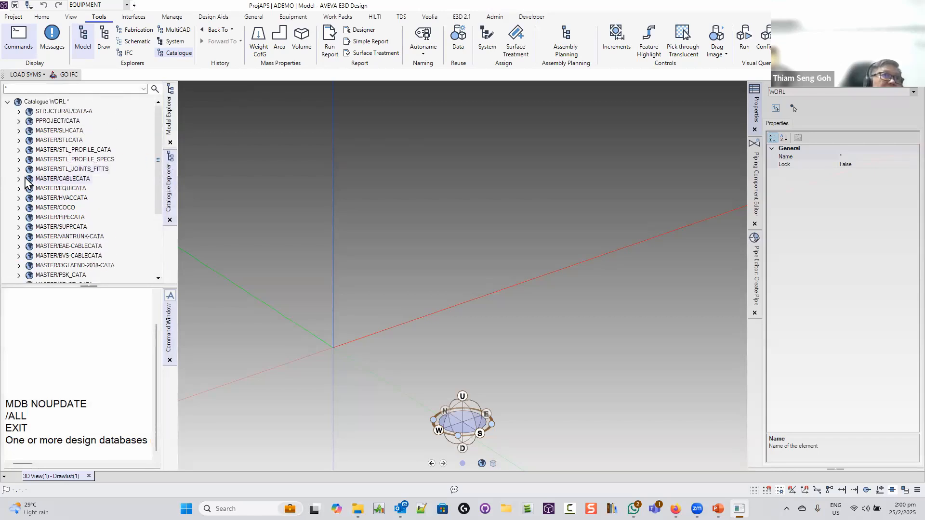
pyautogui.click(19, 265)
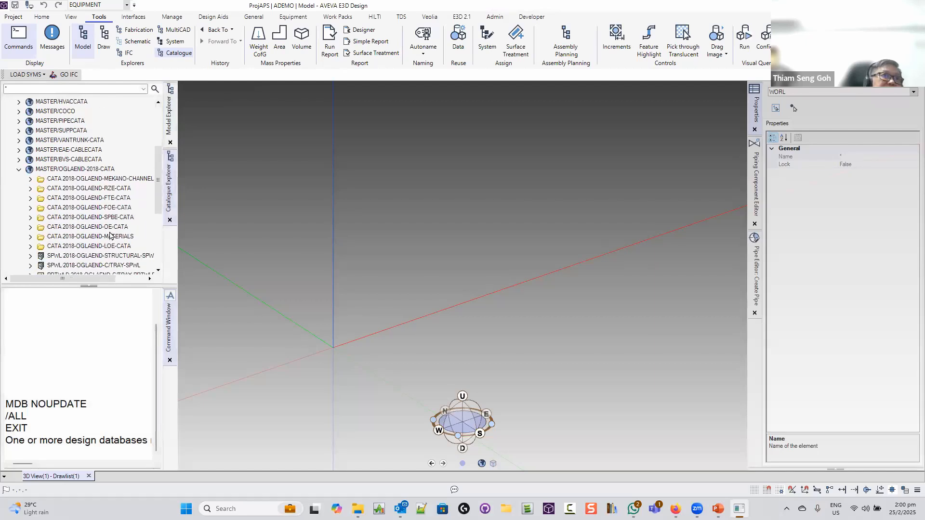
pyautogui.click(30, 227)
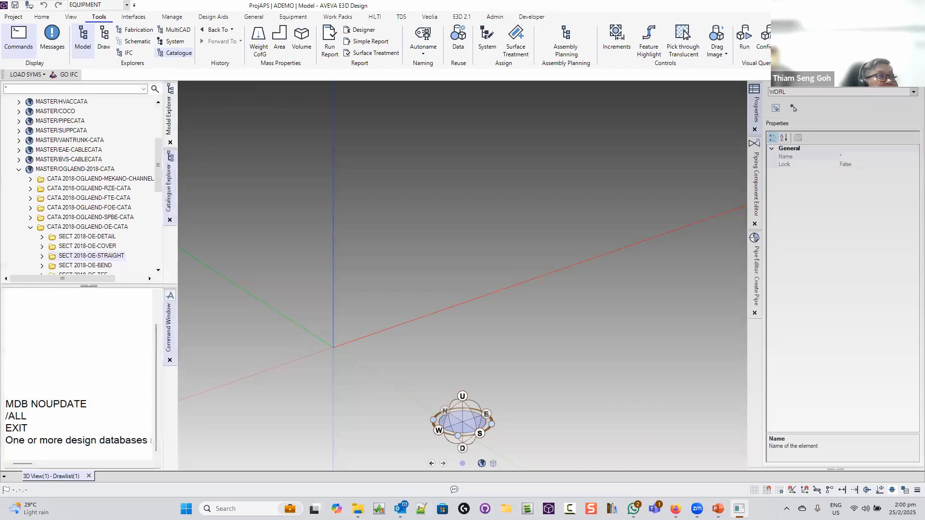
pyautogui.click(19, 169)
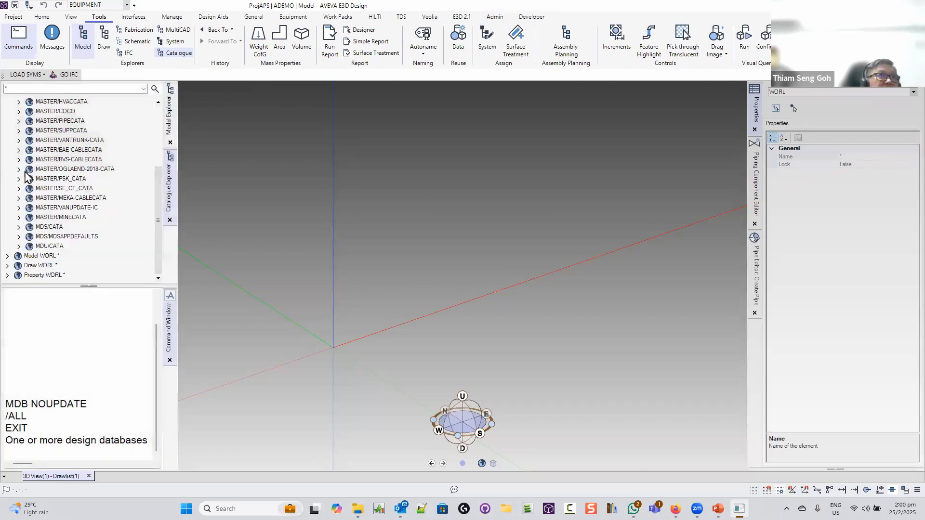
pyautogui.moveTo(159, 204); pyautogui.dragTo(155, 103)
pyautogui.click(8, 102)
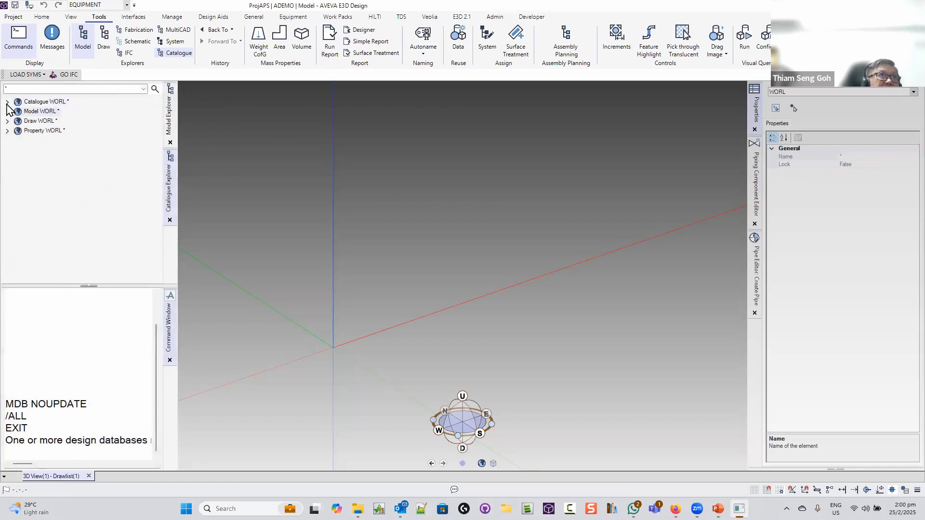
pyautogui.click(7, 101)
# Scroll through Model WORL databases like PIPING/DESIGN-AREA01-A, then collapse Catalogue WORL
pyautogui.scroll(-3, 160, 175)
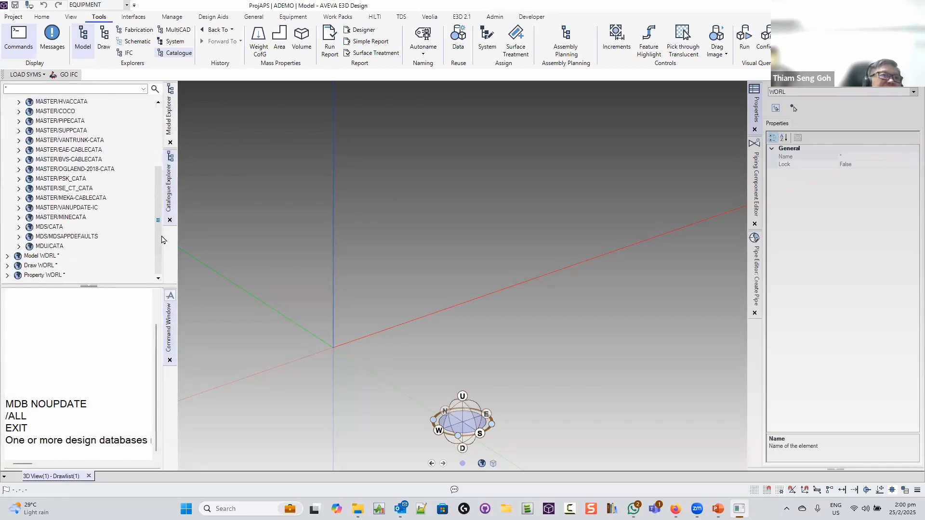
pyautogui.scroll(-10, 87, 239)
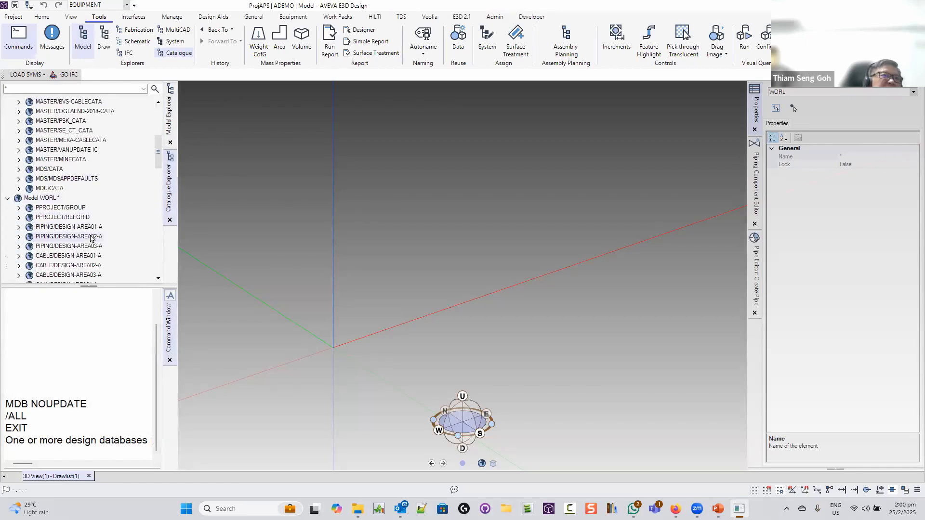
pyautogui.scroll(-3, 96, 235)
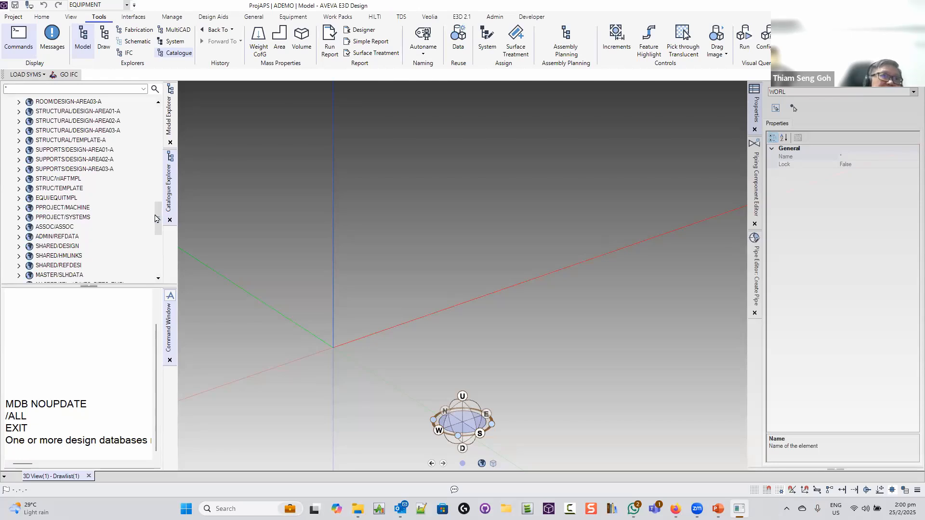
pyautogui.moveTo(156, 223); pyautogui.dragTo(155, 278)
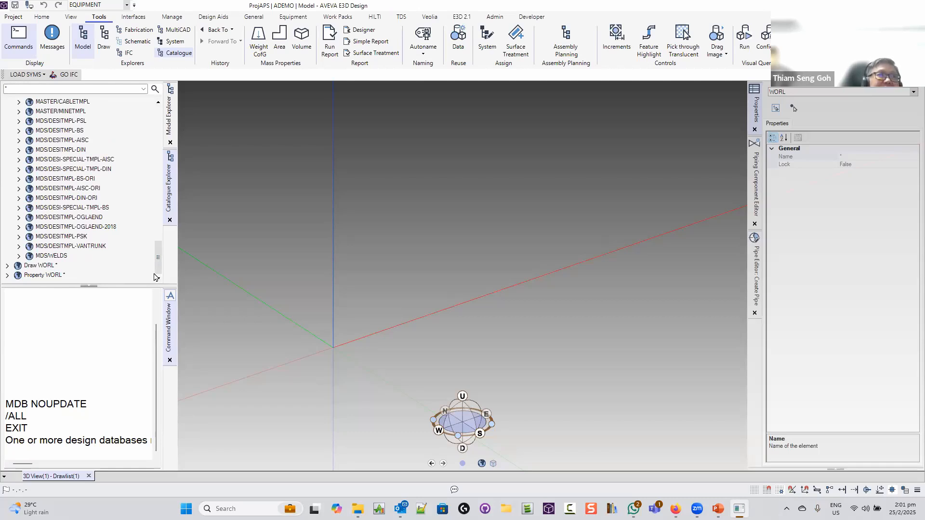
pyautogui.moveTo(157, 270); pyautogui.dragTo(188, 126)
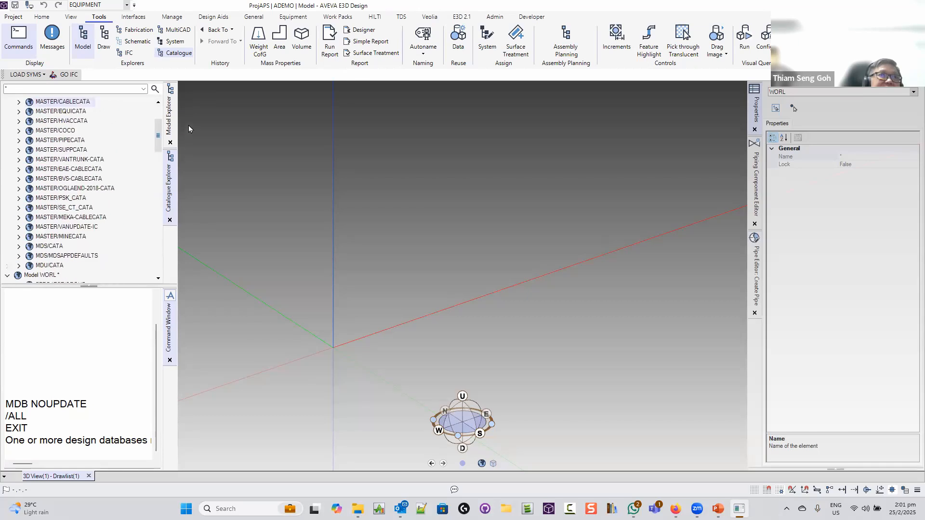
pyautogui.click(7, 102)
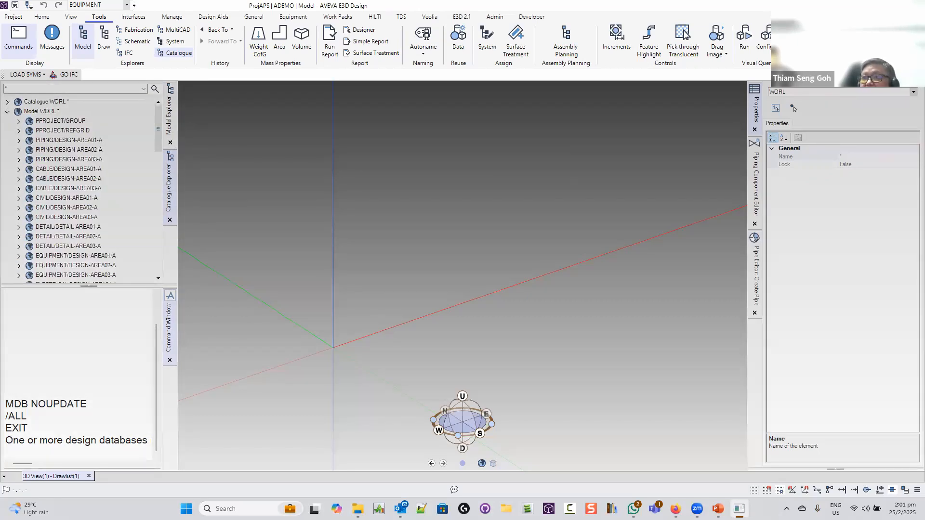
pyautogui.hotkey('alt', 'Tab')
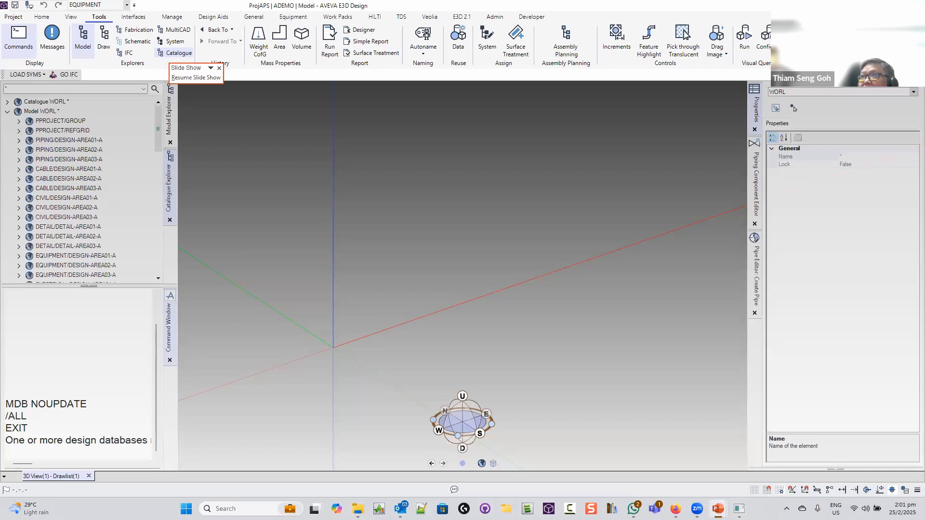
# View the Modules page in the Project backstage, then return to the e3dseminar.pptx Summary slide's bullet list
pyautogui.click(18, 18)
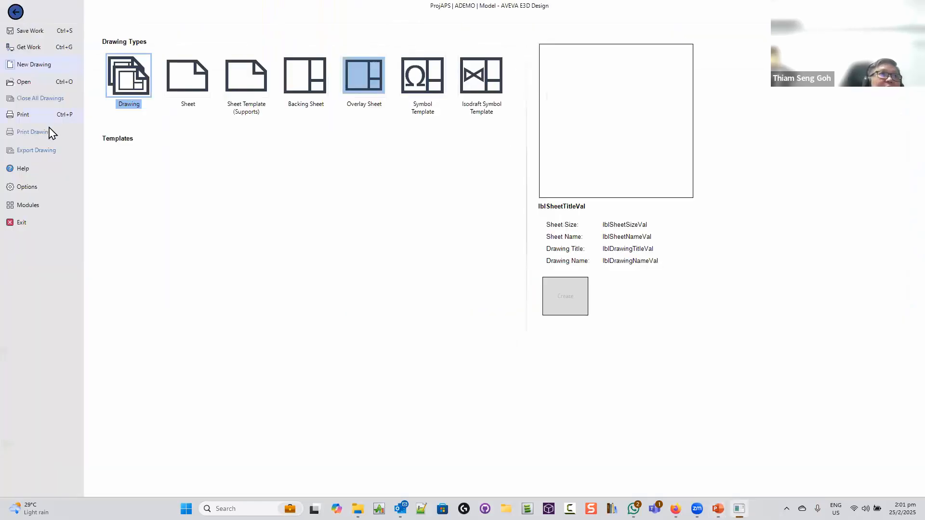
pyautogui.click(28, 206)
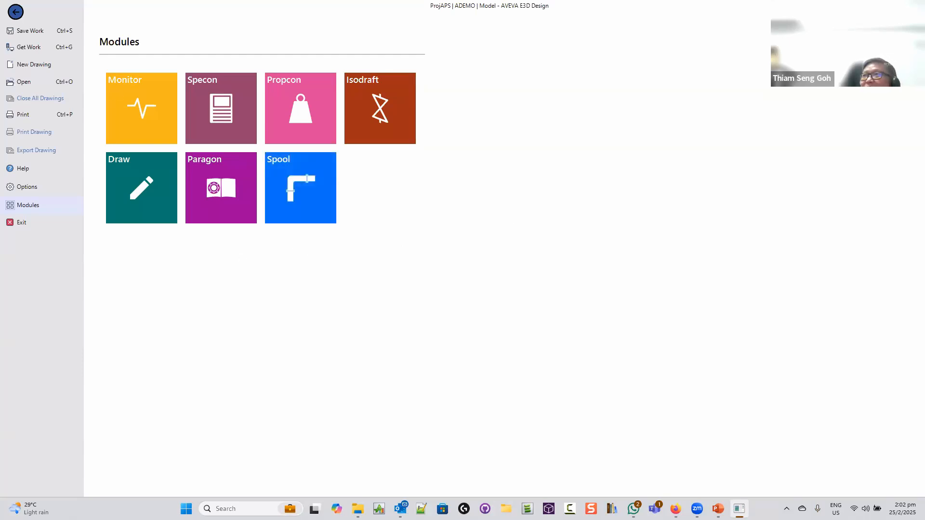
pyautogui.moveTo(238, 1); pyautogui.dragTo(250, 1)
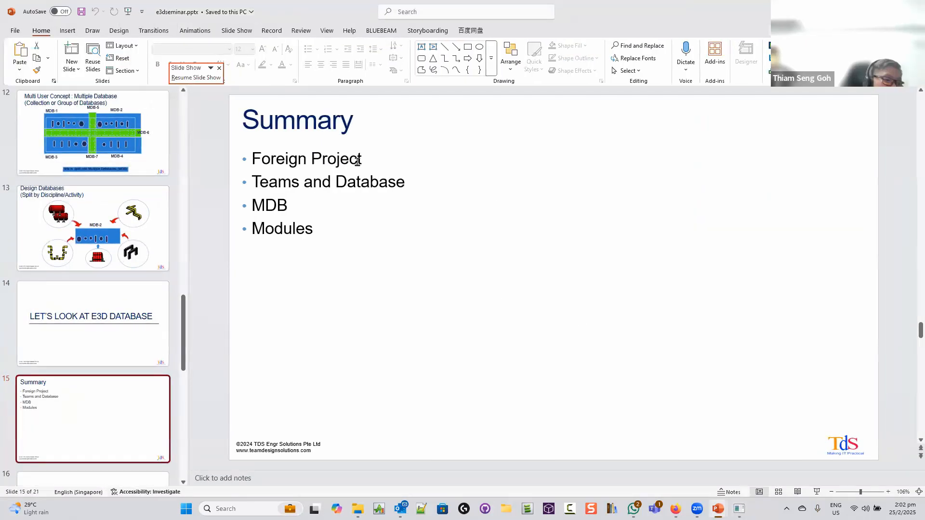
pyautogui.click(358, 160)
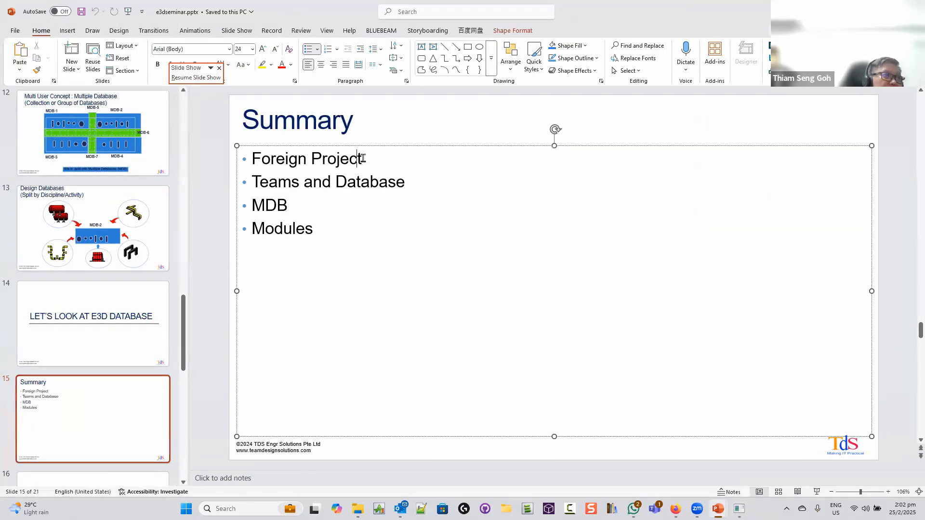
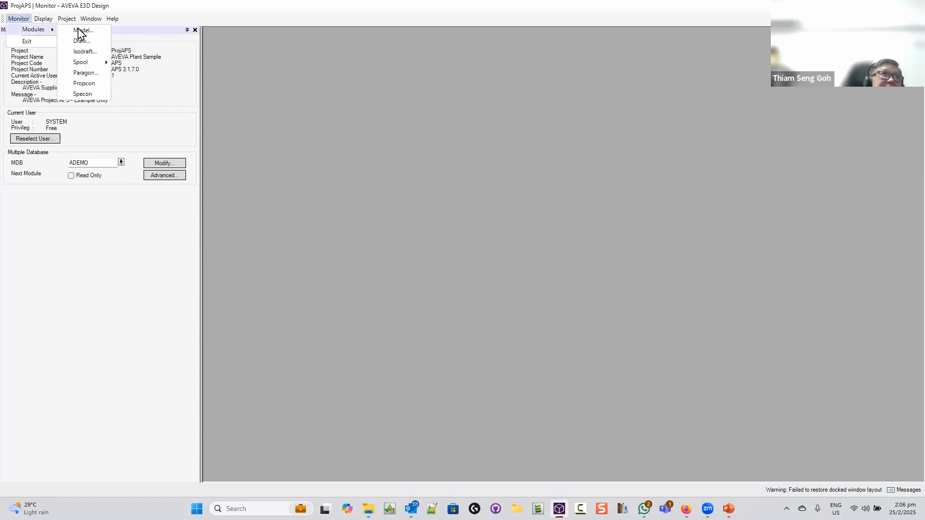
# Switch from the Monitor module to the Model module, confirming the leave-Monitor prompt
pyautogui.click(80, 30)
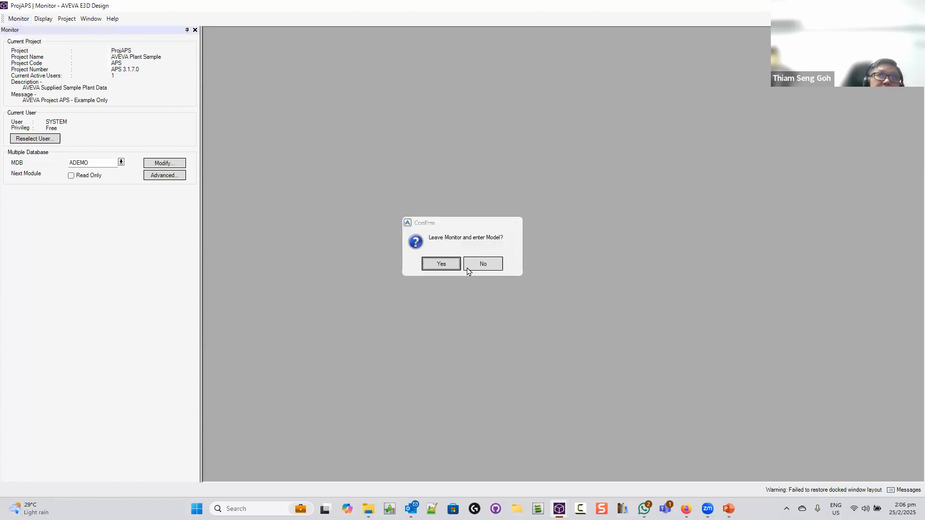
pyautogui.click(442, 264)
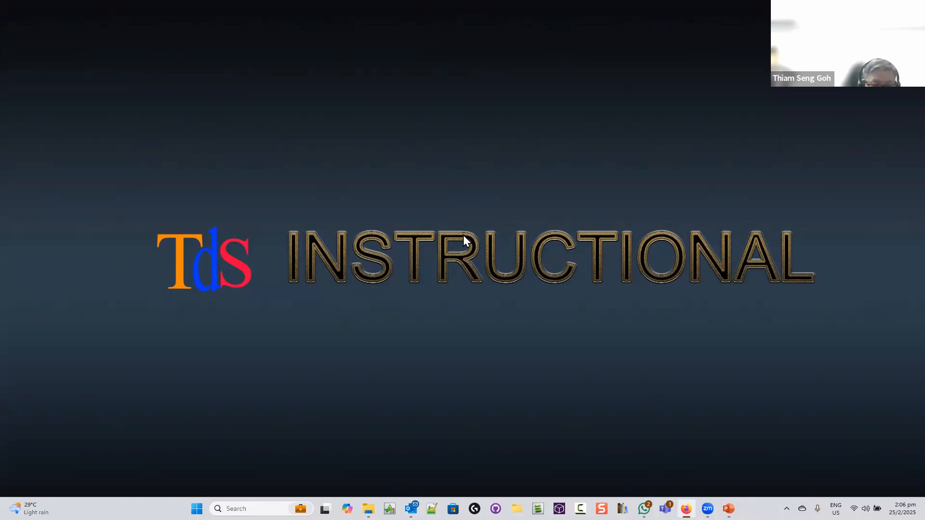
# Return to the E3D window and let the Model module finish loading
pyautogui.hotkey('alt', 'Tab')
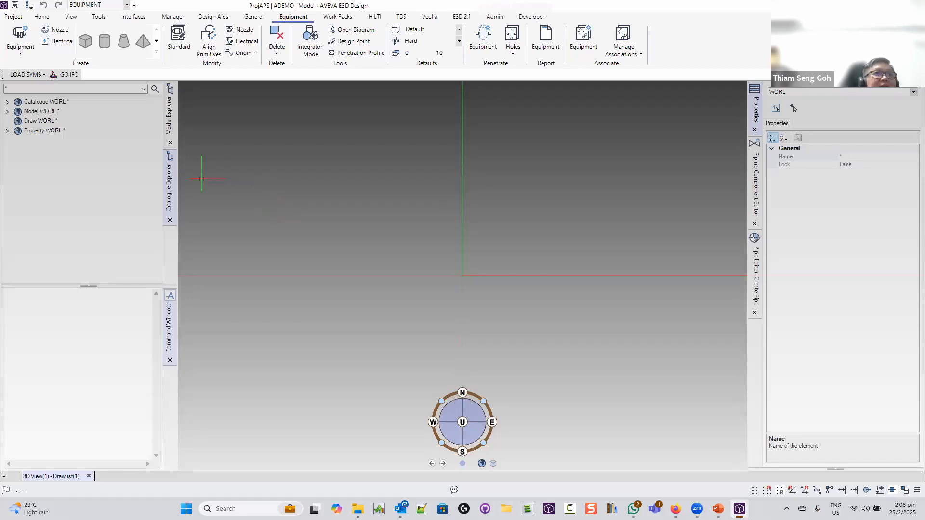
# Expand Model WORL and DEMO_TDS/SITE, load DEMO1 into 3D, and orbit to isometric
pyautogui.click(169, 219)
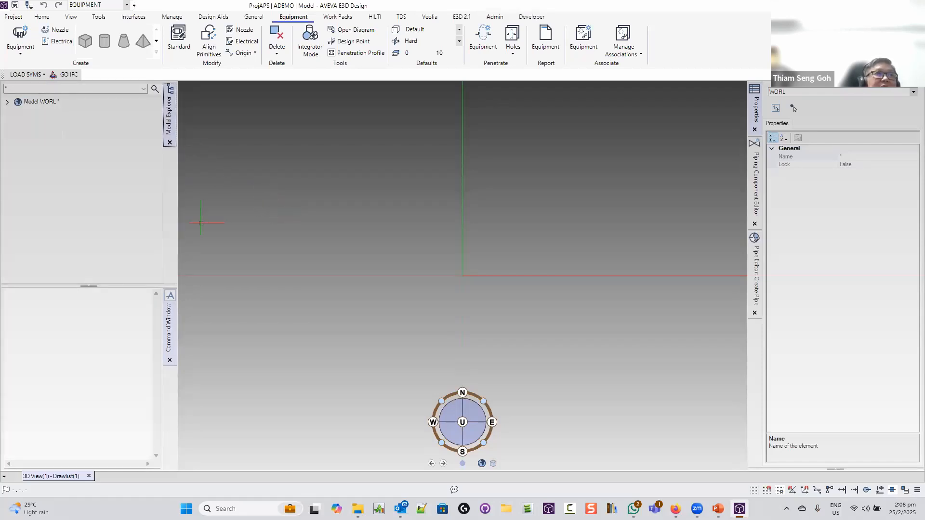
pyautogui.click(7, 101)
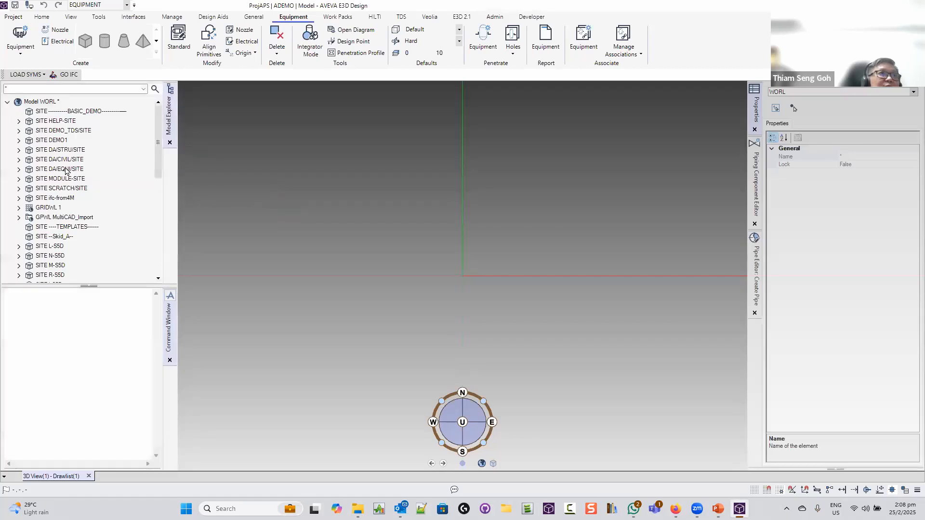
pyautogui.doubleClick(69, 131)
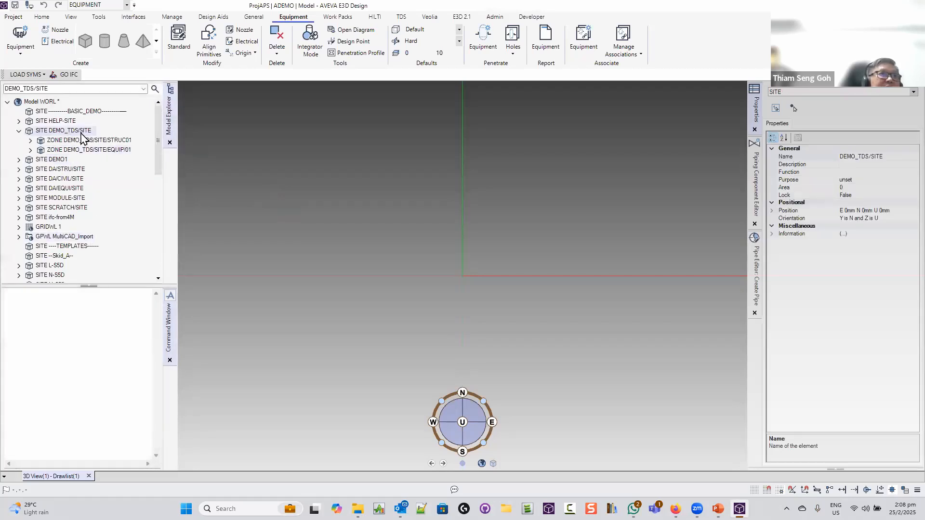
pyautogui.doubleClick(59, 160)
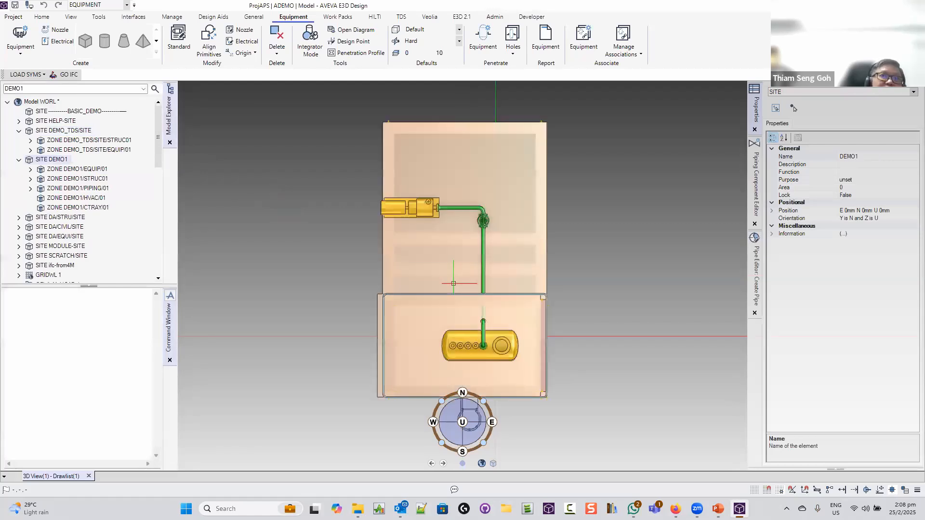
pyautogui.moveTo(452, 283); pyautogui.dragTo(660, 225, button='middle')
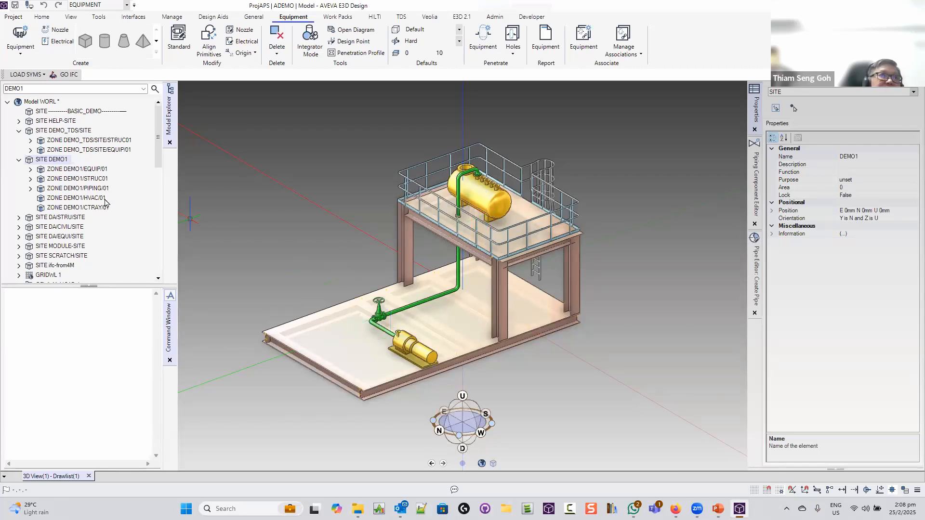
# Remove the DEMO1 site from the 3D view and select the BASIC_DEMO site
pyautogui.rightClick(56, 164)
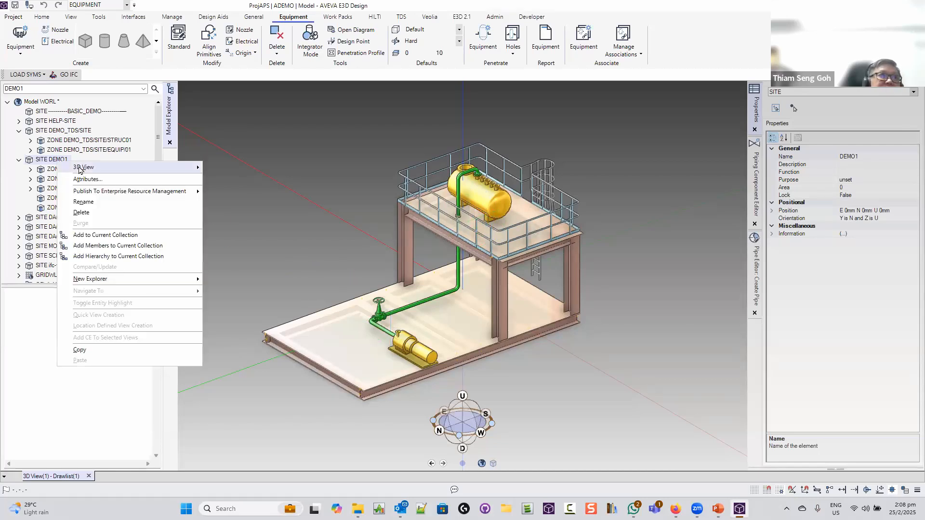
pyautogui.moveTo(82, 168)
pyautogui.click(249, 243)
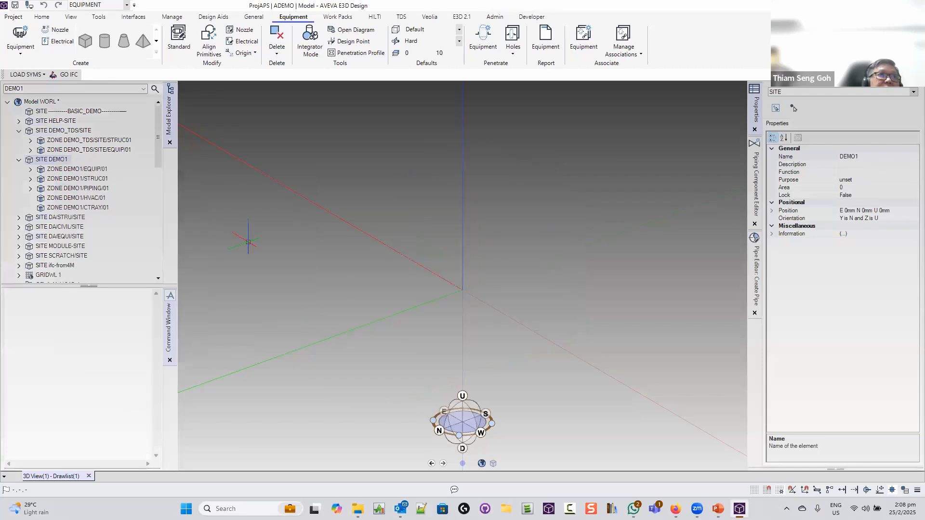
pyautogui.click(77, 111)
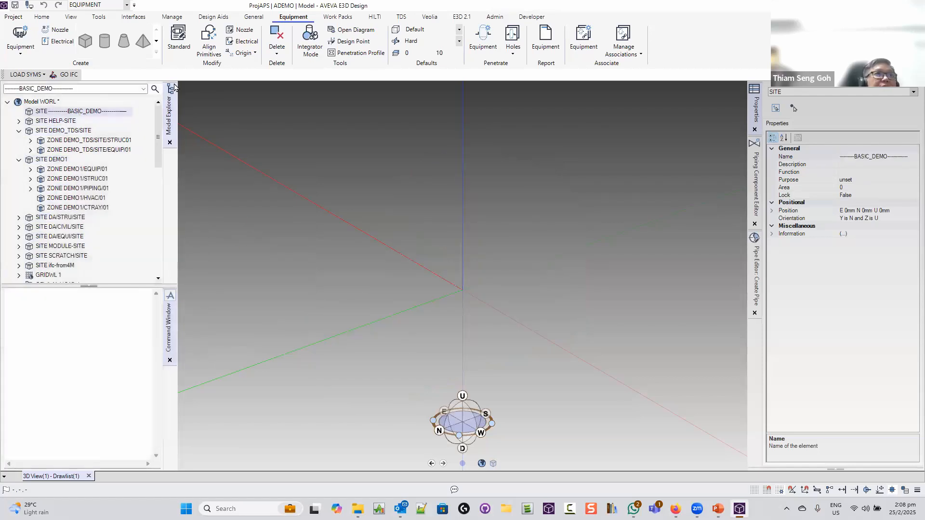
pyautogui.click(254, 17)
# Create a new site entering the name REAL_SEMINAR, dismissing the autoname error
pyautogui.click(39, 41)
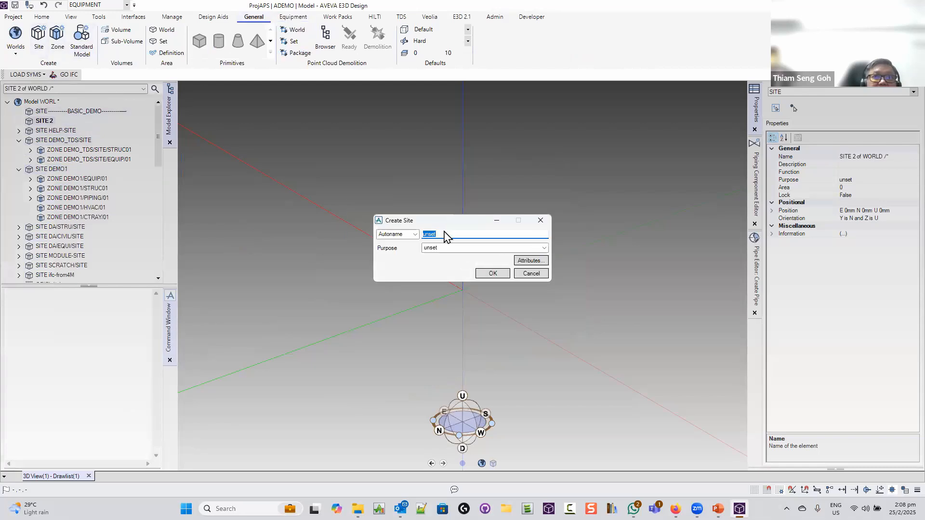
pyautogui.write('real')
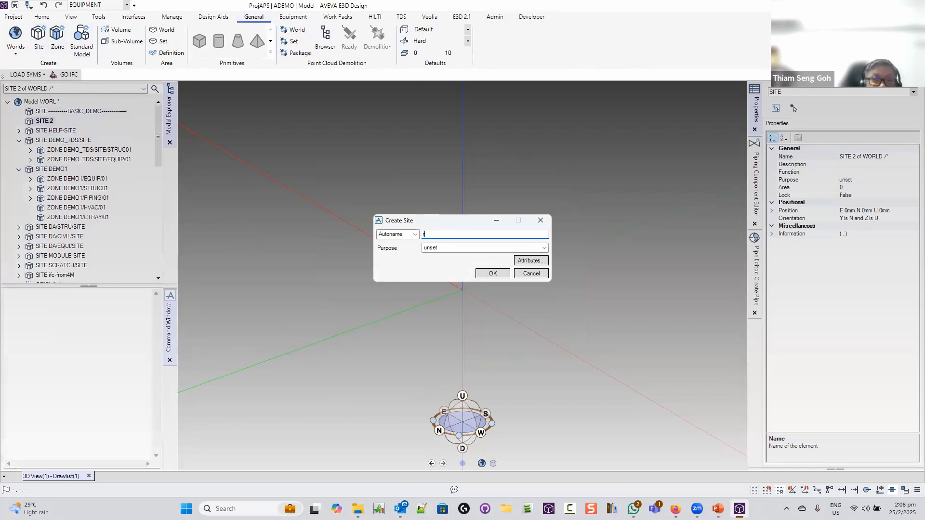
pyautogui.press('BackSpace')
pyautogui.press('BackSpace')
pyautogui.press('BackSpace')
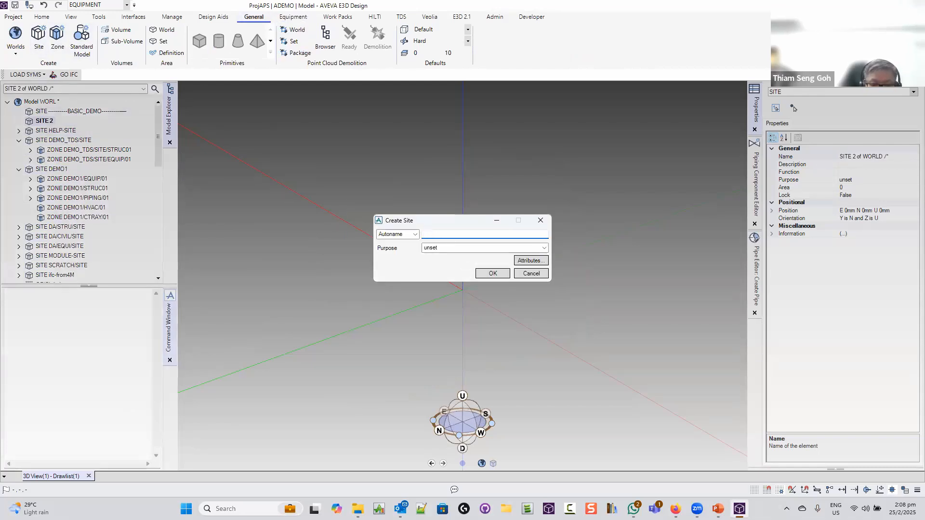
pyautogui.write('REAL_SEMI')
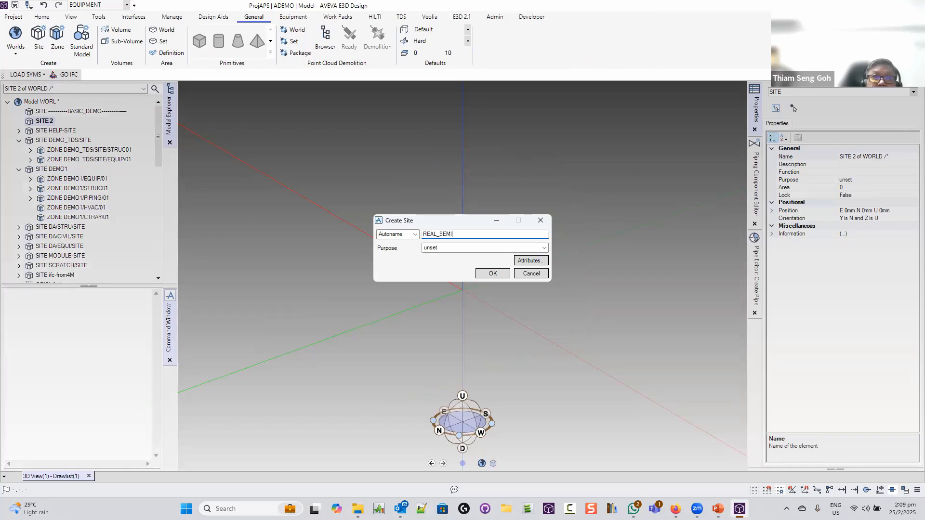
pyautogui.write('NAR')
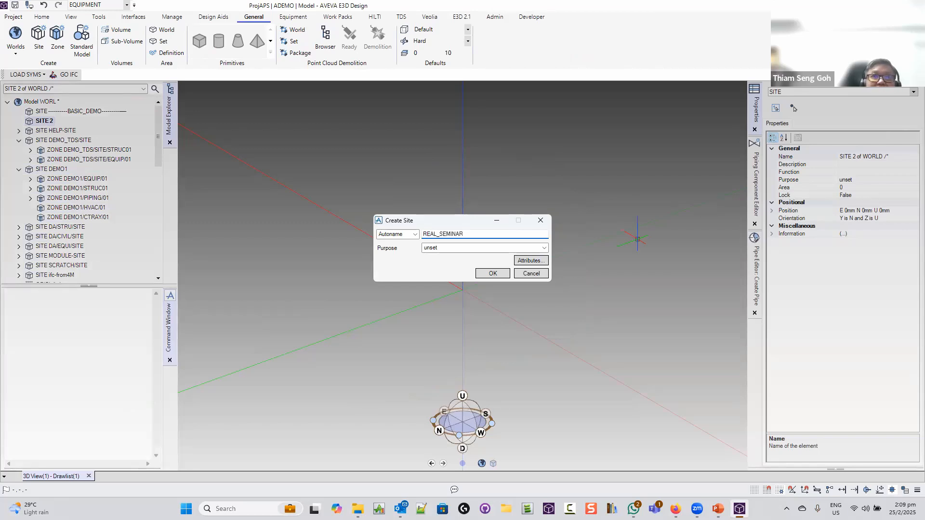
pyautogui.click(492, 274)
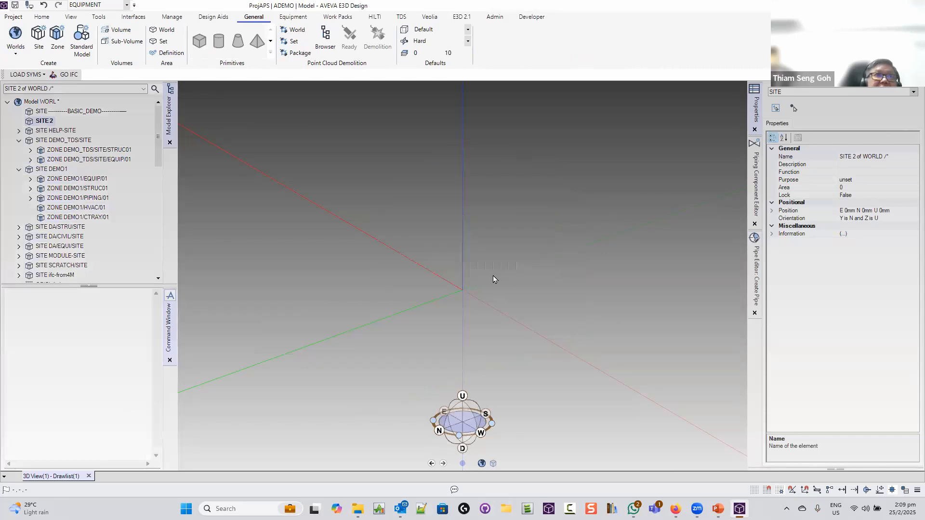
pyautogui.click(461, 269)
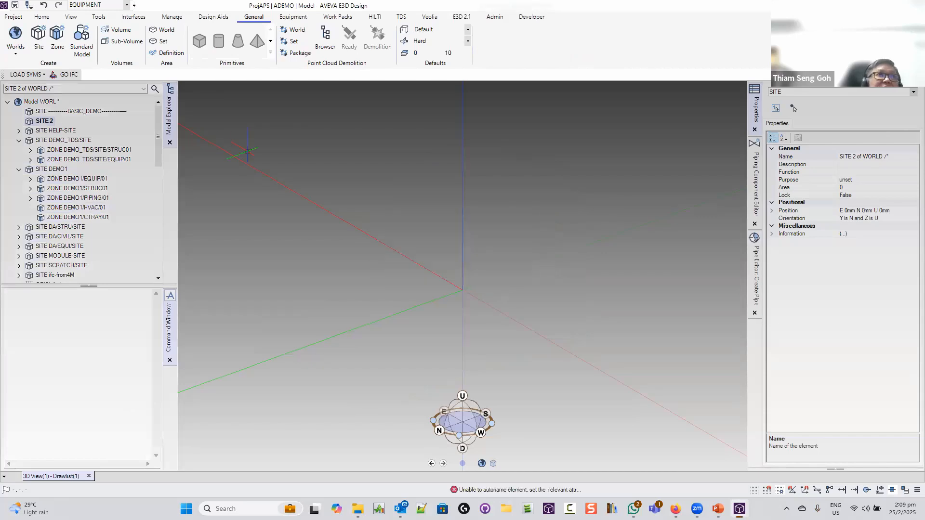
# Rename the new SITE 2 to REAL_SEMINAR and close the rename window
pyautogui.rightClick(50, 122)
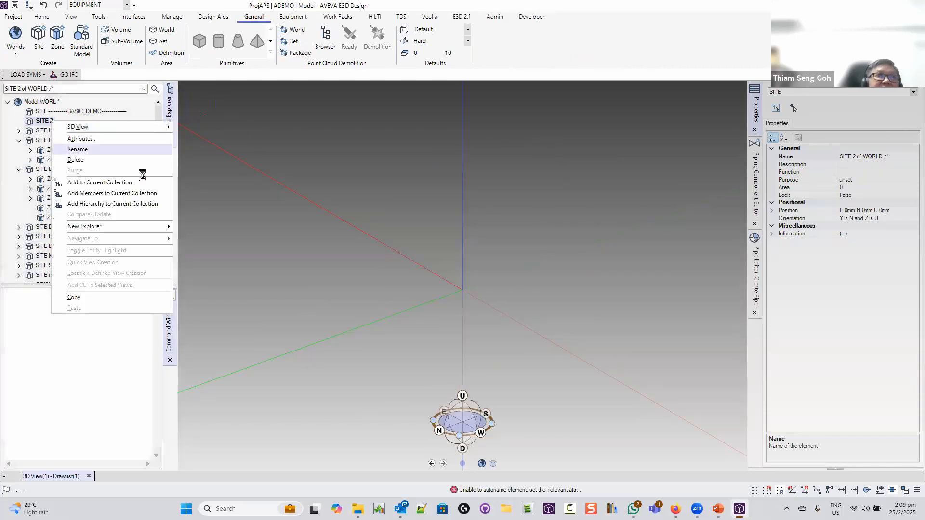
pyautogui.click(77, 149)
pyautogui.moveTo(426, 243); pyautogui.dragTo(327, 229)
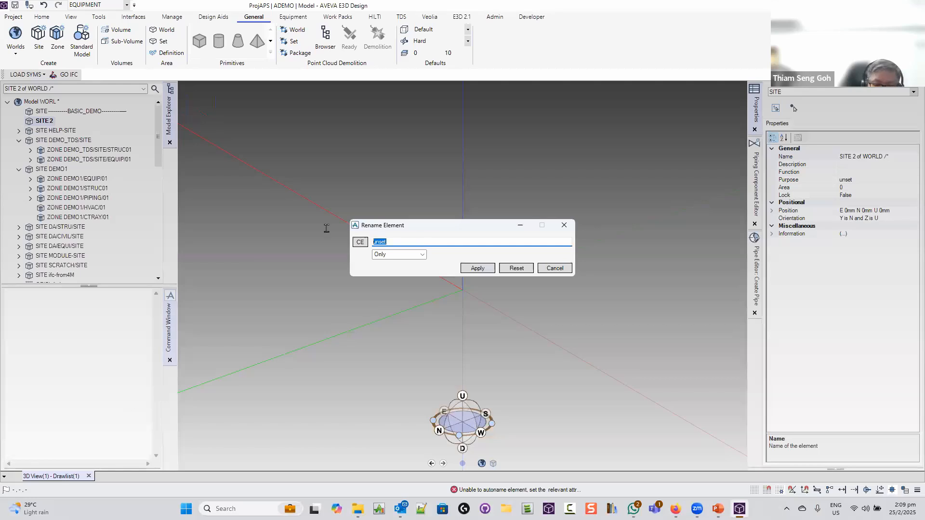
pyautogui.write('REA')
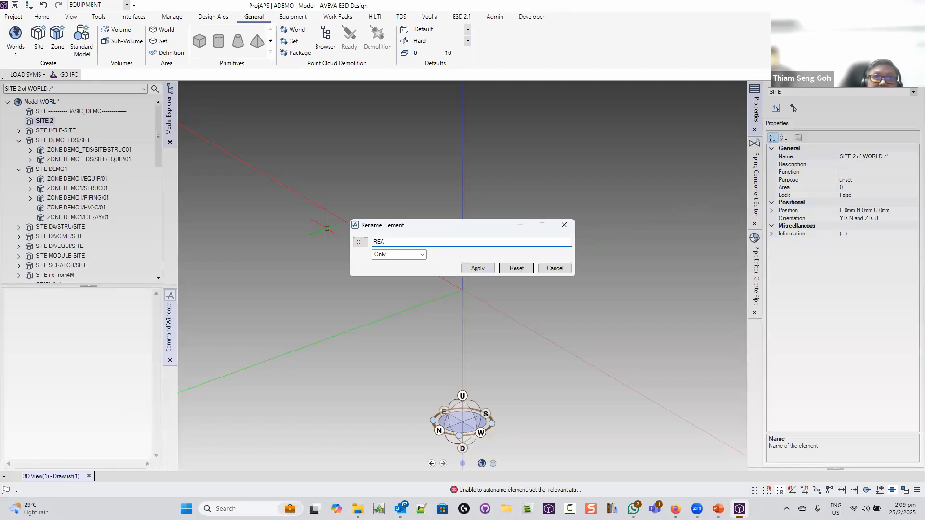
pyautogui.write('L_SEMINAR')
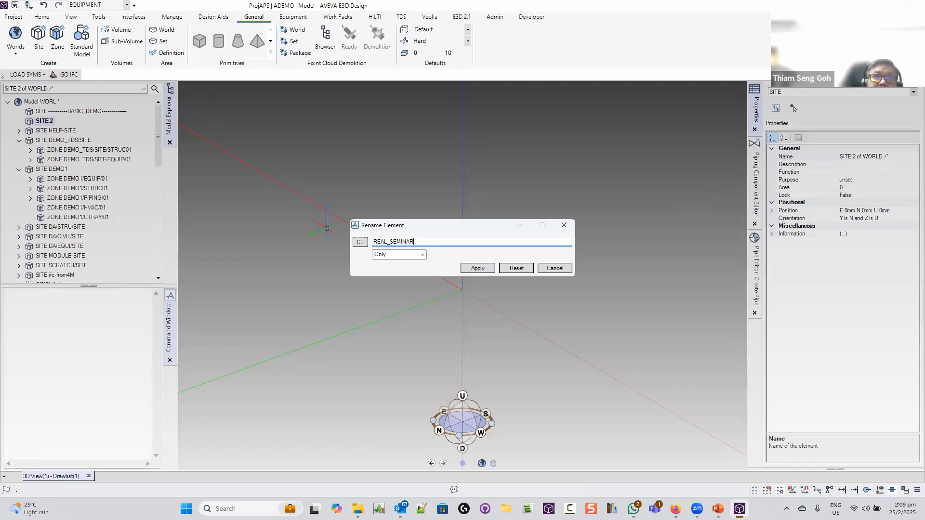
pyautogui.press('Tab')
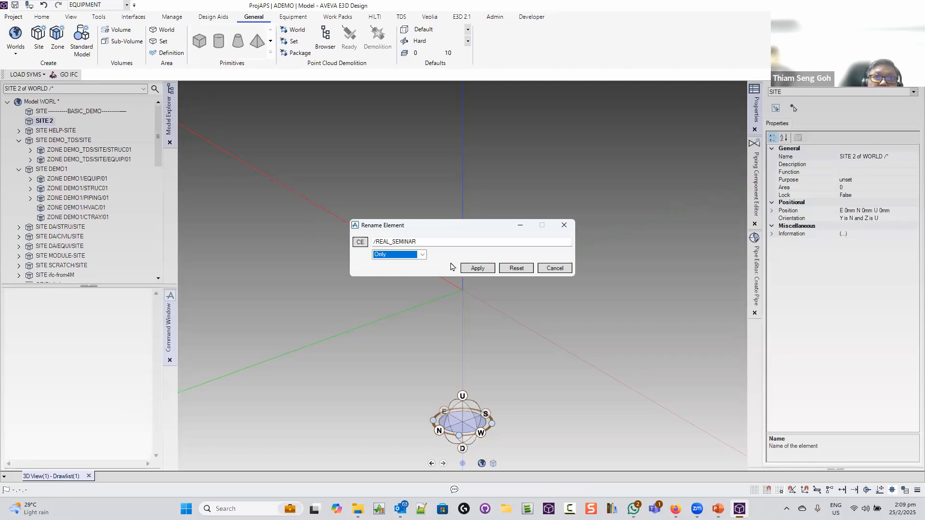
pyautogui.click(467, 269)
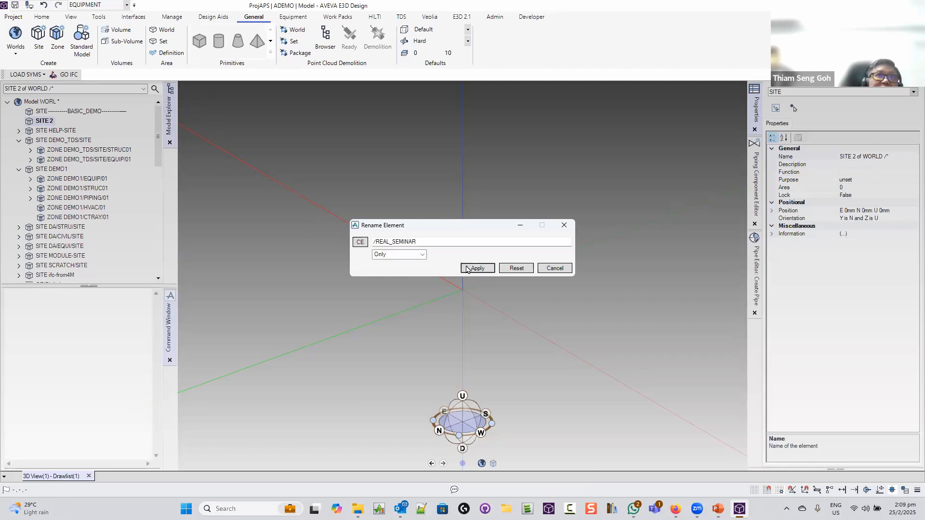
pyautogui.click(554, 268)
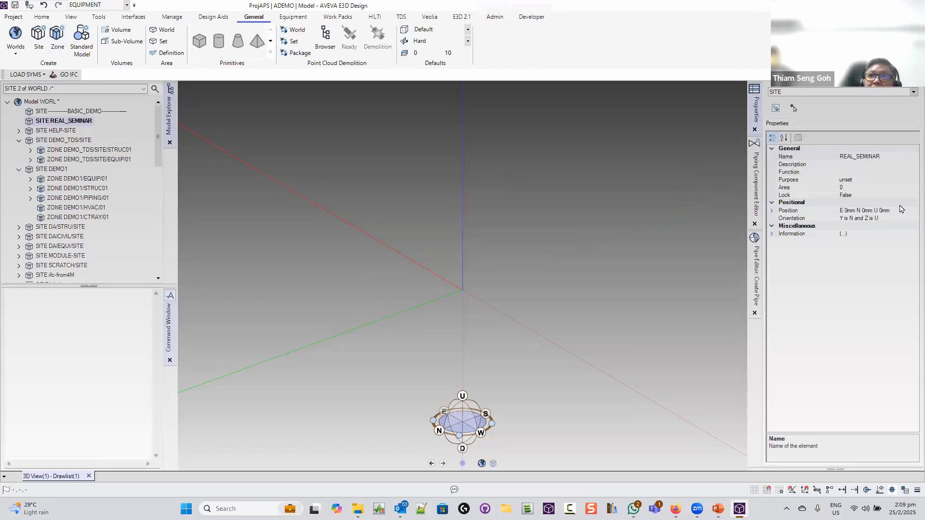
# Expand the REAL_SEMINAR Position property into its E, N and U values of 0mm
pyautogui.click(771, 212)
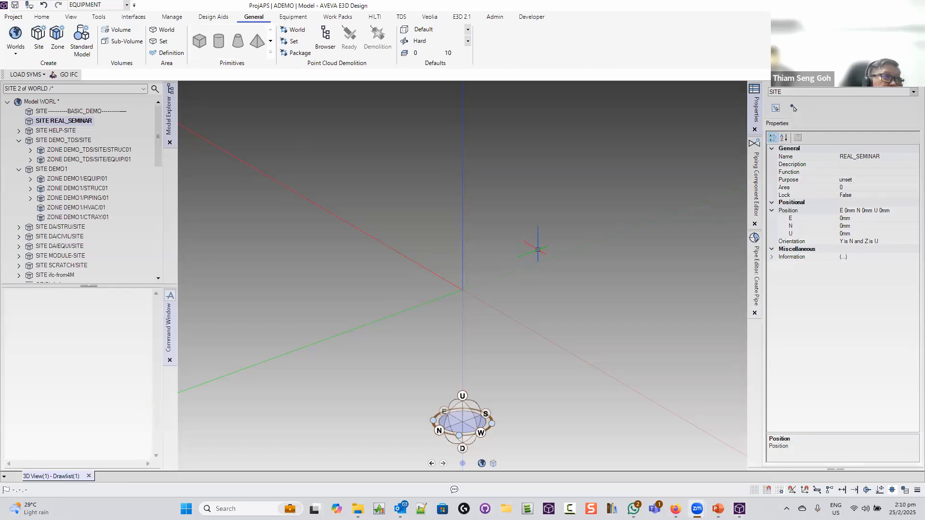
# Create three zones in REAL_SEMINAR with purposes EQUI Equipment, STL Steelwork and PIPE Piping
pyautogui.click(61, 45)
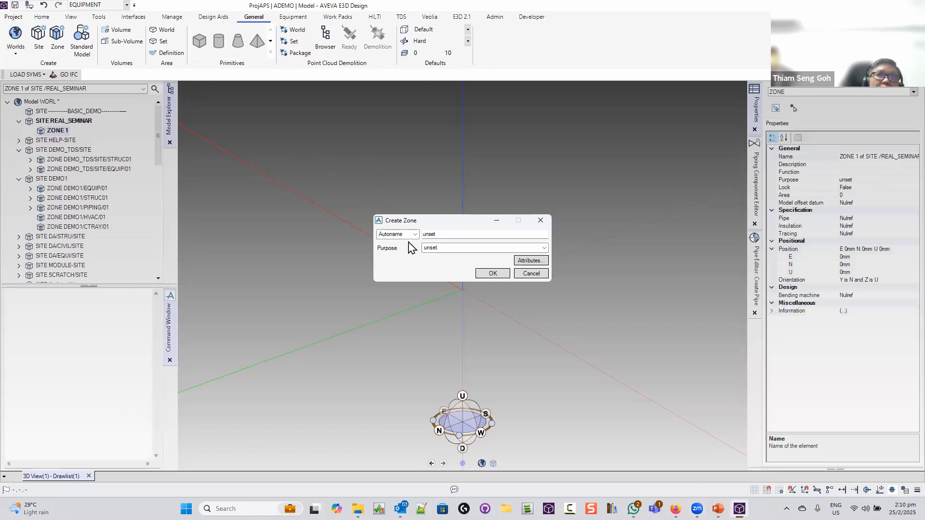
pyautogui.click(544, 248)
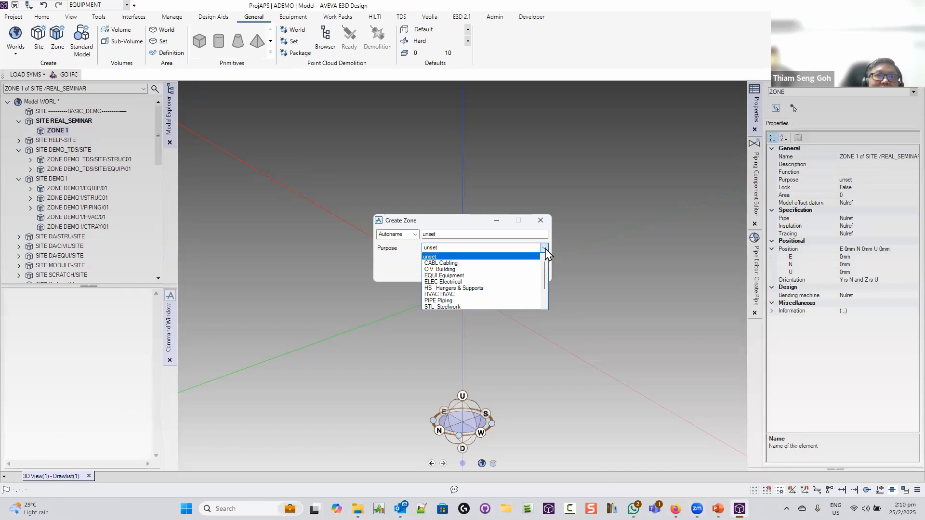
pyautogui.click(477, 275)
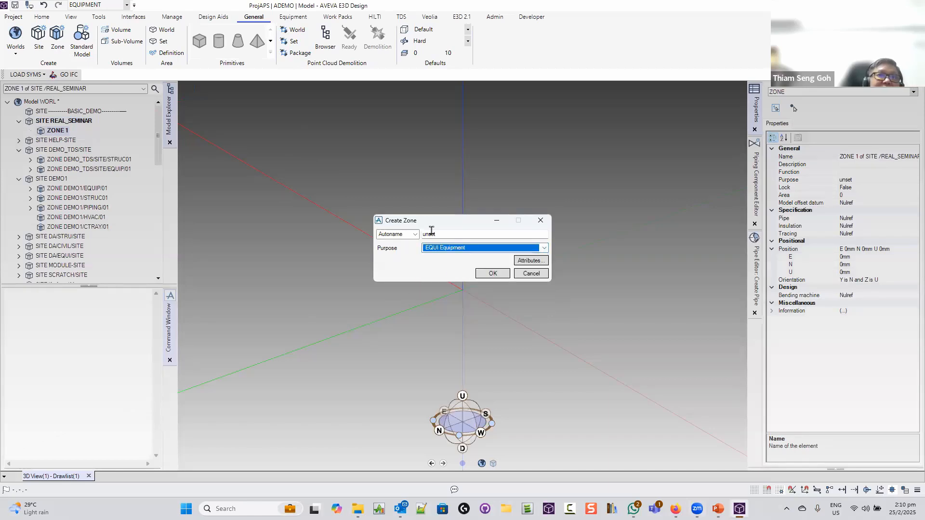
pyautogui.click(496, 273)
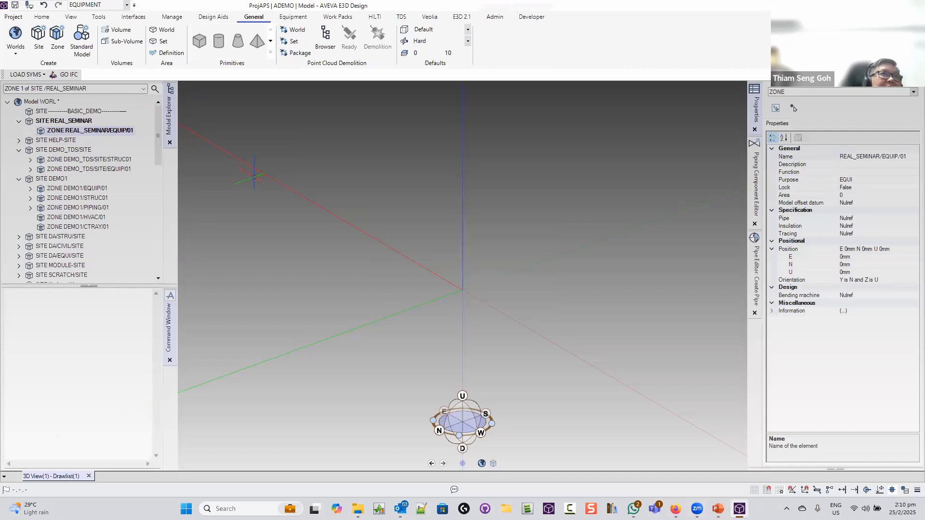
pyautogui.click(56, 47)
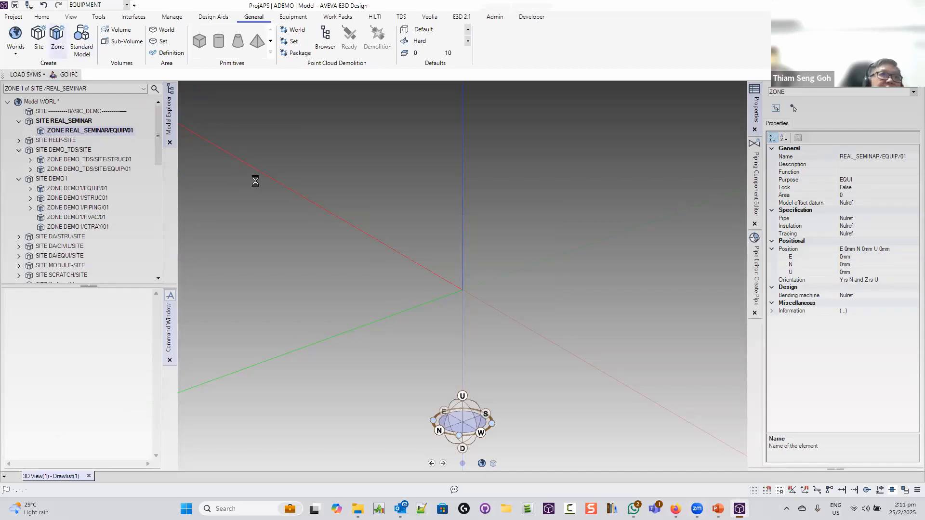
pyautogui.click(475, 249)
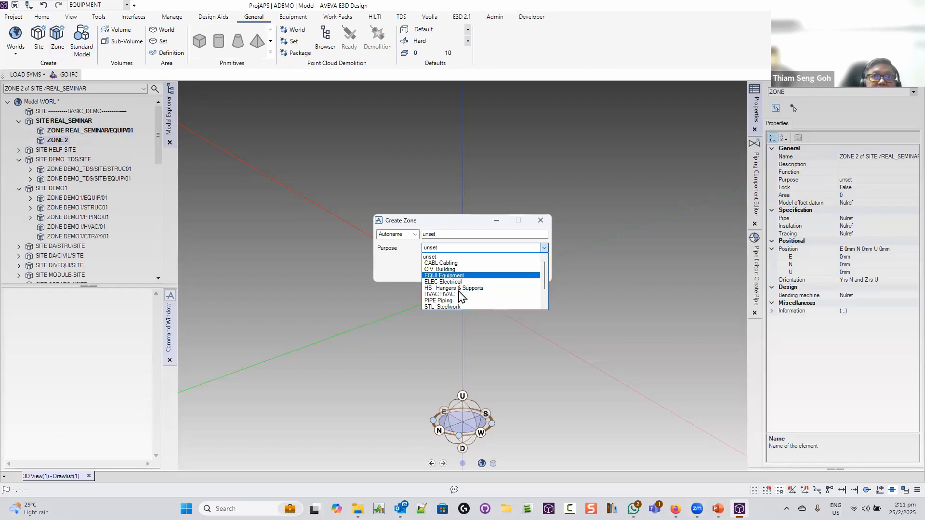
pyautogui.click(450, 306)
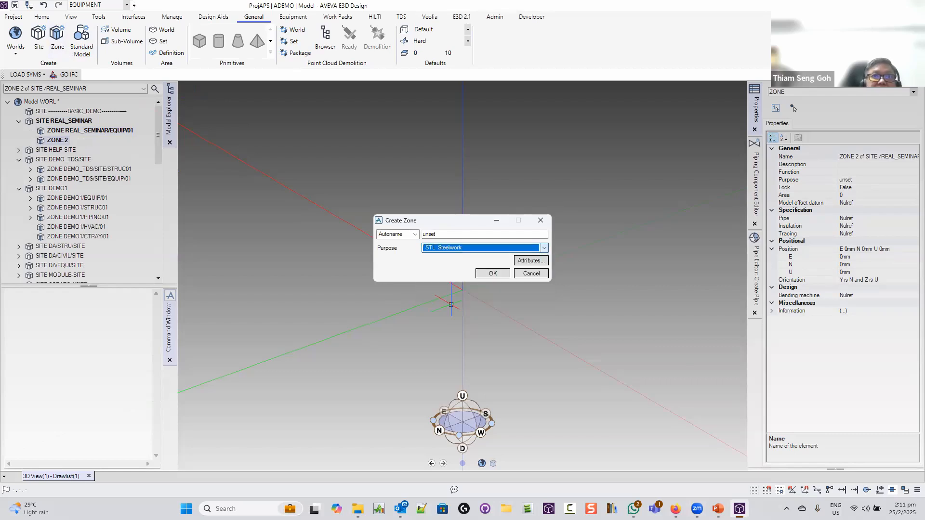
pyautogui.click(491, 274)
pyautogui.click(58, 36)
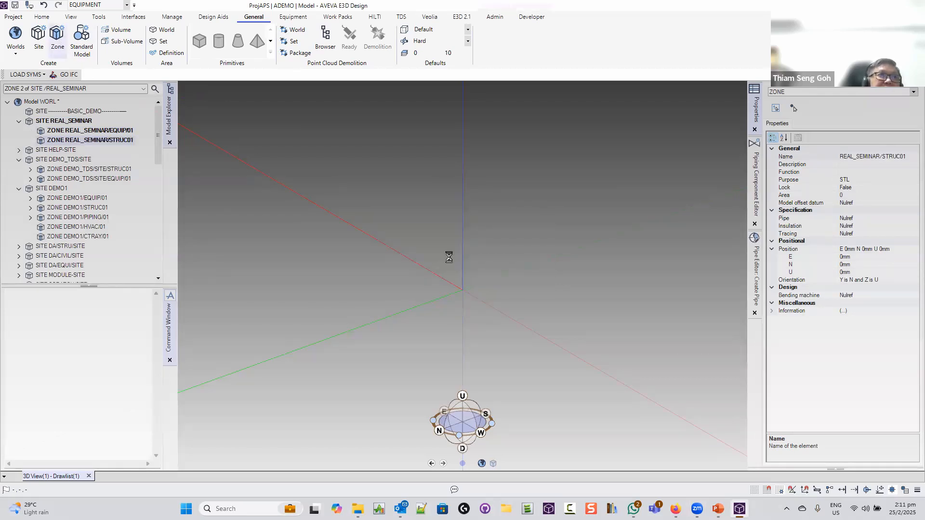
pyautogui.click(474, 249)
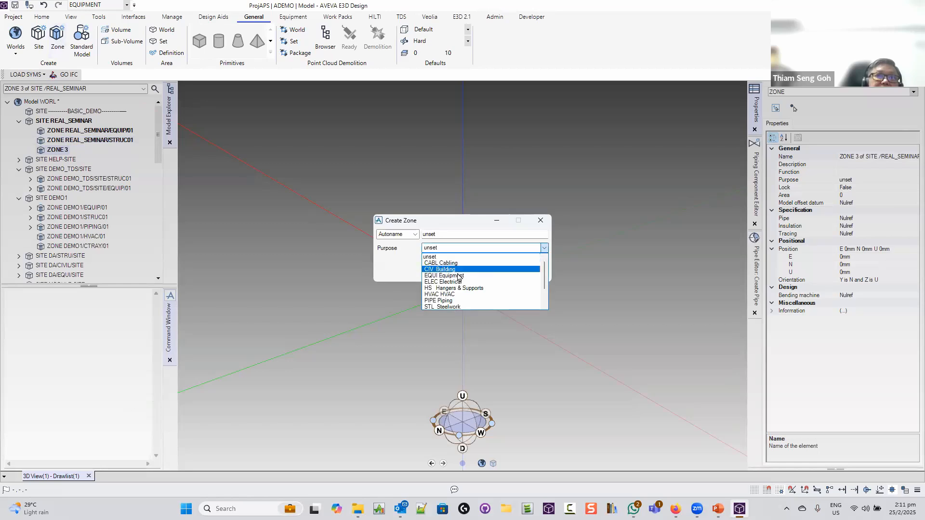
pyautogui.click(448, 301)
pyautogui.click(490, 274)
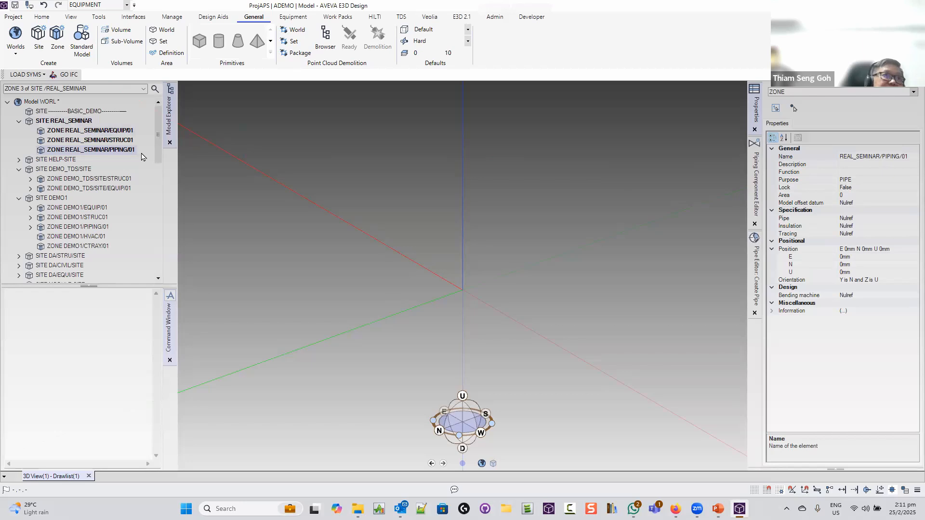
# Make zone REAL_SEMINAR/STRUC01 current and switch the discipline to STRUCTURES
pyautogui.click(125, 143)
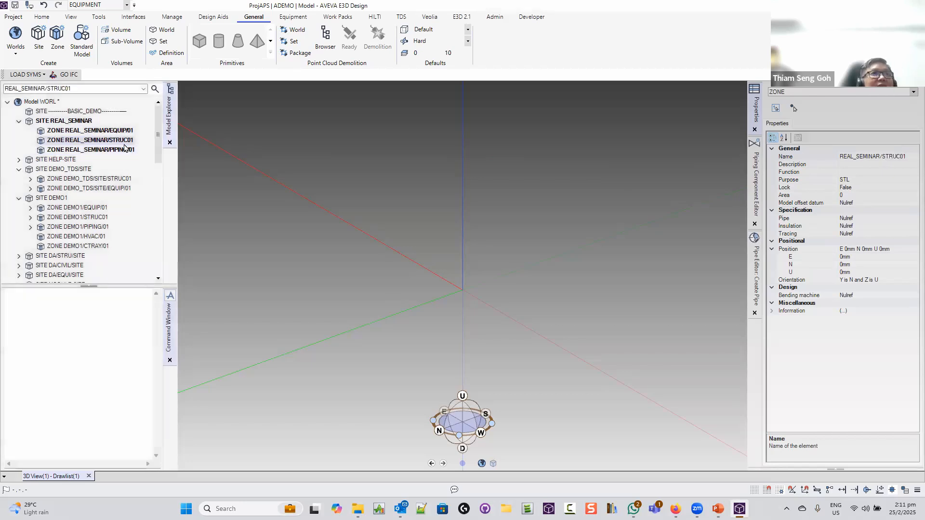
pyautogui.click(126, 6)
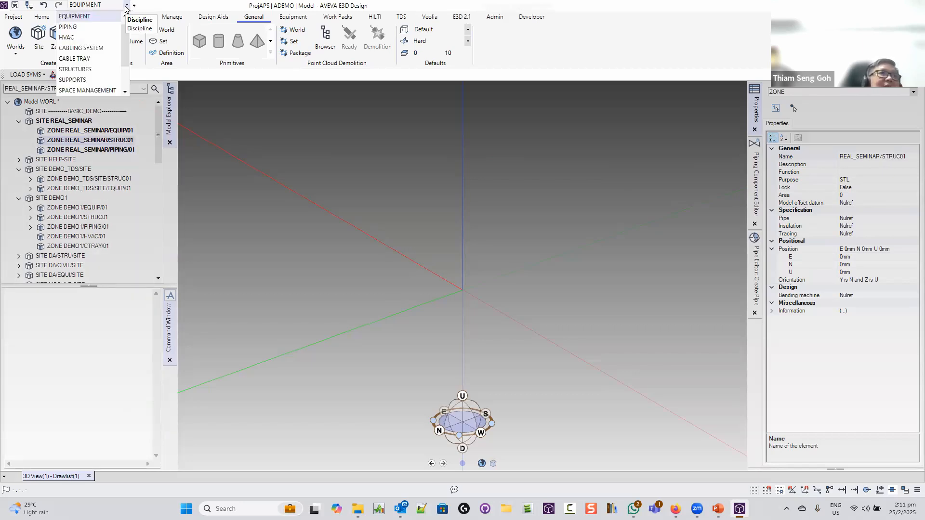
pyautogui.click(98, 69)
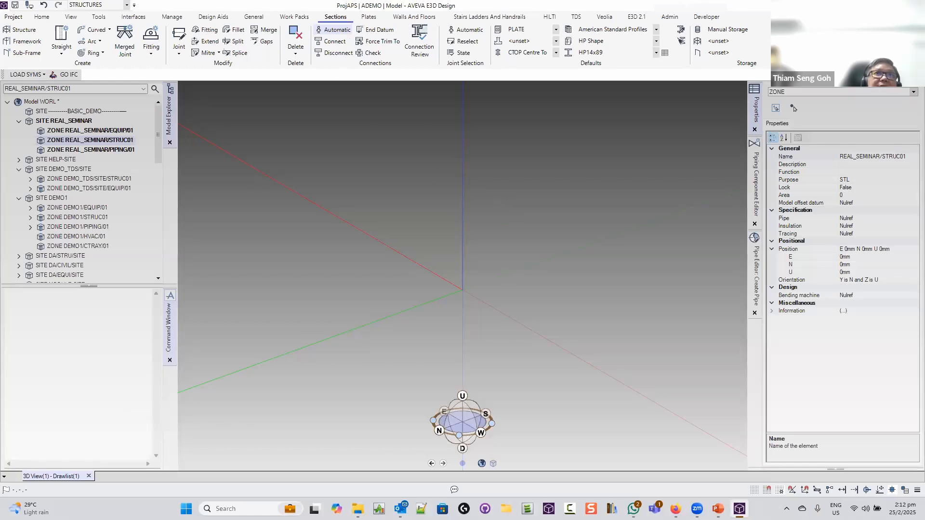
# Keep HP14x89 as the default section profile and attempt a straight beam
pyautogui.click(655, 57)
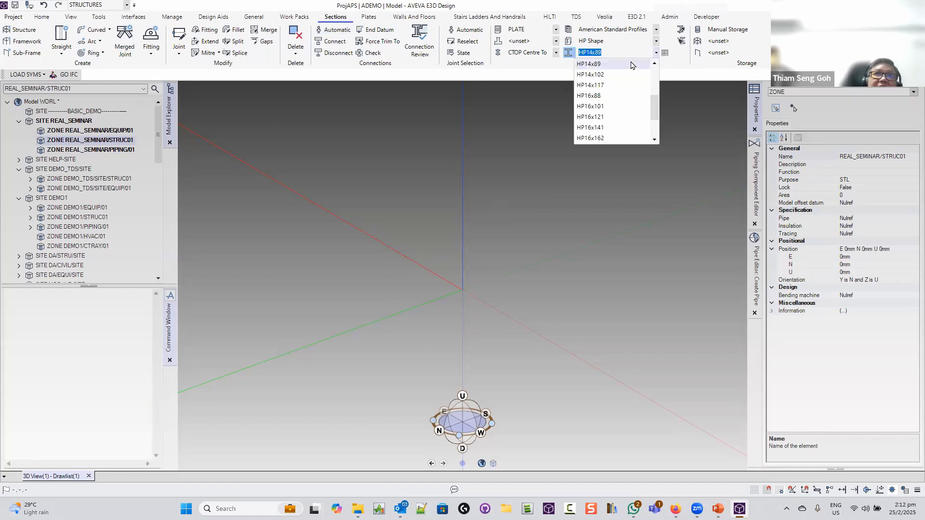
pyautogui.click(631, 65)
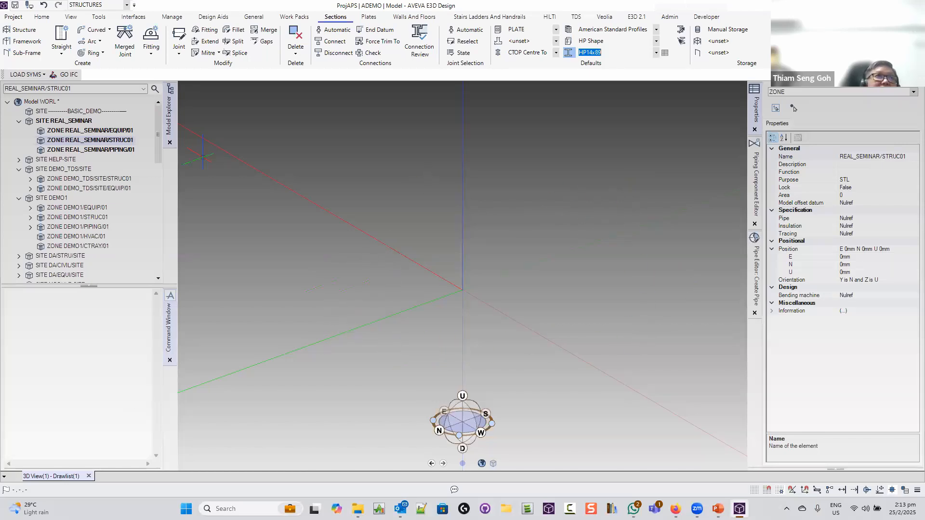
pyautogui.click(65, 37)
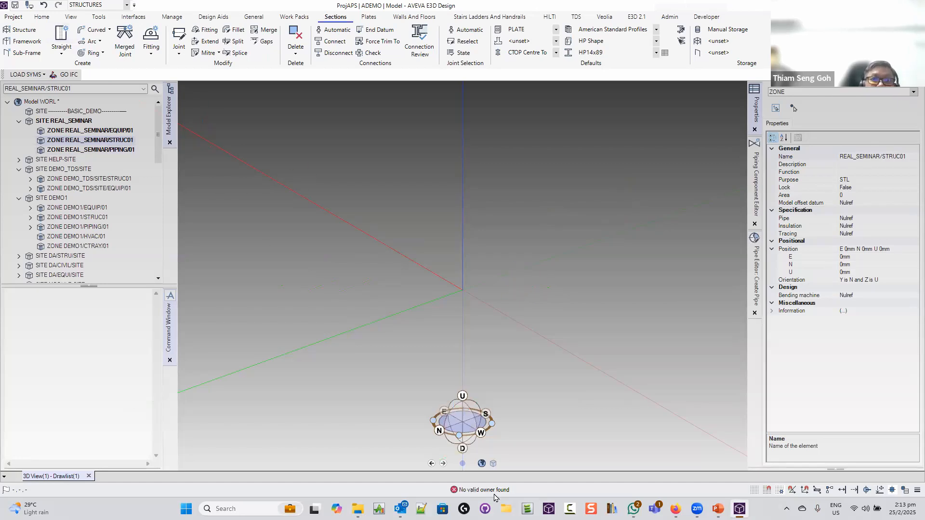
# Create an STL Area structure in STRUC01 and give its framework purpose STRU Support Structures
pyautogui.click(25, 31)
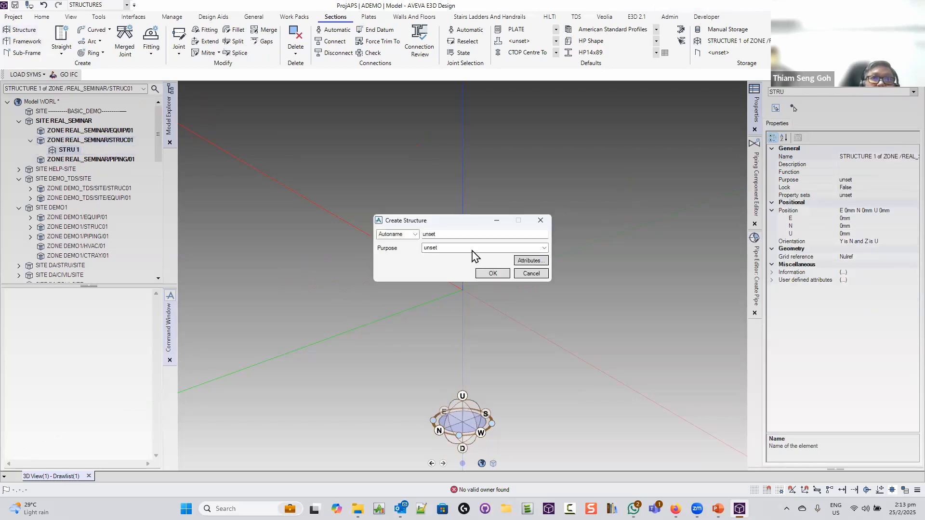
pyautogui.click(471, 248)
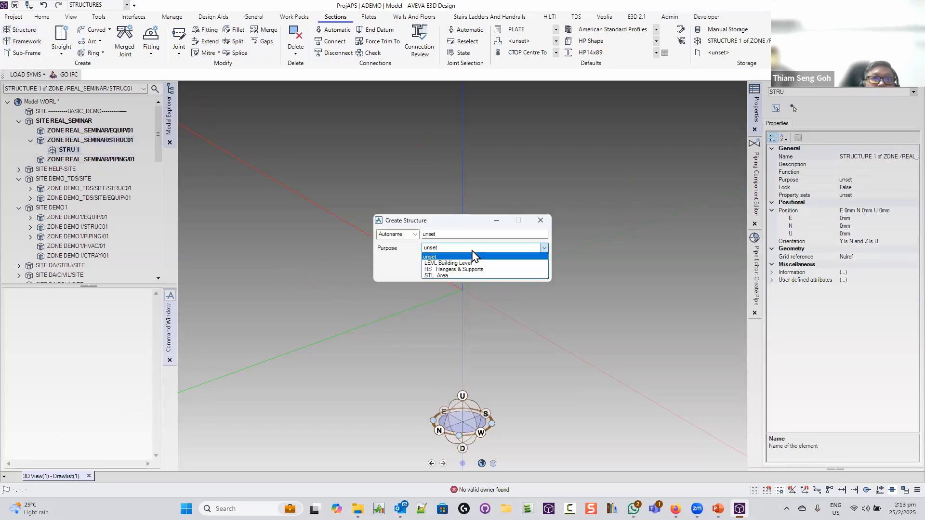
pyautogui.click(470, 276)
pyautogui.click(478, 274)
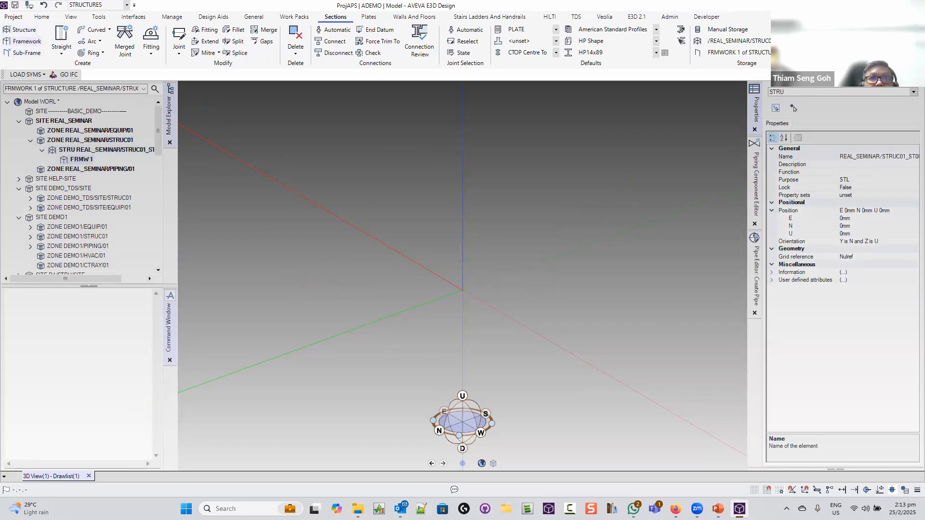
pyautogui.click(476, 248)
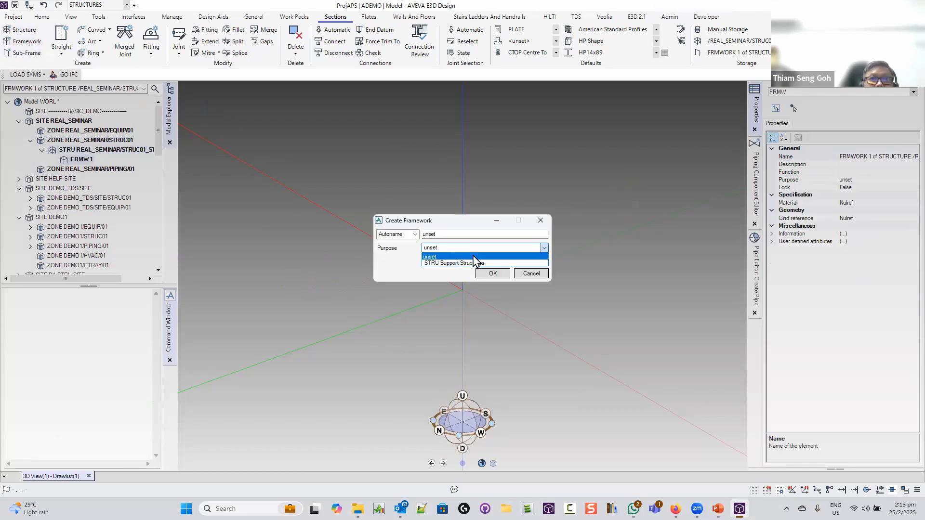
pyautogui.click(473, 258)
pyautogui.click(461, 247)
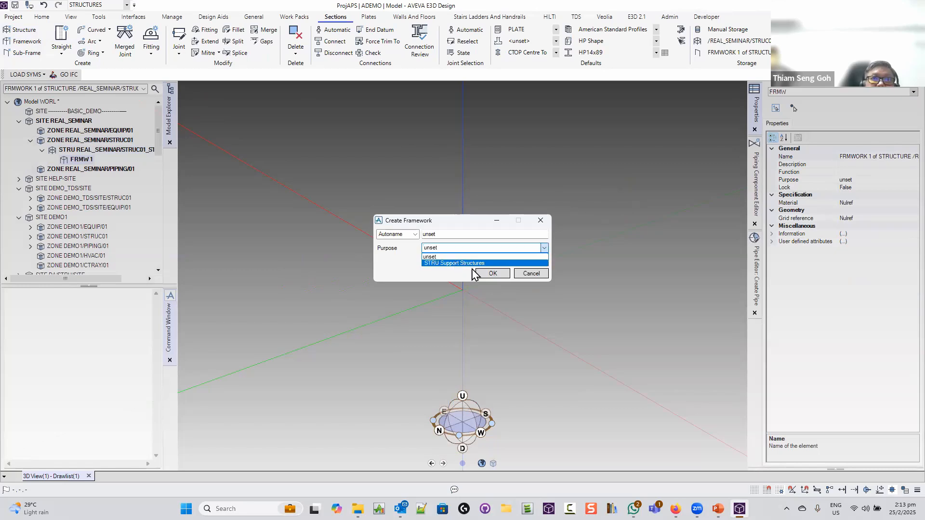
pyautogui.click(472, 265)
# Create the framework and set the beam start point at E -2000mm, N 2000mm
pyautogui.click(492, 274)
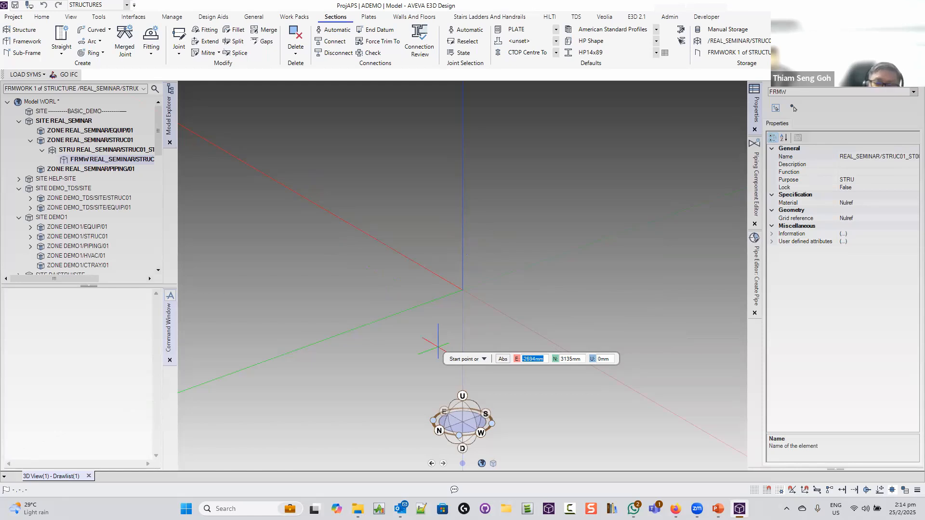
pyautogui.write('-2000')
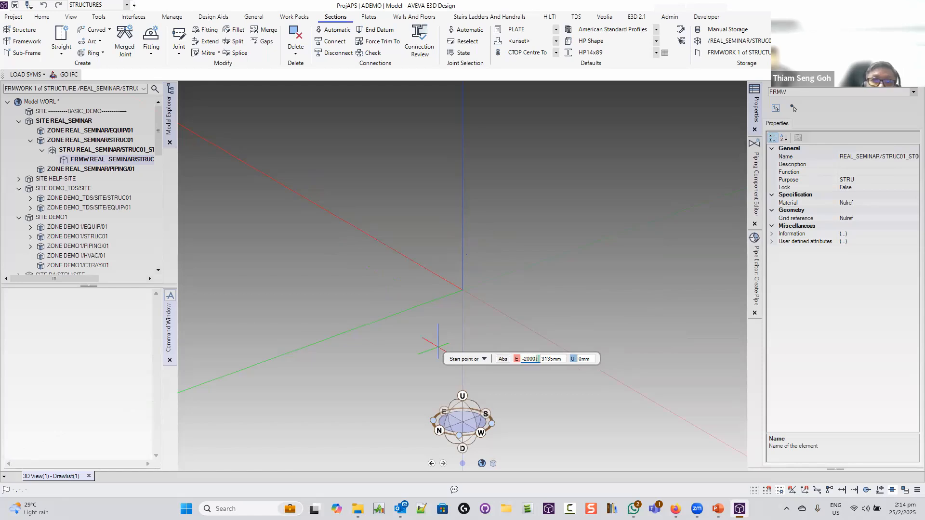
pyautogui.press('Tab')
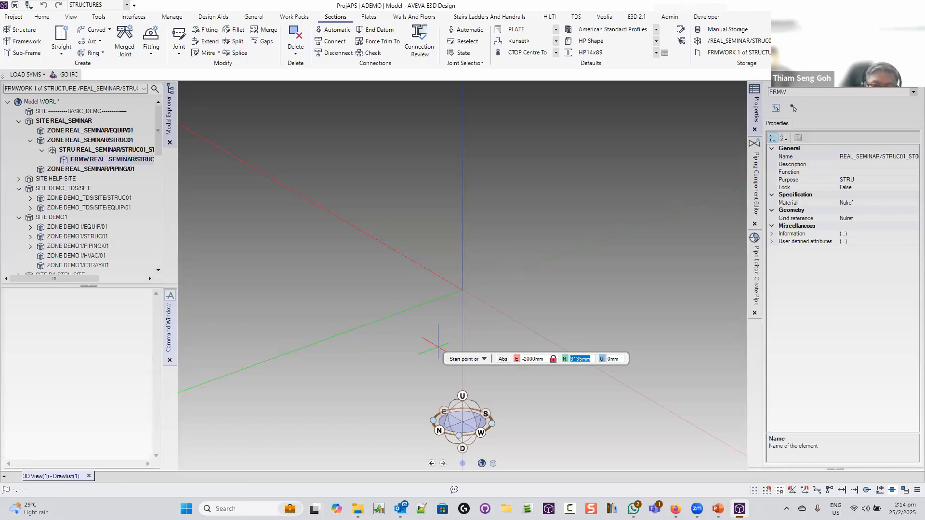
pyautogui.write('2000')
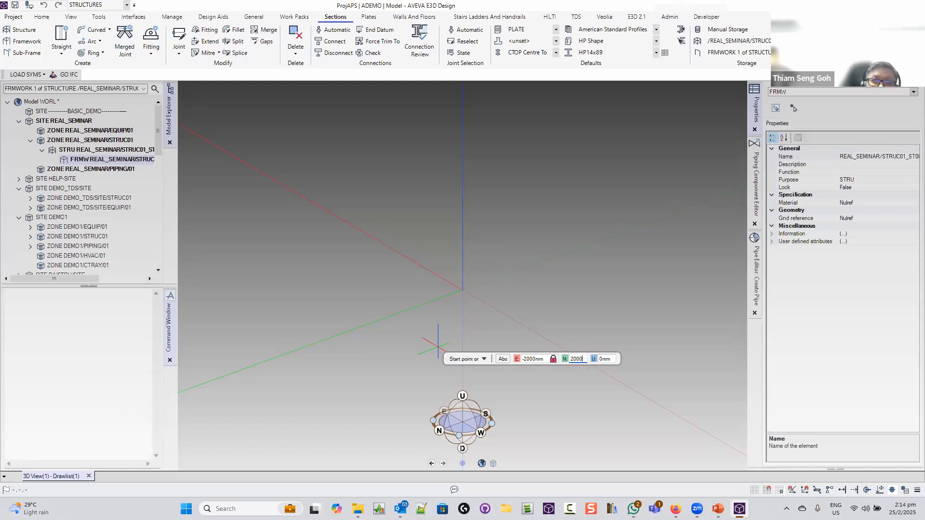
pyautogui.press('Tab')
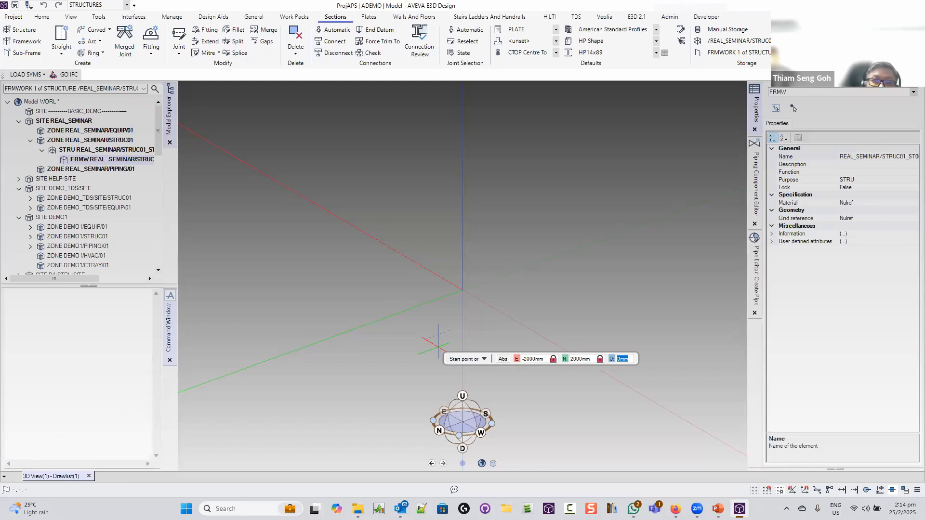
pyautogui.press('Return')
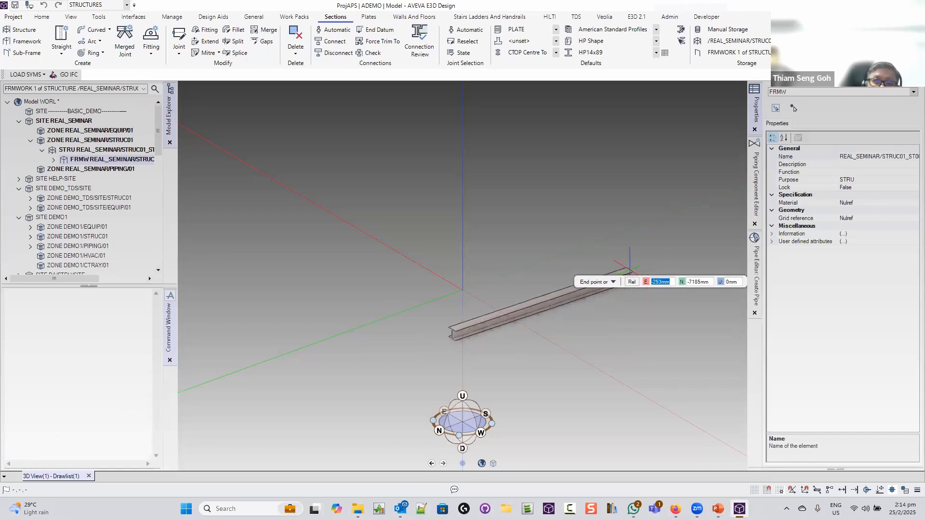
# Enter end offsets E 2000mm, N -2000mm, U 0mm, then cancel the beam placement
pyautogui.write('2000 0 :0')
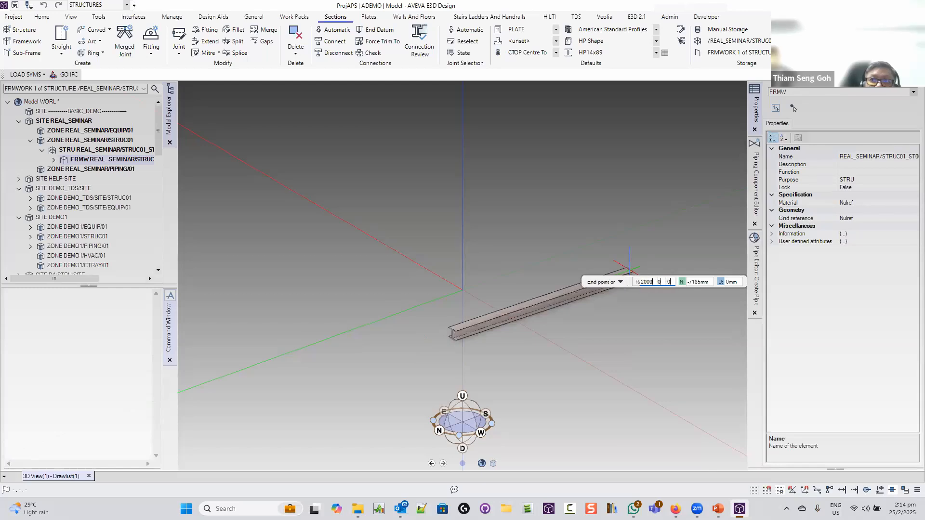
pyautogui.press('Tab')
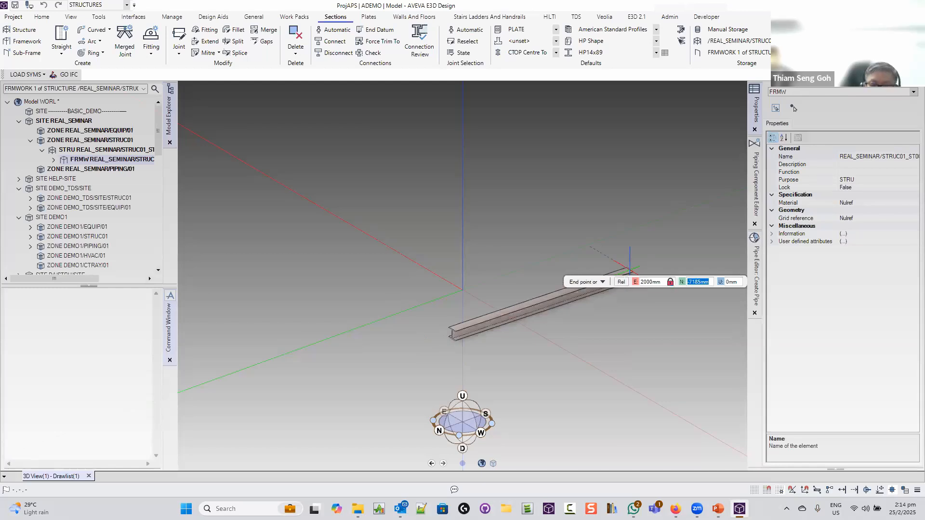
pyautogui.write('-2000')
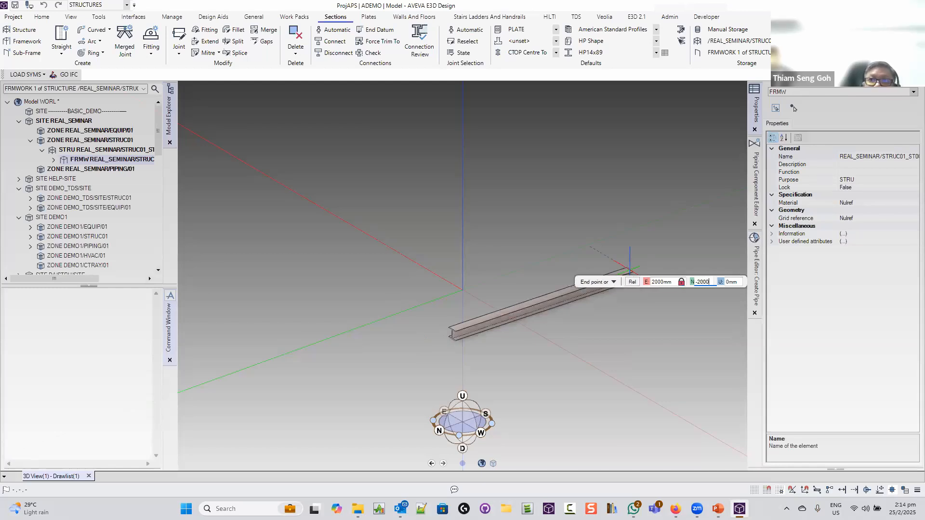
pyautogui.press('Tab')
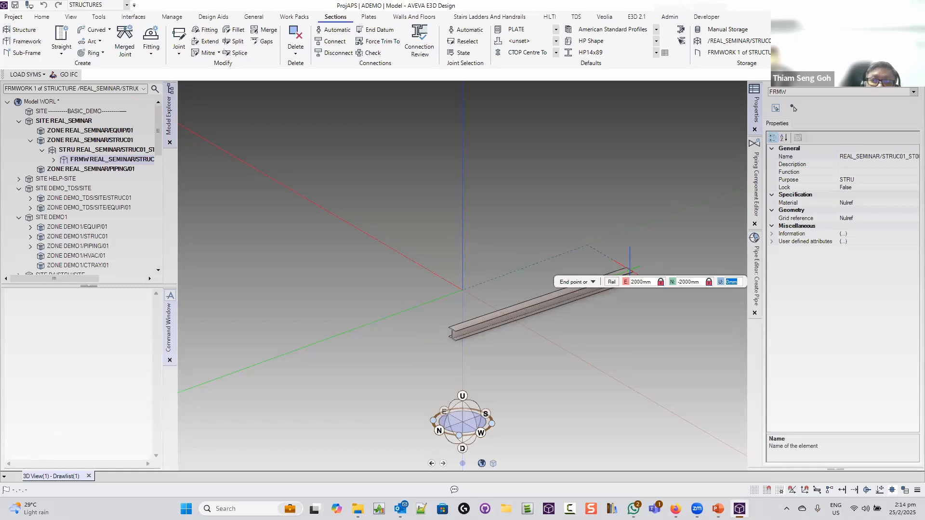
pyautogui.press('Tab')
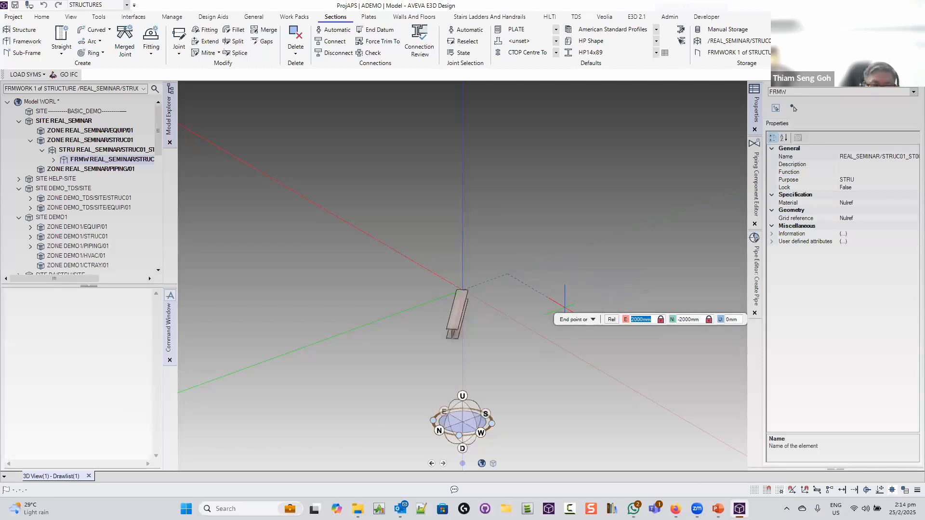
pyautogui.press('Tab')
pyautogui.press('Tab')
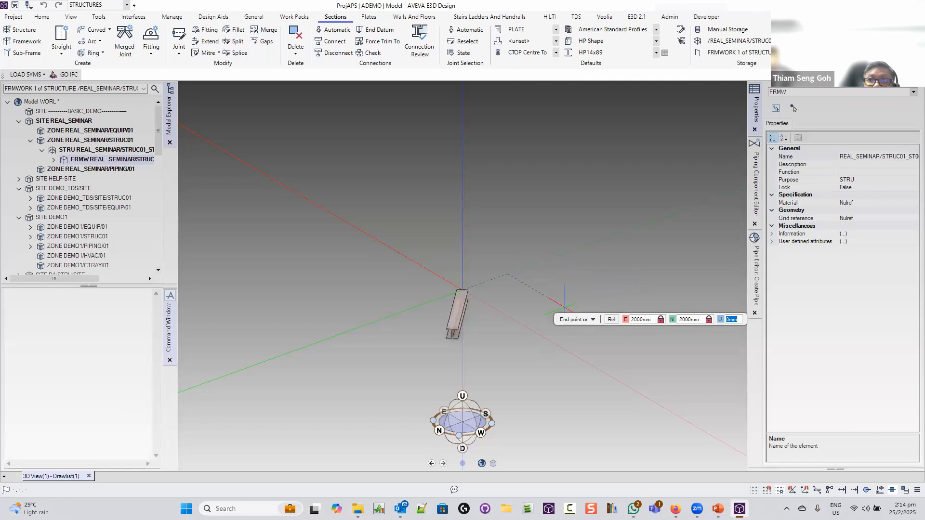
pyautogui.press('Escape')
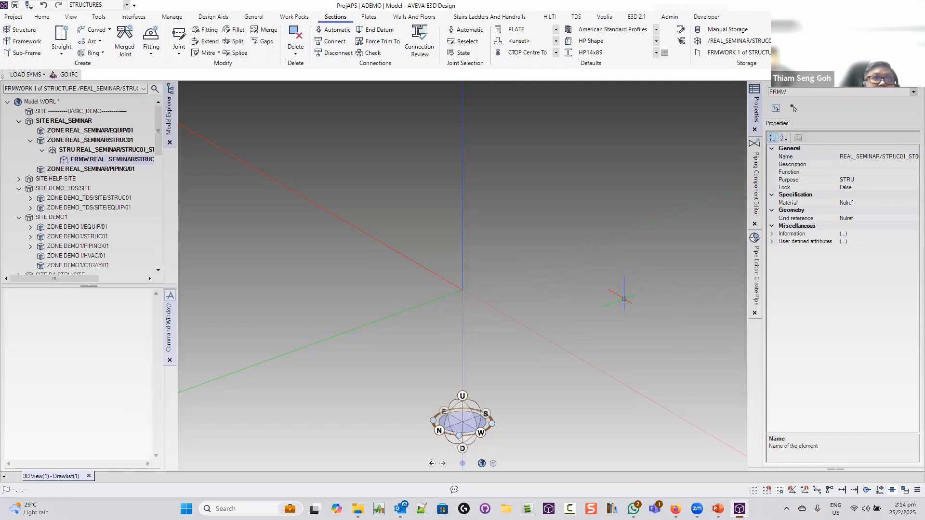
# Start a straight HP14x89 beam at E -2000, N 2000, U 0
pyautogui.click(83, 47)
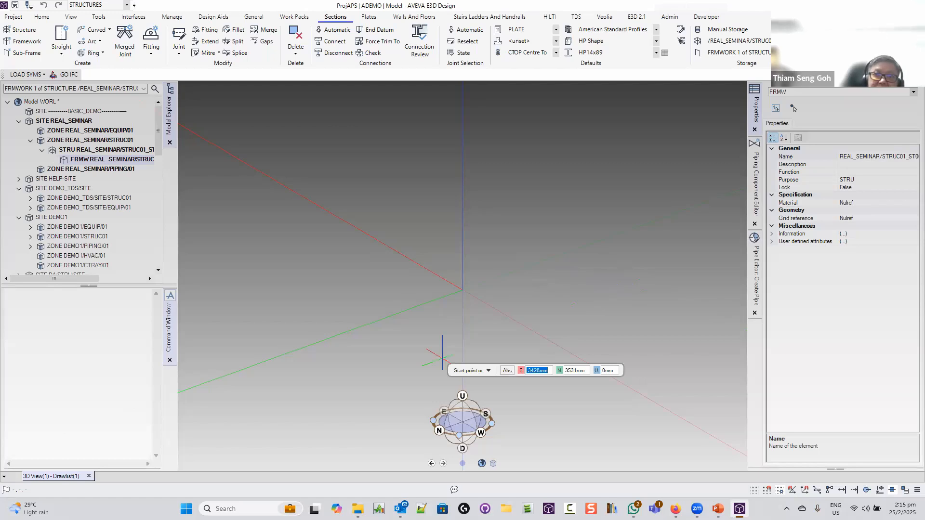
pyautogui.write('-2000')
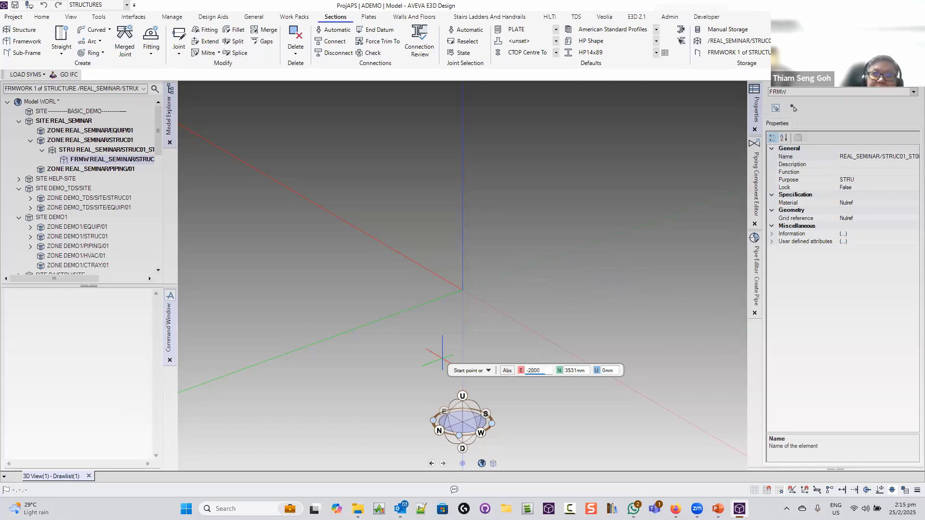
pyautogui.press('Tab')
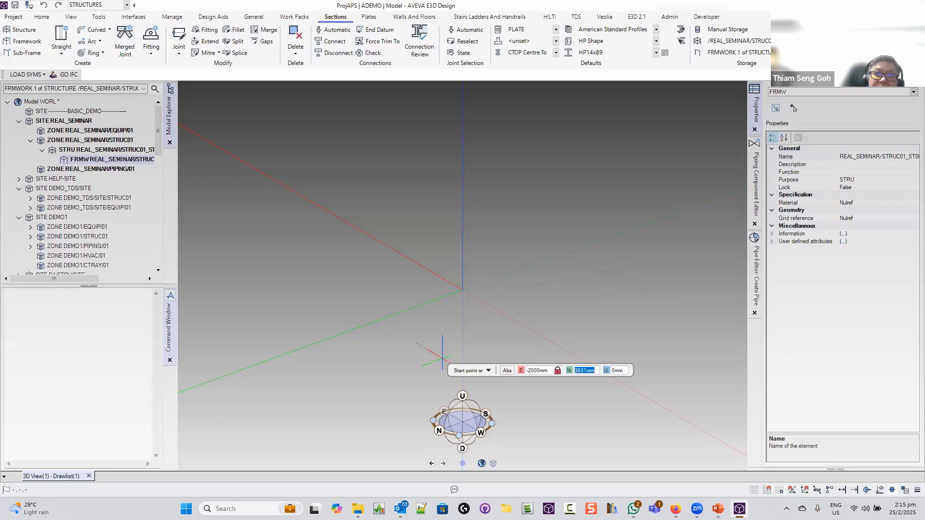
pyautogui.write('2000')
pyautogui.press('Tab')
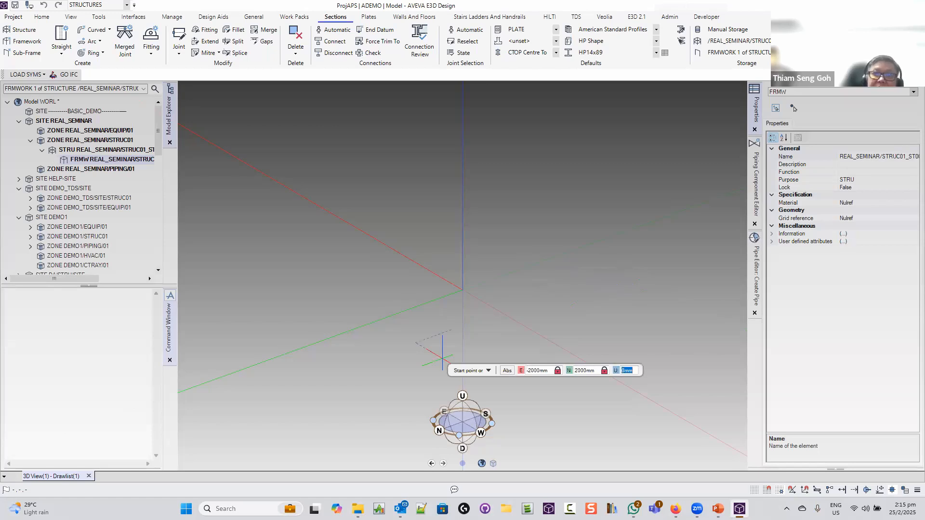
pyautogui.press('Return')
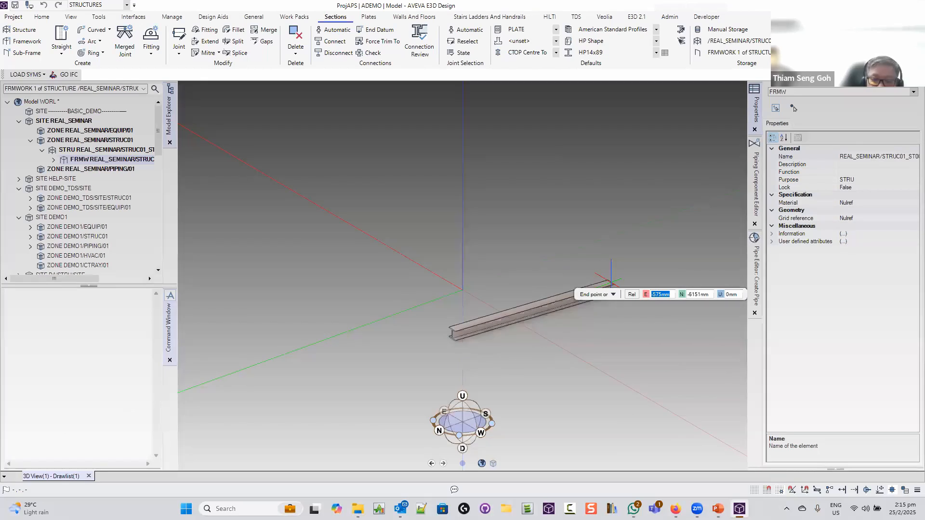
# End the beam at relative E 0, N -4000, U 0, creating the 4000 mm GENSEC 1
pyautogui.write('-2000')
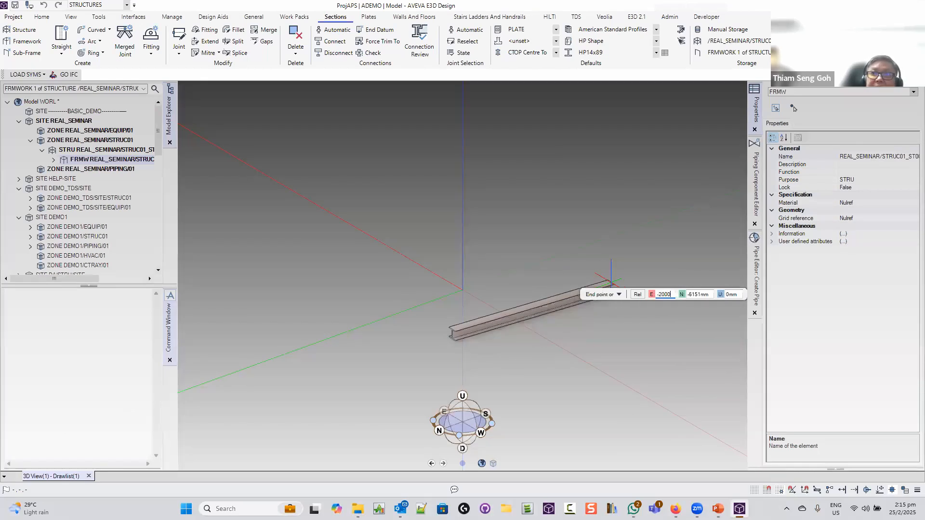
pyautogui.press('Tab')
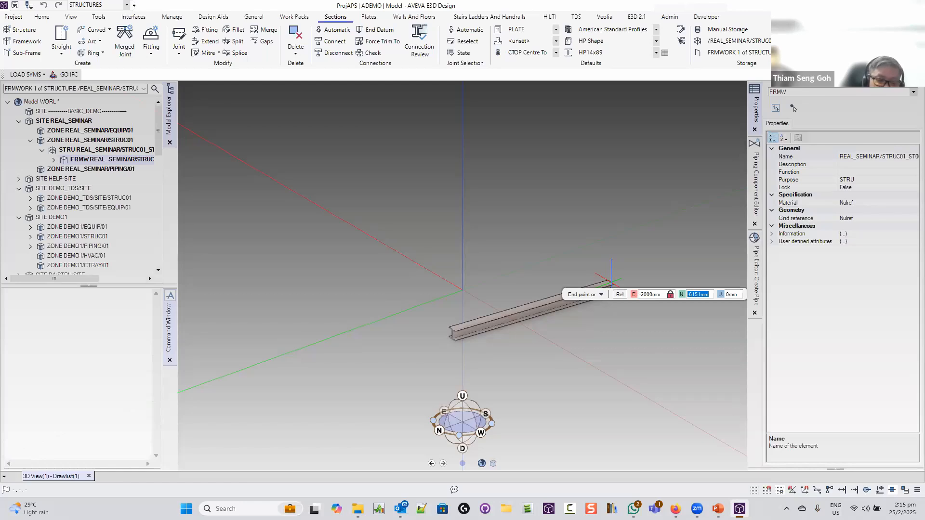
pyautogui.press('Return')
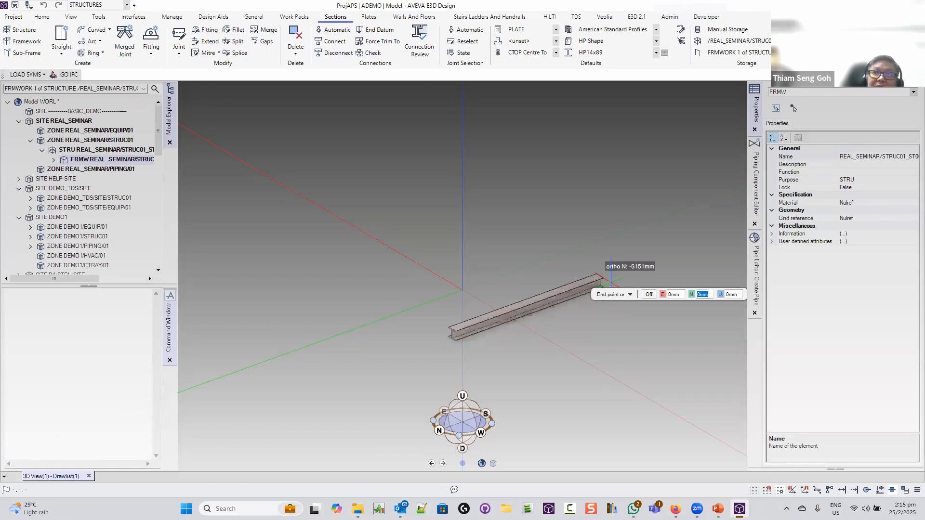
pyautogui.press('r')
pyautogui.press('r')
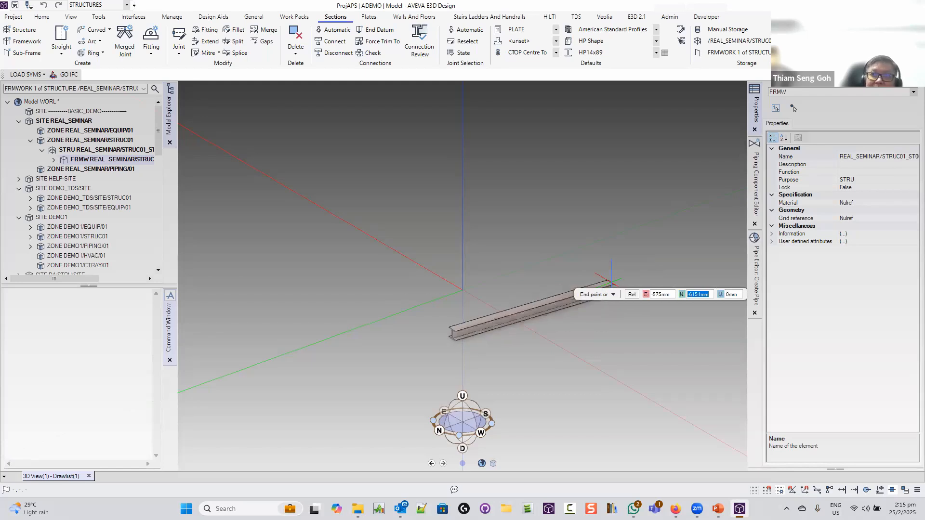
pyautogui.press('Tab')
pyautogui.press('Tab')
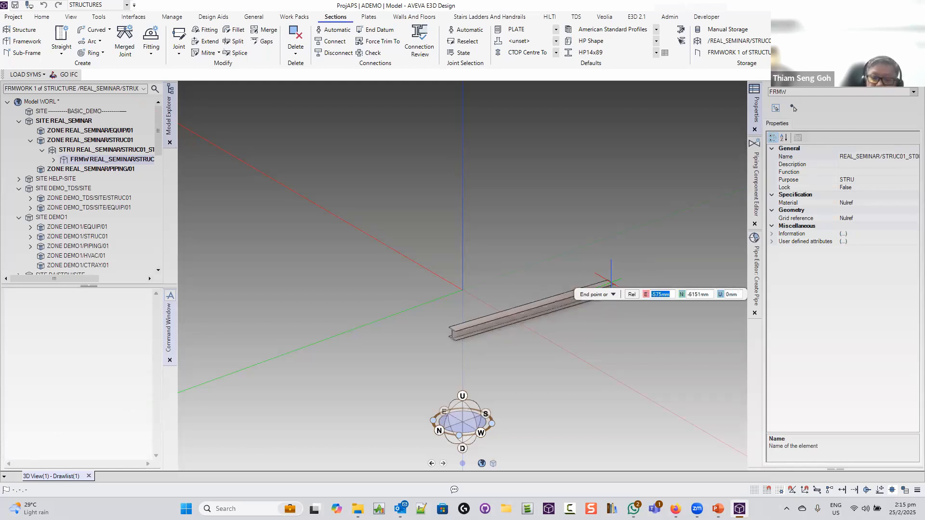
pyautogui.write('0')
pyautogui.press('Tab')
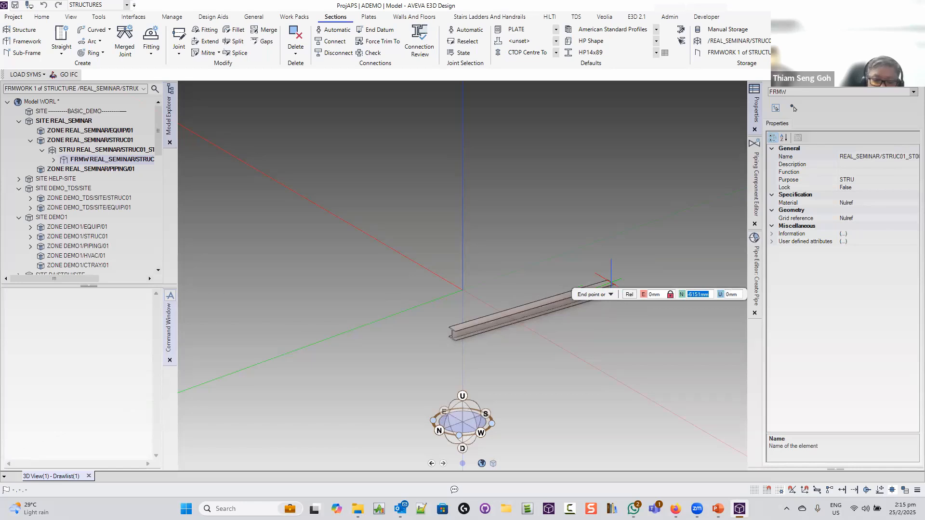
pyautogui.write('-4000 0 0')
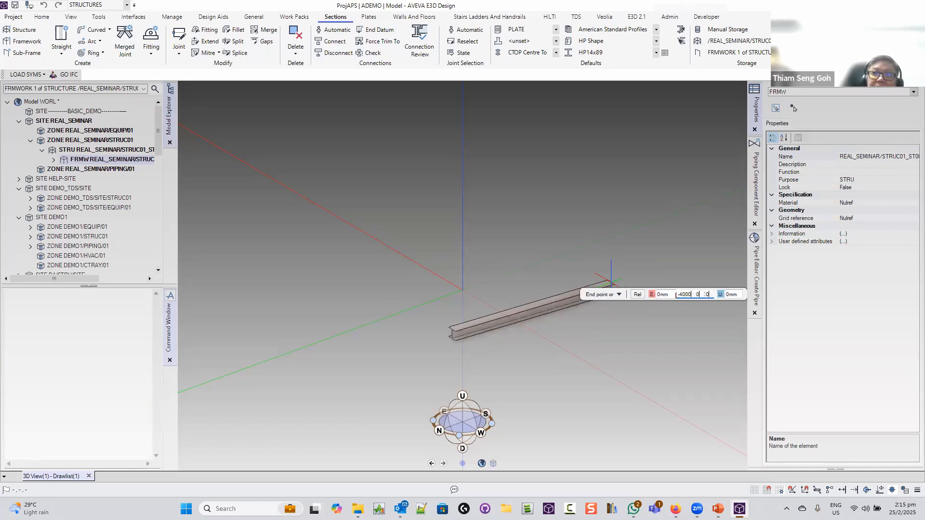
pyautogui.press('Tab')
pyautogui.press('Return')
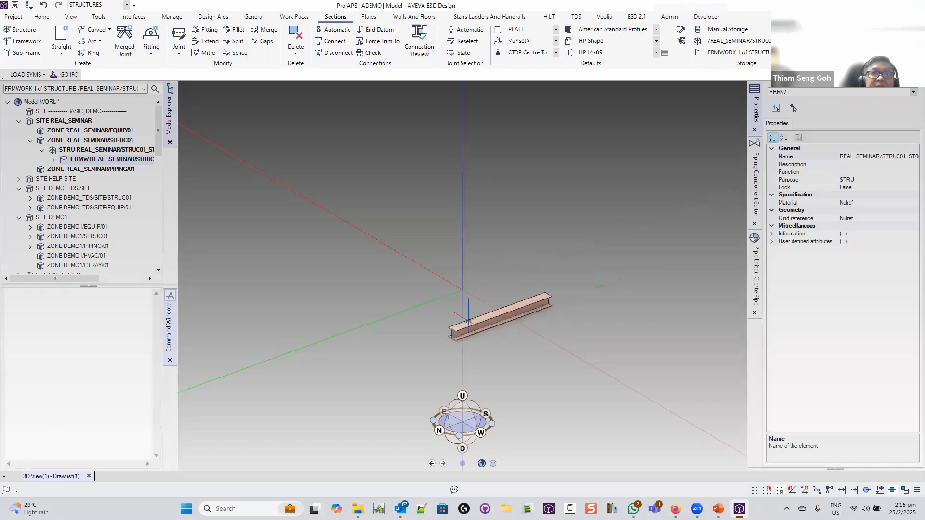
pyautogui.click(464, 323)
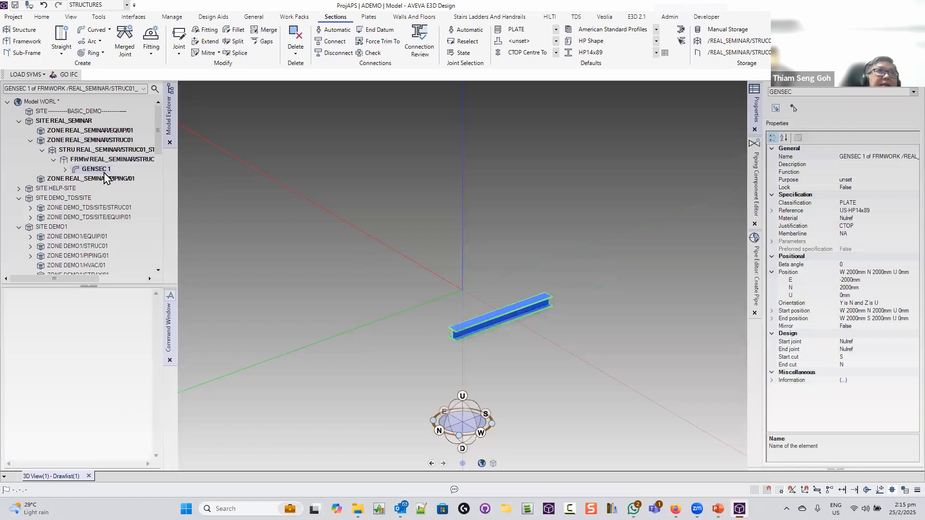
# Copy the beam with a 4000 mm X offset and keep the copy as GENSEC 2
pyautogui.click(42, 16)
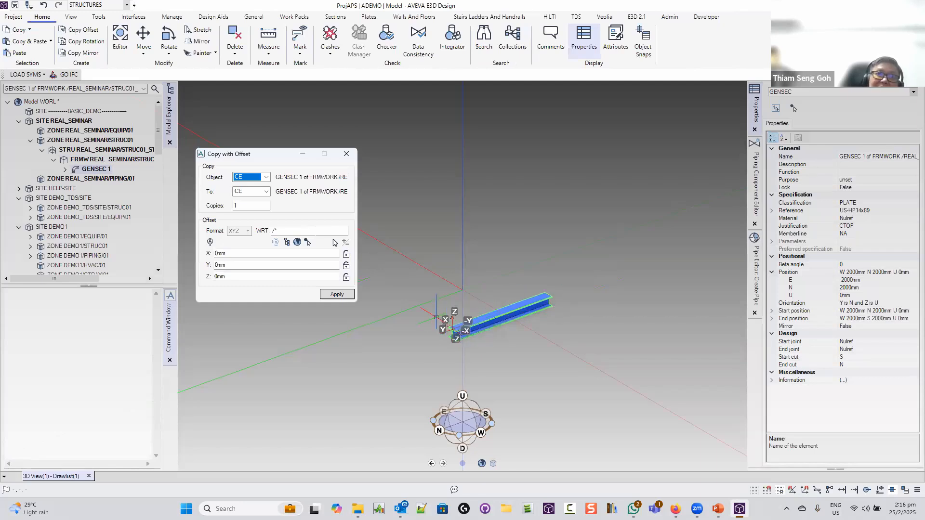
pyautogui.moveTo(253, 255); pyautogui.dragTo(195, 249)
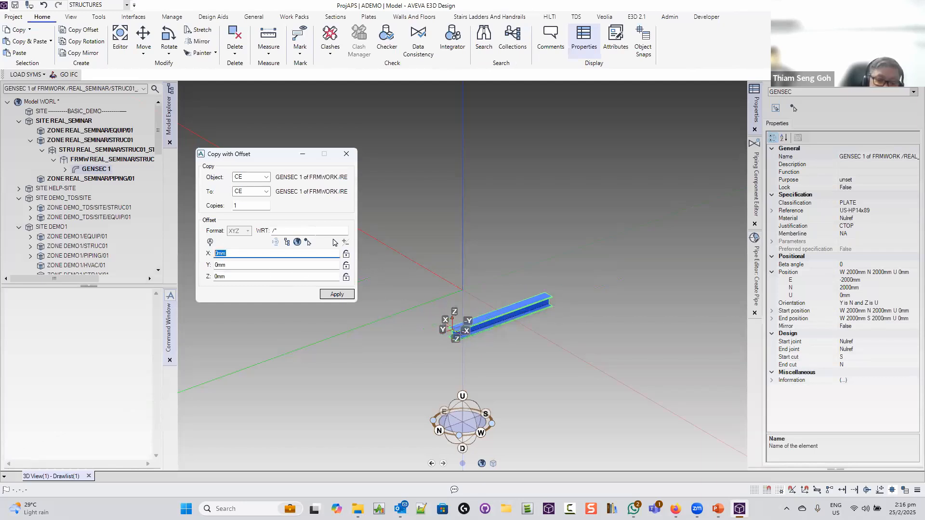
pyautogui.write('4000')
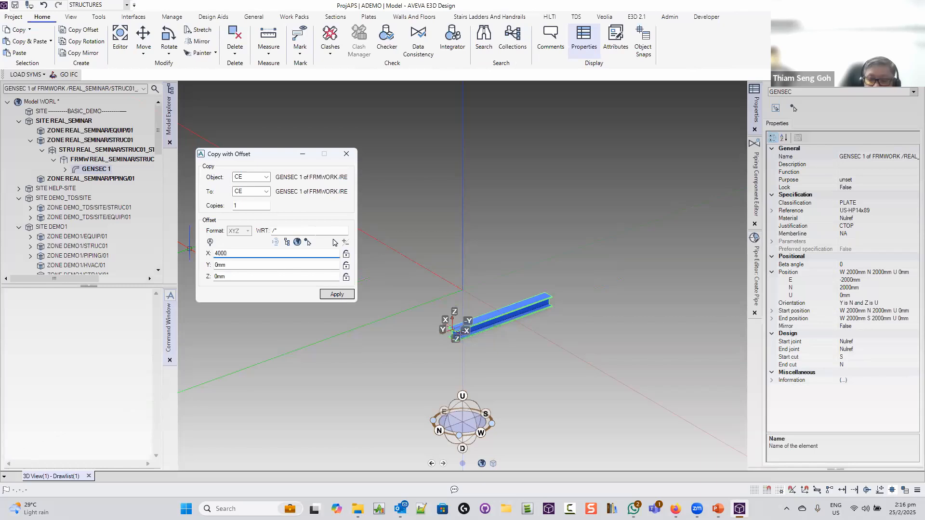
pyautogui.press('Tab')
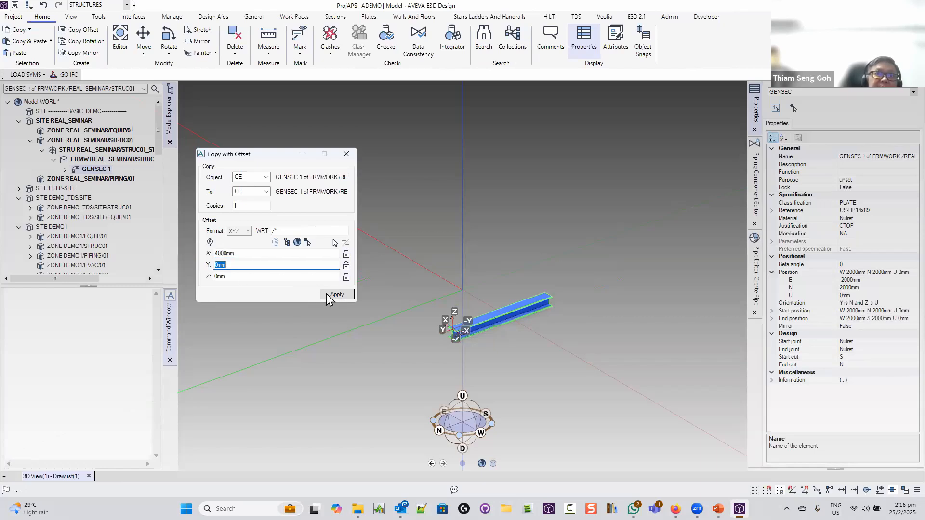
pyautogui.click(327, 294)
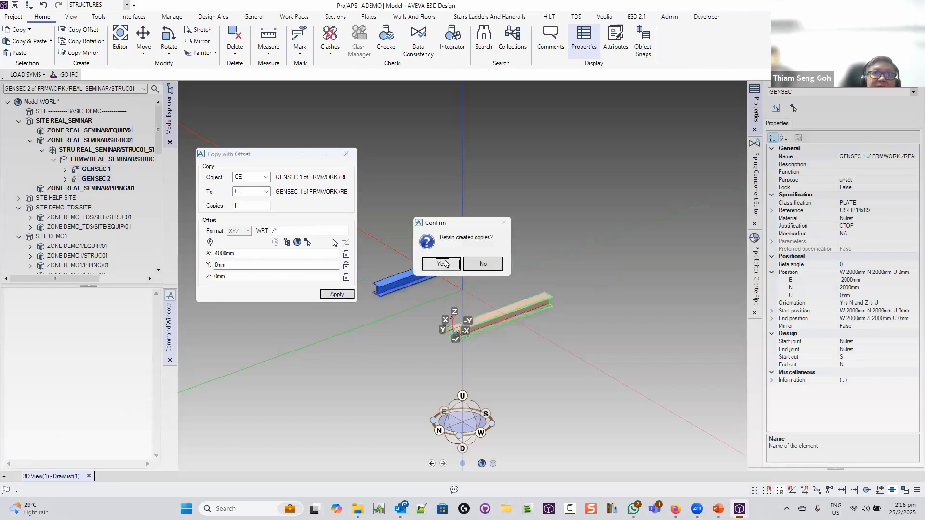
pyautogui.click(445, 264)
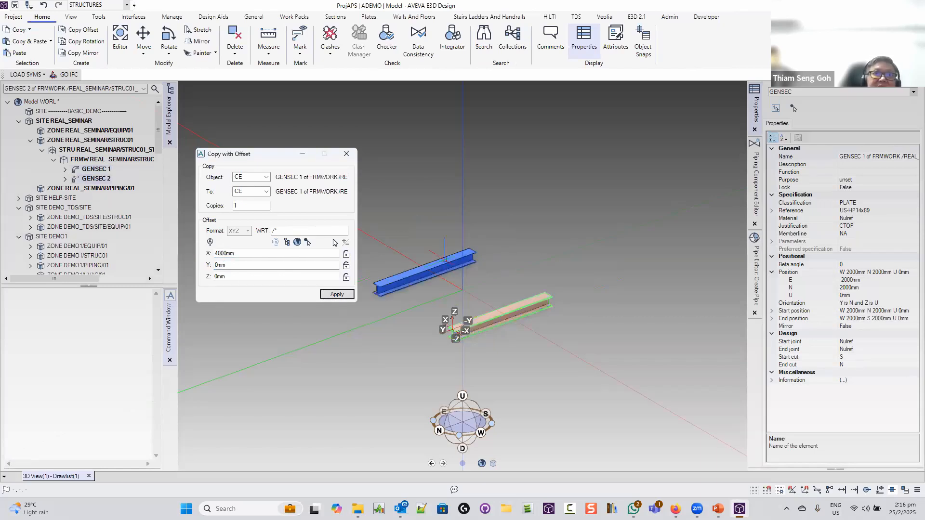
pyautogui.click(347, 154)
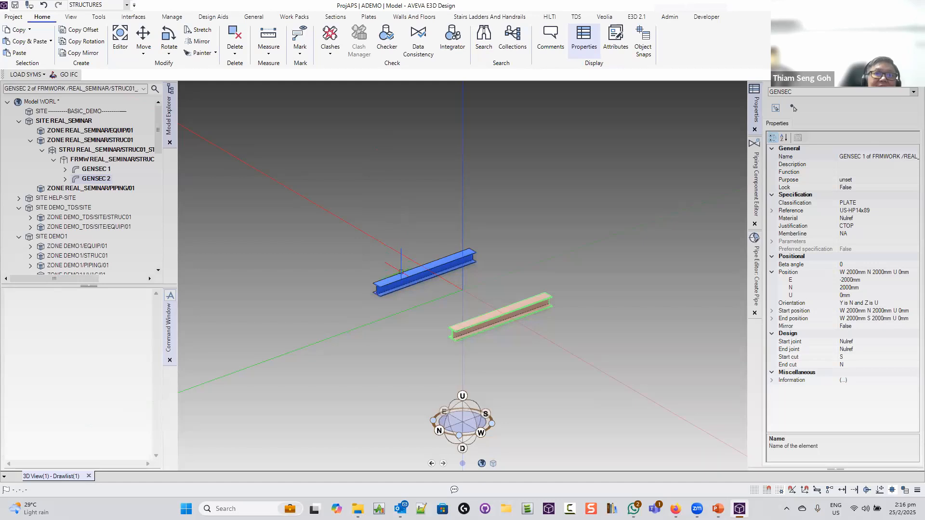
# Select both parallel beams and extend their start ends by 3000 mm
pyautogui.click(399, 263)
pyautogui.click(463, 325)
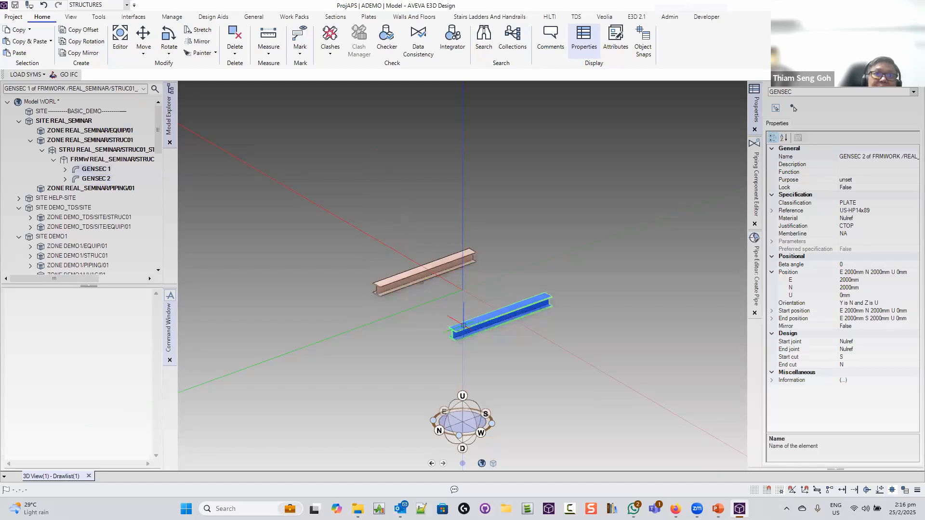
pyautogui.keyDown('ctrl'); pyautogui.click(412, 268); pyautogui.keyUp('ctrl')
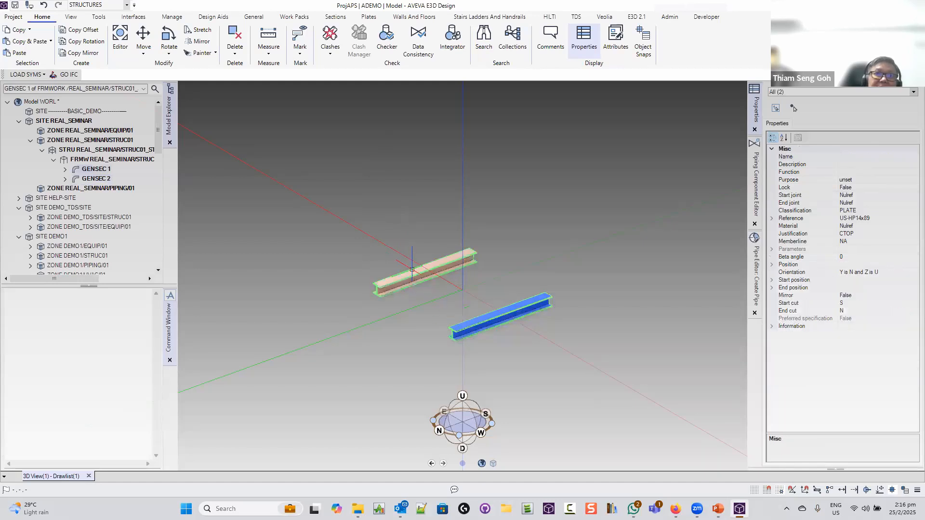
pyautogui.doubleClick(412, 268)
pyautogui.keyDown('ctrl'); pyautogui.click(460, 327); pyautogui.keyUp('ctrl')
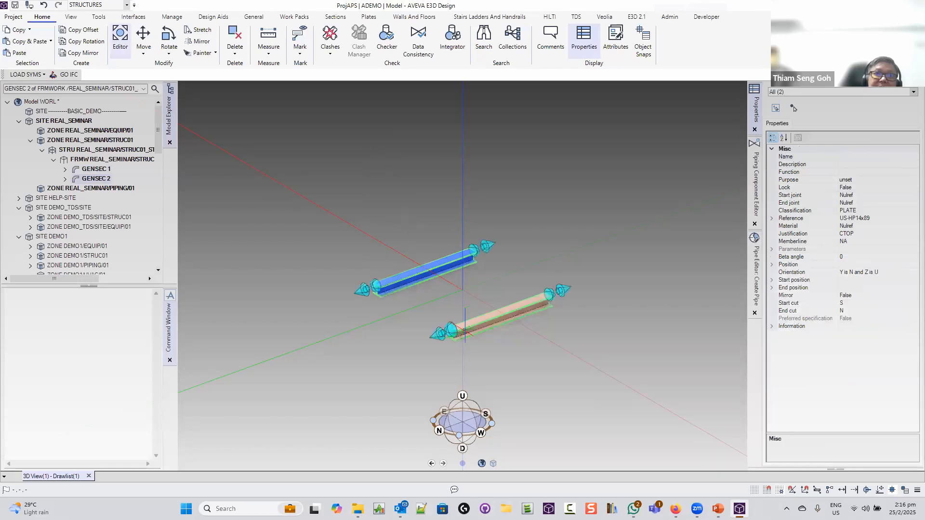
pyautogui.click(437, 332)
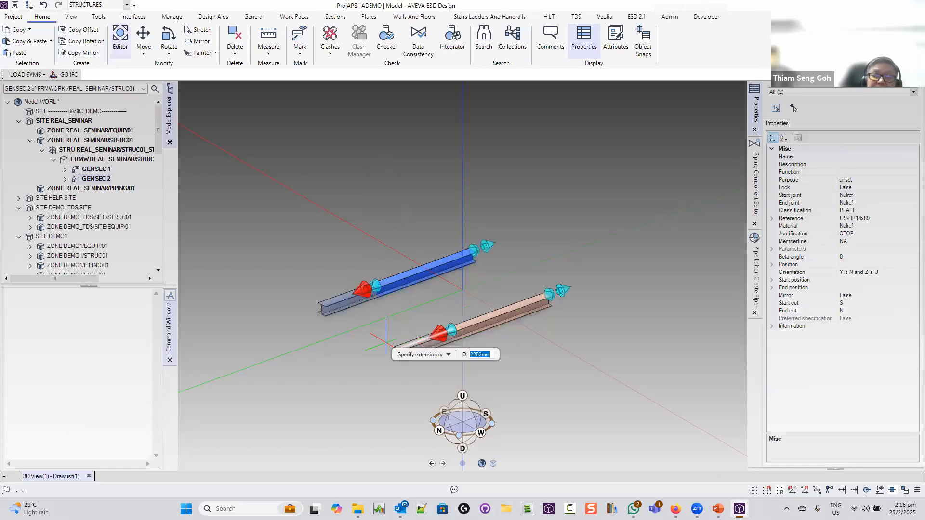
pyautogui.write('3000')
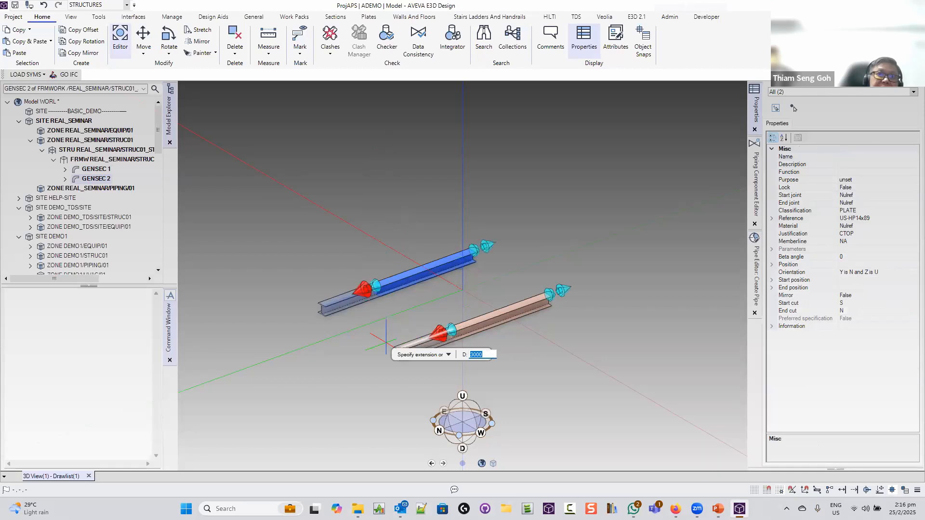
pyautogui.press('Return')
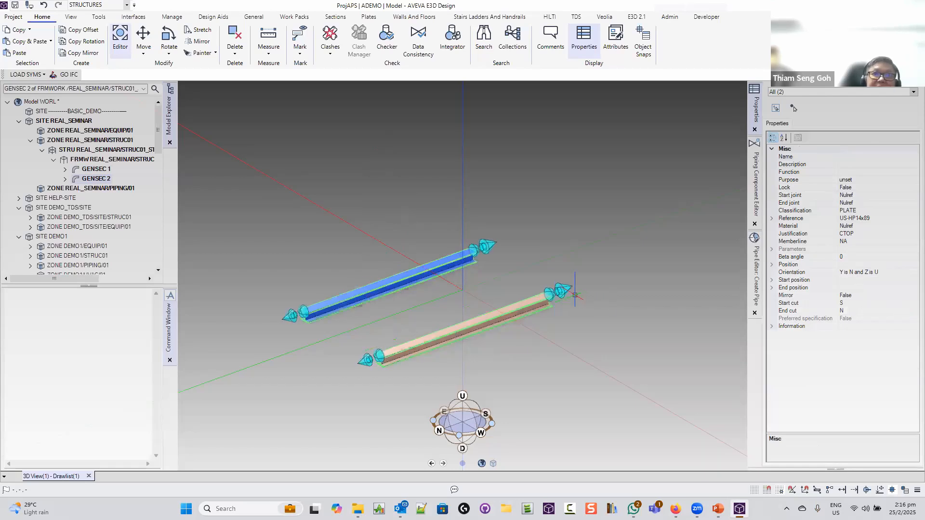
# Extend the other ends of both beams by 3000 mm and leave editing mode
pyautogui.click(562, 290)
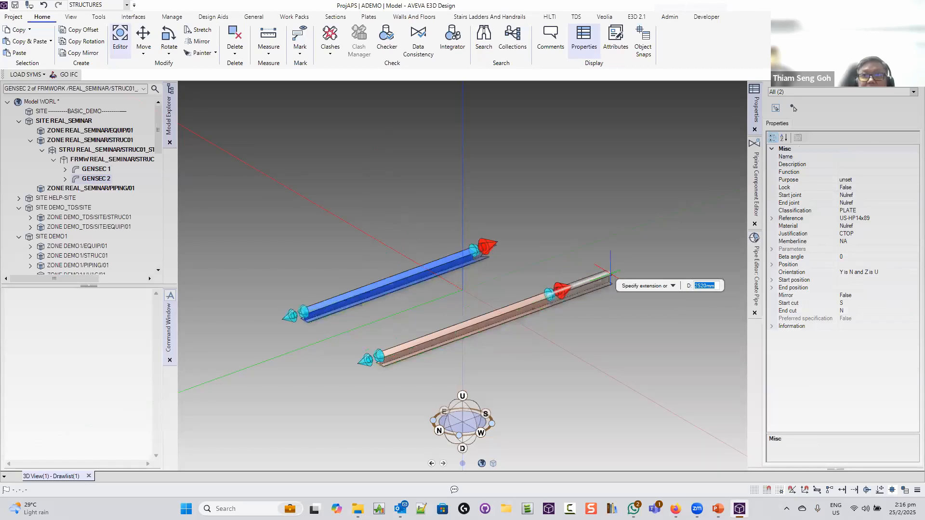
pyautogui.write('300')
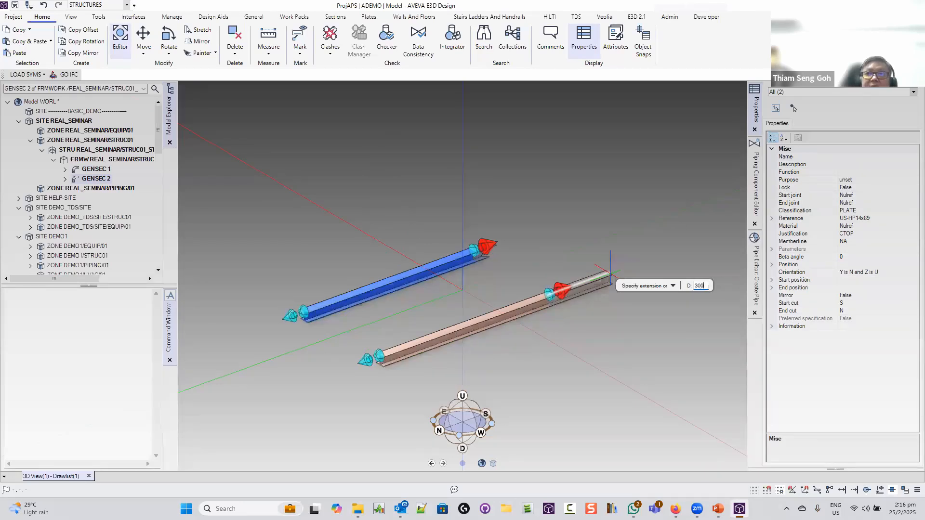
pyautogui.write('0')
pyautogui.press('Return')
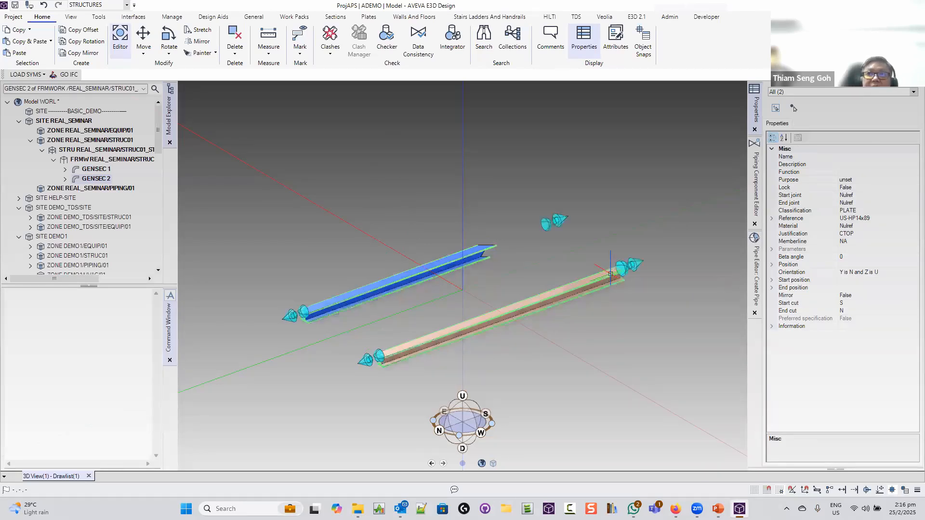
pyautogui.press('Escape')
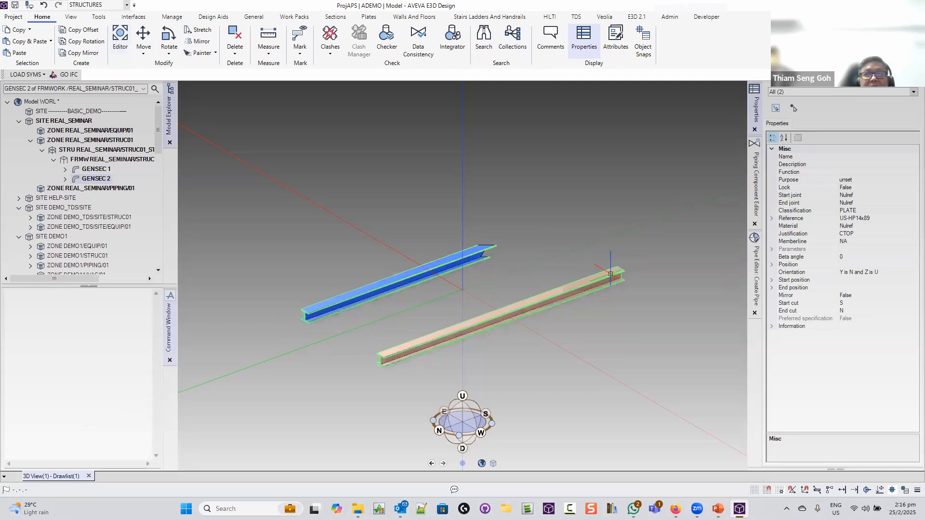
pyautogui.scroll(2, 541, 197)
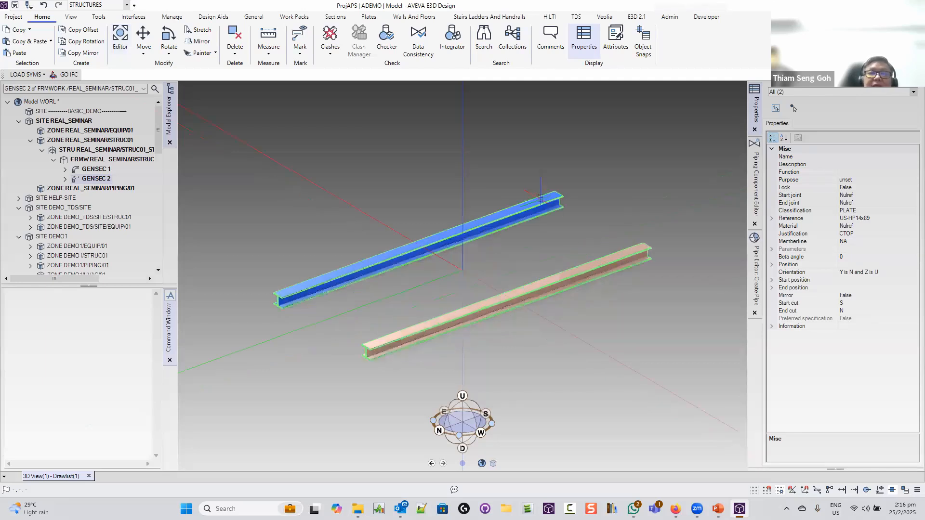
# Change the Sections default justification from CTOP Centre Top to LTOP Left Top
pyautogui.moveTo(541, 199)
pyautogui.mouseDown(button='middle')
pyautogui.moveTo(553, 215)
pyautogui.moveTo(549, 222)
pyautogui.moveTo(538, 215)
pyautogui.mouseUp(button='middle')
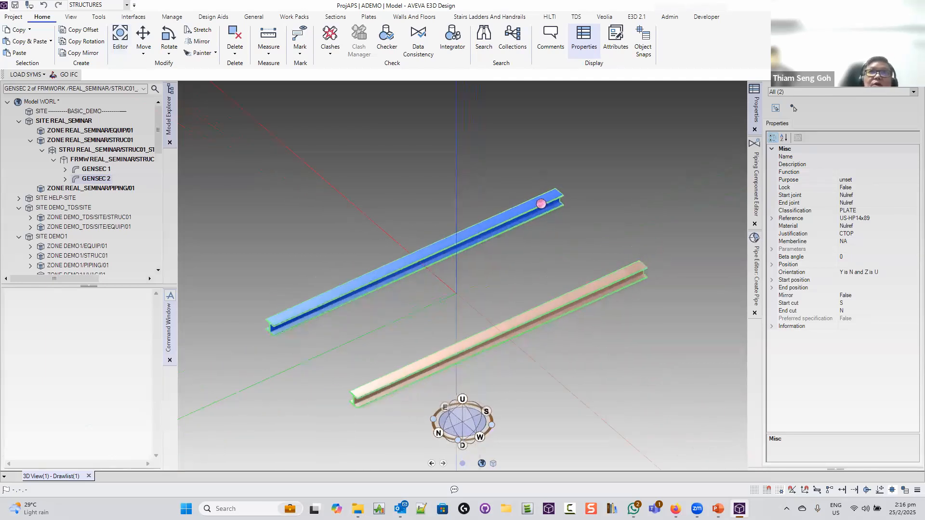
pyautogui.click(336, 16)
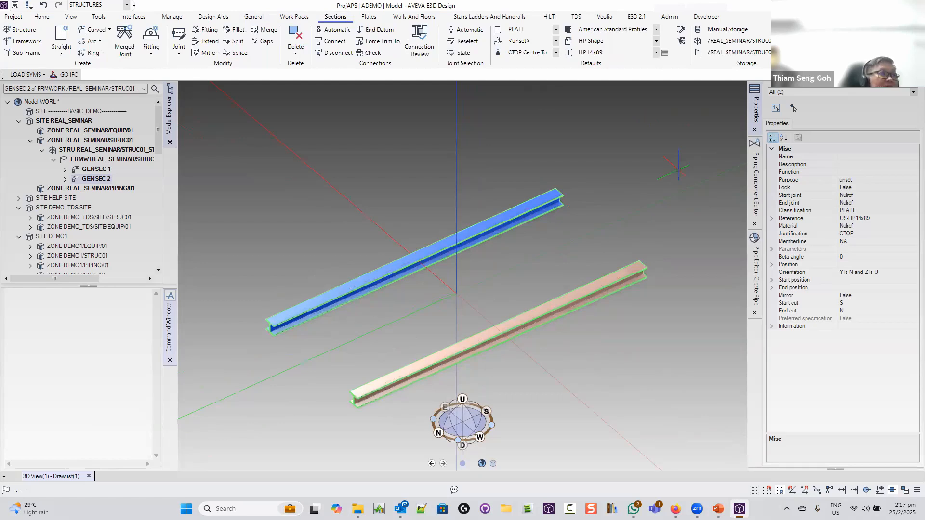
pyautogui.moveTo(631, 180); pyautogui.dragTo(622, 184, button='middle')
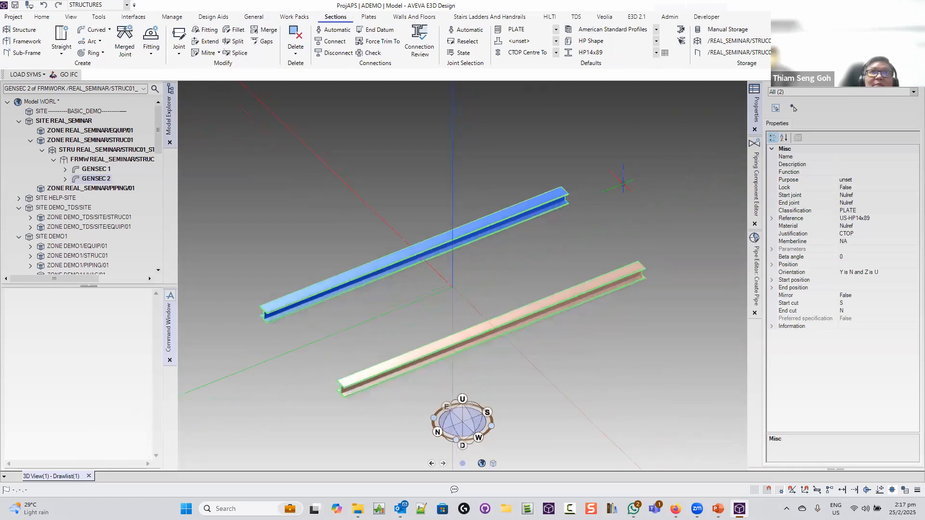
pyautogui.click(557, 52)
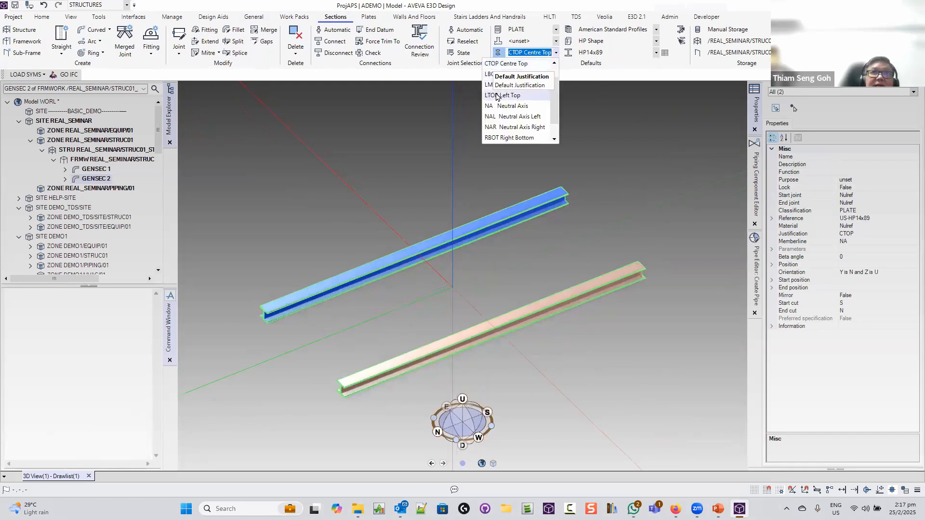
pyautogui.click(502, 95)
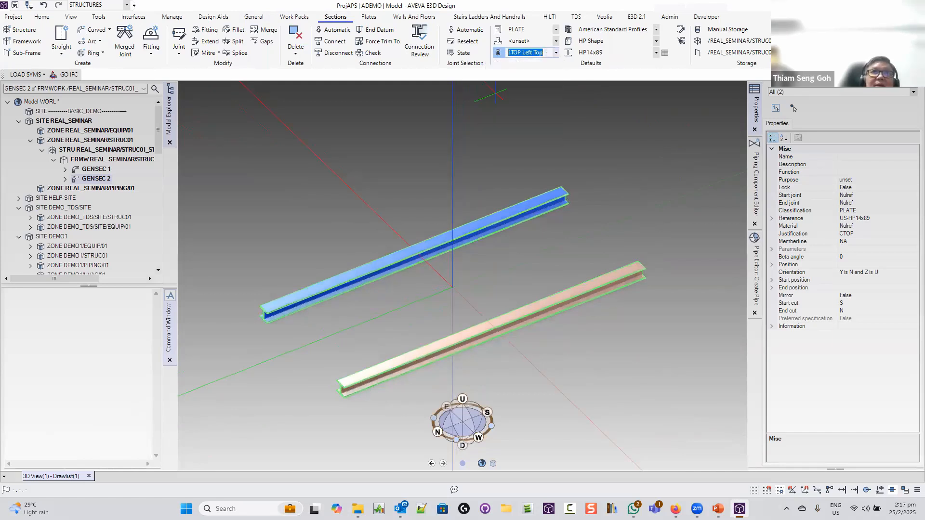
# Draw cross beam GENSEC 3 between the pink and blue beam corners at one end
pyautogui.click(61, 41)
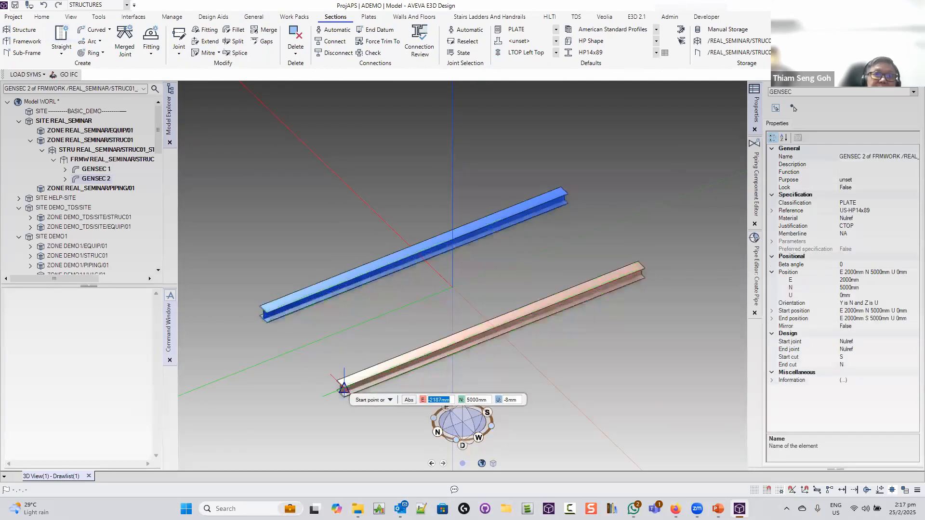
pyautogui.scroll(5, 344, 388)
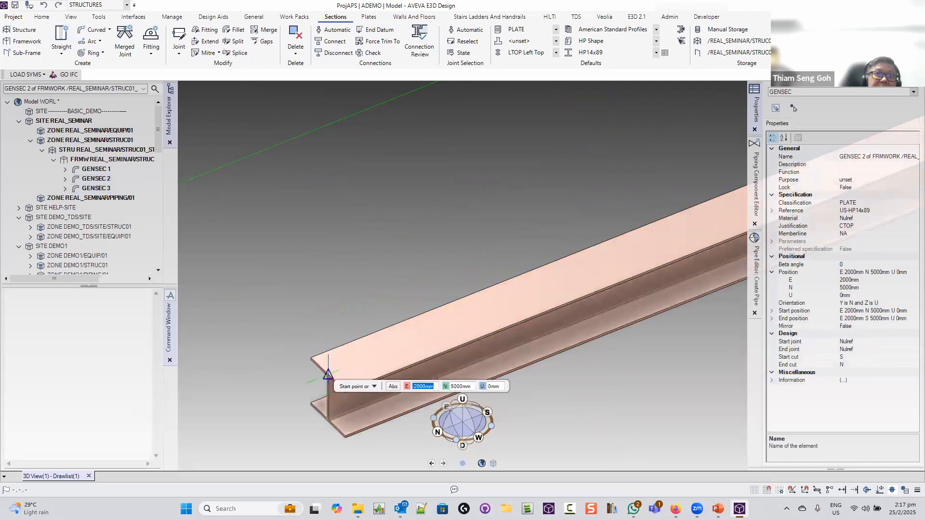
pyautogui.click(328, 375)
pyautogui.scroll(-3, 275, 260)
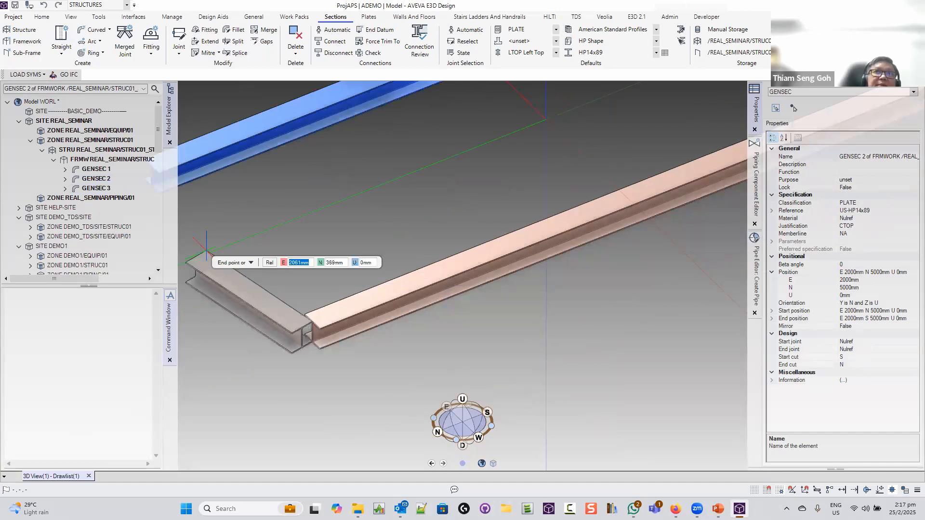
pyautogui.press('Escape')
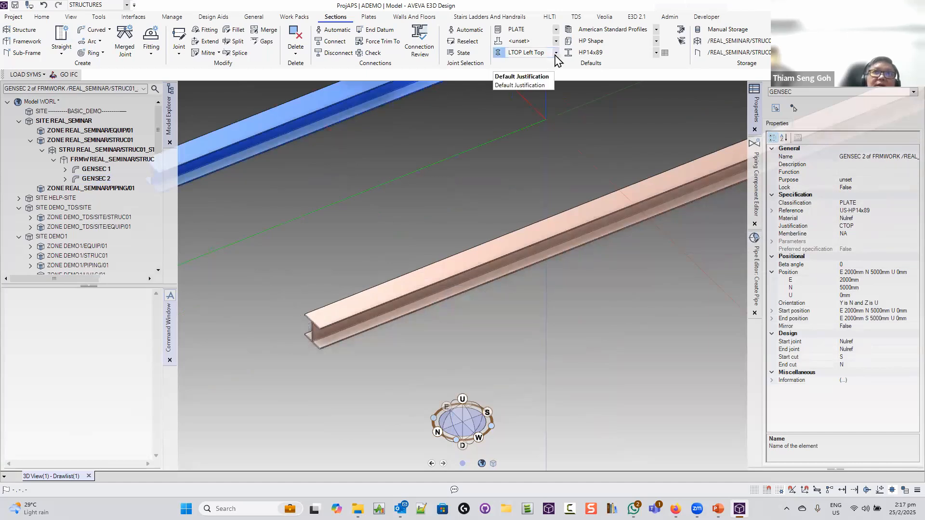
pyautogui.moveTo(572, 128); pyautogui.dragTo(222, 295, button='middle')
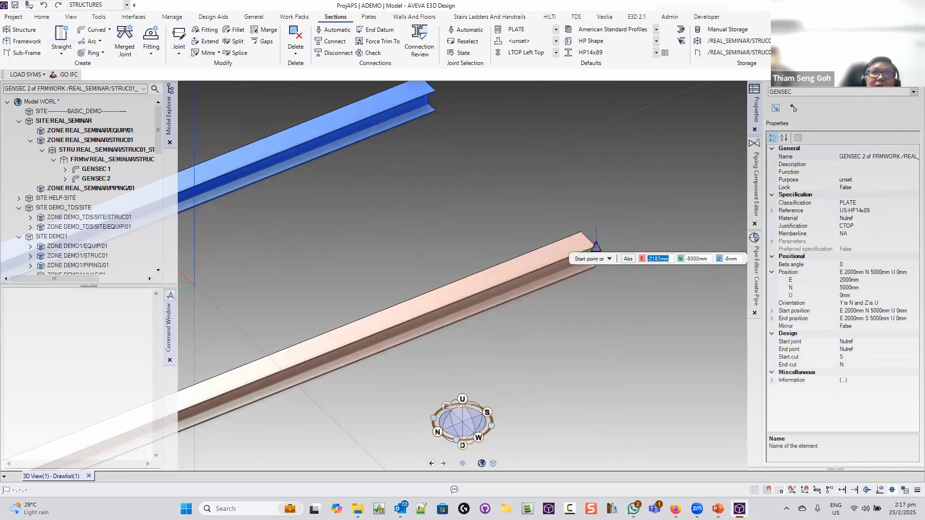
pyautogui.click(588, 239)
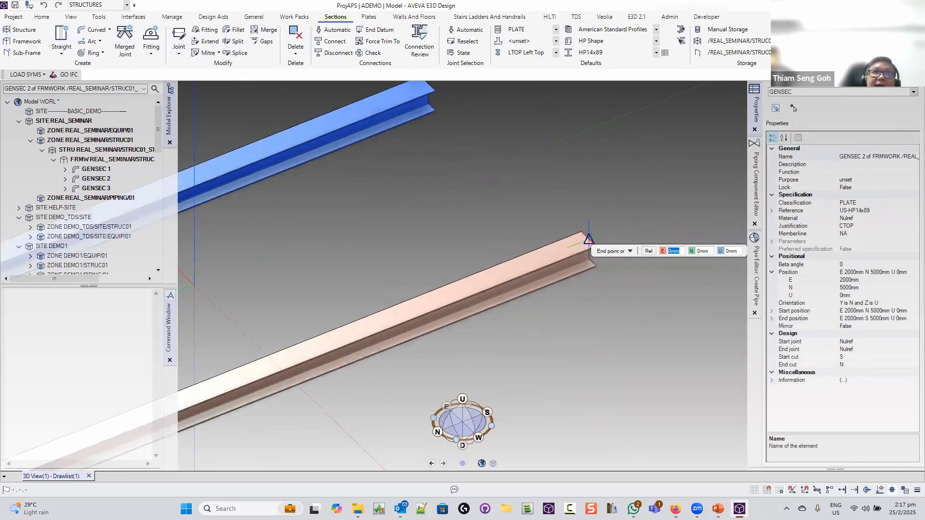
pyautogui.moveTo(447, 162); pyautogui.dragTo(462, 186, button='middle')
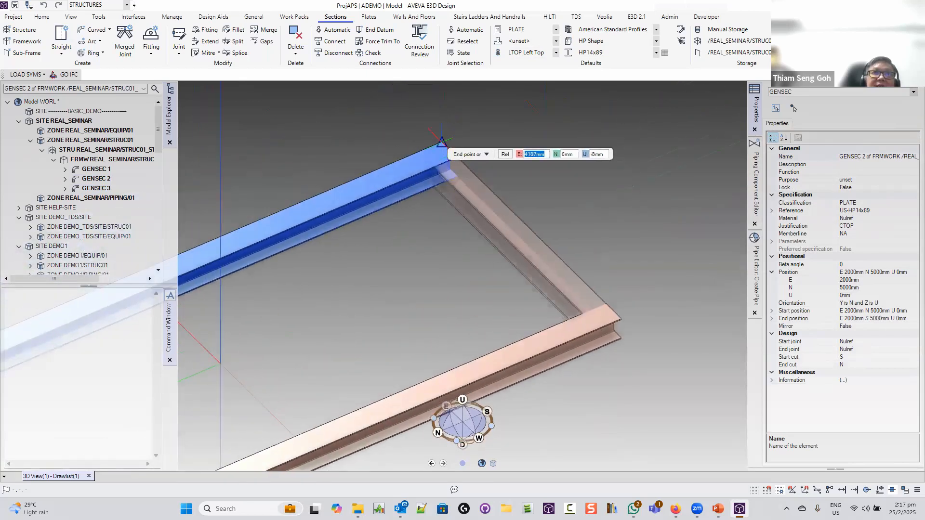
pyautogui.click(449, 150)
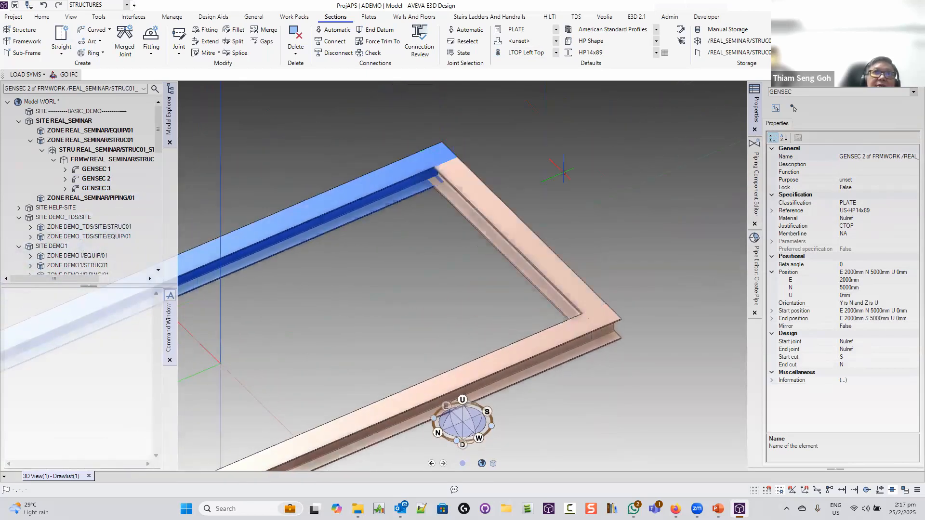
# Draw cross beam GENSEC 4 across the opposite beam ends and select it
pyautogui.scroll(-5, 562, 171)
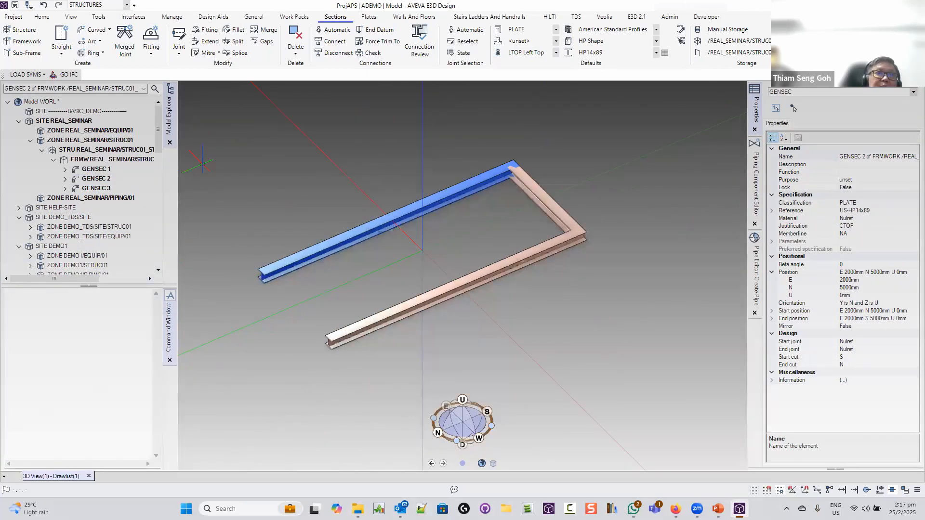
pyautogui.scroll(3, 260, 278)
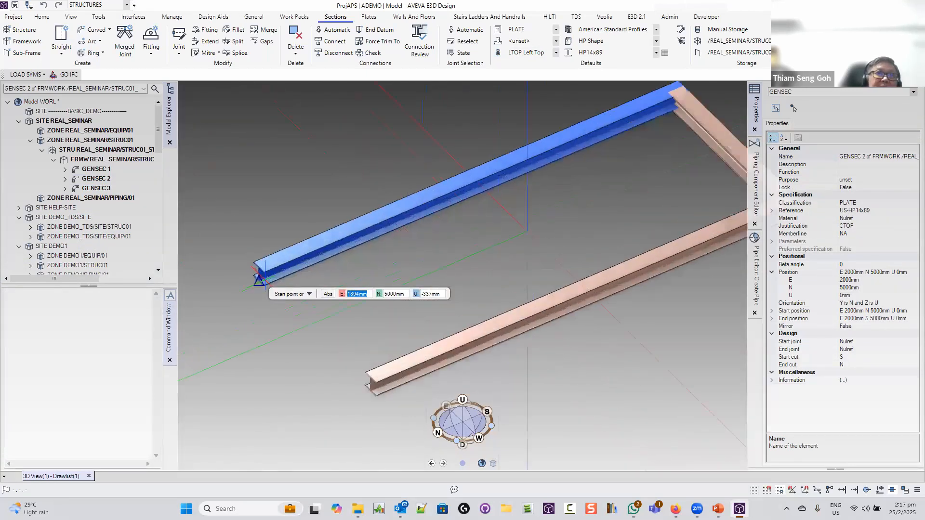
pyautogui.scroll(2, 259, 278)
pyautogui.click(258, 273)
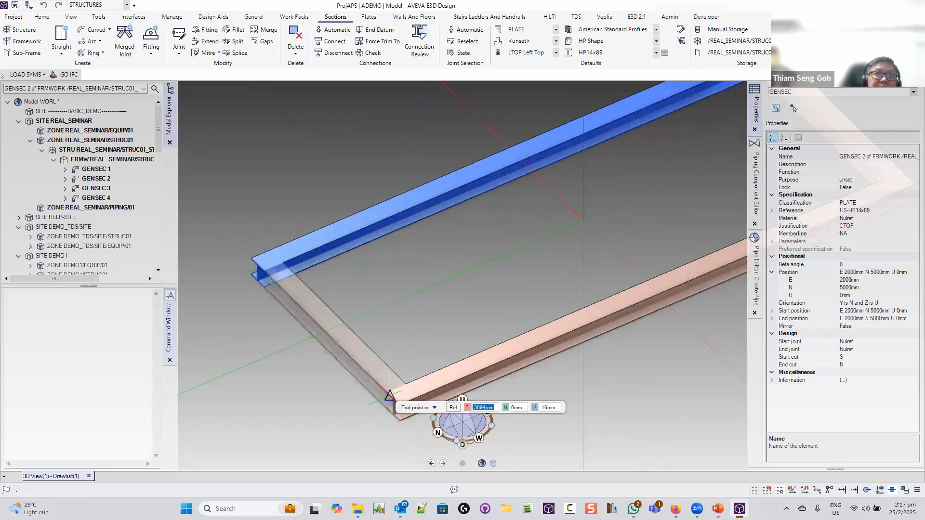
pyautogui.click(391, 394)
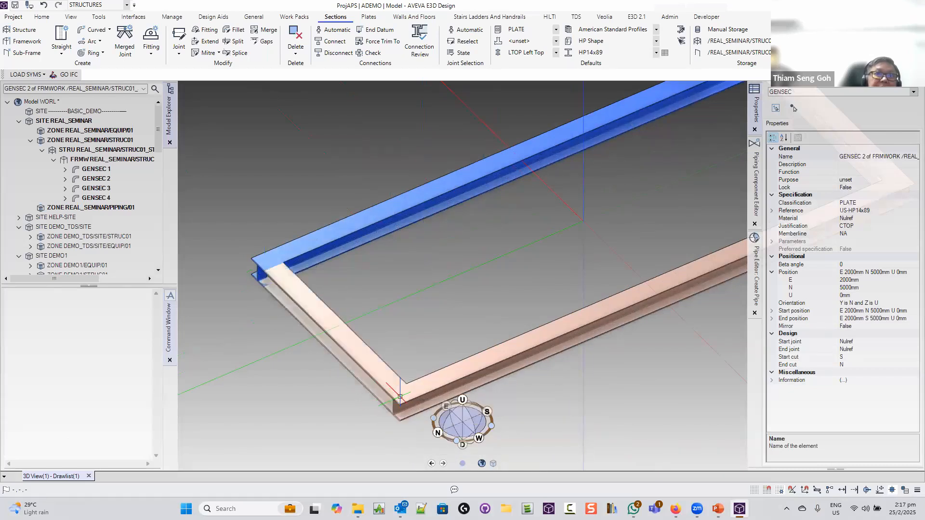
pyautogui.scroll(-5, 463, 335)
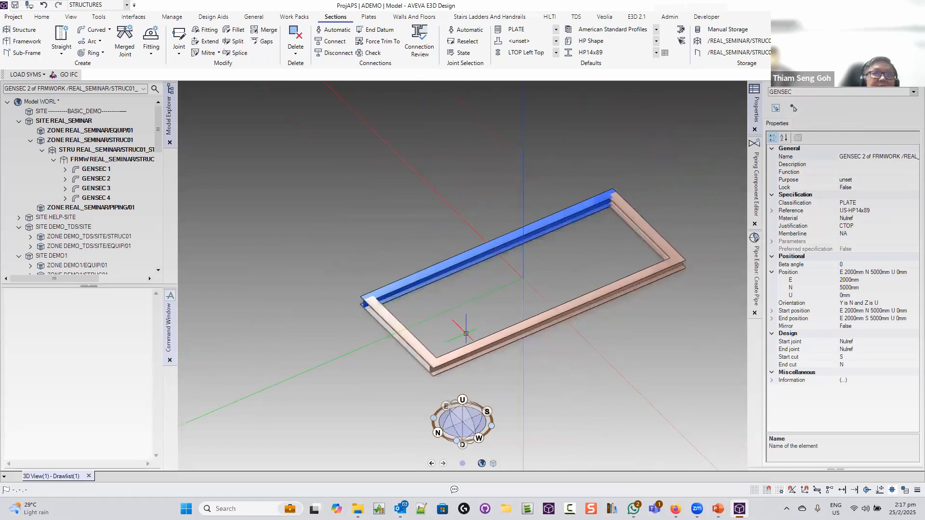
pyautogui.click(406, 333)
# Set Copy with Offset to X 0, Y -2000 mm and discard the trial three copies
pyautogui.click(42, 16)
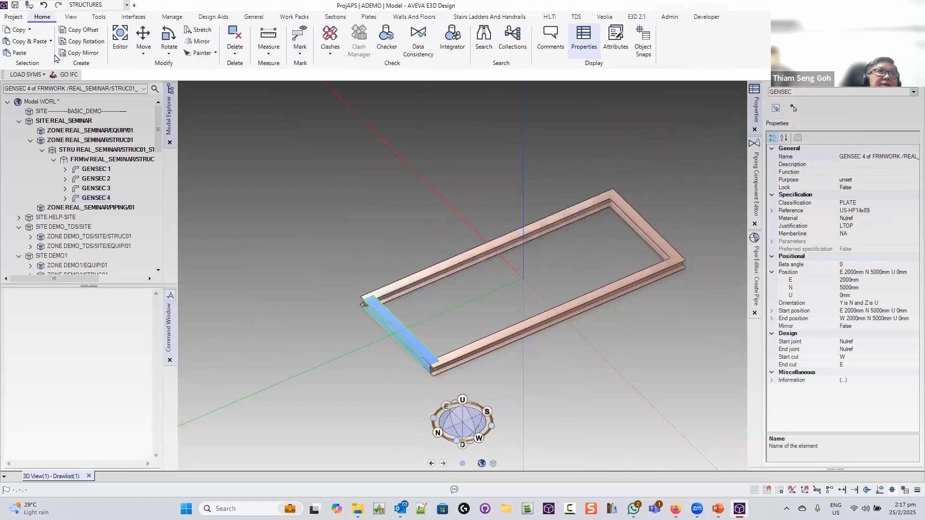
pyautogui.click(79, 30)
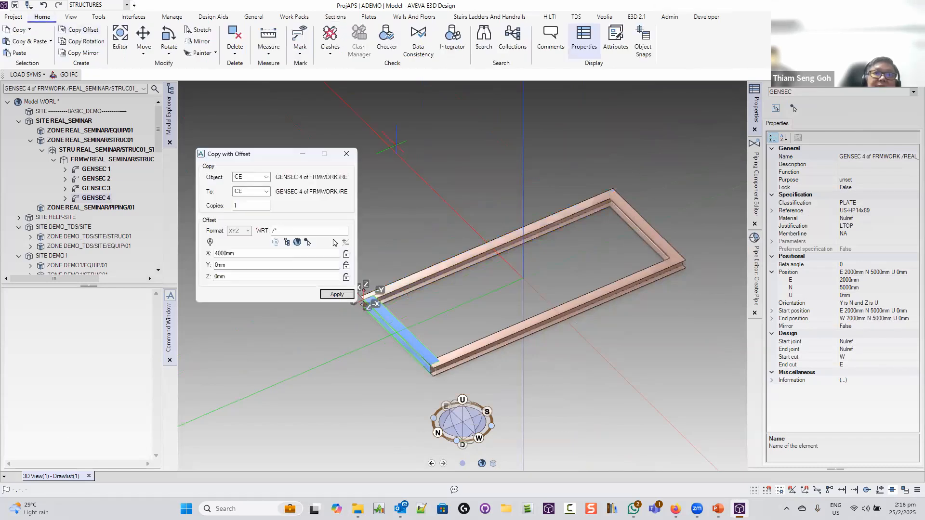
pyautogui.moveTo(247, 159); pyautogui.dragTo(265, 123)
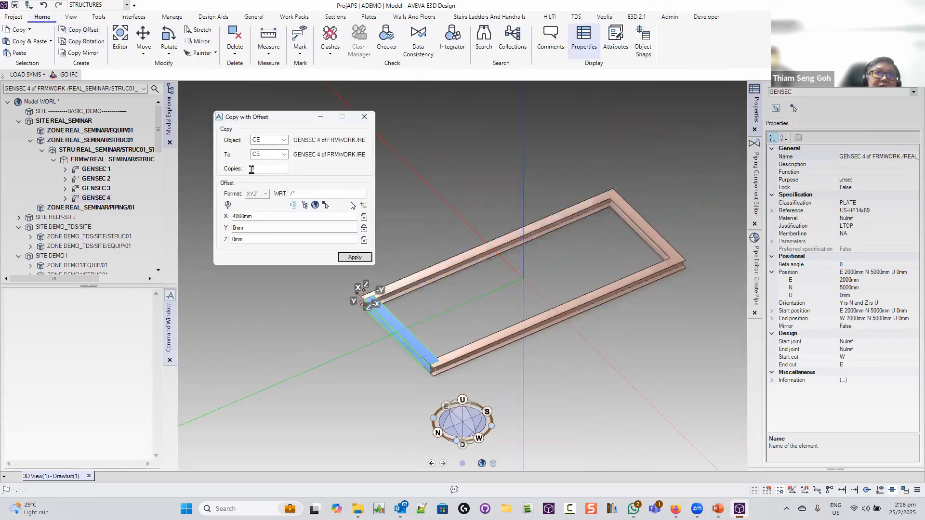
pyautogui.doubleClick(253, 169)
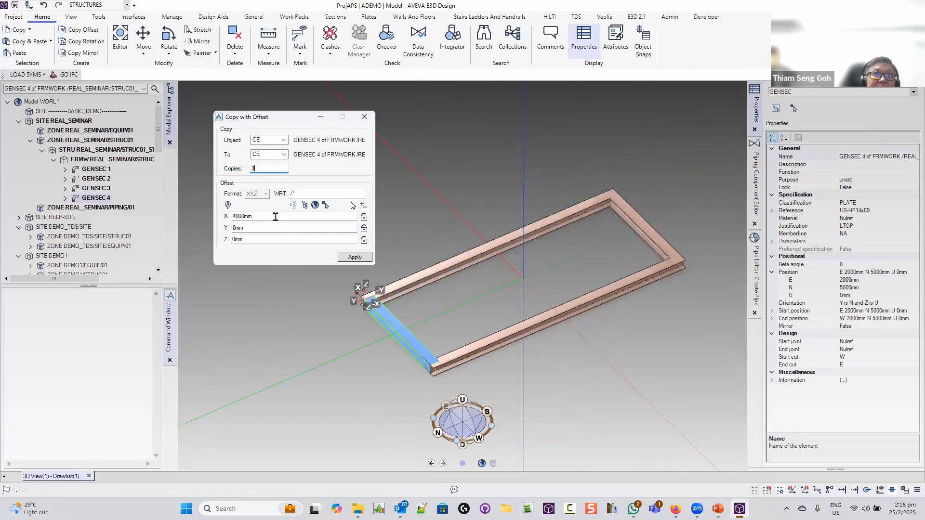
pyautogui.click(224, 218)
pyautogui.write('0')
pyautogui.press('Tab')
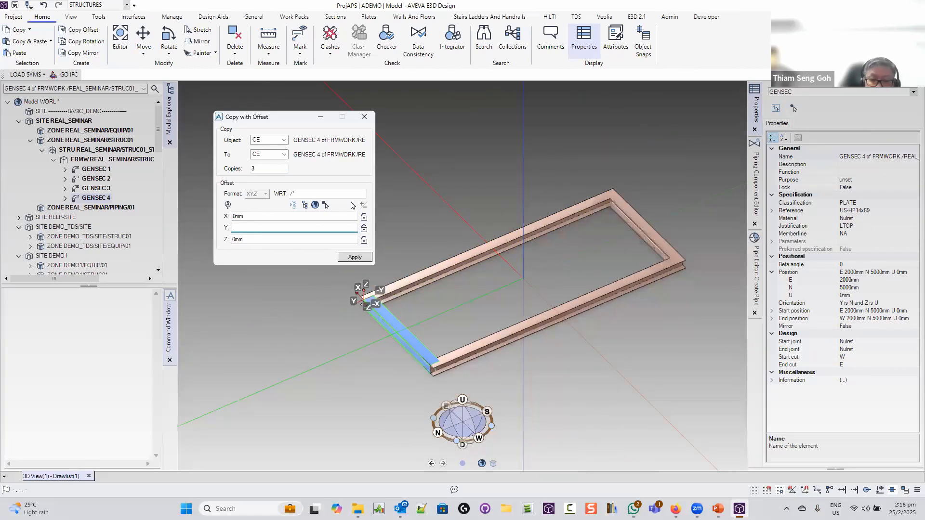
pyautogui.press('Tab')
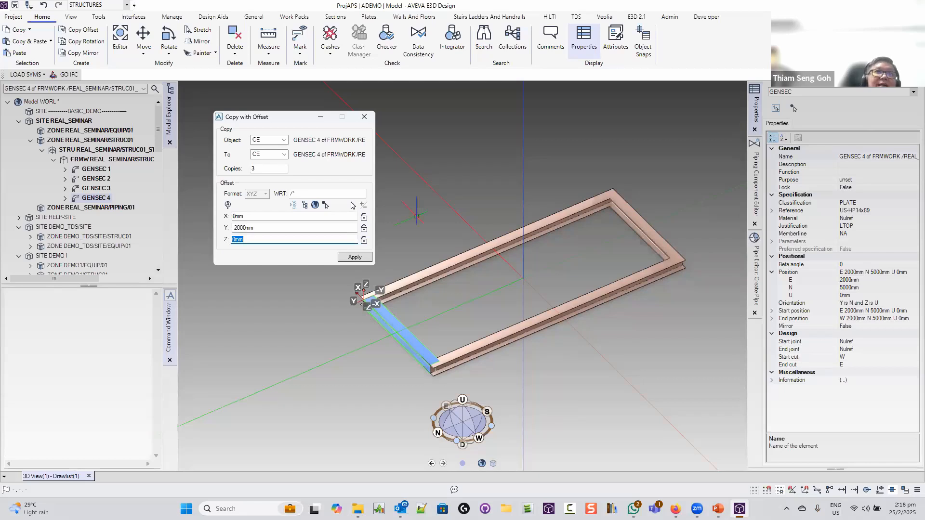
pyautogui.click(362, 258)
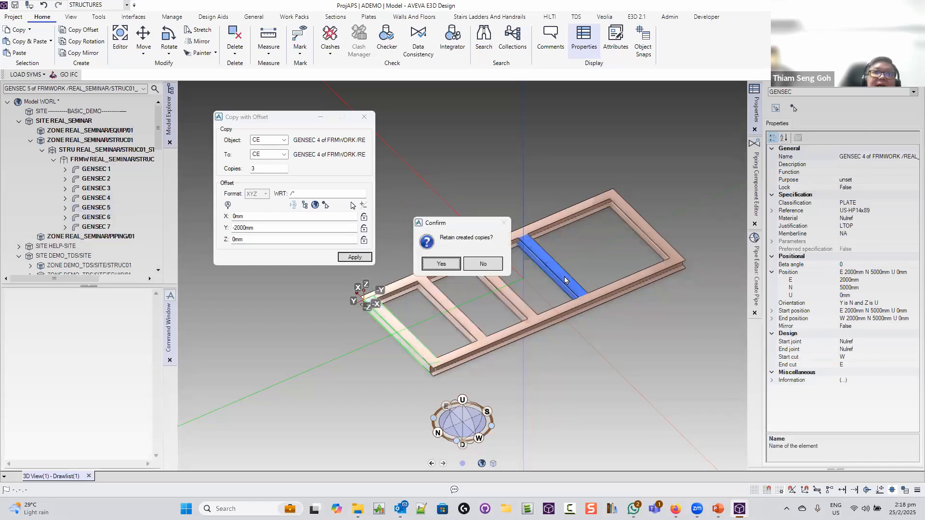
pyautogui.click(483, 264)
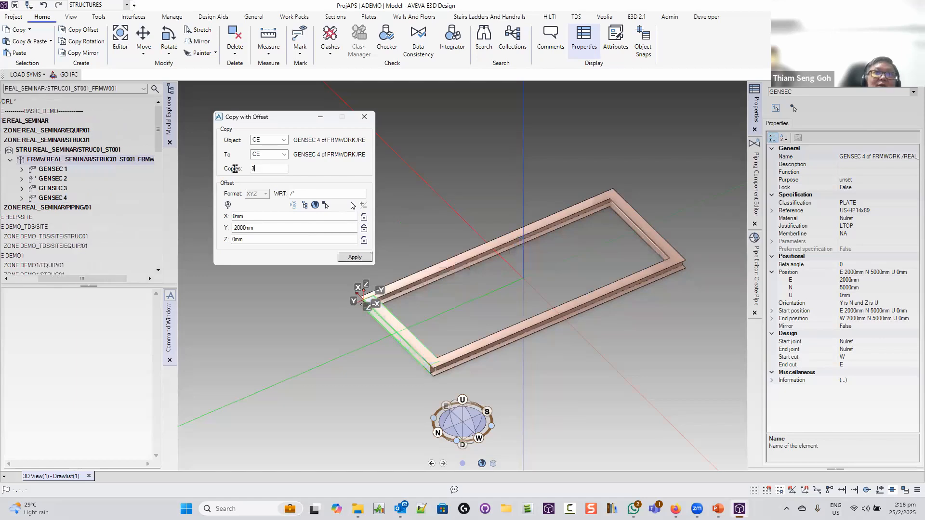
# Create four cross-beam copies at -2000 mm spacing and keep them as GENSEC 5–8
pyautogui.click(348, 256)
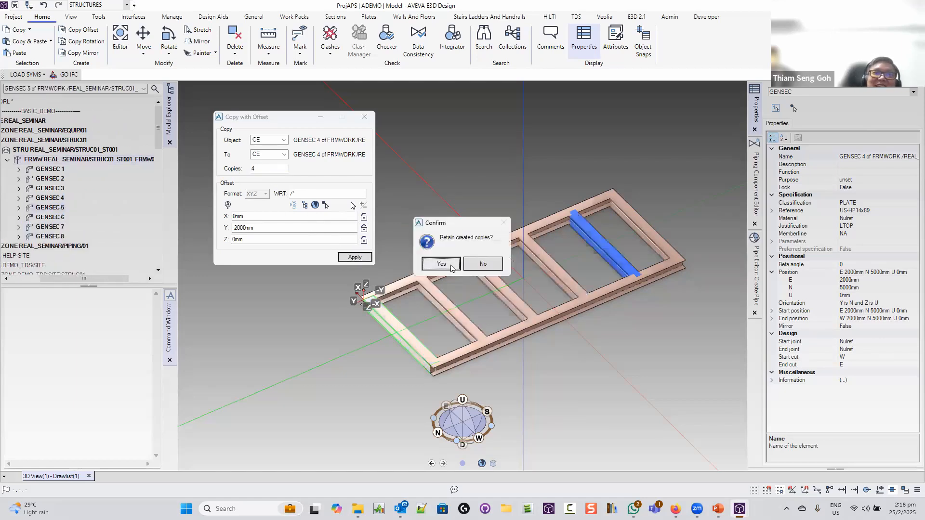
pyautogui.click(451, 266)
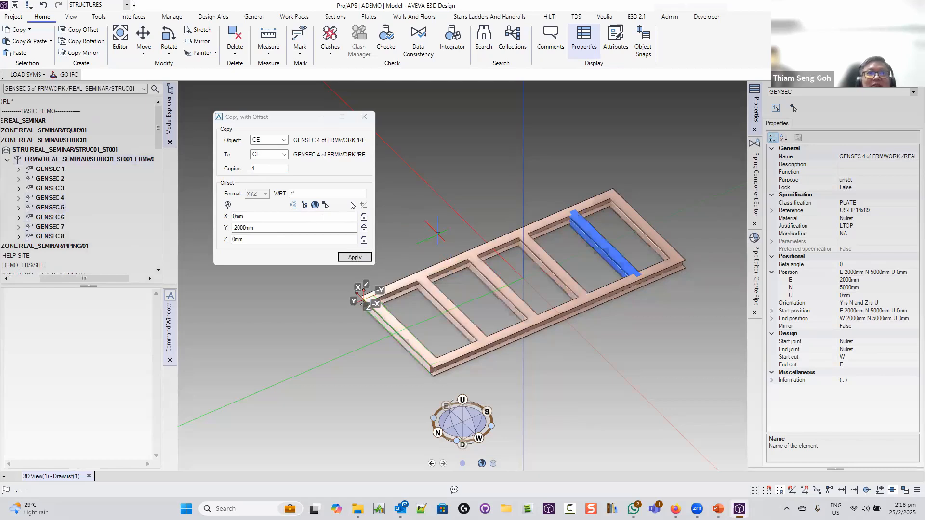
pyautogui.click(364, 117)
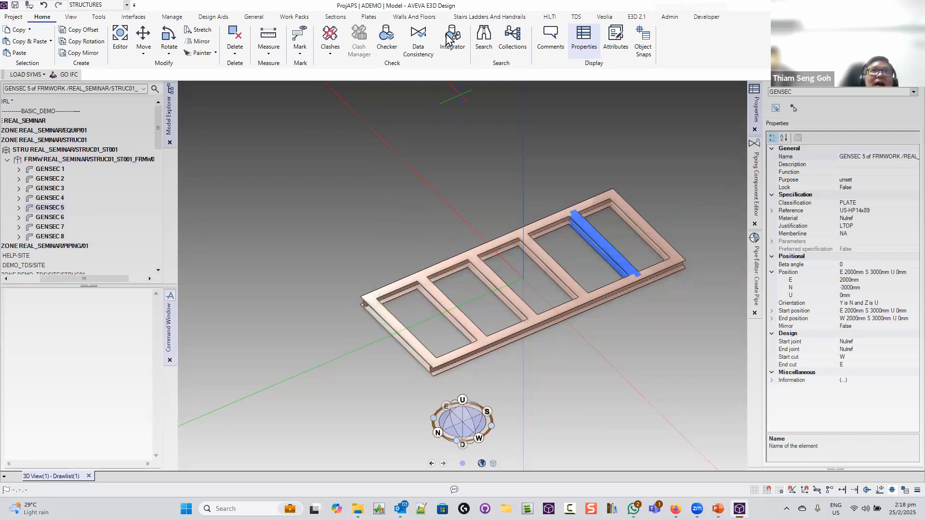
# Connect the ends of GENSEC 3, 5, 6, 7, 8 and 4 to back-edge beam GENSEC 2
pyautogui.click(337, 19)
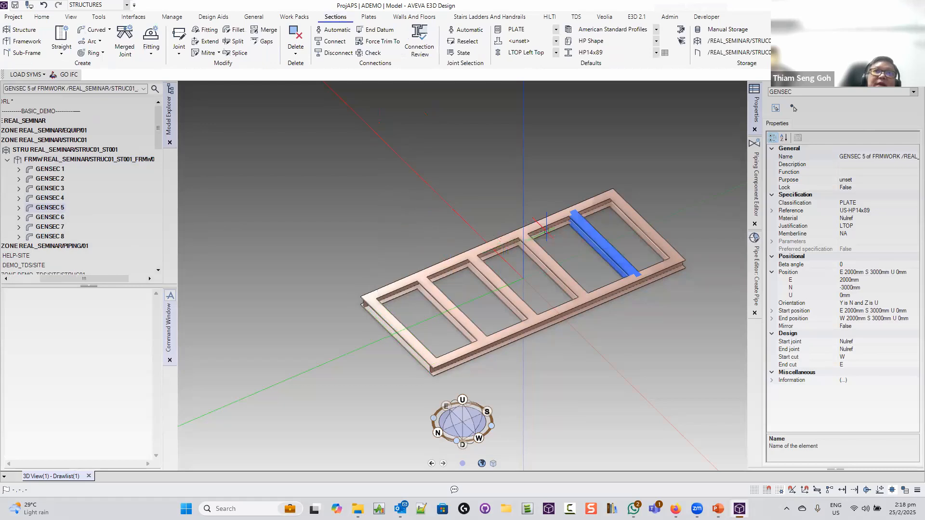
pyautogui.click(547, 225)
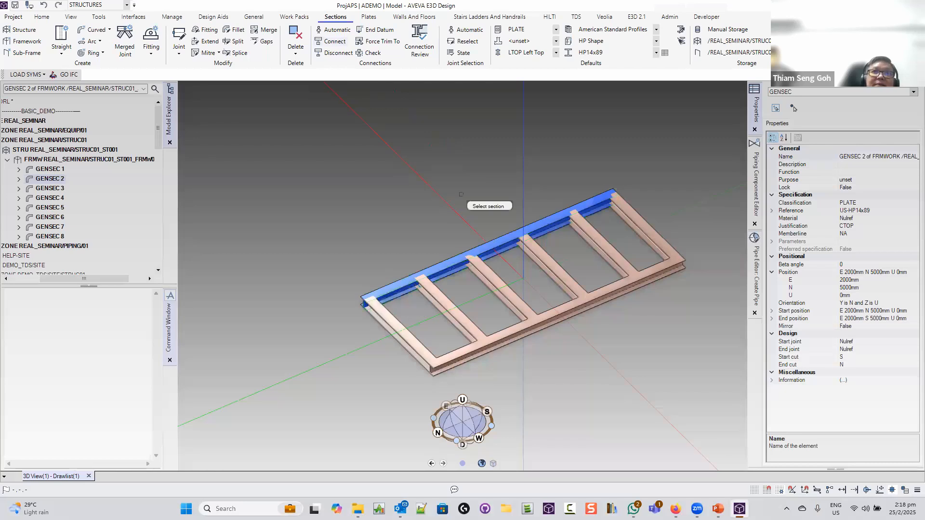
pyautogui.click(496, 242)
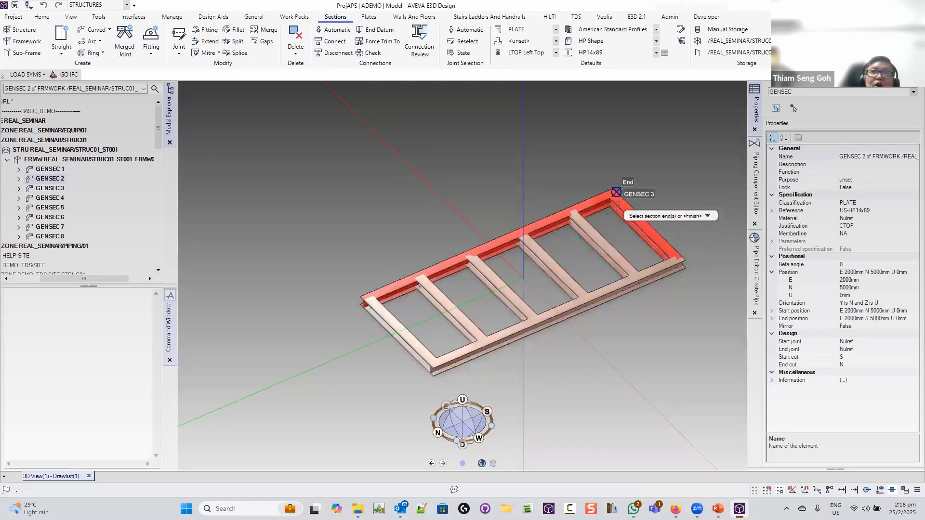
pyautogui.click(616, 192)
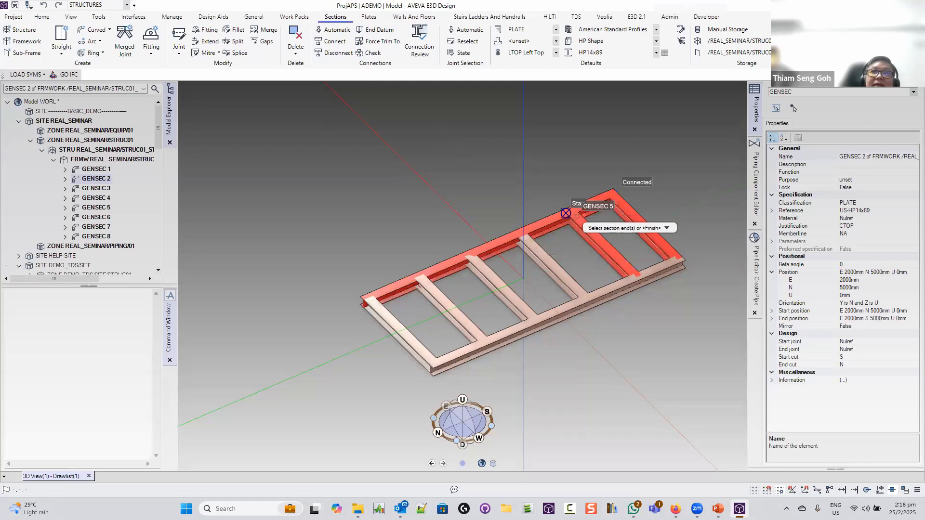
pyautogui.click(565, 213)
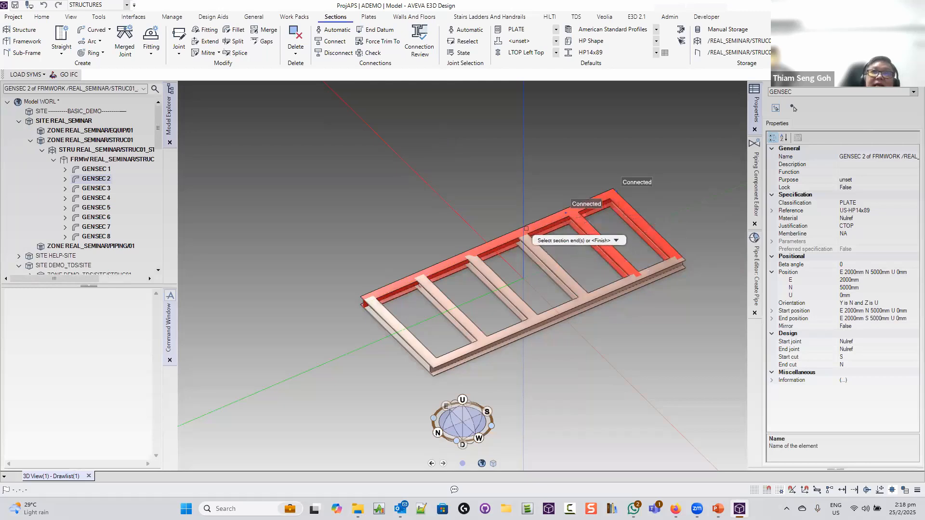
pyautogui.click(515, 235)
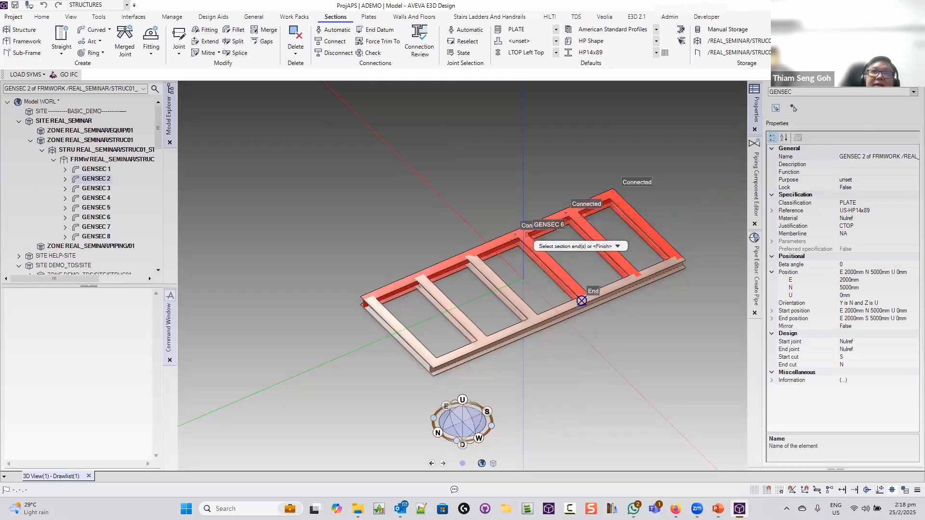
pyautogui.click(465, 256)
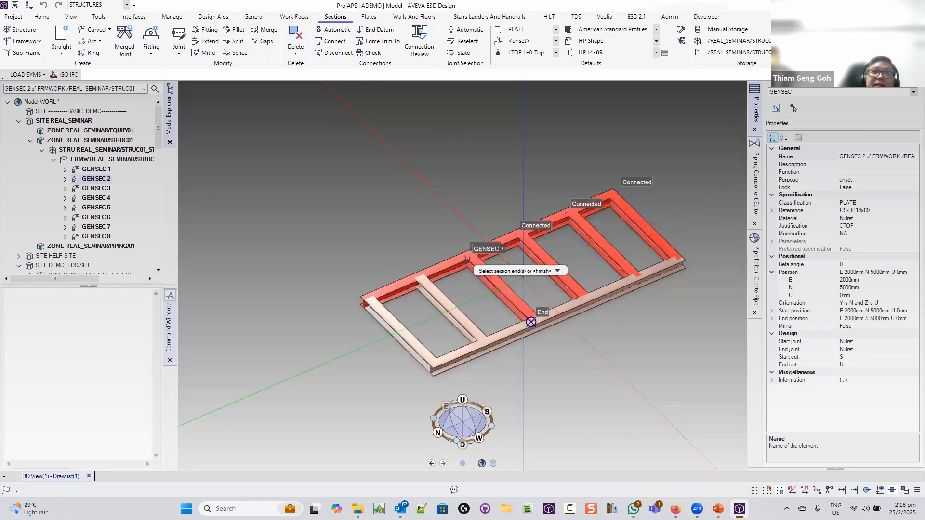
pyautogui.click(414, 278)
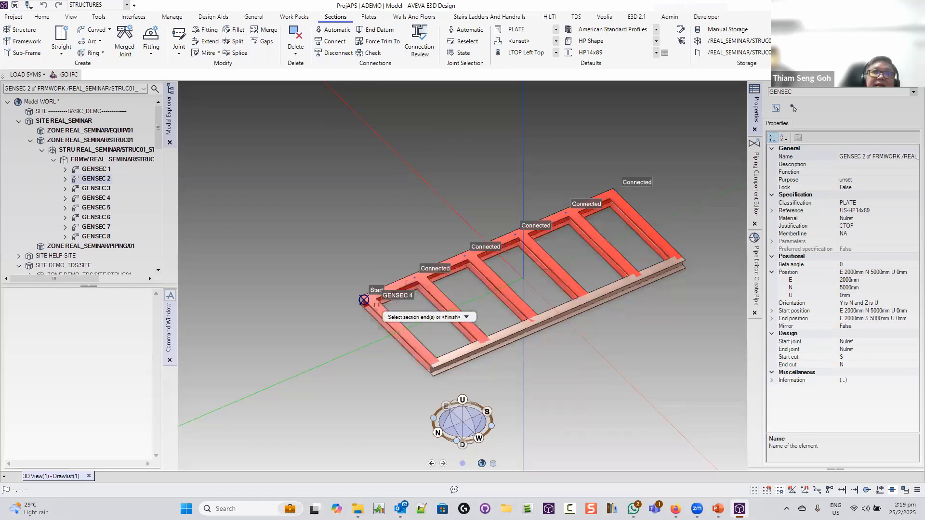
pyautogui.click(364, 300)
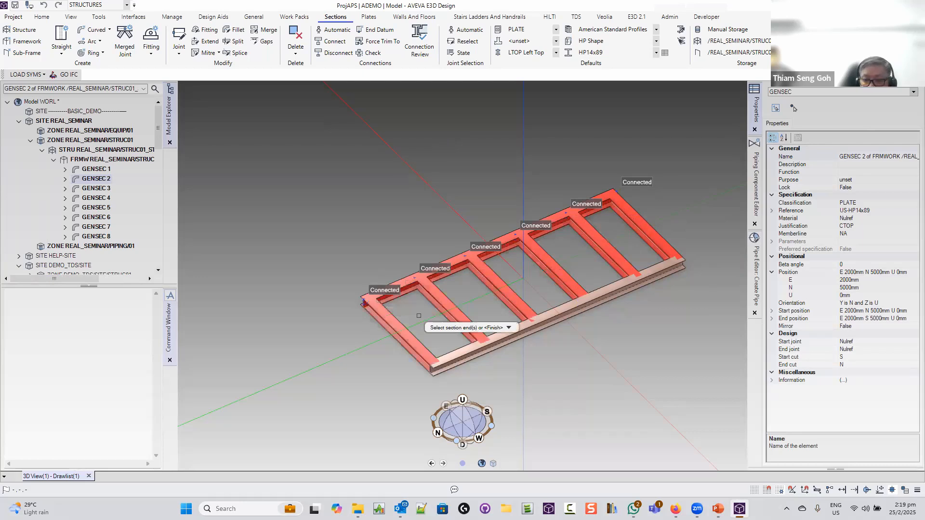
pyautogui.press('Escape')
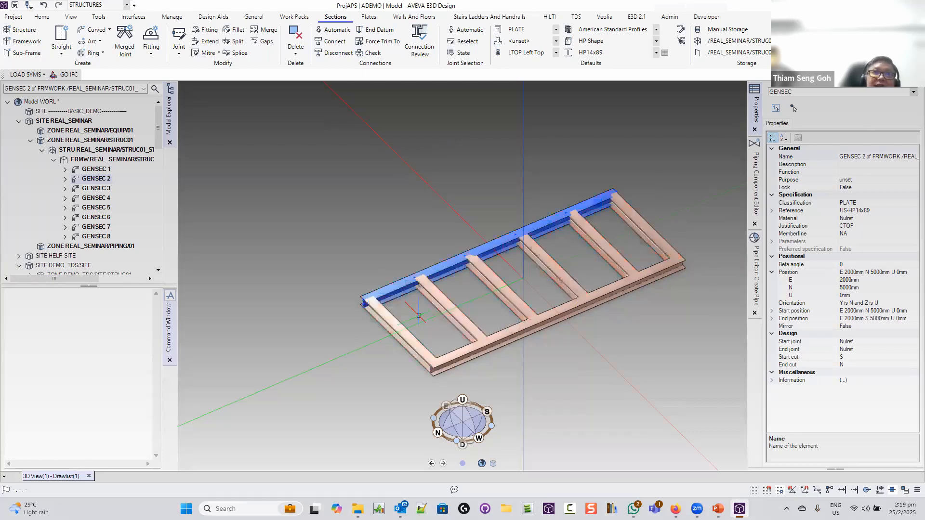
# Connect the opposite ends of GENSEC 3, 5, 6, 7, 8 and 4 to GENSEC 1
pyautogui.click(335, 43)
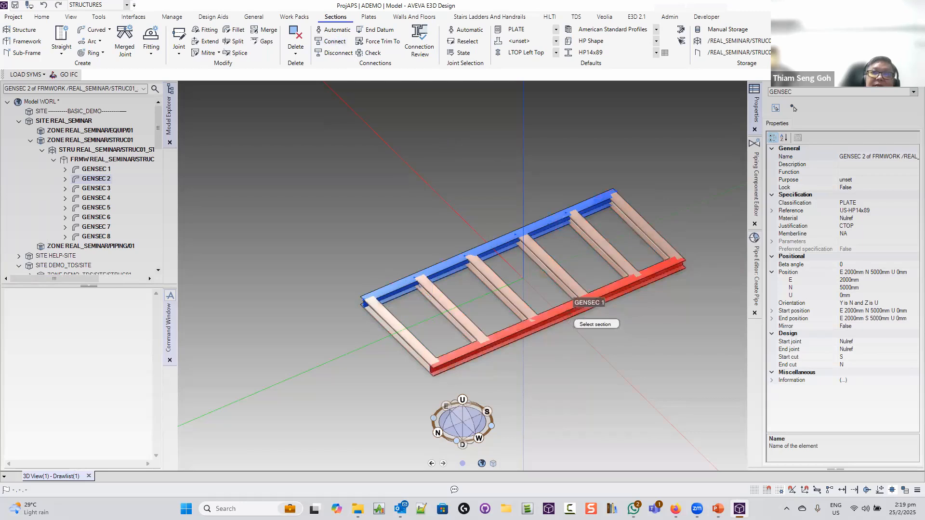
pyautogui.click(571, 315)
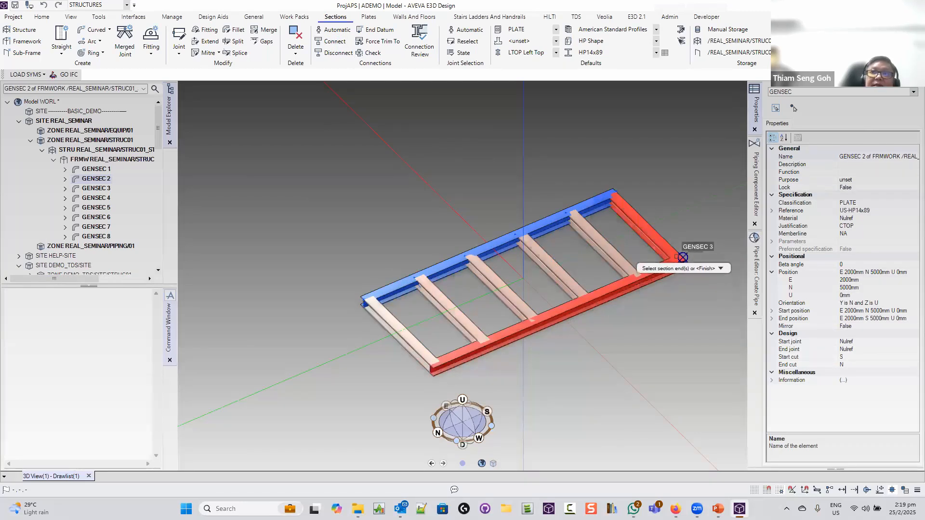
pyautogui.click(682, 257)
pyautogui.click(628, 277)
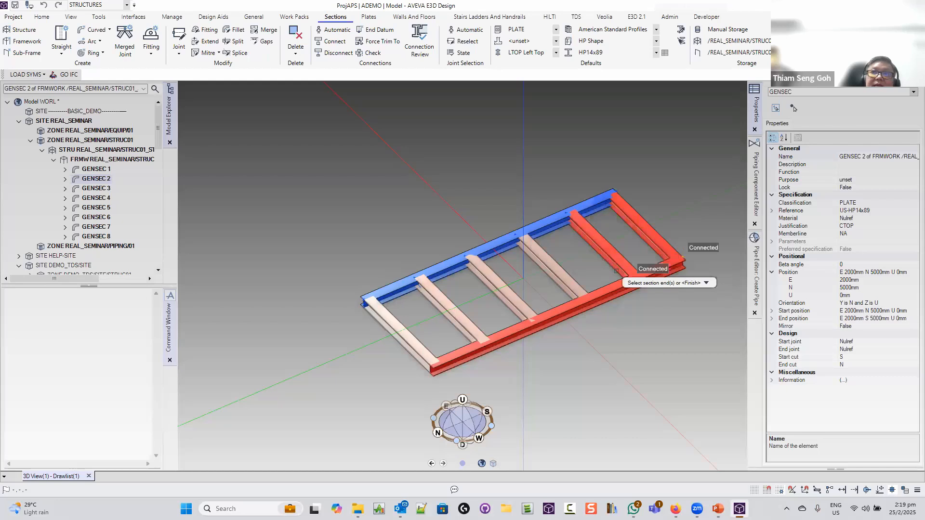
pyautogui.click(568, 288)
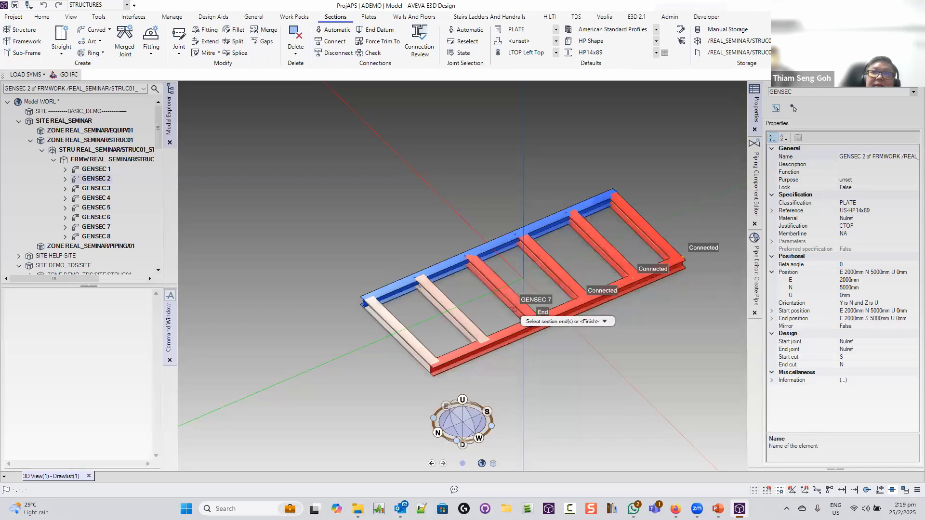
pyautogui.click(514, 309)
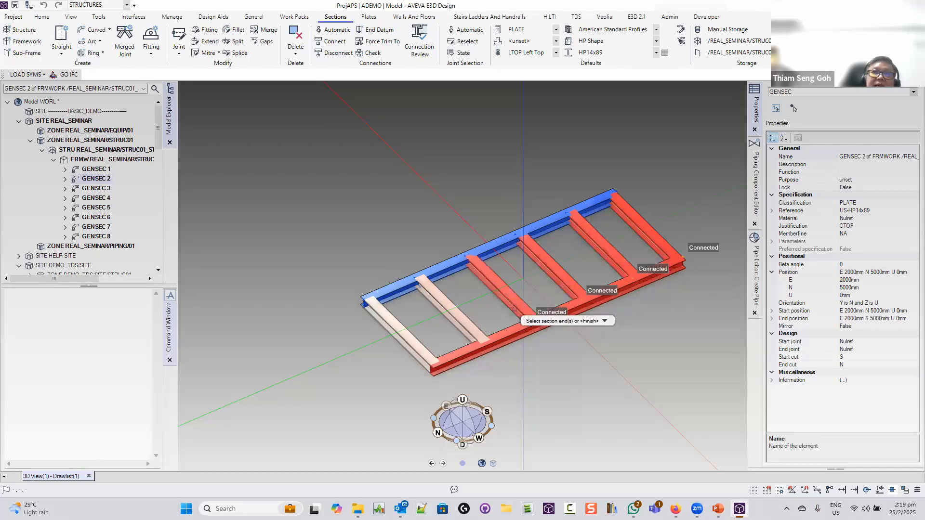
pyautogui.click(480, 343)
pyautogui.click(430, 362)
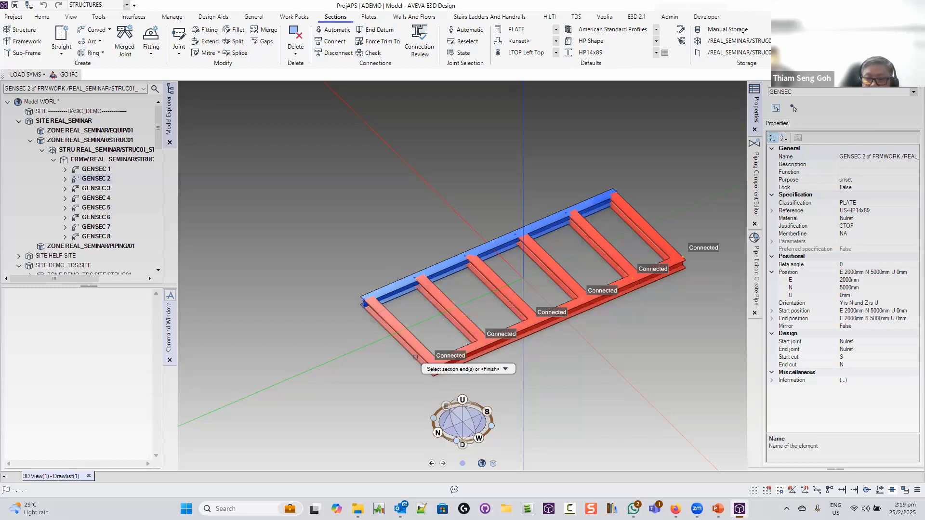
pyautogui.press('Escape')
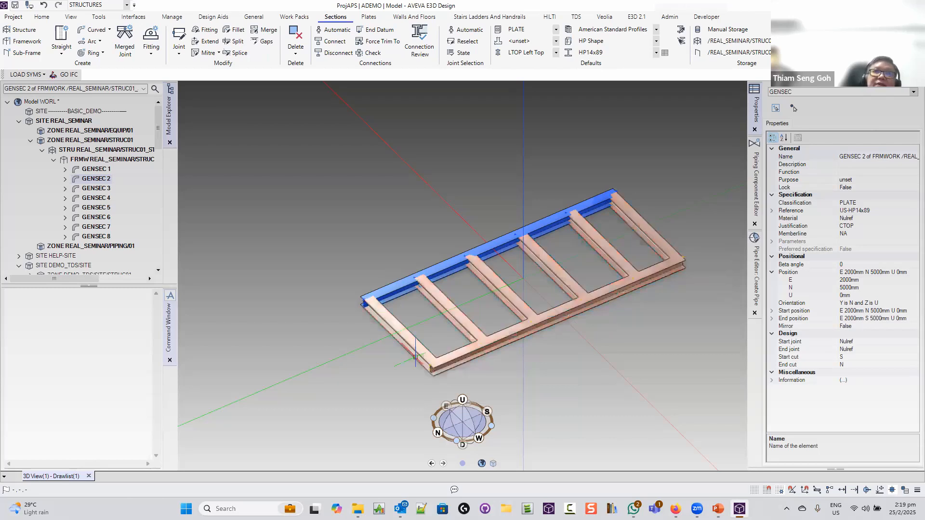
# Select GENSEC 1, start a Move and accept the base point
pyautogui.moveTo(415, 356); pyautogui.dragTo(525, 312, button='middle')
pyautogui.scroll(-3, 647, 359)
pyautogui.click(445, 299)
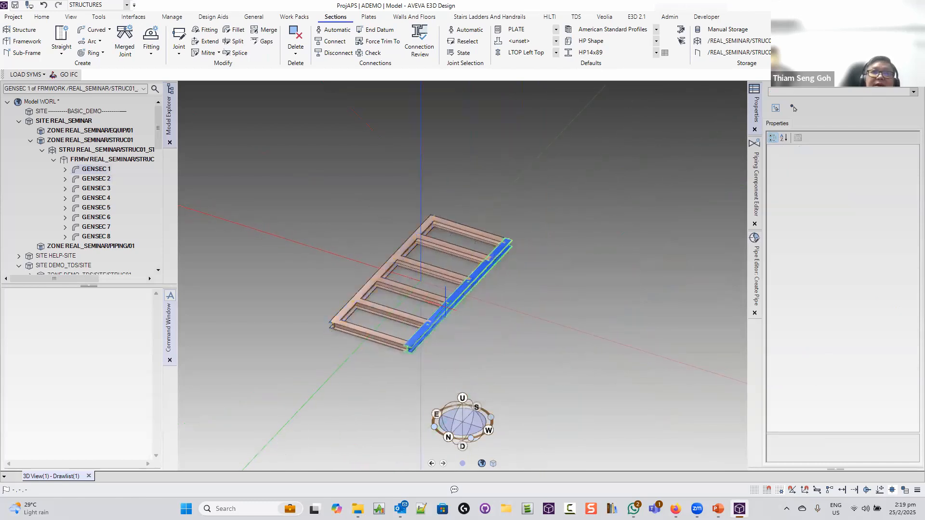
pyautogui.rightClick(445, 311)
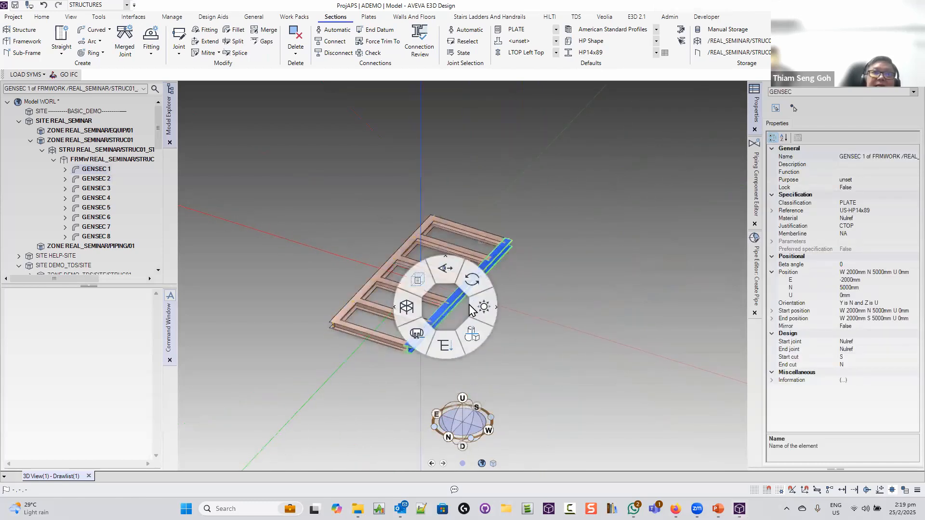
pyautogui.click(477, 311)
pyautogui.click(506, 327)
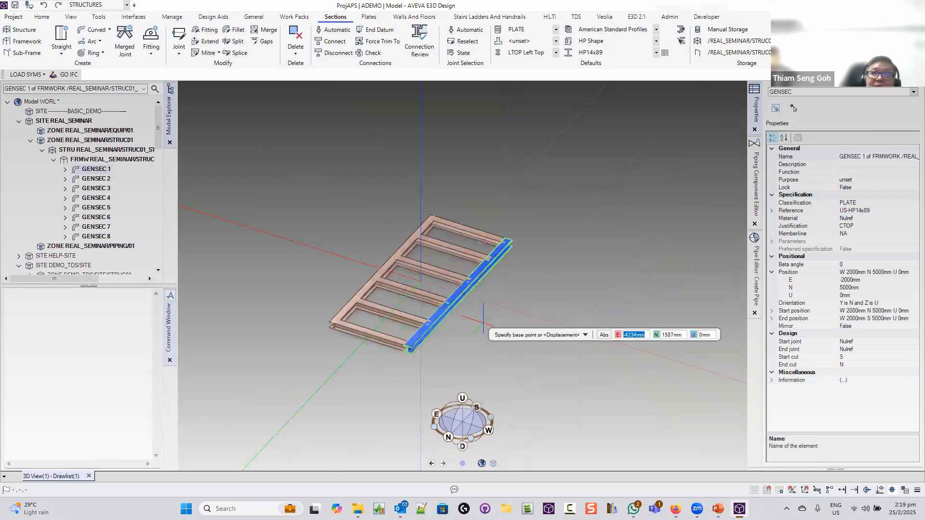
pyautogui.write('-')
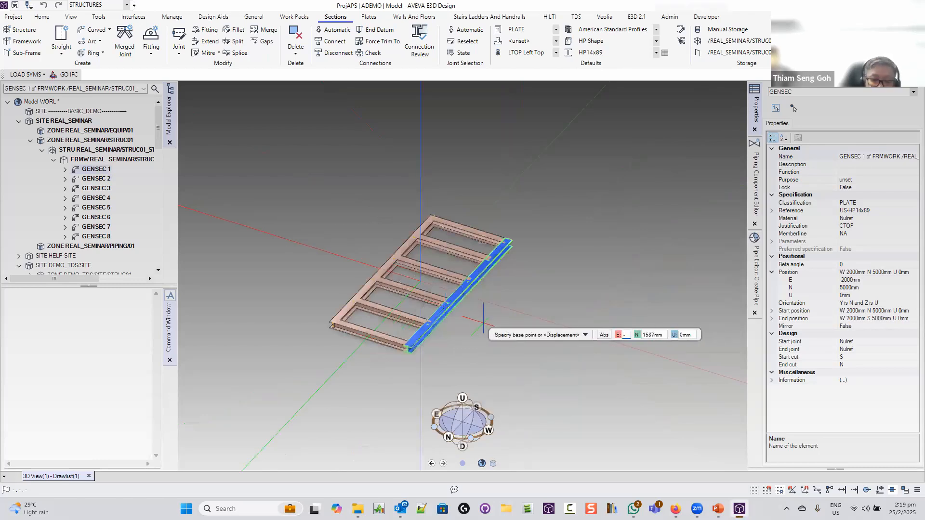
pyautogui.write('4')
pyautogui.press('BackSpace')
pyautogui.write('500')
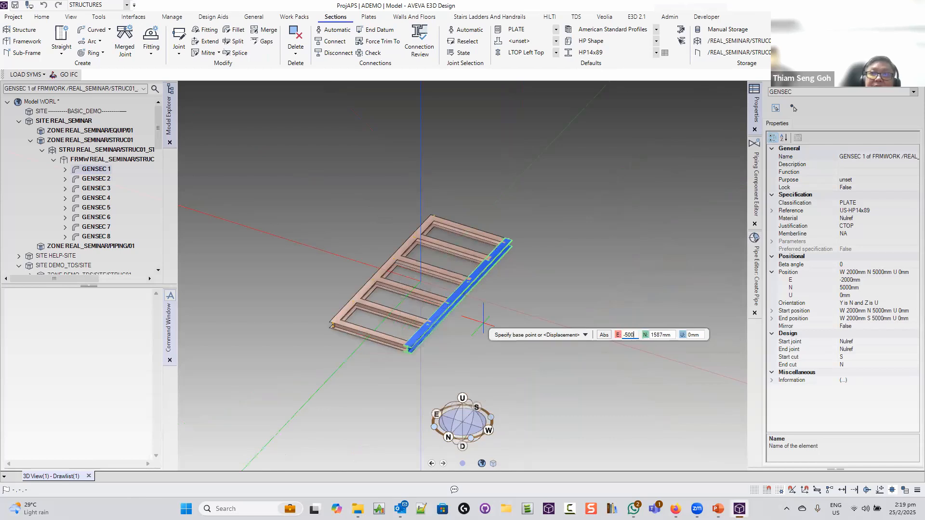
pyautogui.press('Tab')
pyautogui.write('0')
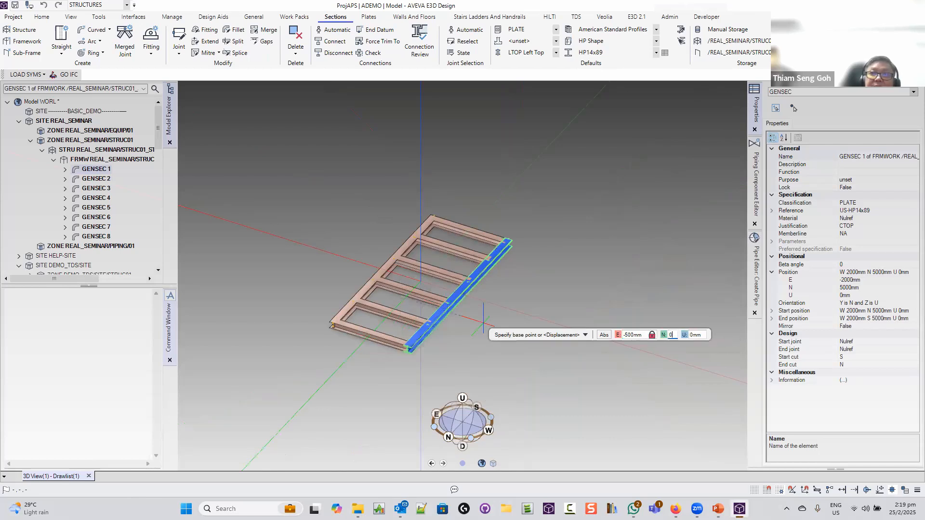
pyautogui.press('Tab')
pyautogui.press('Tab')
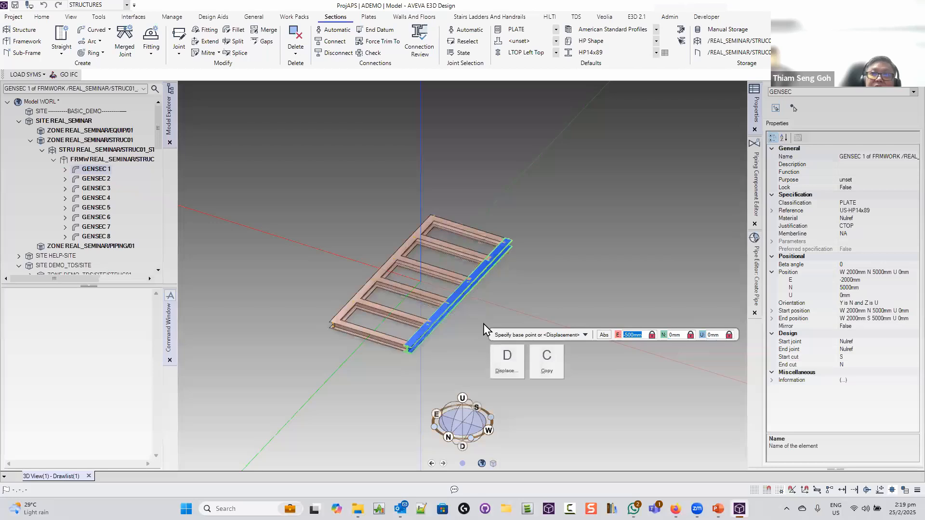
pyautogui.press('Return')
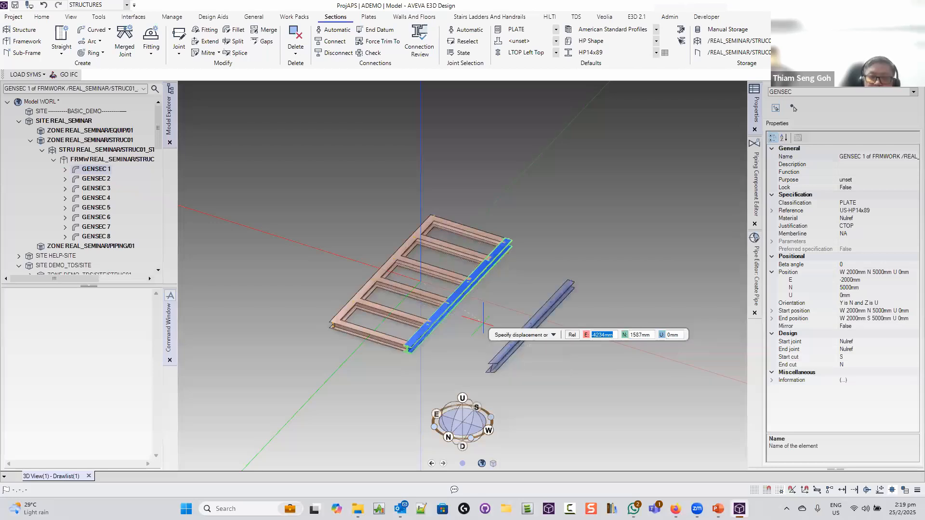
# Displace GENSEC 1 by E -500, N 0, U 0 so it sits at W 2500
pyautogui.write('-500')
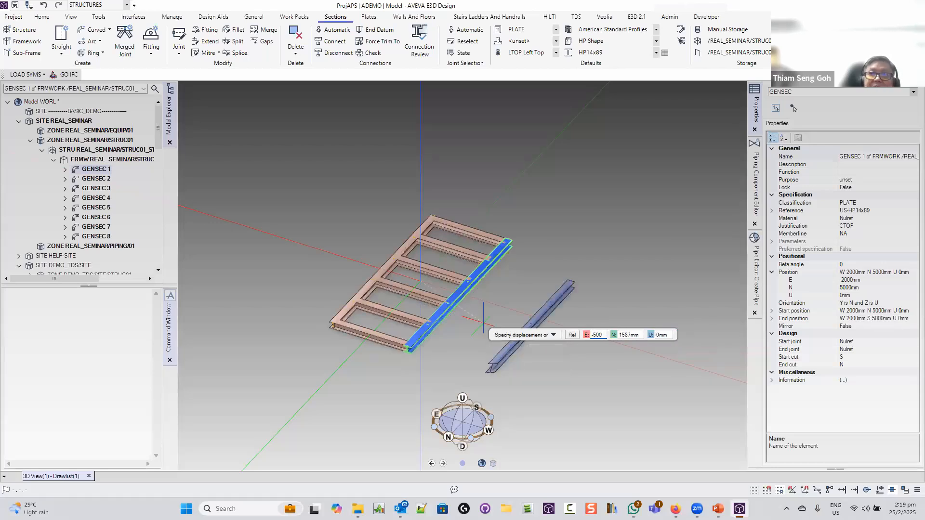
pyautogui.press('Tab')
pyautogui.write('0')
pyautogui.press('Tab')
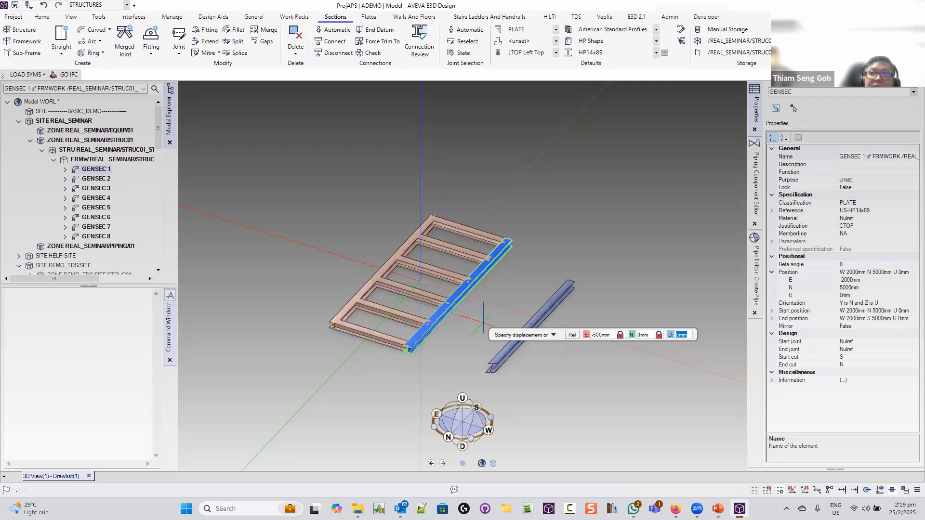
pyautogui.write('0')
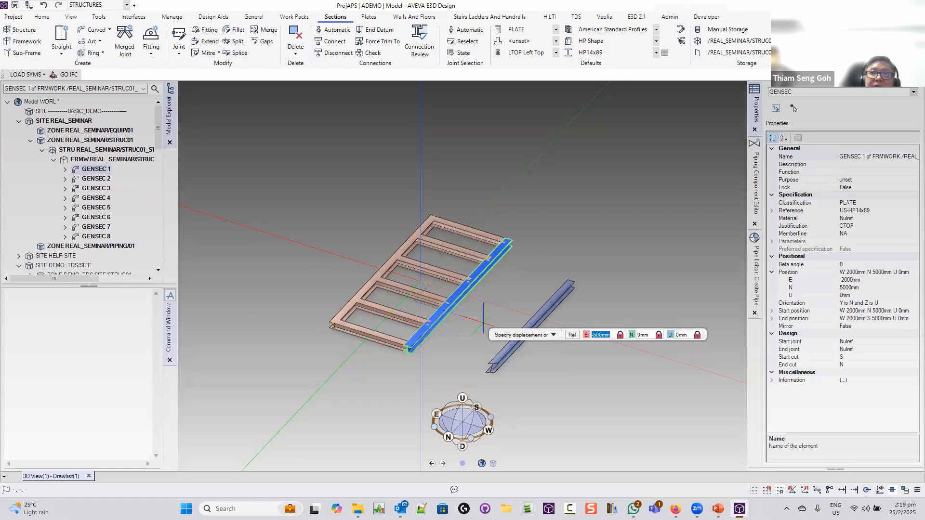
pyautogui.press('Return')
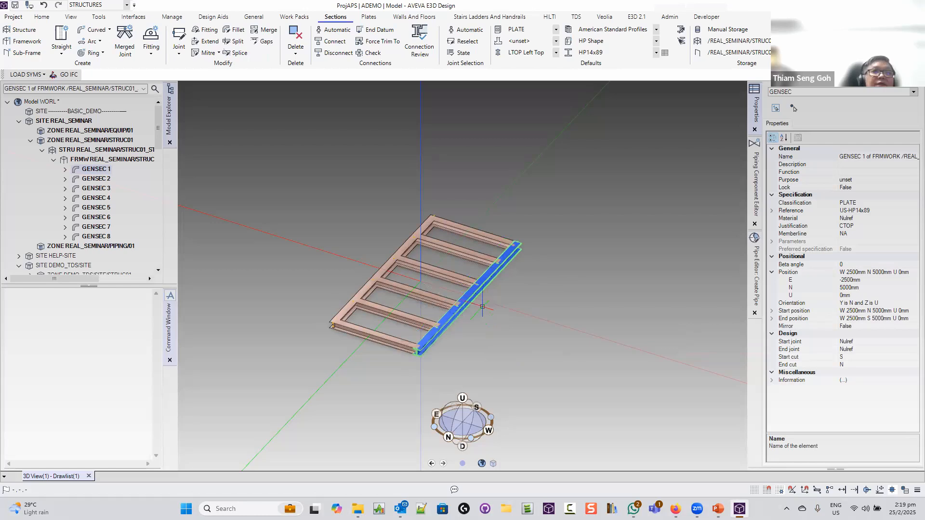
# Select GENSEC 2 and start a Move in Displace mode
pyautogui.click(365, 281)
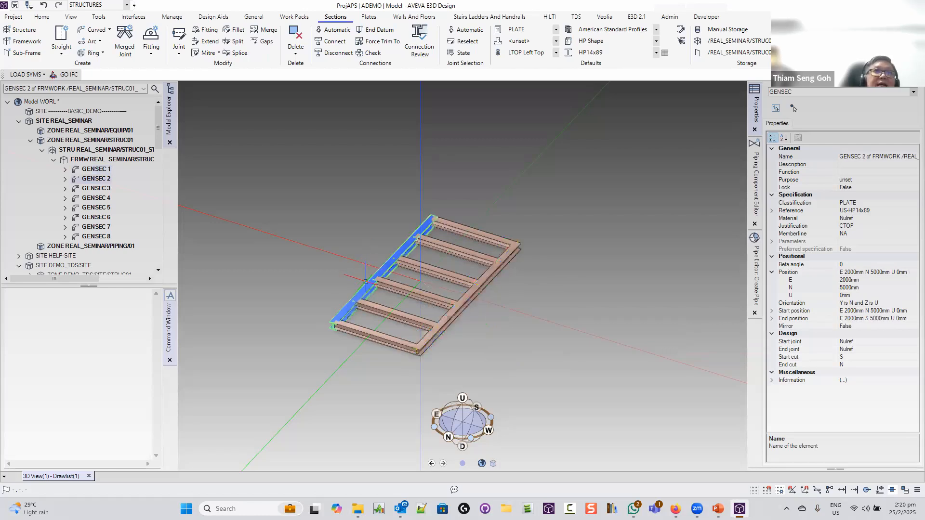
pyautogui.rightClick(366, 284)
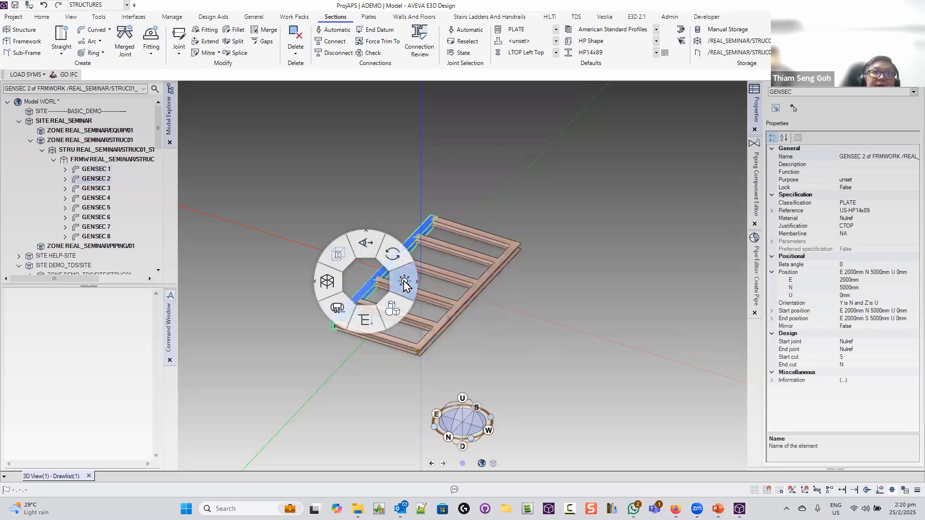
pyautogui.moveTo(404, 284)
pyautogui.click(430, 301)
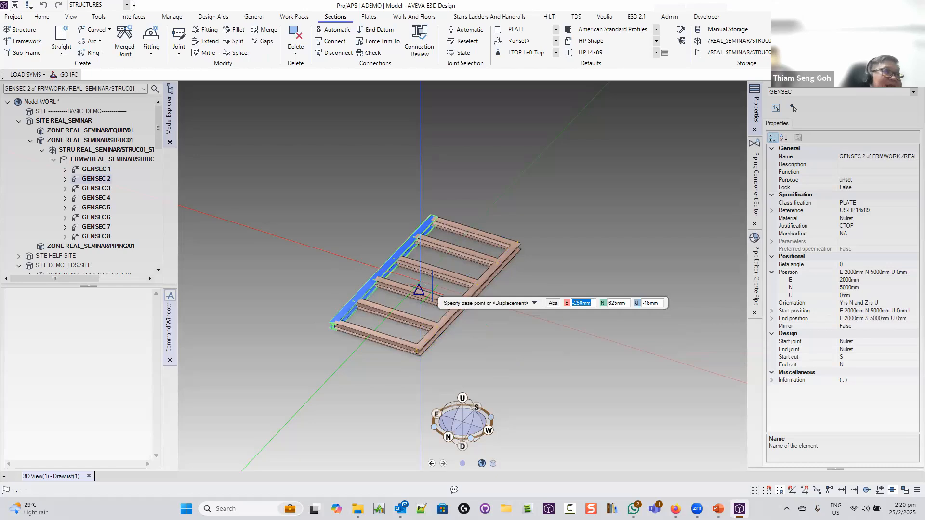
pyautogui.press('Down')
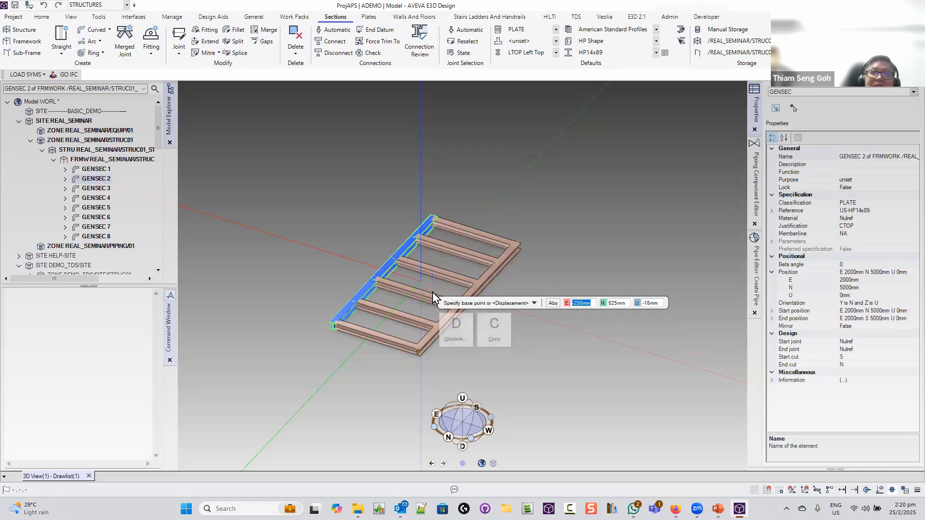
pyautogui.press('d')
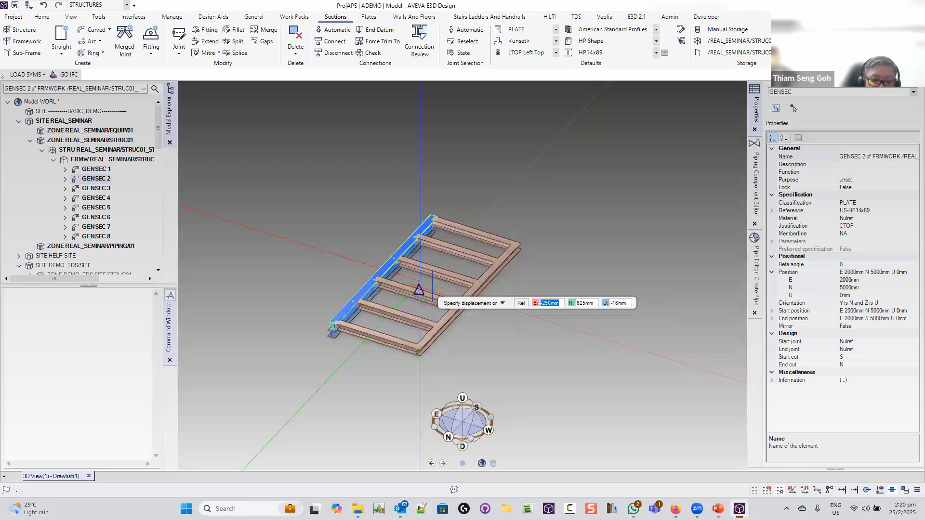
# Displace GENSEC 2 by E 500, N 0, U 0 so it sits at E 2500
pyautogui.write('500')
pyautogui.press('Tab')
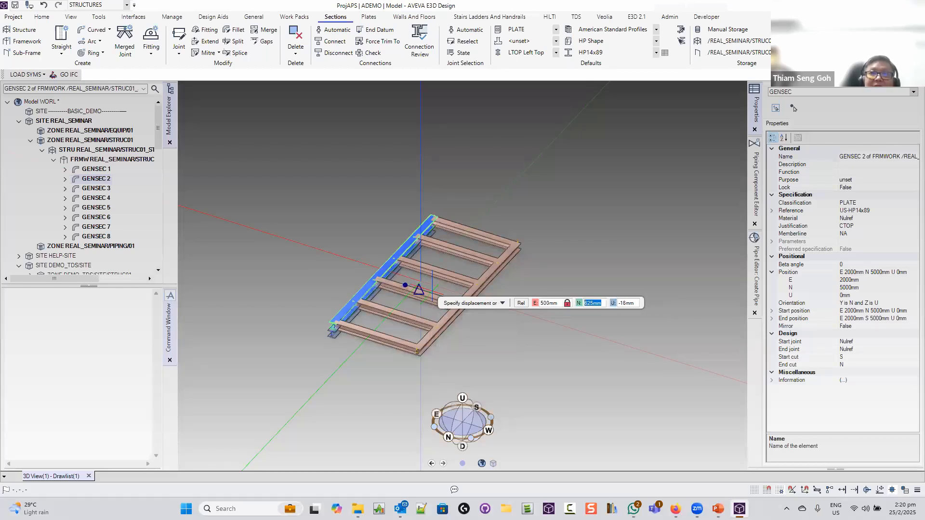
pyautogui.write('0')
pyautogui.press('Tab')
pyautogui.write('0')
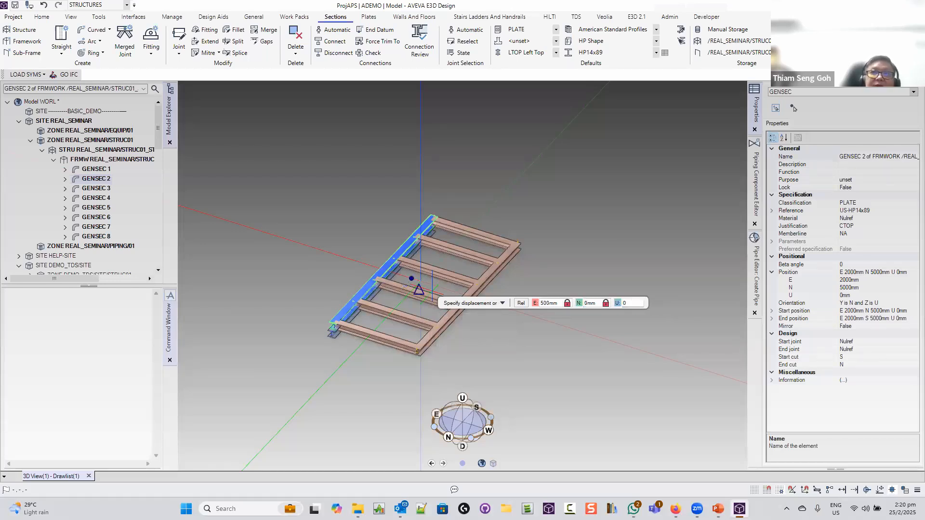
pyautogui.press('Return')
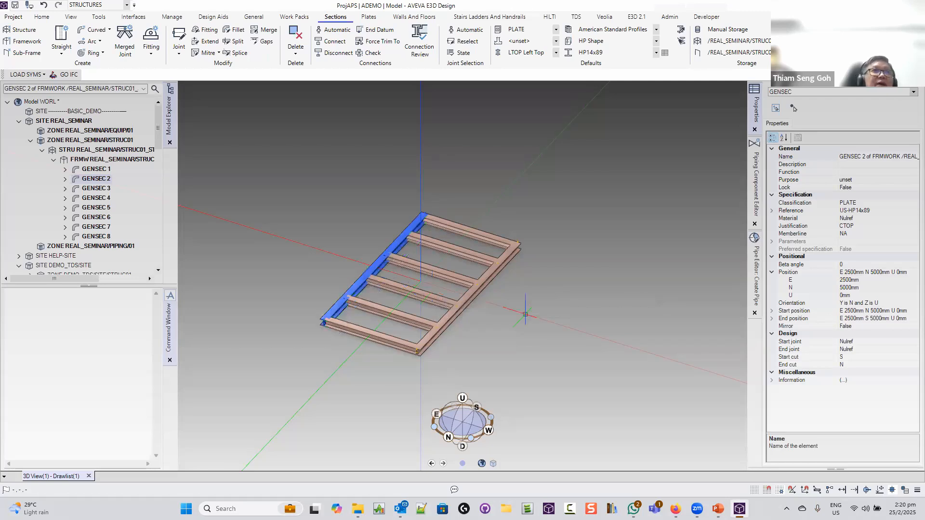
pyautogui.moveTo(525, 308); pyautogui.dragTo(515, 293, button='middle')
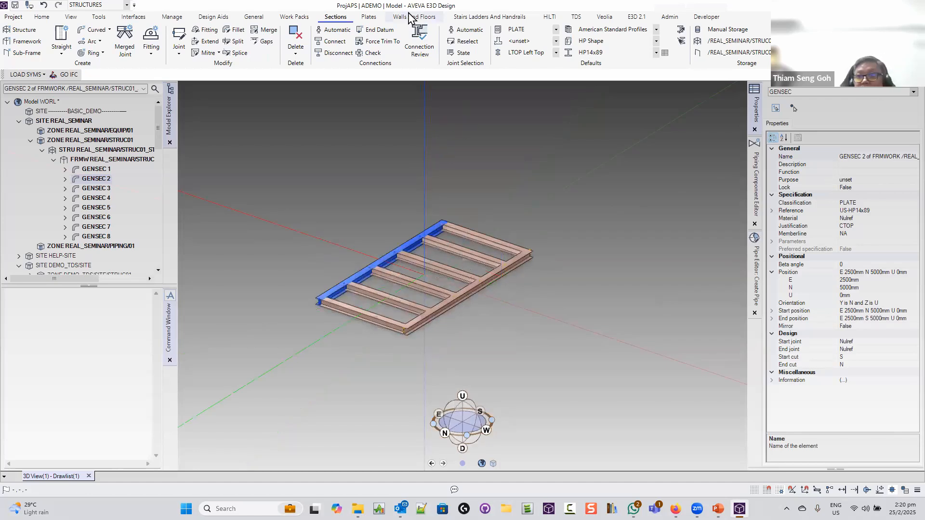
# Build the 12 mm rectangular plate PANE 1 across the frame, snapping from corner to corner
pyautogui.click(369, 18)
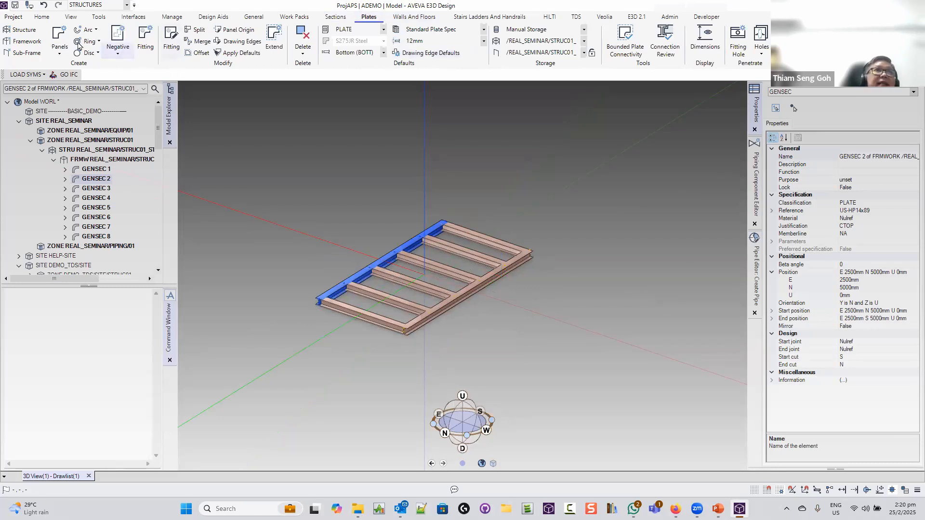
pyautogui.click(59, 49)
pyautogui.click(77, 68)
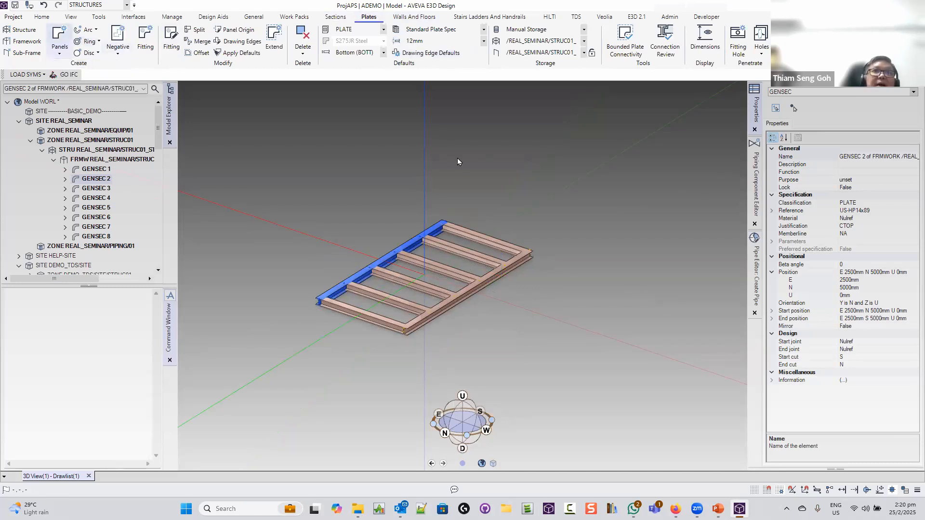
pyautogui.scroll(5, 439, 224)
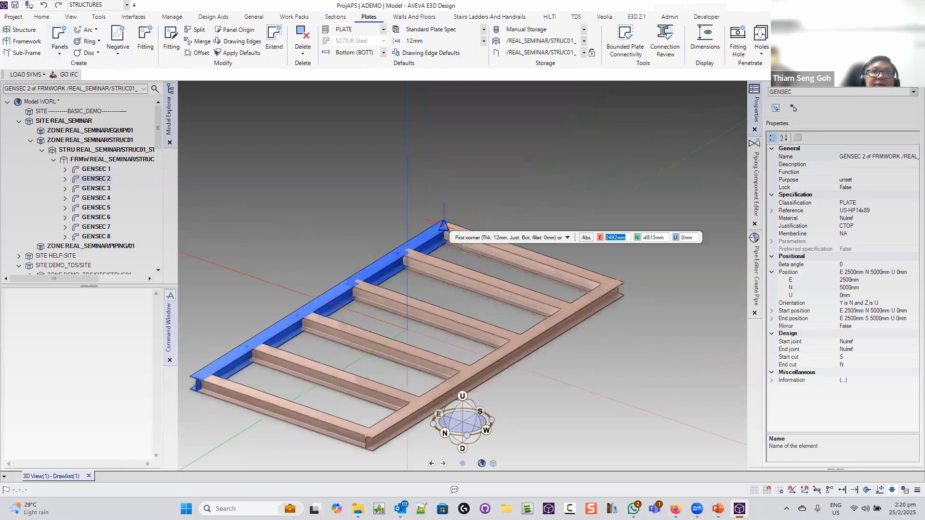
pyautogui.scroll(4, 442, 221)
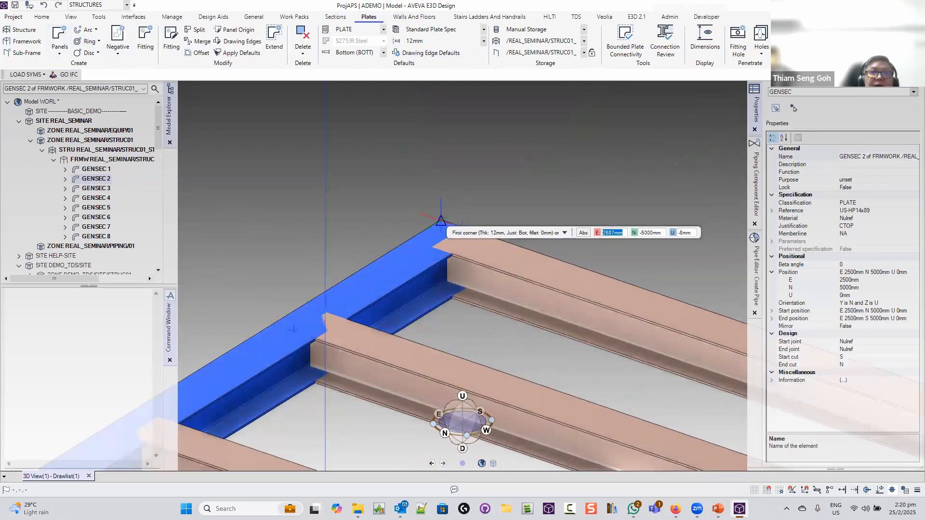
pyautogui.rightClick(442, 222)
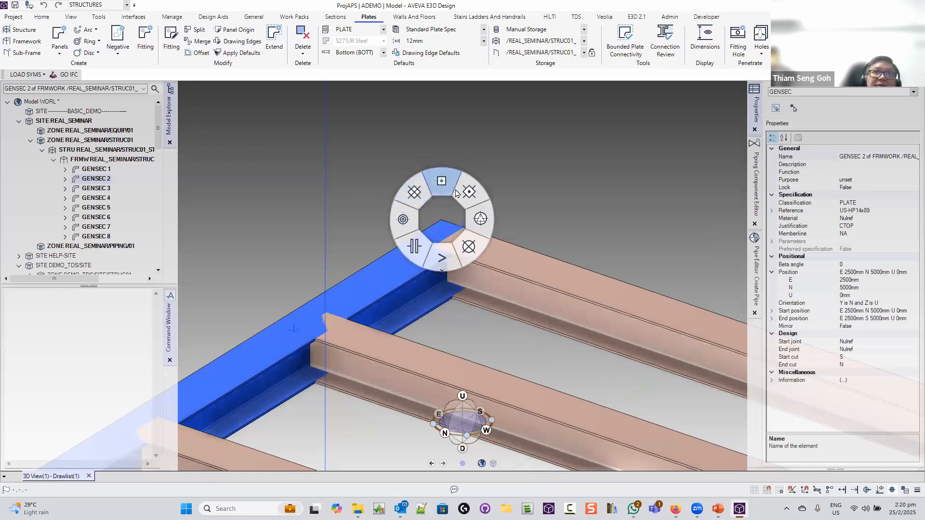
pyautogui.click(440, 259)
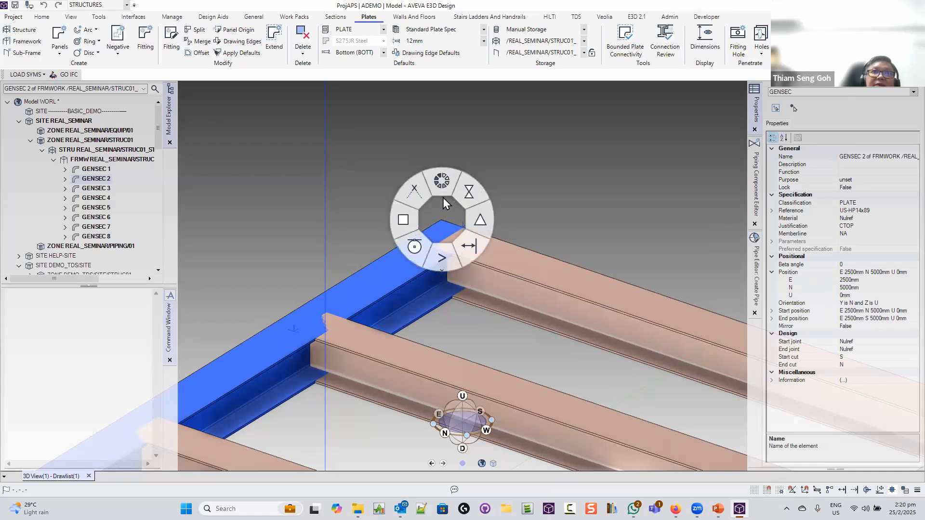
pyautogui.click(404, 220)
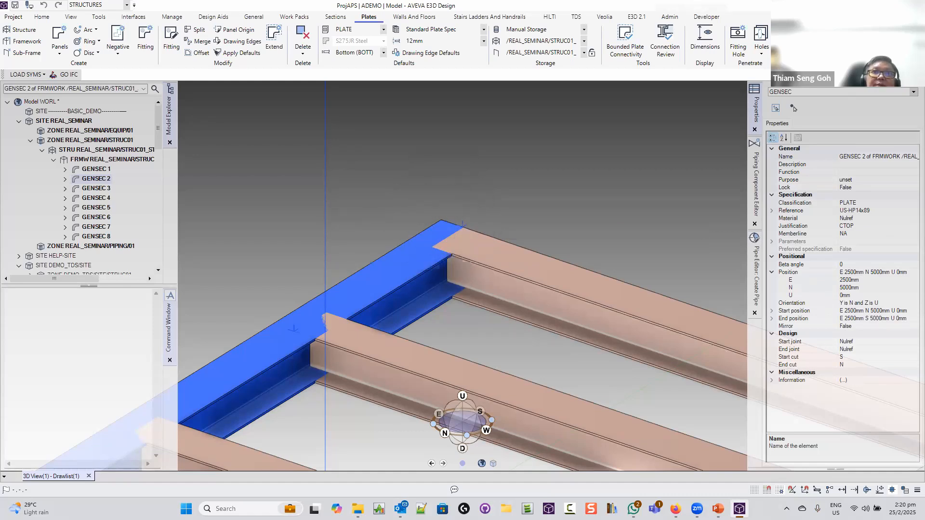
pyautogui.click(441, 219)
# Zoom and orbit around the new plate to inspect the plated deck
pyautogui.scroll(-3, 439, 222)
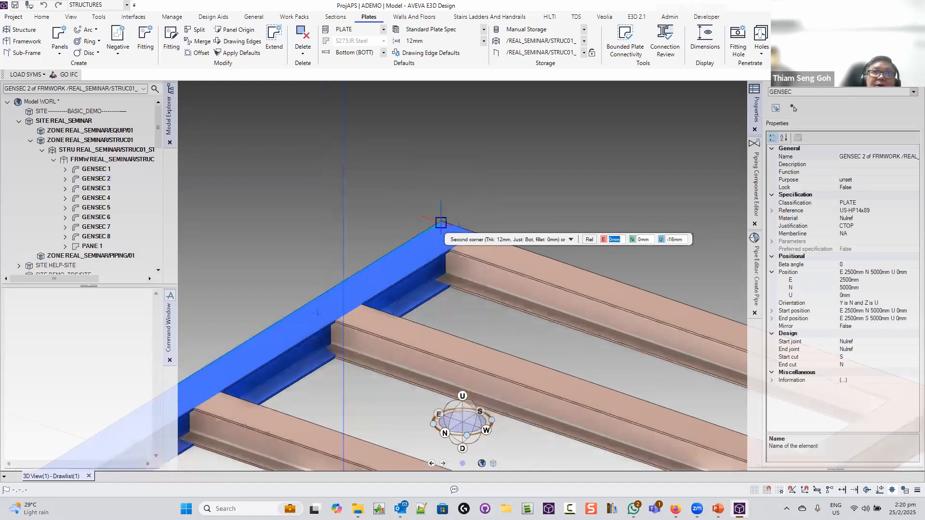
pyautogui.scroll(-3, 439, 225)
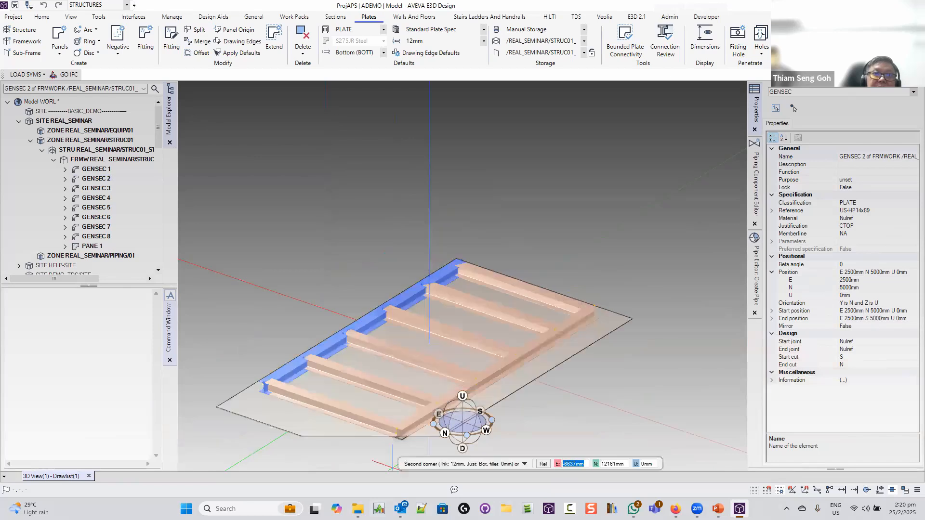
pyautogui.scroll(5, 397, 433)
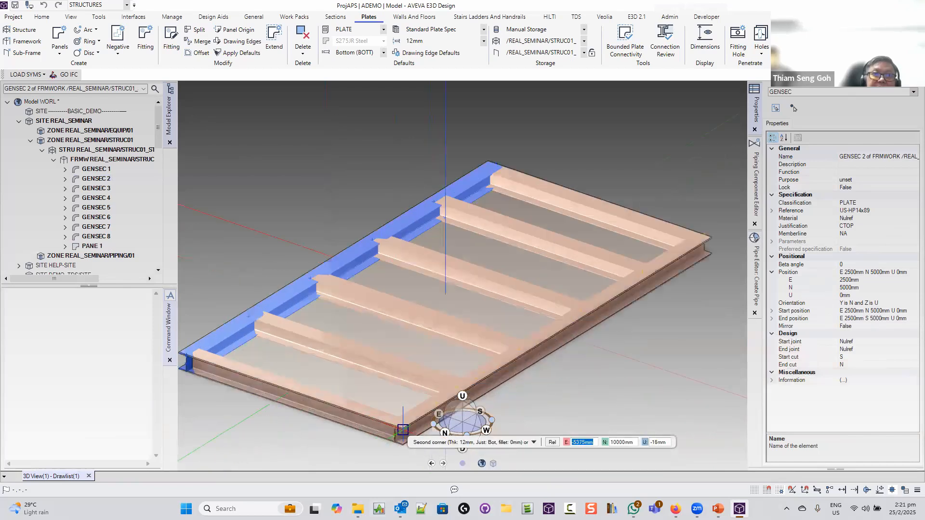
pyautogui.scroll(5, 403, 429)
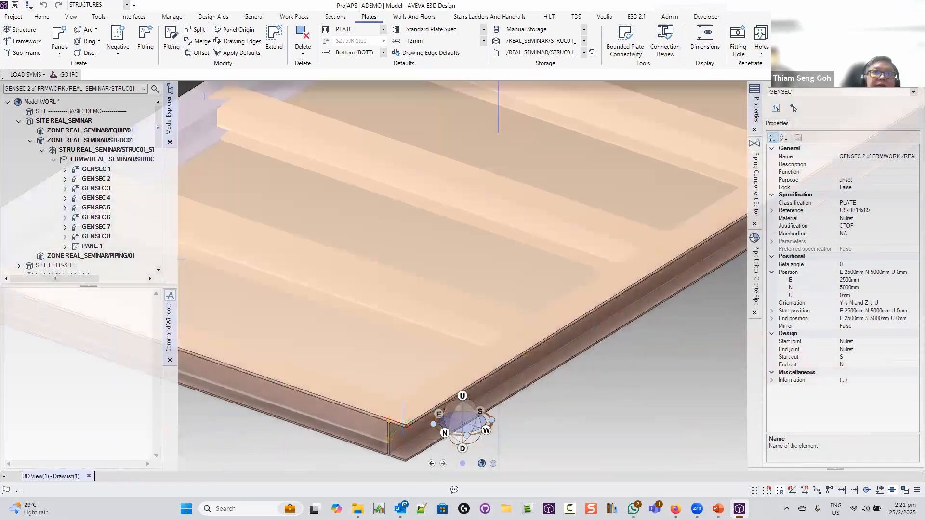
pyautogui.scroll(-7, 403, 424)
pyautogui.moveTo(579, 362)
pyautogui.mouseDown(button='middle')
pyautogui.moveTo(615, 309)
pyautogui.moveTo(570, 365)
pyautogui.moveTo(617, 374)
pyautogui.moveTo(578, 352)
pyautogui.mouseUp(button='middle')
pyautogui.scroll(-3, 568, 371)
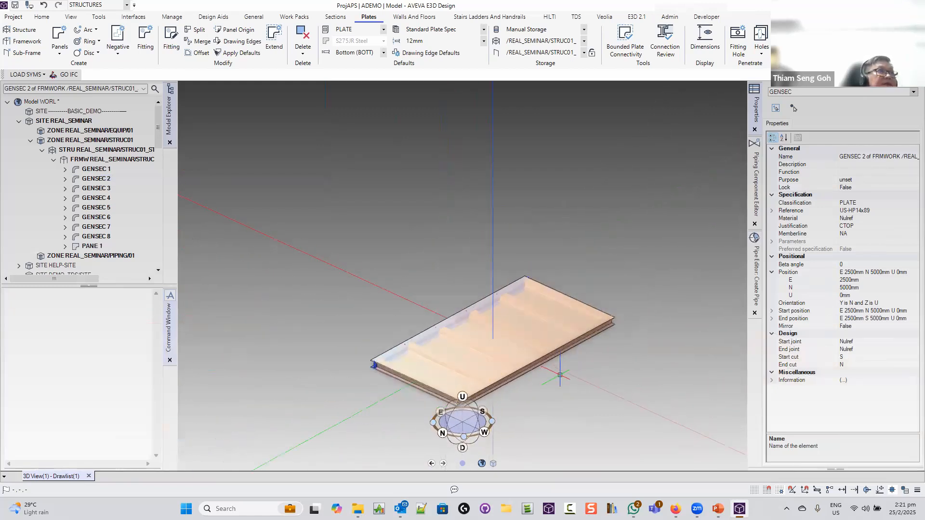
pyautogui.moveTo(561, 371)
pyautogui.mouseDown(button='middle')
pyautogui.moveTo(574, 368)
pyautogui.moveTo(553, 364)
pyautogui.mouseUp(button='middle')
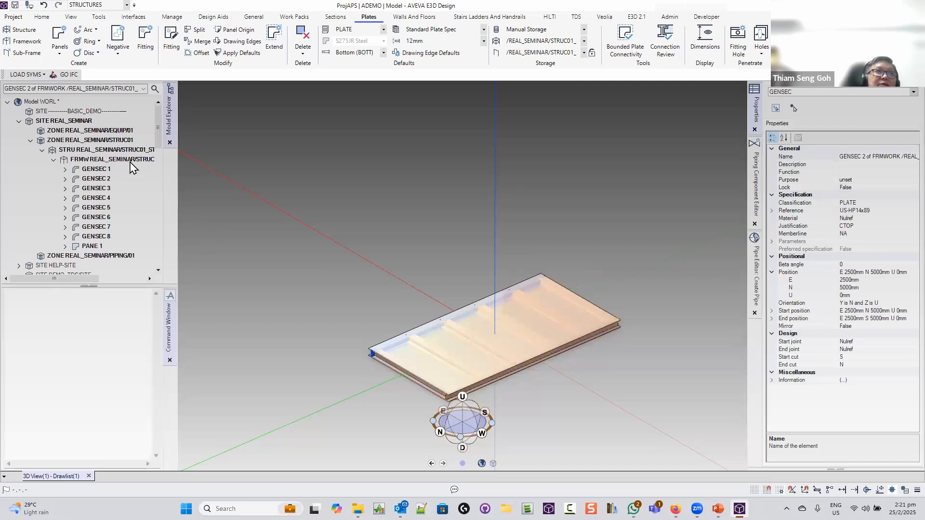
# Create a new framework under STRUC01_ST001 with purpose STRU Support Structures
pyautogui.click(128, 150)
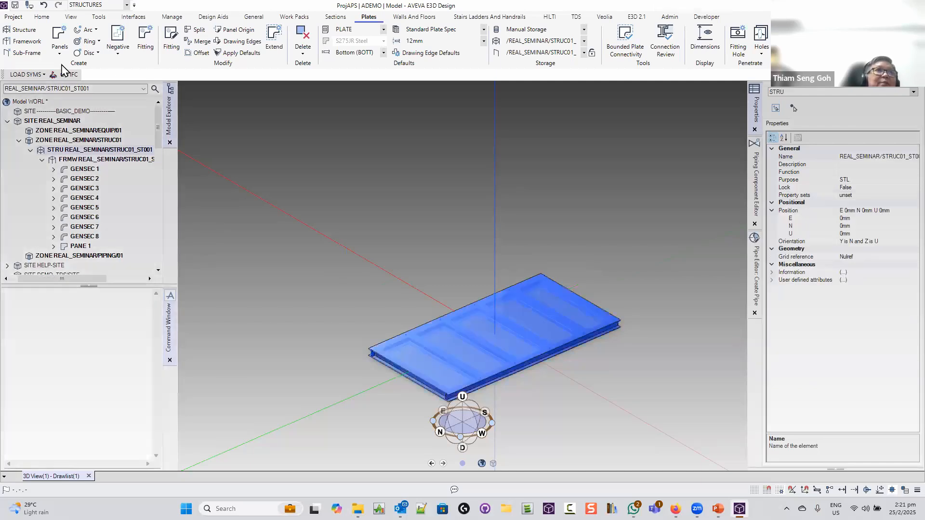
pyautogui.click(27, 41)
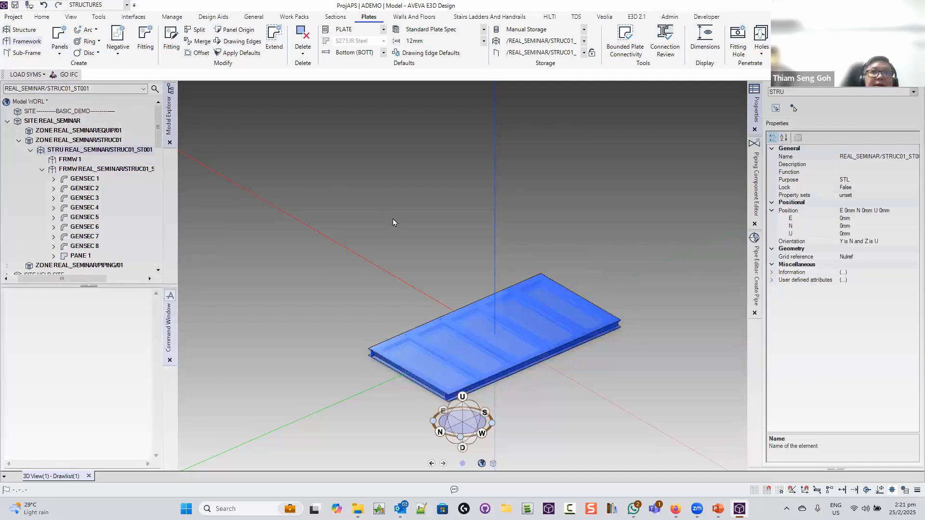
pyautogui.click(477, 248)
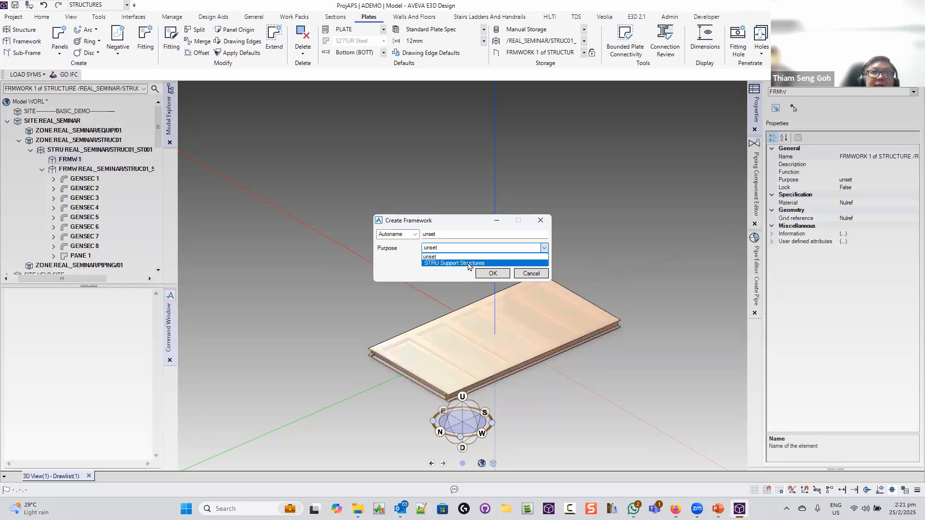
pyautogui.click(476, 264)
pyautogui.click(488, 273)
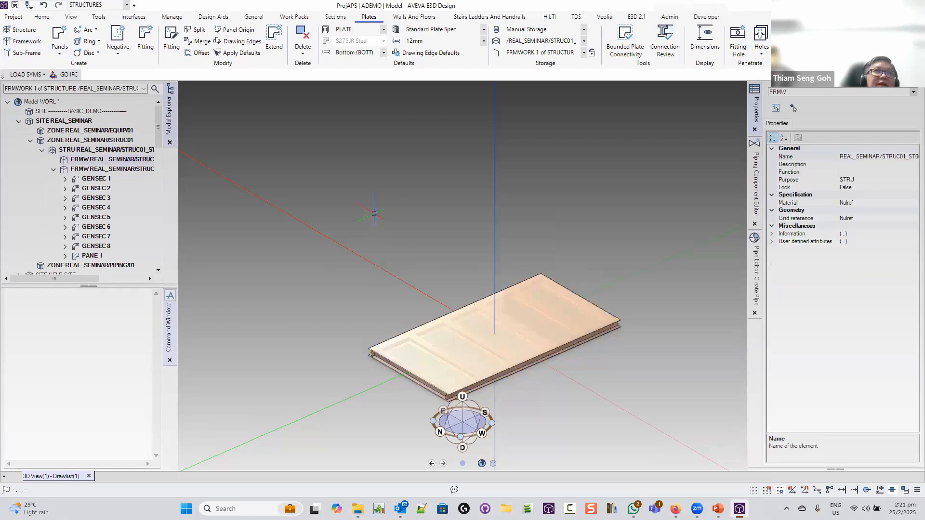
# Start a straight HP14x89 section with its start point snapped to the plate corner
pyautogui.click(335, 17)
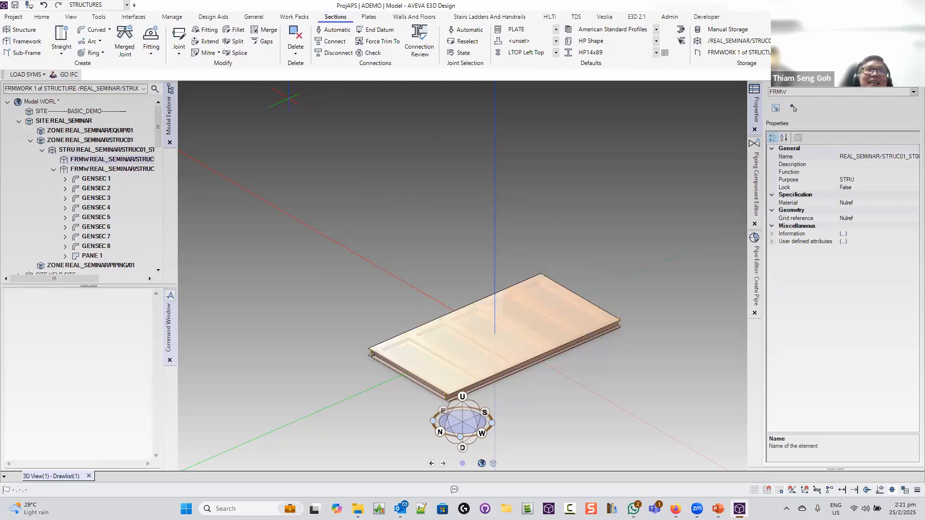
pyautogui.click(66, 41)
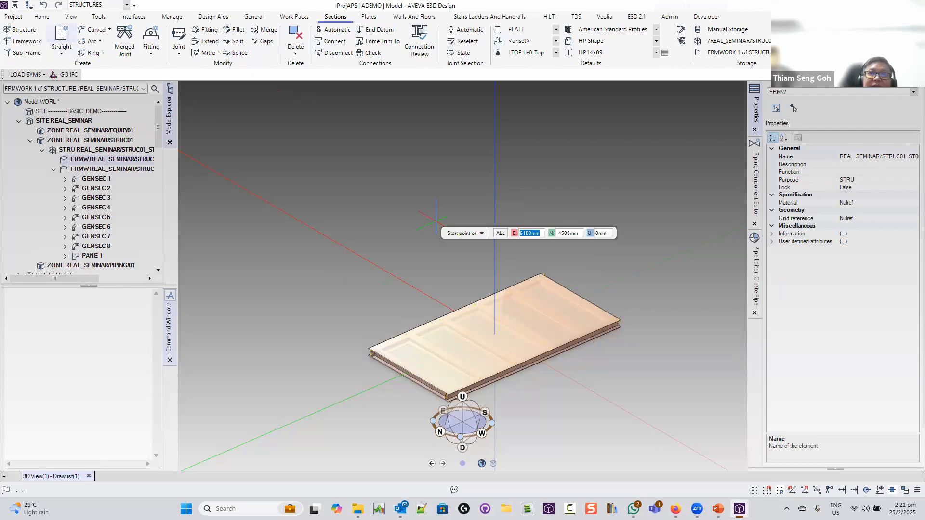
pyautogui.scroll(5, 533, 273)
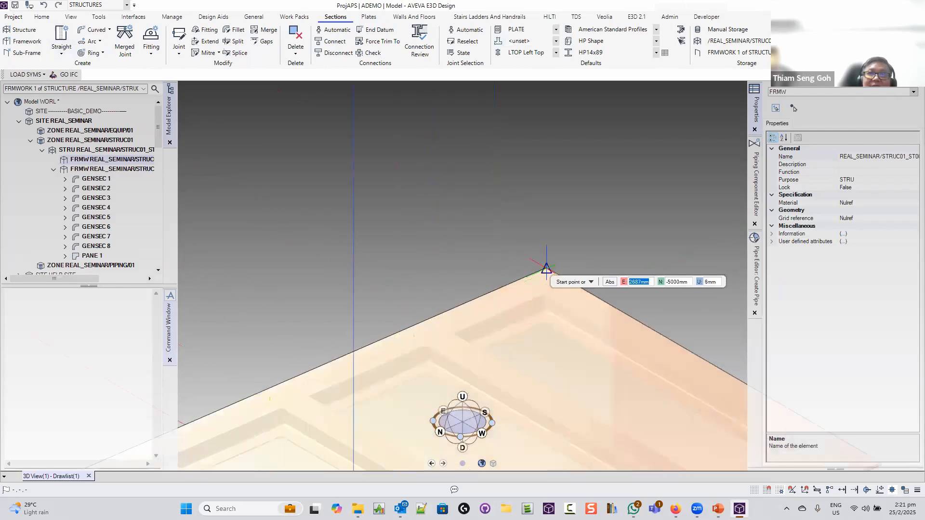
pyautogui.rightClick(454, 226)
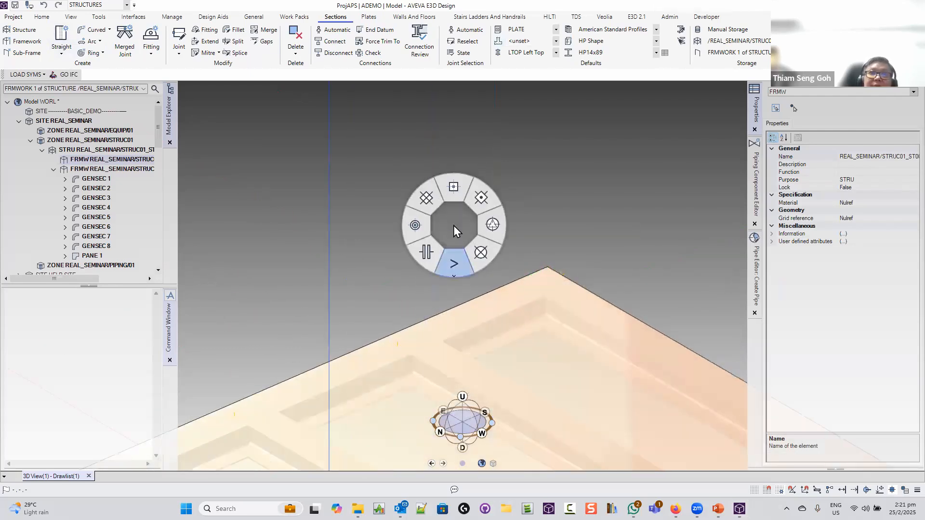
pyautogui.click(426, 252)
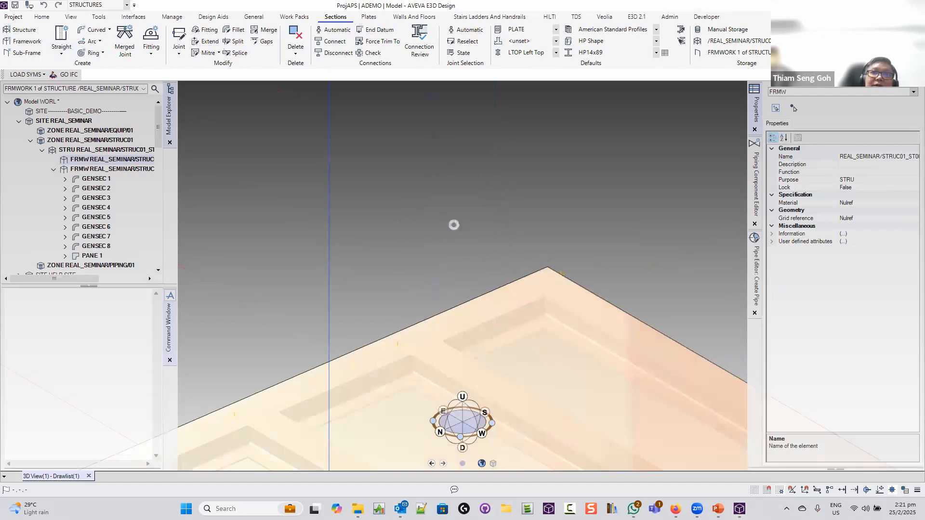
pyautogui.click(547, 268)
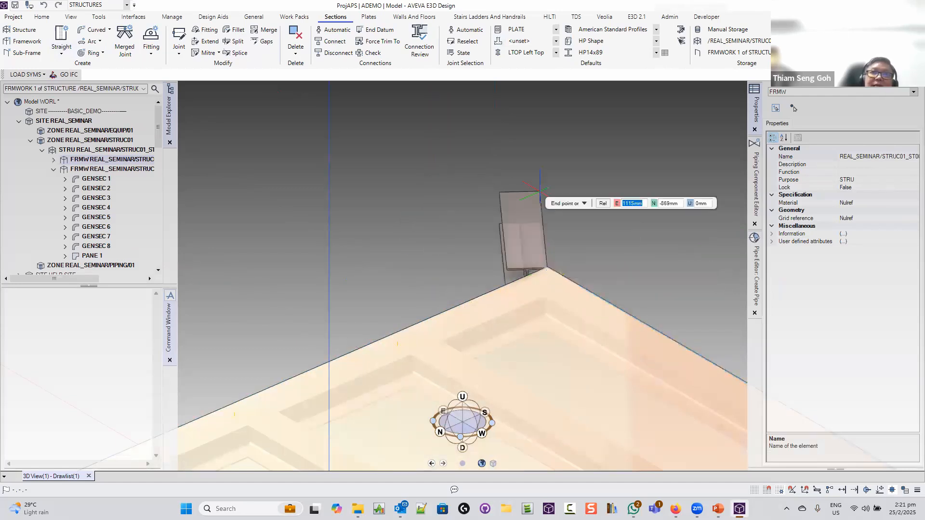
# Enter offsets E 0, N 0, U 2500 to create the 2500 mm vertical column
pyautogui.click(525, 140)
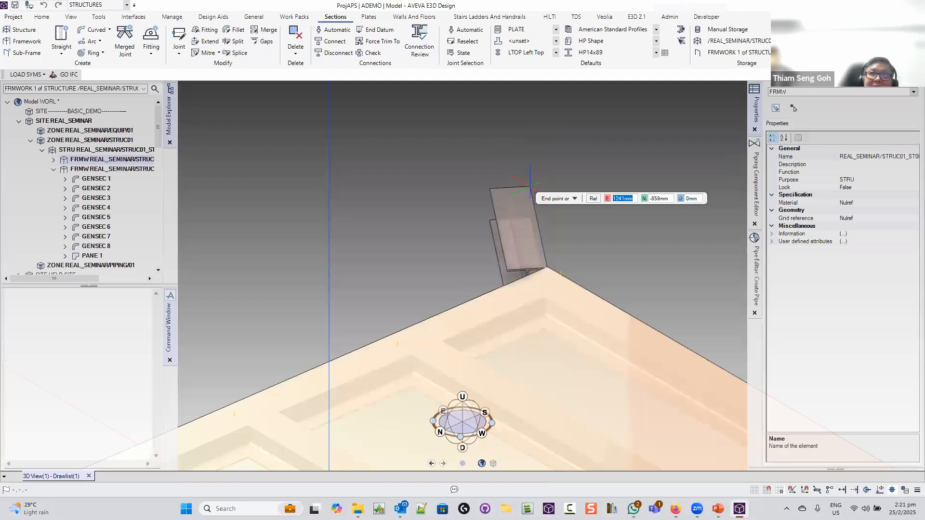
pyautogui.write('0')
pyautogui.press('Tab')
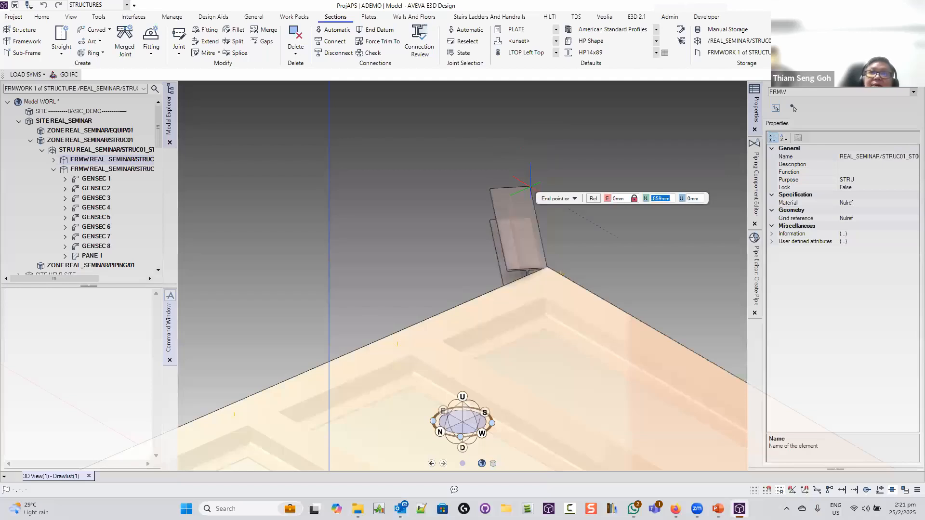
pyautogui.write('0')
pyautogui.press('Tab')
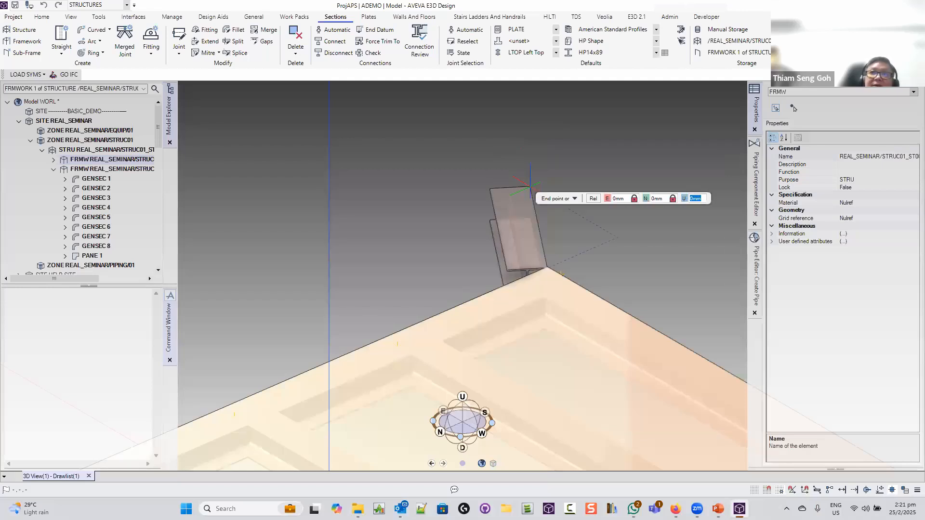
pyautogui.write('2')
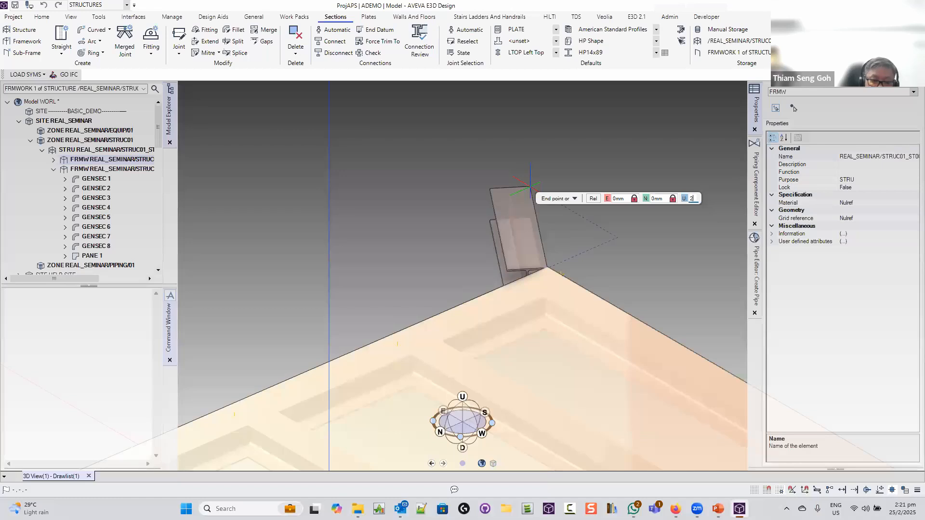
pyautogui.write('500')
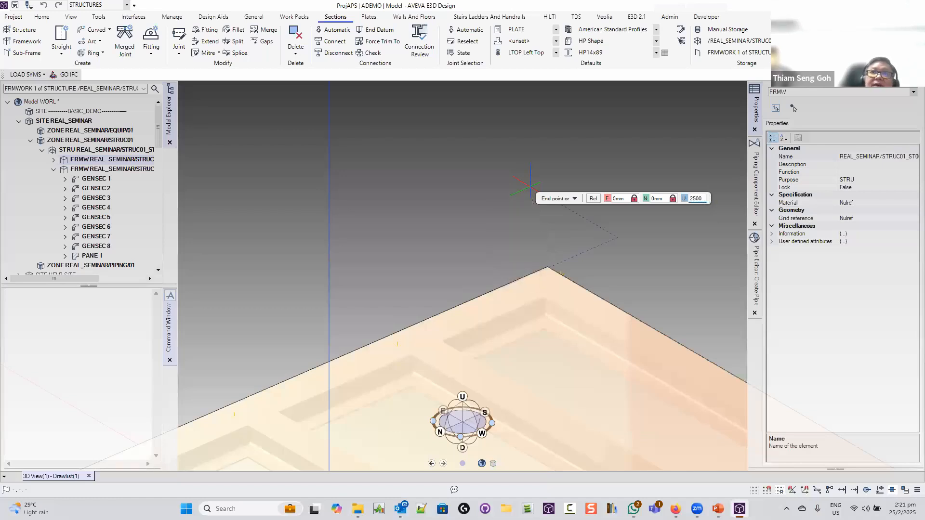
pyautogui.press('Return')
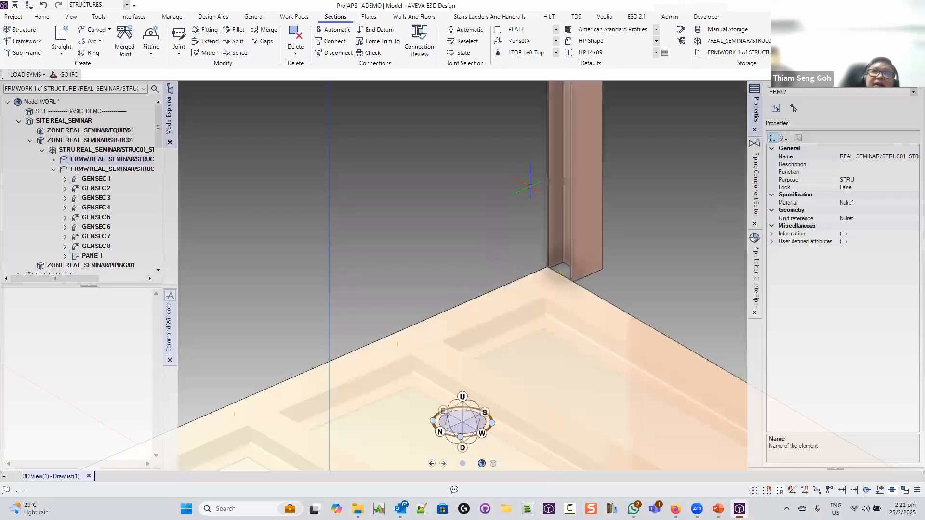
# Change the new column's justification from LTOP to RTOP in Properties
pyautogui.click(595, 237)
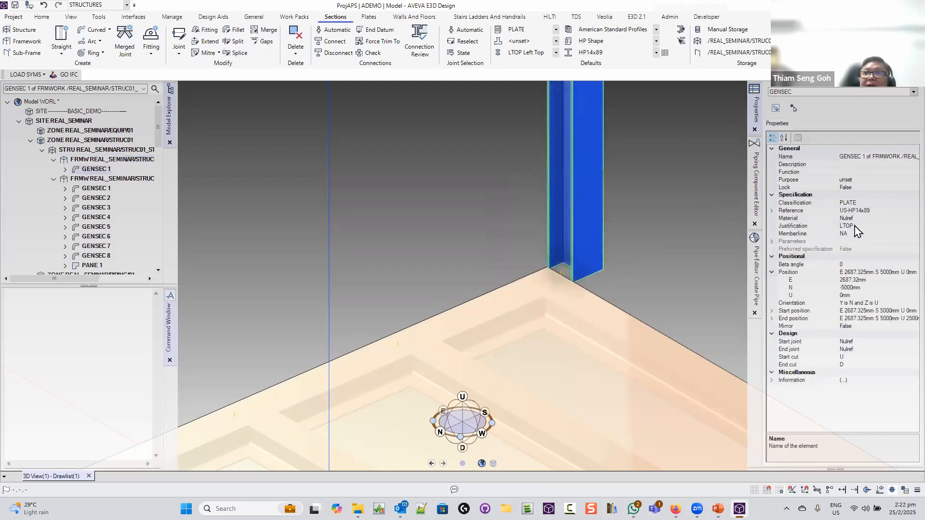
pyautogui.click(911, 226)
pyautogui.click(913, 226)
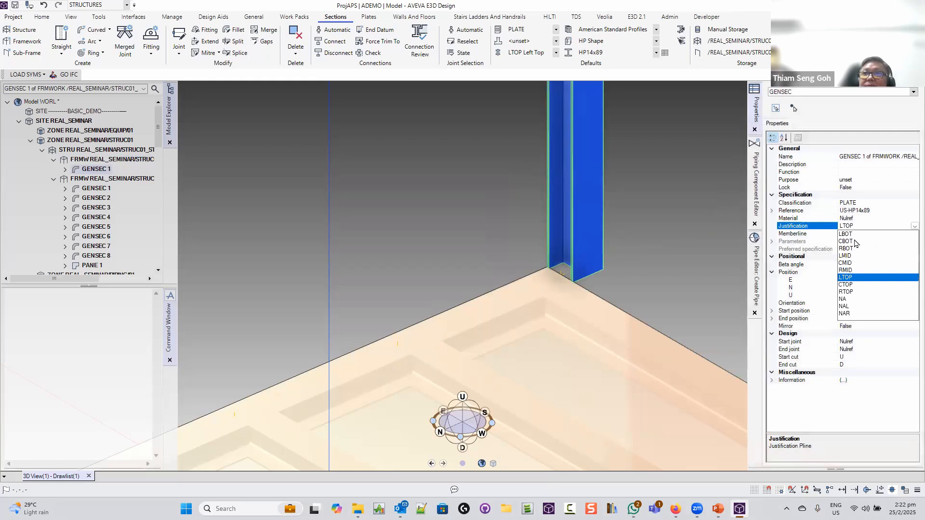
pyautogui.click(846, 292)
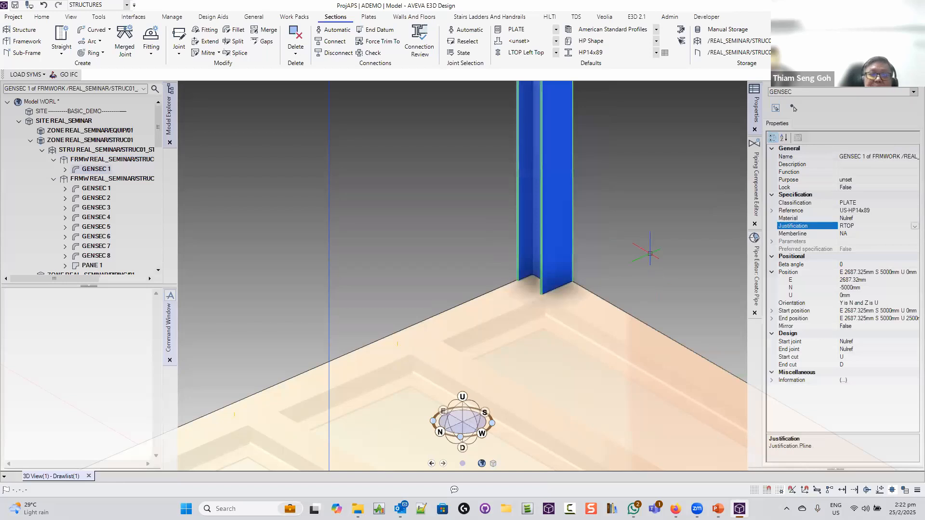
# Re-centre and zoom out the view, then go to the Home tools
pyautogui.middleClick(650, 253)
pyautogui.scroll(-6, 650, 253)
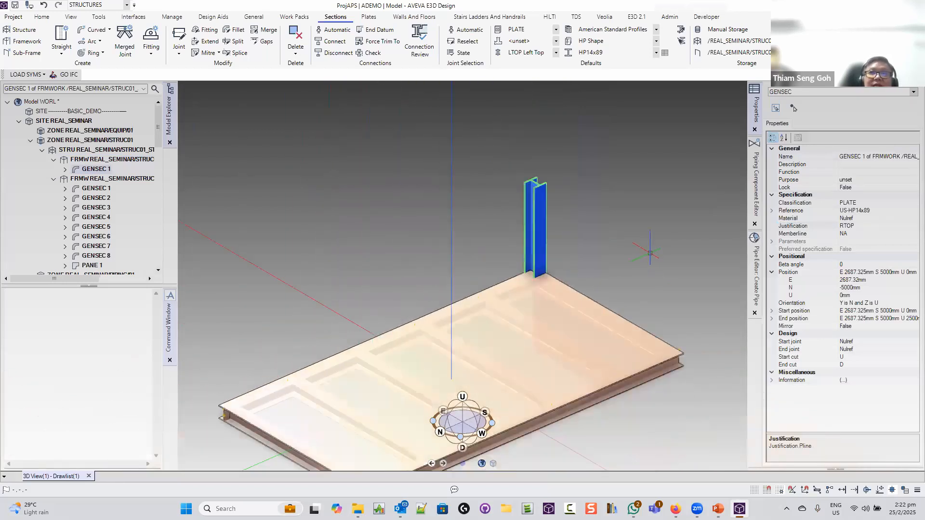
pyautogui.click(48, 17)
pyautogui.click(84, 31)
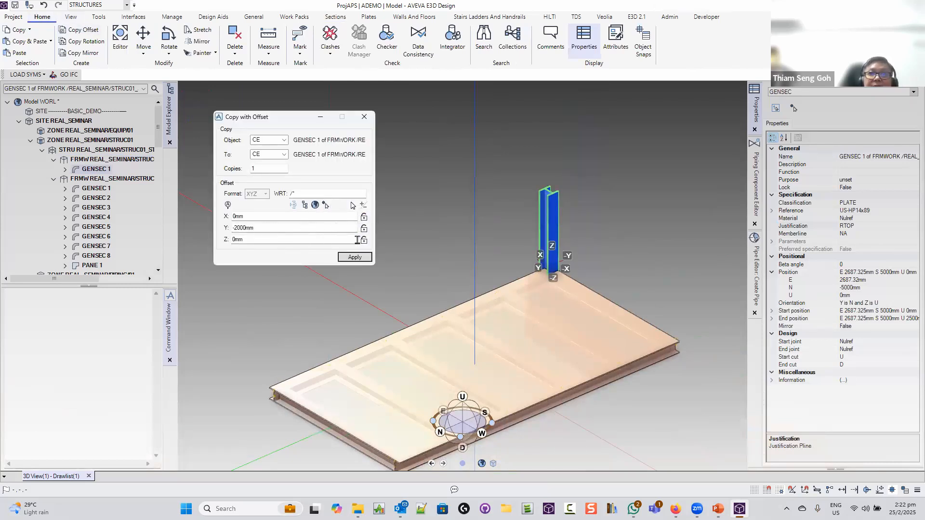
pyautogui.doubleClick(261, 227)
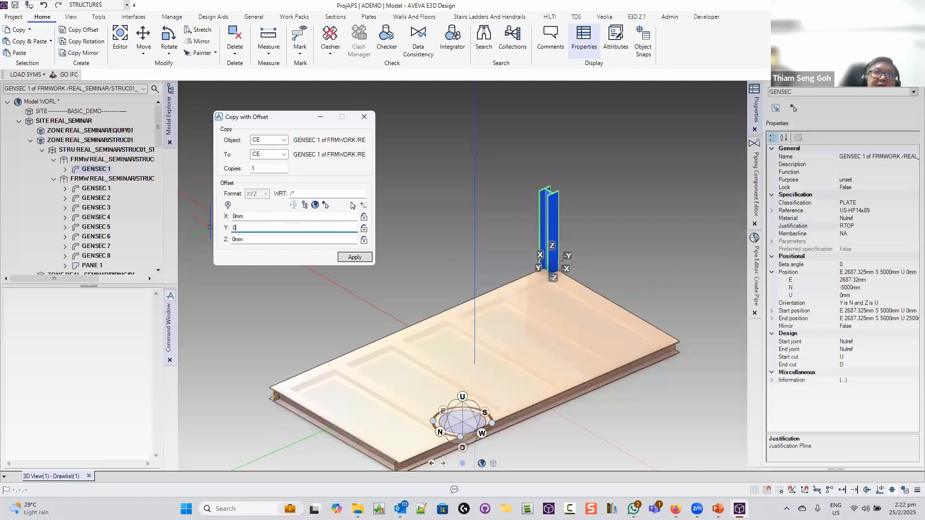
pyautogui.write('0')
pyautogui.press('Tab')
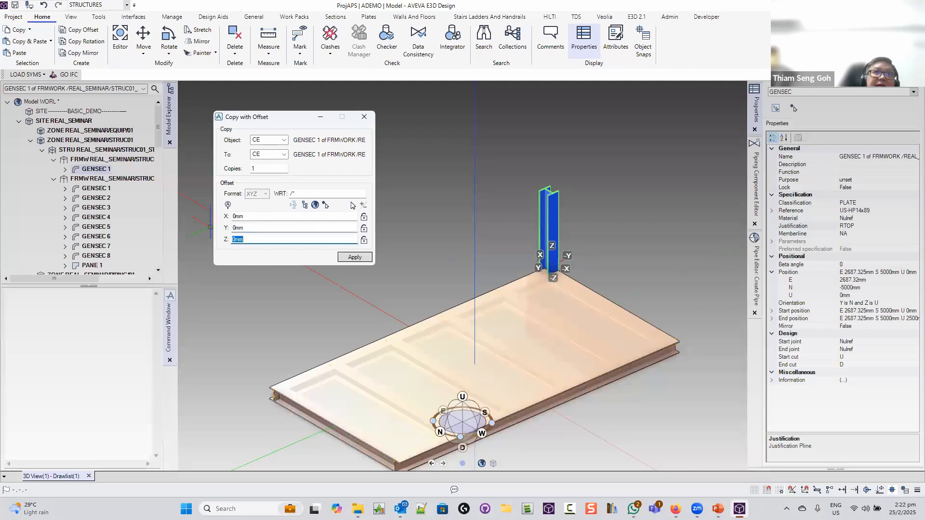
pyautogui.click(307, 216)
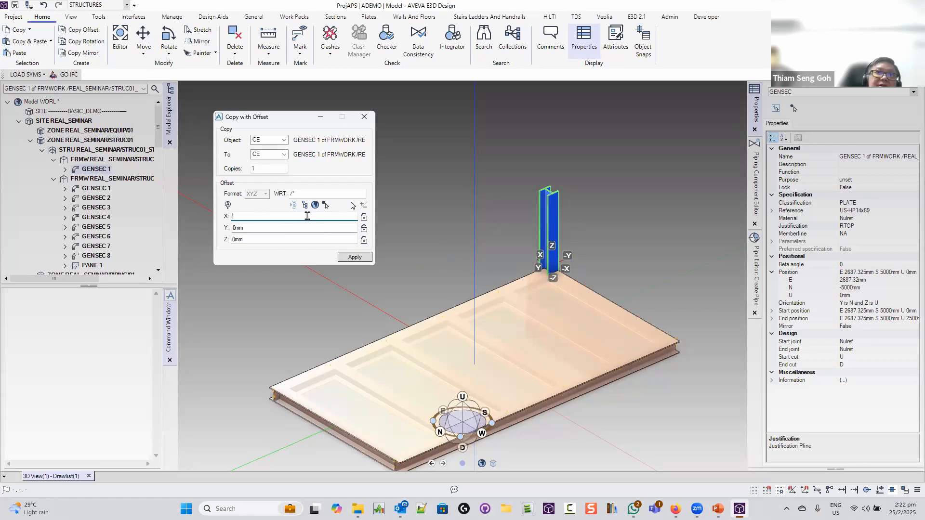
pyautogui.click(364, 116)
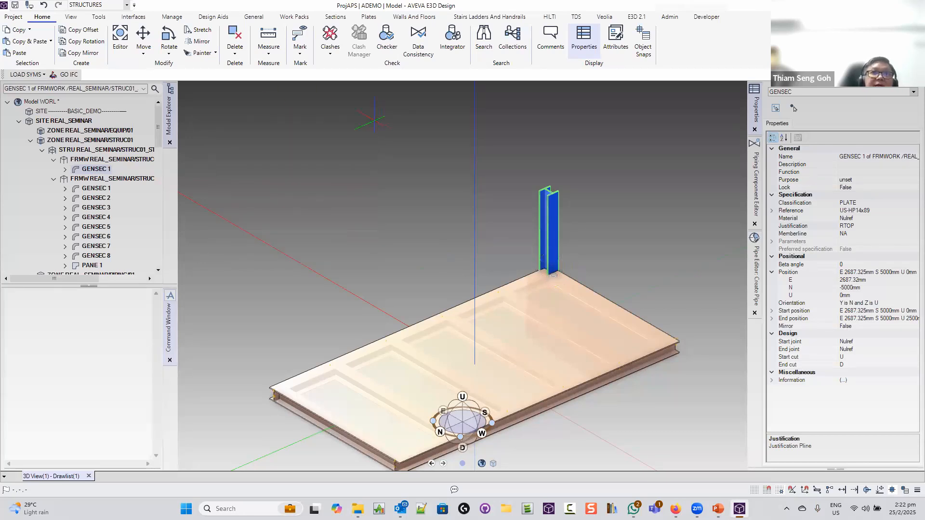
pyautogui.moveTo(533, 231); pyautogui.dragTo(549, 252, button='middle')
pyautogui.scroll(5, 692, 297)
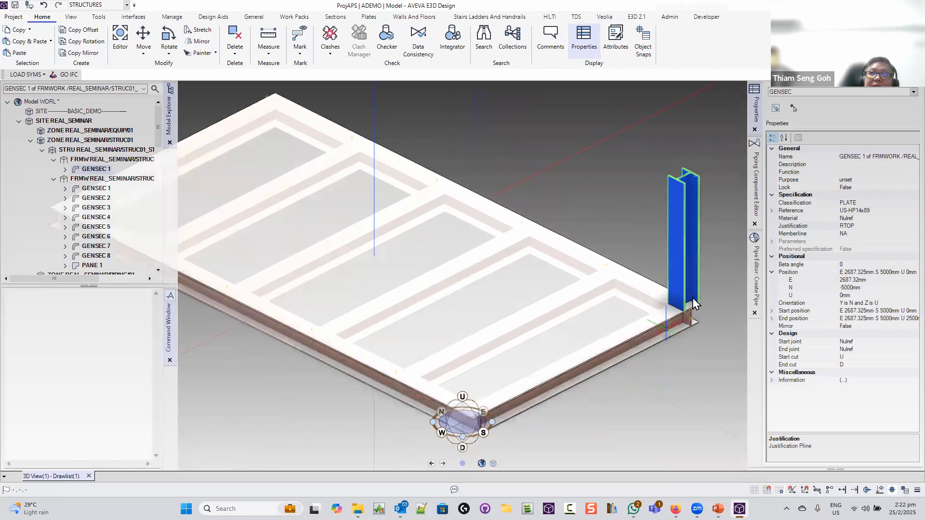
pyautogui.rightClick(692, 298)
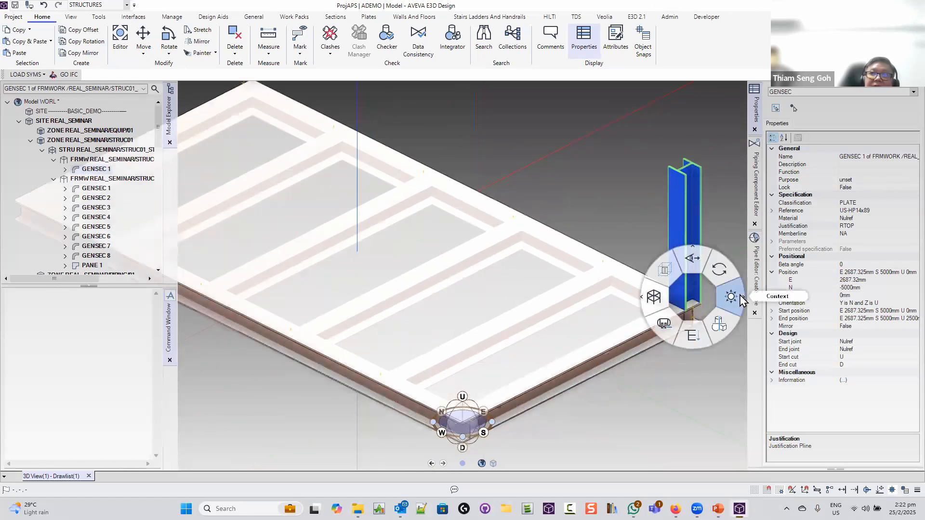
pyautogui.click(739, 298)
pyautogui.click(766, 318)
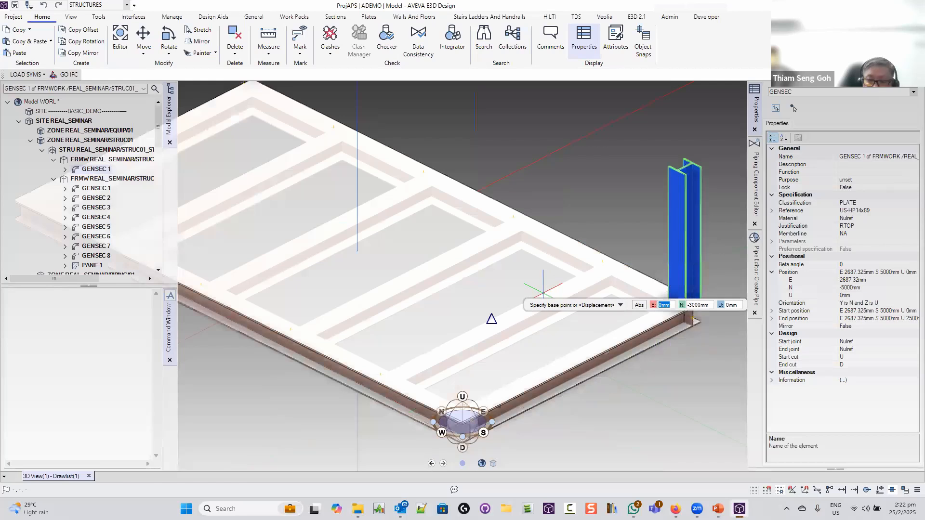
pyautogui.press('Down')
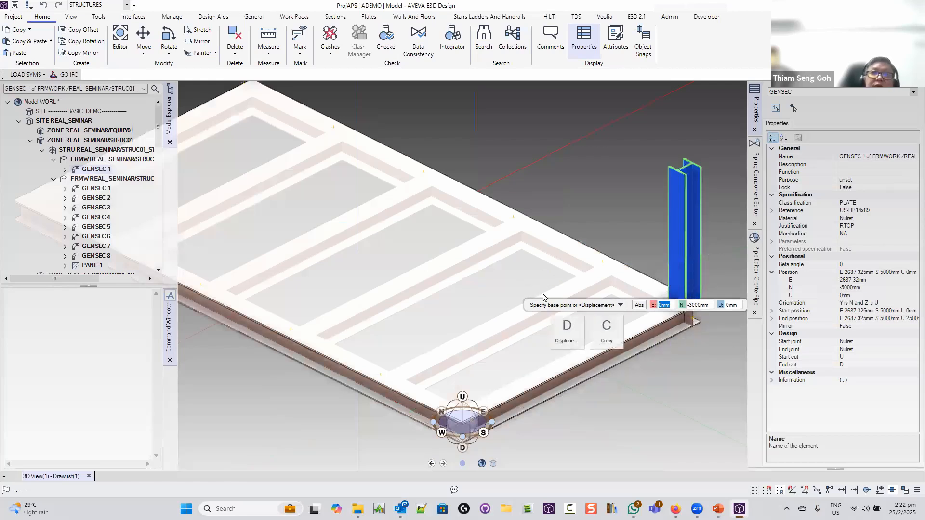
pyautogui.press('c')
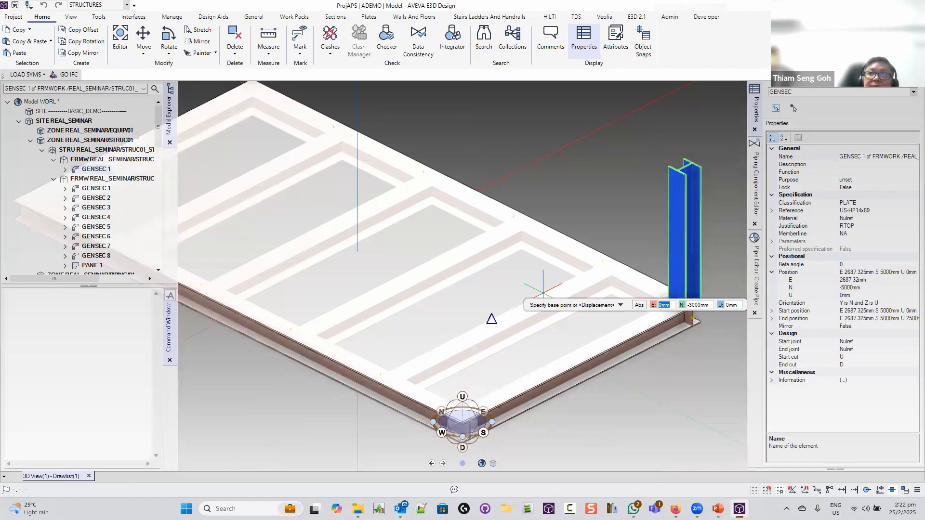
pyautogui.scroll(5, 679, 306)
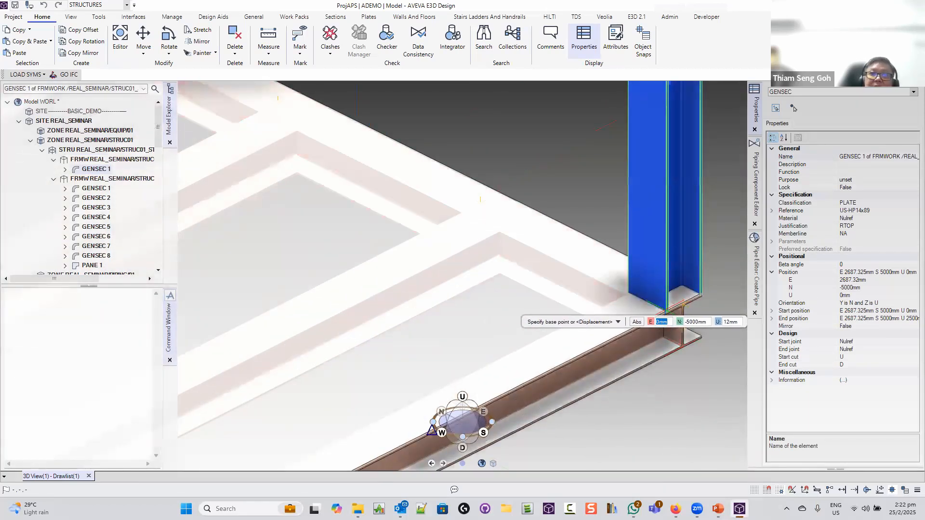
pyautogui.scroll(-4, 666, 312)
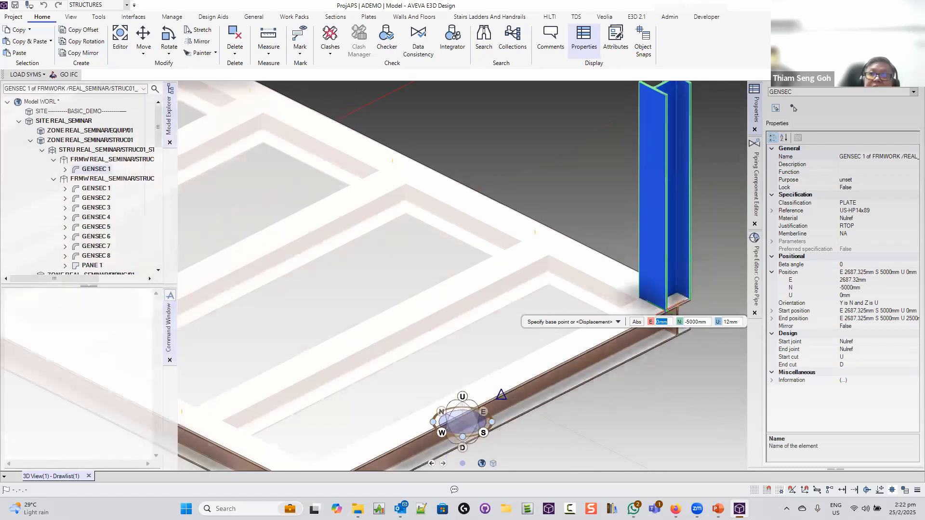
pyautogui.press('Tab')
pyautogui.write('0')
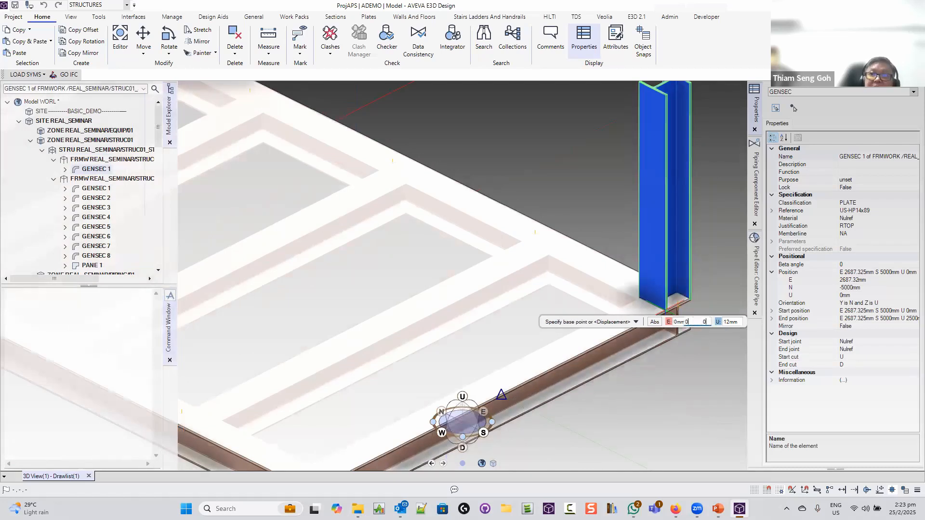
pyautogui.press('Tab')
pyautogui.press('Tab')
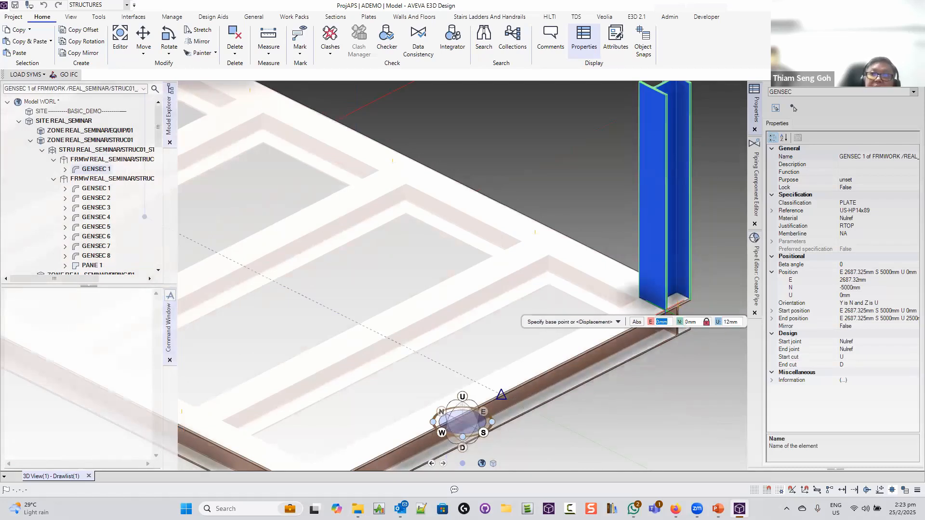
pyautogui.press('Tab')
pyautogui.write('0')
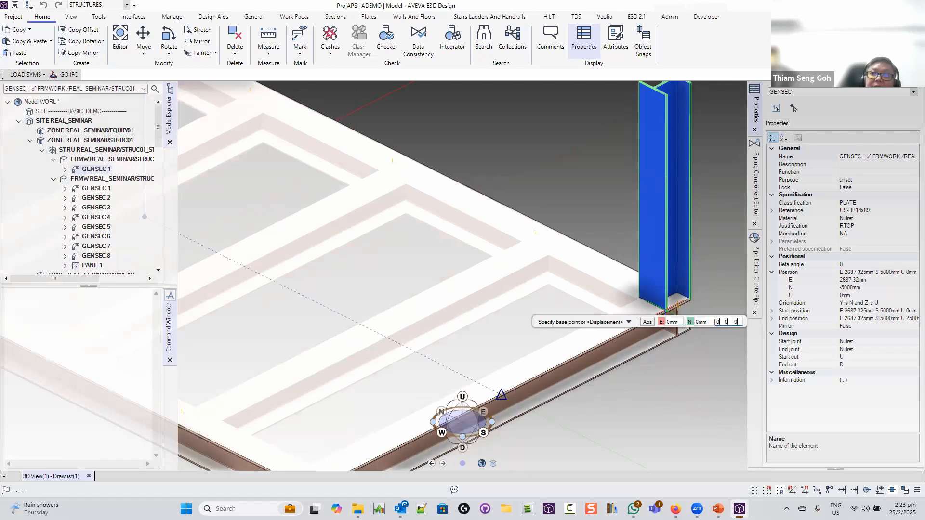
pyautogui.press('Tab')
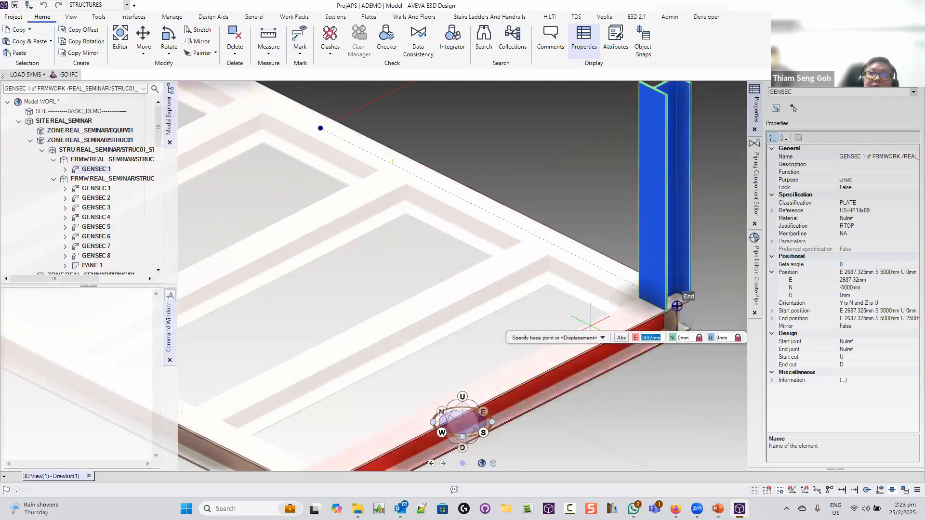
pyautogui.scroll(-4, 550, 337)
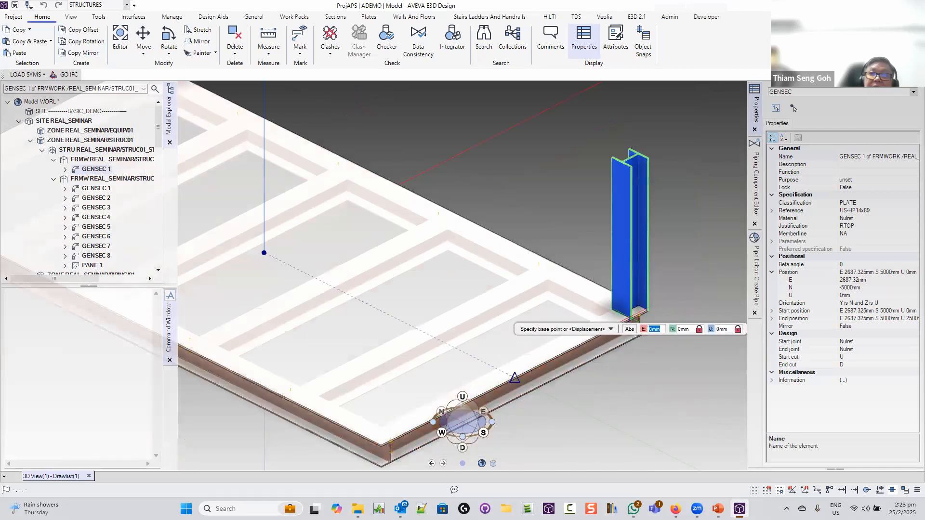
# Cancel the pending entry and start moving the corner column, zooming in on its base
pyautogui.press('Escape')
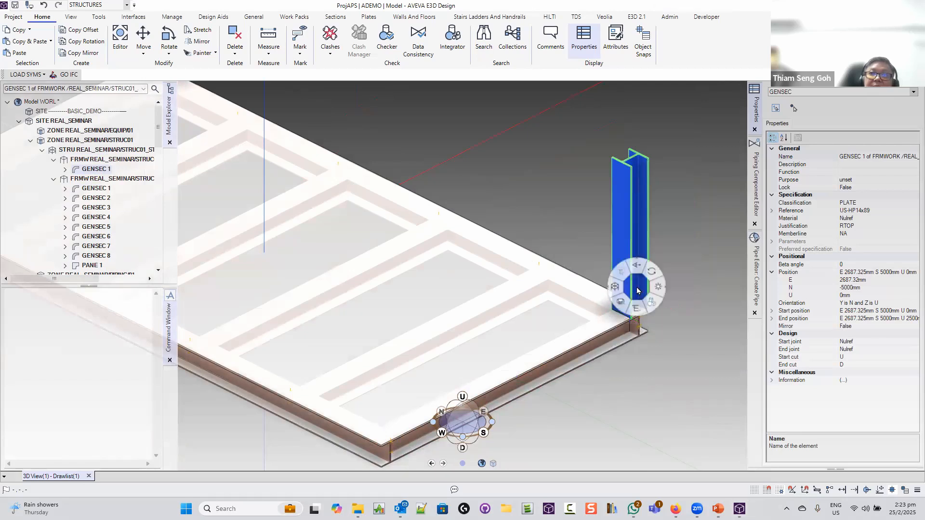
pyautogui.click(674, 291)
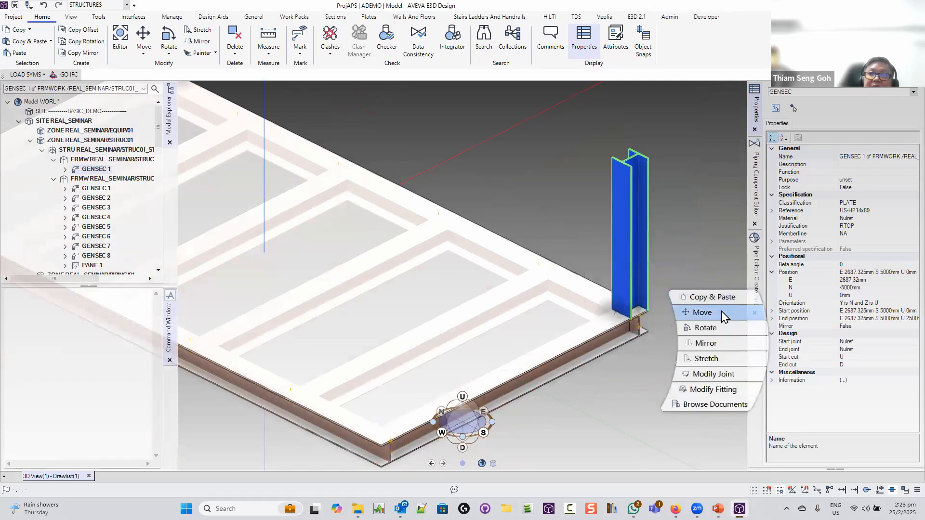
pyautogui.click(721, 314)
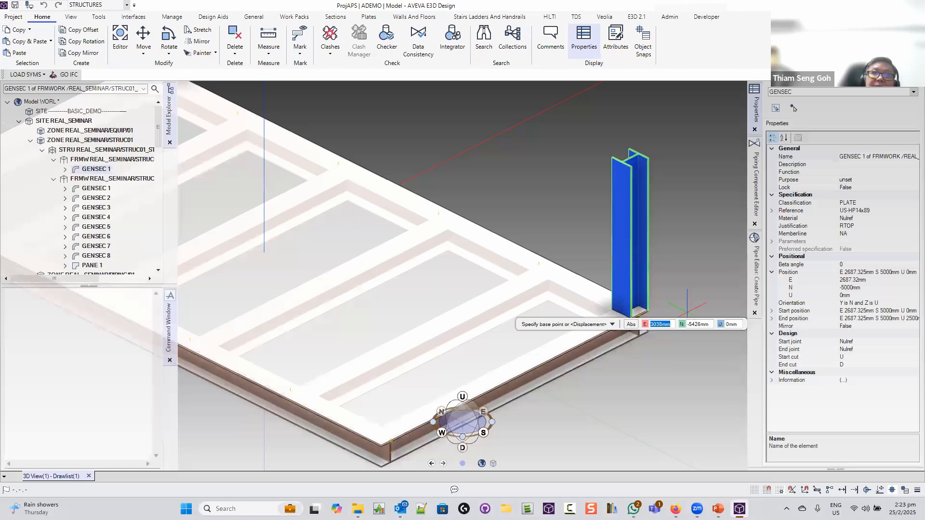
pyautogui.scroll(5, 631, 311)
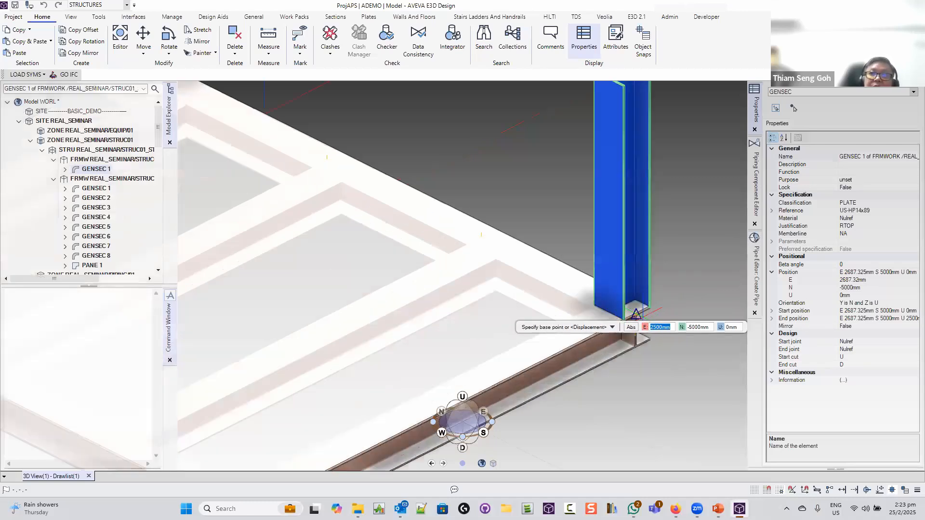
pyautogui.scroll(3, 629, 313)
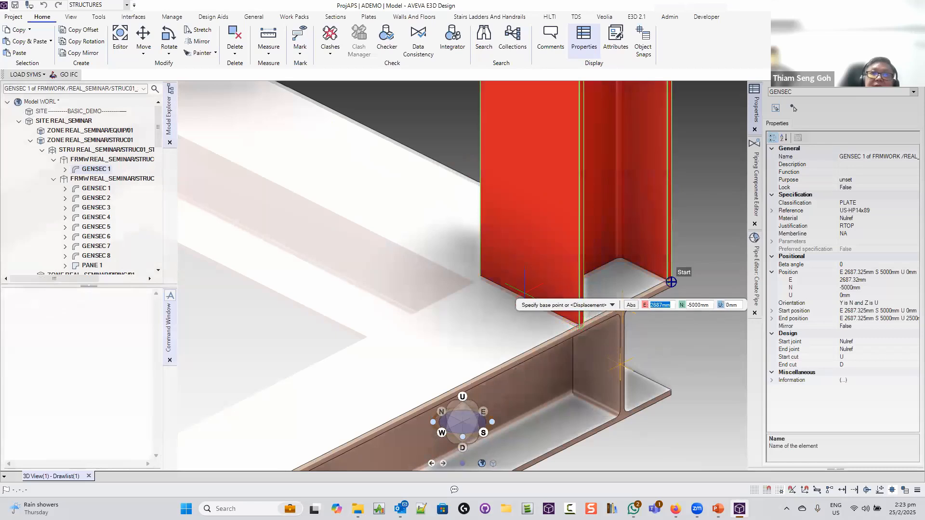
pyautogui.scroll(-3, 535, 303)
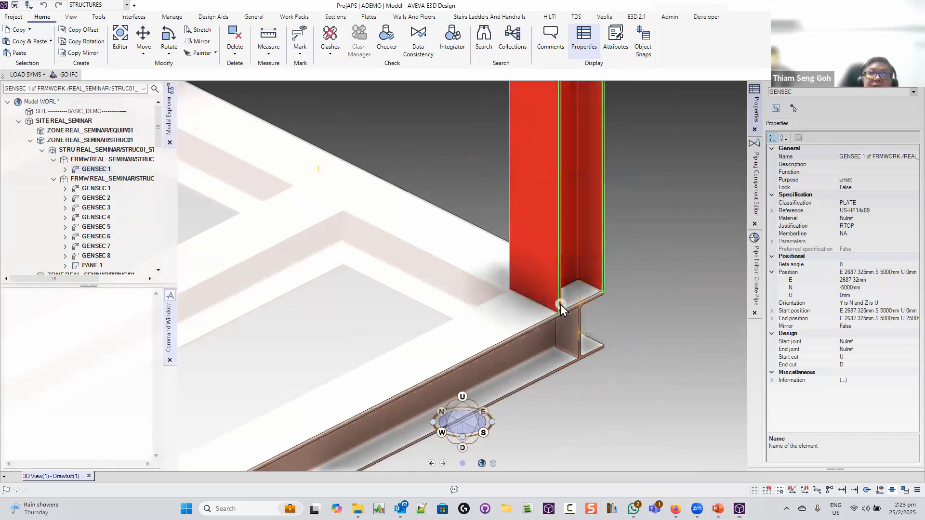
# Snap the base point to the column foot, lock N at 0, and place GENSEC 2 at the left plate corner
pyautogui.rightClick(560, 303)
pyautogui.click(560, 343)
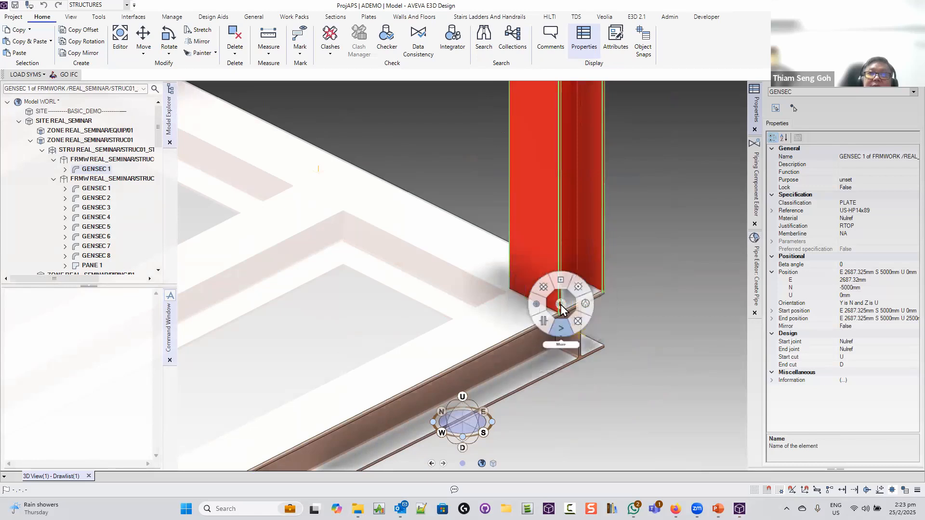
pyautogui.click(525, 305)
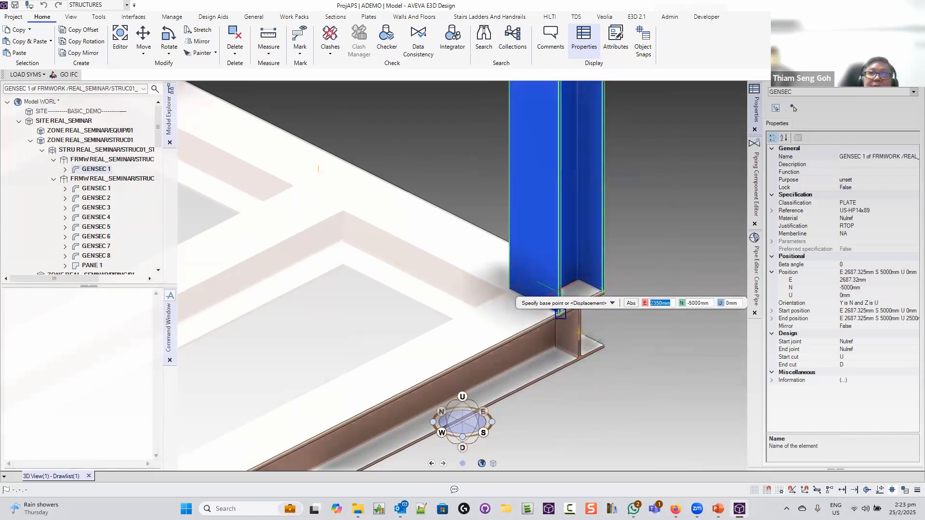
pyautogui.click(561, 313)
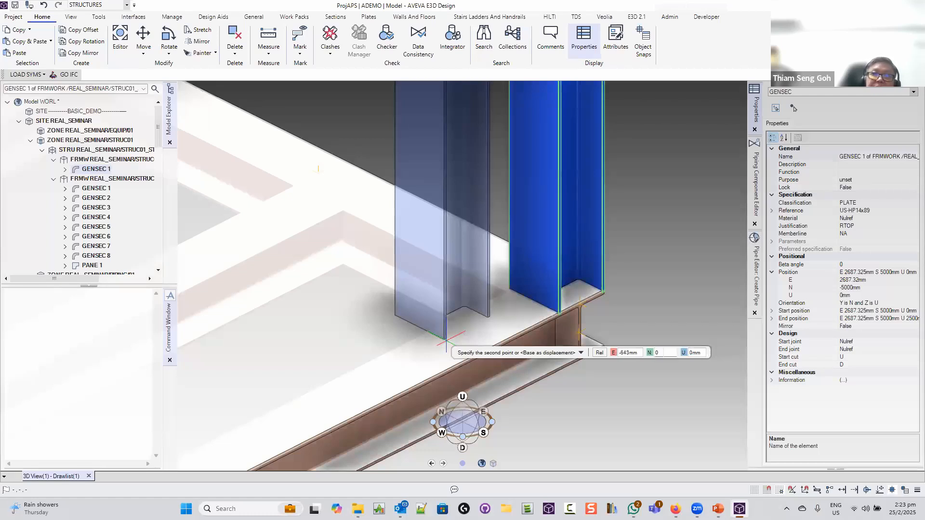
pyautogui.press('Tab')
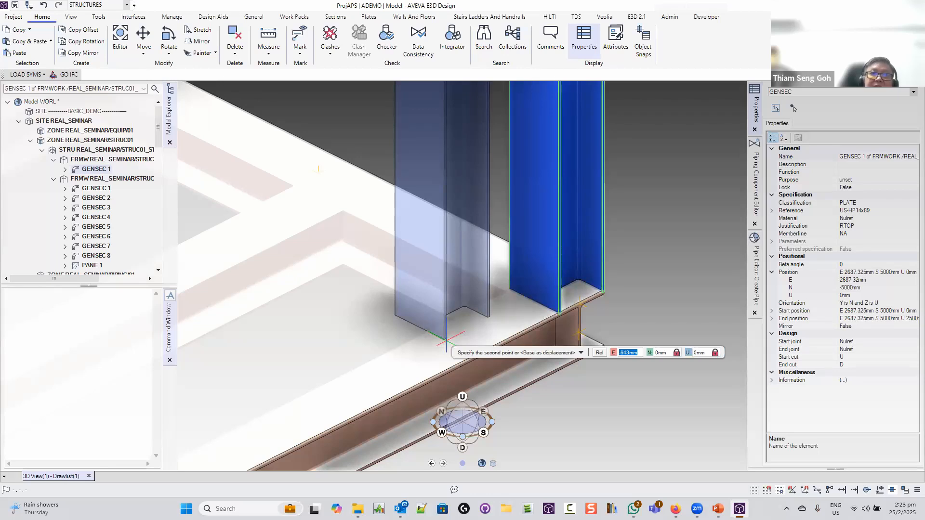
pyautogui.scroll(-5, 445, 339)
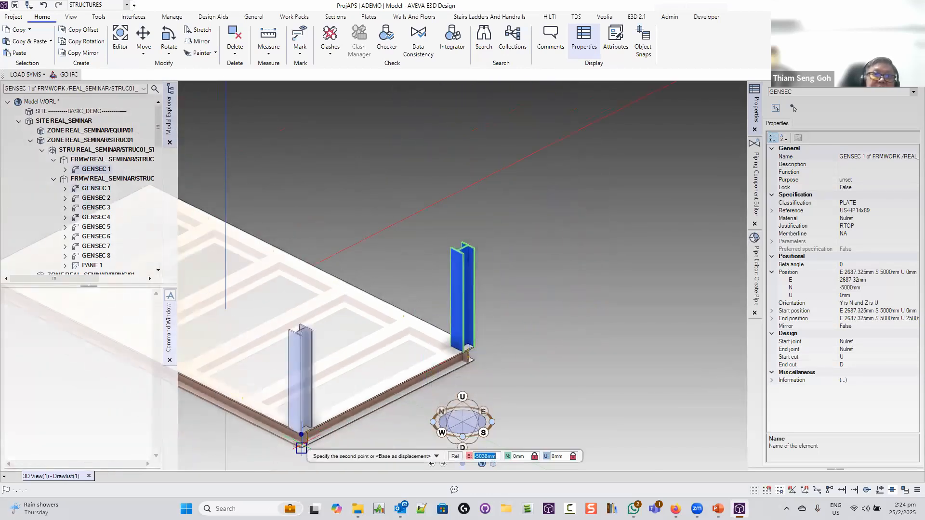
pyautogui.scroll(5, 301, 448)
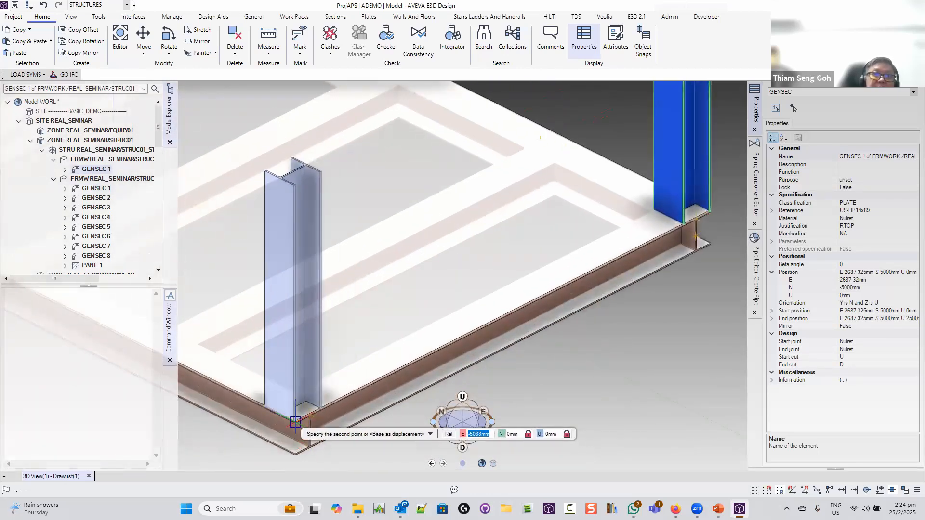
pyautogui.click(295, 423)
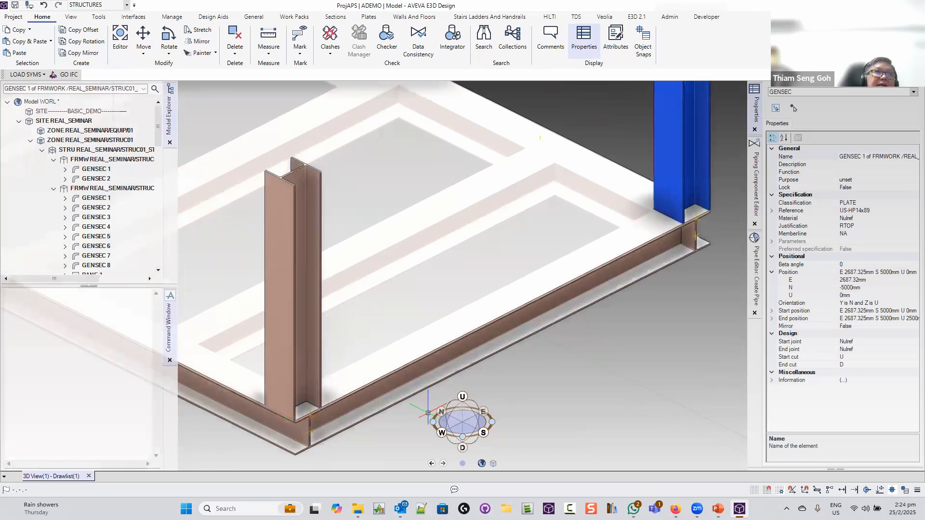
# Select the framework's columns in the explorer, ending with the original column GENSEC 1
pyautogui.scroll(-4, 445, 400)
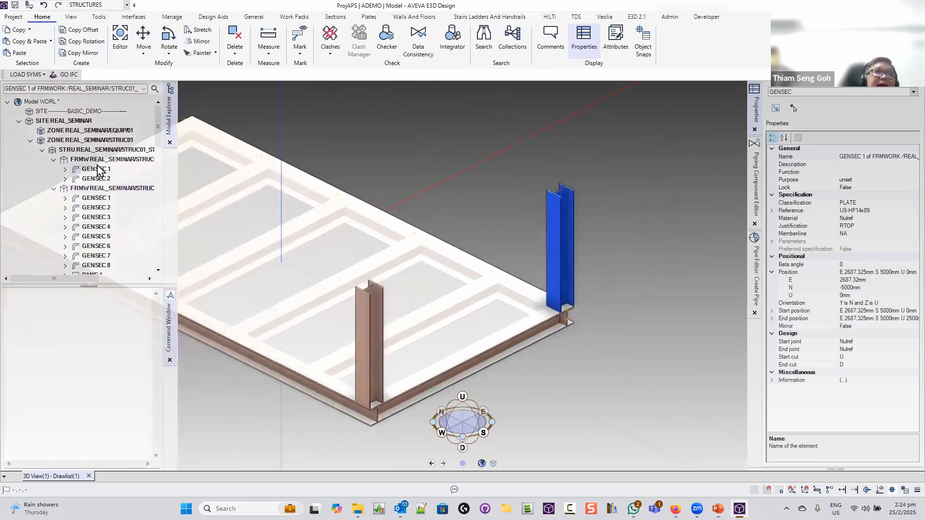
pyautogui.click(96, 159)
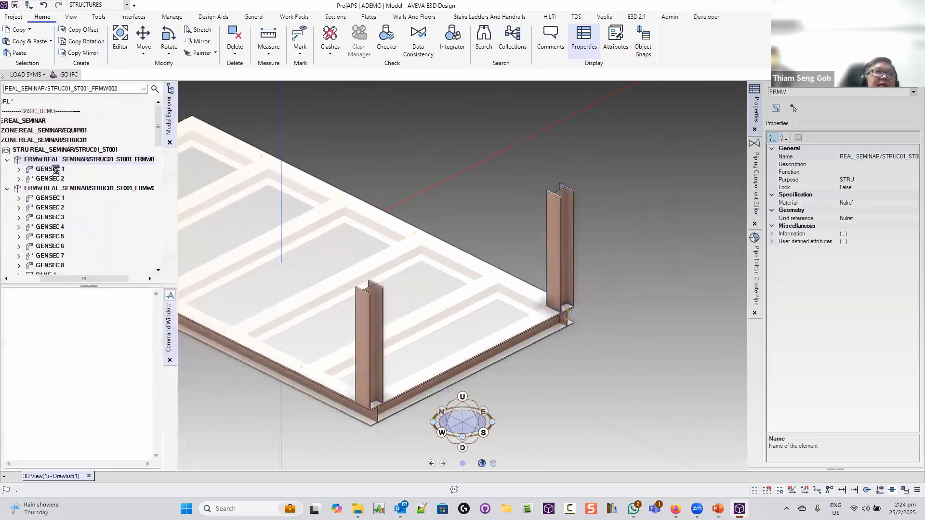
pyautogui.click(56, 170)
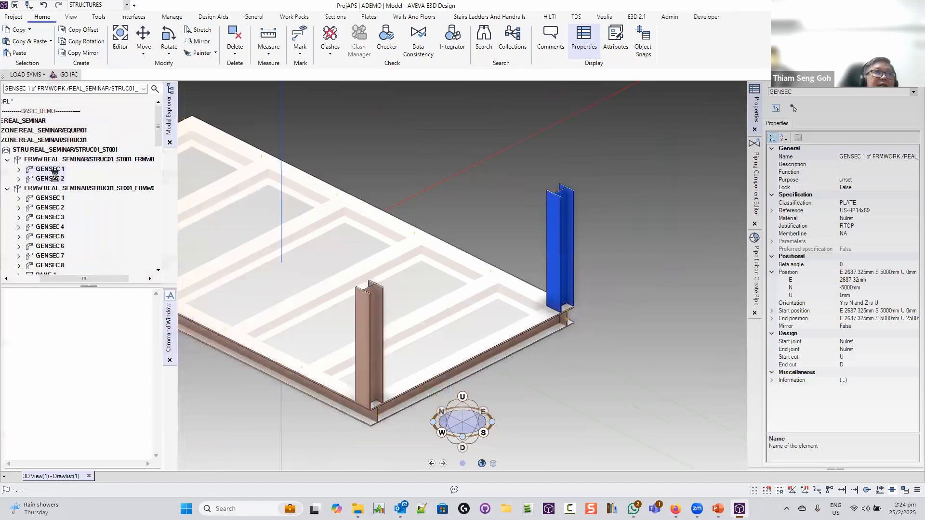
pyautogui.click(55, 178)
pyautogui.click(56, 170)
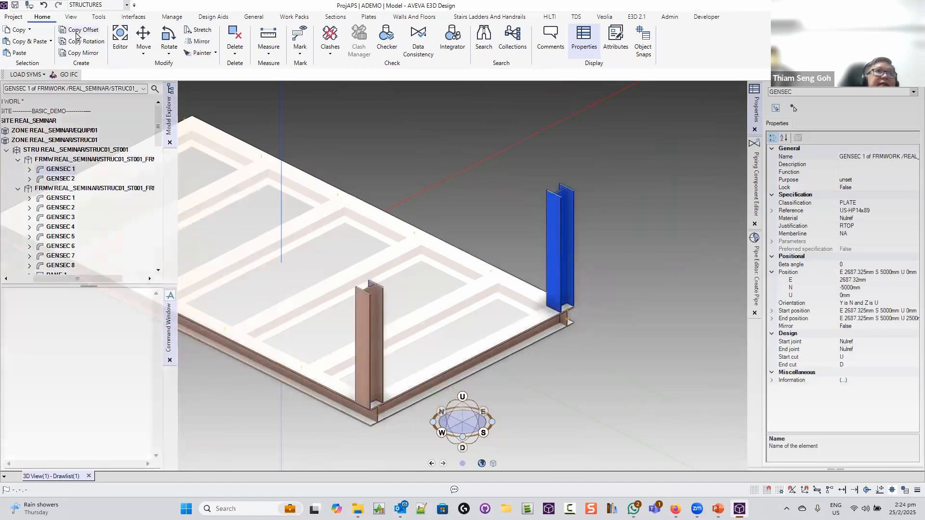
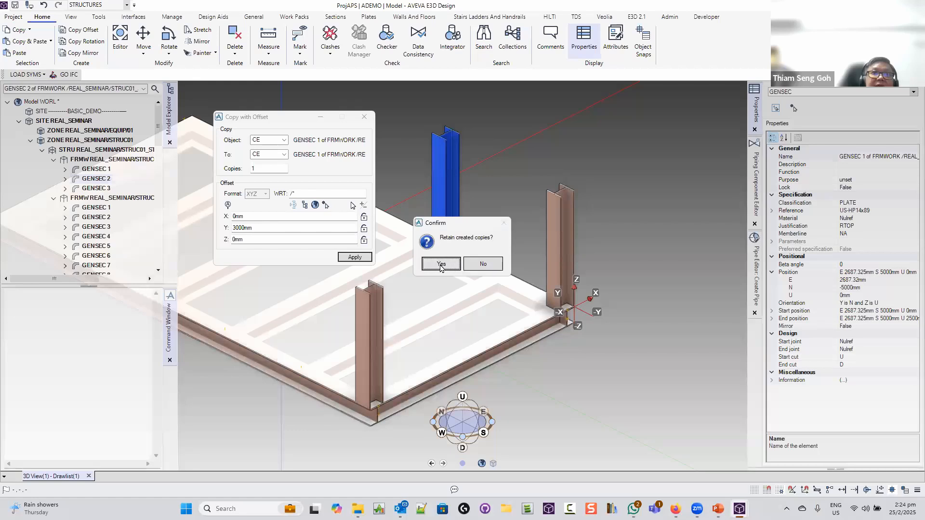
# Keep the copied column, then copy GENSEC 3 3000mm along Y and keep that copy too
pyautogui.click(441, 264)
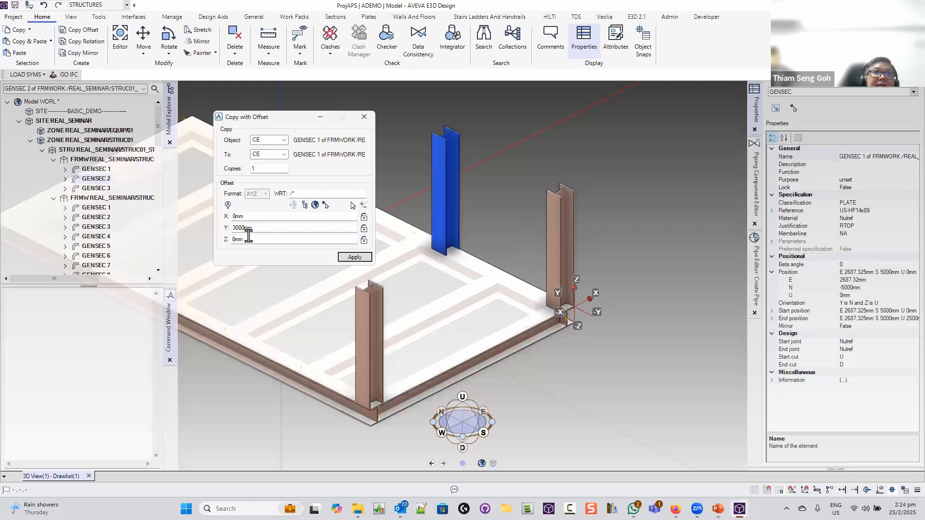
pyautogui.click(363, 305)
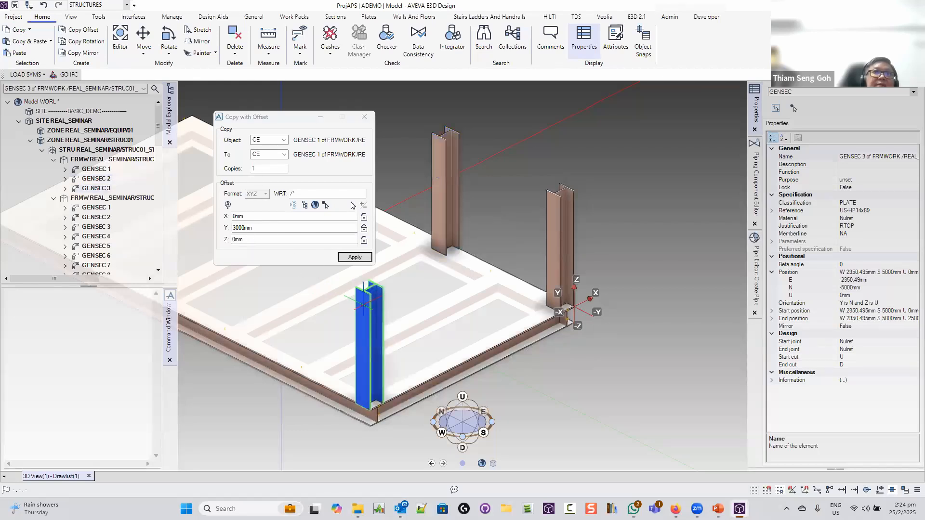
pyautogui.click(271, 155)
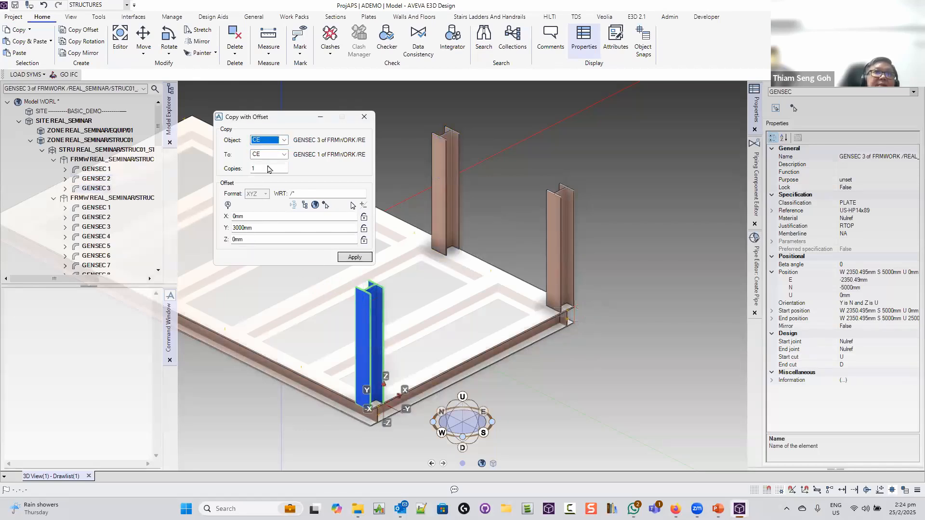
pyautogui.click(353, 258)
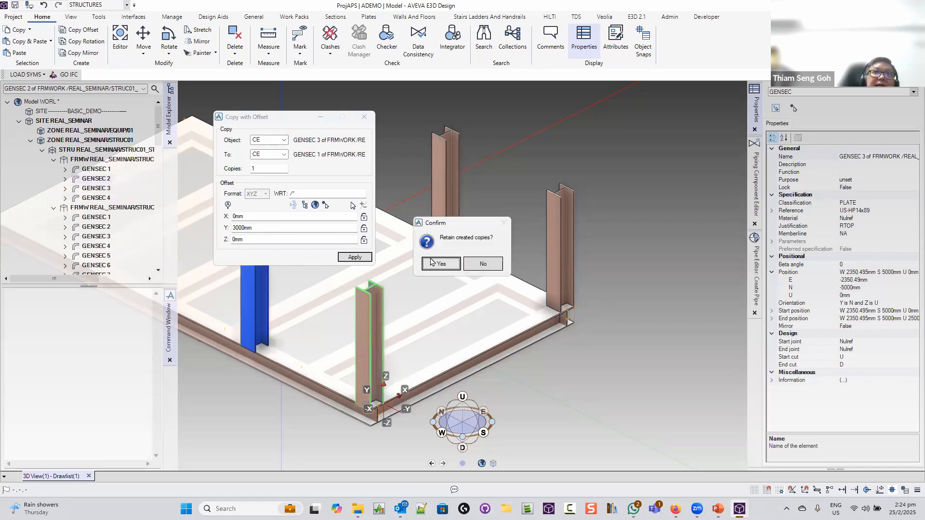
pyautogui.click(431, 263)
# Close the Copy with Offset window and orbit to view the four-column deck
pyautogui.click(364, 117)
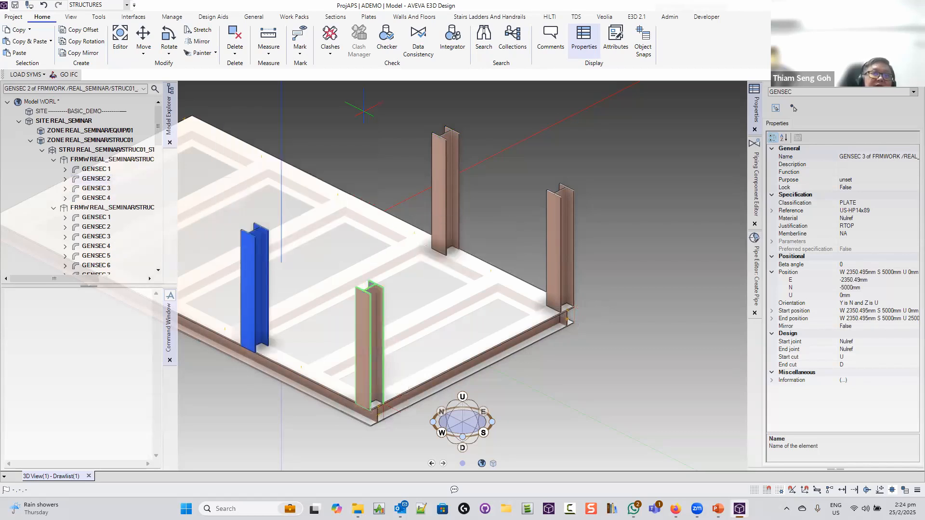
pyautogui.moveTo(366, 171)
pyautogui.mouseDown(button='middle')
pyautogui.moveTo(378, 229)
pyautogui.moveTo(367, 174)
pyautogui.mouseUp(button='middle')
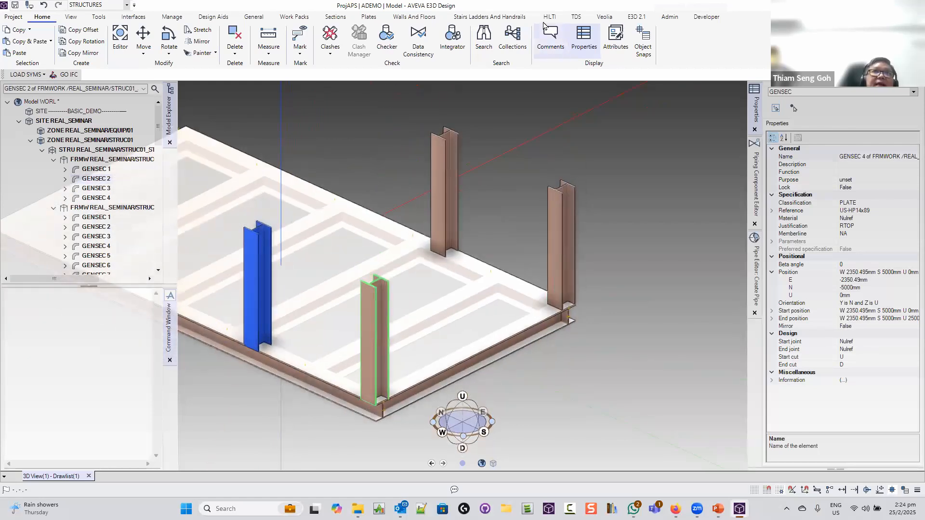
pyautogui.click(332, 17)
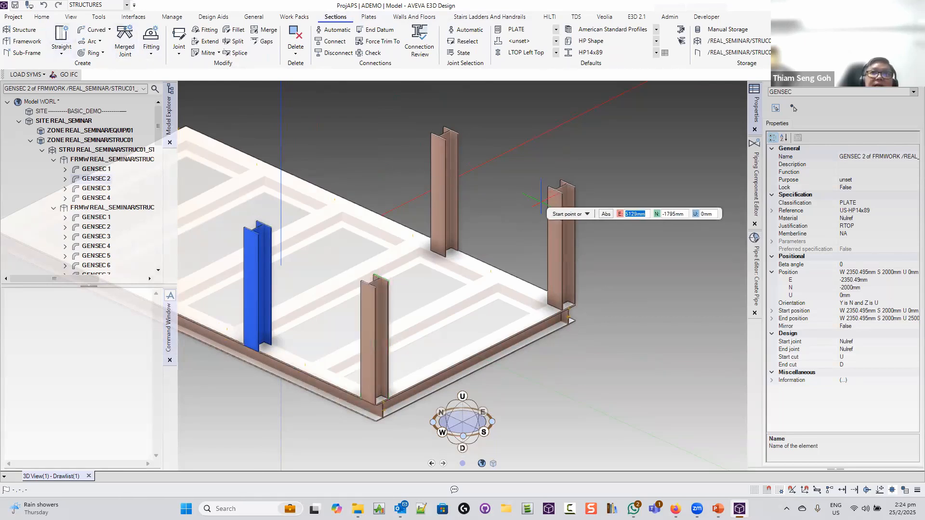
# Draw a trial straight beam from the right column top to the front-left column top, then undo it
pyautogui.click(555, 187)
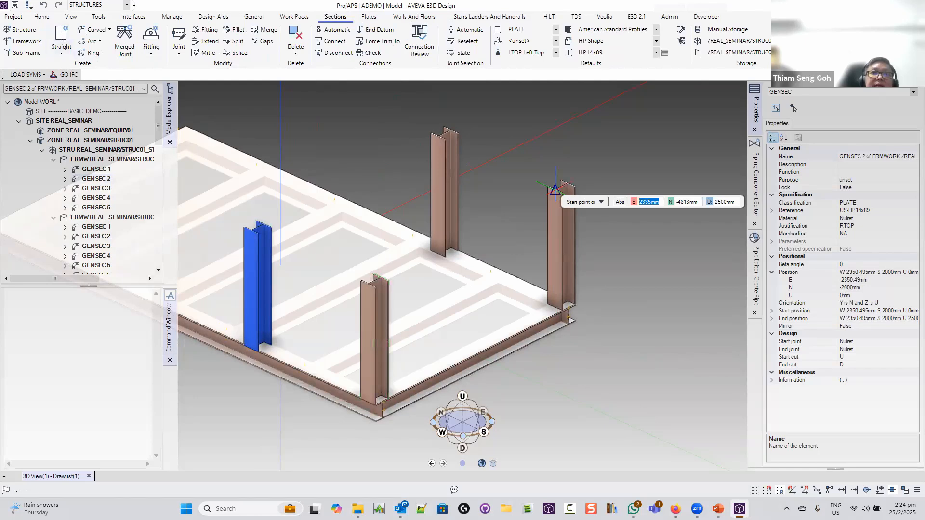
pyautogui.click(555, 189)
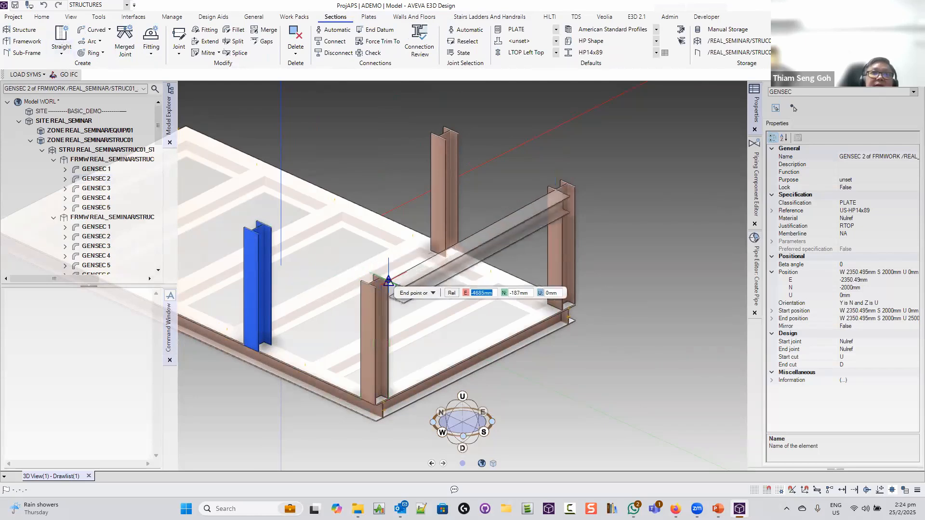
pyautogui.click(383, 275)
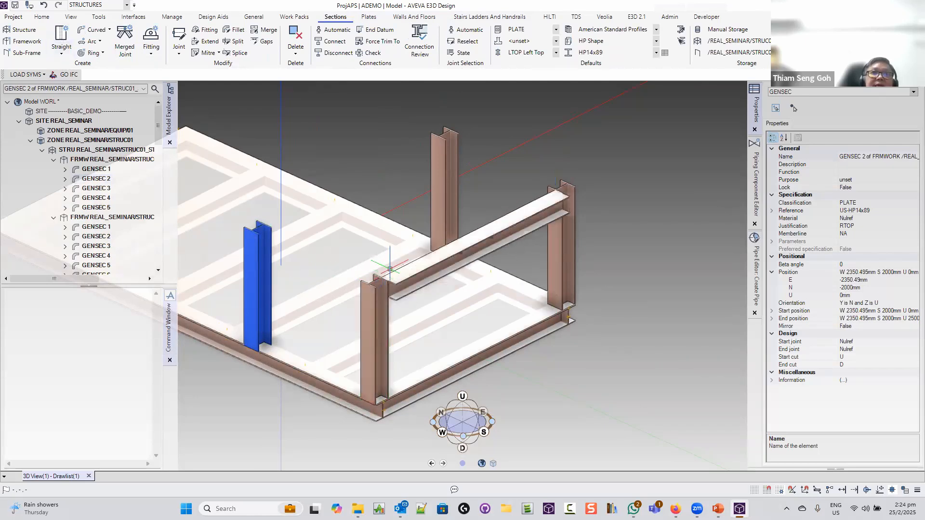
pyautogui.hotkey('ctrl', 'z')
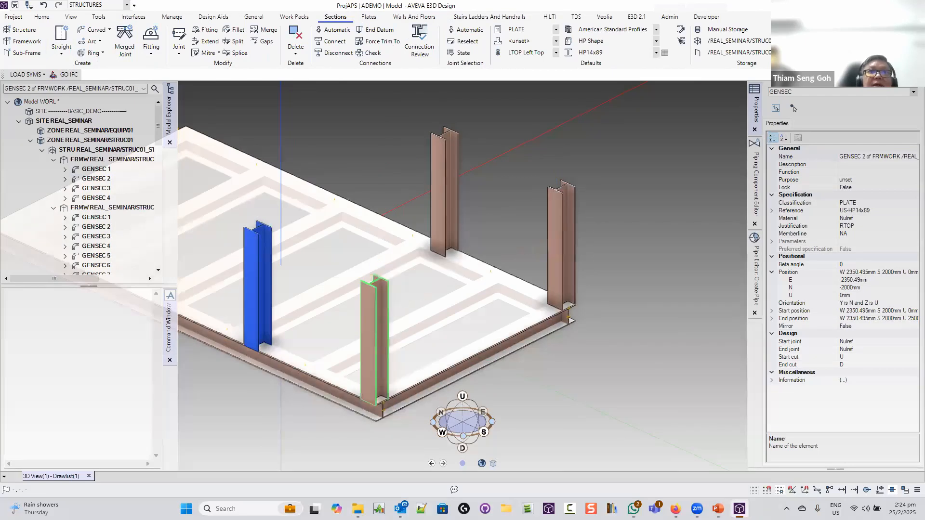
# Set the default beam justification to CTOP Centre Top
pyautogui.click(555, 53)
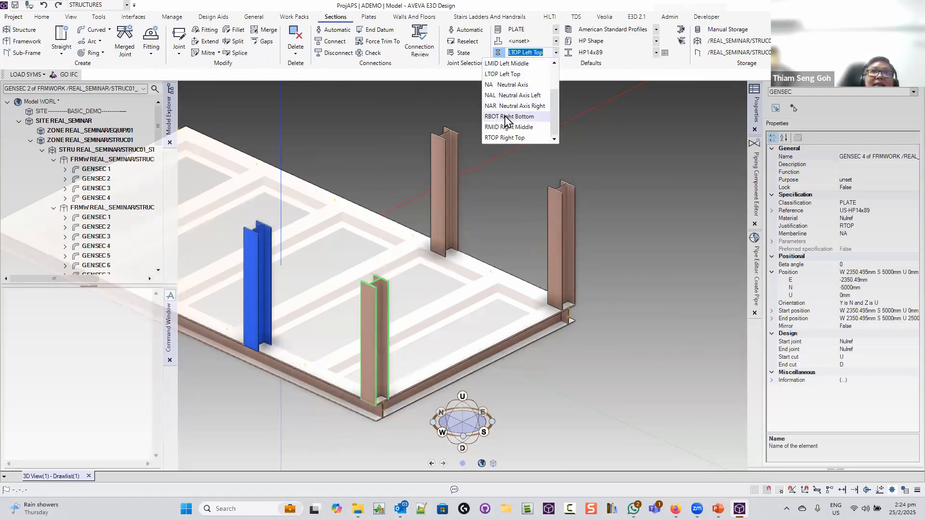
pyautogui.scroll(2, 504, 101)
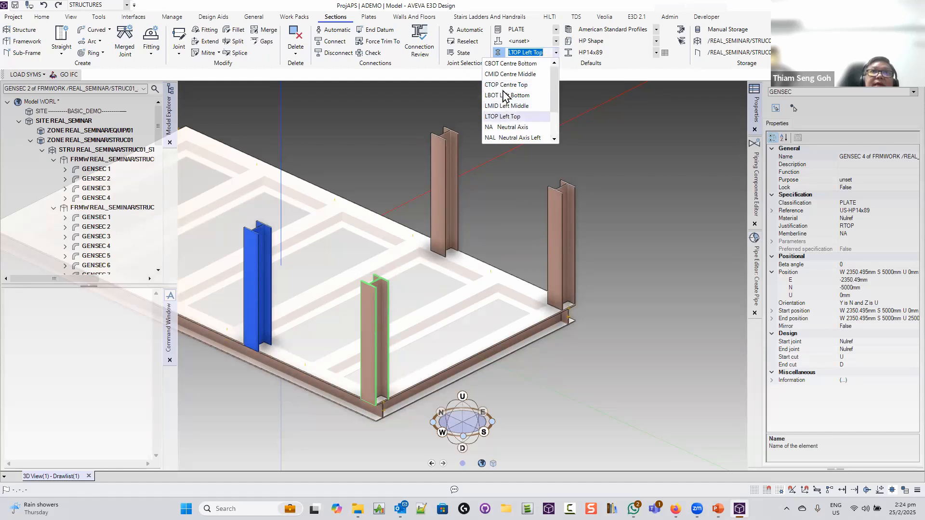
pyautogui.click(504, 85)
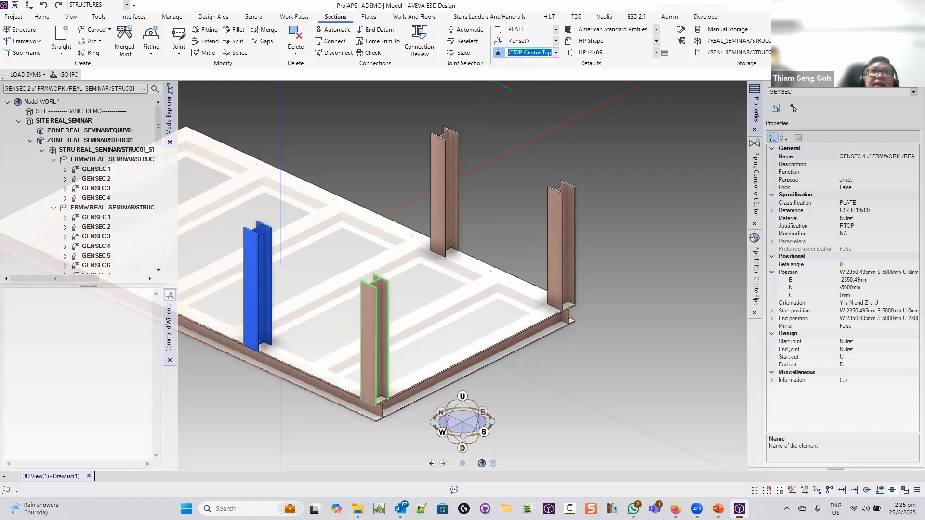
pyautogui.click(62, 44)
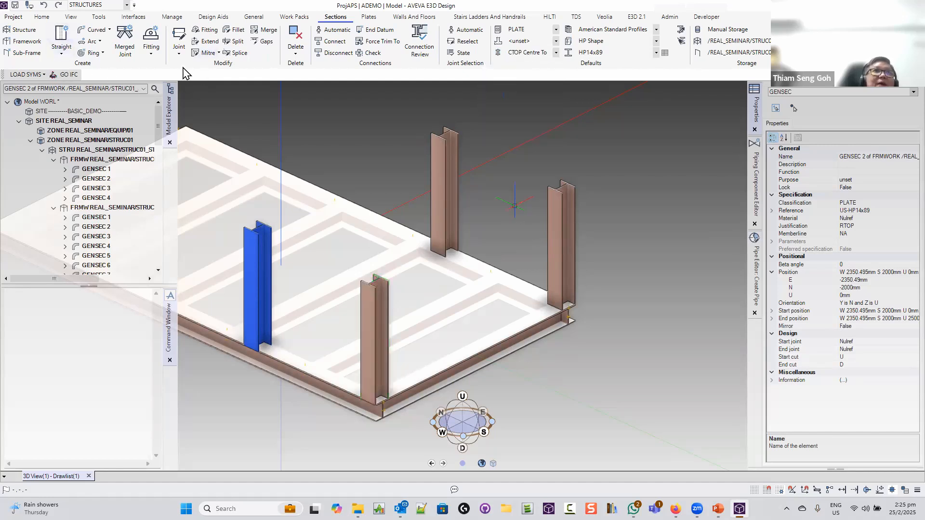
# Switch Straight beams to Repeat mode and place the first two beams between column tops
pyautogui.click(61, 54)
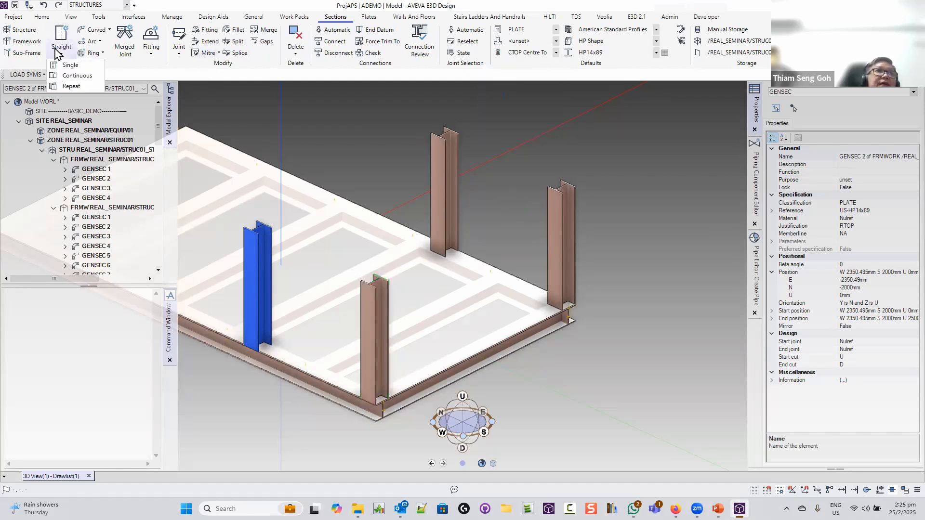
pyautogui.click(80, 87)
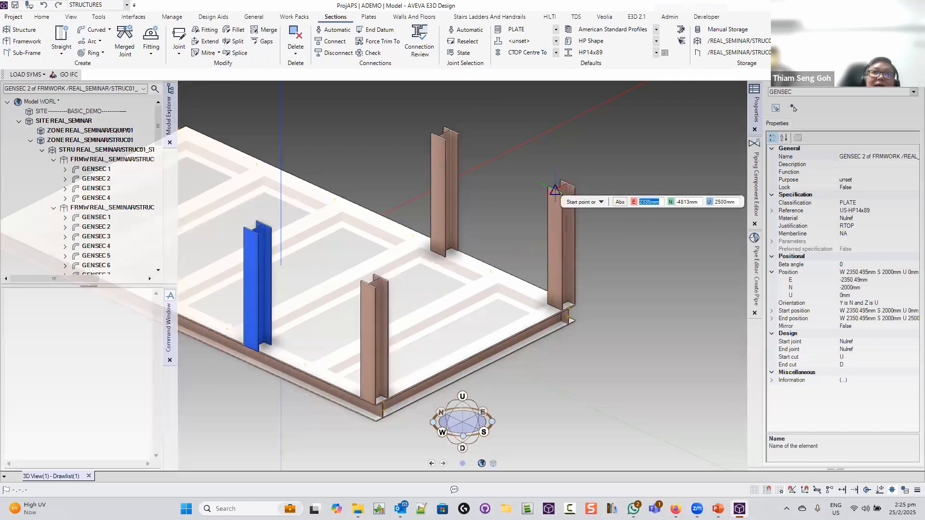
pyautogui.click(554, 190)
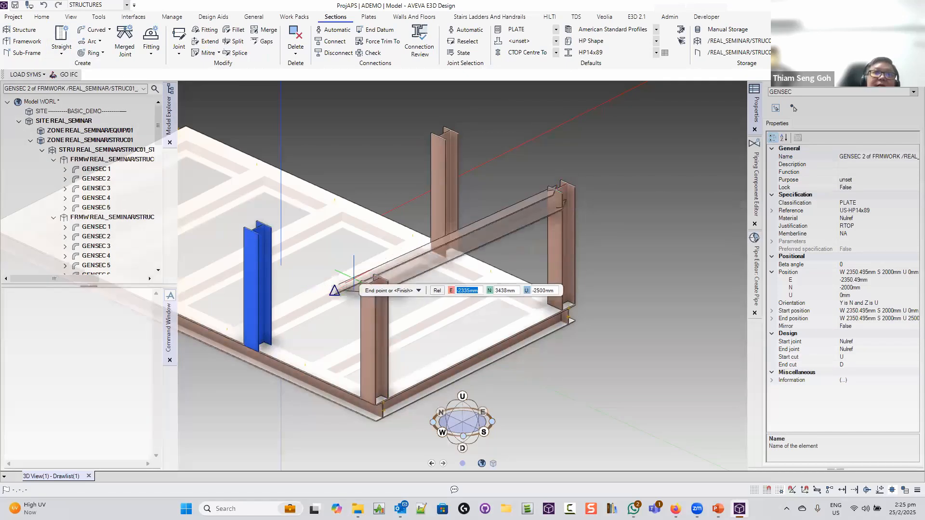
pyautogui.click(379, 278)
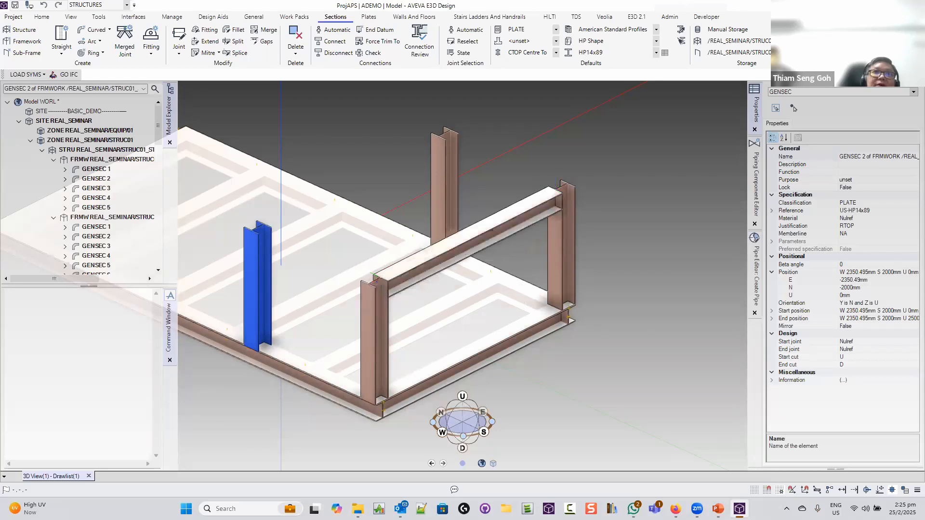
pyautogui.click(438, 136)
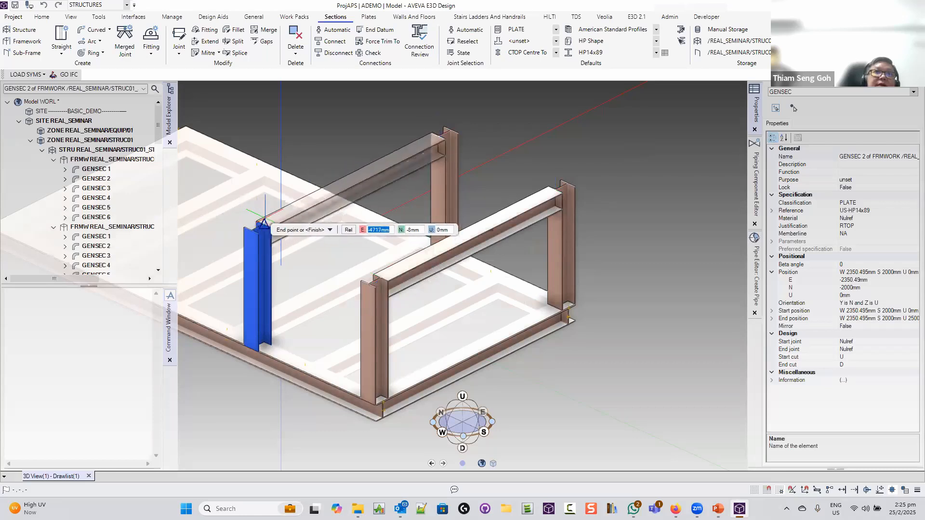
pyautogui.click(263, 223)
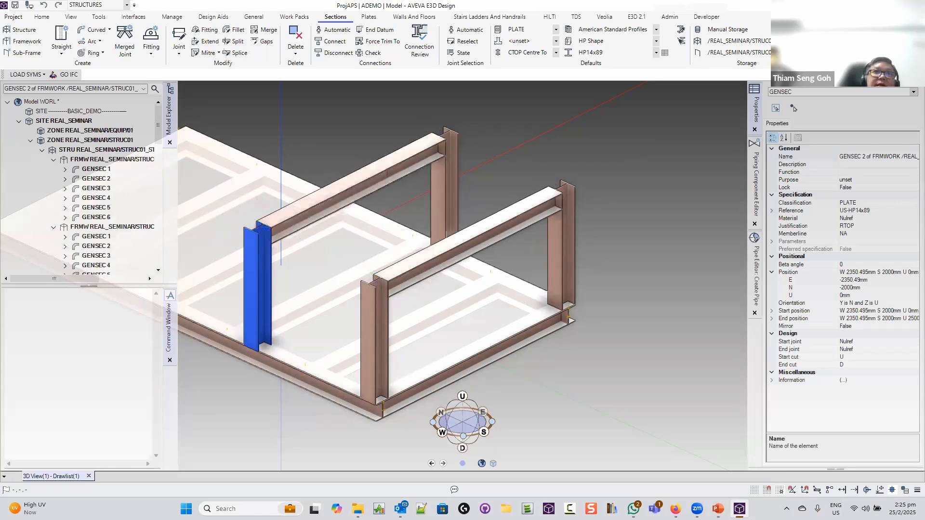
# Place the back-to-right and blue-to-front-left beams, closing the four-beam ring at the column tops
pyautogui.click(444, 133)
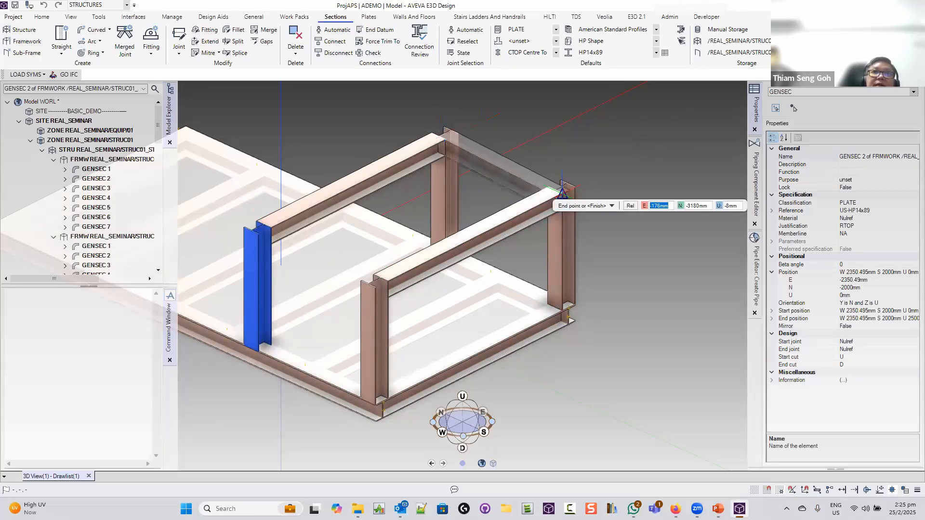
pyautogui.scroll(8, 560, 180)
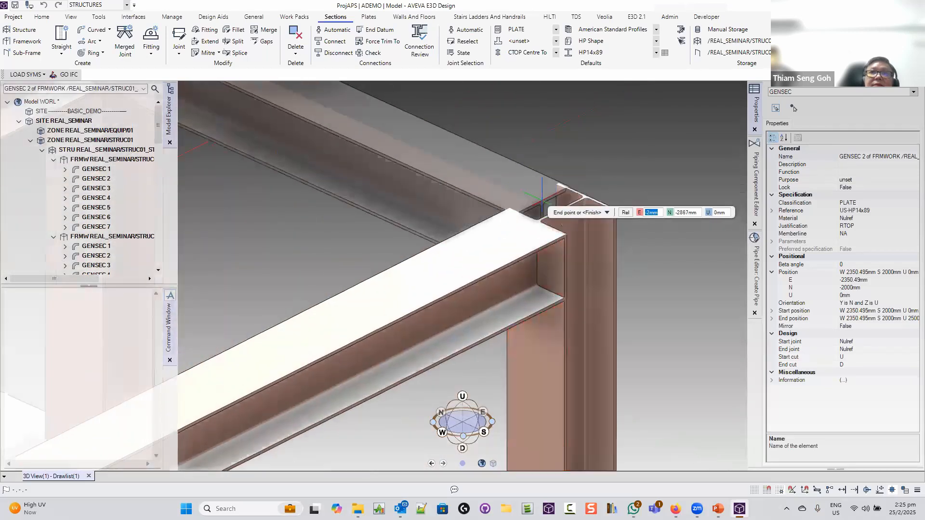
pyautogui.click(560, 208)
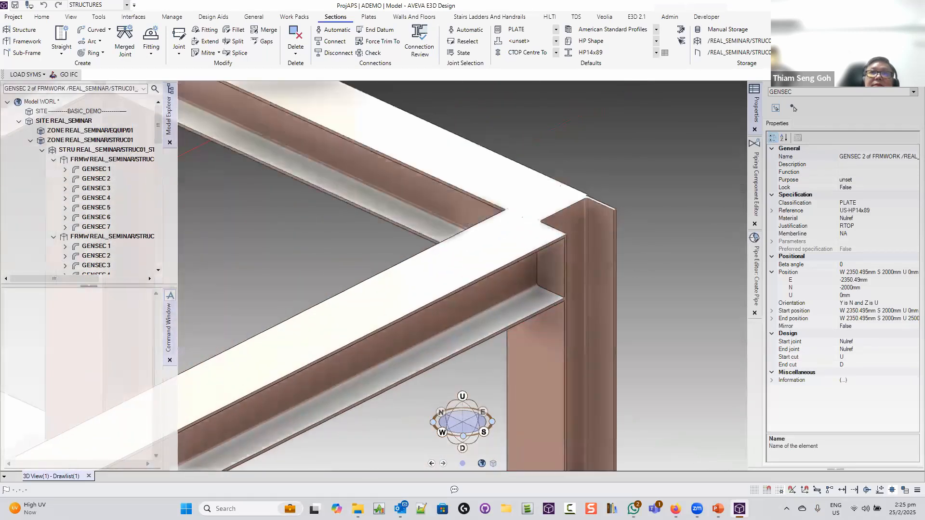
pyautogui.scroll(-6, 558, 207)
pyautogui.scroll(-3, 559, 208)
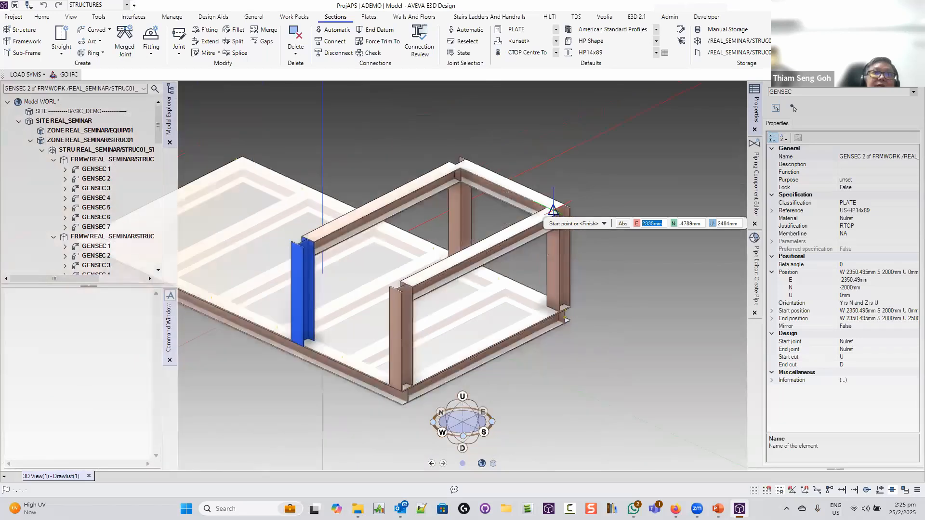
pyautogui.scroll(5, 305, 241)
pyautogui.scroll(2, 304, 238)
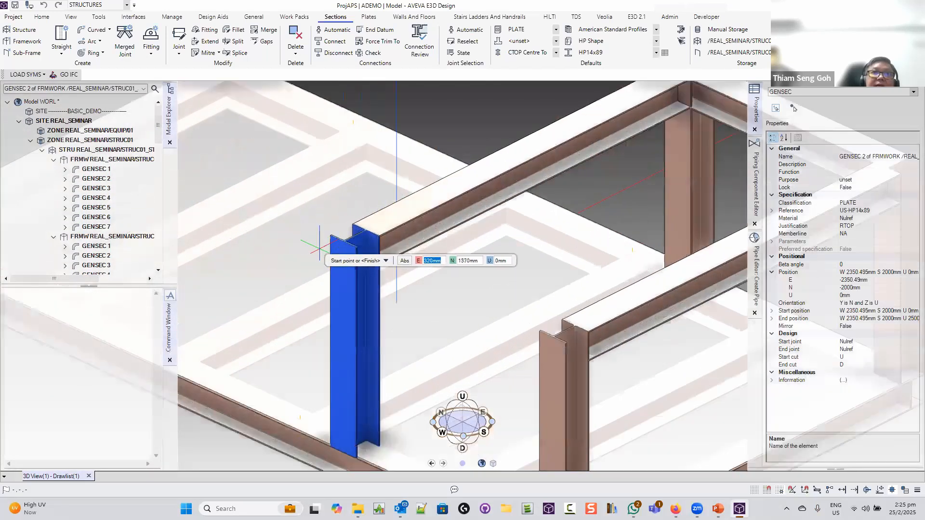
pyautogui.click(374, 233)
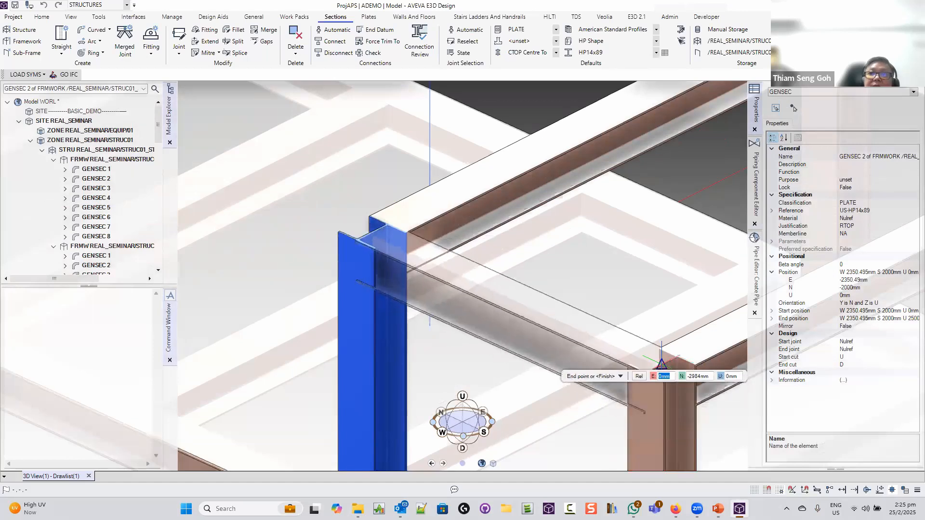
pyautogui.click(661, 362)
pyautogui.scroll(-5, 661, 362)
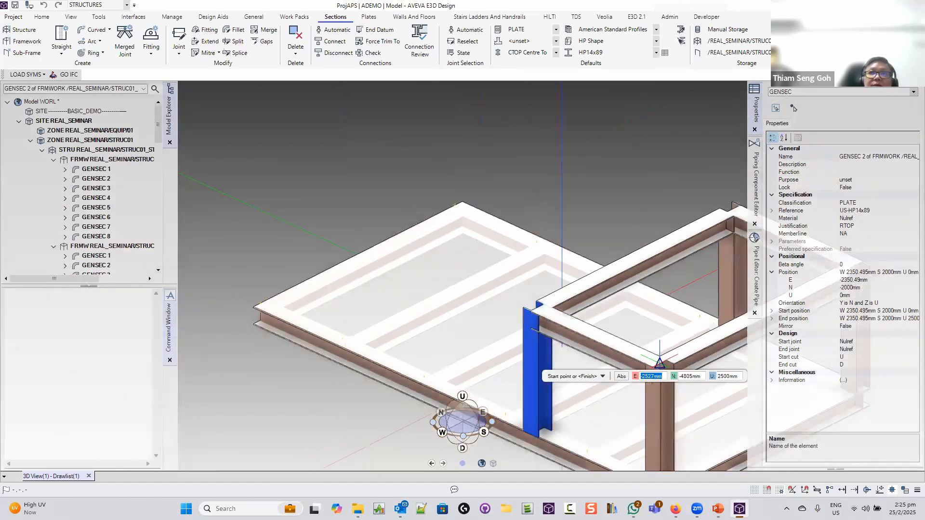
pyautogui.moveTo(670, 339)
pyautogui.mouseDown(button='middle')
pyautogui.moveTo(444, 316)
pyautogui.moveTo(508, 331)
pyautogui.moveTo(608, 301)
pyautogui.moveTo(648, 325)
pyautogui.moveTo(614, 315)
pyautogui.moveTo(289, 313)
pyautogui.moveTo(226, 337)
pyautogui.moveTo(144, 120)
pyautogui.moveTo(34, 8)
pyautogui.moveTo(295, 33)
pyautogui.mouseUp(button='middle')
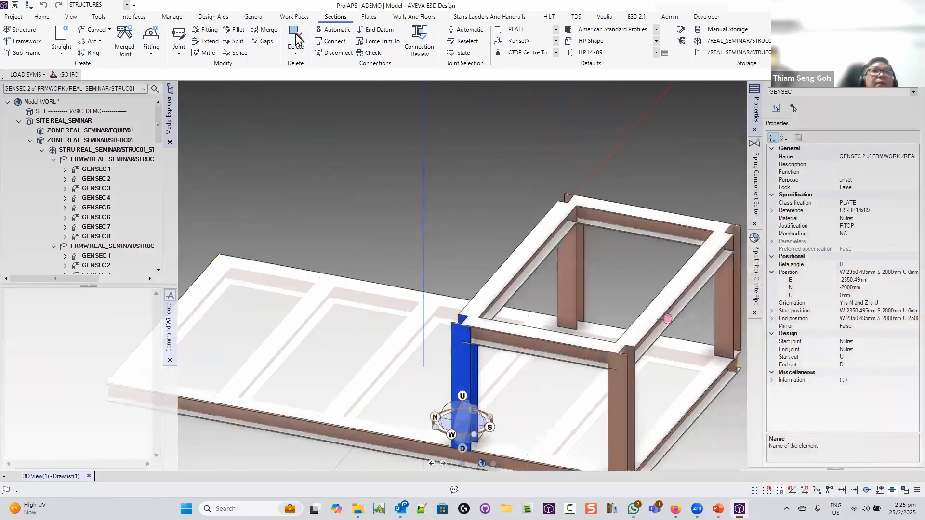
# Start a rectangular plate panel and pick a first corner at a column top
pyautogui.click(366, 18)
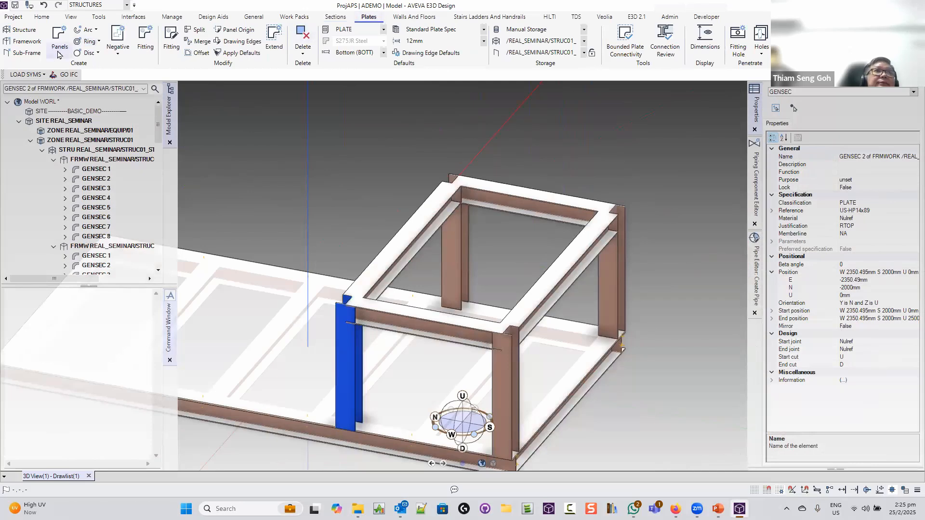
pyautogui.click(59, 52)
pyautogui.click(66, 65)
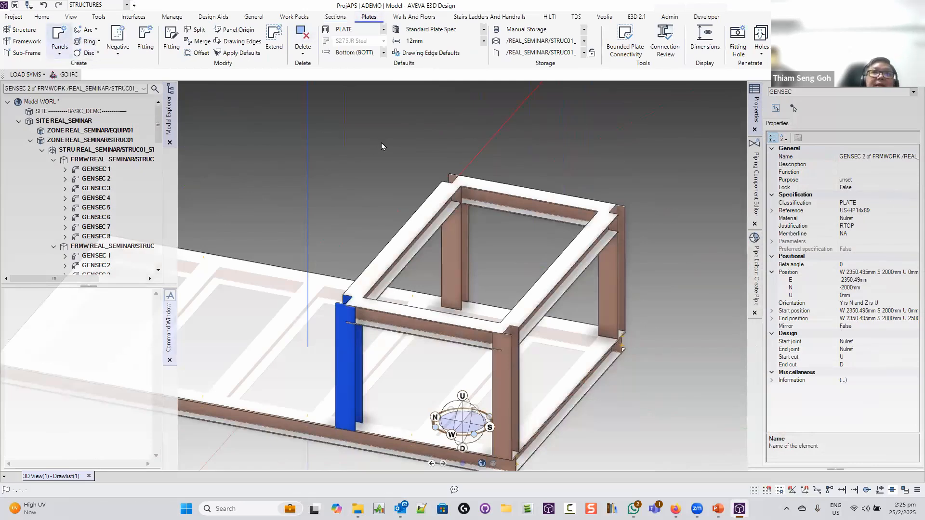
pyautogui.click(449, 176)
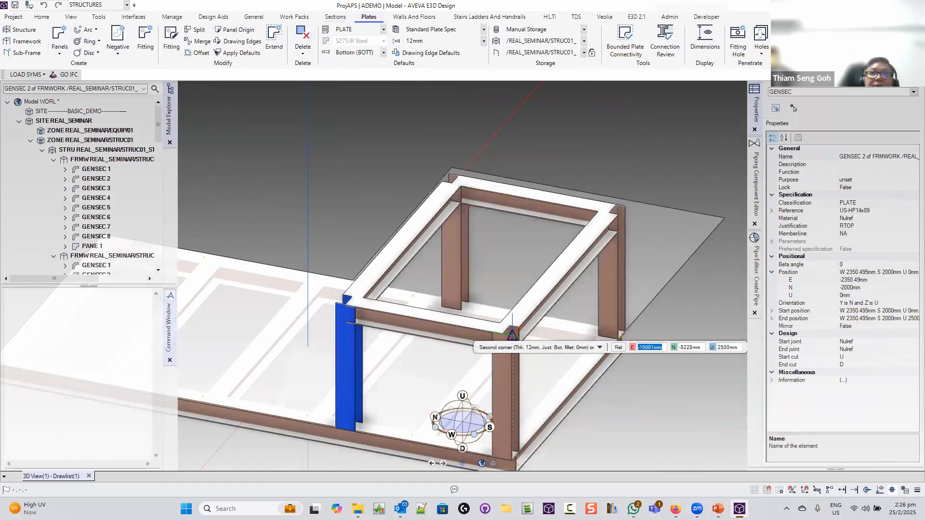
pyautogui.moveTo(470, 320); pyautogui.dragTo(407, 336, button='middle')
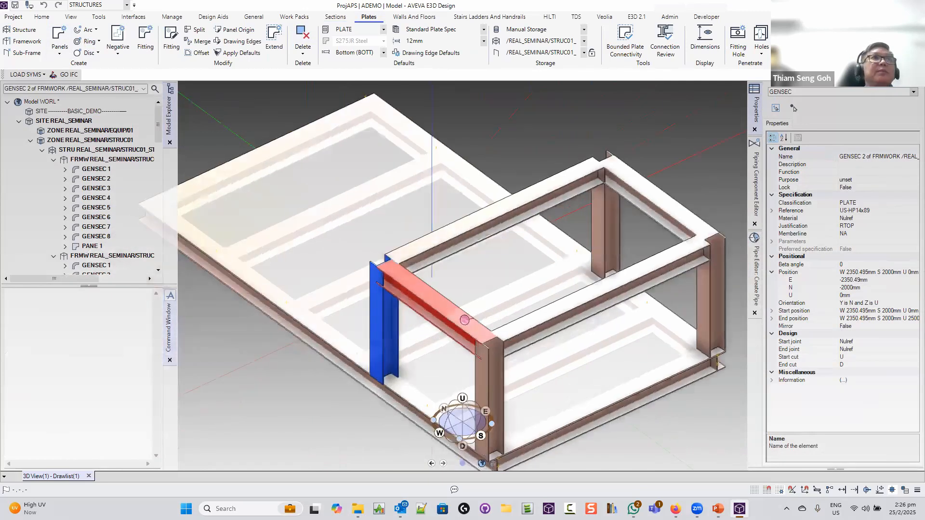
# Draw the 12mm deck plate from one top frame corner to the opposite corner
pyautogui.click(63, 52)
pyautogui.click(71, 65)
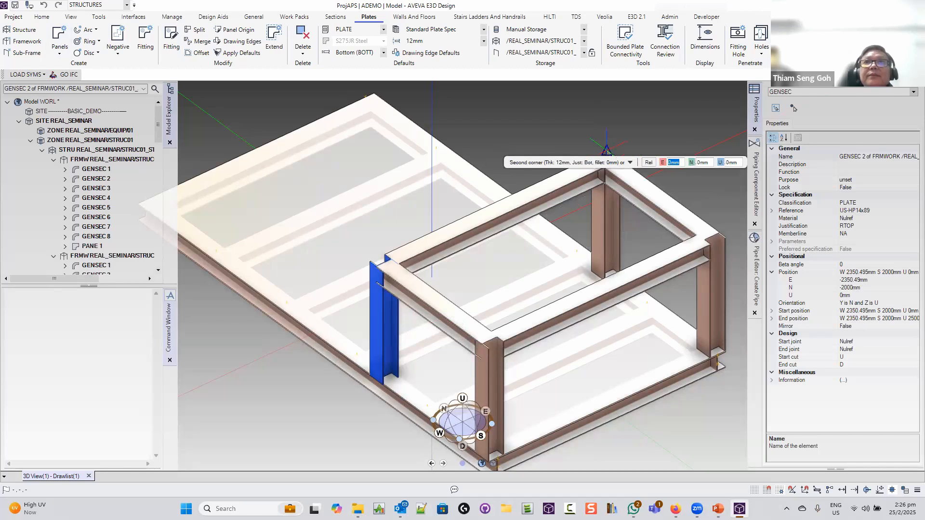
pyautogui.click(606, 152)
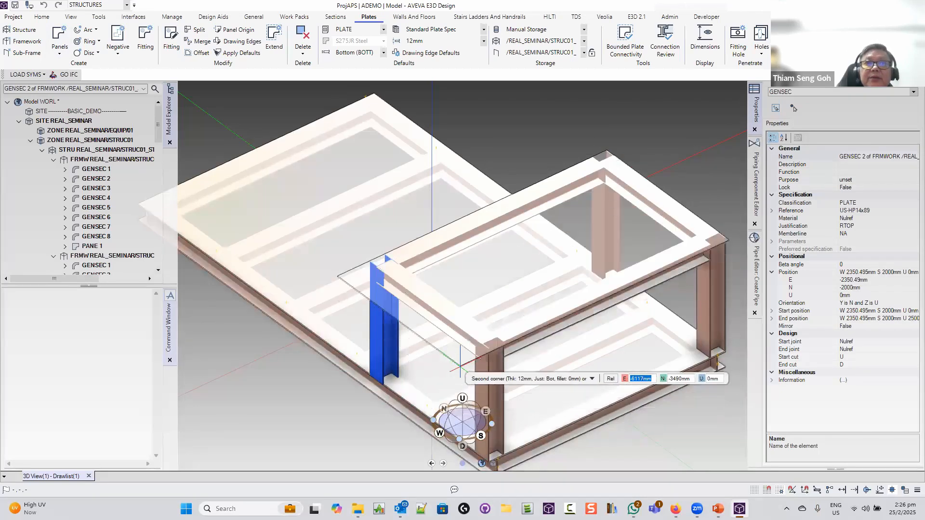
pyautogui.click(488, 348)
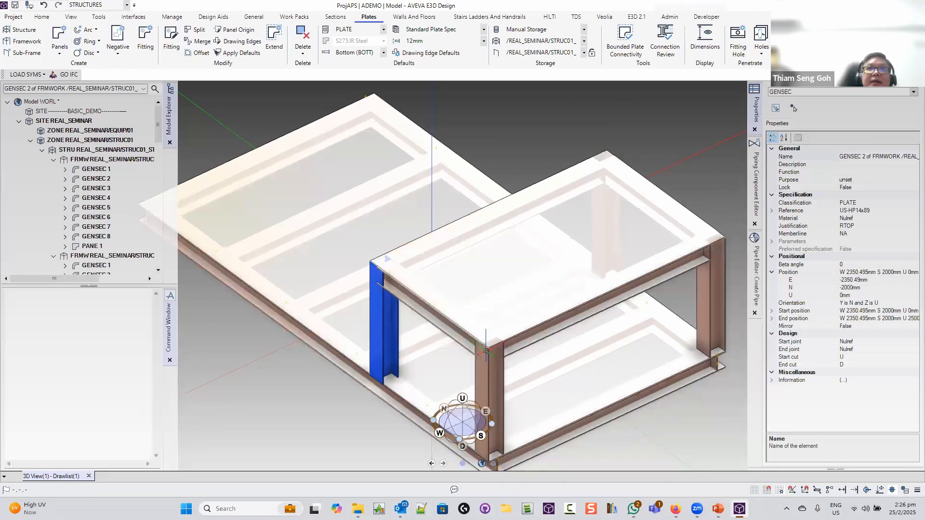
pyautogui.scroll(-6, 485, 352)
pyautogui.moveTo(464, 357); pyautogui.dragTo(475, 306, button='middle')
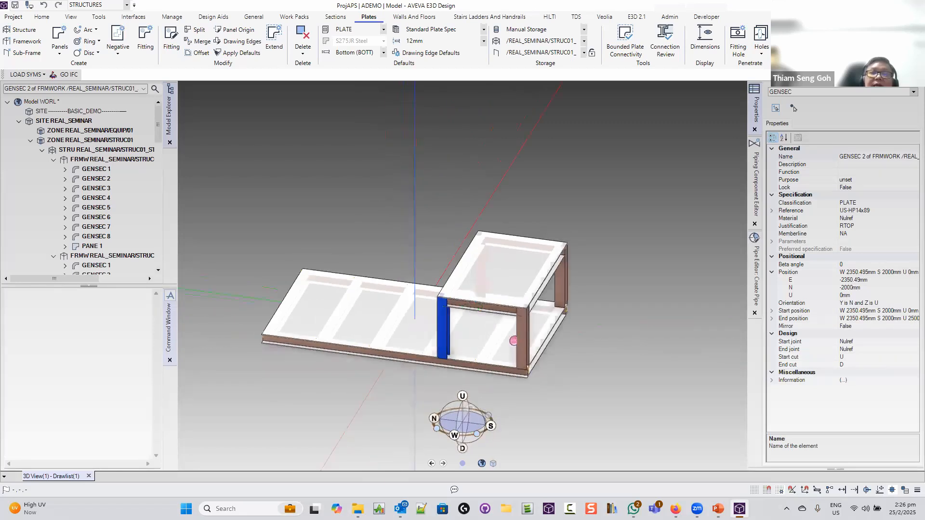
# Start a rung ladder using ISO 14122 Default standards with an auto-generated name
pyautogui.scroll(3, 519, 277)
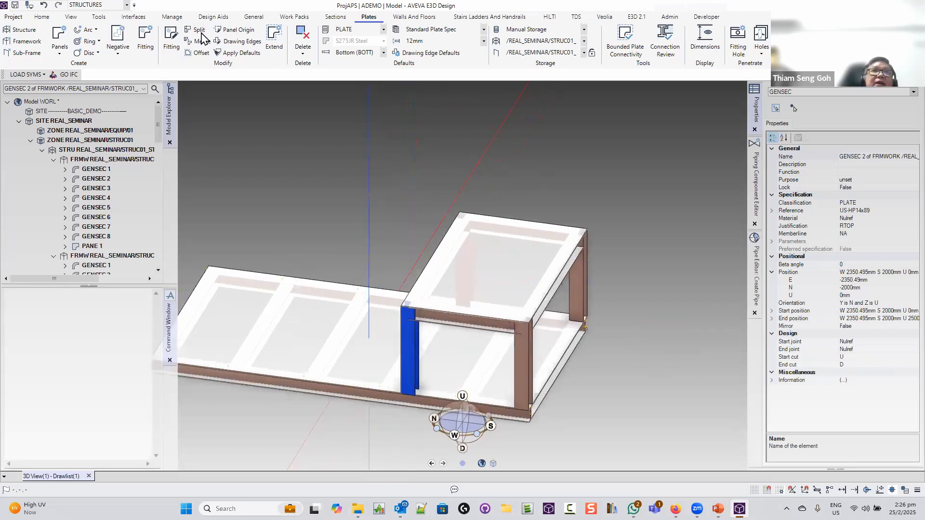
pyautogui.click(489, 17)
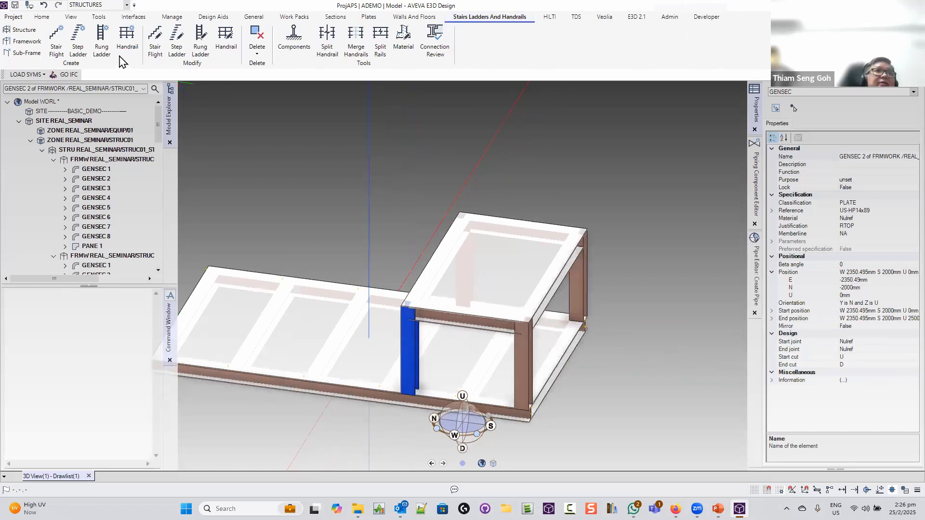
pyautogui.click(99, 36)
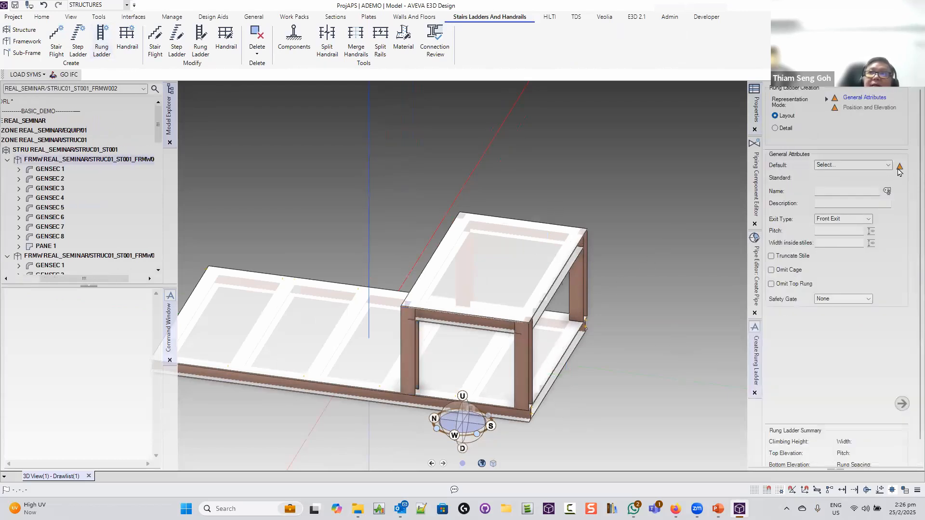
pyautogui.click(890, 166)
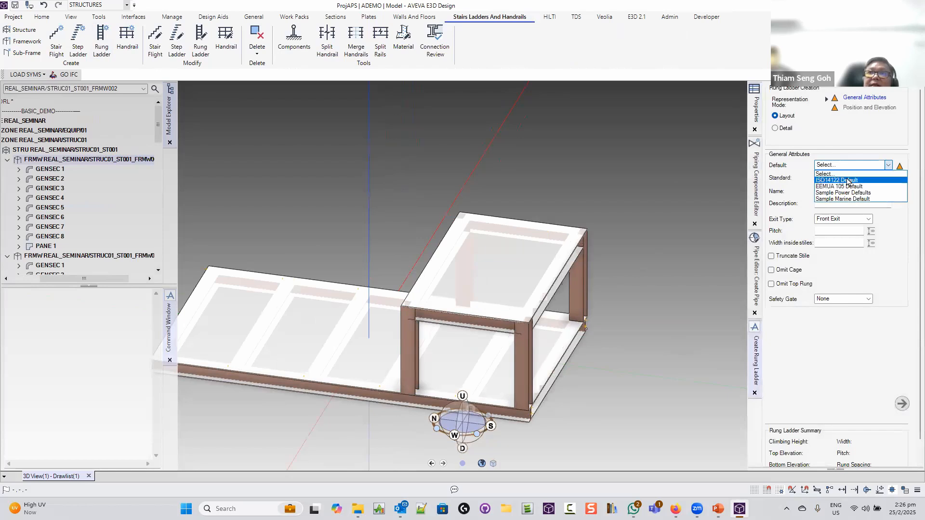
pyautogui.click(846, 177)
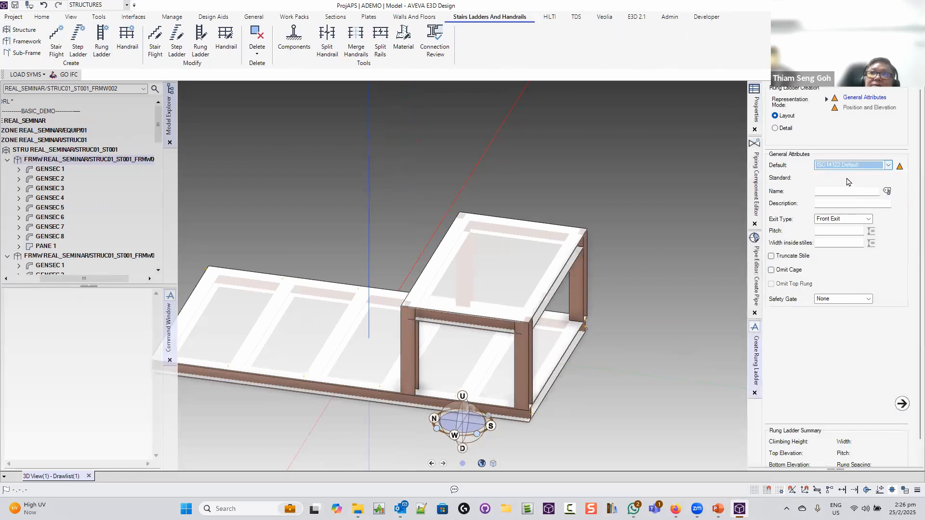
pyautogui.click(887, 192)
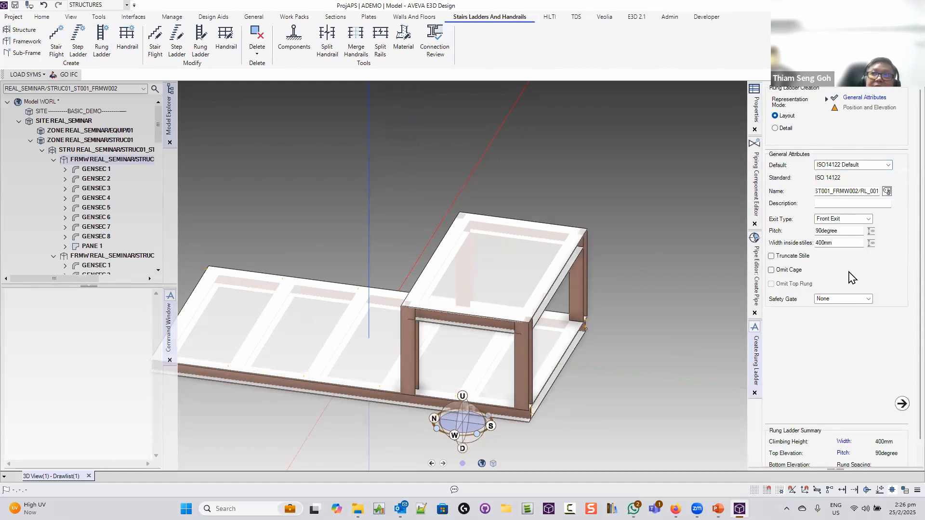
pyautogui.click(902, 406)
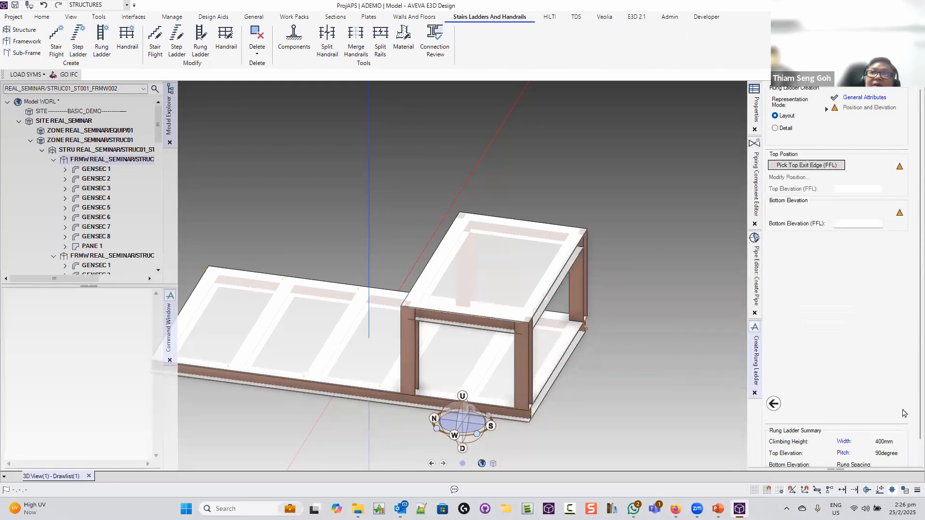
# Pick the upper deck edge as the ladder's top exit and the base slab as its bottom
pyautogui.click(796, 165)
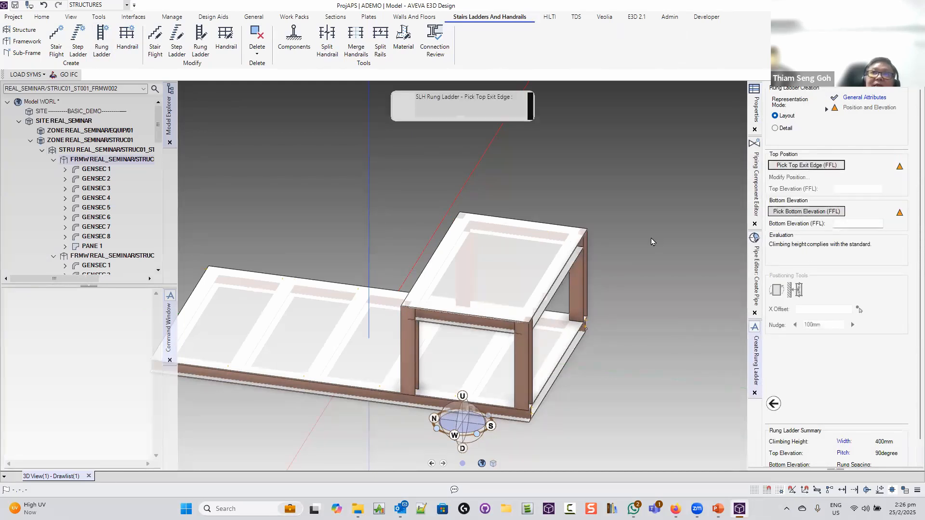
pyautogui.click(553, 282)
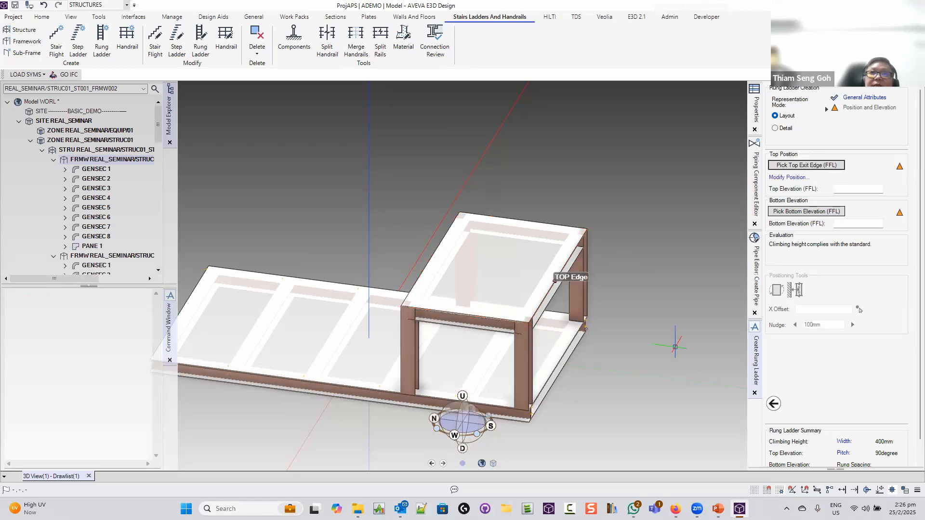
pyautogui.click(817, 214)
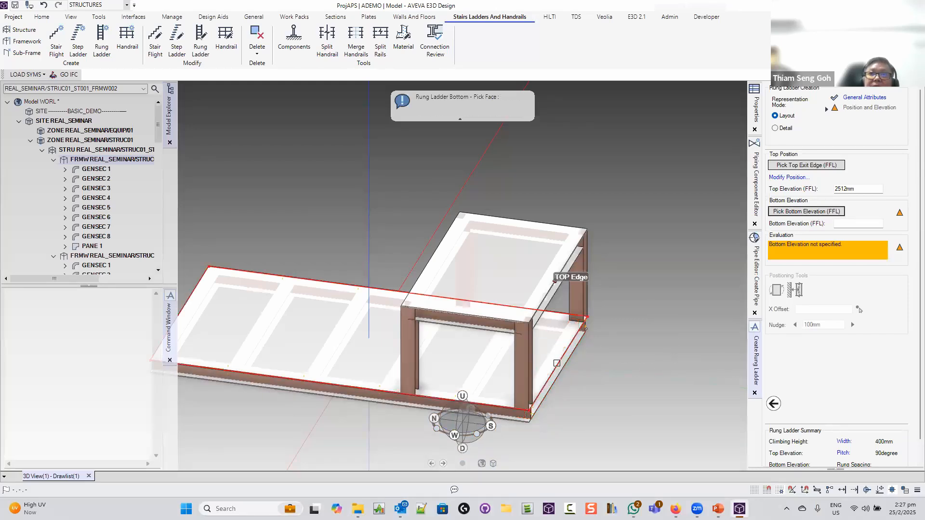
pyautogui.click(575, 349)
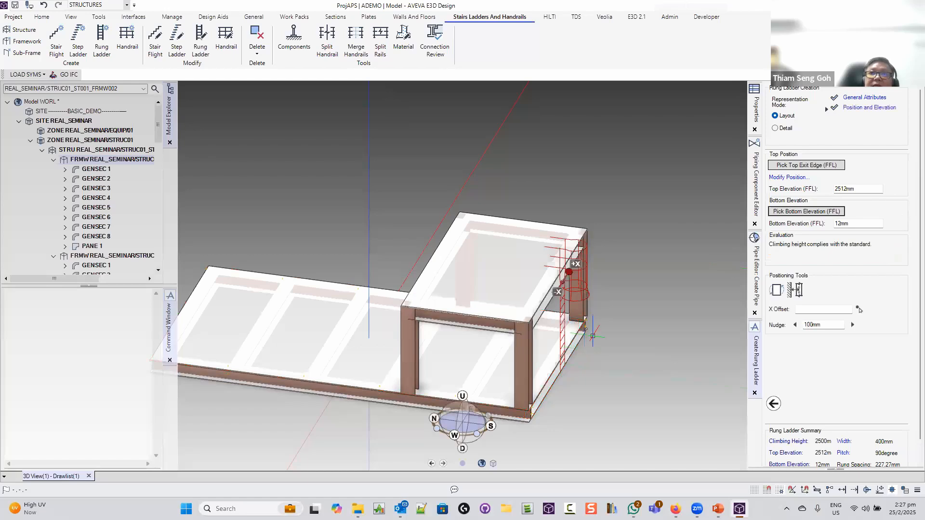
pyautogui.moveTo(642, 295); pyautogui.dragTo(621, 289, button='middle')
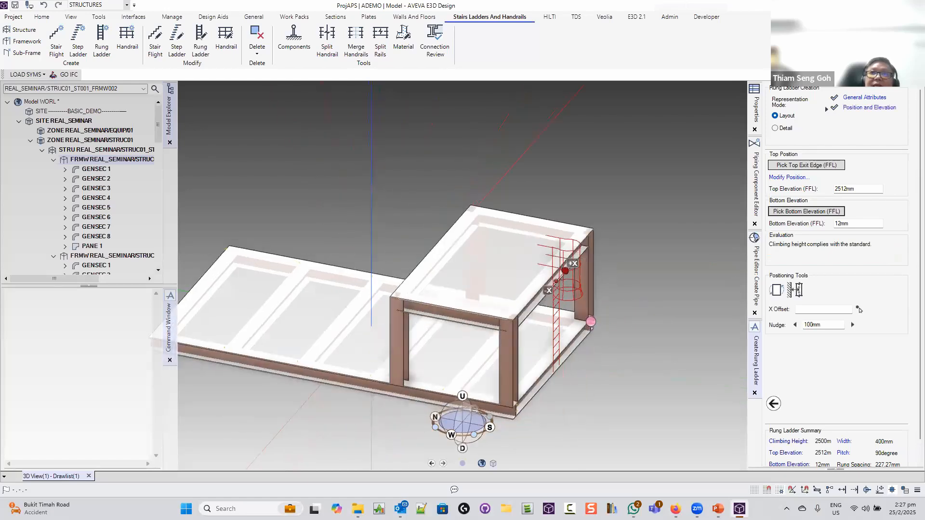
pyautogui.scroll(5, 576, 306)
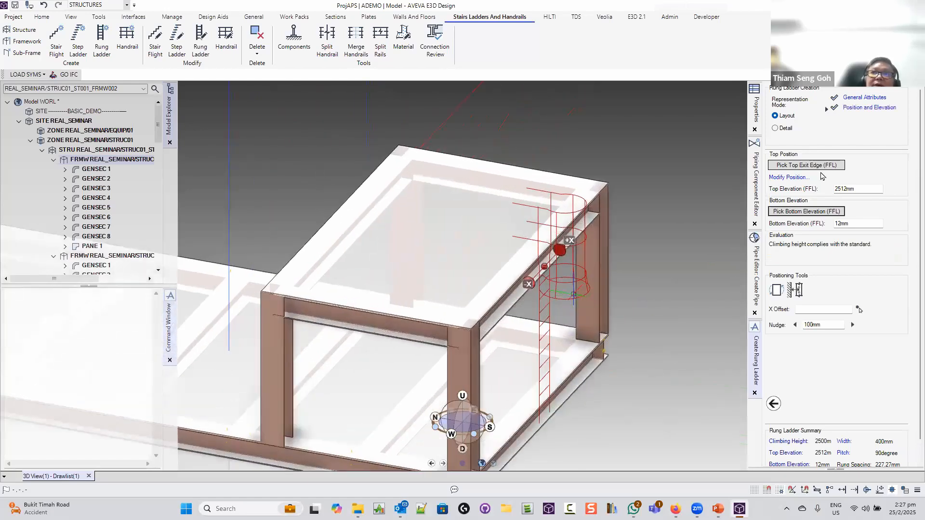
# Offset the ladder 250mm South from its current position
pyautogui.click(788, 177)
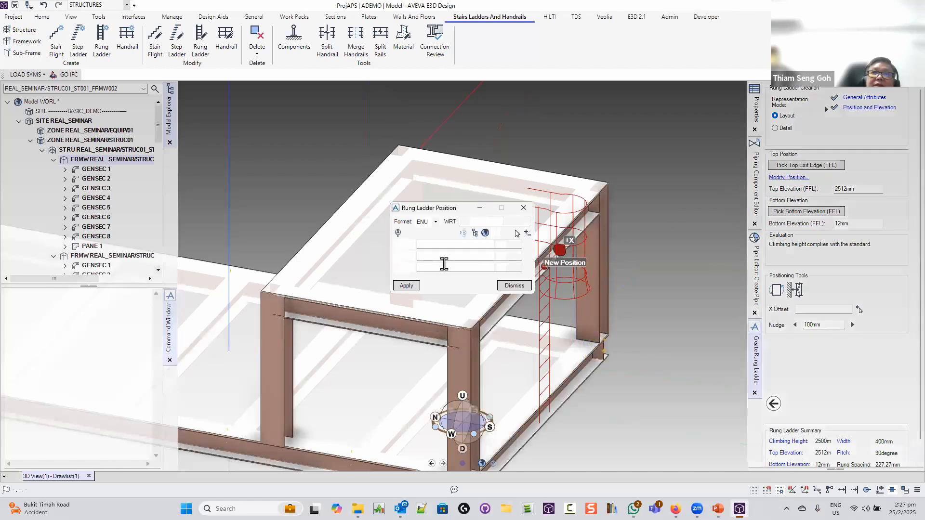
pyautogui.moveTo(447, 208); pyautogui.dragTo(607, 82)
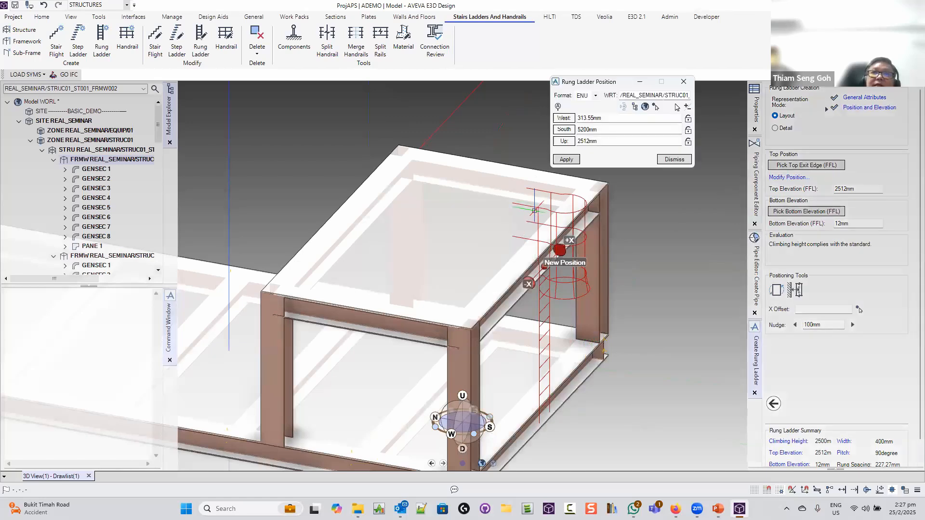
pyautogui.click(687, 107)
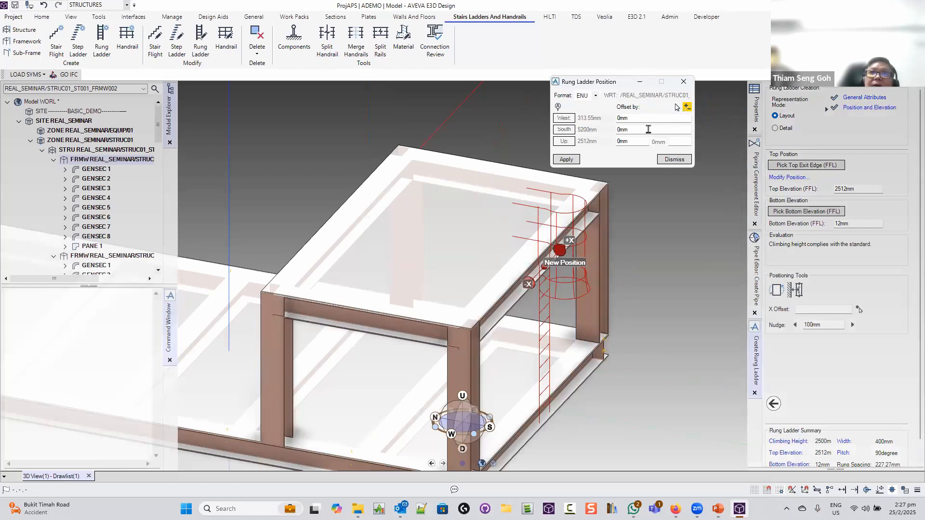
pyautogui.click(648, 129)
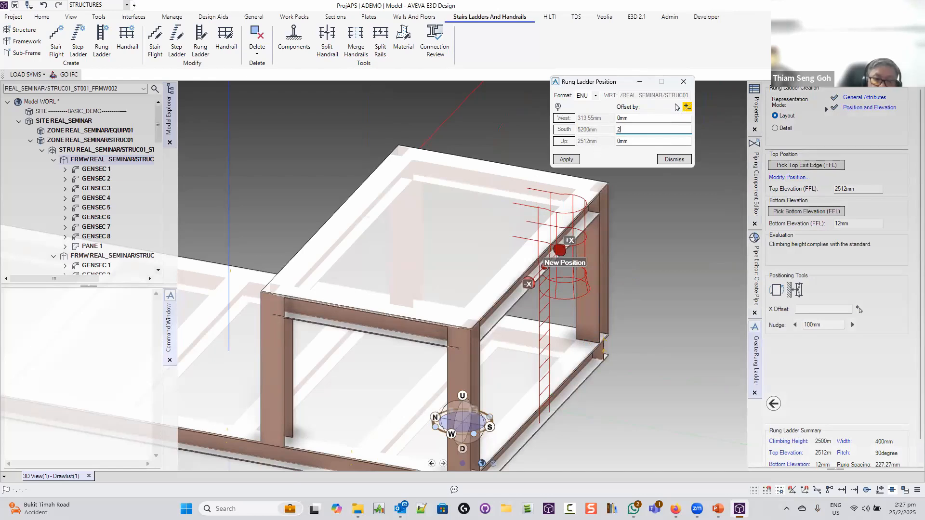
pyautogui.click(566, 159)
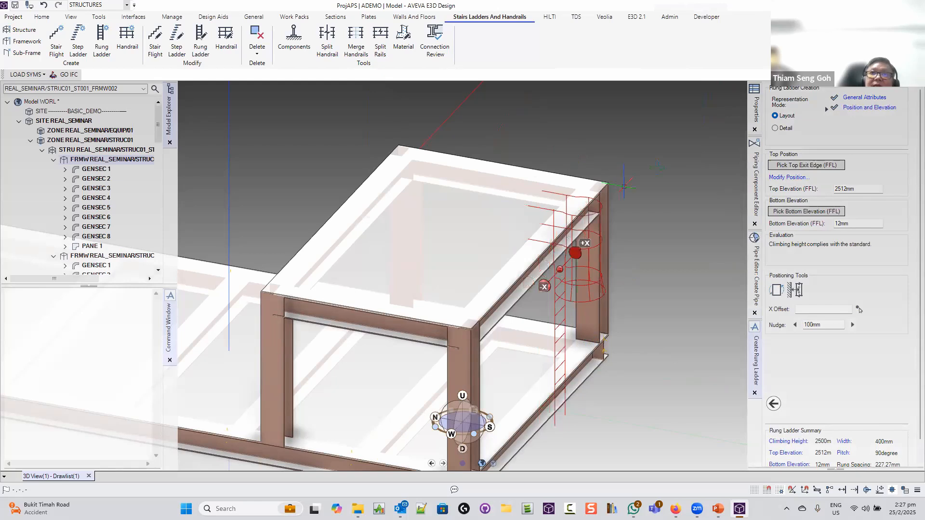
pyautogui.moveTo(624, 187)
pyautogui.mouseDown(button='middle')
pyautogui.moveTo(652, 169)
pyautogui.moveTo(646, 174)
pyautogui.mouseUp(button='middle')
pyautogui.scroll(-2, 679, 230)
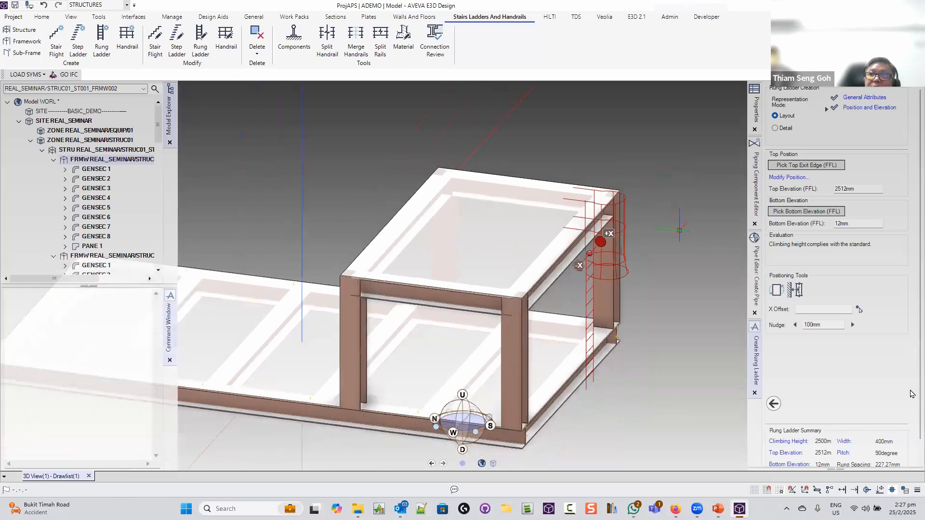
pyautogui.scroll(-1, 911, 447)
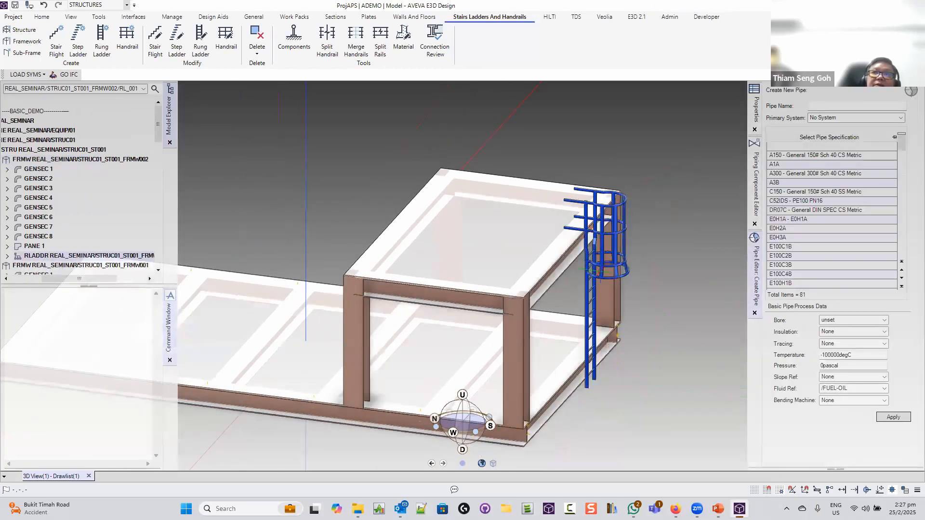
# Orbit the view so the caged ladder faces the viewer
pyautogui.moveTo(600, 272)
pyautogui.mouseDown(button='middle')
pyautogui.moveTo(581, 266)
pyautogui.moveTo(605, 276)
pyautogui.moveTo(508, 283)
pyautogui.mouseUp(button='middle')
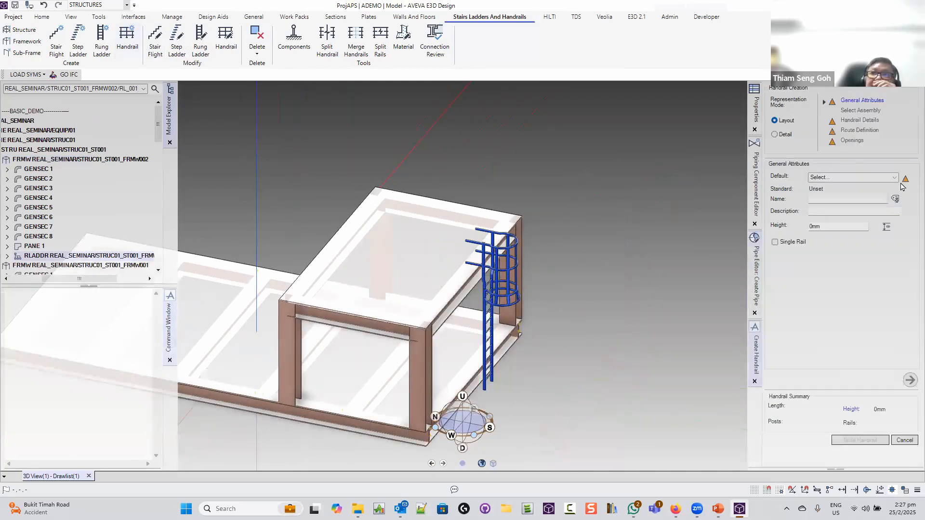
# Choose ISO14122 Default for the handrail, auto-name it, and advance to route point picking
pyautogui.click(894, 177)
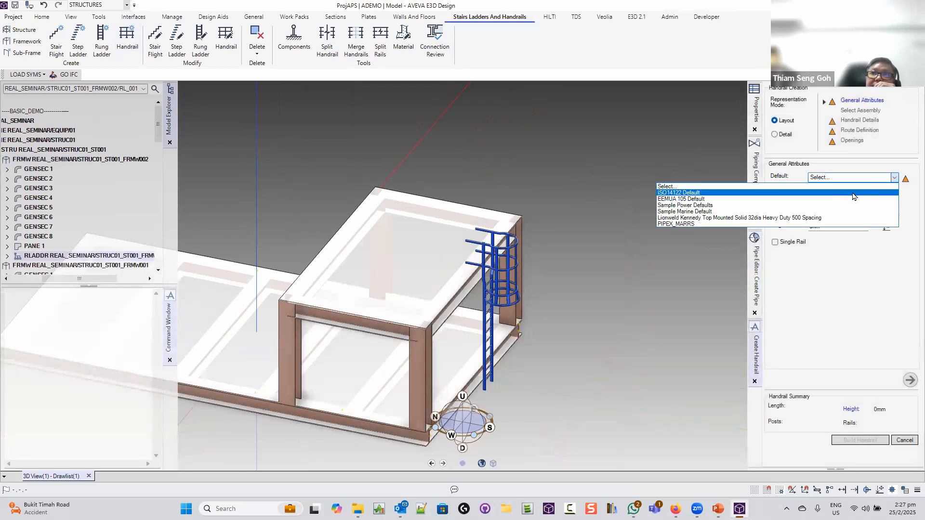
pyautogui.click(854, 194)
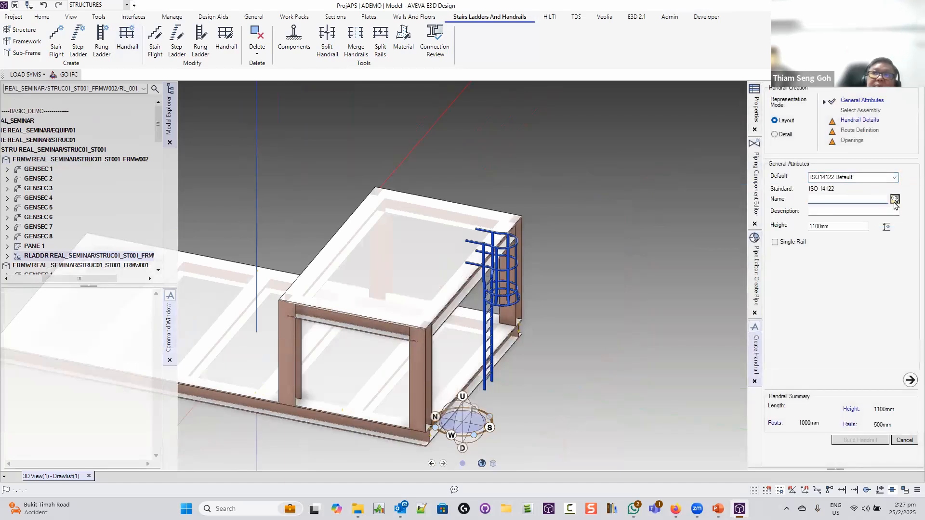
pyautogui.click(894, 199)
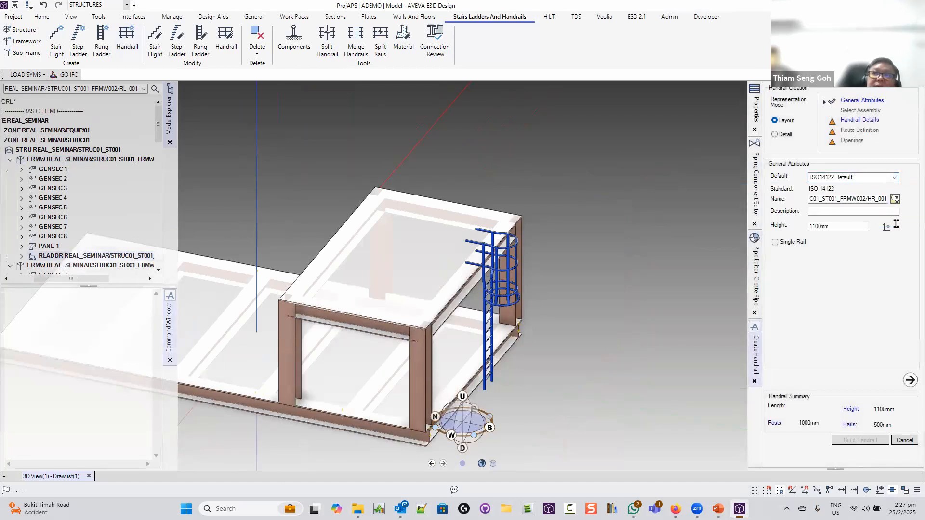
pyautogui.click(909, 379)
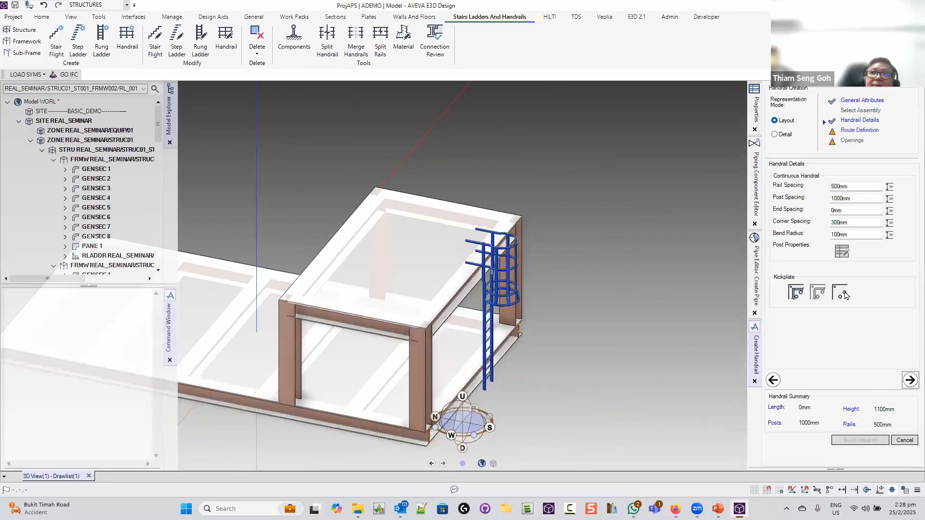
pyautogui.click(909, 379)
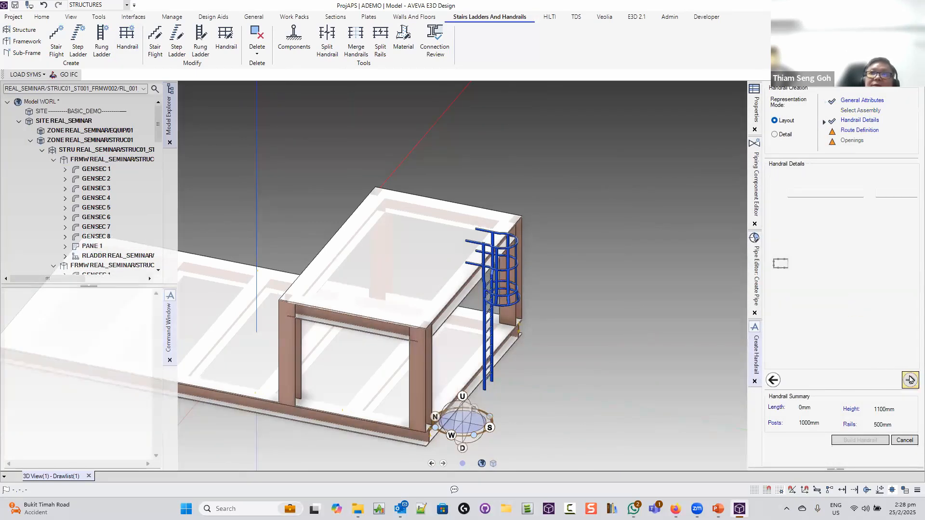
pyautogui.click(781, 227)
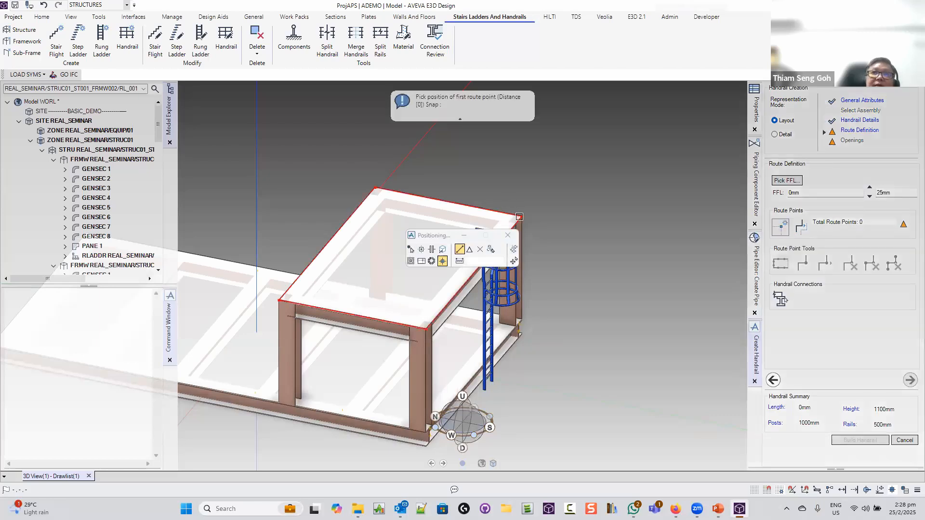
# Place the first two handrail route points at opposite deck corners
pyautogui.click(521, 218)
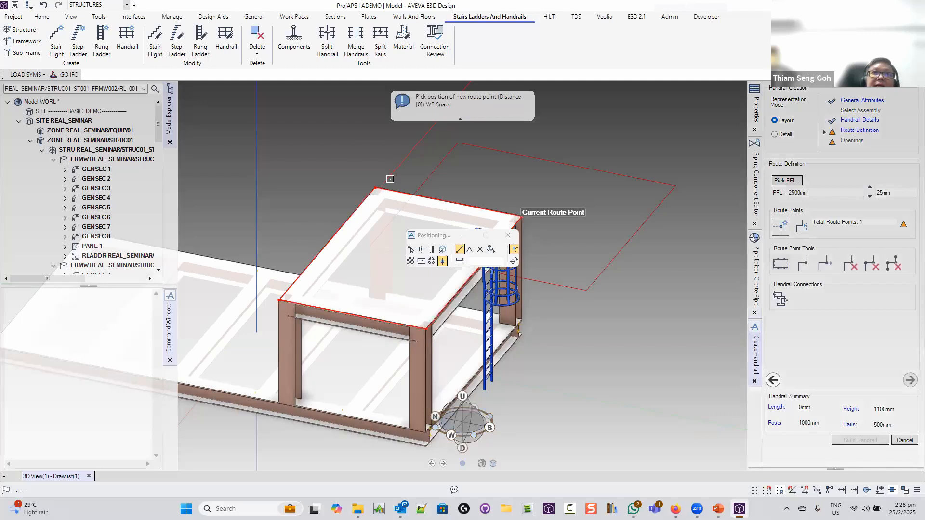
pyautogui.moveTo(496, 181); pyautogui.dragTo(695, 227, button='middle')
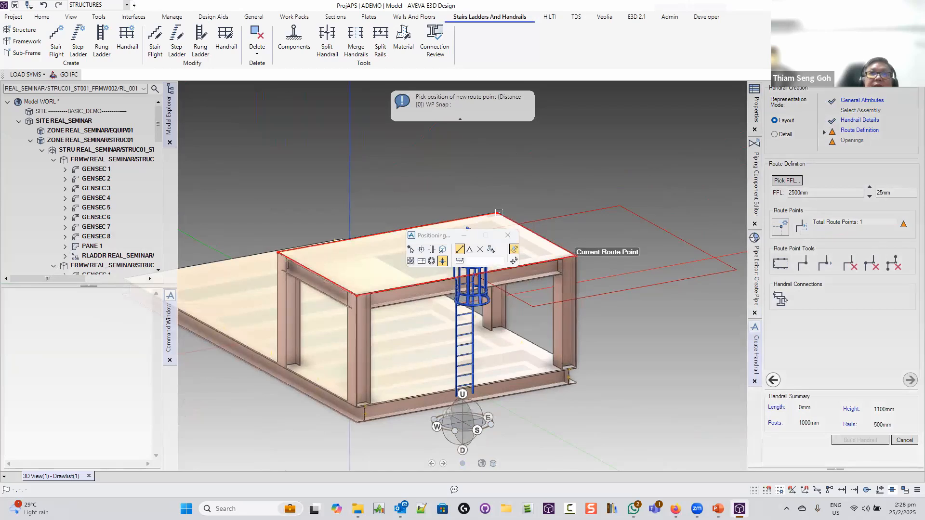
pyautogui.click(498, 213)
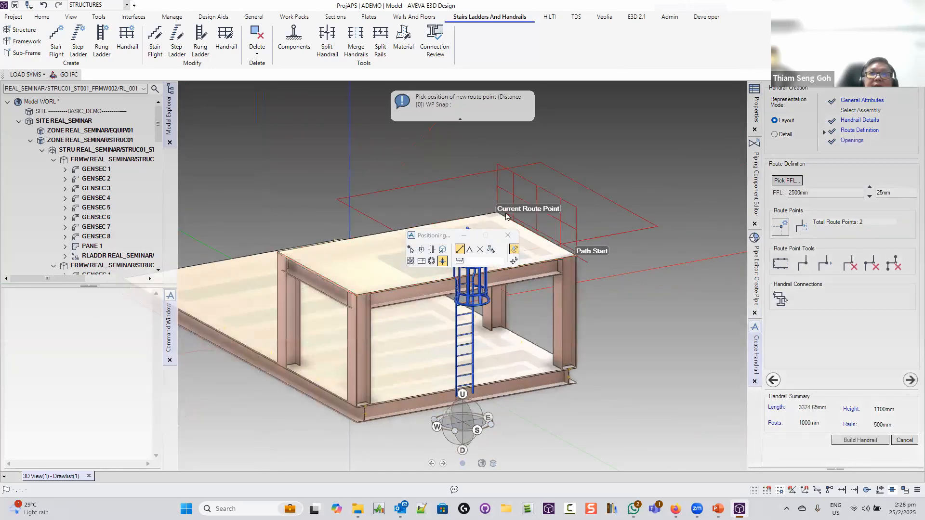
pyautogui.moveTo(600, 222); pyautogui.dragTo(691, 270, button='middle')
pyautogui.scroll(5, 583, 214)
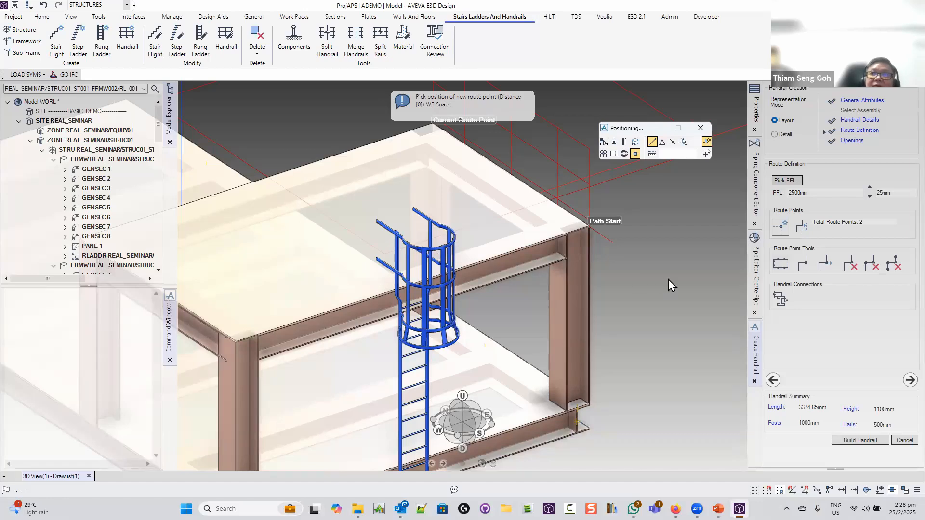
# Move a route point onto the ladder top with Edge snap, then add a third deck-corner point
pyautogui.click(800, 268)
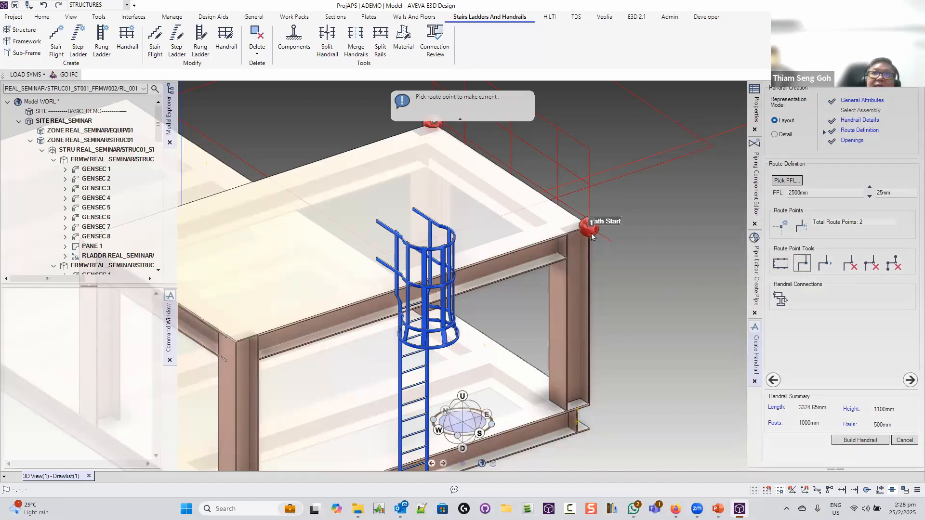
pyautogui.click(821, 264)
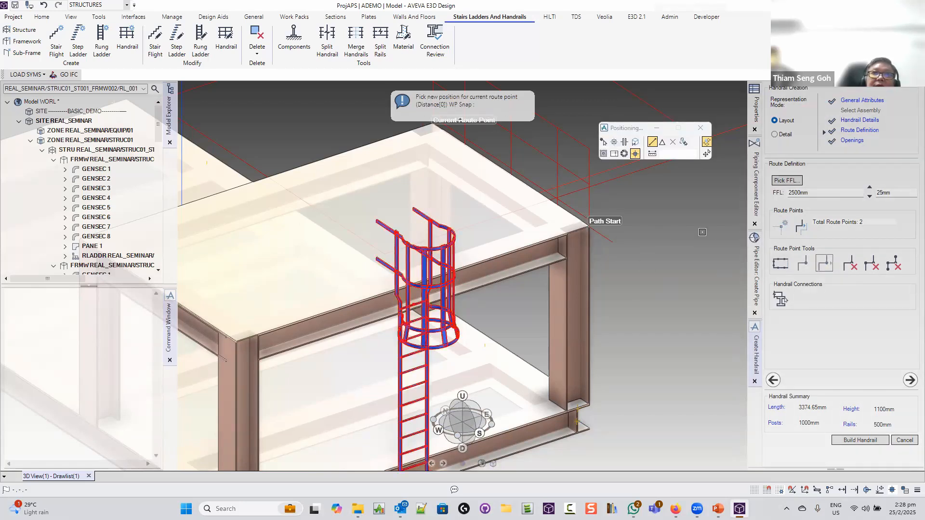
pyautogui.click(634, 142)
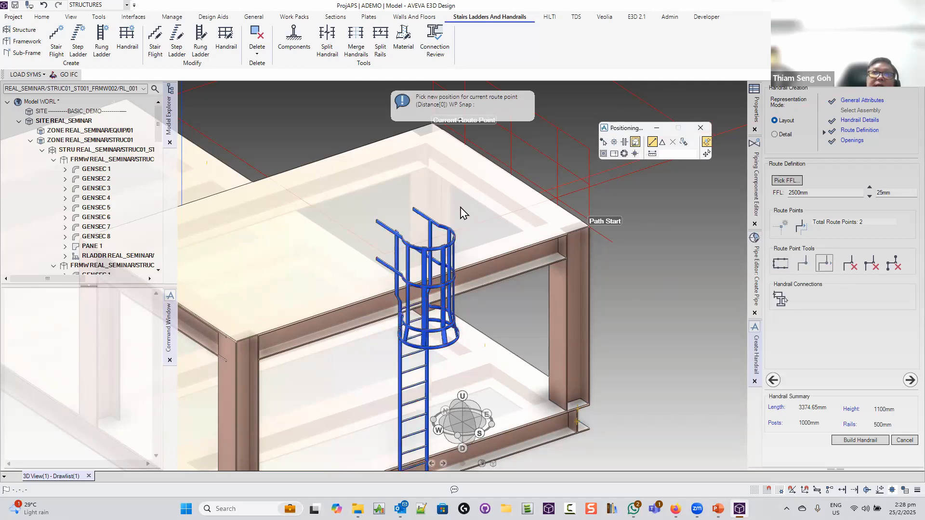
pyautogui.click(416, 209)
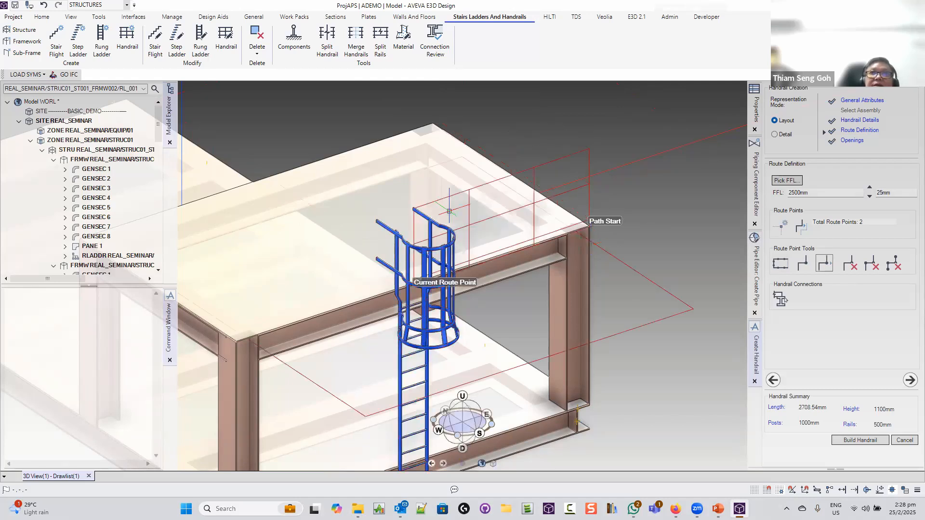
pyautogui.moveTo(625, 240); pyautogui.dragTo(598, 239, button='middle')
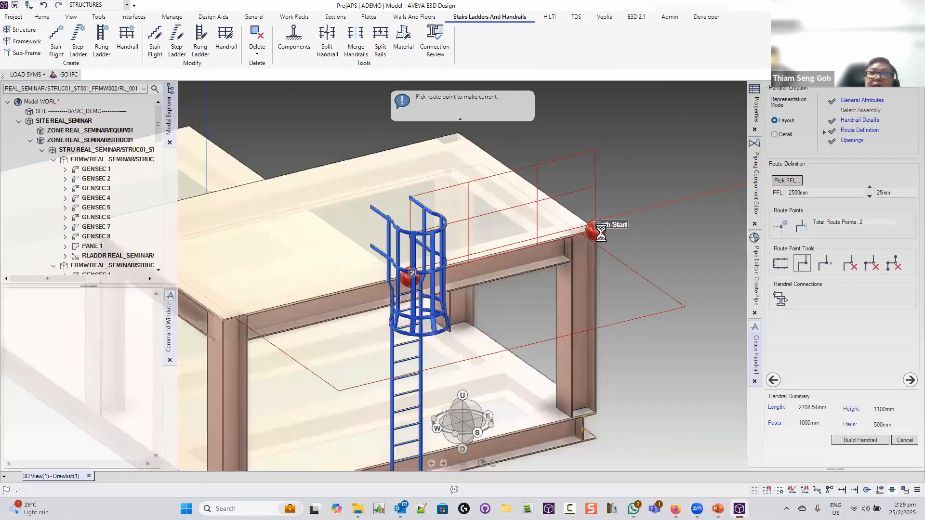
pyautogui.click(598, 231)
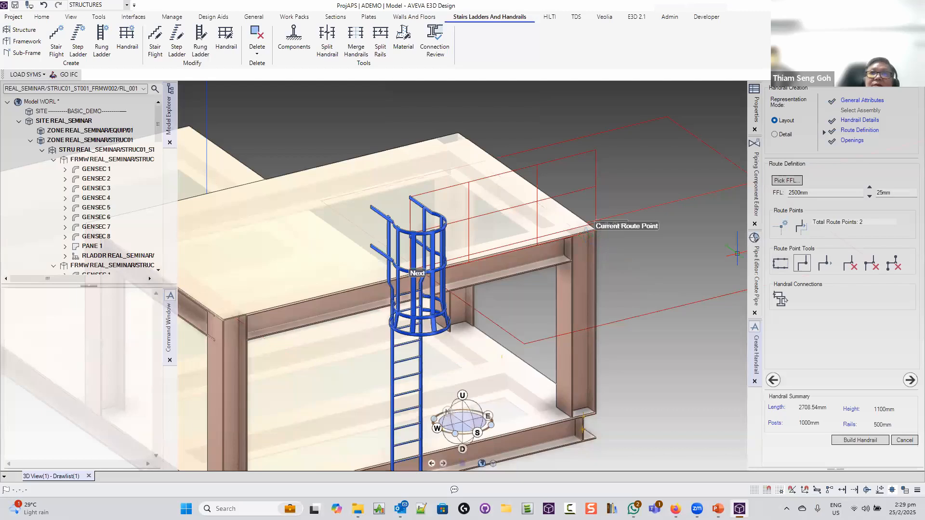
pyautogui.moveTo(618, 242); pyautogui.dragTo(621, 242, button='middle')
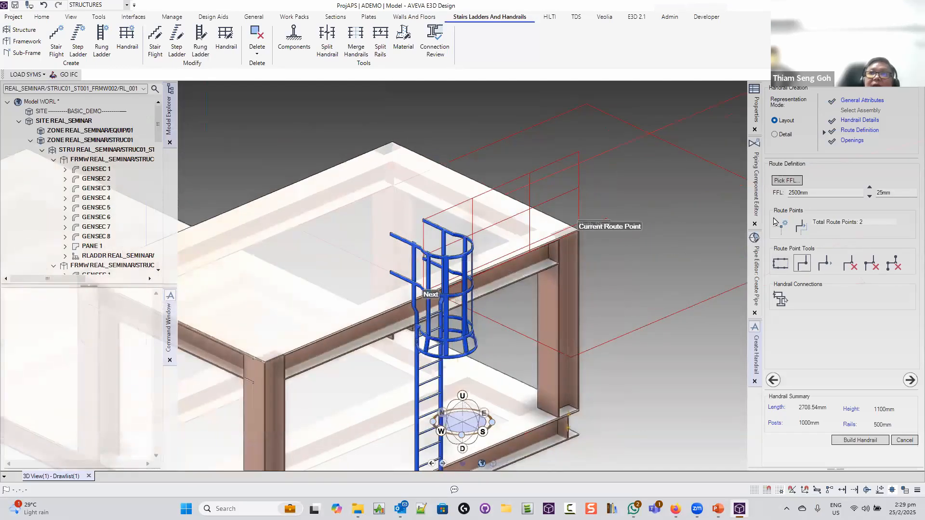
pyautogui.click(393, 142)
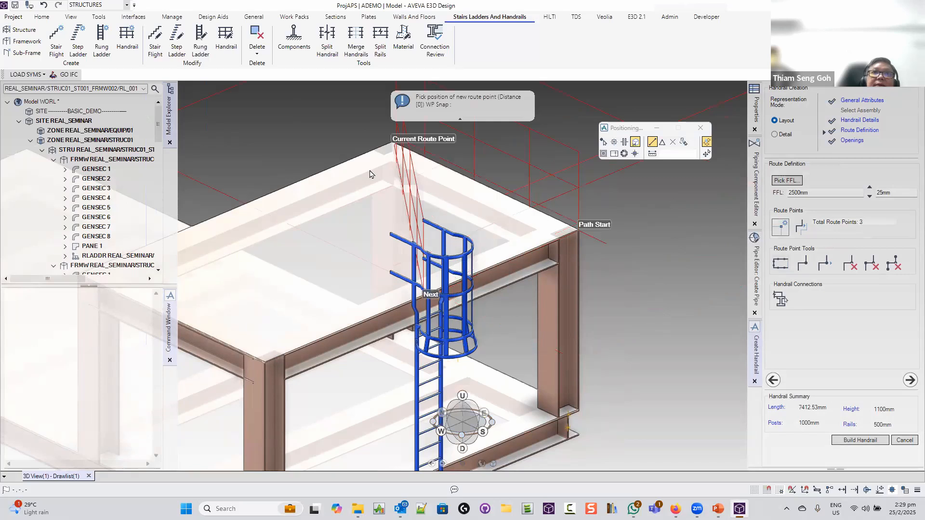
pyautogui.scroll(-1, 370, 174)
pyautogui.scroll(-1, 385, 174)
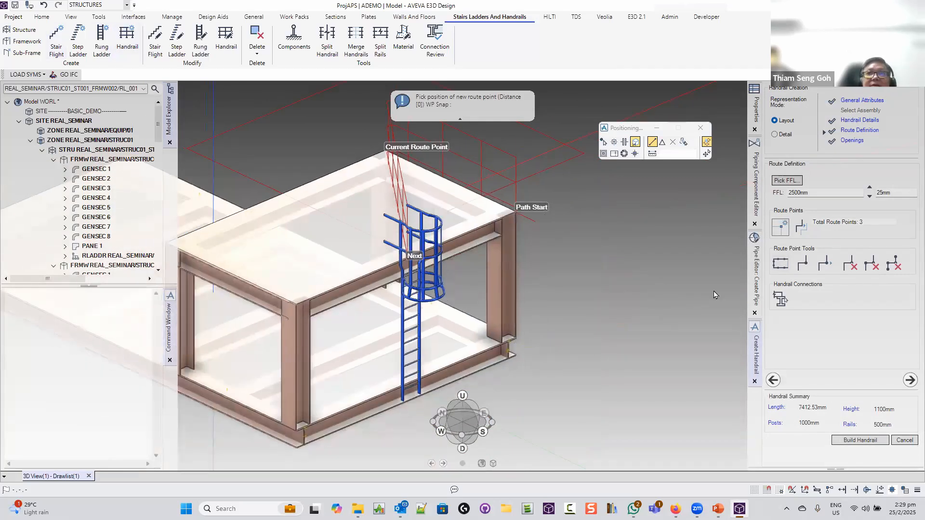
# Cancel the drafted handrail, auto-name a fresh one, and return to first route point picking
pyautogui.click(905, 442)
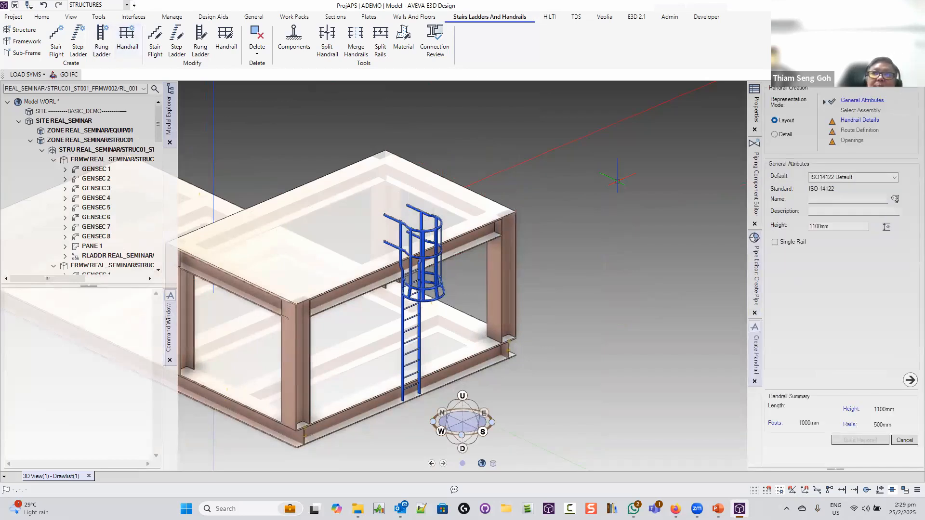
pyautogui.click(895, 199)
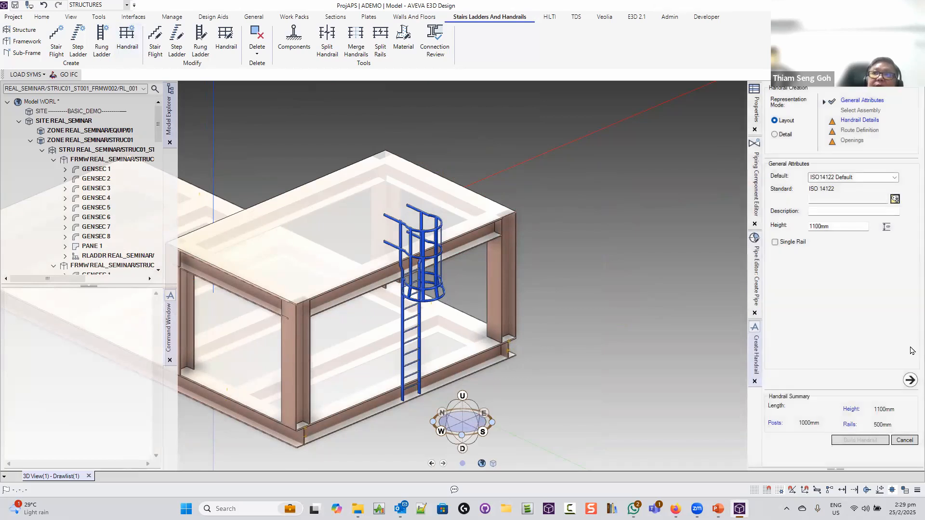
pyautogui.click(910, 380)
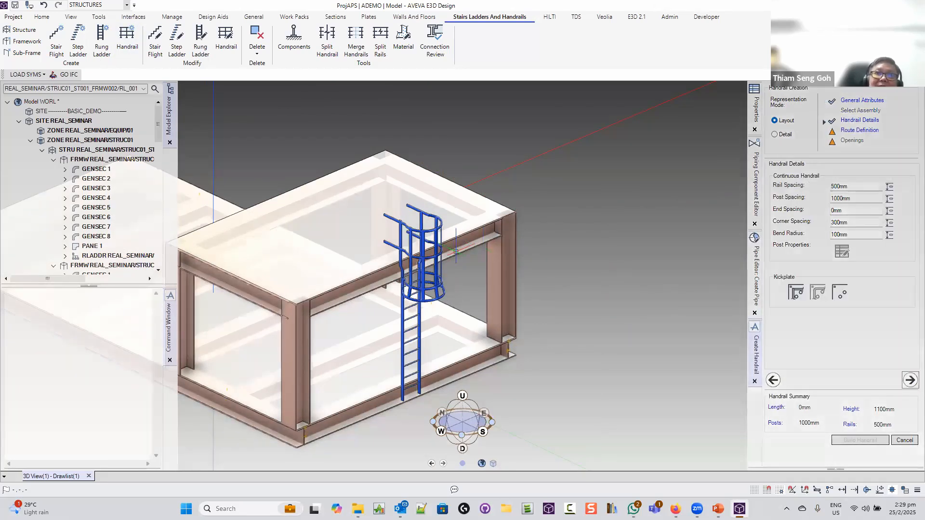
pyautogui.click(910, 380)
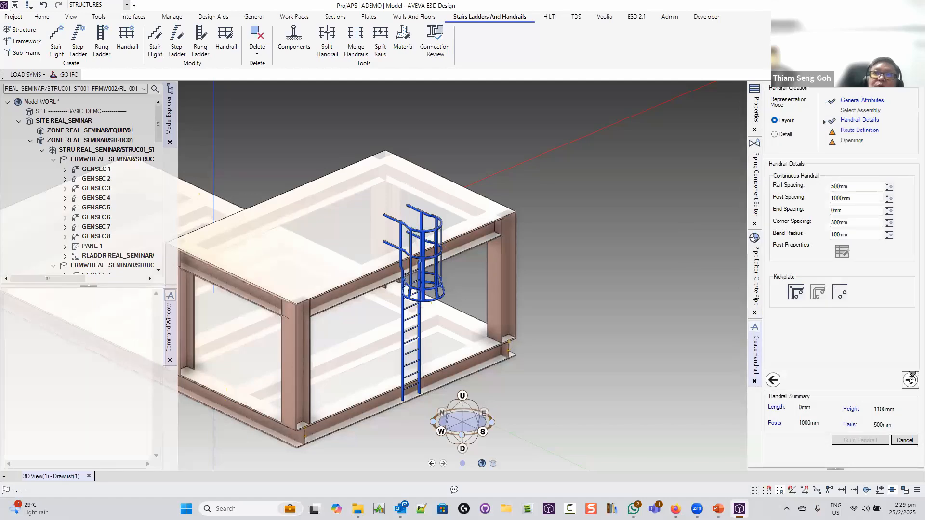
pyautogui.click(782, 231)
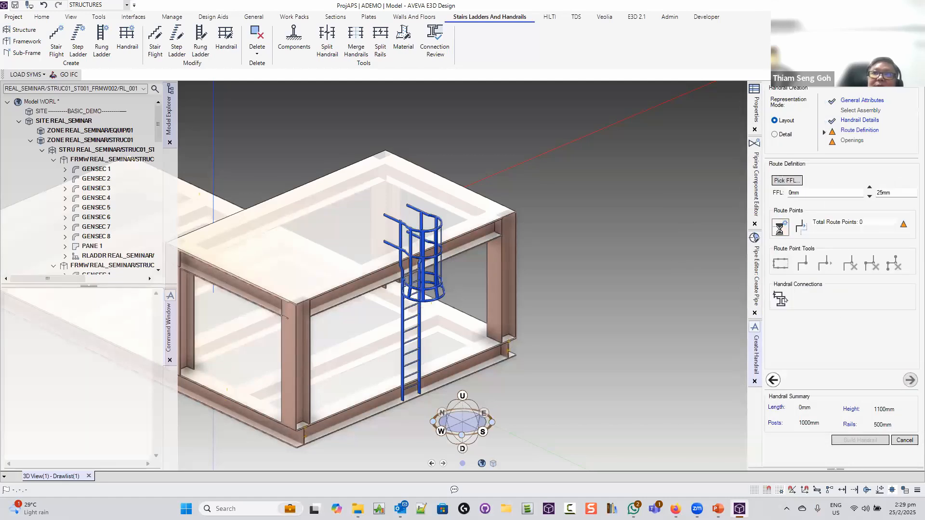
# Place two deck-corner route points and move route point 1 onto the ladder top
pyautogui.click(515, 210)
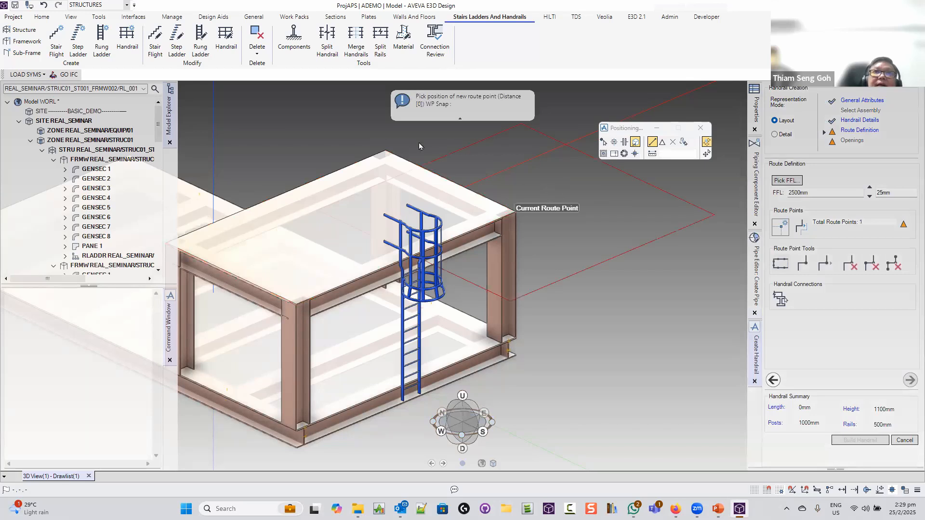
pyautogui.click(386, 155)
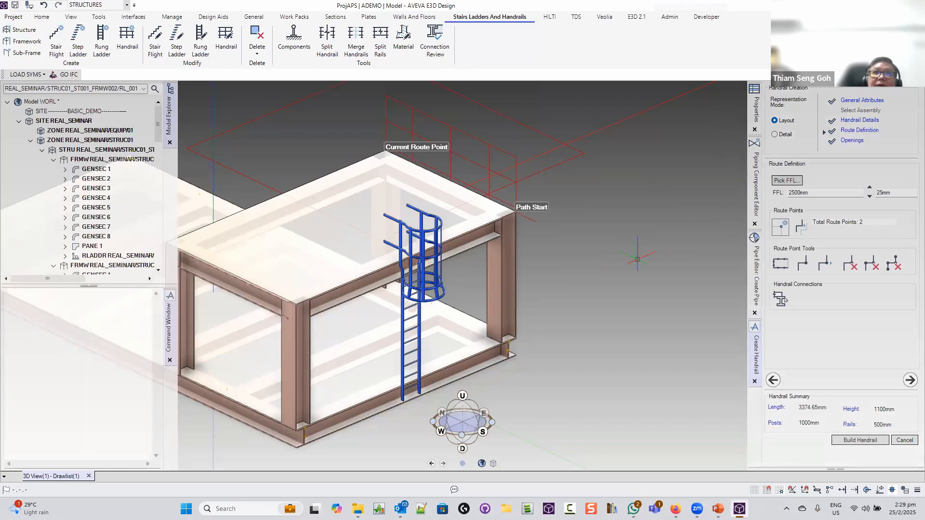
pyautogui.click(801, 268)
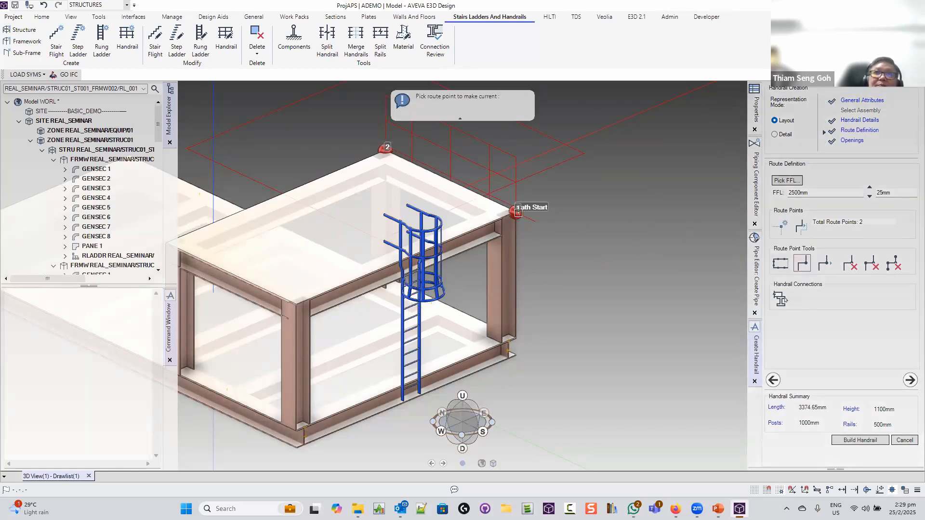
pyautogui.click(518, 212)
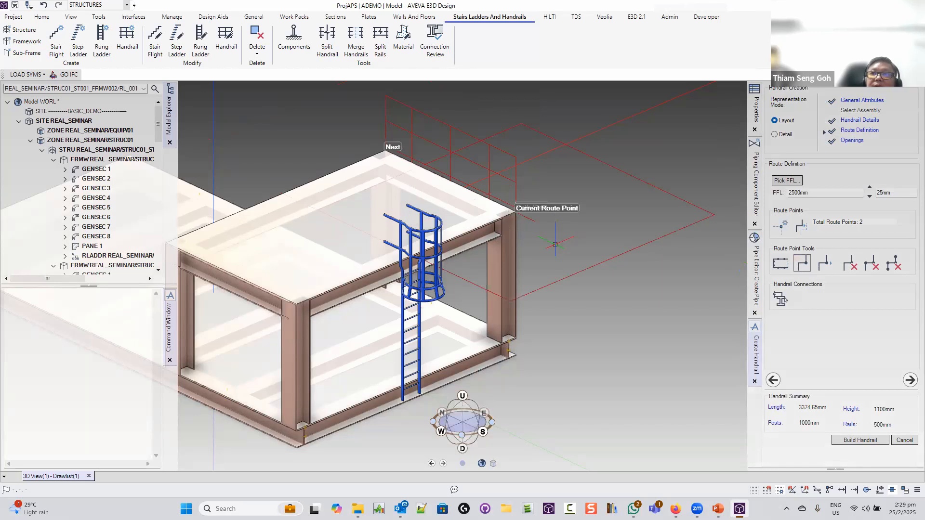
pyautogui.click(408, 204)
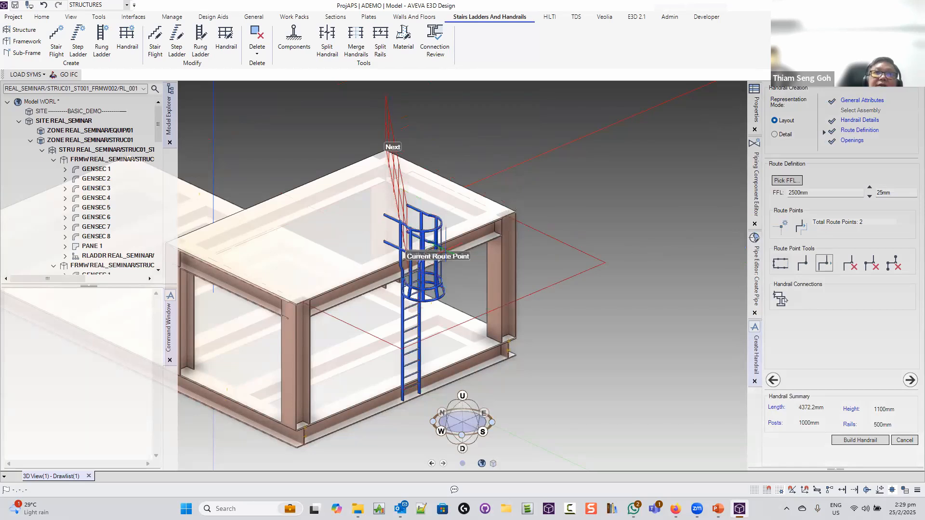
pyautogui.moveTo(361, 236); pyautogui.dragTo(310, 226, button='middle')
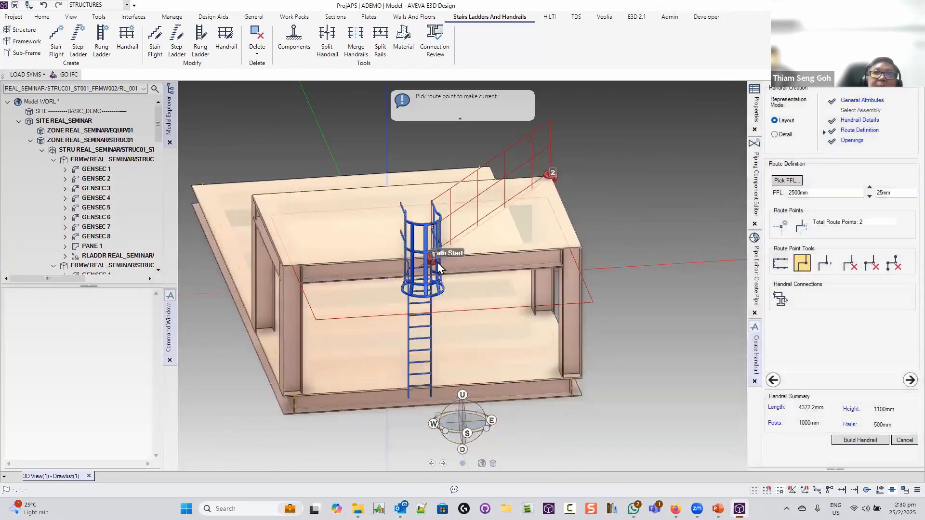
pyautogui.moveTo(431, 258)
pyautogui.mouseDown(button='middle')
pyautogui.moveTo(443, 257)
pyautogui.moveTo(367, 260)
pyautogui.moveTo(446, 266)
pyautogui.moveTo(441, 259)
pyautogui.mouseUp(button='middle')
pyautogui.click(442, 259)
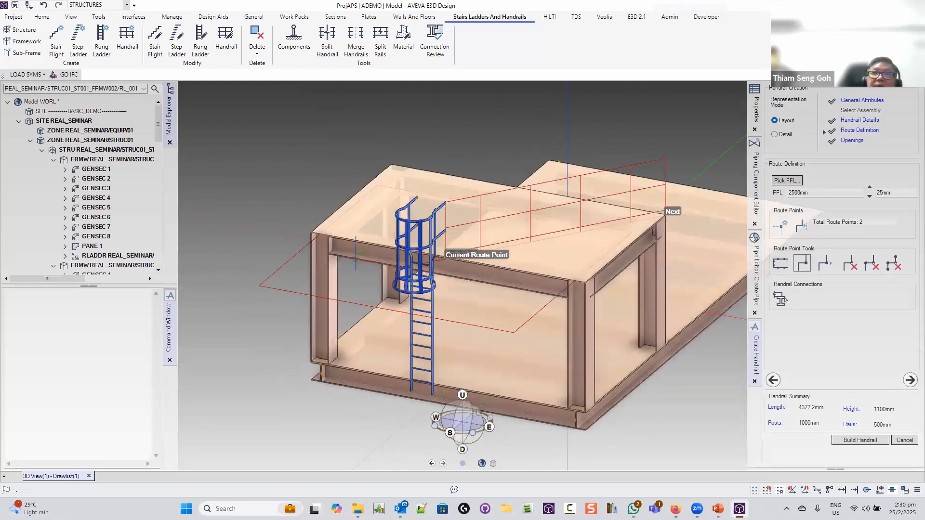
# Add route points at the remaining deck corners and ladder top, then build the 16772.11mm handrail
pyautogui.click(783, 229)
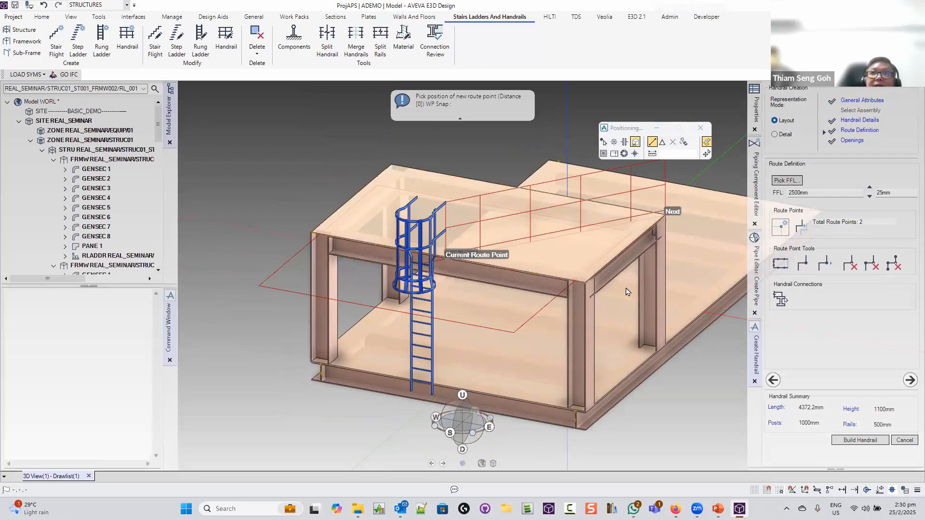
pyautogui.click(629, 290)
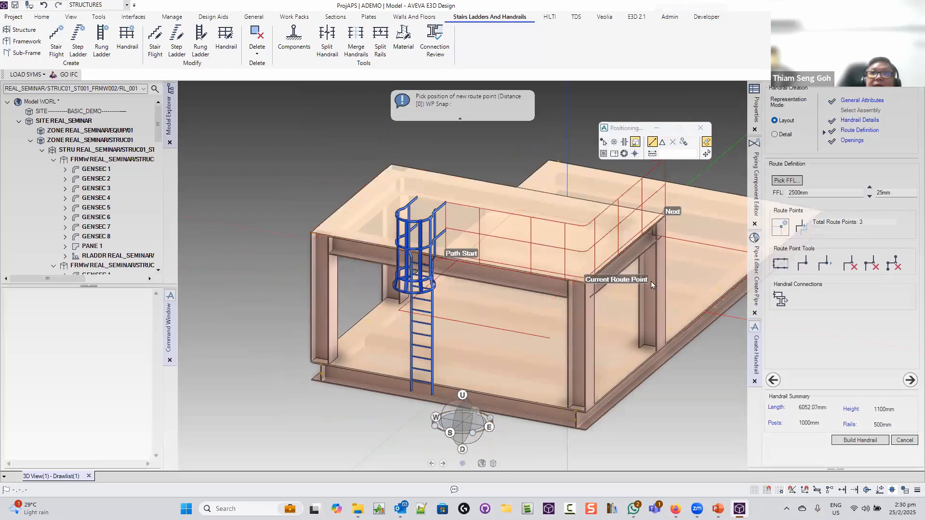
pyautogui.click(802, 262)
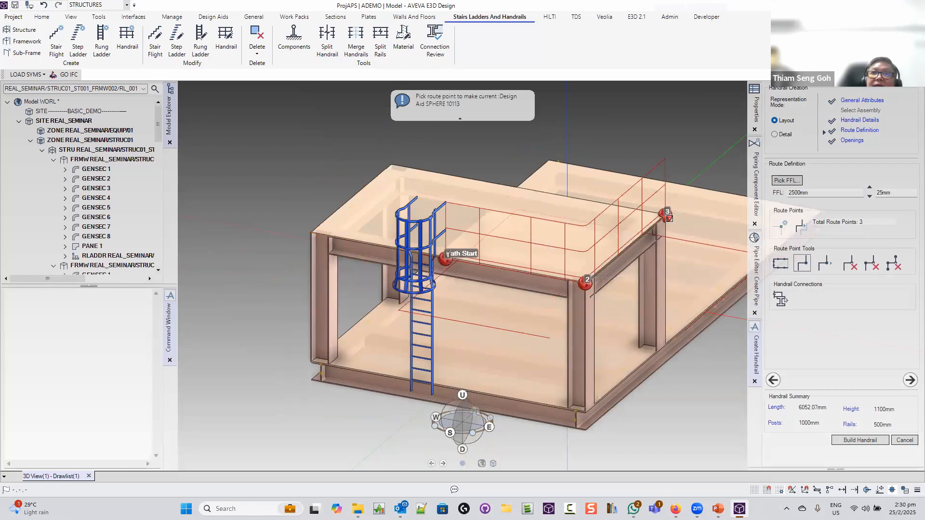
pyautogui.click(667, 216)
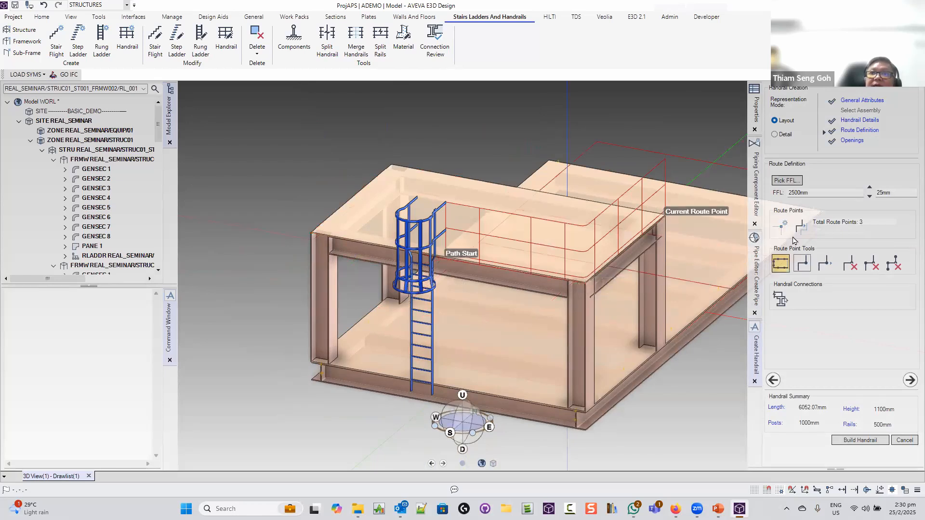
pyautogui.click(781, 225)
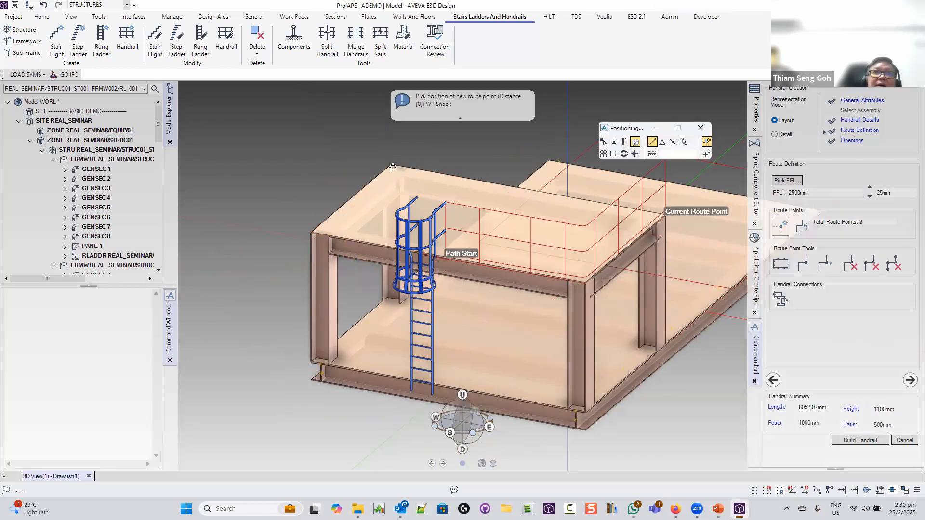
pyautogui.click(393, 167)
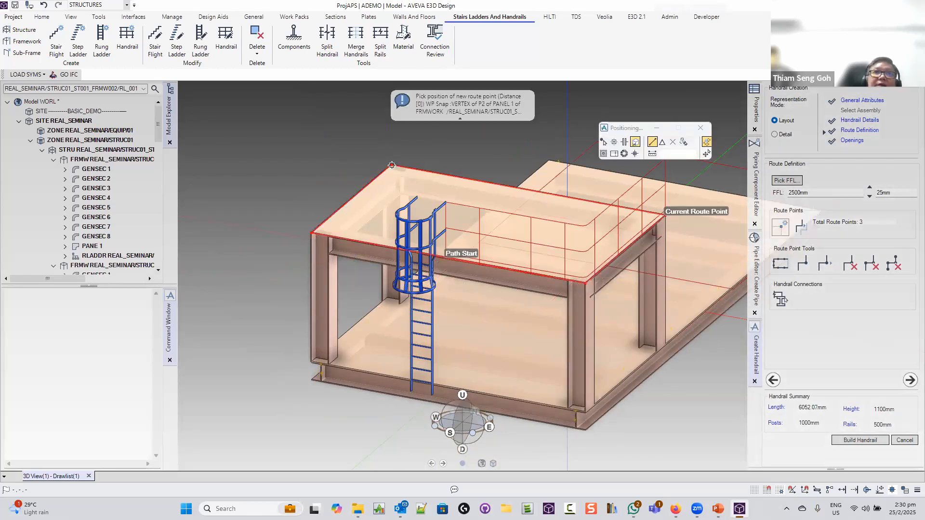
pyautogui.click(316, 232)
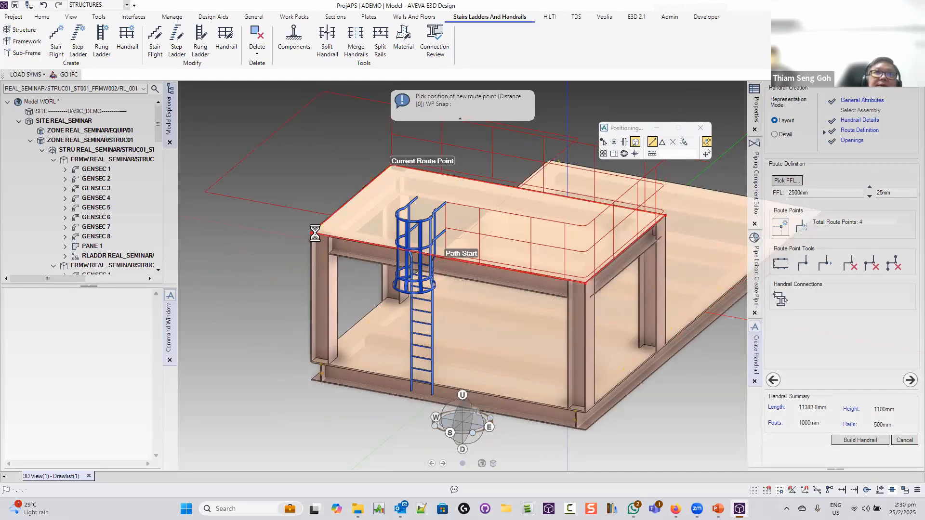
pyautogui.click(417, 196)
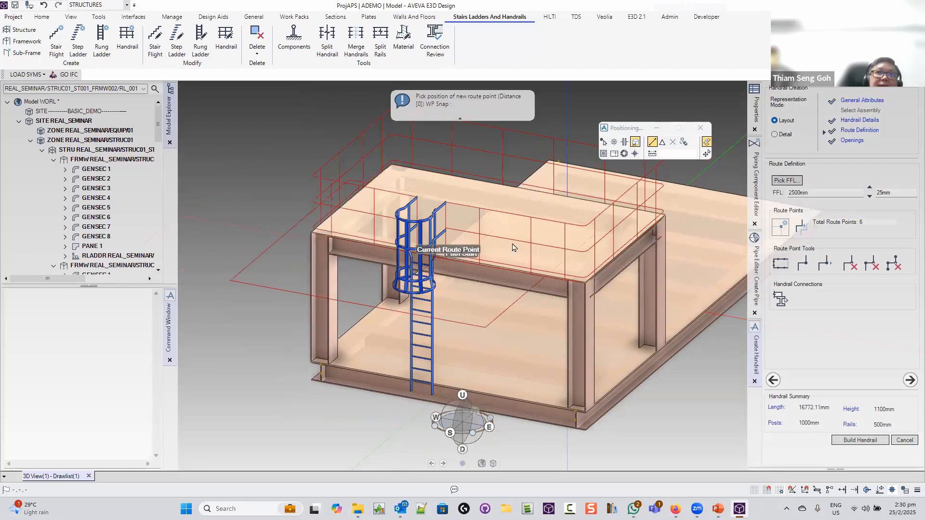
pyautogui.click(864, 439)
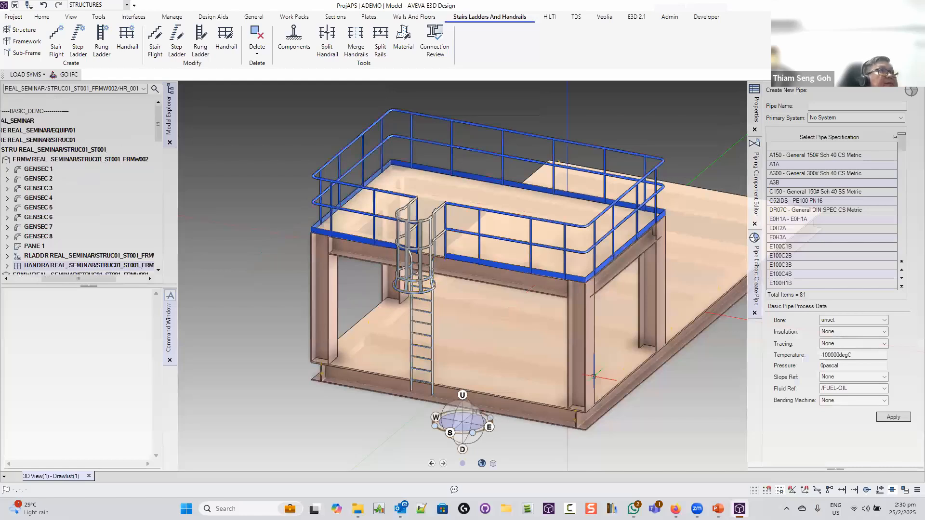
# Make the REAL_SEMINAR/EQUIP/01 zone the current element in Model Explorer
pyautogui.moveTo(477, 303); pyautogui.dragTo(497, 294, button='middle')
pyautogui.scroll(-1, 497, 295)
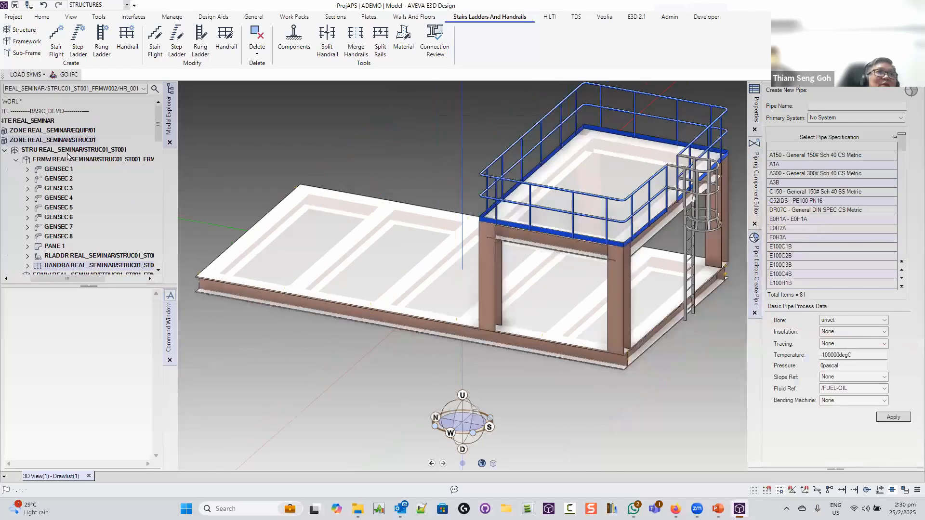
pyautogui.doubleClick(72, 150)
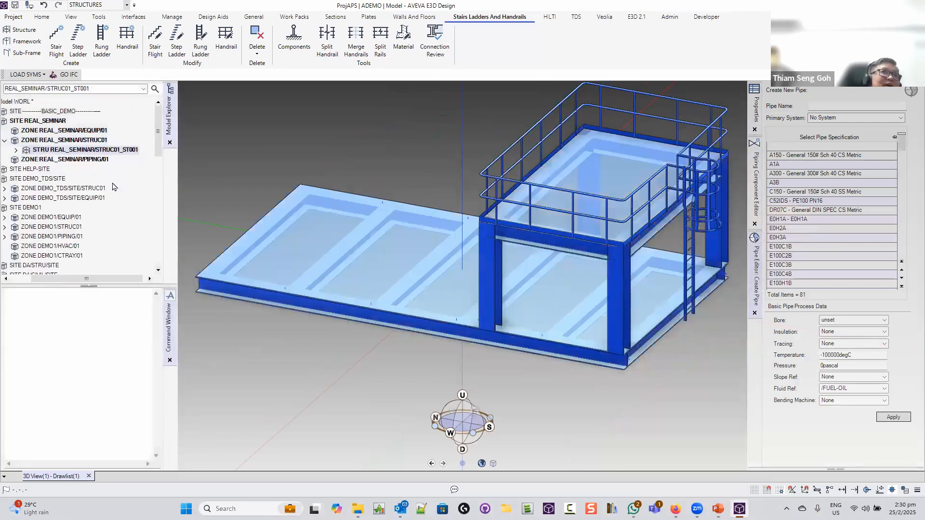
pyautogui.click(93, 131)
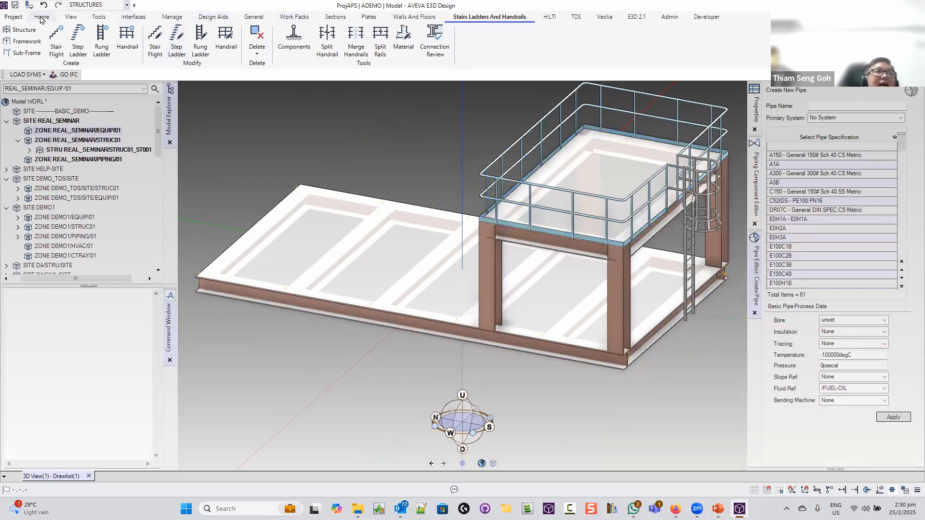
# Switch the discipline from Structures to EQUIPMENT
pyautogui.click(115, 5)
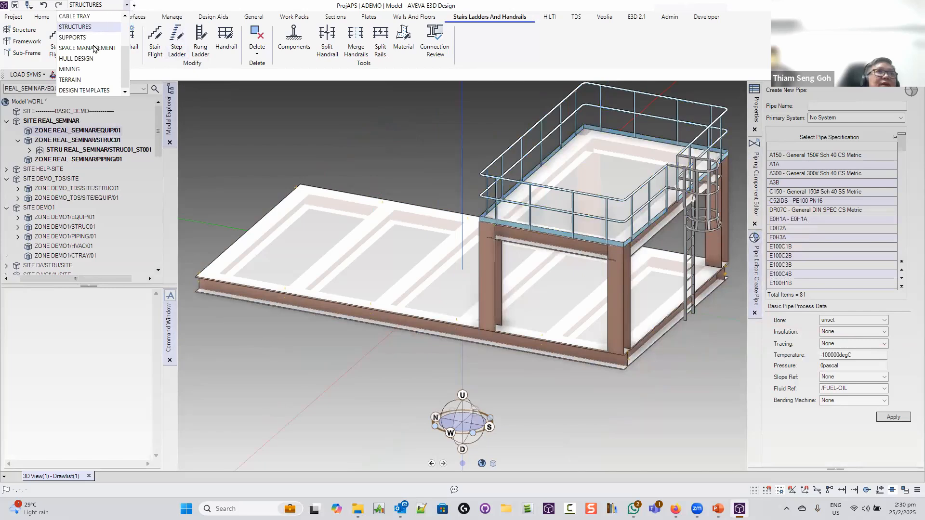
pyautogui.scroll(2, 96, 27)
pyautogui.scroll(1, 97, 48)
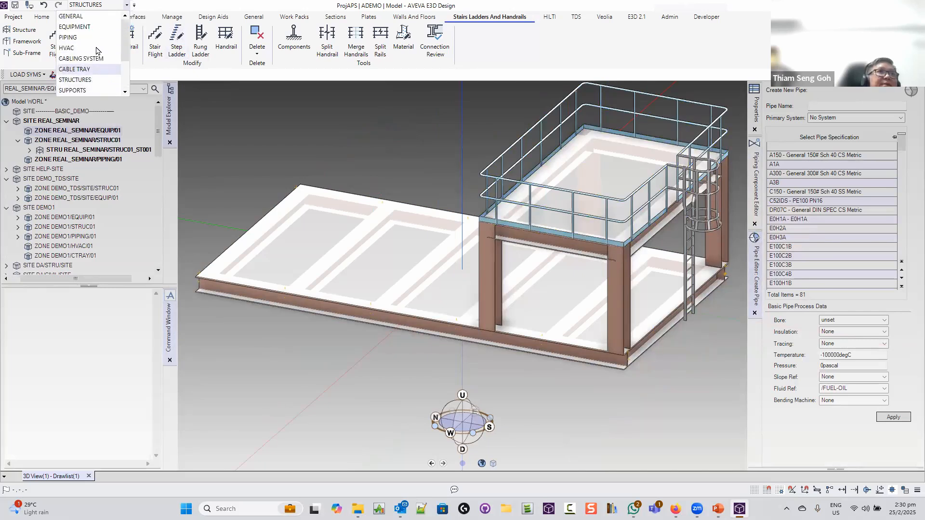
pyautogui.click(97, 28)
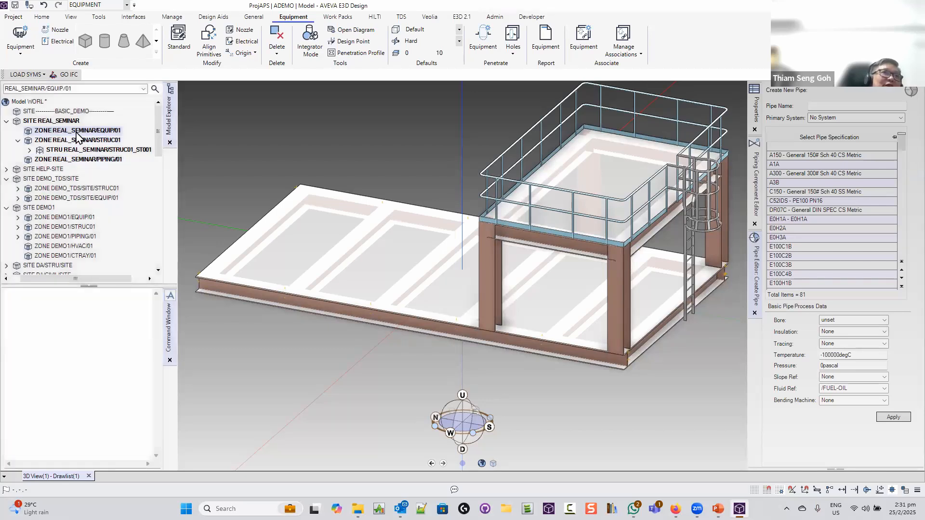
# Start a new standard equipment item, P-SS001, and move its form aside
pyautogui.click(24, 54)
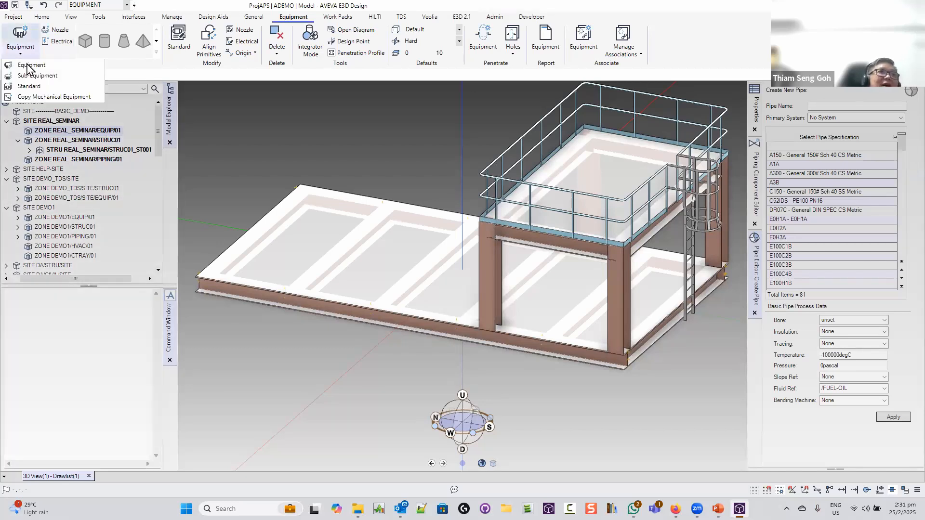
pyautogui.click(29, 86)
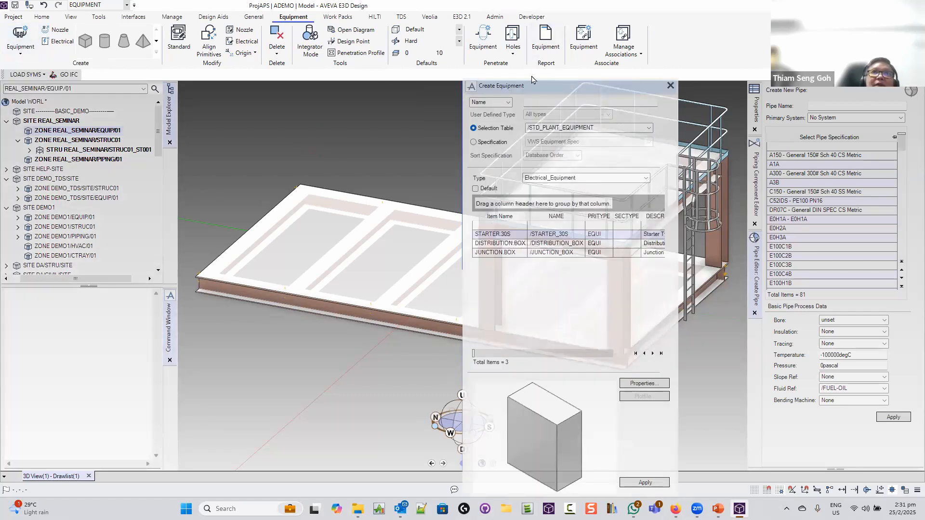
pyautogui.moveTo(529, 87); pyautogui.dragTo(631, 52)
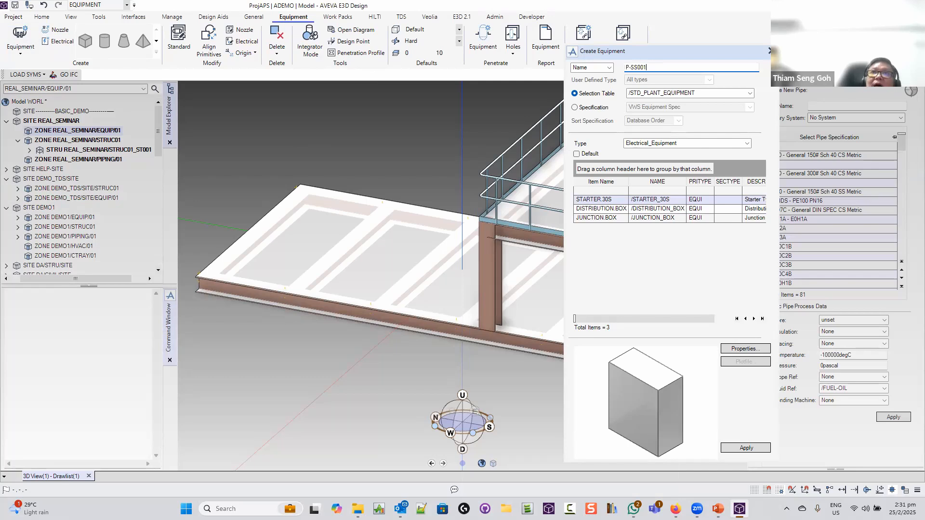
# Set the equipment selection table to /AVEVA_ADV_EQUIP
pyautogui.click(748, 93)
pyautogui.click(704, 108)
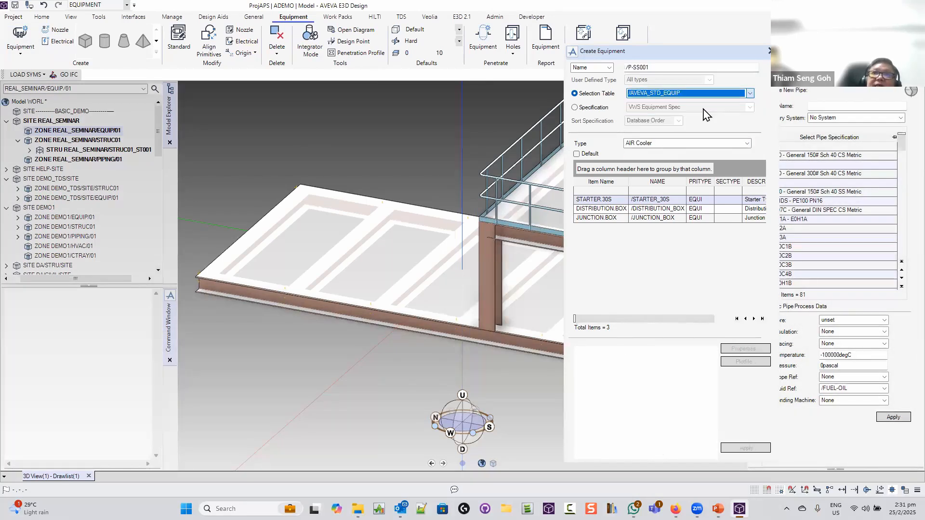
pyautogui.click(731, 95)
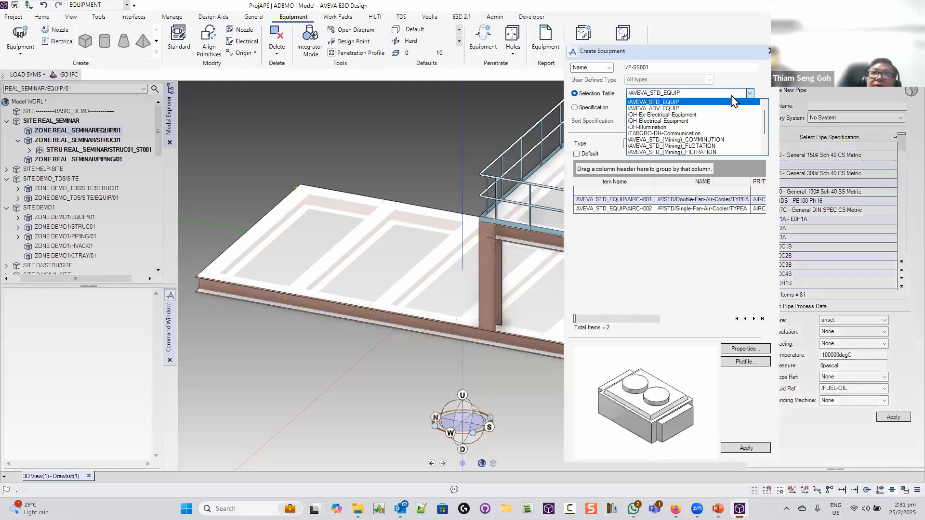
pyautogui.click(731, 101)
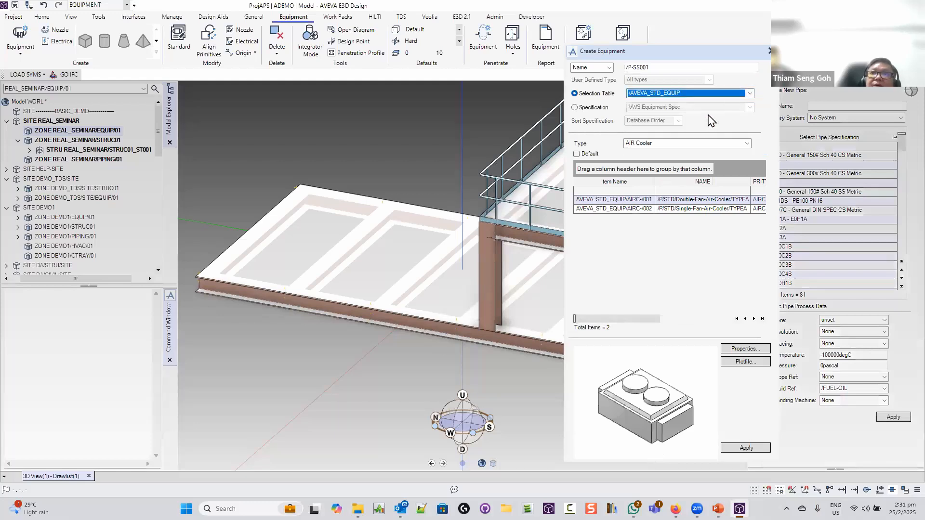
pyautogui.click(745, 94)
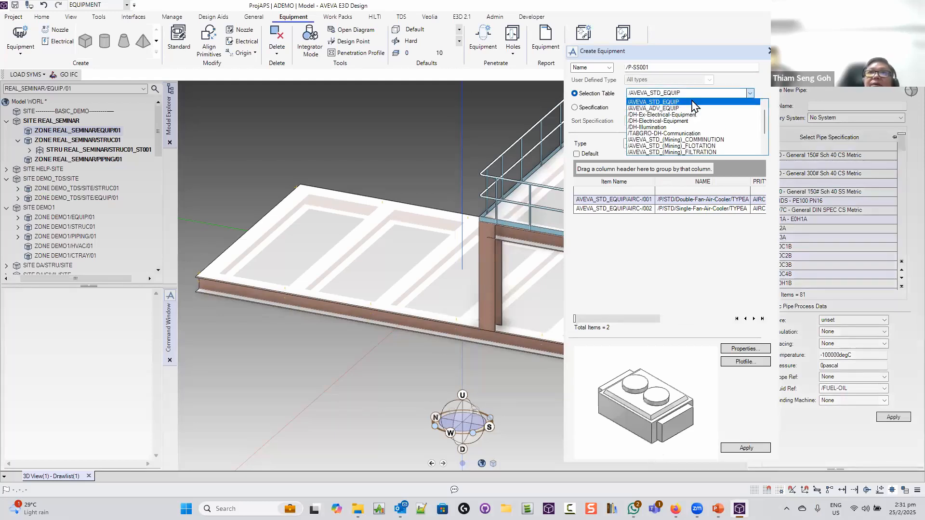
pyautogui.click(694, 102)
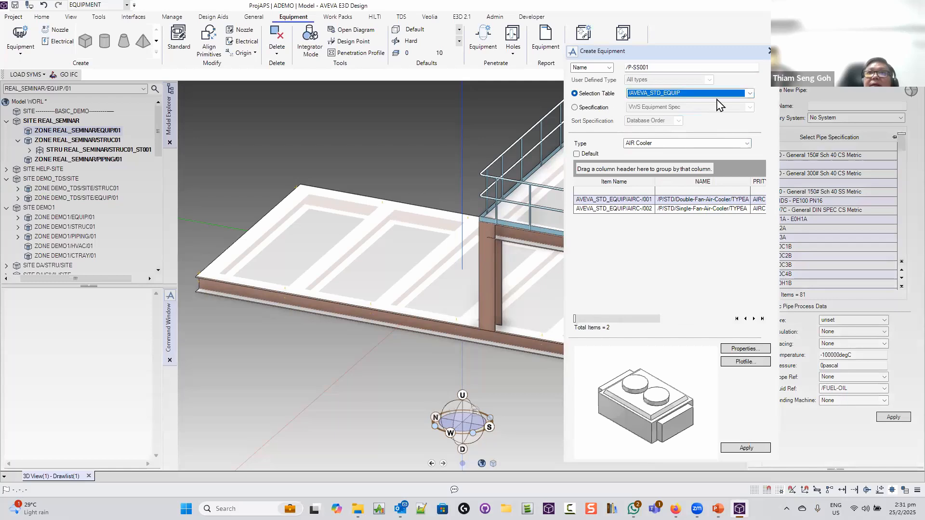
pyautogui.click(750, 93)
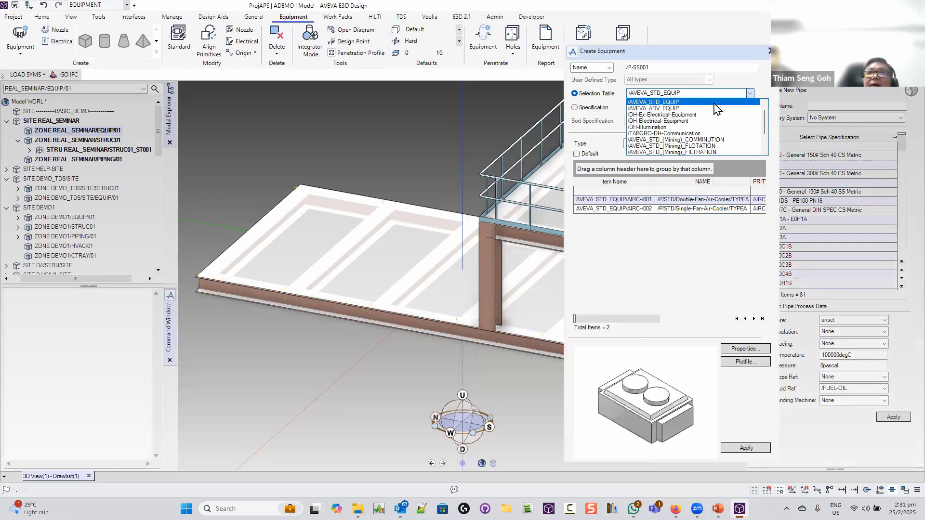
pyautogui.click(696, 108)
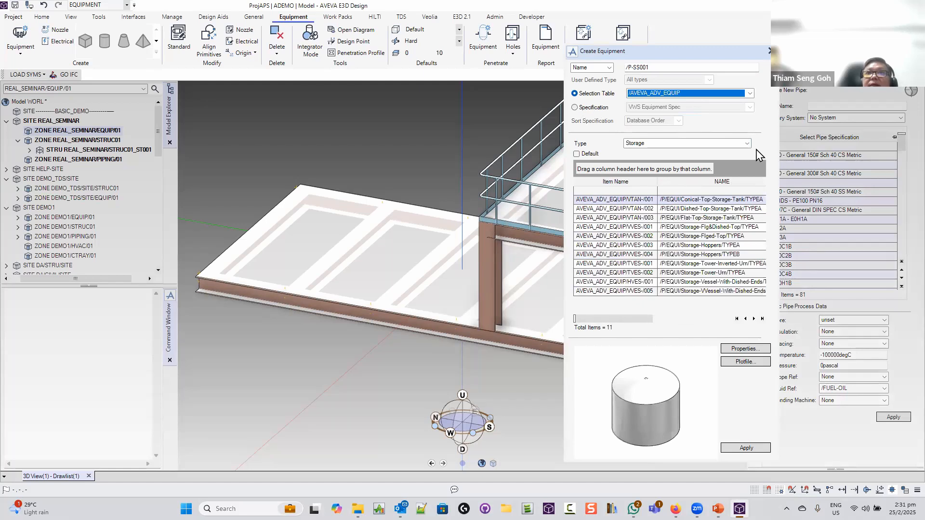
# Filter the list to Pumps and choose the centreline-mounted HPUM-/002 pump
pyautogui.click(747, 150)
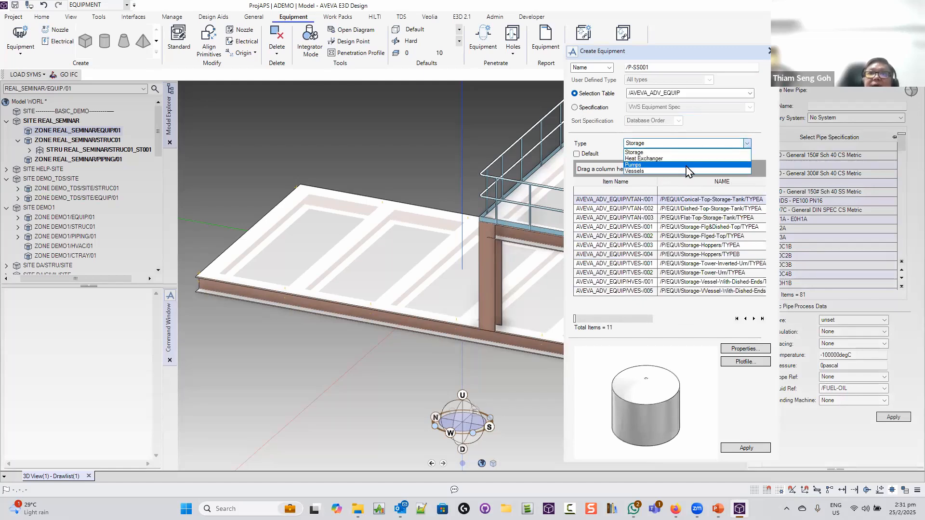
pyautogui.click(689, 164)
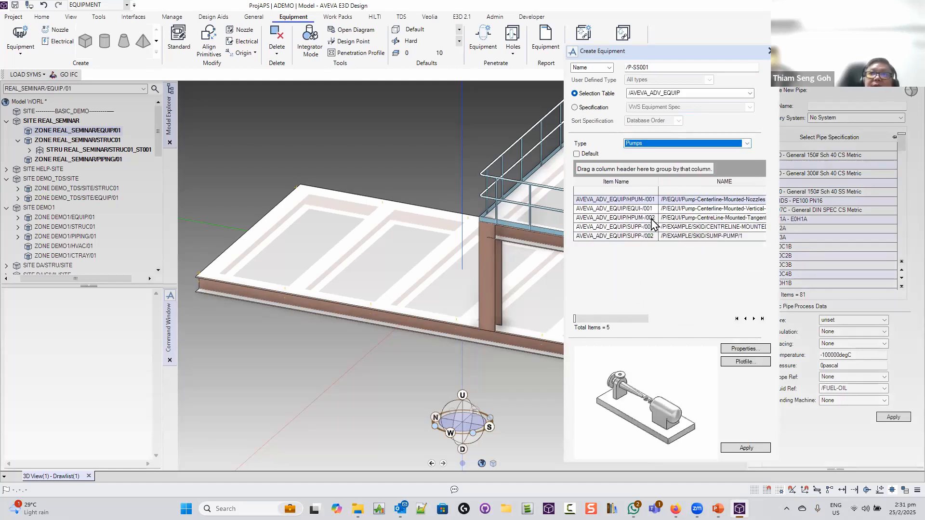
pyautogui.click(646, 209)
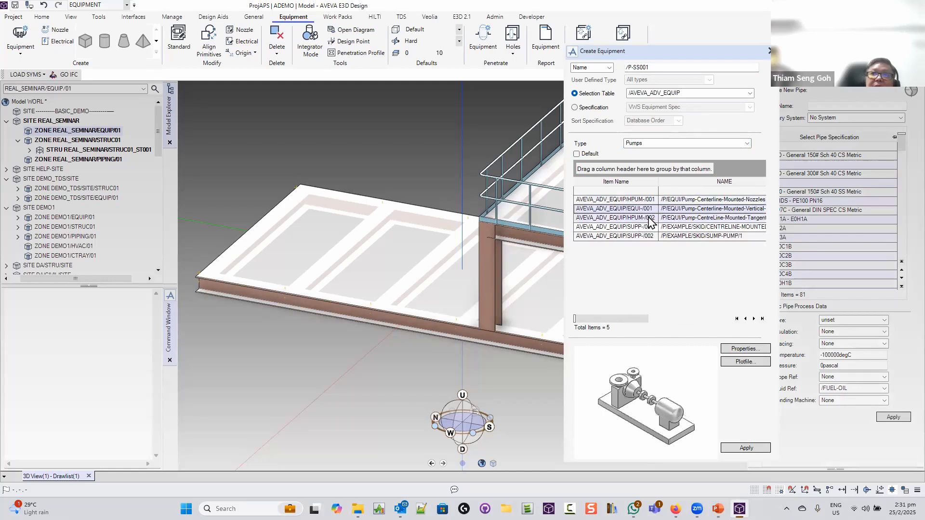
pyautogui.click(648, 219)
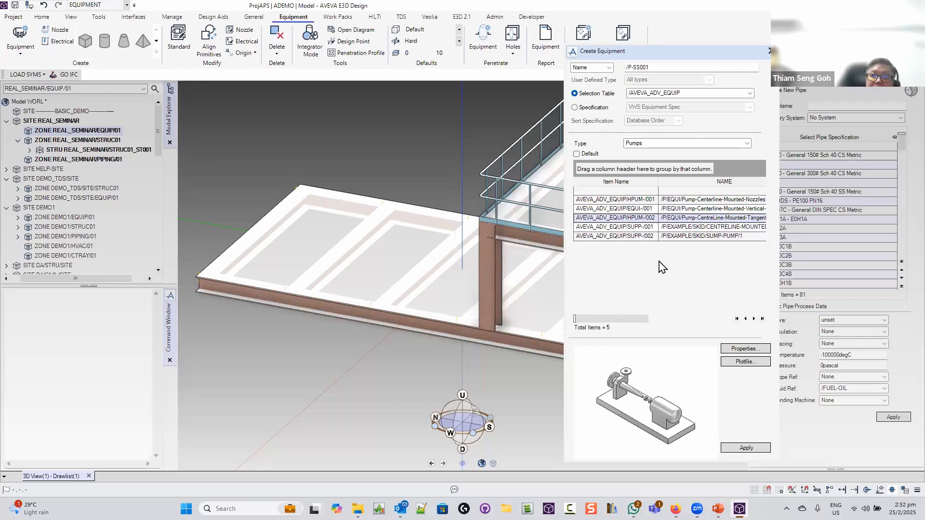
# Apply the pump creation and review the pump's dimensioned drawing
pyautogui.click(643, 369)
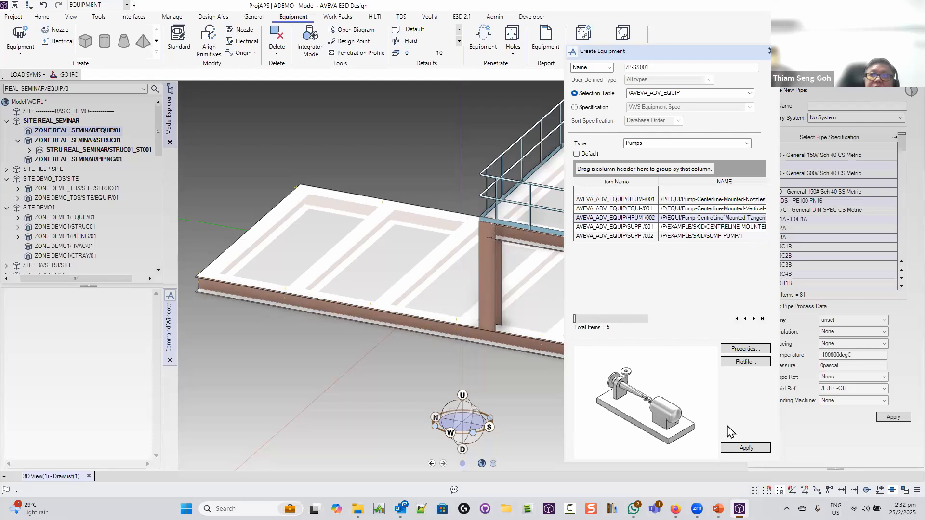
pyautogui.click(747, 450)
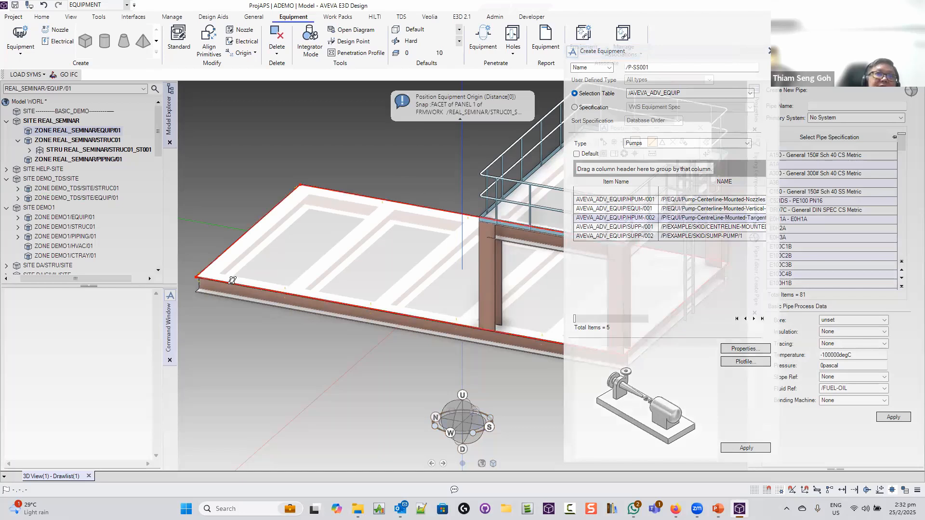
pyautogui.click(197, 294)
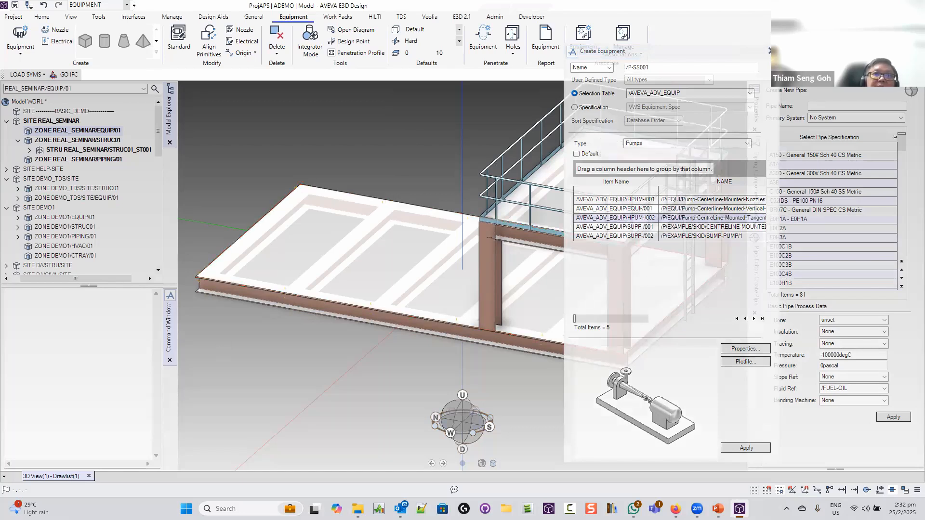
pyautogui.click(747, 363)
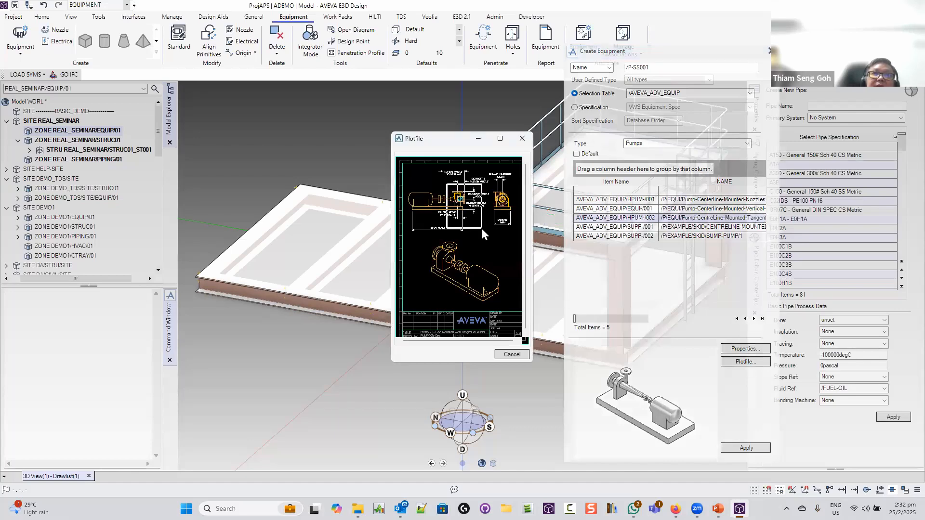
pyautogui.scroll(3, 442, 229)
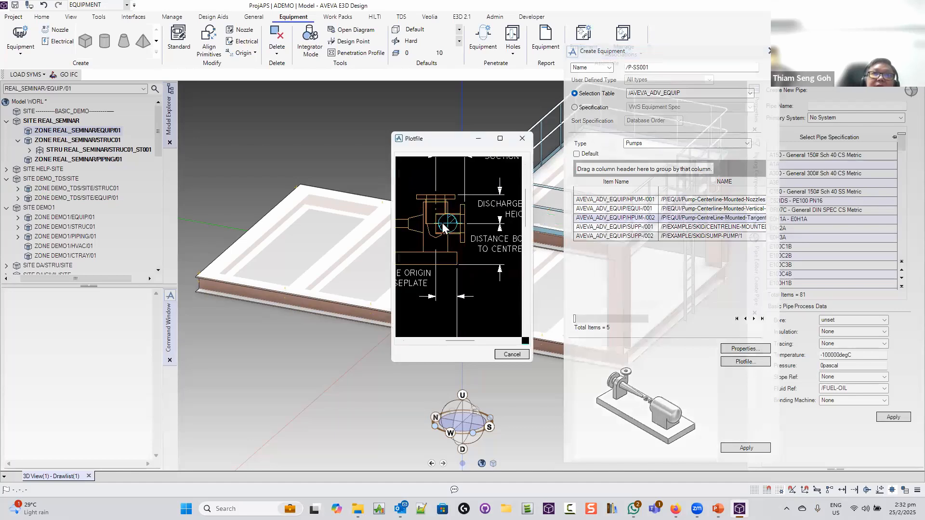
pyautogui.click(522, 138)
# Create the pump with its origin at the slab's front-left corner
pyautogui.click(746, 448)
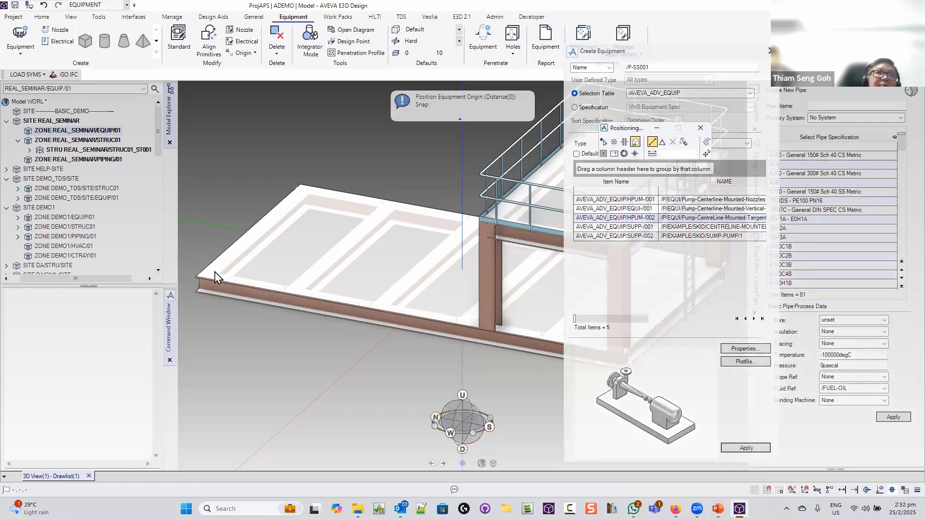
pyautogui.click(197, 277)
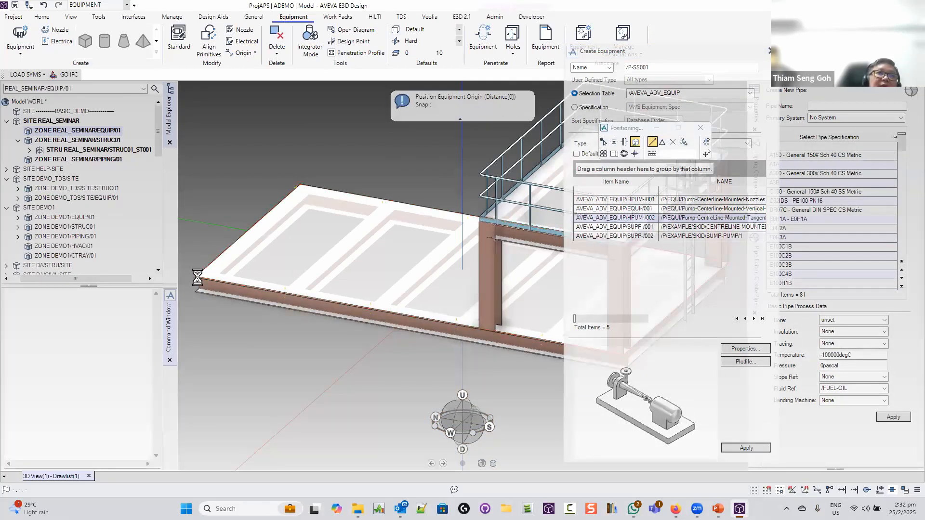
pyautogui.scroll(-4, 222, 290)
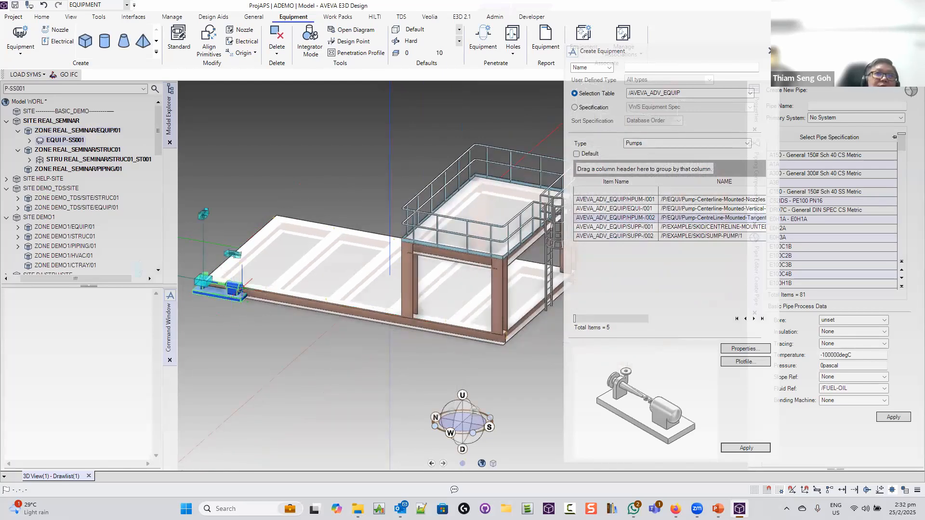
# Rotate pump P-SS001 to 270 degrees and bring it into close view
pyautogui.scroll(-3, 238, 302)
pyautogui.moveTo(248, 309); pyautogui.dragTo(814, 346, button='middle')
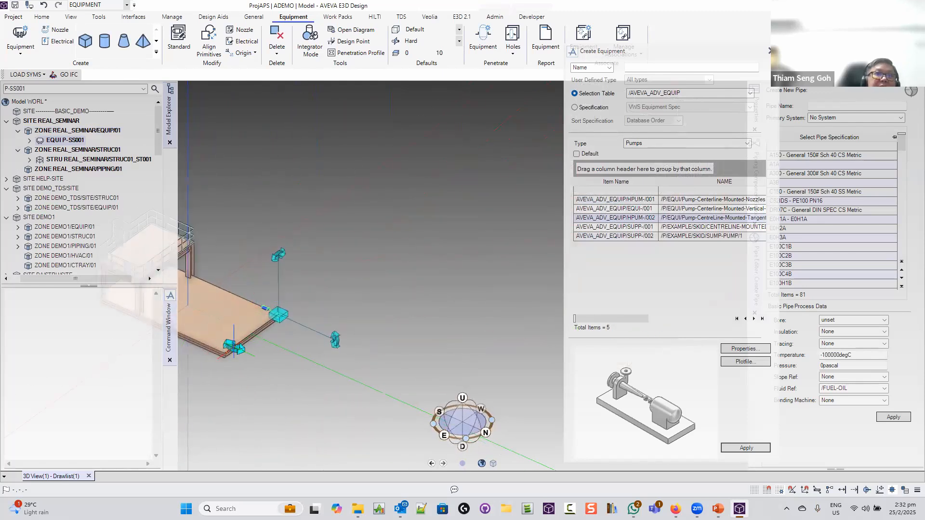
pyautogui.moveTo(234, 346); pyautogui.dragTo(220, 290)
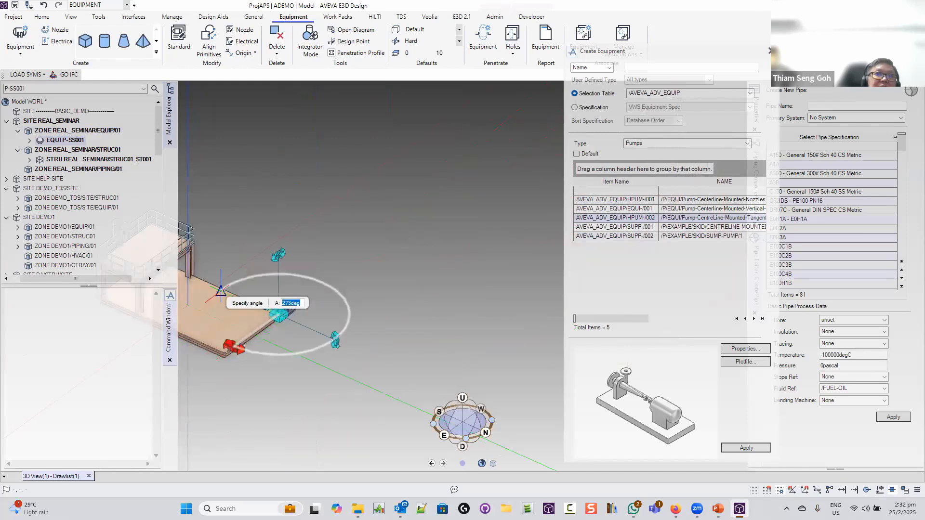
pyautogui.write('270')
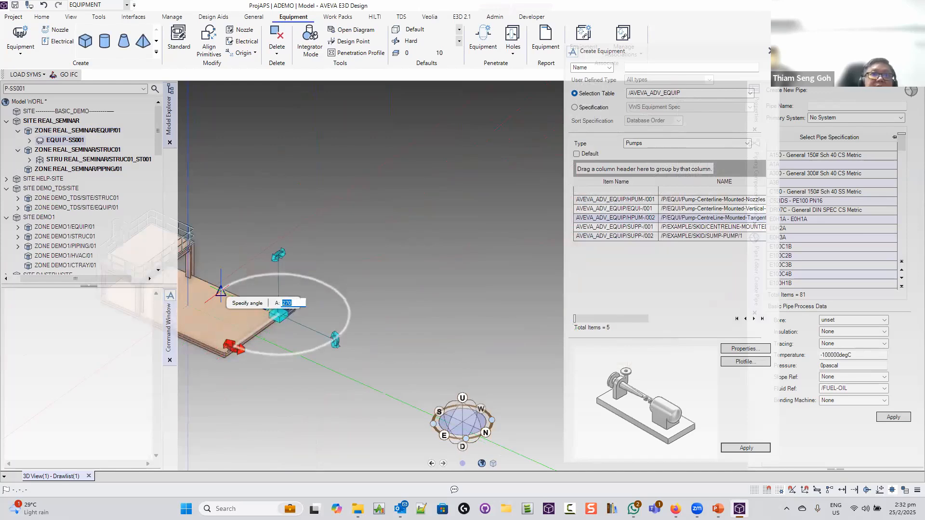
pyautogui.press('Return')
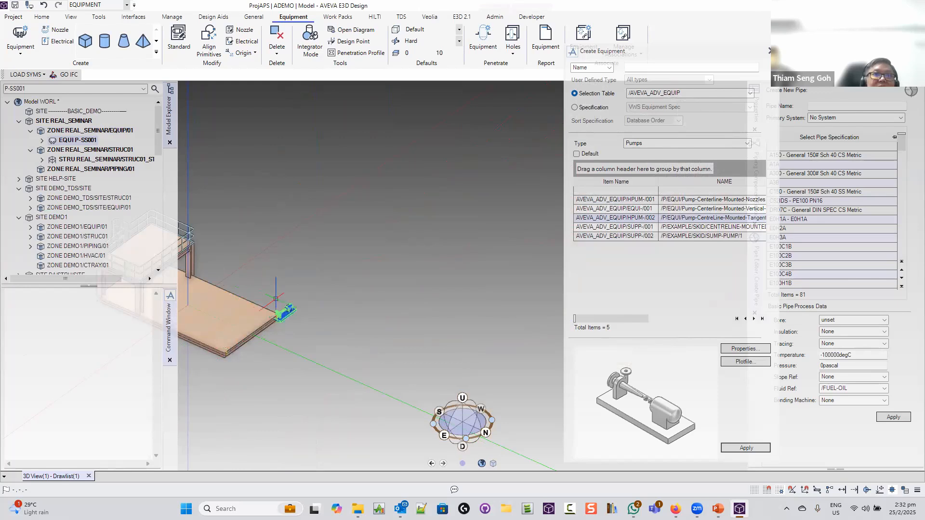
pyautogui.scroll(5, 267, 332)
pyautogui.moveTo(267, 332); pyautogui.dragTo(279, 360, button='middle')
pyautogui.scroll(3, 281, 361)
pyautogui.scroll(1, 280, 361)
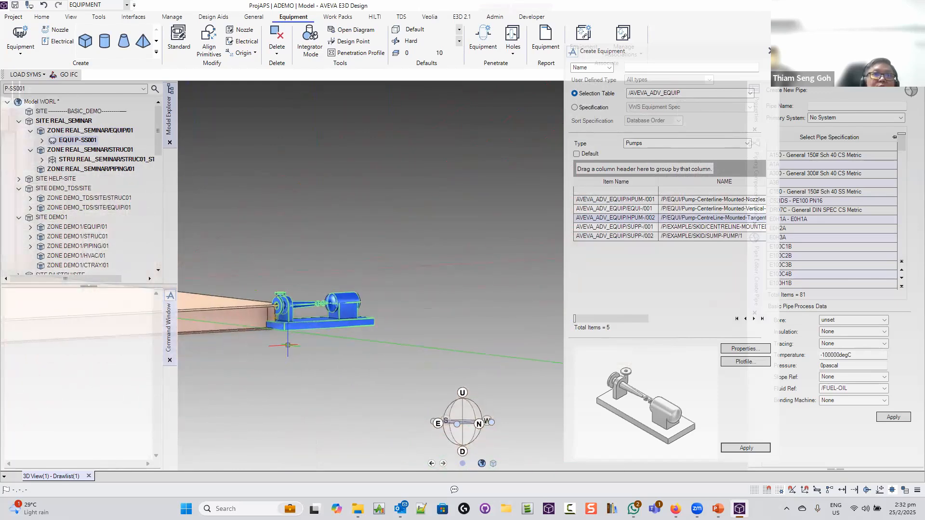
# Start moving the pump and pick its base point with a 0 mm offset
pyautogui.rightClick(318, 318)
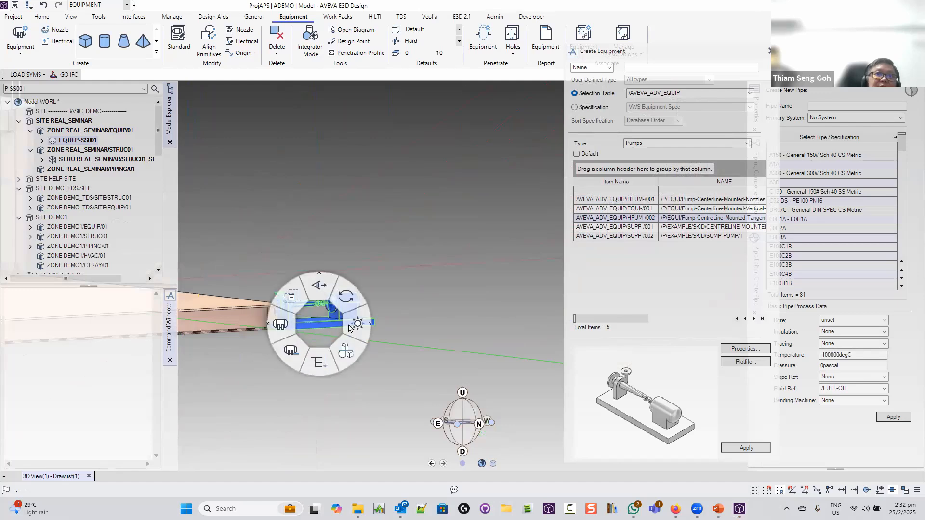
pyautogui.click(354, 329)
pyautogui.click(386, 352)
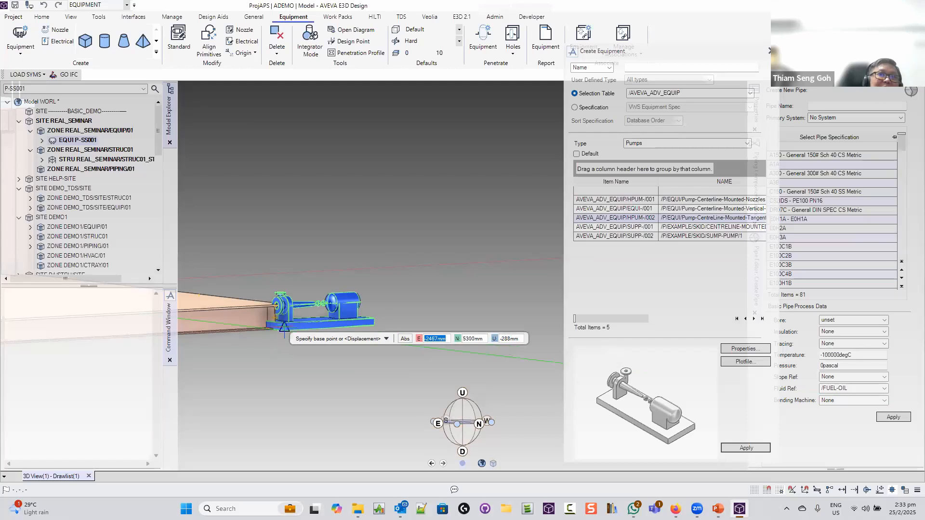
pyautogui.scroll(5, 284, 329)
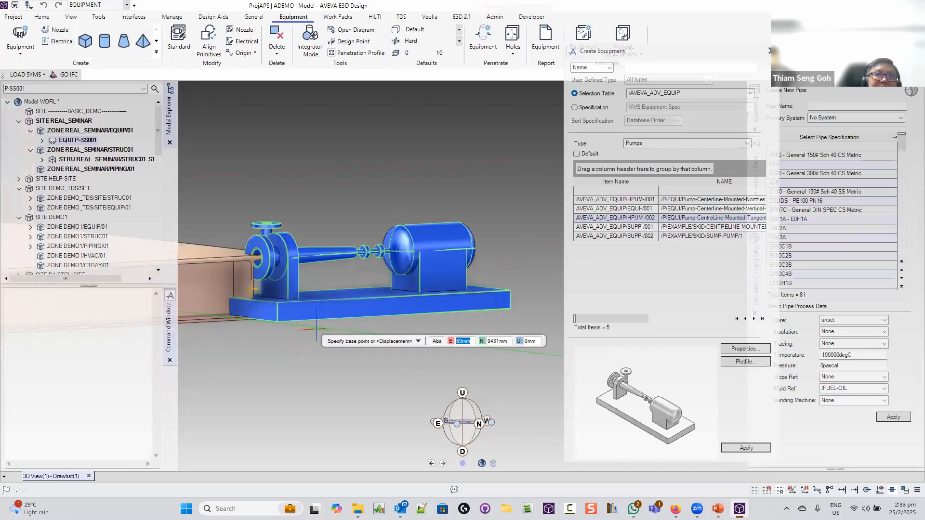
pyautogui.click(341, 322)
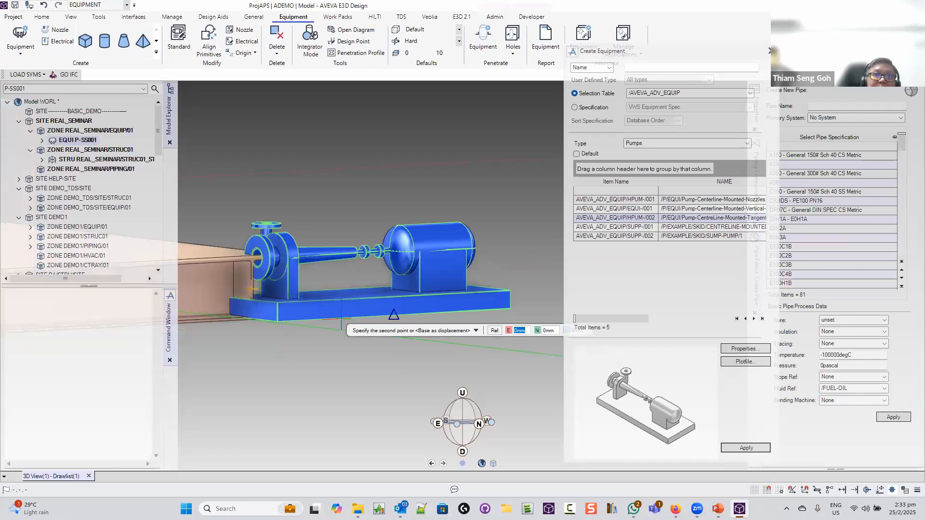
pyautogui.press('Tab')
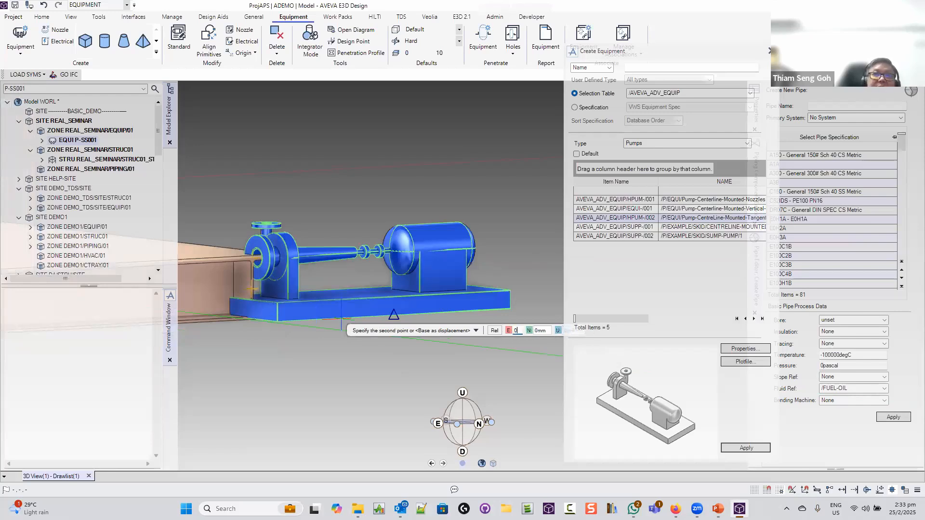
pyautogui.write('0')
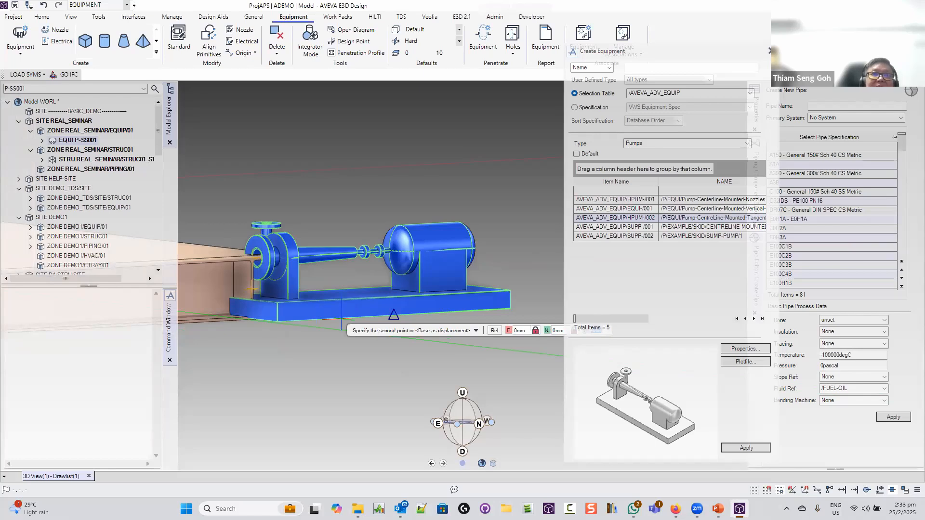
pyautogui.press('Return')
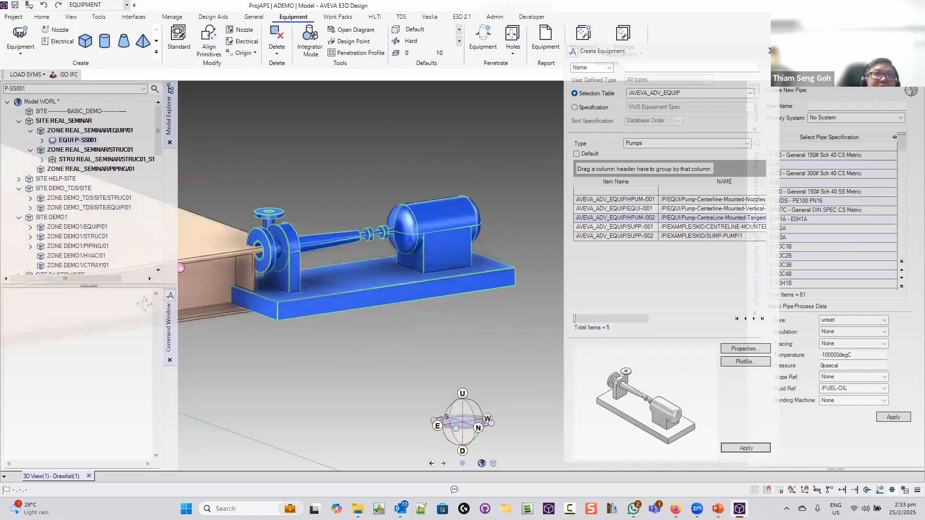
# Drop the pump at a snapped point on the slab corner
pyautogui.moveTo(217, 255); pyautogui.dragTo(177, 256, button='middle')
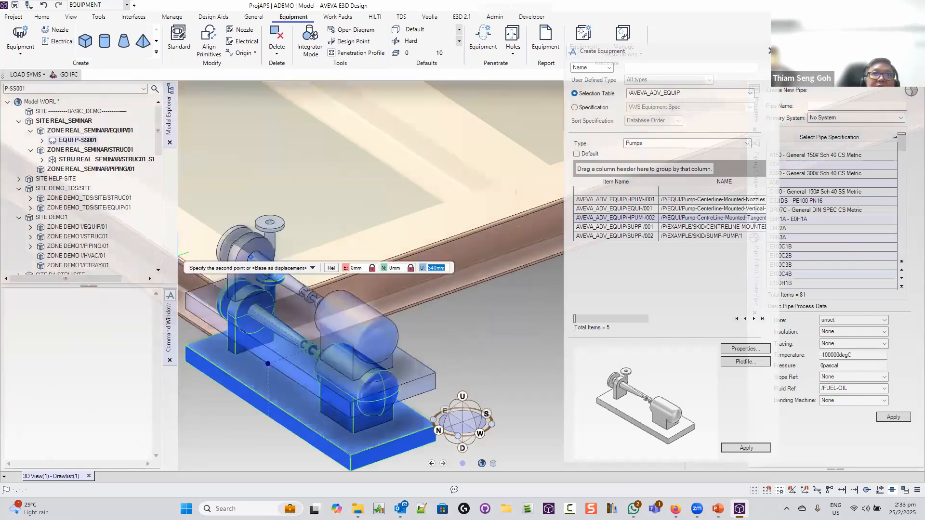
pyautogui.click(437, 236)
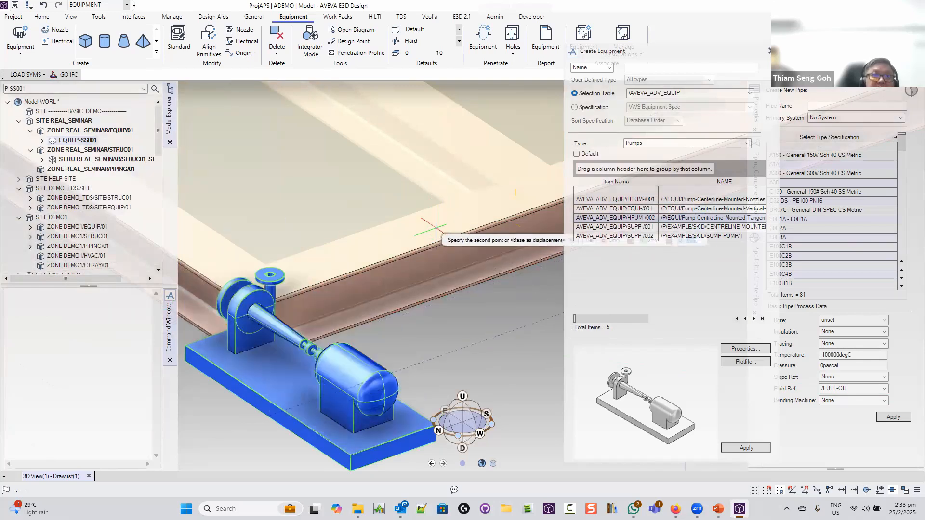
pyautogui.rightClick(435, 237)
pyautogui.click(435, 267)
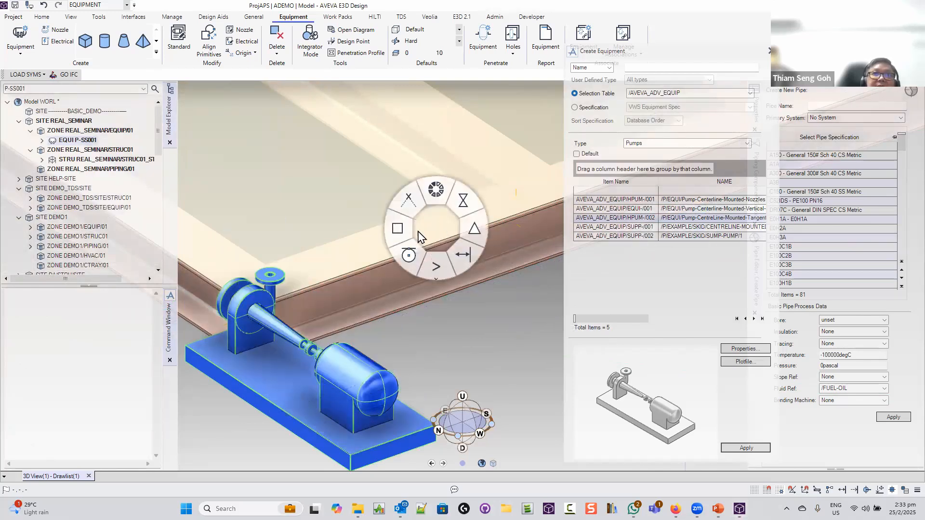
pyautogui.click(397, 228)
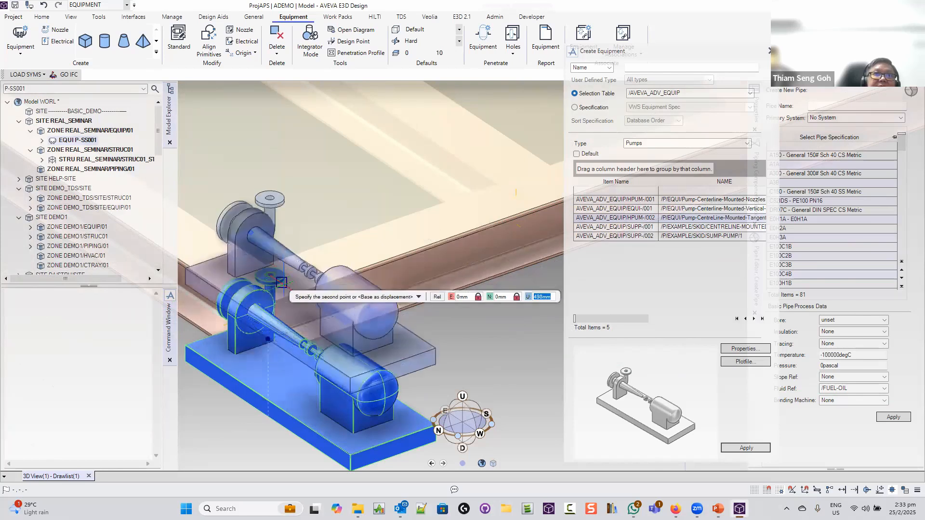
pyautogui.click(249, 287)
# Orbit and pan to inspect the relocated pump from a low angle over the slab
pyautogui.moveTo(254, 287); pyautogui.dragTo(354, 234, button='middle')
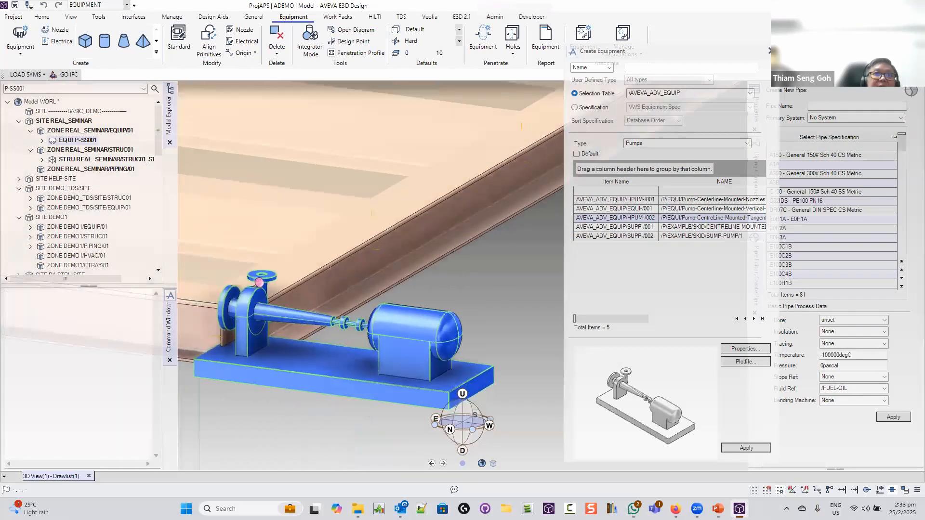
pyautogui.moveTo(282, 261); pyautogui.dragTo(674, 219, button='middle')
pyautogui.scroll(-4, 435, 215)
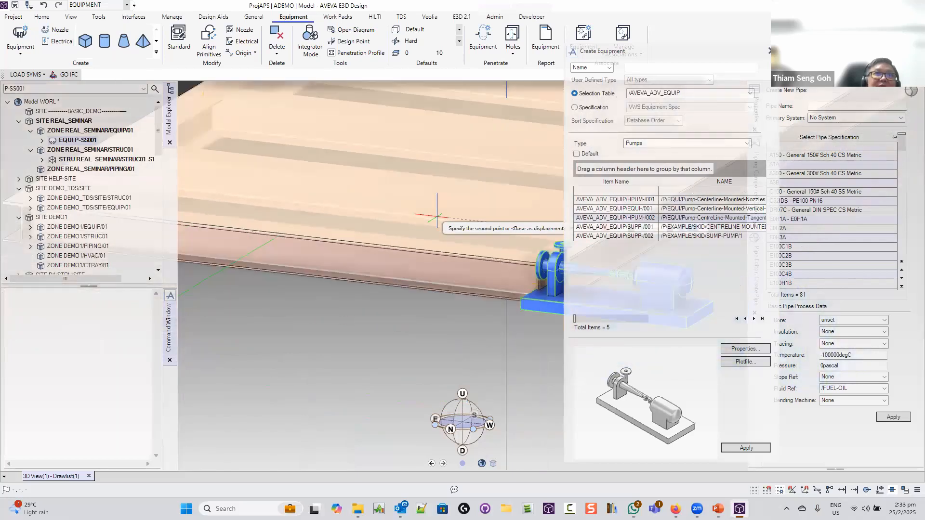
pyautogui.moveTo(356, 215); pyautogui.dragTo(458, 243, button='middle')
pyautogui.scroll(2, 236, 235)
pyautogui.scroll(3, 237, 236)
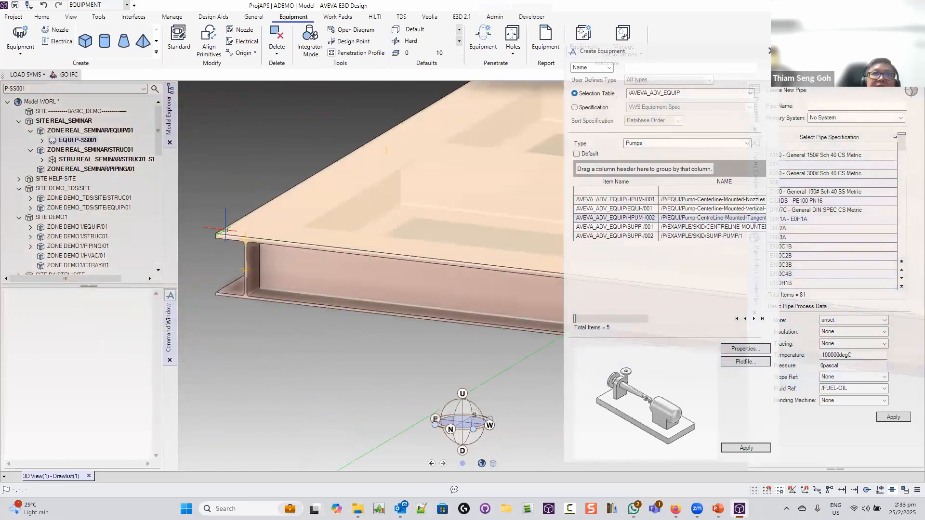
pyautogui.scroll(-3, 222, 232)
pyautogui.moveTo(464, 299)
pyautogui.keyDown('shift'); pyautogui.mouseDown(button='middle')
pyautogui.moveTo(479, 275)
pyautogui.moveTo(409, 252)
pyautogui.moveTo(380, 262)
pyautogui.moveTo(308, 376)
pyautogui.moveTo(279, 403)
pyautogui.moveTo(349, 390)
pyautogui.mouseUp(button='middle'); pyautogui.keyUp('shift')
pyautogui.keyDown('shift'); pyautogui.moveTo(285, 403); pyautogui.dragTo(290, 394, button='middle'); pyautogui.keyUp('shift')
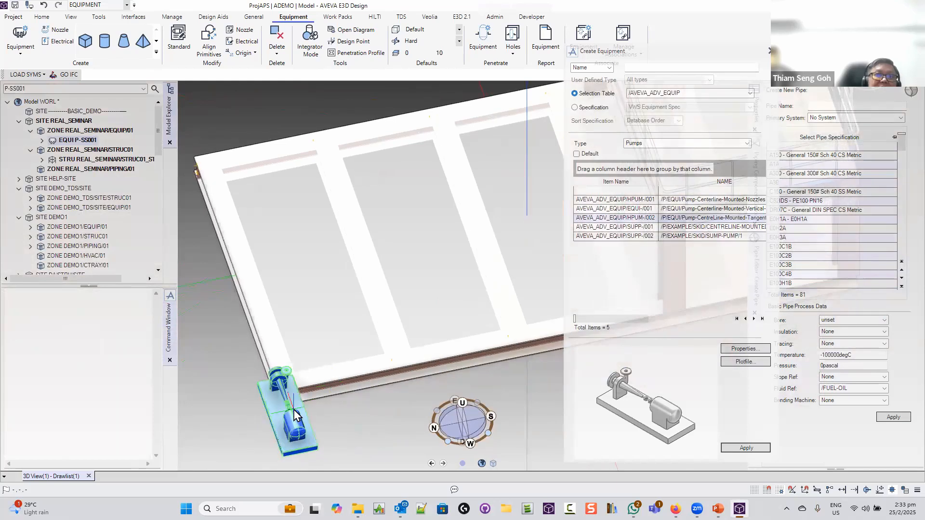
# Move the pump by a displacement of E 2000, N -2000, U 0 mm
pyautogui.rightClick(293, 409)
pyautogui.click(330, 412)
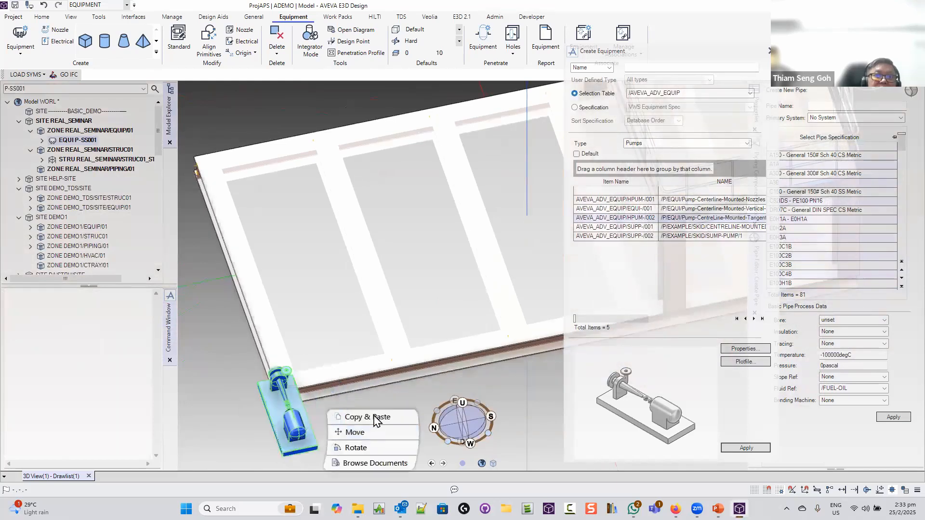
pyautogui.click(371, 431)
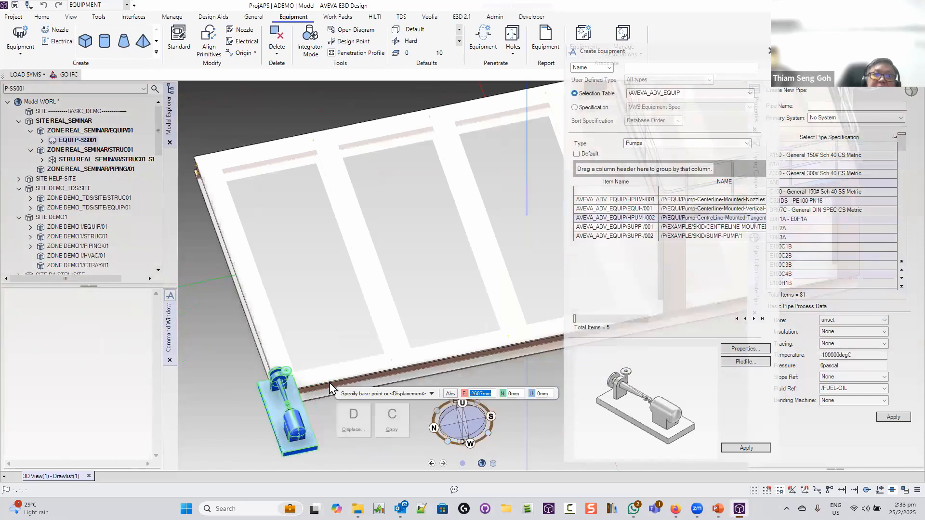
pyautogui.press('d')
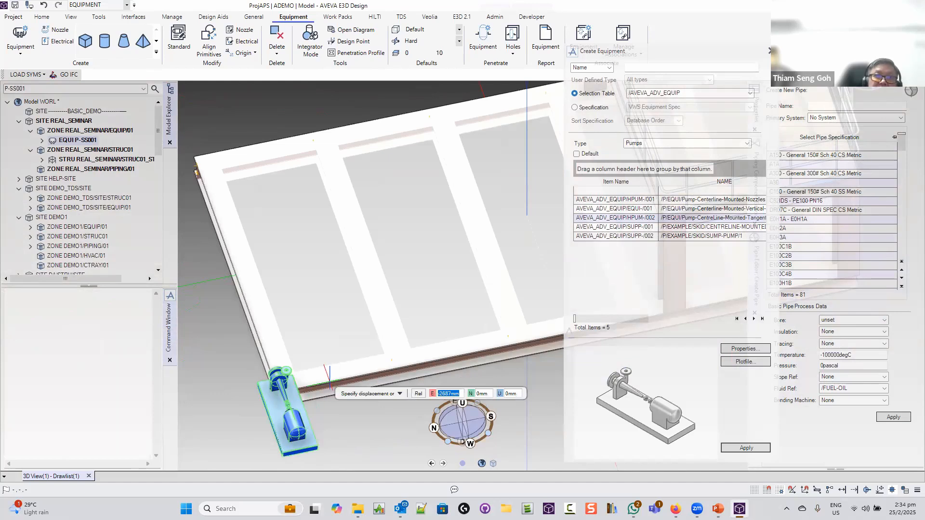
pyautogui.write('2000')
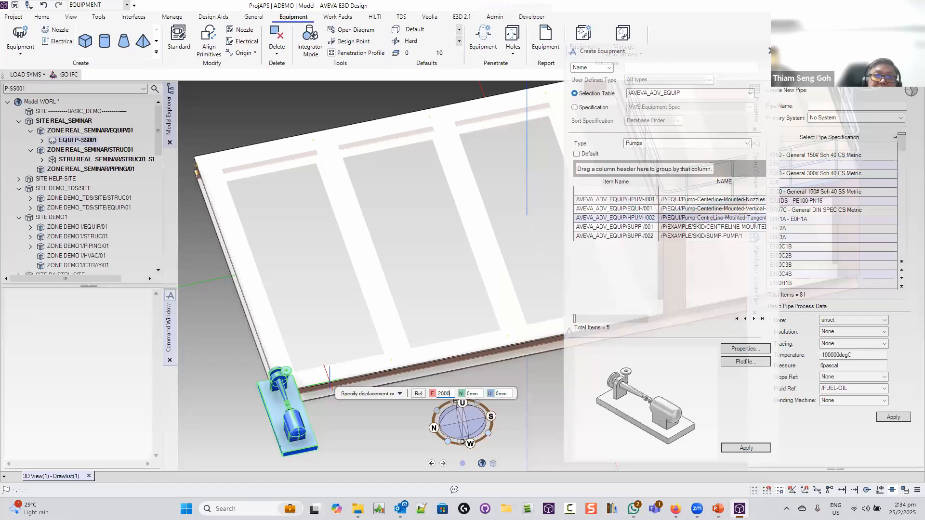
pyautogui.press('Tab')
pyautogui.write('-2000')
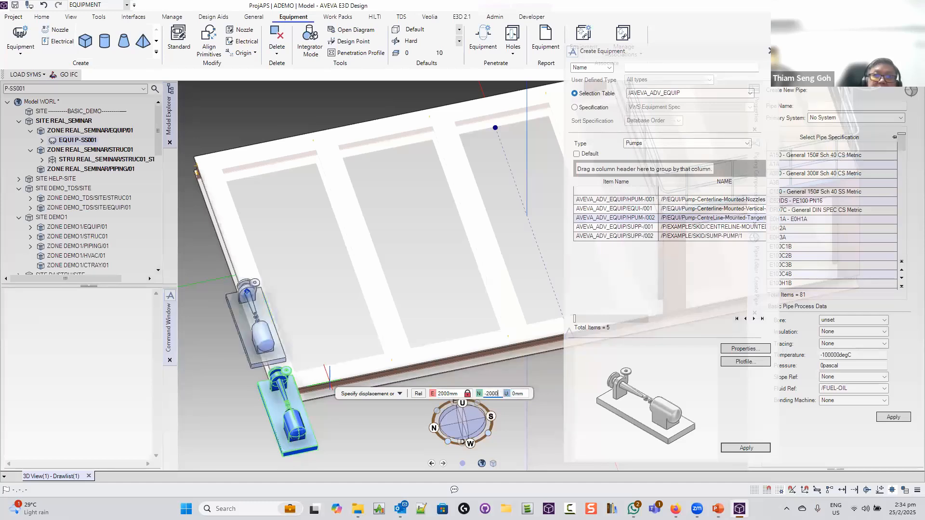
pyautogui.press('Tab')
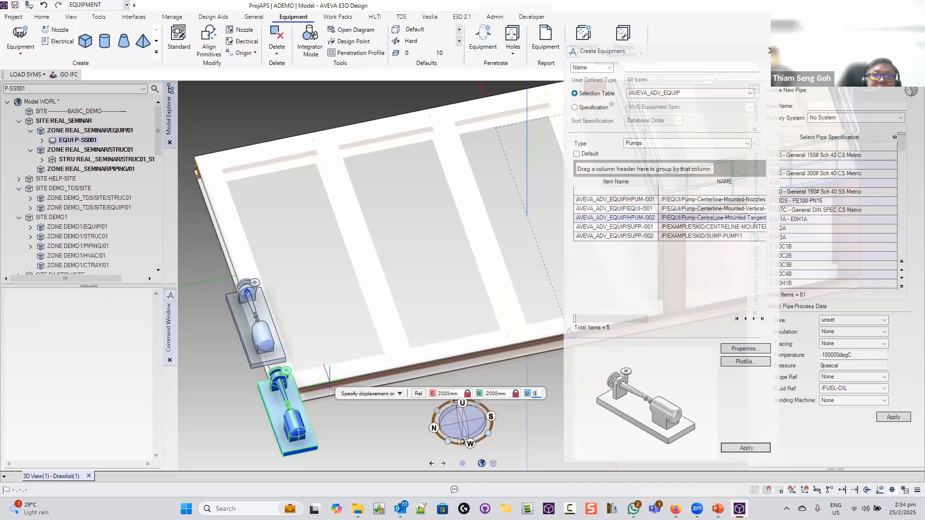
pyautogui.write('0')
pyautogui.press('Tab')
pyautogui.press('Return')
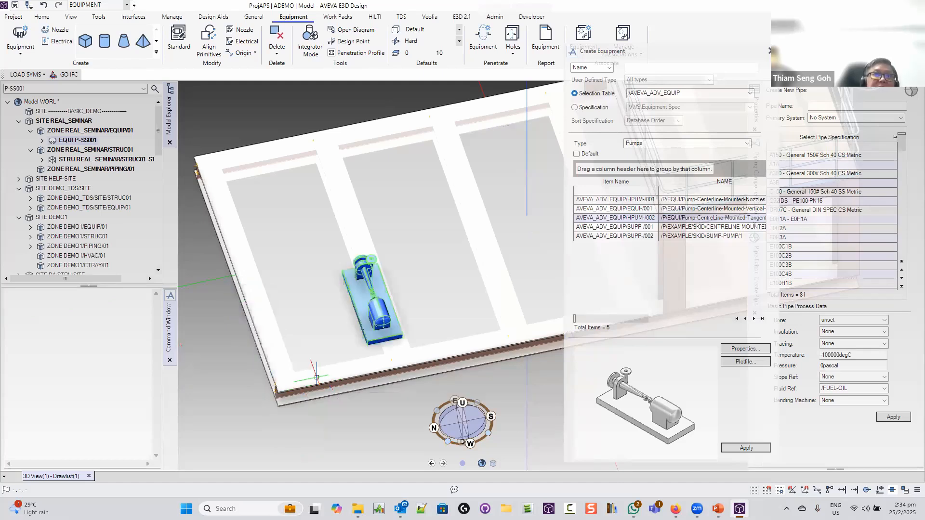
pyautogui.moveTo(321, 378); pyautogui.dragTo(330, 370, button='middle')
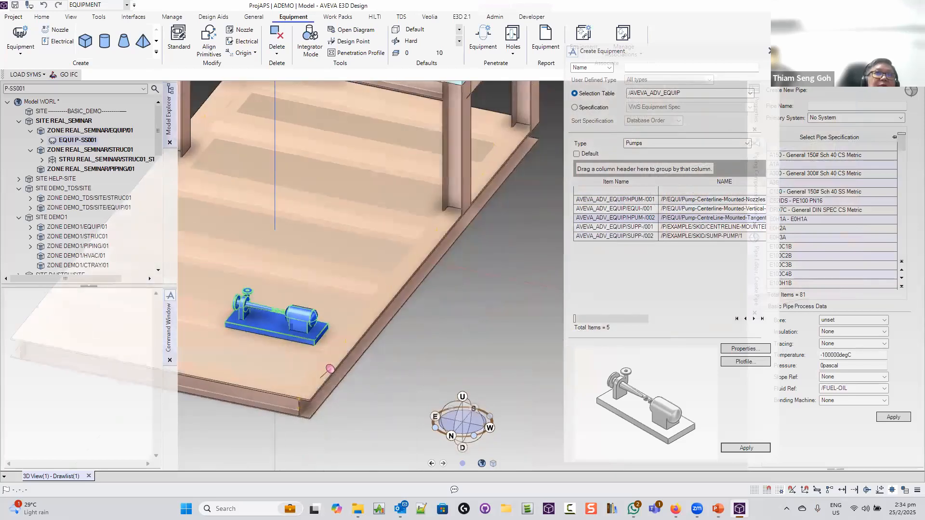
pyautogui.scroll(-4, 451, 330)
# Close the Create Equipment form without changing the selection table
pyautogui.scroll(-3, 452, 330)
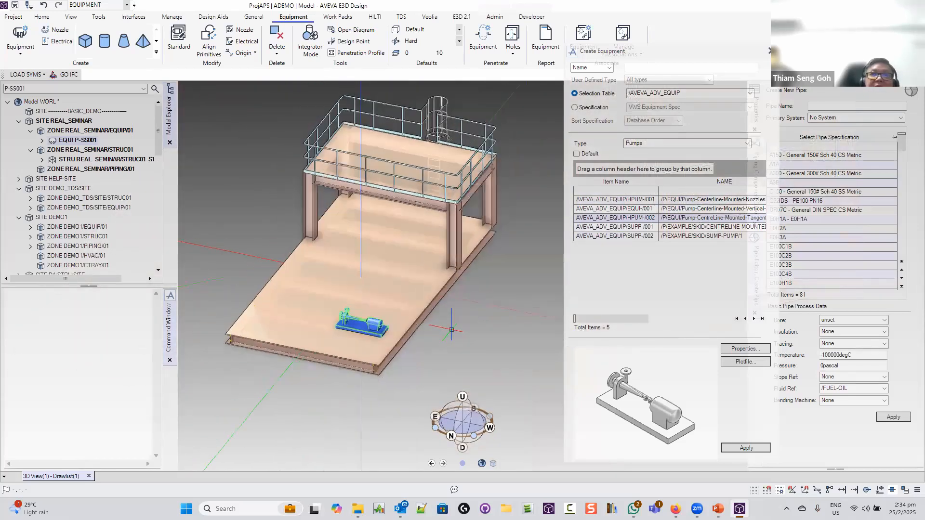
pyautogui.click(705, 95)
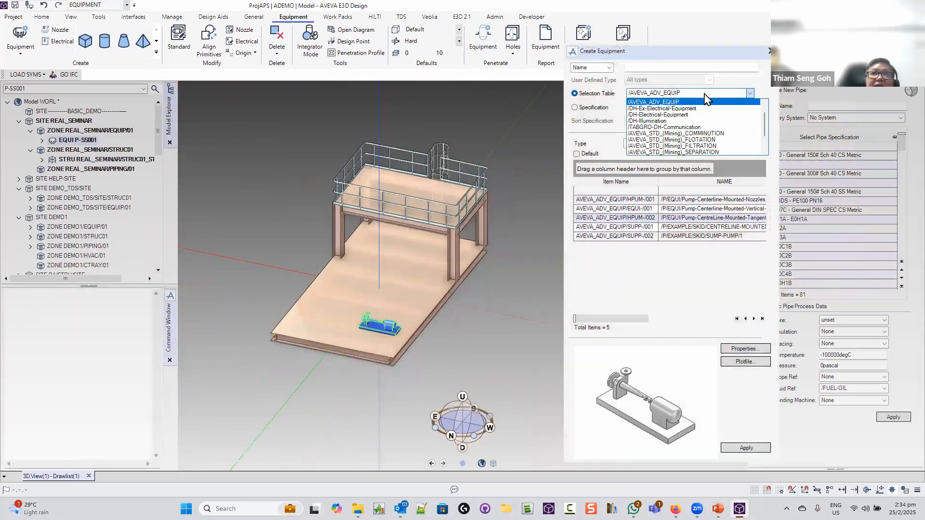
pyautogui.click(85, 141)
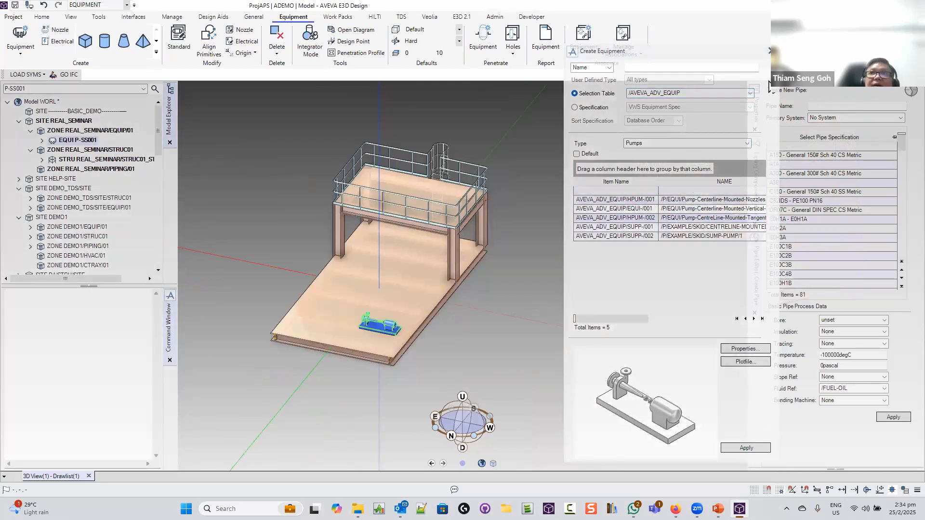
pyautogui.click(770, 51)
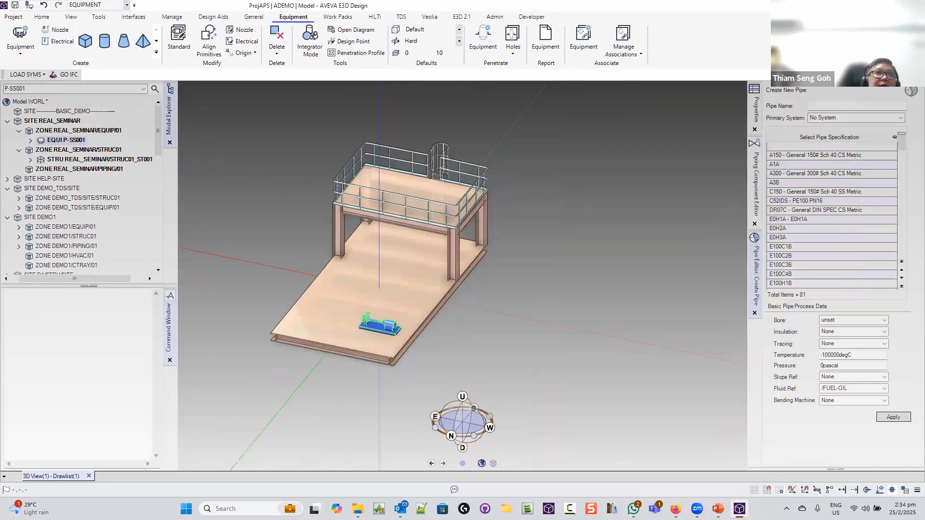
# Expand EQUI P-SS001 and its template to select the first nozzle, NOZZ 1
pyautogui.doubleClick(79, 143)
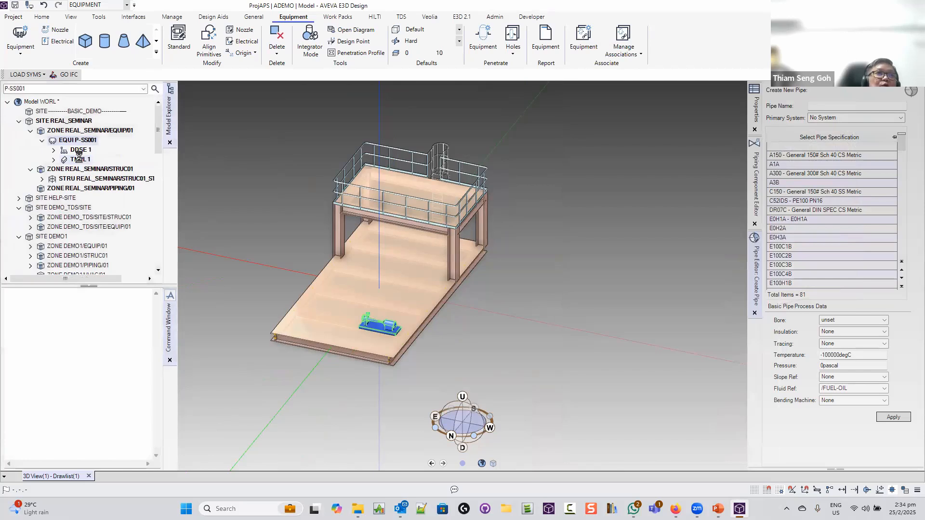
pyautogui.doubleClick(80, 159)
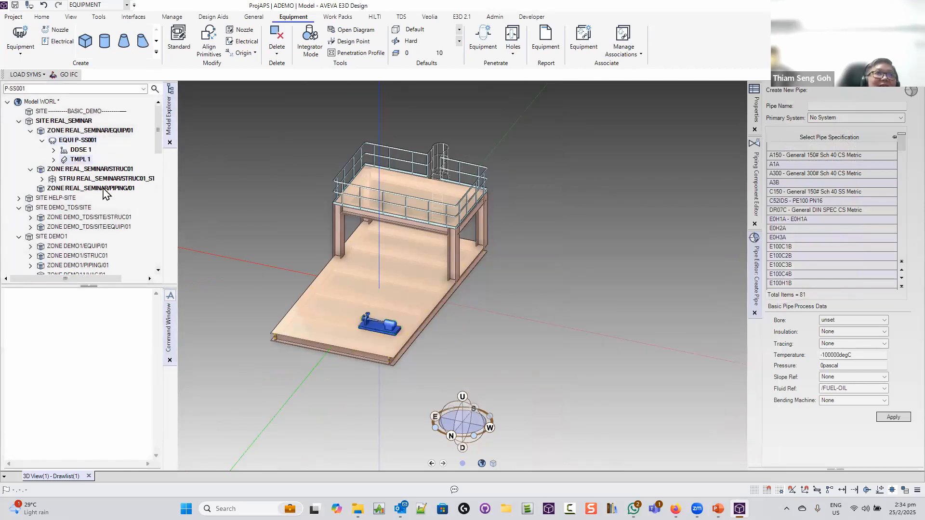
pyautogui.click(91, 179)
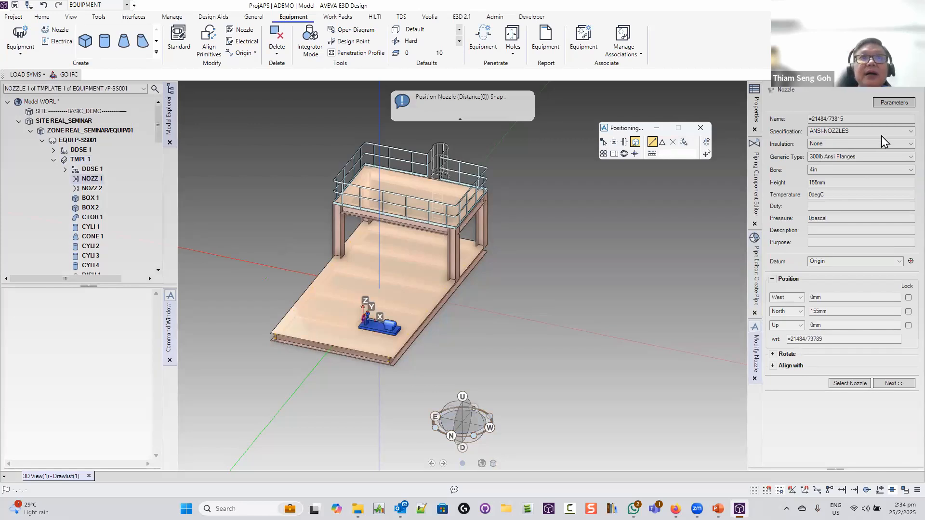
# Select the pump's second 2in nozzle, then cancel its repositioning
pyautogui.moveTo(376, 329); pyautogui.dragTo(411, 351, button='middle')
pyautogui.scroll(5, 411, 351)
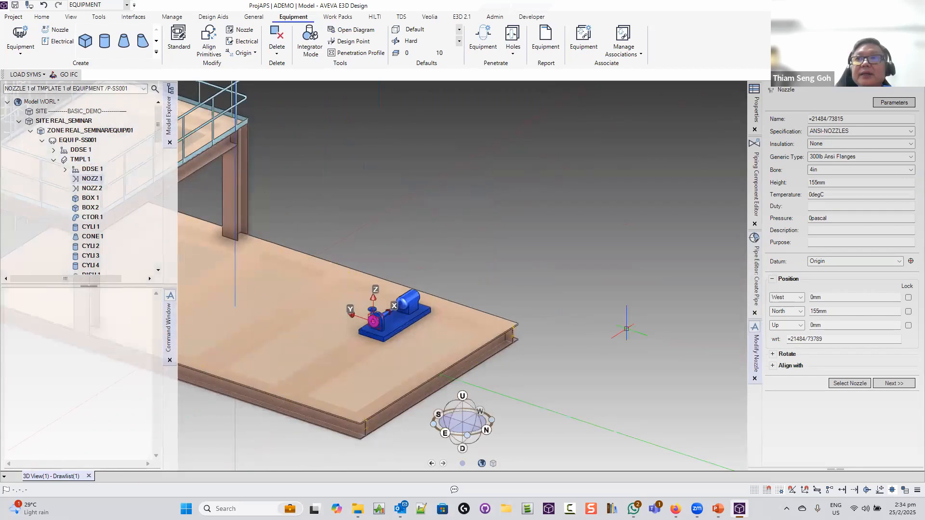
pyautogui.click(850, 383)
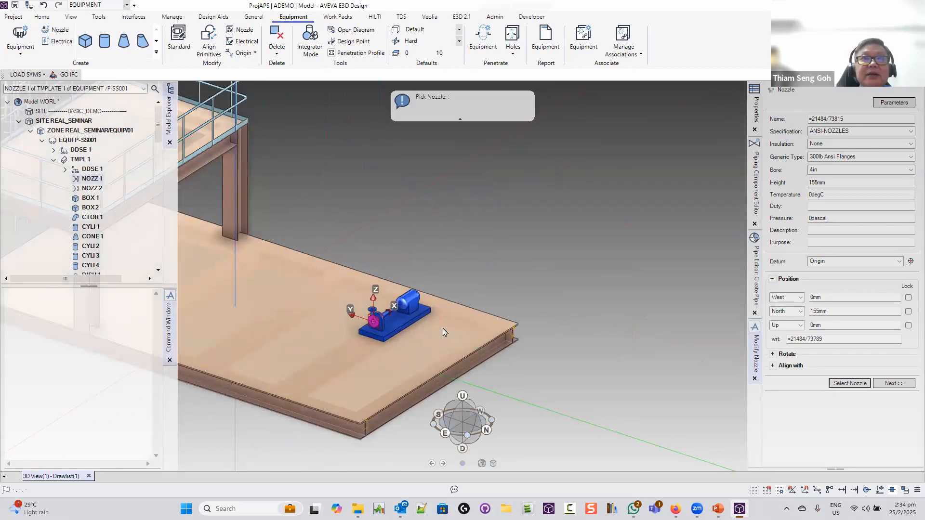
pyautogui.click(369, 312)
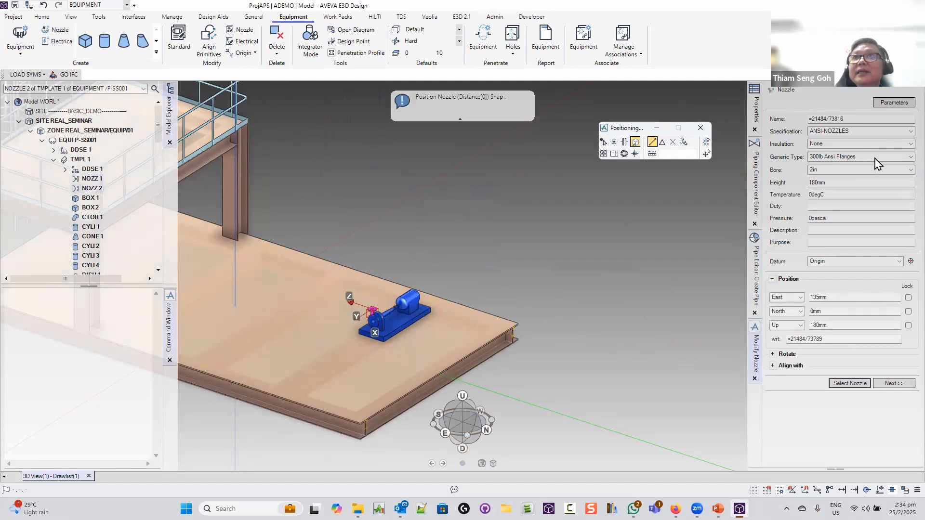
pyautogui.click(625, 301)
pyautogui.press('Escape')
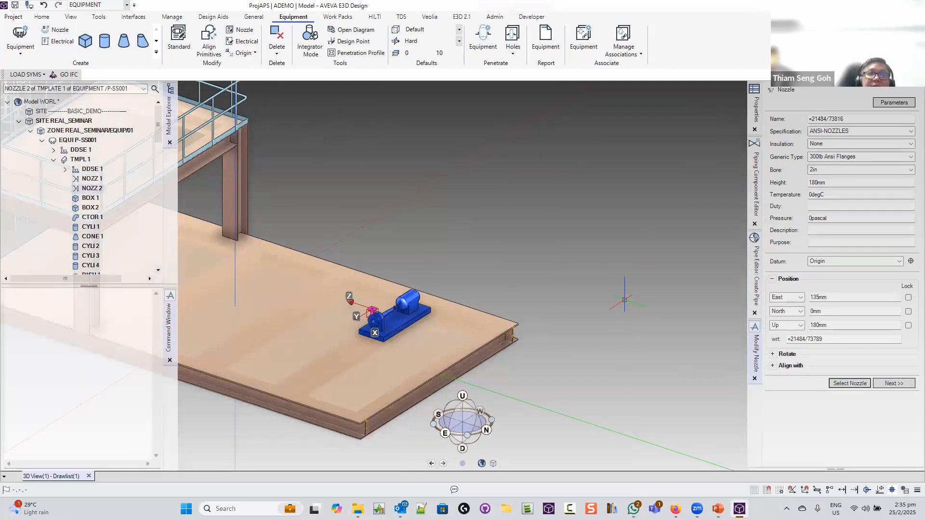
# Close the Modify Nozzle panel and reframe the view of the model
pyautogui.moveTo(650, 346); pyautogui.dragTo(632, 347, button='middle')
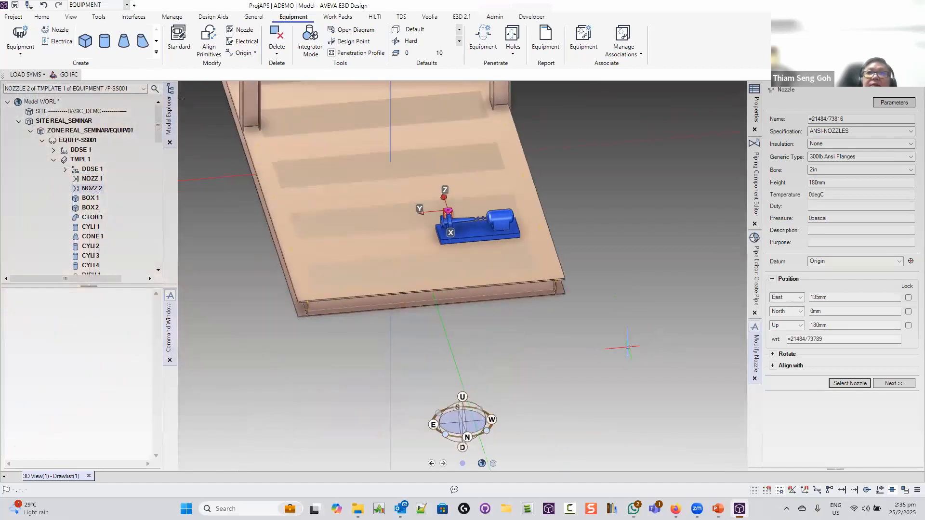
pyautogui.click(754, 378)
pyautogui.moveTo(557, 254); pyautogui.dragTo(539, 246, button='middle')
pyautogui.moveTo(537, 137); pyautogui.dragTo(505, 220, button='middle')
pyautogui.scroll(-3, 505, 220)
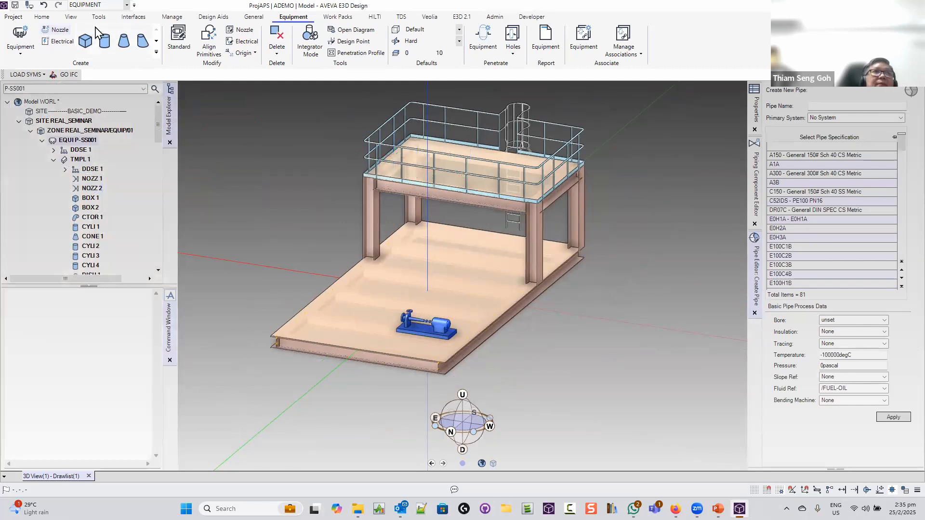
# Start a new standard equipment item and look through the table and type lists
pyautogui.click(22, 53)
pyautogui.click(29, 87)
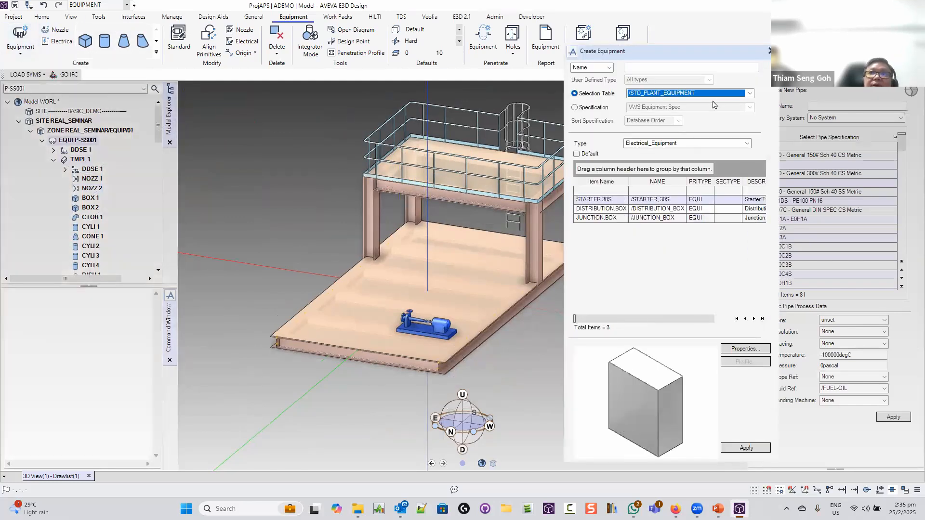
pyautogui.click(740, 95)
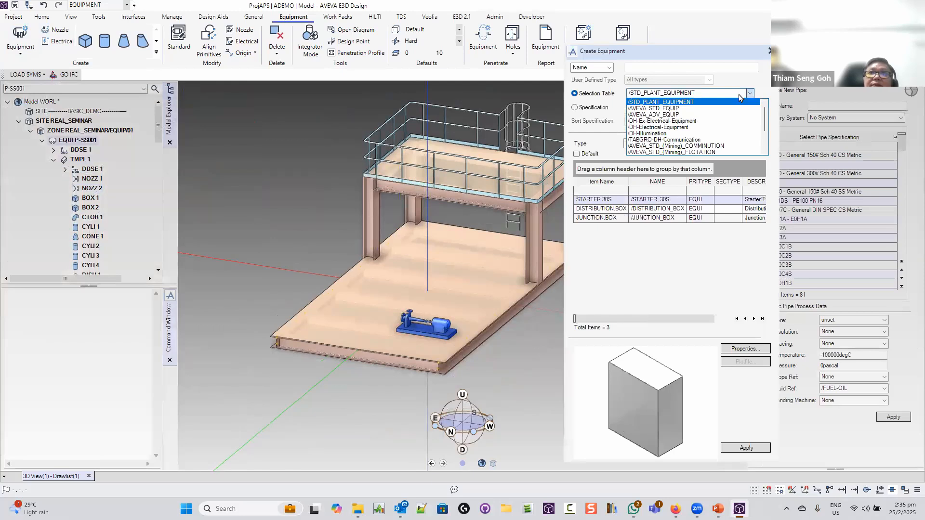
pyautogui.click(741, 100)
pyautogui.click(741, 147)
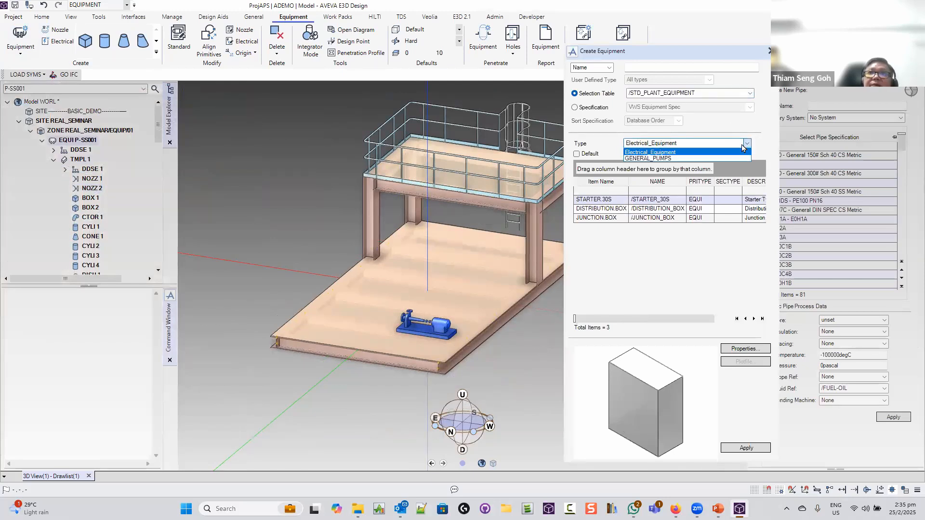
pyautogui.click(741, 146)
# Pick /AVEVA_ADV_EQUIP, filter to Vessels, and show the VESS-001 vessel's properties
pyautogui.click(733, 97)
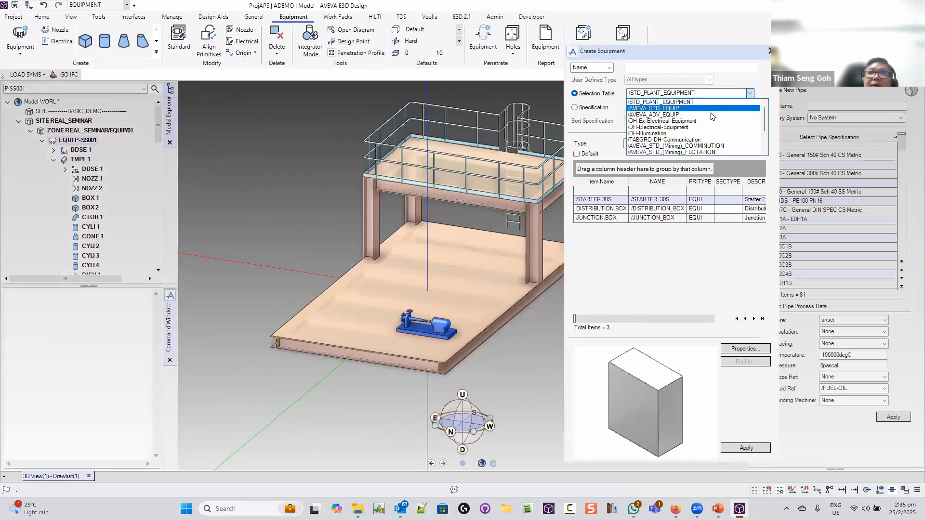
pyautogui.click(708, 114)
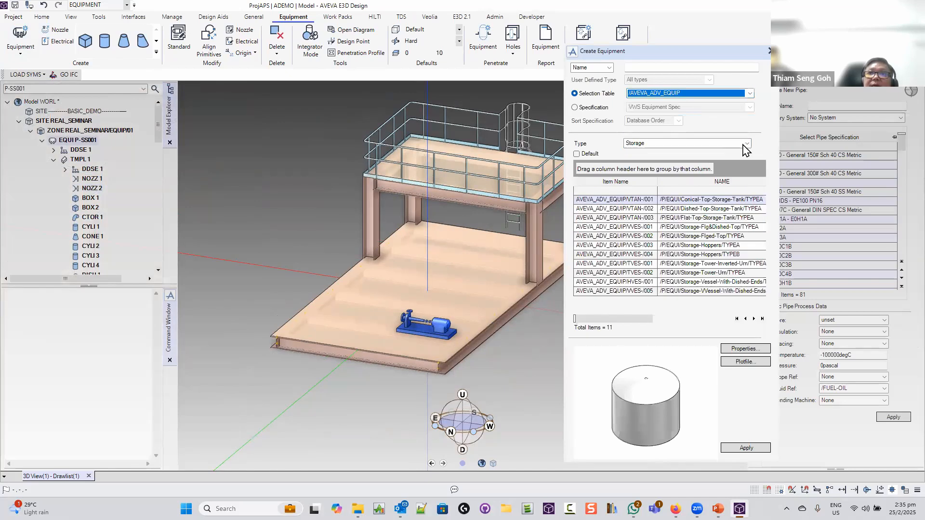
pyautogui.click(683, 145)
pyautogui.click(673, 171)
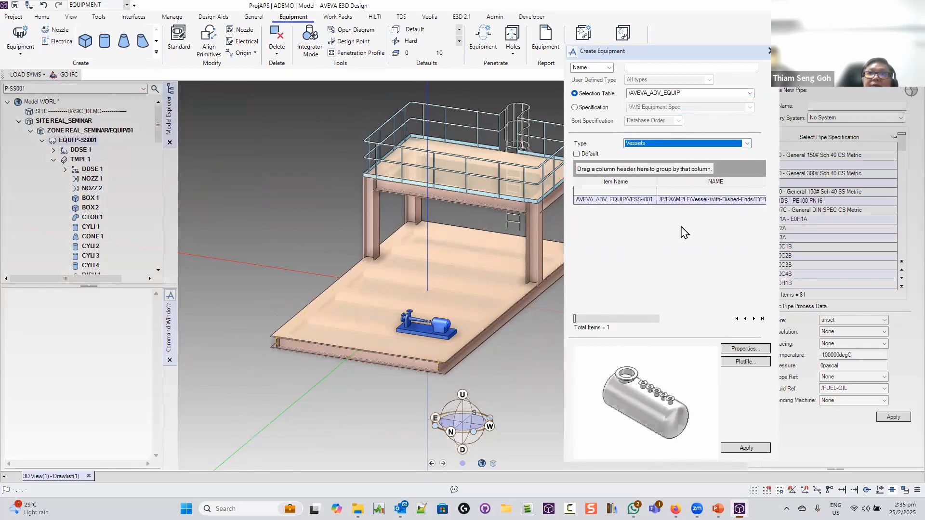
pyautogui.click(744, 348)
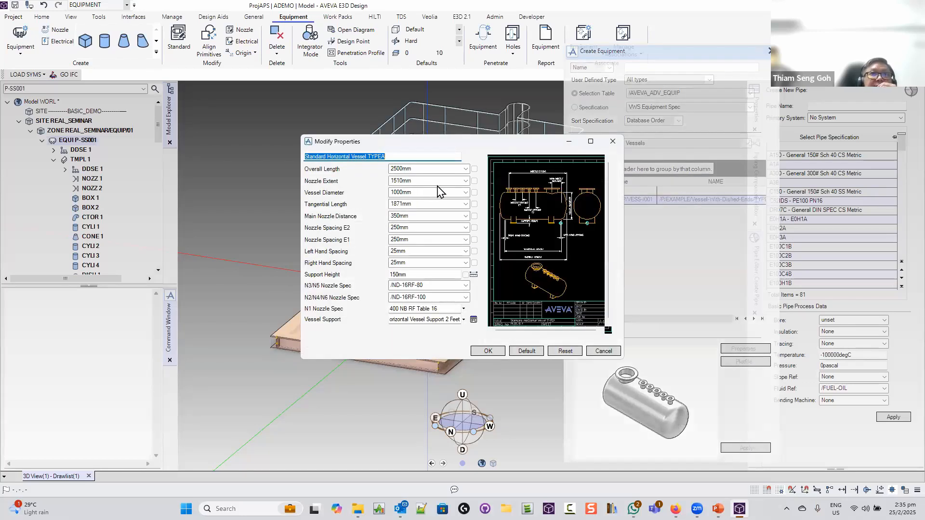
# Leave the N3/N5 and N1 nozzle specs unchanged and OK the 2500 mm × 1000 mm vessel
pyautogui.click(466, 287)
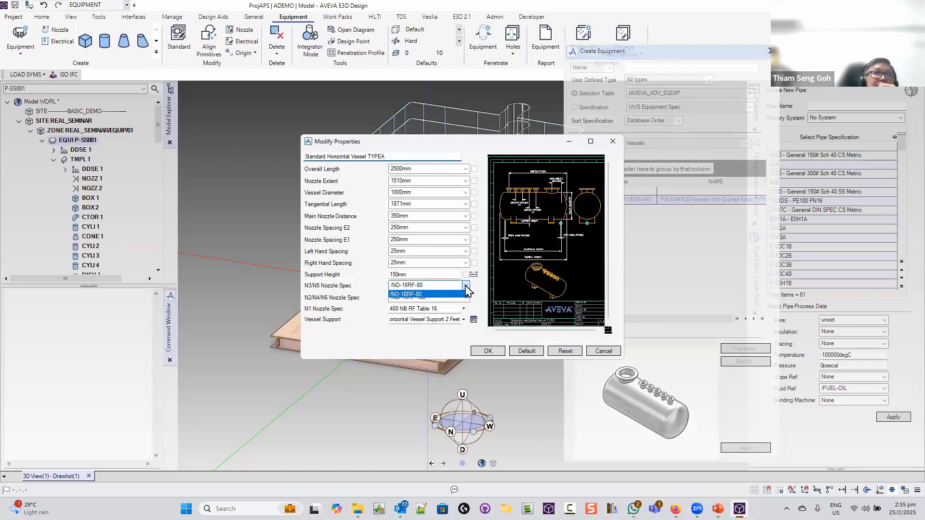
pyautogui.click(503, 295)
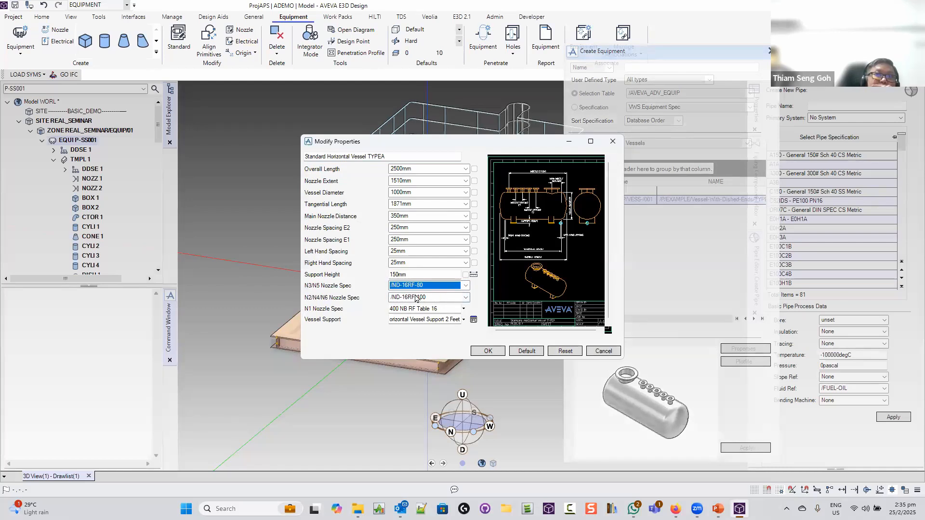
pyautogui.click(463, 309)
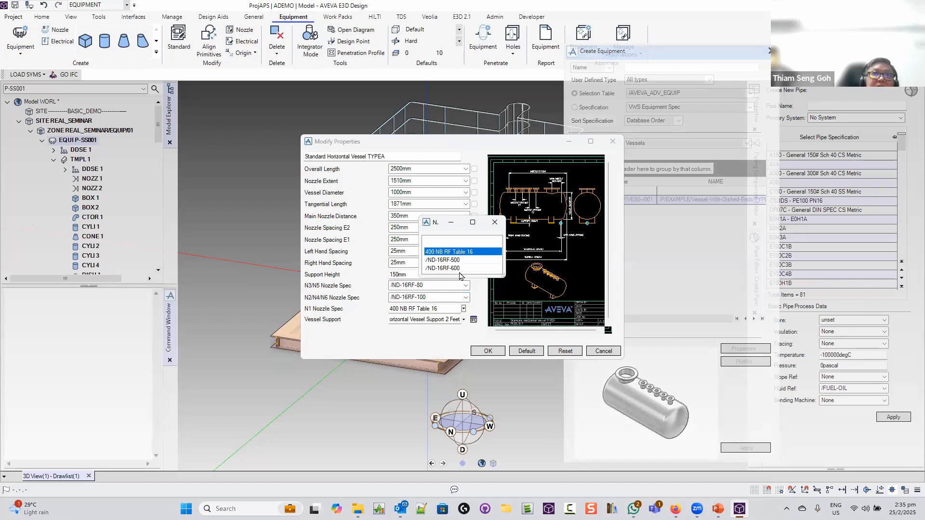
pyautogui.click(495, 222)
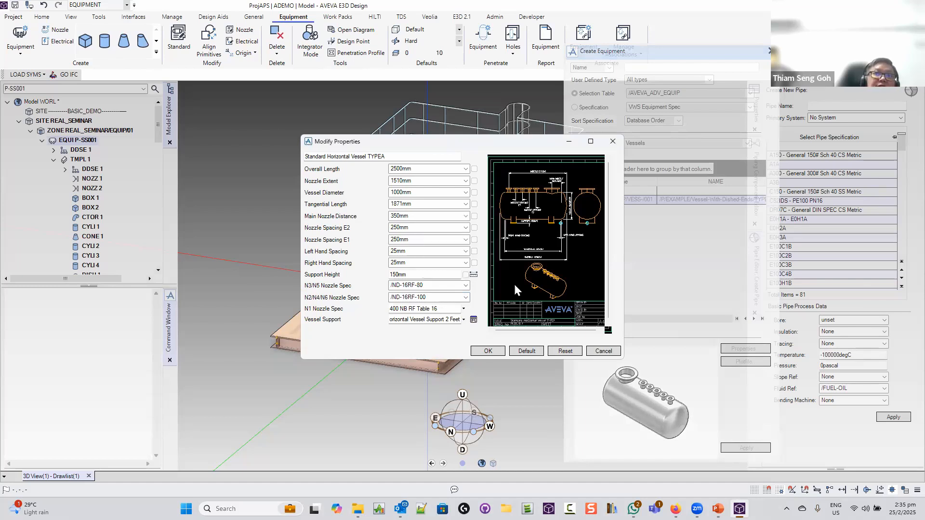
pyautogui.click(487, 351)
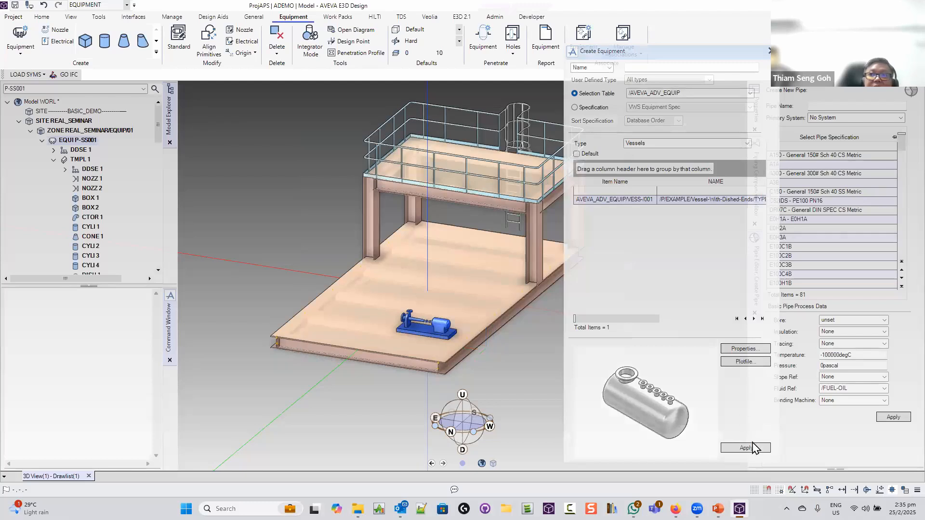
# Create vessel V-SS001 and snap it to a midpoint on the upper platform deck
pyautogui.click(661, 66)
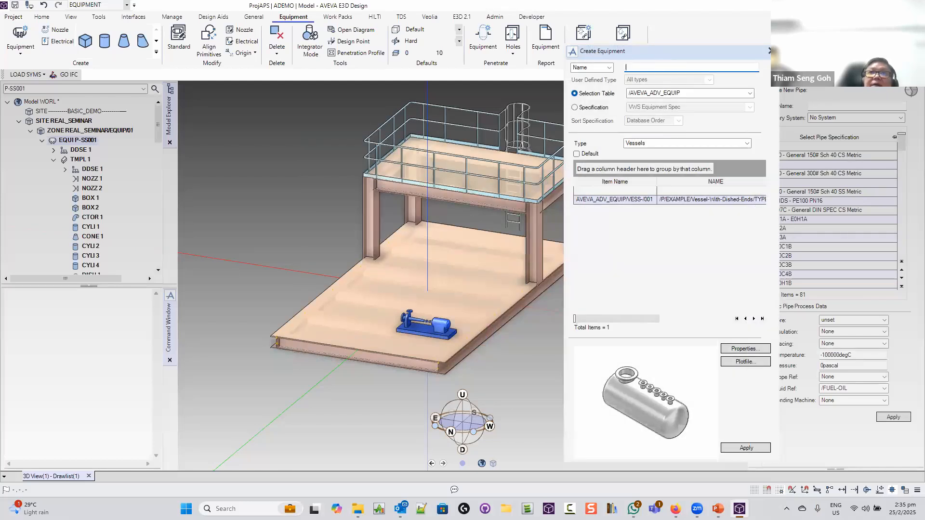
pyautogui.write('V-')
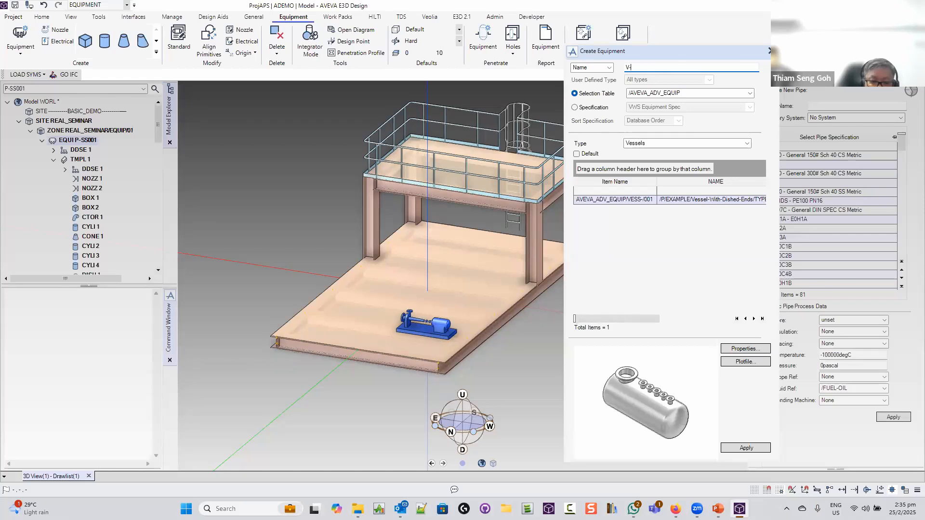
pyautogui.write('SS')
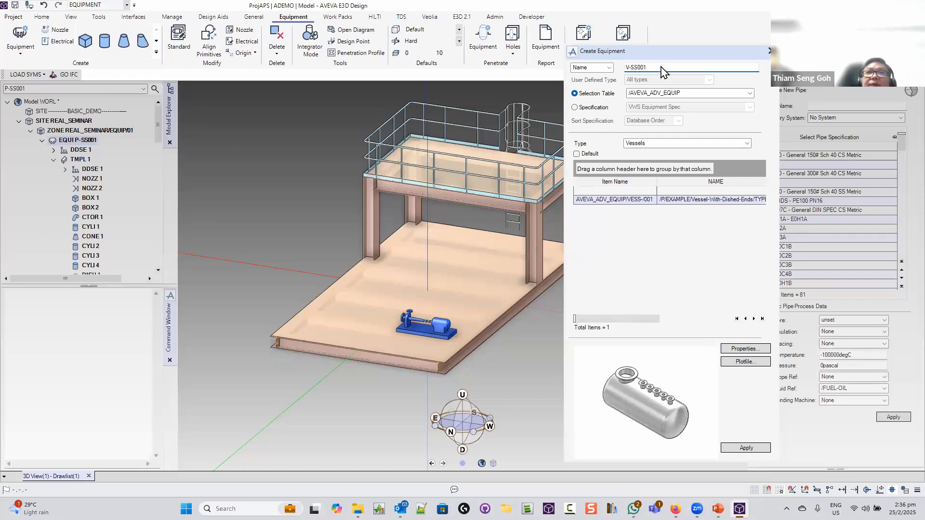
pyautogui.write('001')
pyautogui.press('Return')
pyautogui.click(746, 448)
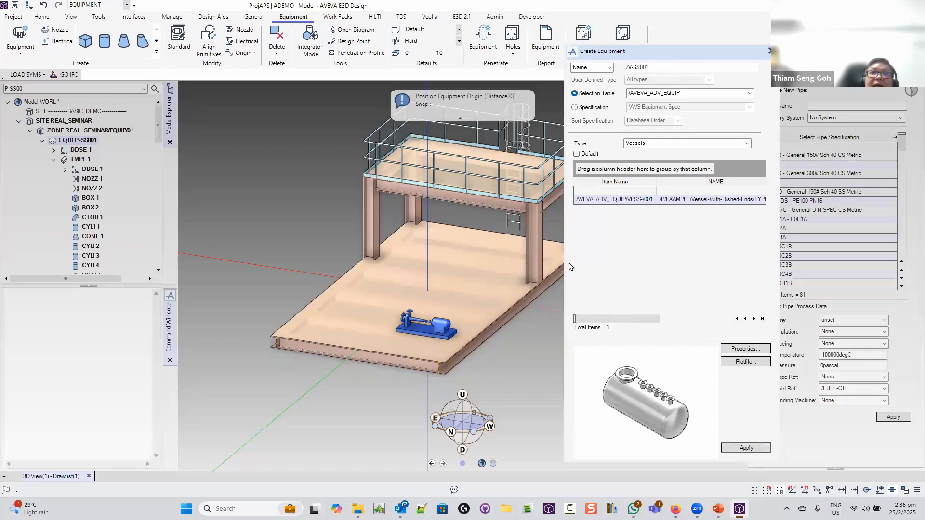
pyautogui.moveTo(472, 174); pyautogui.dragTo(366, 260, button='middle')
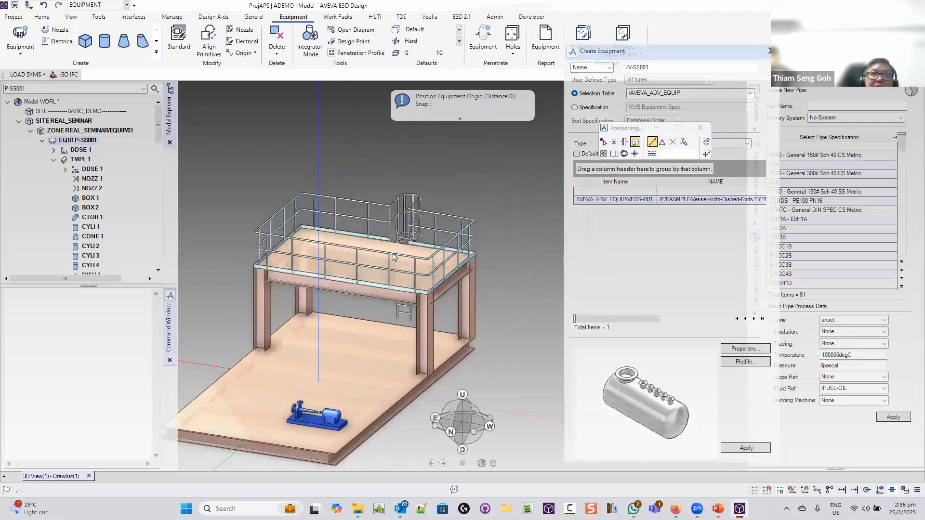
pyautogui.moveTo(380, 293); pyautogui.dragTo(363, 332, button='middle')
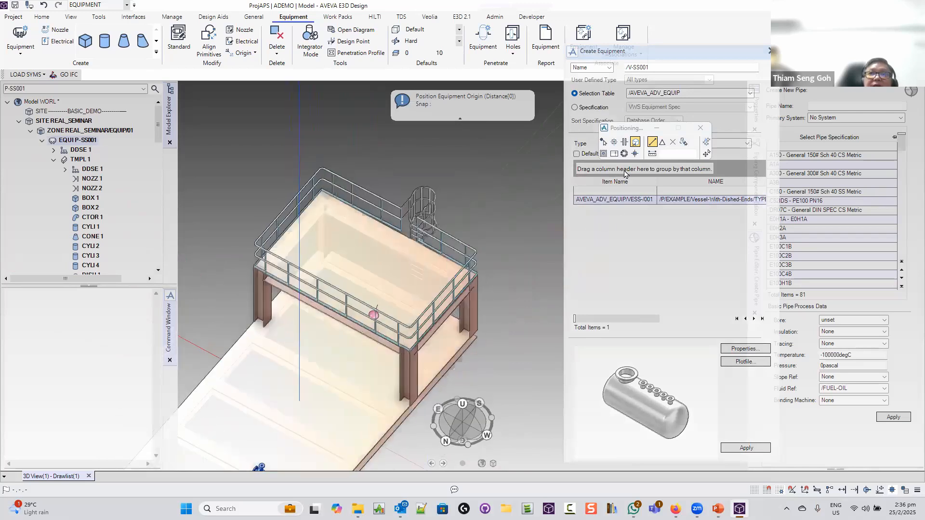
pyautogui.click(673, 142)
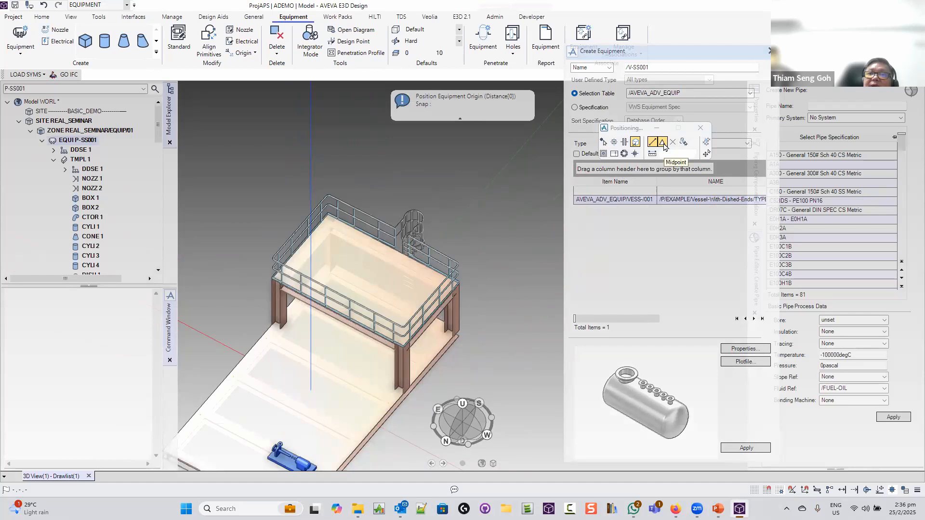
pyautogui.click(663, 142)
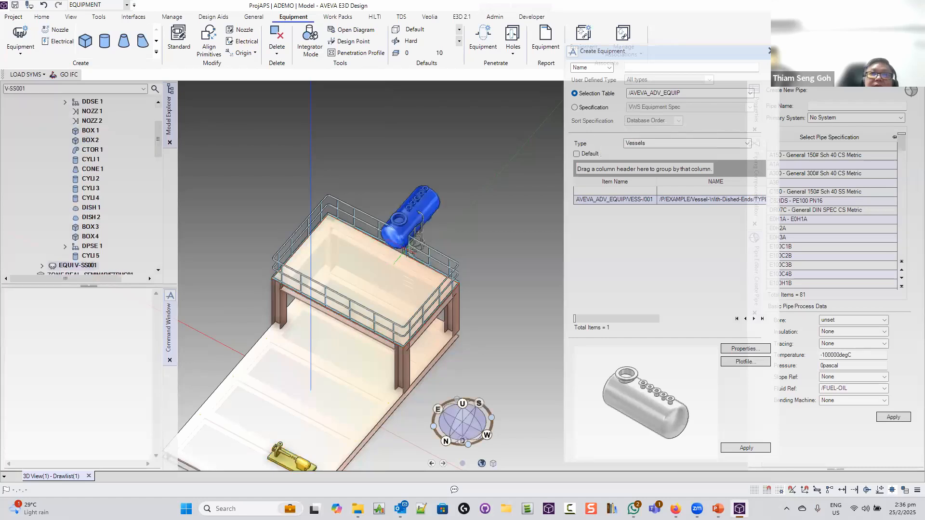
# Rotate the vessel on the deck to 270 degrees
pyautogui.moveTo(404, 248)
pyautogui.mouseDown(button='middle')
pyautogui.moveTo(375, 229)
pyautogui.moveTo(366, 191)
pyautogui.moveTo(466, 204)
pyautogui.mouseUp(button='middle')
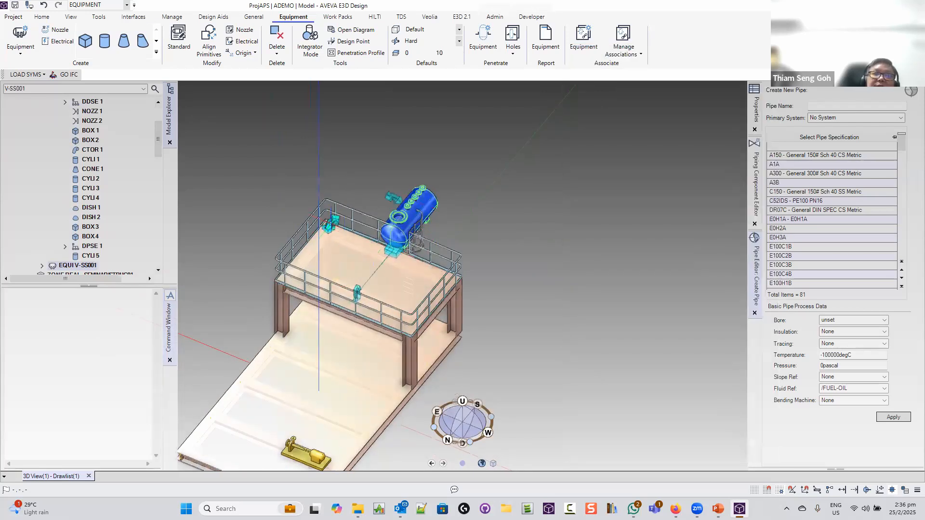
pyautogui.click(330, 224)
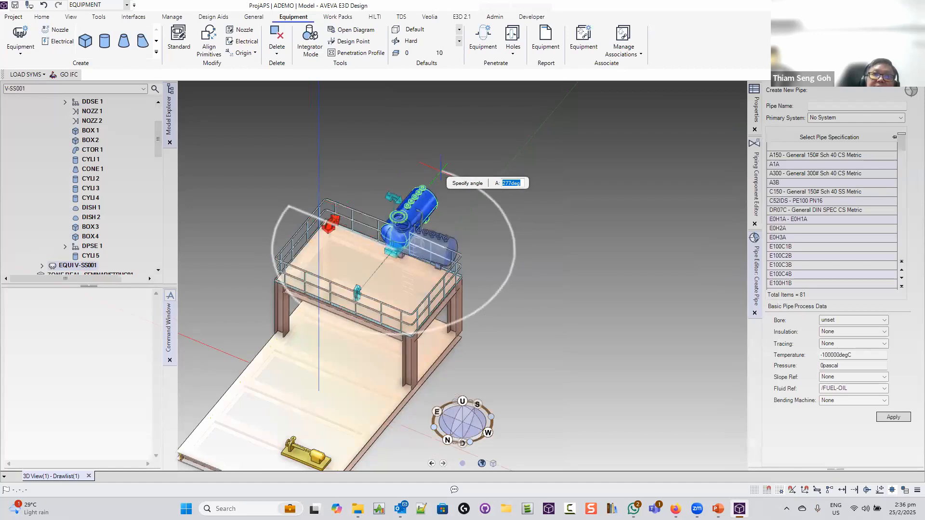
pyautogui.write('27')
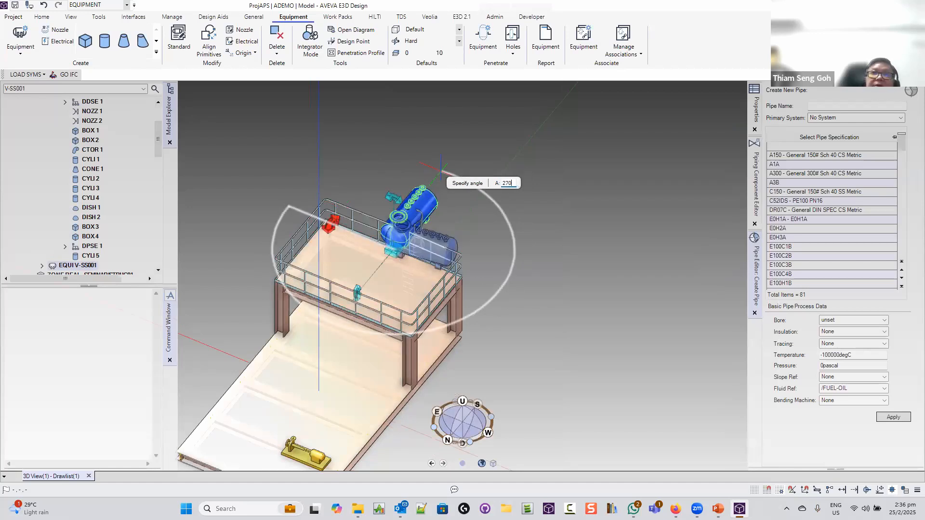
pyautogui.write('0')
pyautogui.press('Return')
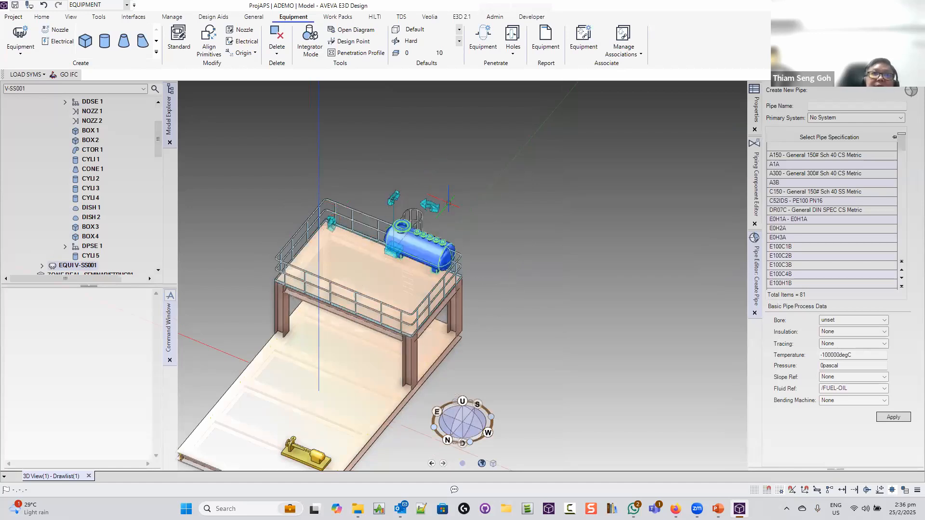
pyautogui.click(420, 247)
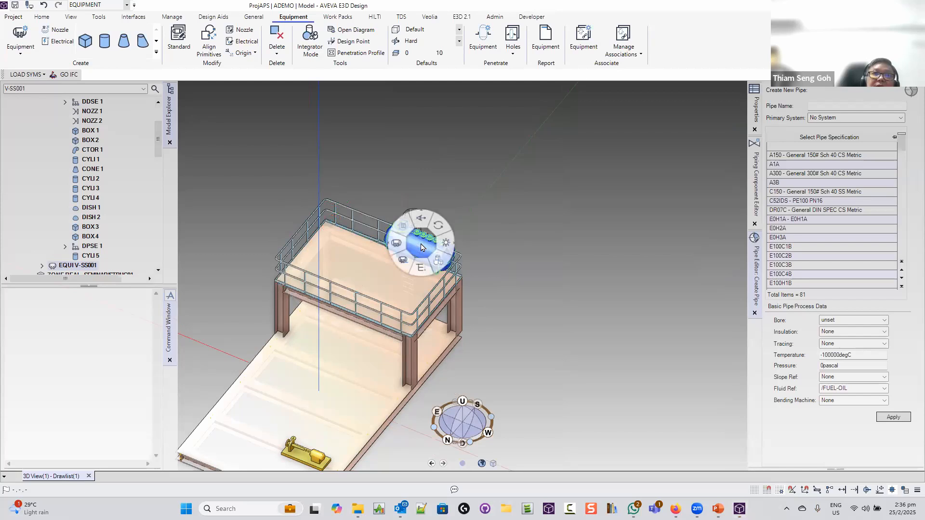
# Move vessel V-SS001 by a displacement of 500mm east and 2000mm north
pyautogui.click(453, 244)
pyautogui.click(500, 268)
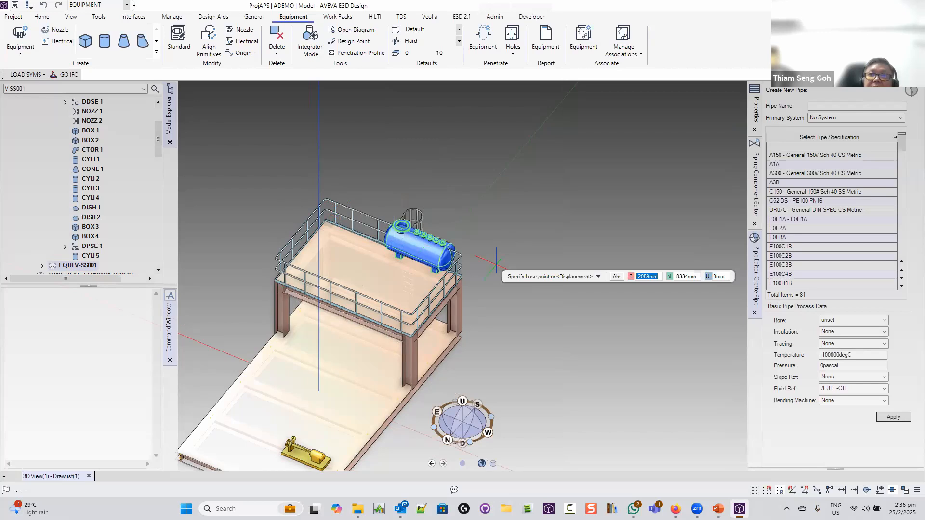
pyautogui.click(496, 265)
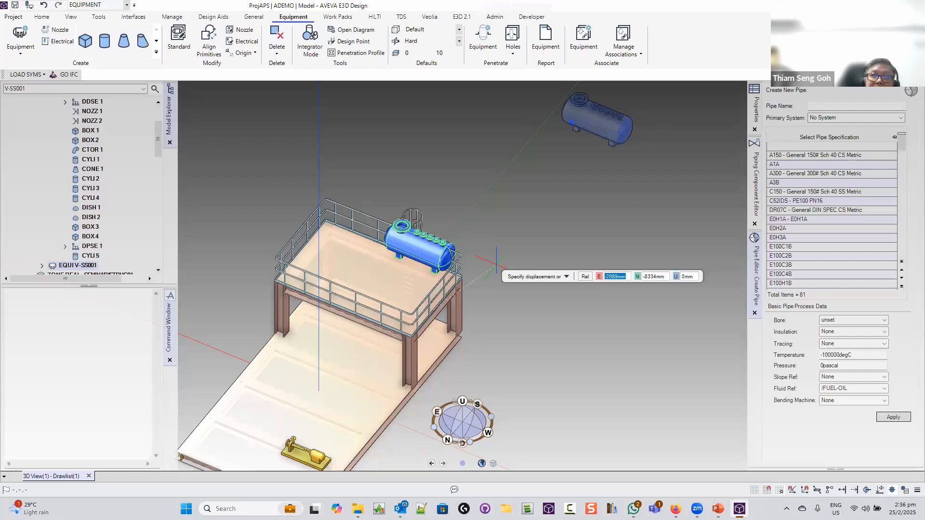
pyautogui.write('500')
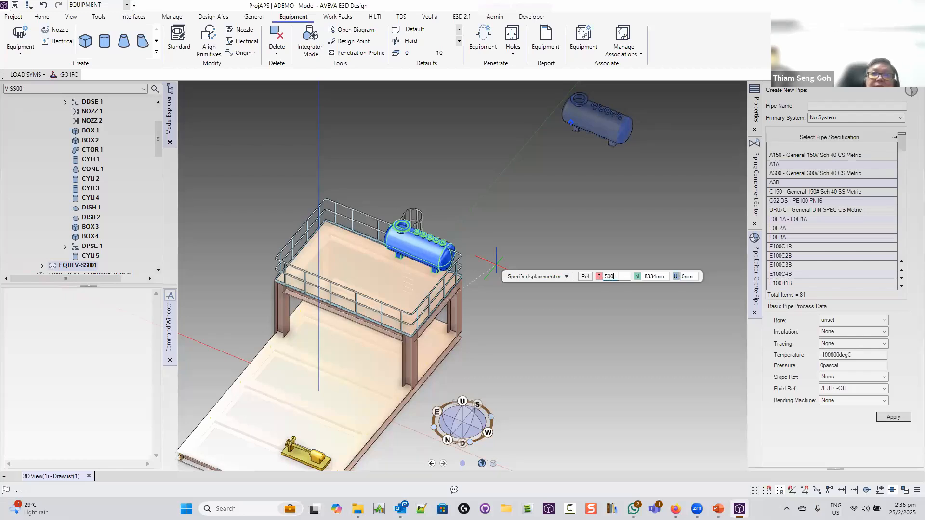
pyautogui.press('Tab')
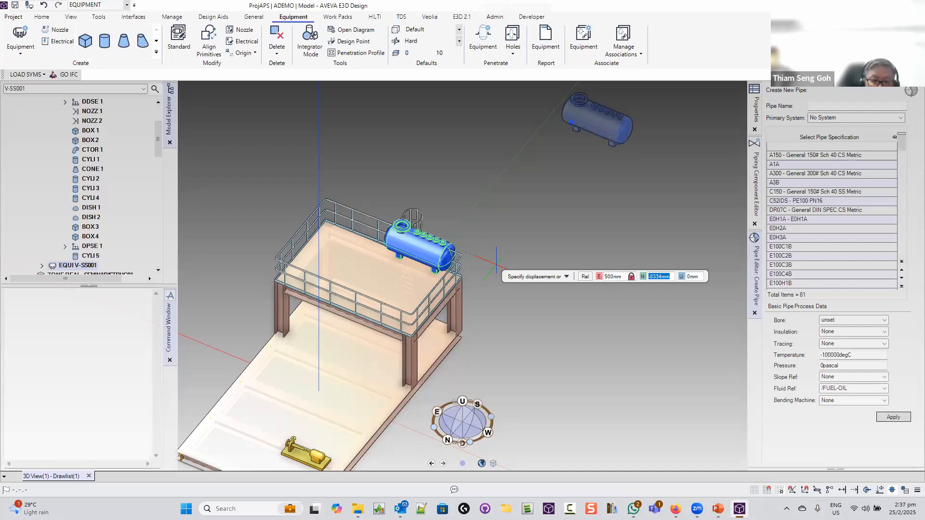
pyautogui.write('2000')
pyautogui.press('Tab')
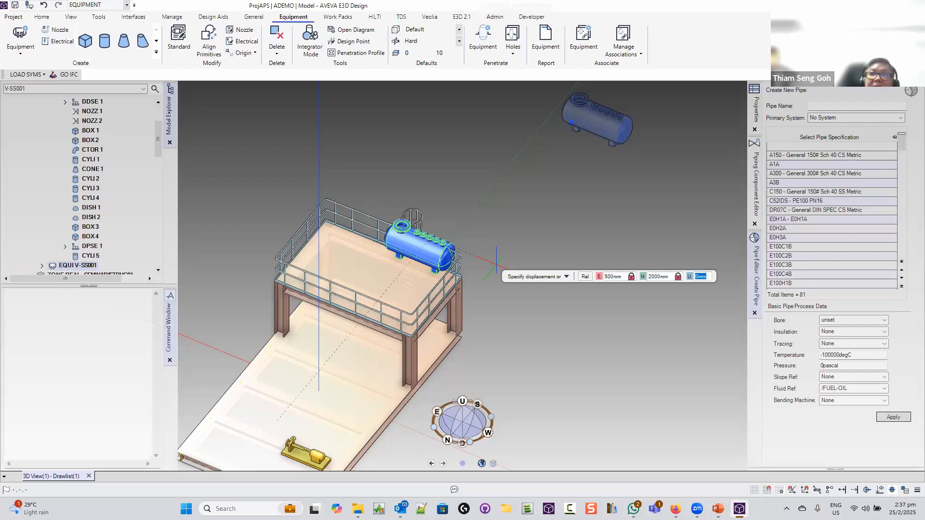
pyautogui.press('Return')
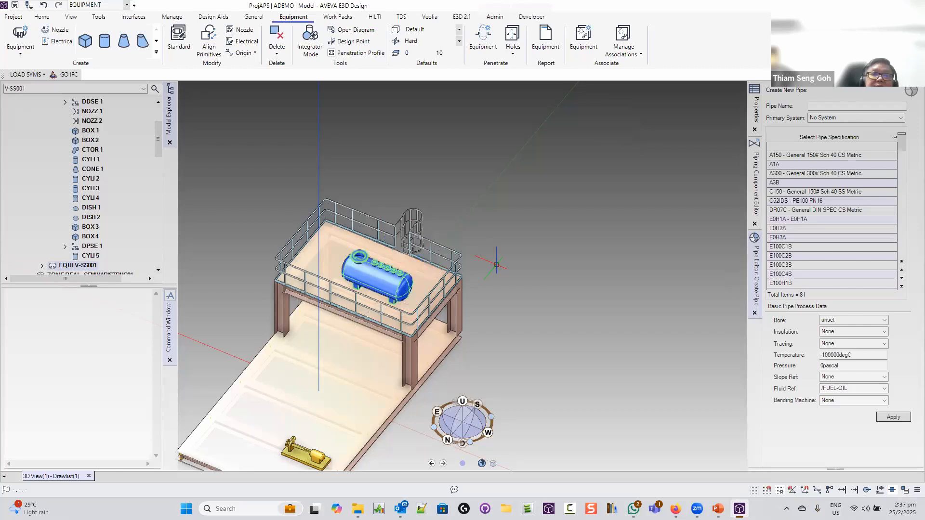
# Move the vessel by a displacement of E 1000, N 0
pyautogui.rightClick(380, 276)
pyautogui.click(414, 278)
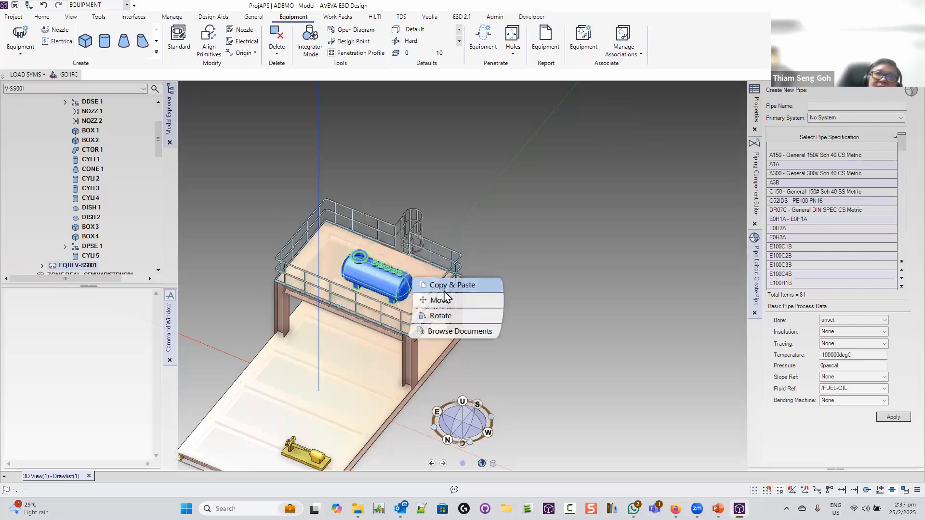
pyautogui.click(446, 301)
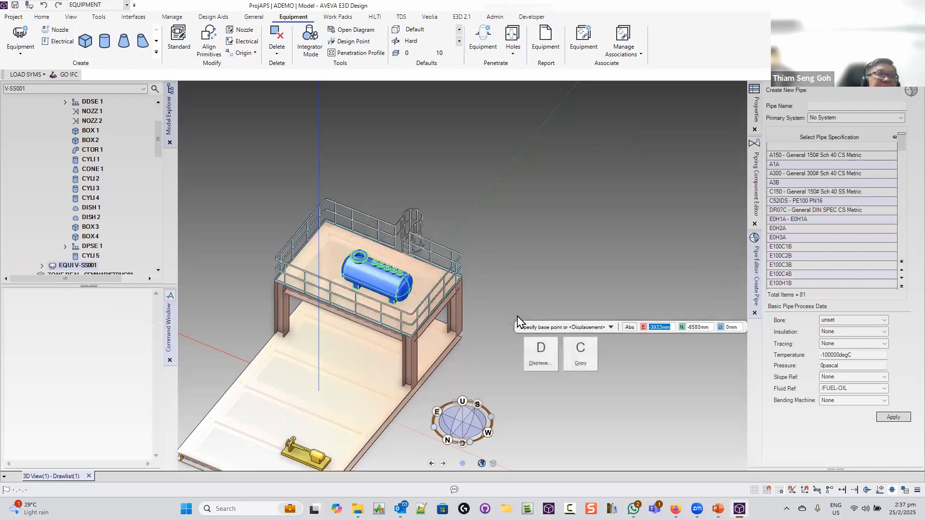
pyautogui.press('d')
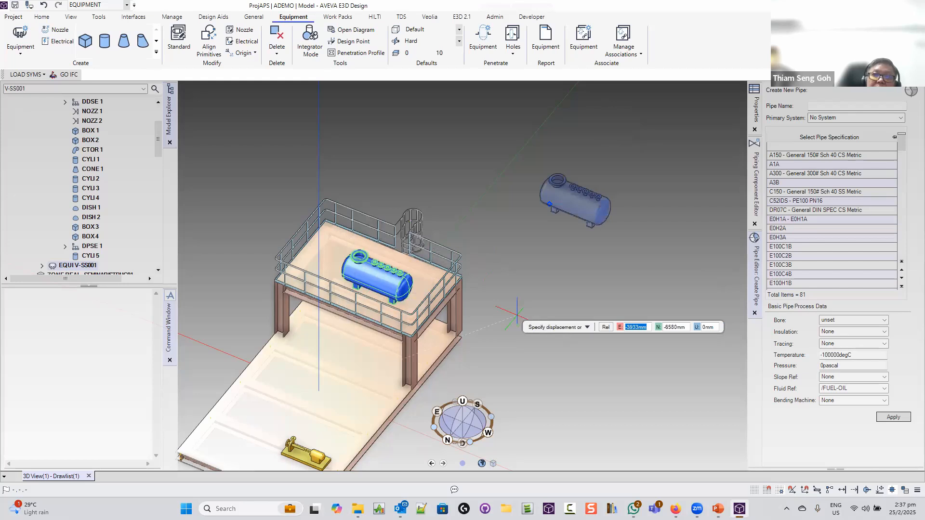
pyautogui.write('100')
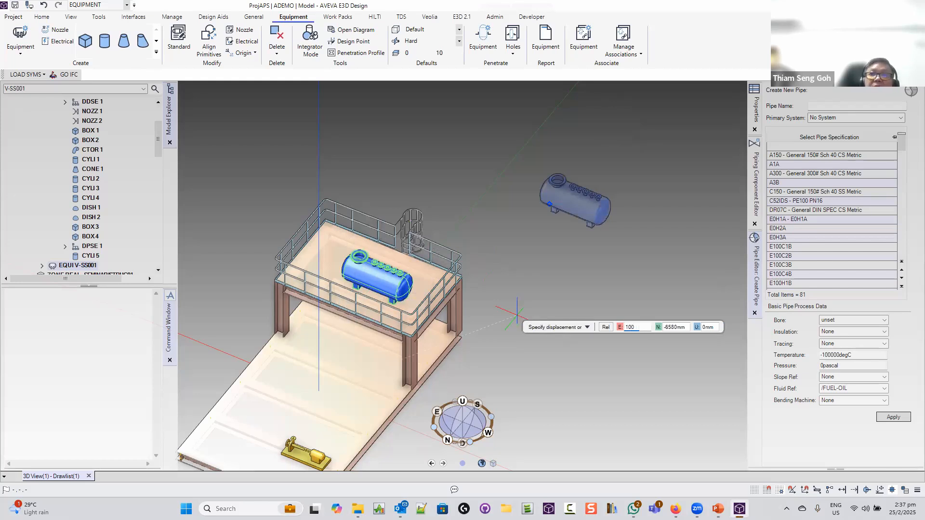
pyautogui.write('0')
pyautogui.press('Tab')
pyautogui.write('0')
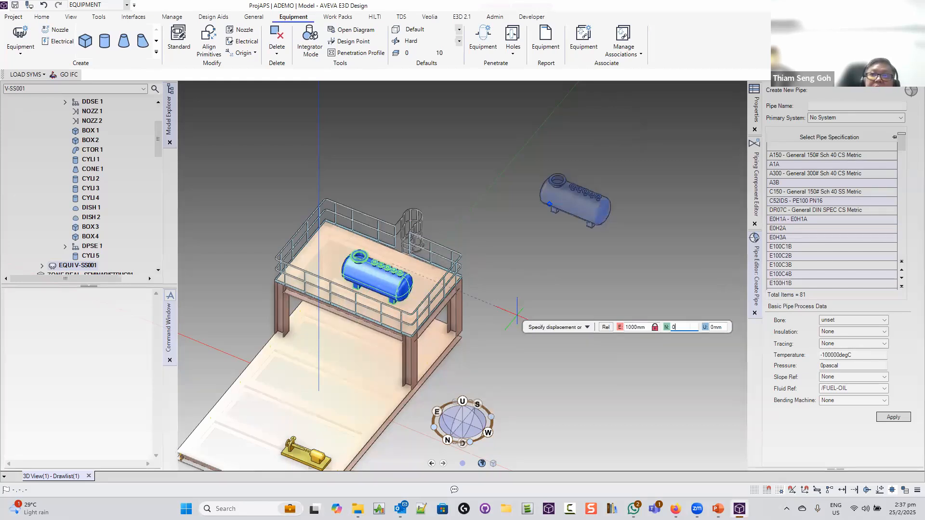
pyautogui.press('Tab')
pyautogui.press('Tab')
pyautogui.press('Return')
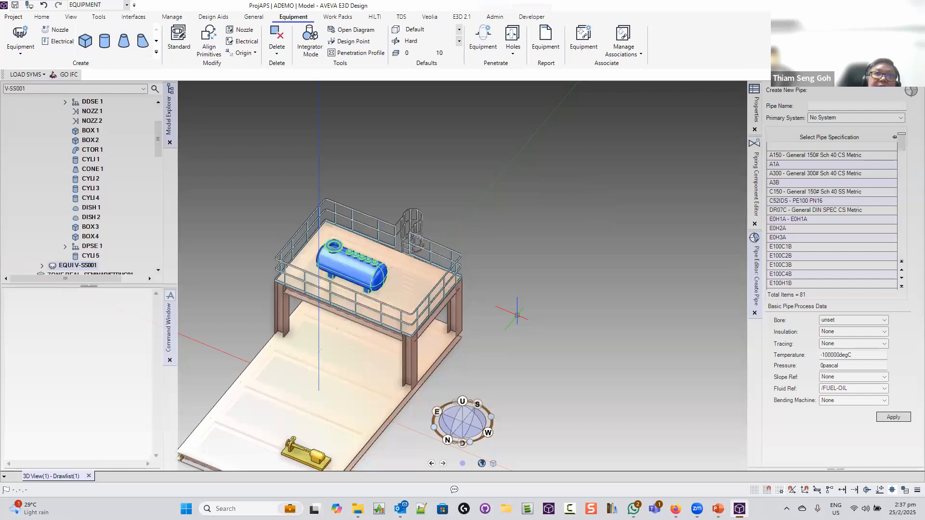
# Orbit and zoom to check the vessel's new position within the handrails
pyautogui.moveTo(457, 293); pyautogui.dragTo(569, 229, button='middle')
pyautogui.scroll(3, 513, 352)
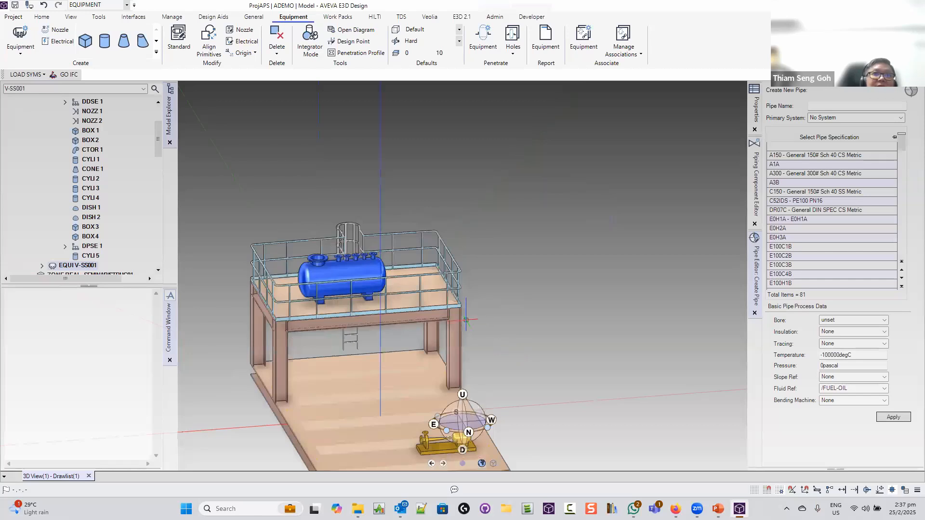
pyautogui.moveTo(335, 271); pyautogui.dragTo(409, 292, button='middle')
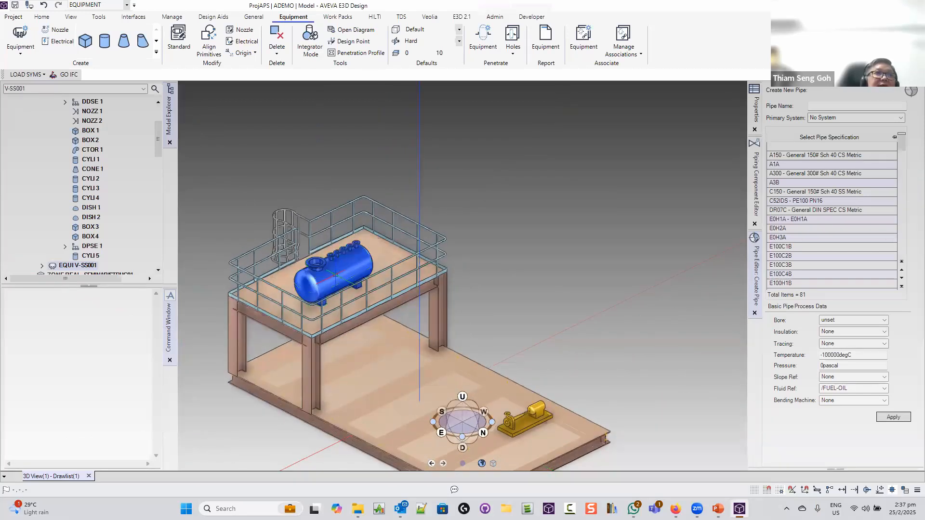
pyautogui.scroll(-4, 78, 163)
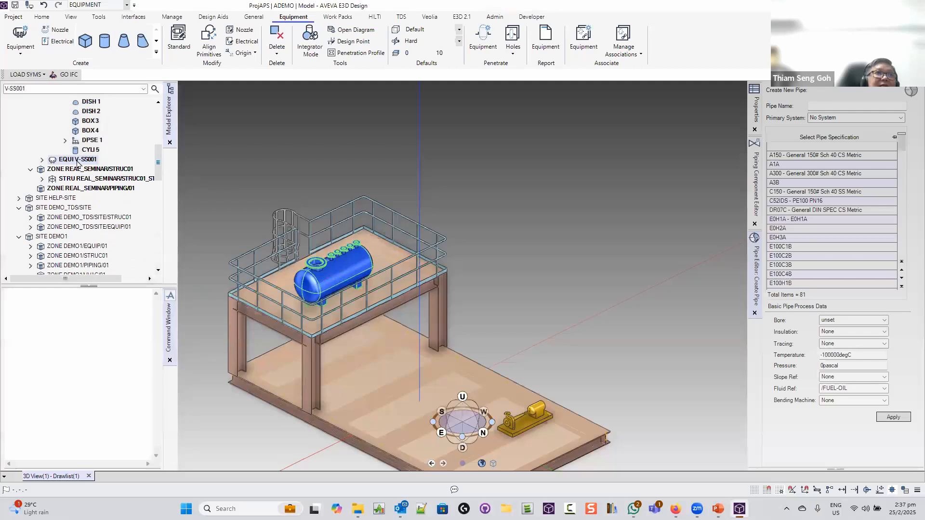
# Expand V-SS001 and pick its sixth nozzle for modification
pyautogui.doubleClick(77, 161)
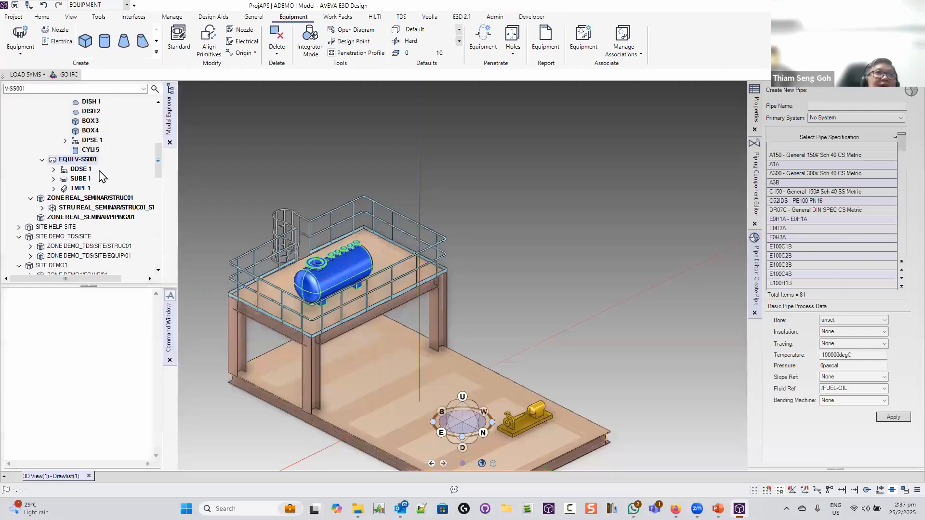
pyautogui.click(239, 29)
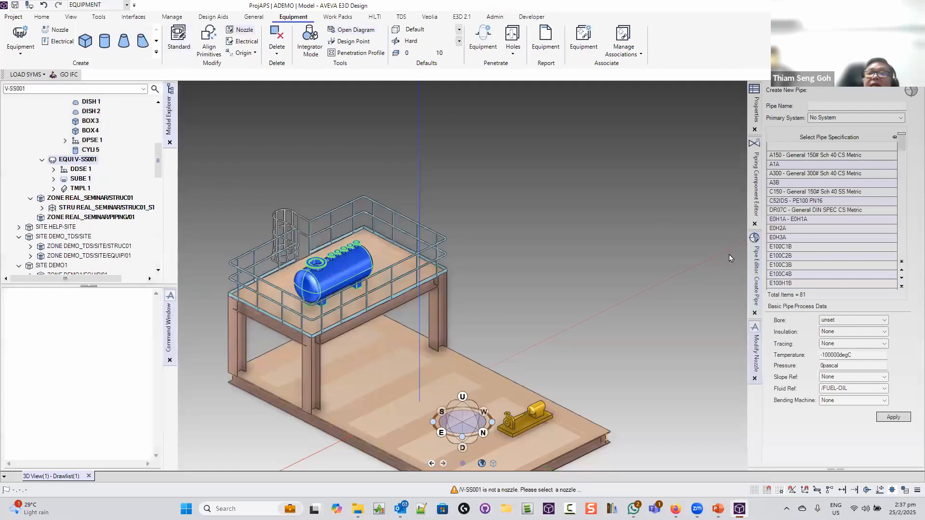
pyautogui.press('Return')
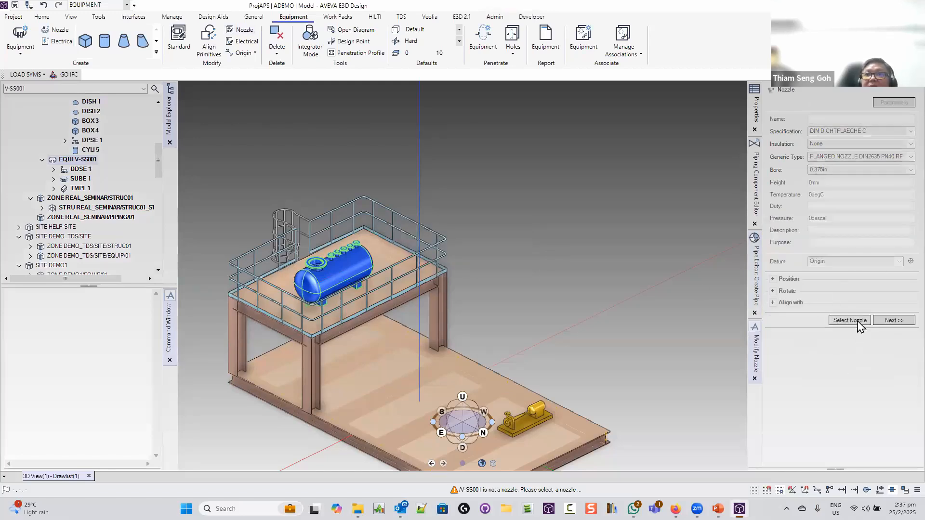
pyautogui.click(856, 321)
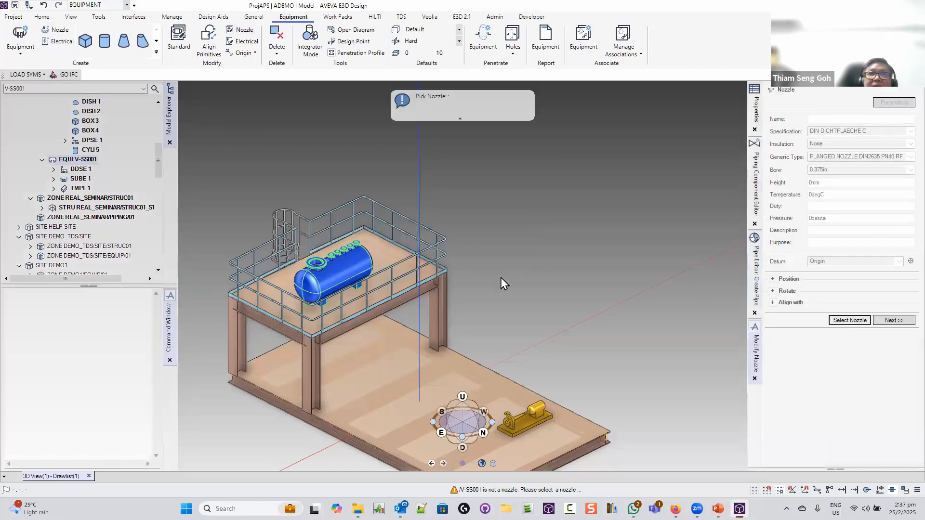
pyautogui.click(328, 255)
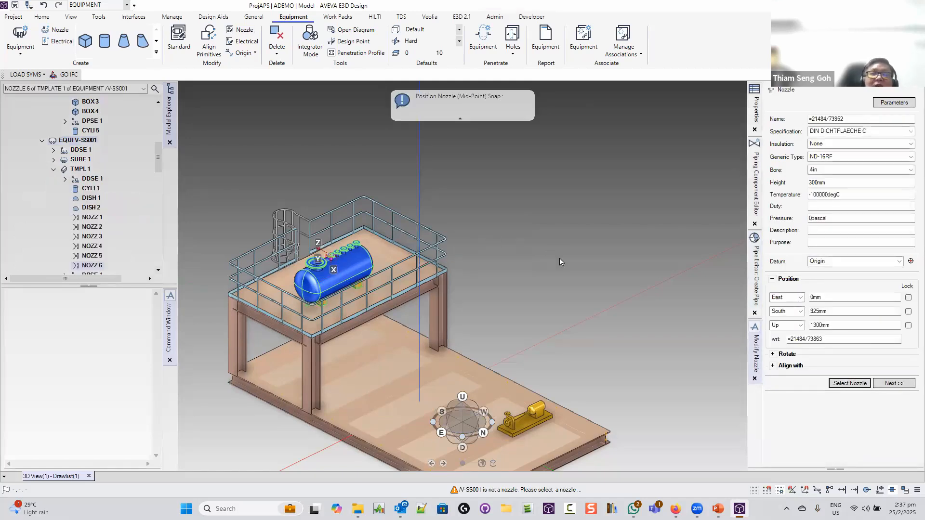
# Set the nozzle to ANSI-NOZZLES spec, 300lb Ansi Flanges type, 4in bore
pyautogui.click(908, 131)
pyautogui.click(855, 147)
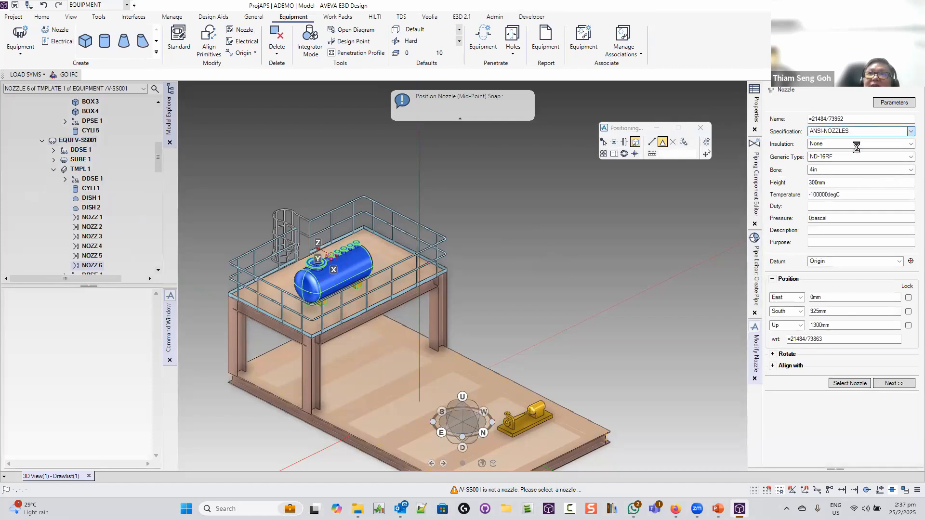
pyautogui.click(908, 157)
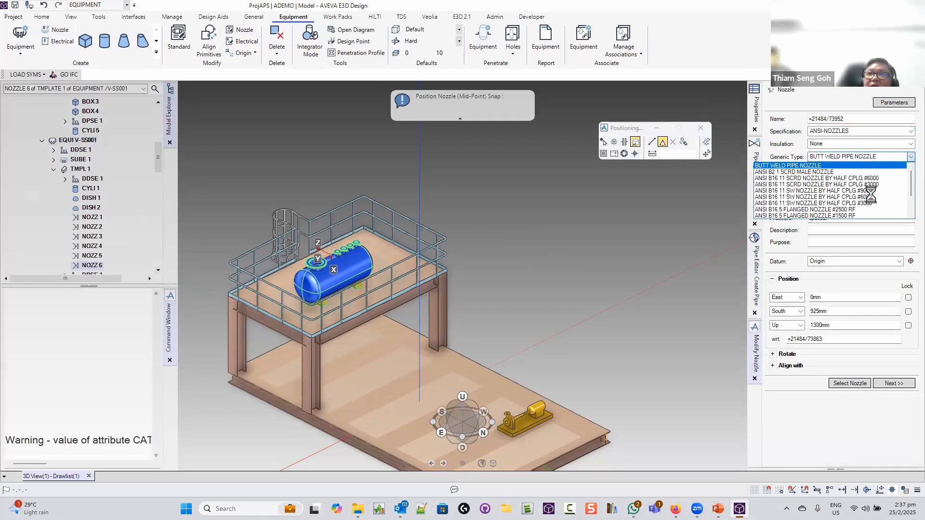
pyautogui.scroll(-3, 860, 211)
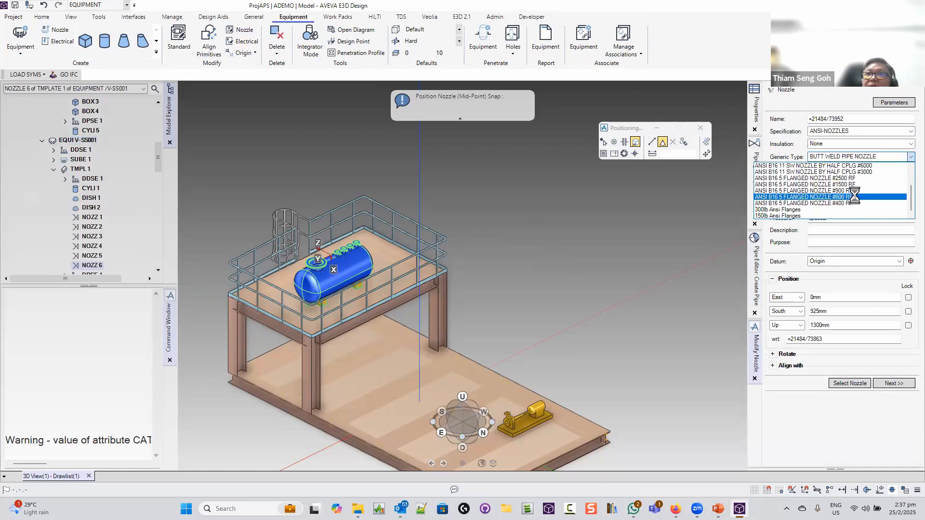
pyautogui.click(833, 210)
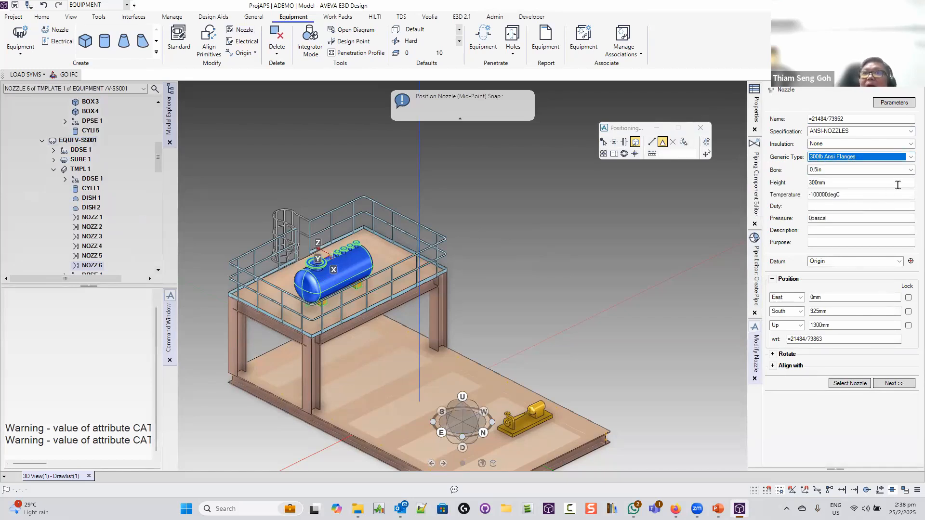
pyautogui.click(909, 172)
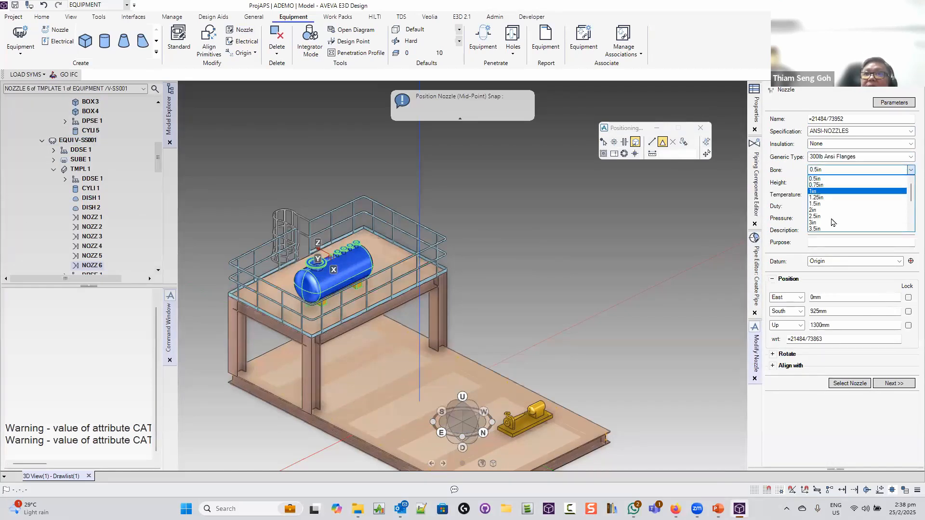
pyautogui.scroll(-1, 827, 228)
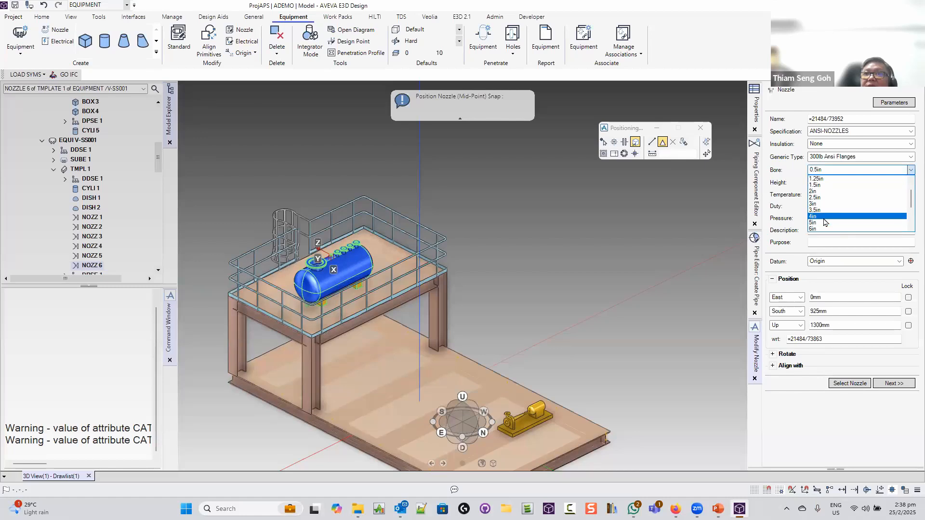
pyautogui.click(826, 223)
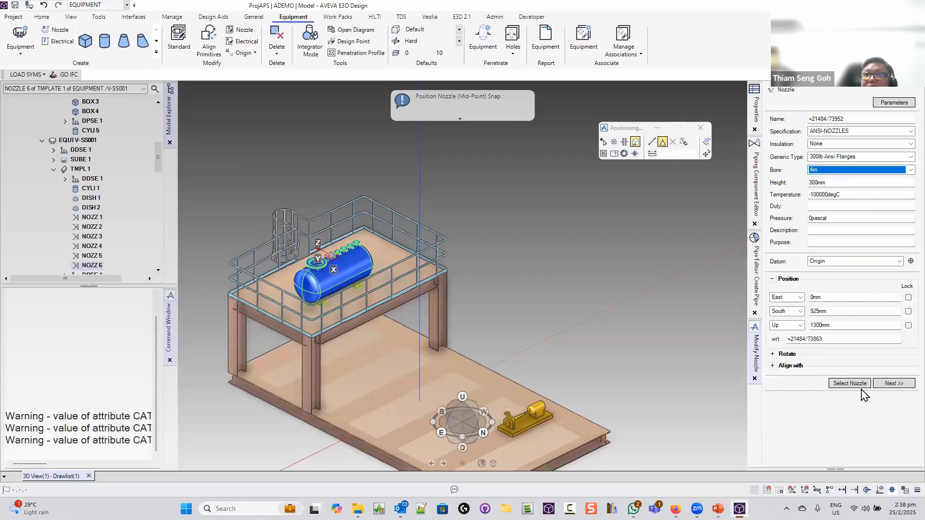
# Confirm the 4in bore, cancel nozzle positioning and close Modify Nozzle
pyautogui.middleClick(335, 256)
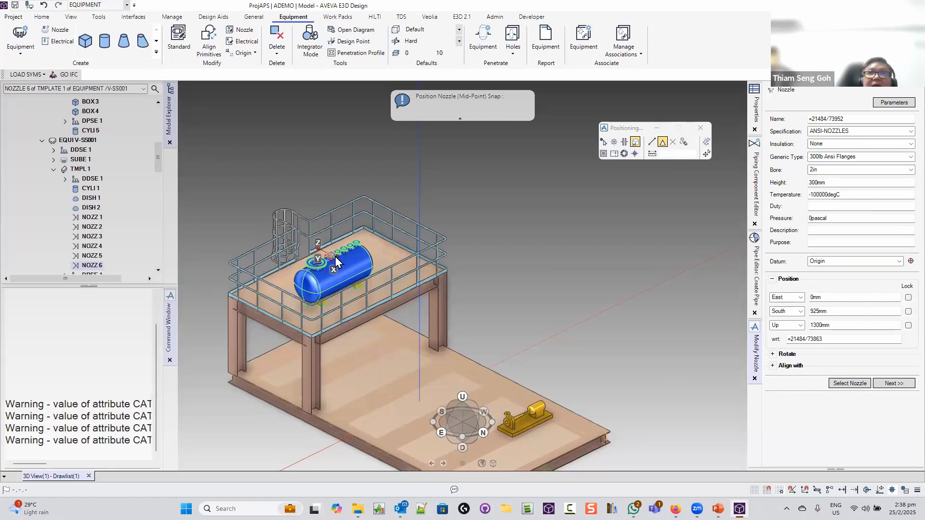
pyautogui.scroll(3, 537, 285)
pyautogui.scroll(5, 536, 285)
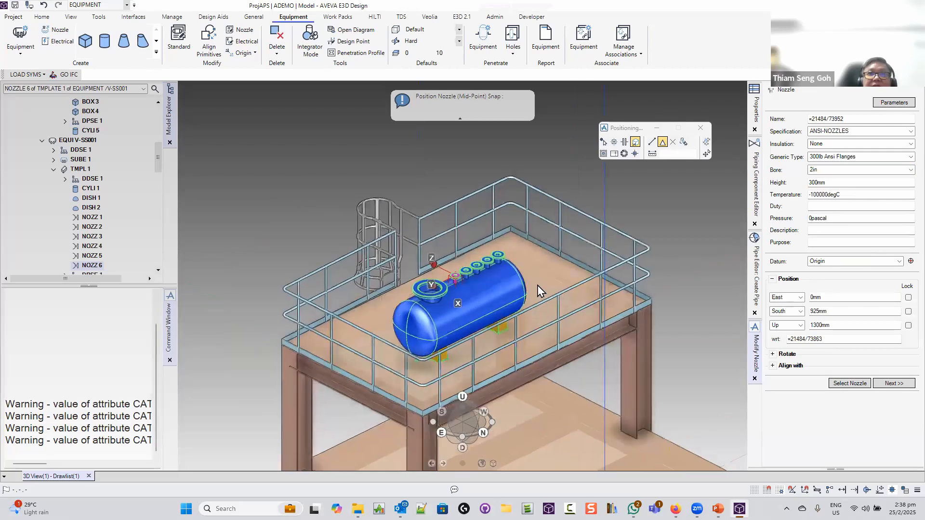
pyautogui.scroll(2, 536, 285)
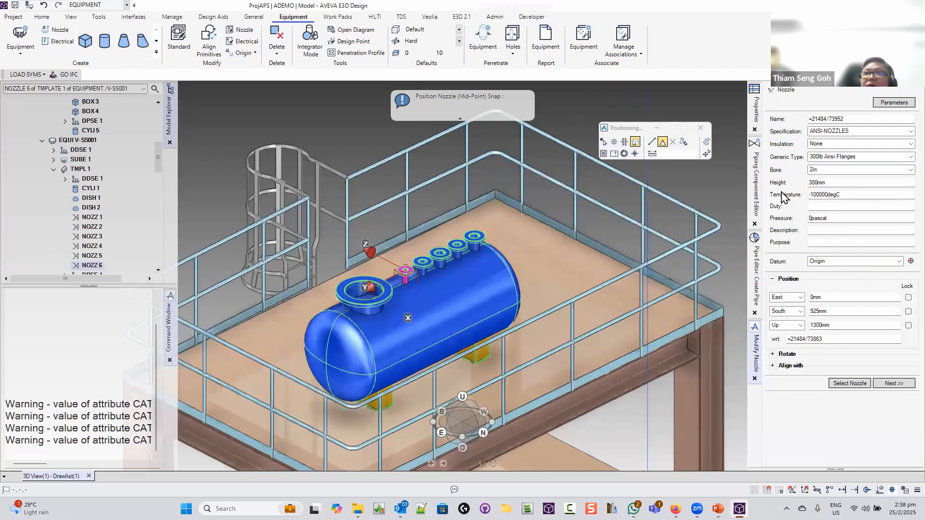
pyautogui.click(849, 171)
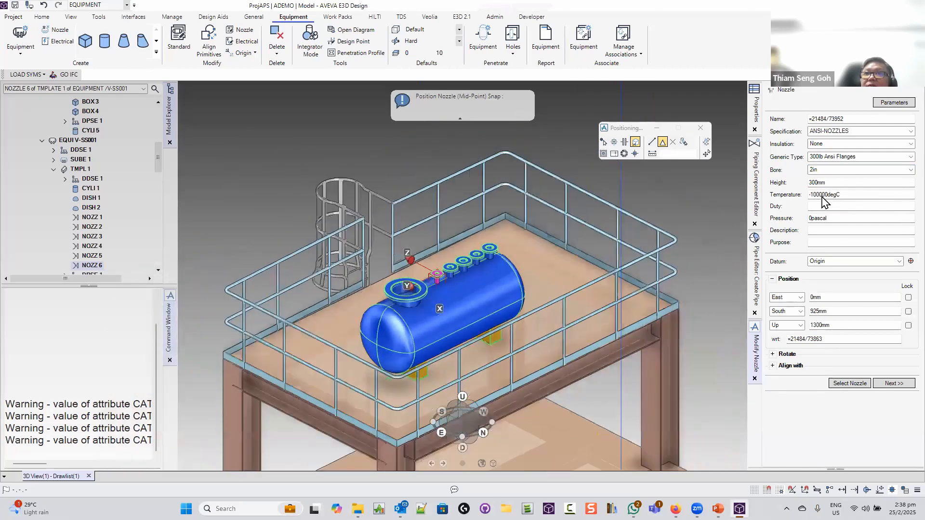
pyautogui.click(815, 203)
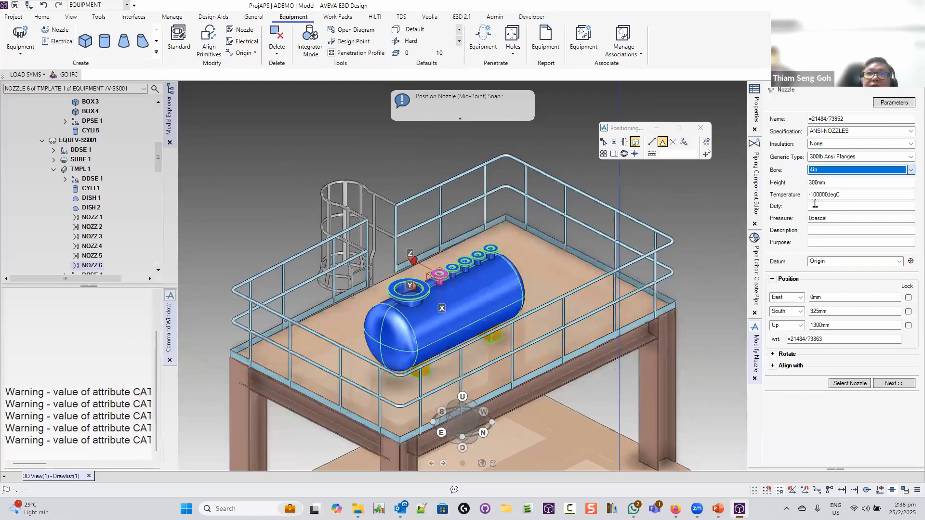
pyautogui.click(669, 217)
pyautogui.press('Escape')
pyautogui.scroll(-3, 669, 217)
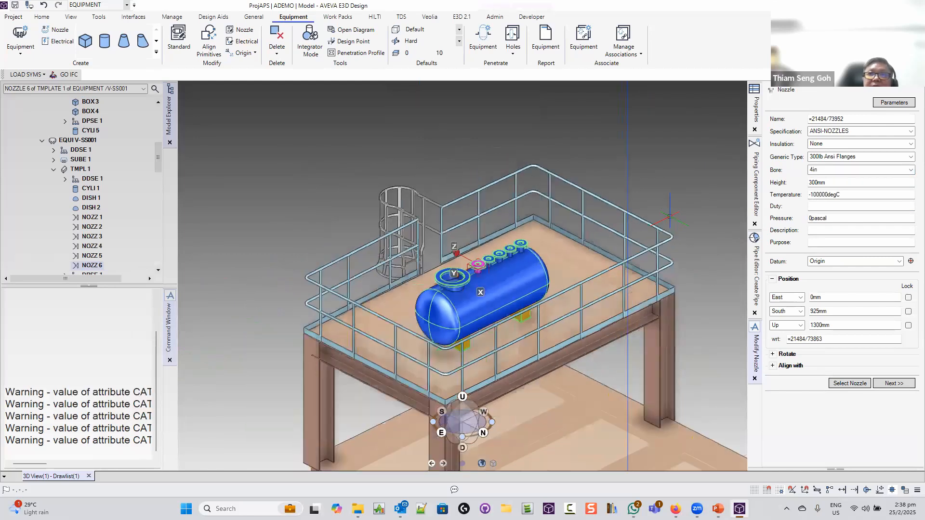
pyautogui.click(754, 380)
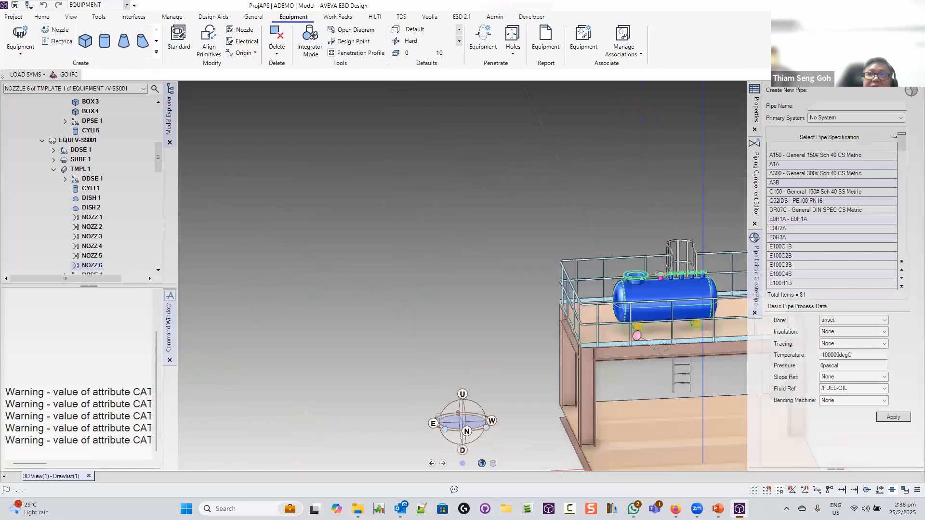
# Collapse the pump, vessel and equipment nodes, then make ZONE REAL_SEMINAR/PIPING/01 current
pyautogui.moveTo(660, 349); pyautogui.dragTo(522, 241, button='middle')
pyautogui.press('capslock')
pyautogui.press('capslock')
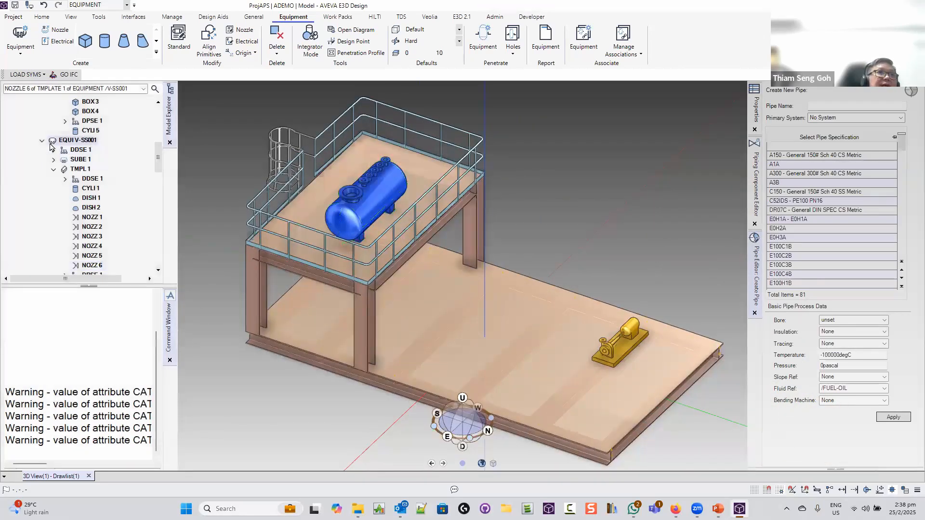
pyautogui.click(42, 141)
pyautogui.click(42, 140)
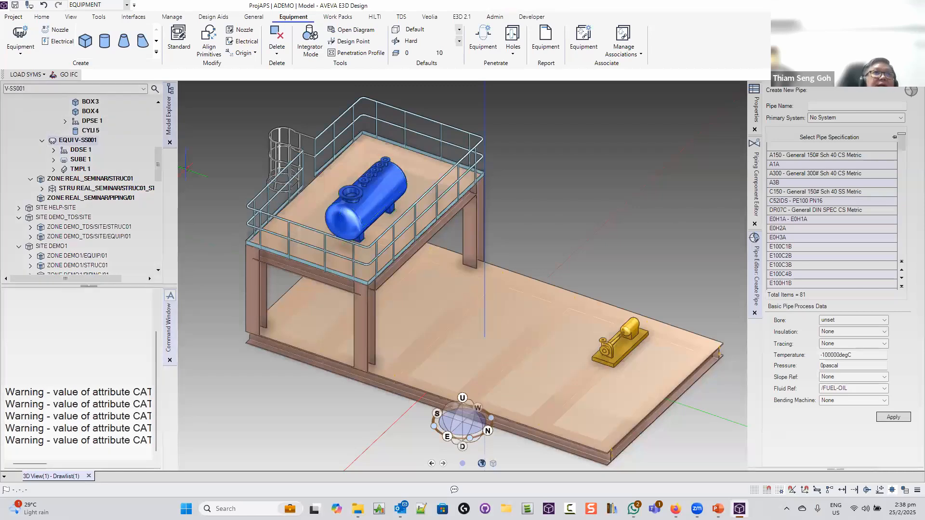
pyautogui.moveTo(162, 168); pyautogui.dragTo(164, 128)
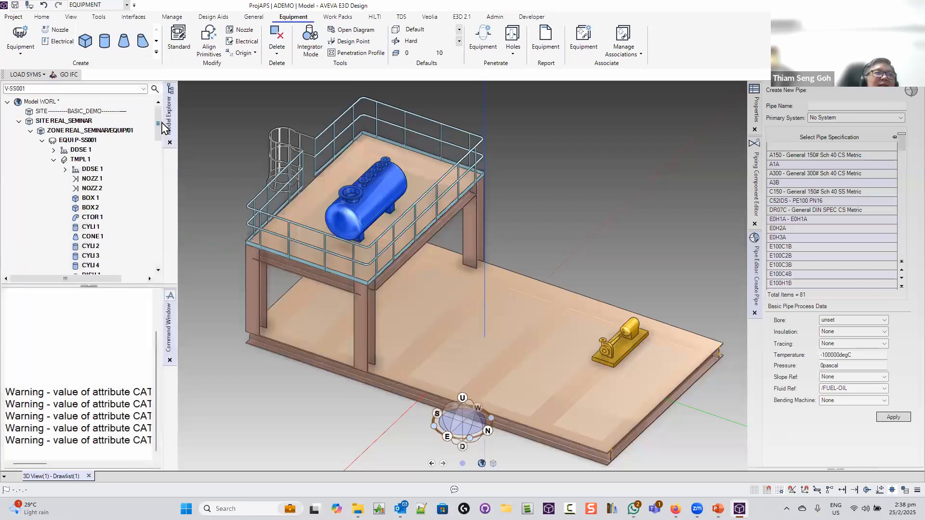
pyautogui.doubleClick(83, 140)
pyautogui.doubleClick(81, 150)
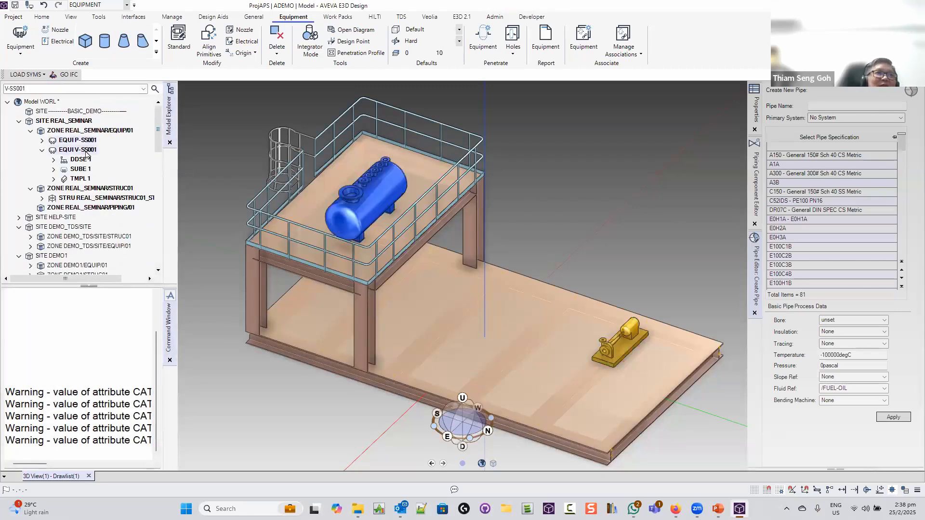
pyautogui.doubleClick(74, 132)
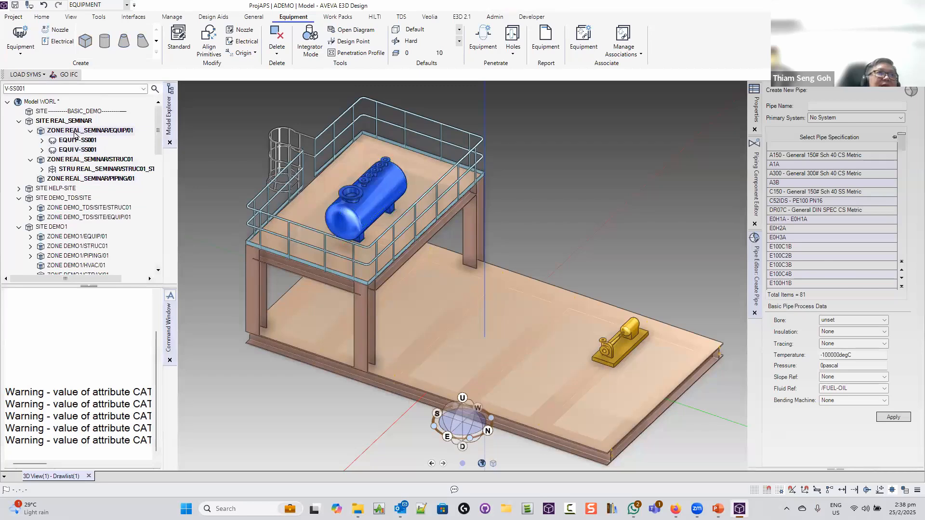
pyautogui.doubleClick(71, 159)
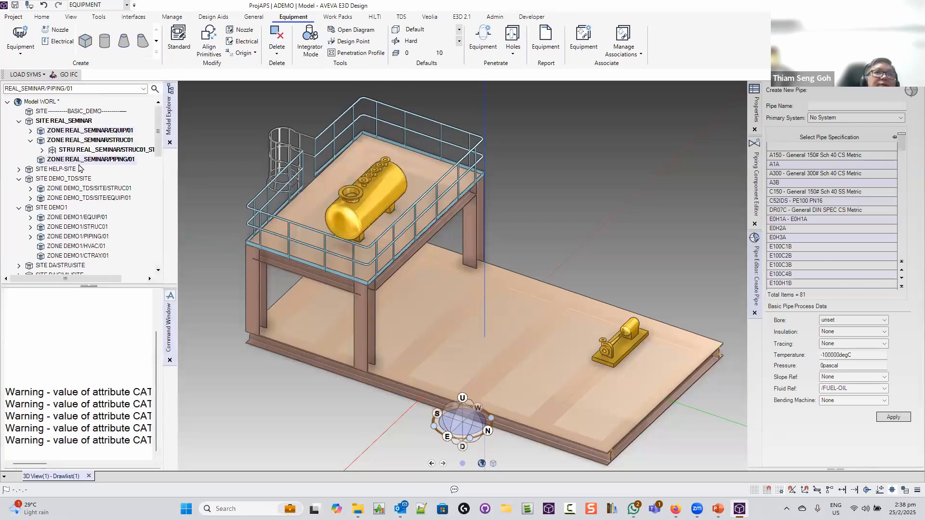
# Bring up the design discipline list, still on Equipment
pyautogui.click(103, 6)
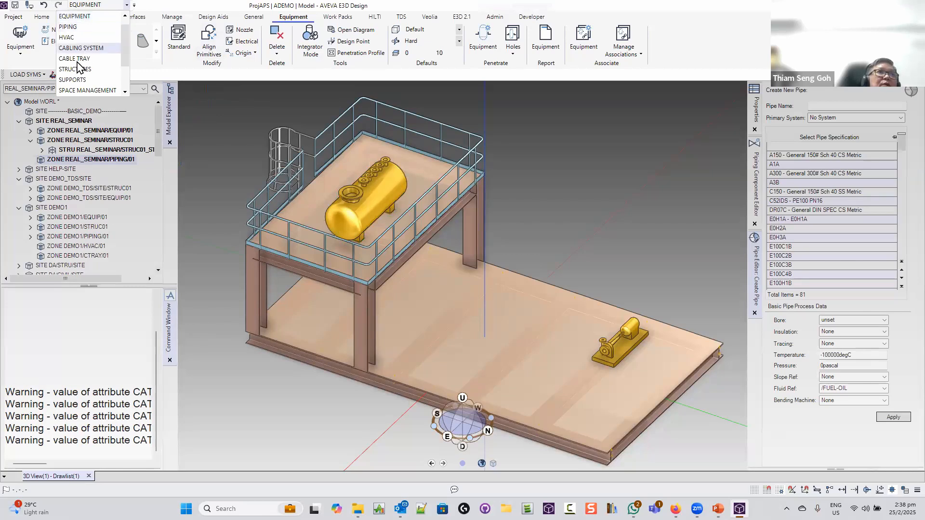
pyautogui.scroll(-1, 79, 72)
pyautogui.scroll(3, 79, 71)
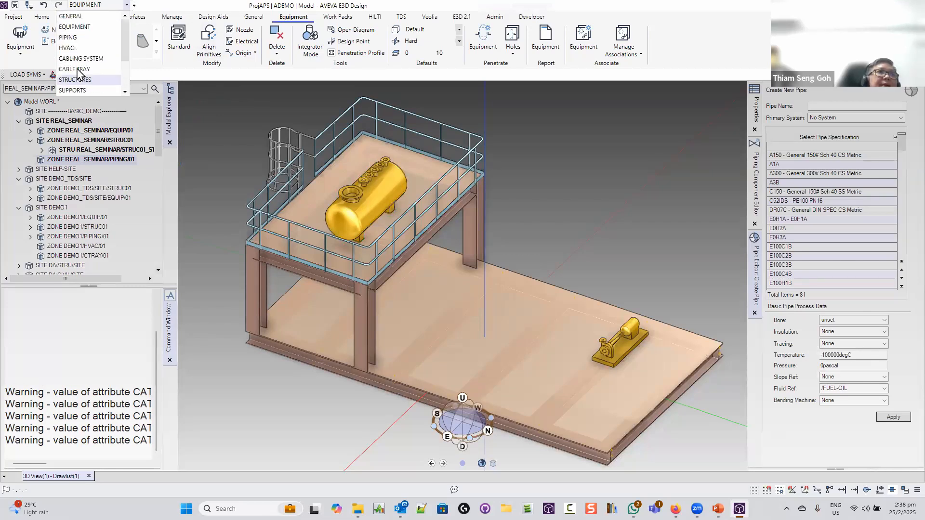
# Switch to PIPING and create pipe PI-SS001 with spec A300, fixing a duplicate name
pyautogui.click(72, 38)
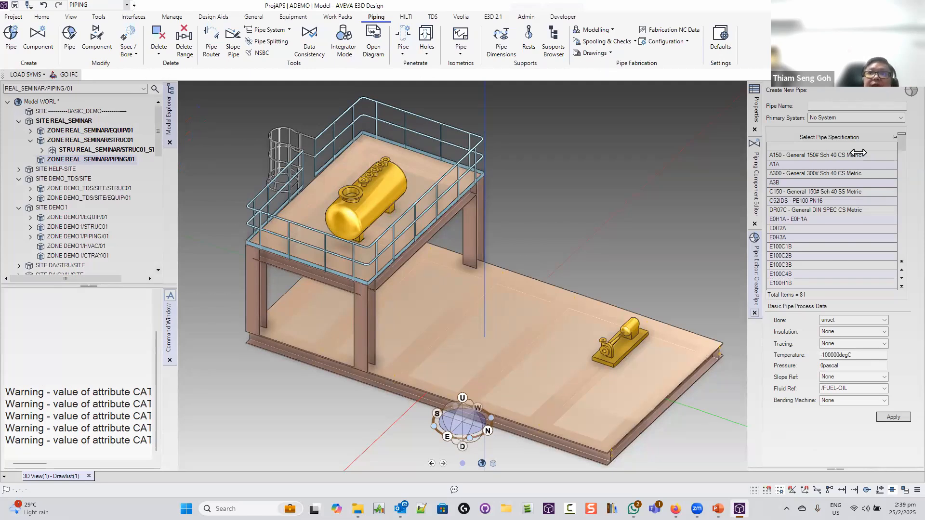
pyautogui.click(832, 105)
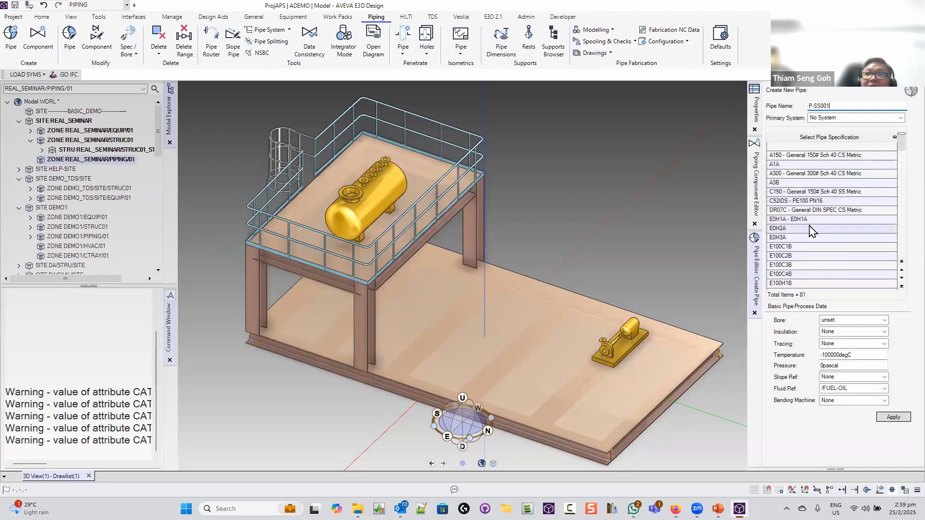
pyautogui.doubleClick(805, 175)
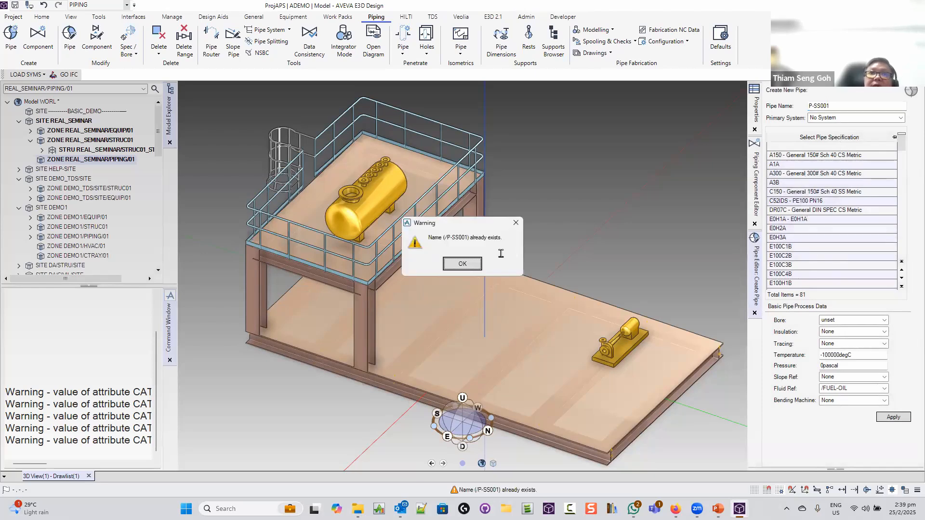
pyautogui.click(462, 264)
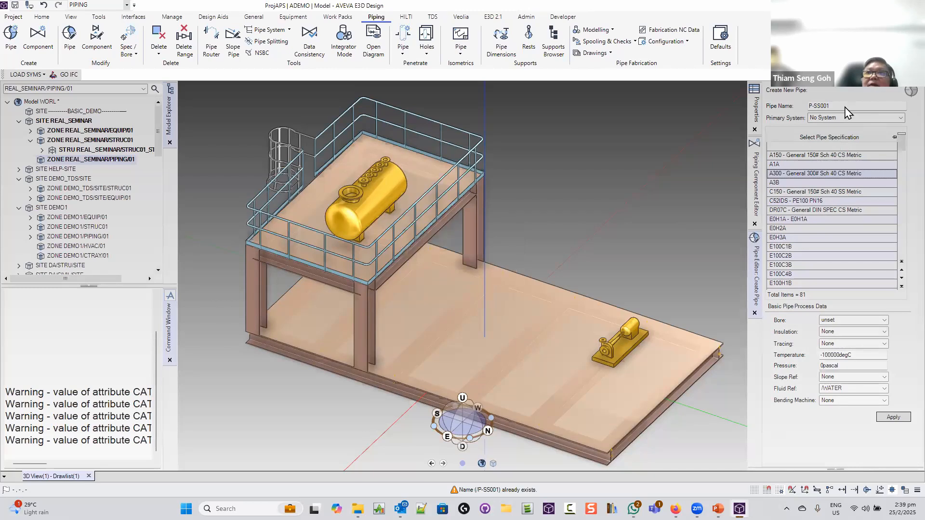
pyautogui.click(829, 106)
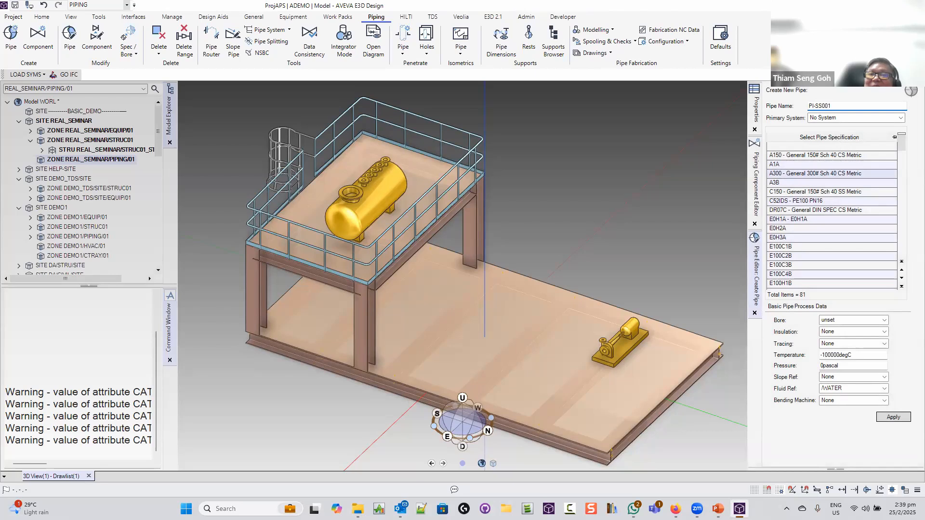
pyautogui.press('Tab')
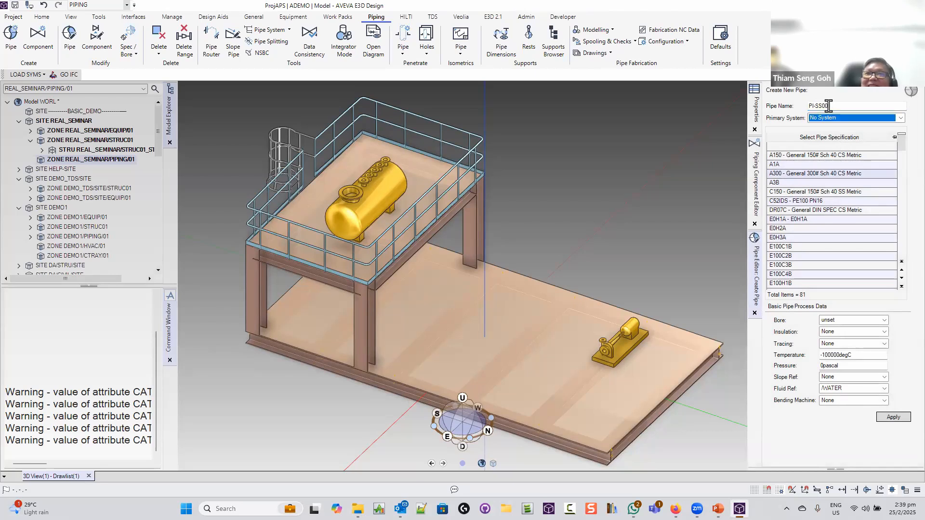
pyautogui.click(802, 175)
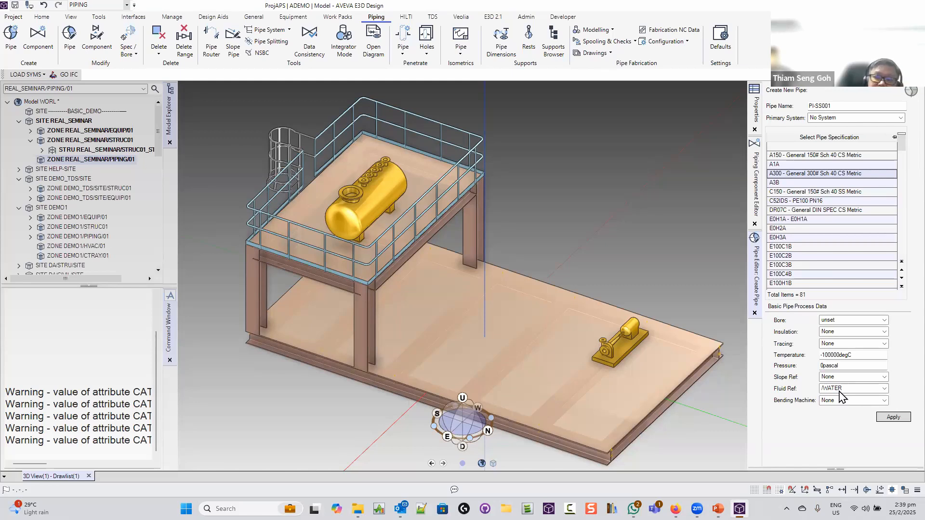
pyautogui.click(892, 417)
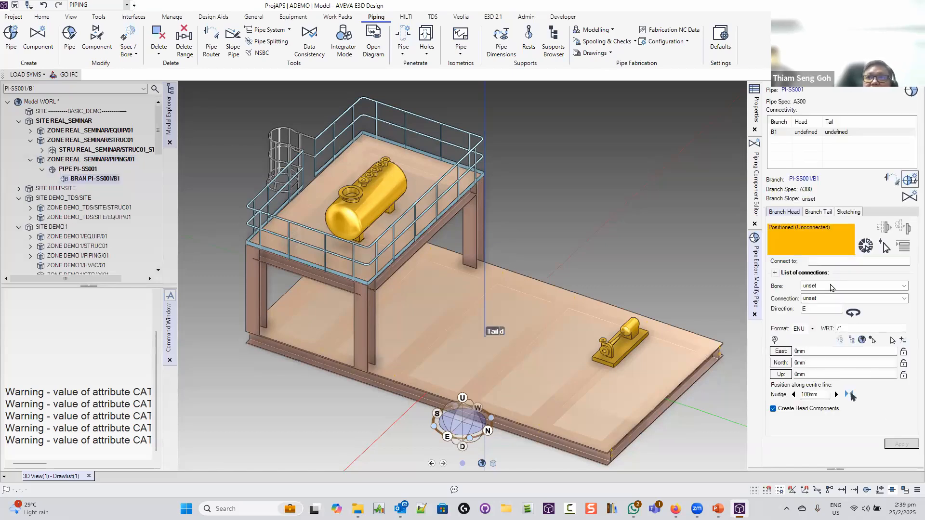
# Connect the branch head to vessel nozzle 6
pyautogui.click(794, 213)
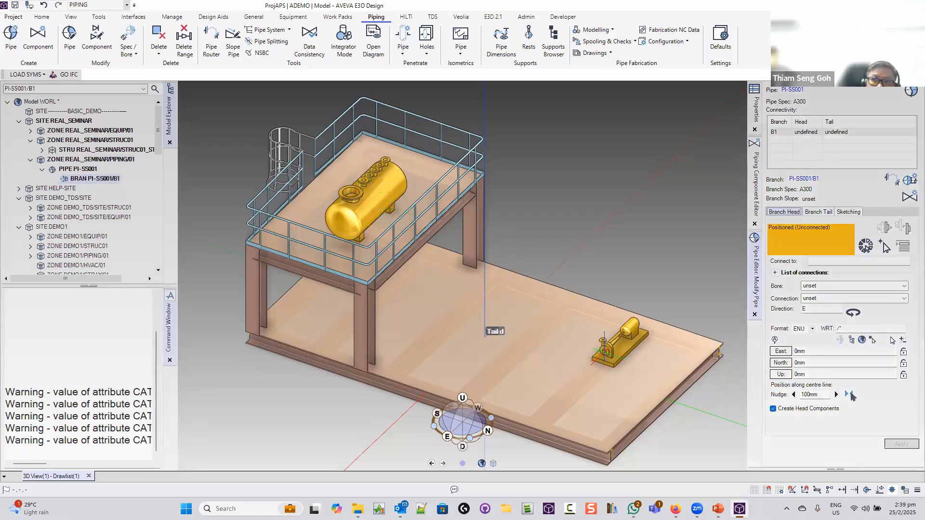
pyautogui.click(885, 247)
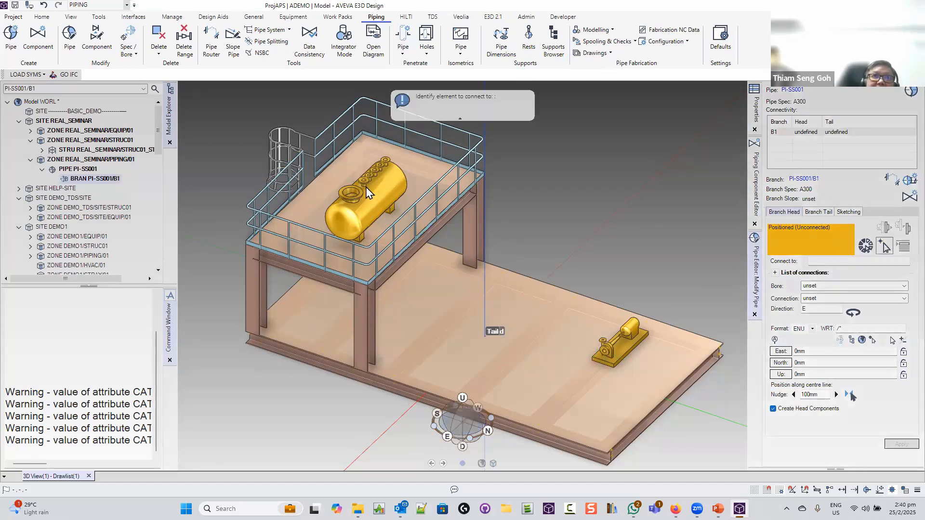
pyautogui.click(363, 181)
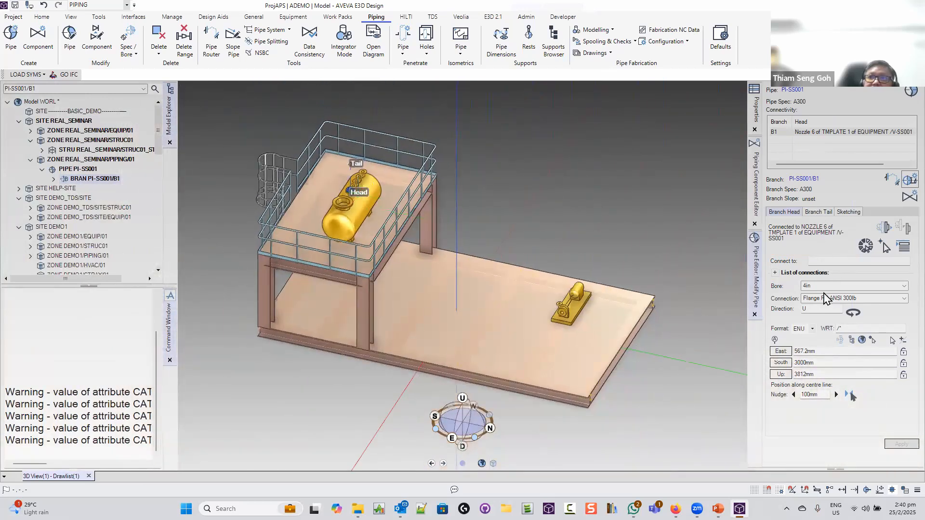
# Connect the branch tail to pump nozzle 1 and bring up the Savework prompt
pyautogui.click(818, 212)
pyautogui.click(884, 245)
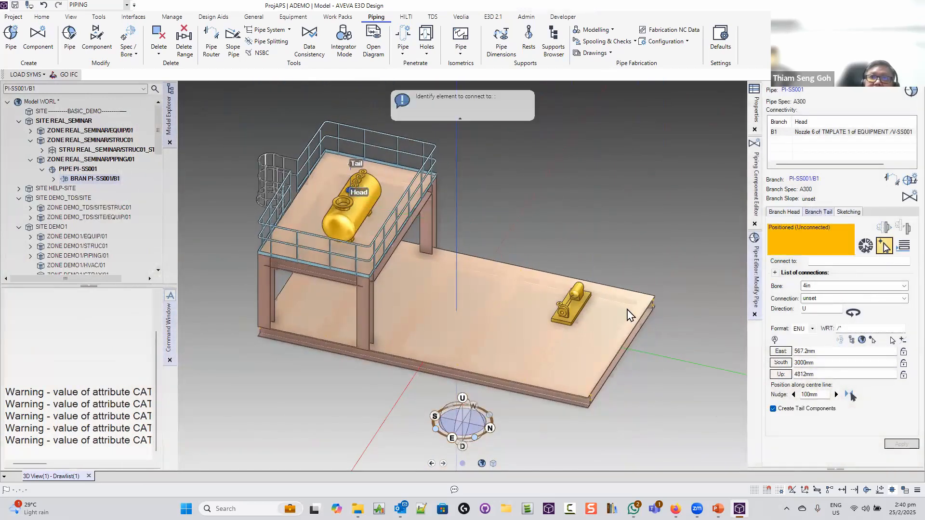
pyautogui.click(562, 312)
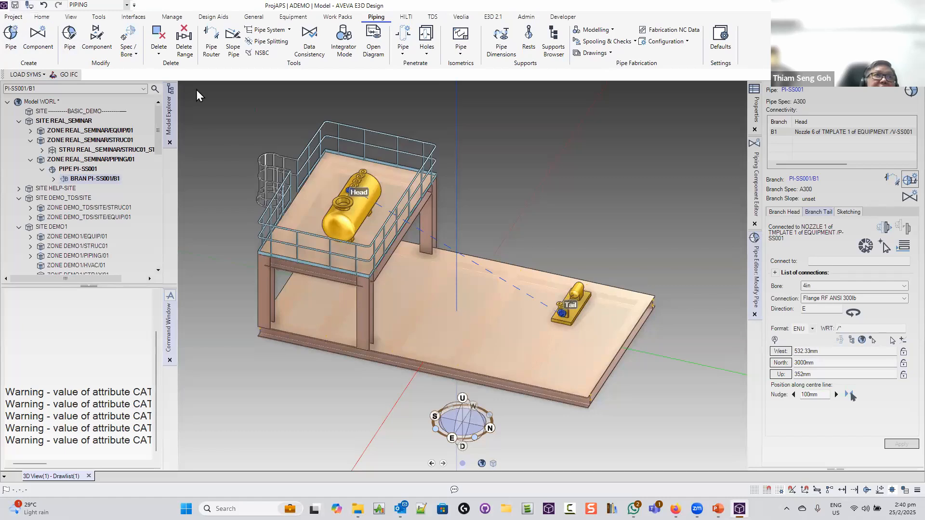
pyautogui.hotkey('ctrl', 's')
pyautogui.click(424, 265)
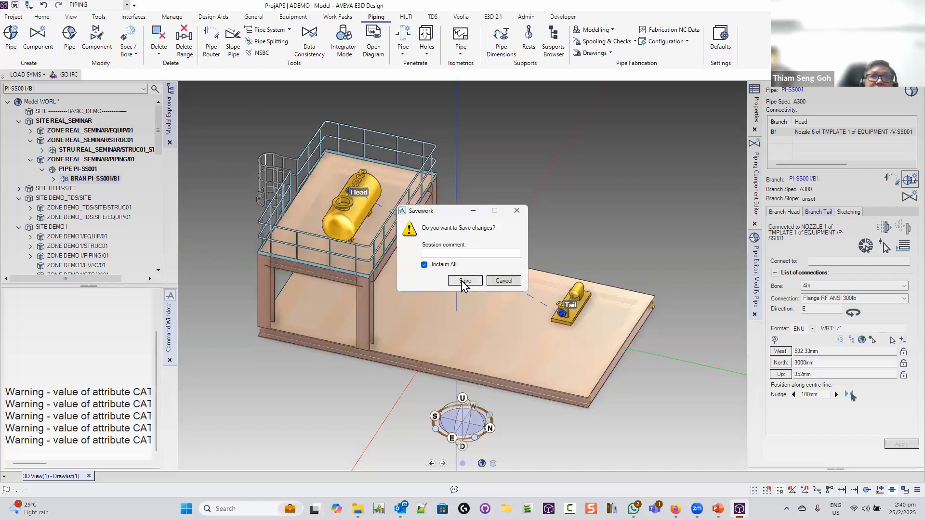
# Save the work with Unclaim All unticked, then autoroute the branch
pyautogui.click(424, 265)
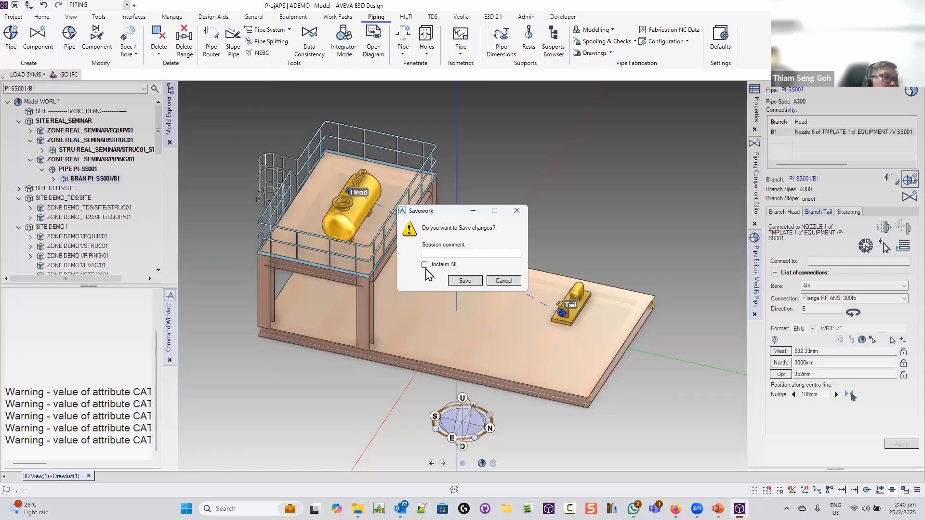
pyautogui.click(465, 282)
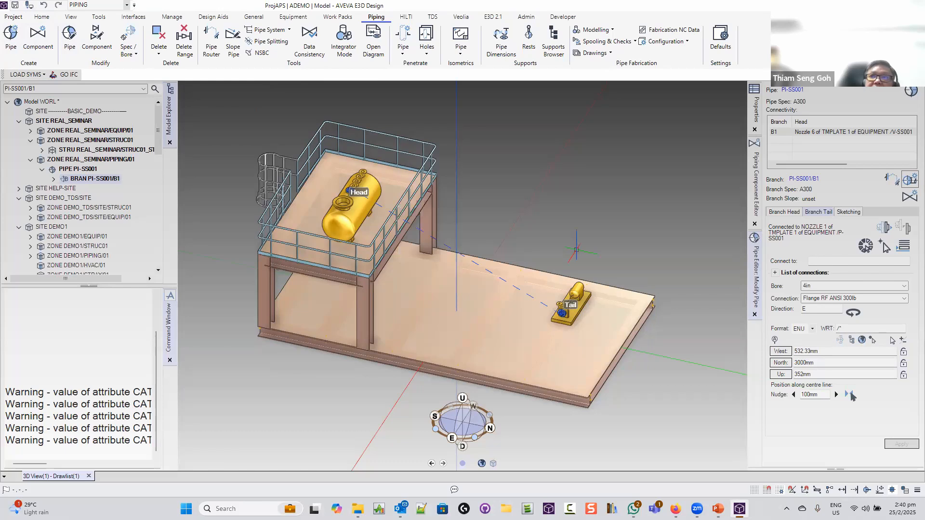
pyautogui.click(892, 180)
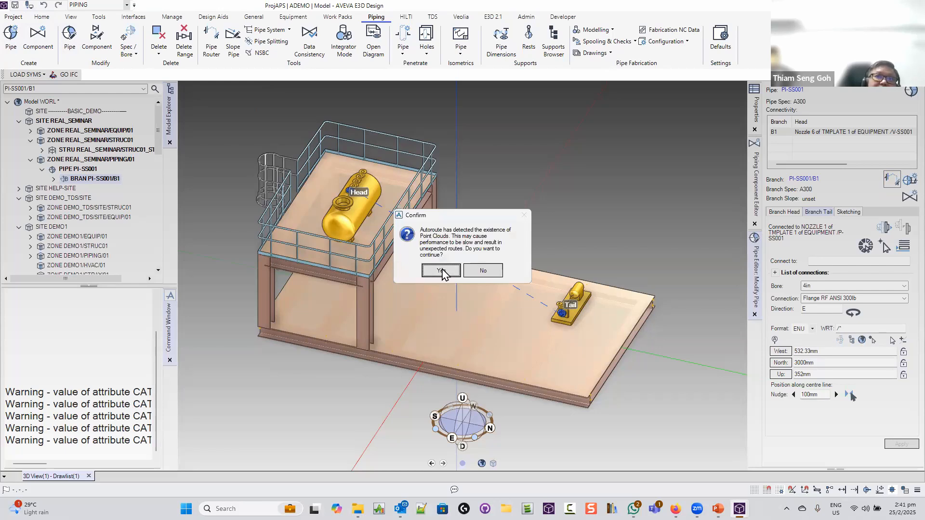
# Accept autorouting despite the point cloud warning and inspect the routed pipe
pyautogui.click(440, 271)
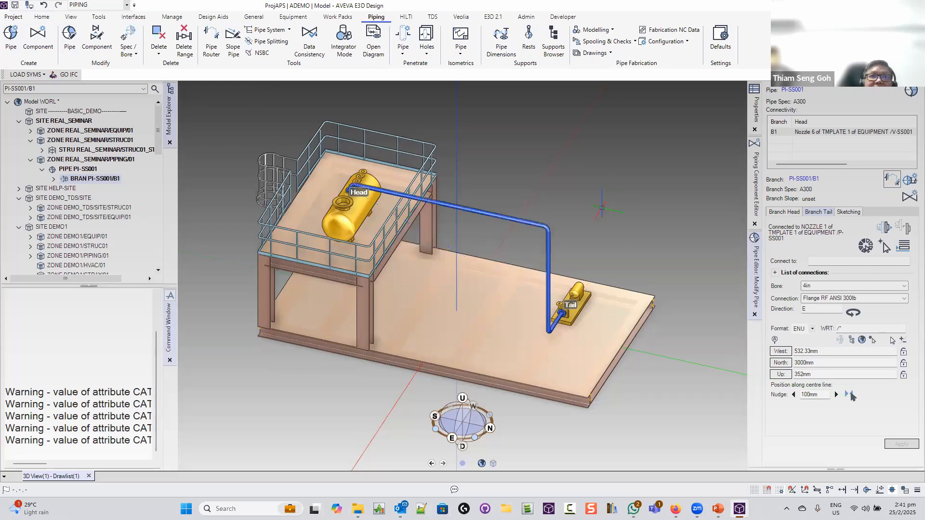
pyautogui.moveTo(602, 208); pyautogui.dragTo(402, 182, button='middle')
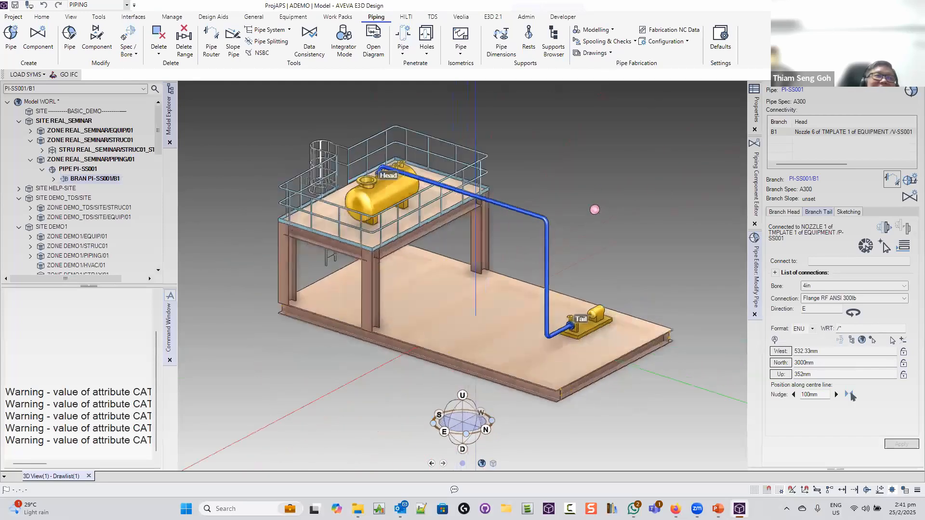
pyautogui.moveTo(554, 189); pyautogui.dragTo(525, 195, button='middle')
pyautogui.scroll(3, 525, 195)
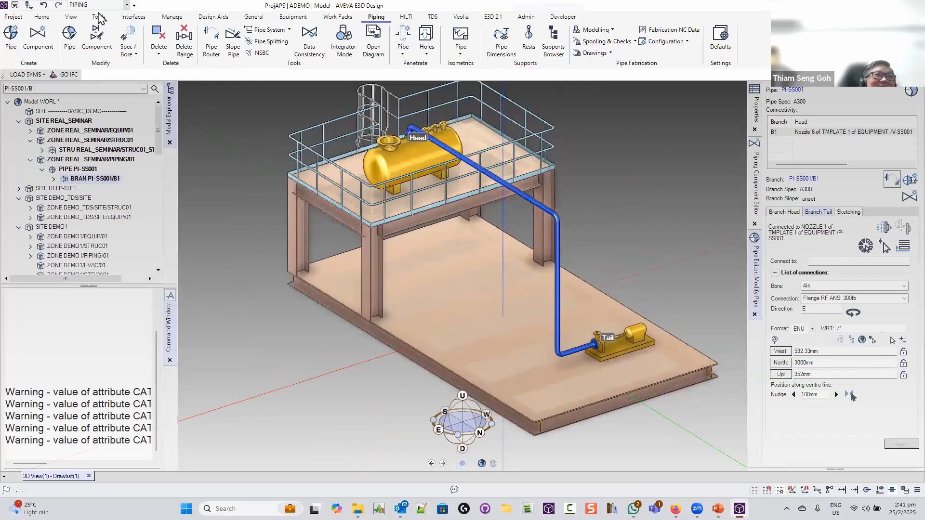
# Undo the automatic route and close the Modify Pipe editor
pyautogui.click(46, 7)
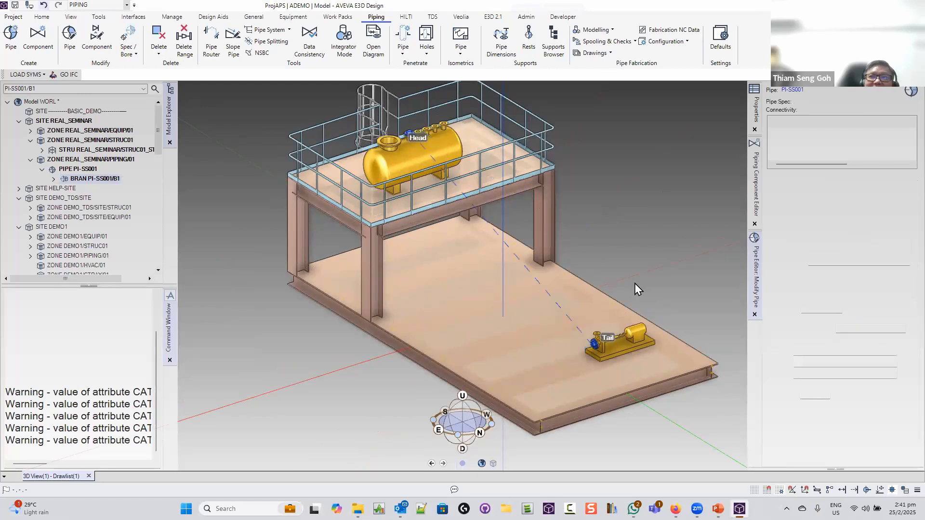
pyautogui.moveTo(635, 283); pyautogui.dragTo(743, 263, button='middle')
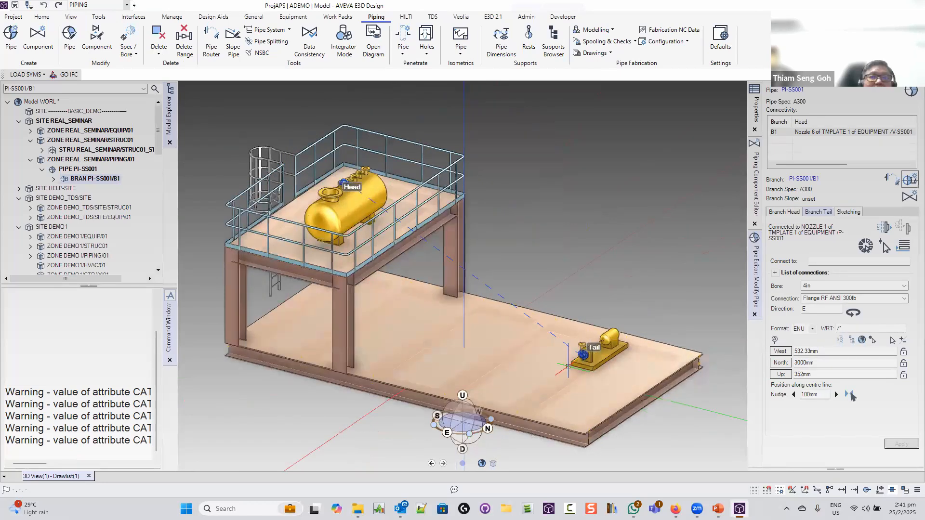
pyautogui.click(754, 316)
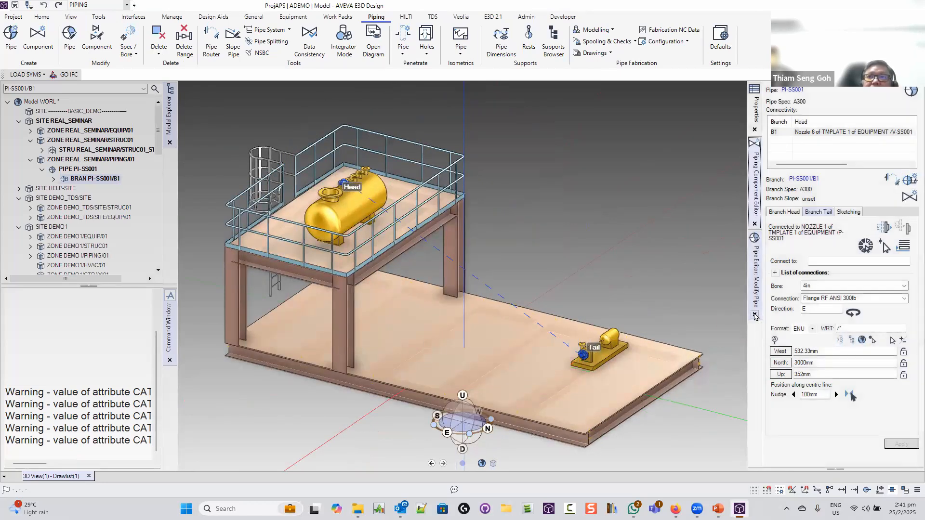
# Expand branch B1 and make FLAN 1 the current component
pyautogui.click(754, 224)
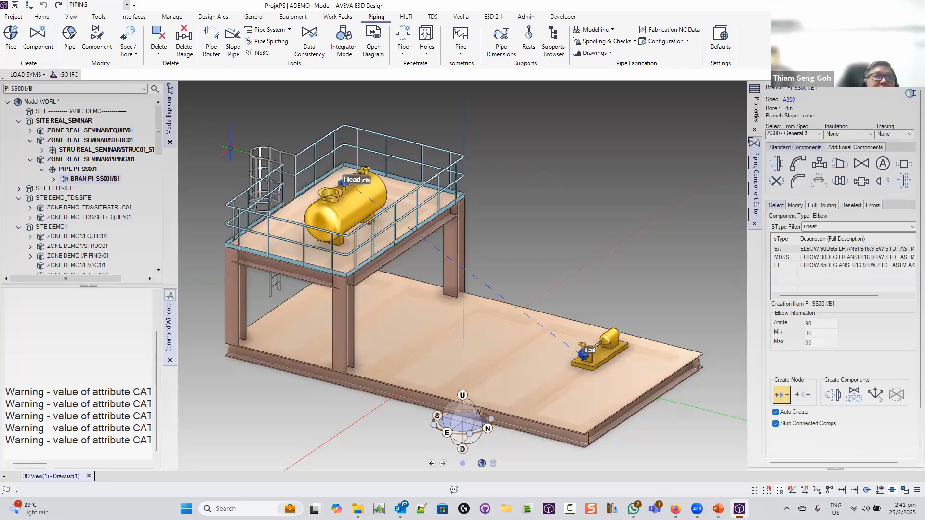
pyautogui.click(55, 179)
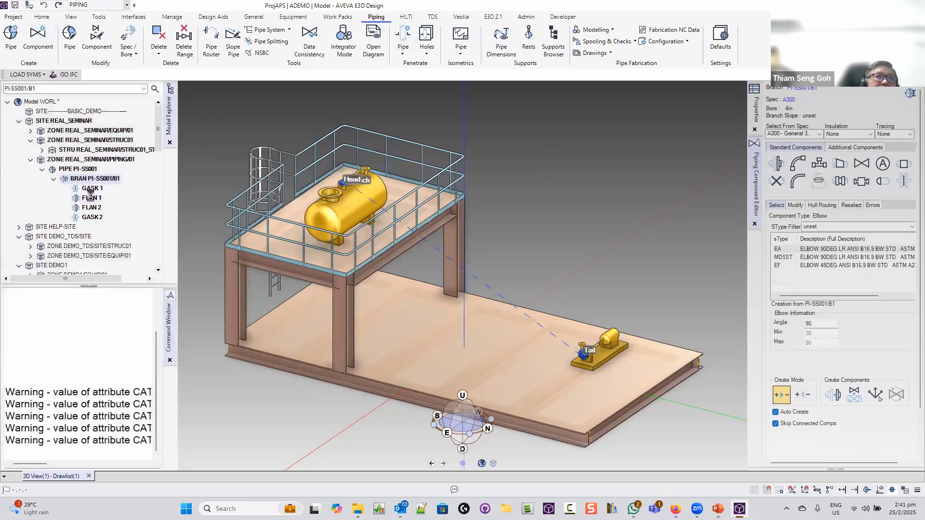
pyautogui.click(92, 197)
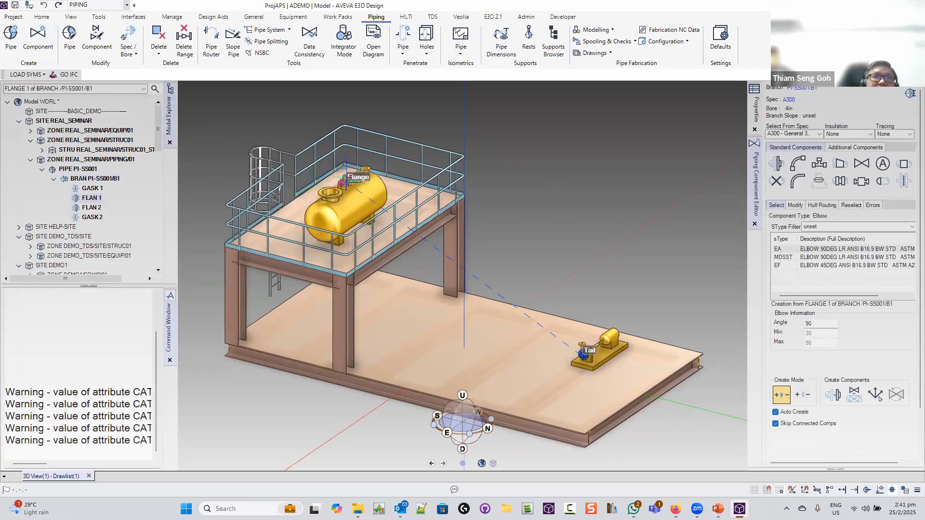
pyautogui.moveTo(343, 182); pyautogui.dragTo(388, 187, button='middle')
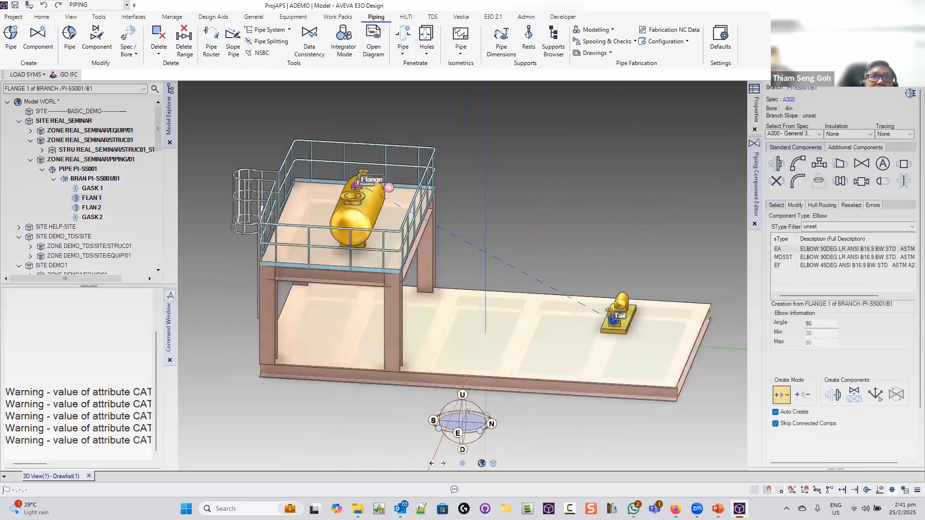
pyautogui.scroll(5, 389, 187)
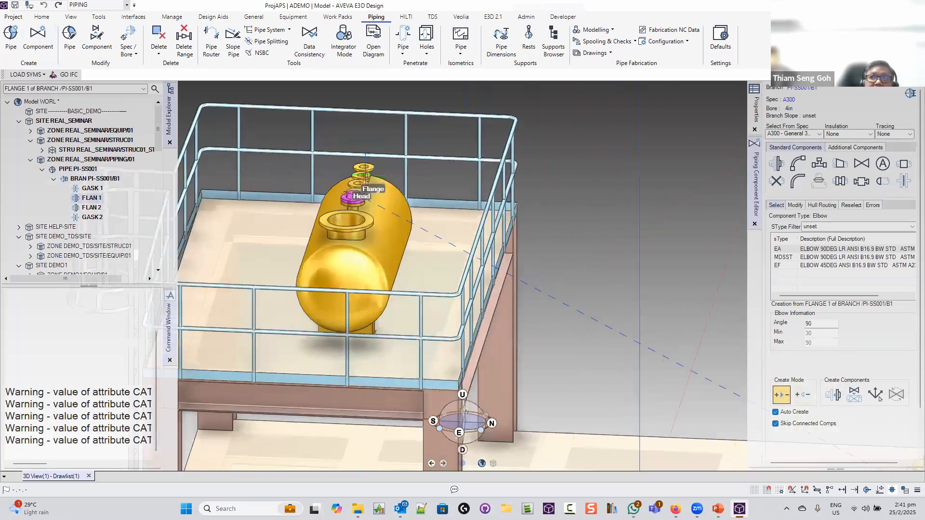
pyautogui.scroll(5, 365, 174)
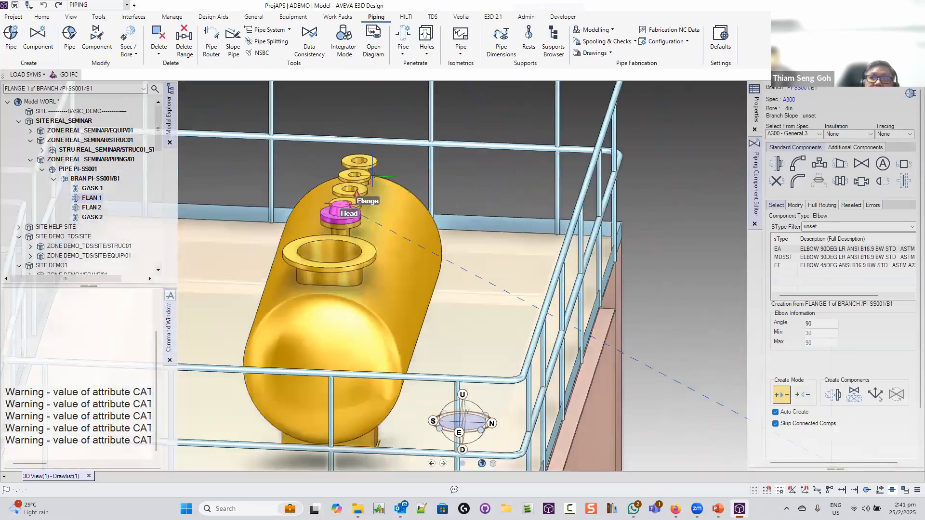
pyautogui.scroll(4, 372, 176)
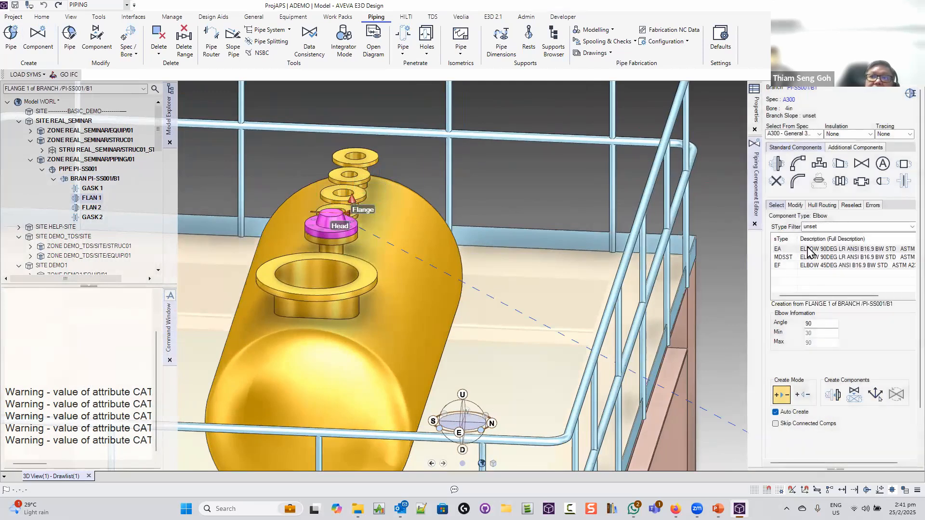
# Add two elbows after the flange, second turned downward at 1000mm distance
pyautogui.click(834, 396)
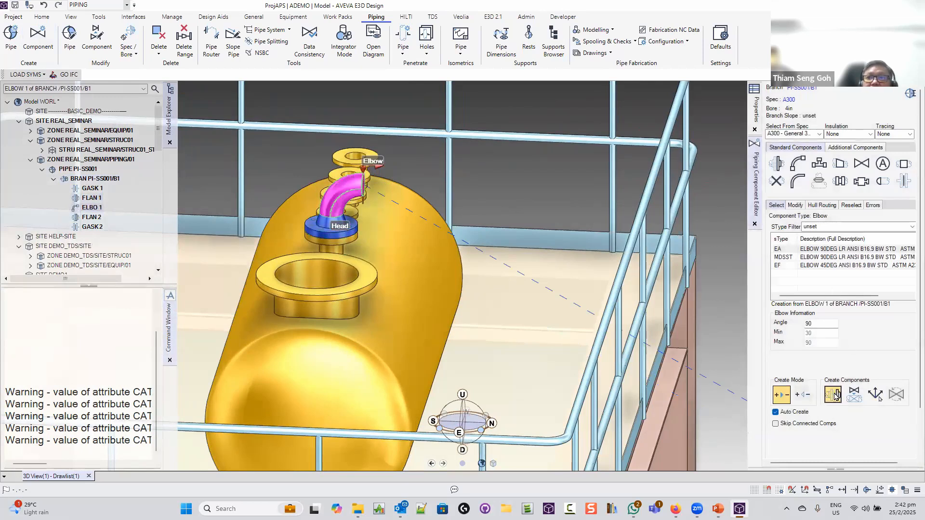
pyautogui.click(833, 395)
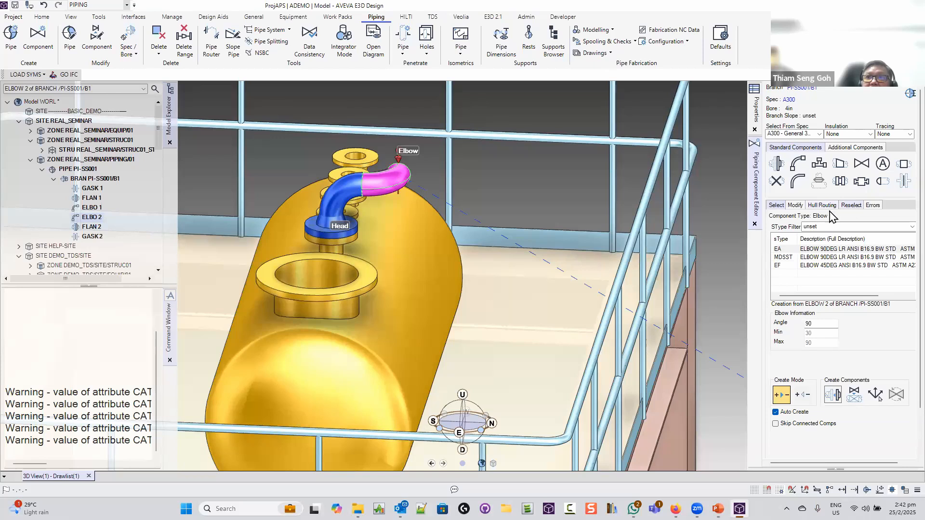
pyautogui.click(793, 205)
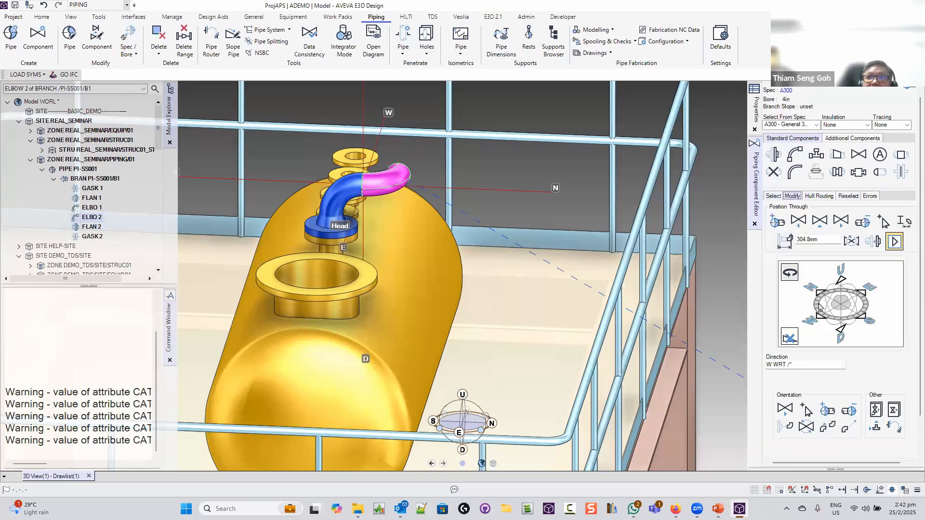
pyautogui.click(840, 330)
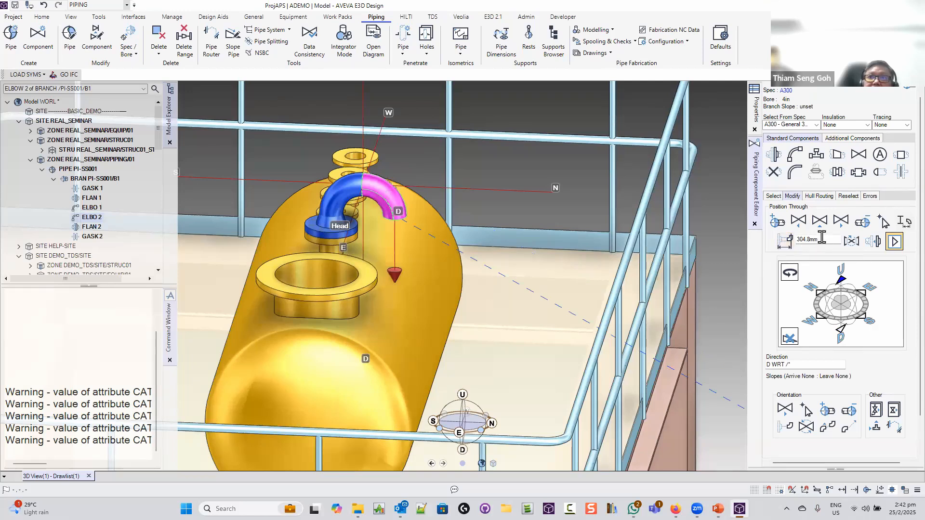
pyautogui.moveTo(821, 240); pyautogui.dragTo(789, 239)
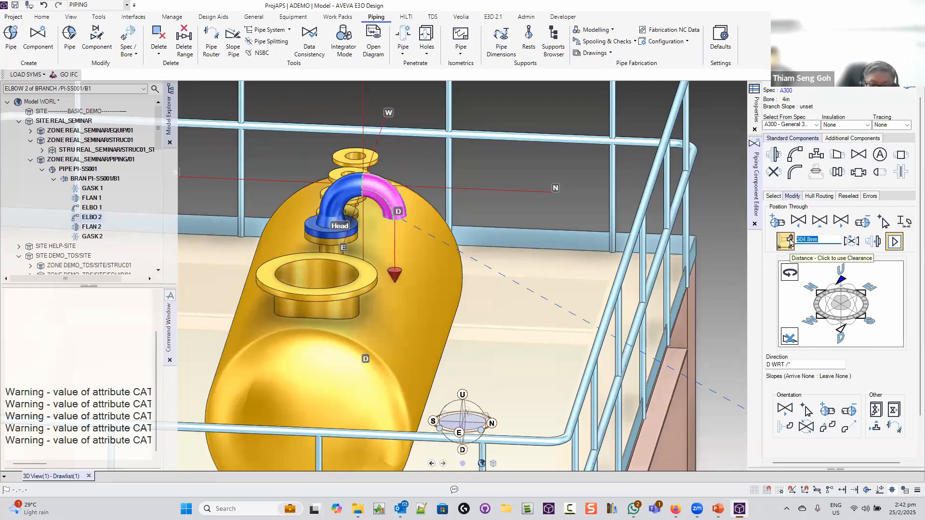
pyautogui.write('1')
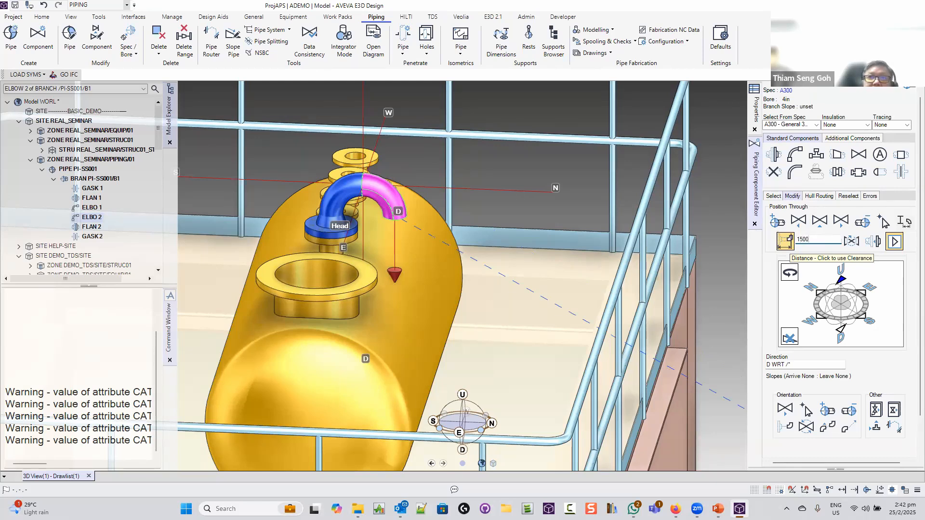
pyautogui.write('500')
pyautogui.press('Return')
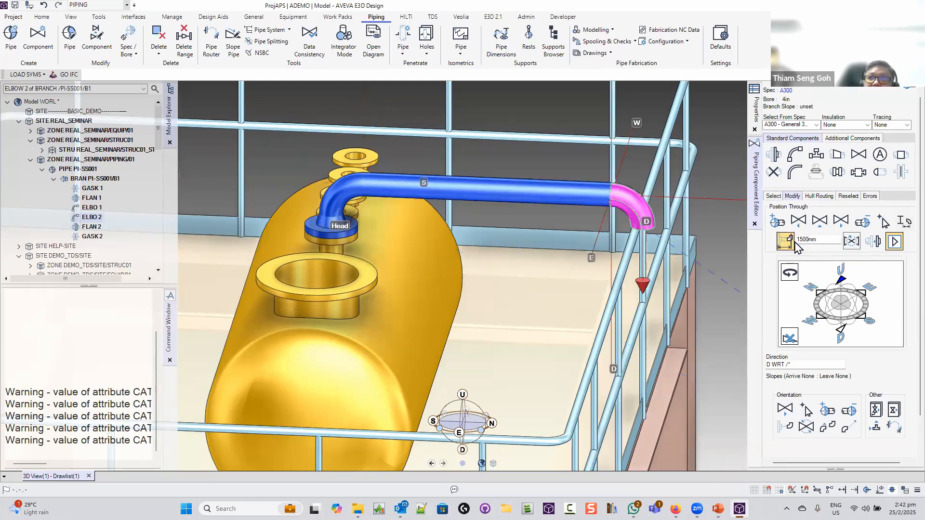
pyautogui.moveTo(822, 240); pyautogui.dragTo(788, 241)
pyautogui.write('1000')
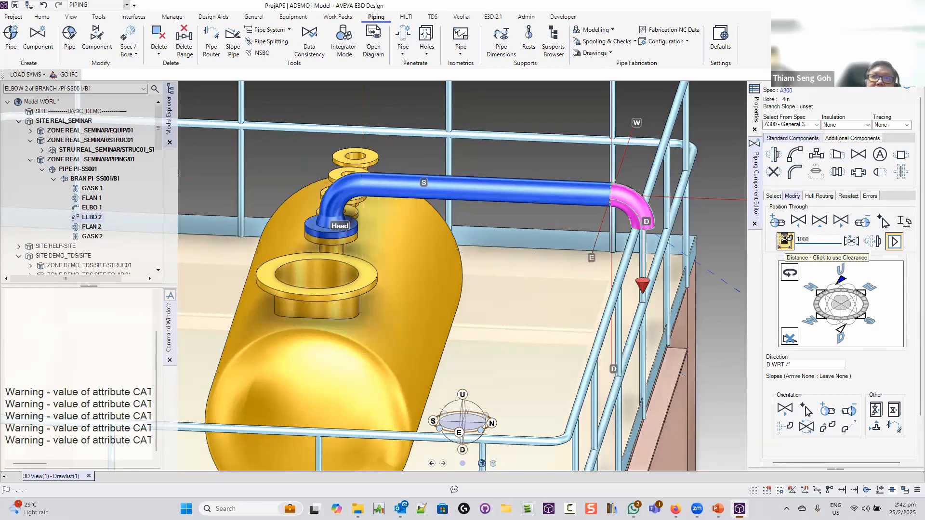
pyautogui.press('Return')
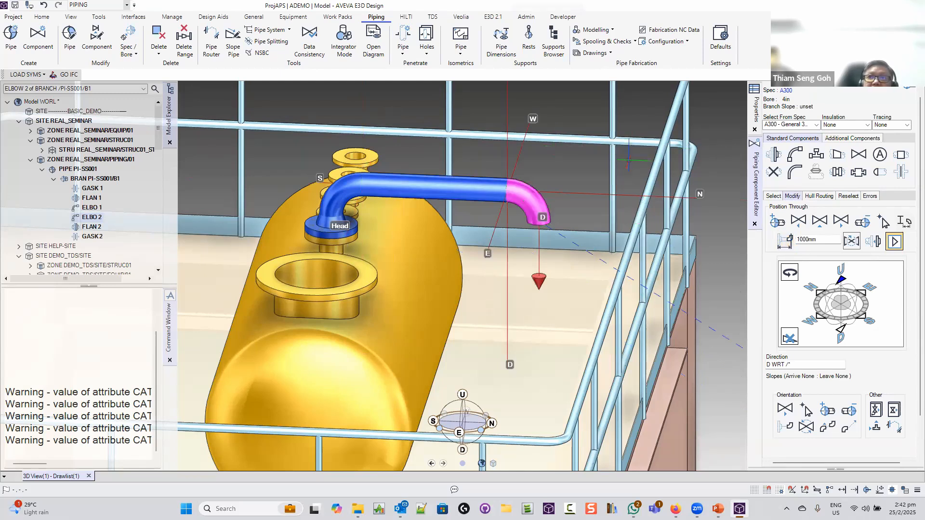
# Extend a downward leg from the vessel elbow to the slab and complete branch B1 at the pump nozzle
pyautogui.click(754, 224)
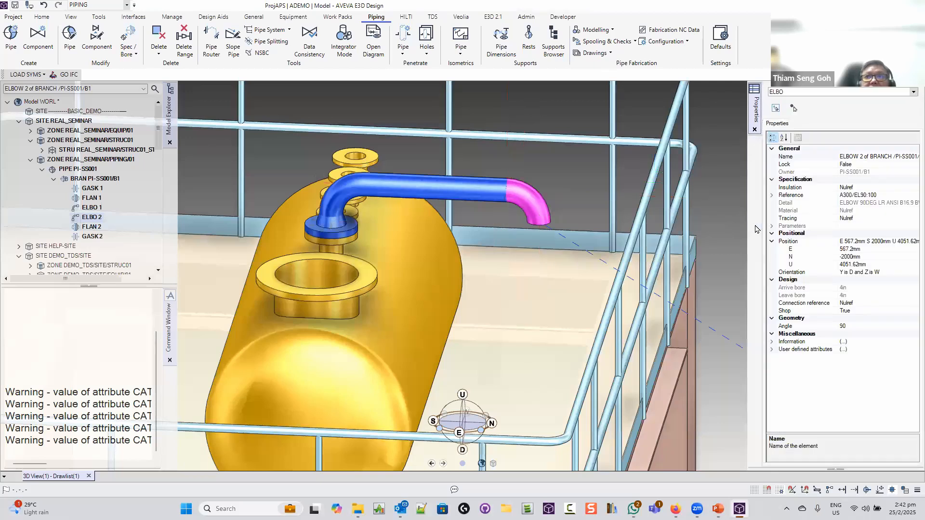
pyautogui.moveTo(725, 258); pyautogui.dragTo(442, 183, button='middle')
pyautogui.scroll(-4, 616, 244)
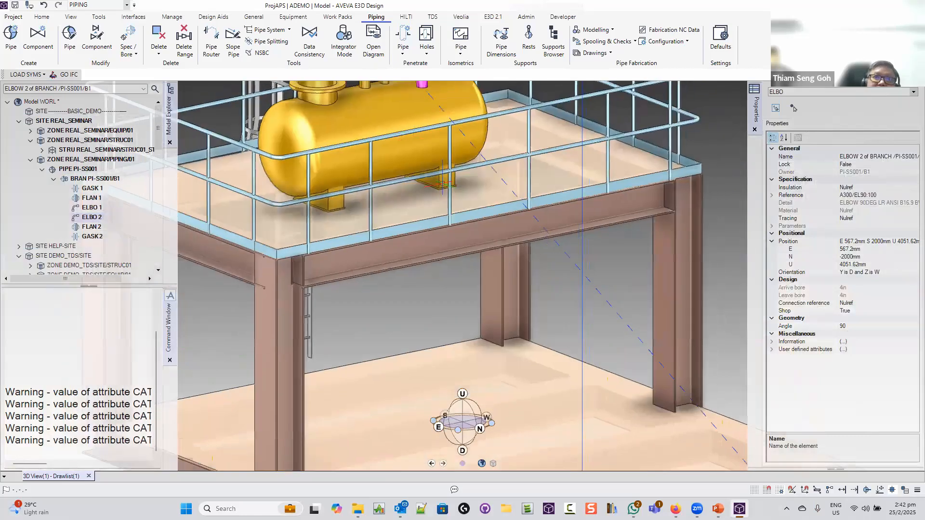
pyautogui.scroll(-4, 442, 183)
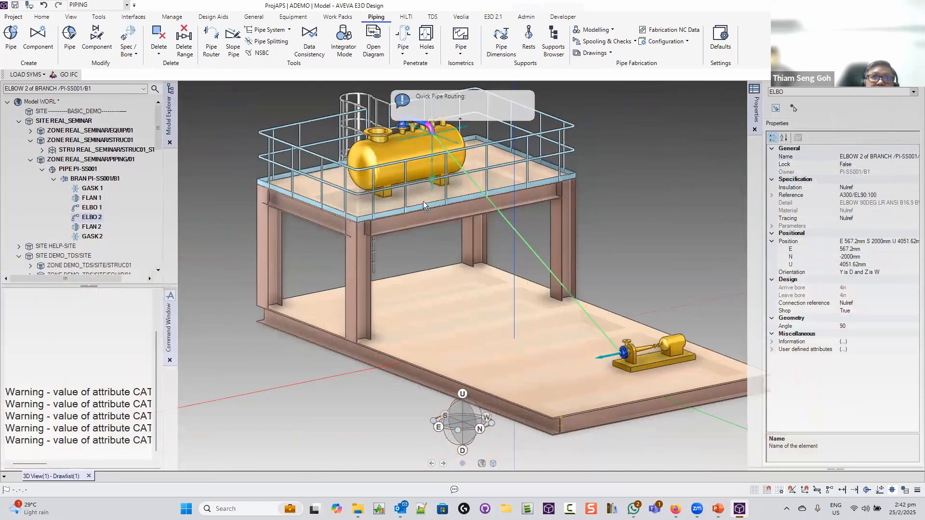
pyautogui.moveTo(423, 200)
pyautogui.mouseDown()
pyautogui.moveTo(465, 294)
pyautogui.moveTo(547, 349)
pyautogui.moveTo(615, 359)
pyautogui.mouseUp()
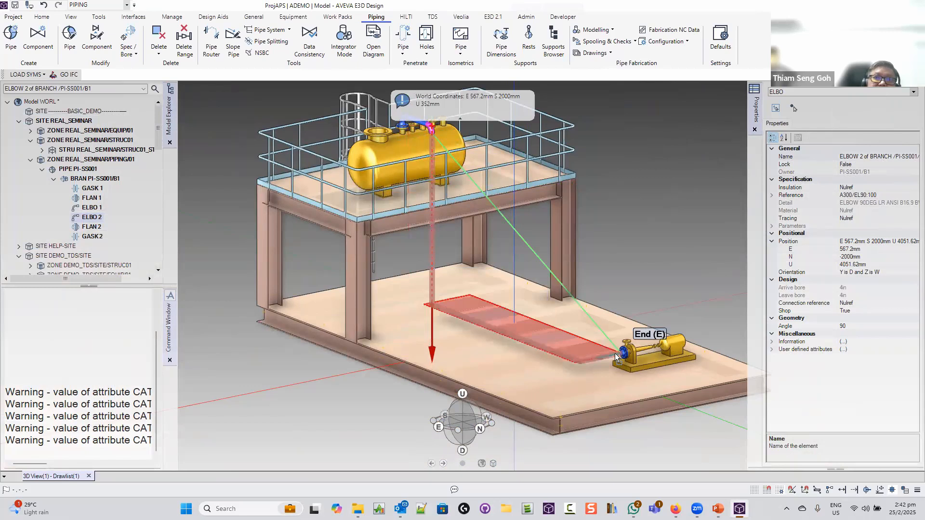
pyautogui.moveTo(615, 357); pyautogui.dragTo(615, 357)
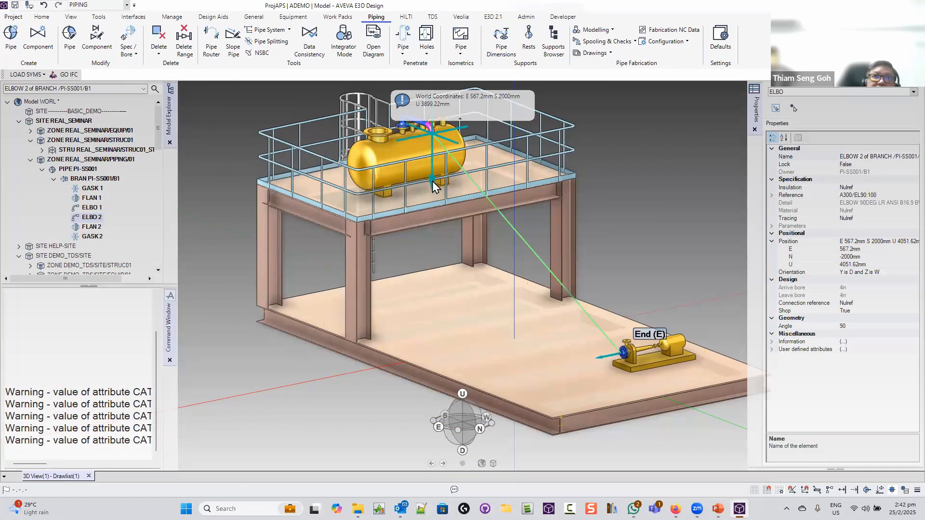
pyautogui.moveTo(432, 181); pyautogui.dragTo(611, 358)
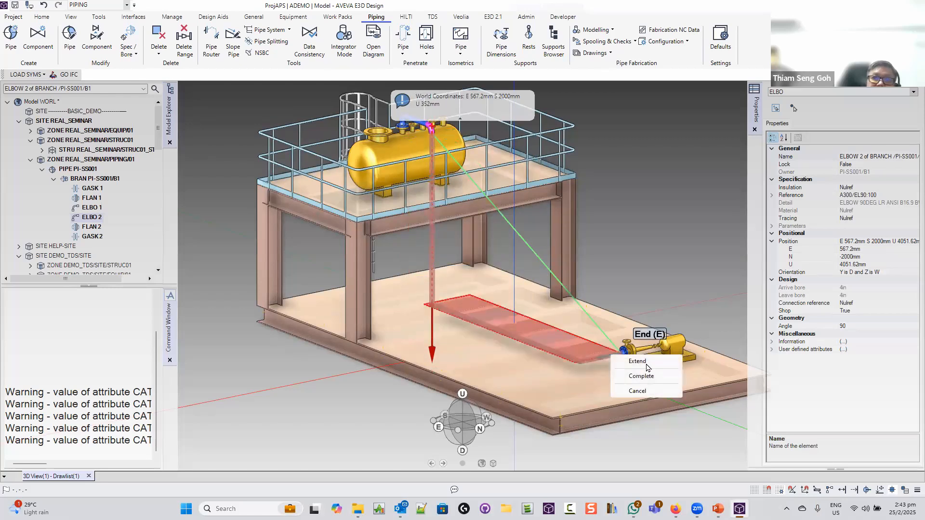
pyautogui.click(640, 376)
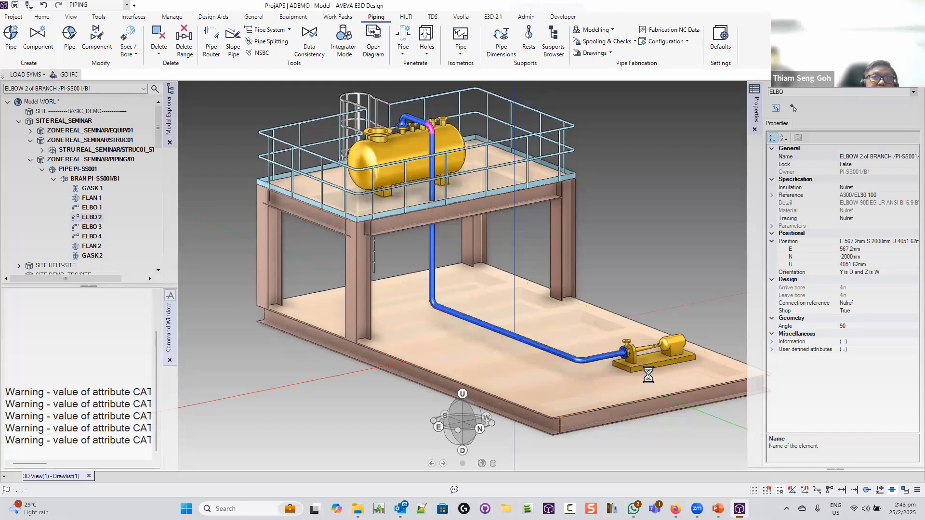
# Save the work with the routed 4in branch B1, then switch to the Home ribbon tools
pyautogui.click(15, 5)
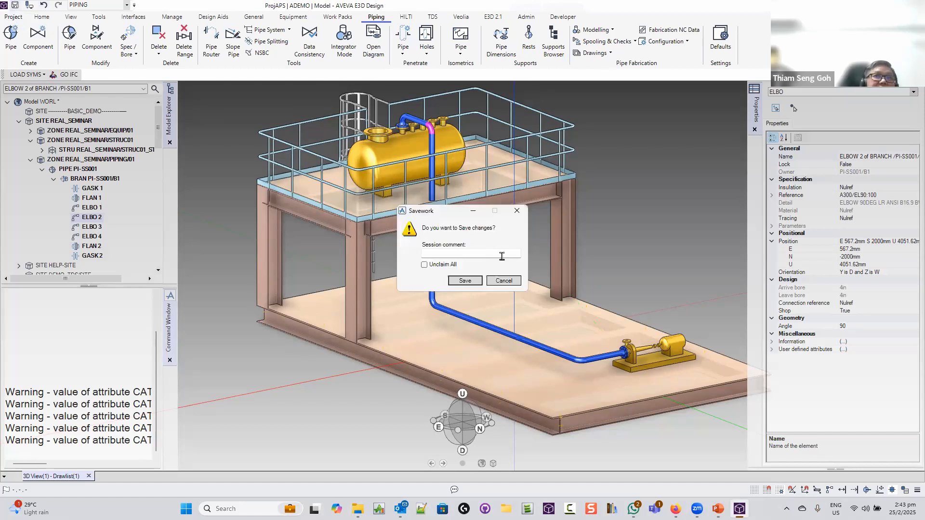
pyautogui.click(466, 280)
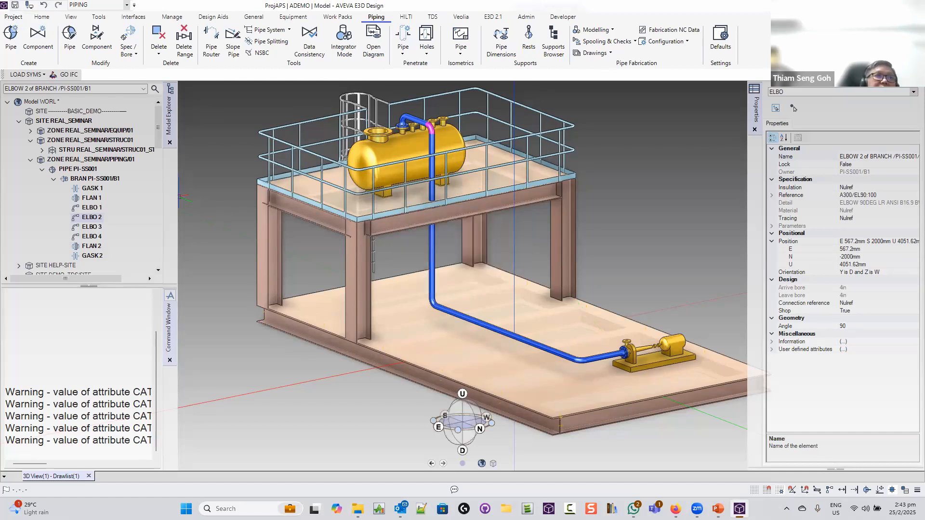
pyautogui.click(42, 16)
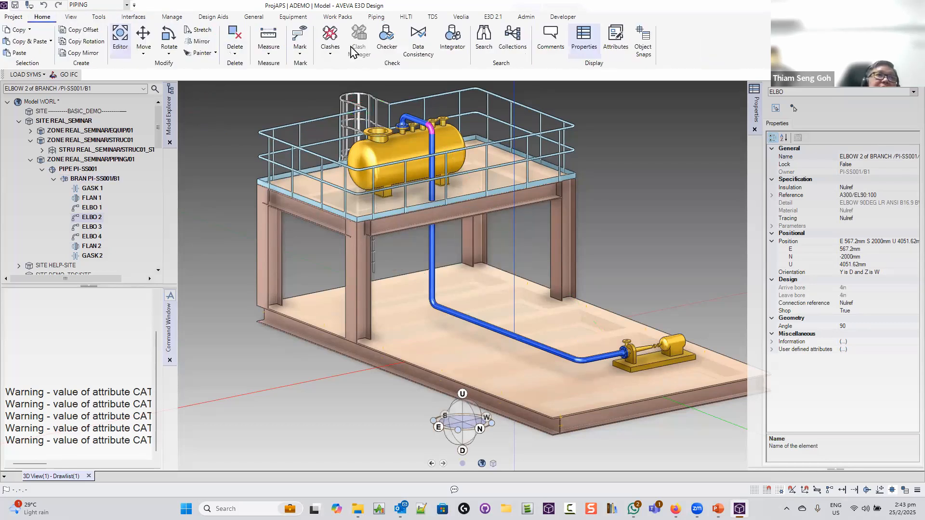
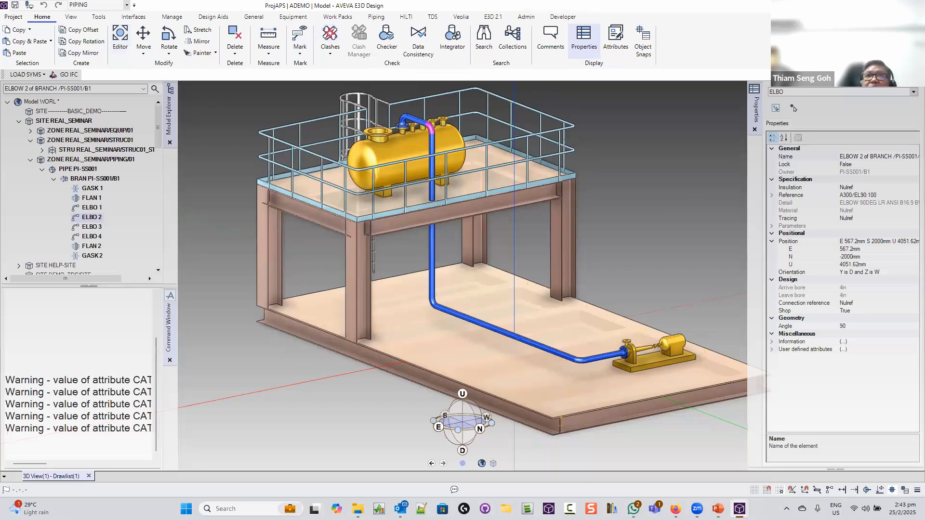
# Widen the Clashes dialog and remove ALL from its obstruction list
pyautogui.moveTo(453, 0); pyautogui.dragTo(397, 119)
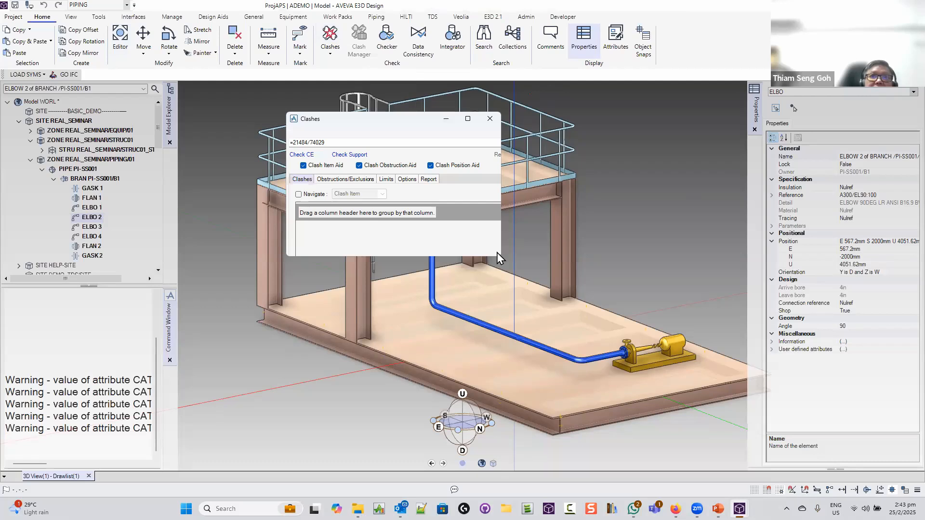
pyautogui.moveTo(502, 256); pyautogui.dragTo(682, 448)
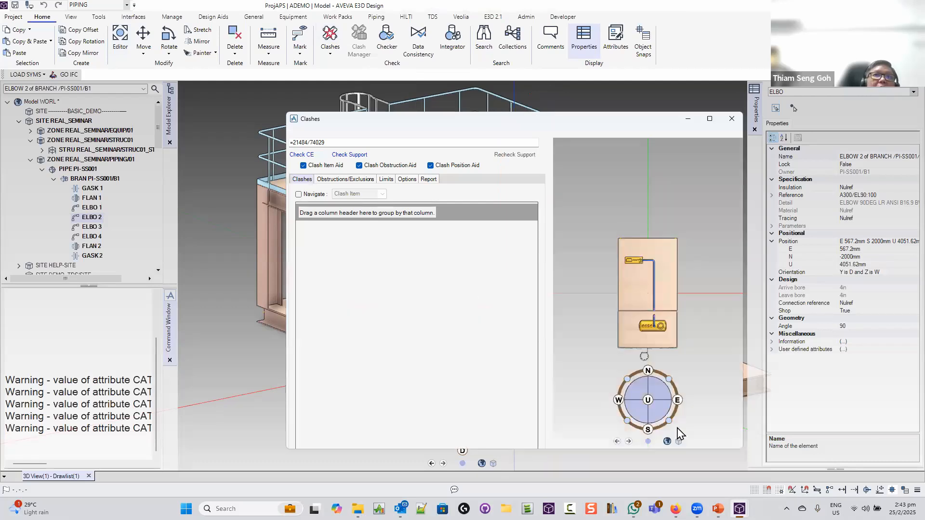
pyautogui.click(341, 180)
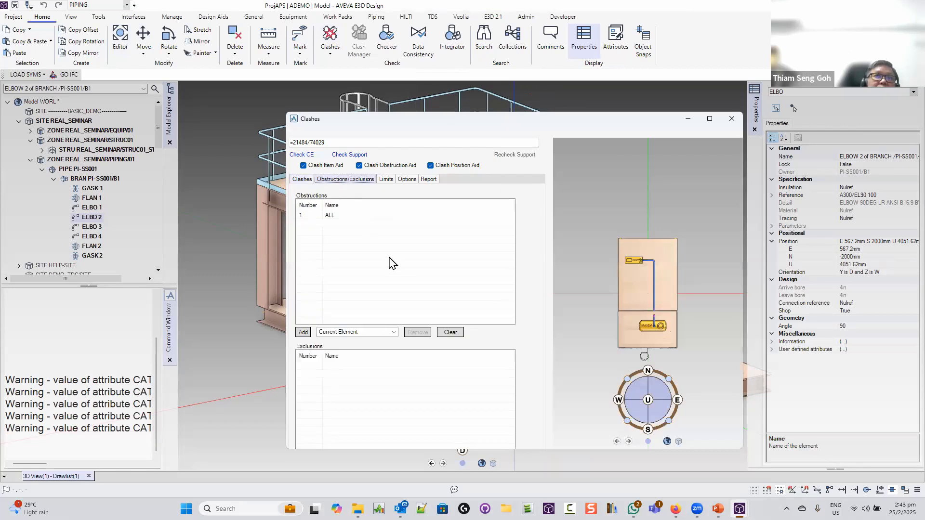
pyautogui.click(324, 216)
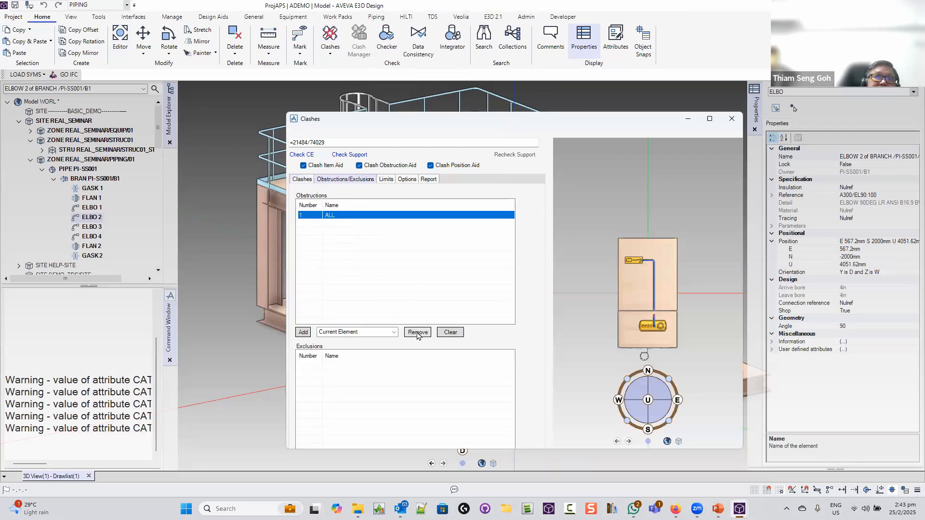
pyautogui.click(417, 332)
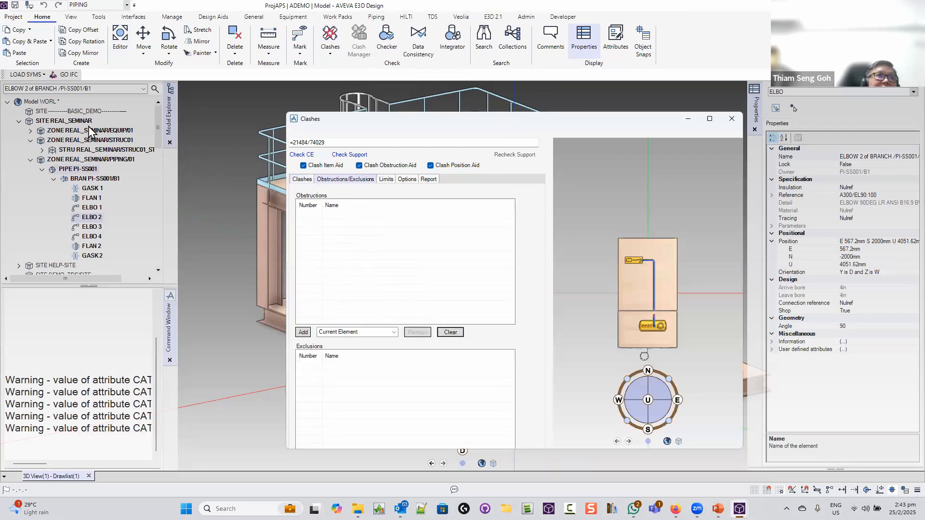
# Add site REAL_SEMINAR as the obstruction and make pipe PI-SS001 current
pyautogui.click(75, 120)
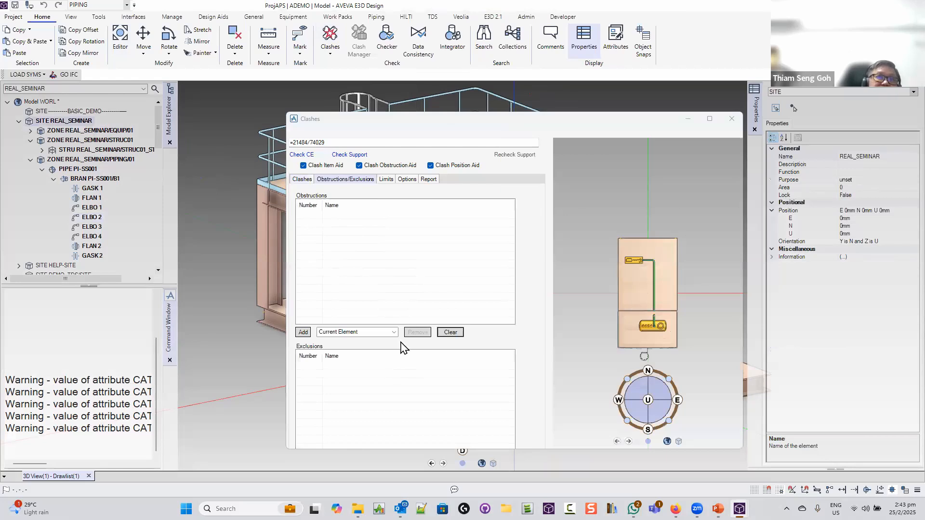
pyautogui.click(303, 332)
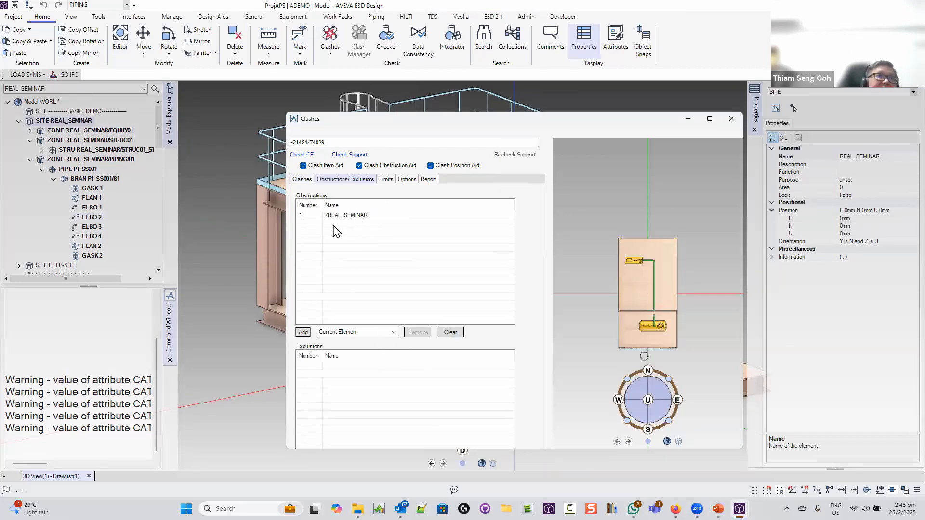
pyautogui.click(77, 169)
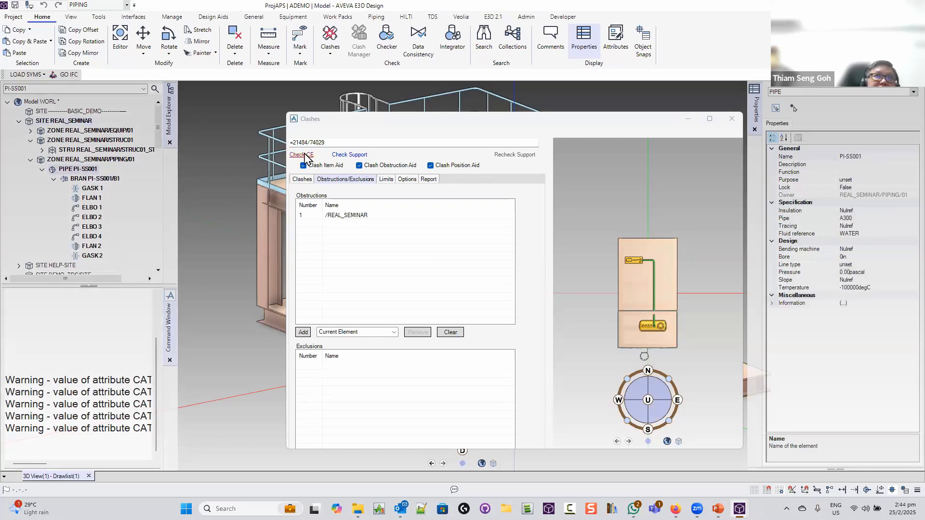
# Check PI-SS001 for clashes and review the three found at ELBOW 2 and FLANGE 2
pyautogui.click(302, 154)
pyautogui.click(461, 265)
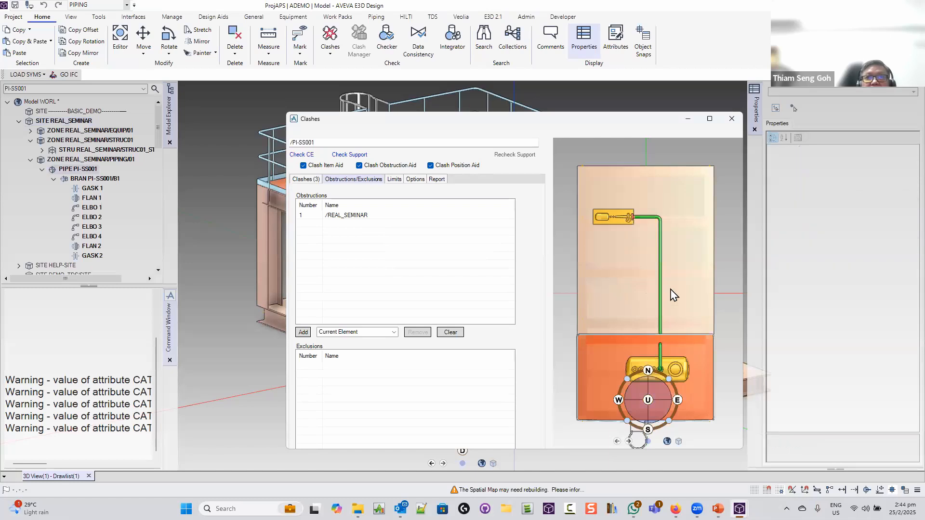
pyautogui.scroll(1, 671, 288)
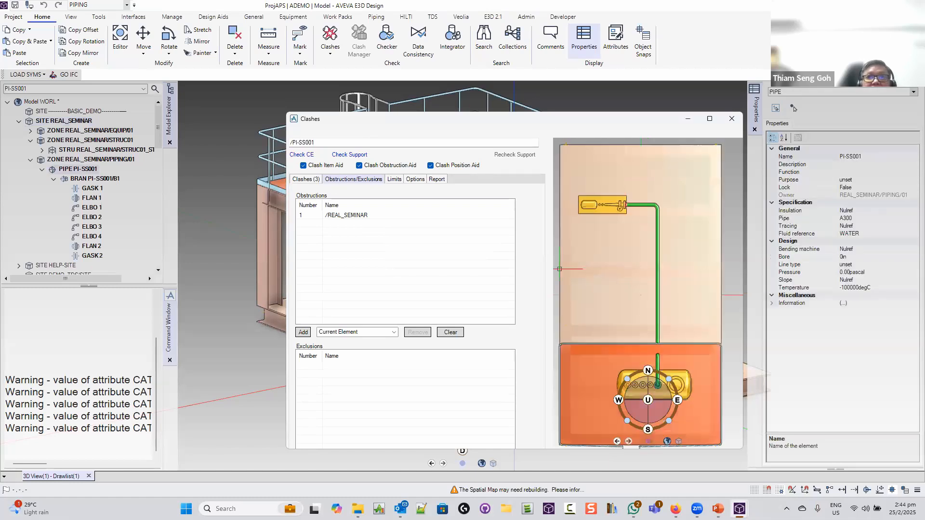
pyautogui.moveTo(639, 323); pyautogui.dragTo(686, 202, button='middle')
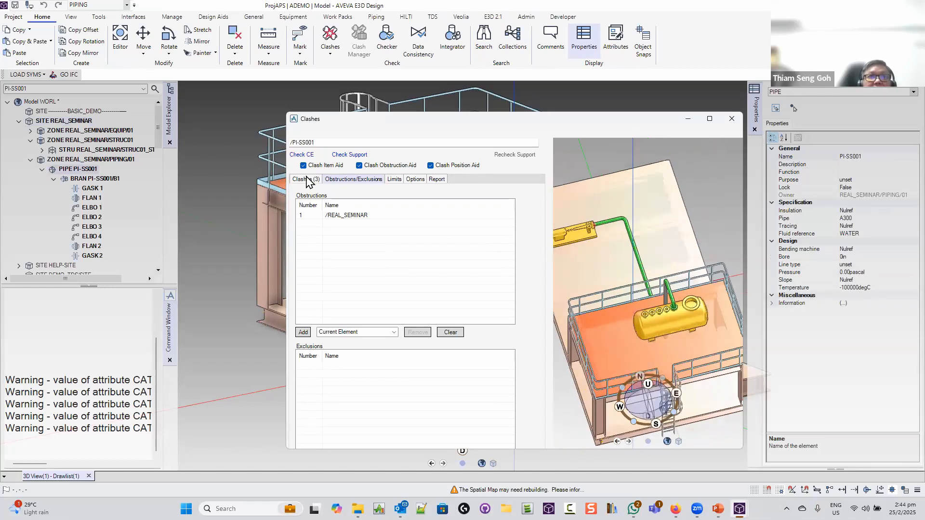
pyautogui.click(308, 180)
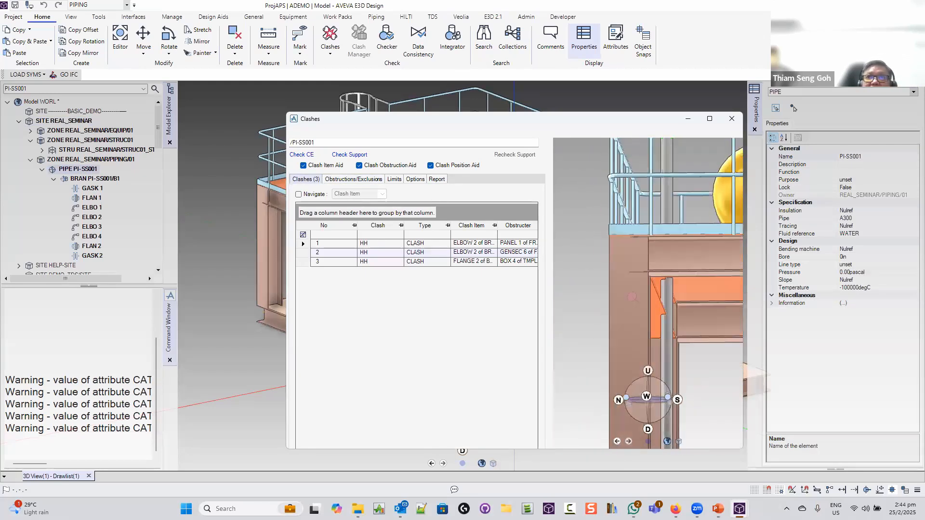
# Close the Clashes window, enter editing mode with Ctrl+E, and select elbow ELBO 2
pyautogui.click(732, 119)
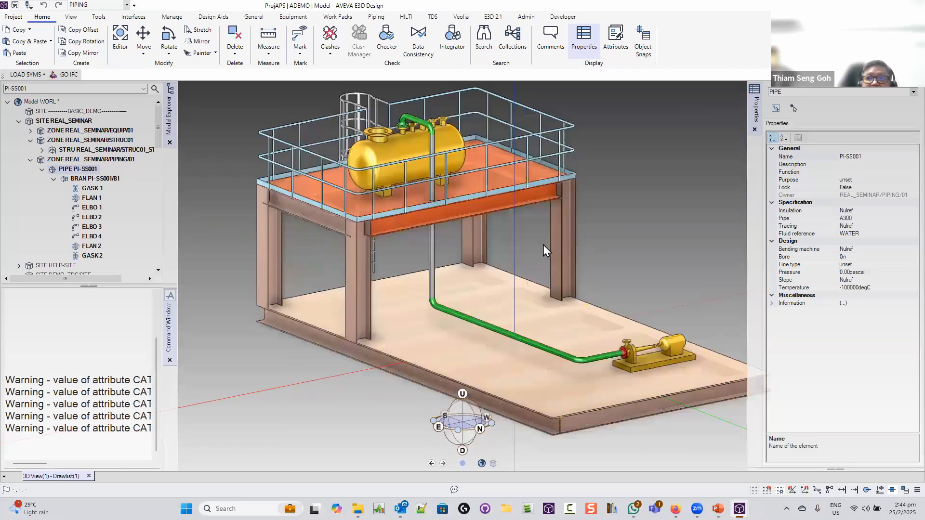
pyautogui.hotkey('ctrl', 'e')
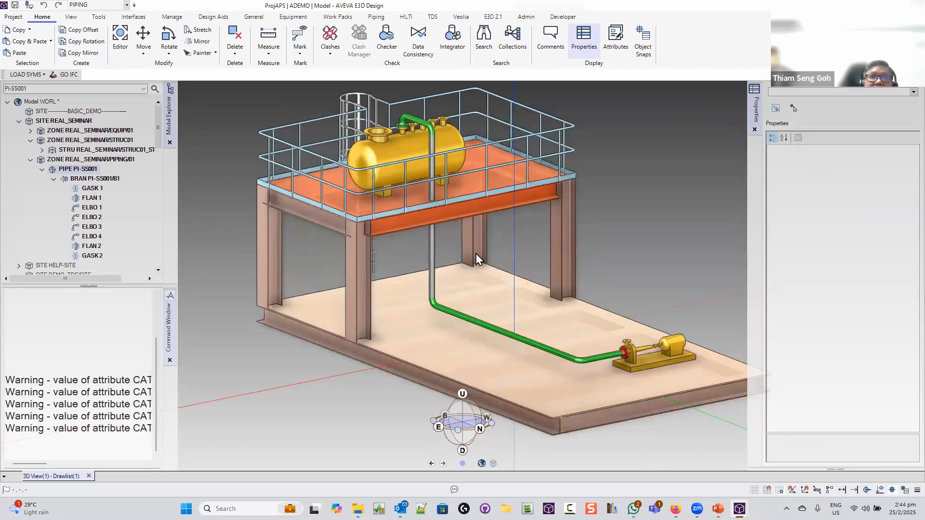
pyautogui.moveTo(452, 248); pyautogui.dragTo(459, 249, button='middle')
pyautogui.moveTo(356, 268); pyautogui.dragTo(379, 261, button='middle')
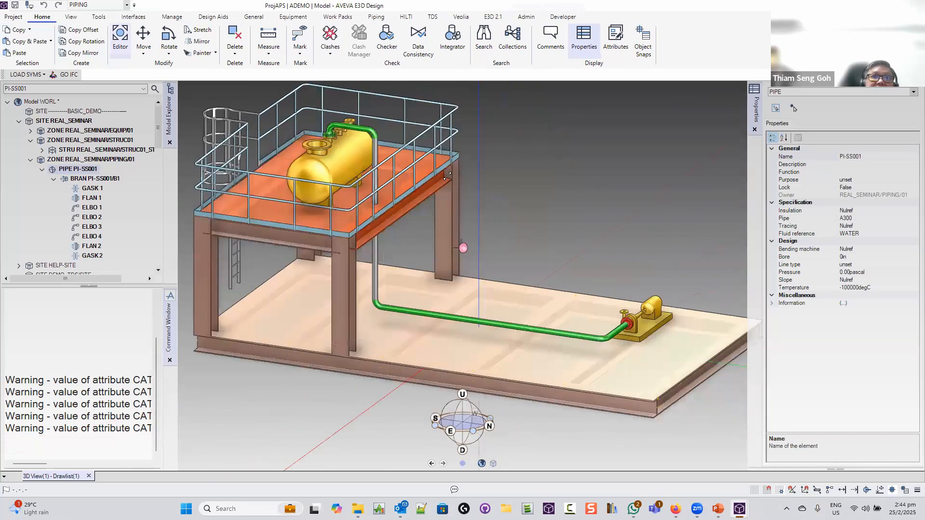
pyautogui.click(373, 132)
# Move the pipe branch -200mm in X with Move Selection
pyautogui.rightClick(457, 144)
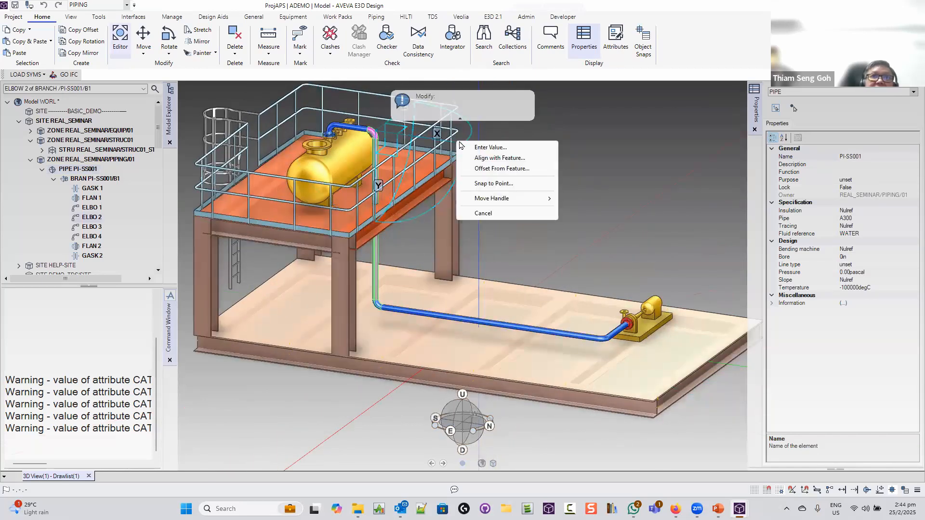
pyautogui.click(490, 147)
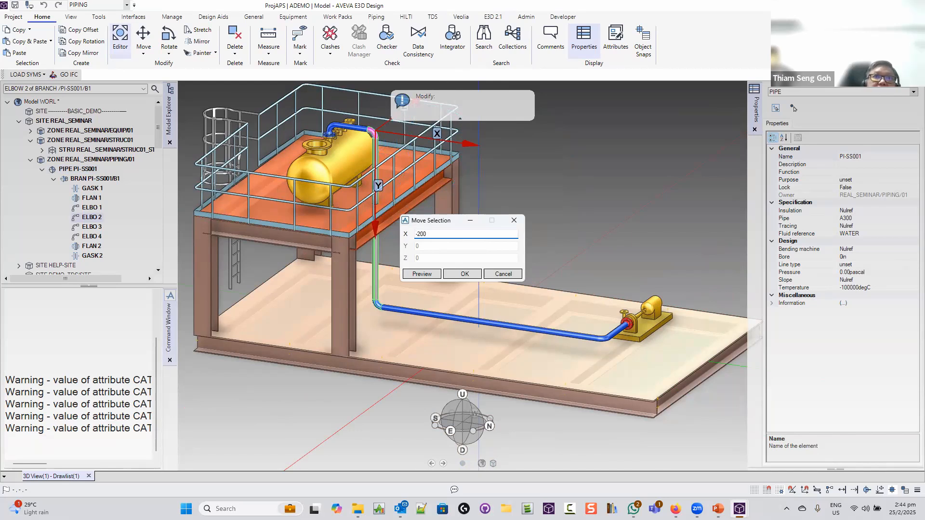
pyautogui.click(427, 274)
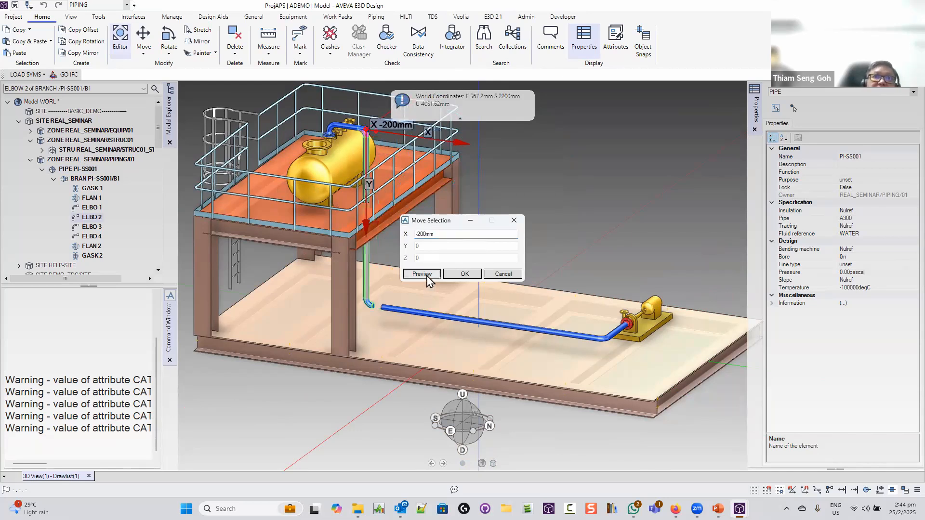
pyautogui.click(463, 274)
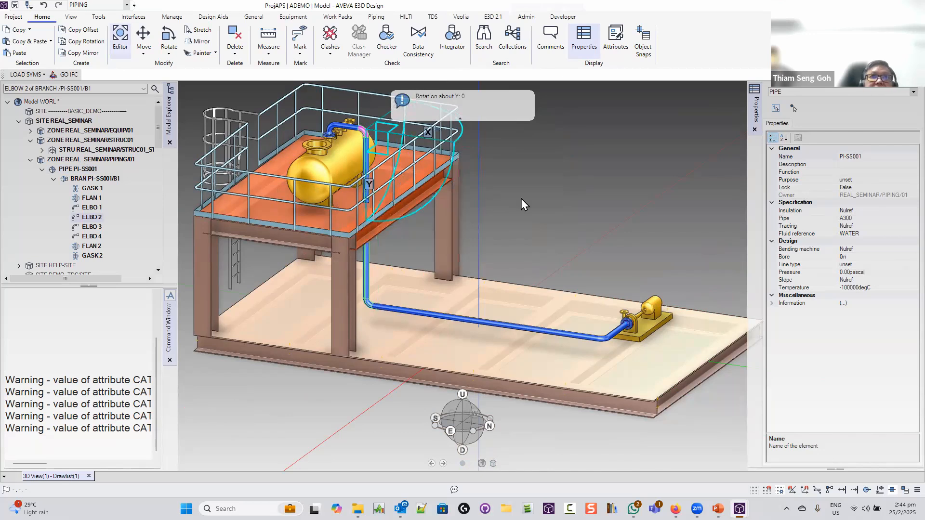
pyautogui.press('Escape')
pyautogui.press('Escape')
pyautogui.moveTo(521, 197); pyautogui.dragTo(482, 207, button='middle')
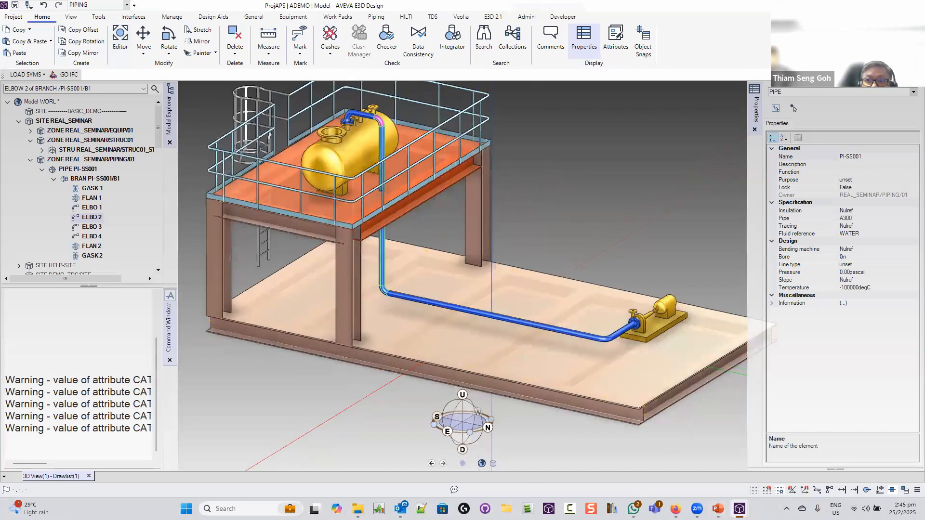
# Close the separate clash results window and view the model from the front
pyautogui.moveTo(740, 508)
pyautogui.click(799, 460)
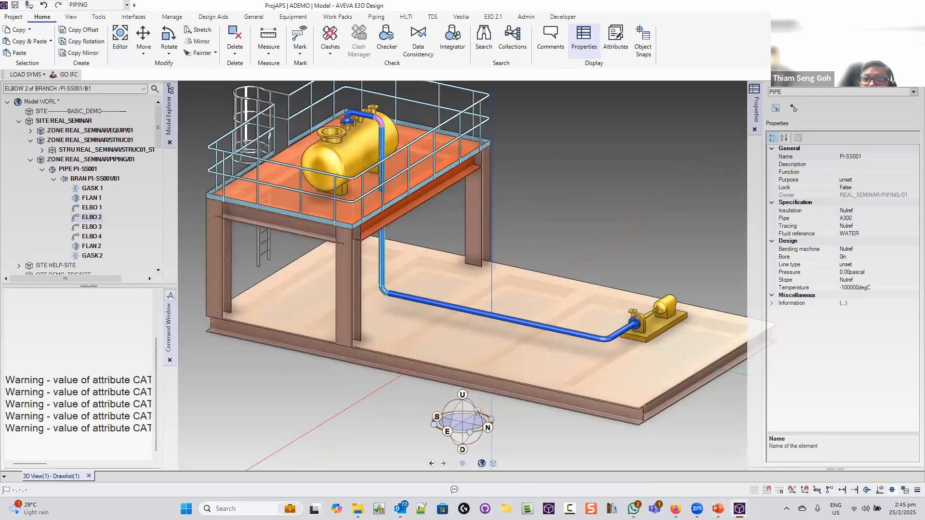
pyautogui.moveTo(739, 508)
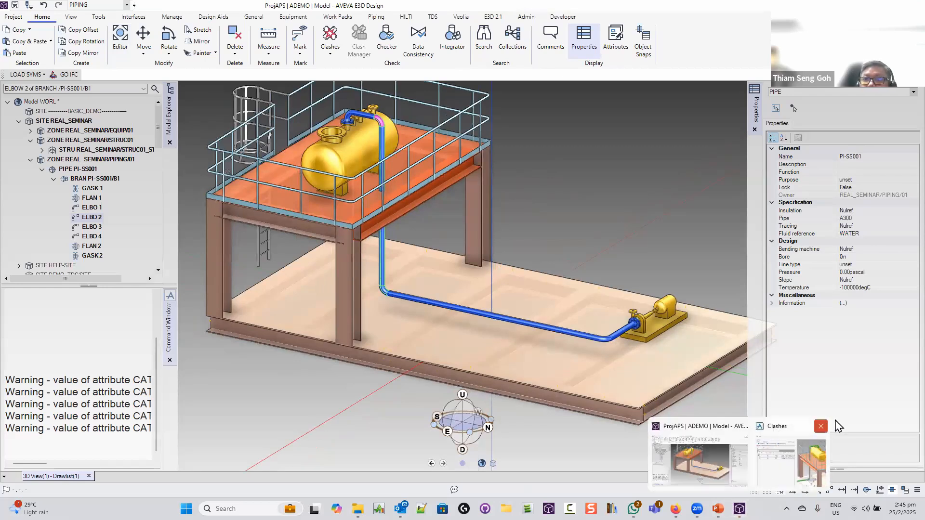
pyautogui.click(820, 426)
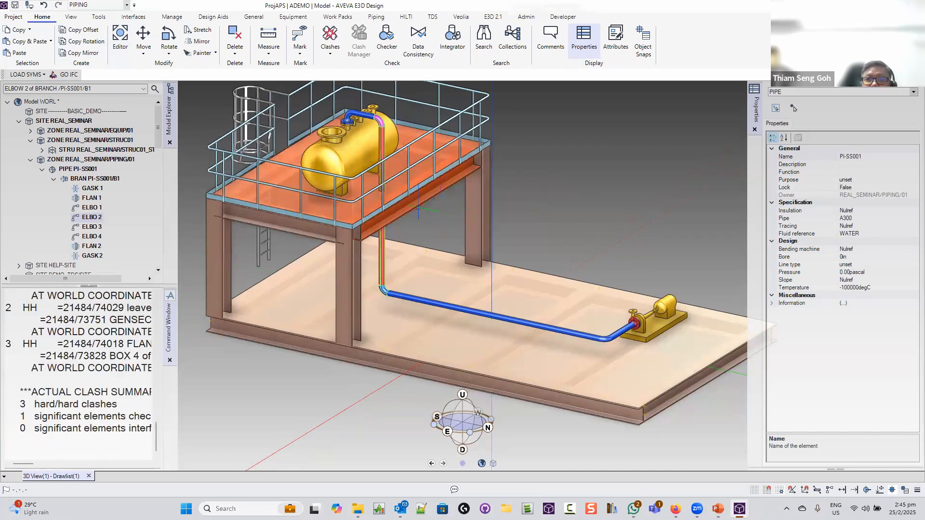
pyautogui.moveTo(379, 210); pyautogui.dragTo(409, 366, button='middle')
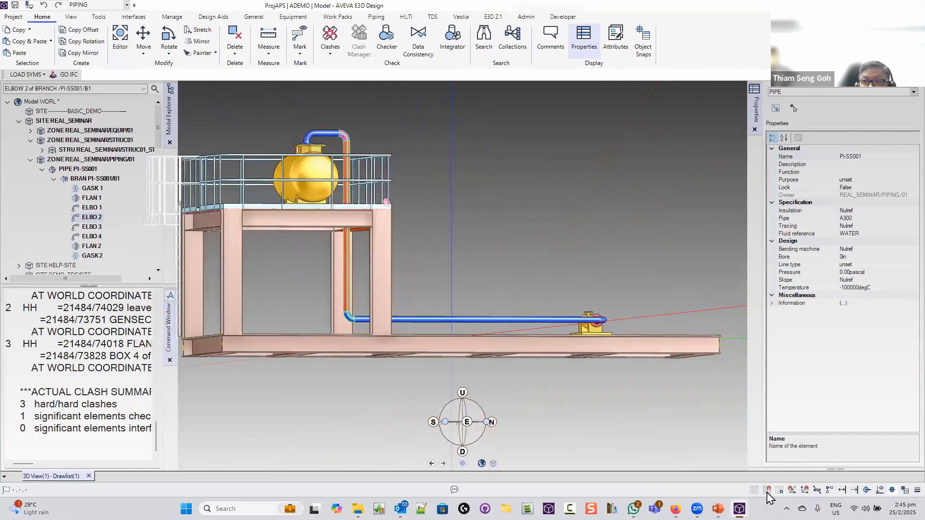
pyautogui.moveTo(739, 508)
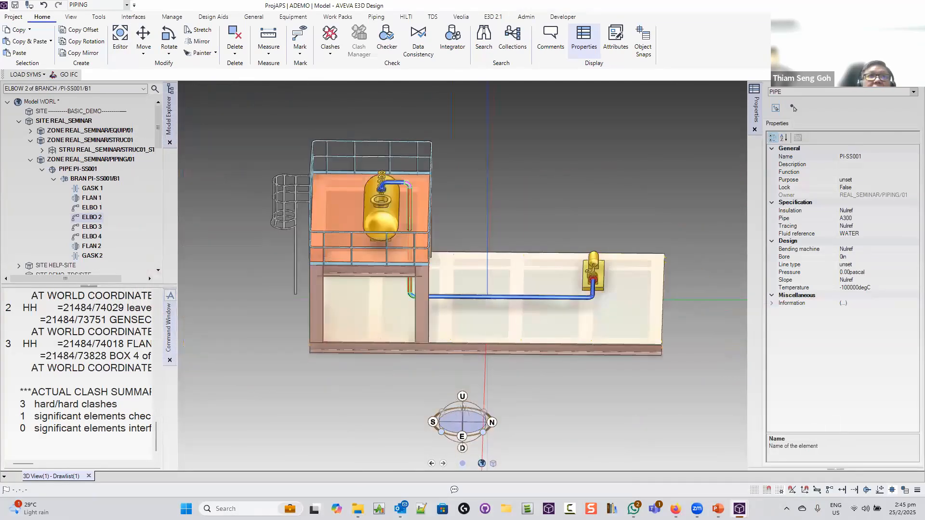
# Run Check CE on branch PI-SS001/B1 and dismiss the spatial map warning
pyautogui.click(330, 48)
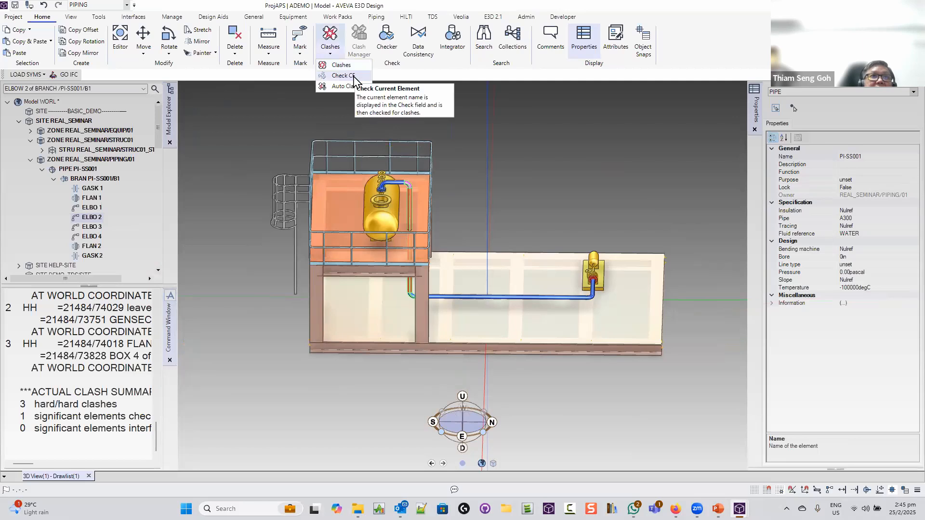
pyautogui.click(91, 179)
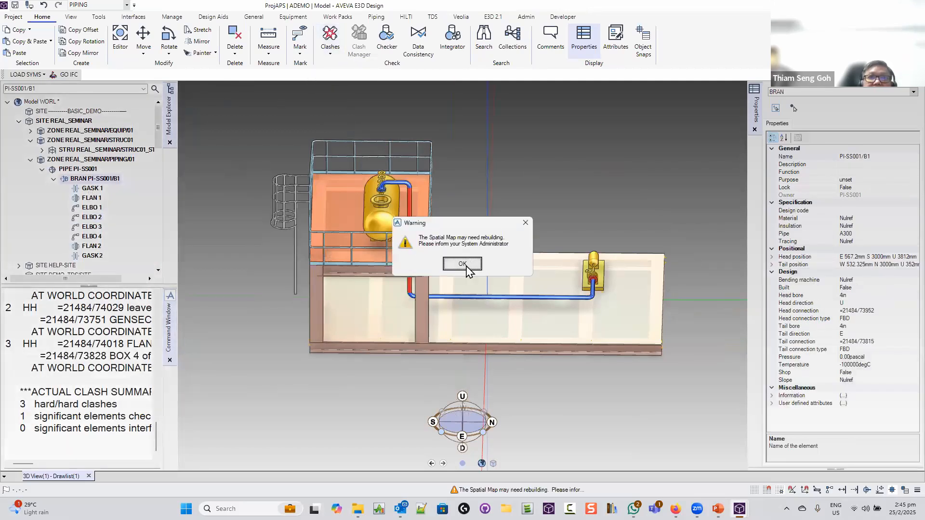
pyautogui.click(462, 264)
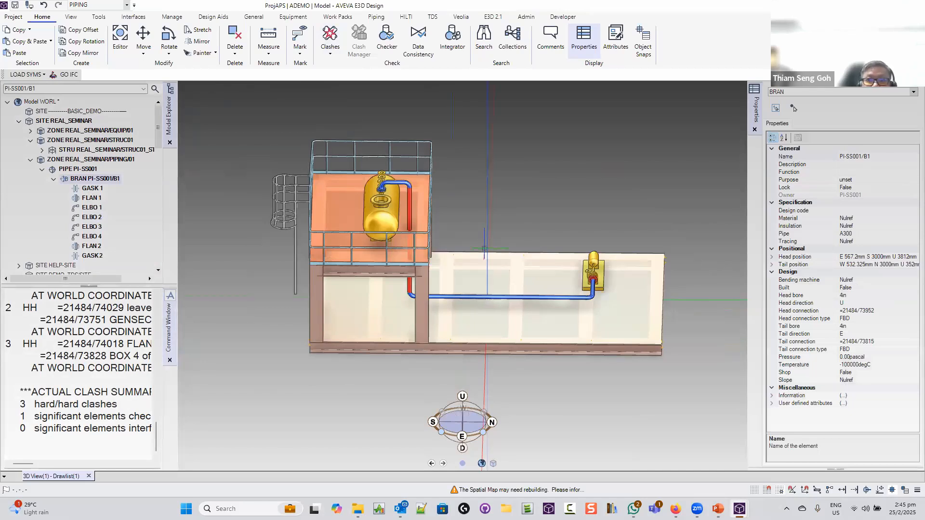
# Maximize the clash results window
pyautogui.moveTo(718, 508)
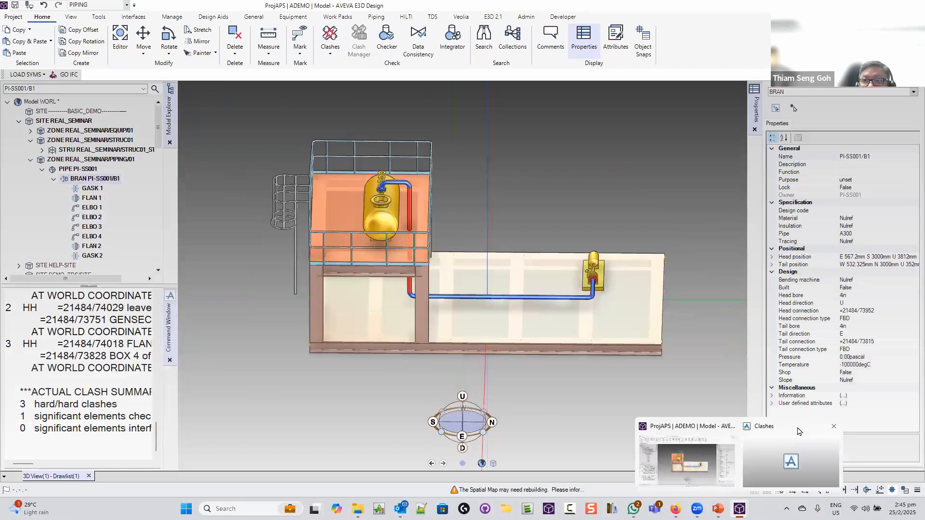
pyautogui.rightClick(797, 431)
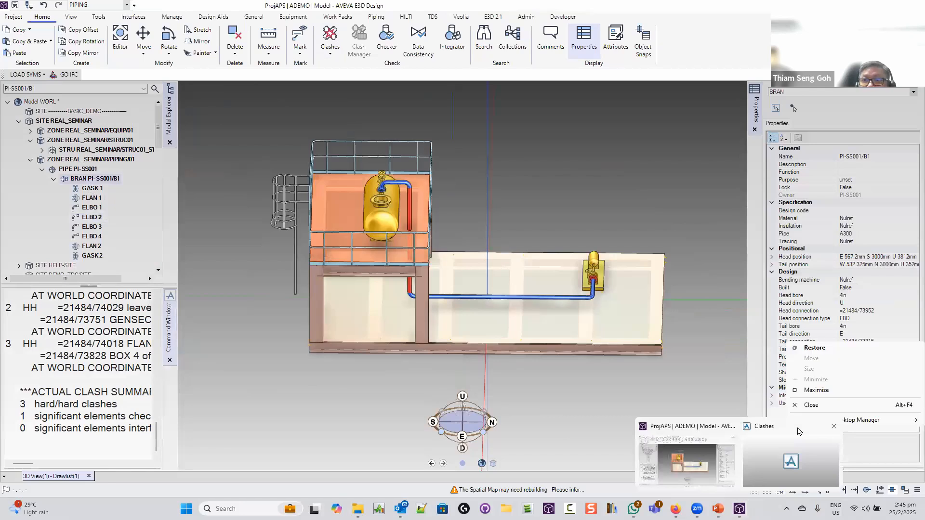
pyautogui.click(820, 392)
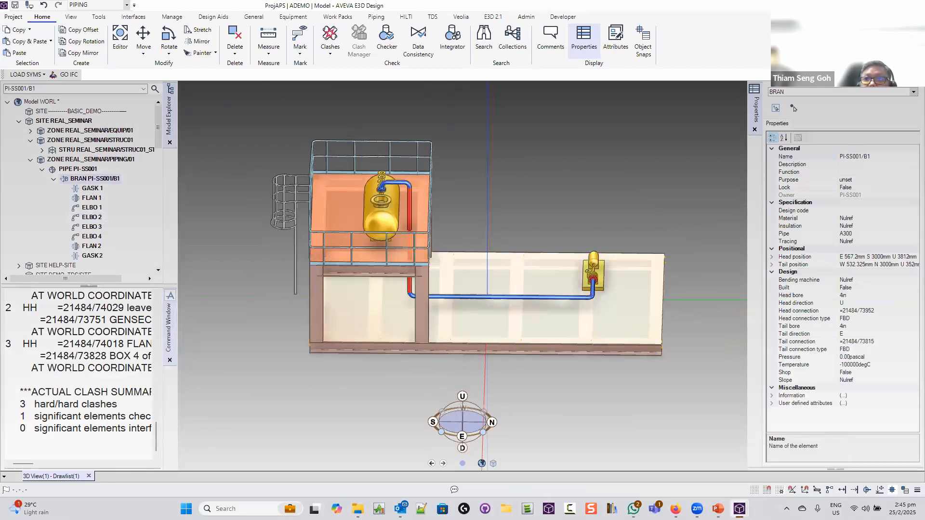
# Close the clash results window and zoom in on the pipe passing through the deck
pyautogui.moveTo(740, 503)
pyautogui.click(834, 428)
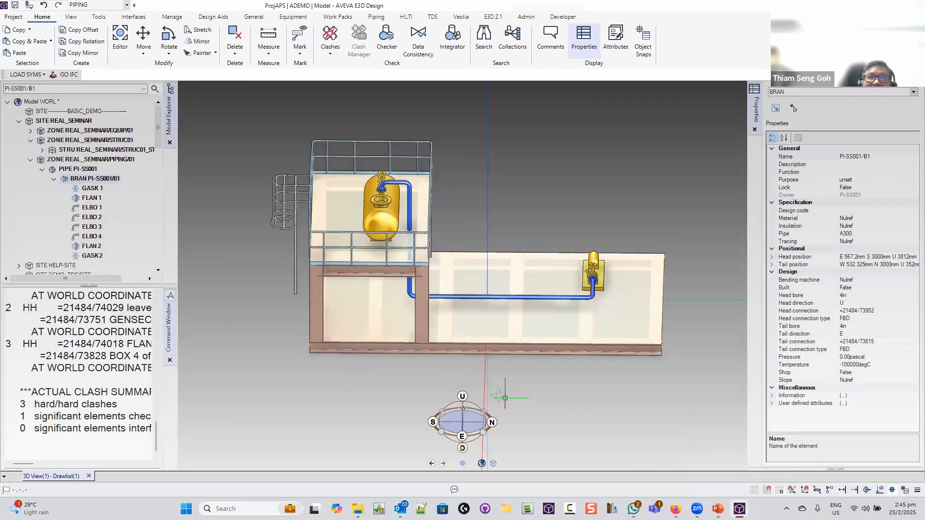
pyautogui.moveTo(498, 395)
pyautogui.mouseDown(button='middle')
pyautogui.moveTo(428, 377)
pyautogui.moveTo(466, 329)
pyautogui.moveTo(498, 444)
pyautogui.moveTo(508, 385)
pyautogui.mouseUp(button='middle')
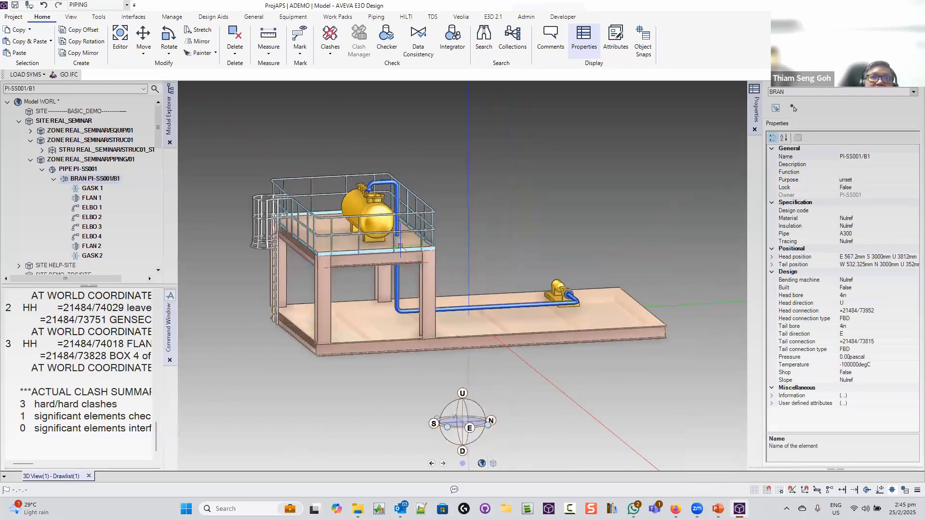
pyautogui.scroll(5, 406, 234)
pyautogui.moveTo(406, 234); pyautogui.dragTo(423, 224, button='middle')
pyautogui.scroll(5, 423, 225)
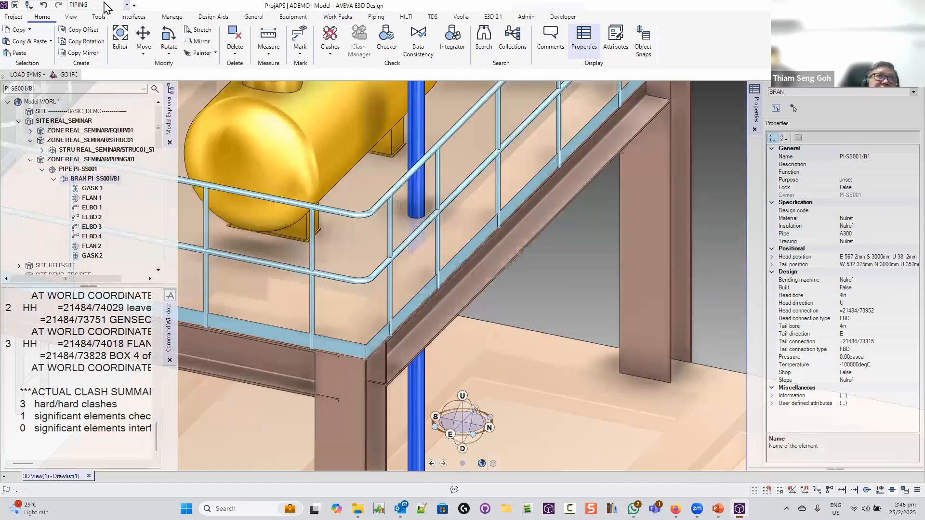
pyautogui.click(126, 5)
# Switch to the STRUCTURES discipline and browse the Sections and Plates tools
pyautogui.click(75, 59)
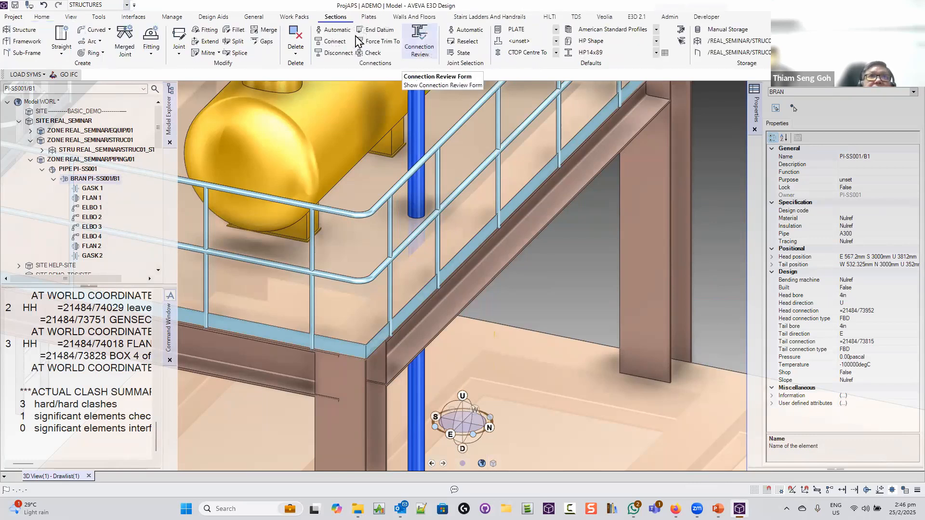
pyautogui.click(369, 16)
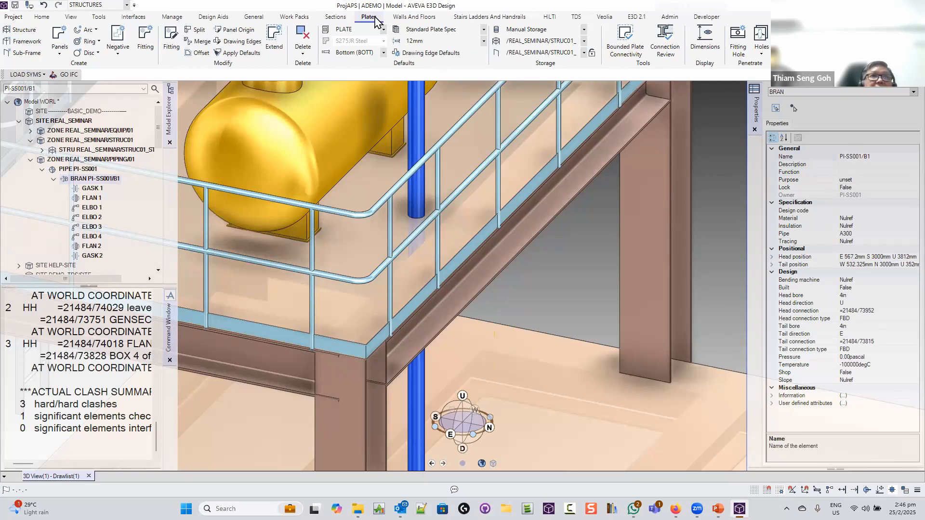
pyautogui.click(332, 19)
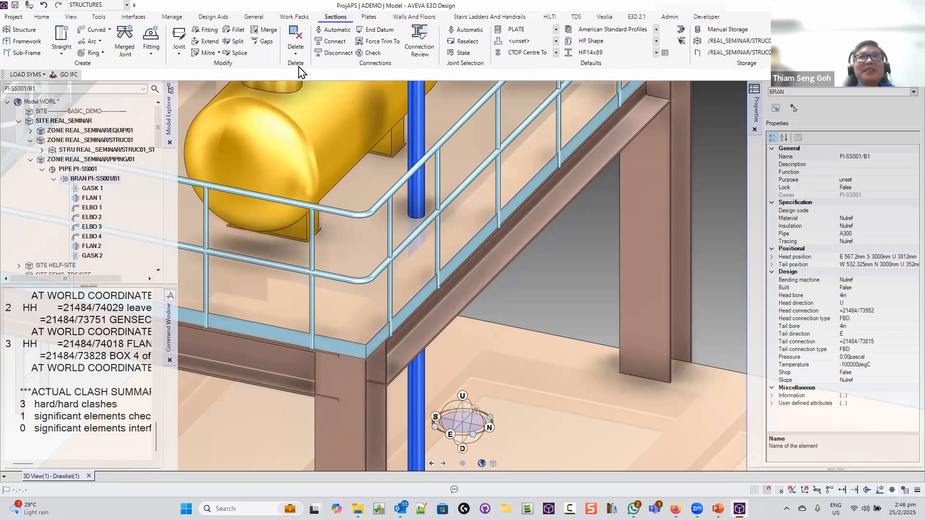
pyautogui.click(362, 18)
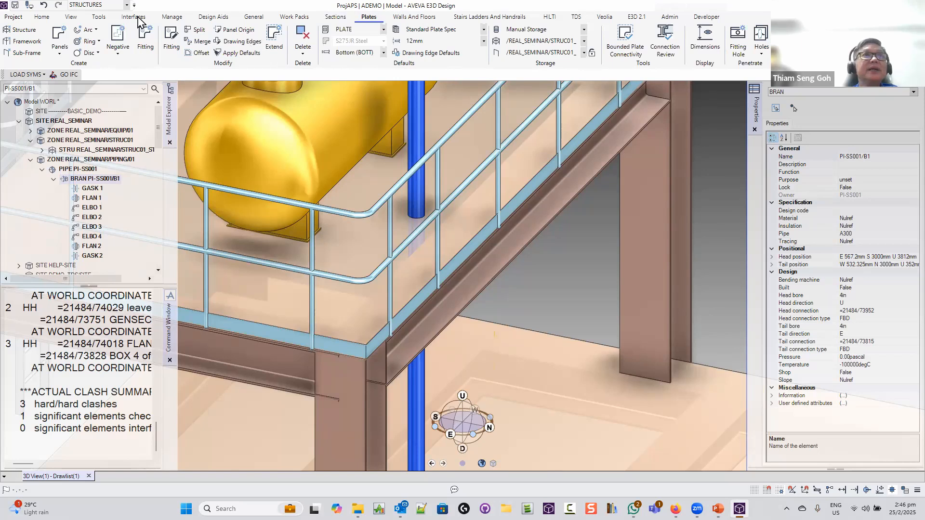
pyautogui.click(95, 6)
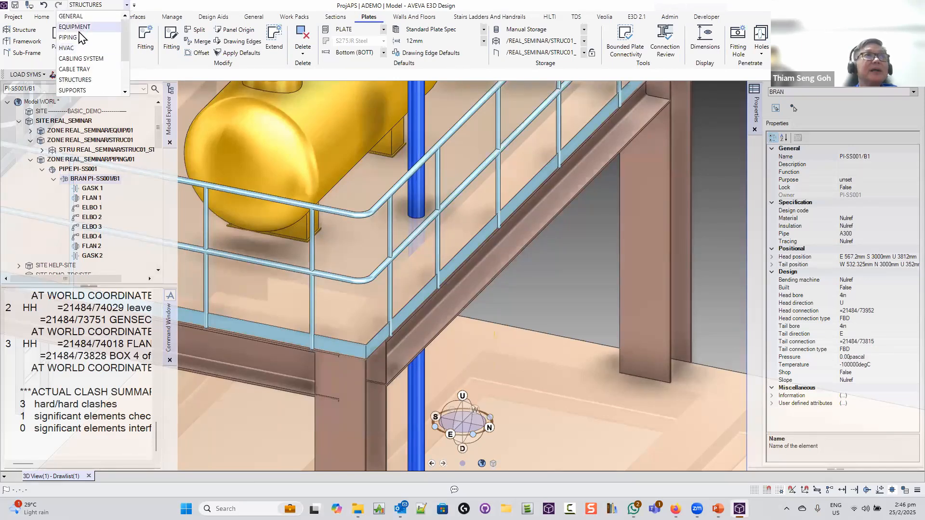
# Switch to the PIPING discipline and start a pipe Create Penetration
pyautogui.click(78, 37)
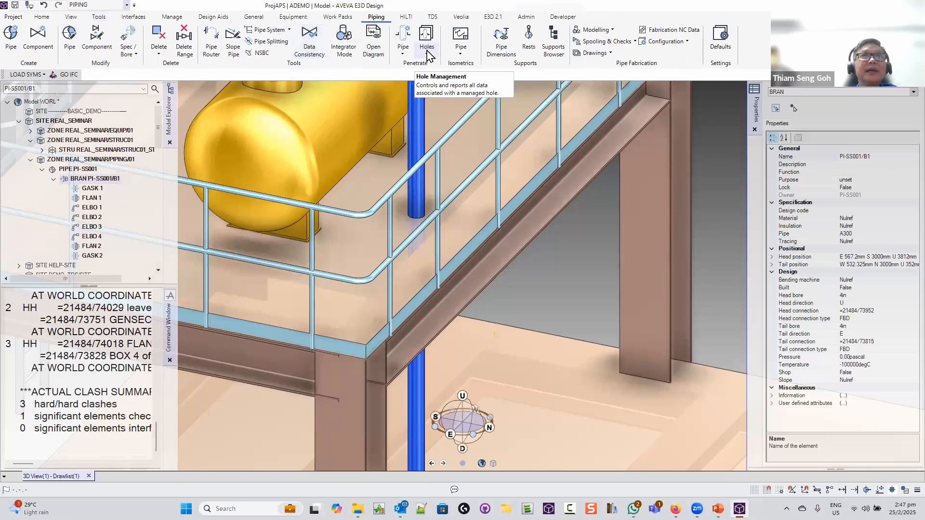
pyautogui.click(405, 54)
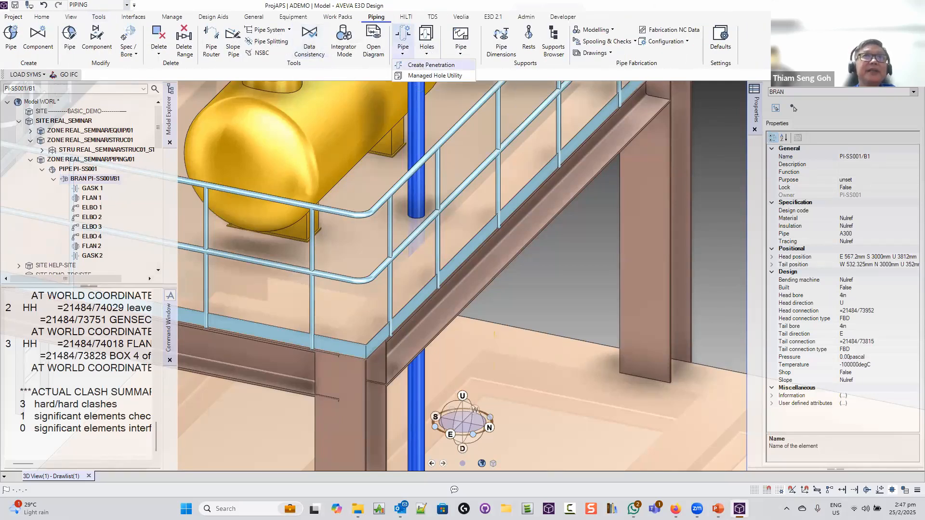
pyautogui.click(415, 50)
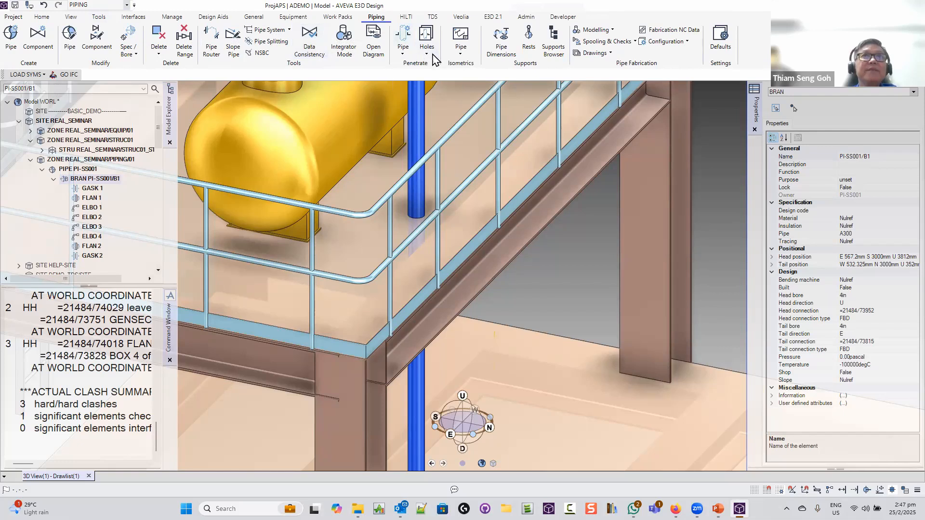
pyautogui.click(428, 54)
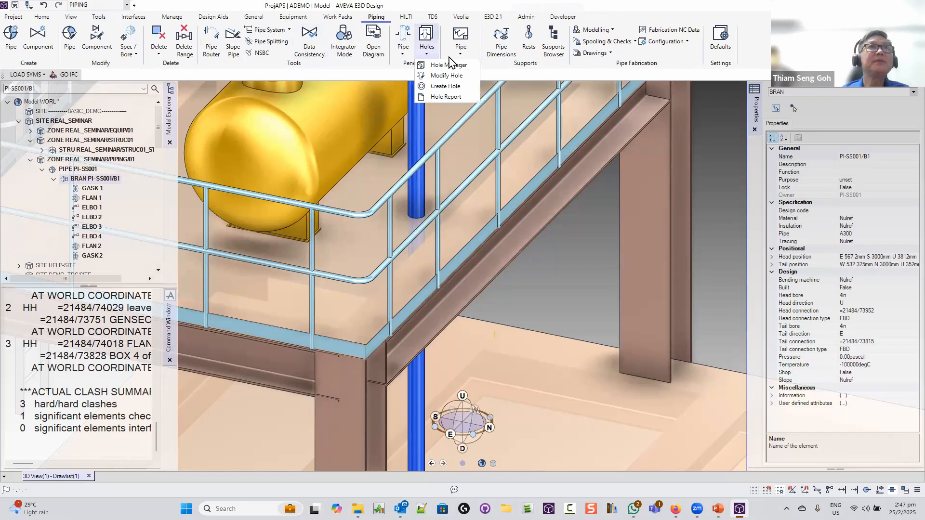
pyautogui.click(404, 54)
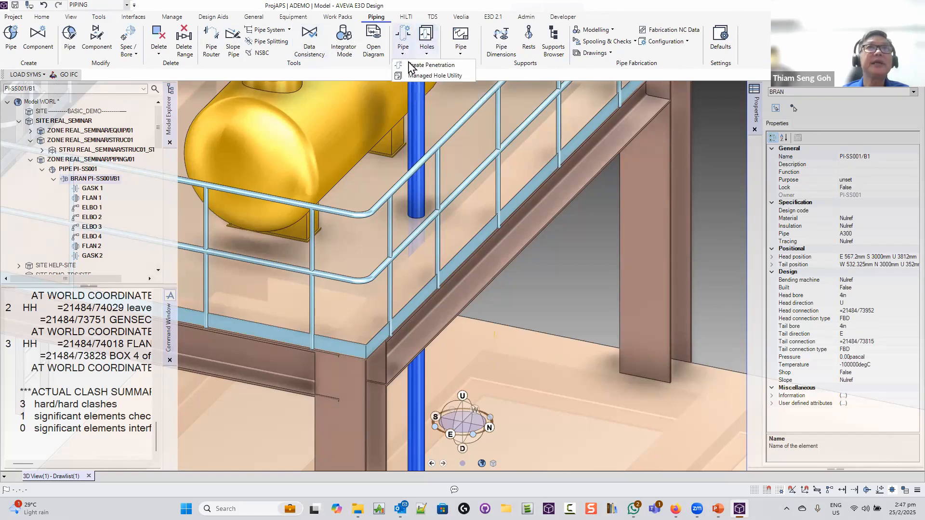
pyautogui.click(409, 65)
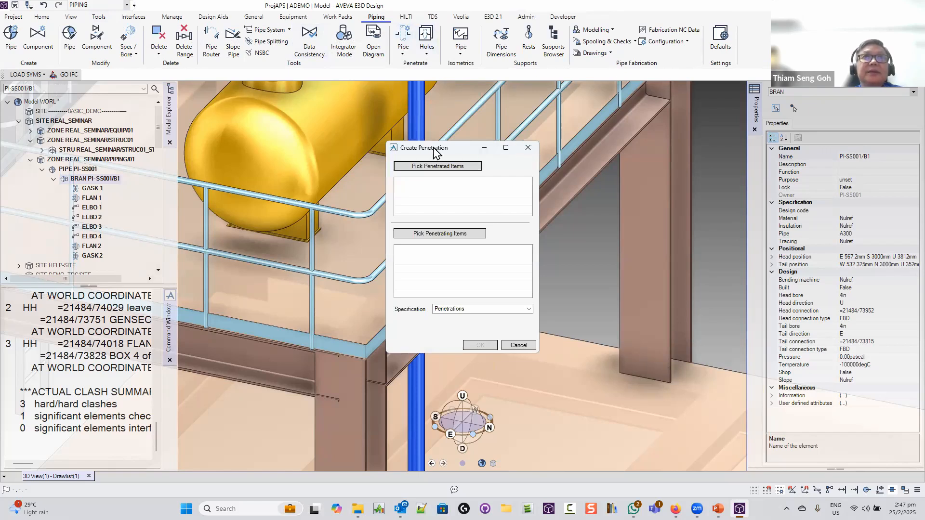
# Create a penetration of the deck's PANEL 1 by pipe branch /PI-SS001/B1
pyautogui.moveTo(422, 150); pyautogui.dragTo(488, 144)
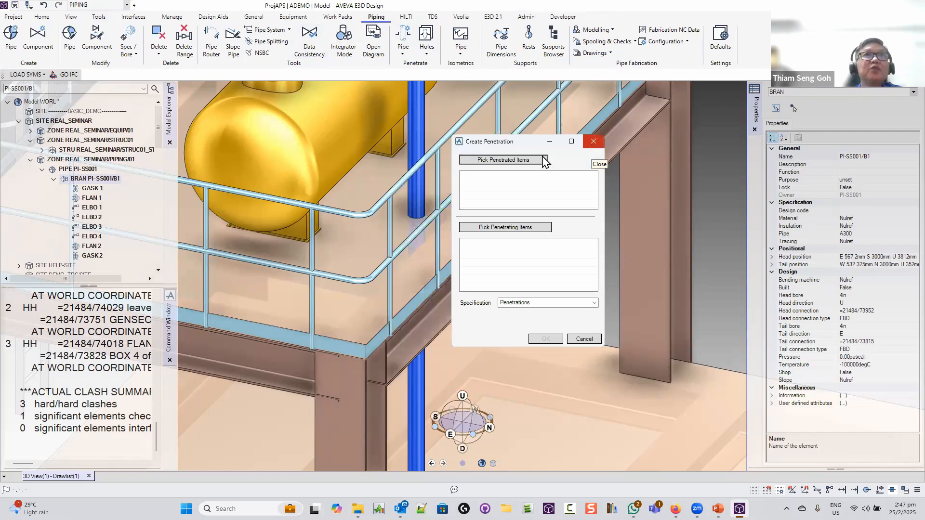
pyautogui.moveTo(541, 143); pyautogui.dragTo(607, 138)
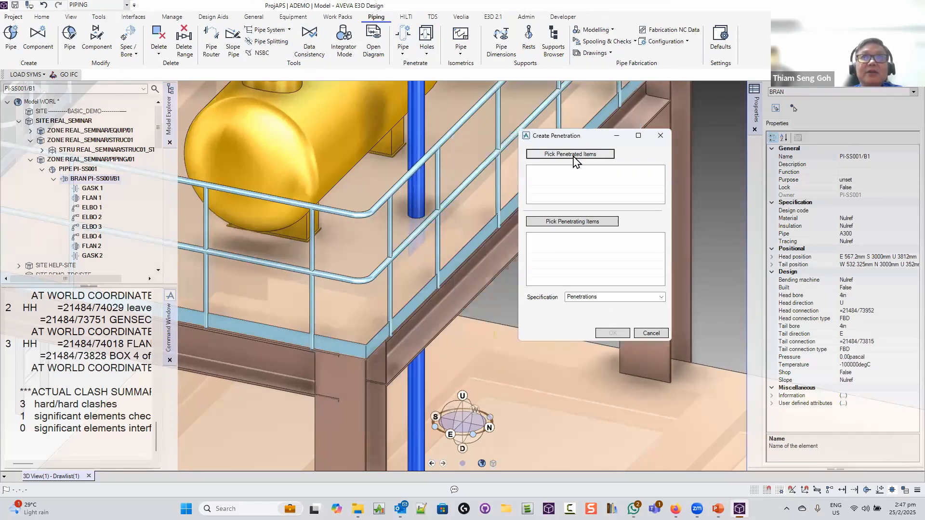
pyautogui.click(573, 156)
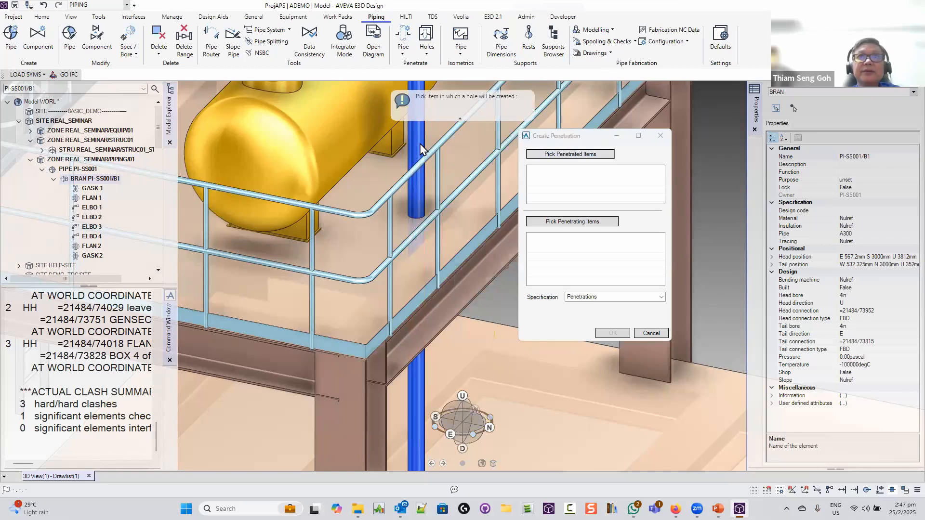
pyautogui.click(564, 157)
pyautogui.click(455, 171)
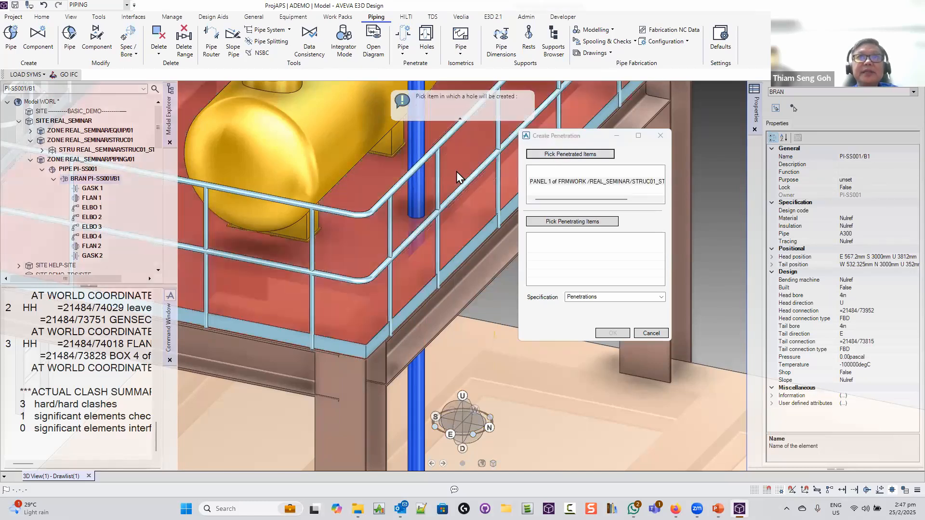
pyautogui.click(572, 222)
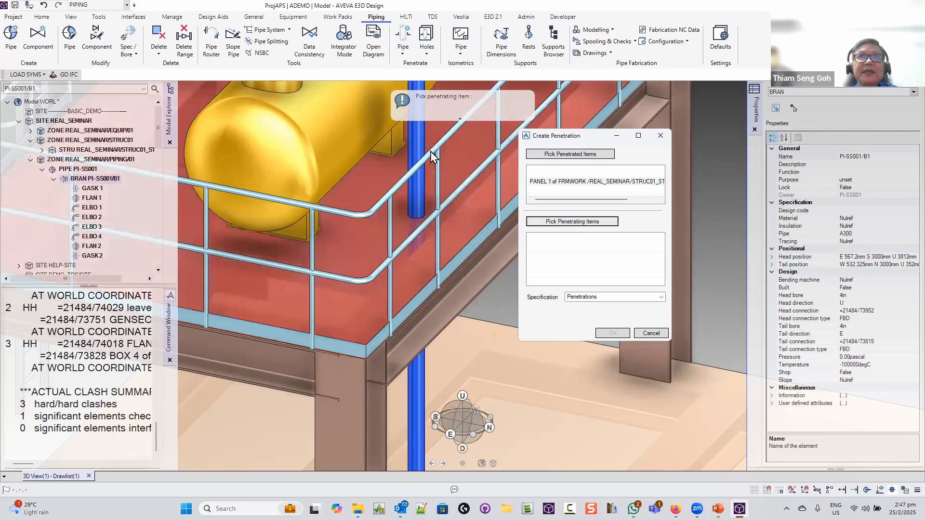
pyautogui.click(417, 144)
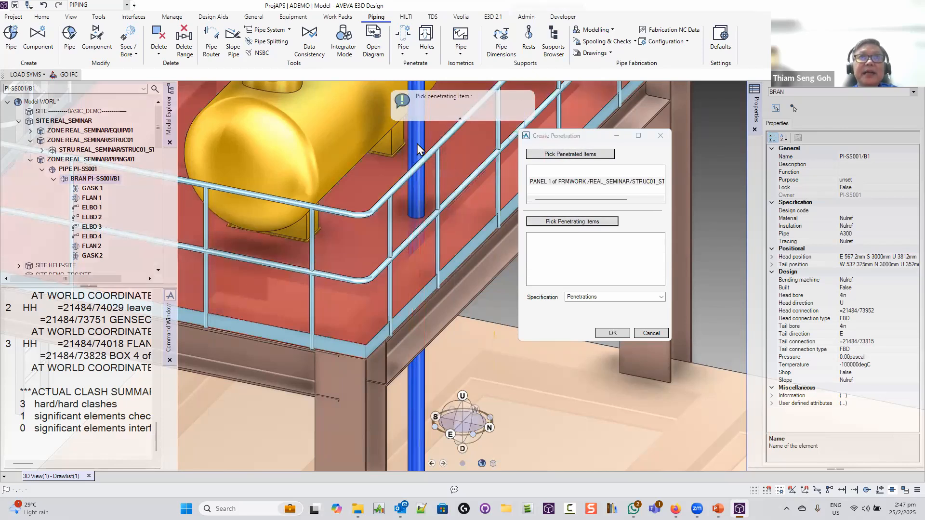
pyautogui.click(617, 334)
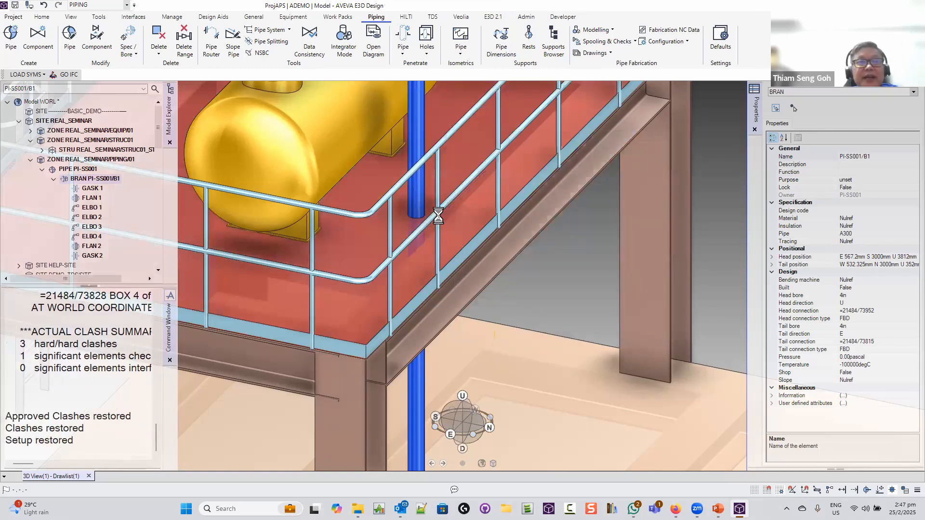
# Set the hole's minimum clearance to 10mm, giving a 135mm hole, and accept it
pyautogui.scroll(5, 427, 211)
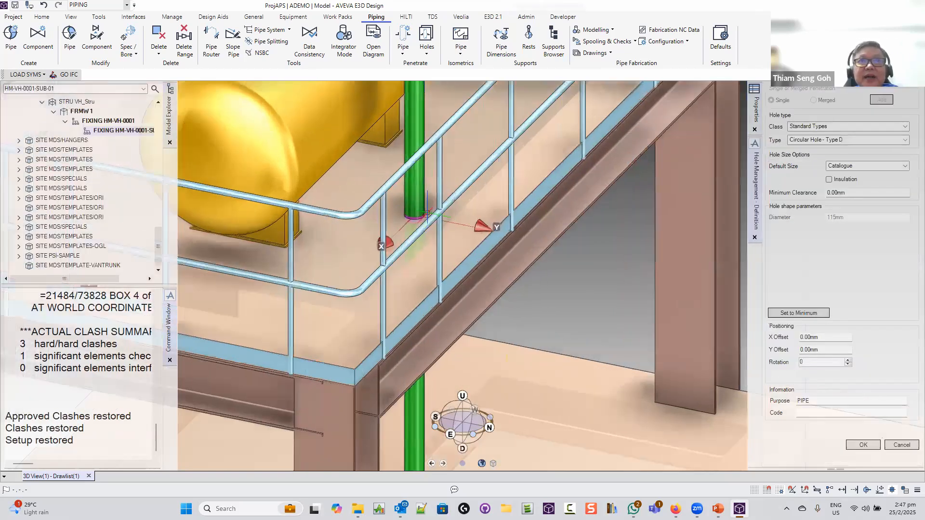
pyautogui.scroll(3, 427, 212)
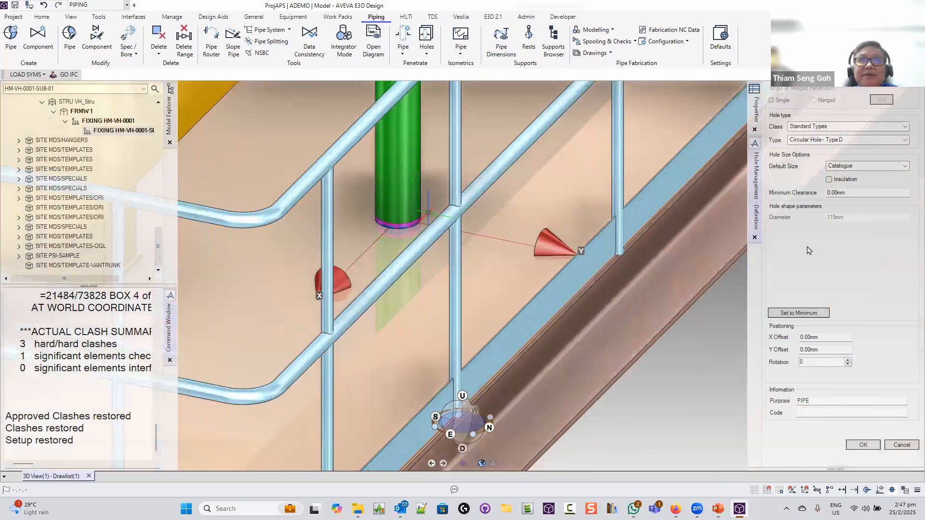
pyautogui.click(844, 193)
pyautogui.hotkey('ctrl', 'a')
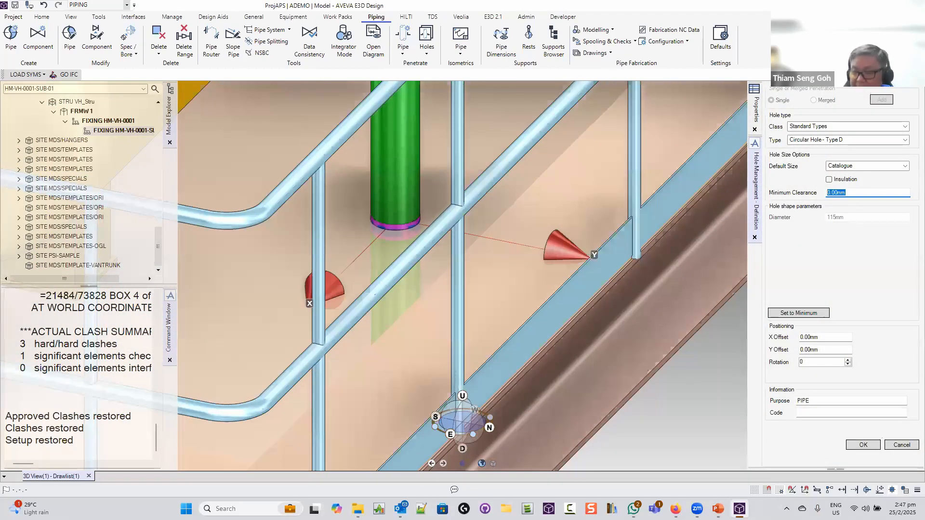
pyautogui.write('10')
pyautogui.press('Return')
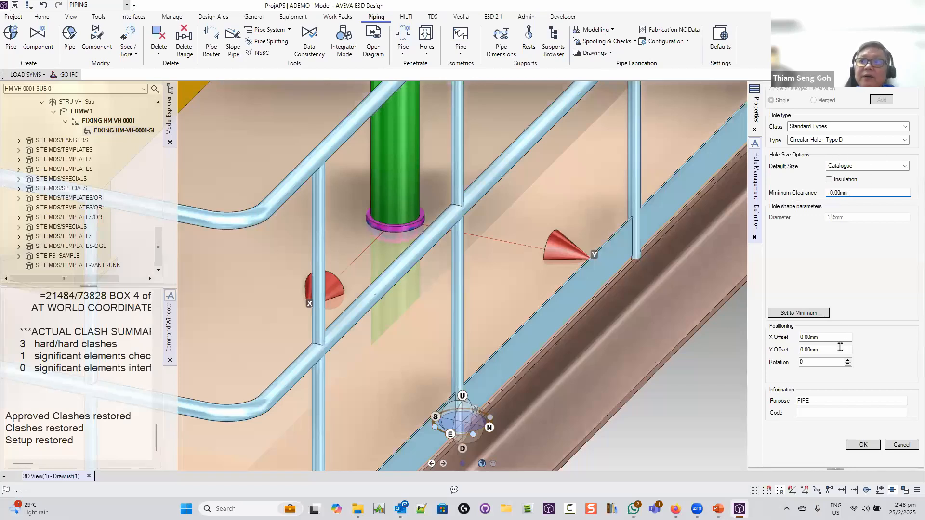
pyautogui.click(862, 445)
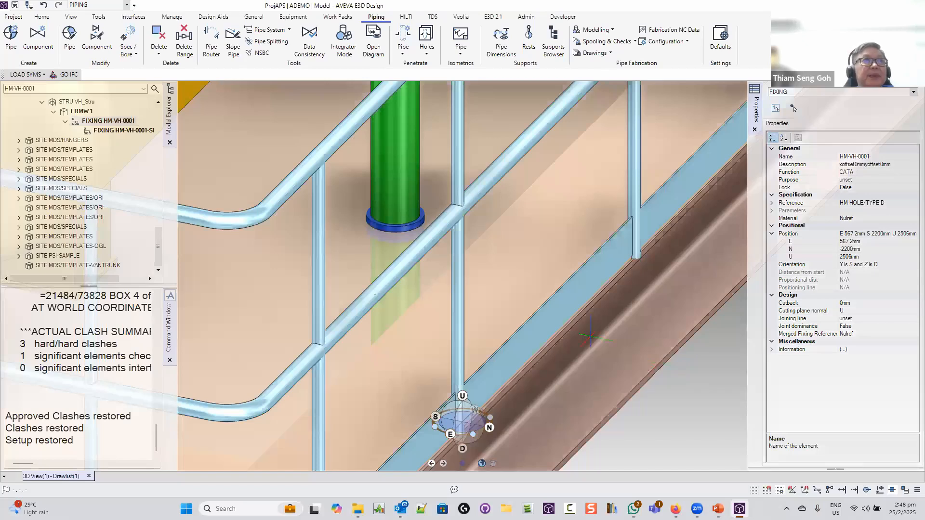
# Zoom out and orbit over the whole platform, then bring up the e3dseminar presentation
pyautogui.scroll(-5, 590, 332)
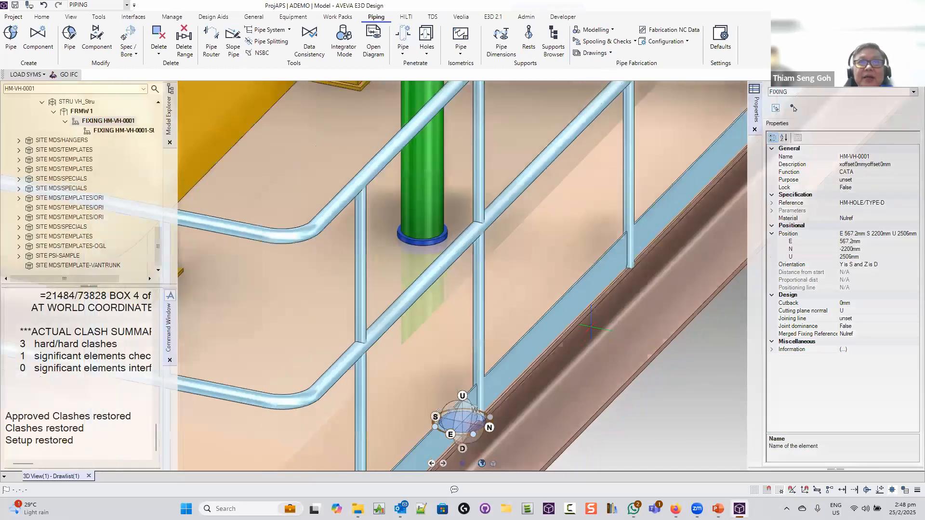
pyautogui.scroll(-5, 590, 328)
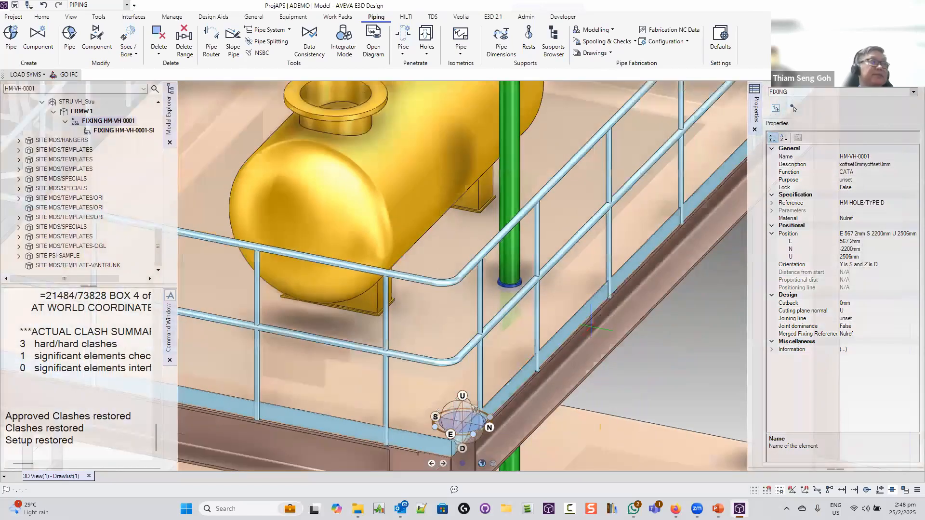
pyautogui.scroll(-8, 590, 328)
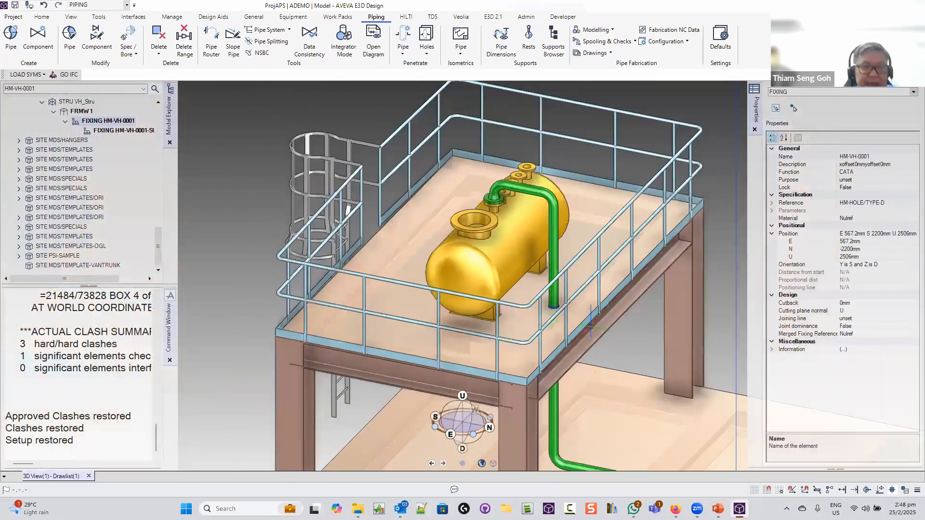
pyautogui.scroll(-1, 590, 326)
pyautogui.moveTo(630, 310); pyautogui.dragTo(564, 309, button='middle')
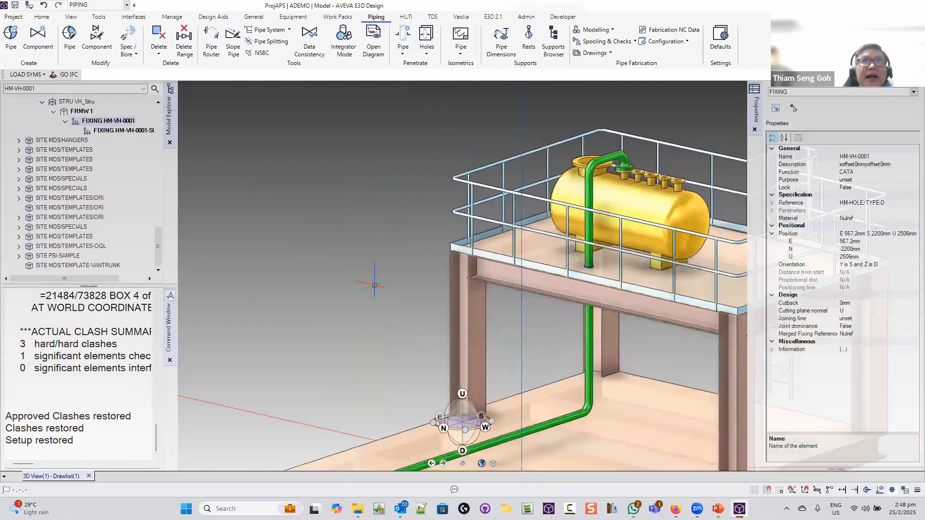
pyautogui.scroll(-3, 374, 285)
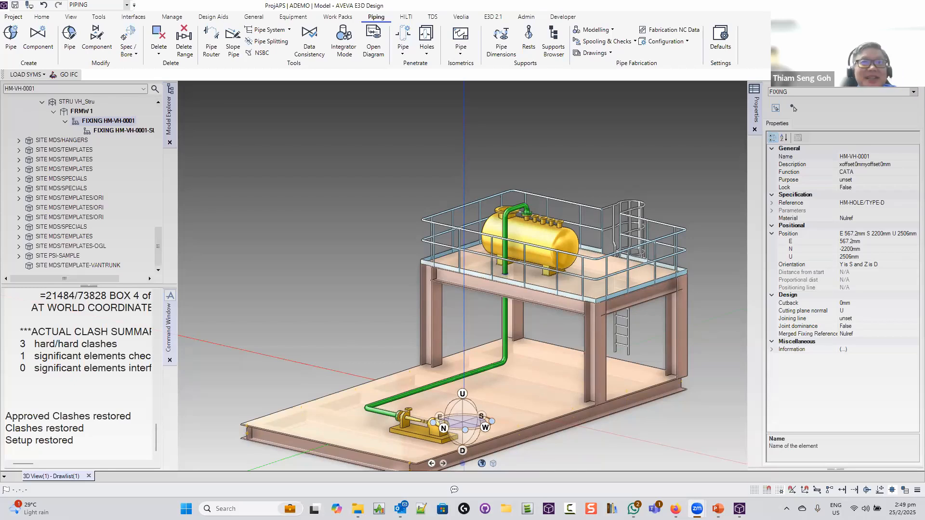
pyautogui.moveTo(436, 358); pyautogui.dragTo(638, 501, button='middle')
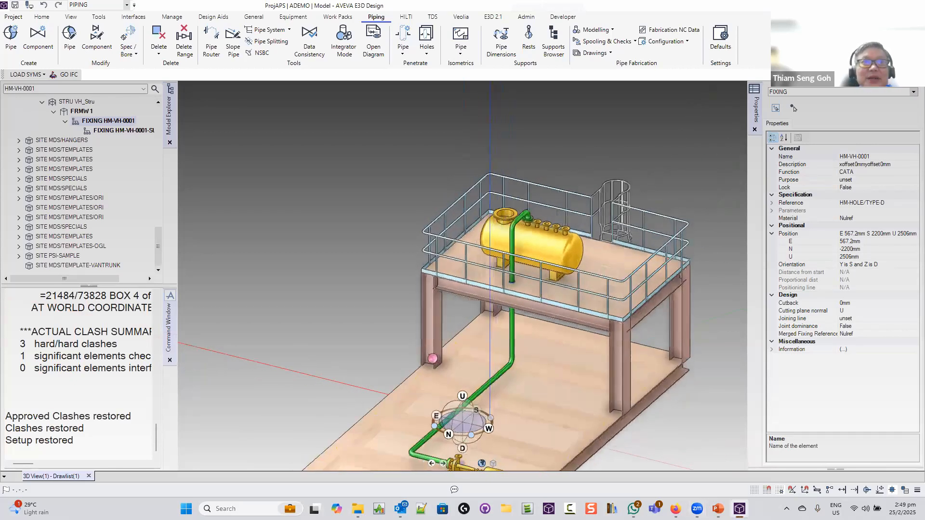
pyautogui.click(718, 508)
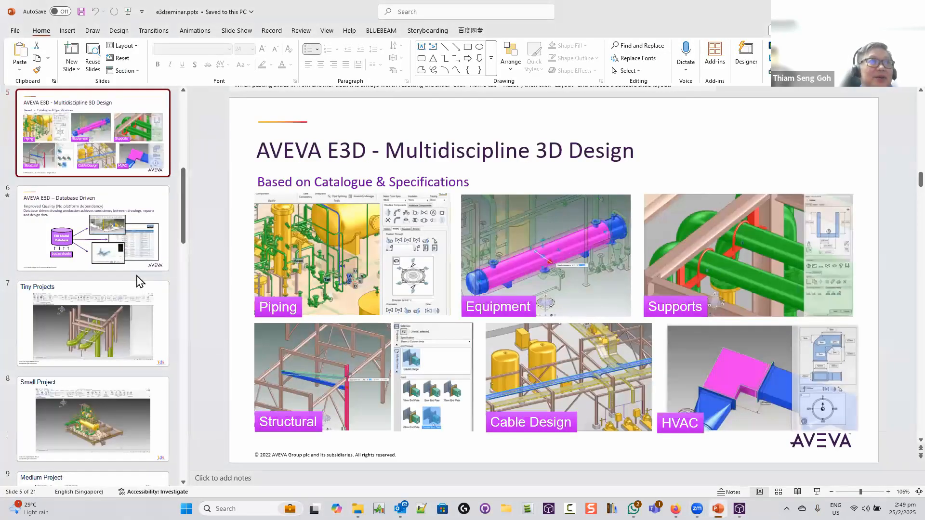
# Go to slide 2, the AGENDA slide, and highlight the Isometric / GAs and Reports bullets
pyautogui.scroll(8, 141, 281)
pyautogui.click(84, 243)
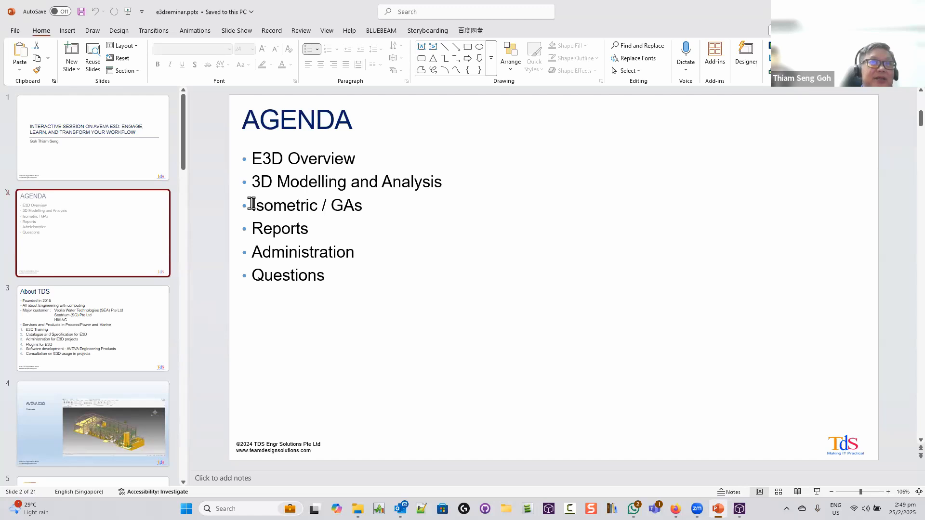
pyautogui.moveTo(251, 203); pyautogui.dragTo(361, 225)
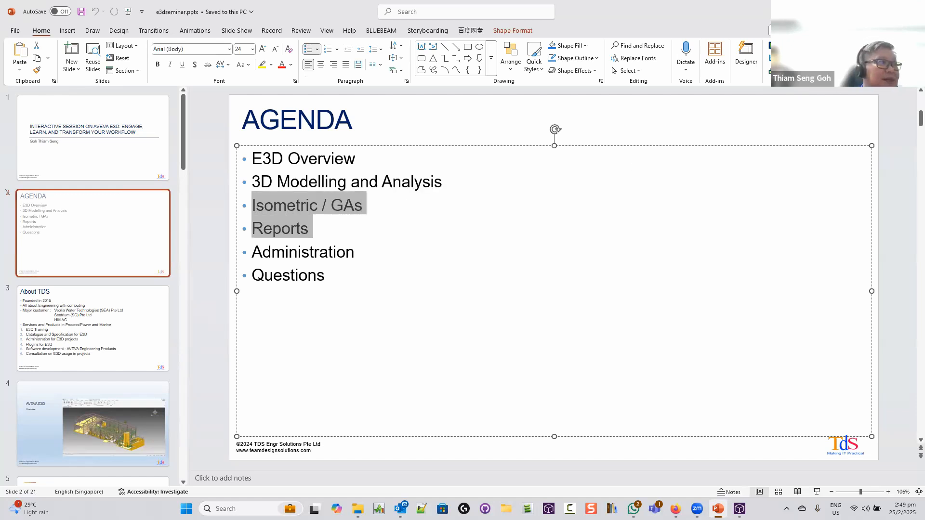
# Switch from PowerPoint back to the E3D platform model showing hole fixing HM-VH-0001
pyautogui.hotkey('alt', 'Tab')
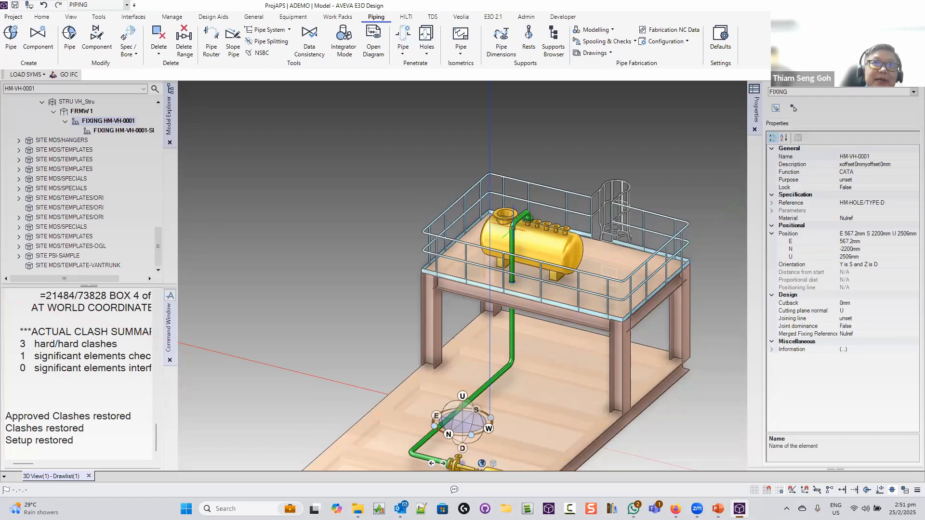
# Select ELBOW 2, the 4in 90-degree elbow of branch /PI-SS001/B1, to view its properties
pyautogui.click(513, 225)
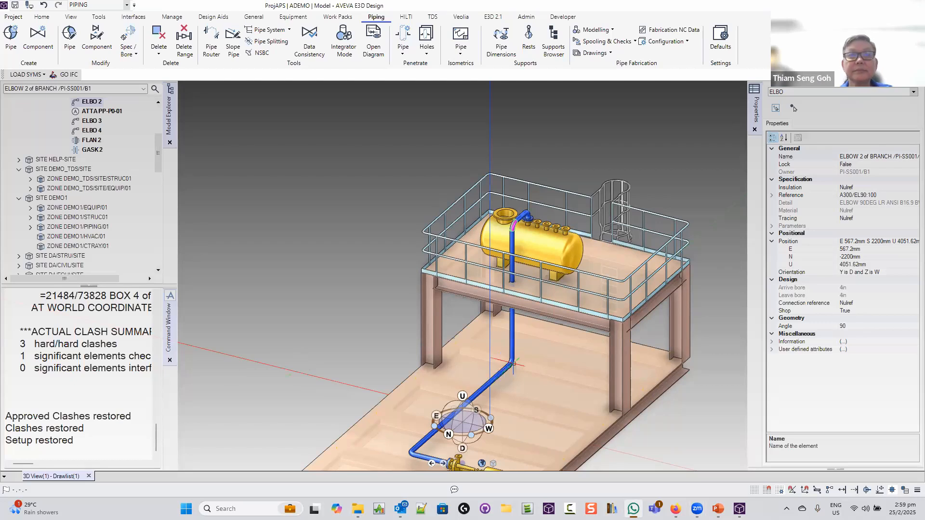
pyautogui.moveTo(485, 361); pyautogui.dragTo(510, 405, button='middle')
pyautogui.scroll(2, 510, 405)
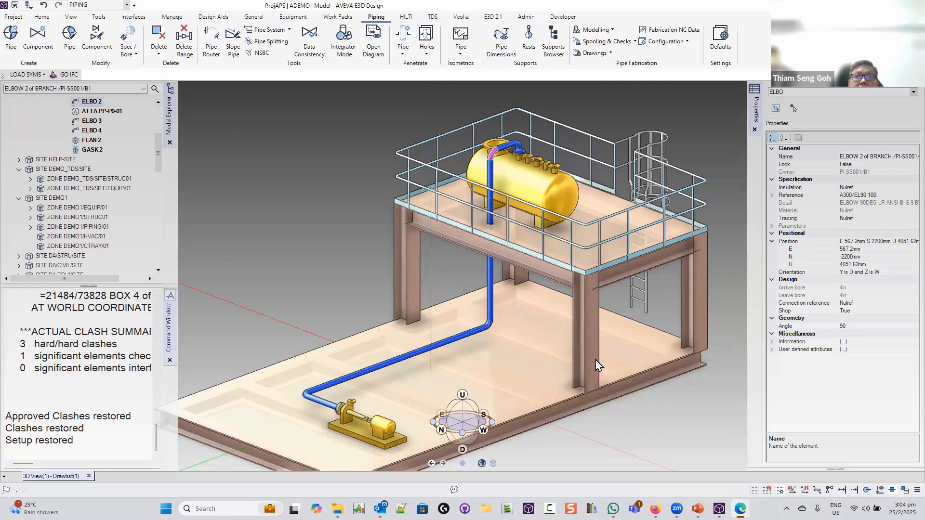
# Return to the Bing countdown, closing the 123Timer and timeanddate tabs, and shrink Edge below the model
pyautogui.hotkey('alt', 'Tab')
pyautogui.scroll(-1, 493, 449)
pyautogui.moveTo(493, 449); pyautogui.dragTo(491, 466)
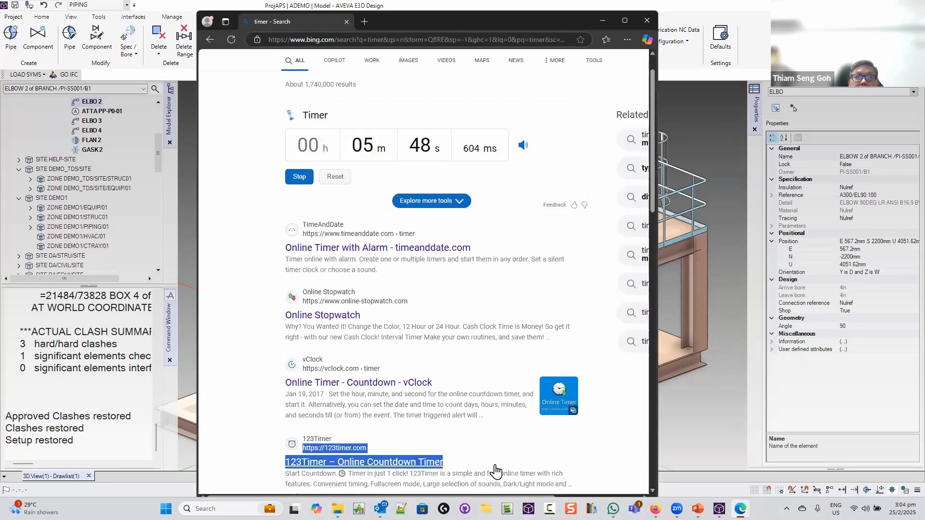
pyautogui.click(381, 462)
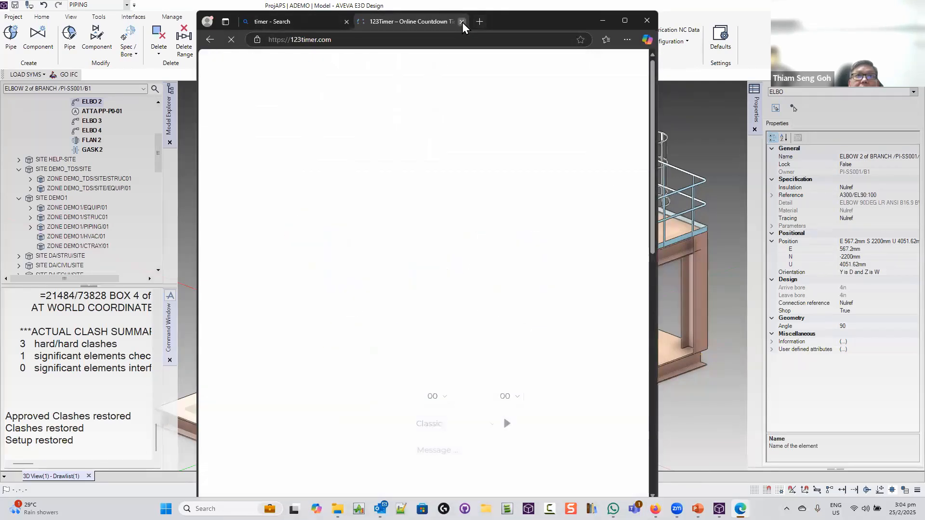
pyautogui.click(462, 22)
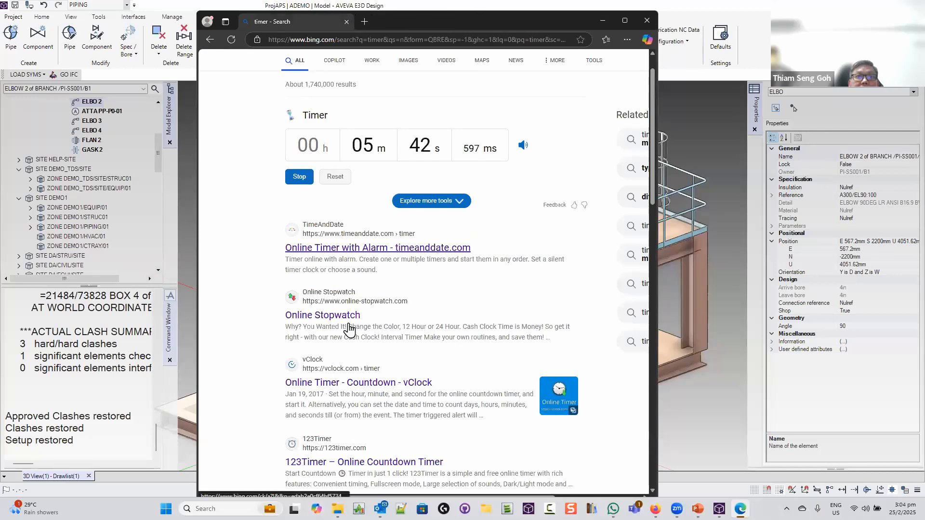
pyautogui.click(415, 248)
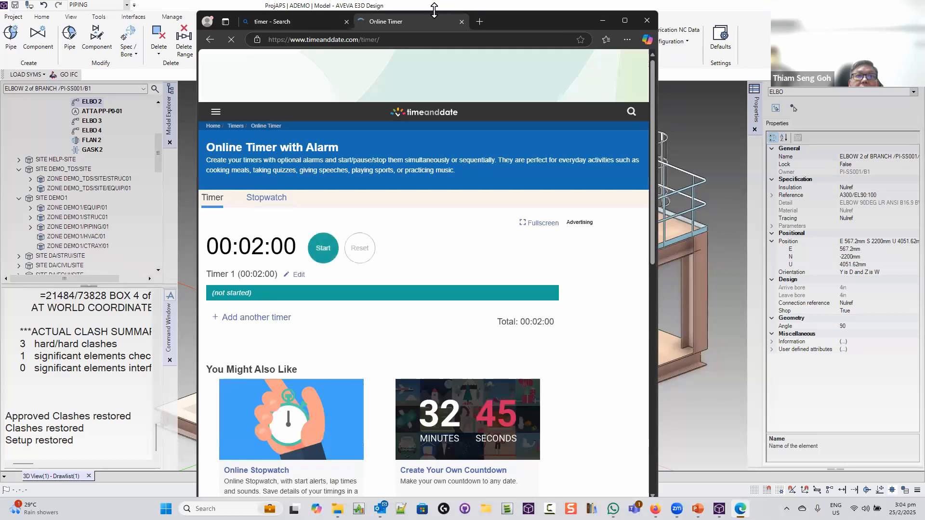
pyautogui.click(461, 22)
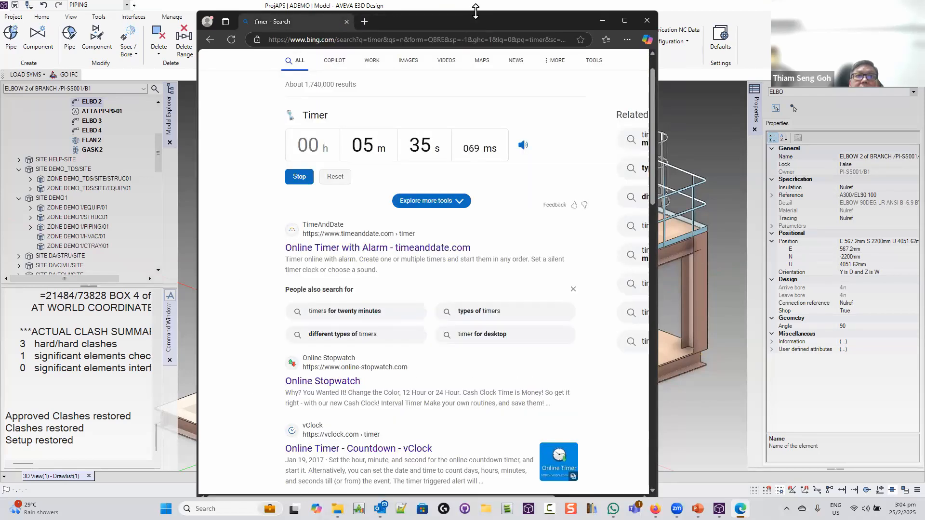
pyautogui.moveTo(475, 11); pyautogui.dragTo(476, 237)
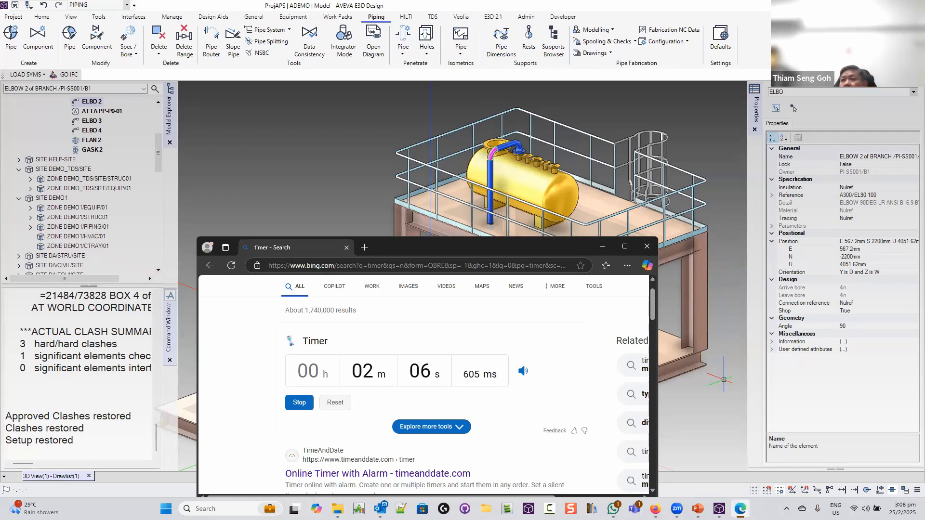
# Close the Edge timer window once the Bing countdown reaches 00:00
pyautogui.hotkey('alt', 'Tab')
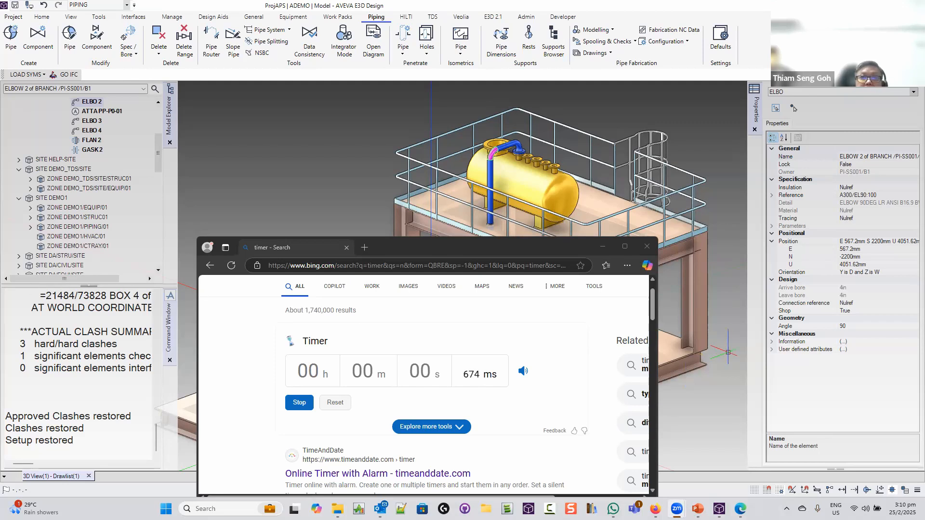
pyautogui.click(647, 247)
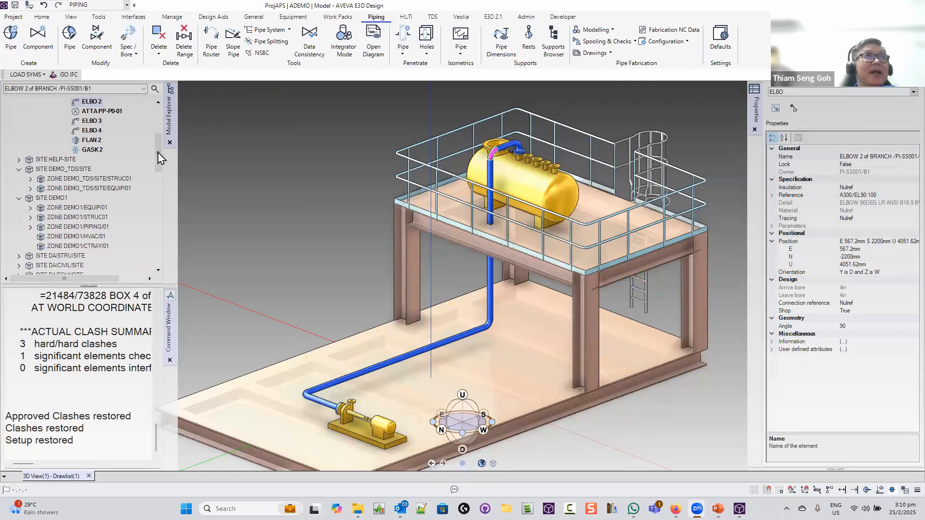
# Clear the earlier clash-summary text from the Command Window and show the Home ribbon tools
pyautogui.moveTo(158, 153); pyautogui.dragTo(161, 103)
pyautogui.rightClick(64, 369)
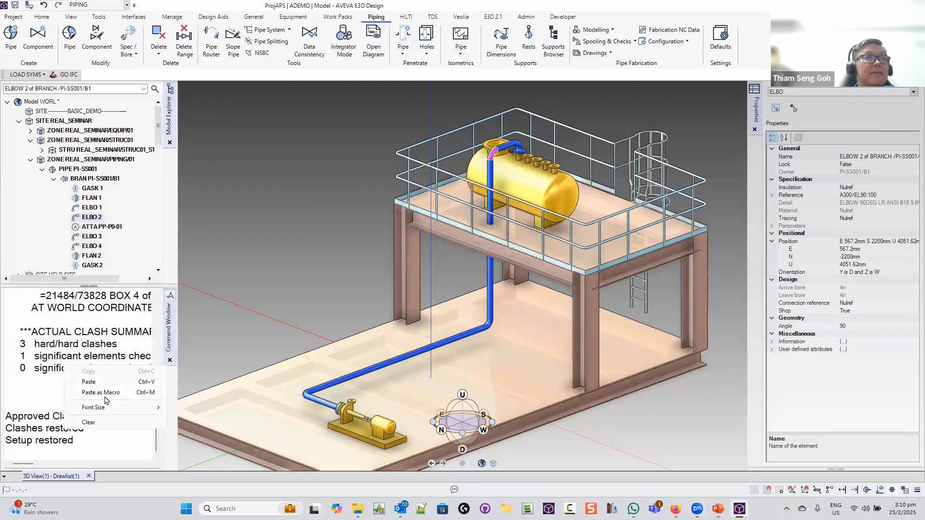
pyautogui.click(102, 423)
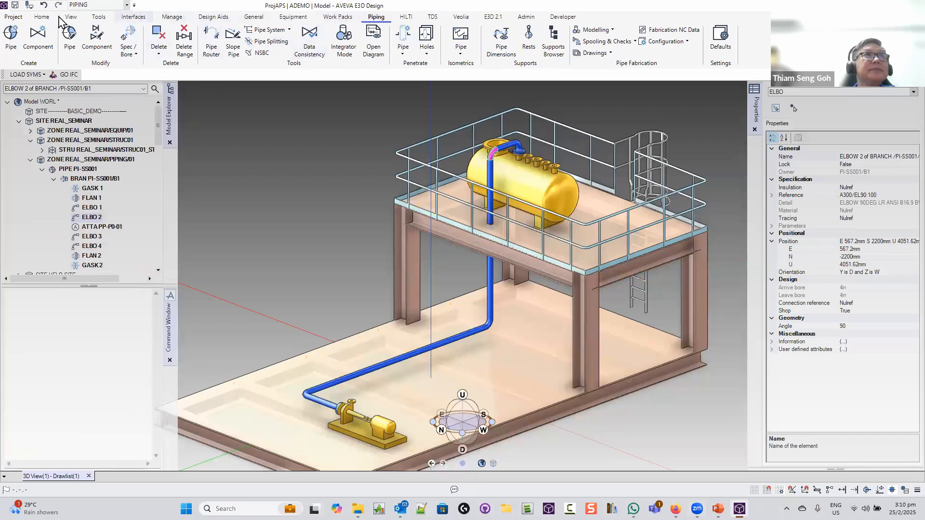
pyautogui.click(43, 18)
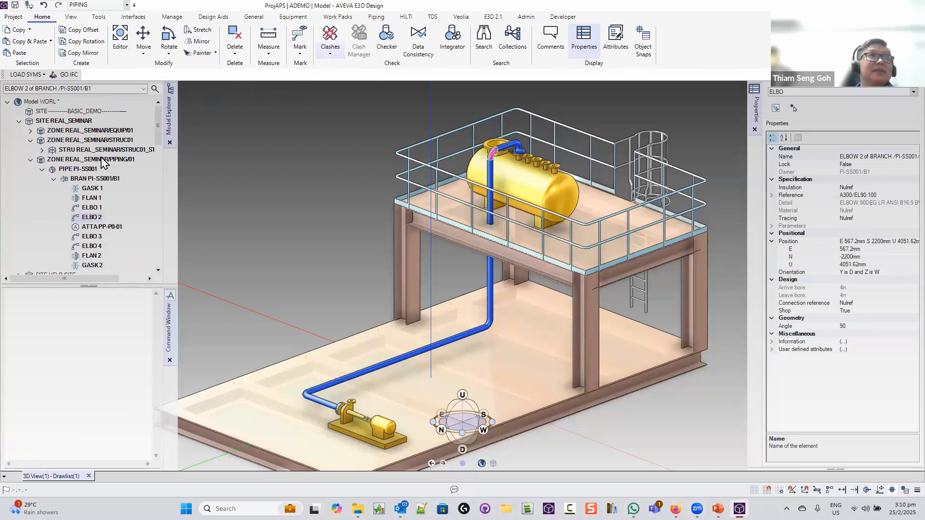
# Run Clashes > Check CE on pipe PI-SS001, accept the spatial map warning, then clear the output
pyautogui.click(79, 169)
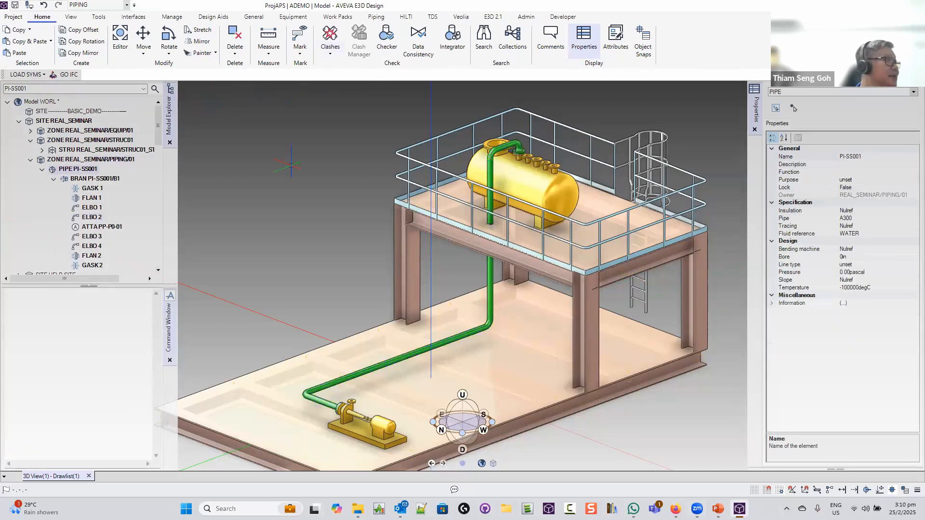
pyautogui.click(330, 48)
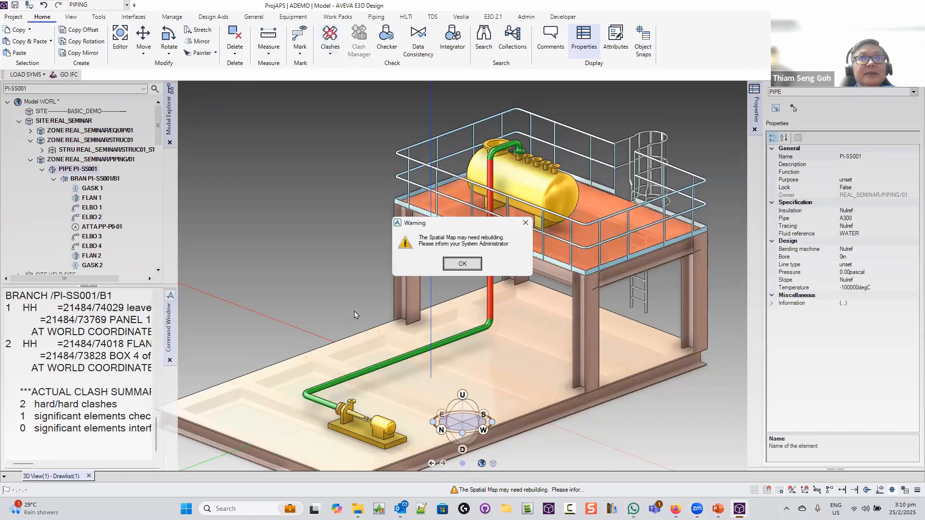
pyautogui.click(456, 263)
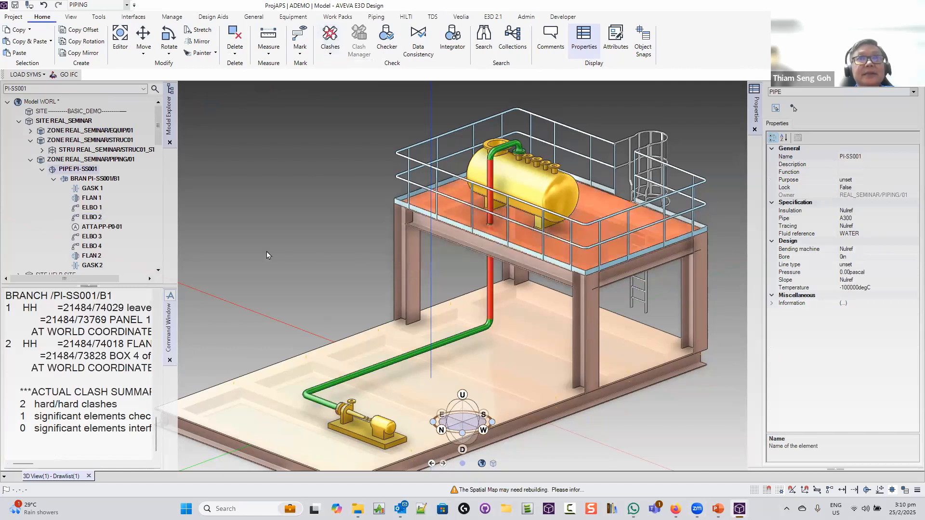
pyautogui.rightClick(86, 343)
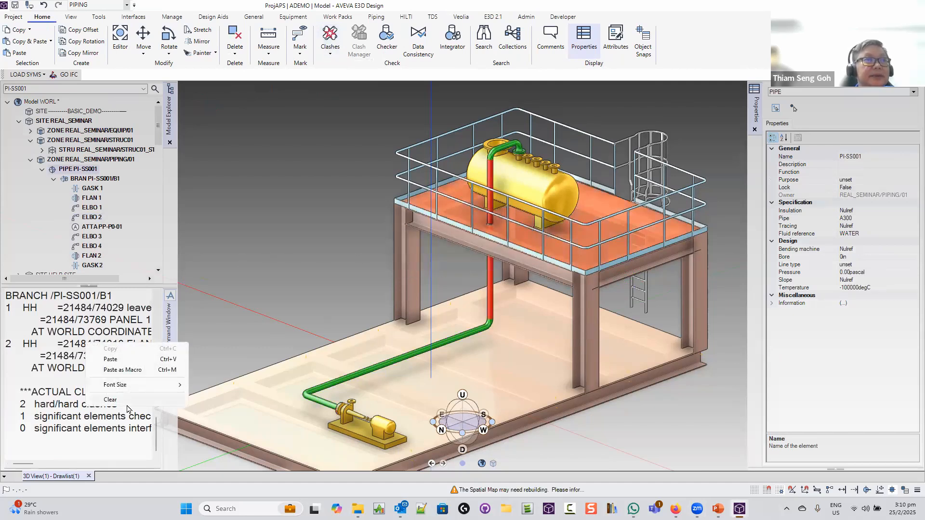
pyautogui.click(110, 400)
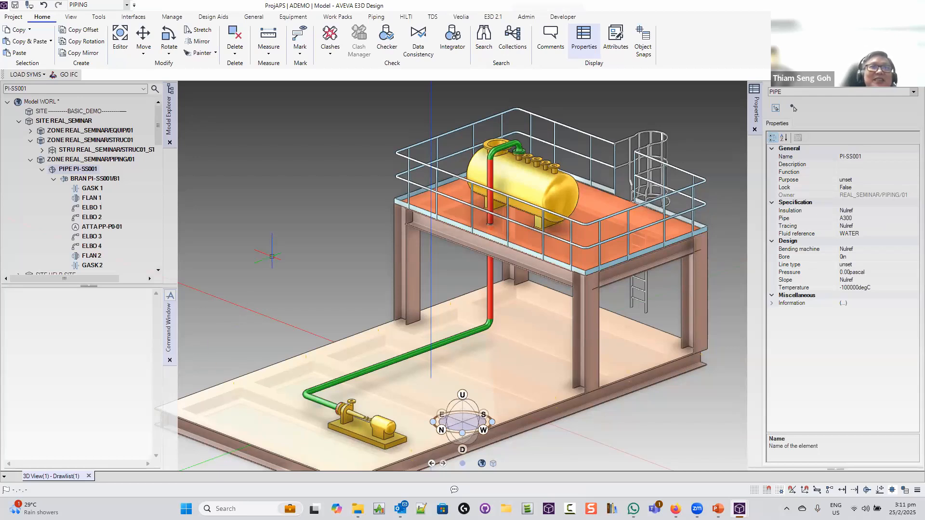
# Orbit around the pipe run, select branch PI-SS001/B1, and show the Piping tab tools
pyautogui.moveTo(293, 244); pyautogui.dragTo(143, 277, button='middle')
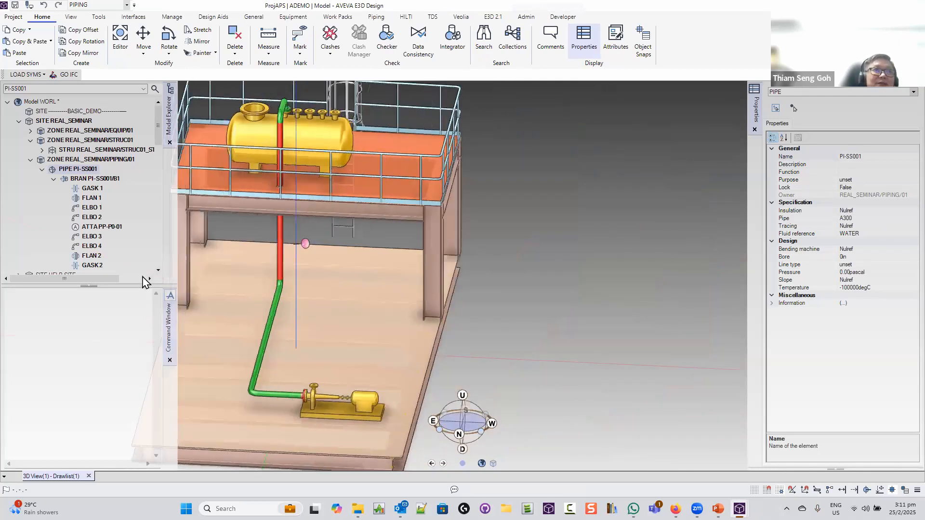
pyautogui.click(95, 178)
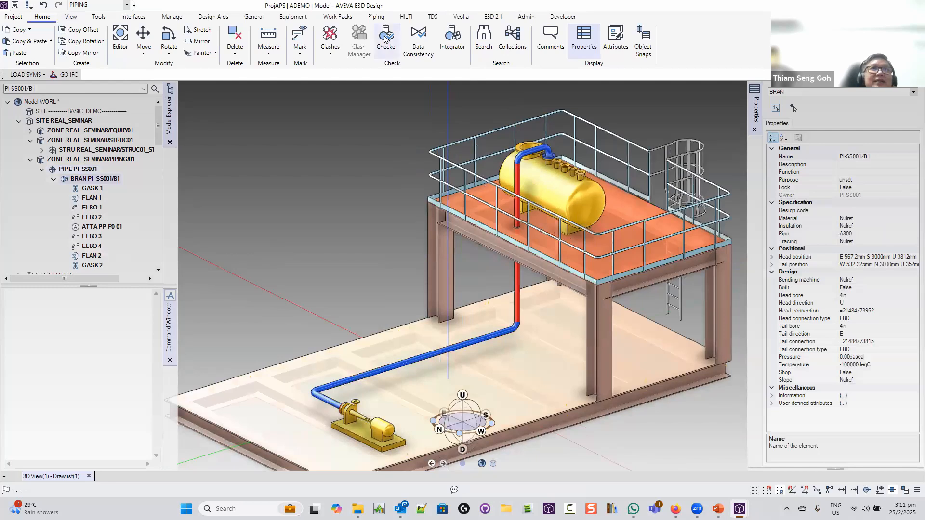
pyautogui.click(377, 18)
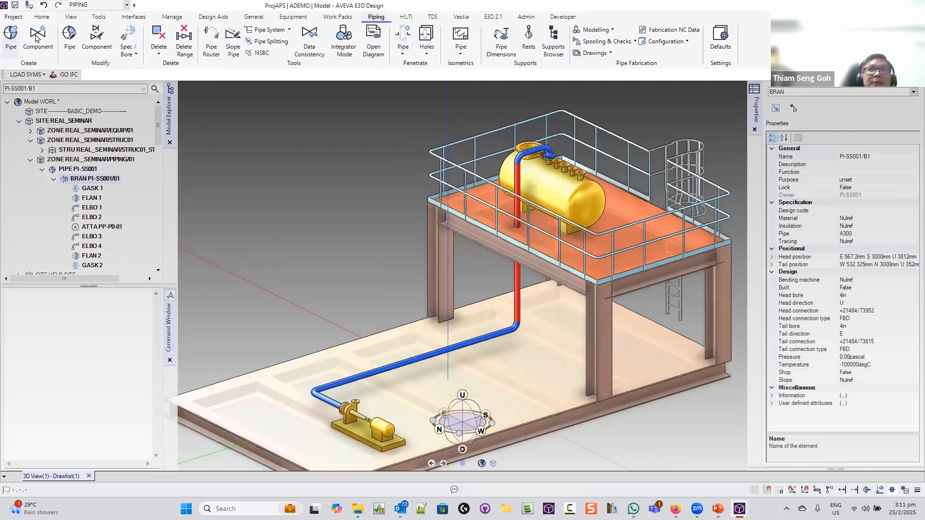
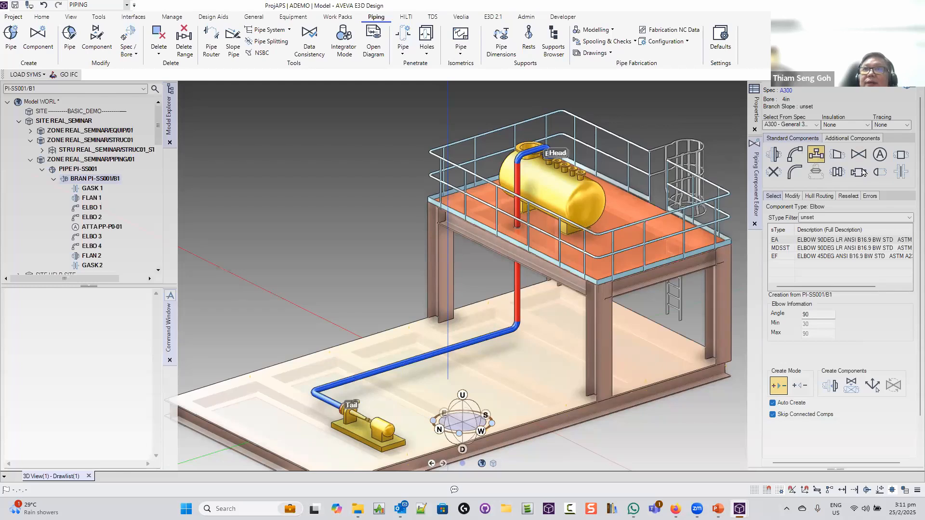
# Try a globe valve at the vessel head with a weld-neck flange, then undo both changes
pyautogui.click(859, 154)
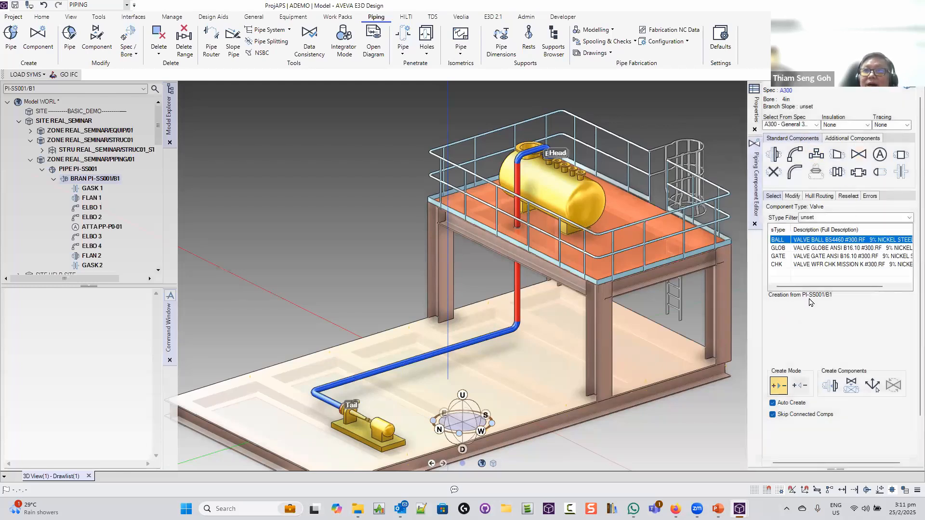
pyautogui.press('Down')
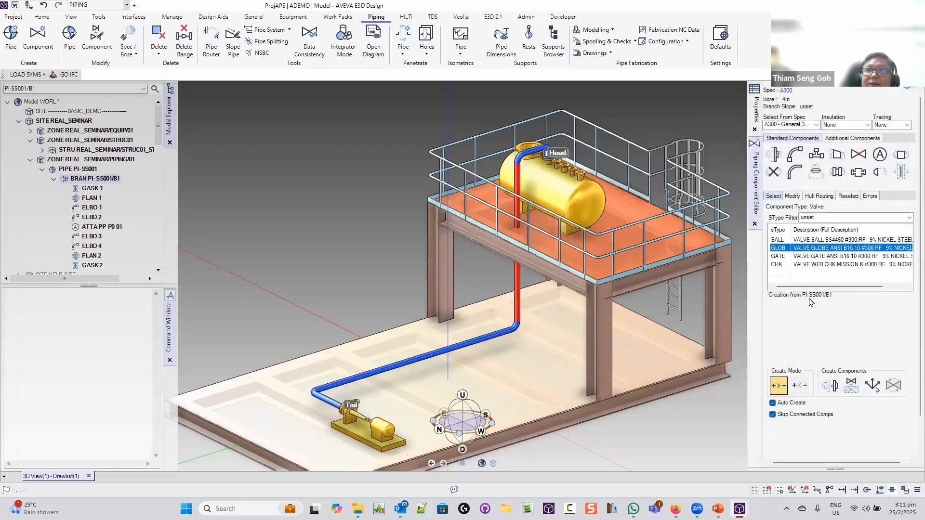
pyautogui.click(851, 383)
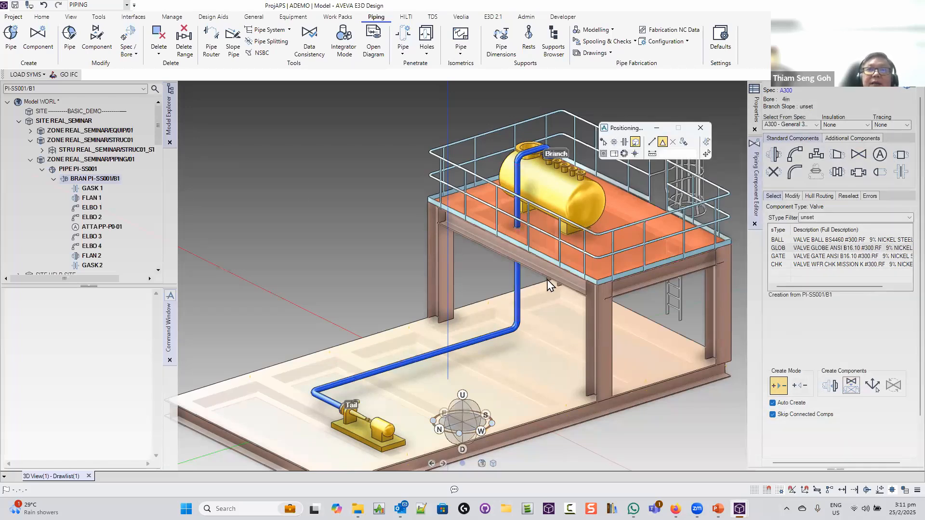
pyautogui.click(419, 362)
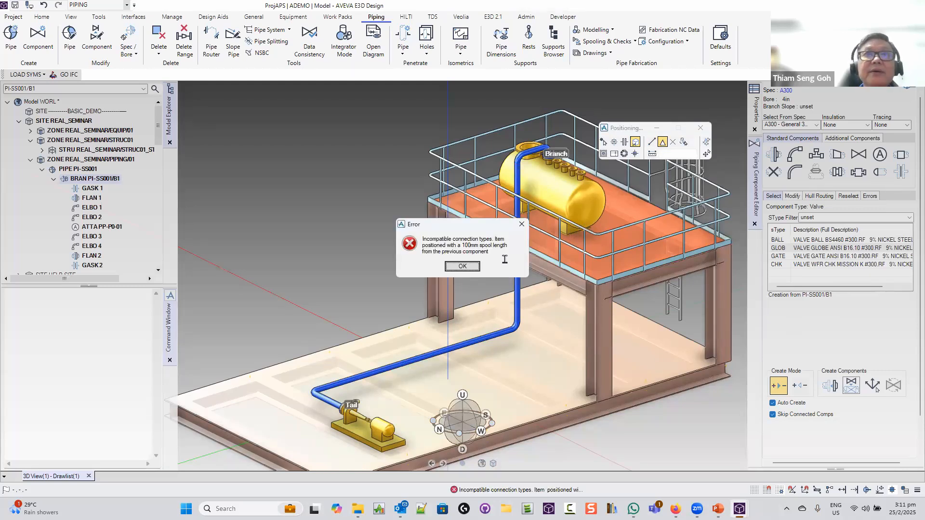
pyautogui.click(462, 266)
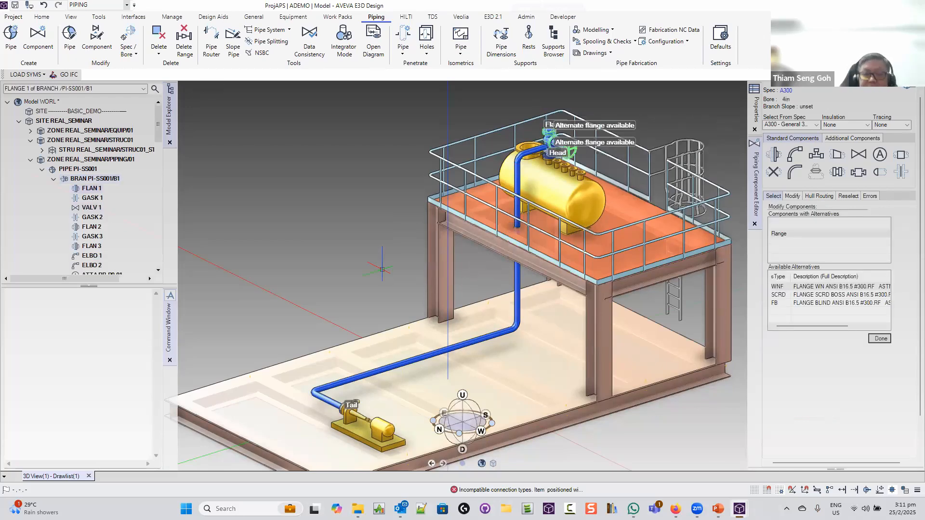
pyautogui.click(838, 287)
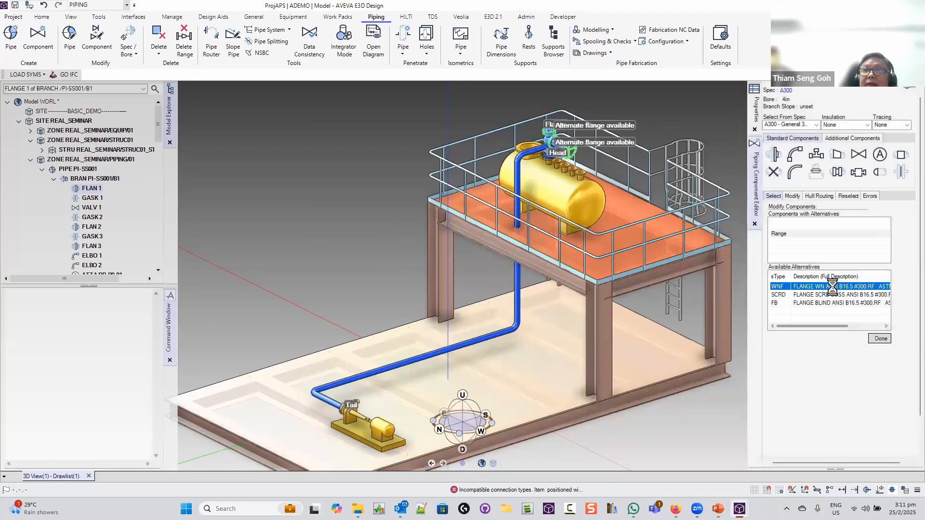
pyautogui.click(879, 338)
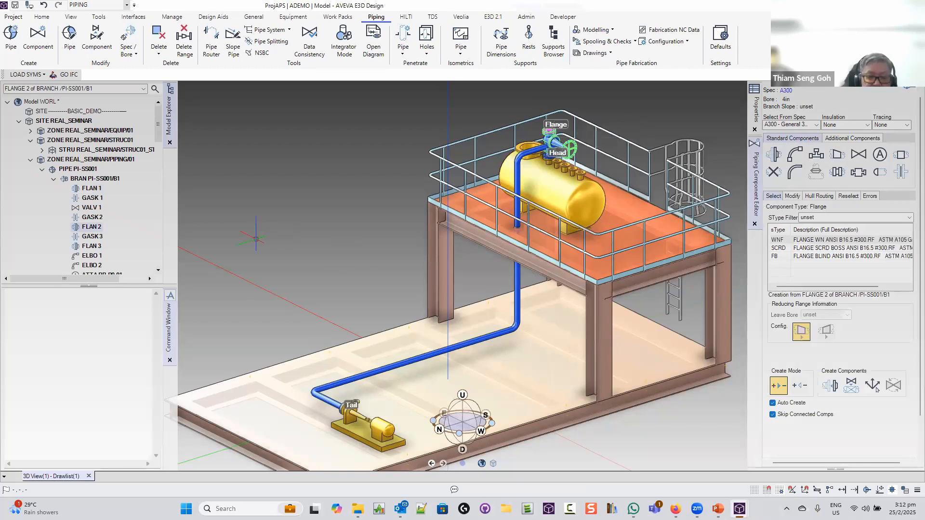
pyautogui.hotkey('ctrl', 'z')
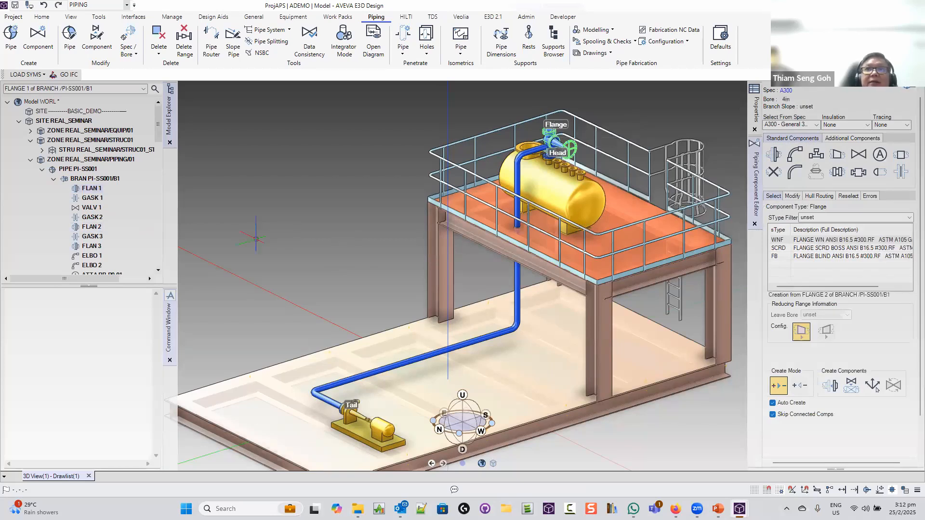
pyautogui.hotkey('ctrl', 'z')
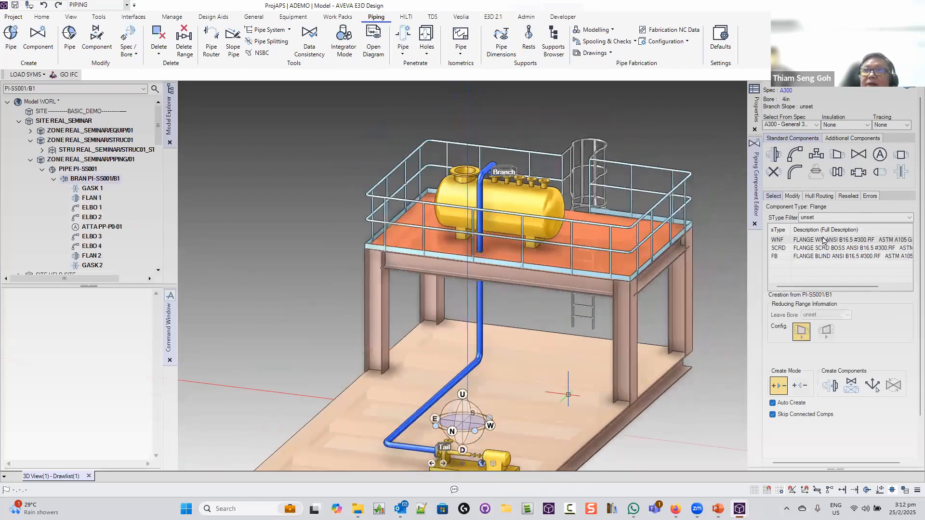
# Place a GLOB valve with connected fittings by picking the floor-level horizontal pipe
pyautogui.click(858, 154)
pyautogui.click(778, 248)
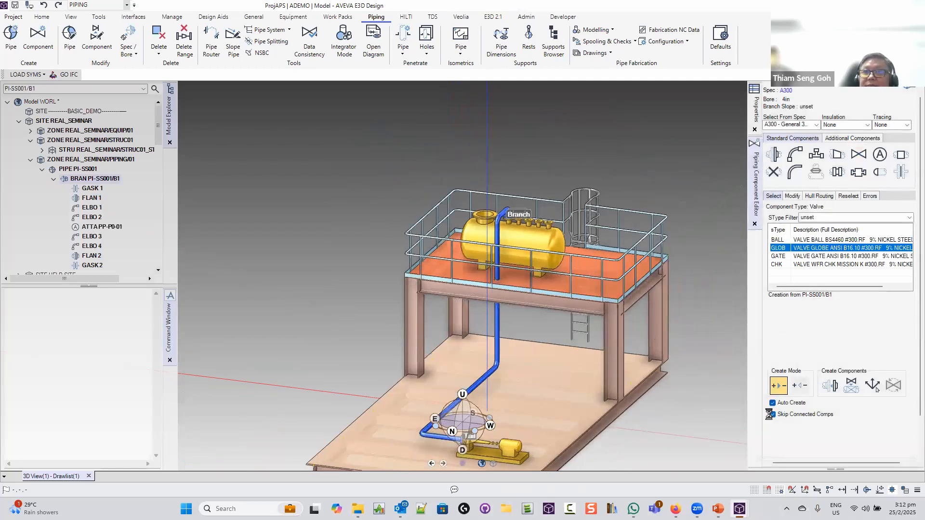
pyautogui.click(771, 414)
pyautogui.moveTo(549, 384); pyautogui.dragTo(567, 381, button='middle')
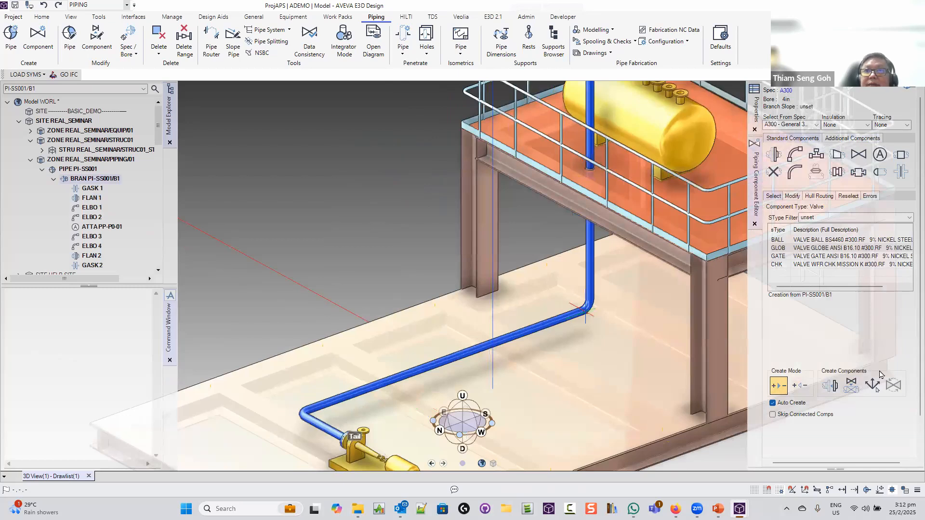
pyautogui.click(855, 385)
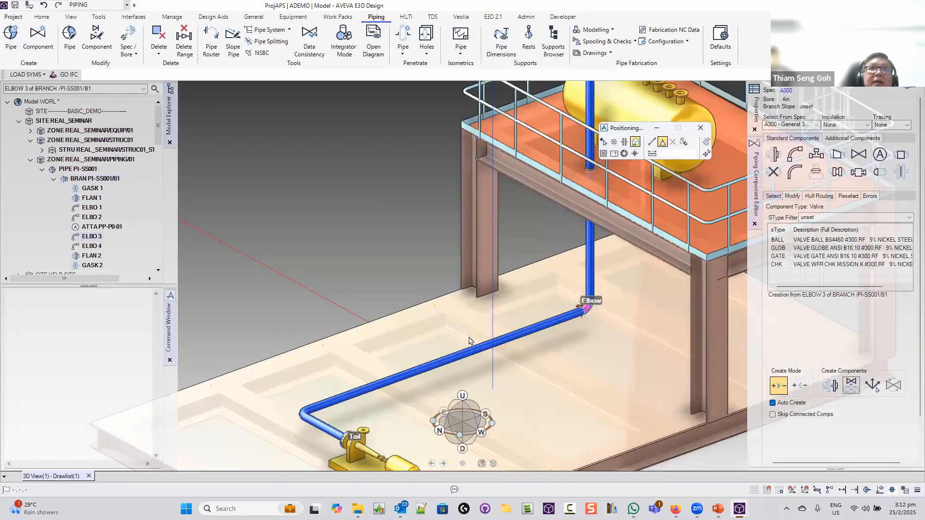
pyautogui.click(667, 145)
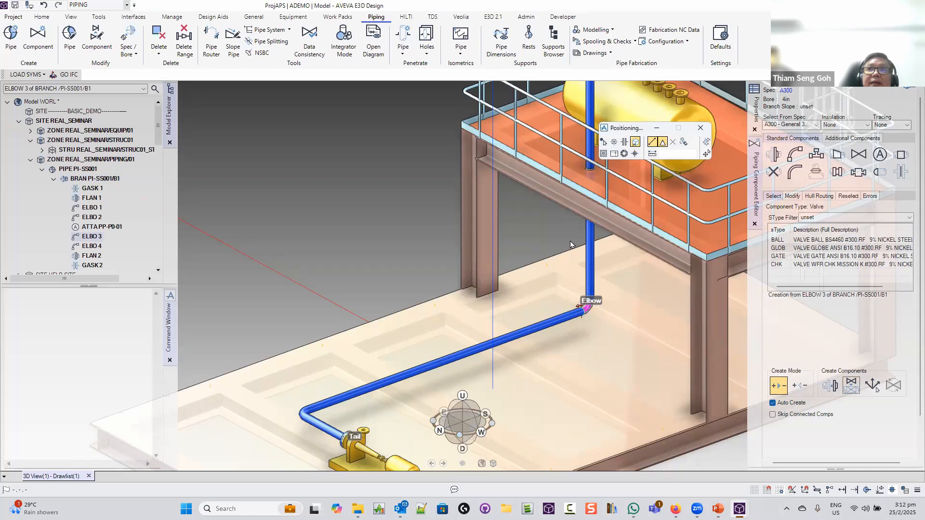
pyautogui.click(603, 142)
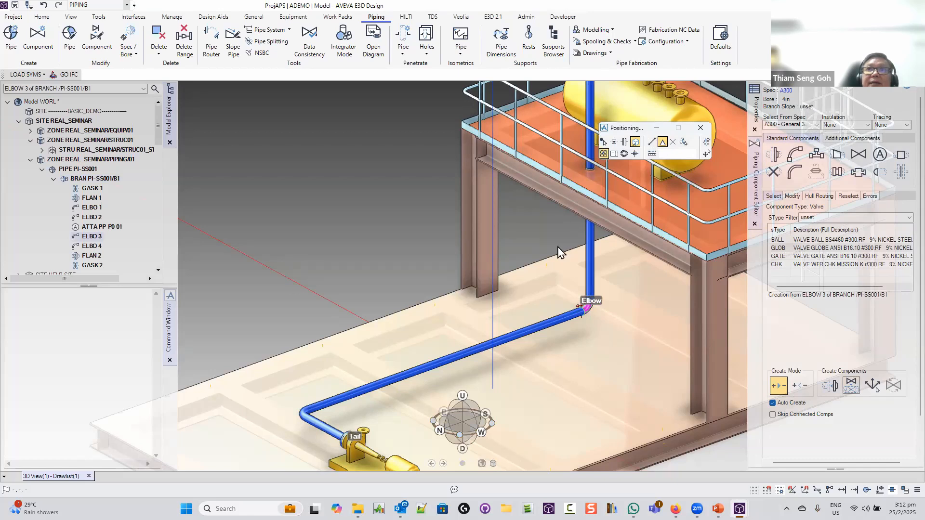
pyautogui.click(447, 358)
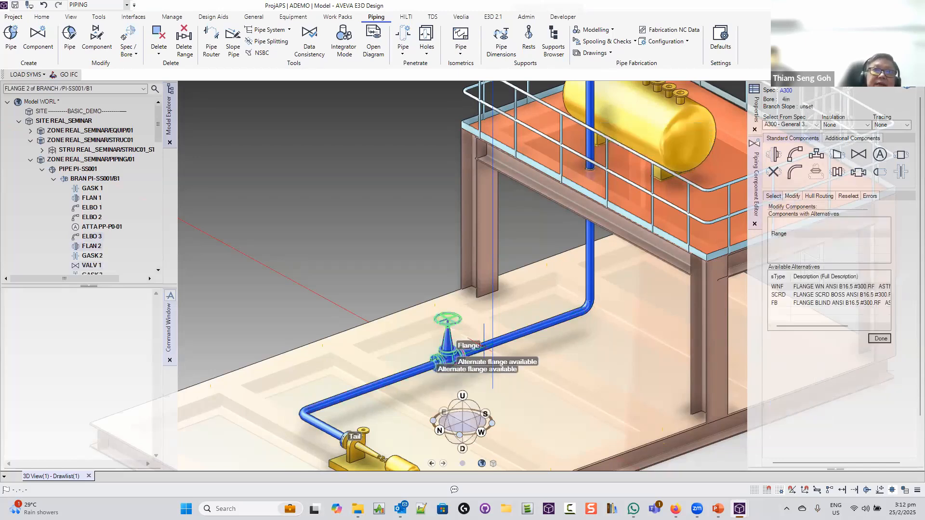
# Choose the WNF weld-neck flange alternative for the new valve and confirm it
pyautogui.click(821, 288)
pyautogui.click(880, 338)
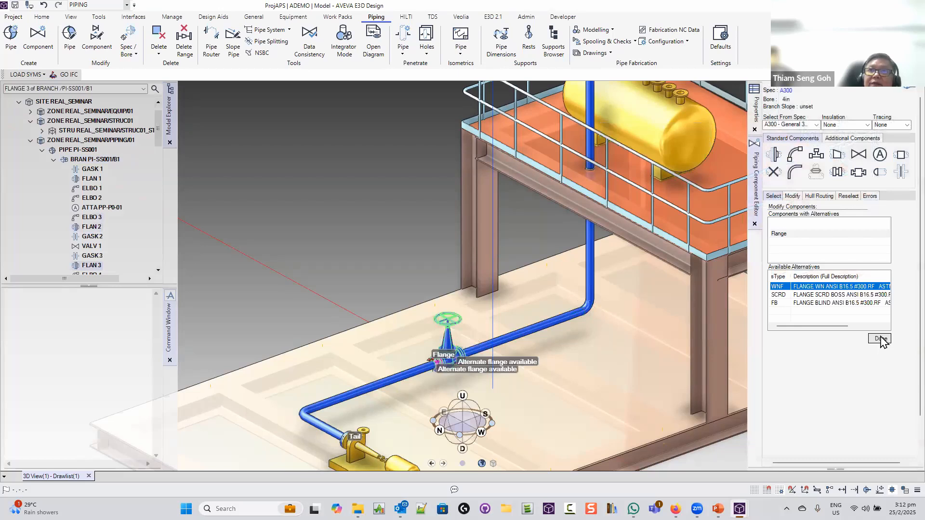
pyautogui.click(824, 284)
pyautogui.click(873, 338)
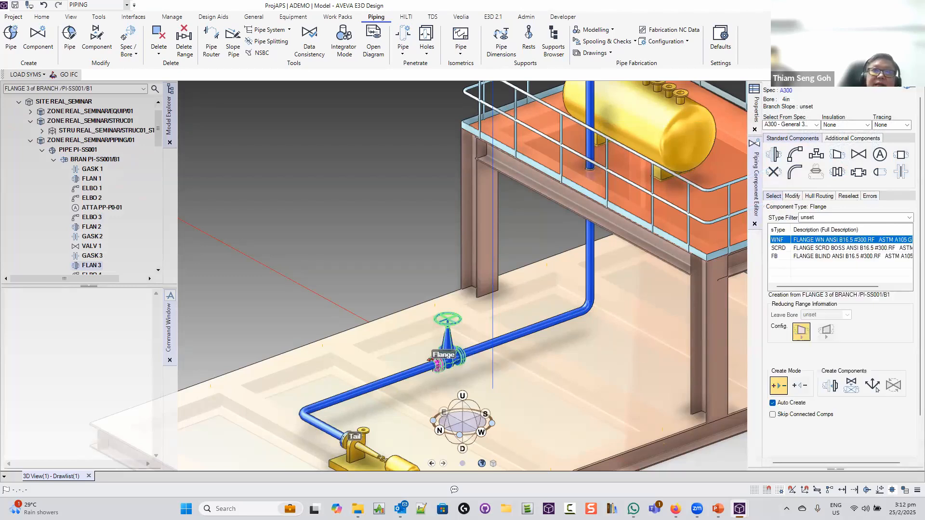
# Slide the valve to 3000mm from the leave end, then select GASK 2
pyautogui.moveTo(442, 331); pyautogui.dragTo(737, 314, button='middle')
pyautogui.scroll(3, 611, 291)
pyautogui.click(509, 279)
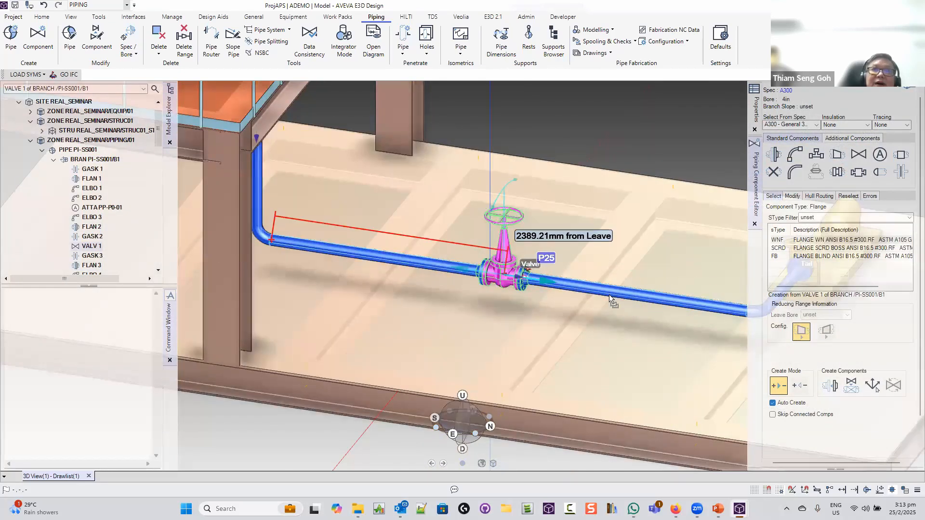
pyautogui.moveTo(609, 294); pyautogui.dragTo(513, 284)
pyautogui.scroll(-2, 524, 284)
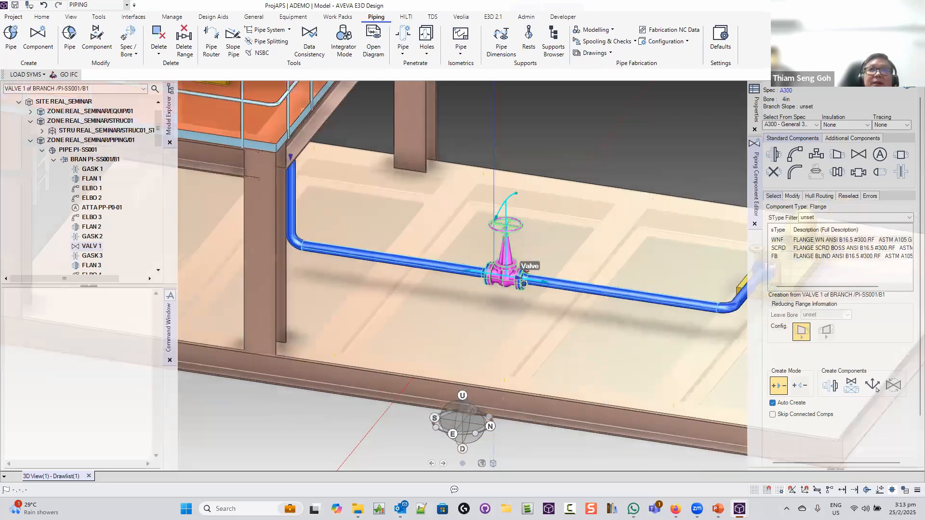
pyautogui.scroll(-5, 524, 283)
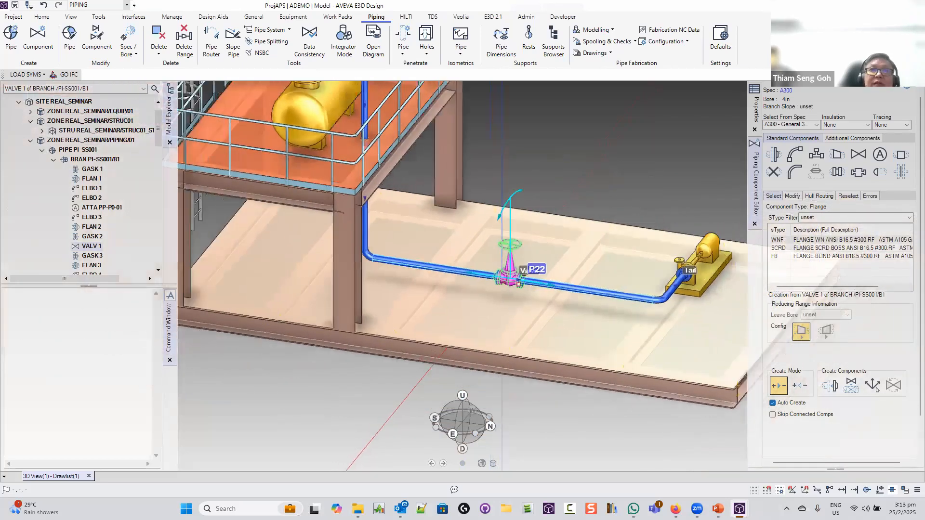
pyautogui.scroll(2, 525, 284)
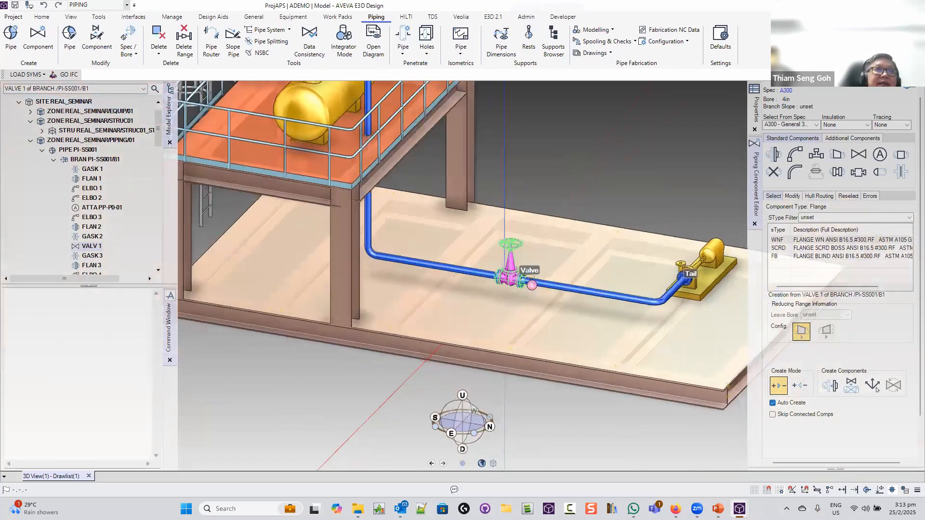
pyautogui.scroll(-2, 532, 285)
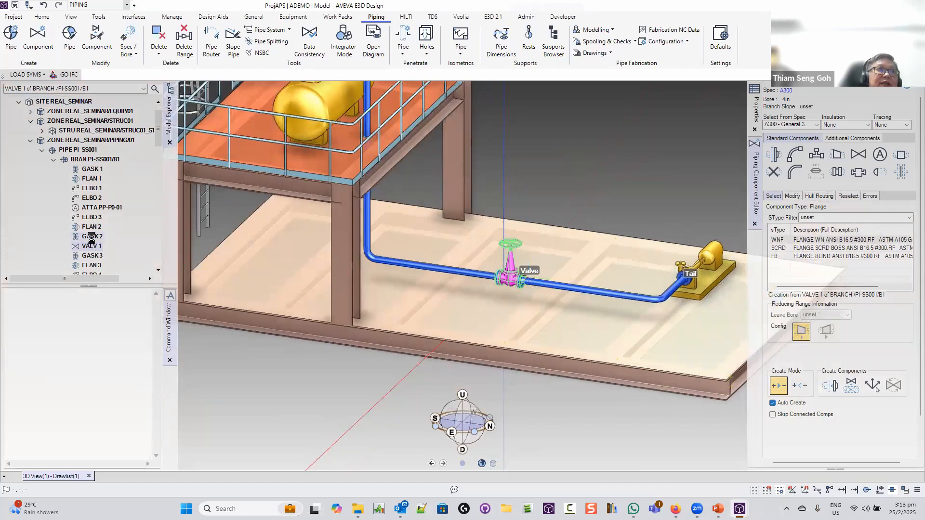
pyautogui.click(92, 237)
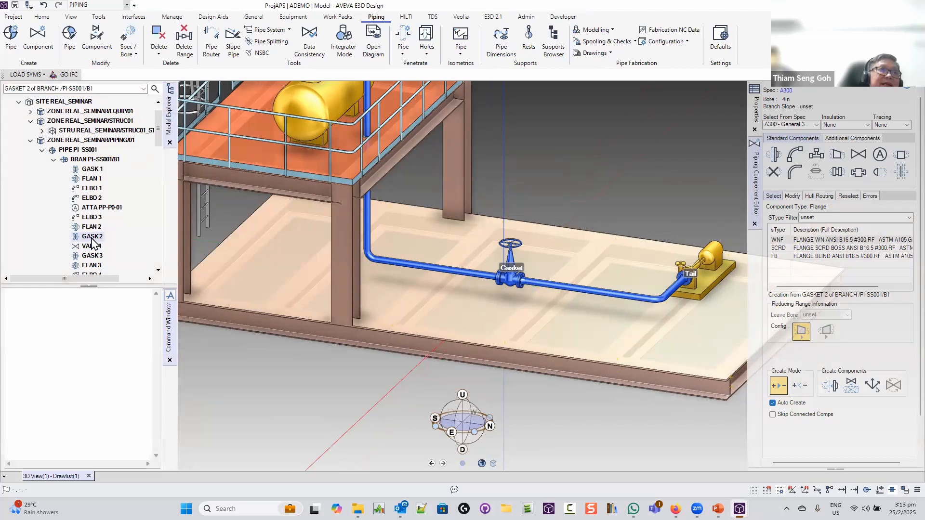
# Delete gasket GASK 2 from branch PI-SS001/B1 in Model Explorer
pyautogui.rightClick(93, 239)
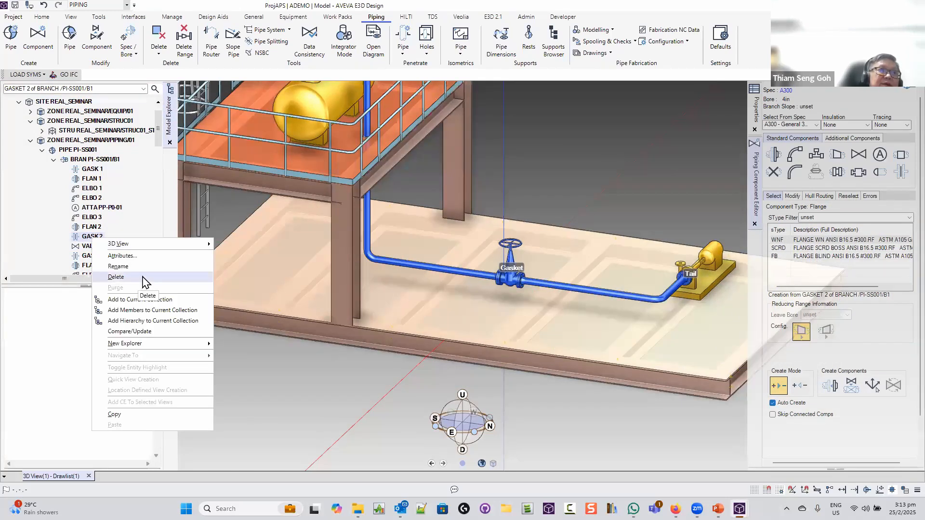
pyautogui.click(116, 277)
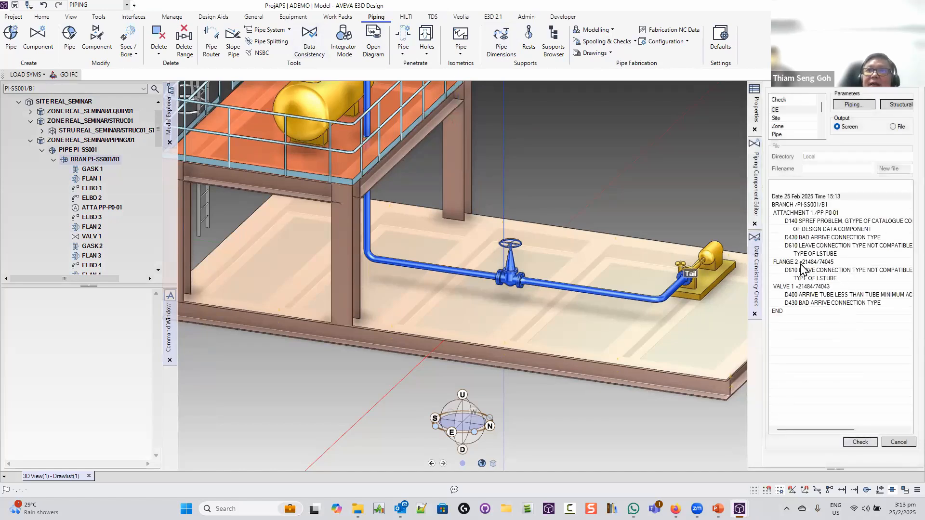
# Zoom to the FLANGE 2 check result and select its D610 incompatible-connection message
pyautogui.click(801, 262)
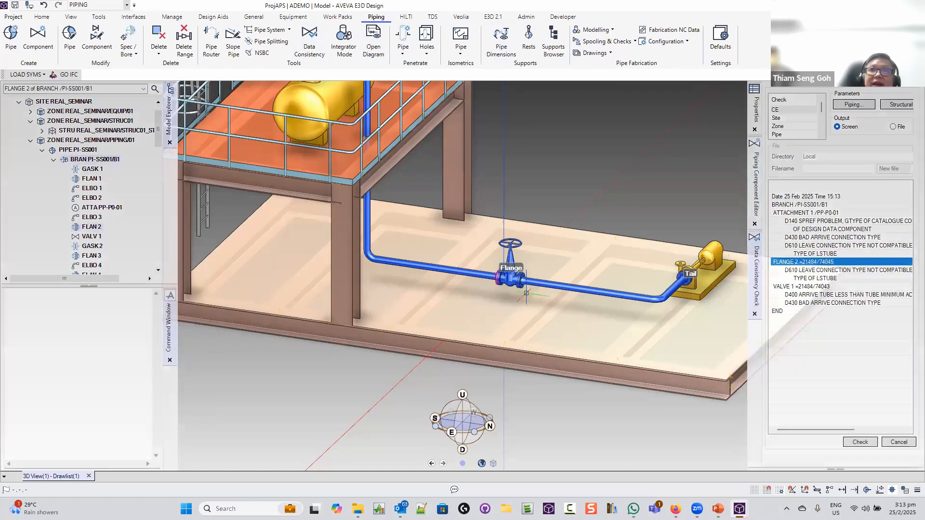
pyautogui.moveTo(524, 290); pyautogui.dragTo(556, 284, button='middle')
pyautogui.scroll(2, 556, 284)
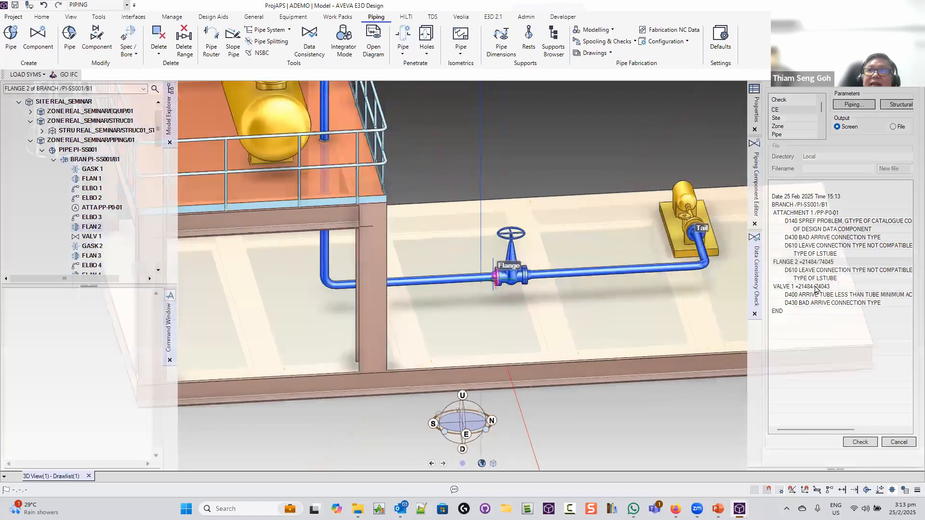
pyautogui.scroll(6, 814, 289)
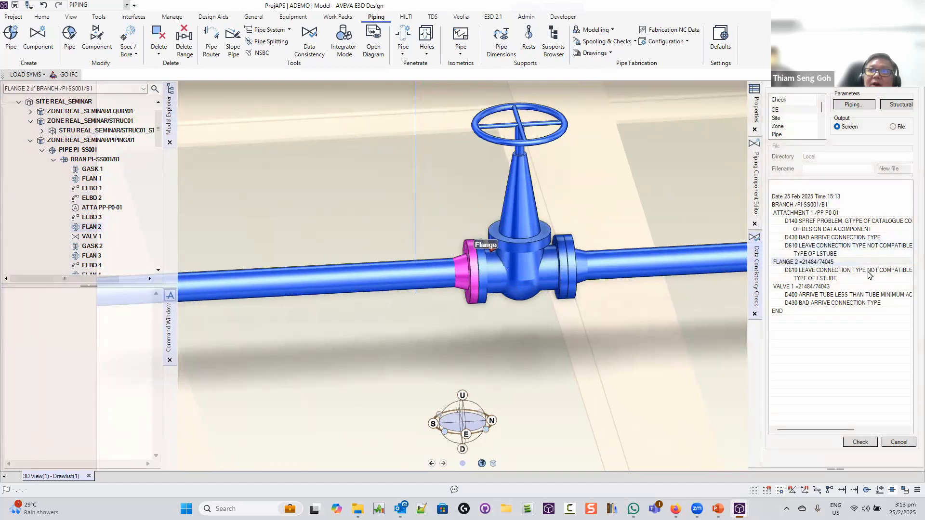
pyautogui.click(868, 271)
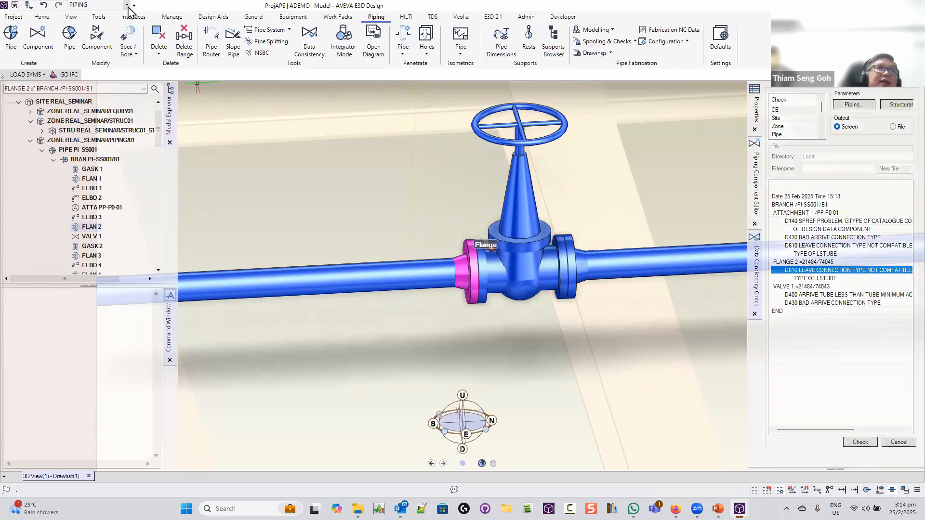
# Undo the gasket deletion and rerun the consistency check on branch PI-SS001/B1
pyautogui.click(45, 7)
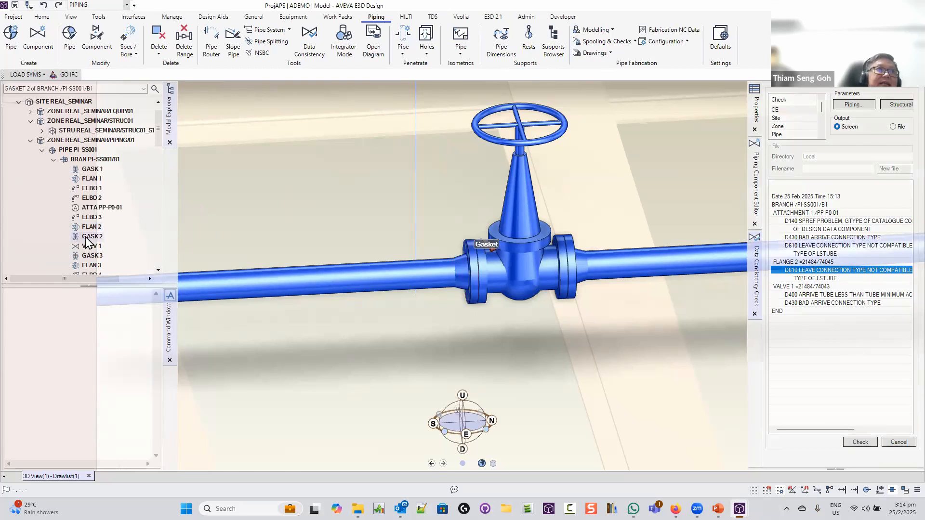
pyautogui.click(101, 159)
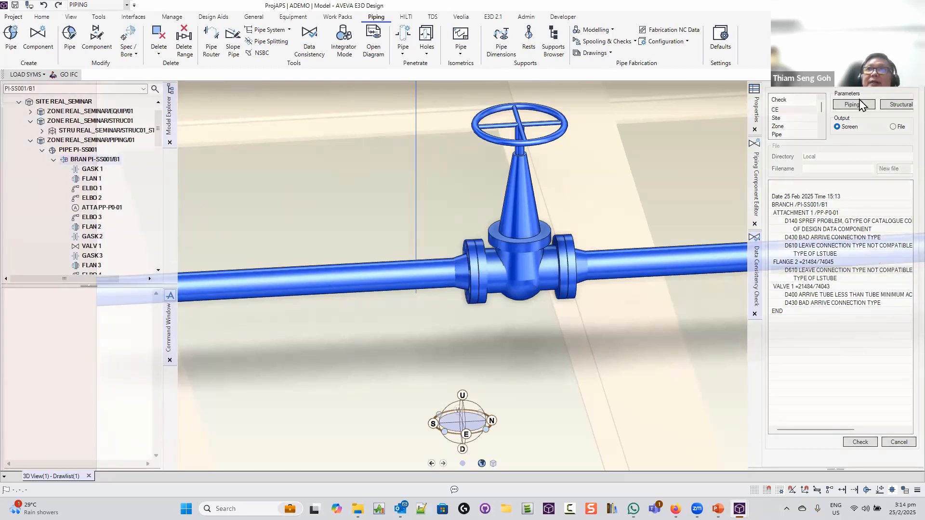
pyautogui.click(860, 441)
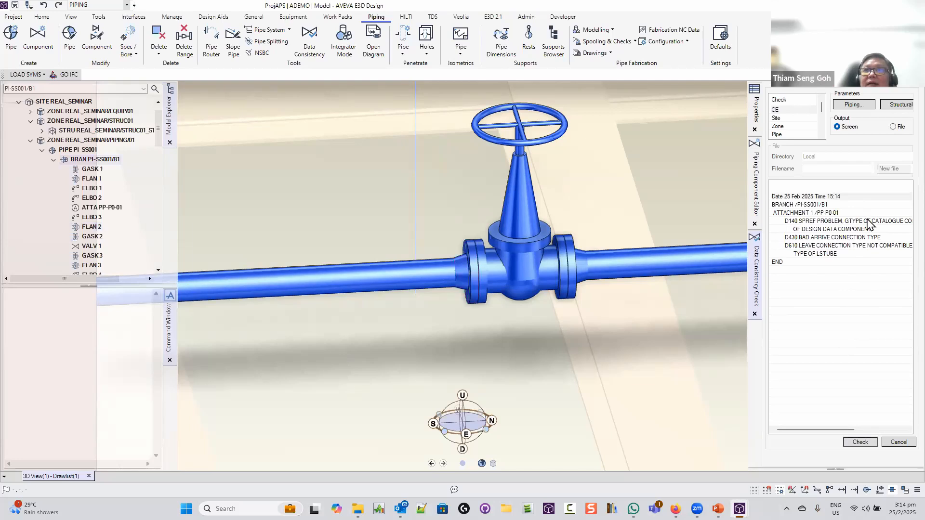
# Inspect flagged attachment PP-P0-01 in an isometric 3D view, then bring up Run Report
pyautogui.click(829, 213)
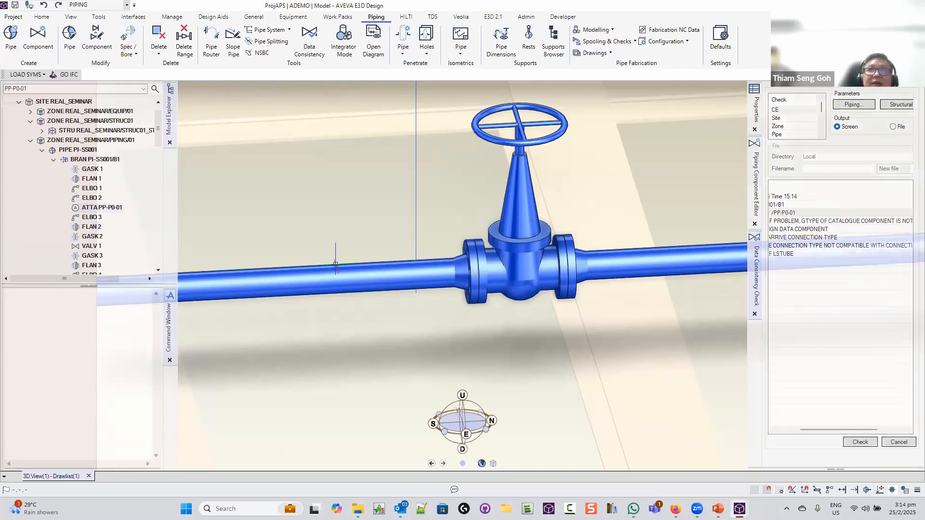
pyautogui.scroll(2, 337, 265)
pyautogui.moveTo(342, 264); pyautogui.dragTo(361, 277, button='middle')
pyautogui.scroll(-5, 361, 277)
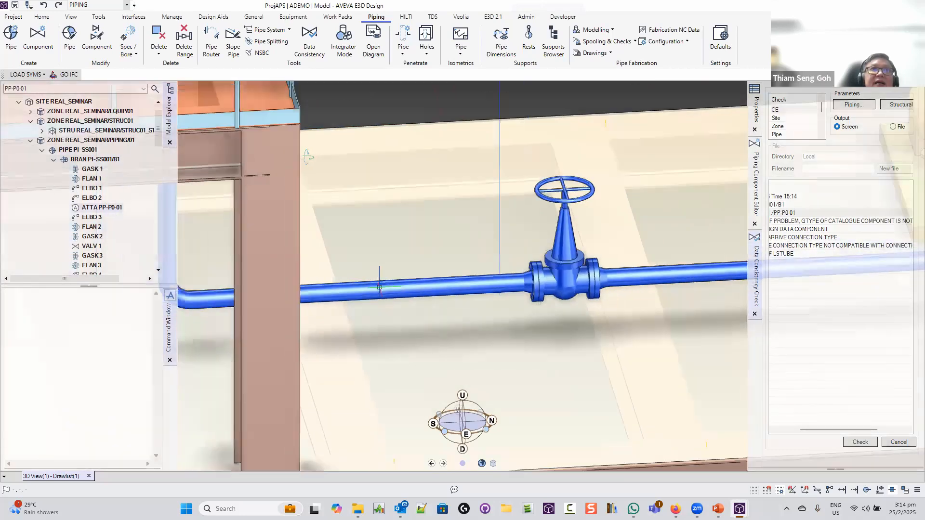
pyautogui.scroll(-6, 380, 288)
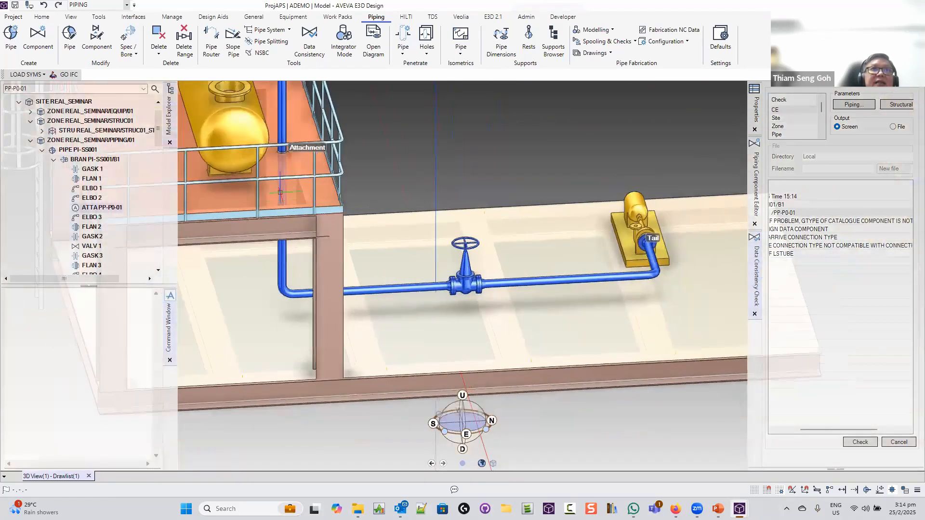
pyautogui.scroll(2, 283, 188)
pyautogui.scroll(3, 282, 187)
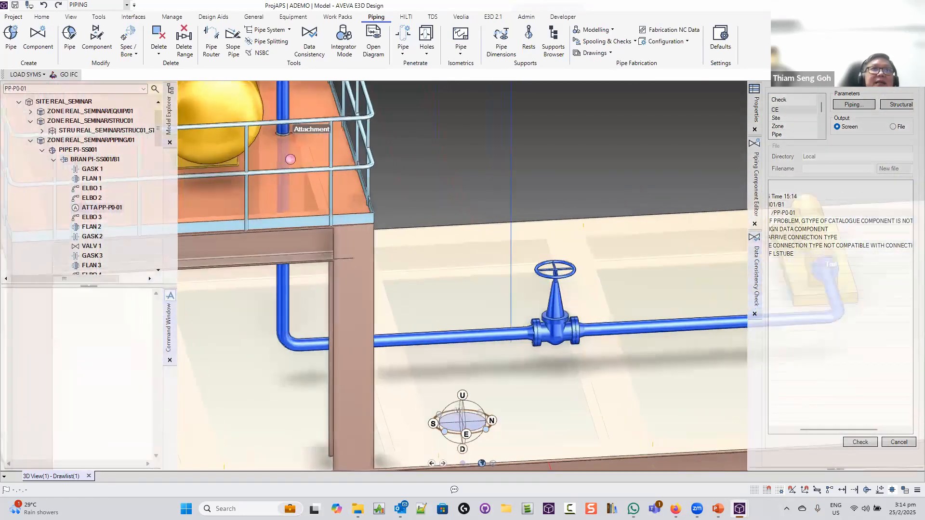
pyautogui.scroll(5, 292, 159)
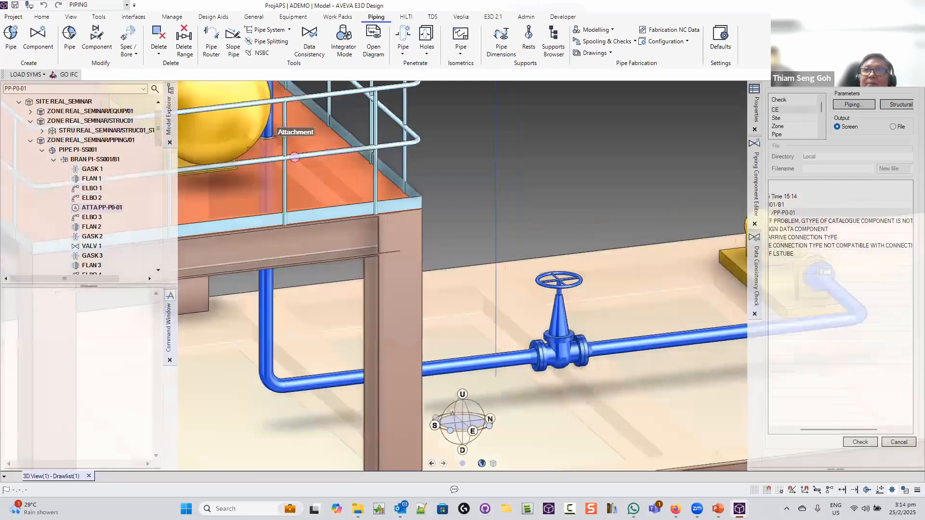
pyautogui.scroll(-5, 295, 146)
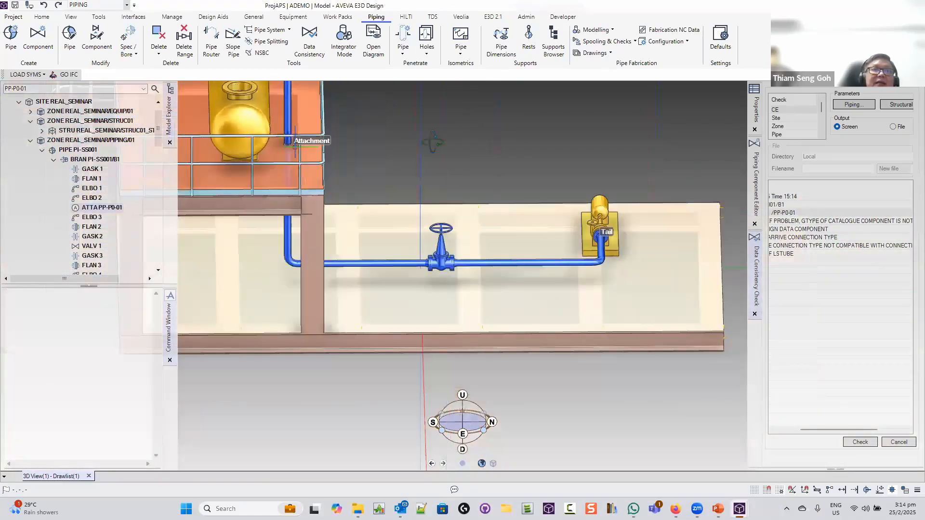
pyautogui.moveTo(400, 140); pyautogui.dragTo(497, 155, button='middle')
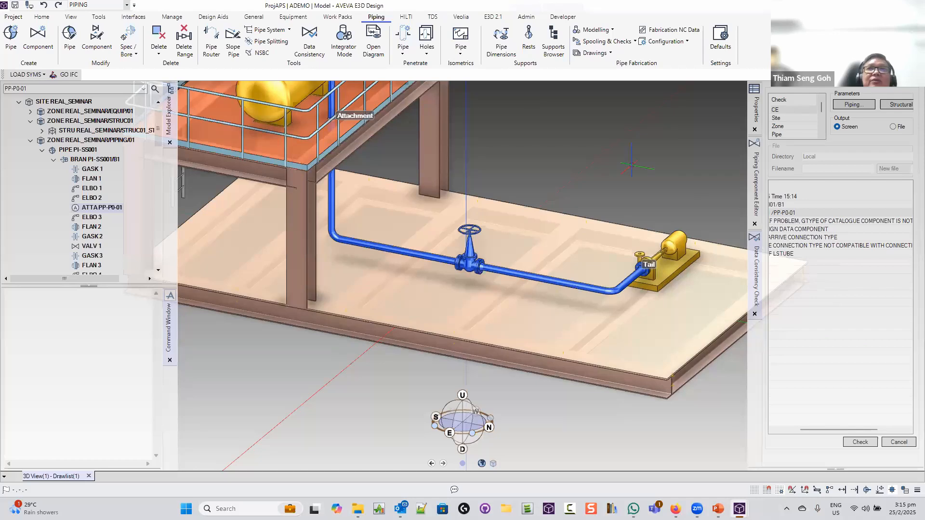
pyautogui.scroll(-3, 597, 150)
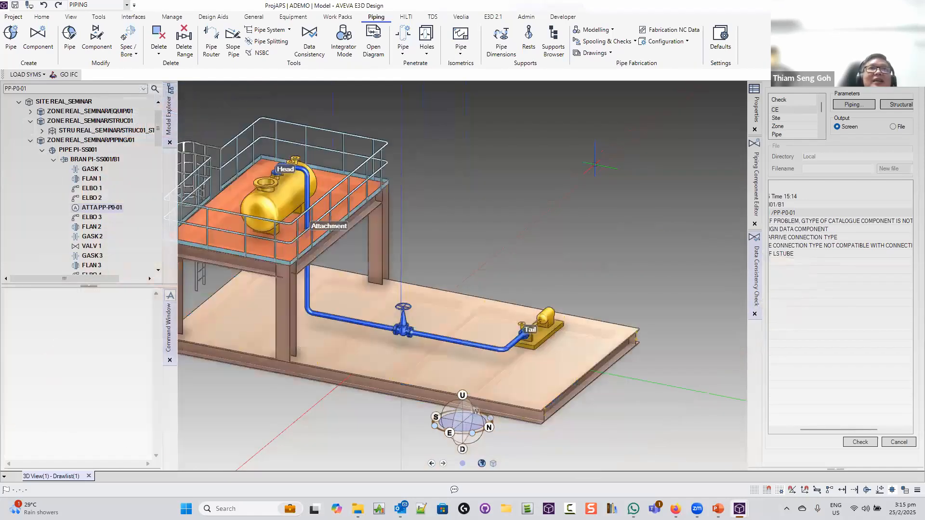
pyautogui.scroll(-2, 596, 164)
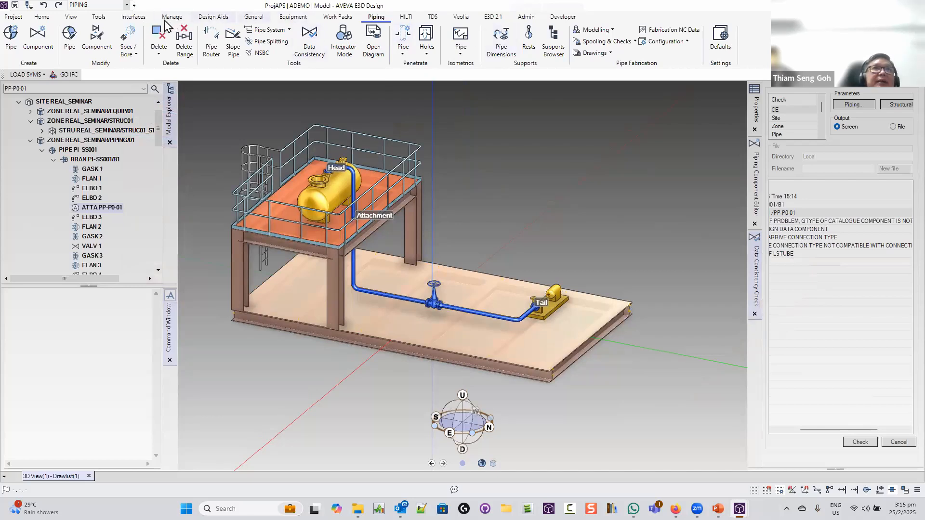
pyautogui.click(99, 17)
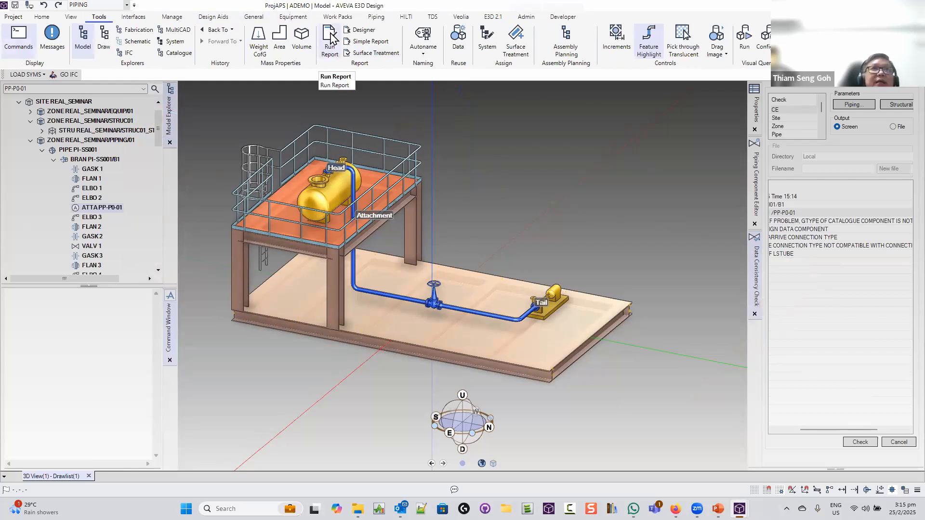
pyautogui.click(330, 46)
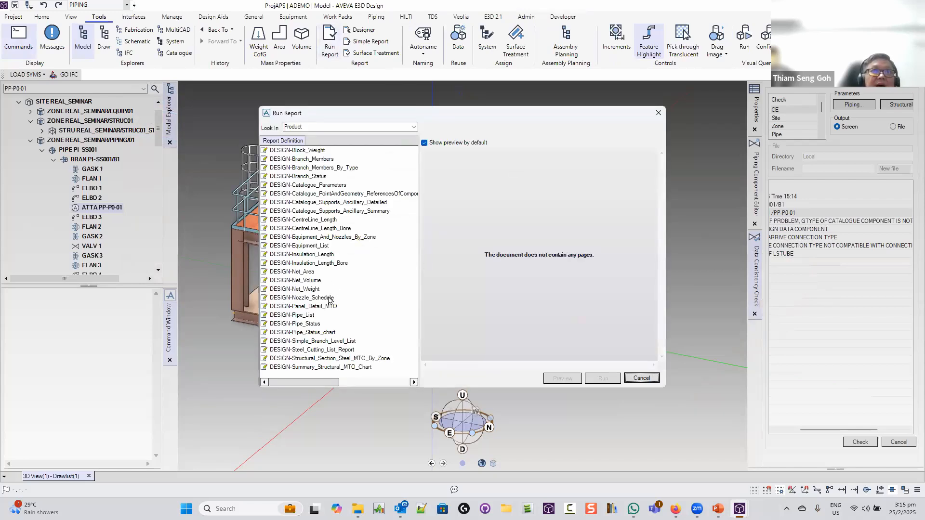
# Preview the DESIGN-Pipe_List 'Branches by Pipe' report for code 11, then close it
pyautogui.click(310, 315)
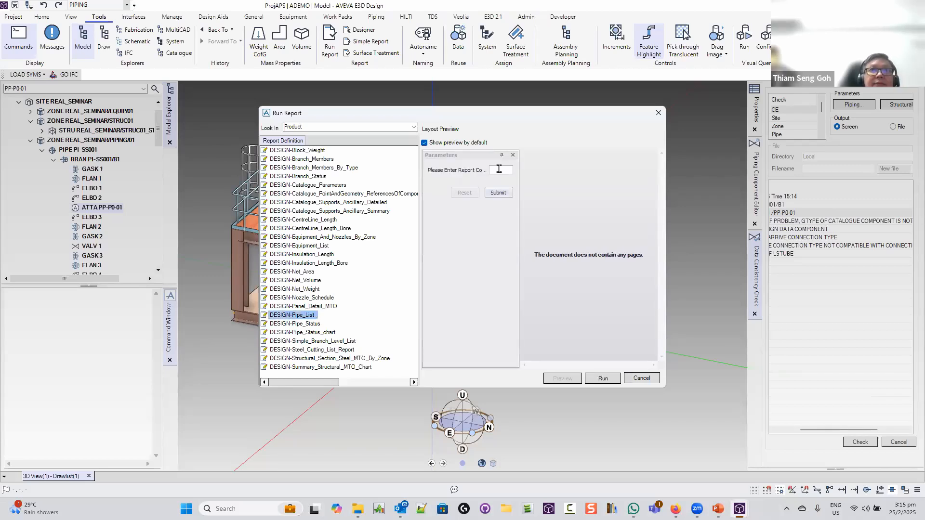
pyautogui.click(501, 170)
pyautogui.write('11')
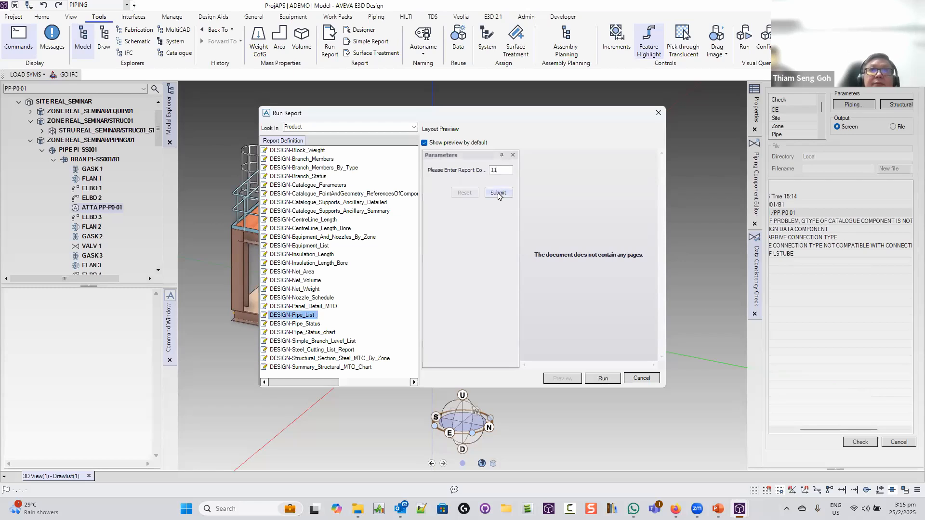
pyautogui.click(498, 192)
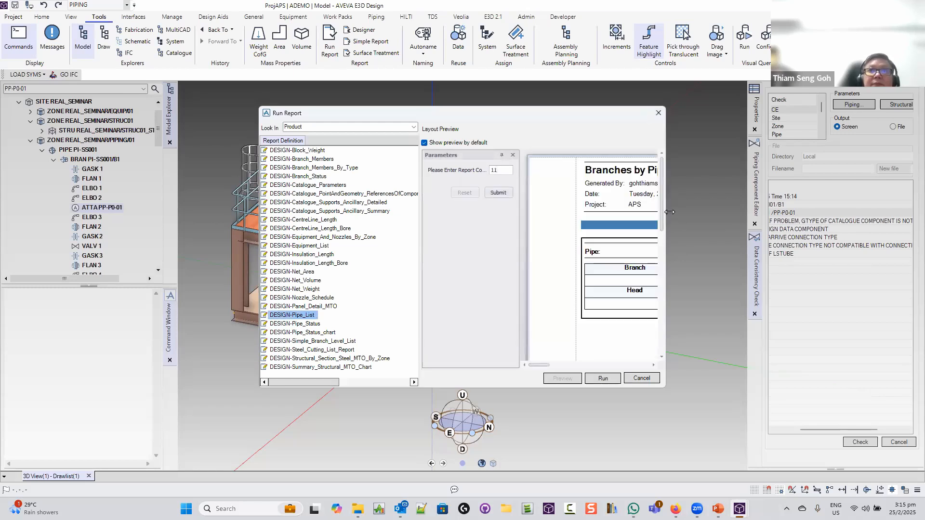
pyautogui.moveTo(669, 212); pyautogui.dragTo(870, 212)
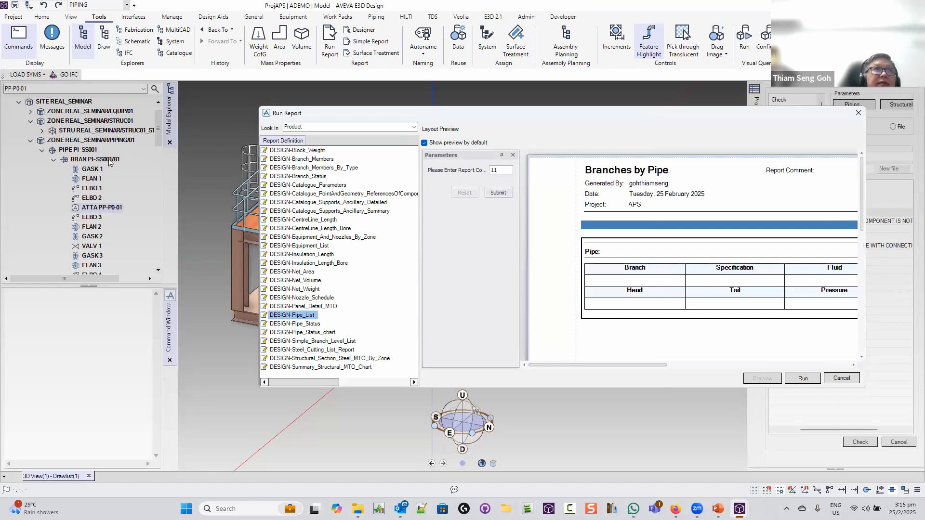
pyautogui.click(842, 379)
pyautogui.click(87, 151)
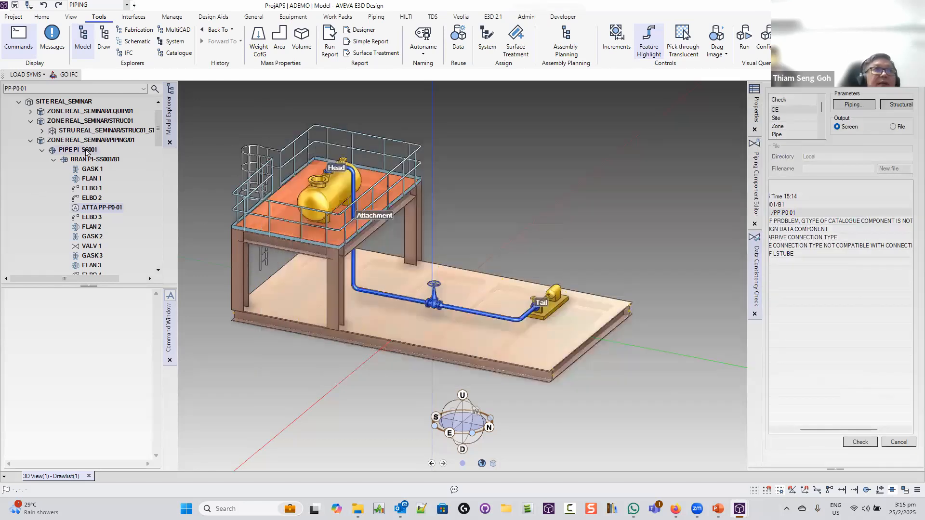
# With zone REAL_SEMINAR/PIPING/01 current, run DESIGN-Panel_Detail_MTO from the Product folder
pyautogui.click(96, 142)
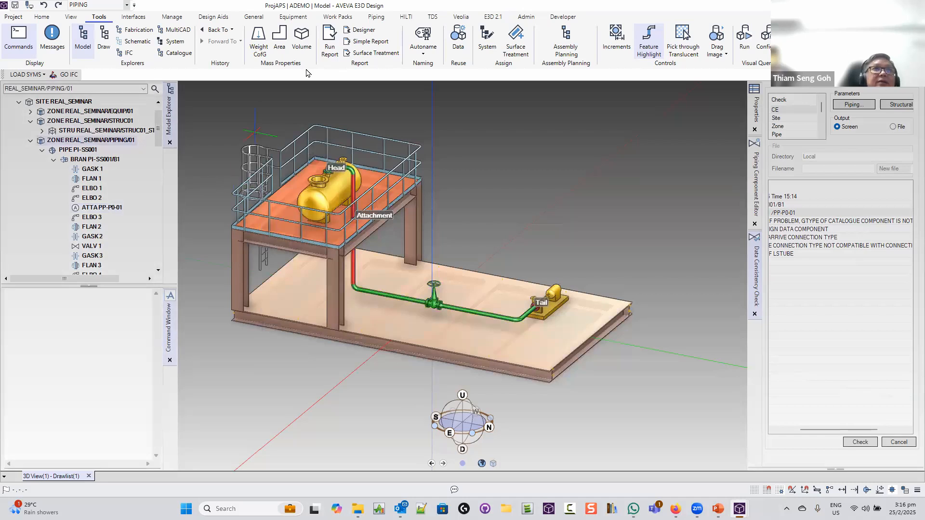
pyautogui.click(333, 41)
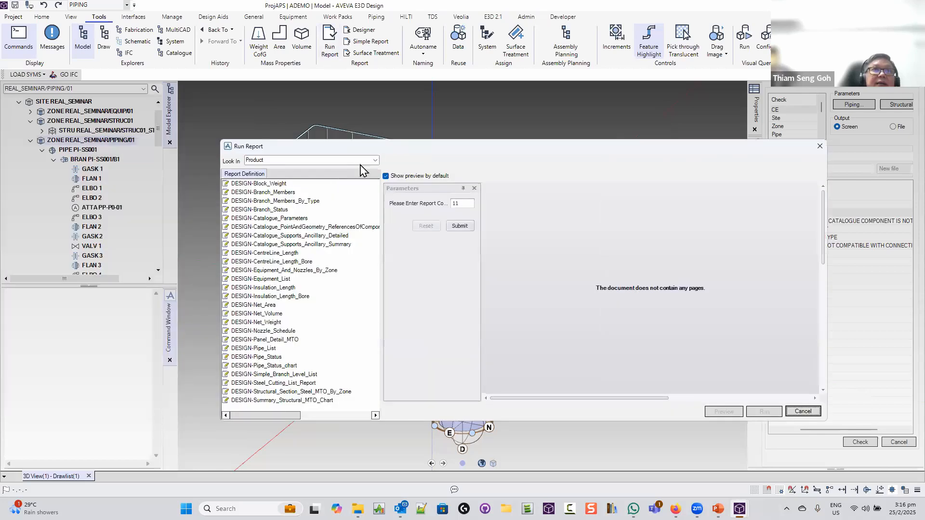
pyautogui.click(375, 160)
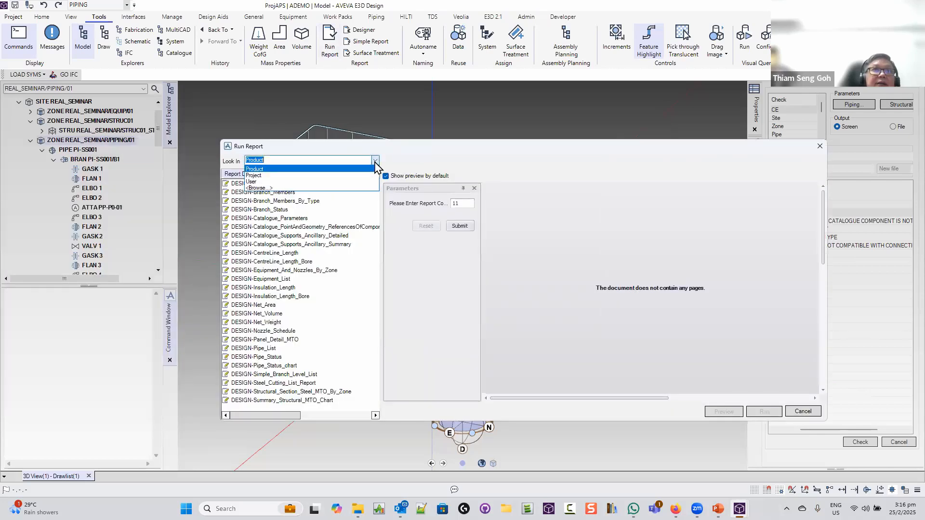
pyautogui.click(317, 169)
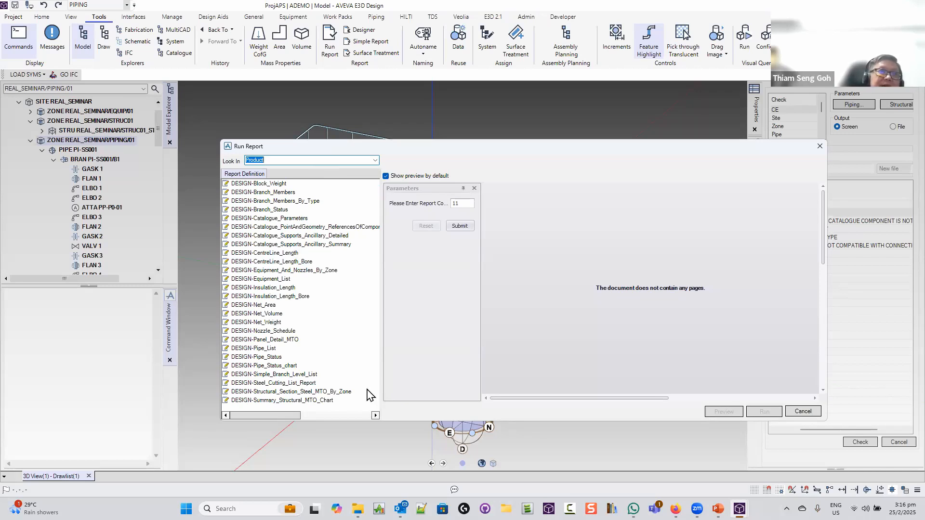
pyautogui.click(286, 339)
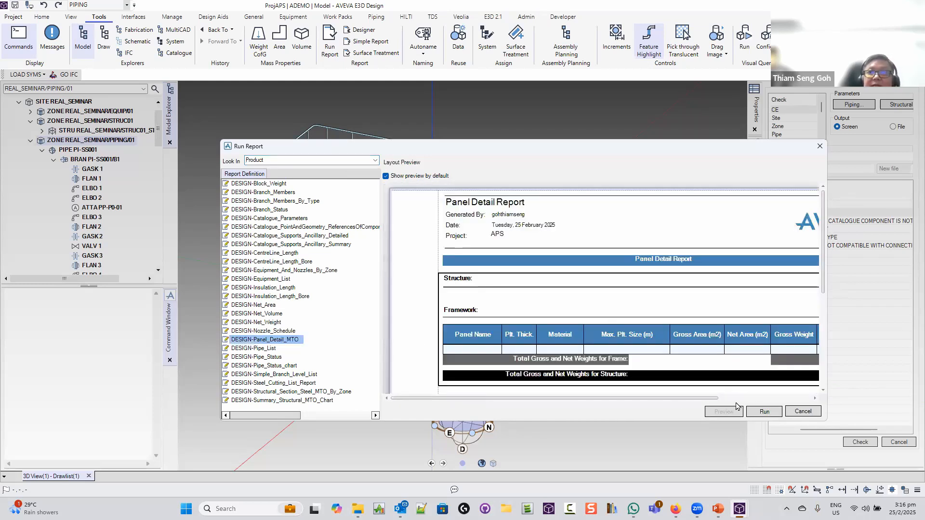
pyautogui.click(764, 412)
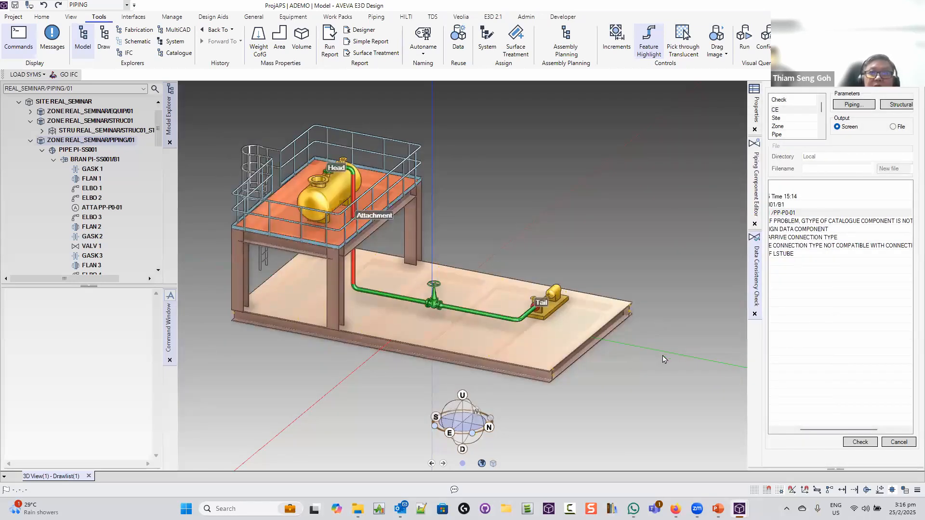
# Close the Clashes window, wait out the busy program, and scroll the preview to page 3
pyautogui.moveTo(749, 500)
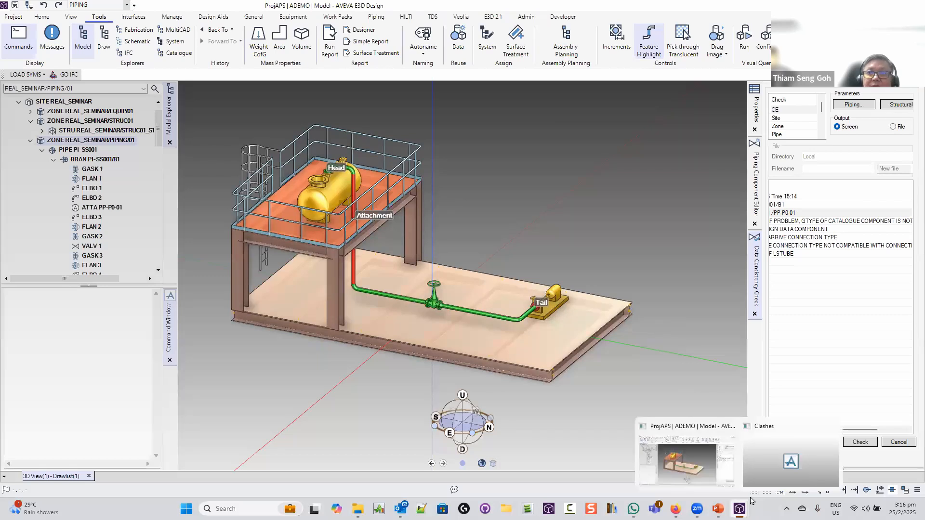
pyautogui.click(834, 426)
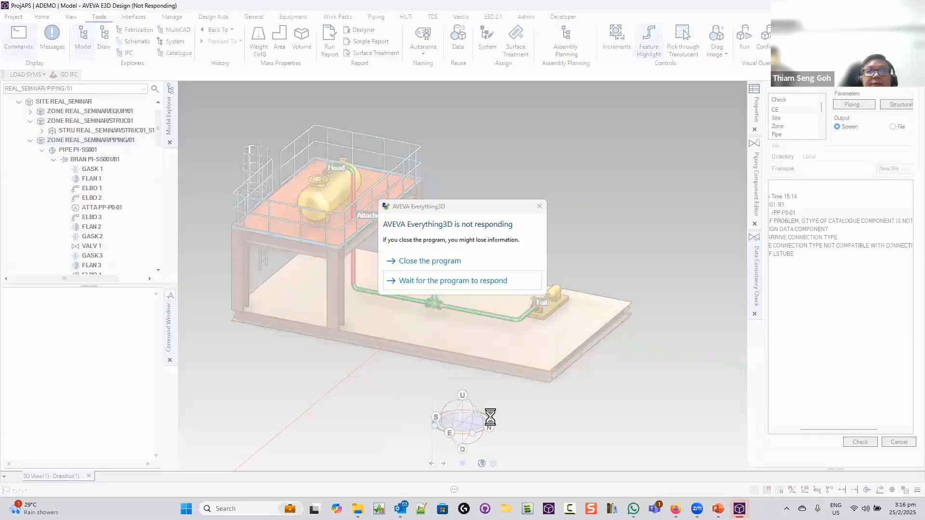
pyautogui.click(419, 282)
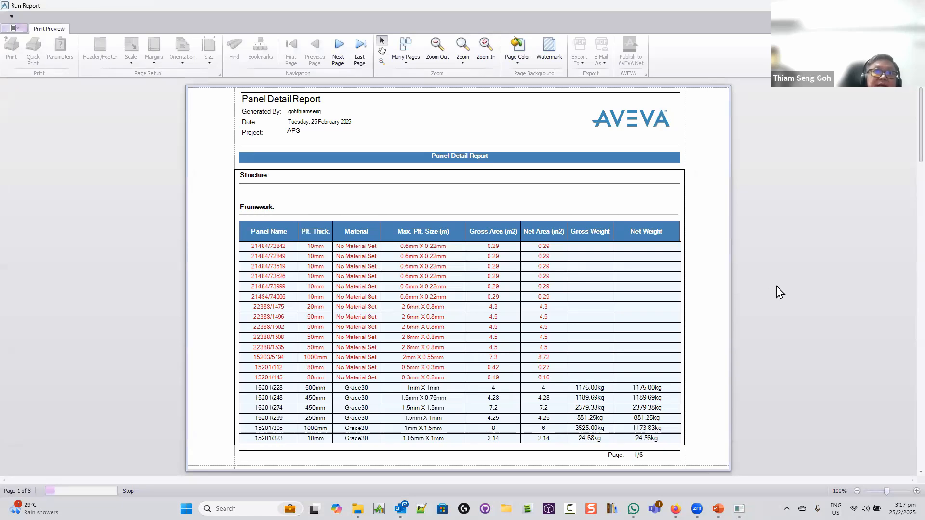
pyautogui.scroll(-3, 777, 290)
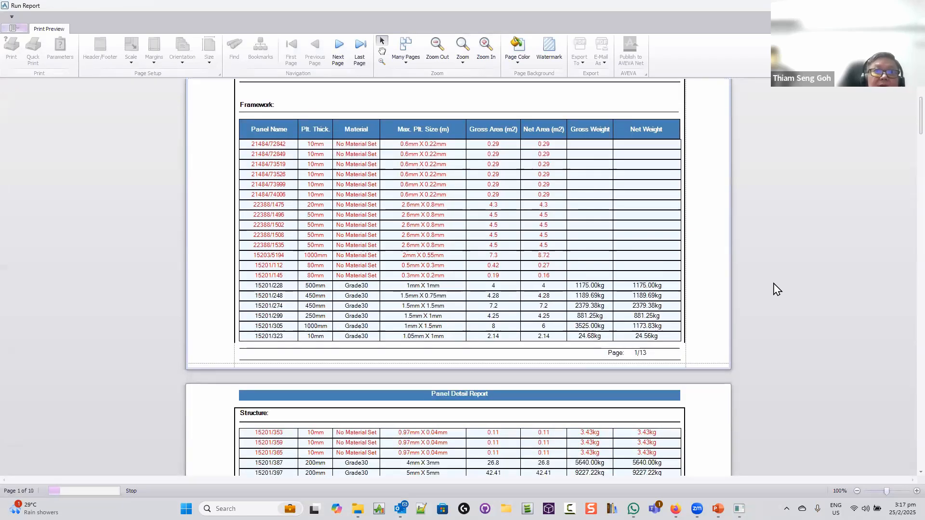
pyautogui.scroll(-7, 777, 290)
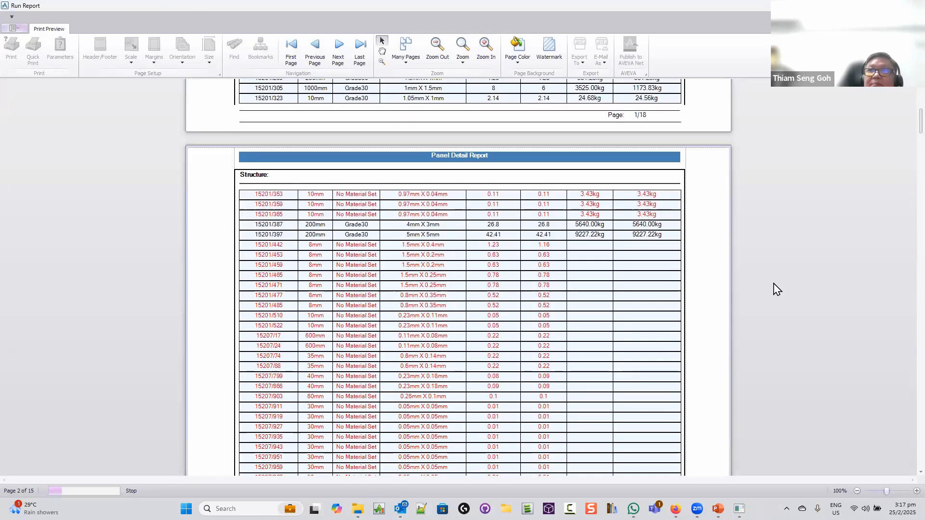
pyautogui.scroll(-4, 777, 290)
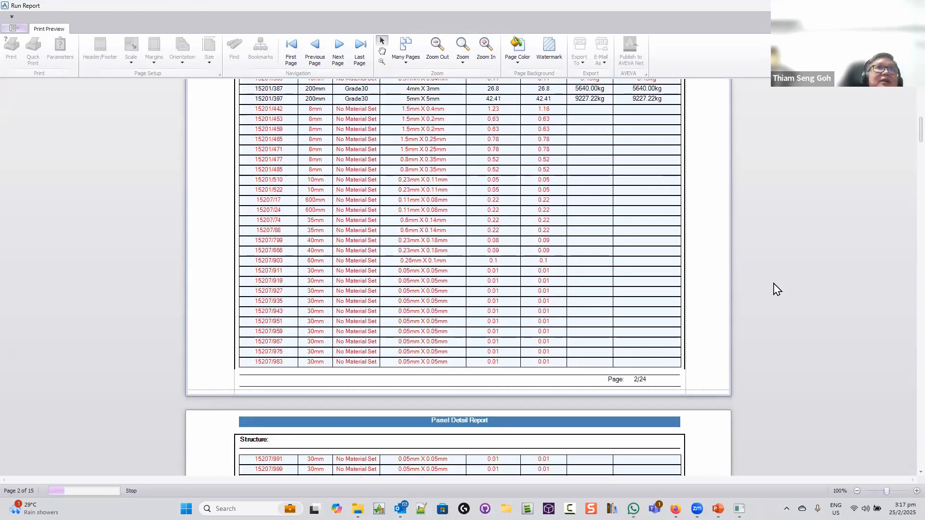
pyautogui.scroll(-2, 777, 289)
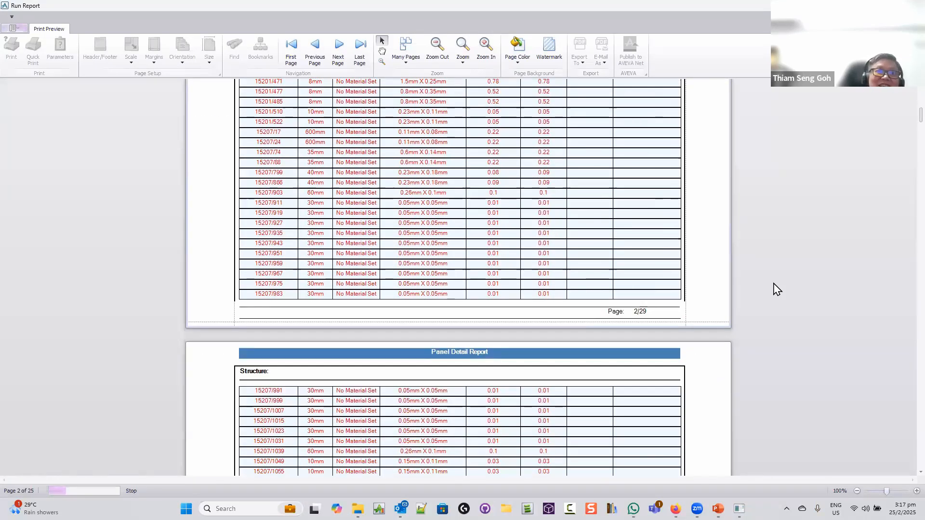
pyautogui.scroll(-3, 777, 290)
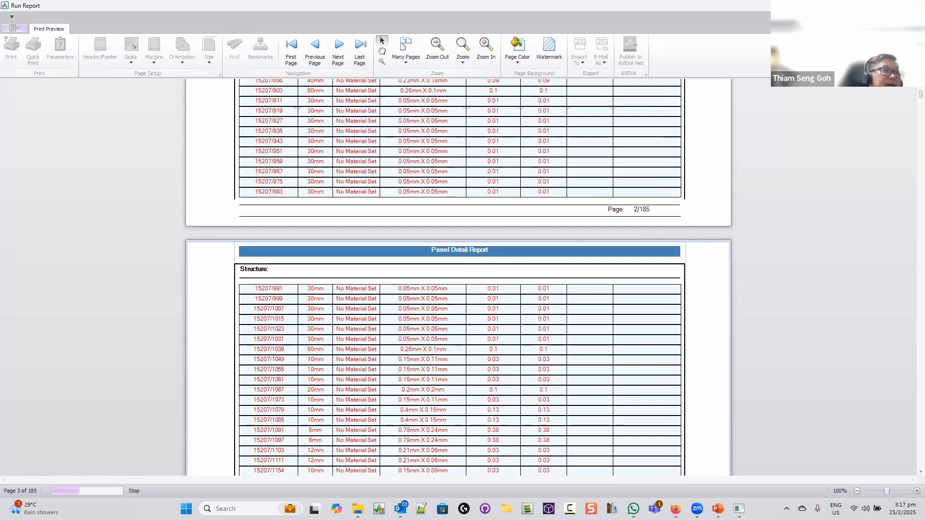
# Close the print preview and run a Simple Report with types BRAN MEM and columns TYPE DTXR
pyautogui.hotkey('alt', 'F4')
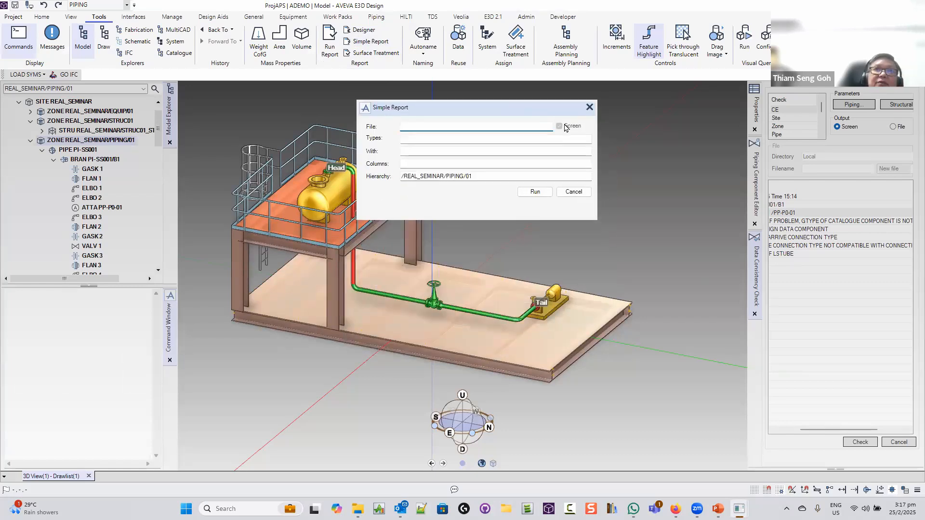
pyautogui.click(429, 140)
pyautogui.write('BRAN MEM')
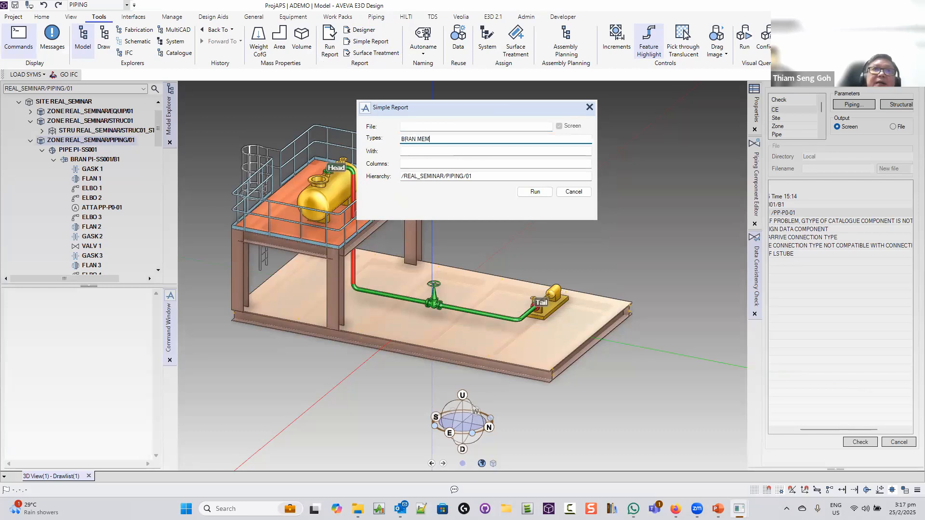
pyautogui.click(421, 165)
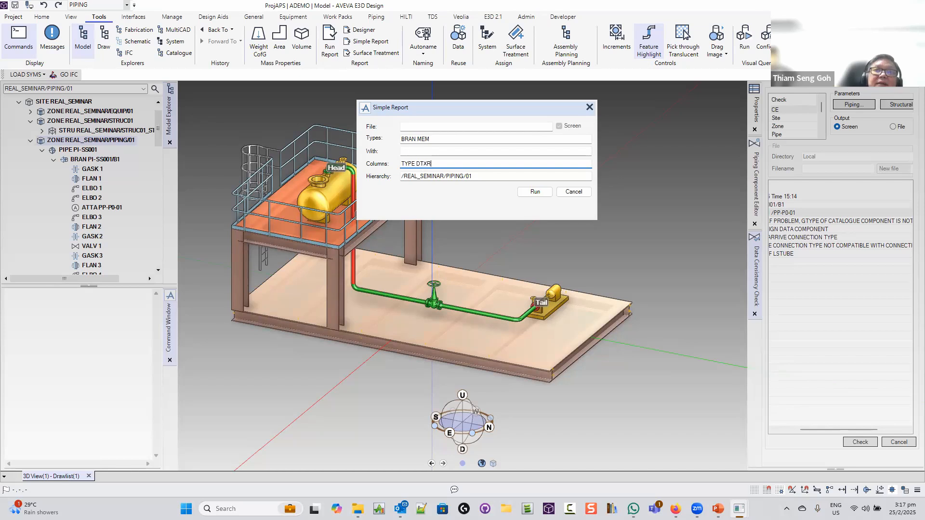
pyautogui.click(533, 191)
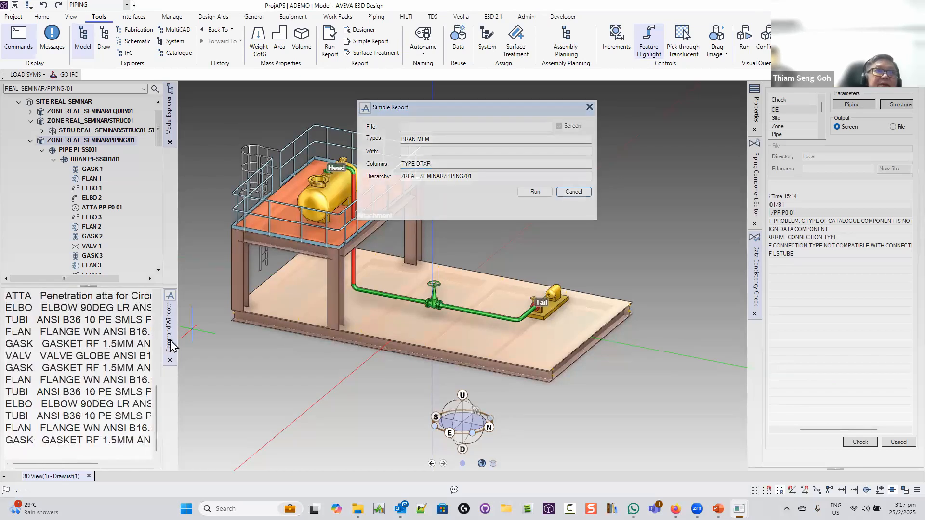
# Float and widen the report output to review it, then close it and the Simple Report
pyautogui.moveTo(373, 374); pyautogui.dragTo(374, 374)
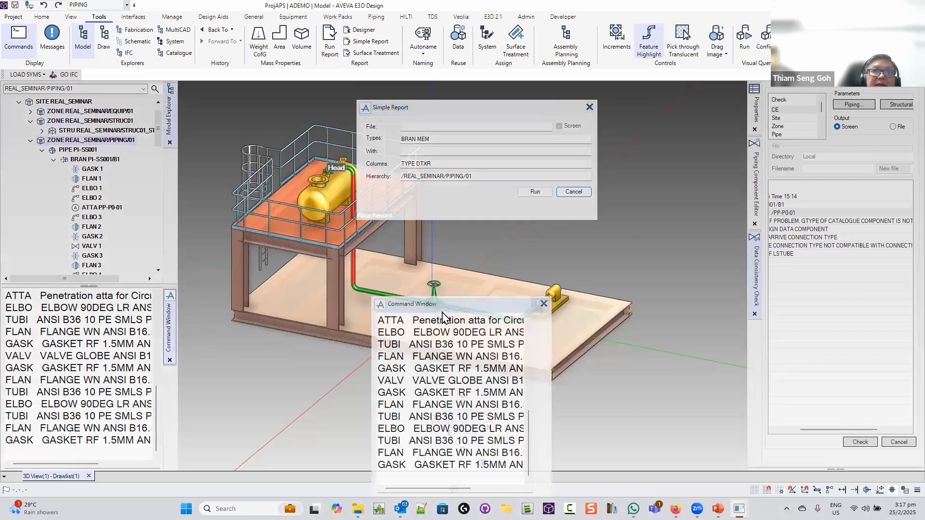
pyautogui.moveTo(440, 279); pyautogui.dragTo(695, 304)
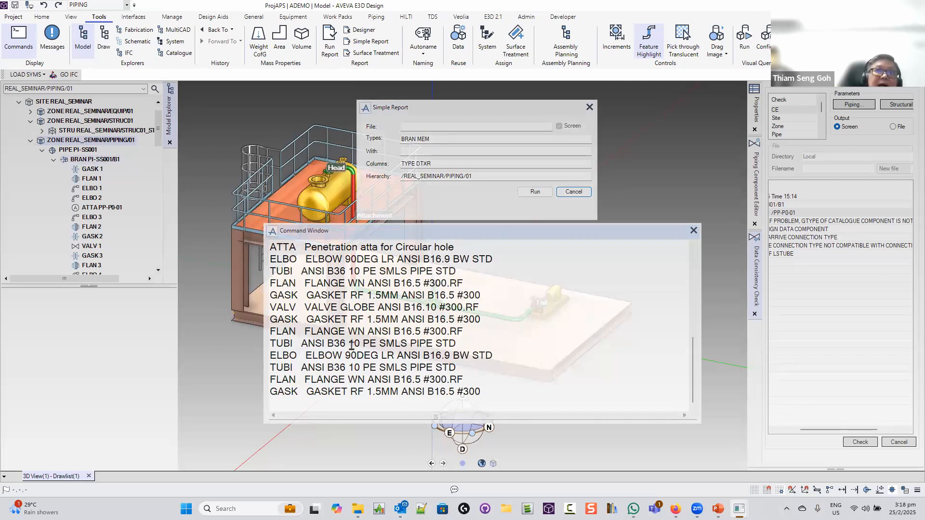
pyautogui.click(695, 231)
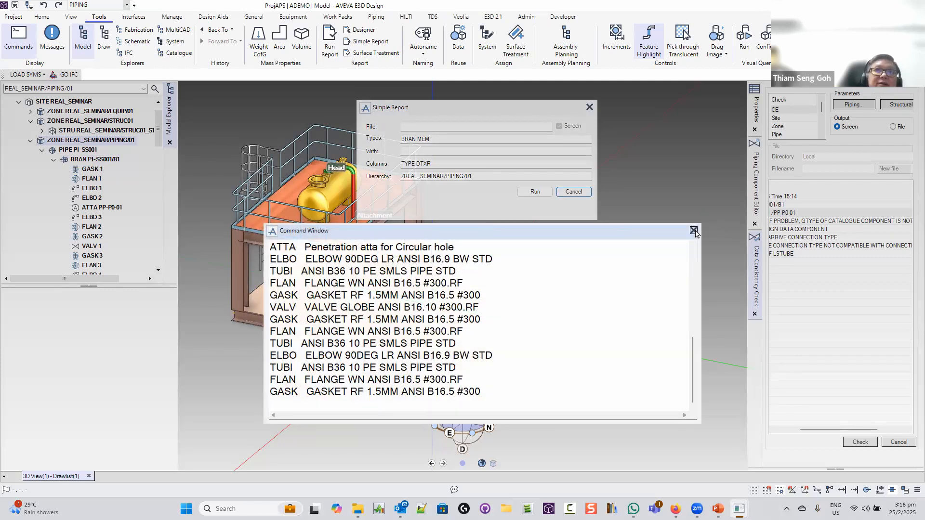
pyautogui.click(694, 231)
pyautogui.click(589, 107)
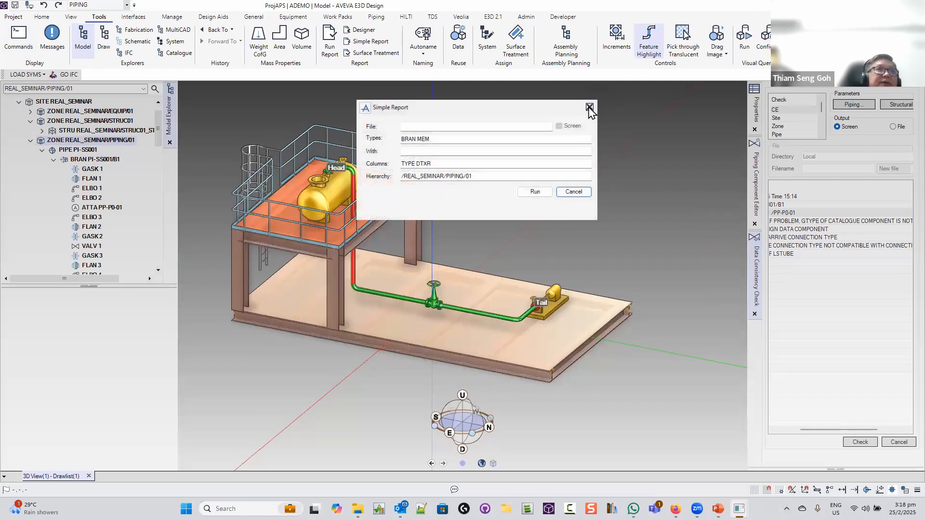
pyautogui.click(589, 107)
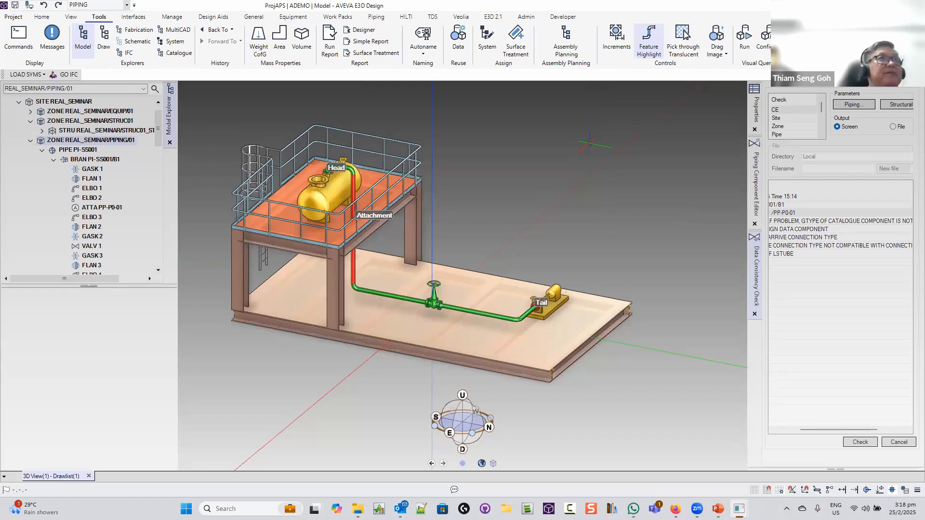
# Make site REAL_SEMINAR current and close the consistency check and component editor panels
pyautogui.click(79, 102)
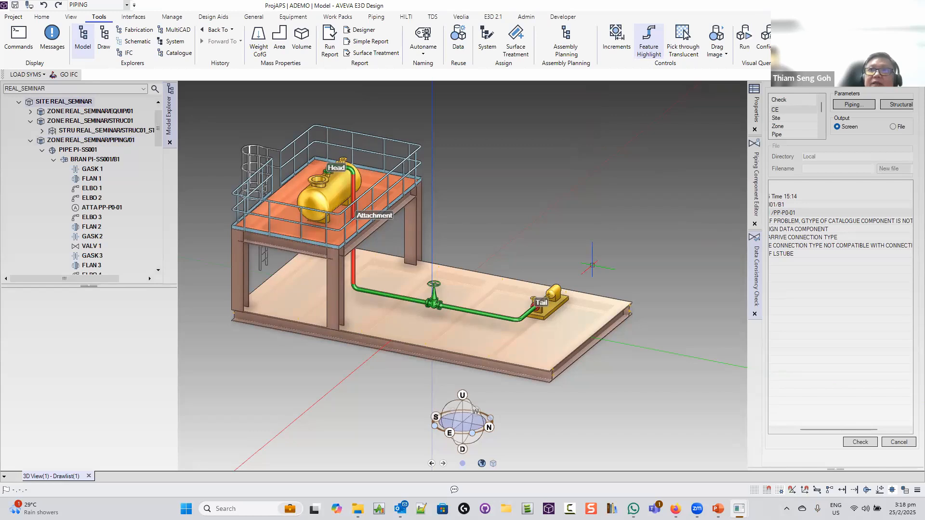
pyautogui.click(755, 315)
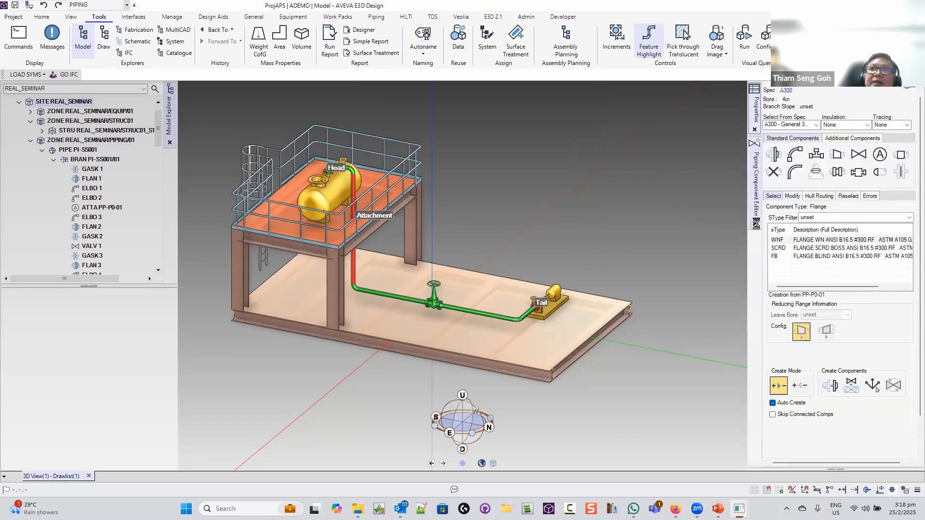
pyautogui.click(756, 223)
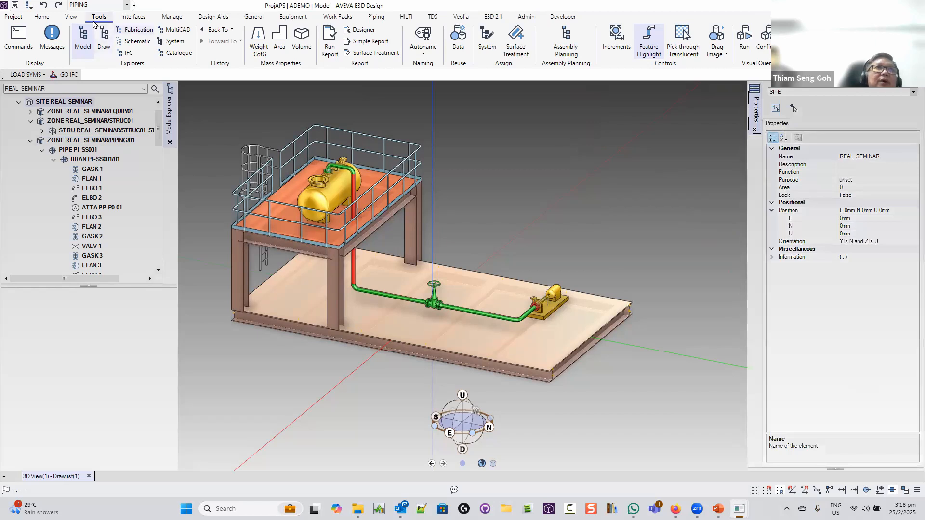
# Search for EQUIP elements and float the two results, P-SS001 and V-SS001, as a collection
pyautogui.click(42, 17)
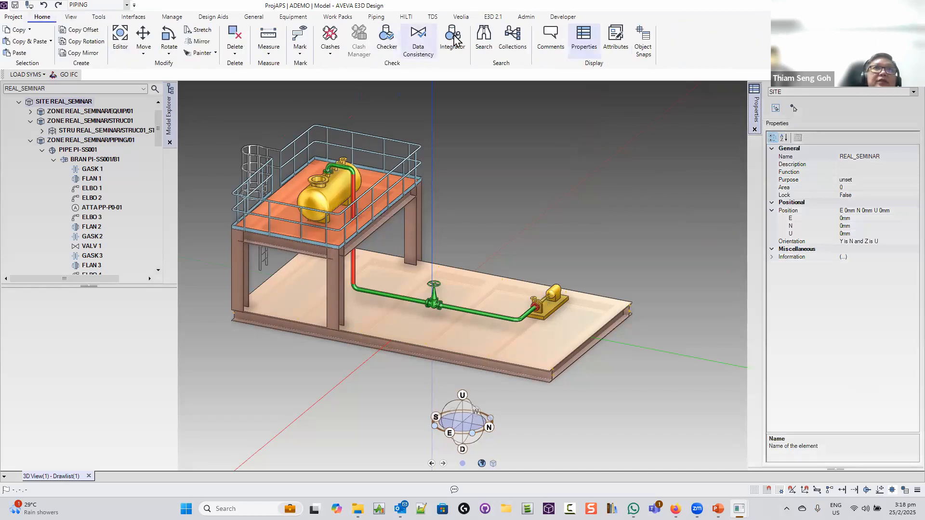
pyautogui.click(484, 39)
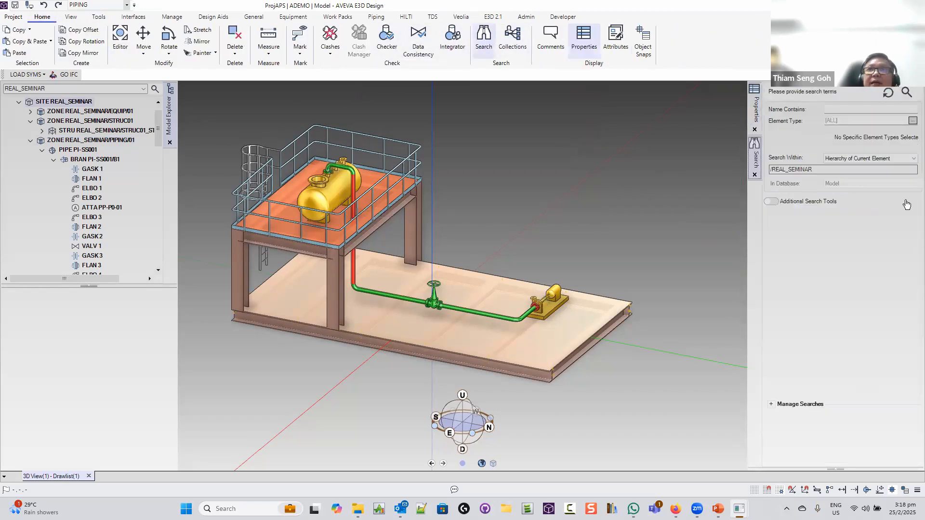
pyautogui.click(851, 120)
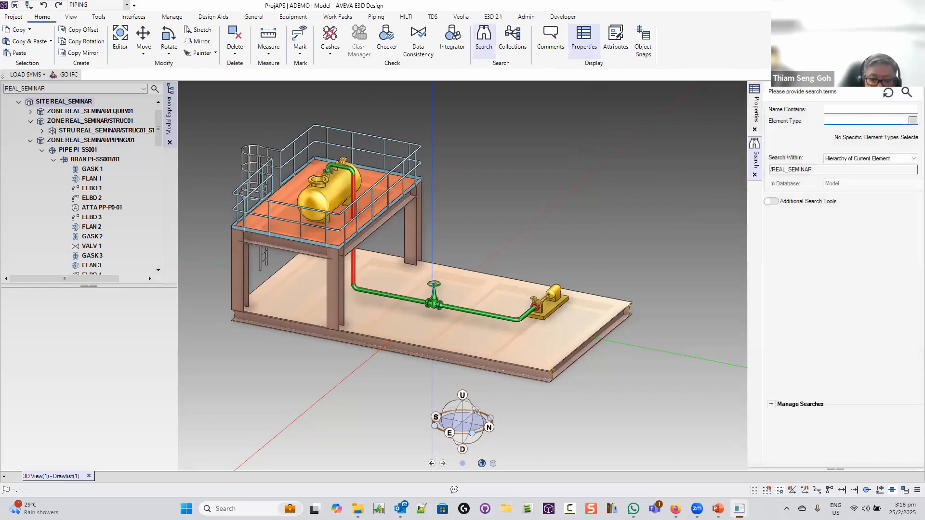
pyautogui.write('EQUIP')
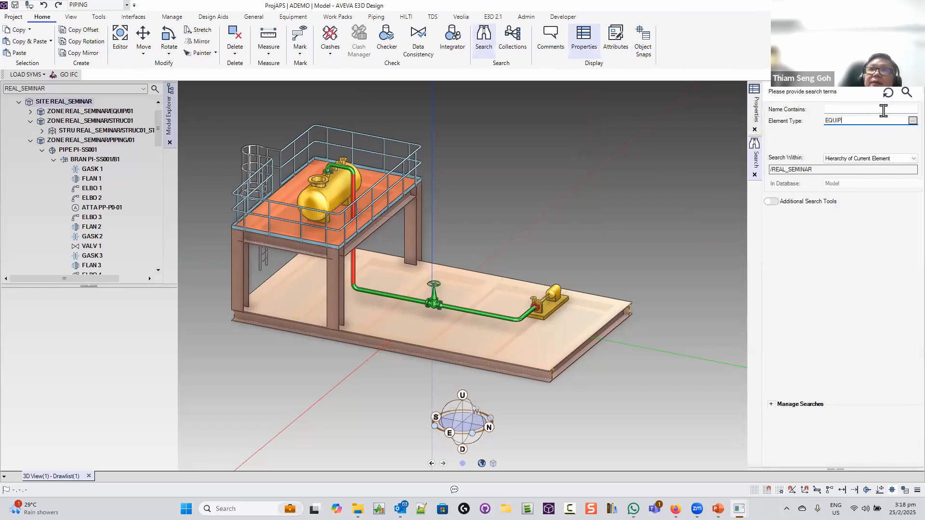
pyautogui.click(907, 92)
pyautogui.click(808, 95)
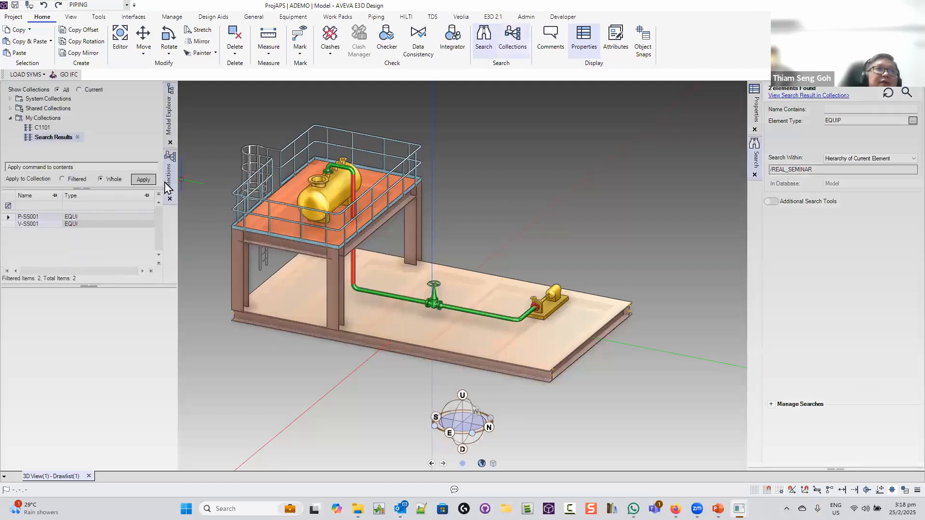
pyautogui.moveTo(617, 220); pyautogui.dragTo(617, 220)
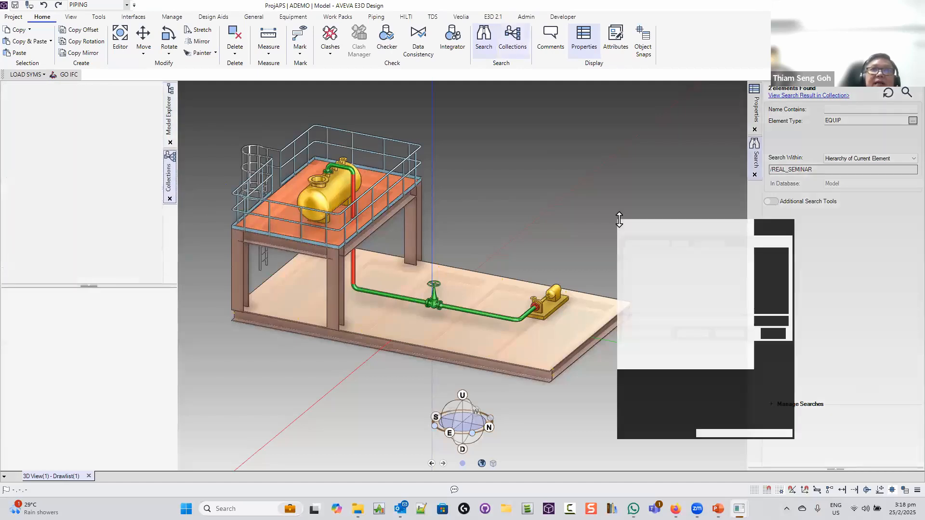
# Widen the Collections window and add a 'position' column showing coordinates of P-SS001 and V-SS001
pyautogui.moveTo(677, 218); pyautogui.dragTo(259, 120)
pyautogui.moveTo(642, 228); pyautogui.dragTo(224, 125)
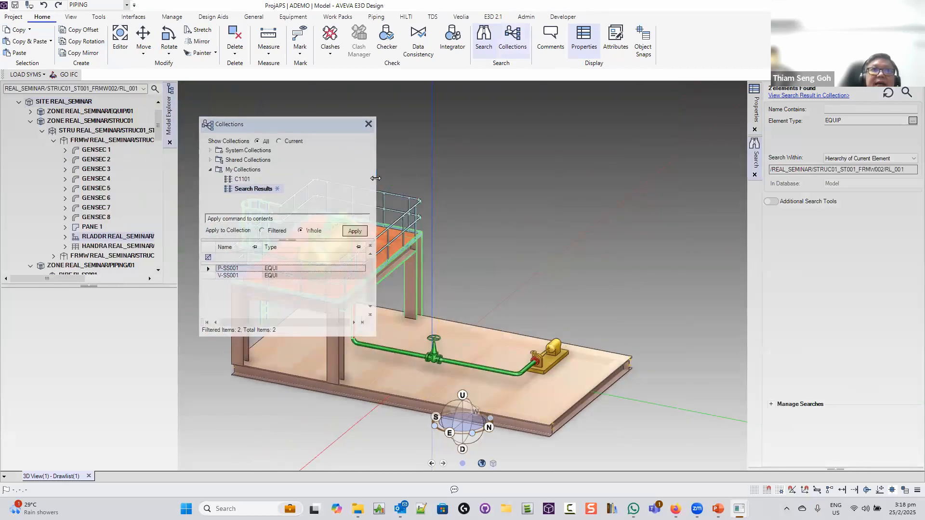
pyautogui.moveTo(376, 179); pyautogui.dragTo(695, 180)
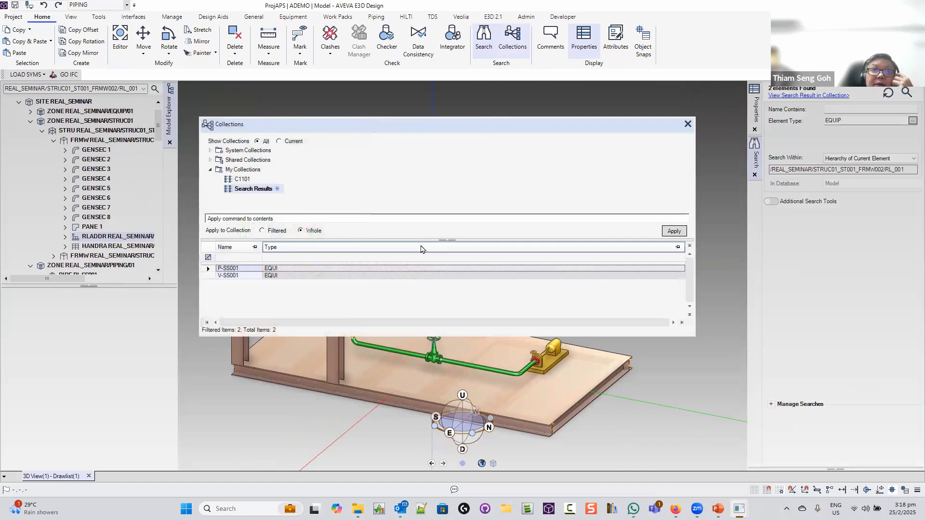
pyautogui.rightClick(421, 247)
pyautogui.click(442, 251)
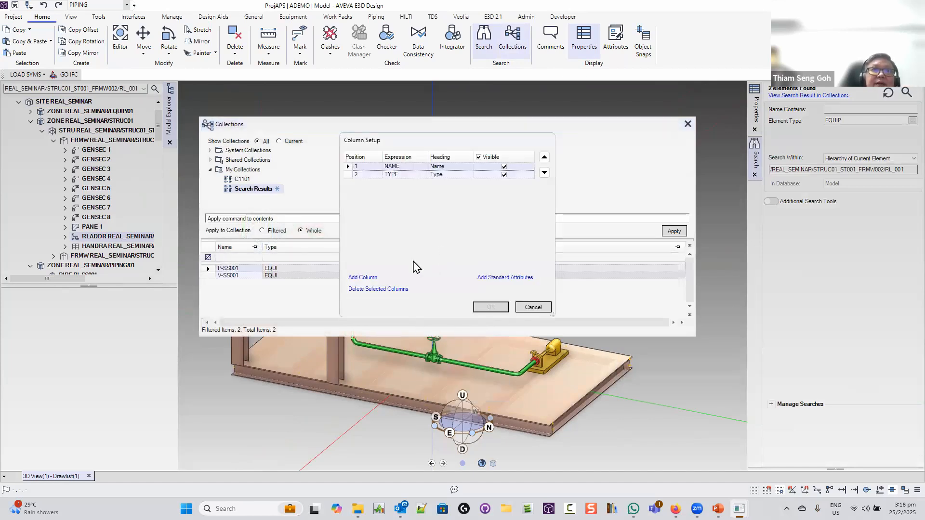
pyautogui.click(367, 278)
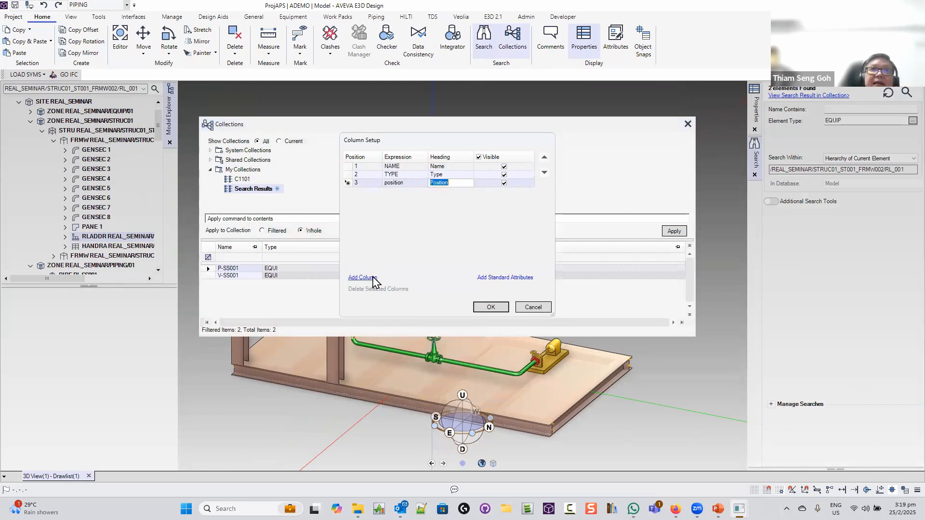
pyautogui.click(491, 309)
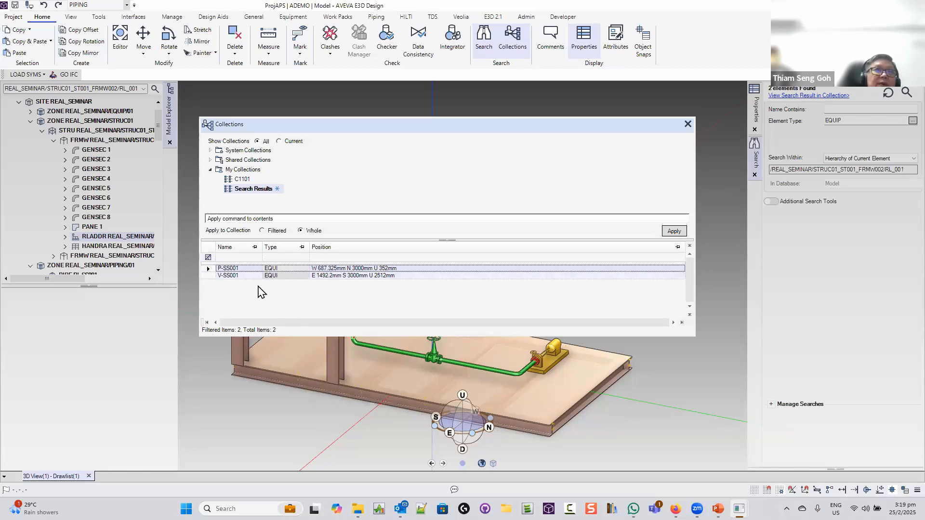
pyautogui.click(254, 218)
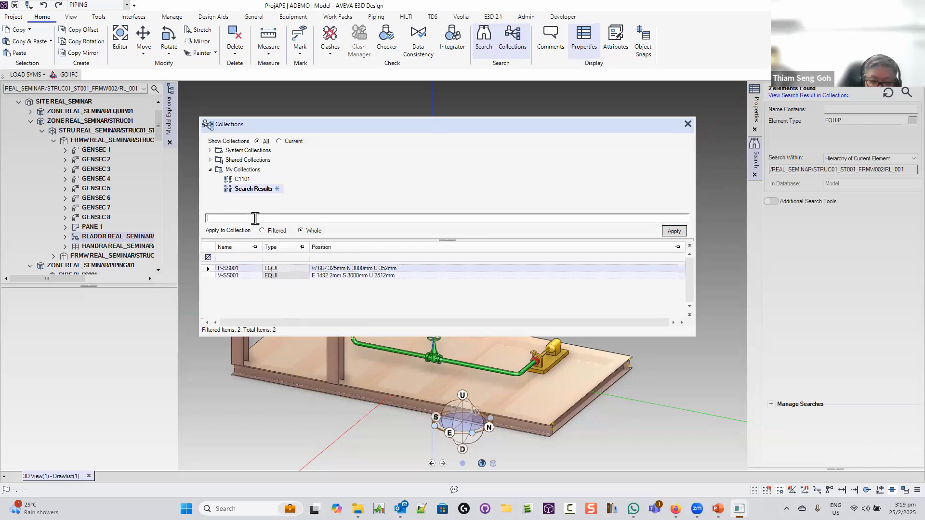
# Add a 'desc' column showing both items are In seminar Area, then close Collections
pyautogui.write('F')
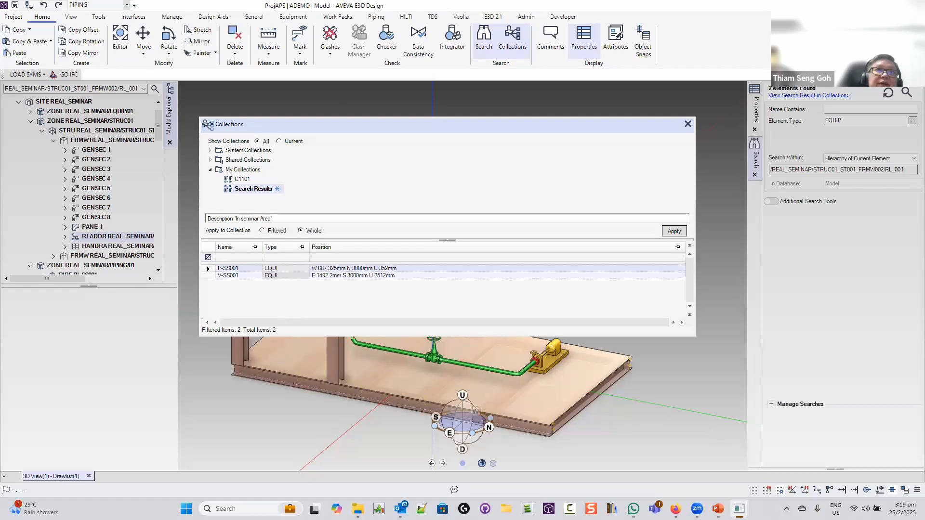
pyautogui.click(679, 234)
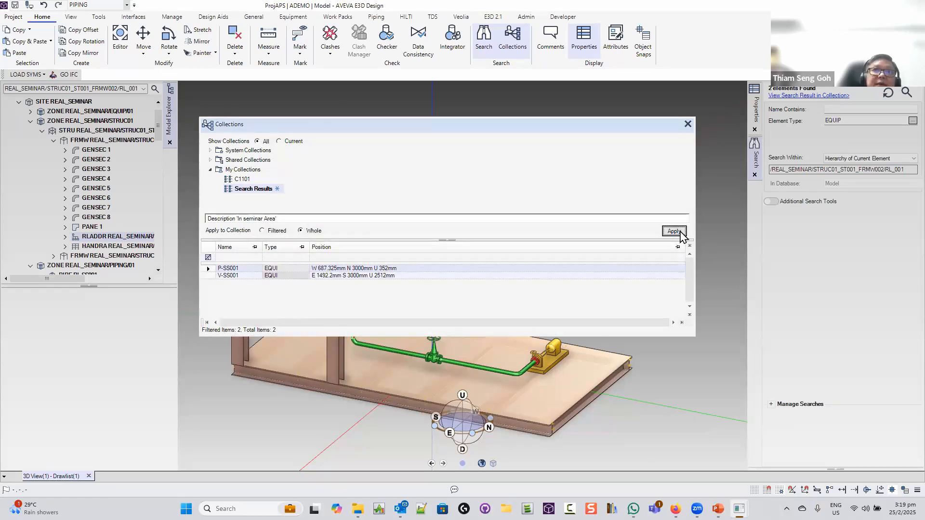
pyautogui.rightClick(403, 247)
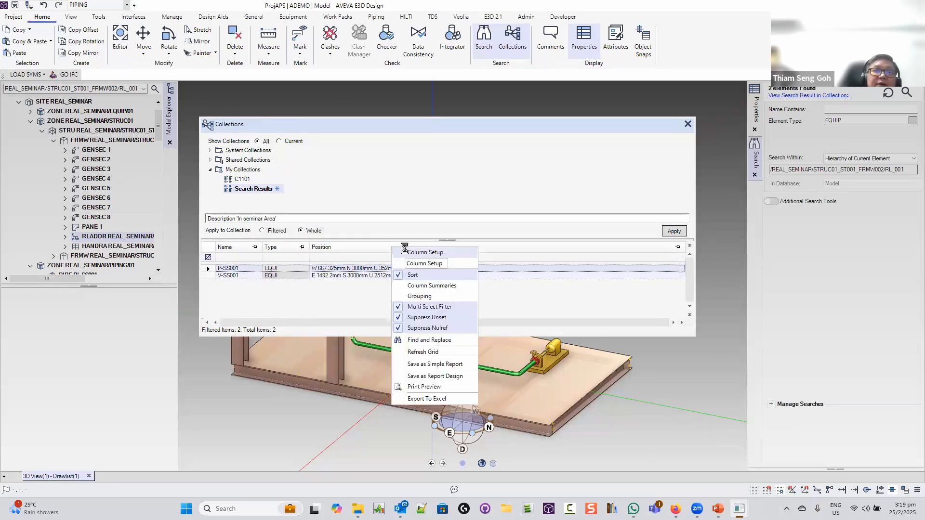
pyautogui.click(405, 251)
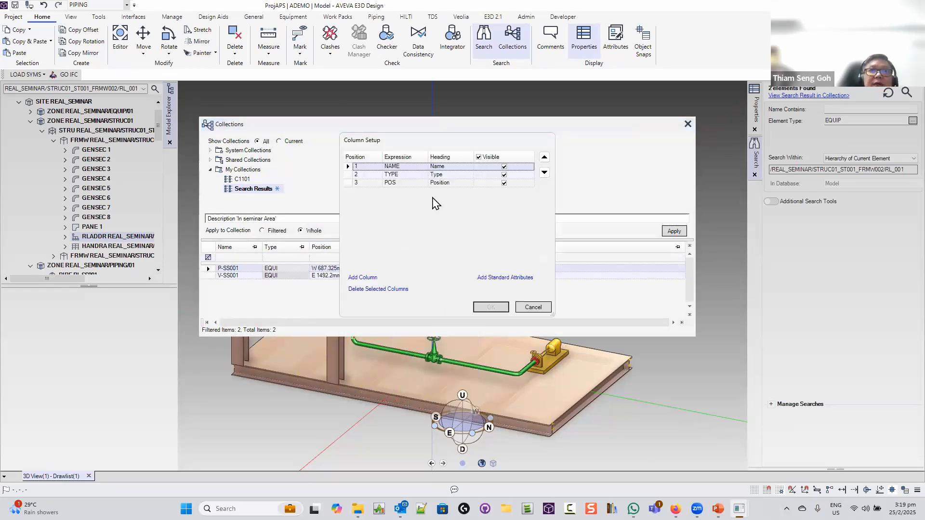
pyautogui.click(366, 278)
pyautogui.write('desc')
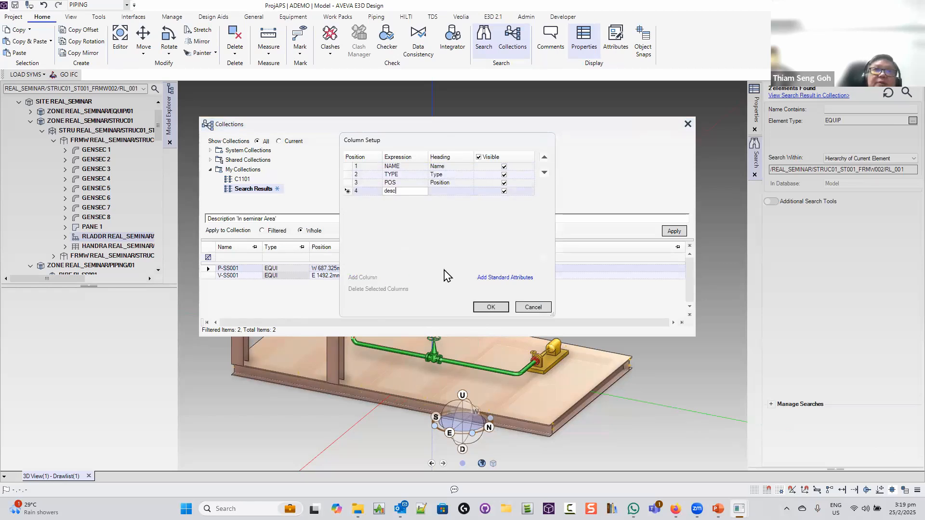
pyautogui.press('Return')
pyautogui.click(490, 307)
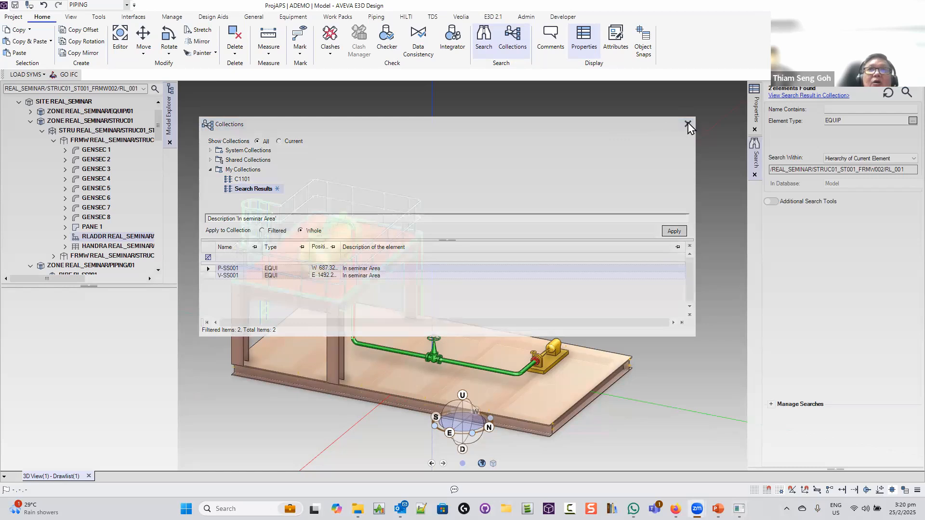
pyautogui.click(687, 124)
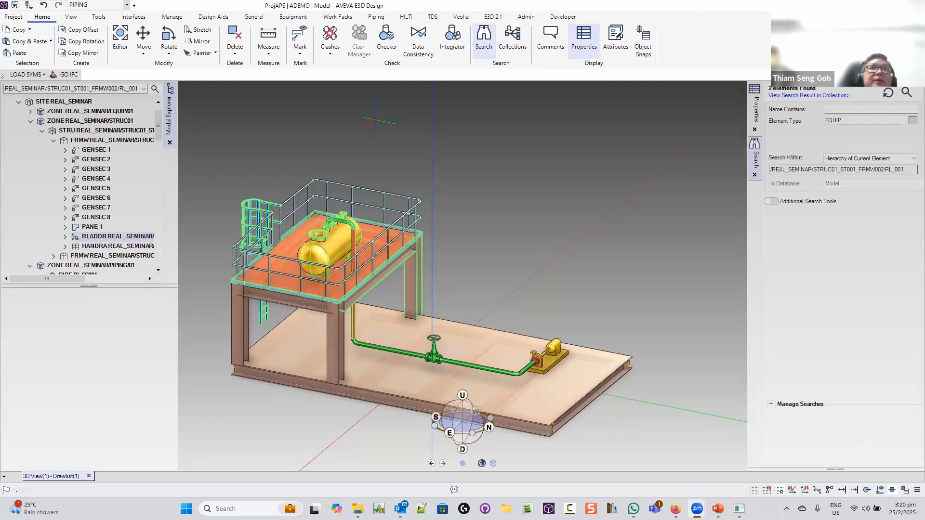
pyautogui.click(407, 19)
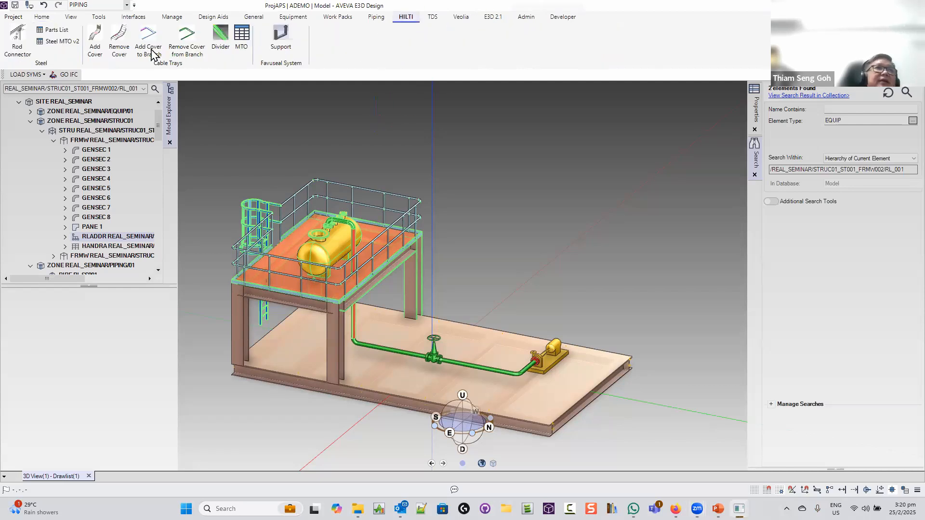
pyautogui.click(241, 40)
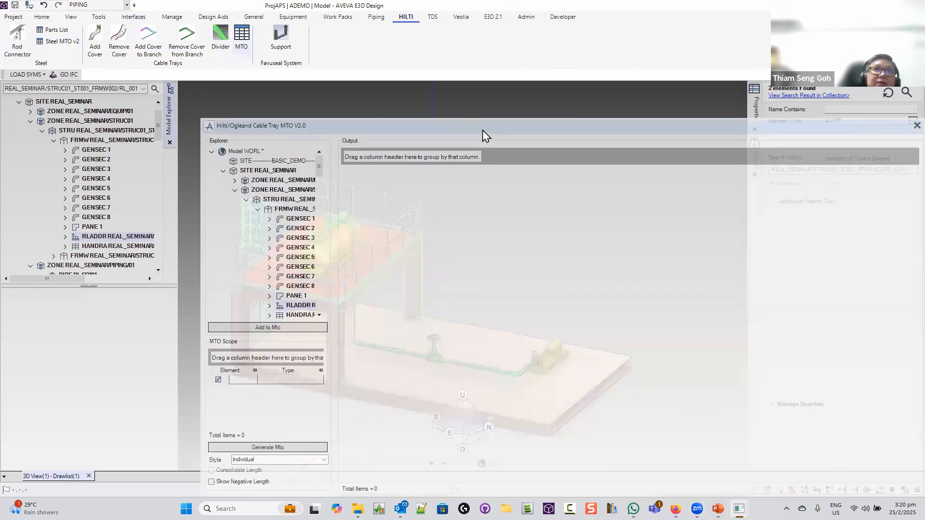
pyautogui.moveTo(483, 130); pyautogui.dragTo(435, 80)
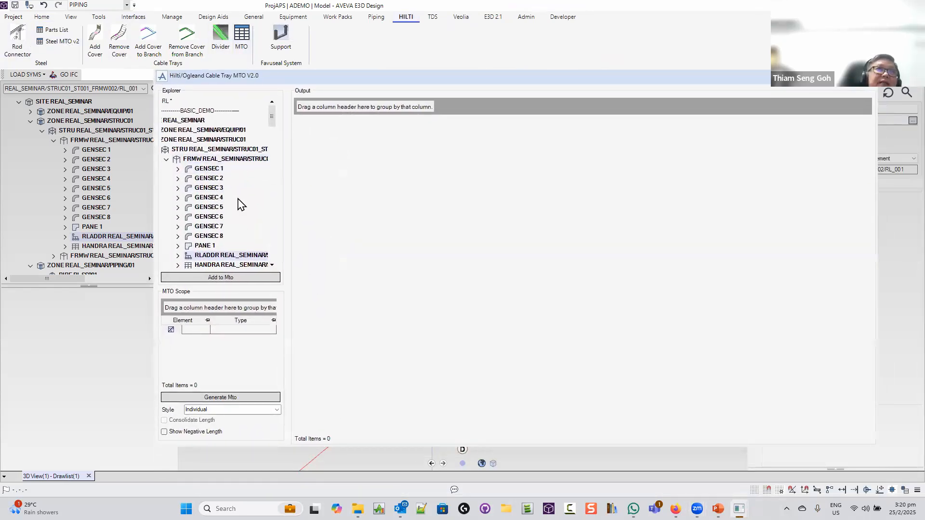
pyautogui.click(166, 159)
pyautogui.click(167, 149)
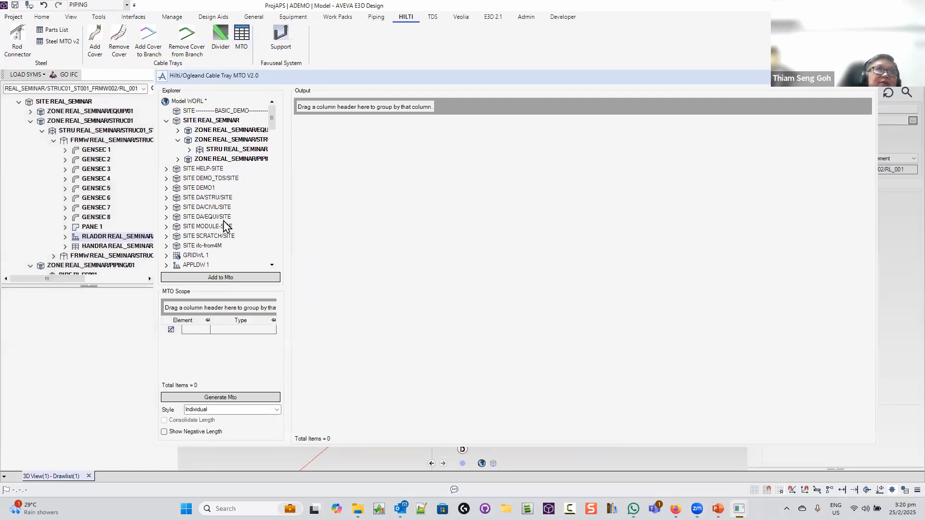
pyautogui.click(865, 75)
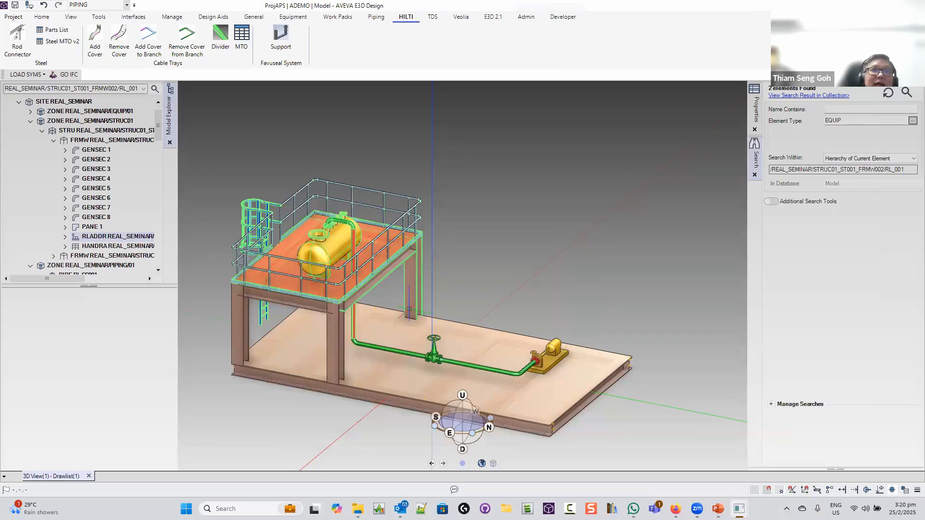
pyautogui.moveTo(468, 372); pyautogui.dragTo(427, 373, button='middle')
pyautogui.click(12, 16)
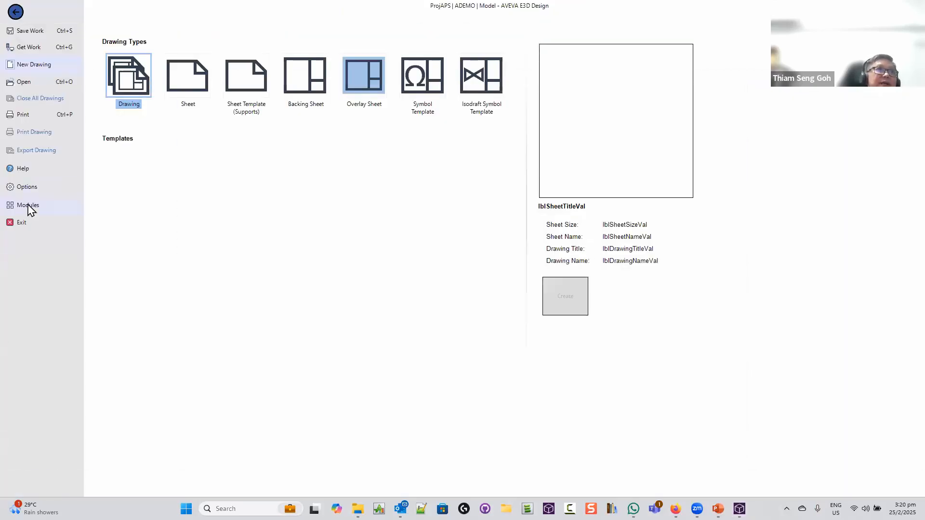
# Switch to the Isodraft module from the Modules list, saving the model changes
pyautogui.click(28, 205)
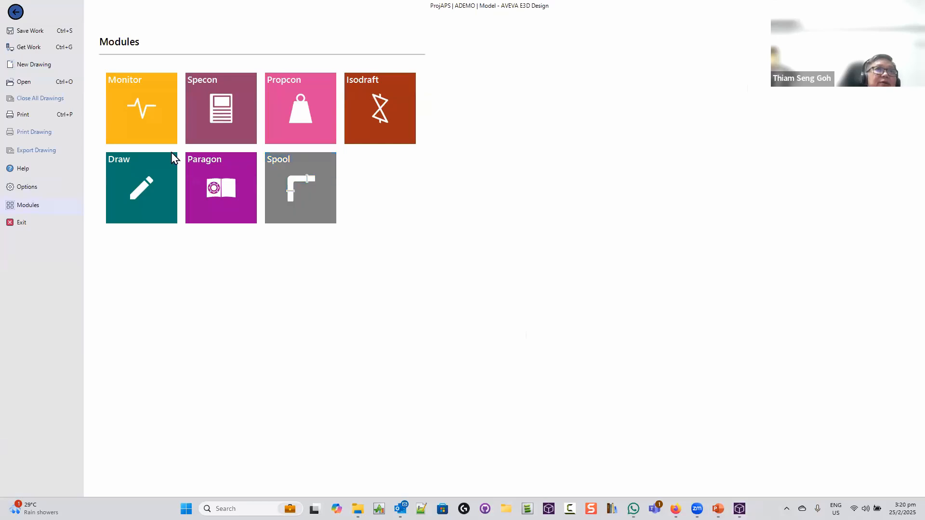
pyautogui.click(369, 115)
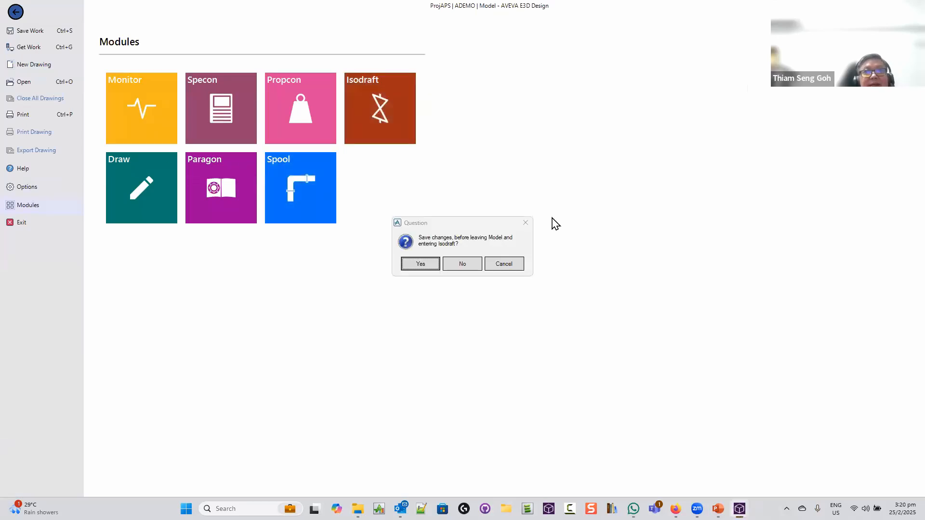
pyautogui.click(426, 268)
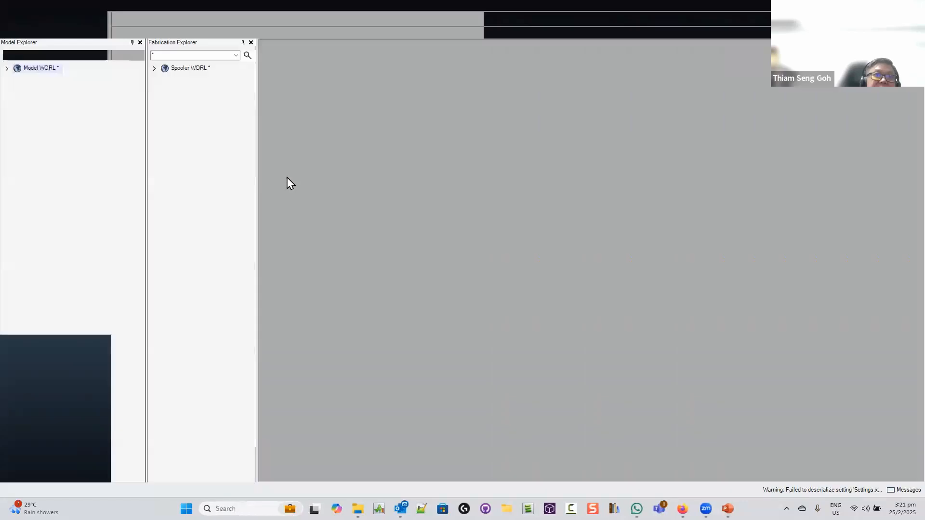
# Expand WORL > REAL_SEMINAR > PIPING/01 and select pipe PI-SS001
pyautogui.click(7, 68)
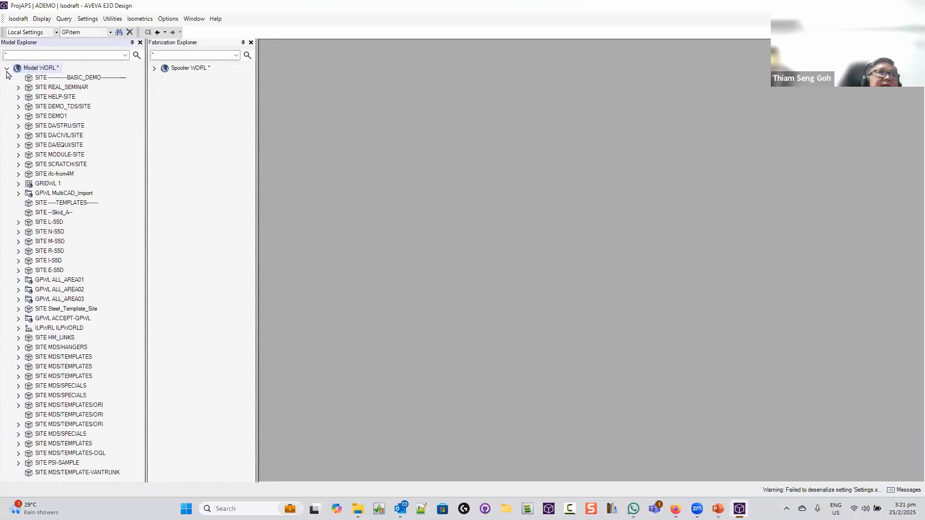
pyautogui.click(19, 87)
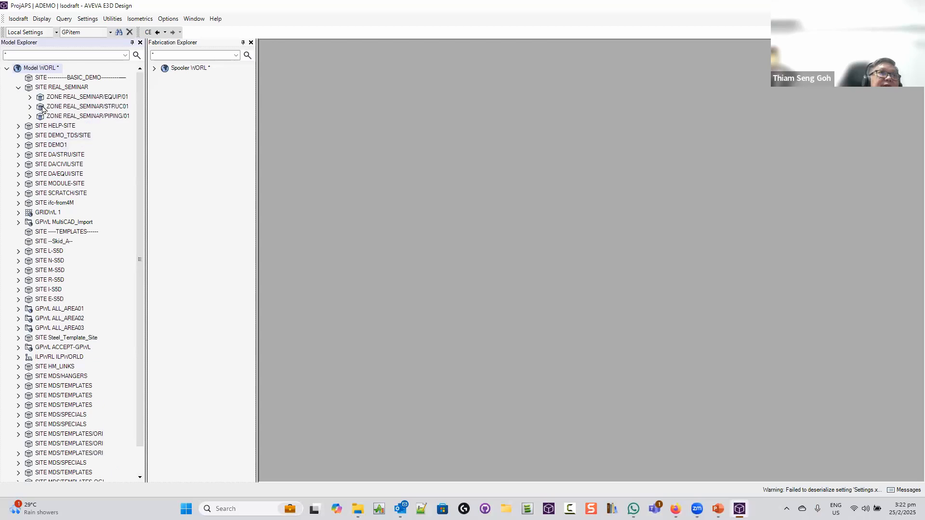
pyautogui.click(30, 117)
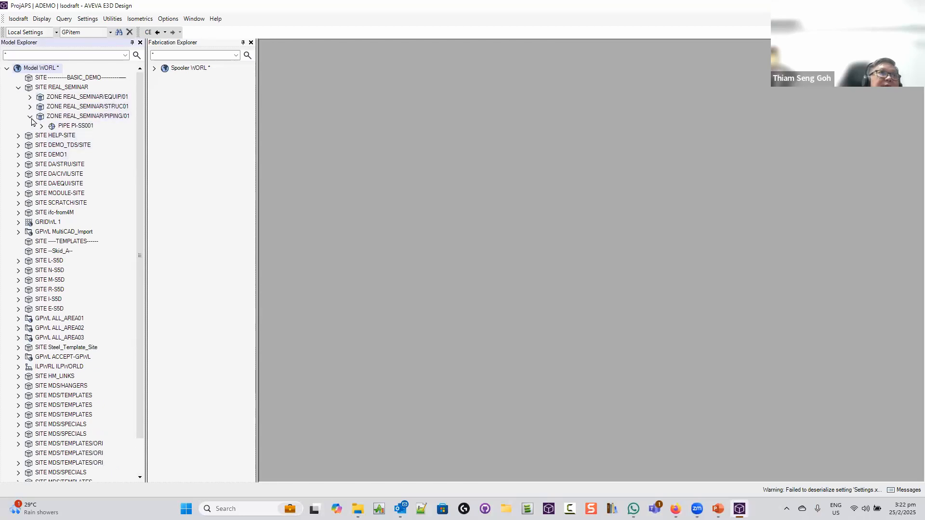
pyautogui.click(82, 126)
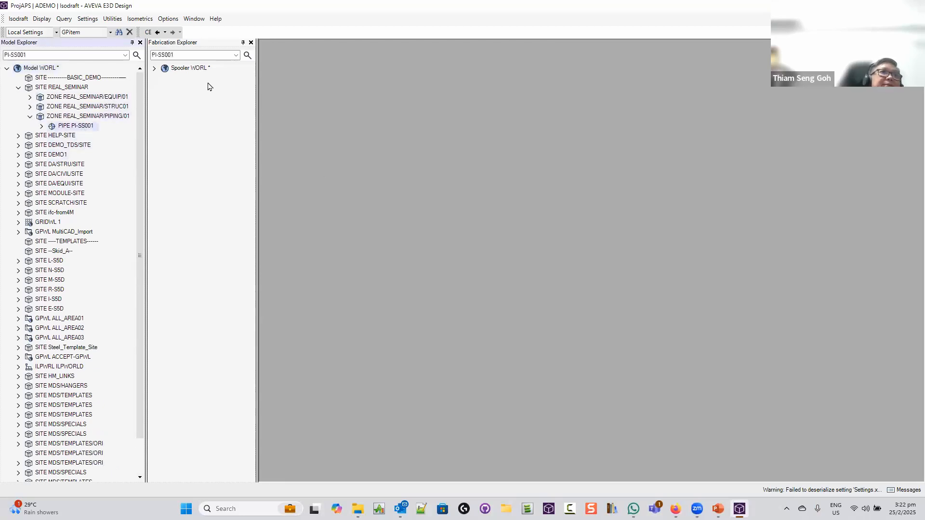
# Generate a Standard isometric with the BASIC.MET options file
pyautogui.click(139, 18)
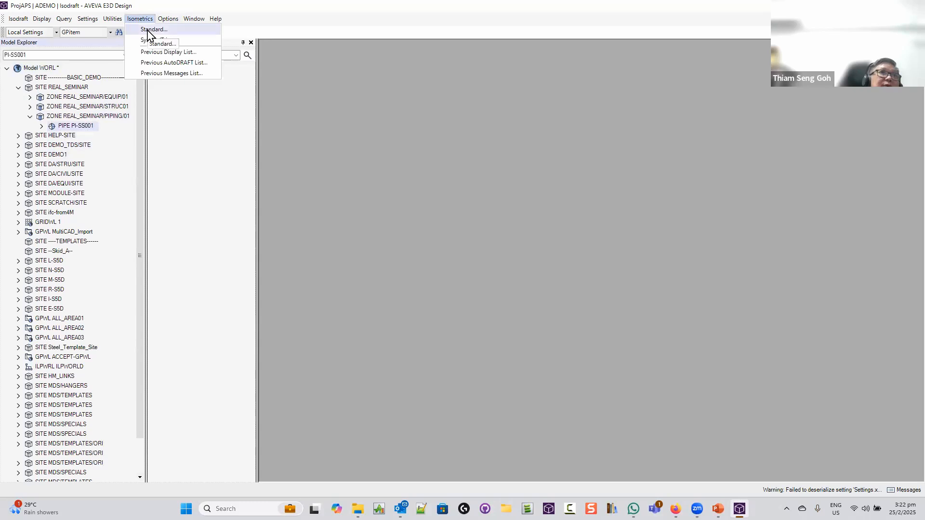
pyautogui.click(150, 30)
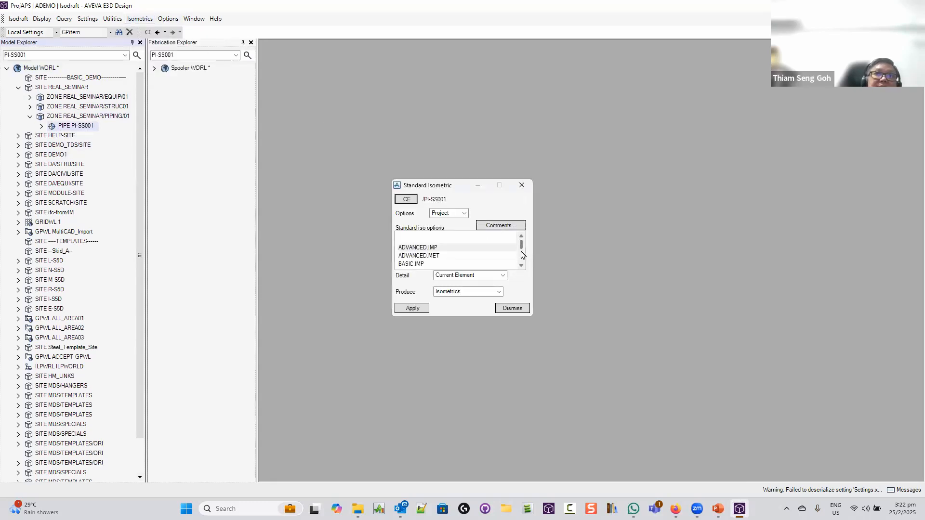
pyautogui.moveTo(521, 246)
pyautogui.mouseDown()
pyautogui.moveTo(521, 256)
pyautogui.moveTo(521, 248)
pyautogui.mouseUp()
pyautogui.click(432, 264)
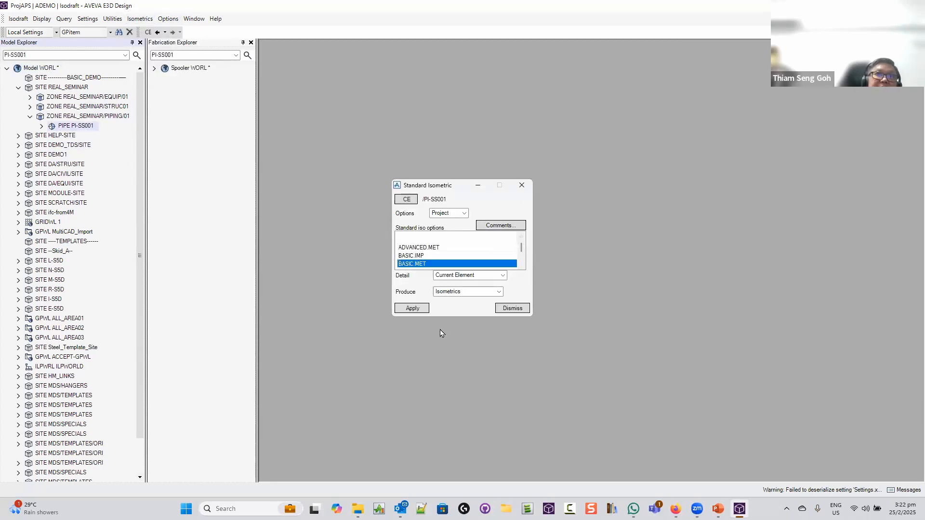
pyautogui.click(407, 309)
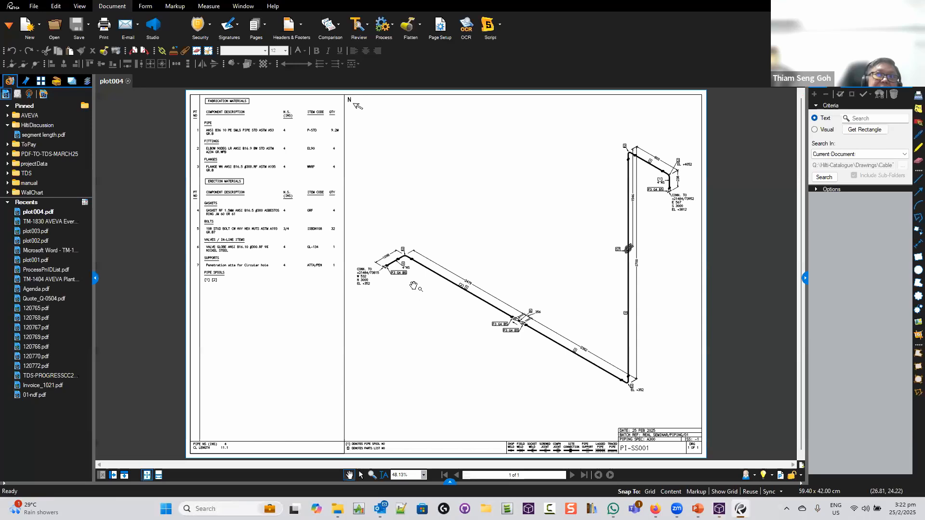
# Scroll and pan plot004.pdf in Revu to inspect the materials table
pyautogui.scroll(3, 396, 268)
pyautogui.scroll(5, 396, 268)
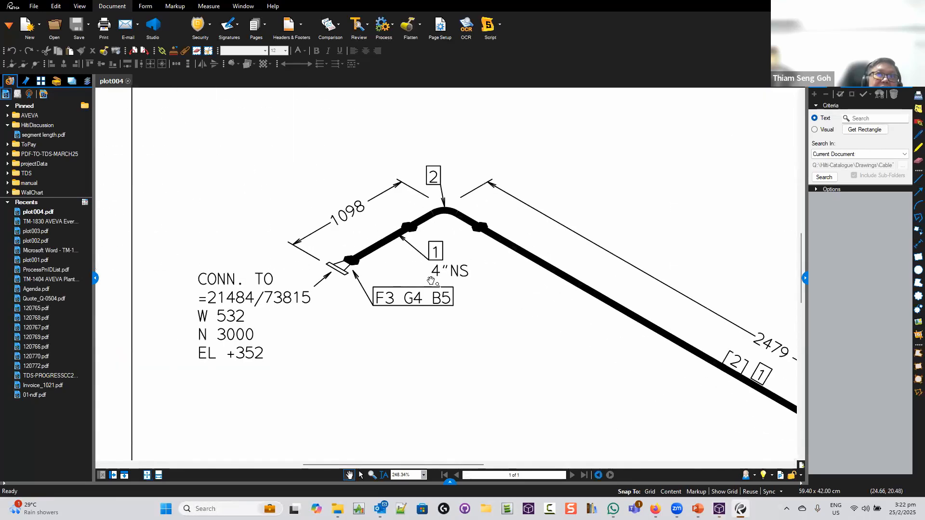
pyautogui.scroll(-5, 433, 310)
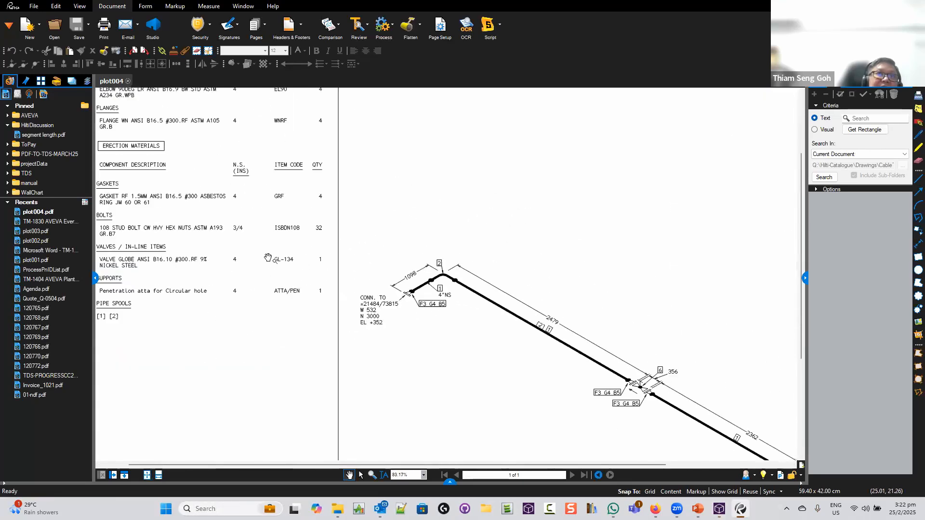
pyautogui.moveTo(198, 230); pyautogui.dragTo(335, 271)
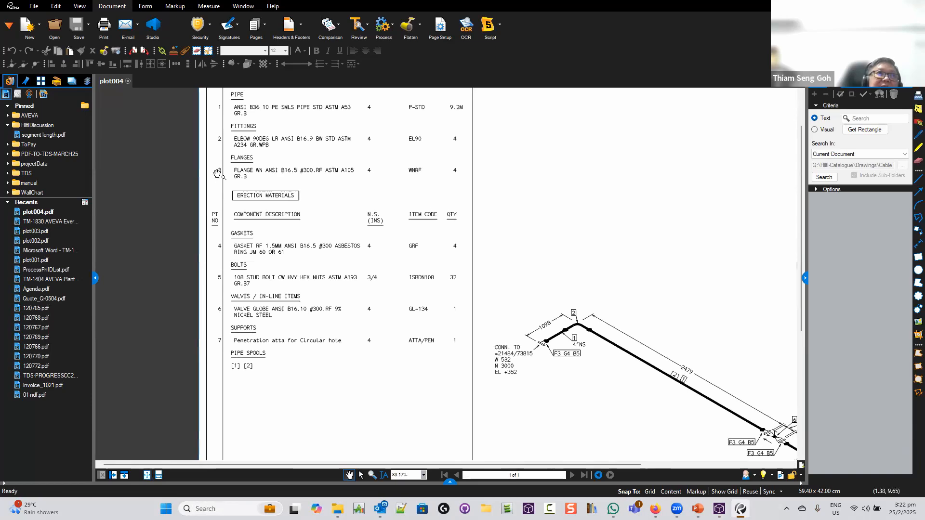
# Minimise the Isodraft messages window, review plot004 further, then return to AVEVA E3D Design
pyautogui.hotkey('alt', 'Tab')
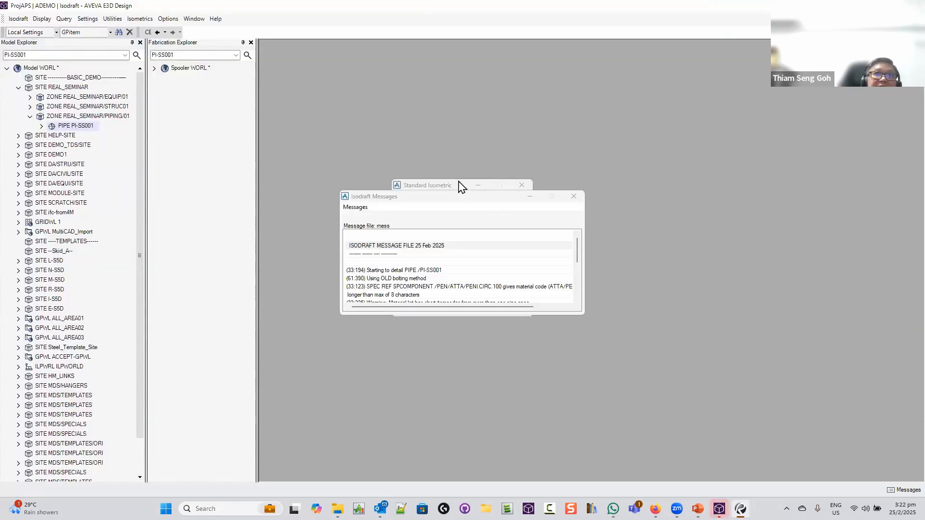
pyautogui.click(530, 197)
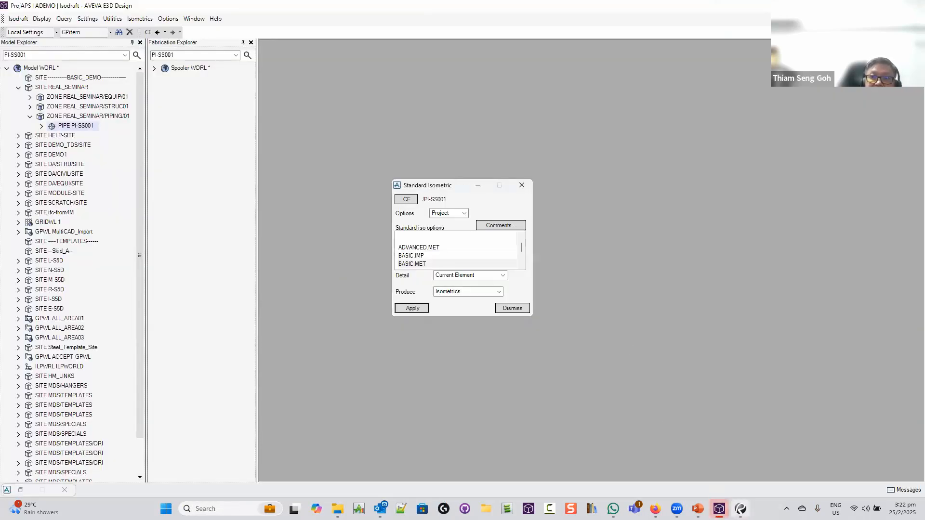
pyautogui.click(740, 509)
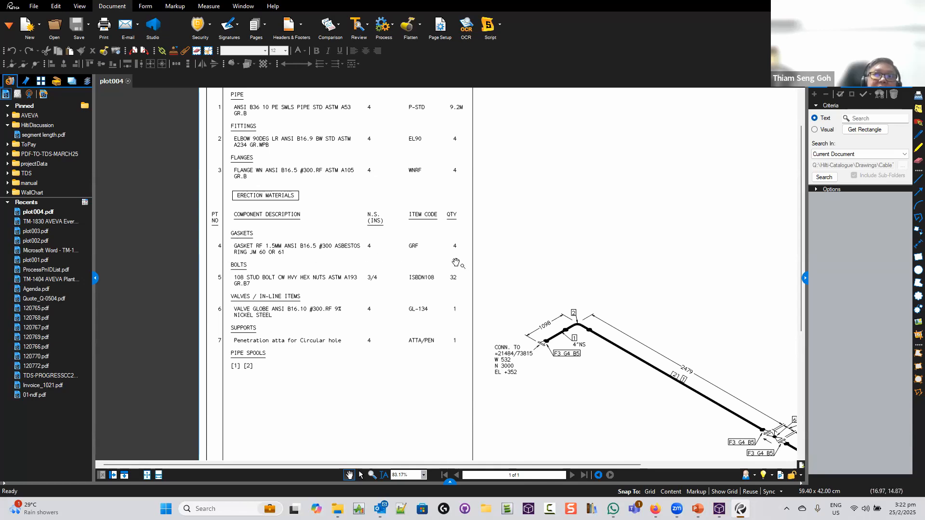
pyautogui.scroll(-3, 489, 265)
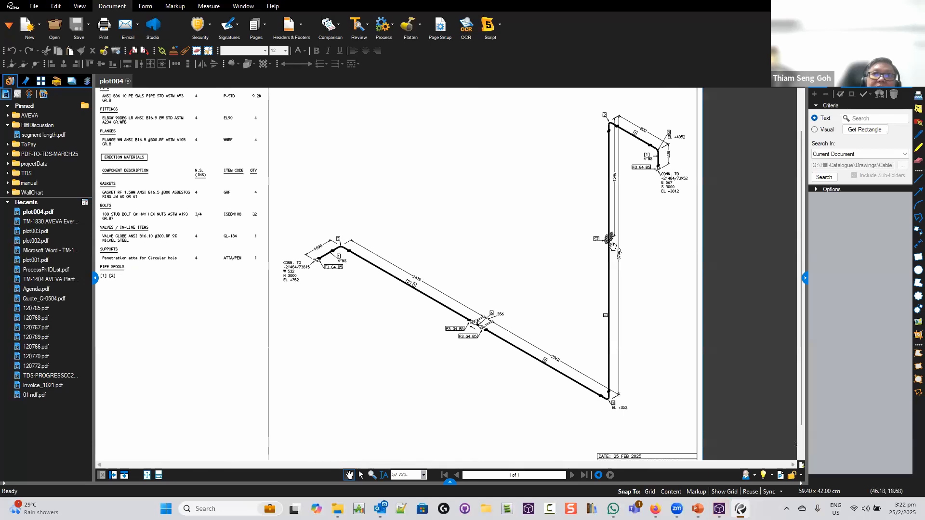
pyautogui.scroll(5, 611, 246)
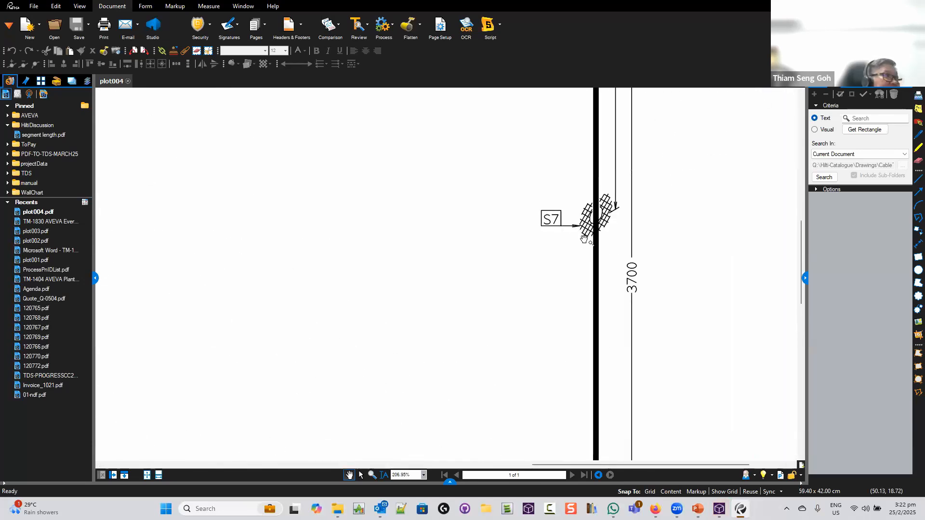
pyautogui.scroll(-5, 583, 239)
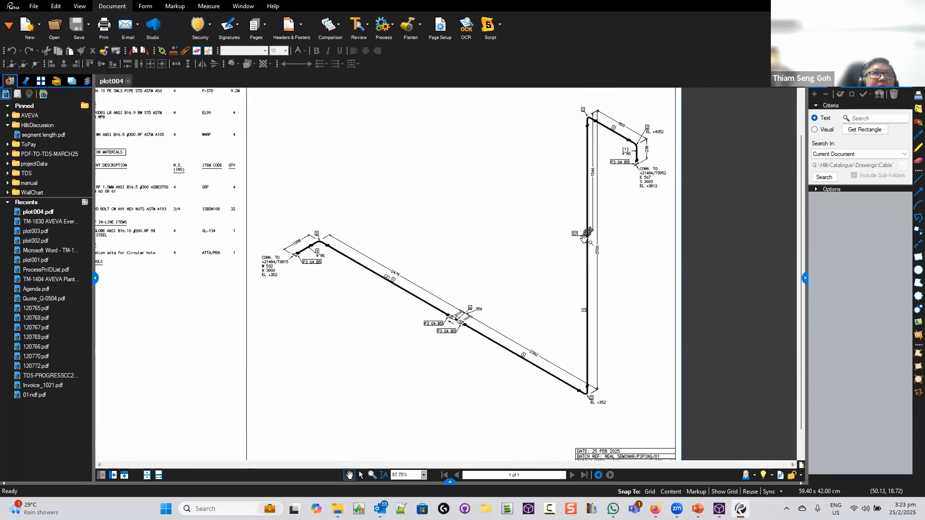
pyautogui.scroll(-1, 583, 238)
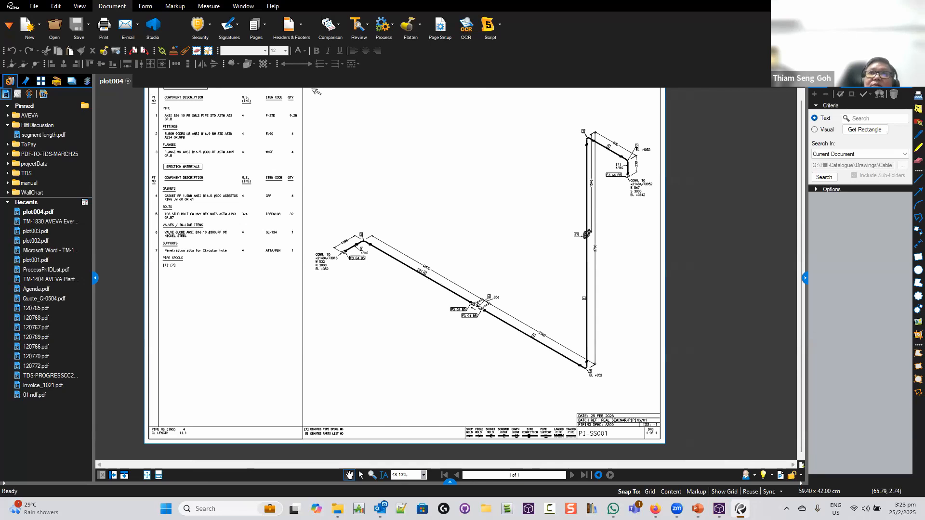
pyautogui.hotkey('alt', 'Tab')
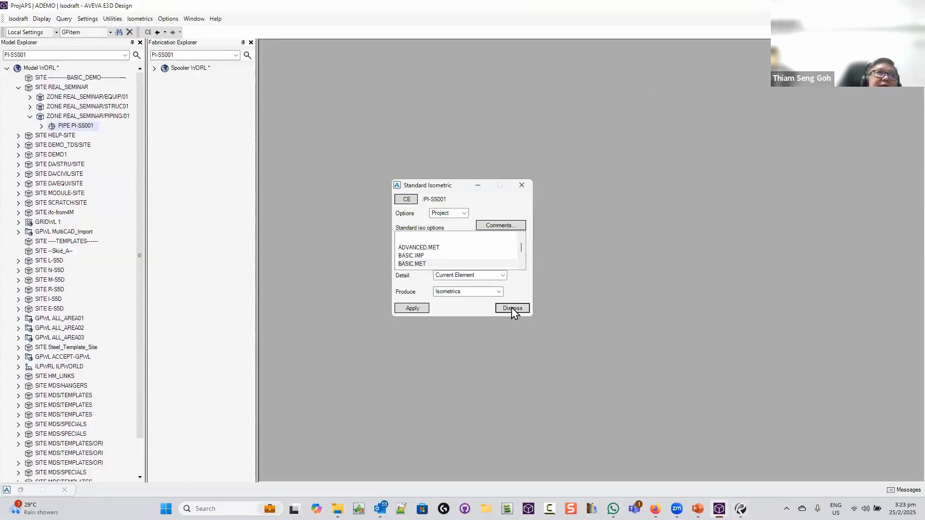
# Create options file SPOOL with initial setup from the BASIC.MET options file
pyautogui.click(512, 309)
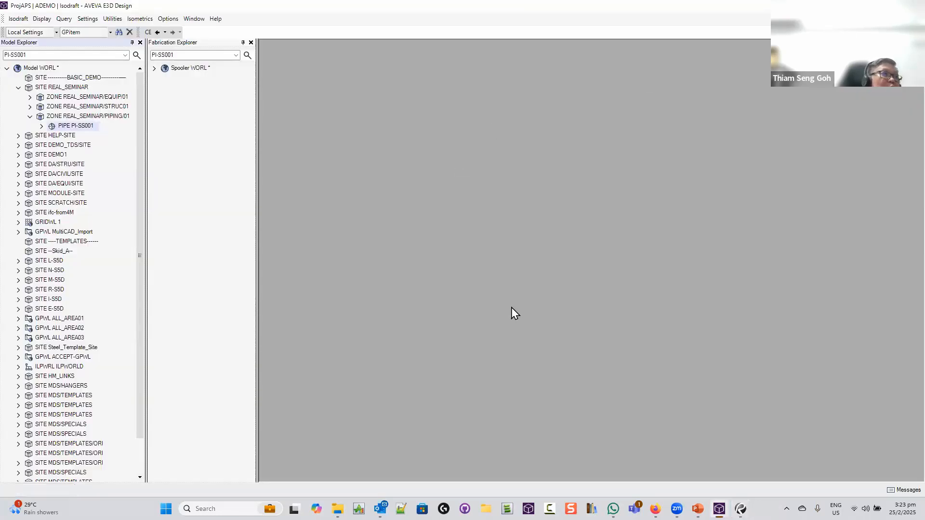
pyautogui.click(140, 18)
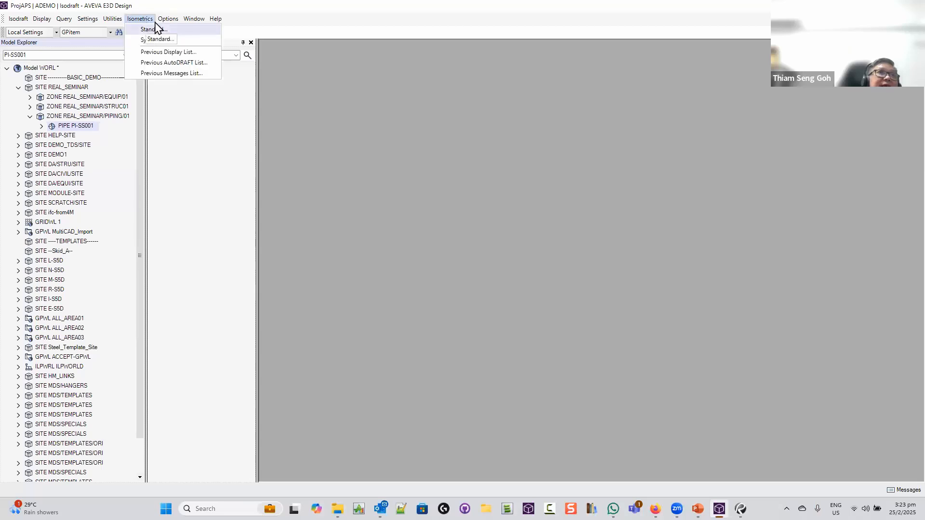
pyautogui.moveTo(166, 19)
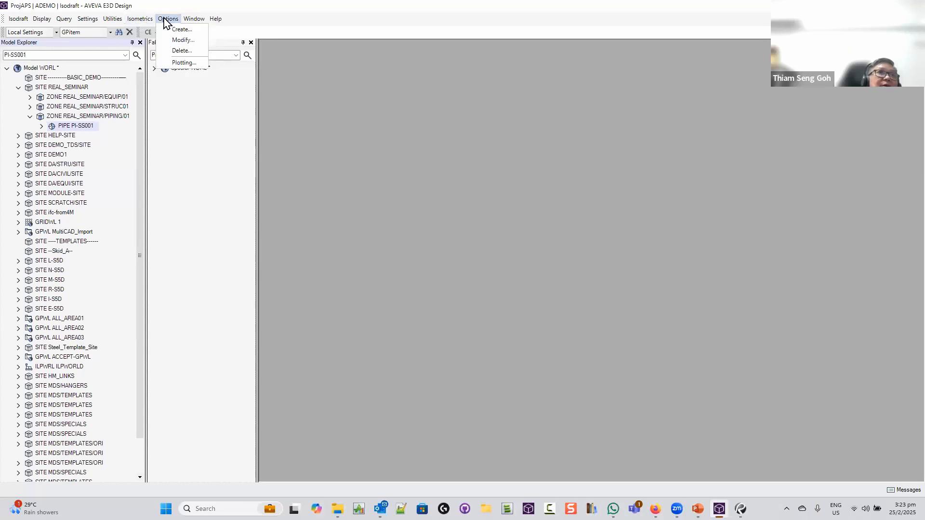
pyautogui.click(186, 30)
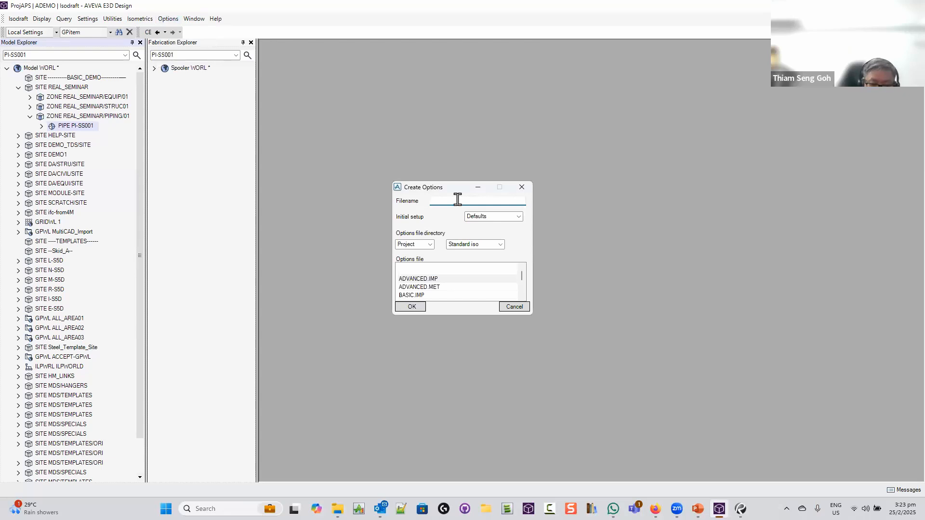
pyautogui.write('SPOOL')
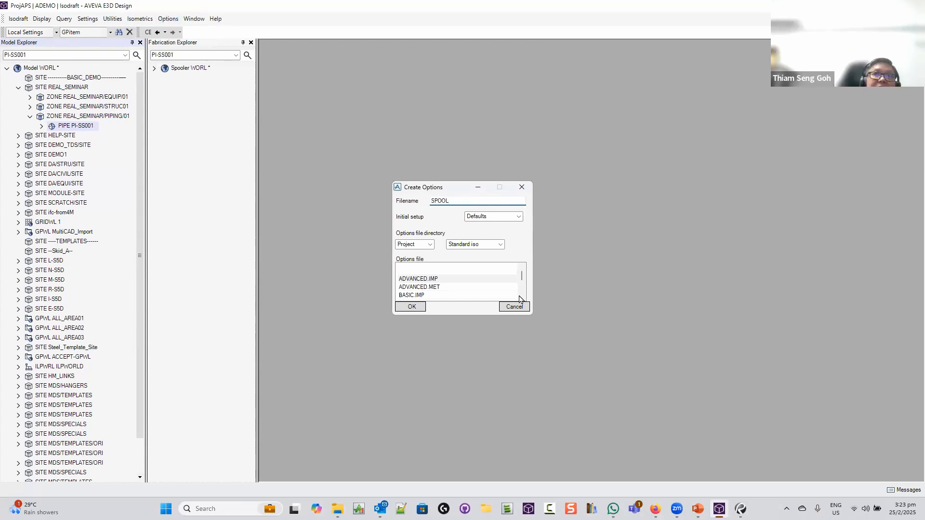
pyautogui.click(518, 216)
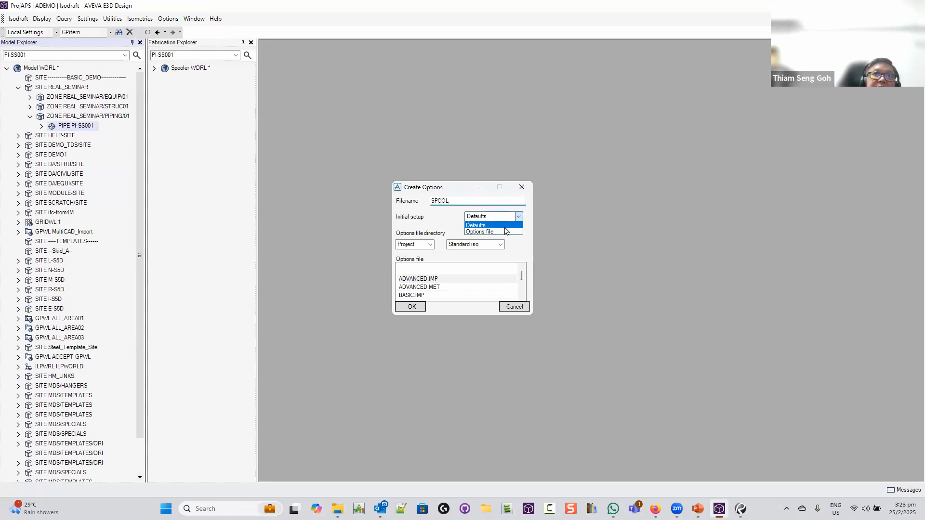
pyautogui.click(487, 232)
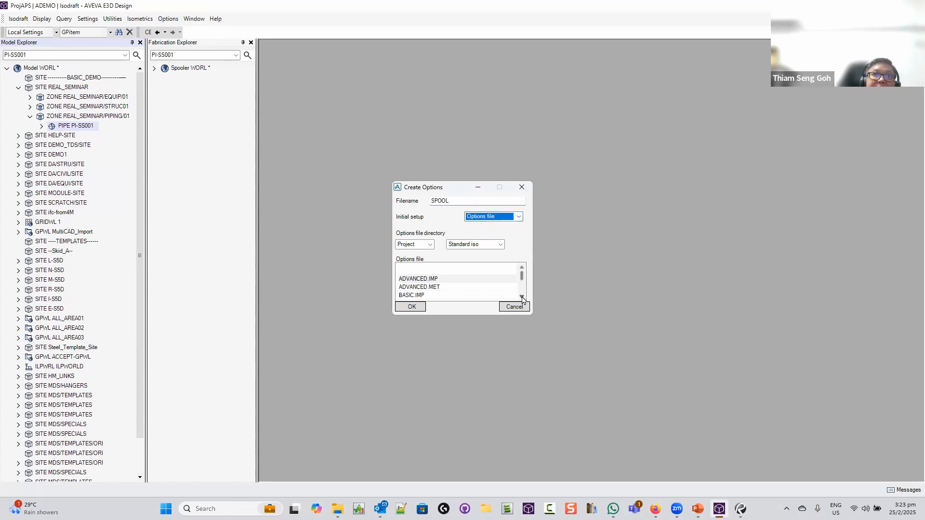
pyautogui.click(521, 297)
pyautogui.click(521, 297)
pyautogui.click(422, 287)
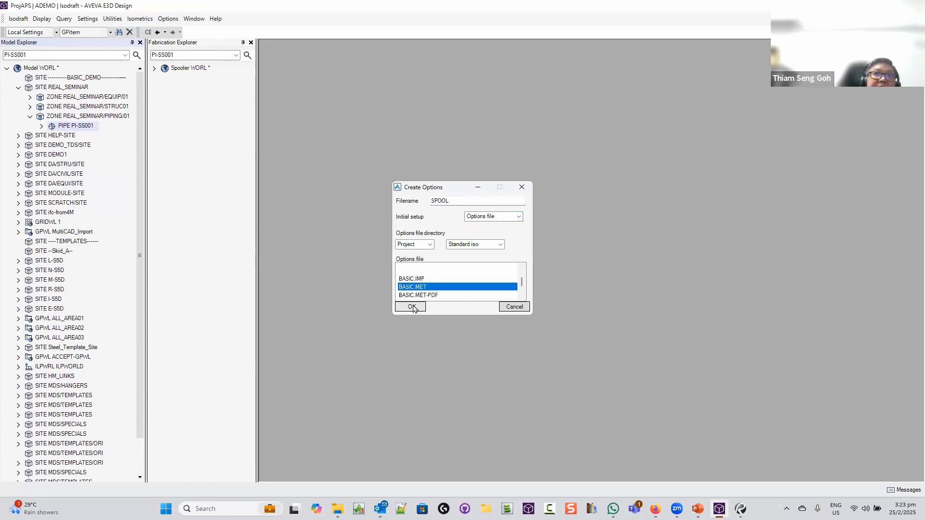
pyautogui.click(411, 307)
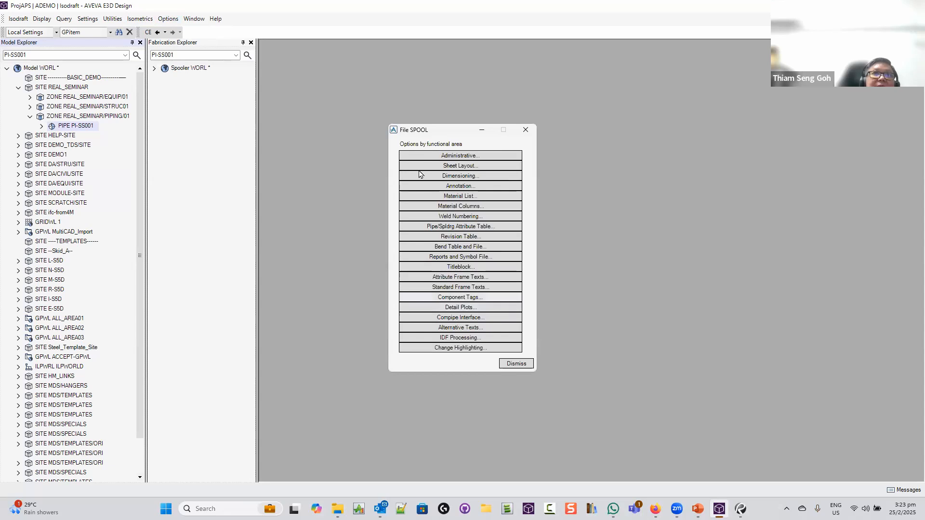
pyautogui.moveTo(432, 131); pyautogui.dragTo(329, 117)
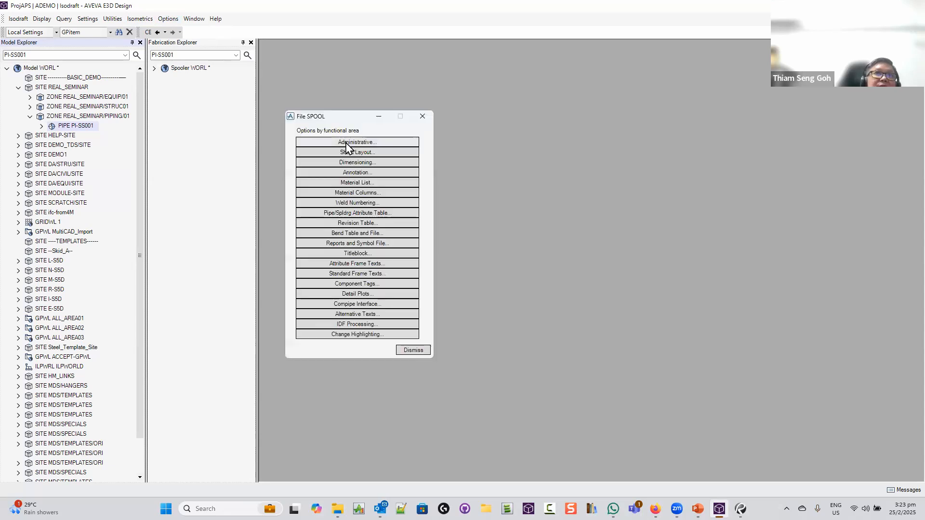
# In SPOOL's Administrative options, turn off PDF Output and turn on PDMS Output
pyautogui.click(346, 144)
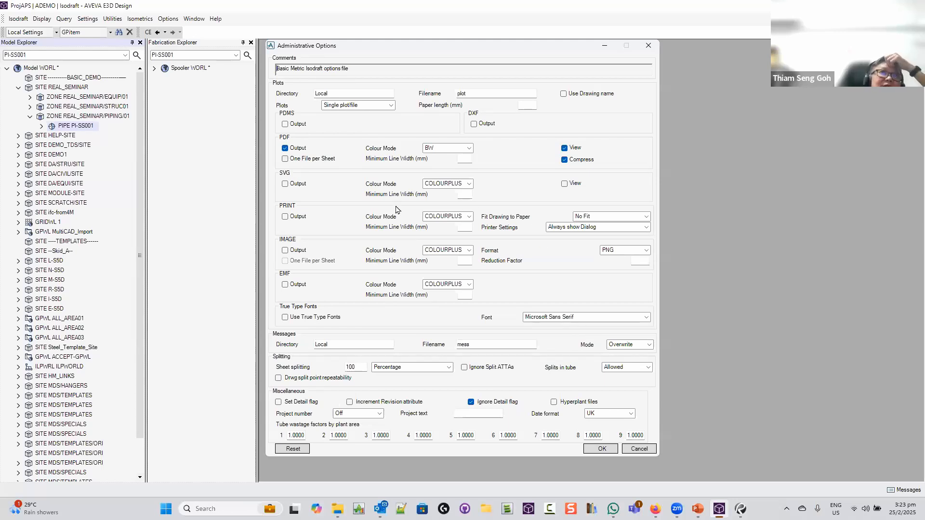
pyautogui.click(285, 149)
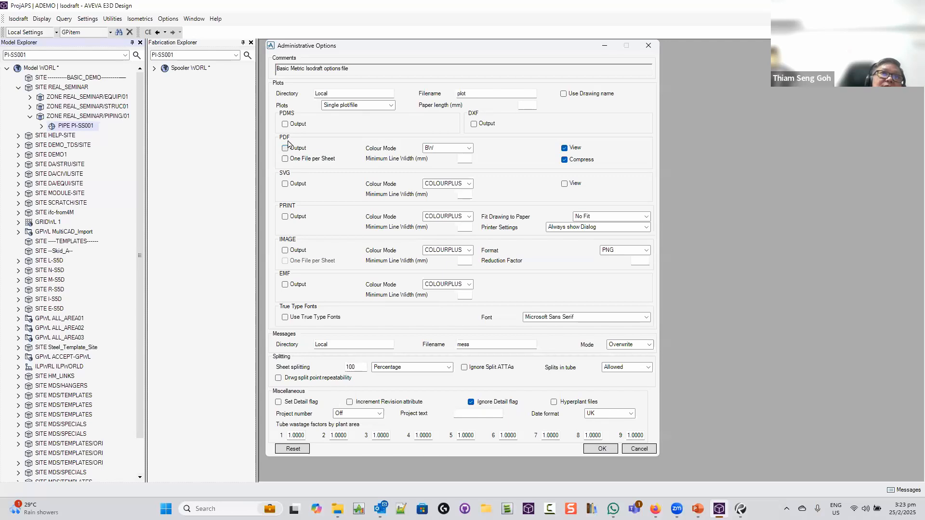
pyautogui.click(285, 124)
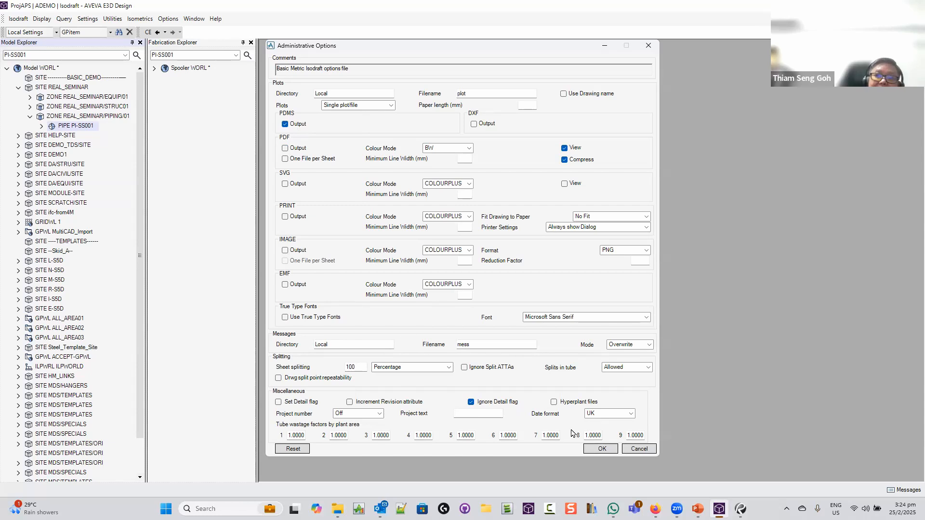
pyautogui.click(602, 450)
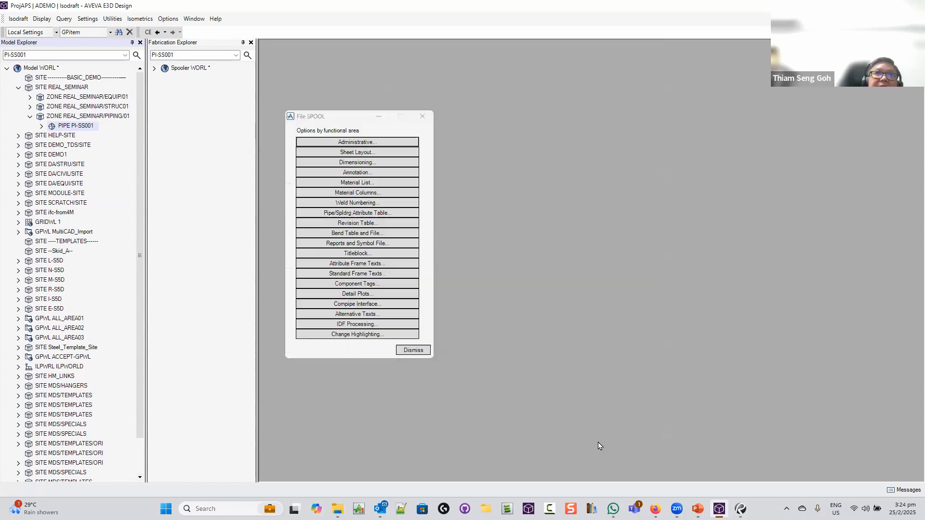
# Set the Sheet Layout isometric type to Spool
pyautogui.click(359, 153)
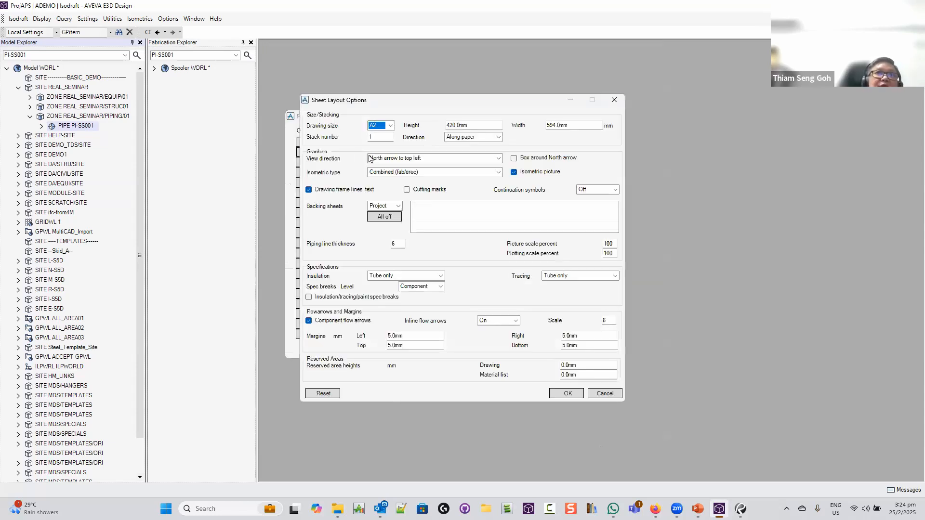
pyautogui.click(497, 173)
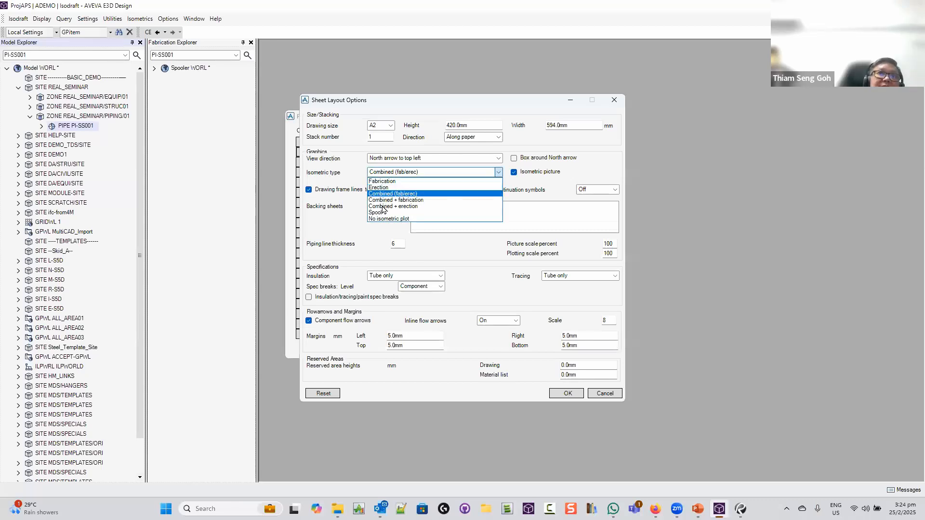
pyautogui.click(381, 212)
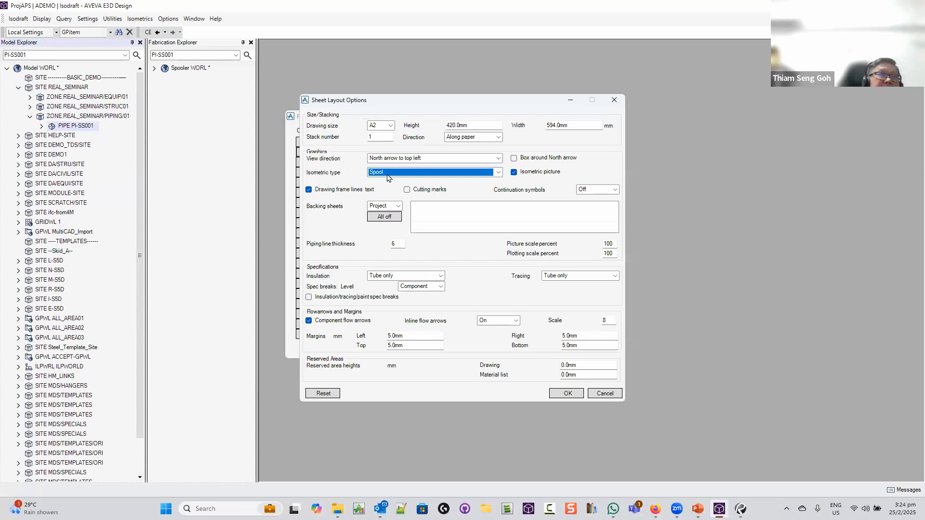
pyautogui.click(568, 394)
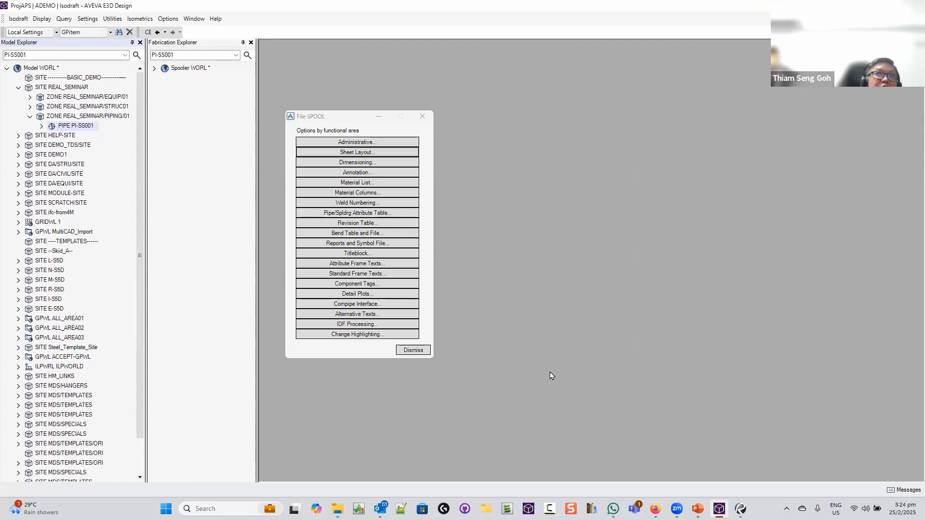
# Tick Weld numbers in Weld Numbering and dismiss the SPOOL options
pyautogui.click(368, 203)
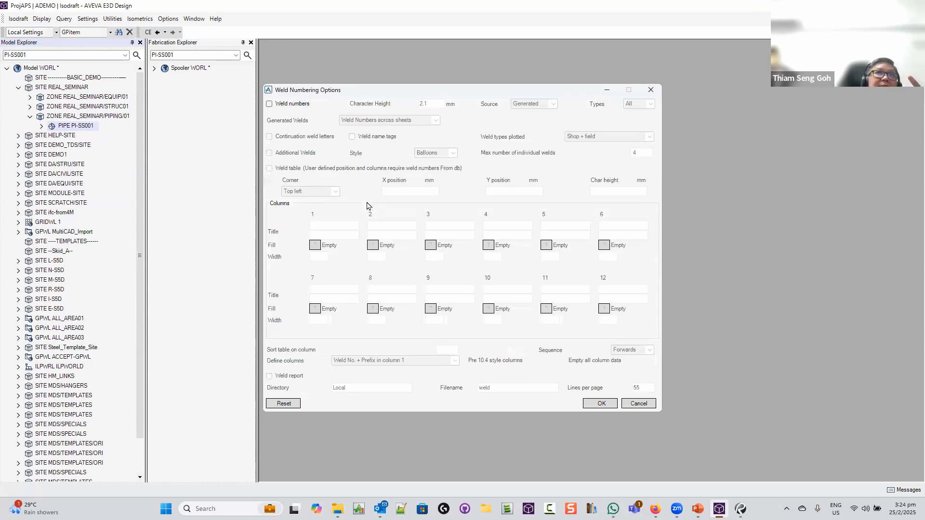
pyautogui.click(271, 102)
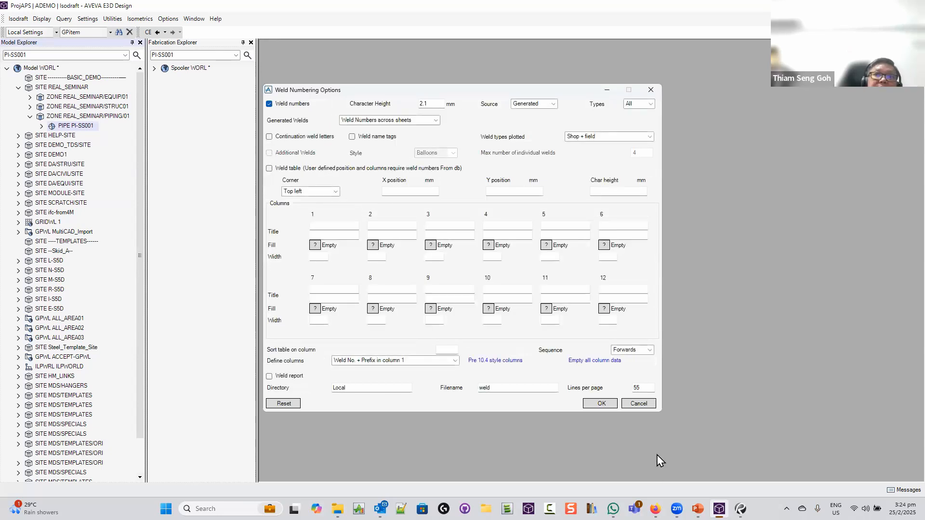
pyautogui.click(602, 404)
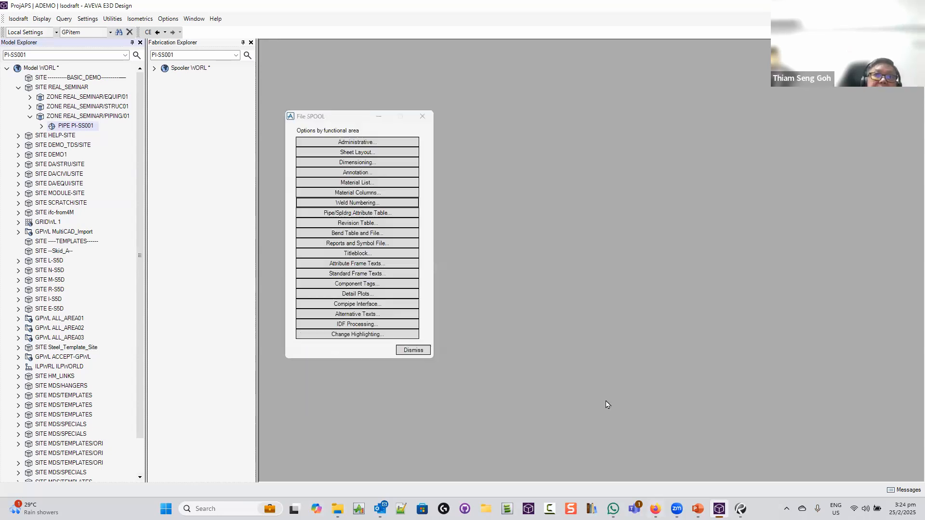
pyautogui.click(422, 350)
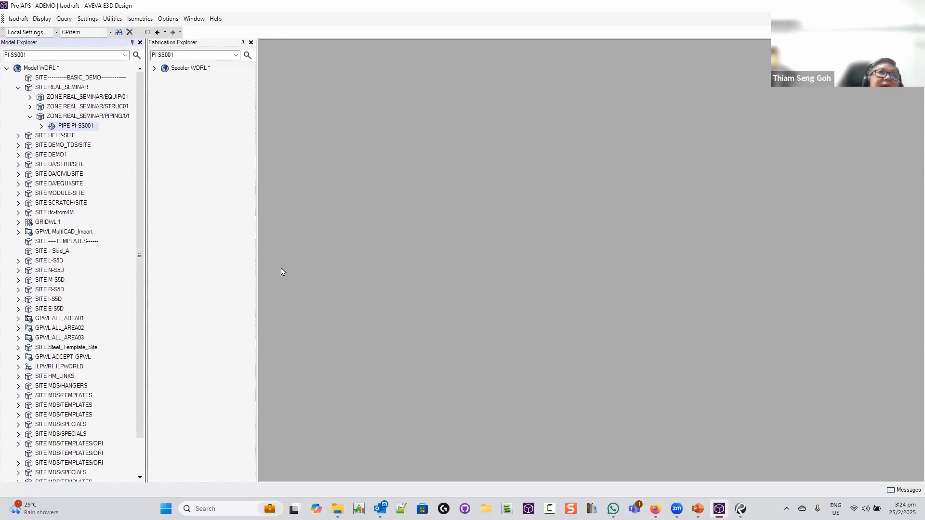
# Produce a Standard isometric of PI-SS001 using the SPOOL options file
pyautogui.click(142, 19)
pyautogui.click(155, 31)
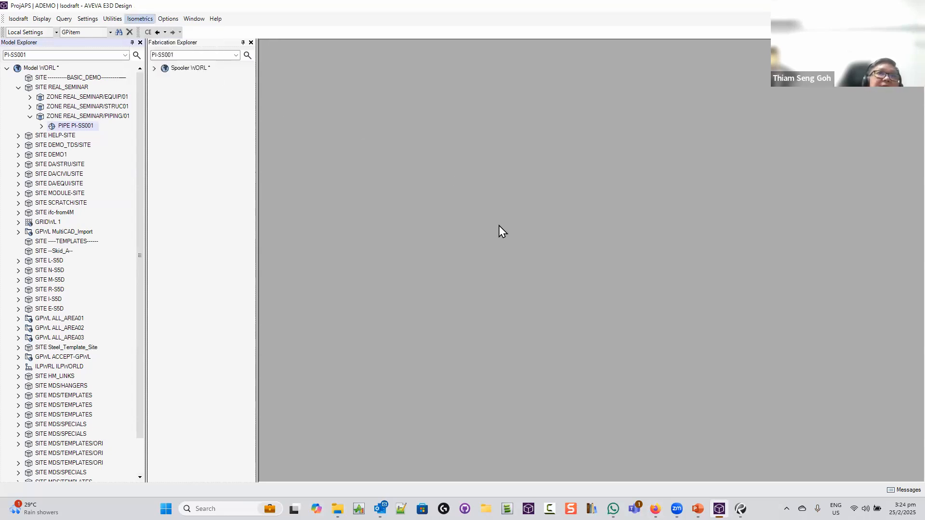
pyautogui.moveTo(454, 140); pyautogui.dragTo(455, 159)
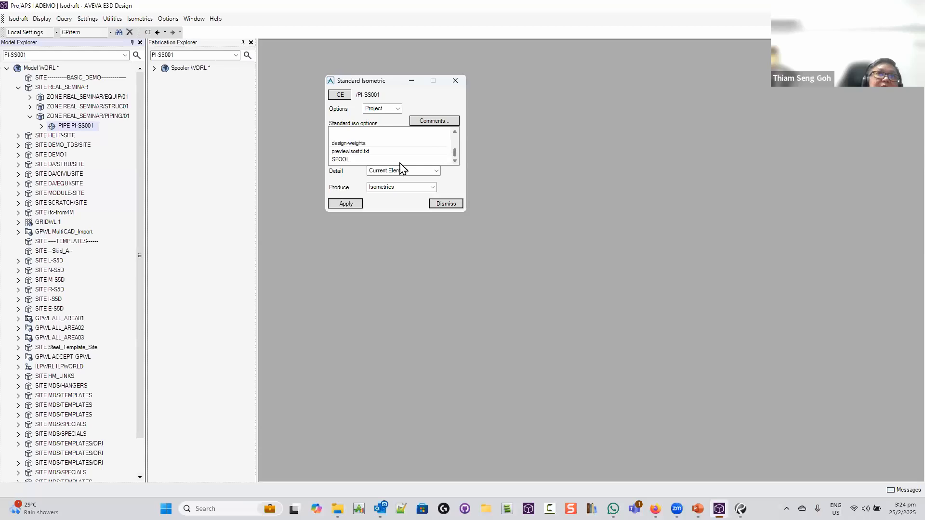
pyautogui.click(377, 160)
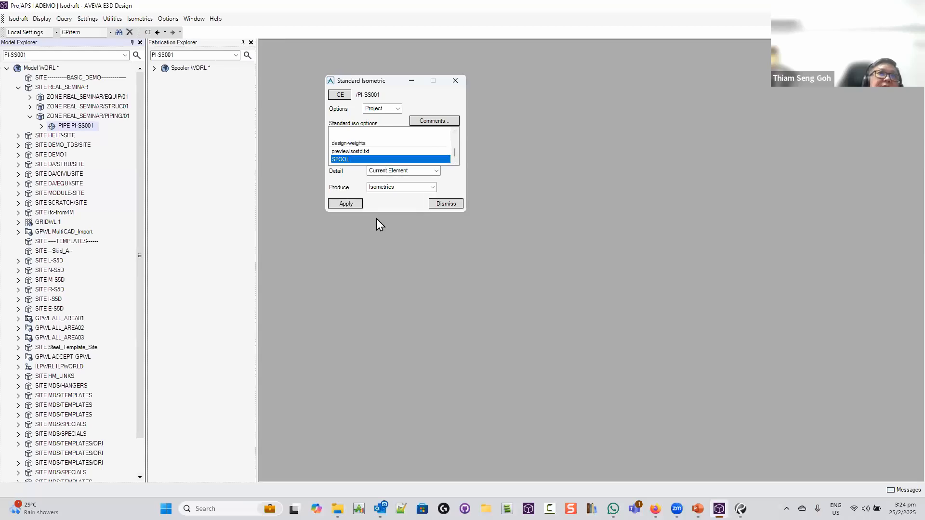
pyautogui.click(344, 203)
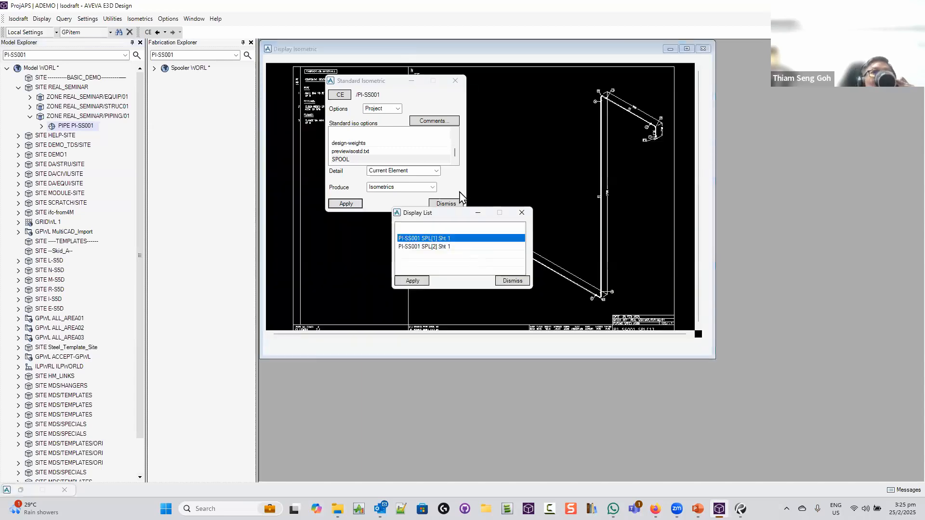
# Display sheet PI-SS001 SPL[1] Sht 1 and zoom into its bill of materials
pyautogui.moveTo(383, 83); pyautogui.dragTo(150, 148)
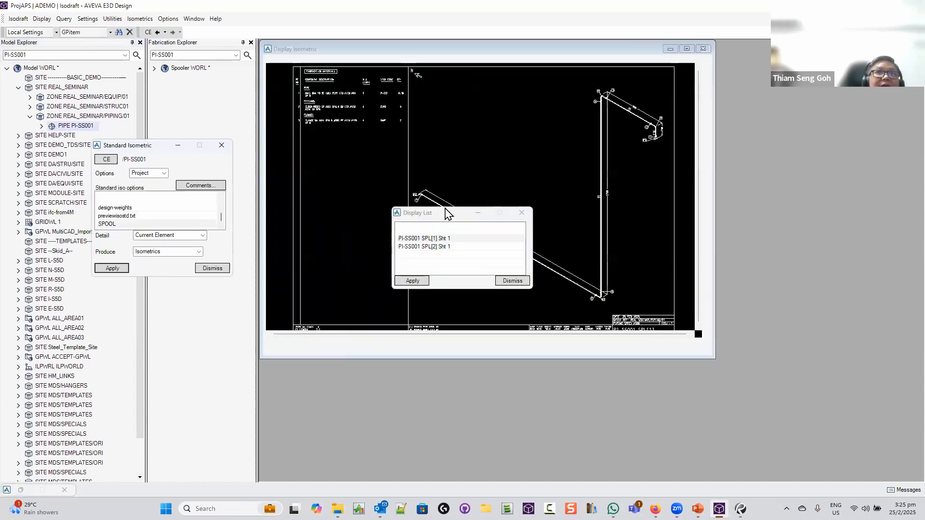
pyautogui.click(459, 224)
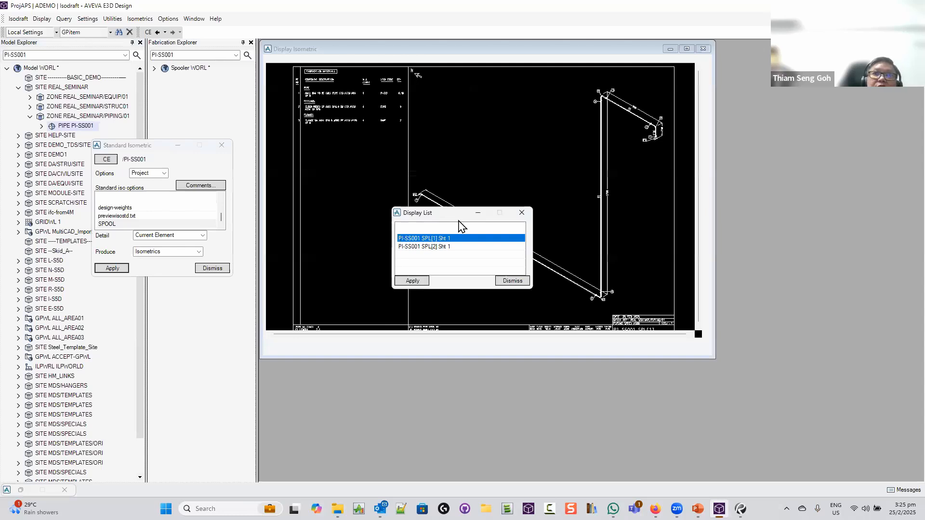
pyautogui.moveTo(459, 220); pyautogui.dragTo(776, 246)
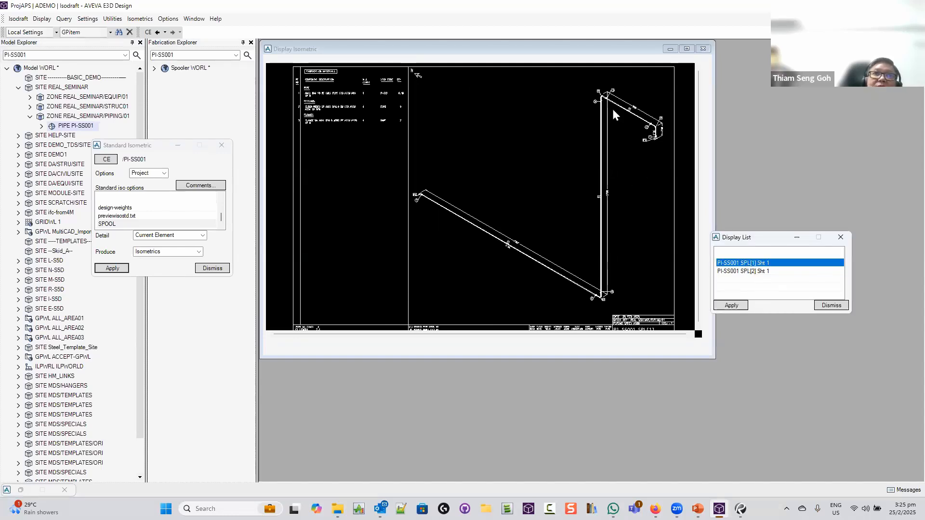
pyautogui.click(418, 195)
pyautogui.scroll(5, 418, 196)
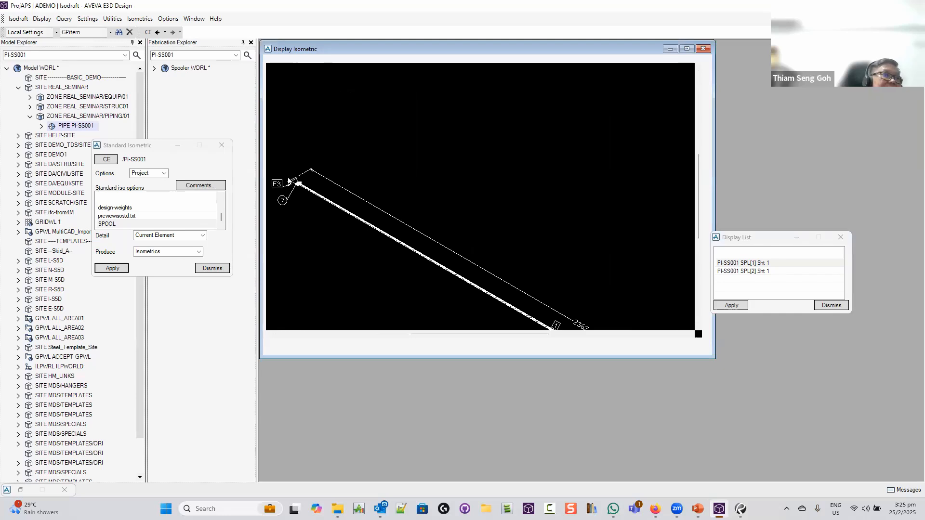
pyautogui.scroll(-5, 460, 236)
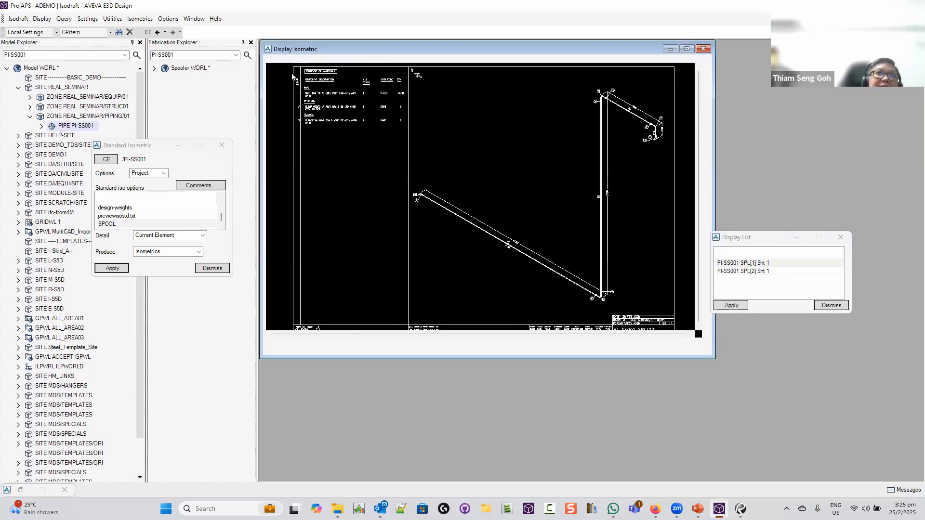
pyautogui.moveTo(292, 71); pyautogui.dragTo(429, 147)
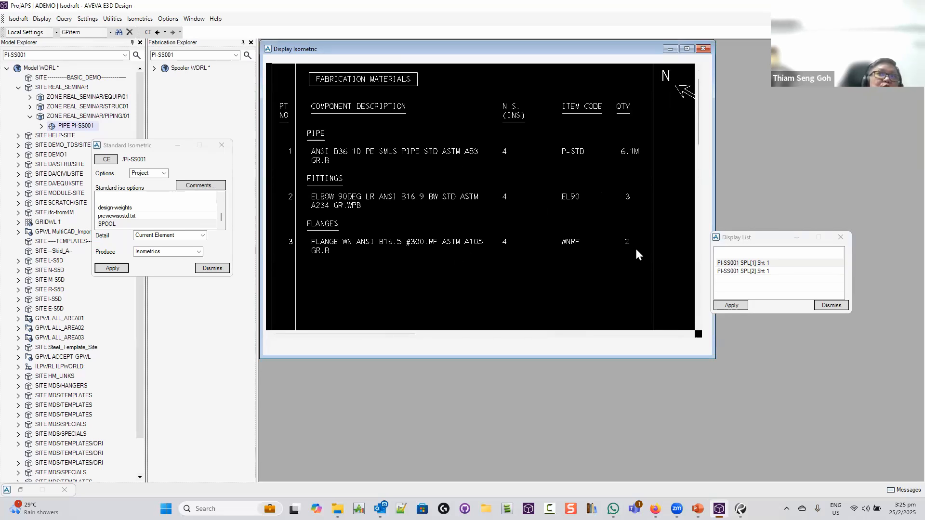
pyautogui.scroll(-3, 636, 249)
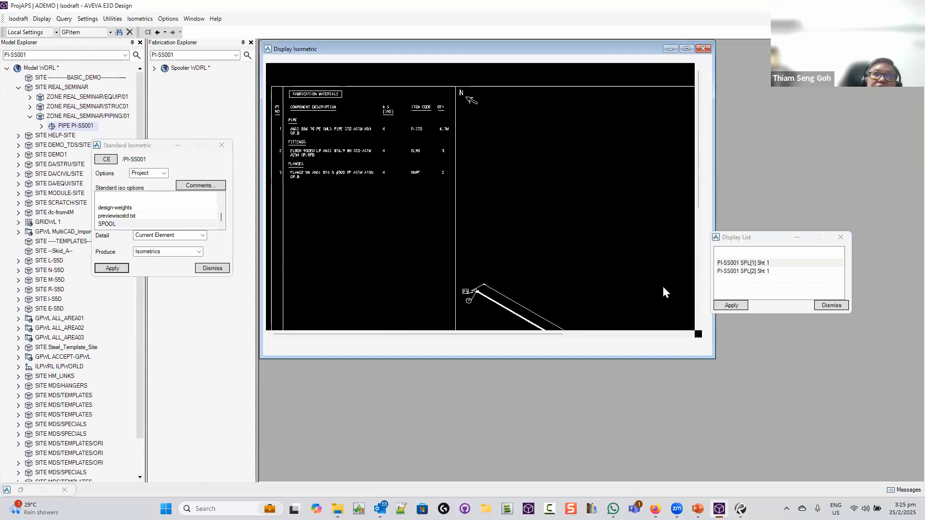
# Show PI-SS001 SPL[2] Sht 1, zoom on its Fabrication Materials table, then close the display
pyautogui.click(769, 271)
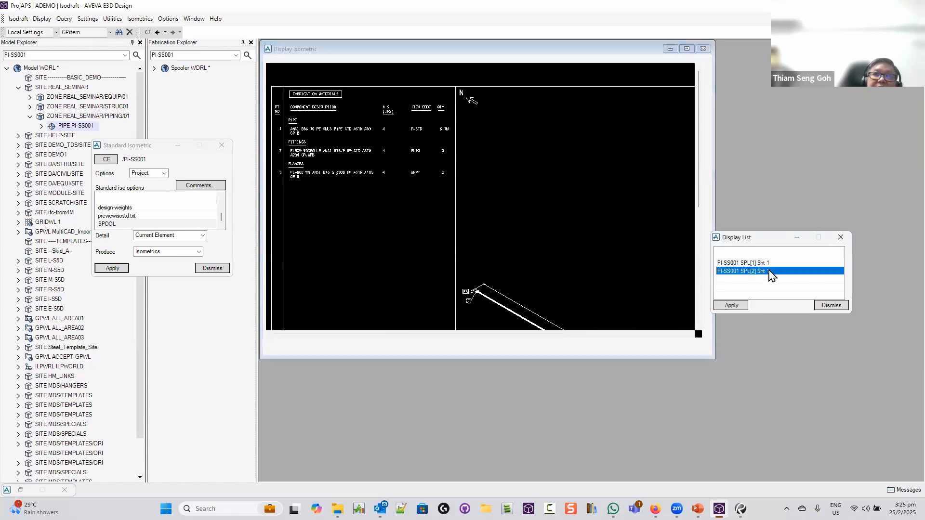
pyautogui.click(735, 306)
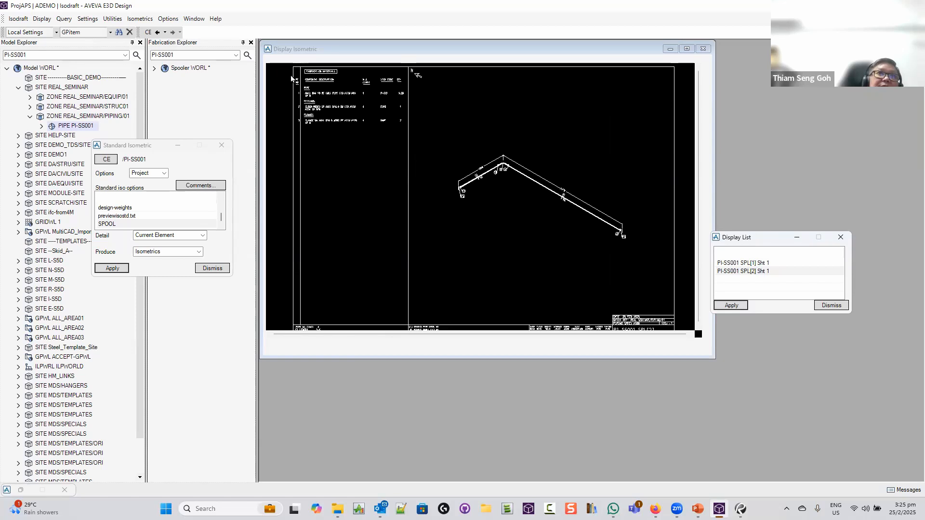
pyautogui.moveTo(290, 76); pyautogui.dragTo(435, 142)
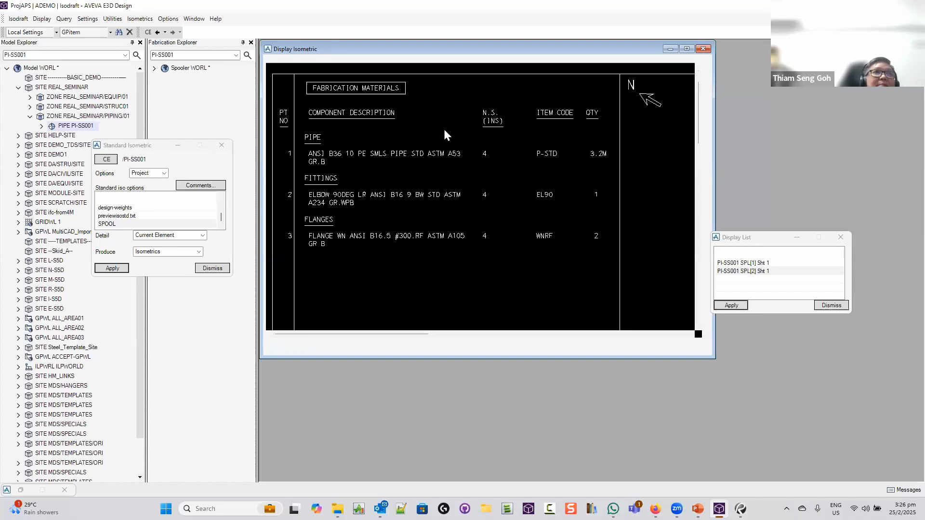
pyautogui.click(703, 49)
pyautogui.click(167, 19)
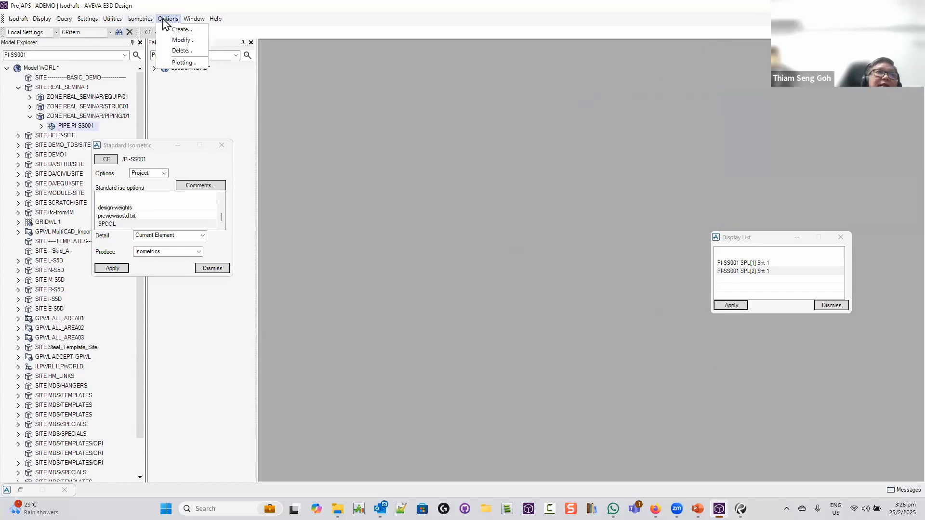
pyautogui.click(182, 40)
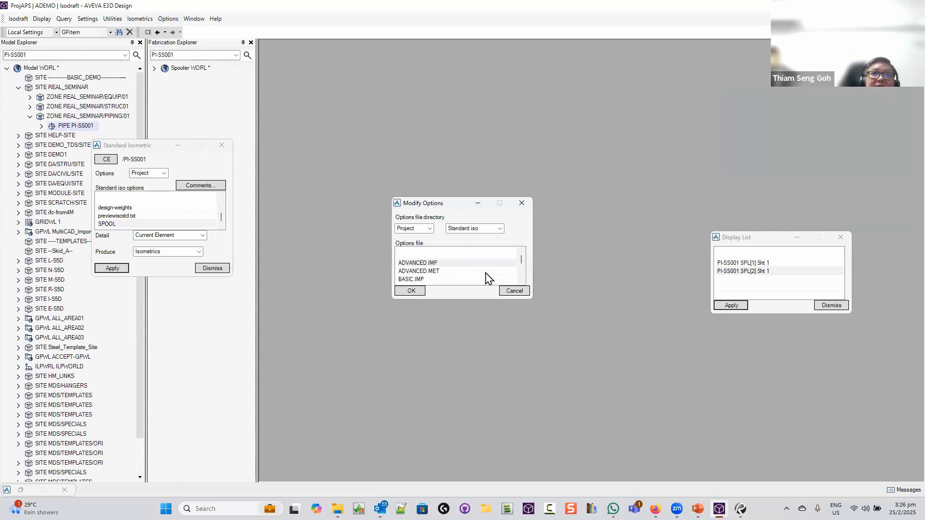
pyautogui.moveTo(522, 259); pyautogui.dragTo(521, 274)
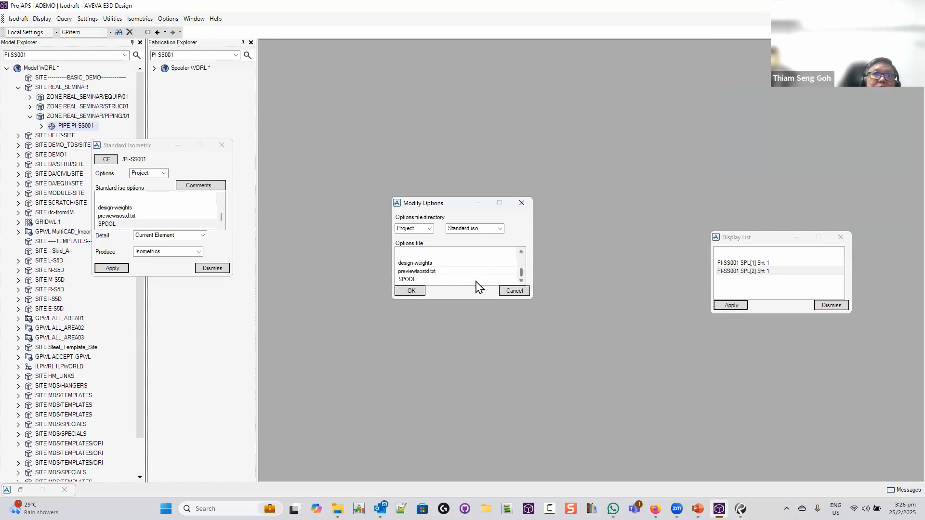
pyautogui.click(397, 281)
pyautogui.click(407, 290)
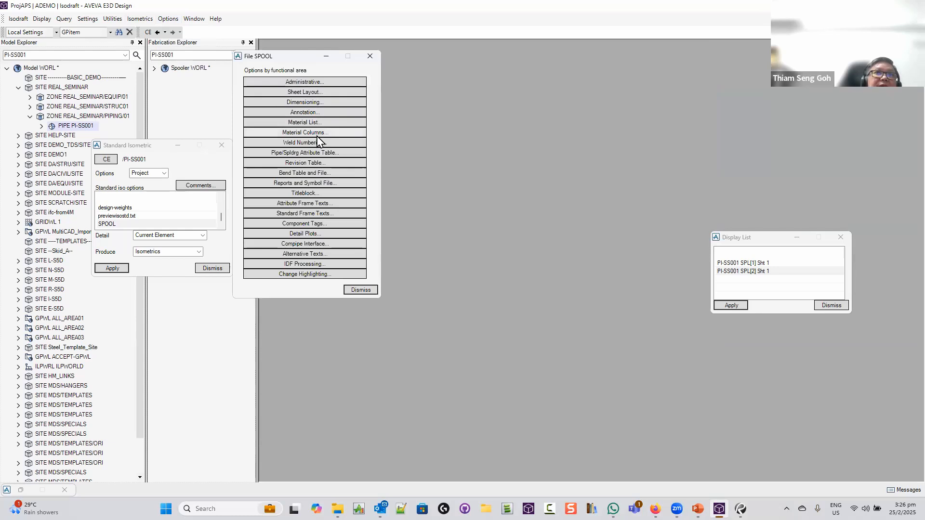
pyautogui.click(321, 123)
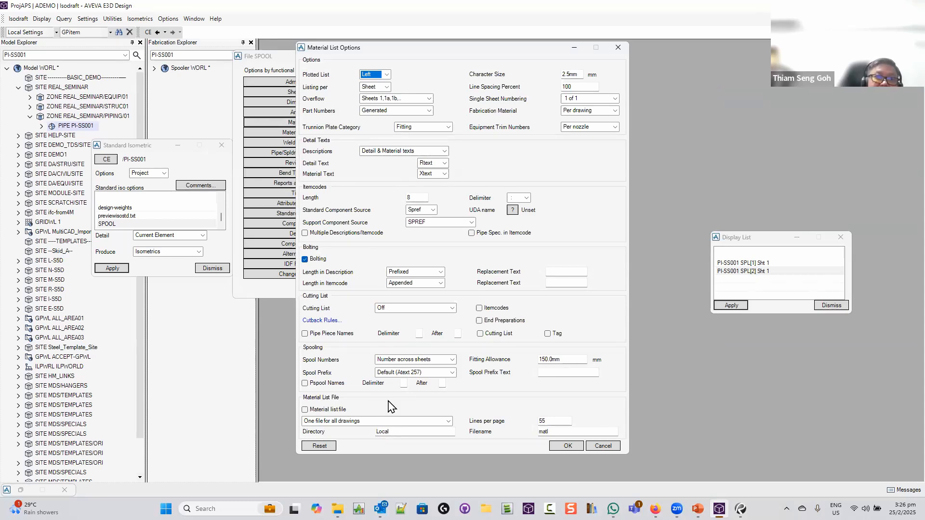
pyautogui.click(370, 432)
pyautogui.doubleClick(370, 432)
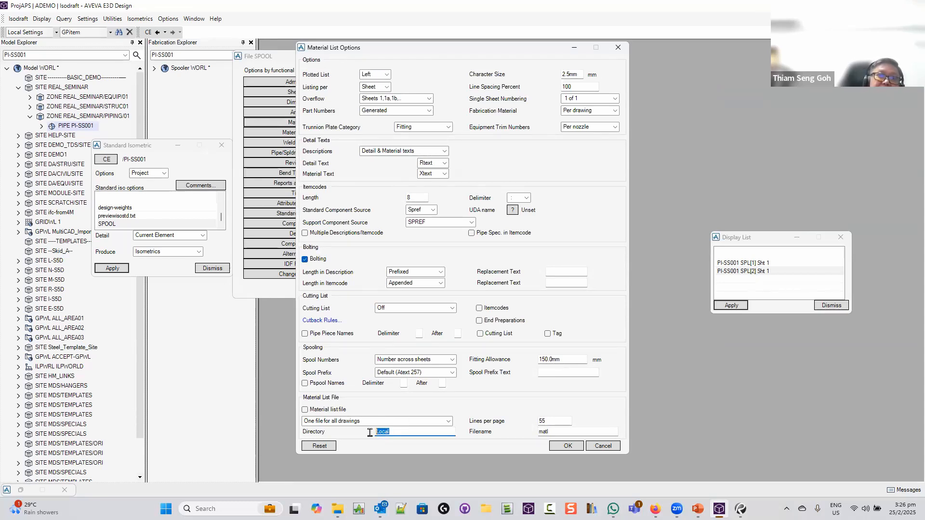
pyautogui.doubleClick(564, 432)
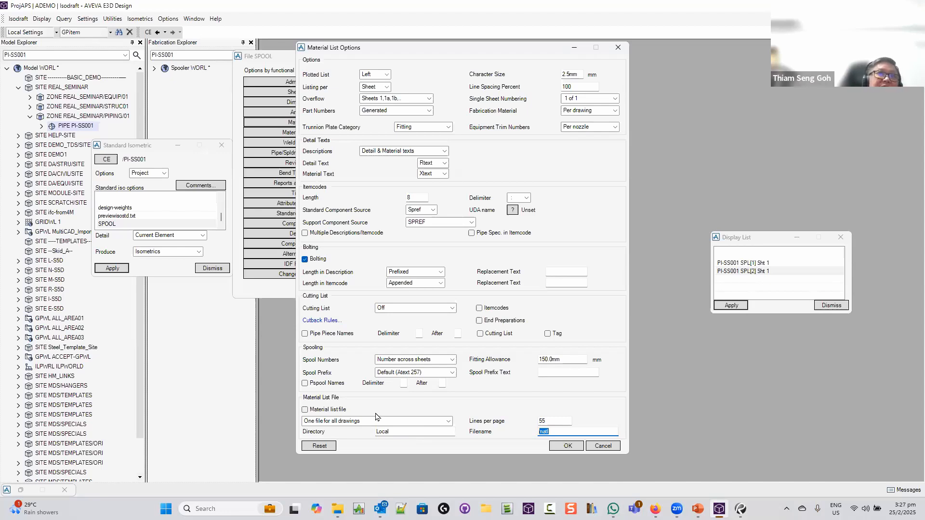
pyautogui.click(603, 446)
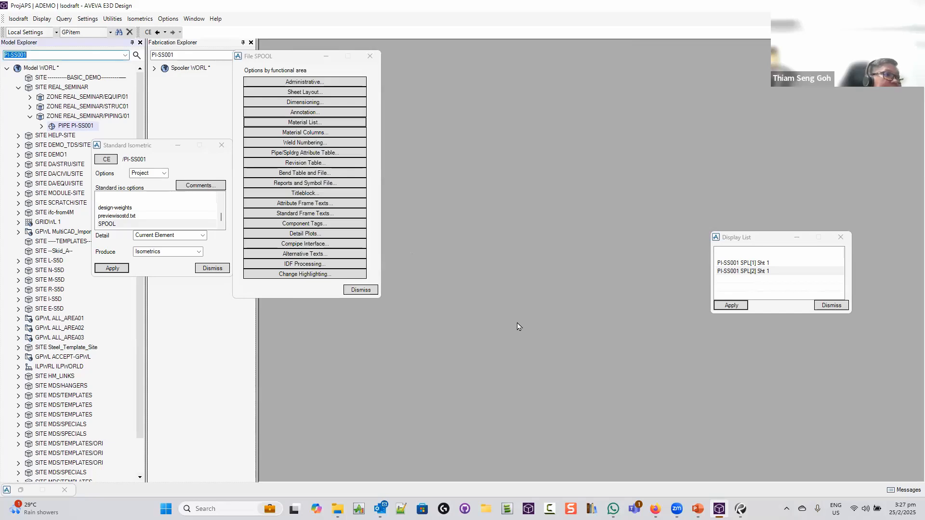
pyautogui.click(359, 291)
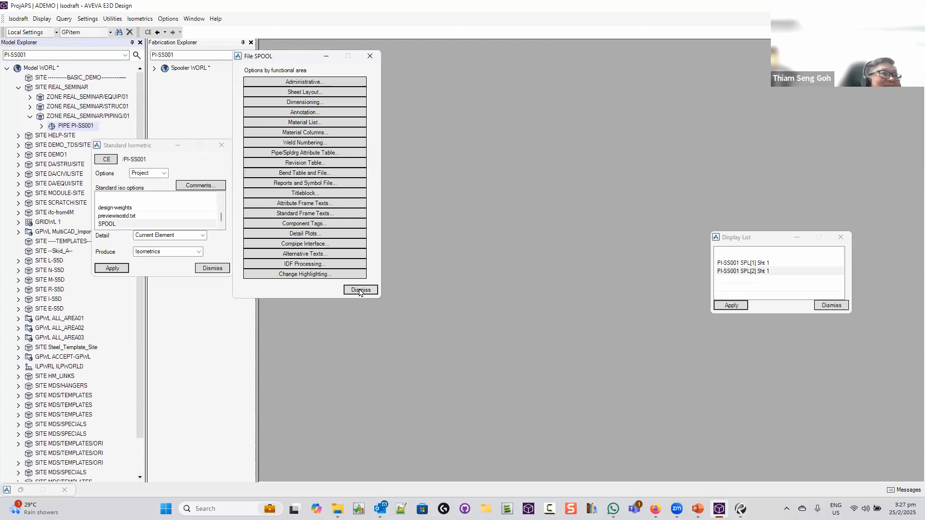
# Close the SPOOL options panel and the Standard Isometric settings dialog
pyautogui.click(360, 290)
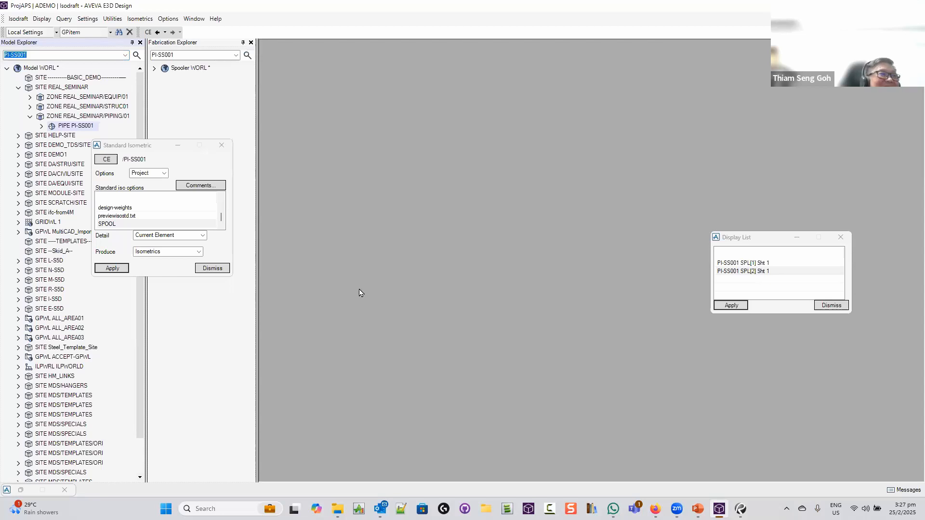
pyautogui.click(213, 268)
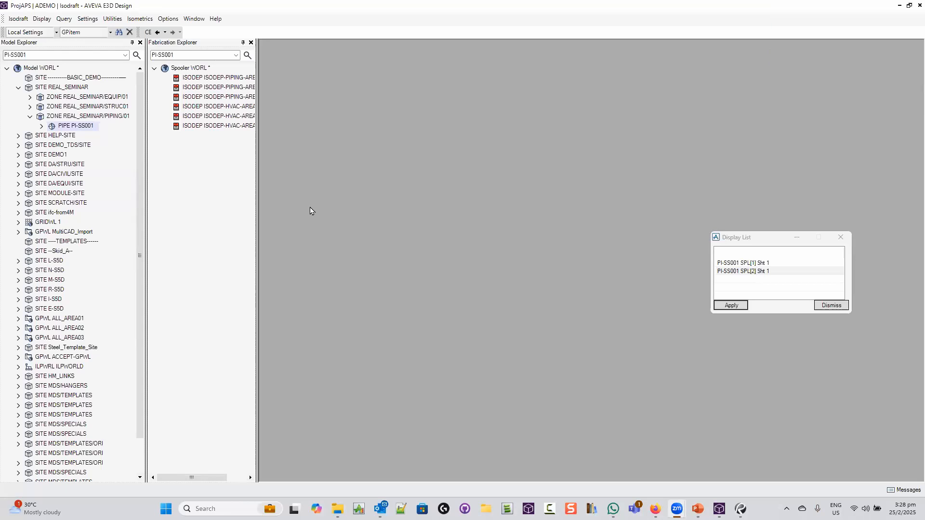
# Open the SPOOL isometric options file for modification
pyautogui.click(168, 19)
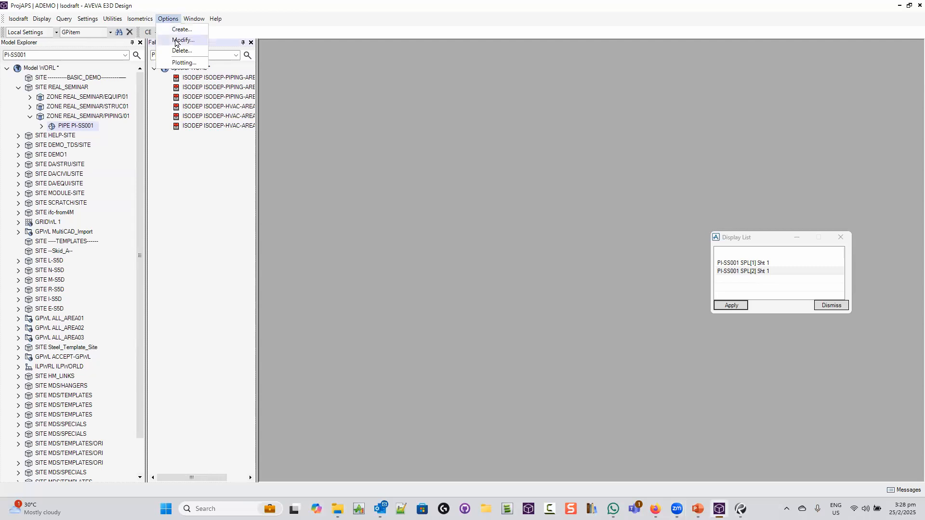
pyautogui.click(175, 38)
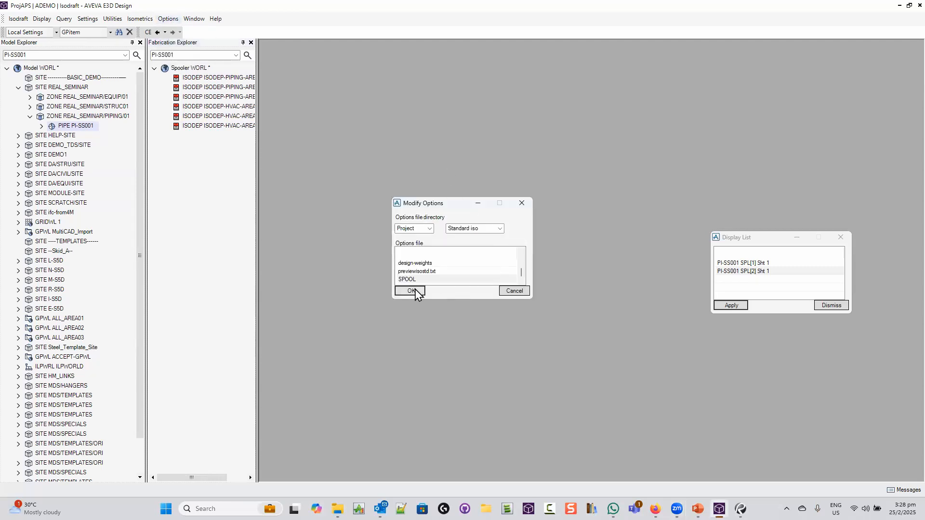
pyautogui.click(411, 290)
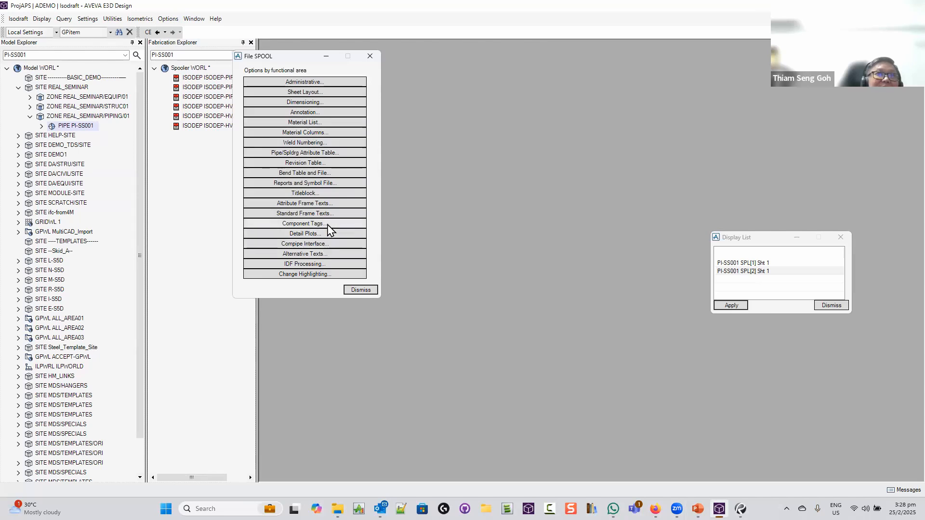
# Set the material list's Cutting List to Number per sheet with Pipe Piece Names, Cutting List and Tag on
pyautogui.click(318, 122)
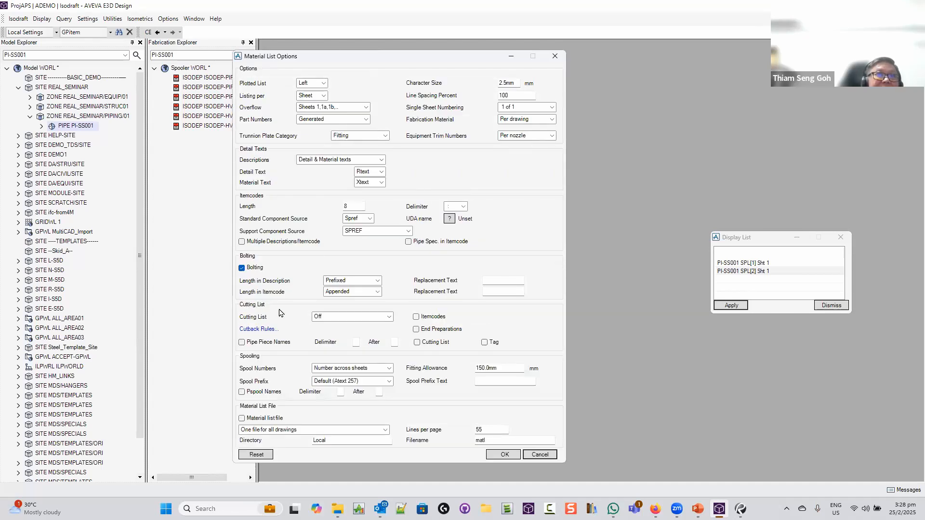
pyautogui.click(389, 316)
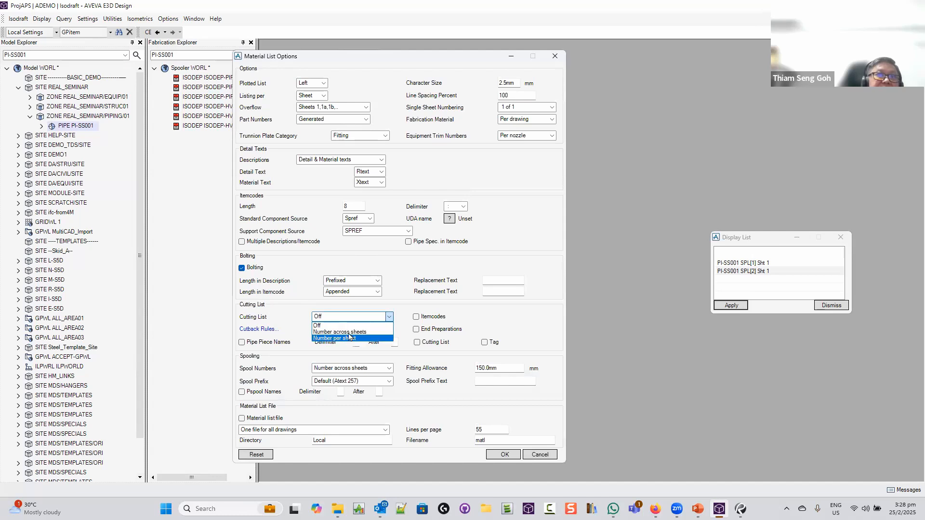
pyautogui.click(350, 339)
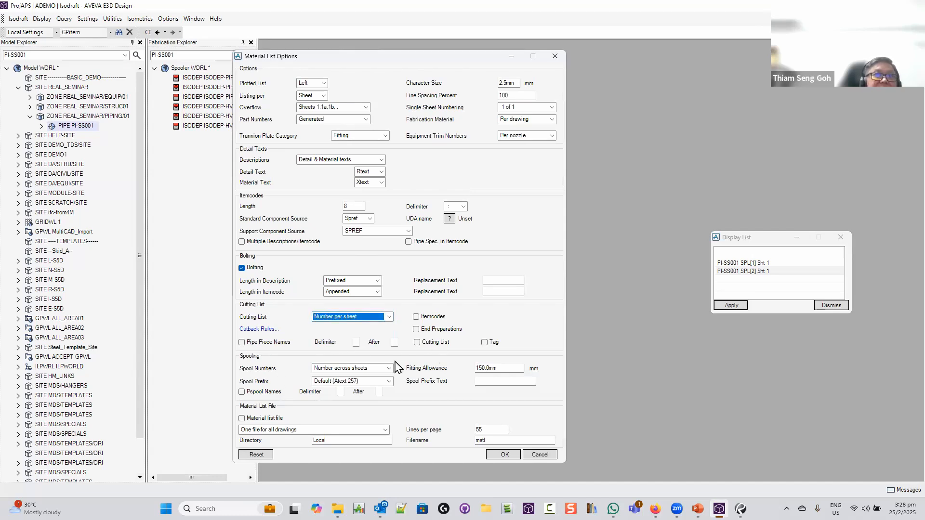
pyautogui.click(503, 455)
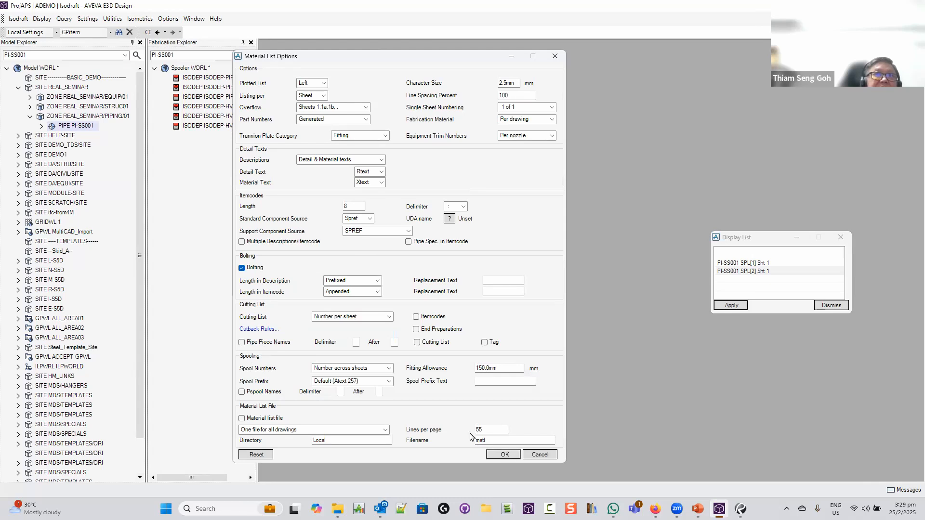
pyautogui.click(242, 342)
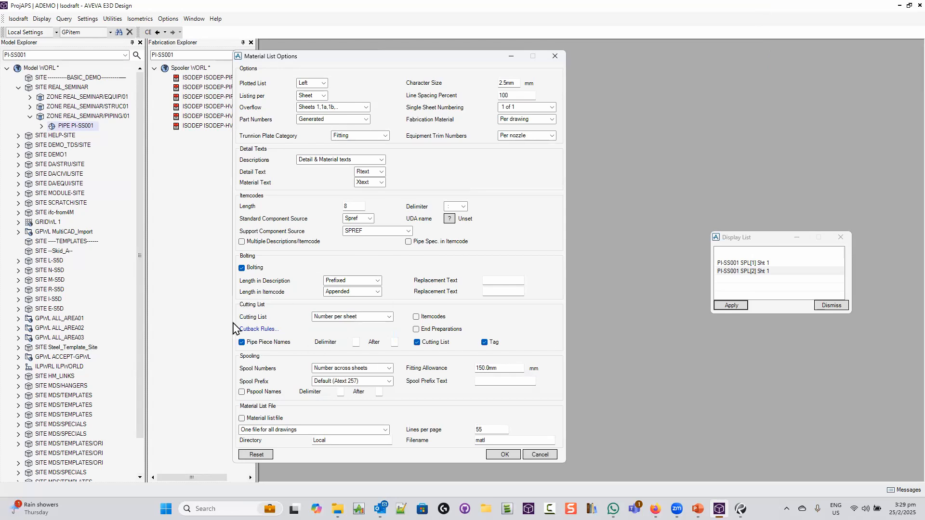
pyautogui.click(502, 454)
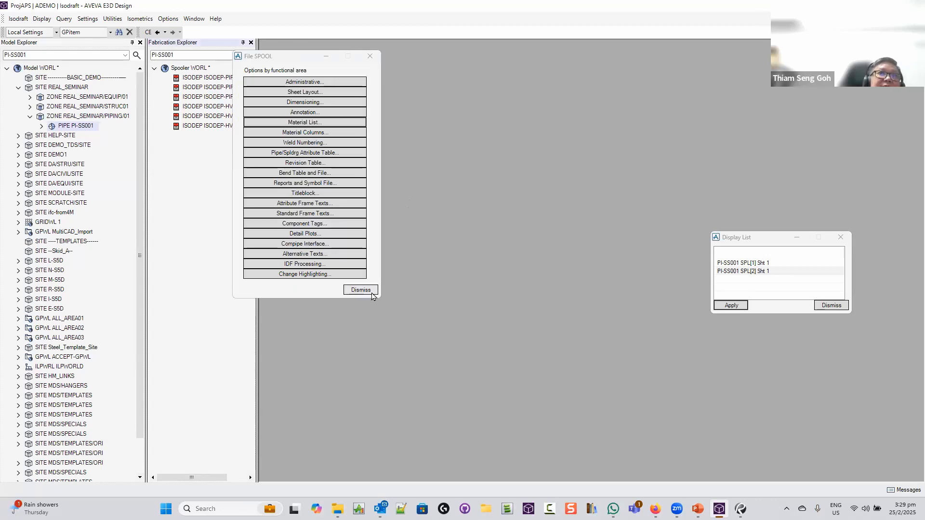
pyautogui.click(361, 290)
pyautogui.click(168, 19)
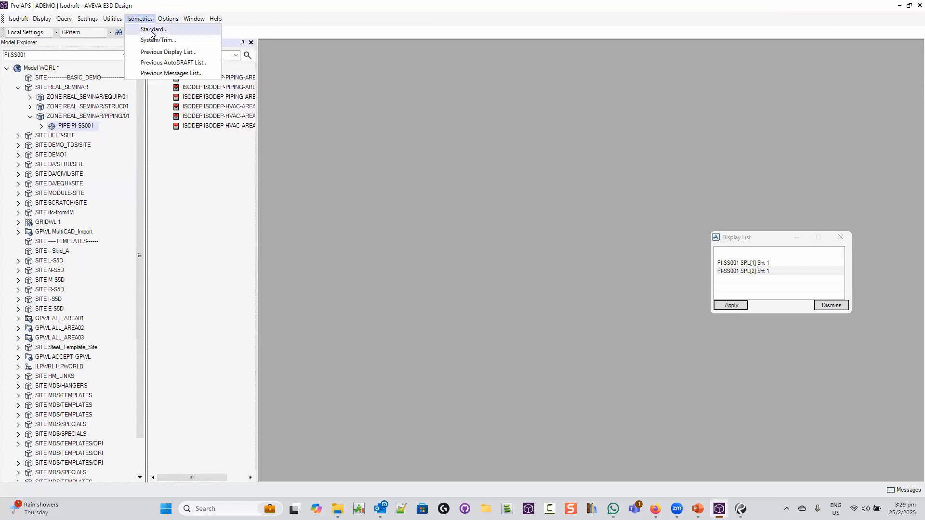
# Regenerate the spool isometric and zoom the preview onto the Cut Pipe Length table
pyautogui.click(152, 30)
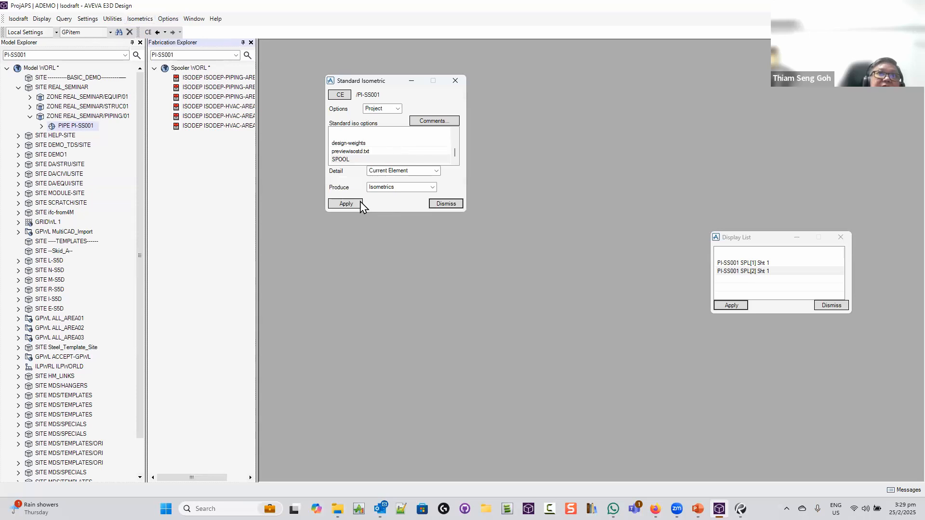
pyautogui.click(354, 203)
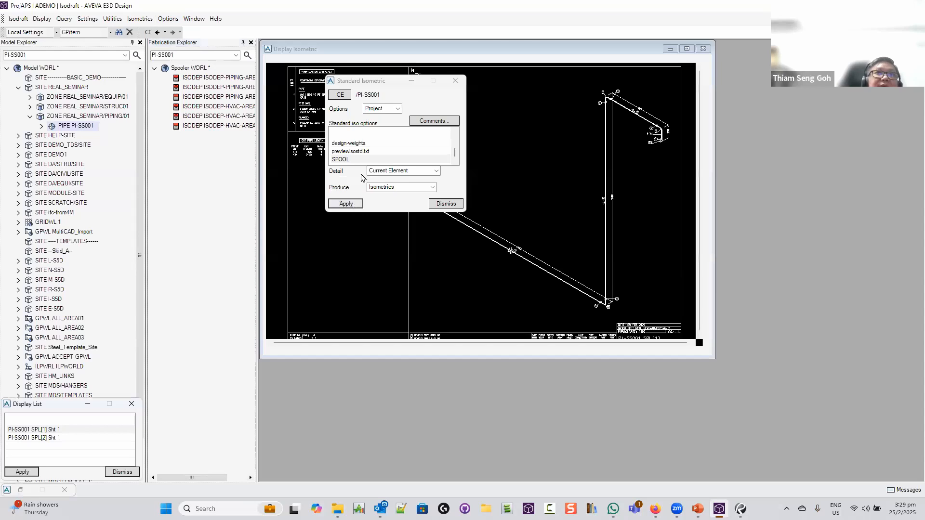
pyautogui.click(378, 79)
pyautogui.moveTo(366, 80); pyautogui.dragTo(314, 315)
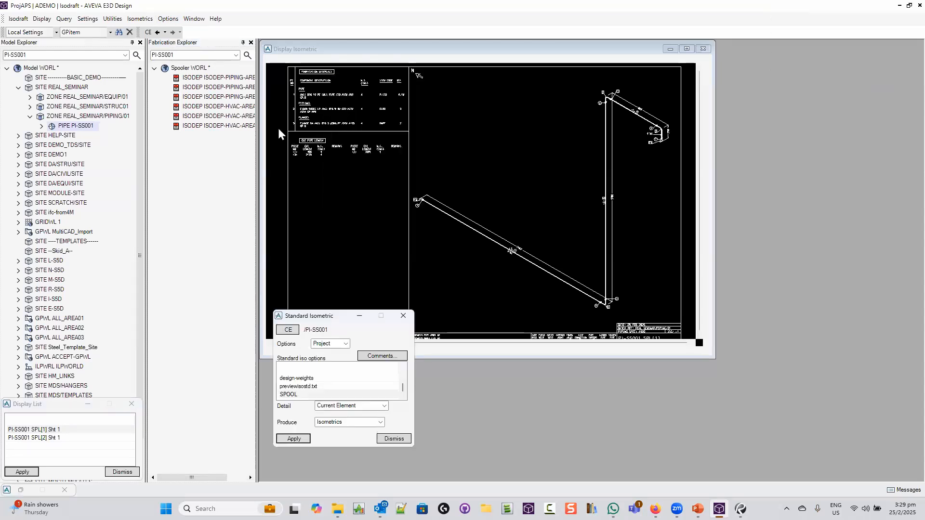
pyautogui.moveTo(278, 127); pyautogui.dragTo(411, 175)
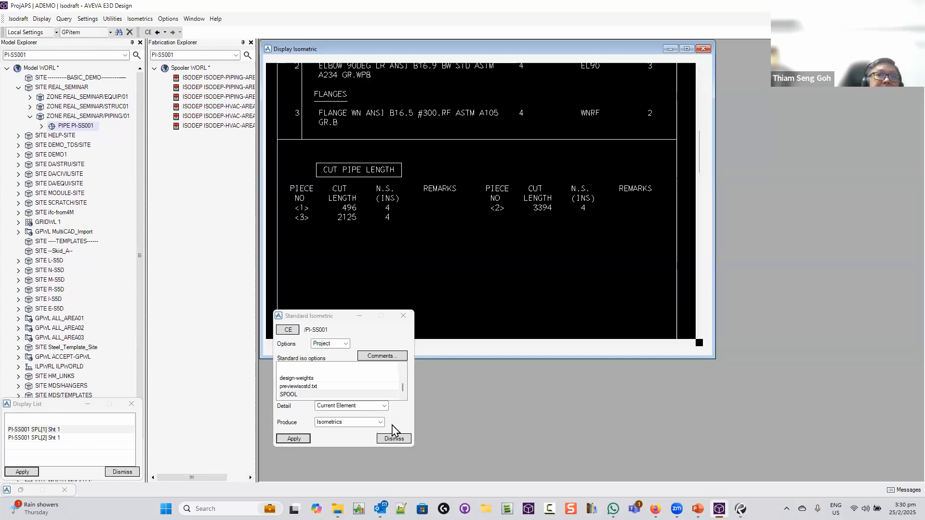
# Open the SPOOL options file again for modification
pyautogui.click(310, 394)
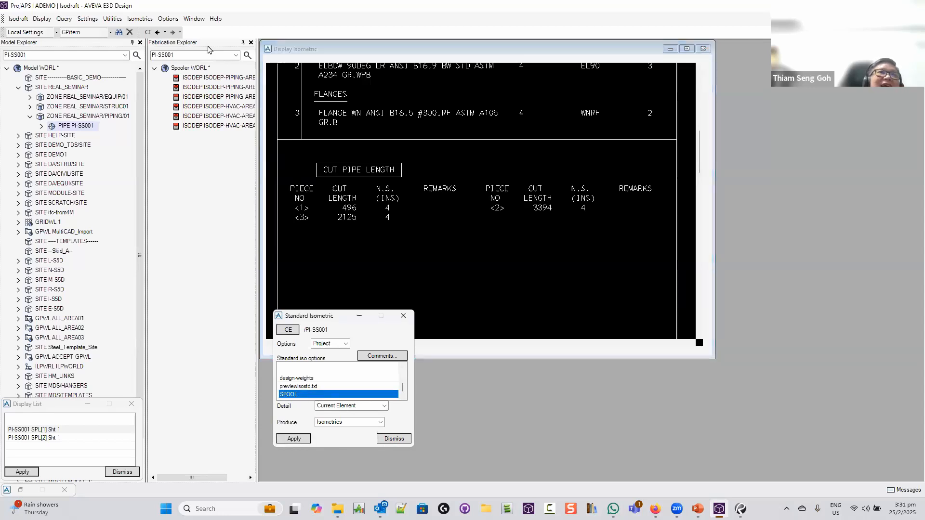
pyautogui.click(168, 19)
pyautogui.click(181, 38)
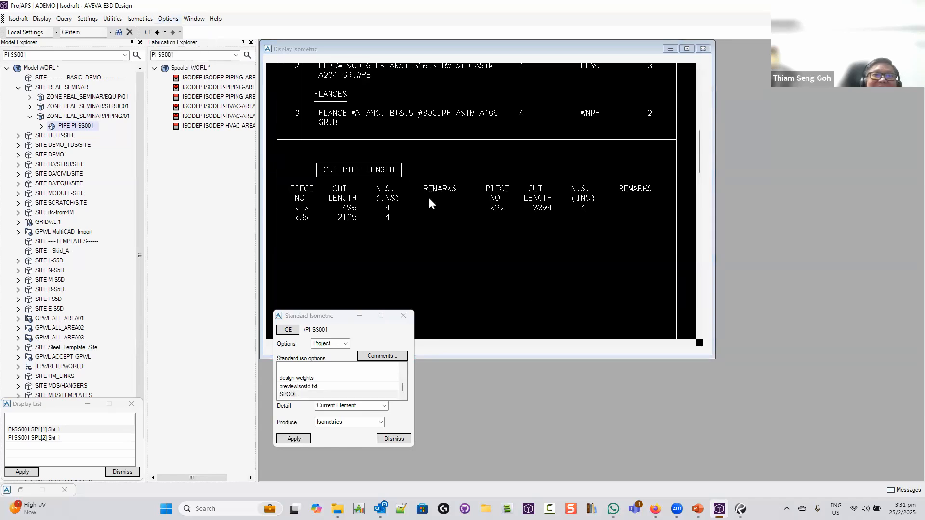
pyautogui.click(423, 279)
pyautogui.click(411, 291)
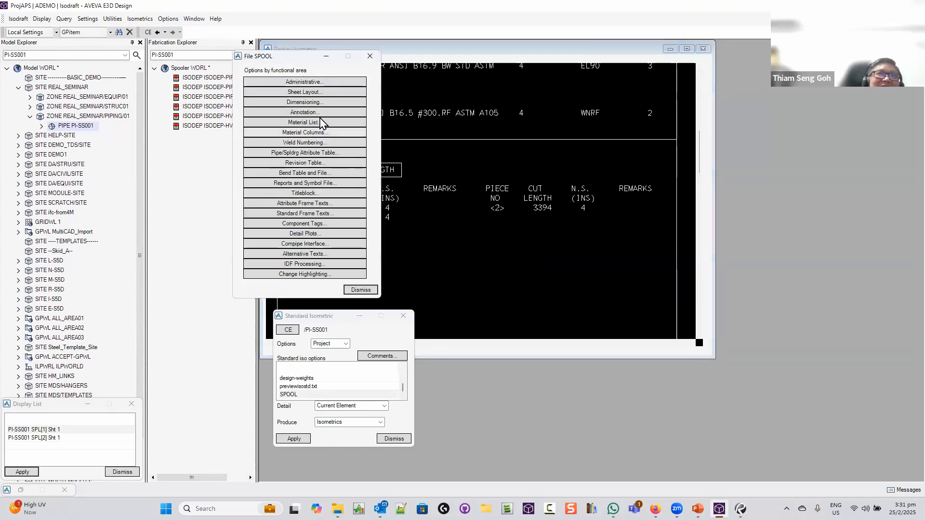
# Tick End Preparations for the Cutting List in Material List, accept, and dismiss SPOOL options
pyautogui.click(318, 134)
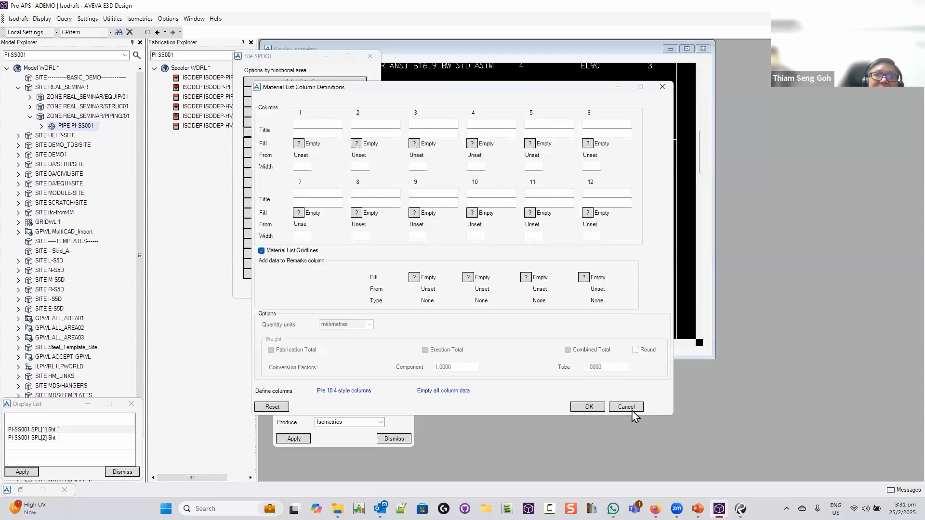
pyautogui.click(627, 407)
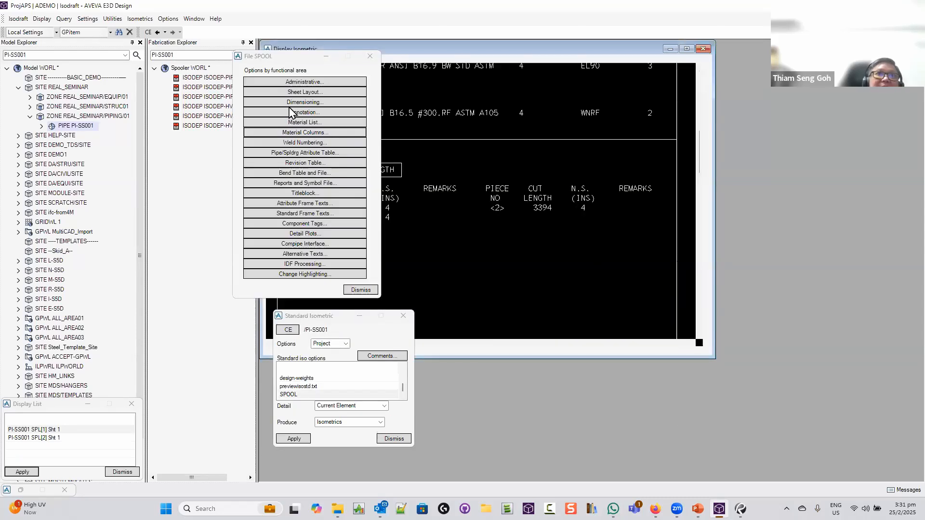
pyautogui.click(310, 123)
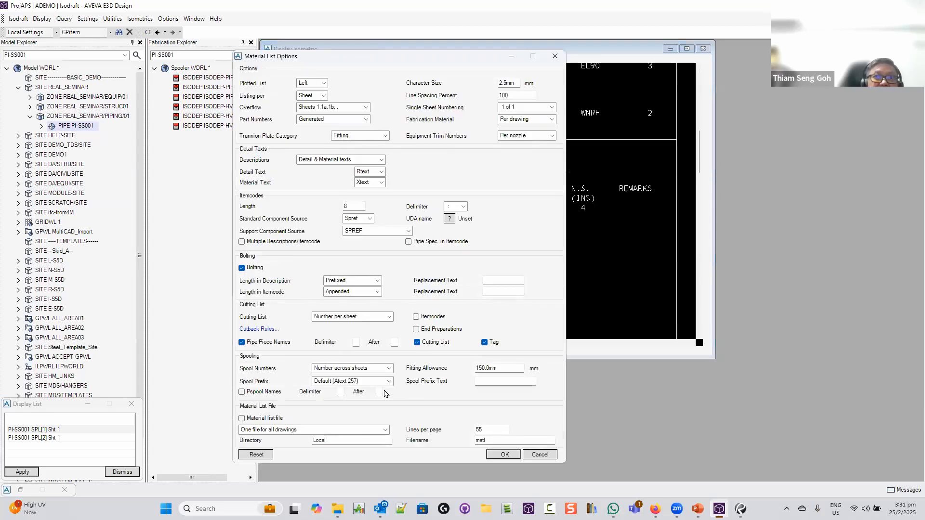
pyautogui.click(416, 329)
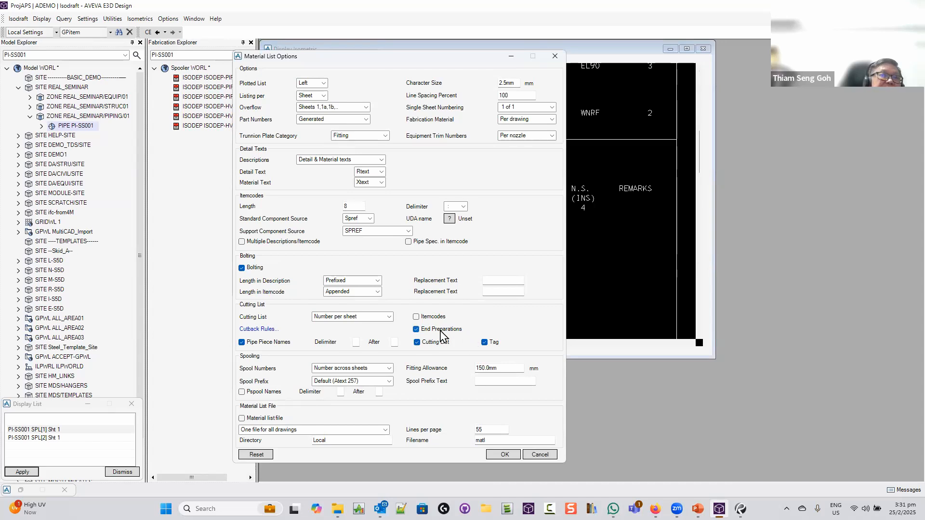
pyautogui.click(506, 455)
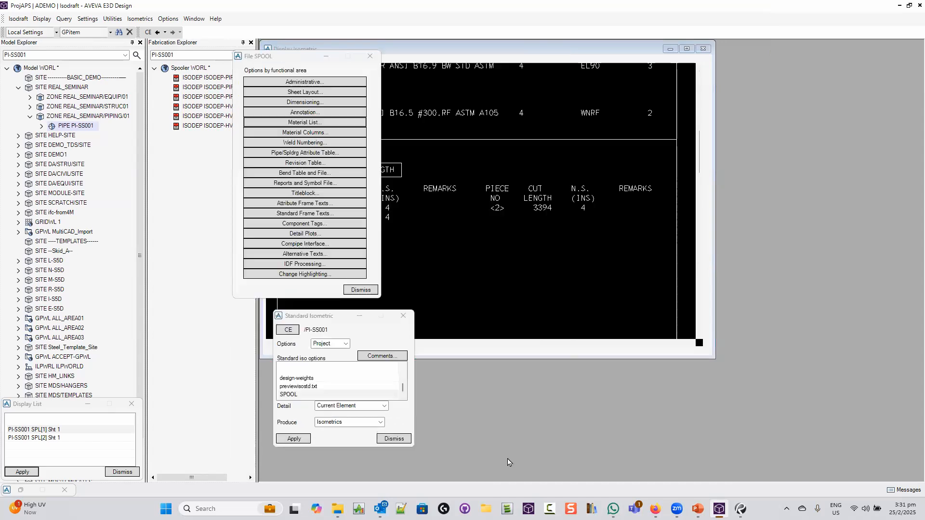
pyautogui.click(360, 289)
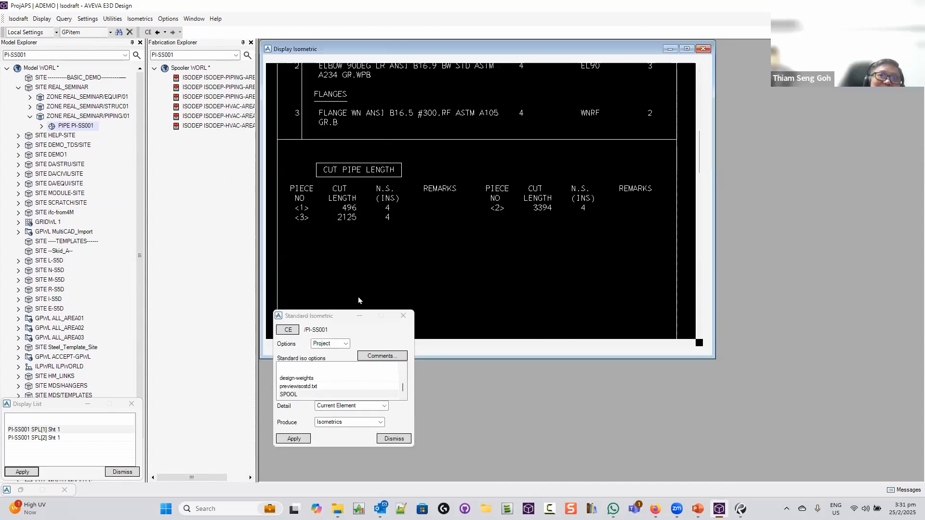
# Apply the new options and zoom into the Cut Pipe Length table to see BE/BE end preps
pyautogui.click(295, 439)
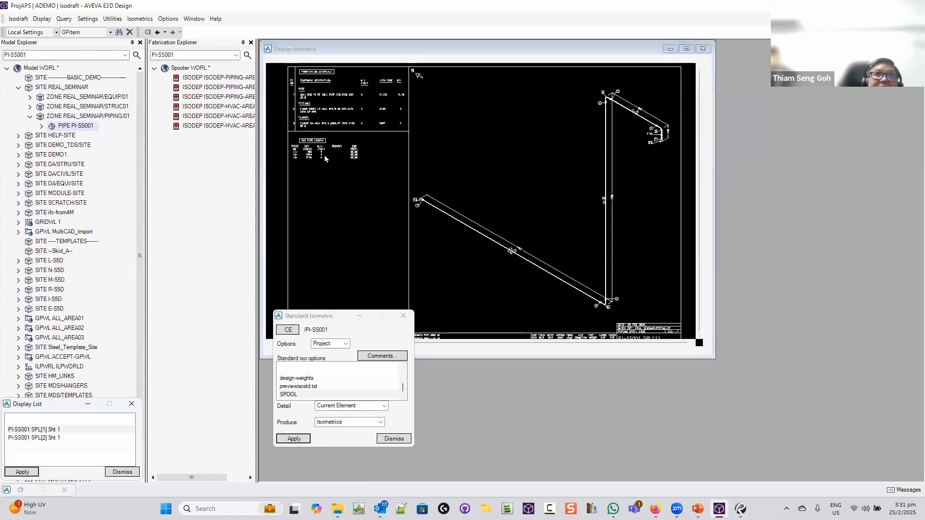
pyautogui.moveTo(293, 134); pyautogui.dragTo(388, 172)
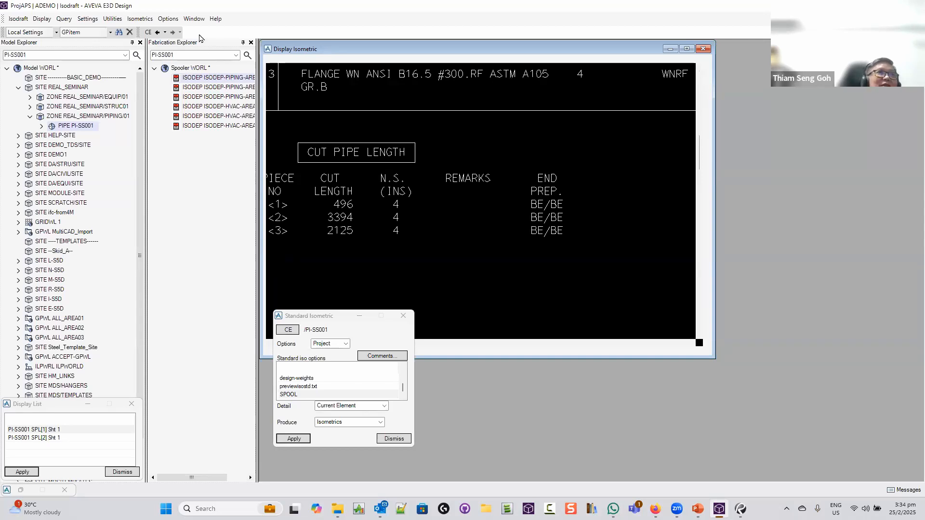
# Switch from Isodraft to the Draw module, discarding this session's plotfiles
pyautogui.click(18, 18)
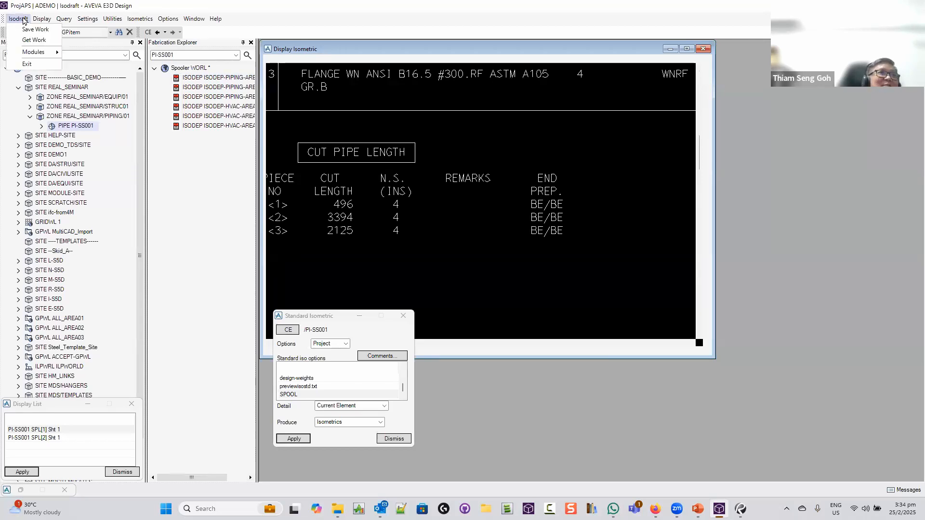
pyautogui.moveTo(30, 53)
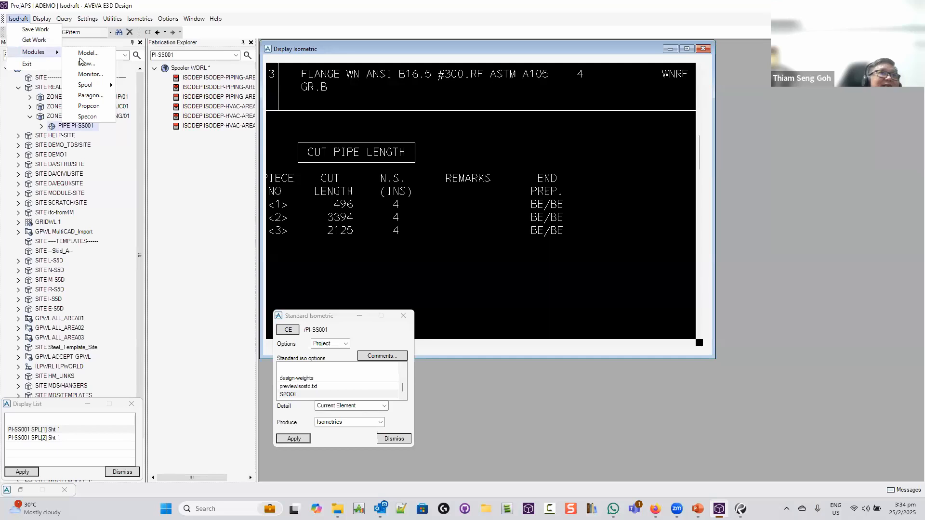
pyautogui.click(85, 69)
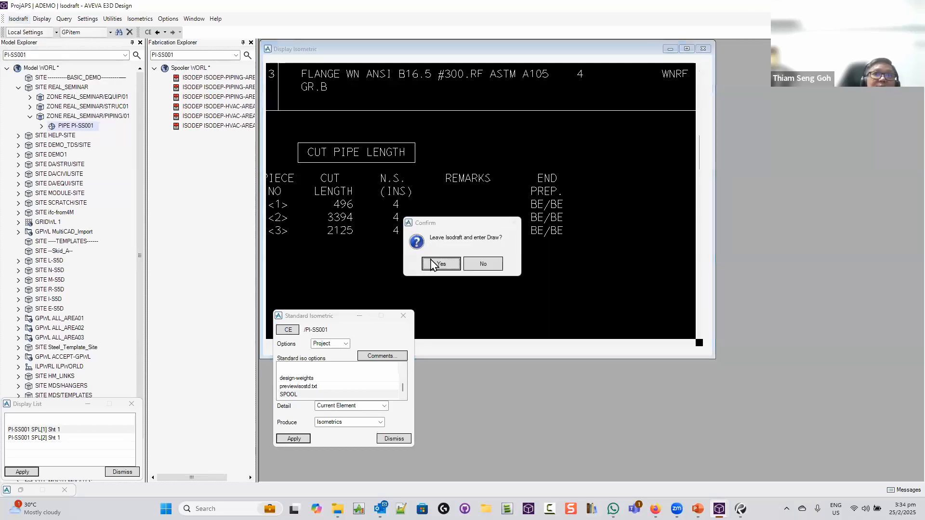
pyautogui.click(439, 264)
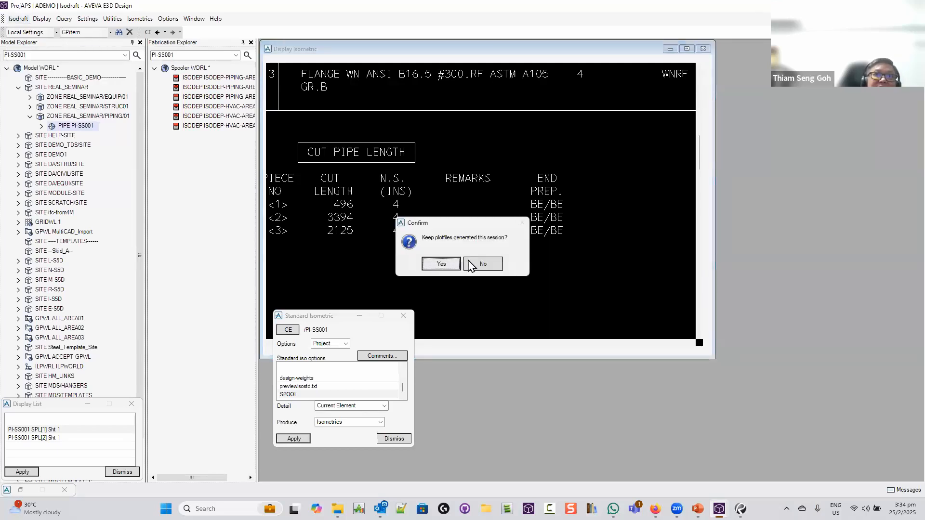
pyautogui.click(493, 269)
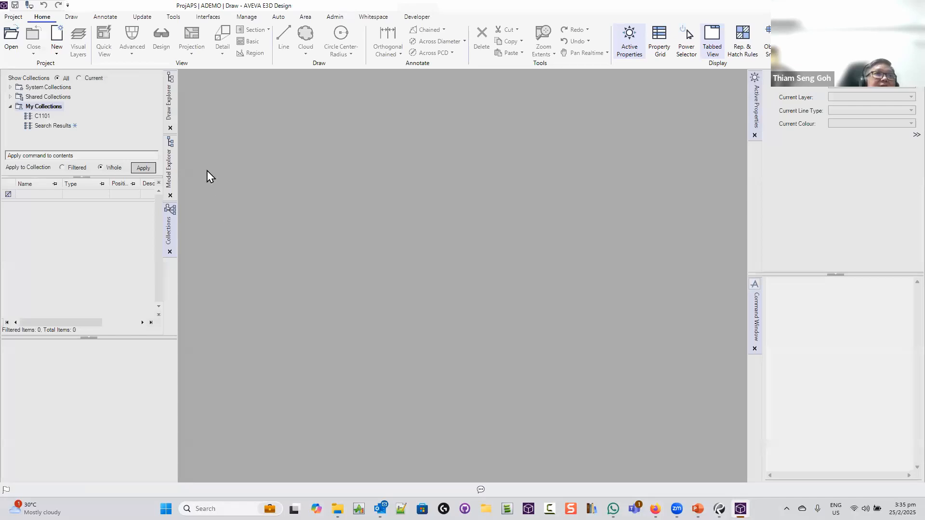
# Expand WORL > SITE REAL_SEMINAR in the model tree, check its zones, and make the site current
pyautogui.click(170, 109)
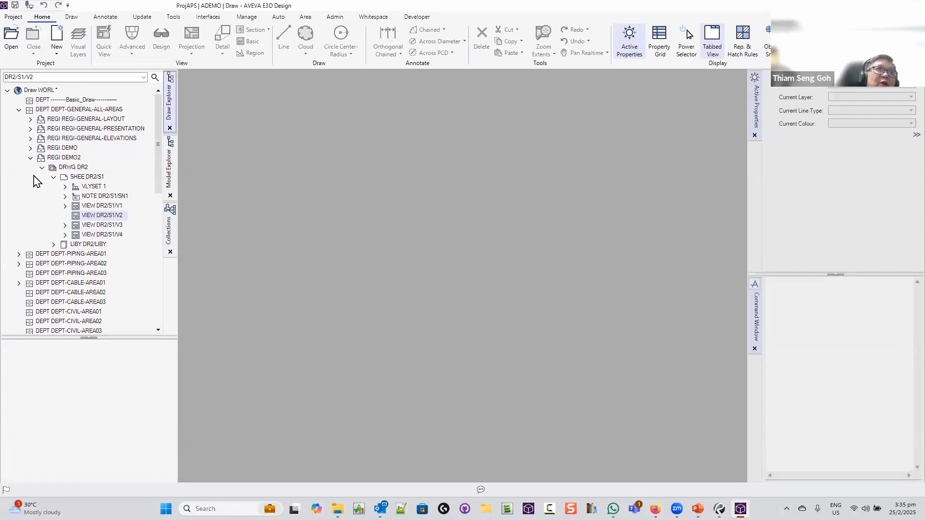
pyautogui.click(170, 170)
pyautogui.click(7, 90)
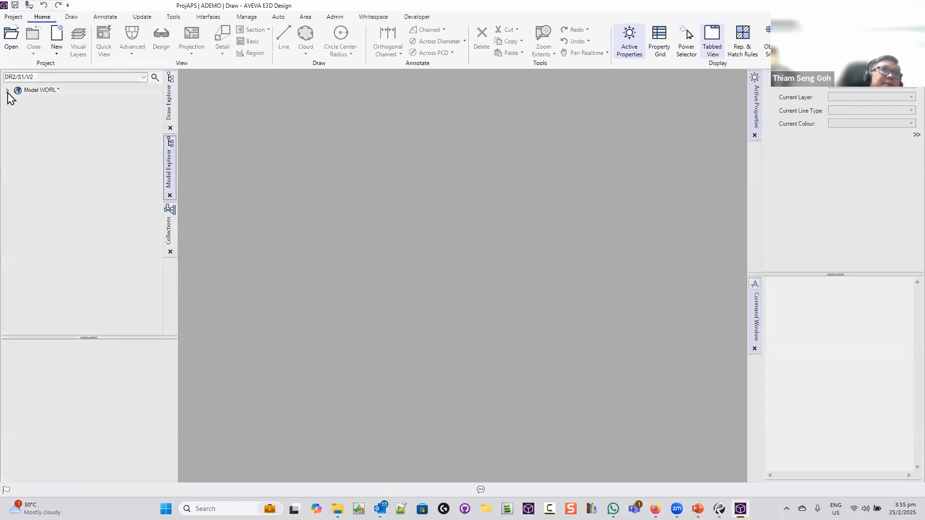
pyautogui.click(19, 110)
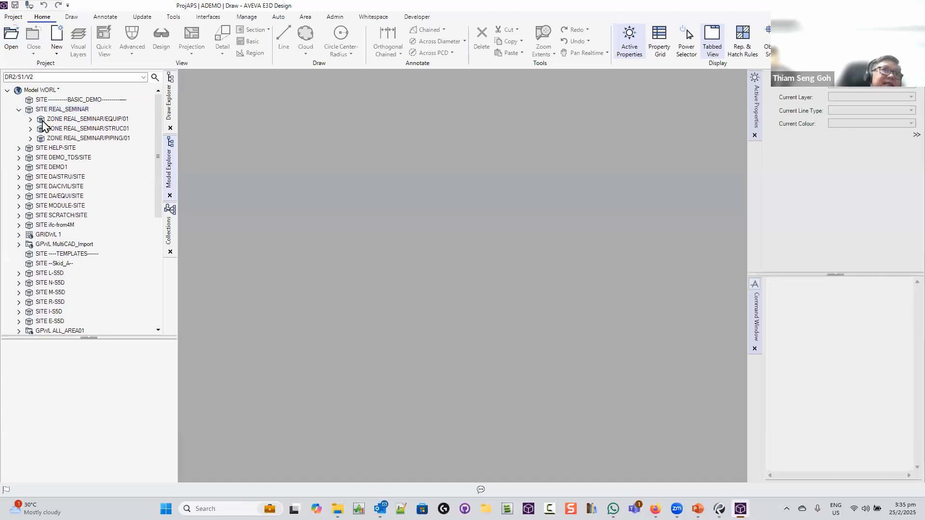
pyautogui.doubleClick(89, 119)
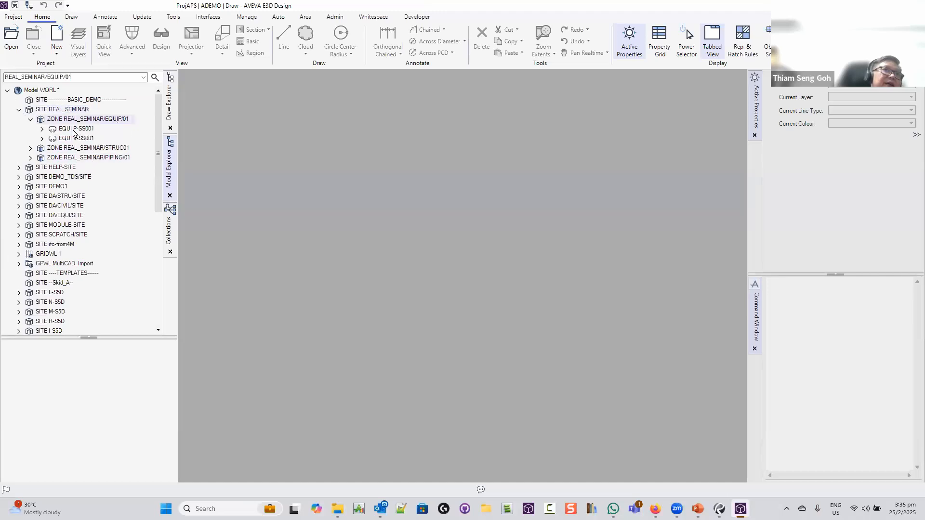
pyautogui.click(60, 110)
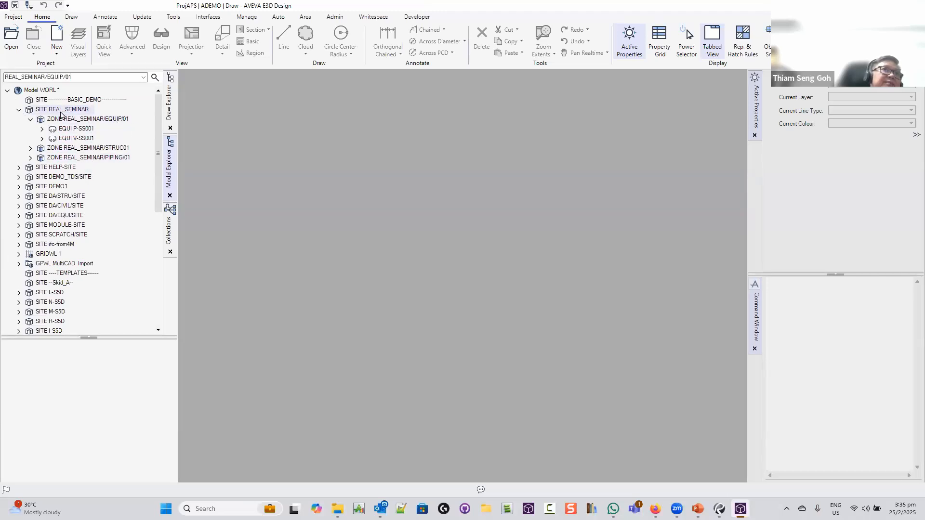
pyautogui.click(169, 108)
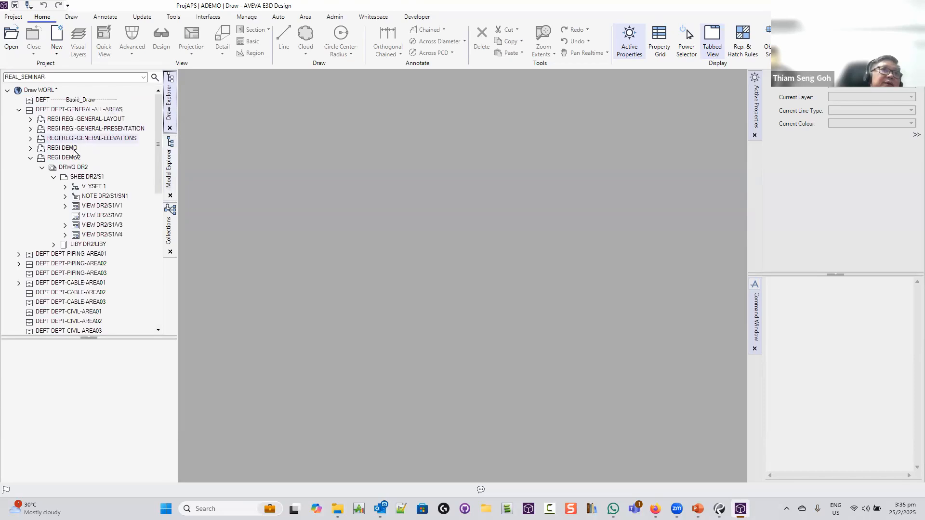
# Bring up the options for creating a new drawing
pyautogui.click(15, 17)
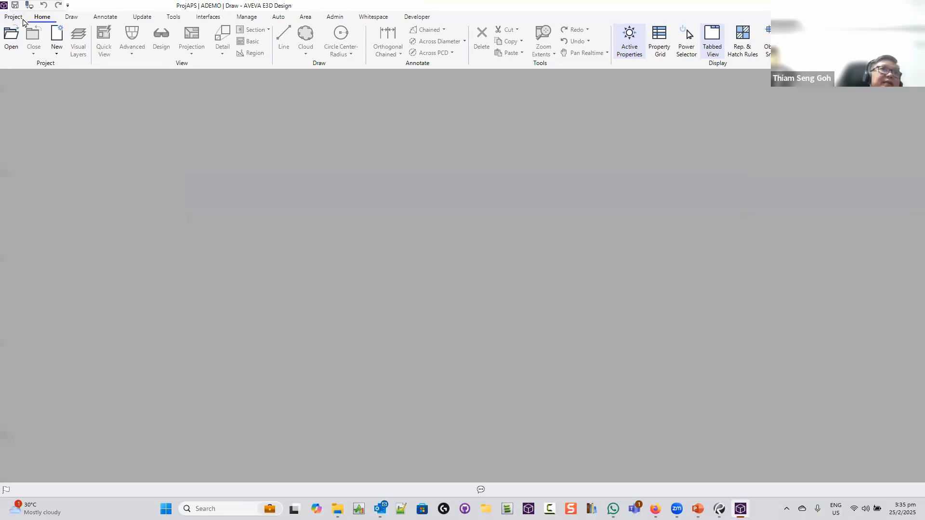
pyautogui.click(16, 12)
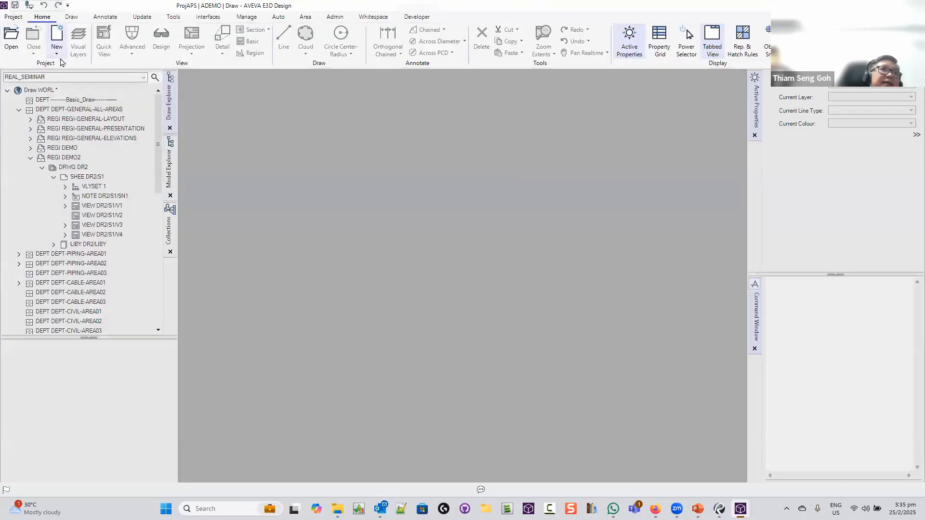
pyautogui.click(56, 51)
# Start a new drawing from the A0 ADP Drawing template under DEPT-GENERAL-ALL-AREAS
pyautogui.click(72, 72)
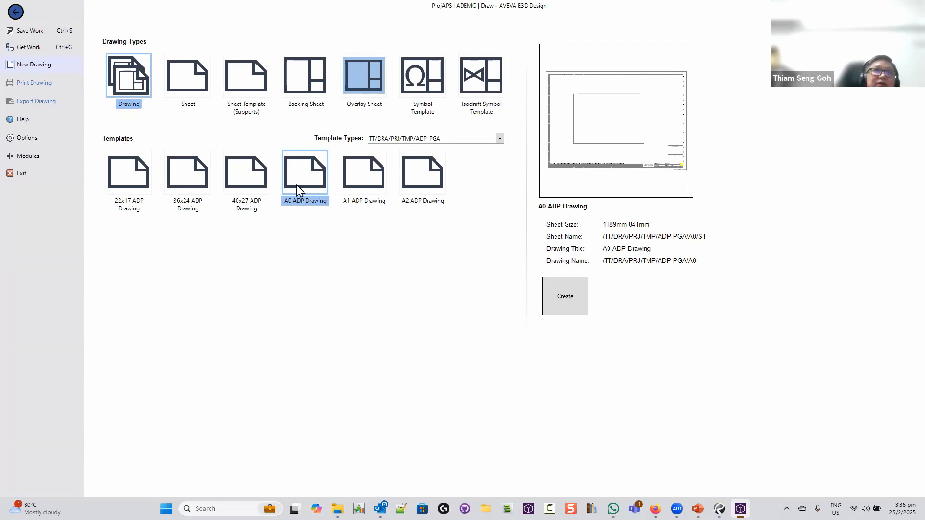
pyautogui.click(576, 303)
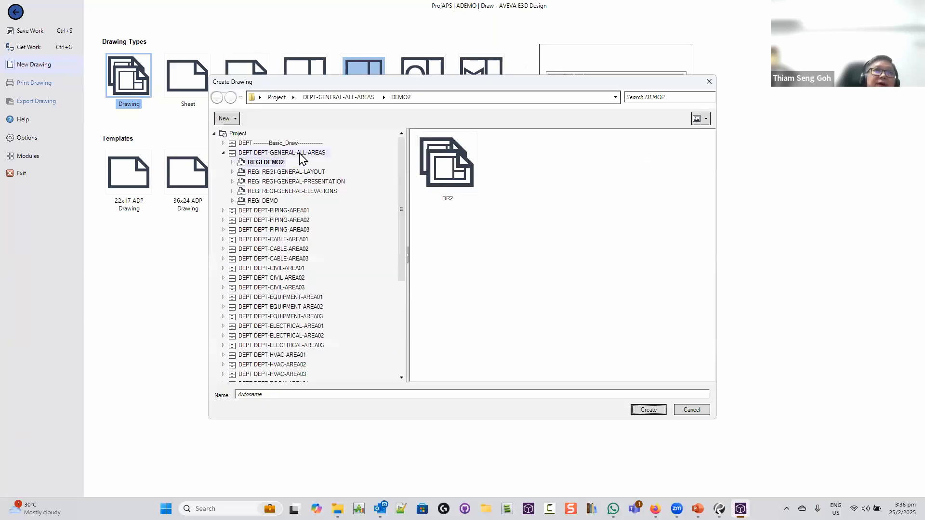
pyautogui.click(300, 153)
# Add a new registry named SEMINAR_REG and create the drawing inside it
pyautogui.click(226, 119)
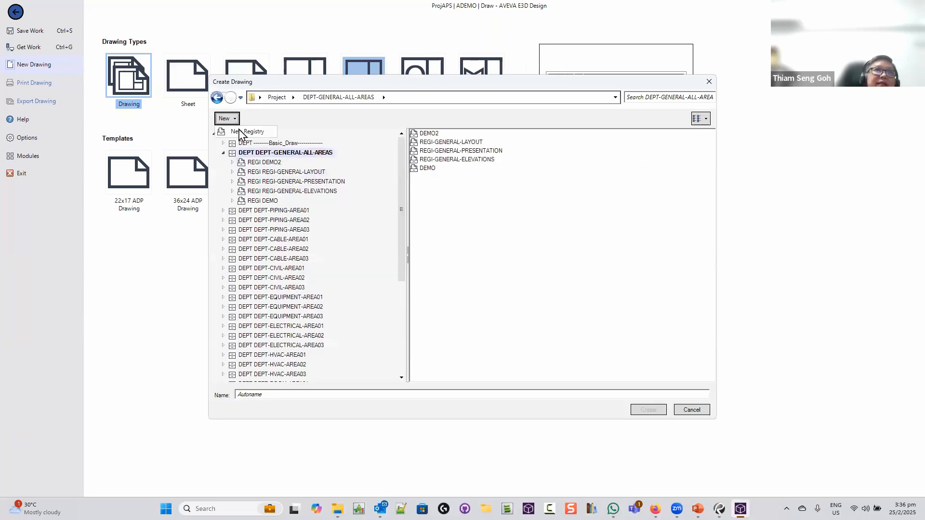
pyautogui.click(246, 132)
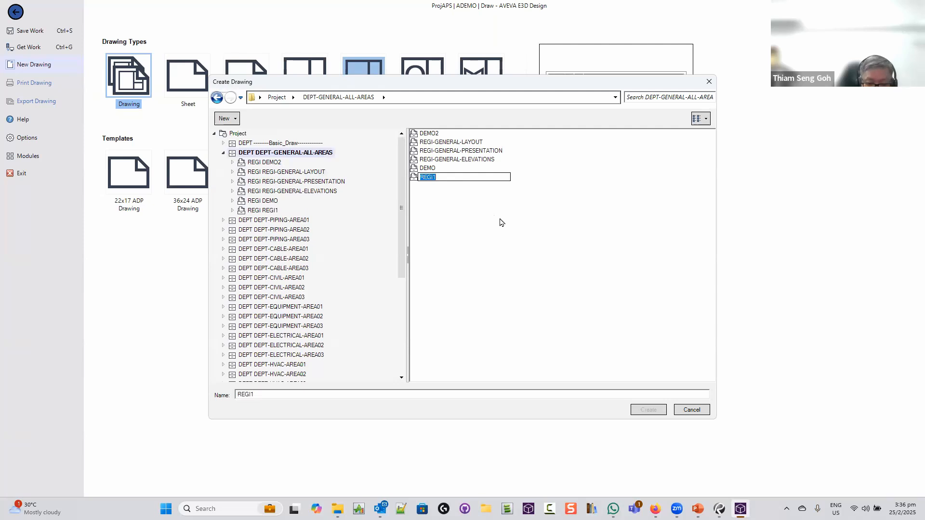
pyautogui.write('SEMINA')
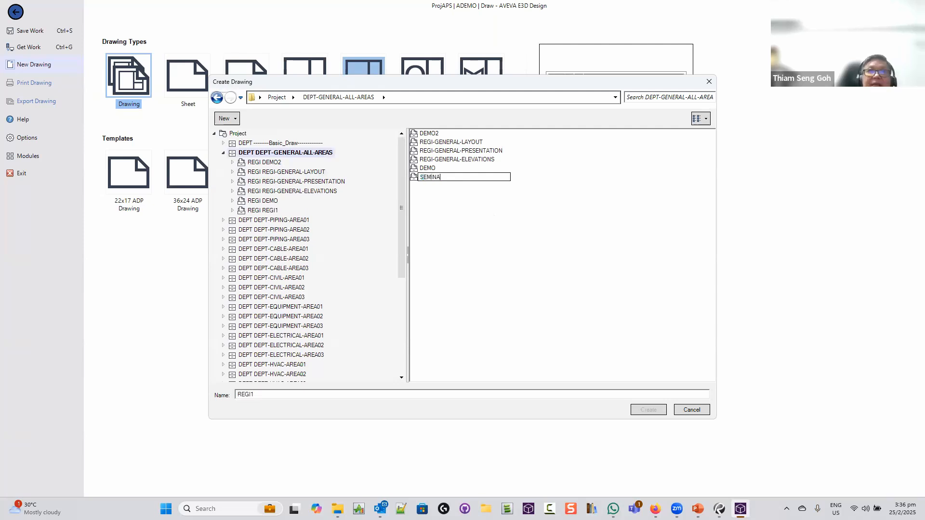
pyautogui.write('R_REG')
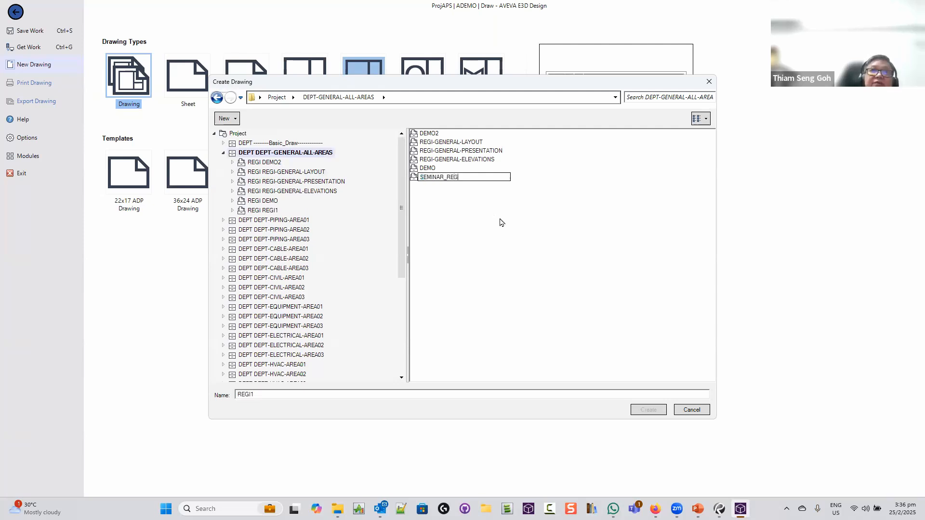
pyautogui.press('Return')
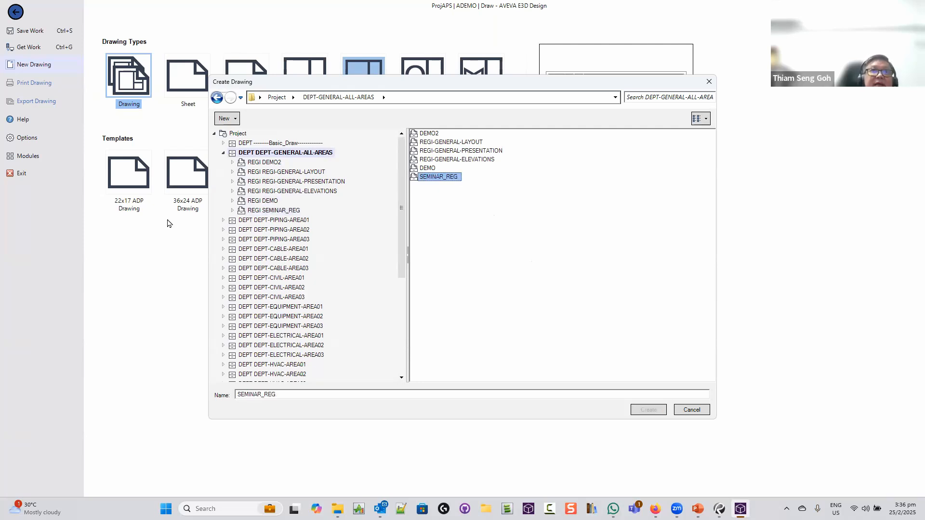
pyautogui.click(233, 211)
pyautogui.click(285, 211)
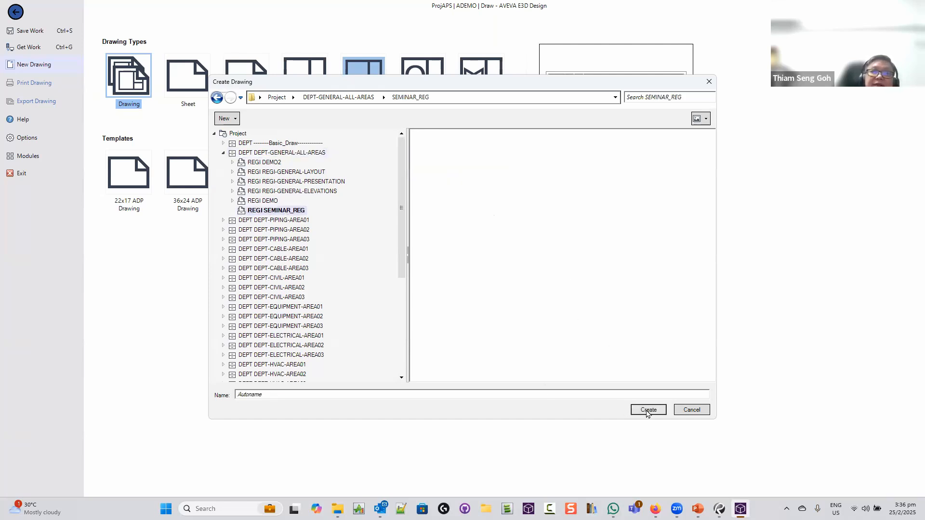
pyautogui.click(648, 410)
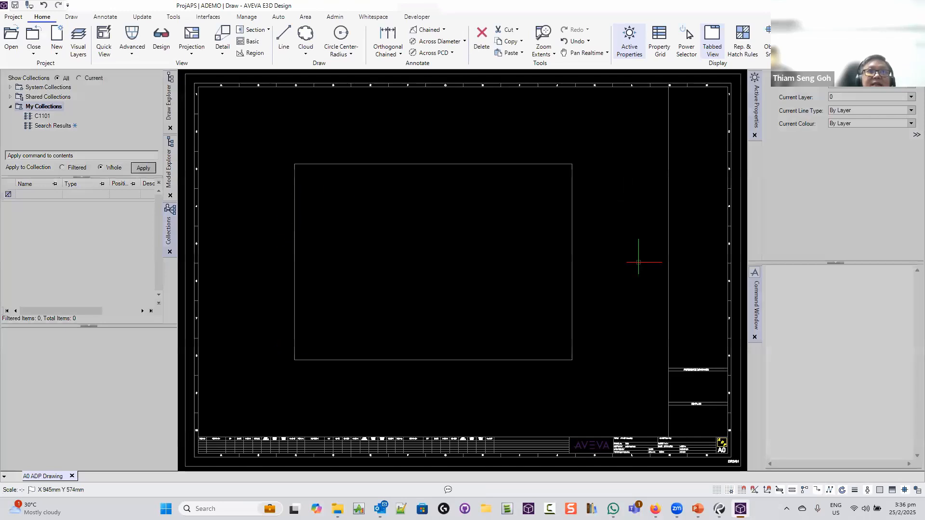
# Move the view frame to the sheet's upper left and shrink it
pyautogui.click(571, 325)
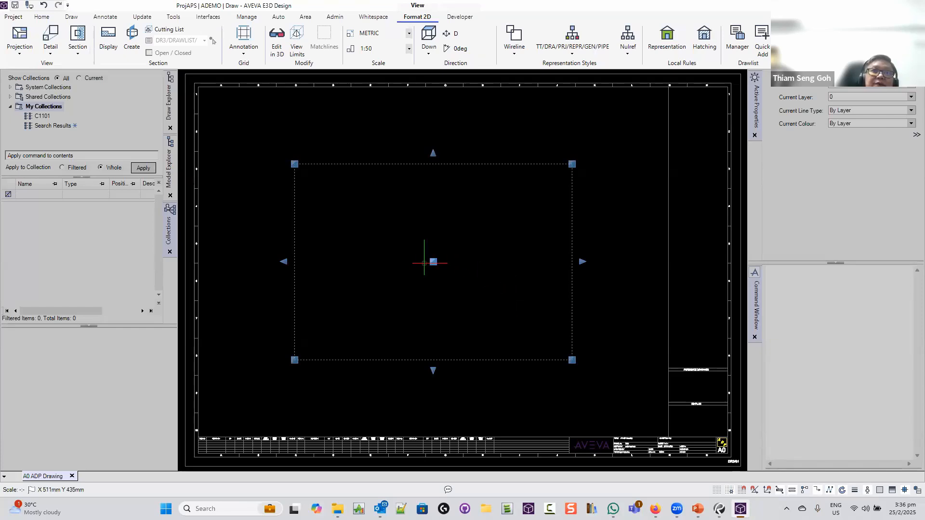
pyautogui.click(433, 261)
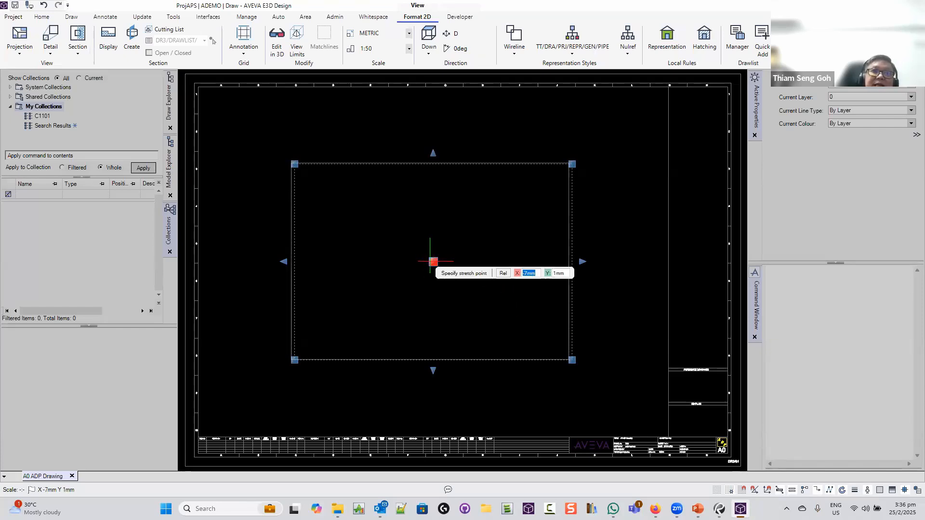
pyautogui.click(358, 202)
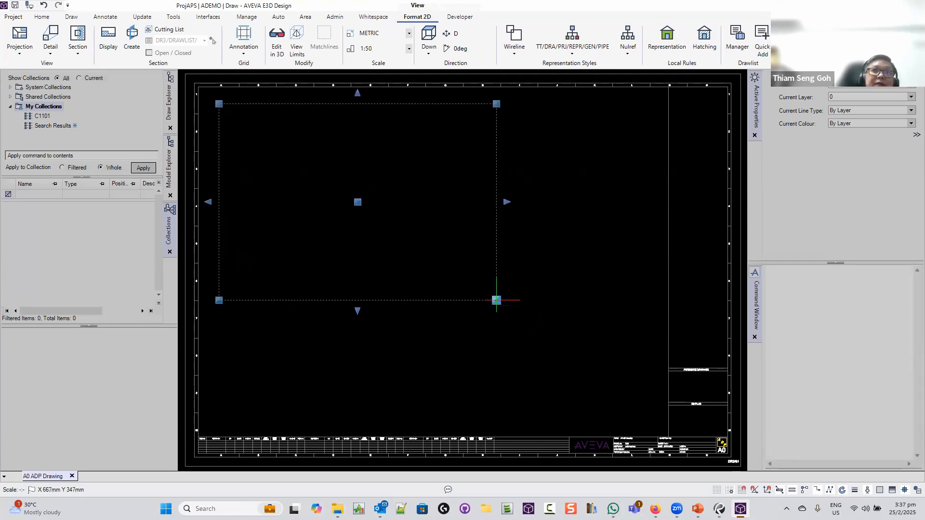
pyautogui.click(496, 300)
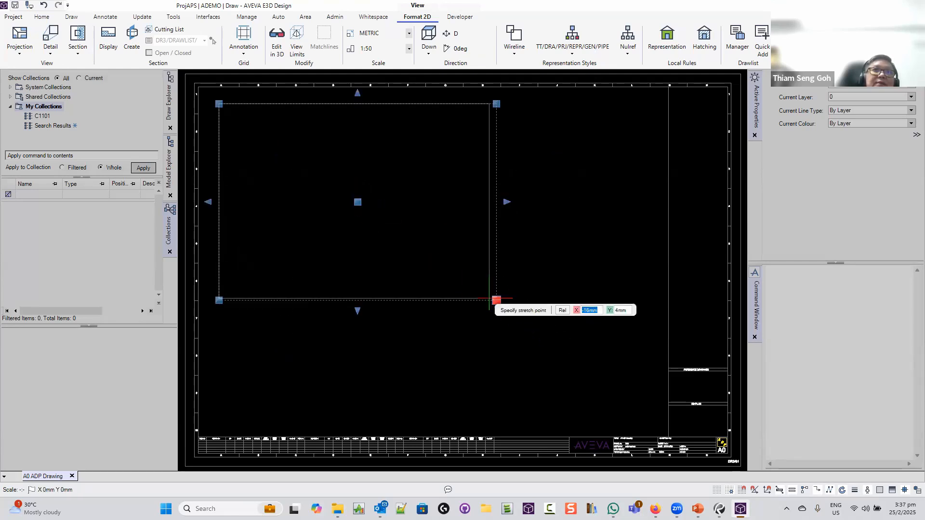
pyautogui.click(455, 270)
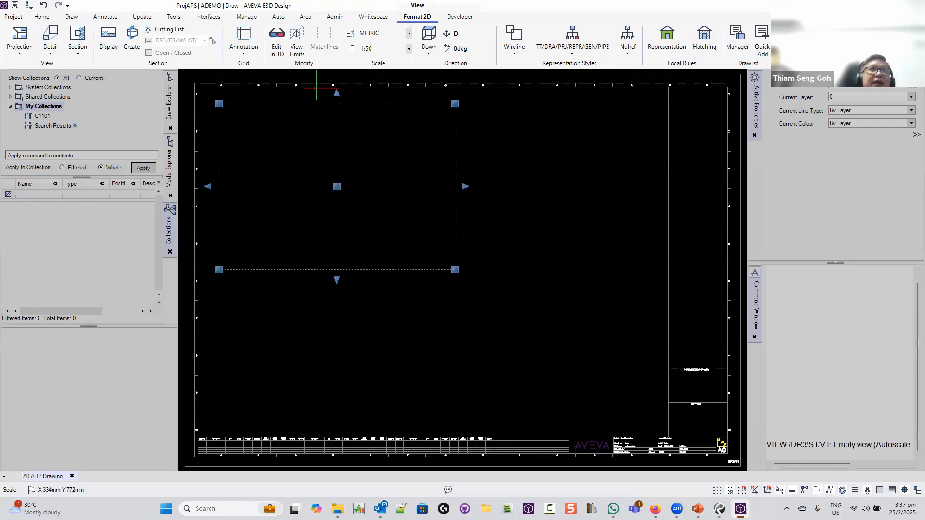
# Edit the view in 3D and select SITE REAL_SEMINAR in the model tree
pyautogui.click(279, 44)
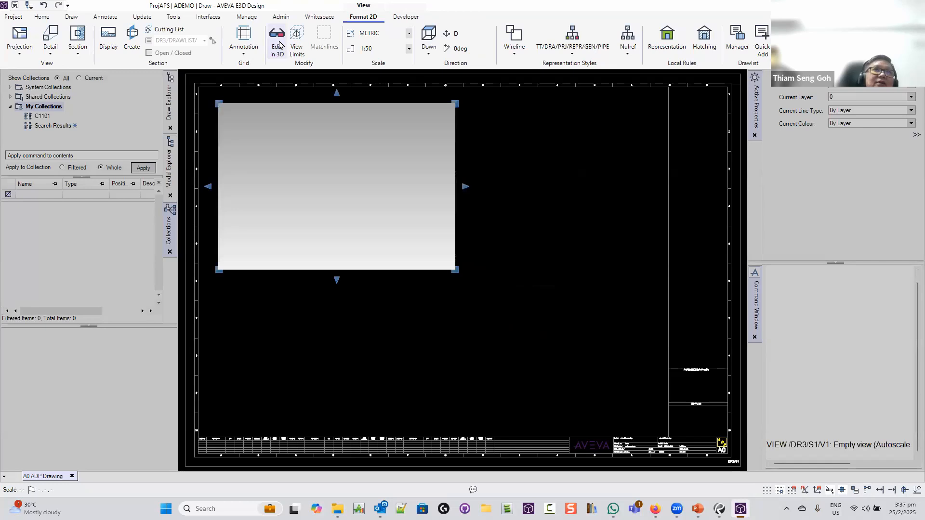
pyautogui.click(169, 161)
pyautogui.click(102, 110)
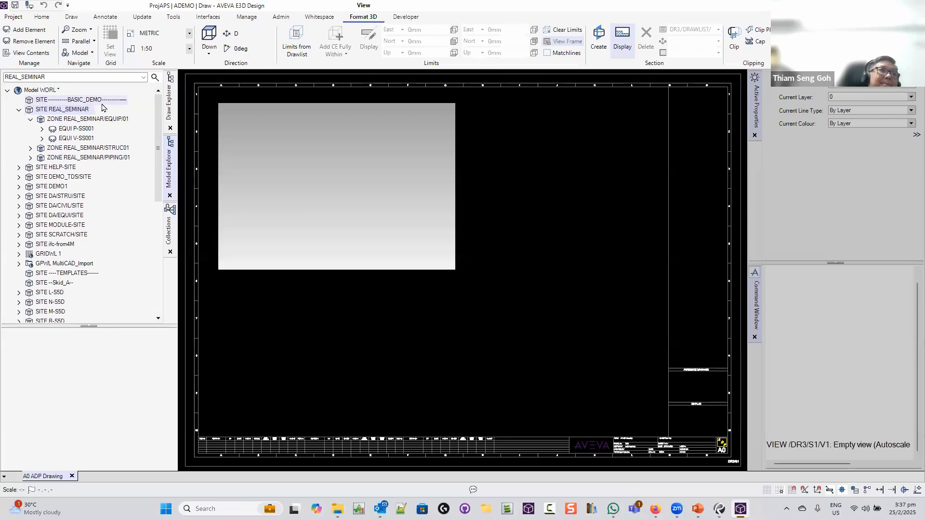
# Add the REAL_SEMINAR site to the view and rotate it 90°
pyautogui.click(28, 29)
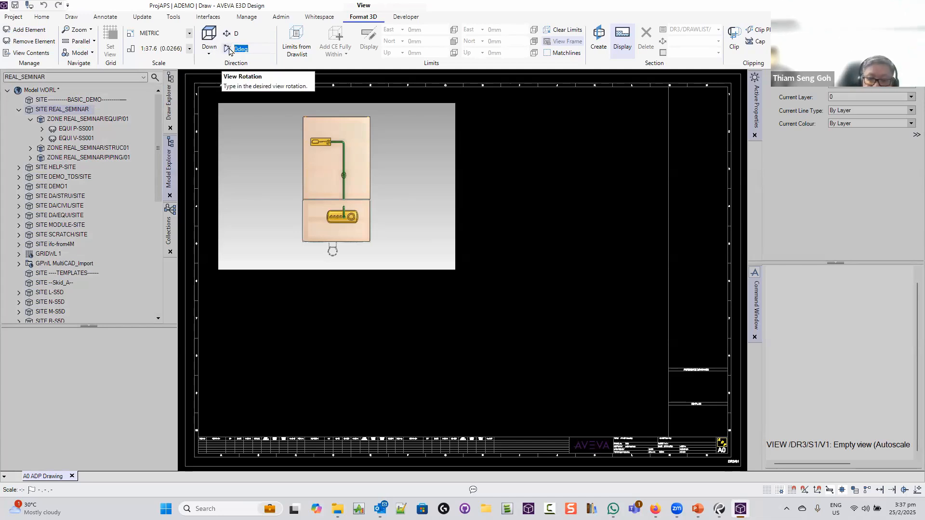
pyautogui.write('90')
pyautogui.press('Return')
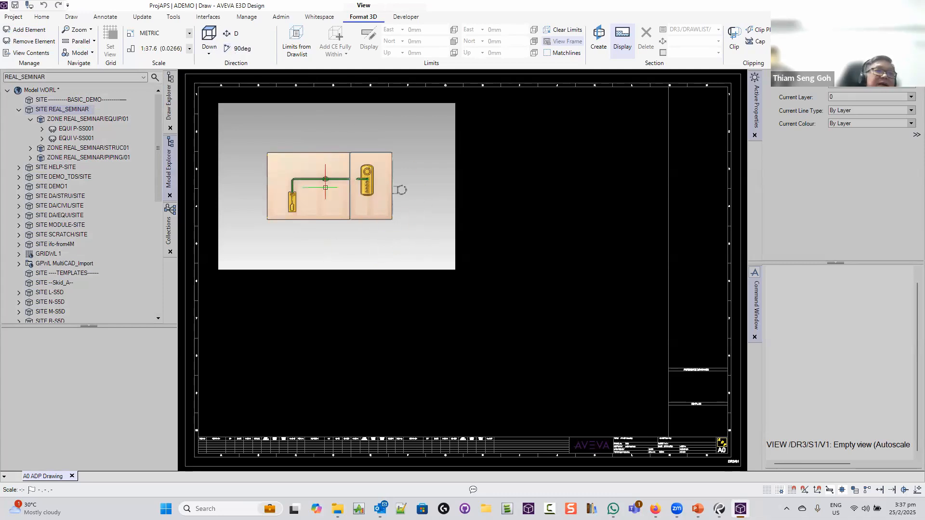
# Set the view scale to 1:33 1/3 and finish editing the view
pyautogui.click(185, 52)
pyautogui.click(189, 50)
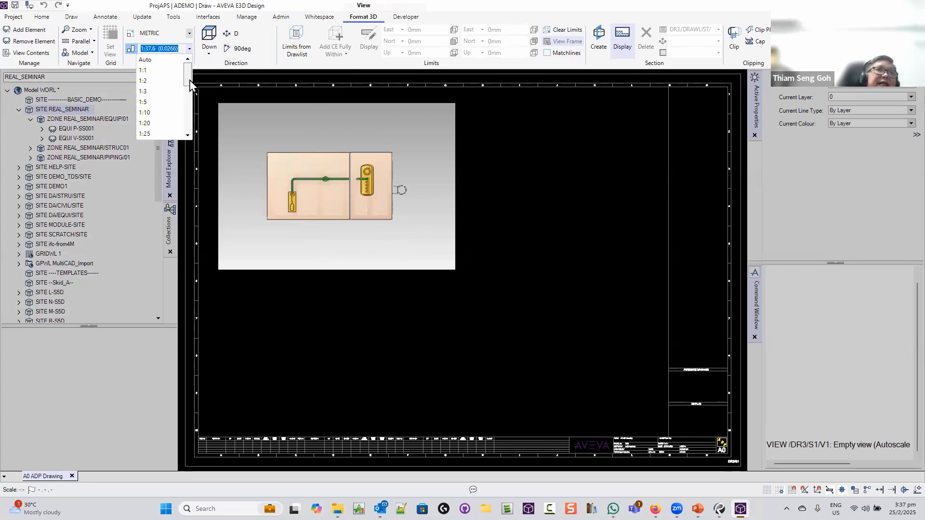
pyautogui.moveTo(190, 85); pyautogui.dragTo(192, 95)
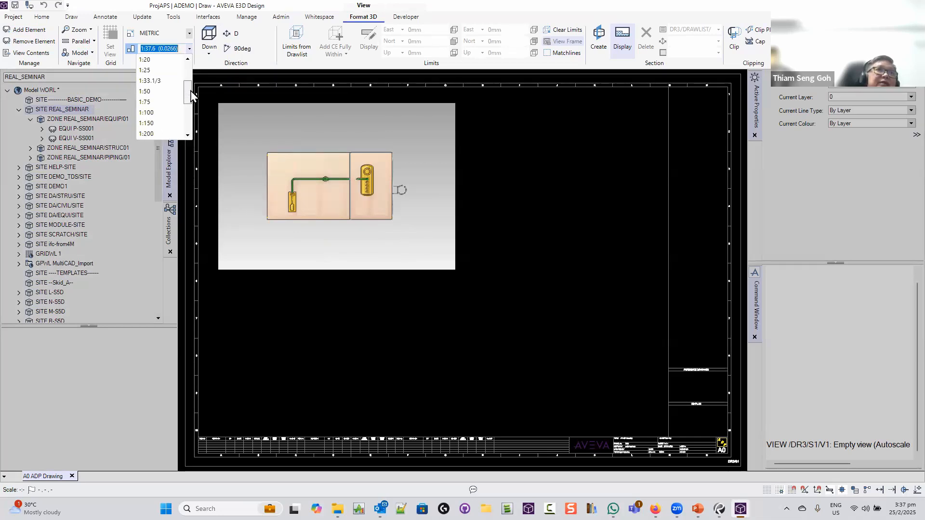
pyautogui.click(153, 81)
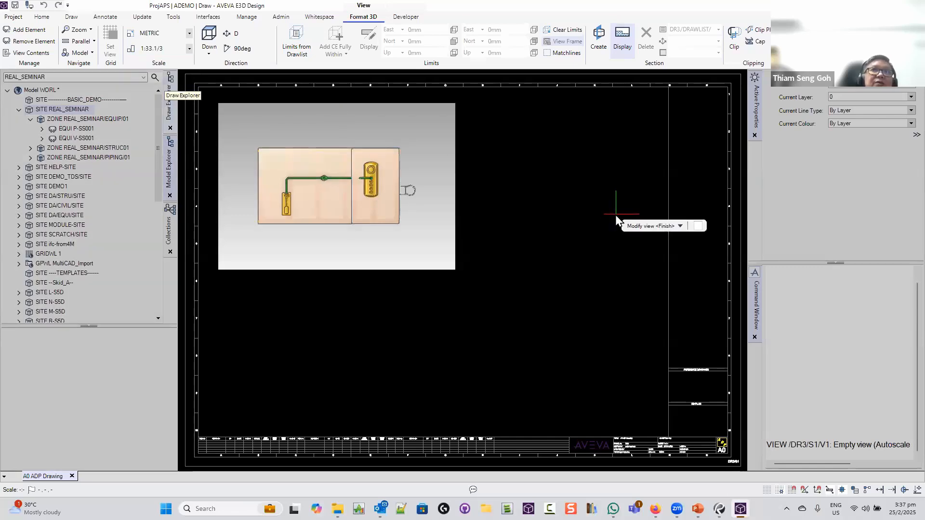
pyautogui.rightClick(538, 212)
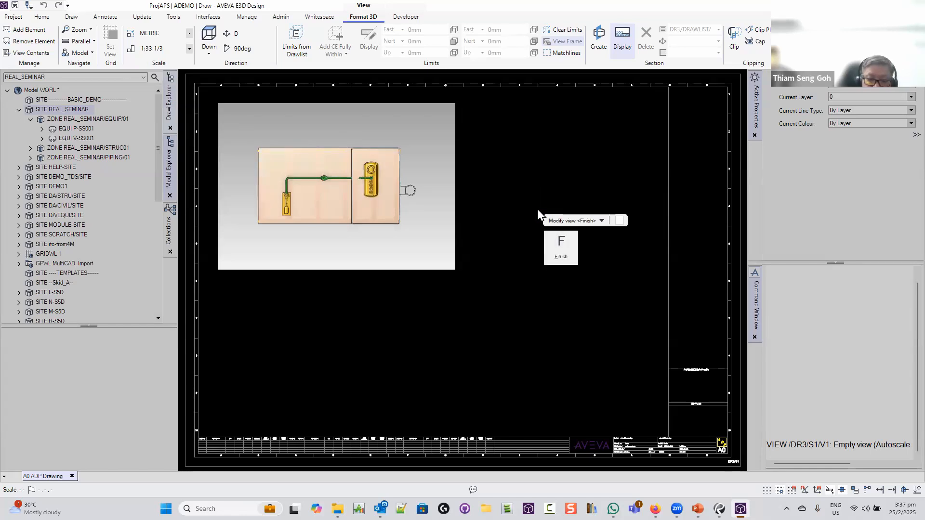
pyautogui.press('f')
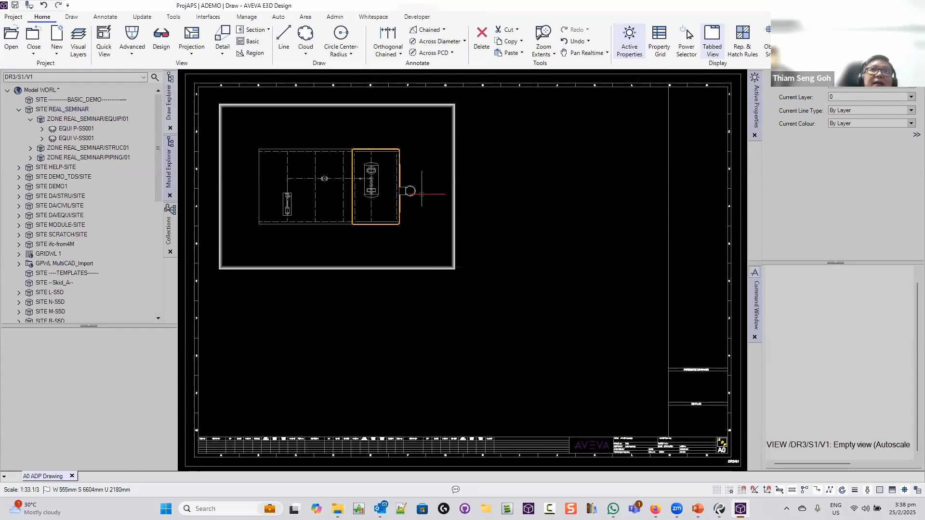
# Apply the TT/DRA/PRJ/REPRW/GEN/BASIC representation style to view /DR3/S1/V1 with Global wireline
pyautogui.click(375, 270)
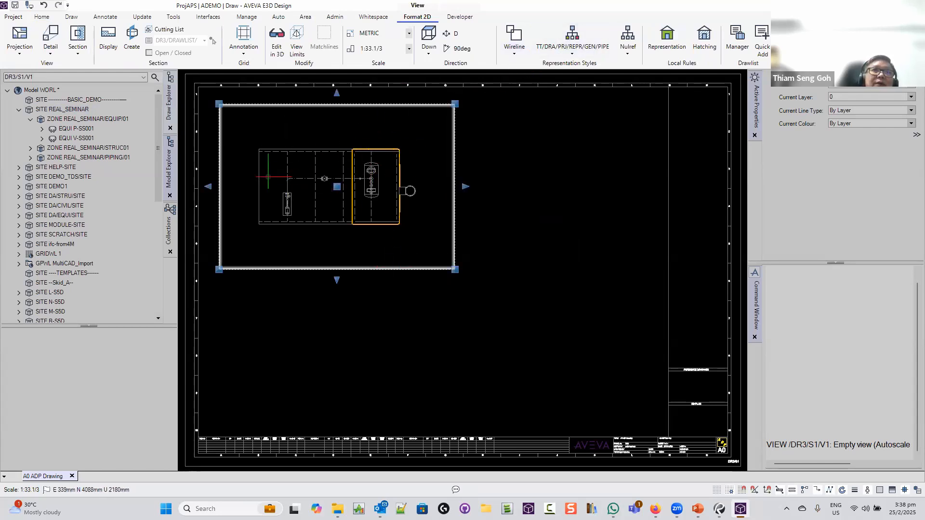
pyautogui.click(579, 53)
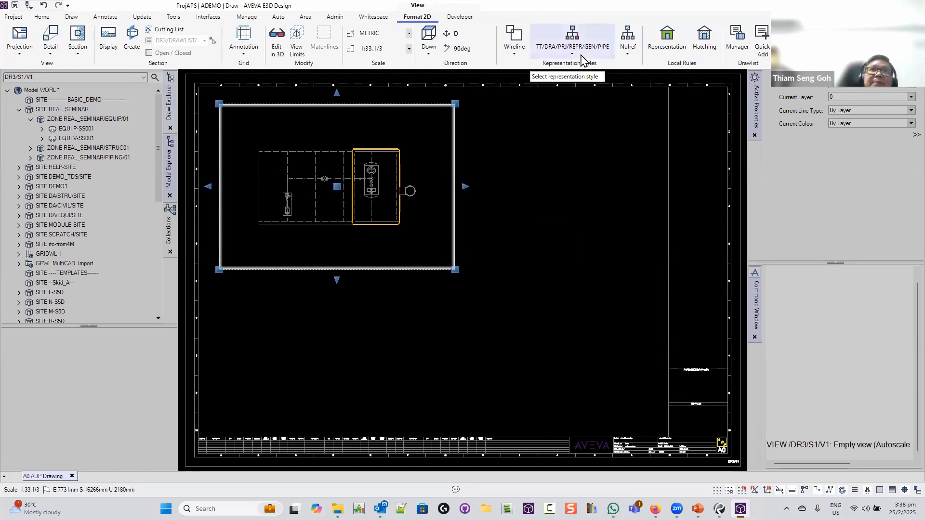
pyautogui.moveTo(573, 76)
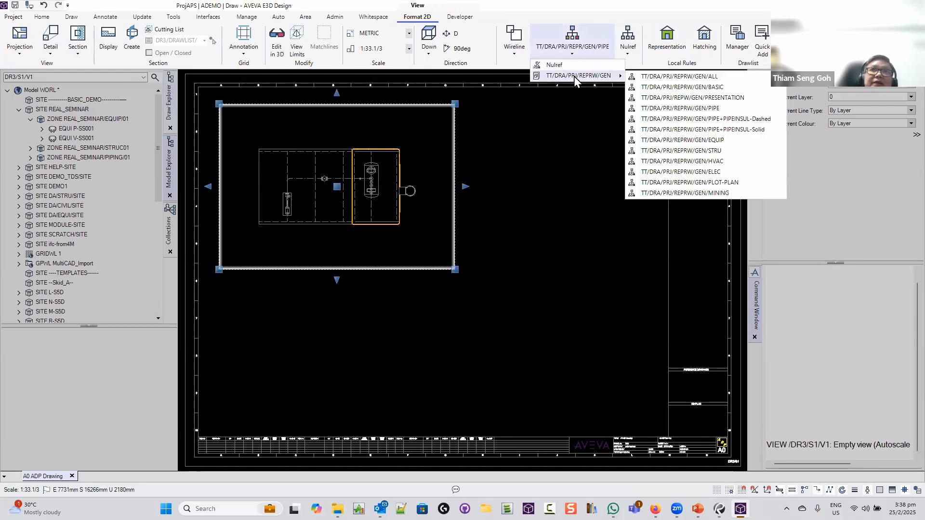
pyautogui.click(704, 88)
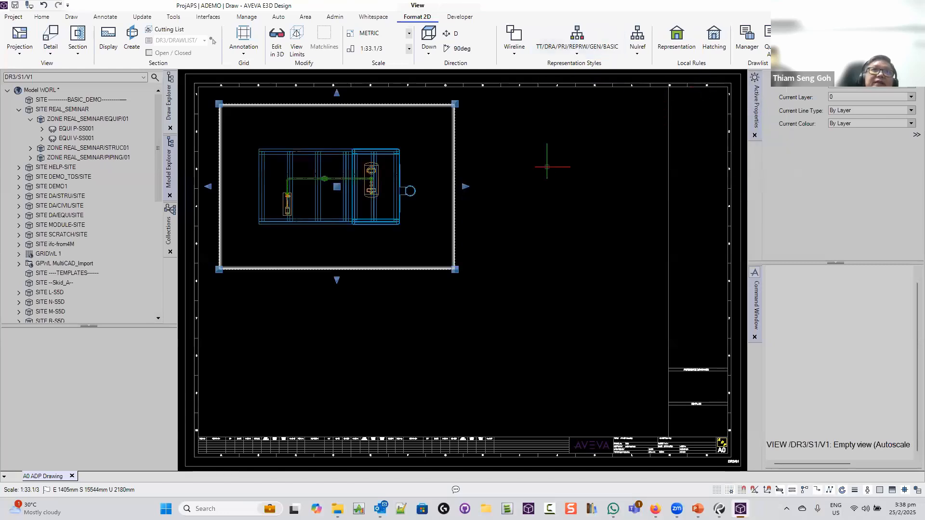
pyautogui.click(514, 44)
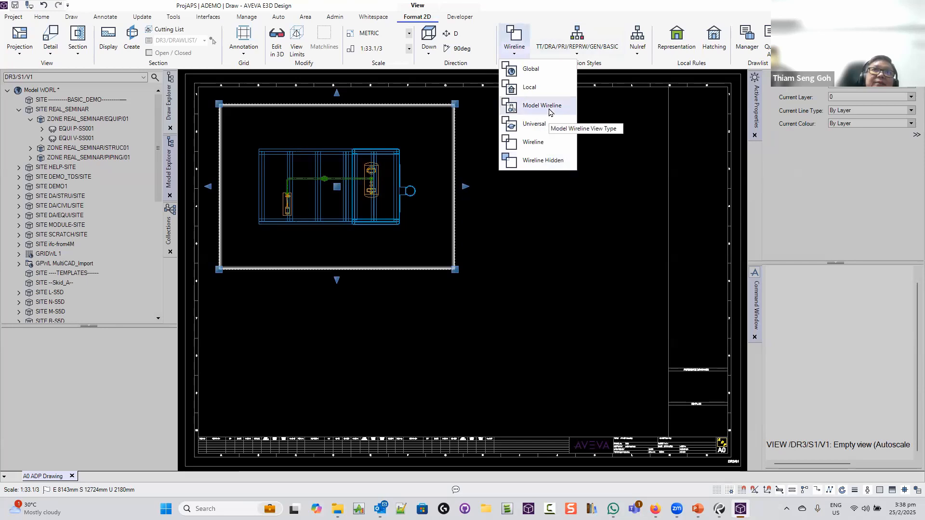
pyautogui.click(527, 70)
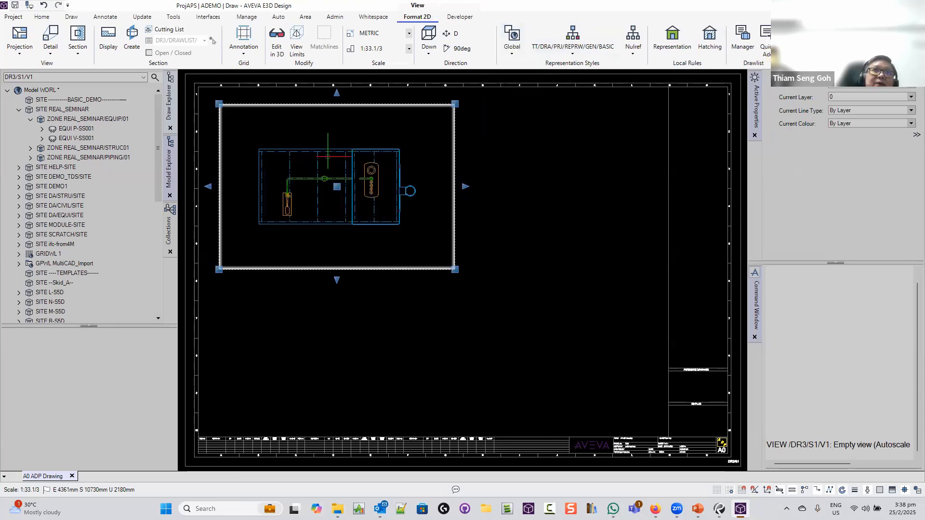
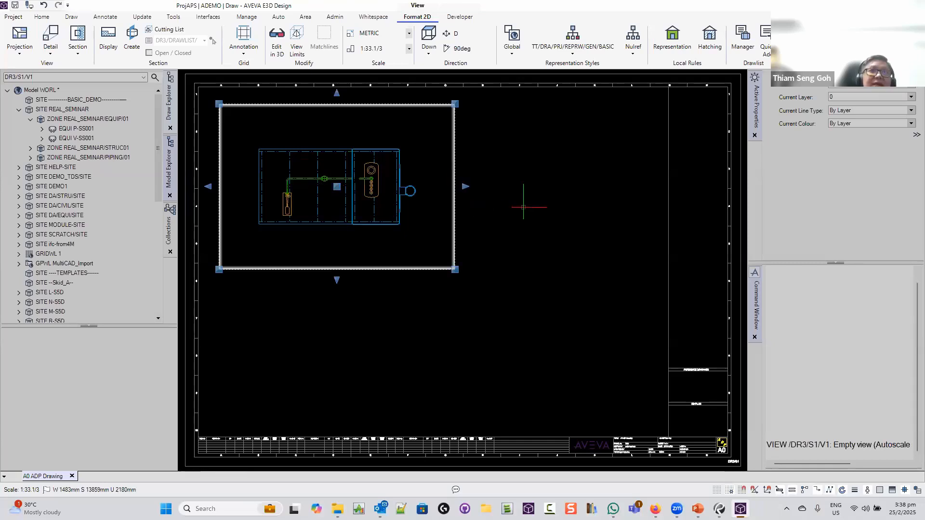
# Deselect plan view V1 by clicking an empty area of the A0 sheet
pyautogui.click(535, 192)
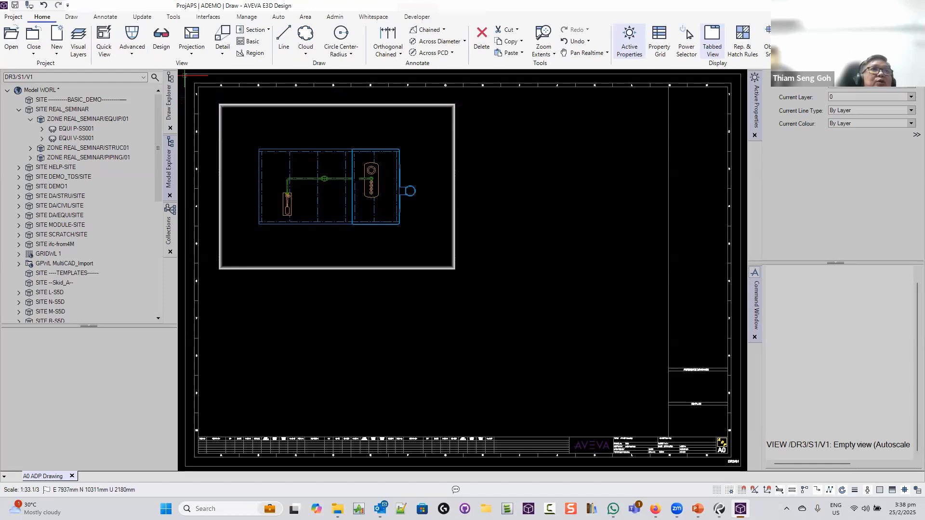
# Project elevation view V2 from the plan view and place it directly below the plan
pyautogui.click(200, 54)
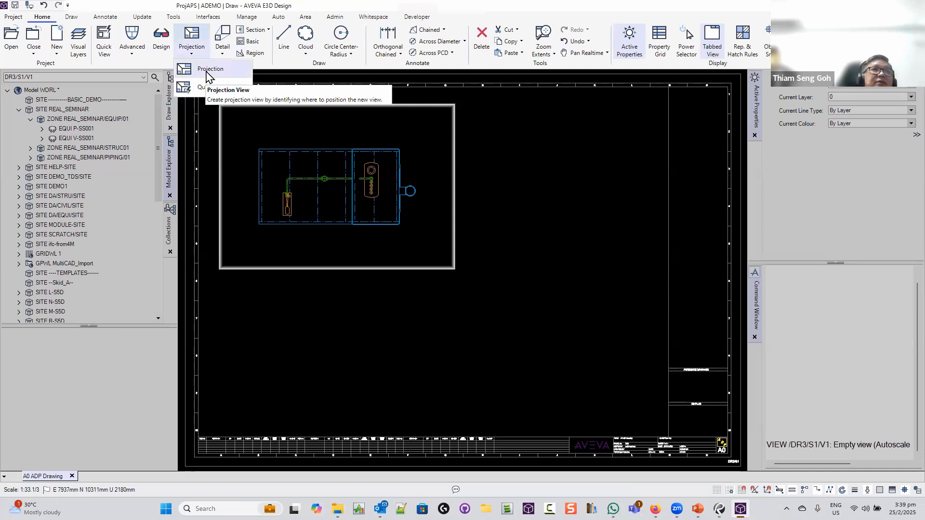
pyautogui.click(208, 70)
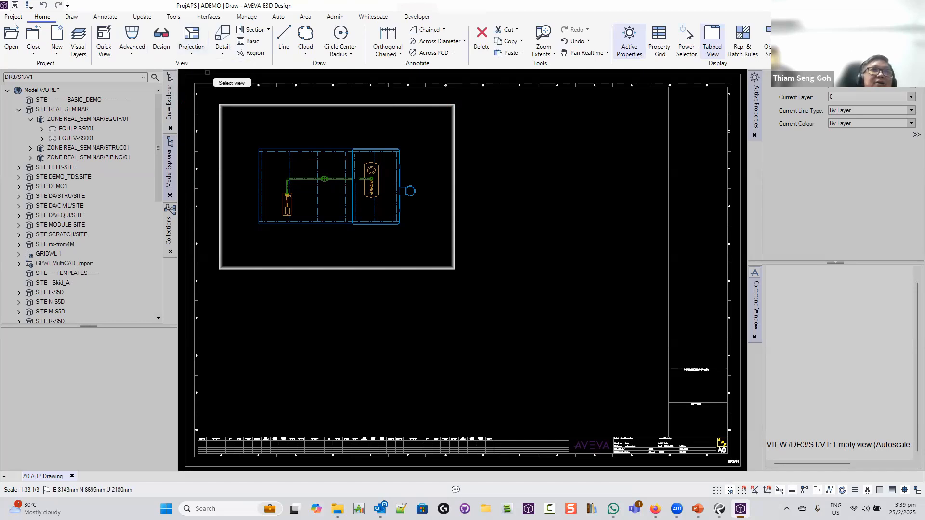
pyautogui.click(257, 105)
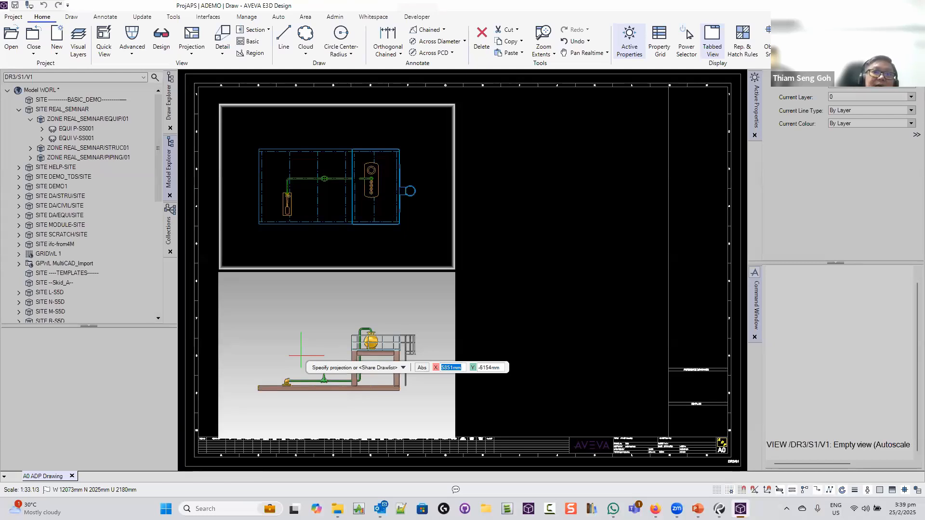
pyautogui.click(301, 356)
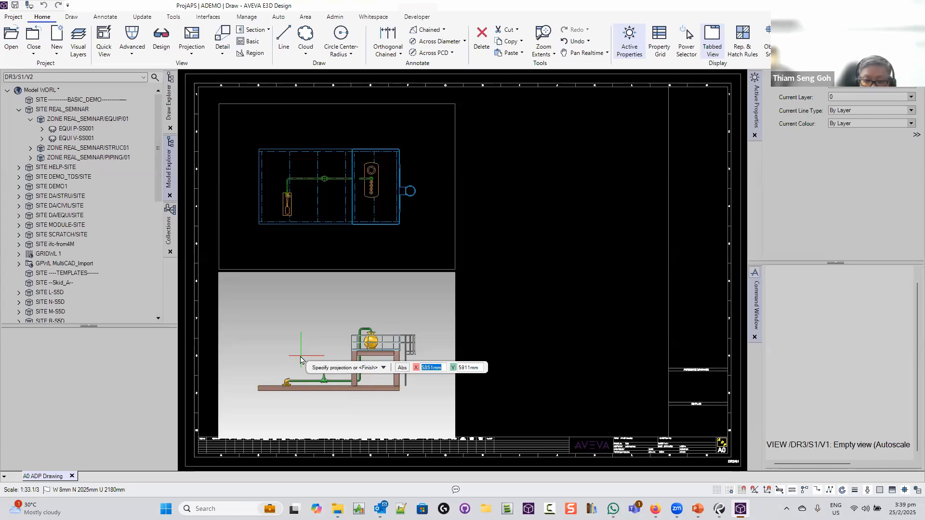
pyautogui.press('f')
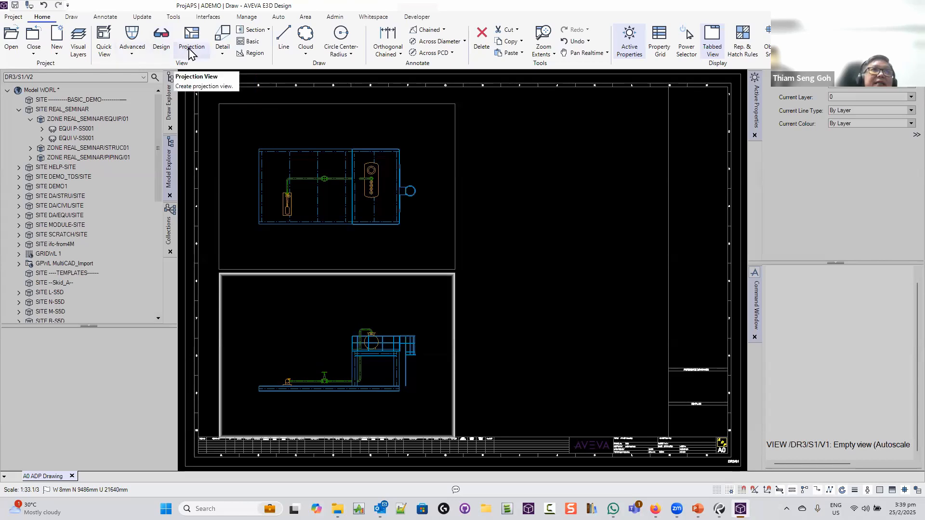
pyautogui.click(190, 52)
# Project side view V3 from the plan view, placed to the right of the plan
pyautogui.click(193, 71)
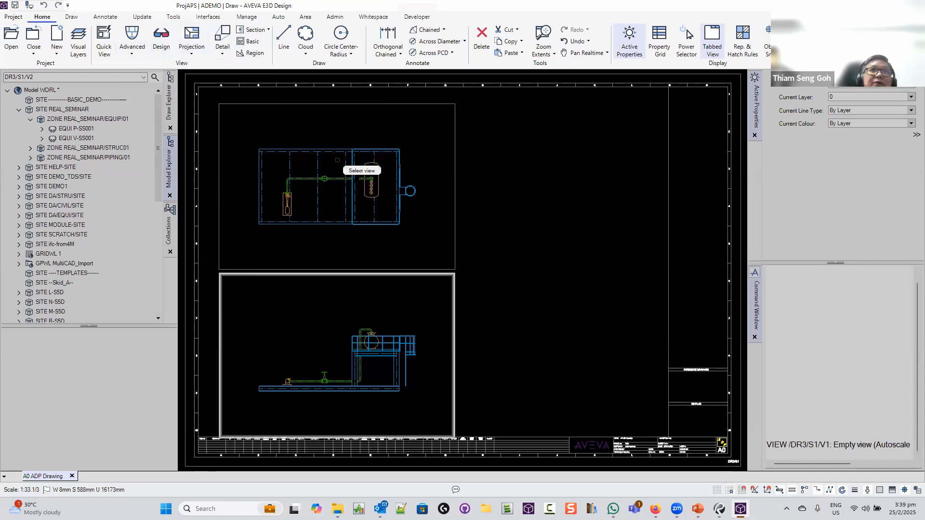
pyautogui.click(375, 104)
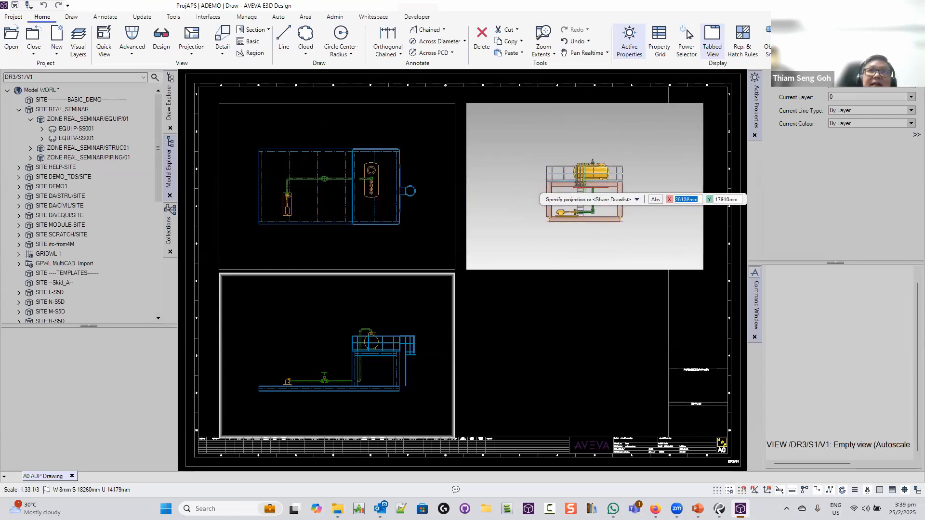
pyautogui.click(585, 187)
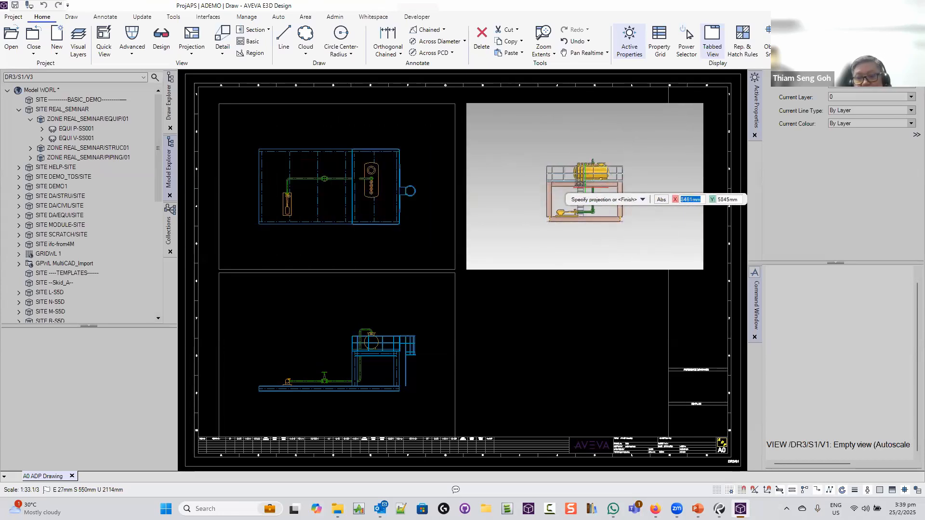
pyautogui.press('Return')
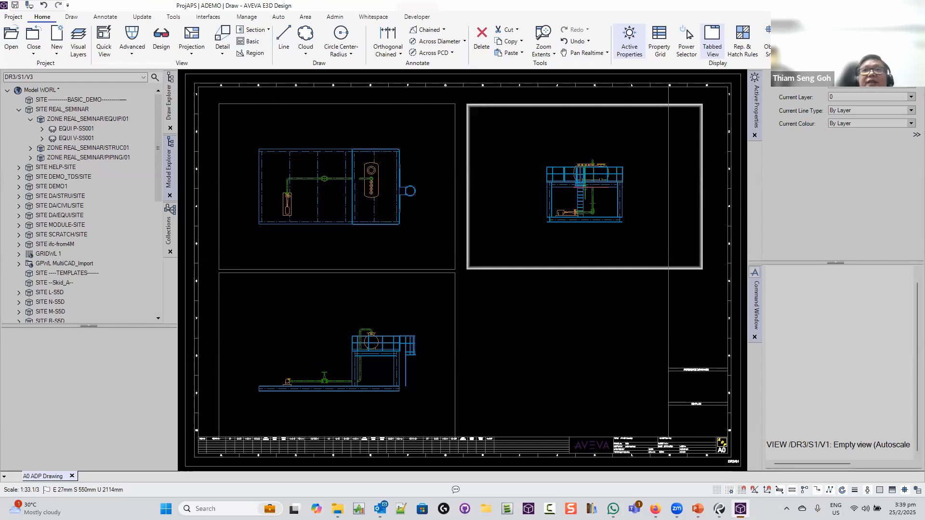
# Stretch the side view frame's bottom-right corner by X -200, Y 0
pyautogui.click(644, 267)
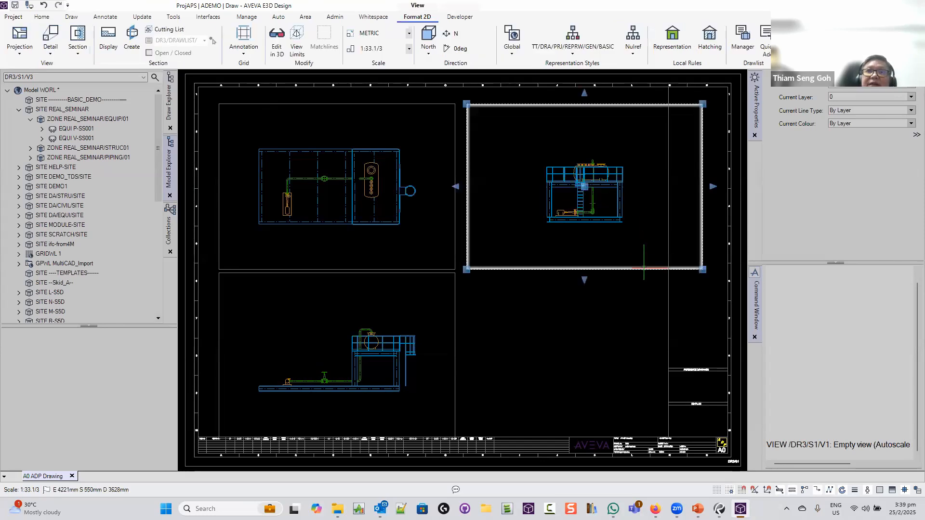
pyautogui.click(703, 270)
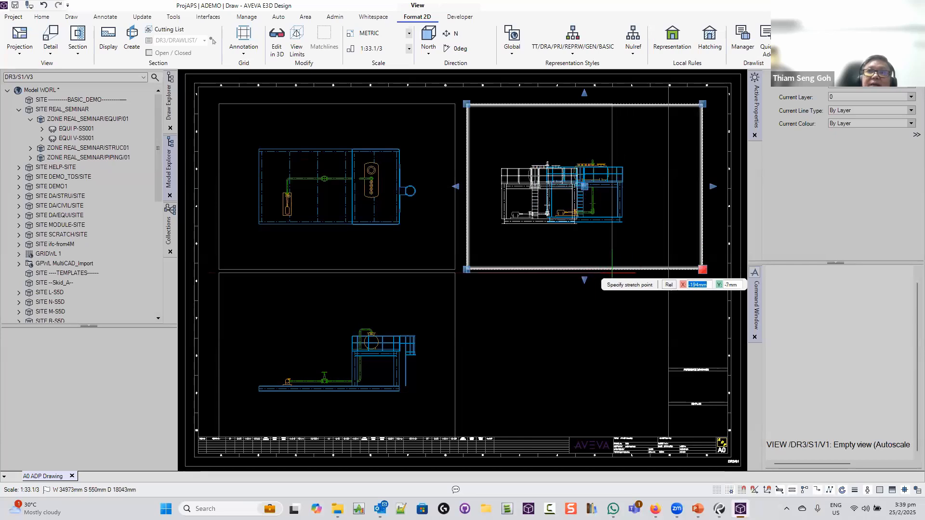
pyautogui.write('-200')
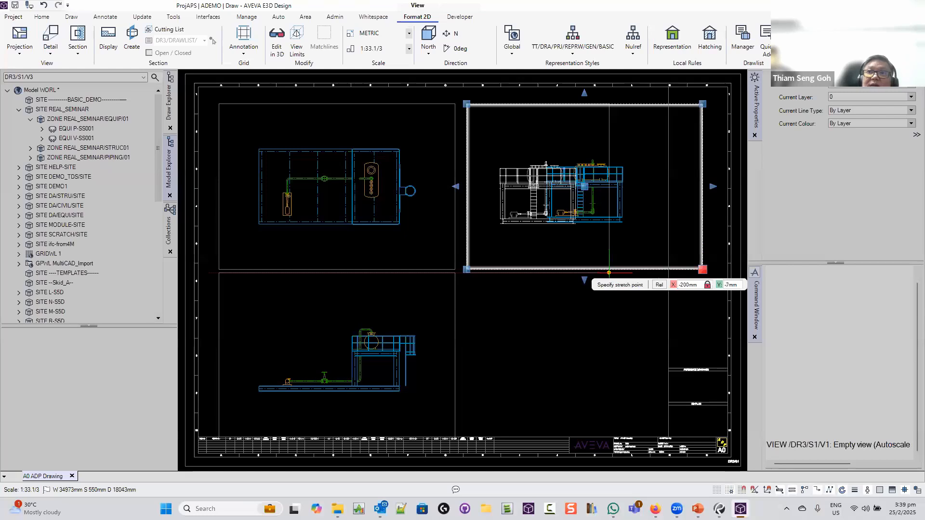
pyautogui.press('Tab')
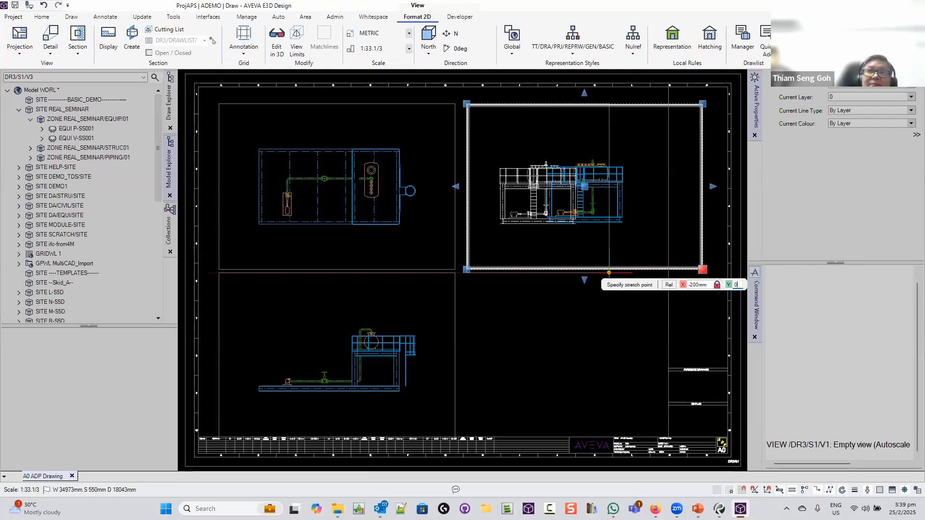
pyautogui.press('Return')
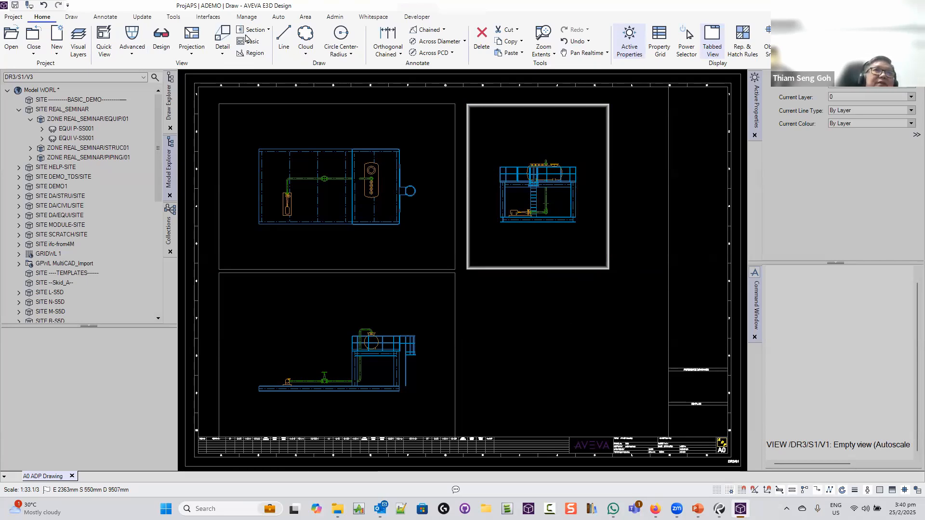
# Start a detail view, then abandon it and dismiss the new drawing options
pyautogui.click(222, 52)
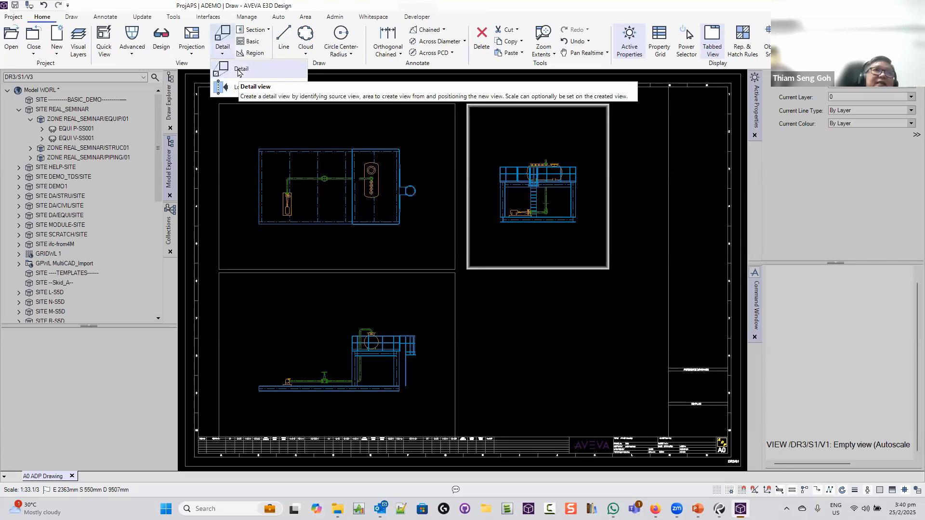
pyautogui.click(238, 70)
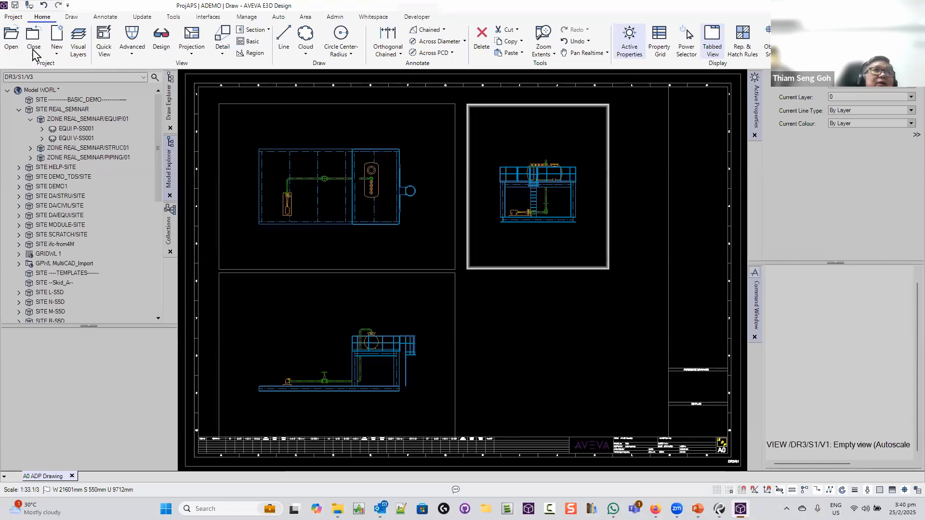
pyautogui.click(60, 54)
pyautogui.click(60, 55)
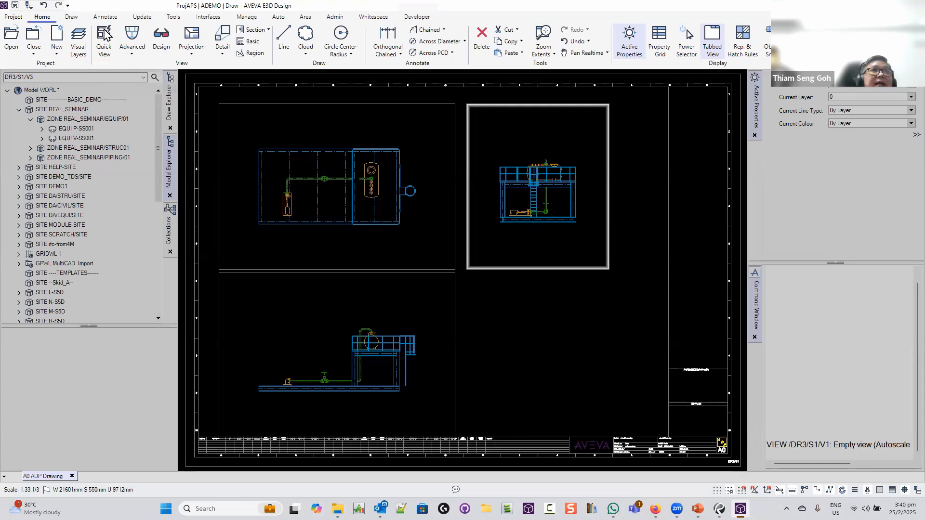
# Begin a Quick View with site REAL_SEMINAR as its content
pyautogui.click(104, 36)
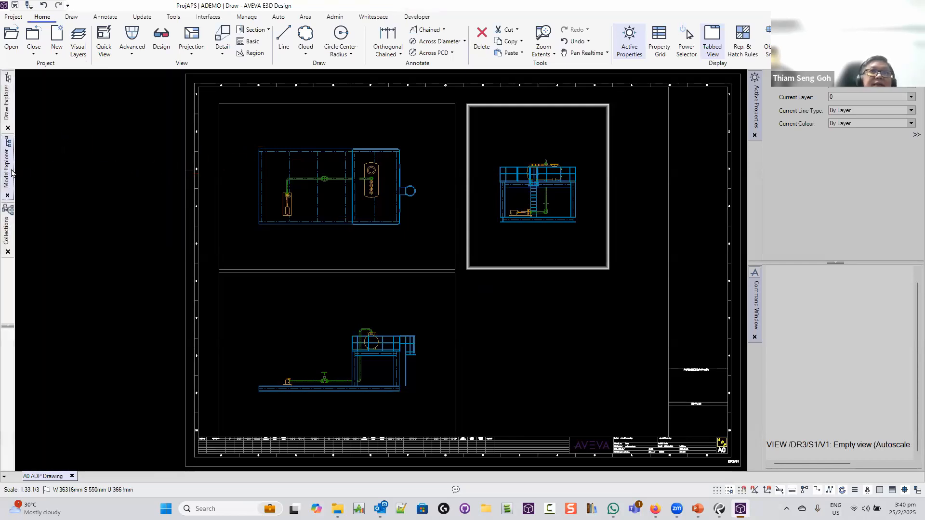
pyautogui.moveTo(12, 173)
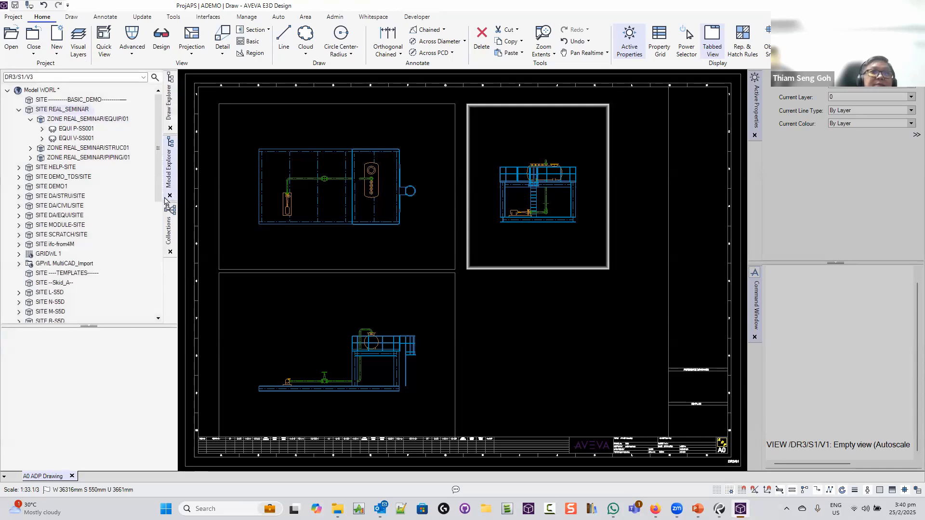
pyautogui.click(63, 109)
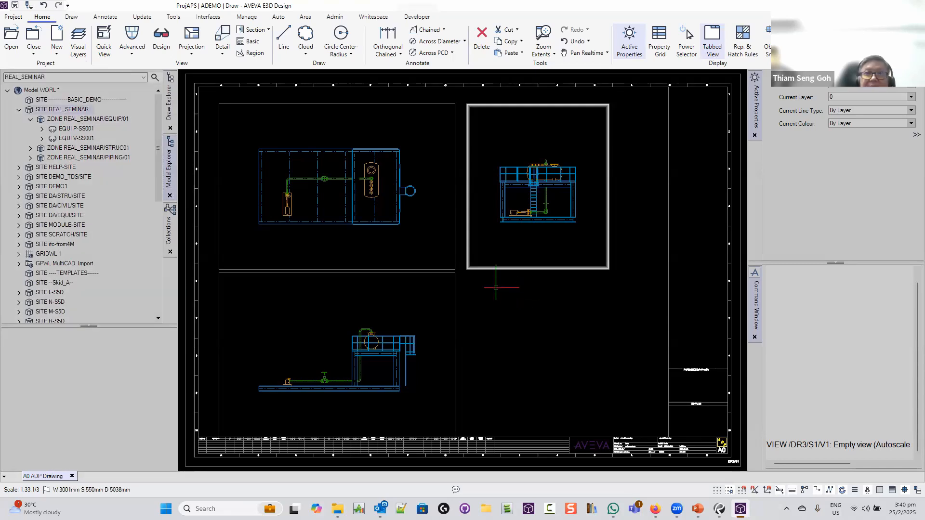
# Draw the fourth view's frame below the side view and set its direction to Iso 2
pyautogui.click(466, 279)
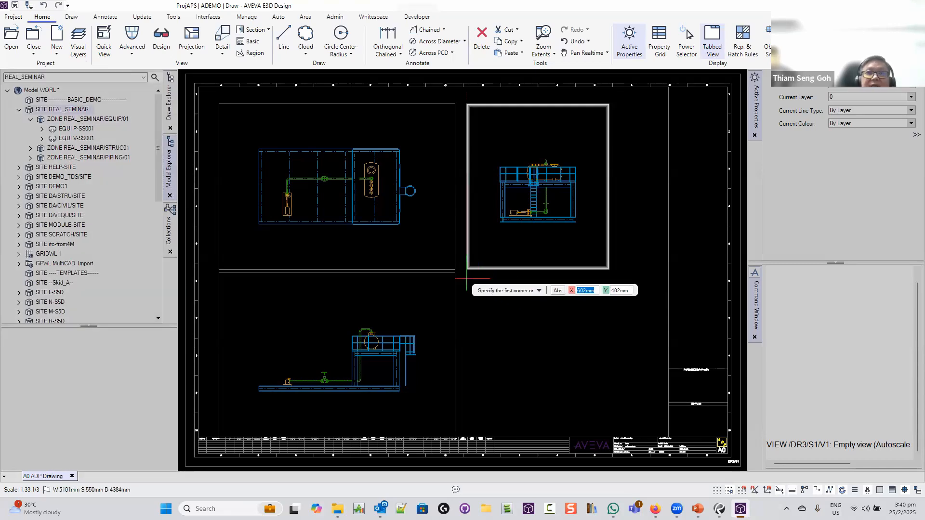
pyautogui.click(647, 425)
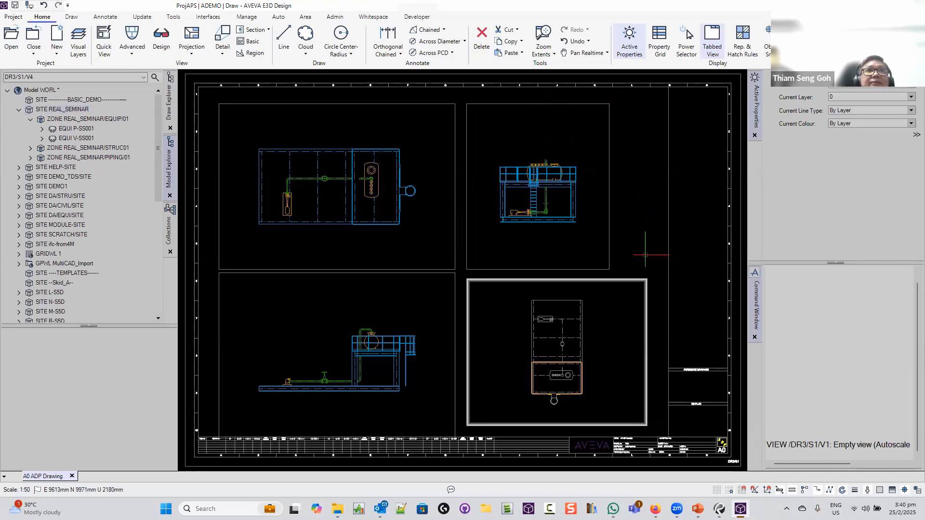
pyautogui.click(612, 279)
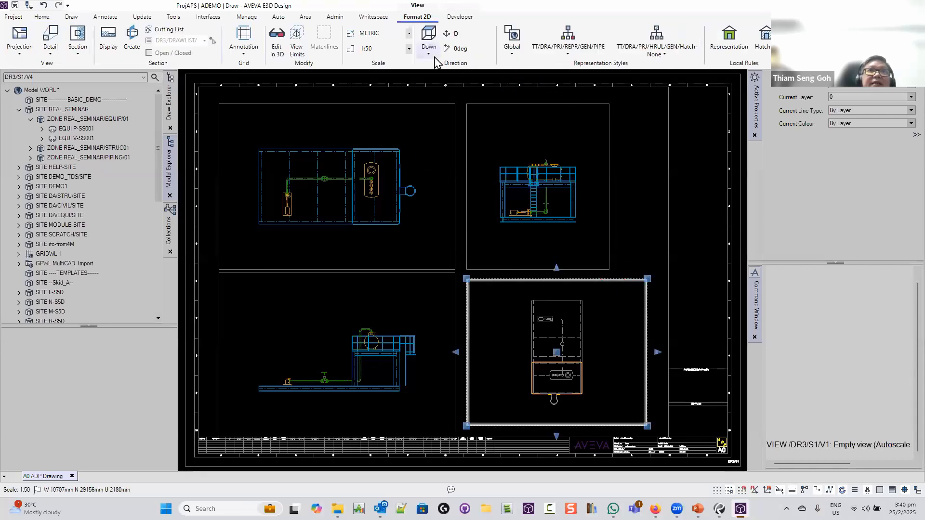
pyautogui.click(429, 42)
pyautogui.click(436, 140)
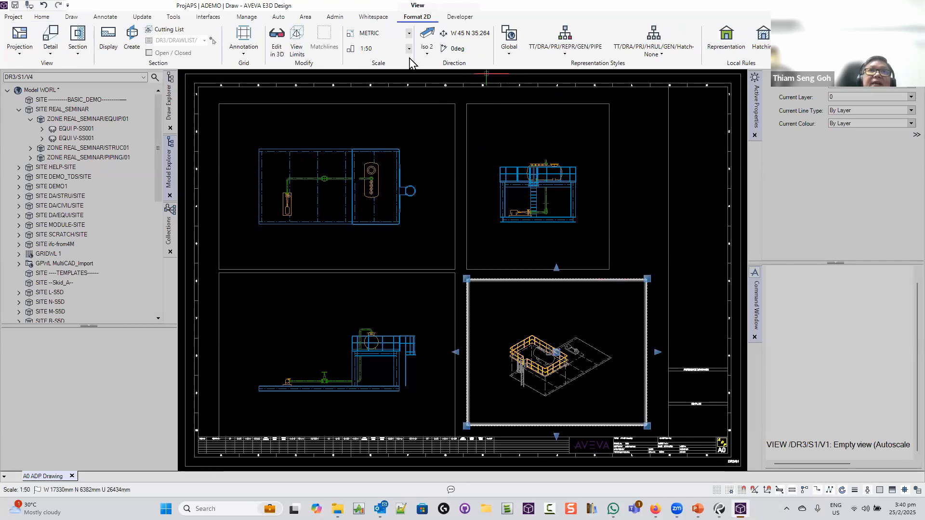
# Apply the GEN/BASIC representation style and a Global display type to the iso view
pyautogui.click(570, 53)
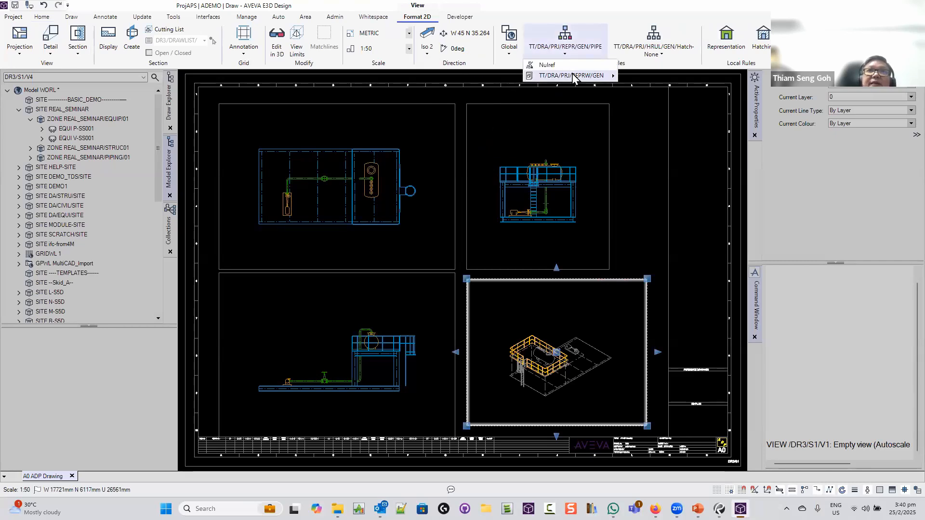
pyautogui.moveTo(581, 76)
pyautogui.click(718, 87)
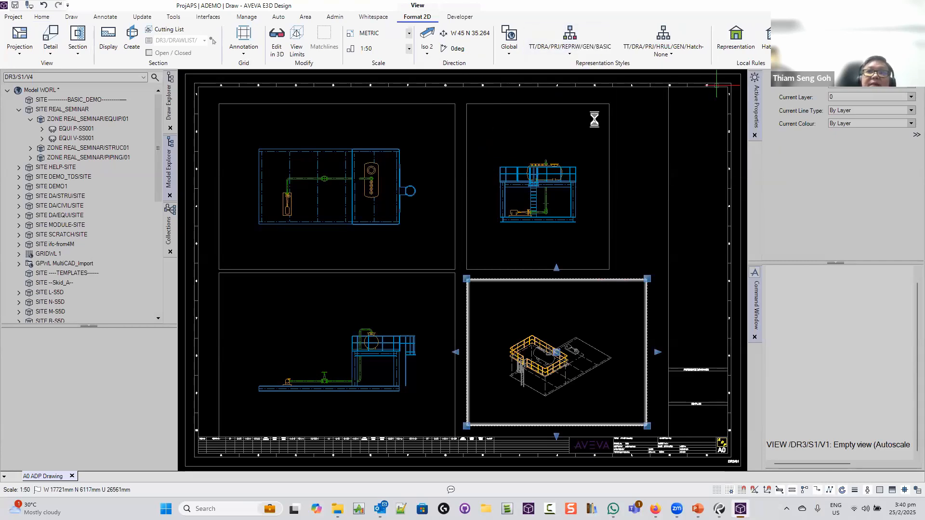
pyautogui.click(511, 57)
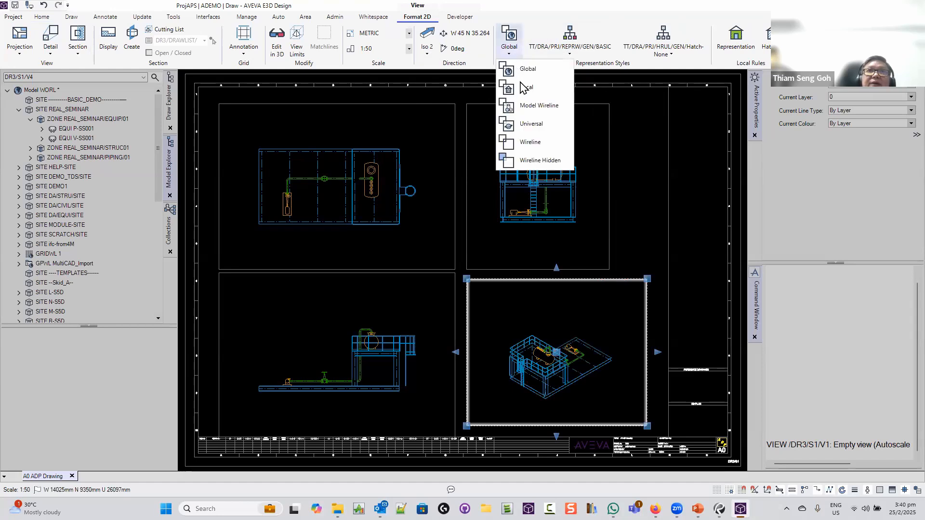
pyautogui.click(515, 69)
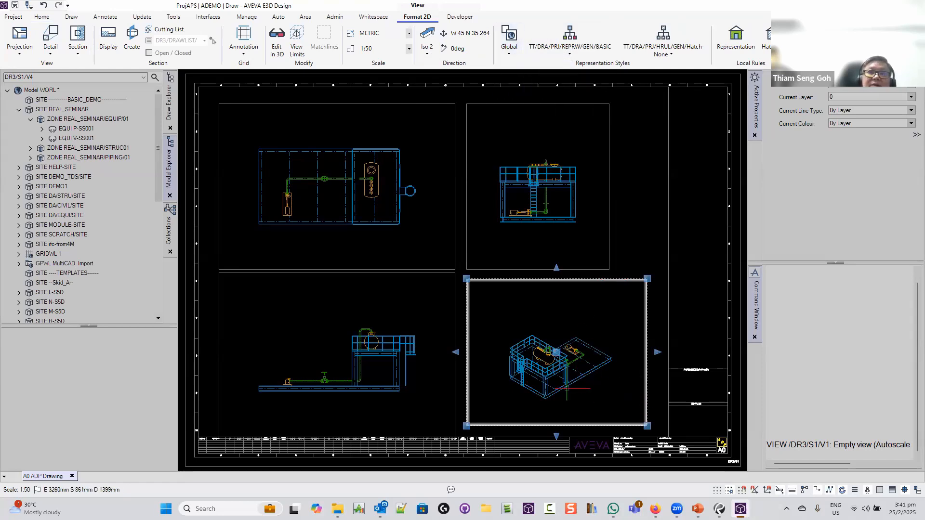
pyautogui.click(649, 230)
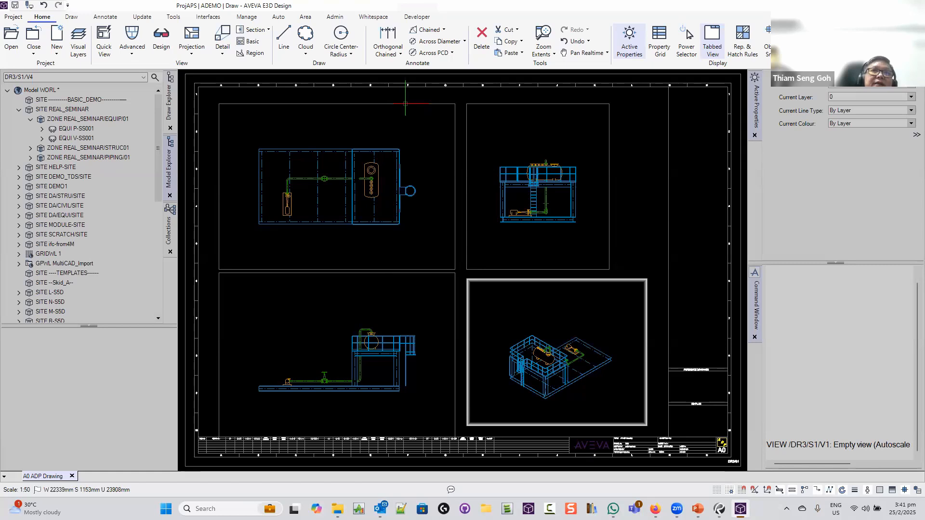
# Switch to plan view DR3/S1/V1 through the radial menu's view switcher
pyautogui.rightClick(397, 117)
pyautogui.click(397, 150)
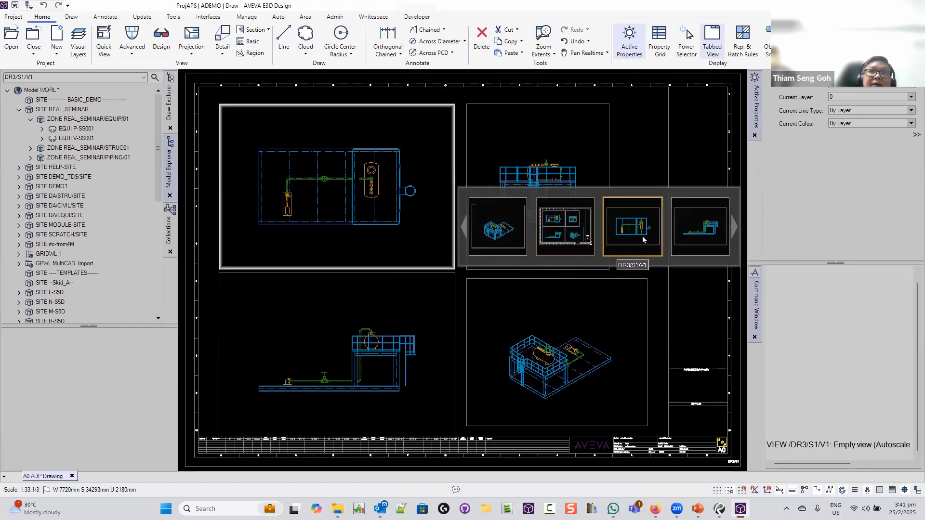
pyautogui.click(643, 240)
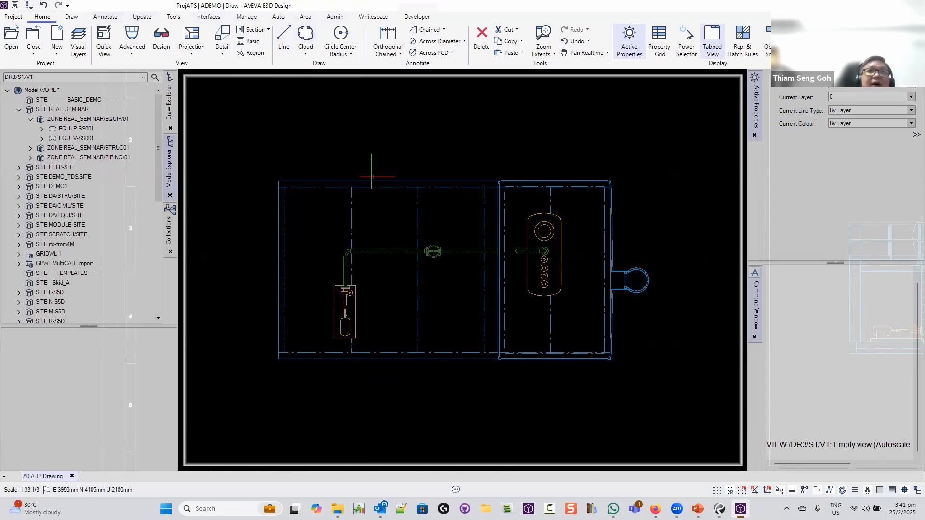
# Chain dimensions 2000, 2658, 3342 and 2000 from frame corner through cylinder, flange and nozzle below the plan
pyautogui.rightClick(455, 221)
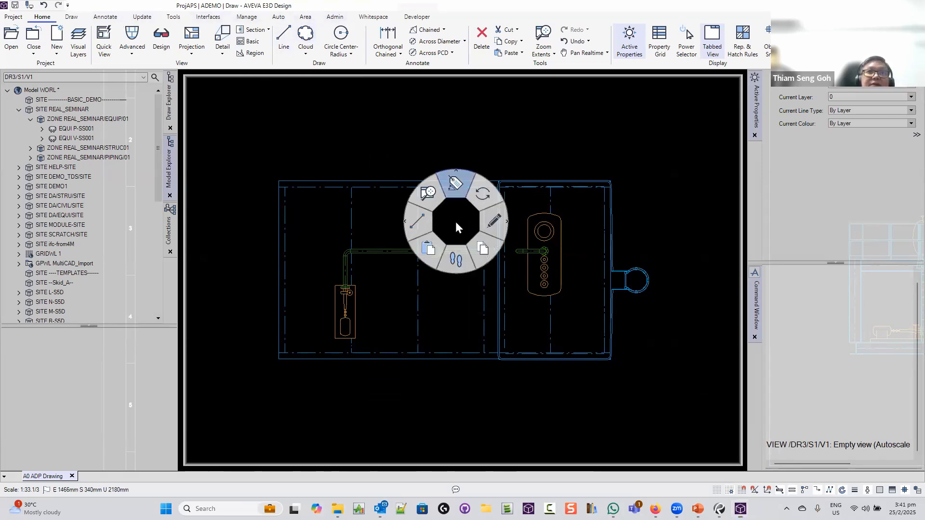
pyautogui.click(458, 263)
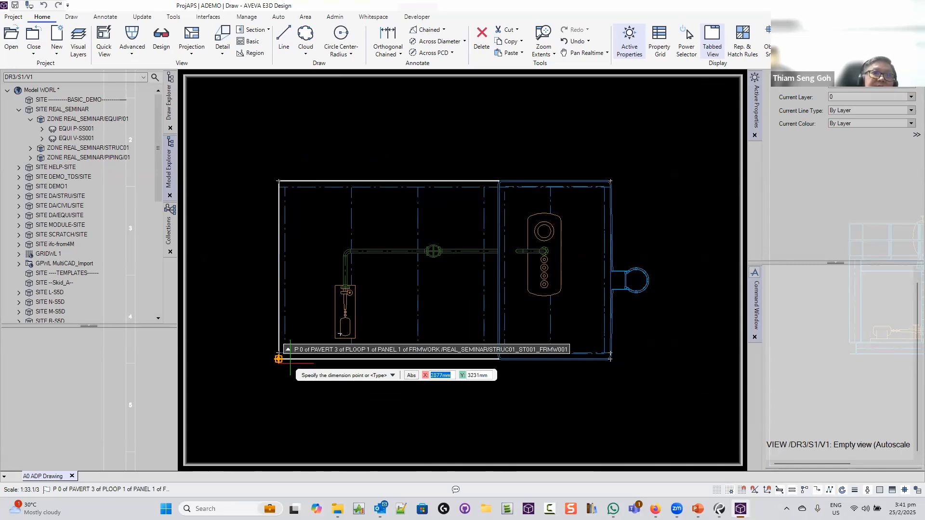
pyautogui.click(291, 363)
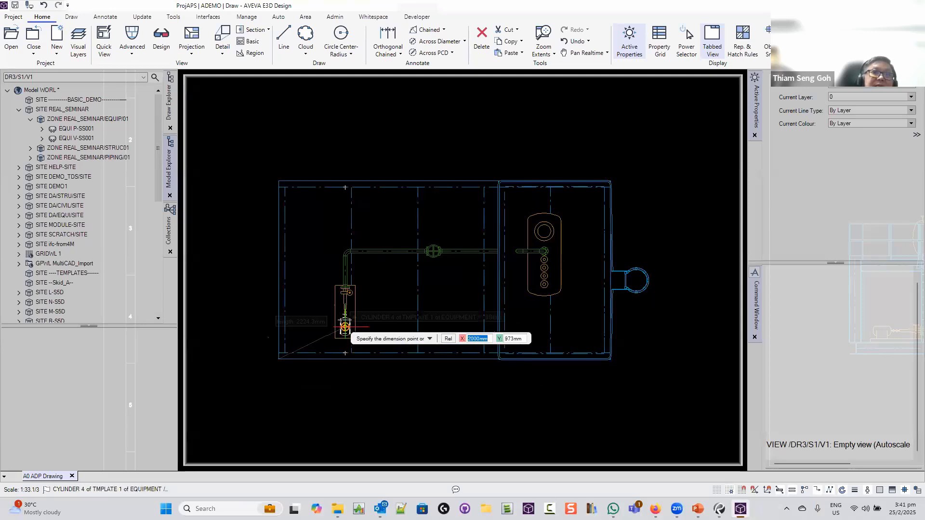
pyautogui.click(345, 327)
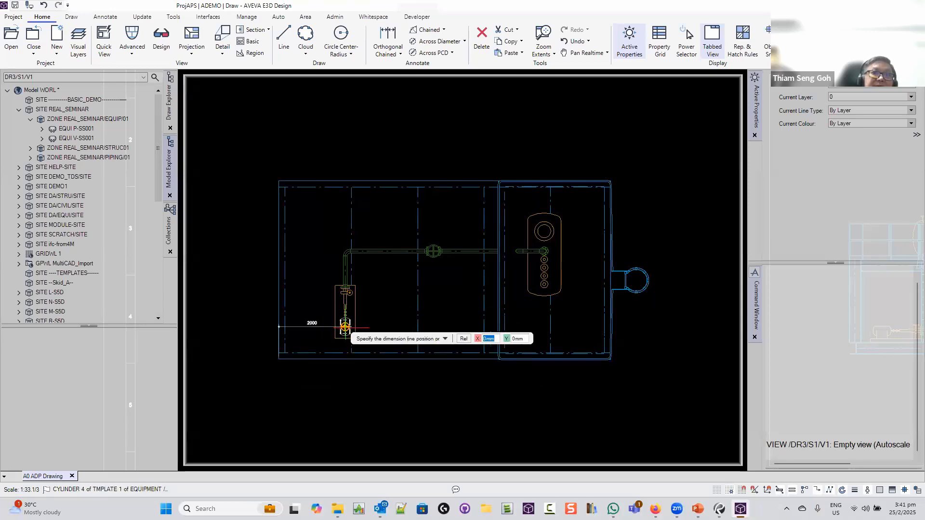
pyautogui.click(332, 417)
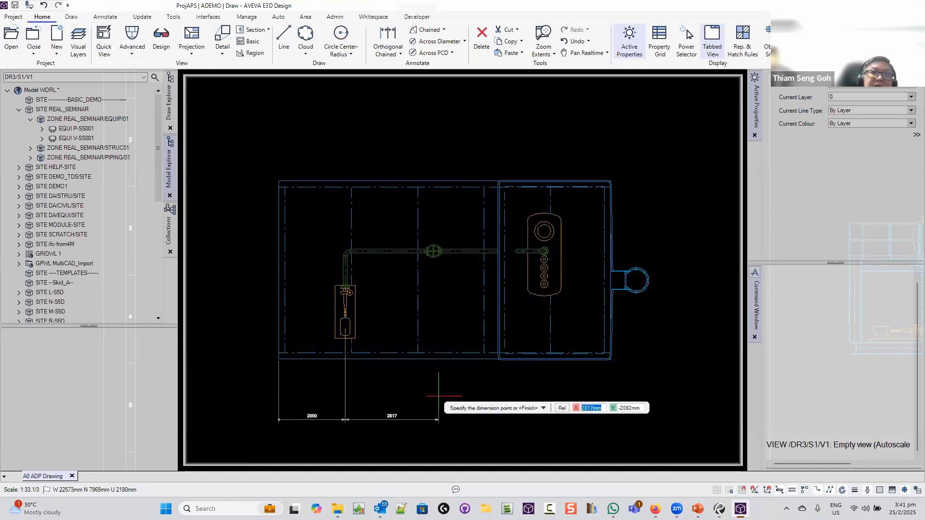
pyautogui.click(433, 251)
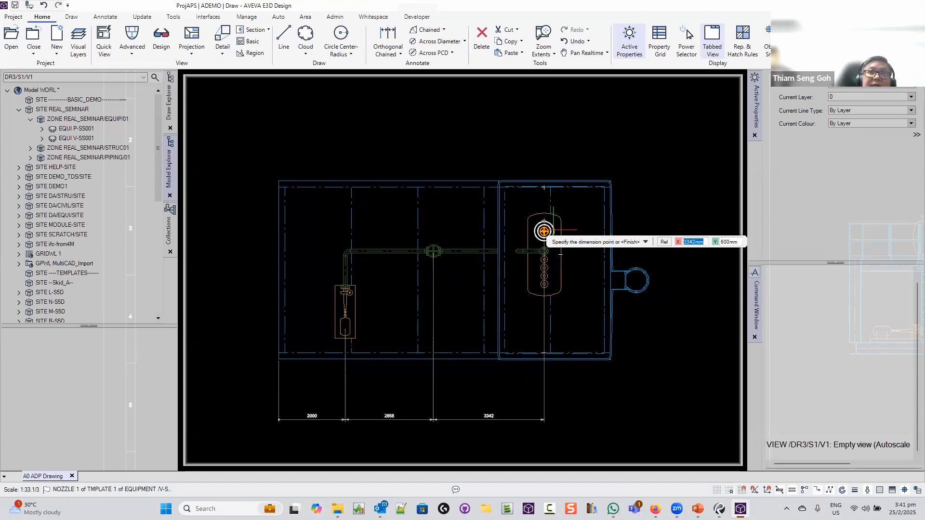
pyautogui.click(543, 232)
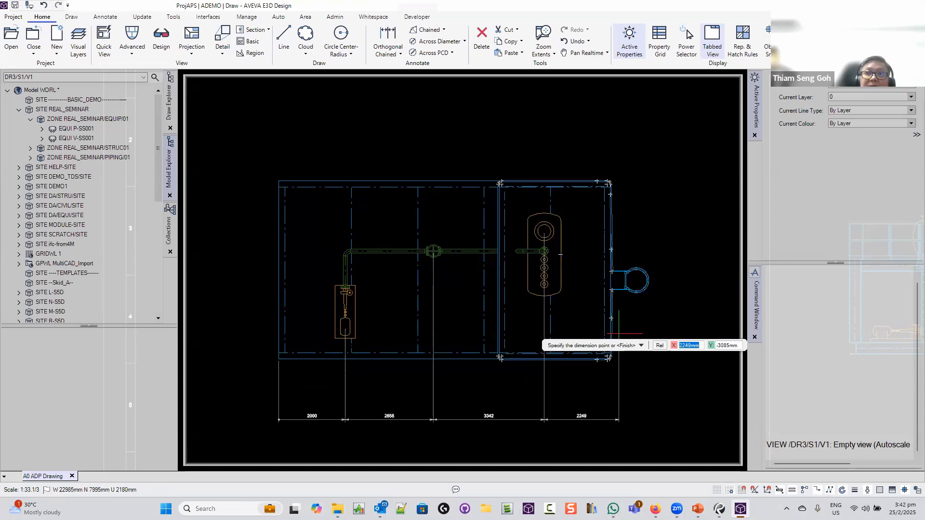
pyautogui.scroll(5, 618, 334)
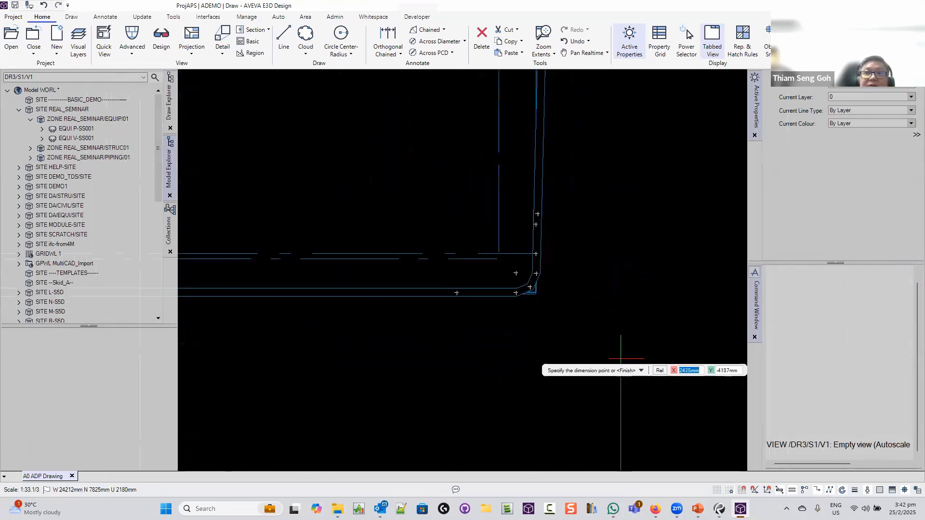
pyautogui.scroll(1, 620, 359)
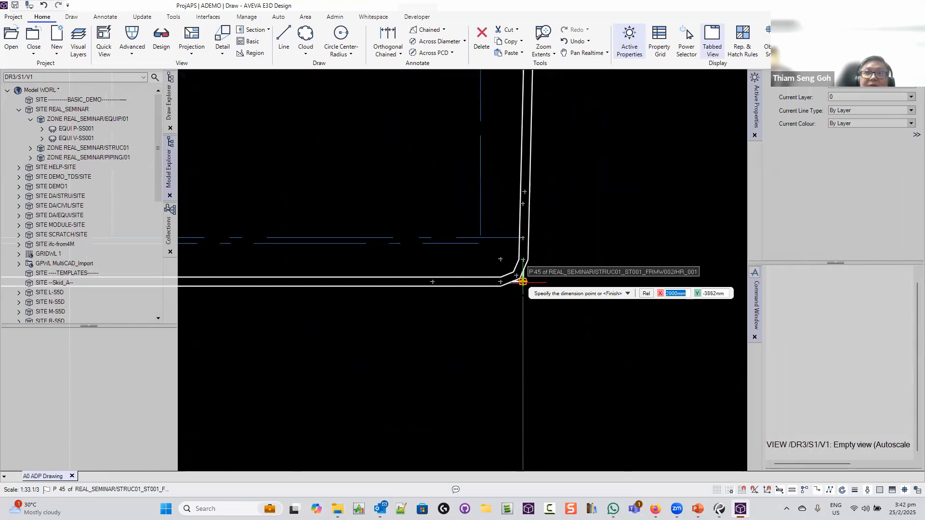
pyautogui.click(523, 281)
pyautogui.scroll(-4, 523, 281)
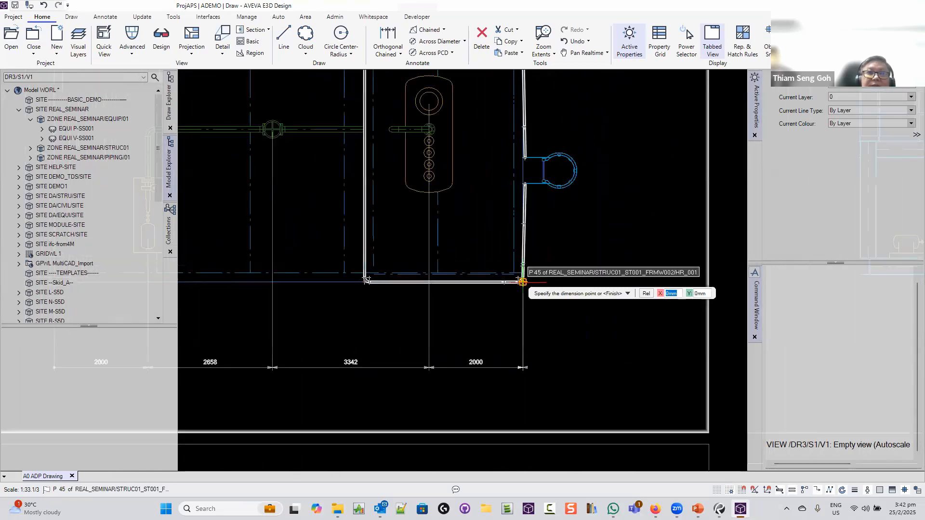
pyautogui.scroll(-2, 523, 281)
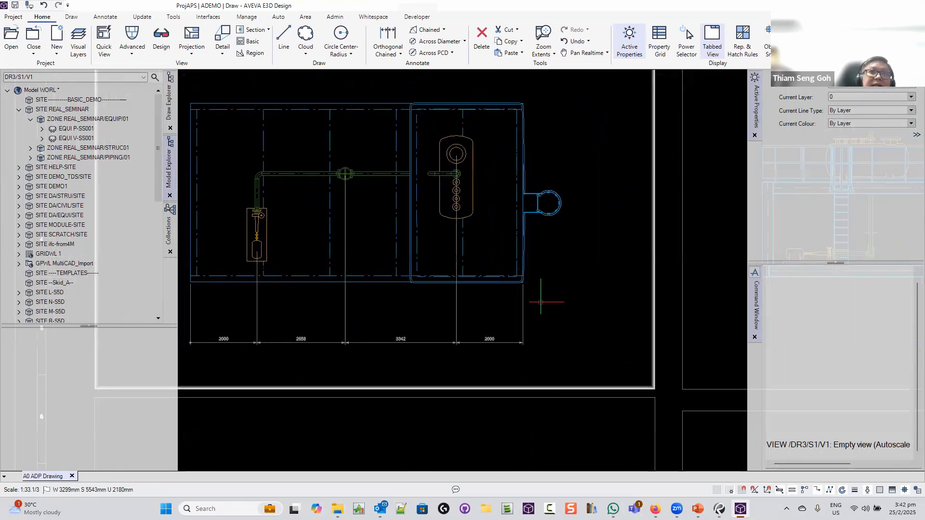
pyautogui.moveTo(540, 302); pyautogui.dragTo(580, 316, button='middle')
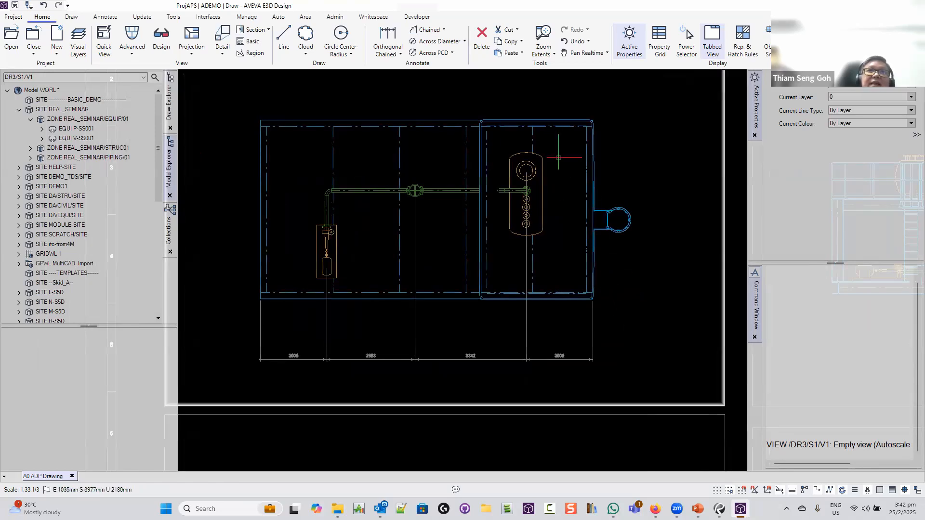
# Start another chained dimension with its position option set to point
pyautogui.rightClick(429, 167)
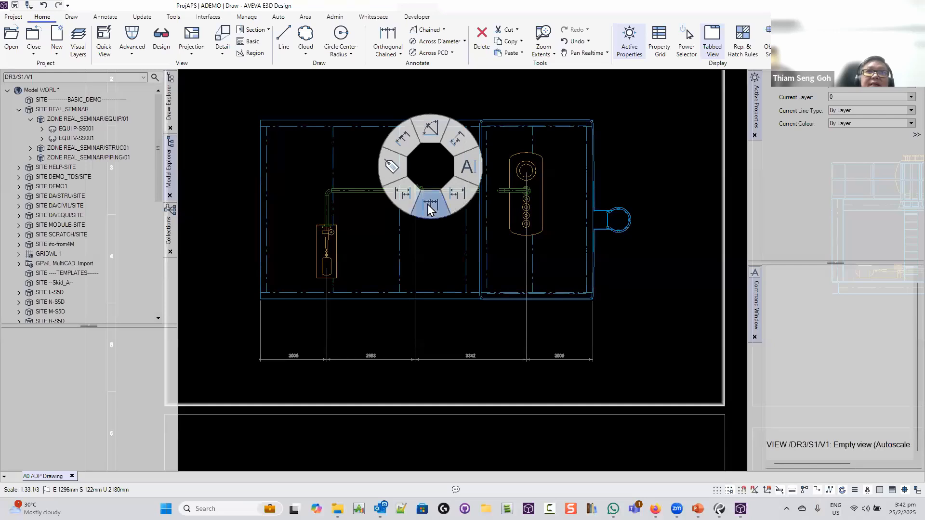
pyautogui.click(430, 204)
pyautogui.scroll(5, 524, 152)
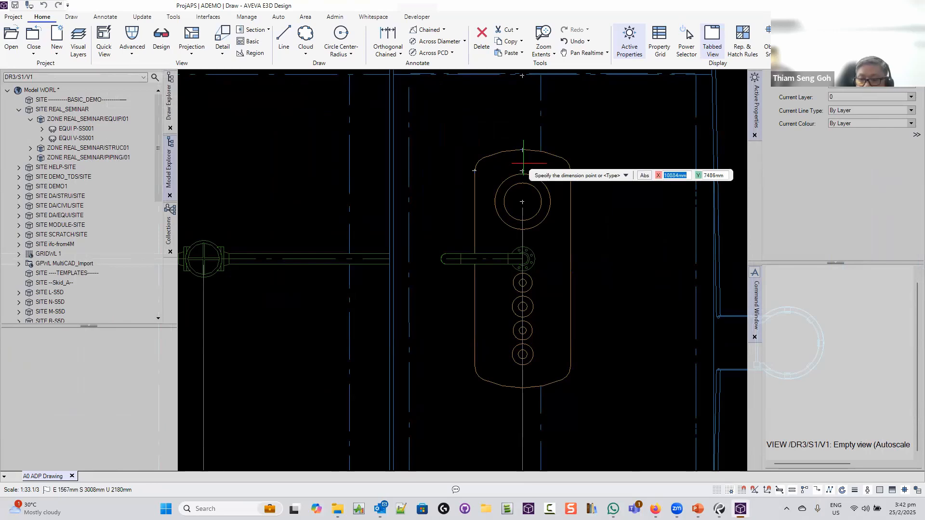
pyautogui.press('Down')
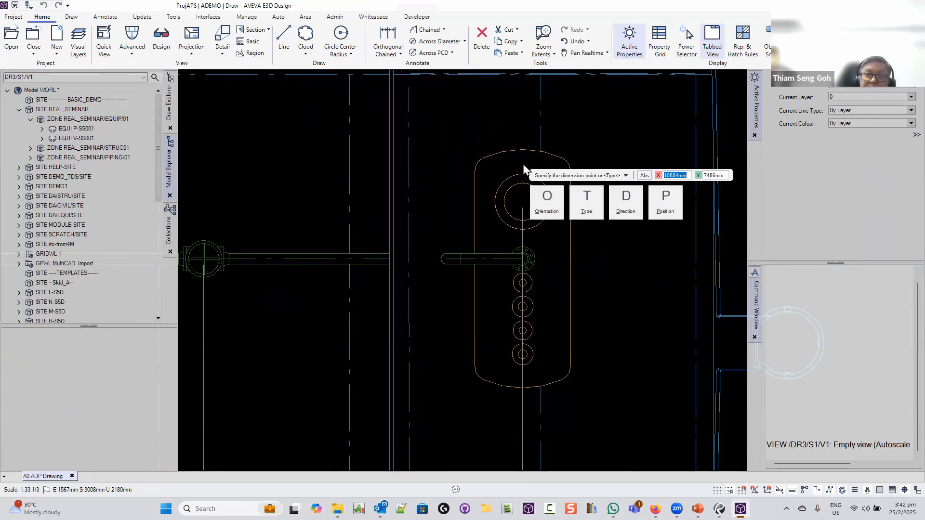
pyautogui.press('t')
pyautogui.press('Down')
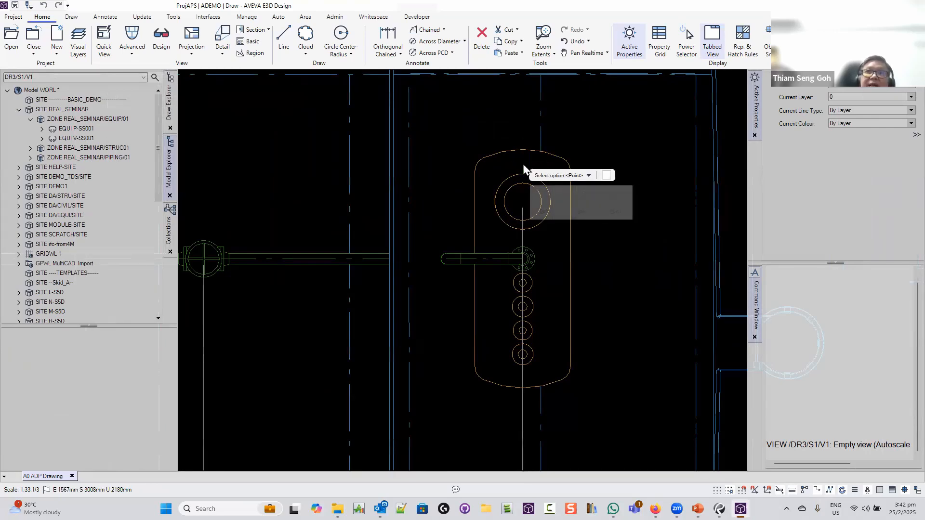
pyautogui.press('p')
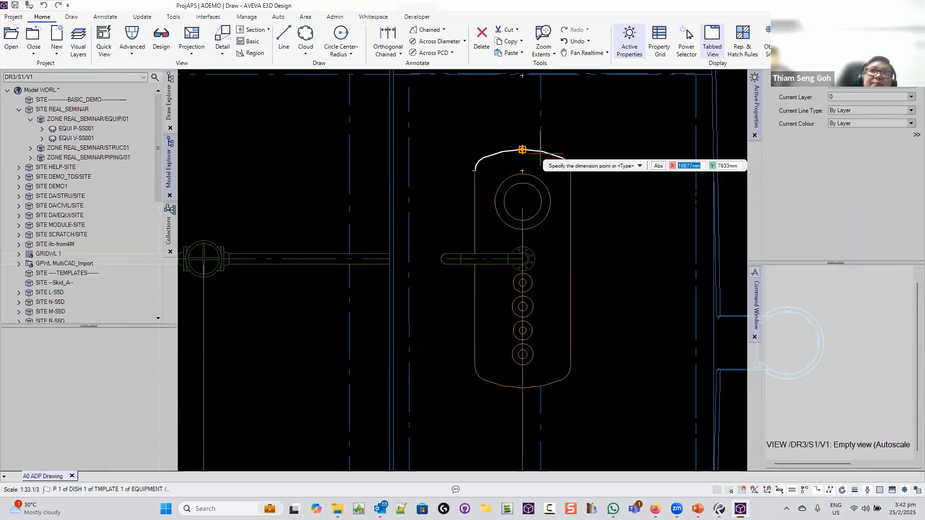
# Pick the vessel dish top and panel bottom corner, place the vertical line, then end the command
pyautogui.click(540, 153)
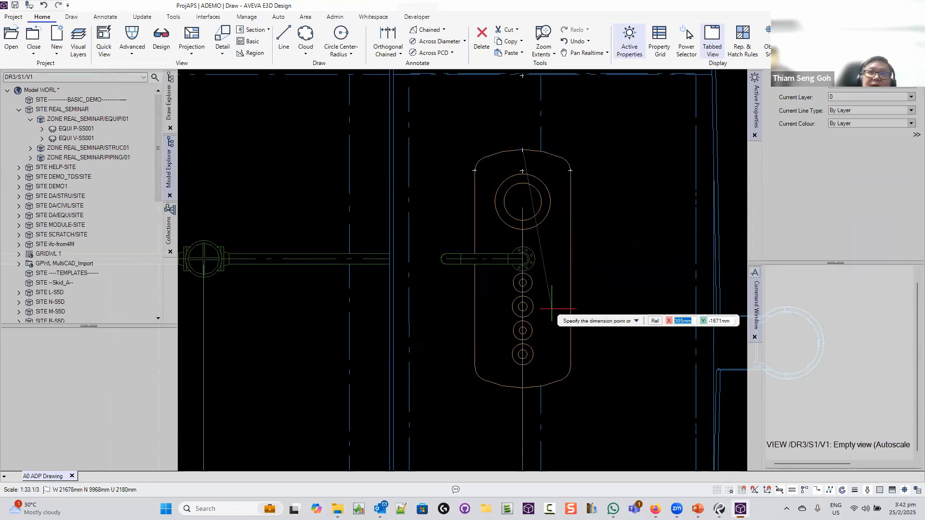
pyautogui.scroll(-3, 523, 330)
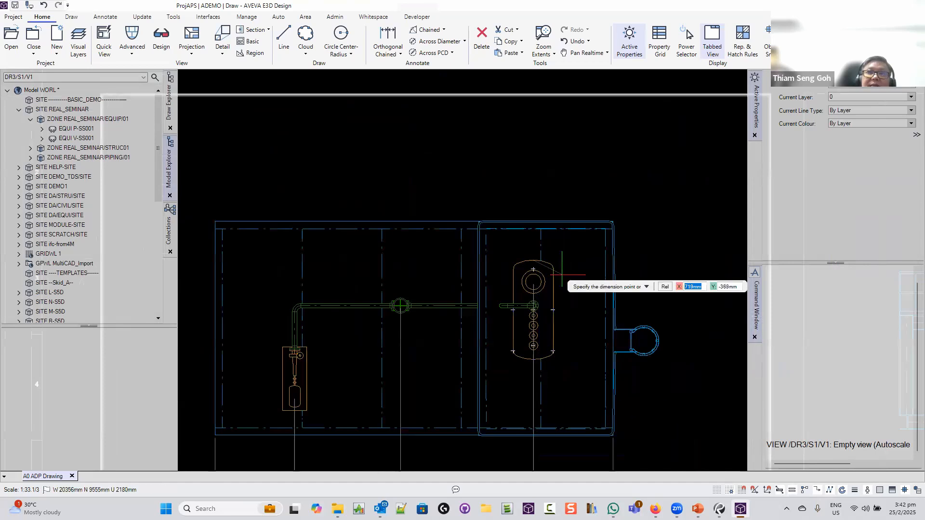
pyautogui.scroll(1, 539, 193)
pyautogui.scroll(-3, 528, 298)
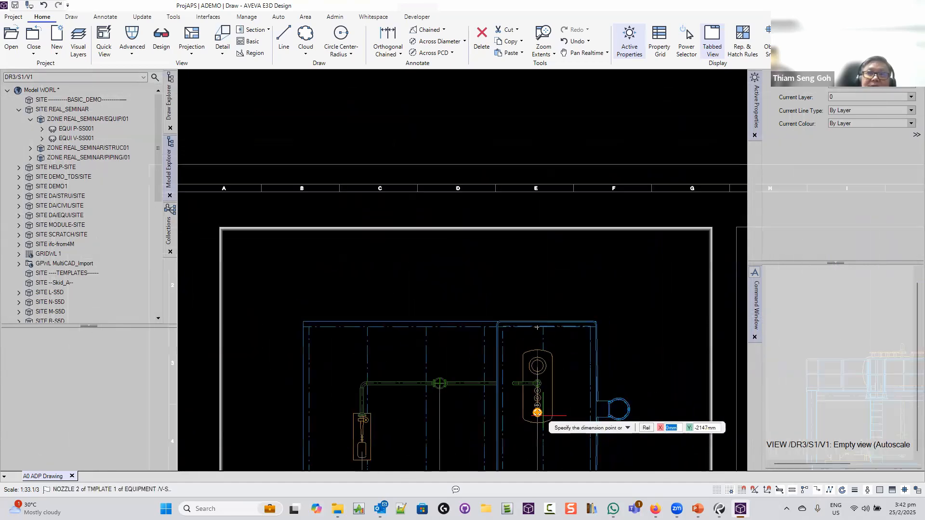
pyautogui.moveTo(528, 299); pyautogui.dragTo(519, 258, button='middle')
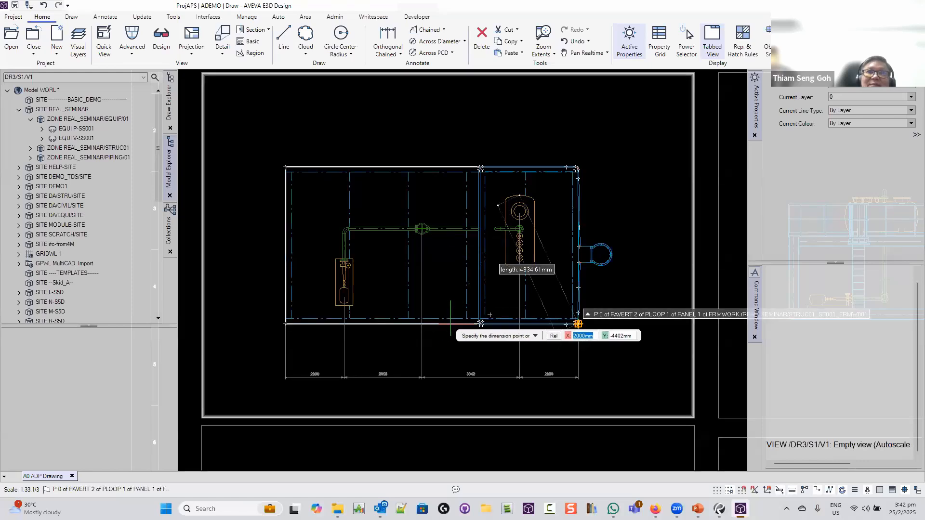
pyautogui.click(450, 324)
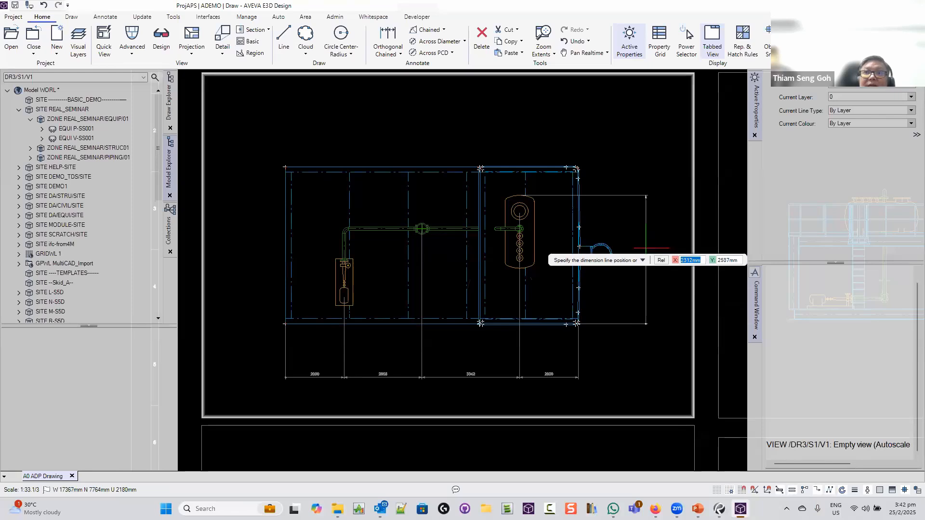
pyautogui.click(636, 248)
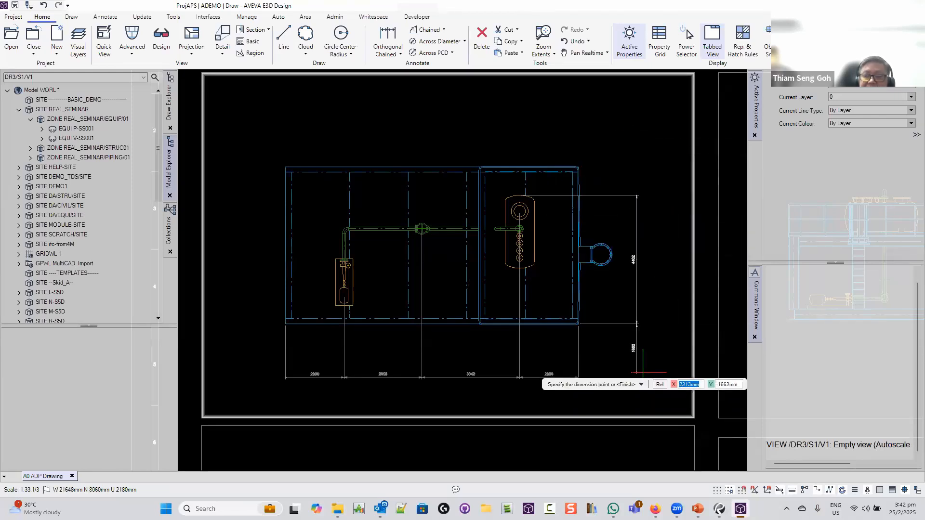
pyautogui.press('Return')
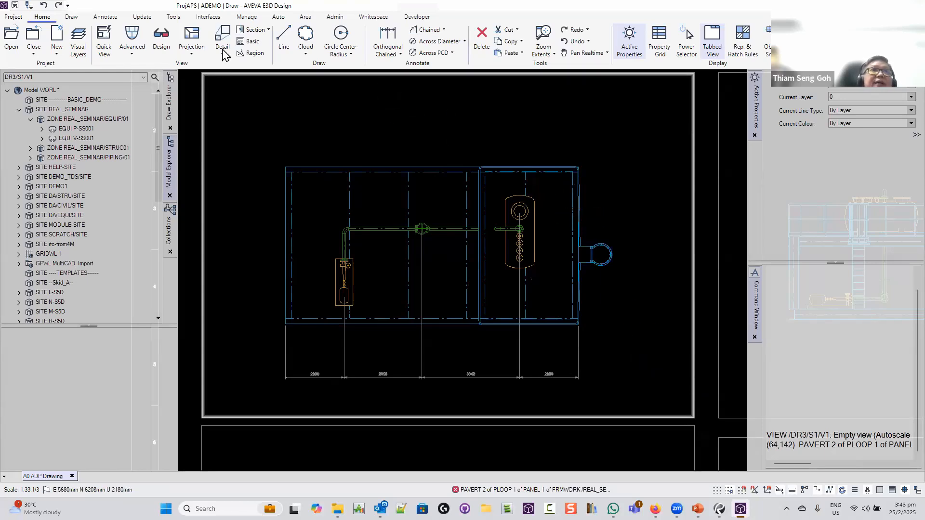
# Start an Orthogonal Chained dimension, keeping the Chained type and default point option
pyautogui.rightClick(431, 191)
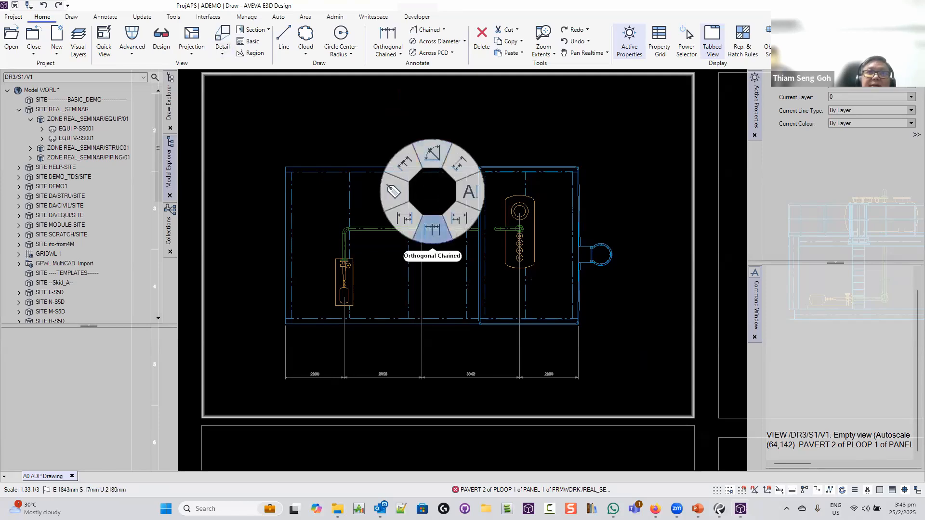
pyautogui.click(432, 229)
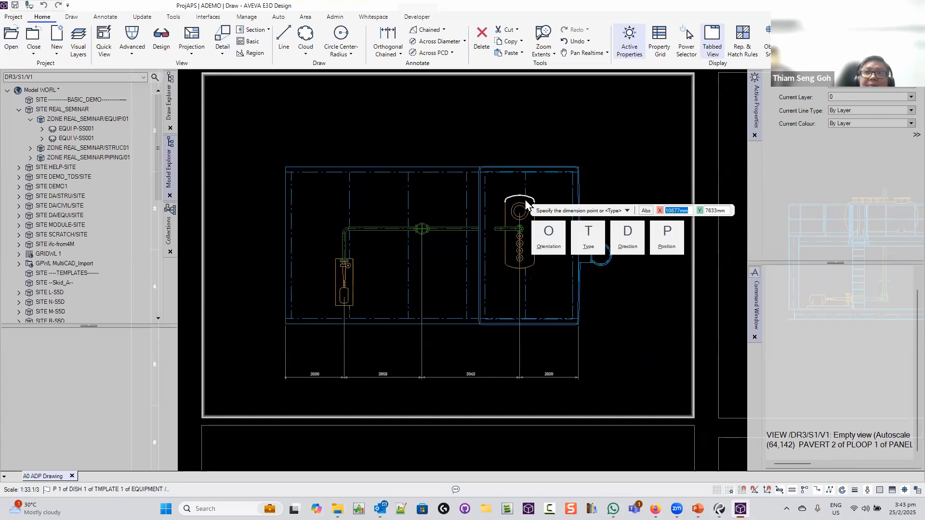
pyautogui.click(520, 197)
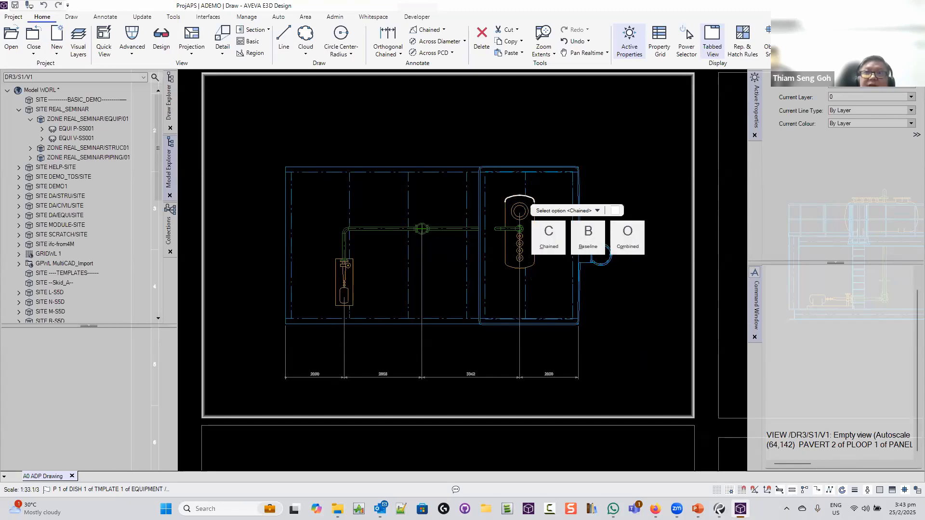
pyautogui.press('Return')
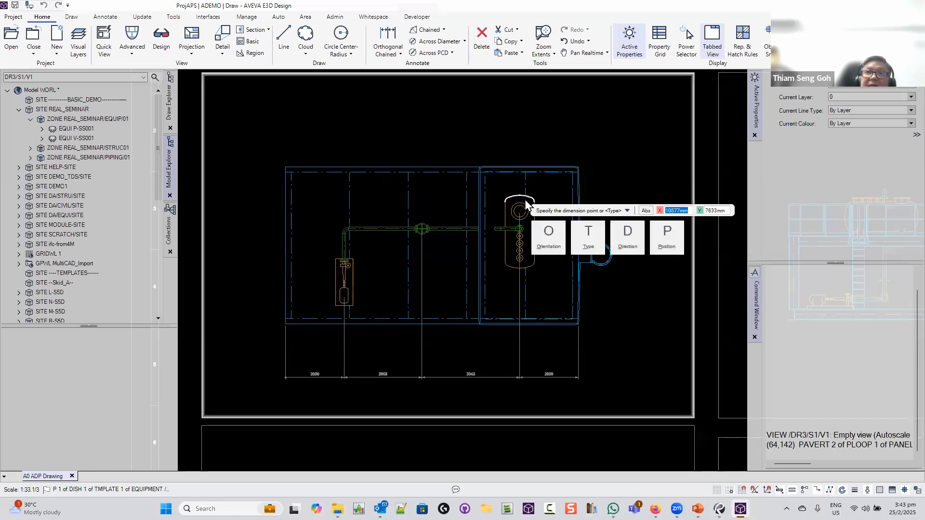
pyautogui.click(527, 204)
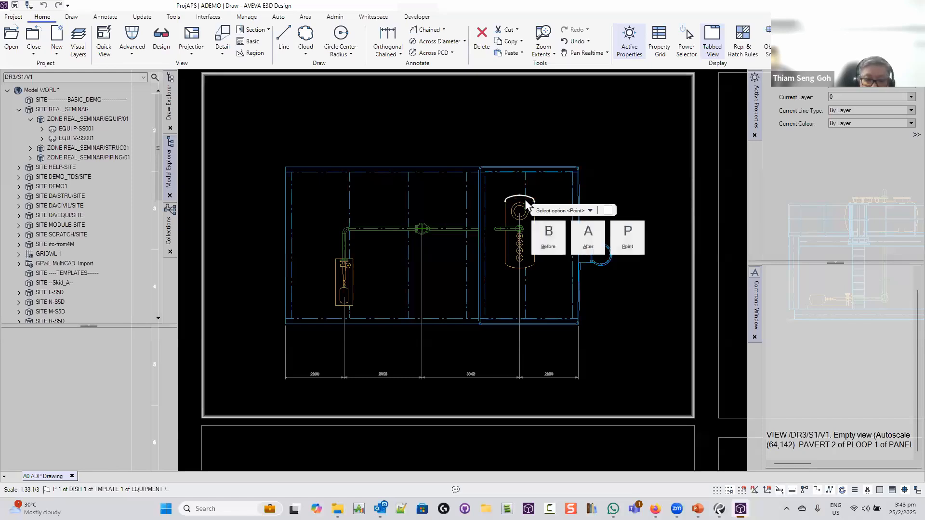
pyautogui.press('Return')
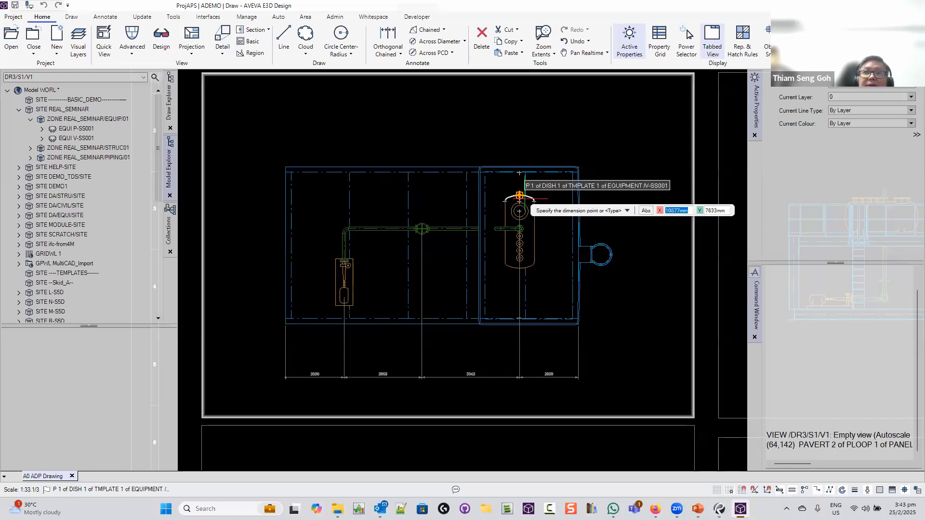
# Dimension 4402 from the vessel's top dish to the framework's bottom-right corner, placed right of the framework
pyautogui.click(520, 195)
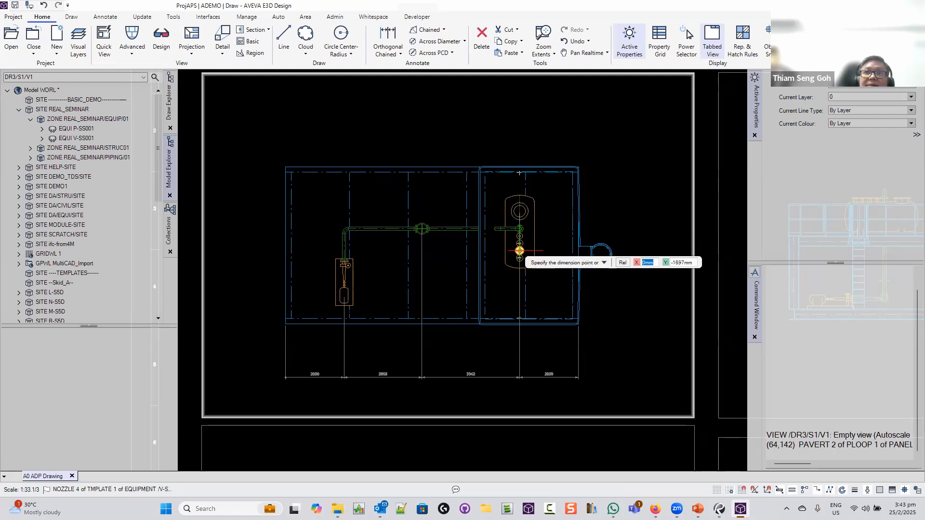
pyautogui.scroll(3, 525, 318)
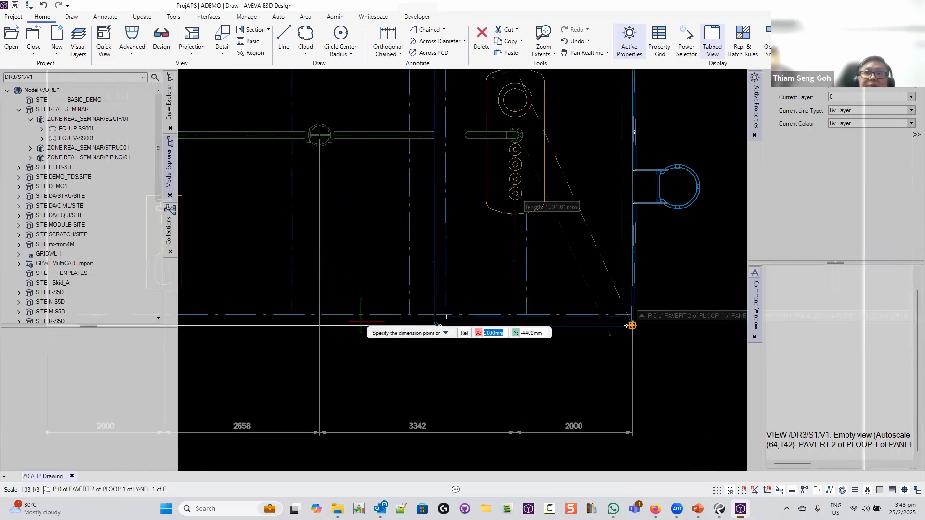
pyautogui.click(631, 326)
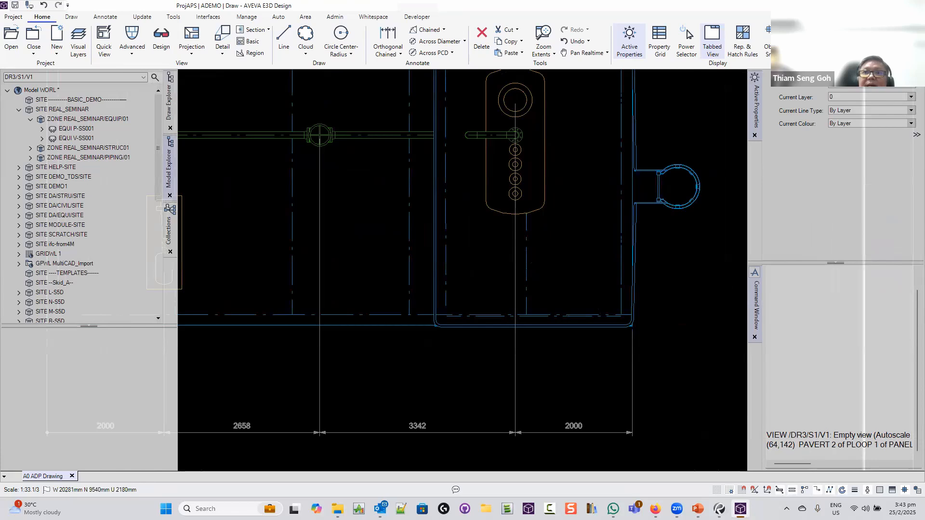
pyautogui.scroll(-3, 720, 282)
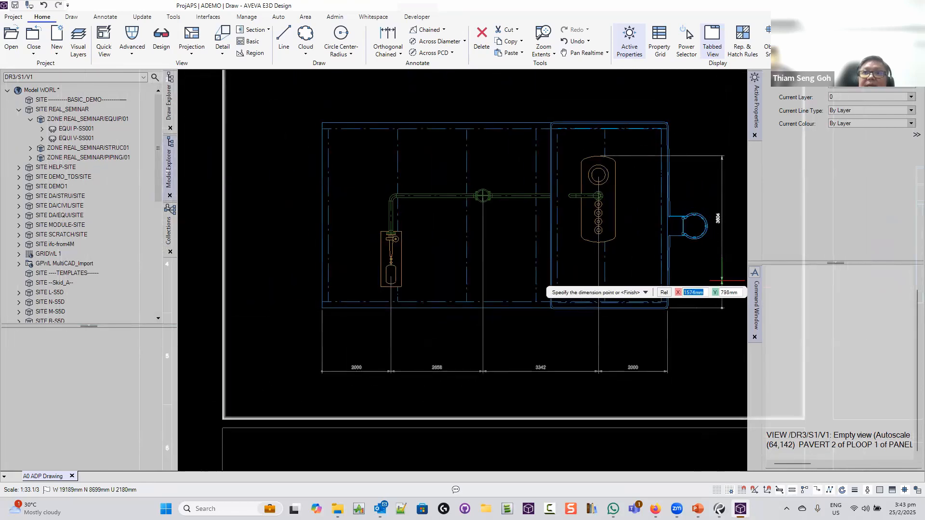
pyautogui.click(721, 303)
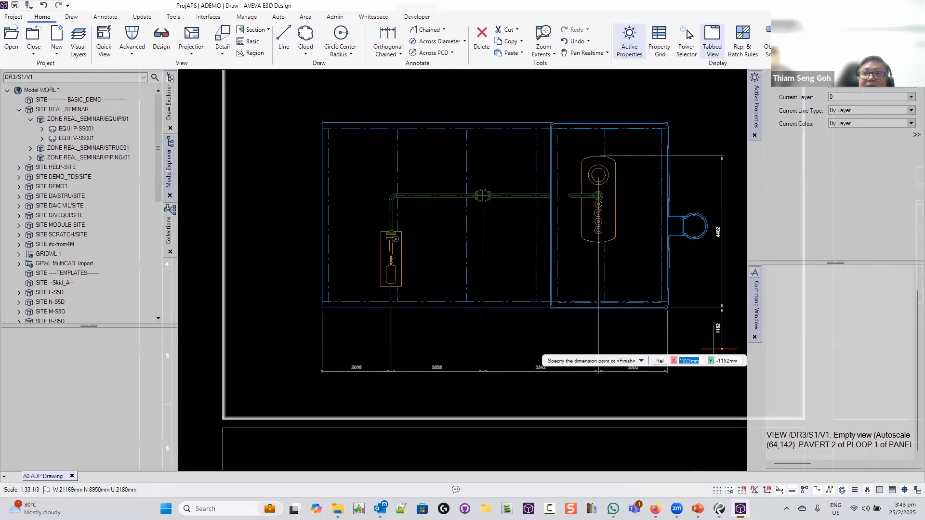
pyautogui.press('f')
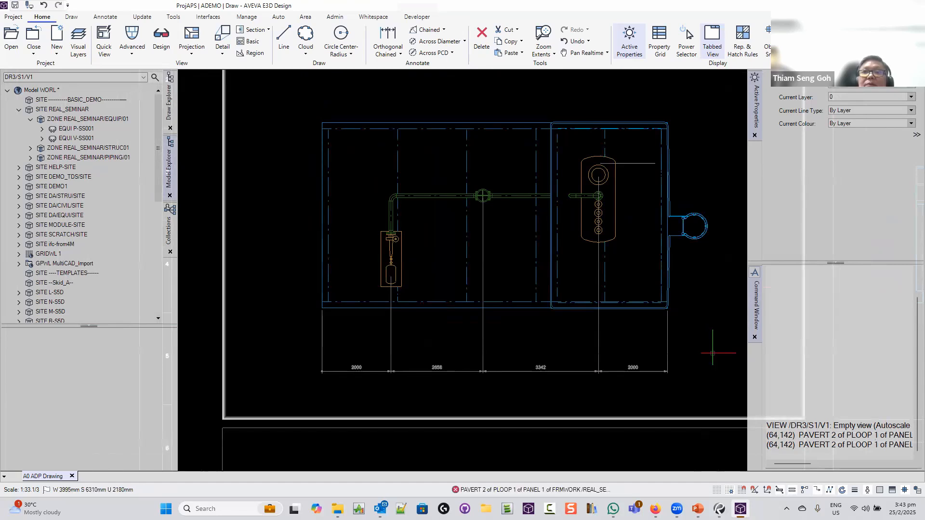
pyautogui.scroll(-3, 654, 286)
pyautogui.moveTo(658, 280); pyautogui.dragTo(439, 240, button='middle')
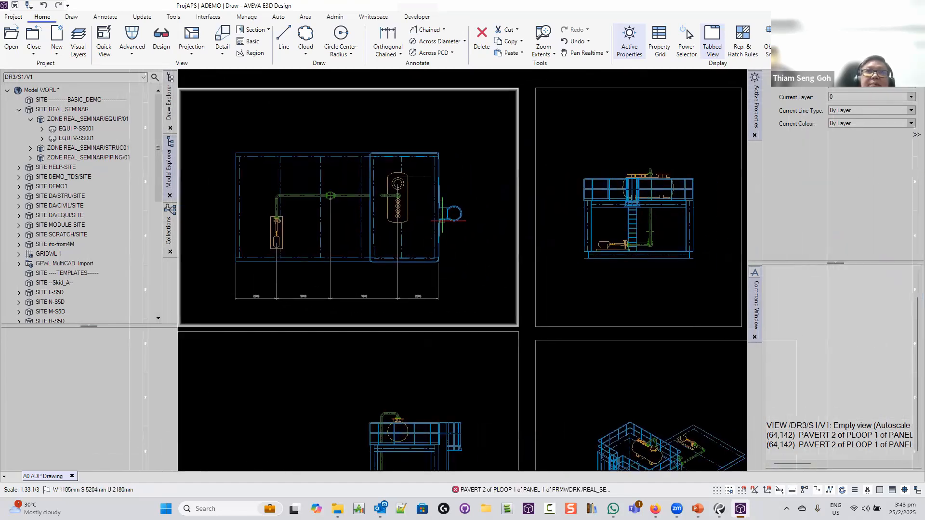
# Delete the stray LDIMENSION beside the vessel's top and confirm the deletion
pyautogui.click(425, 176)
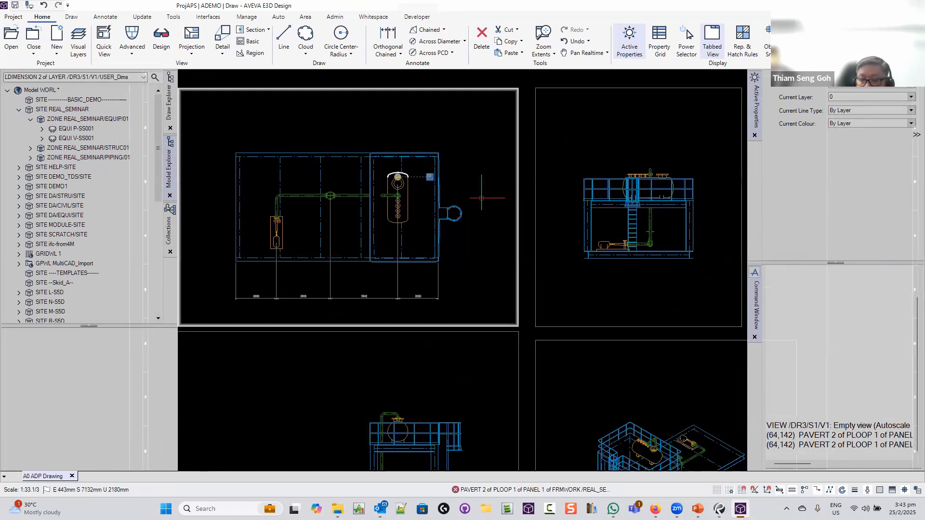
pyautogui.press('Delete')
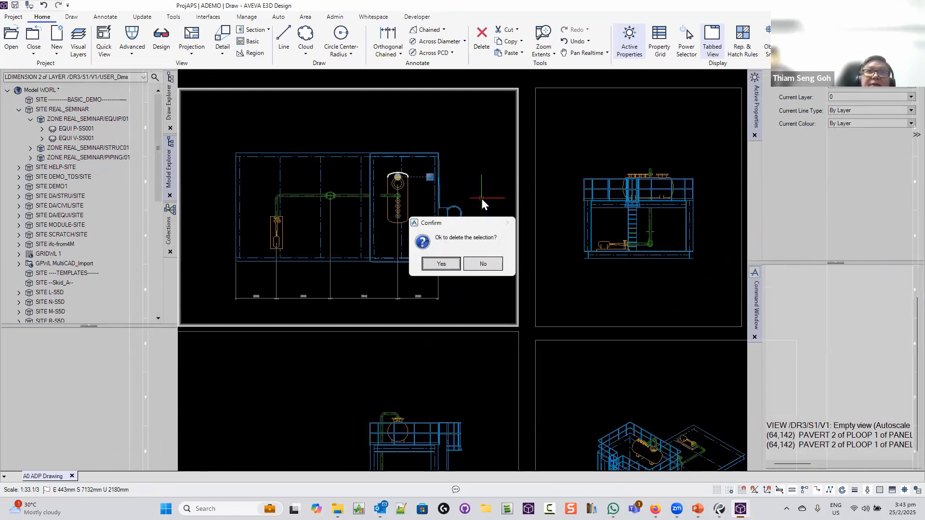
pyautogui.click(441, 264)
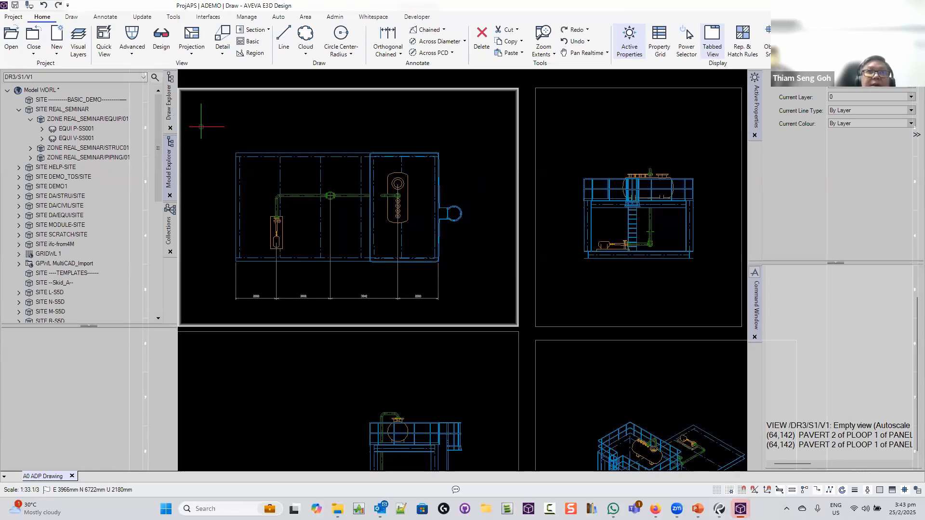
pyautogui.scroll(2, 394, 197)
pyautogui.scroll(-2, 394, 196)
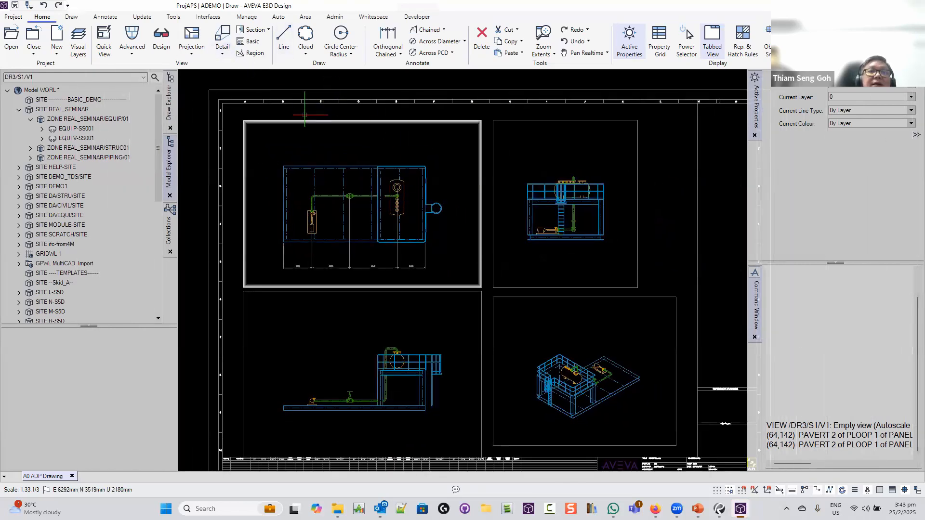
# Chain vertical 2500 and 1902 dimensions from the vessel top down to the framework corner
pyautogui.rightClick(330, 147)
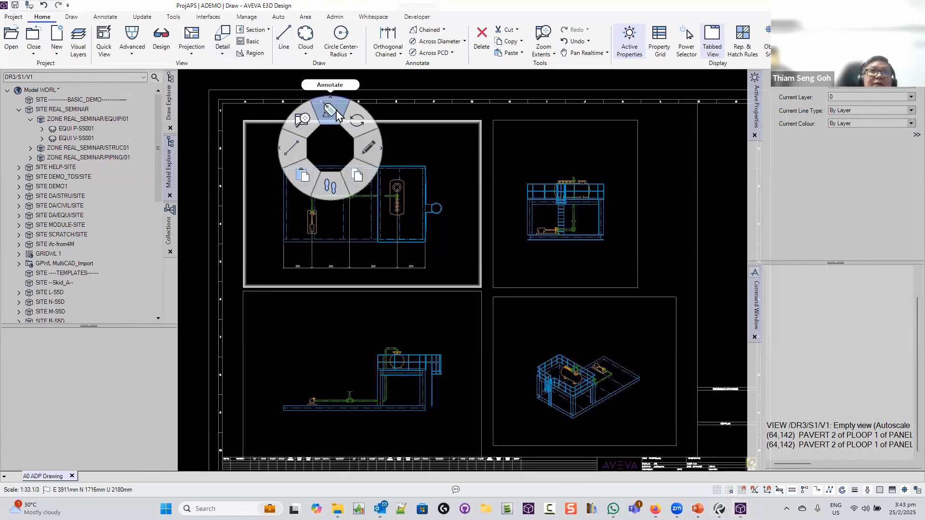
pyautogui.click(333, 112)
pyautogui.click(331, 182)
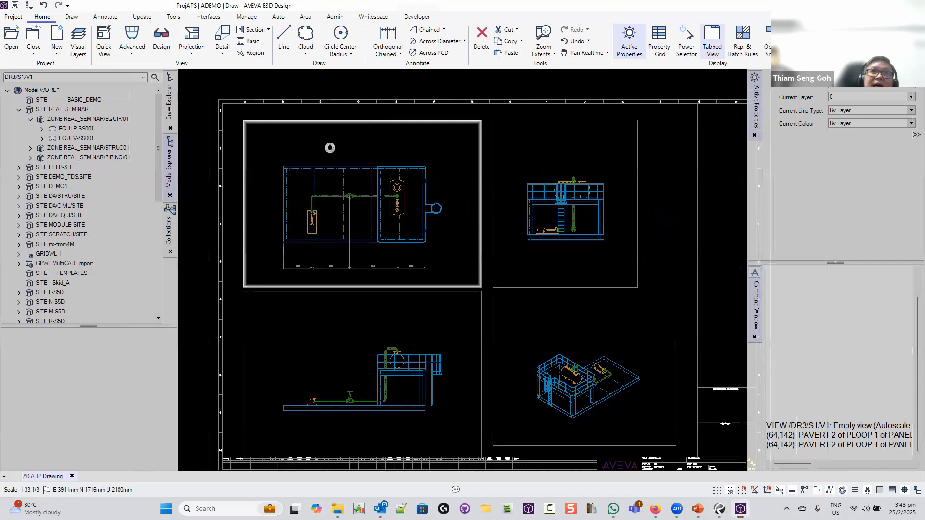
pyautogui.scroll(6, 400, 184)
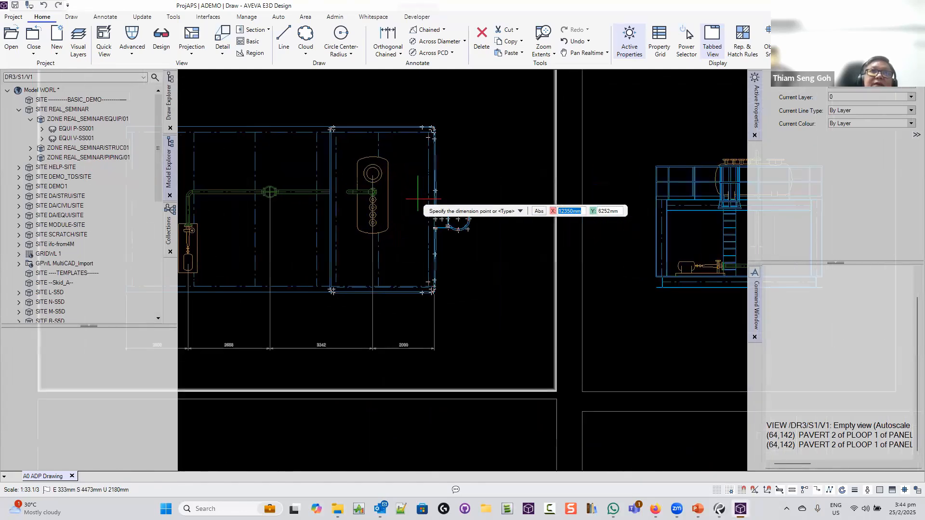
pyautogui.scroll(1, 399, 184)
pyautogui.click(349, 137)
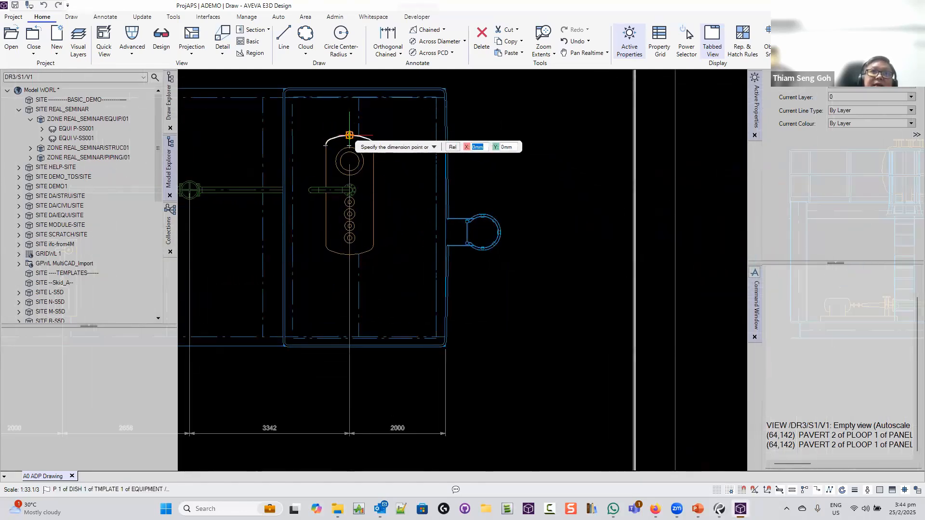
pyautogui.click(349, 254)
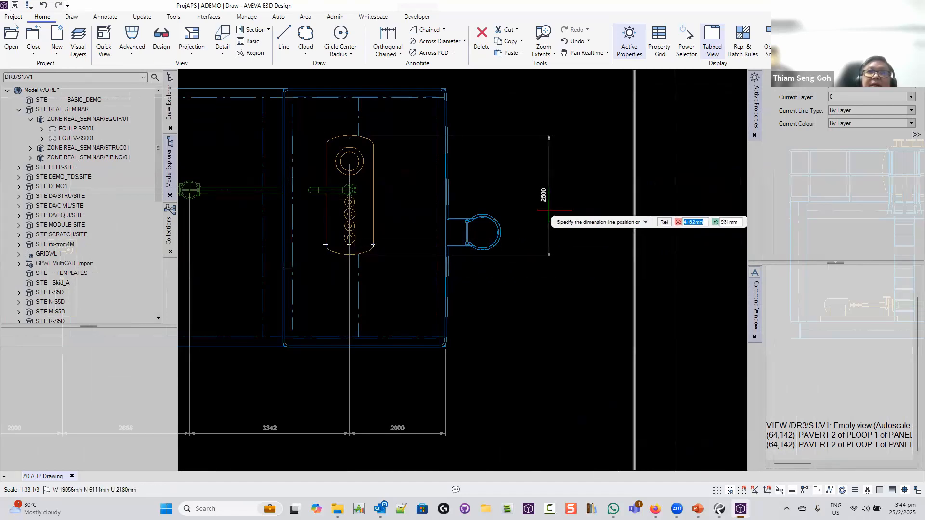
pyautogui.click(549, 231)
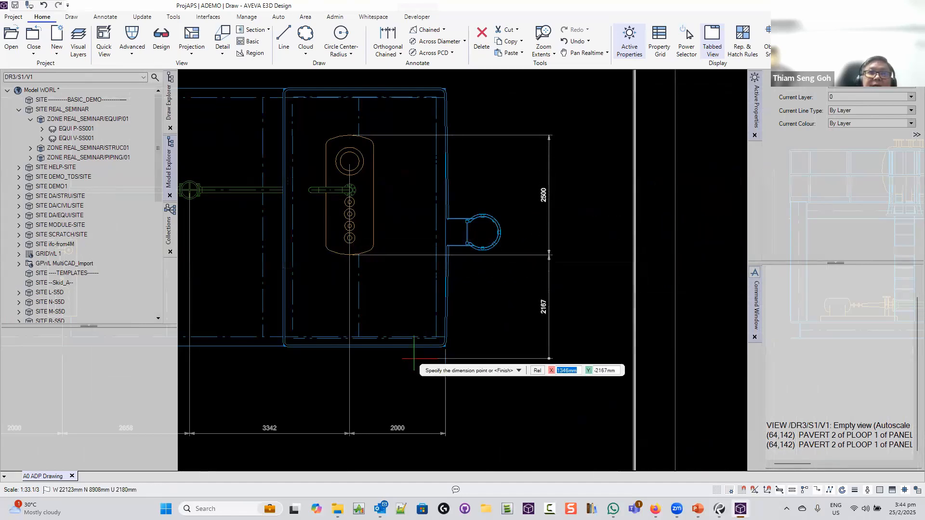
pyautogui.click(445, 345)
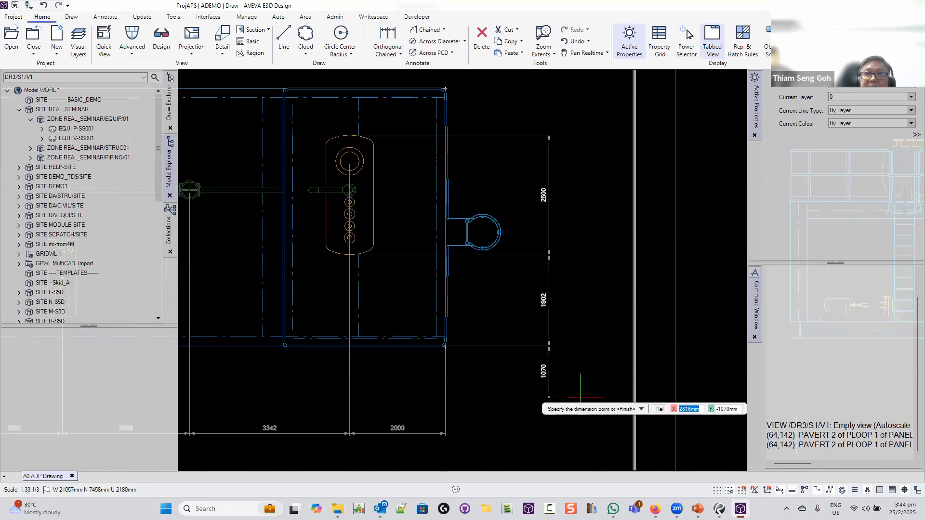
pyautogui.rightClick(580, 403)
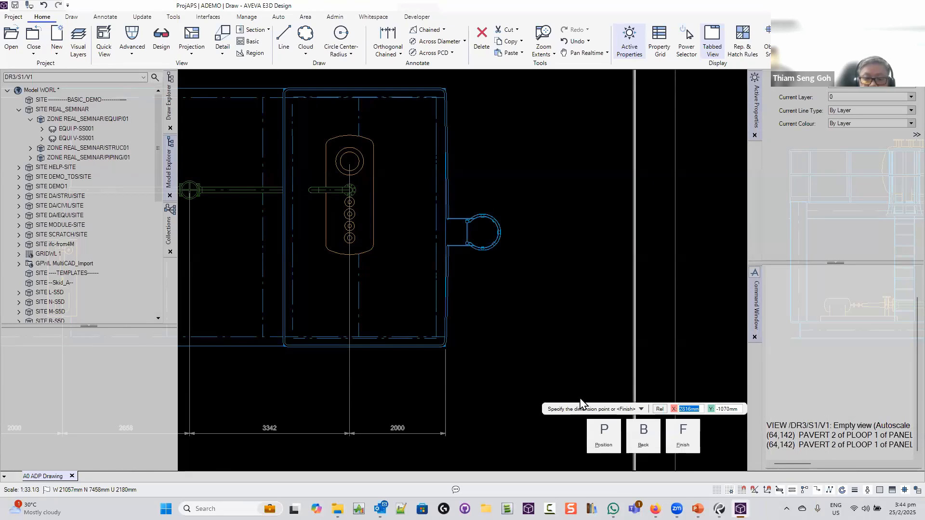
pyautogui.press('f')
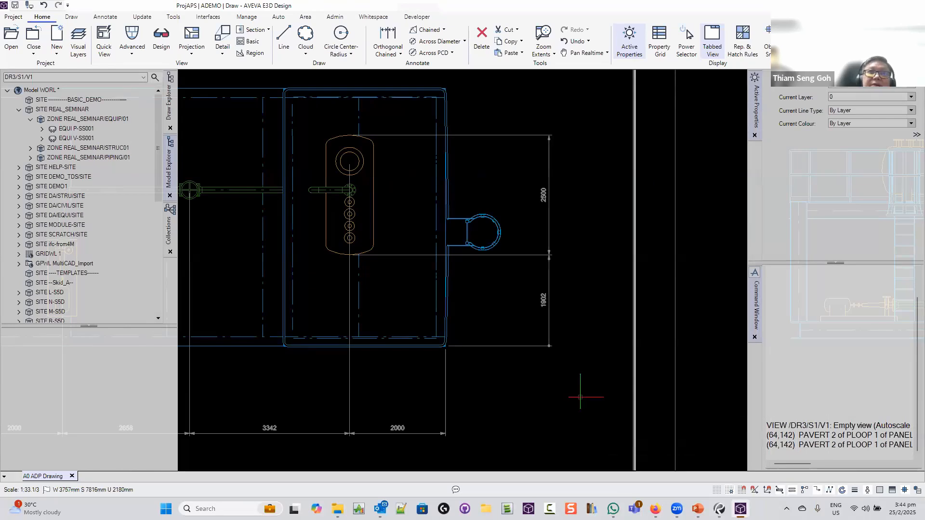
pyautogui.scroll(-5, 580, 397)
pyautogui.scroll(-1, 580, 394)
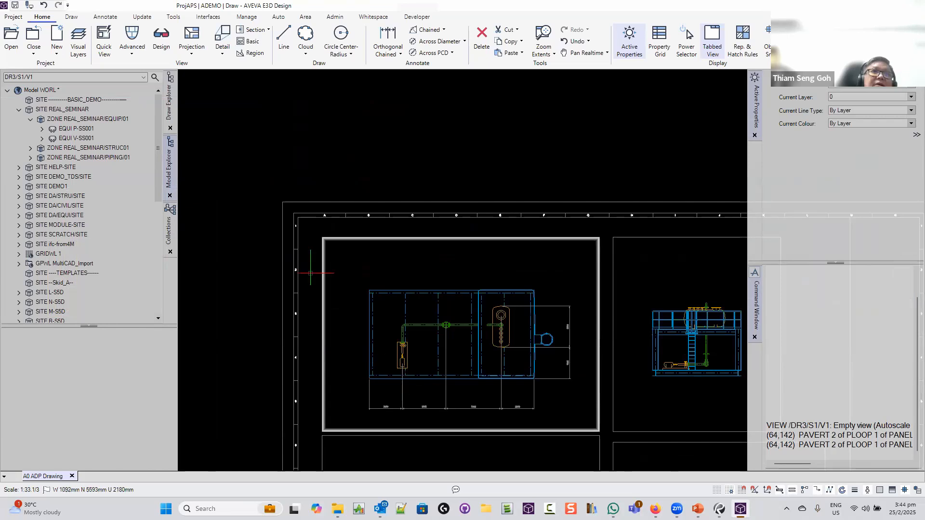
# Show the Draw Explorer and expand LDIM 1 to list the horizontal dimension's points
pyautogui.click(164, 108)
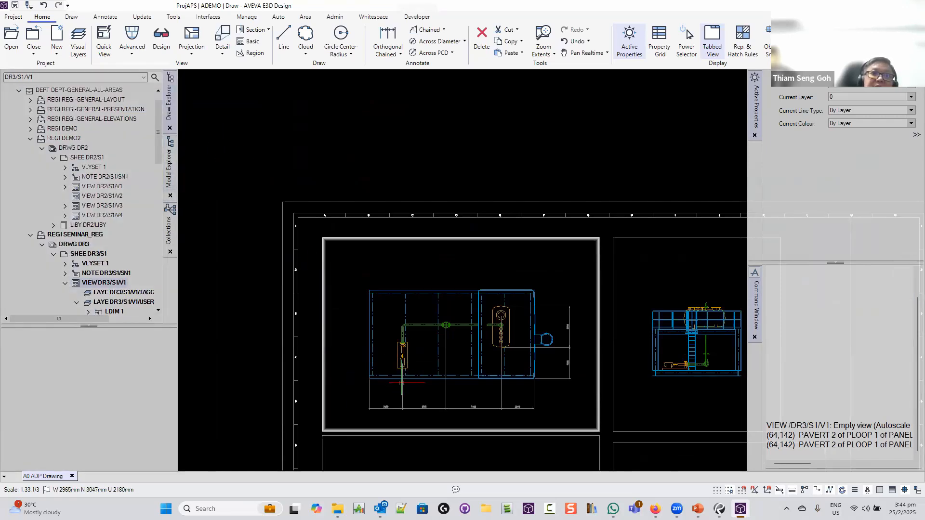
pyautogui.click(407, 382)
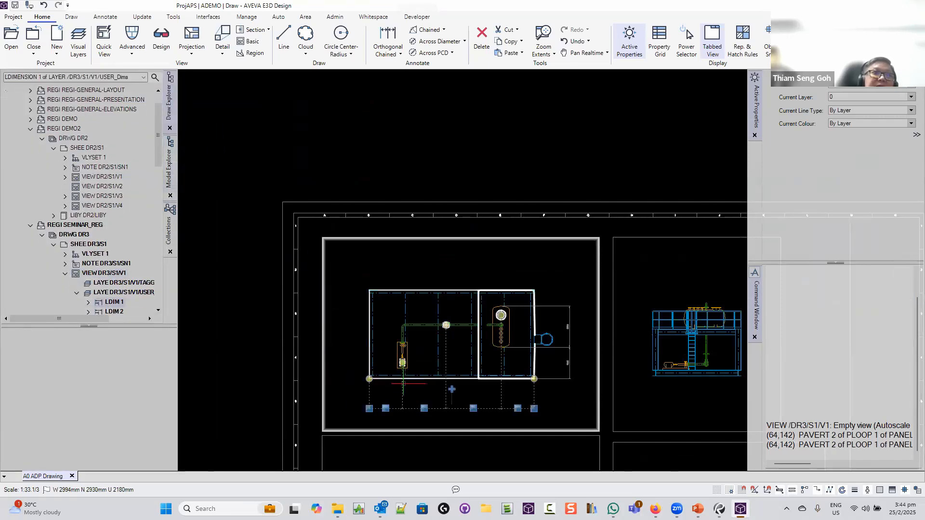
pyautogui.click(89, 303)
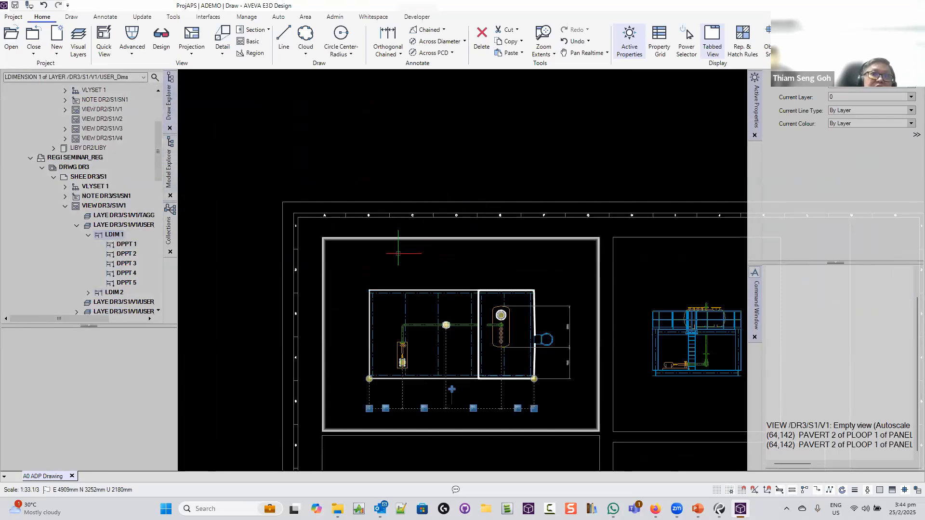
pyautogui.press('Escape')
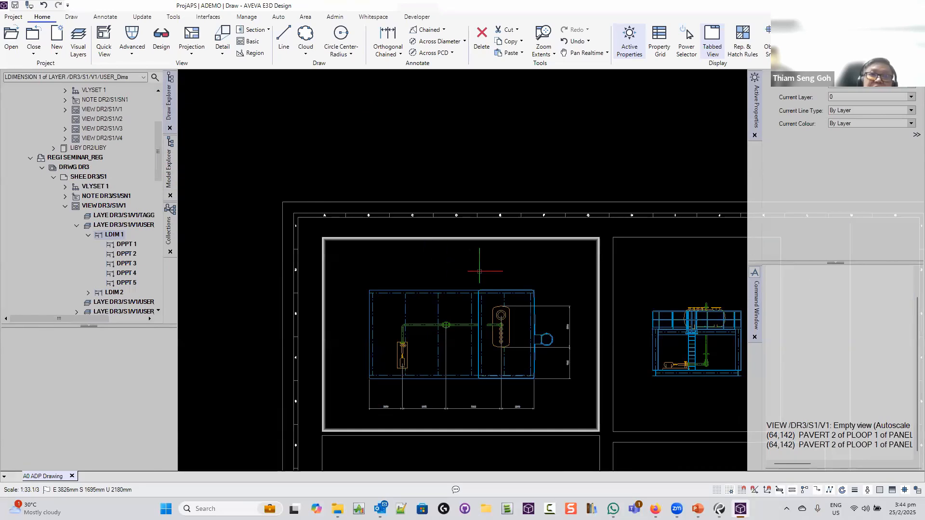
pyautogui.moveTo(478, 273)
pyautogui.mouseDown(button='middle')
pyautogui.moveTo(366, 161)
pyautogui.moveTo(333, 149)
pyautogui.mouseUp(button='middle')
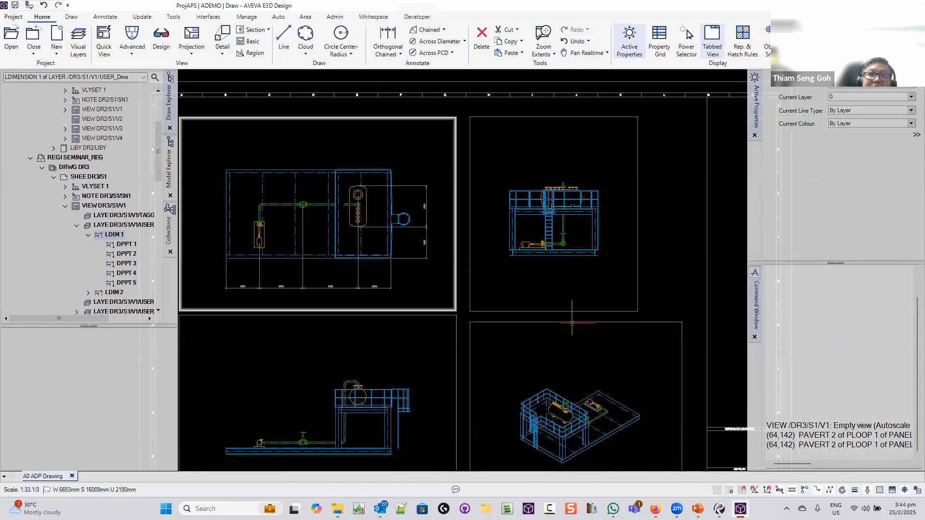
# Open iso view V4 in its own Tabbed View
pyautogui.click(572, 322)
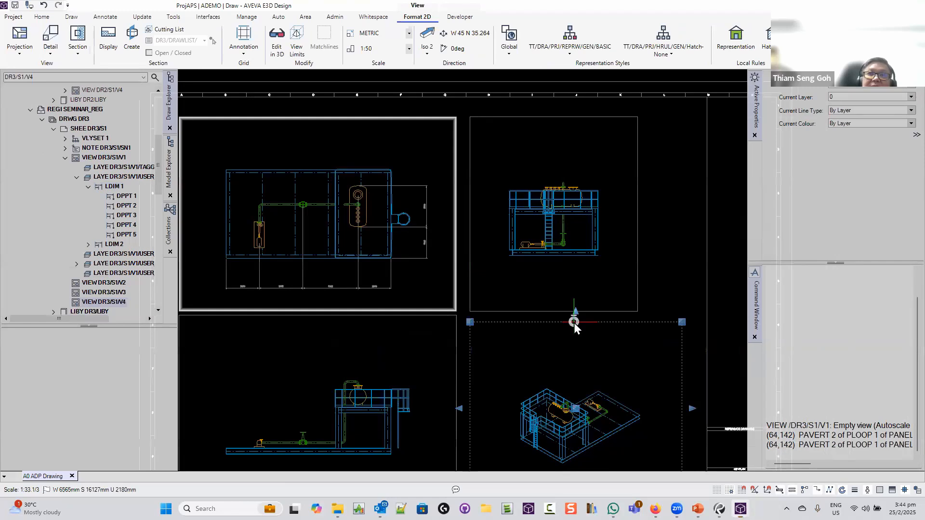
pyautogui.rightClick(574, 322)
pyautogui.click(573, 358)
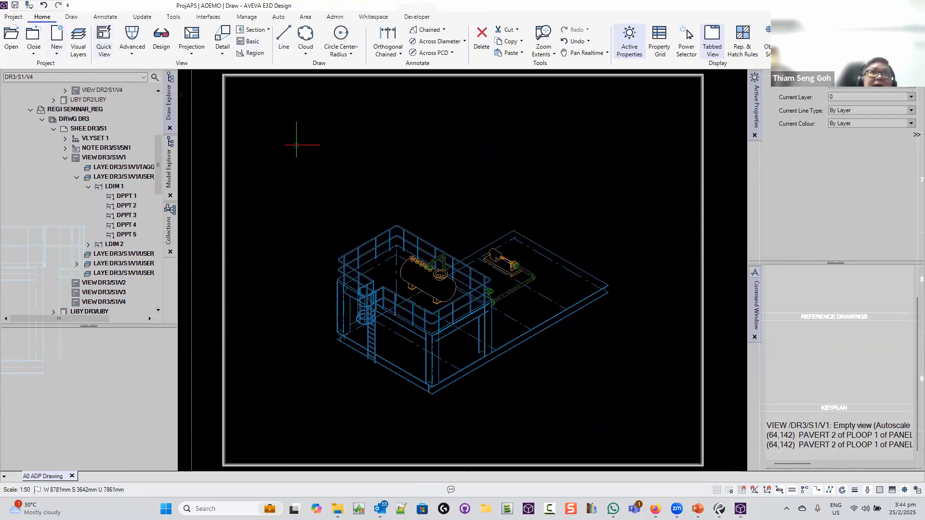
# Start a Label using the TAG/EQUIP/NAM equipment name template
pyautogui.click(434, 202)
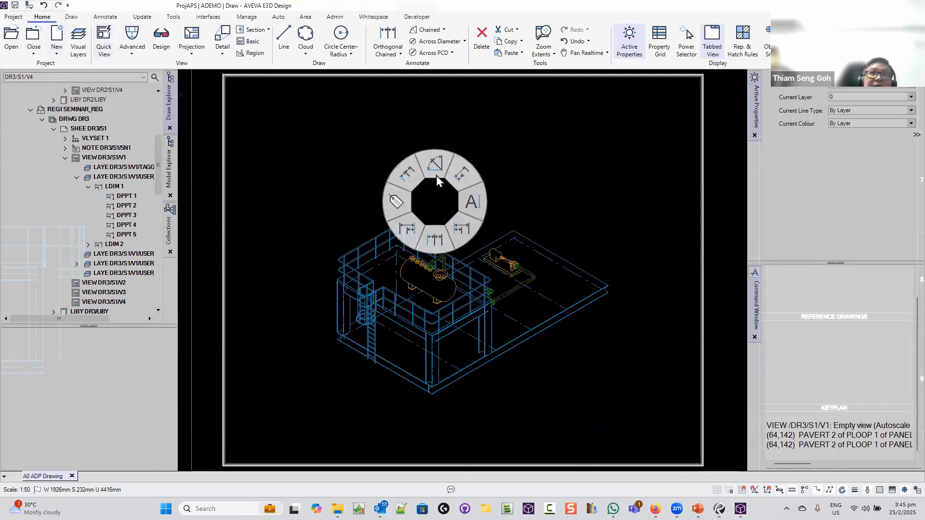
pyautogui.click(394, 199)
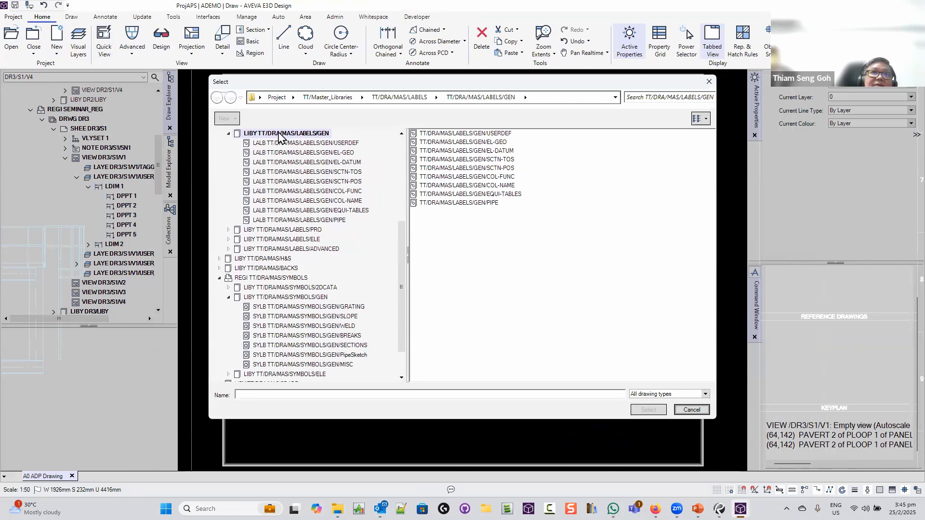
pyautogui.scroll(3, 405, 219)
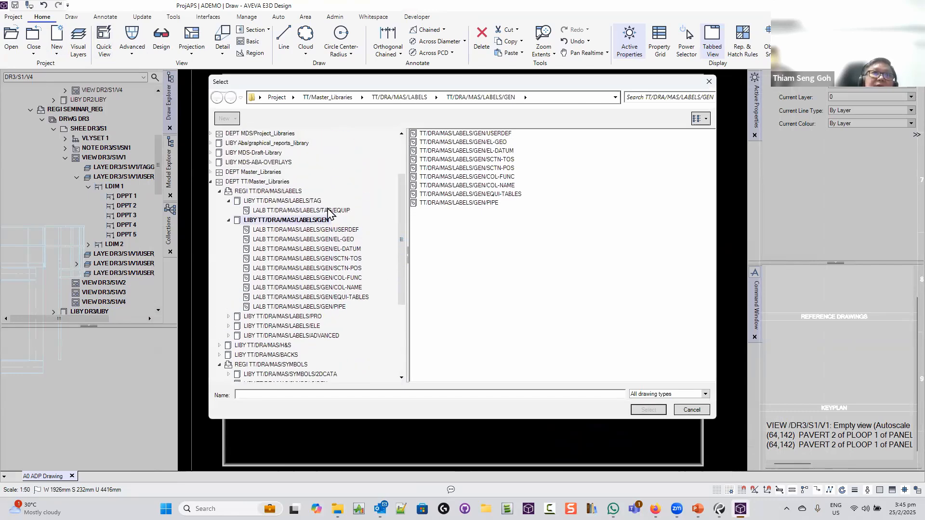
pyautogui.click(348, 211)
pyautogui.click(443, 169)
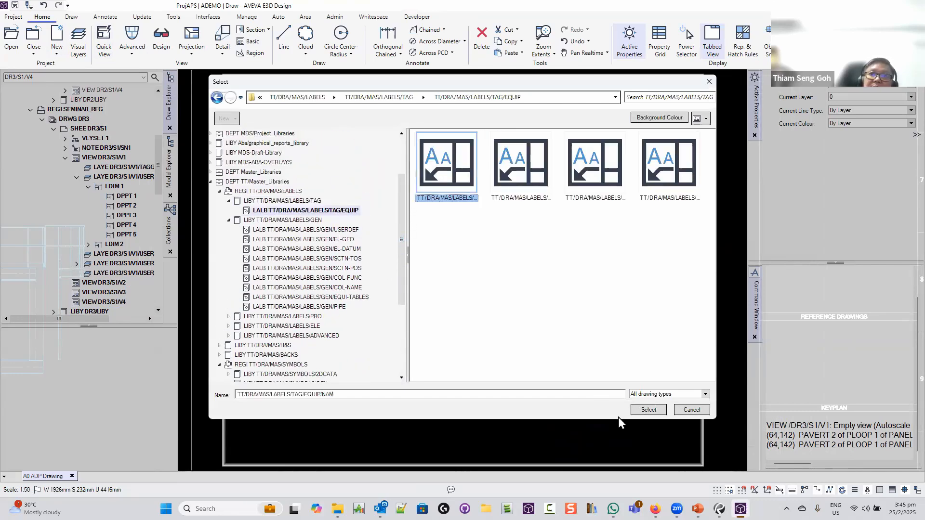
pyautogui.click(648, 410)
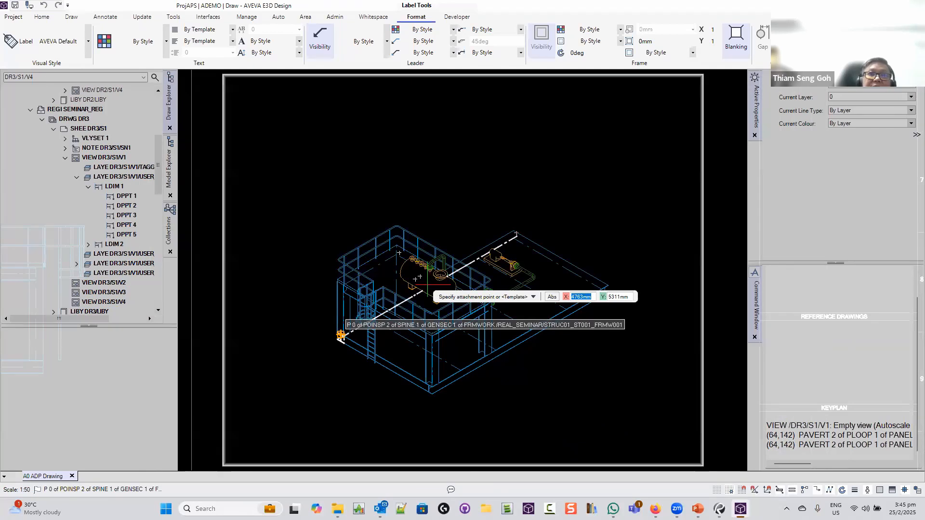
# Attach the label to the vessel and set its leader points
pyautogui.scroll(4, 435, 279)
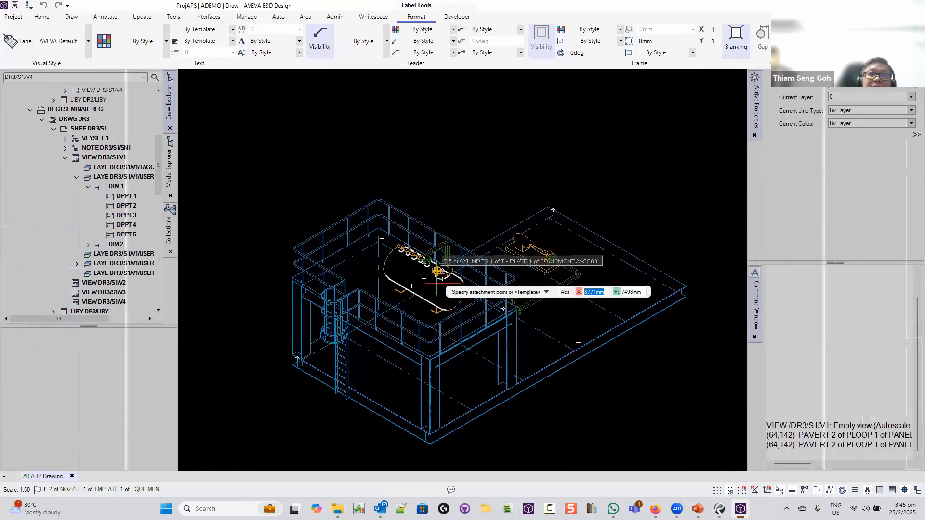
pyautogui.scroll(1, 437, 284)
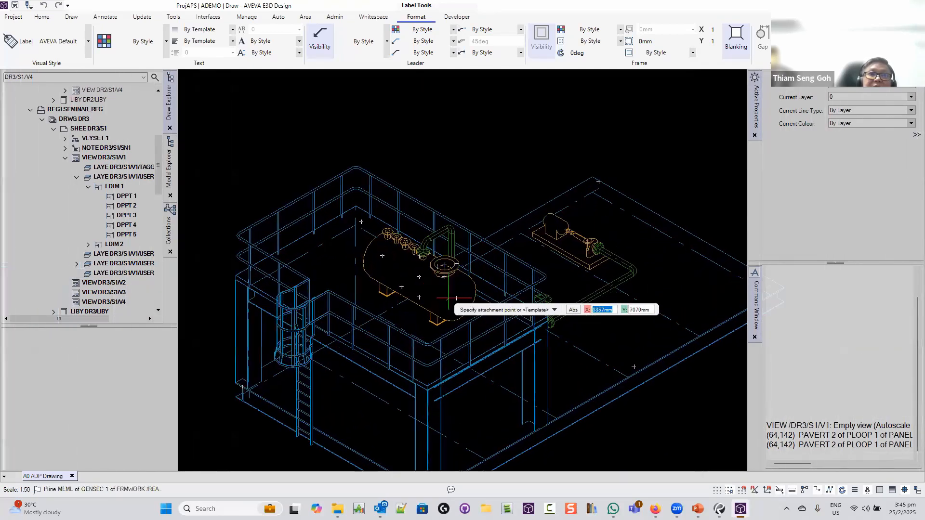
pyautogui.click(420, 279)
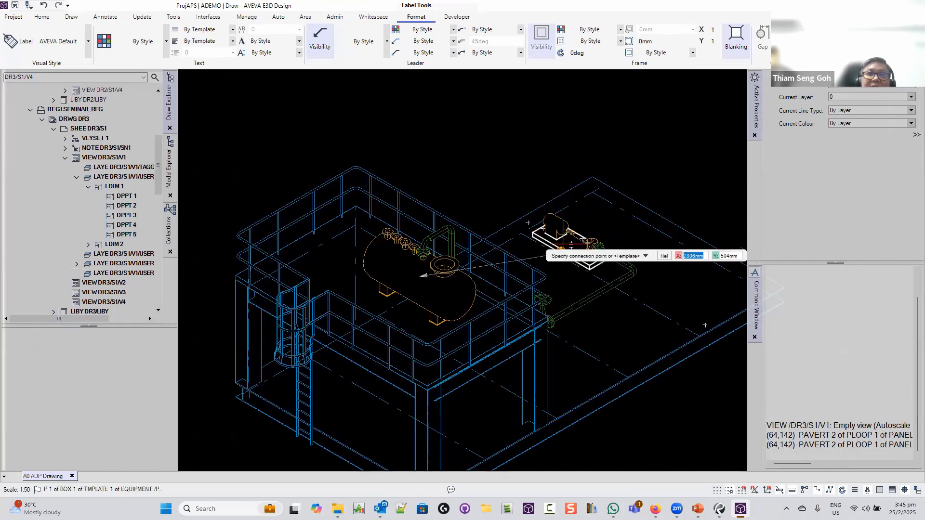
pyautogui.click(542, 322)
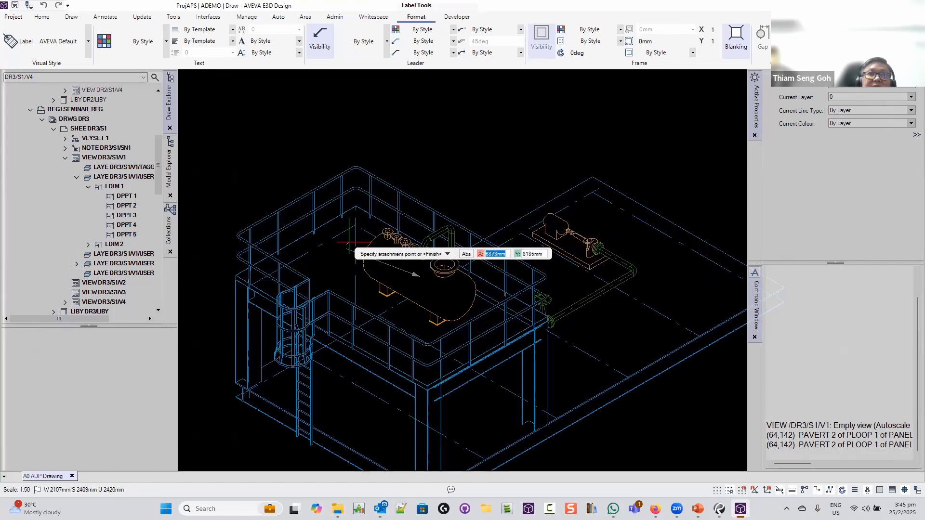
pyautogui.press('Down')
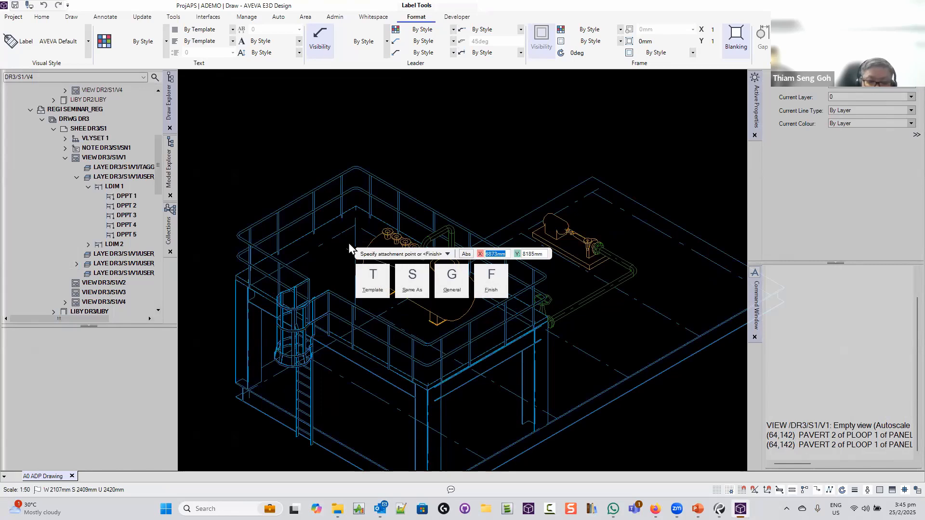
pyautogui.press('Escape')
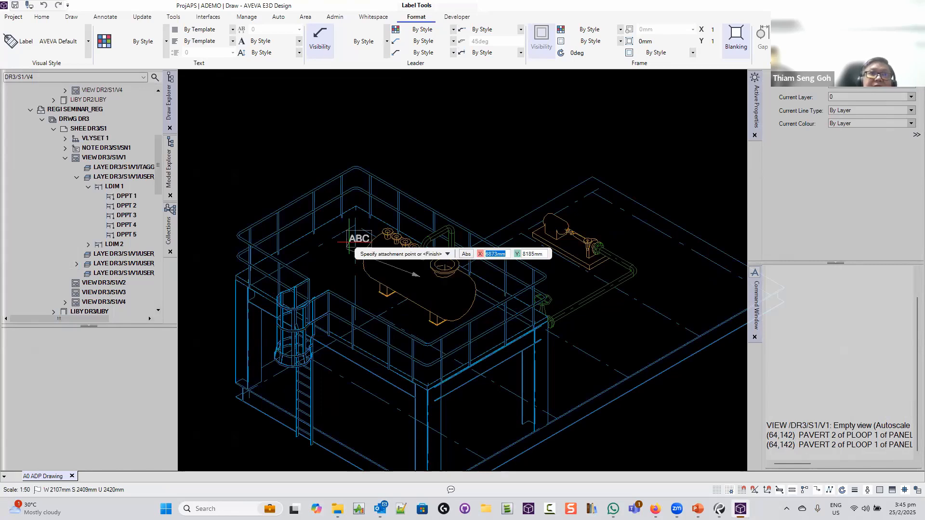
pyautogui.click(319, 263)
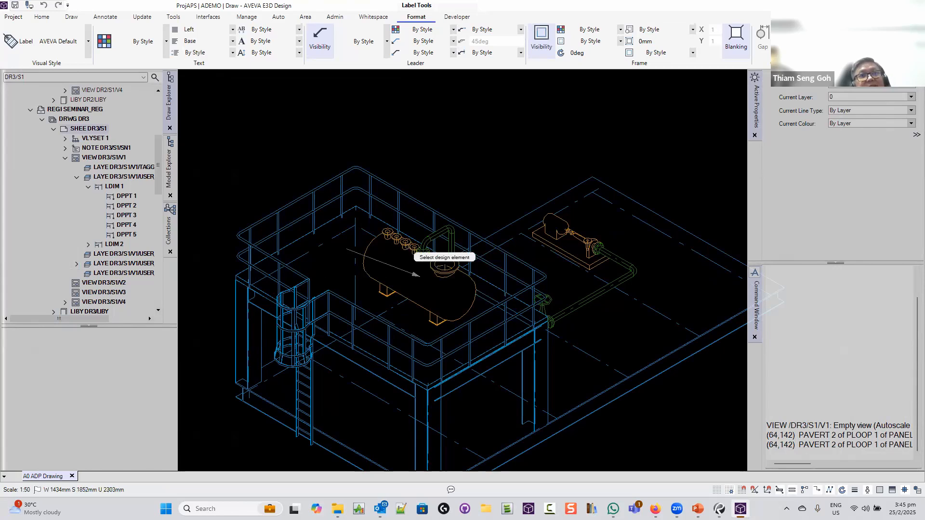
# Place the vessel label beside the vessel, replacing ABC with the #NAMN name code
pyautogui.click(466, 275)
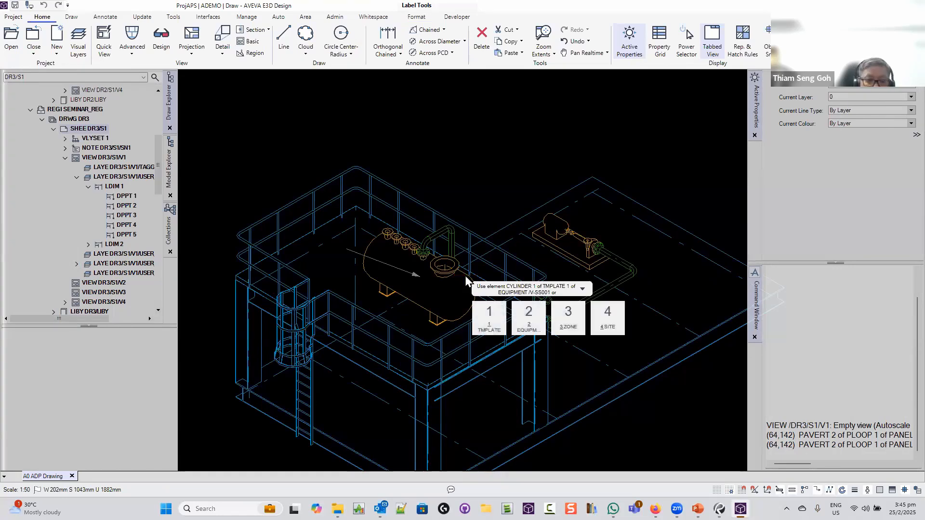
pyautogui.click(466, 279)
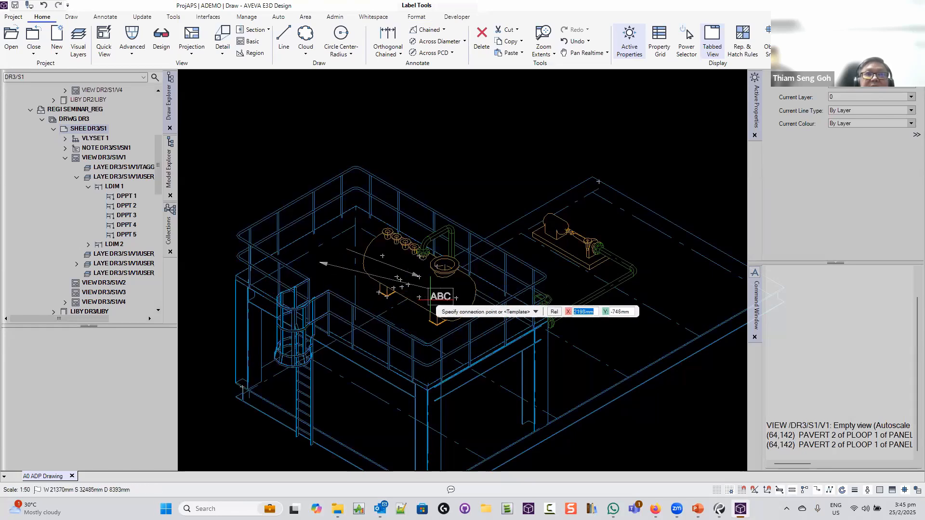
pyautogui.click(462, 293)
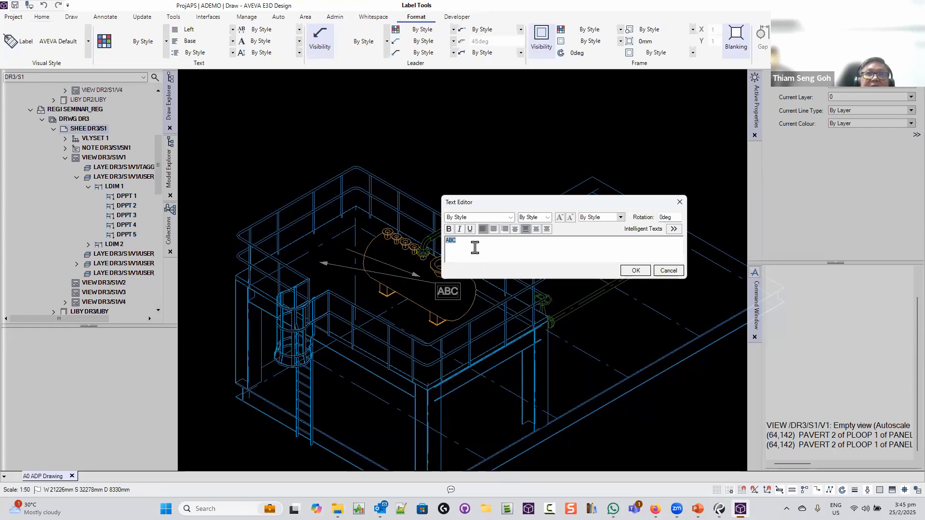
pyautogui.moveTo(475, 246); pyautogui.dragTo(439, 240)
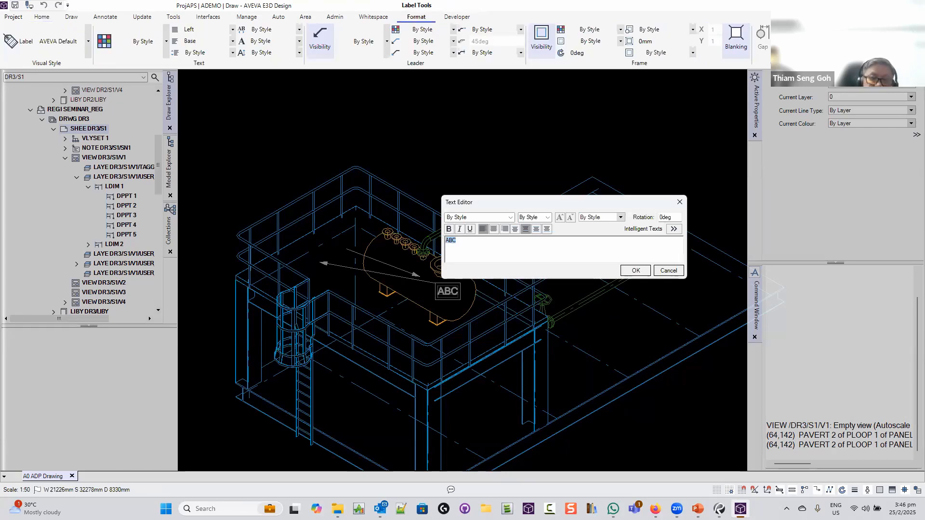
pyautogui.write('#NAMN')
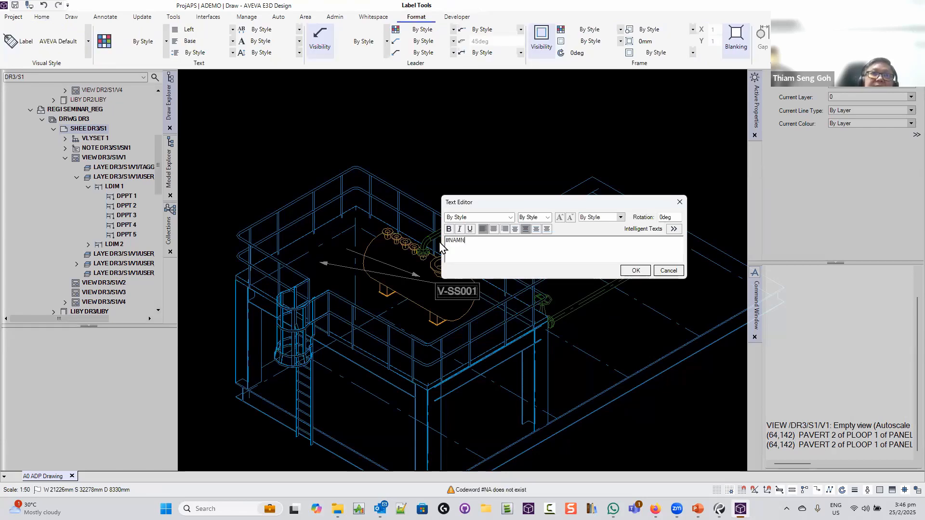
pyautogui.click(674, 229)
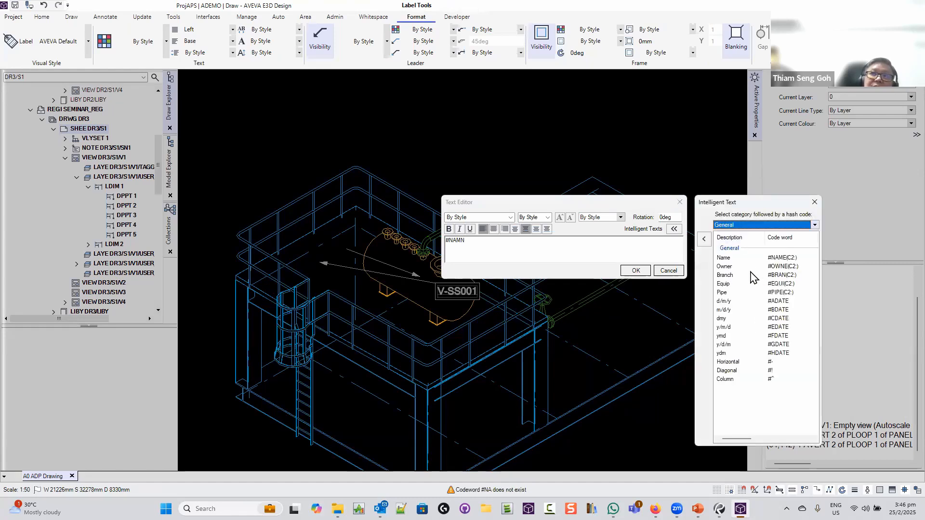
pyautogui.click(792, 225)
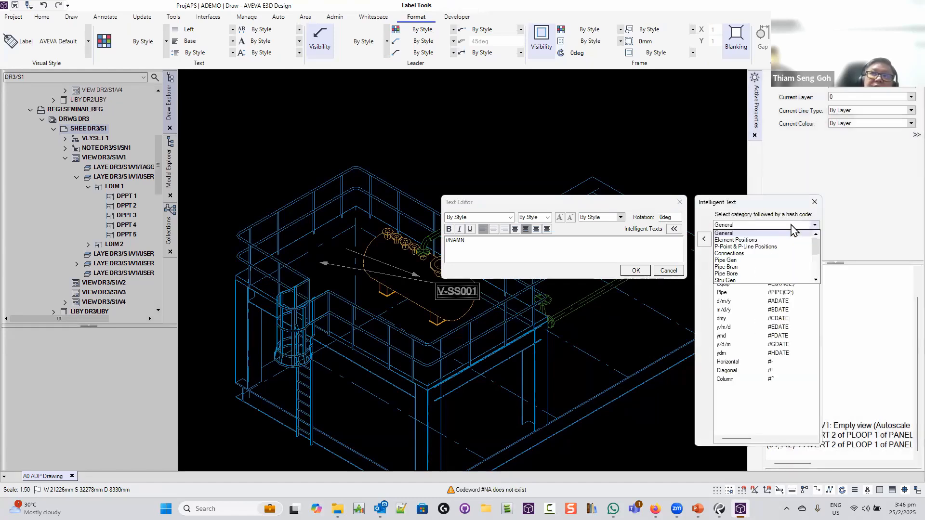
pyautogui.click(768, 240)
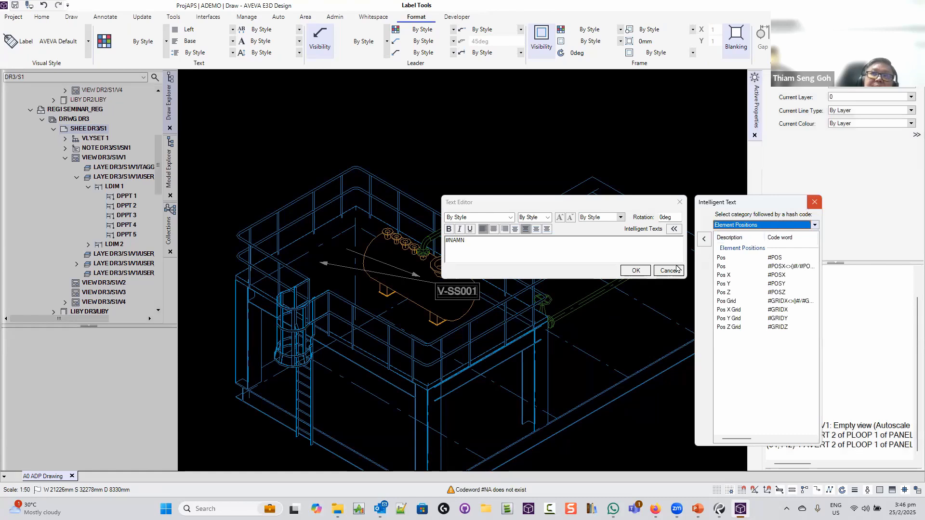
pyautogui.click(813, 202)
pyautogui.click(635, 270)
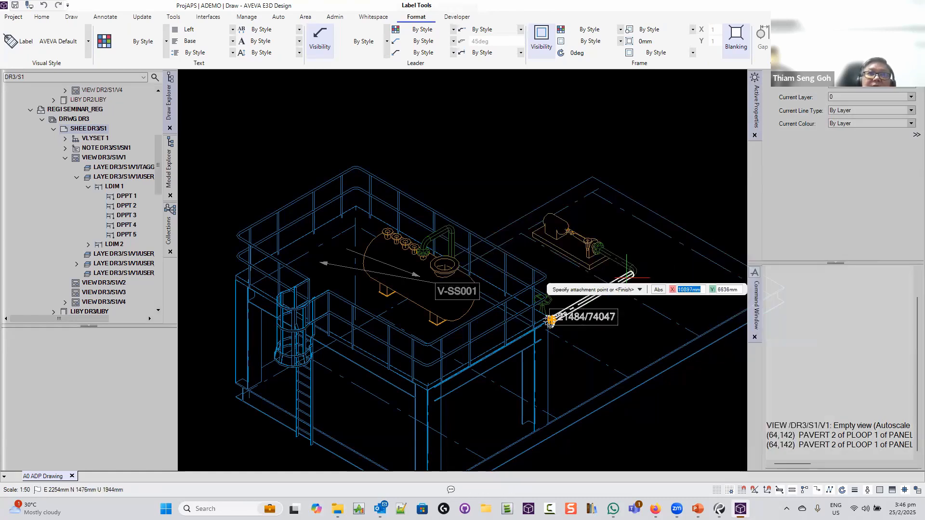
# Cancel further placement and delete the extra duplicate label on the vessel
pyautogui.press('Escape')
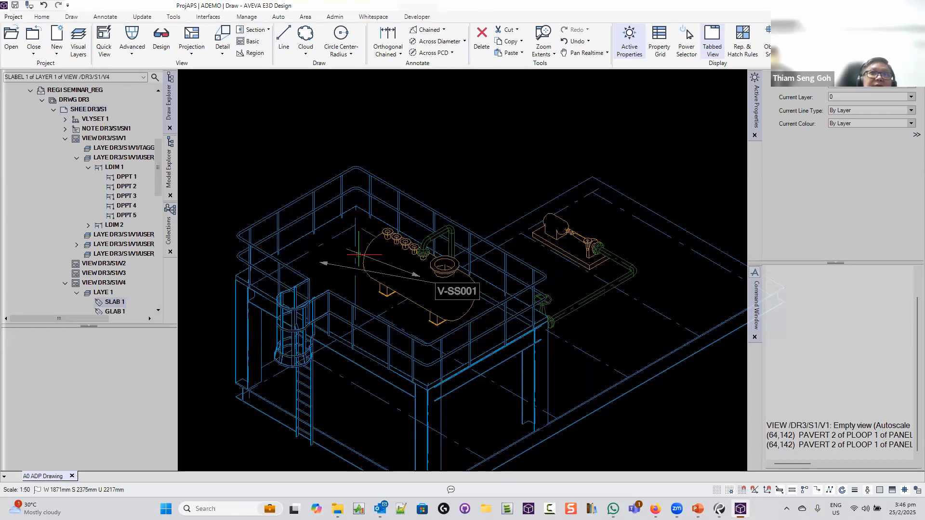
pyautogui.click(359, 255)
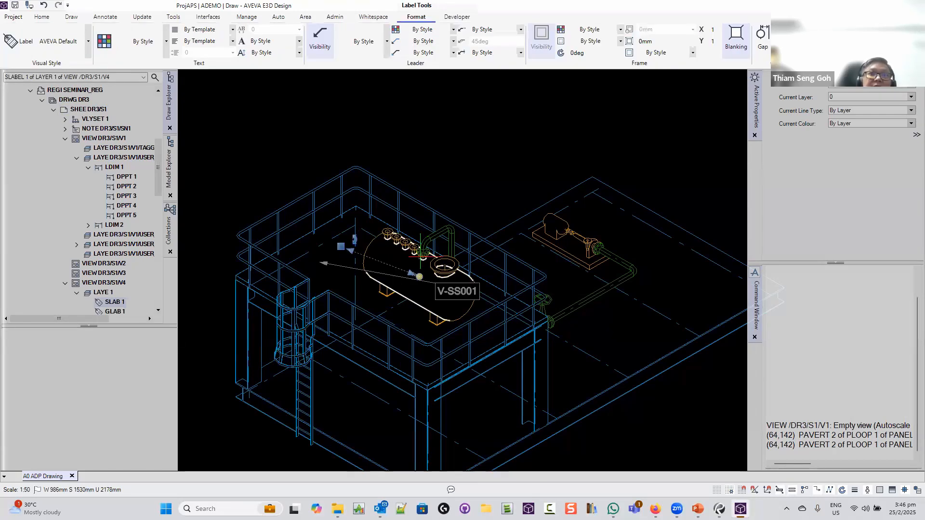
pyautogui.press('Delete')
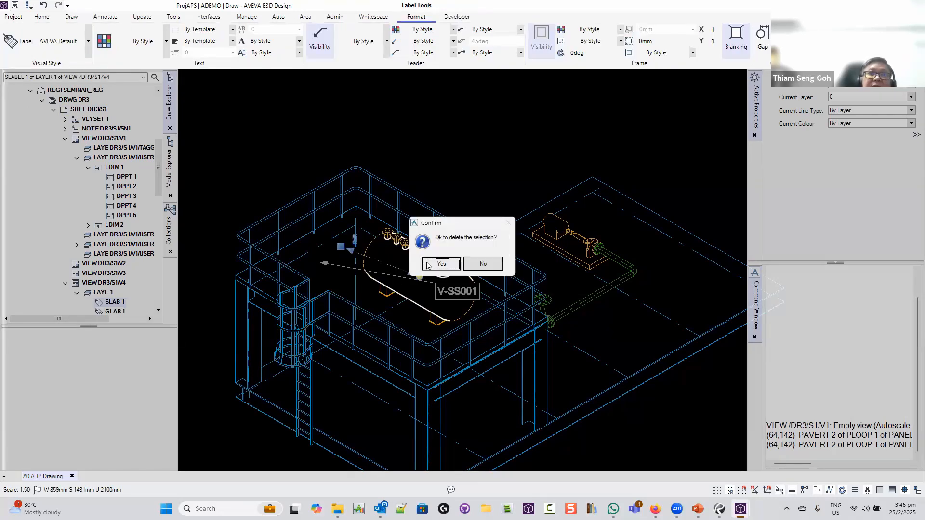
pyautogui.click(440, 264)
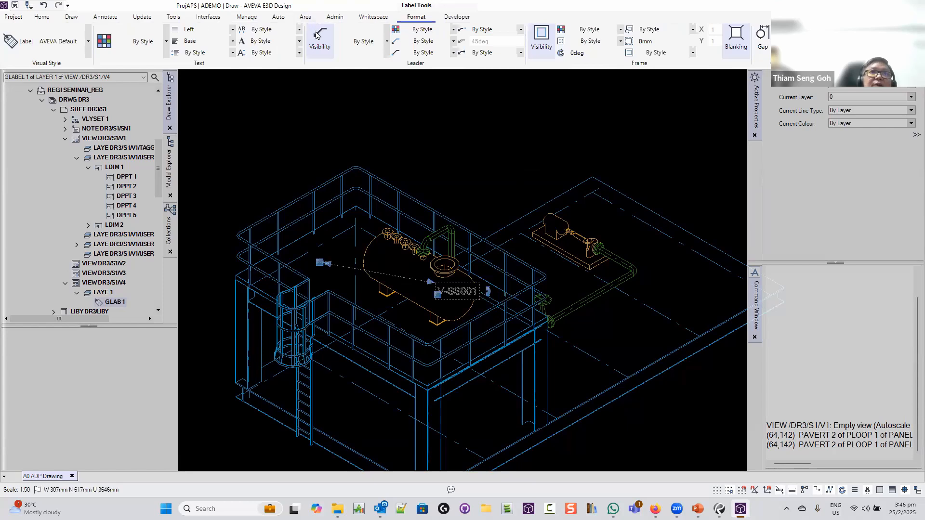
# Deselect the V-SS001 label and zoom out to frame all four views
pyautogui.click(456, 130)
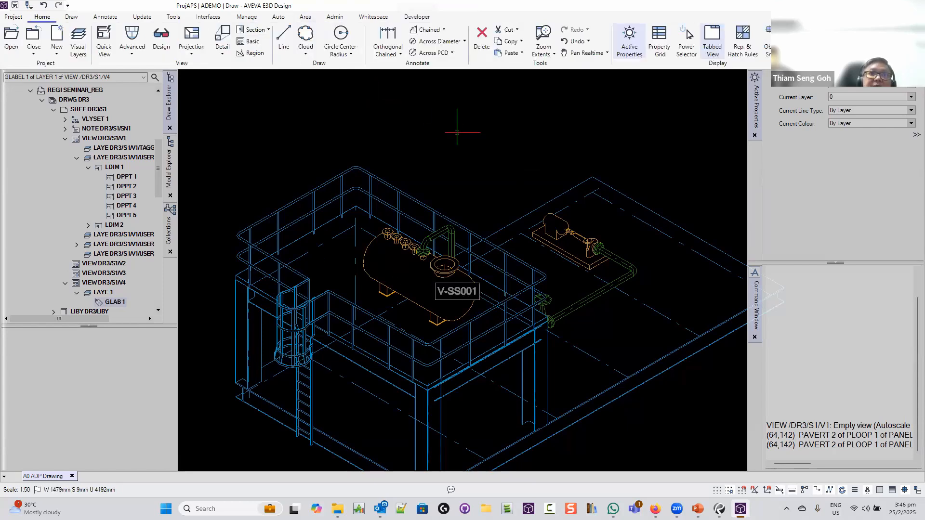
pyautogui.scroll(-4, 456, 130)
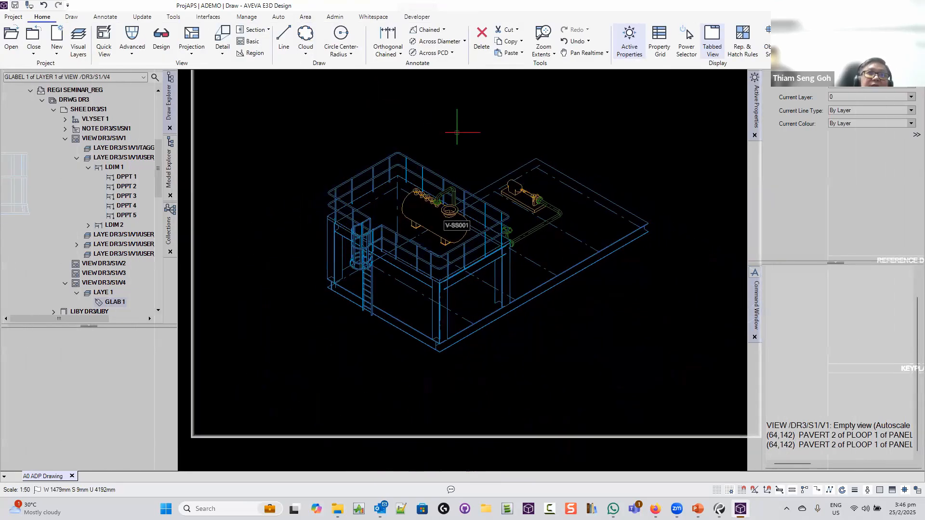
pyautogui.scroll(-5, 462, 132)
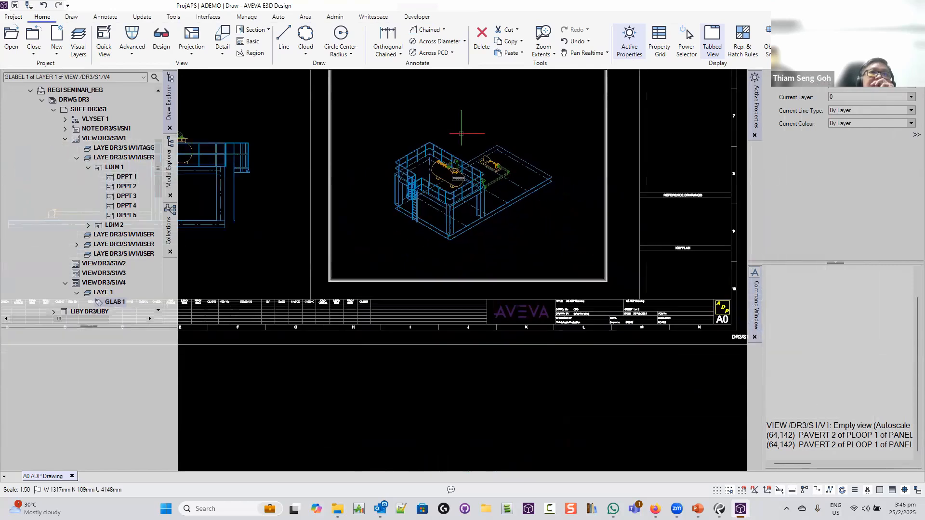
pyautogui.scroll(6, 440, 278)
pyautogui.scroll(-1, 495, 316)
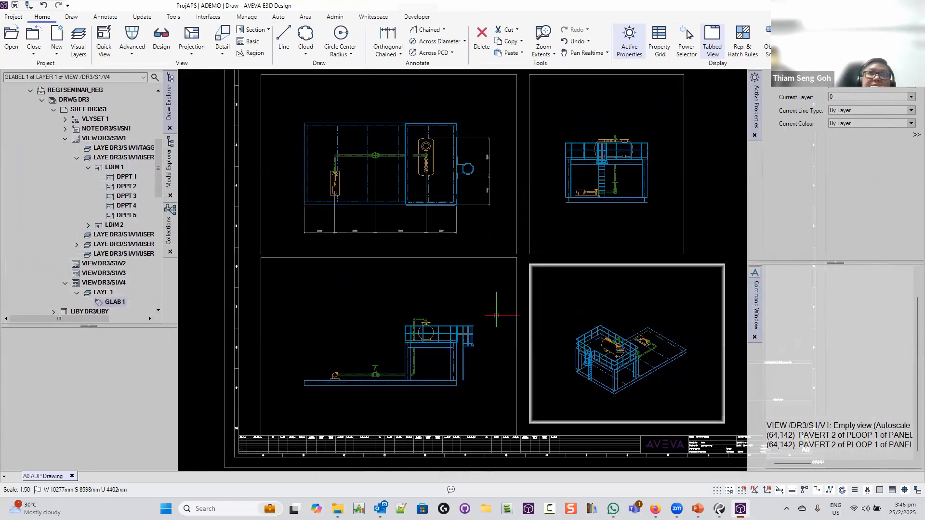
pyautogui.moveTo(573, 309)
pyautogui.mouseDown(button='middle')
pyautogui.moveTo(448, 268)
pyautogui.moveTo(504, 289)
pyautogui.mouseUp(button='middle')
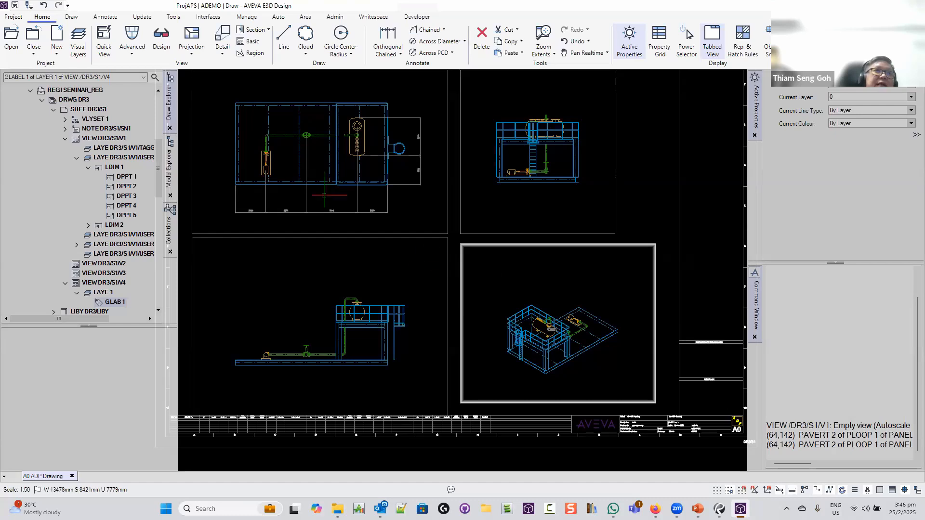
# In Model Explorer, select the side view and make P-SS001 the current element
pyautogui.click(170, 161)
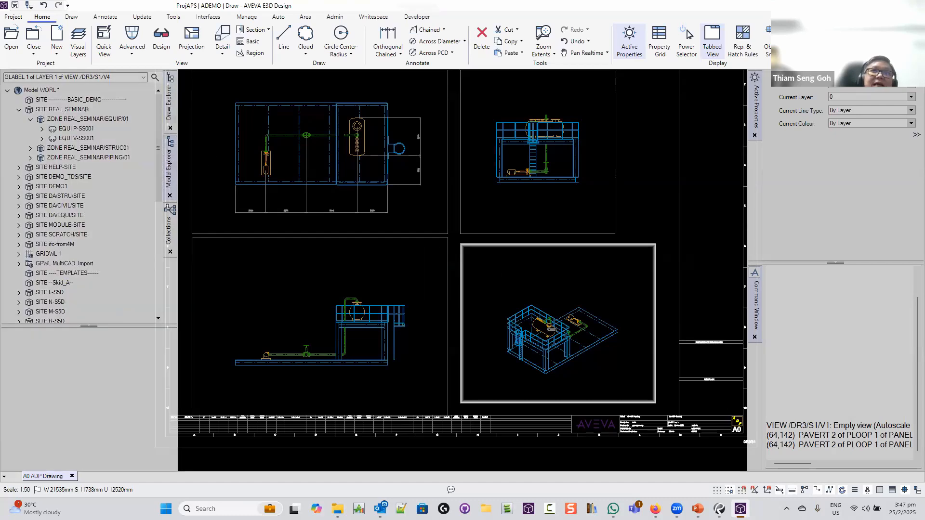
pyautogui.click(511, 172)
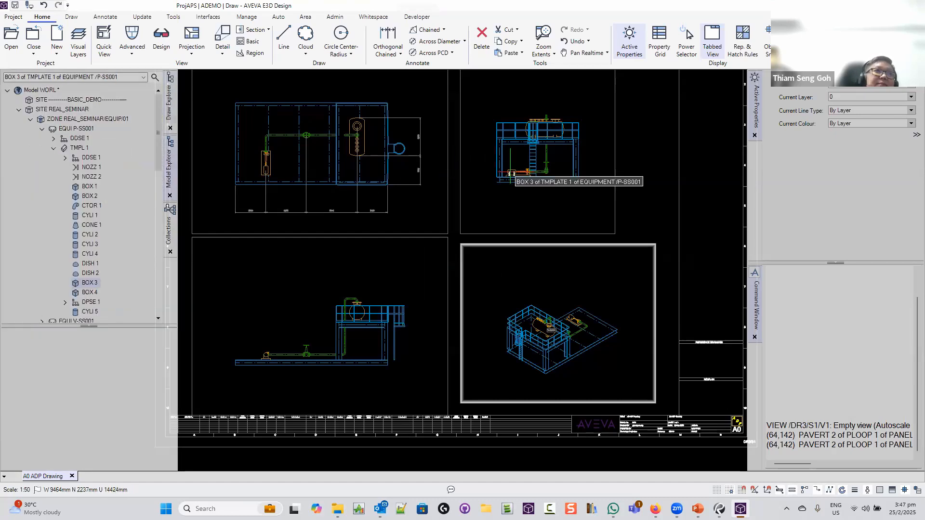
pyautogui.click(511, 172)
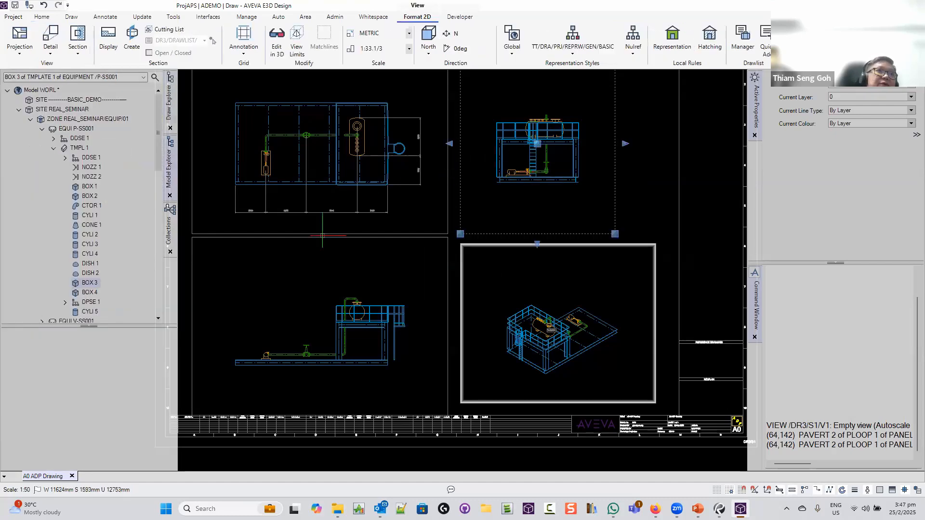
pyautogui.click(74, 129)
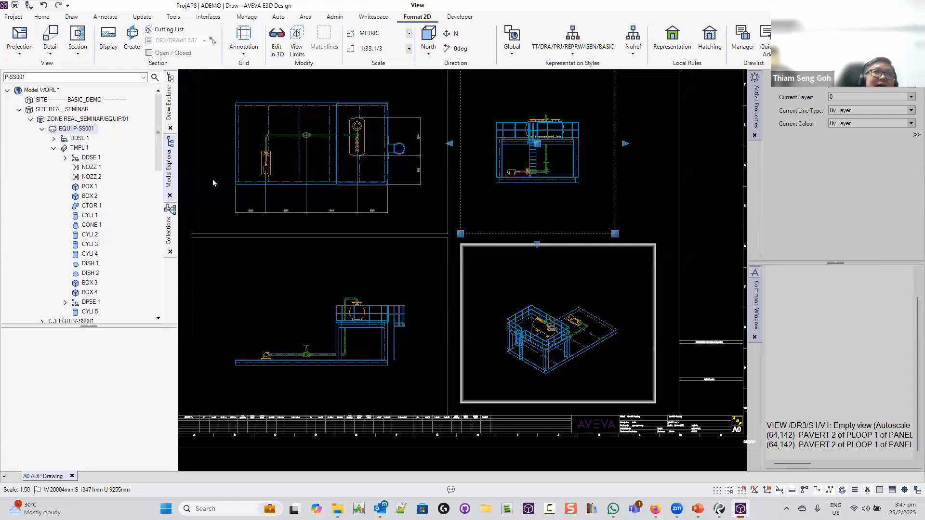
pyautogui.scroll(2, 240, 209)
pyautogui.scroll(3, 239, 209)
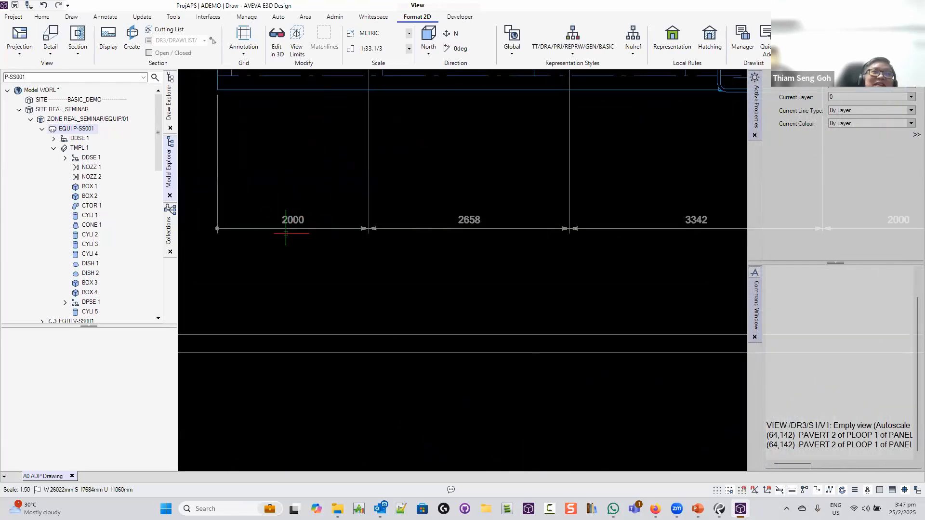
pyautogui.scroll(-3, 290, 219)
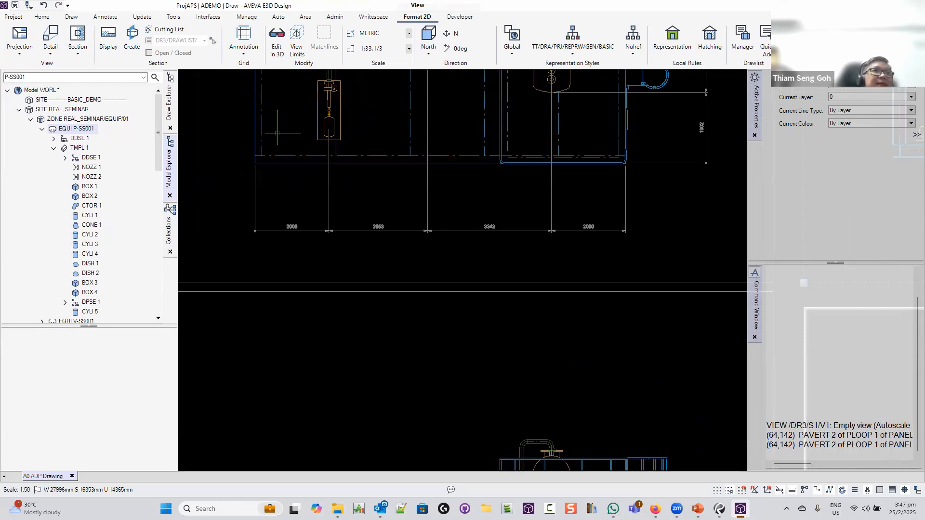
# Switch to the Model module from the backstage Modules page, answering Yes to save
pyautogui.click(18, 16)
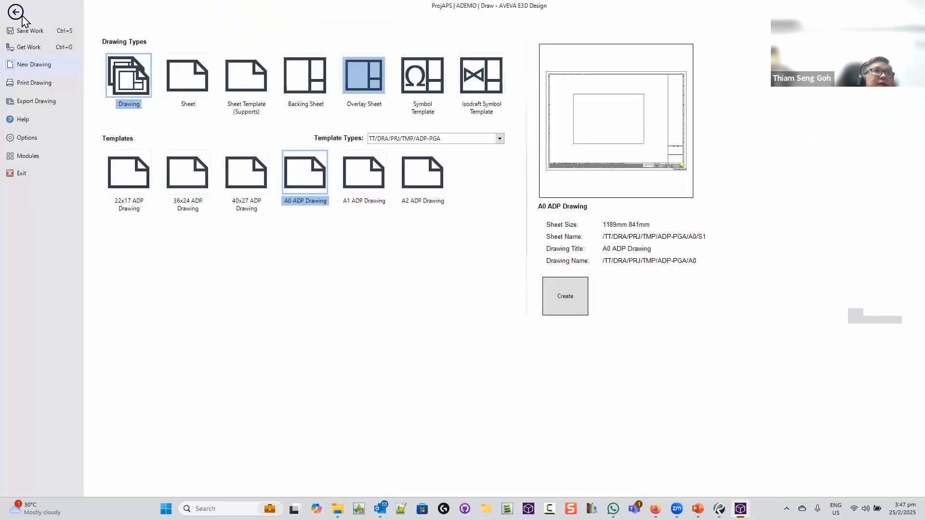
pyautogui.click(34, 158)
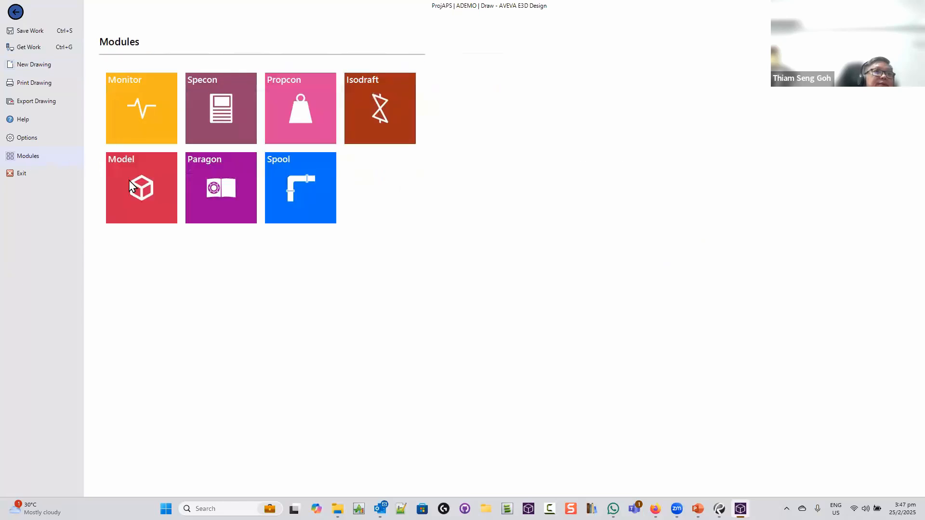
pyautogui.click(134, 204)
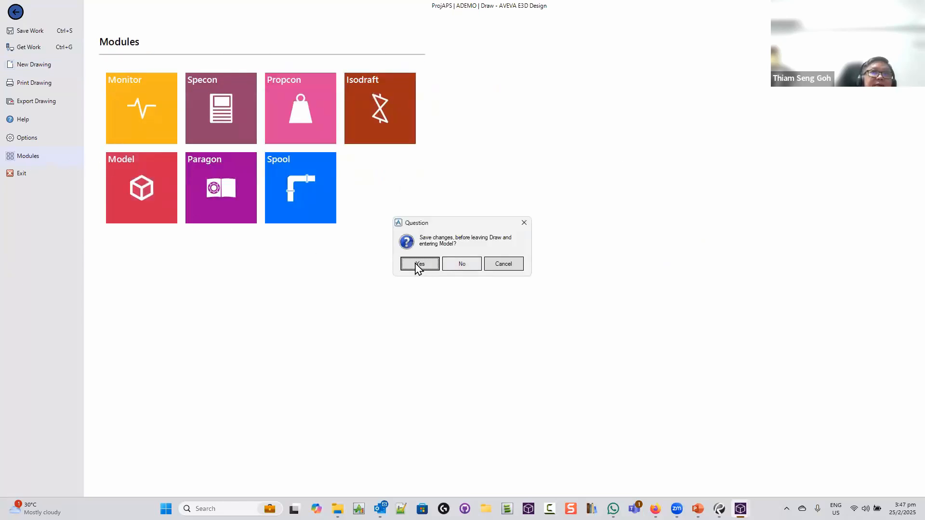
pyautogui.click(418, 264)
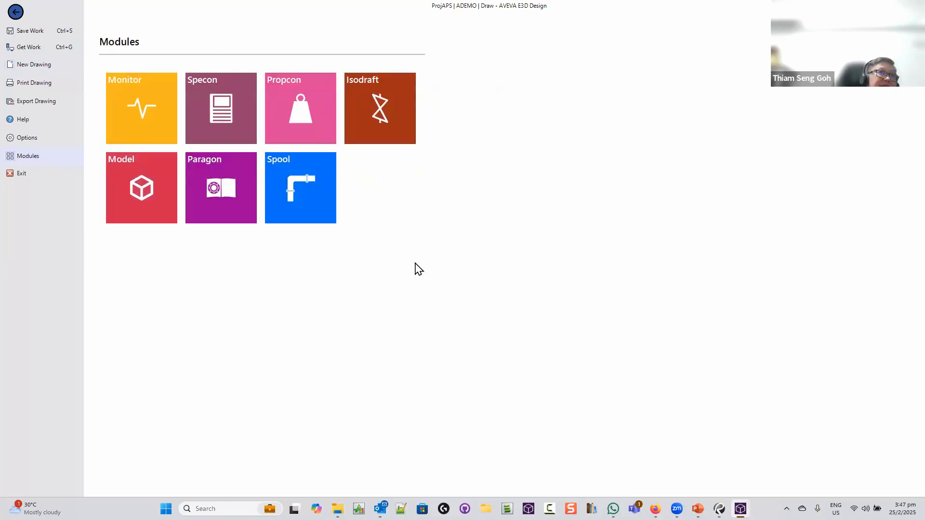
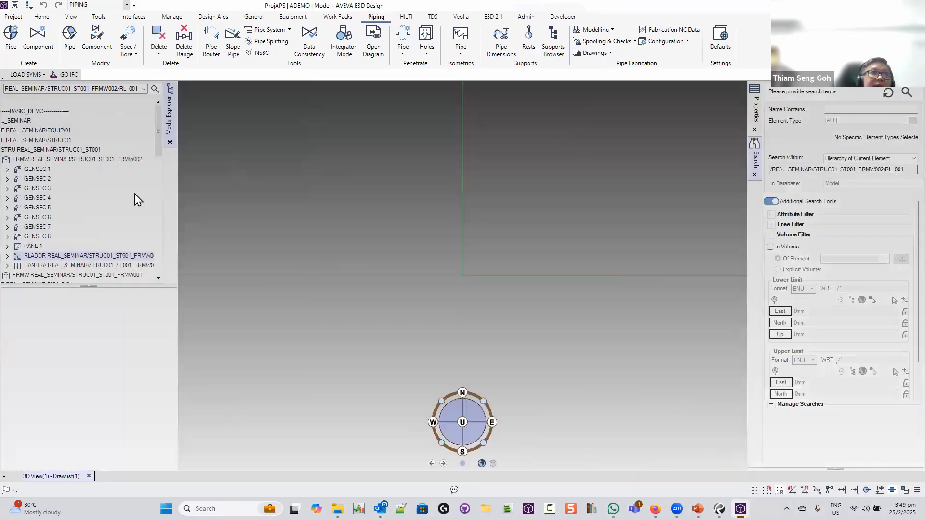
# Make site REAL_SEMINAR current and add the EQUIP/01 and PIPING/01 zones to the 3D view
pyautogui.click(78, 152)
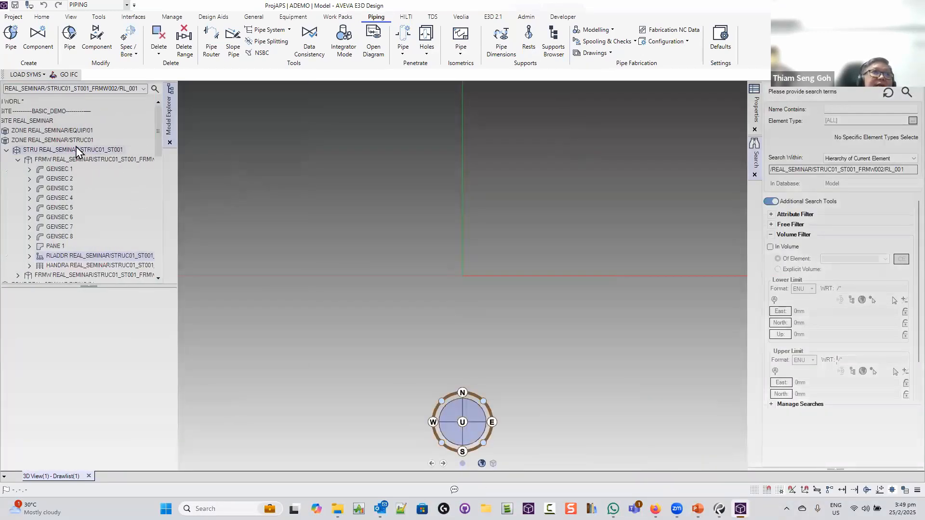
pyautogui.click(57, 124)
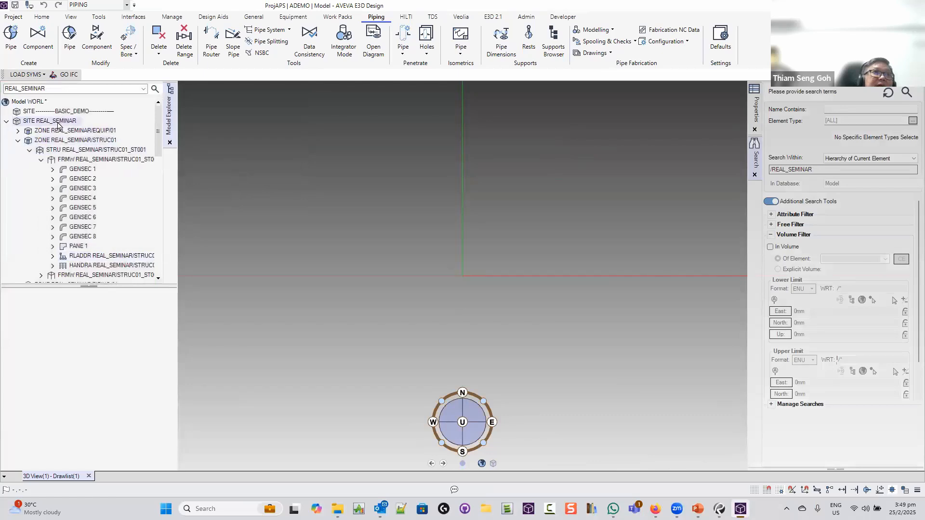
pyautogui.moveTo(97, 131); pyautogui.dragTo(460, 240)
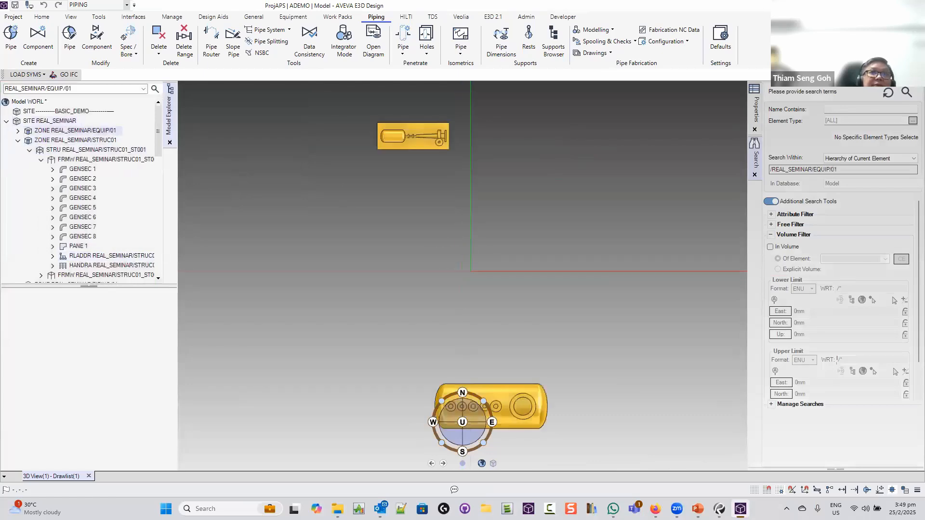
pyautogui.doubleClick(101, 141)
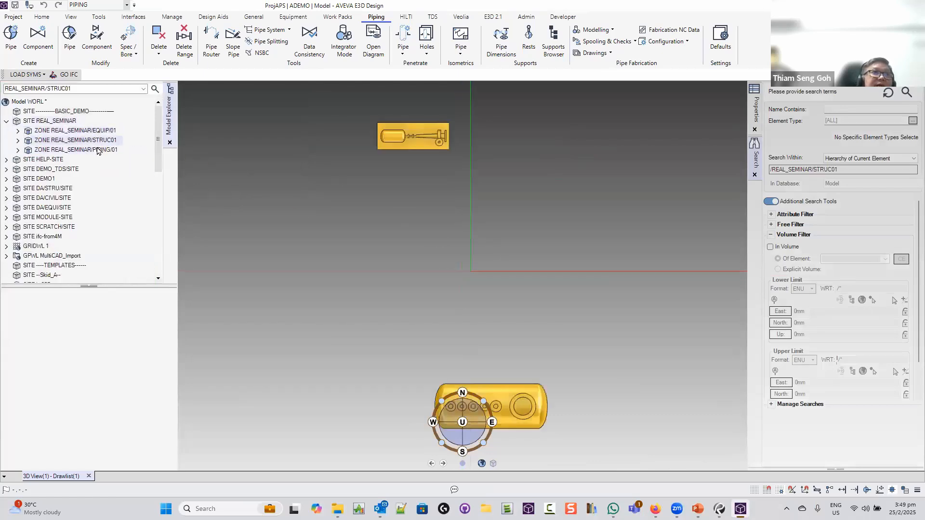
pyautogui.moveTo(117, 155); pyautogui.dragTo(460, 254)
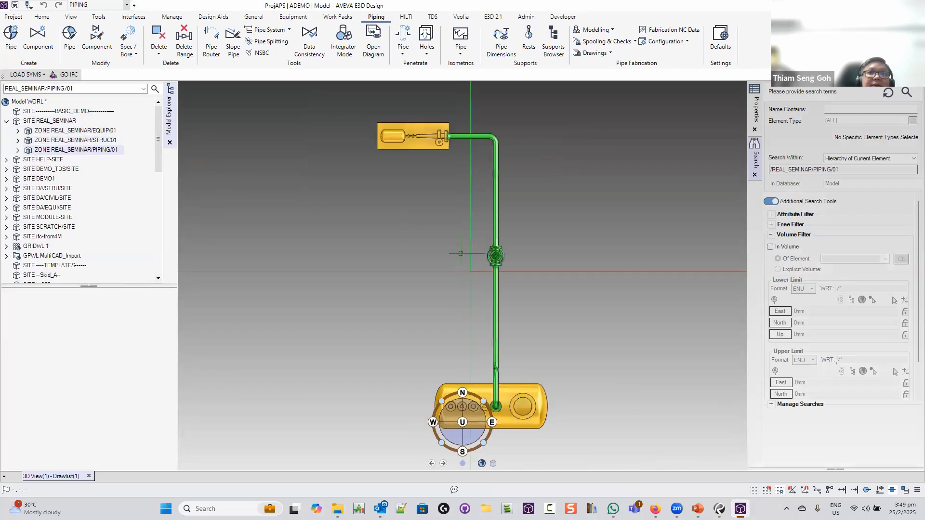
# Orbit to an isometric view, zoom in and select pump P-SS001
pyautogui.moveTo(553, 213)
pyautogui.mouseDown(button='middle')
pyautogui.moveTo(645, 145)
pyautogui.moveTo(386, 330)
pyautogui.mouseUp(button='middle')
pyautogui.scroll(5, 386, 331)
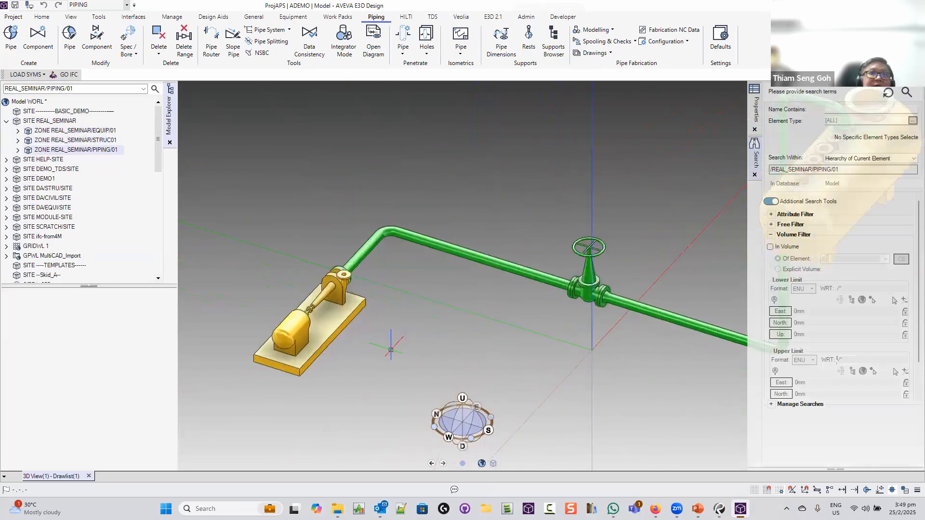
pyautogui.click(321, 325)
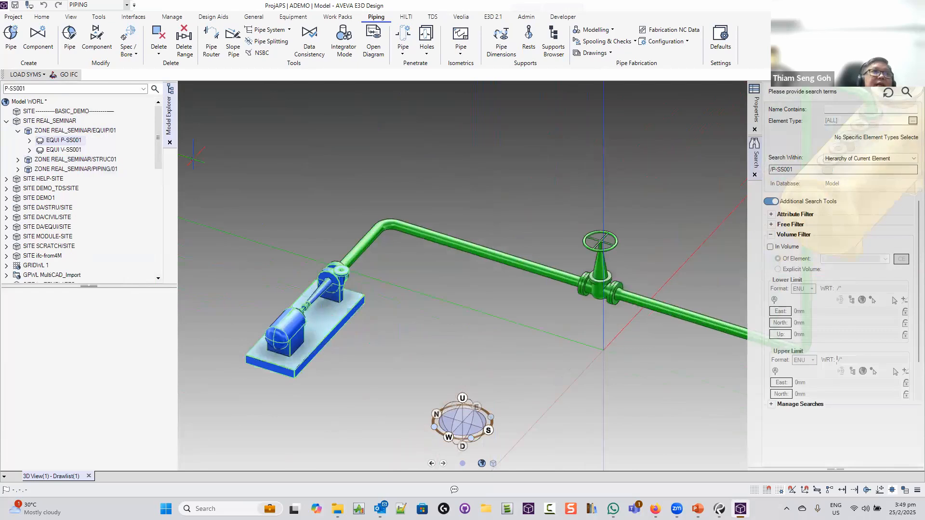
pyautogui.click(41, 20)
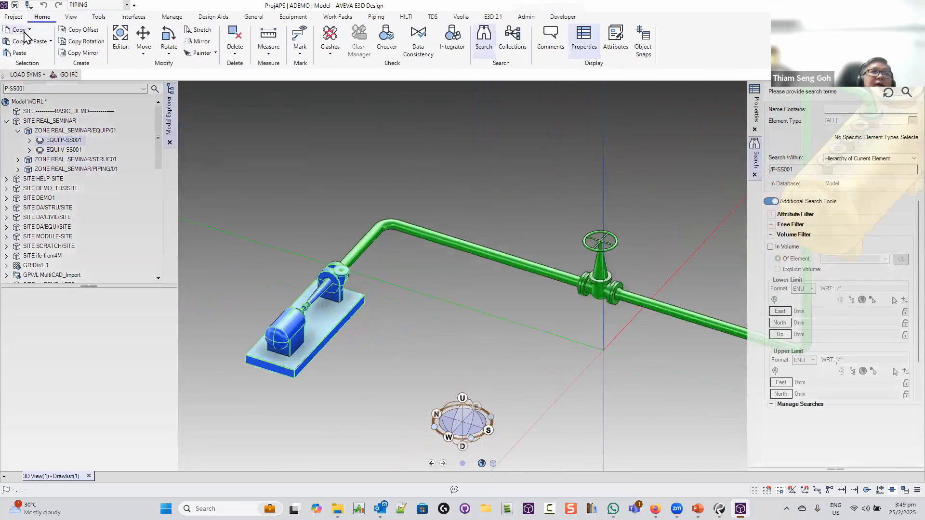
# Copy pump P-SS001 with a -1500mm Y offset and keep the copy as EQUI 2
pyautogui.click(88, 28)
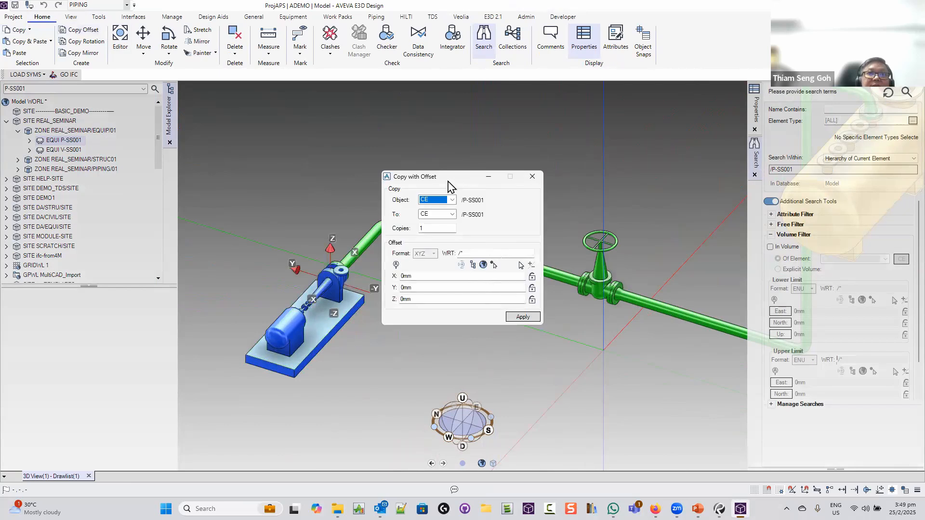
pyautogui.moveTo(447, 179); pyautogui.dragTo(526, 99)
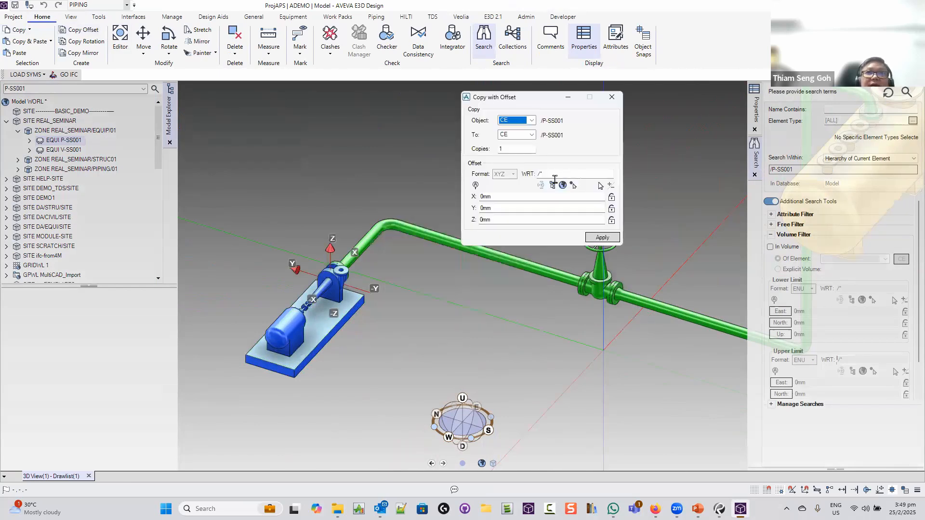
pyautogui.click(507, 208)
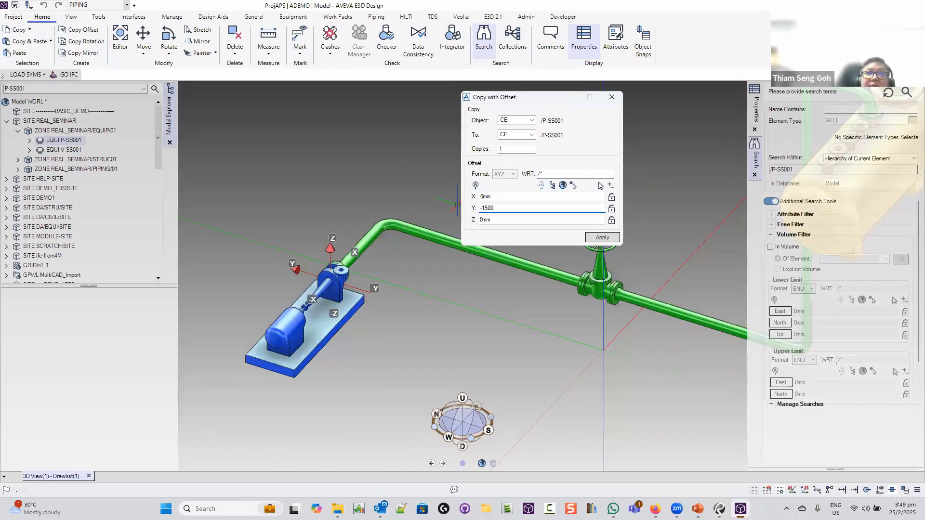
pyautogui.write('-1500')
pyautogui.press('Tab')
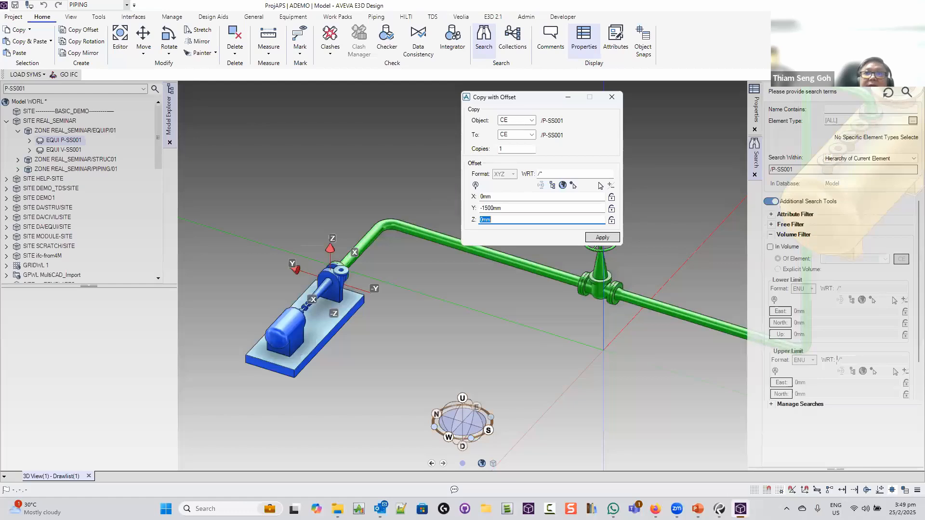
pyautogui.click(606, 237)
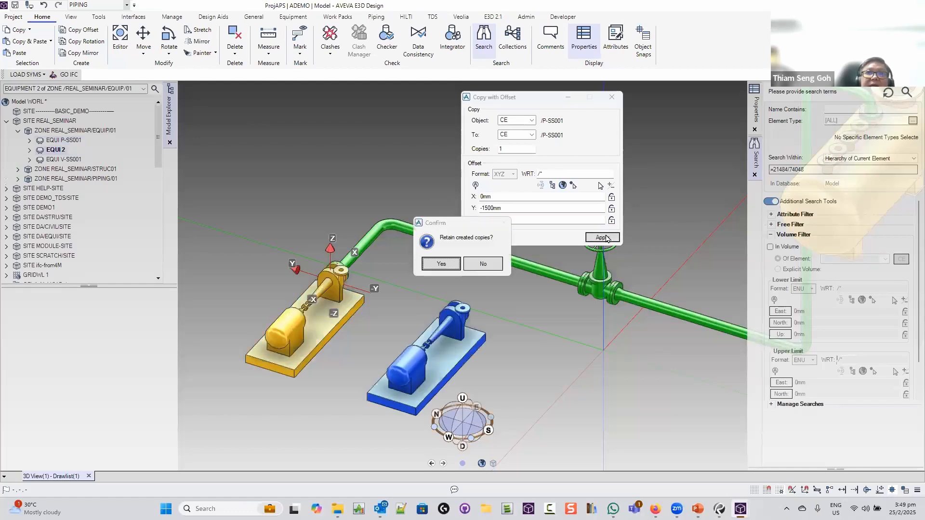
pyautogui.click(441, 264)
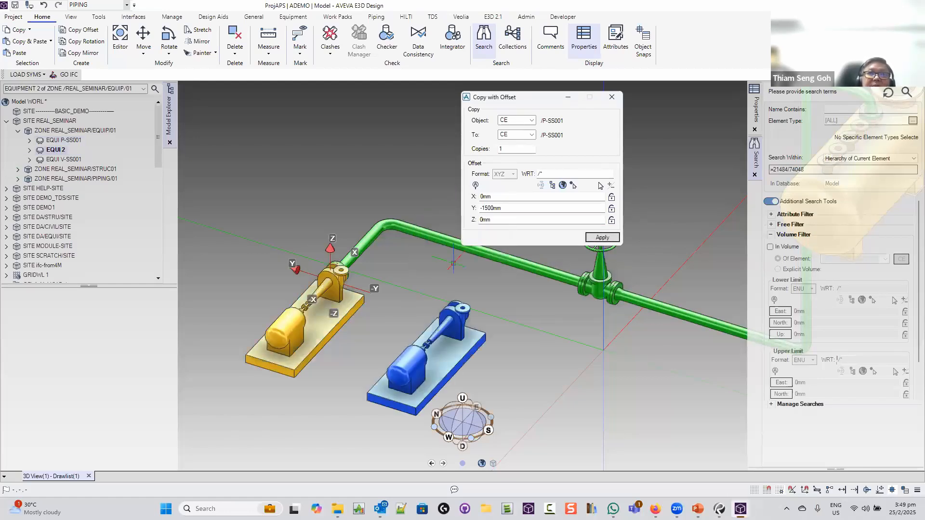
pyautogui.click(612, 97)
# Rename the copied pump EQUI 2 to P-SS002
pyautogui.rightClick(62, 151)
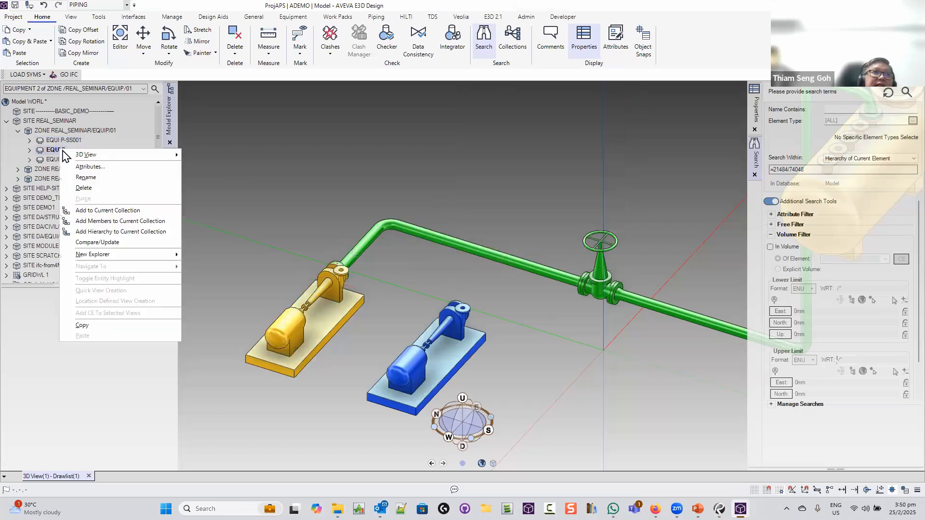
pyautogui.click(88, 176)
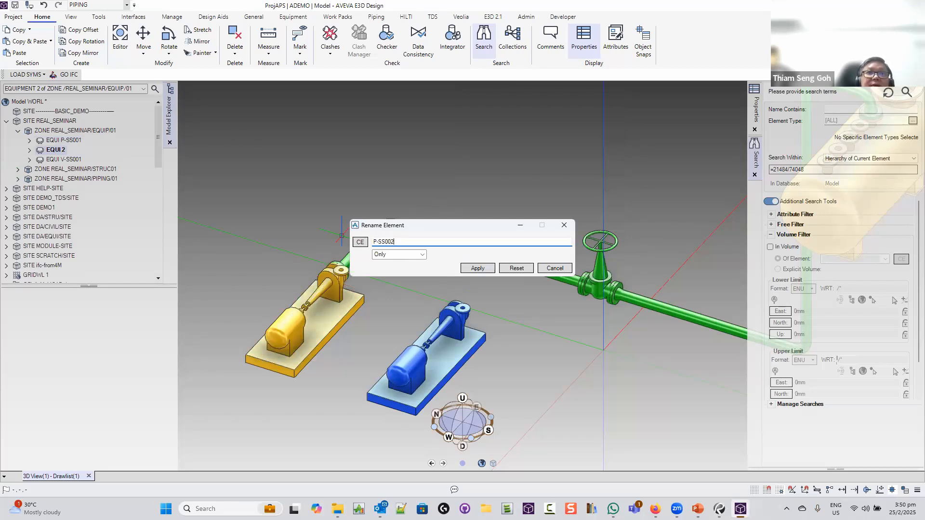
pyautogui.click(474, 269)
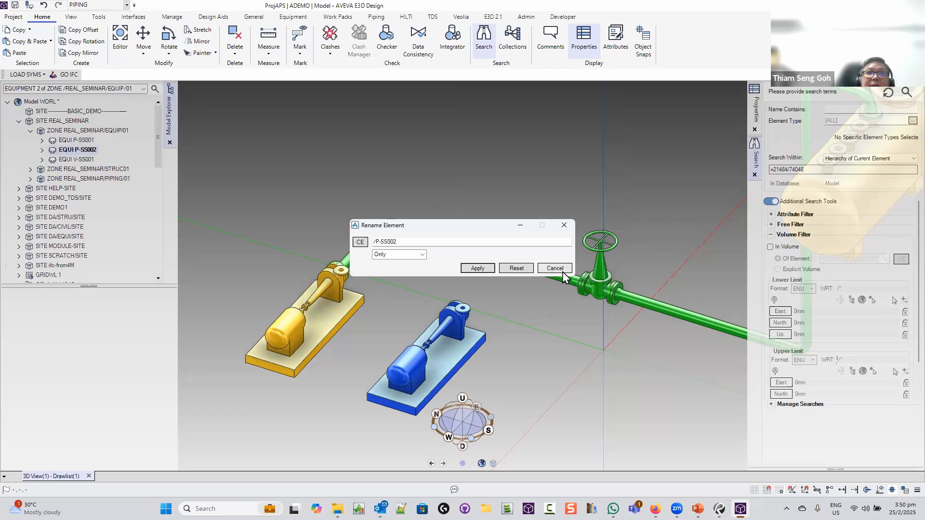
pyautogui.click(559, 269)
pyautogui.moveTo(541, 301); pyautogui.dragTo(527, 261, button='middle')
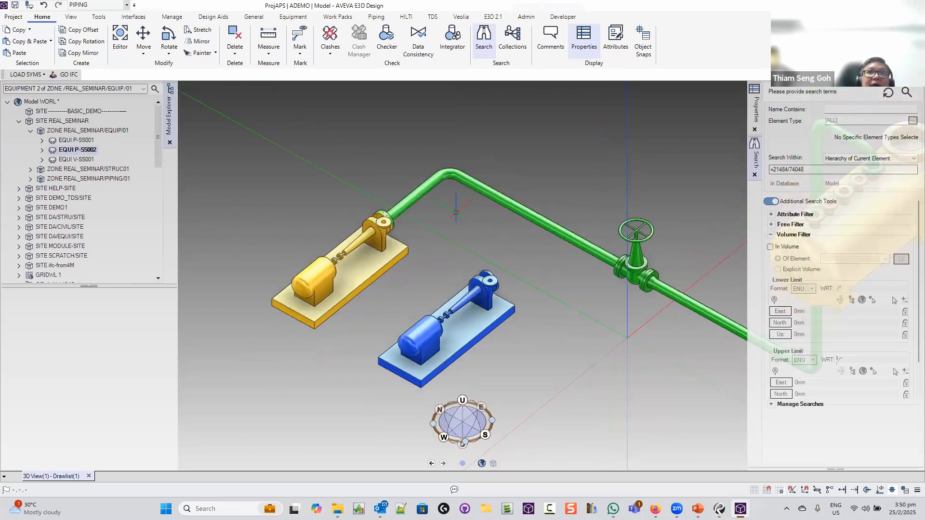
# Select FLANGE 3 and insert a connected 4in ANSI B16.9 butt-weld tee
pyautogui.click(454, 174)
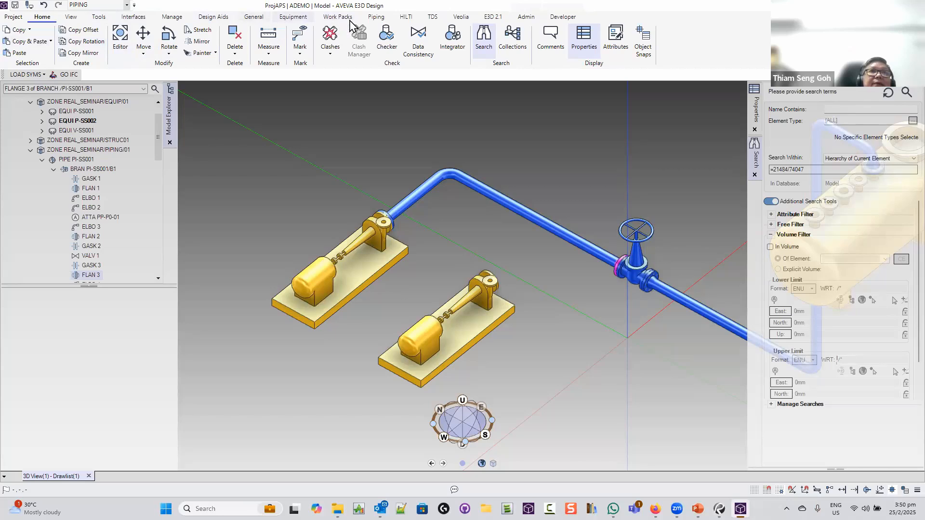
pyautogui.click(377, 17)
pyautogui.click(37, 38)
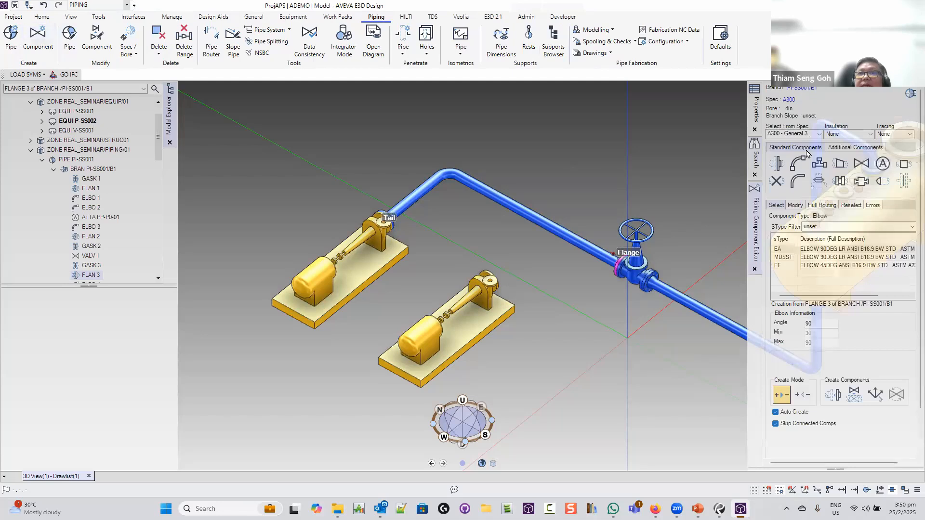
pyautogui.click(819, 164)
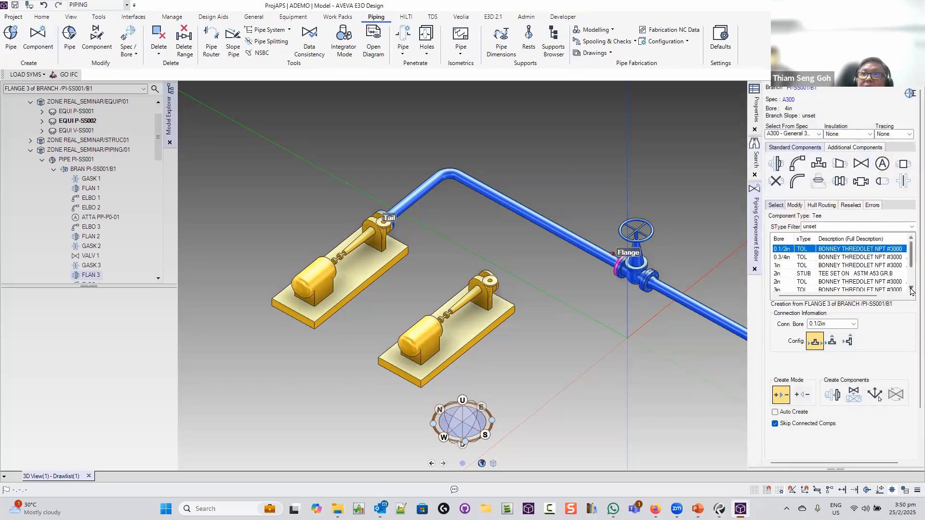
pyautogui.scroll(-2, 829, 269)
pyautogui.click(813, 274)
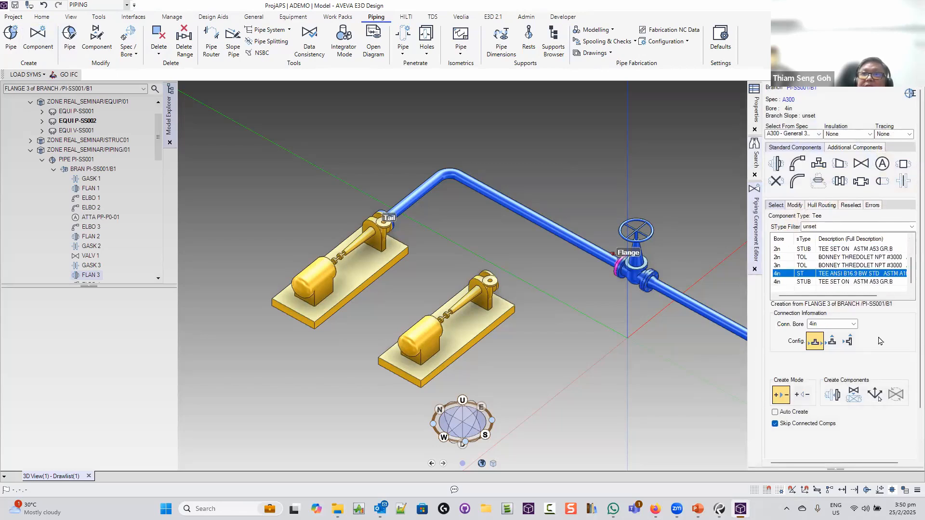
pyautogui.click(833, 395)
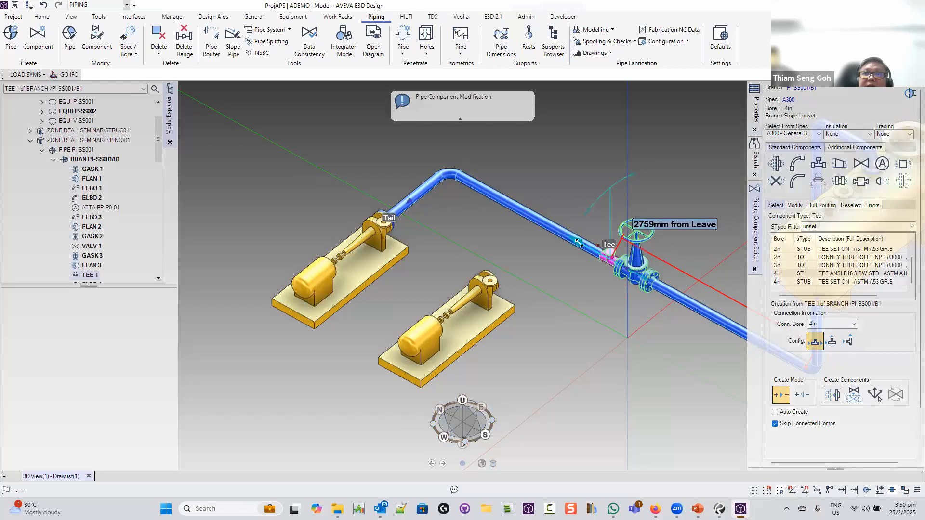
# Try sliding and rotating the new tee, cancelling both adjustments
pyautogui.moveTo(565, 236); pyautogui.dragTo(551, 235)
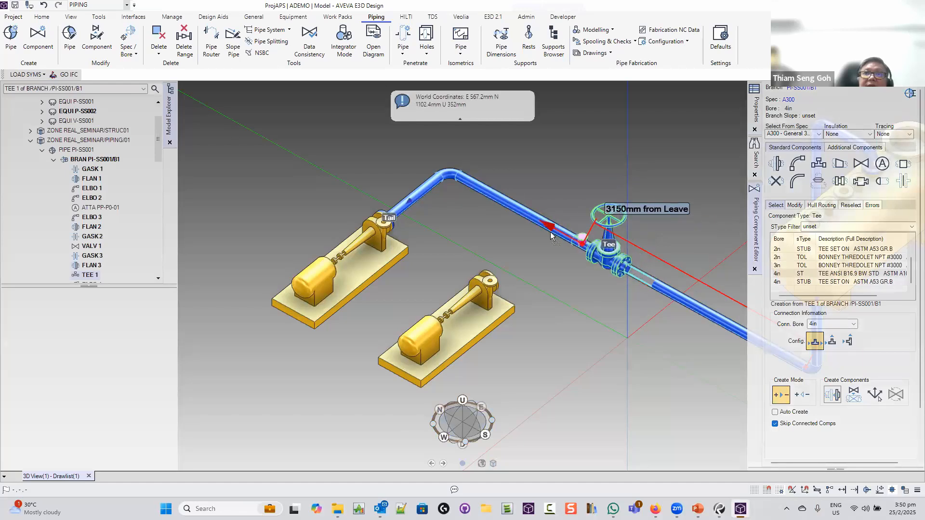
pyautogui.press('Escape')
pyautogui.press('Escape')
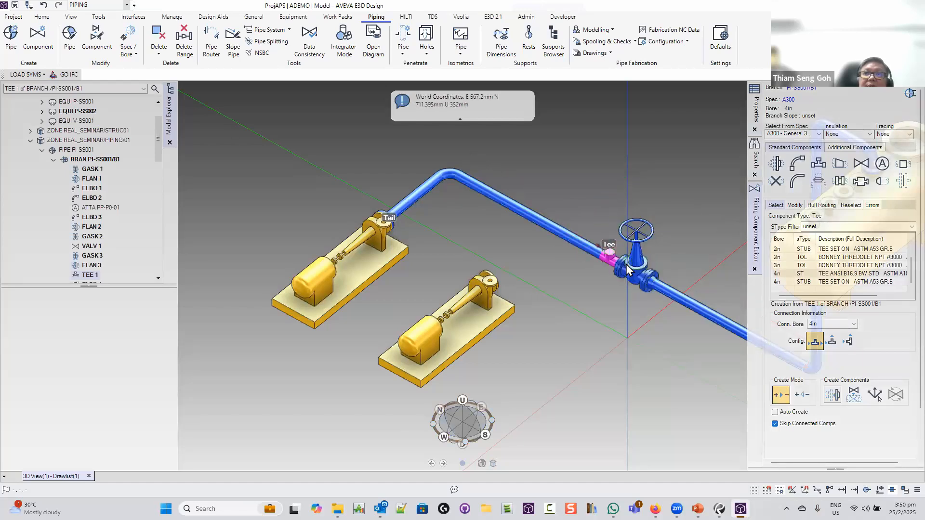
pyautogui.click(605, 258)
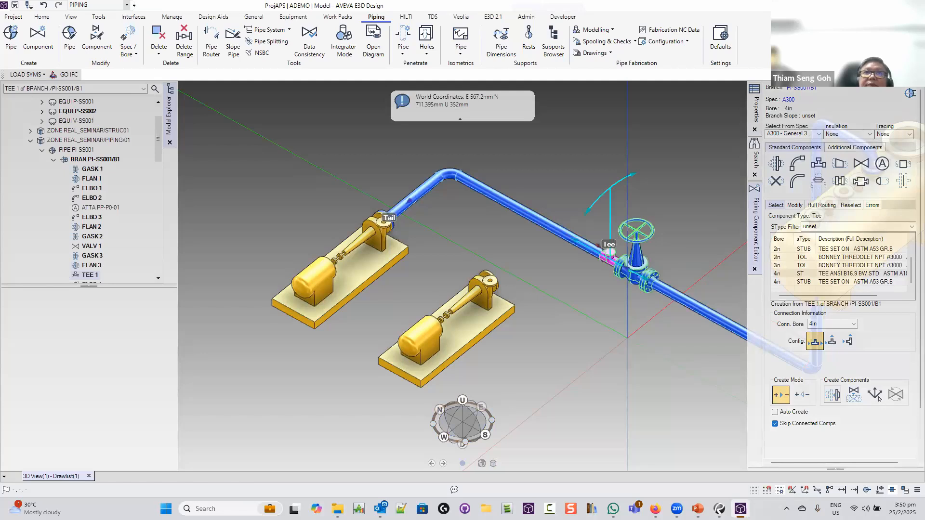
pyautogui.press('Escape')
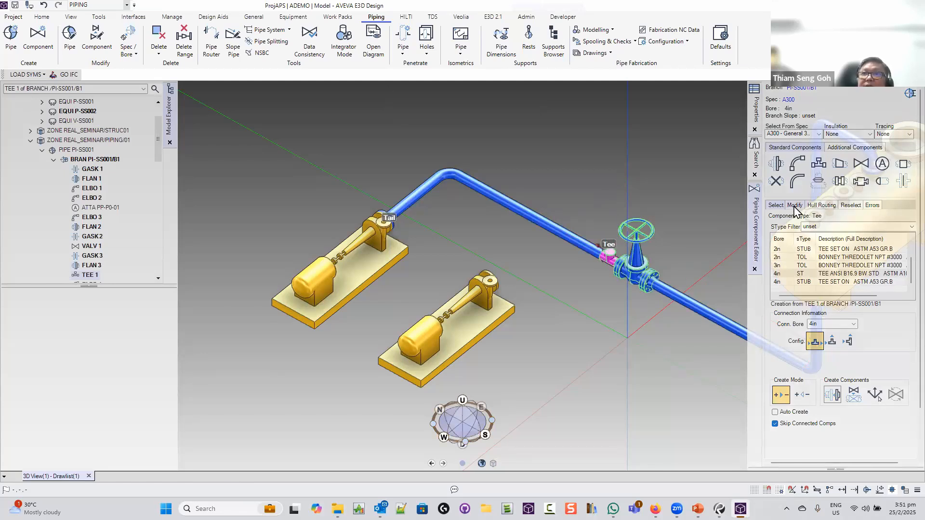
pyautogui.scroll(-1, 814, 212)
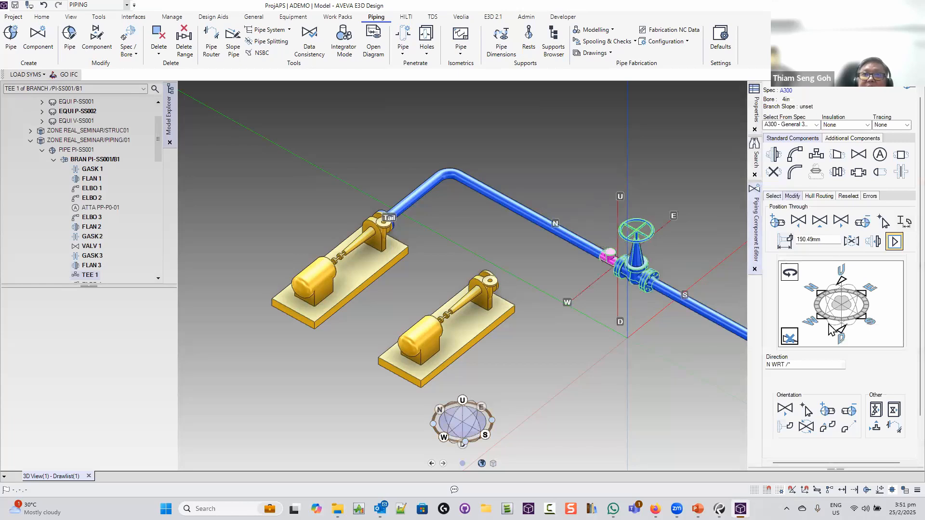
# Point the tee's branch west and set its position distance to 300mm
pyautogui.click(819, 317)
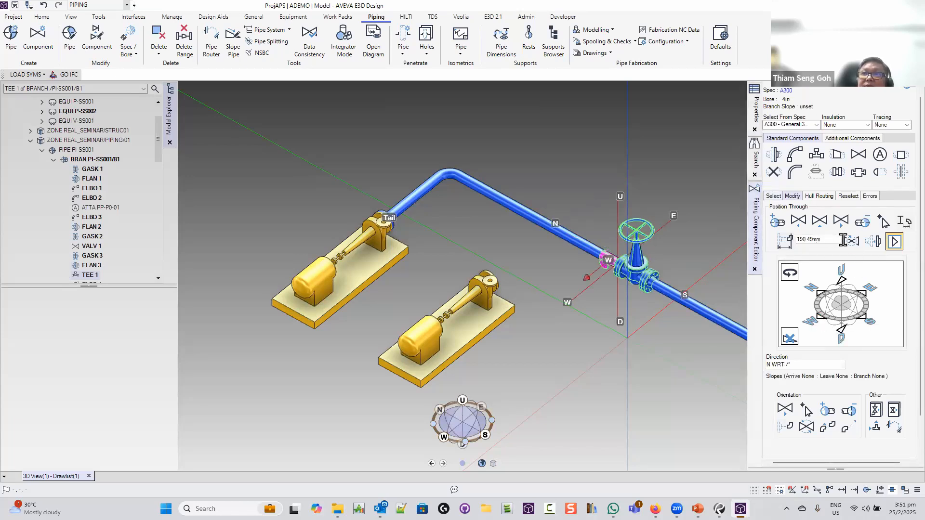
pyautogui.doubleClick(827, 240)
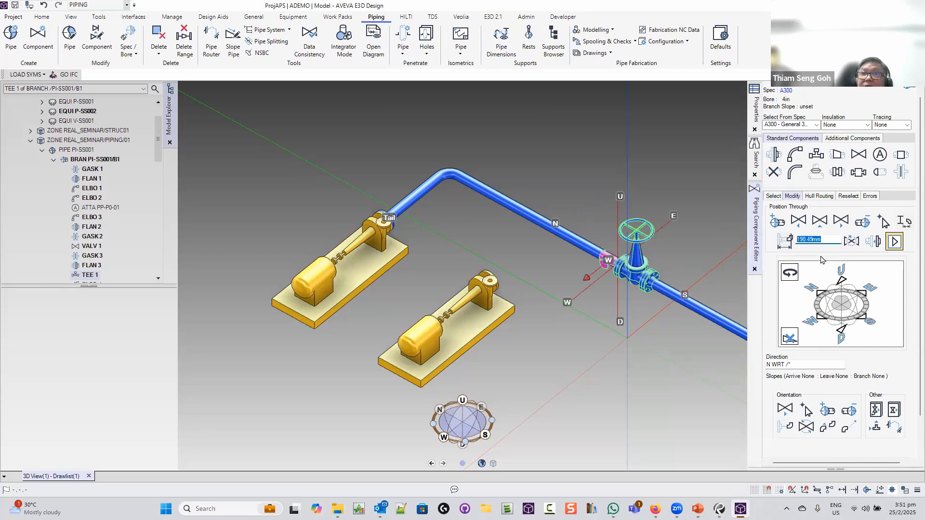
pyautogui.write('300')
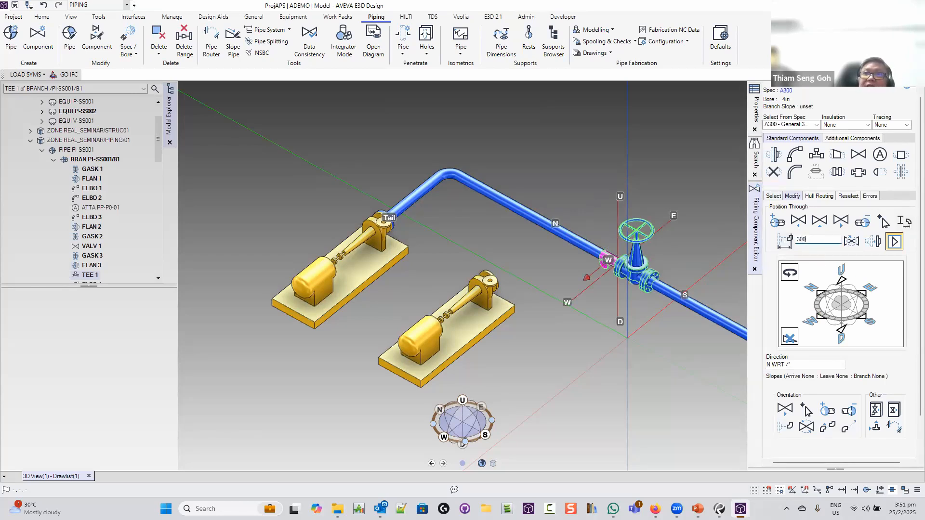
pyautogui.press('Return')
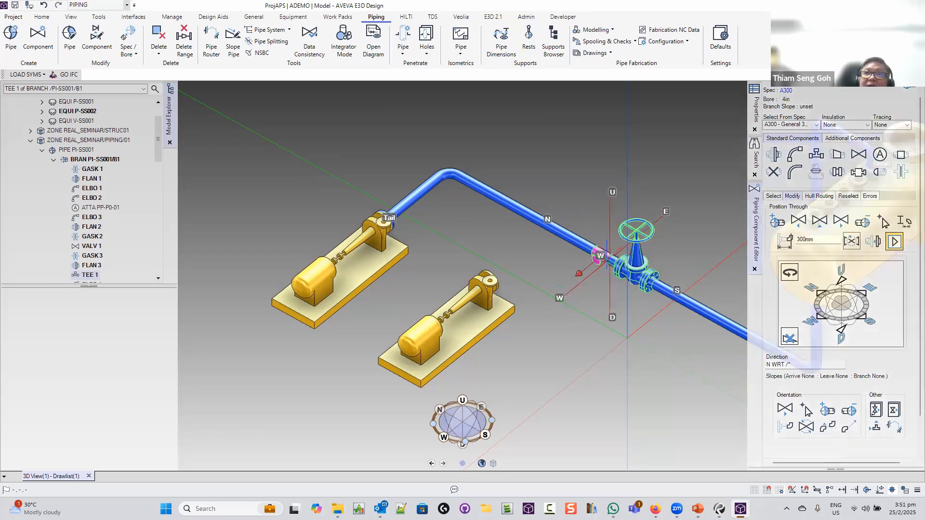
pyautogui.click(605, 254)
# Align TEE 1 with the second pump's nozzle point using Align with Feature
pyautogui.click(605, 254)
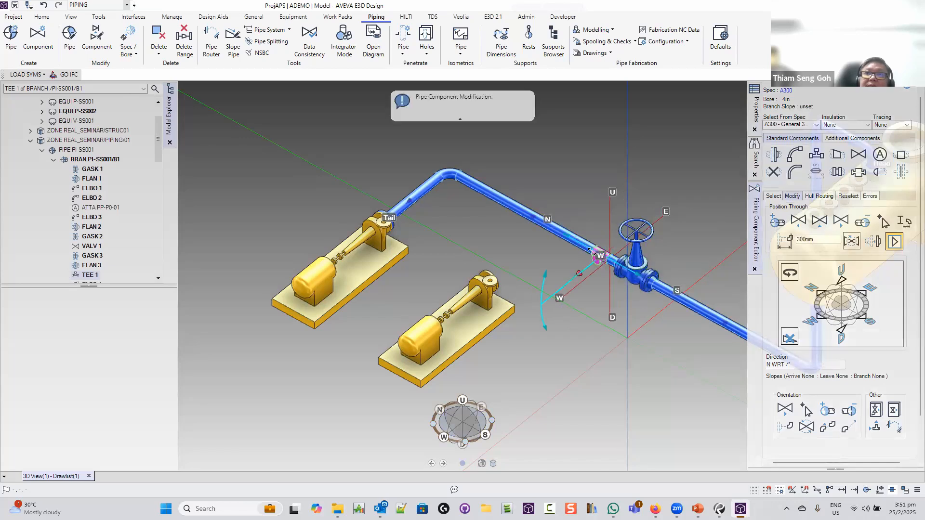
pyautogui.moveTo(567, 238); pyautogui.dragTo(529, 295)
pyautogui.rightClick(512, 288)
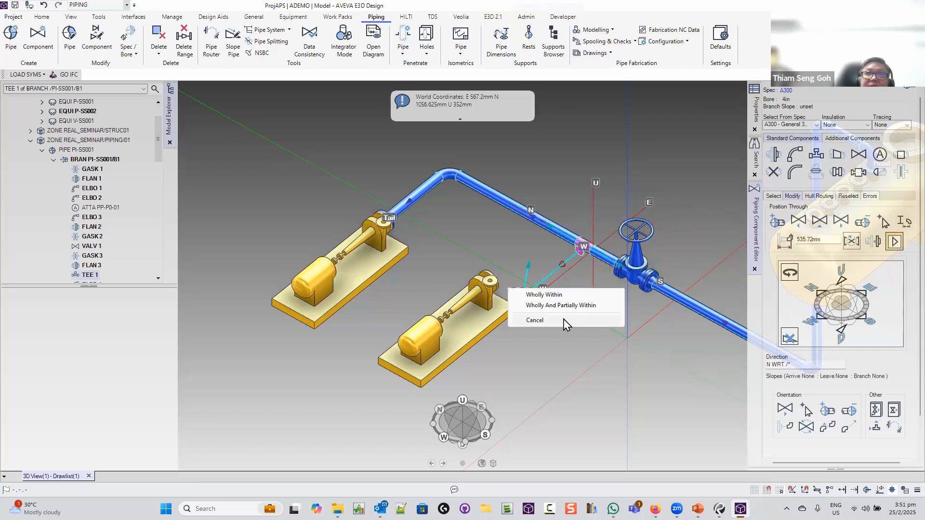
pyautogui.click(562, 319)
pyautogui.moveTo(544, 303); pyautogui.dragTo(511, 298, button='middle')
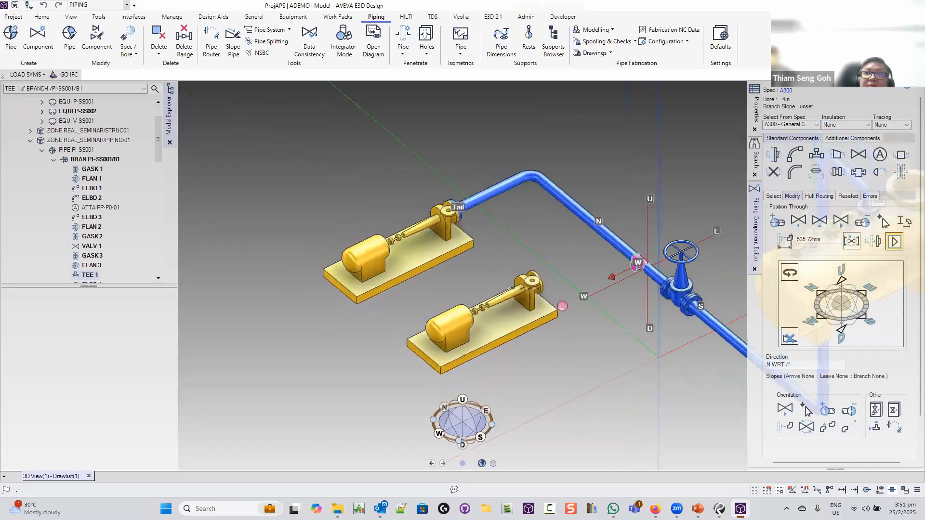
pyautogui.click(640, 270)
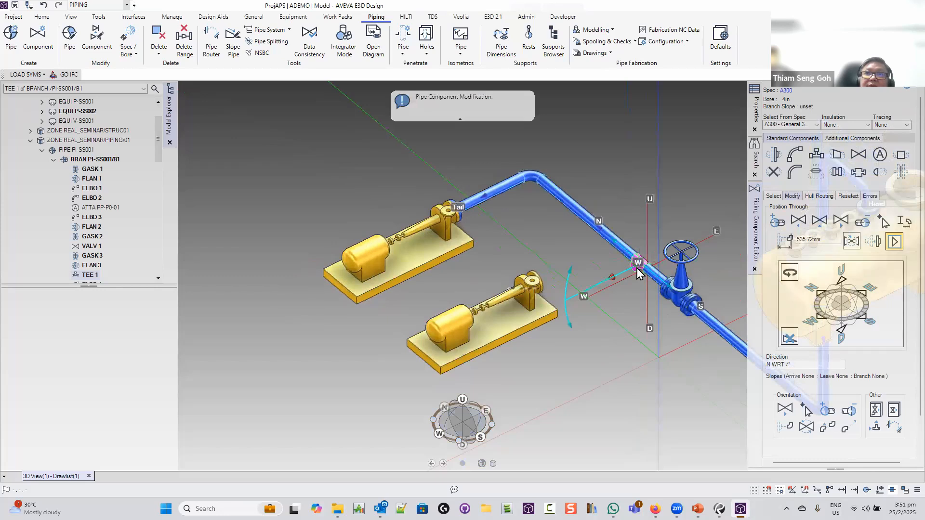
pyautogui.rightClick(620, 246)
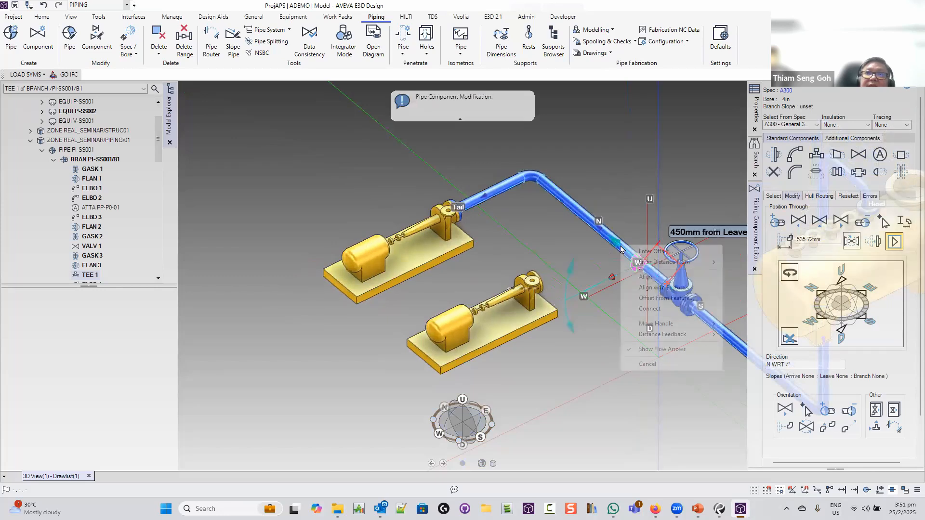
pyautogui.click(660, 287)
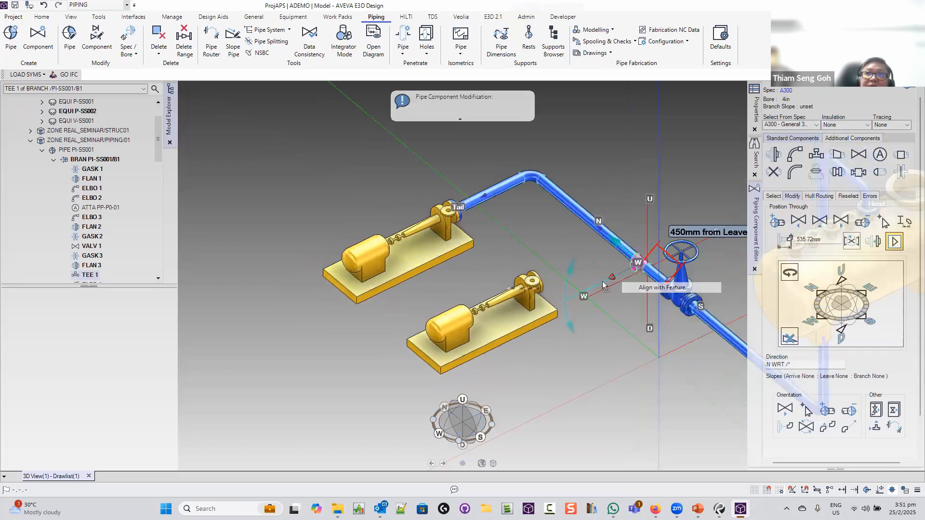
pyautogui.click(536, 281)
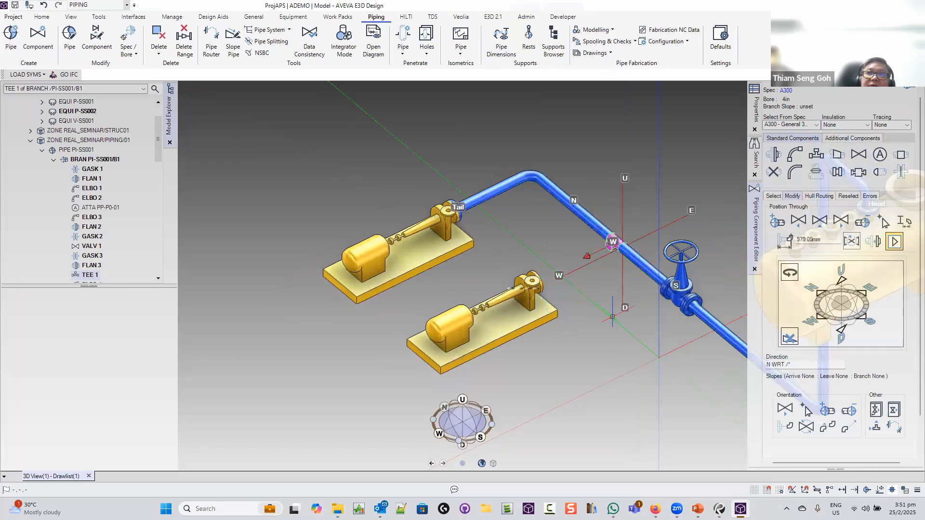
# Close the component editor and make pipe PI-SS001 the current element
pyautogui.scroll(-3, 612, 317)
pyautogui.moveTo(606, 309)
pyautogui.mouseDown(button='middle')
pyautogui.moveTo(783, 291)
pyautogui.moveTo(741, 284)
pyautogui.mouseUp(button='middle')
pyautogui.click(754, 270)
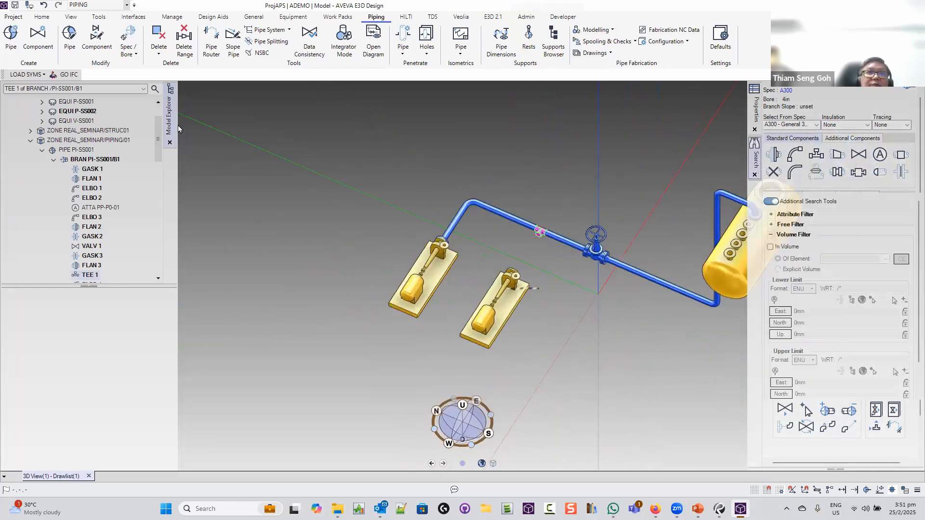
pyautogui.click(76, 149)
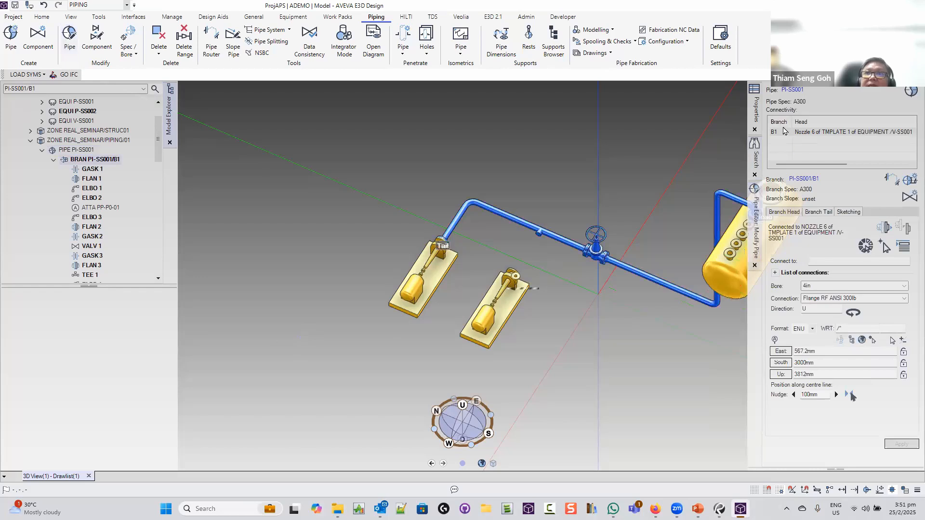
# Create branch B2 on PI-SS001 with its head at TEE 1 and tail at P-SS002's nozzle
pyautogui.click(905, 179)
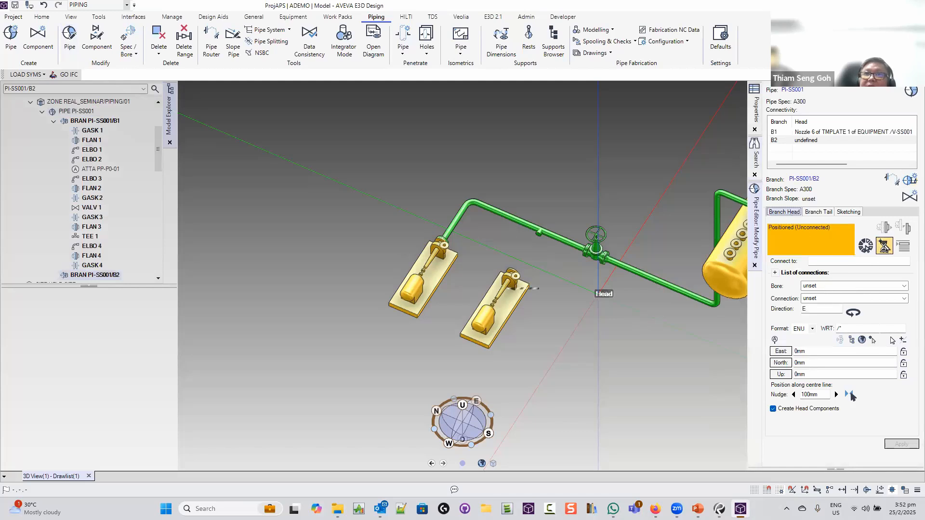
pyautogui.click(884, 246)
pyautogui.click(538, 231)
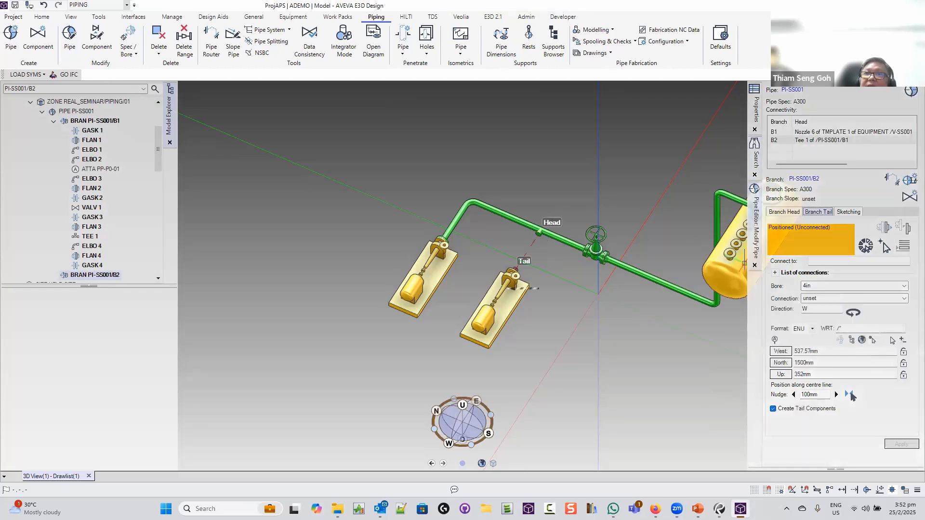
pyautogui.click(884, 246)
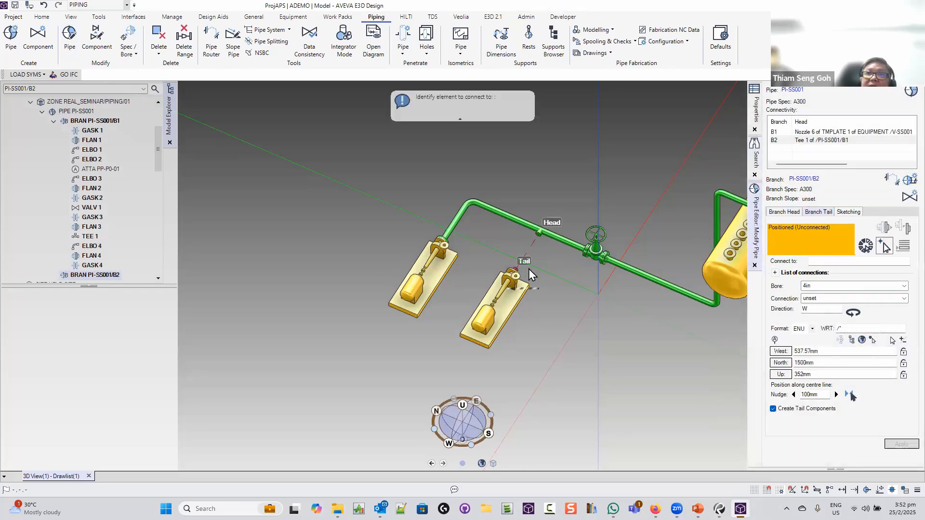
pyautogui.click(511, 276)
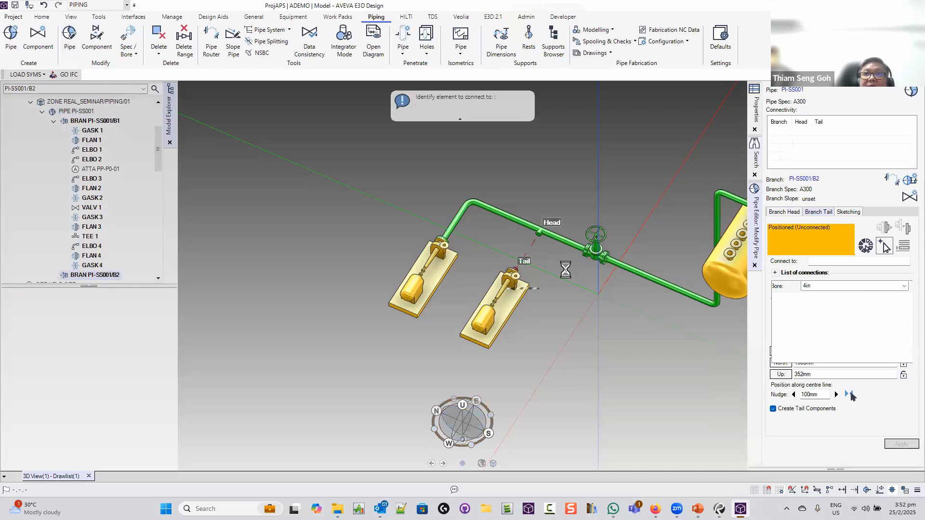
pyautogui.moveTo(566, 270)
pyautogui.mouseDown(button='middle')
pyautogui.moveTo(767, 274)
pyautogui.moveTo(576, 266)
pyautogui.moveTo(578, 259)
pyautogui.mouseUp(button='middle')
pyautogui.scroll(-3, 486, 387)
pyautogui.moveTo(501, 384); pyautogui.dragTo(548, 425, button='middle')
pyautogui.scroll(-3, 548, 424)
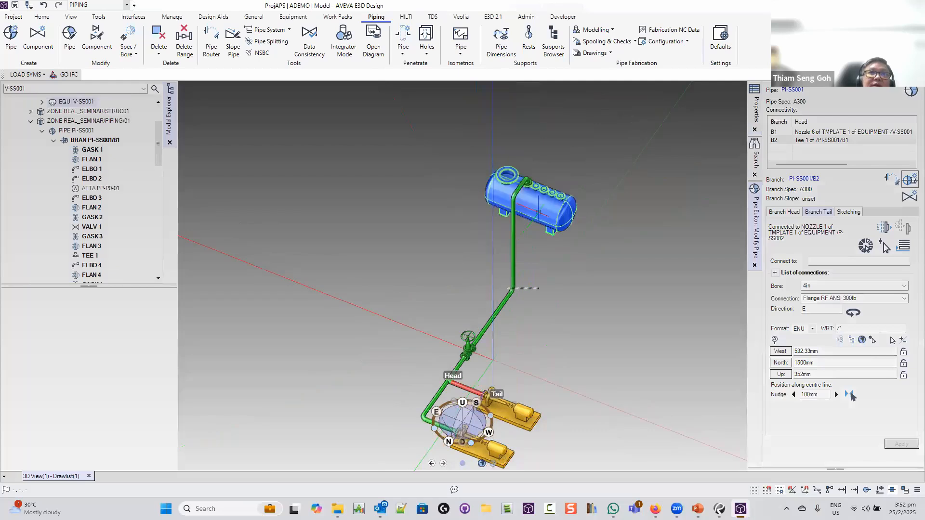
# Rename vessel V-SS001 to V-SS001A
pyautogui.rightClick(74, 102)
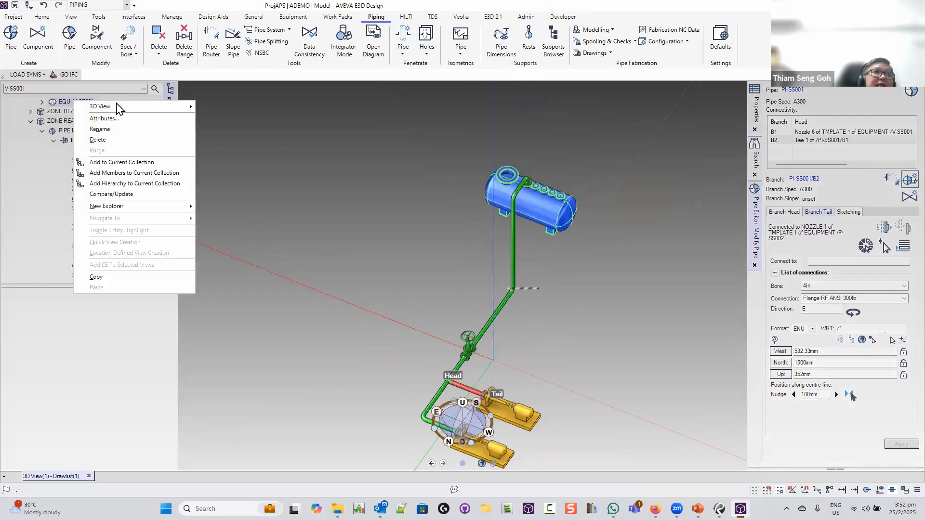
pyautogui.moveTo(134, 107)
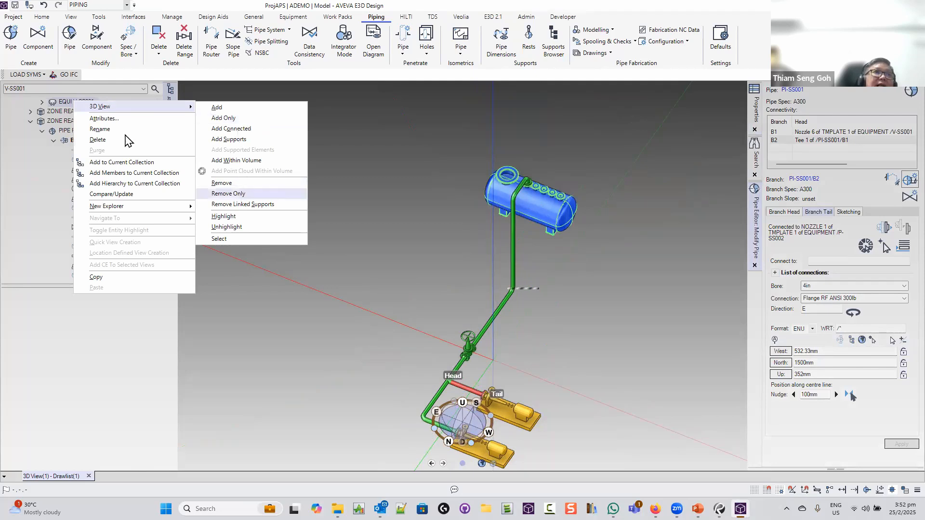
pyautogui.click(100, 129)
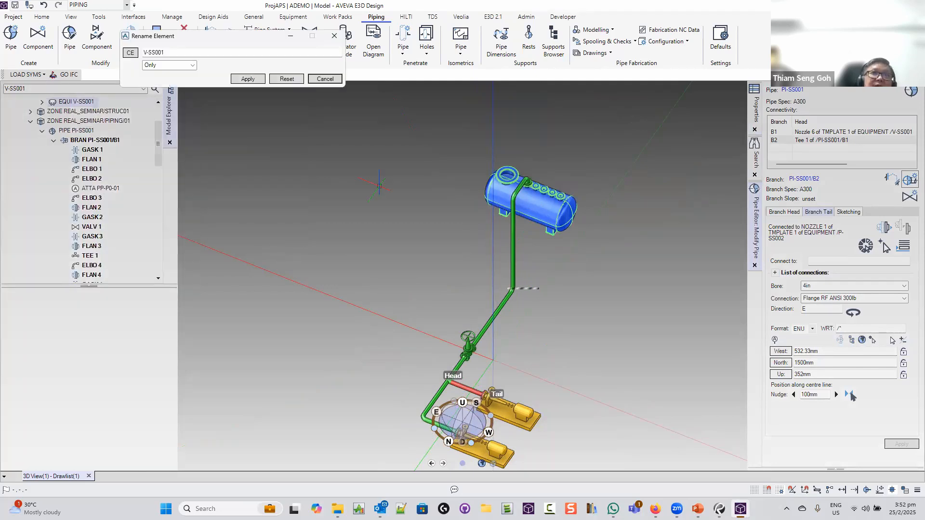
pyautogui.click(177, 56)
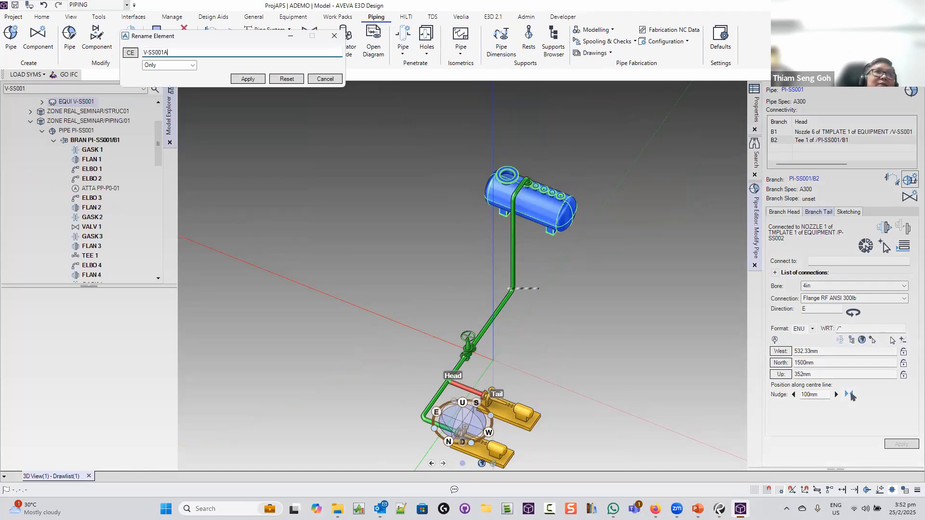
pyautogui.click(247, 78)
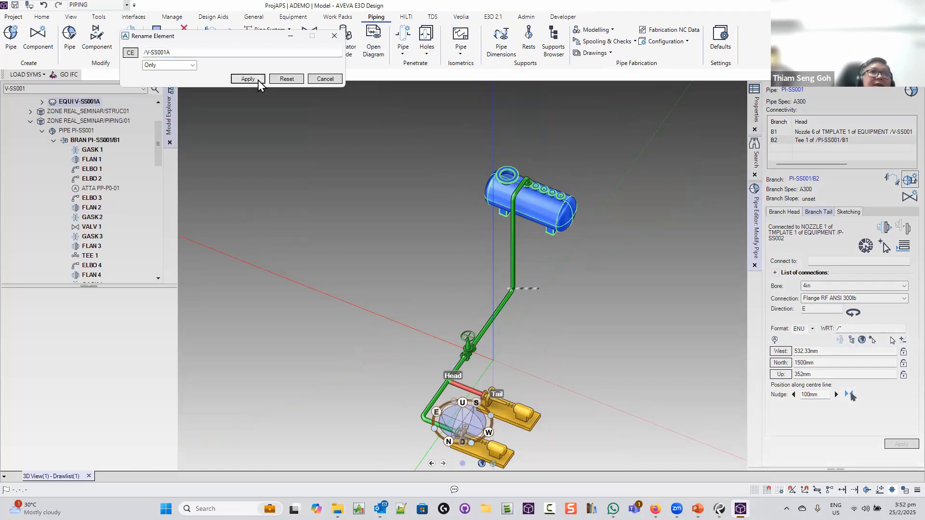
pyautogui.click(331, 80)
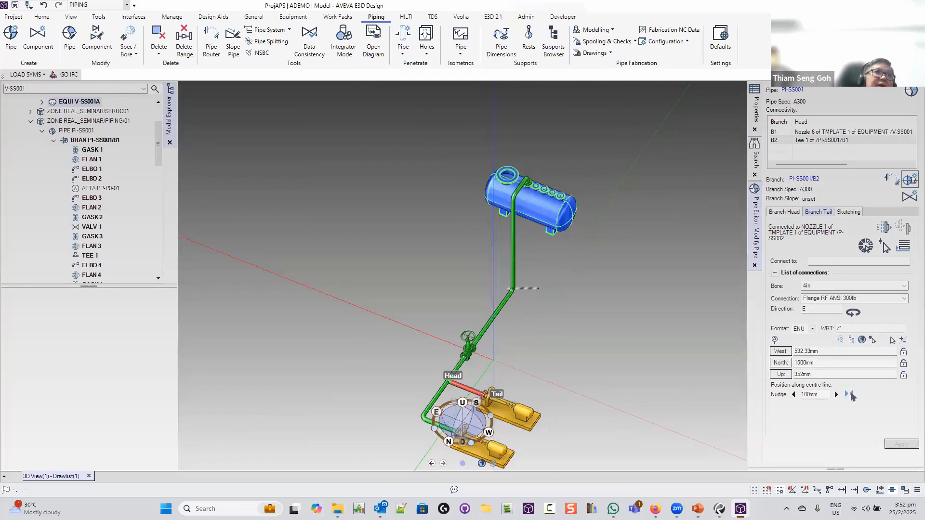
# Collapse pipe PI-SS001 and save the session's work
pyautogui.doubleClick(68, 131)
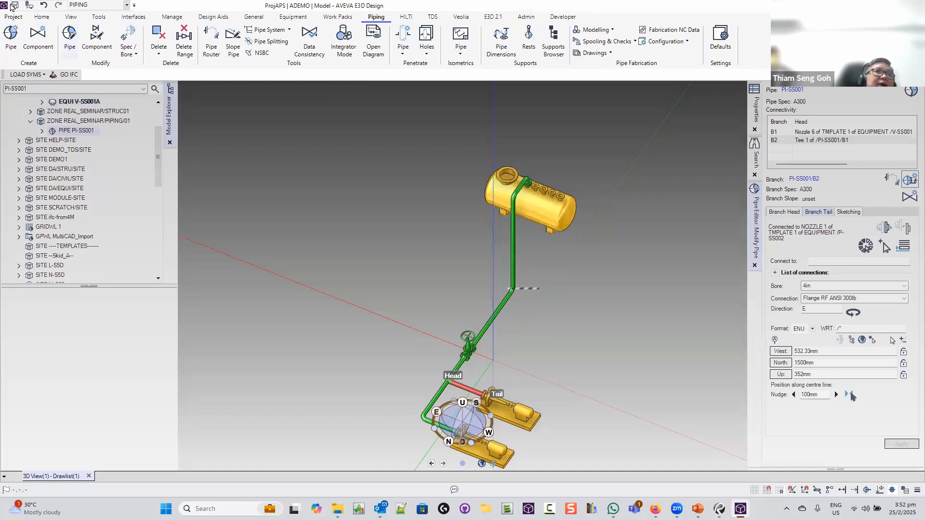
pyautogui.click(15, 5)
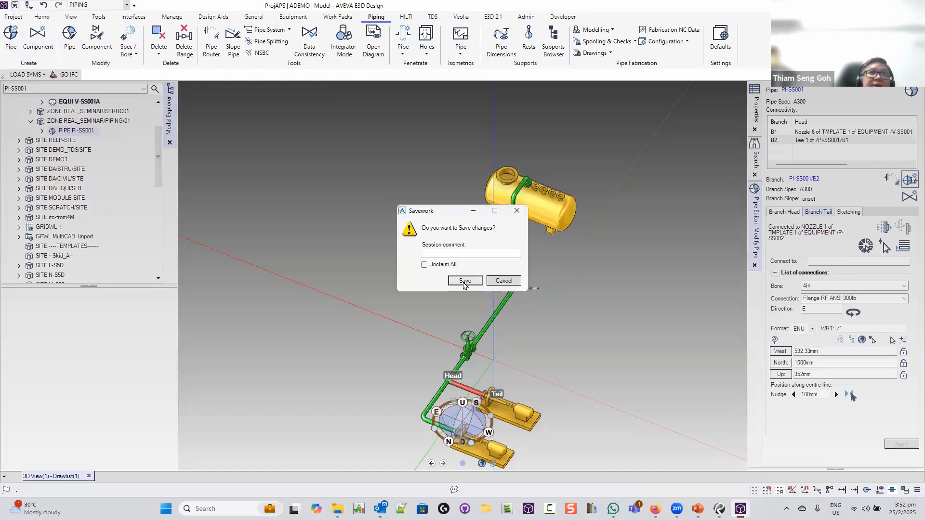
pyautogui.click(464, 280)
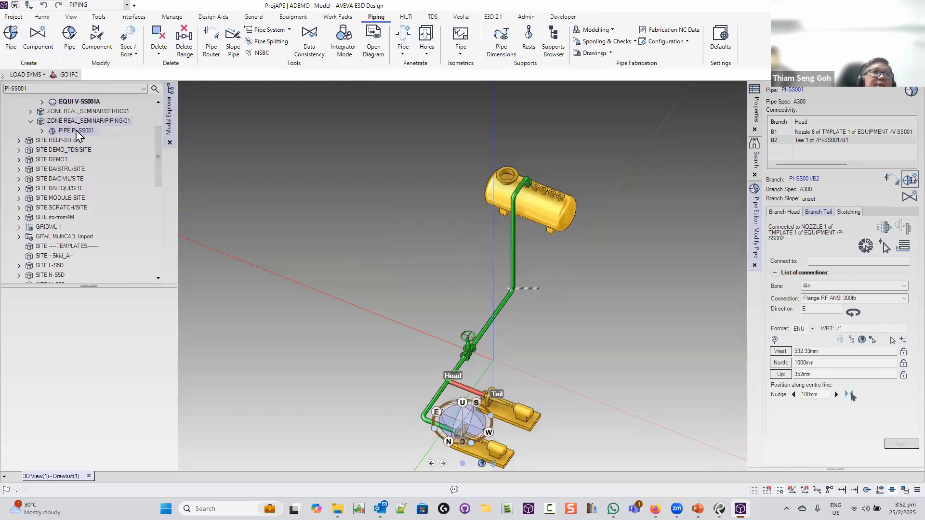
pyautogui.click(98, 17)
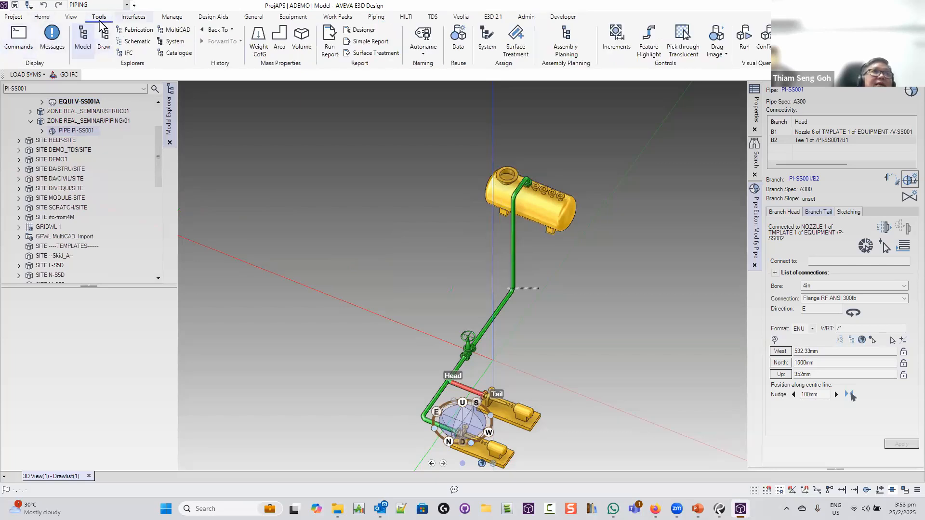
# Copy pipe PI-SS001 with offset X 5000mm, Y 0, keep it, and expand PIPE 2's branches
pyautogui.click(43, 17)
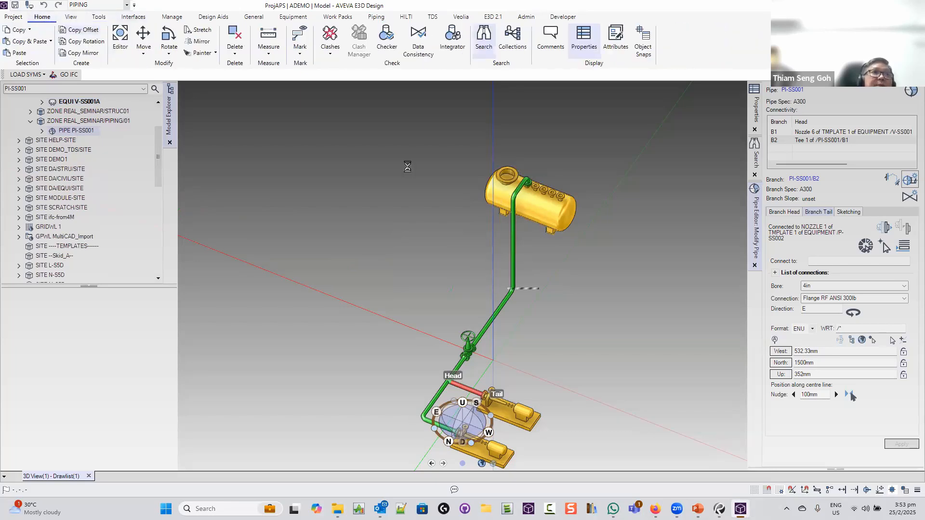
pyautogui.moveTo(504, 100); pyautogui.dragTo(218, 104)
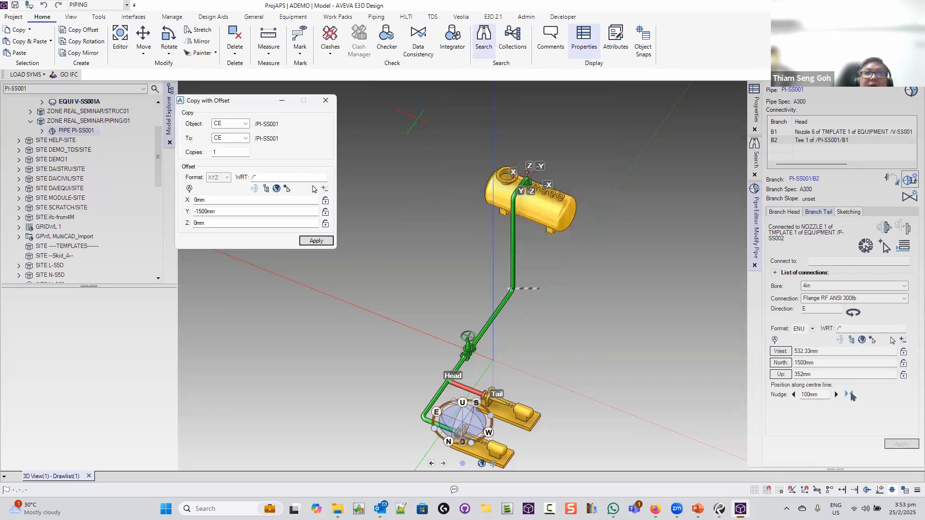
pyautogui.doubleClick(219, 213)
pyautogui.write('0')
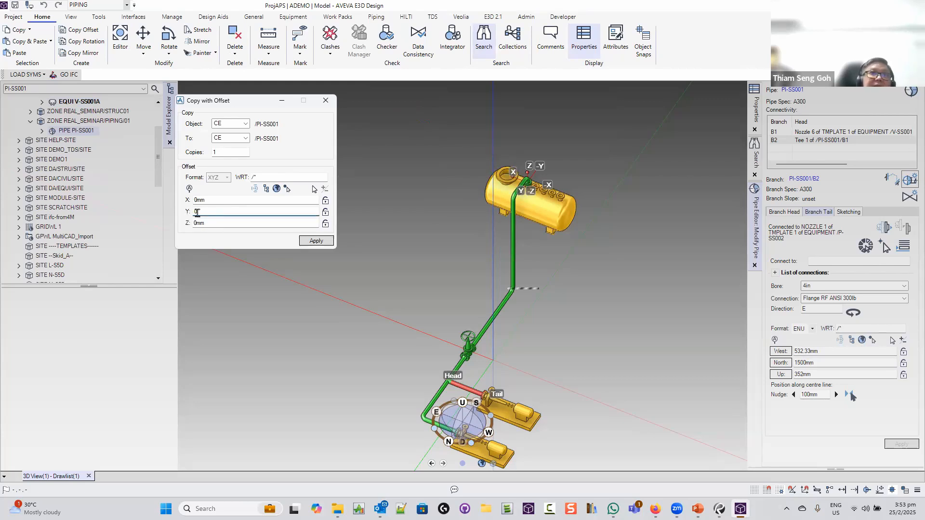
pyautogui.doubleClick(220, 201)
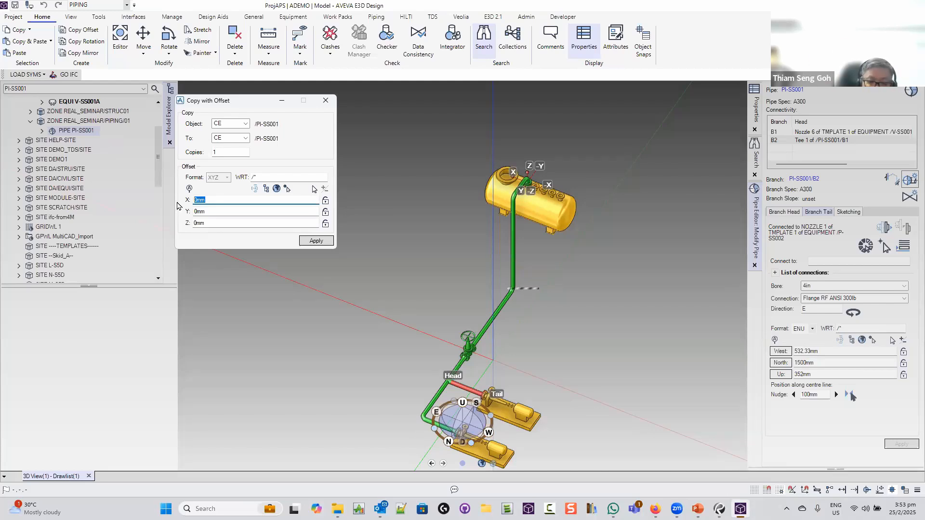
pyautogui.write('5000')
pyautogui.press('Tab')
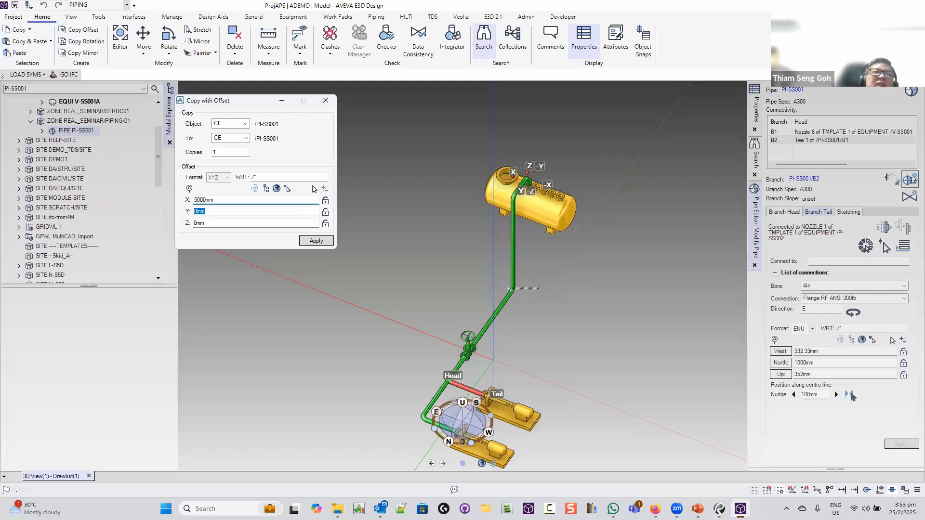
pyautogui.click(316, 241)
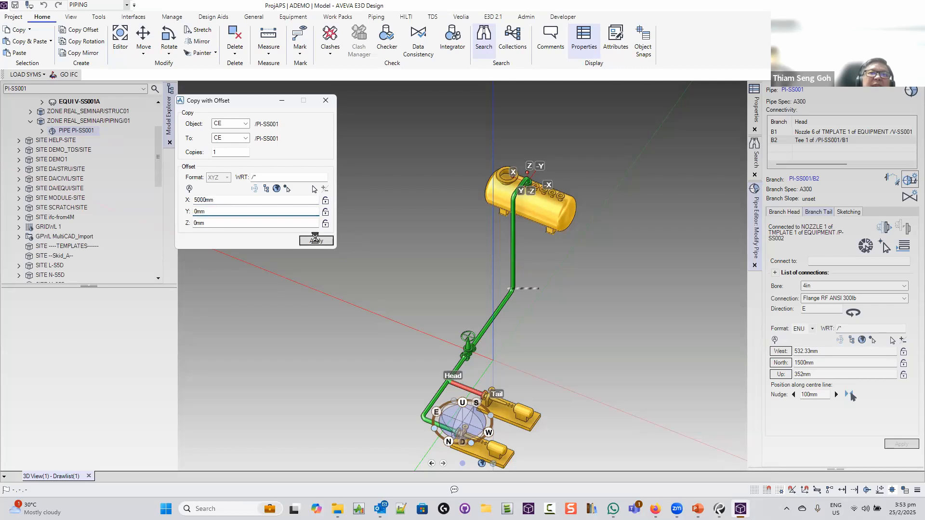
pyautogui.click(441, 263)
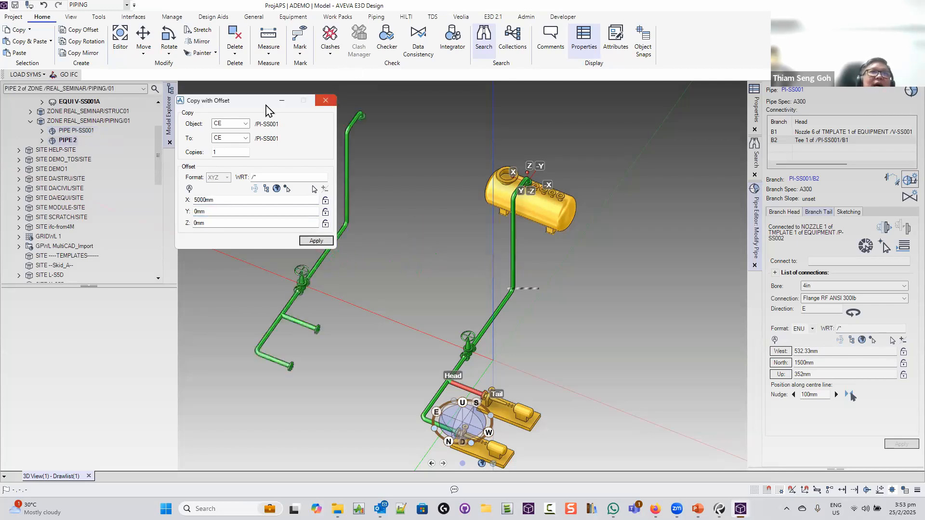
pyautogui.click(326, 100)
pyautogui.doubleClick(67, 141)
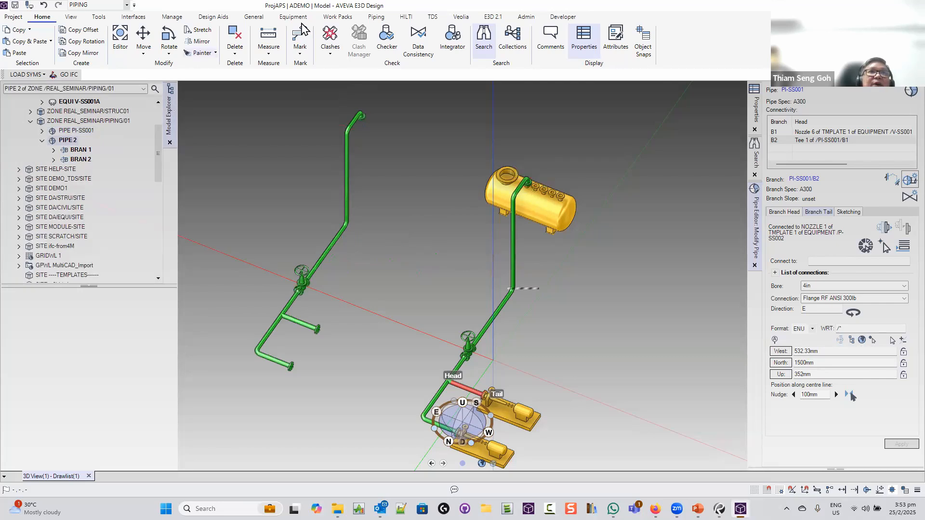
# Open the Spec / Bore modification window for the whole PIPE 2
pyautogui.click(376, 17)
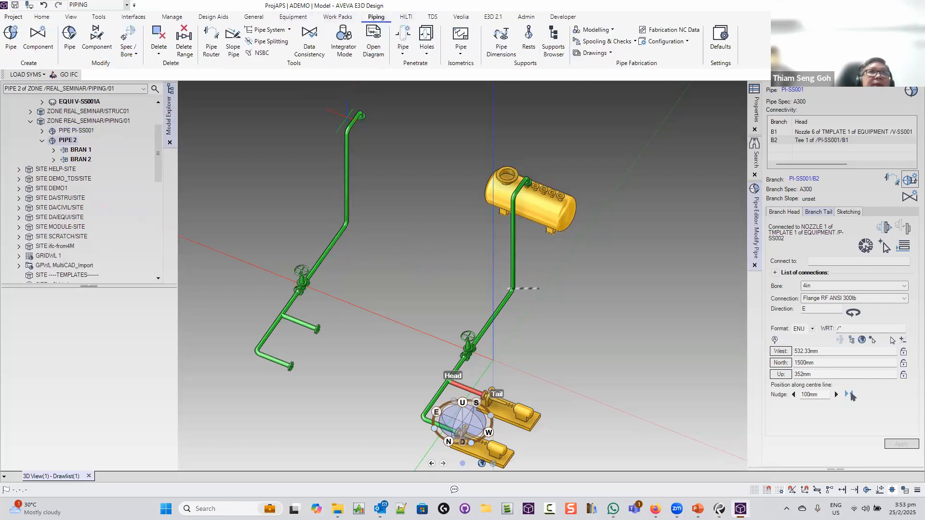
pyautogui.click(134, 54)
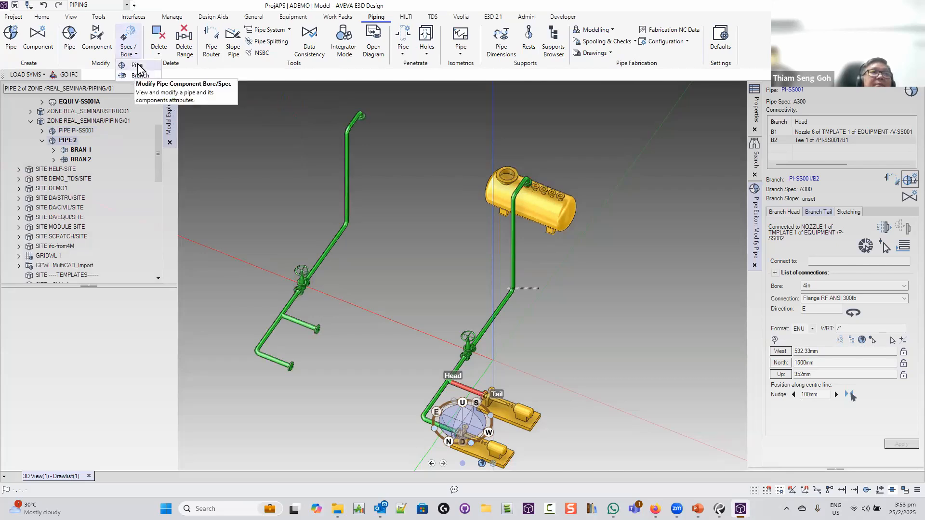
pyautogui.click(137, 65)
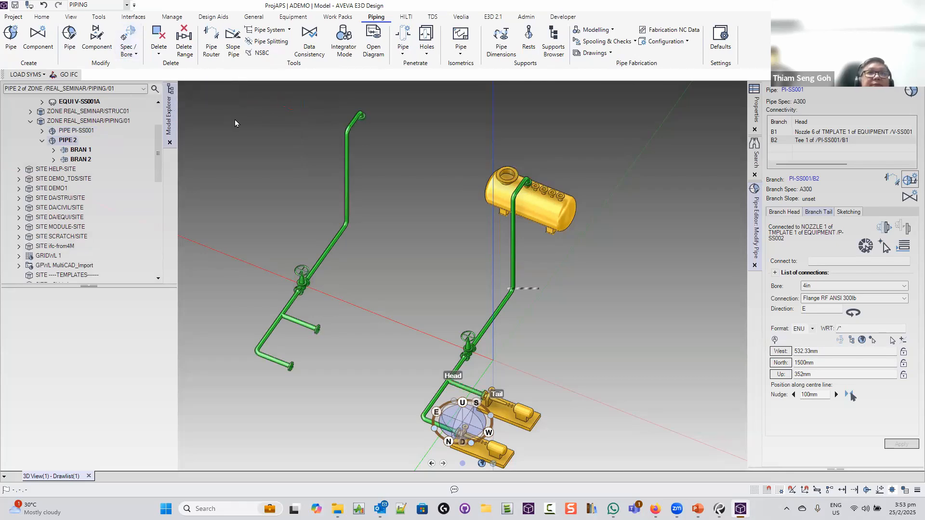
pyautogui.moveTo(600, 234); pyautogui.dragTo(271, 140)
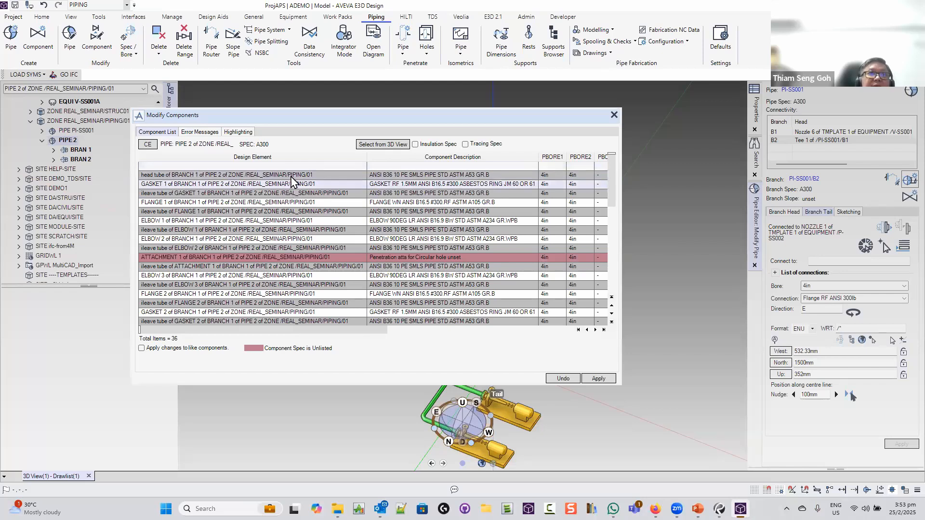
# Change the bore of all 36 PIPE 2 components from 4in to 8in
pyautogui.hotkey('ctrl', 'a')
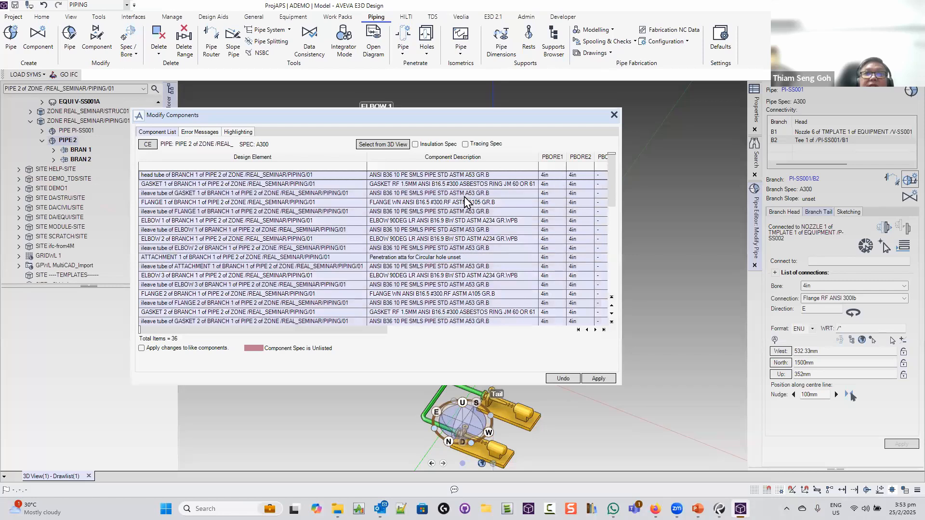
pyautogui.rightClick(465, 200)
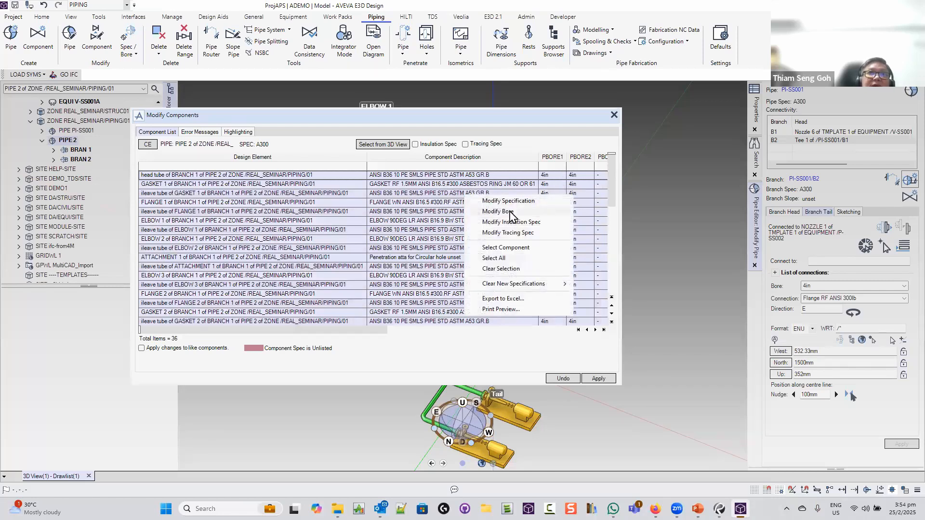
pyautogui.click(510, 212)
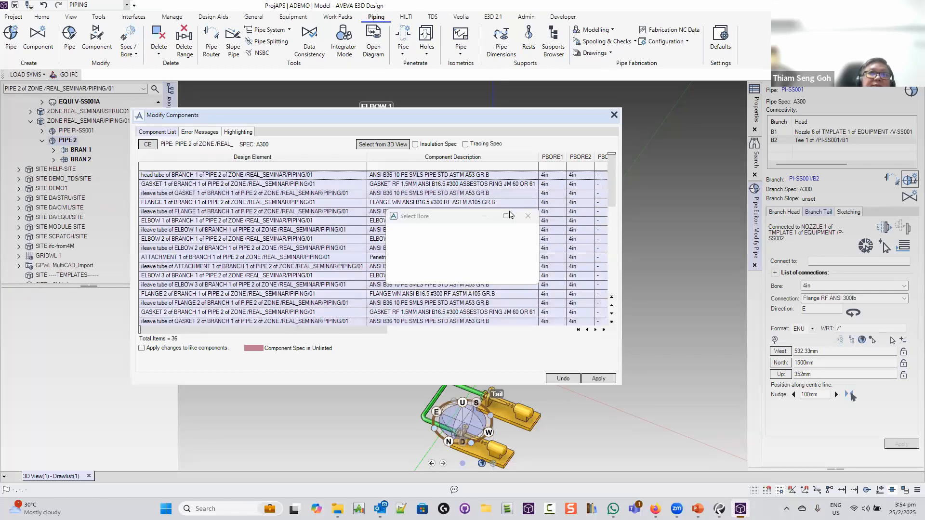
pyautogui.click(501, 237)
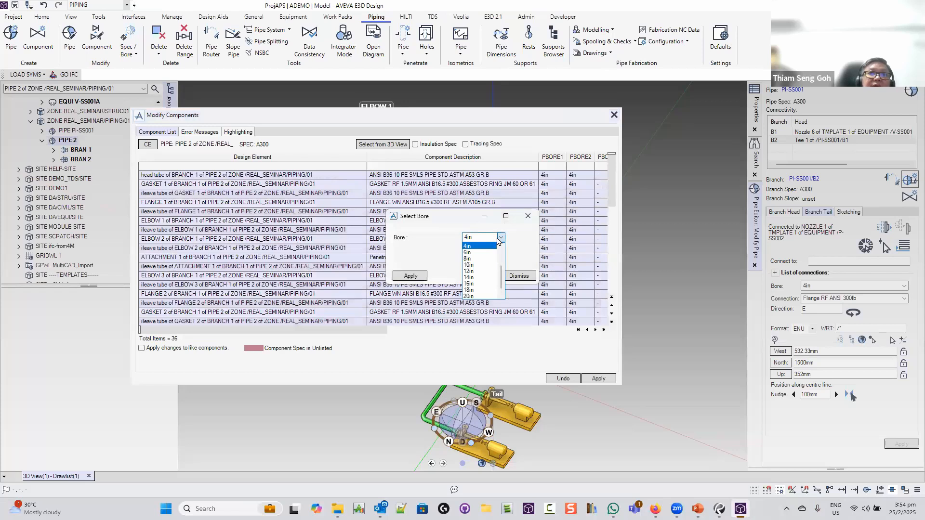
pyautogui.click(475, 259)
pyautogui.click(414, 275)
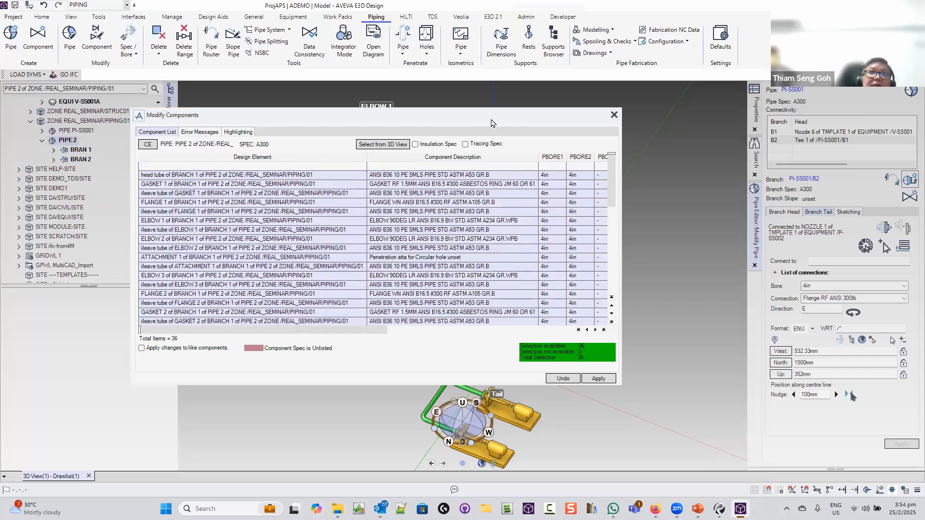
pyautogui.moveTo(503, 111); pyautogui.dragTo(678, 85)
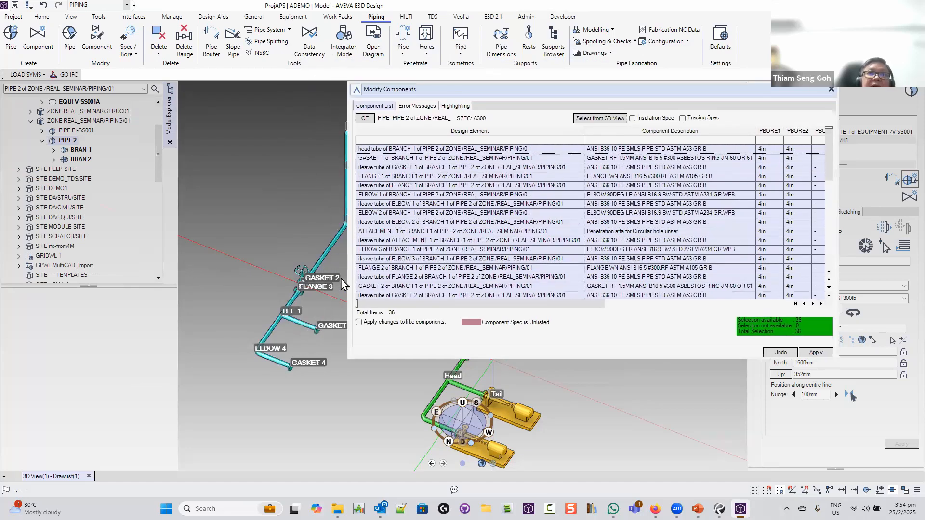
pyautogui.click(440, 264)
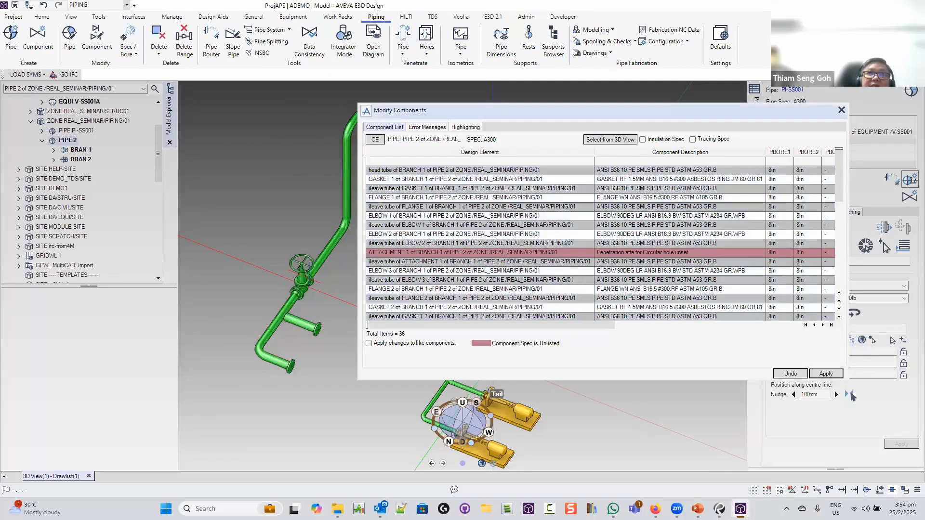
pyautogui.click(841, 110)
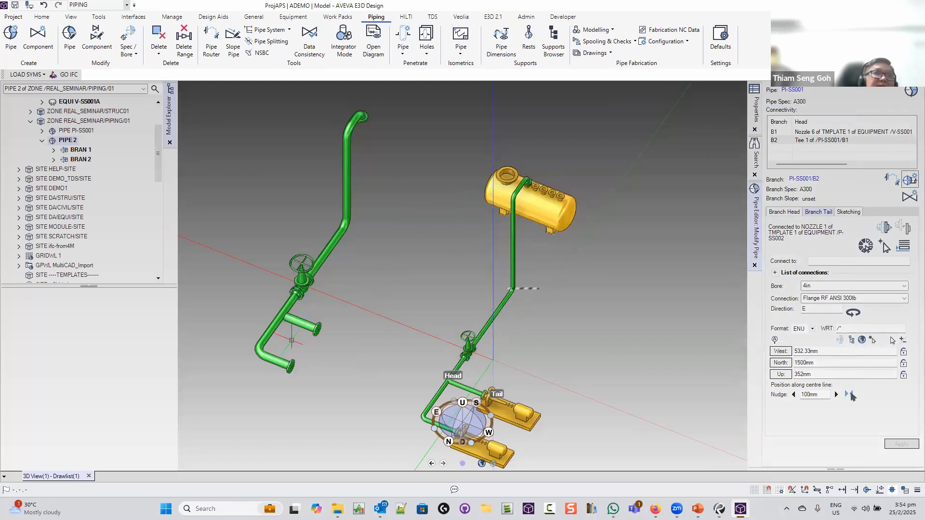
# Orbit and zoom to compare the 8in PIPE 2 with pipe PI-SS001
pyautogui.moveTo(343, 306); pyautogui.dragTo(359, 344, button='middle')
pyautogui.scroll(5, 280, 344)
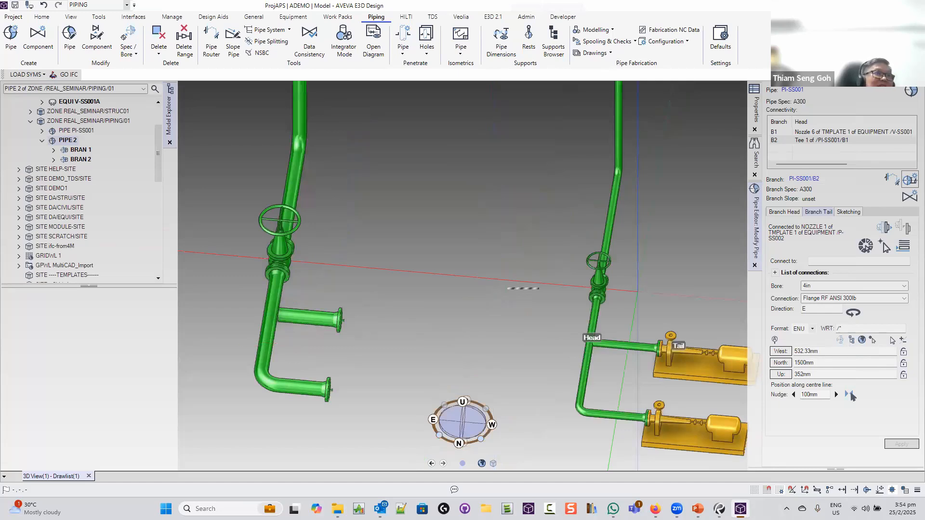
pyautogui.scroll(-5, 436, 377)
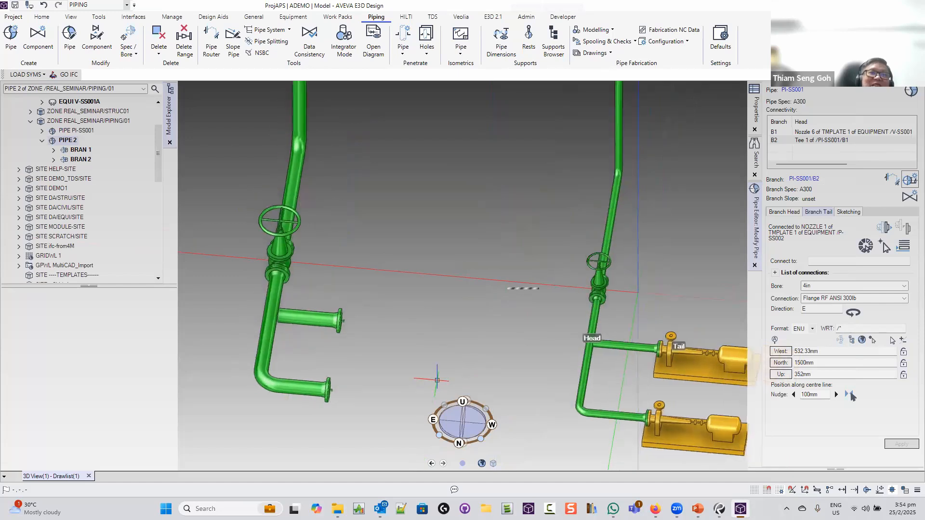
pyautogui.moveTo(408, 352); pyautogui.dragTo(404, 354, button='middle')
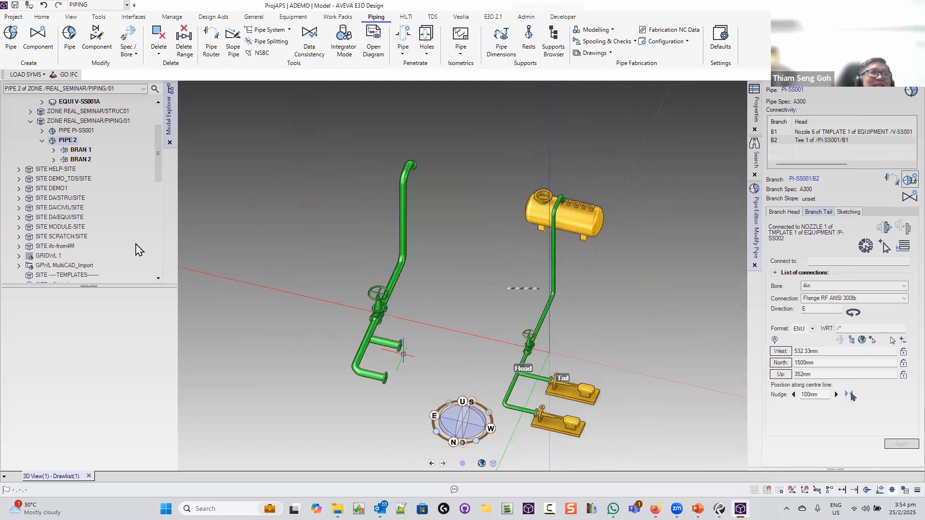
# Delete PIPE 2 from the PIPING/01 zone
pyautogui.rightClick(65, 139)
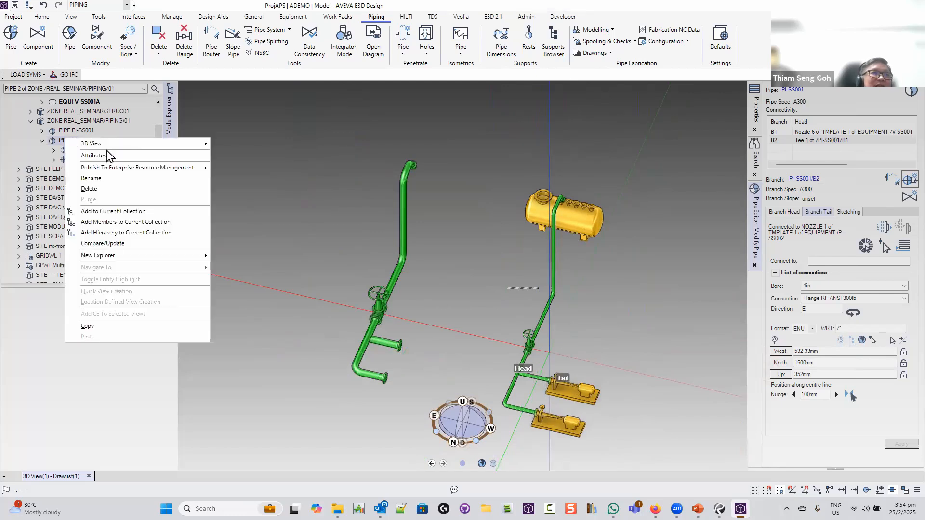
pyautogui.click(89, 189)
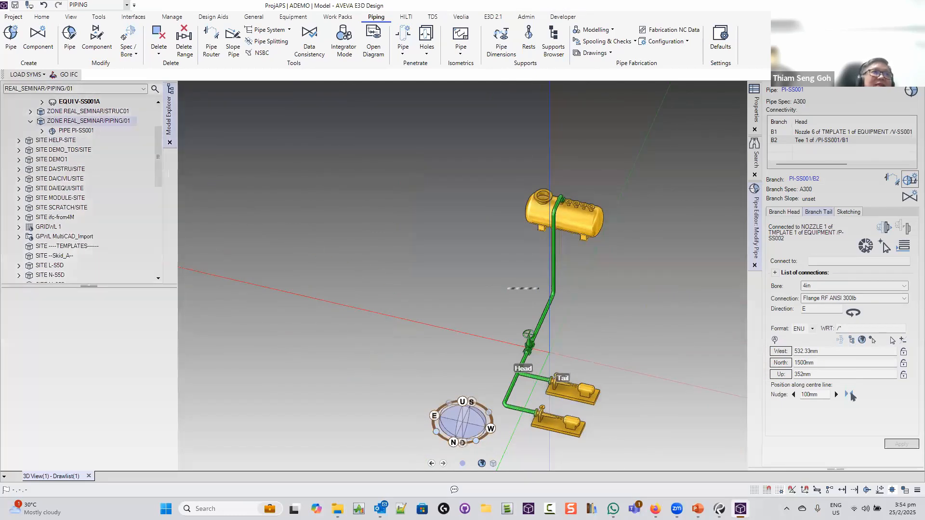
pyautogui.click(8, 19)
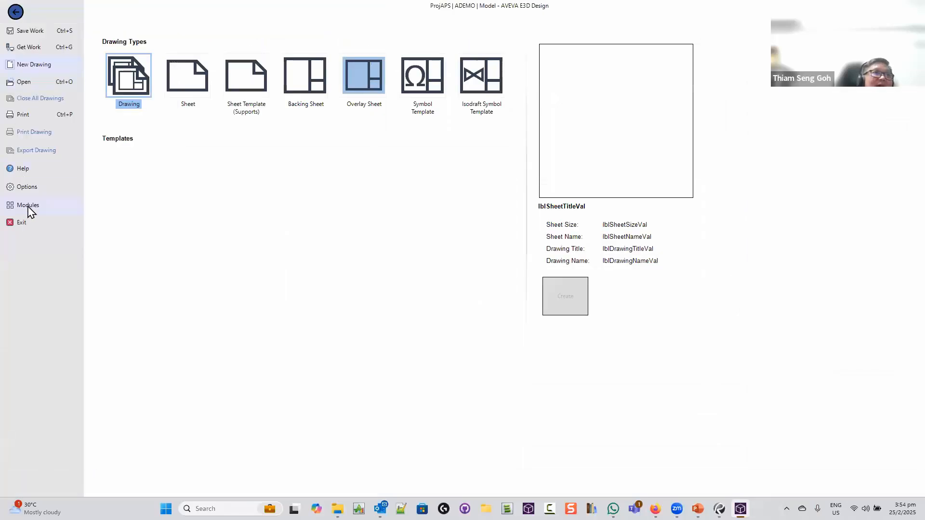
# Switch to the Draw module from Project > Modules, saving the model changes first
pyautogui.click(63, 207)
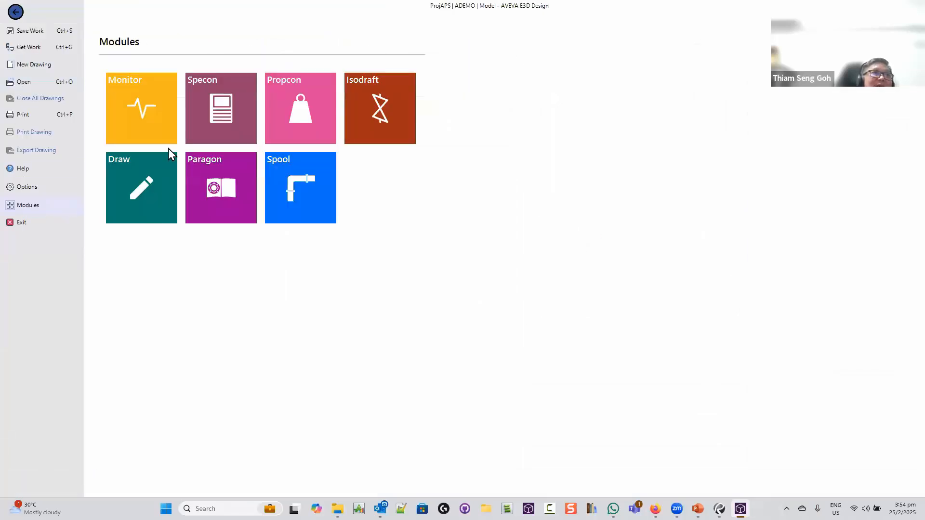
pyautogui.click(135, 181)
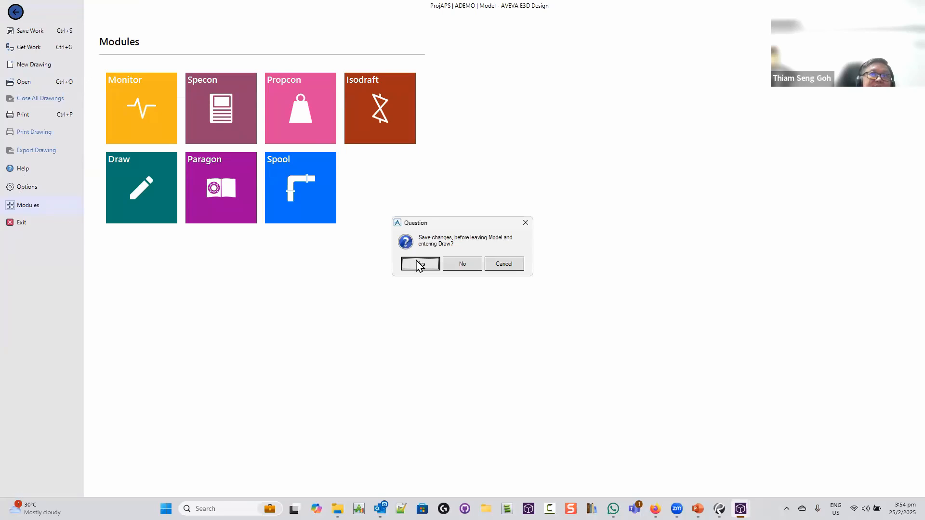
pyautogui.click(419, 265)
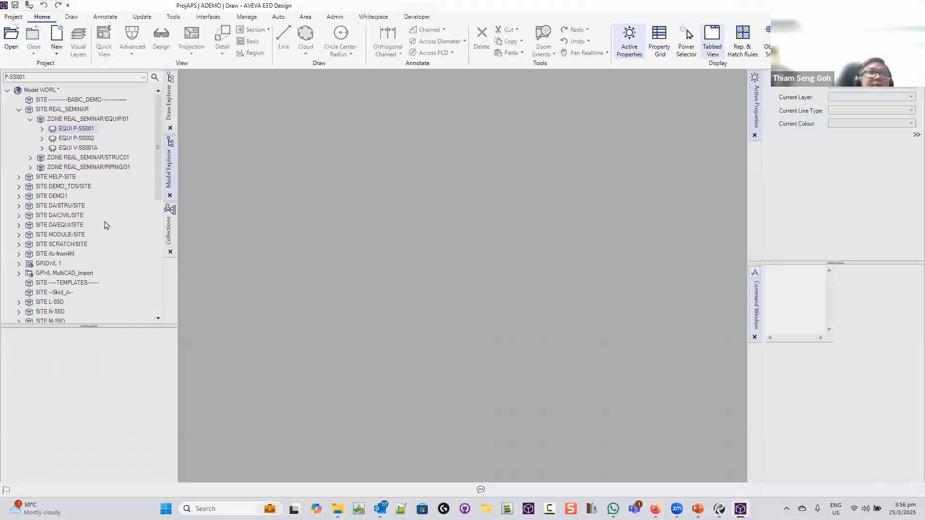
# In Draw Explorer, expand DEPT-GENERAL-ALL-AREAS > SEMINAR_REG > DR3 and open sheet DR3/S1
pyautogui.click(169, 114)
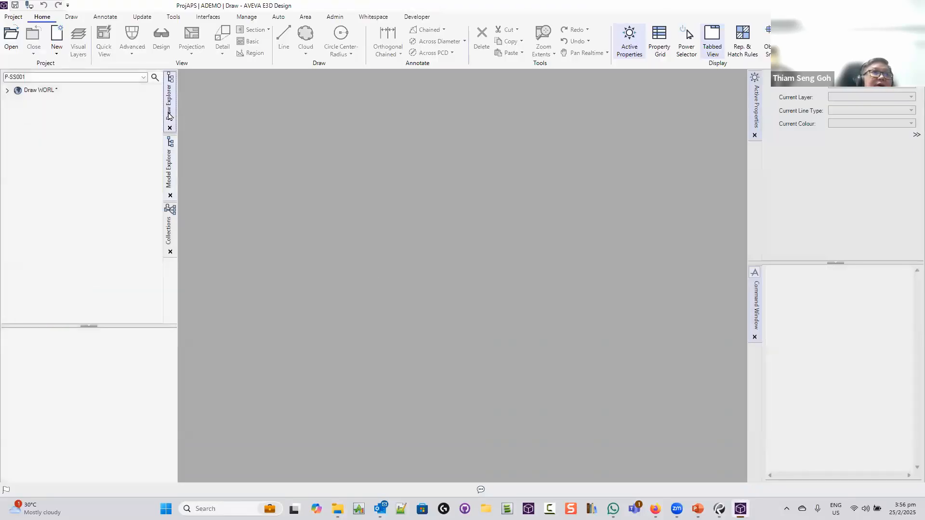
pyautogui.click(7, 90)
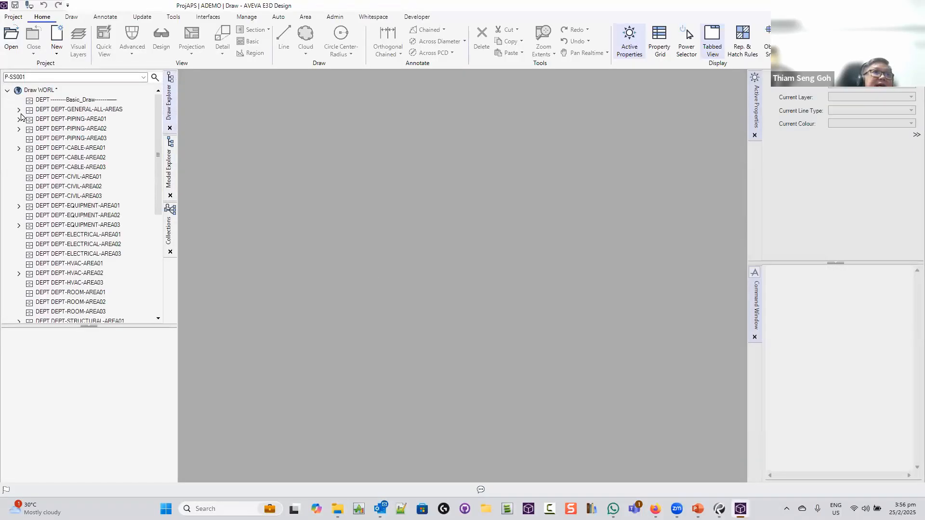
pyautogui.click(19, 109)
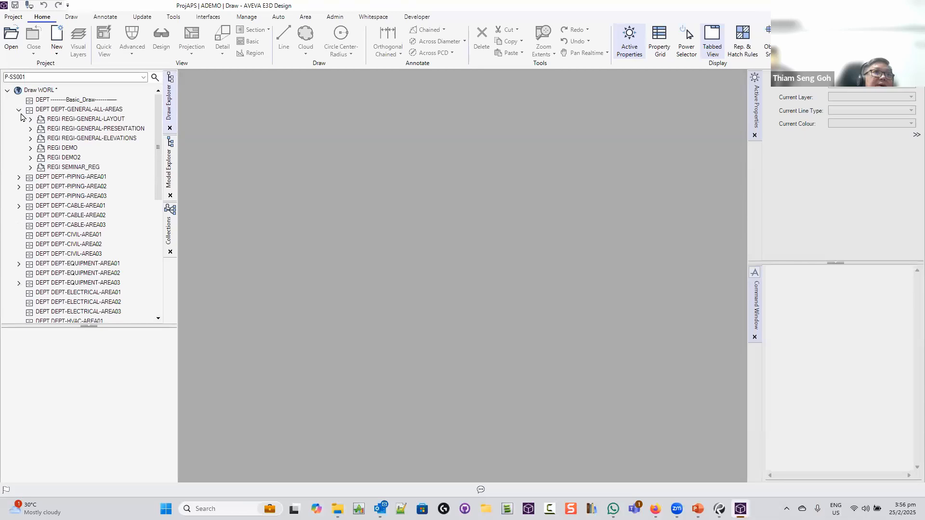
pyautogui.click(30, 167)
pyautogui.click(73, 177)
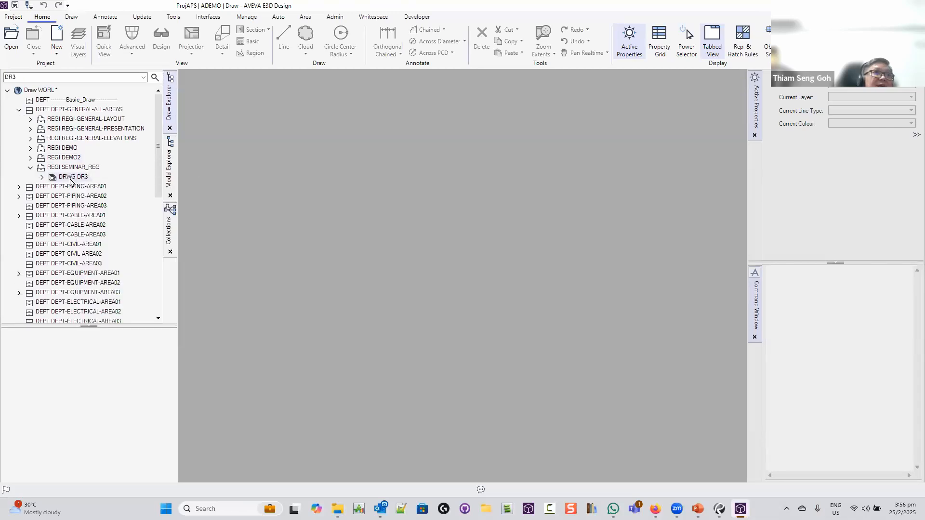
pyautogui.click(42, 177)
pyautogui.click(97, 188)
pyautogui.rightClick(97, 188)
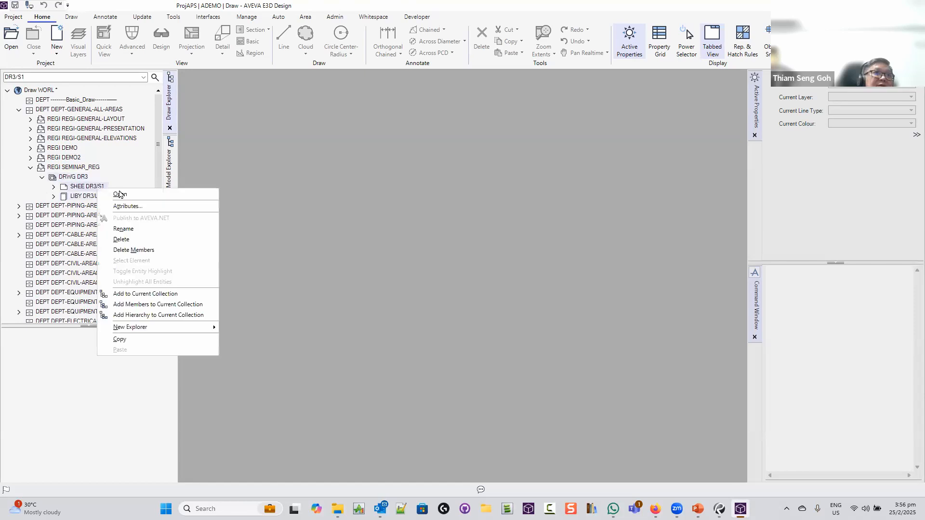
pyautogui.click(150, 199)
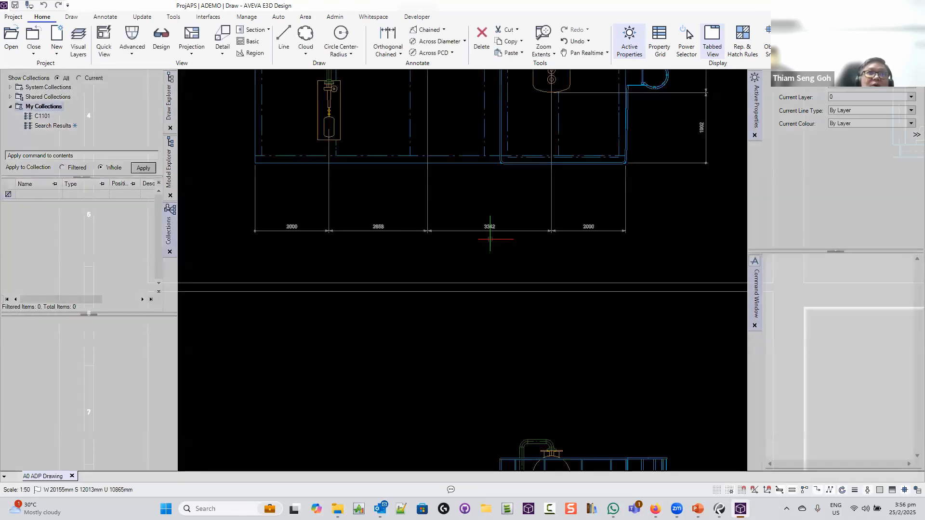
# Update the whole DR3/S1 sheet from the model with Update > All > Sheet
pyautogui.scroll(-5, 491, 181)
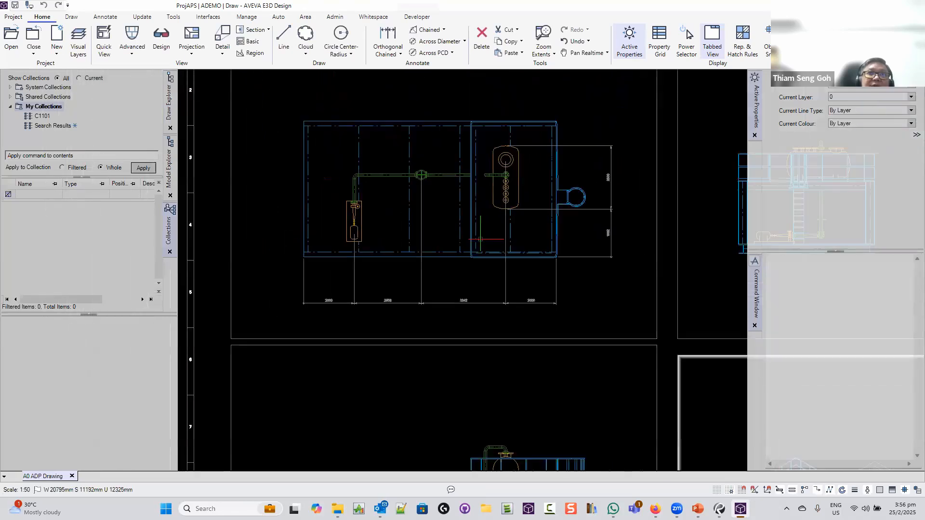
pyautogui.scroll(-5, 480, 239)
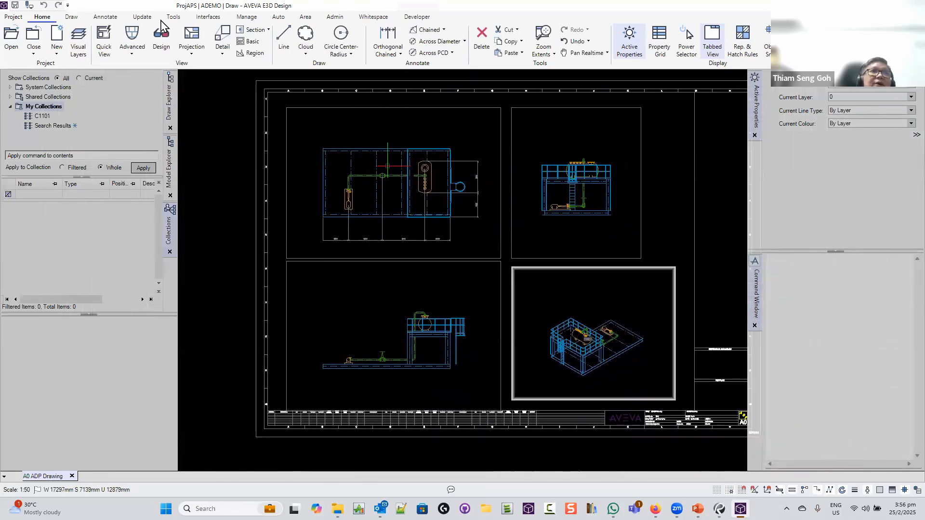
pyautogui.click(142, 17)
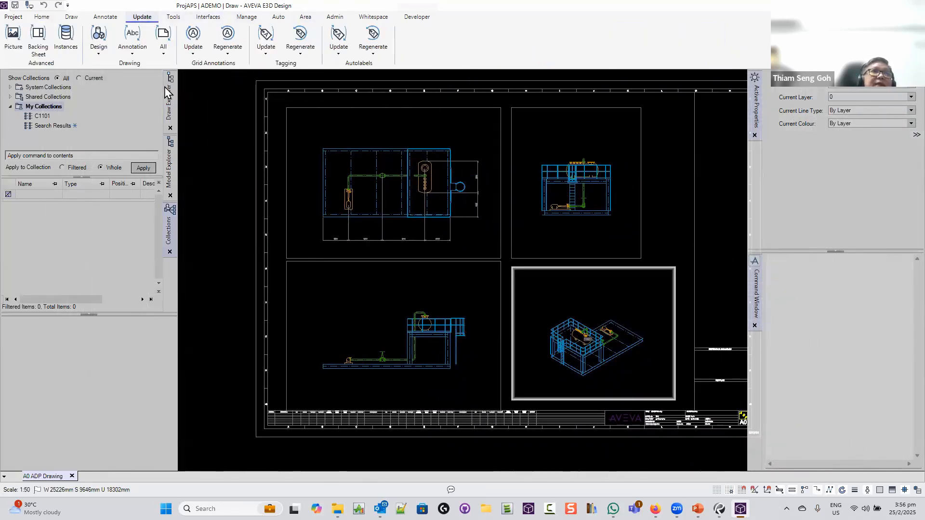
pyautogui.click(164, 43)
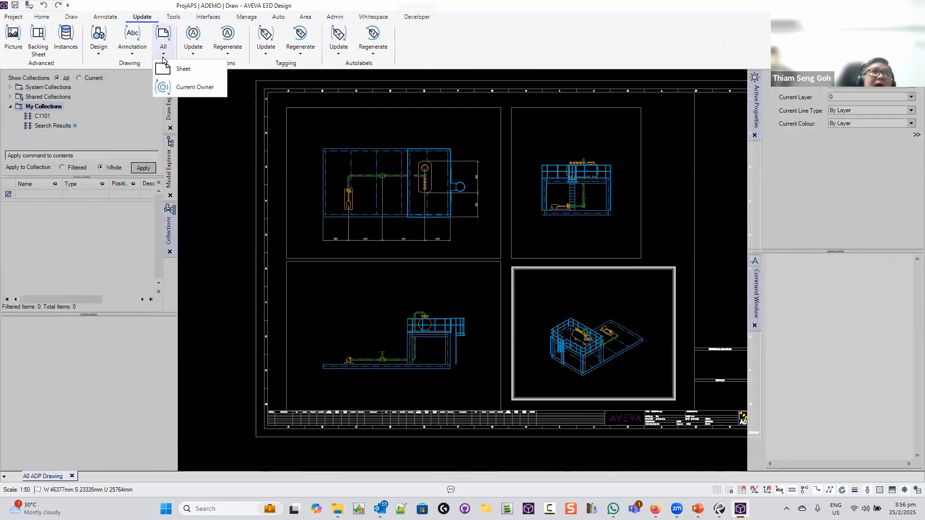
pyautogui.click(172, 71)
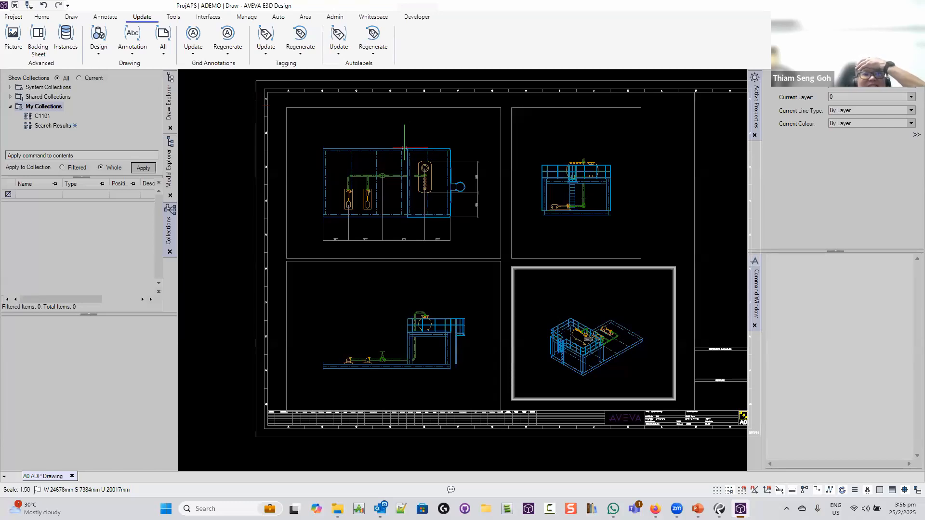
# Zoom around the sheet to check the plan now shows two tall items
pyautogui.scroll(3, 363, 233)
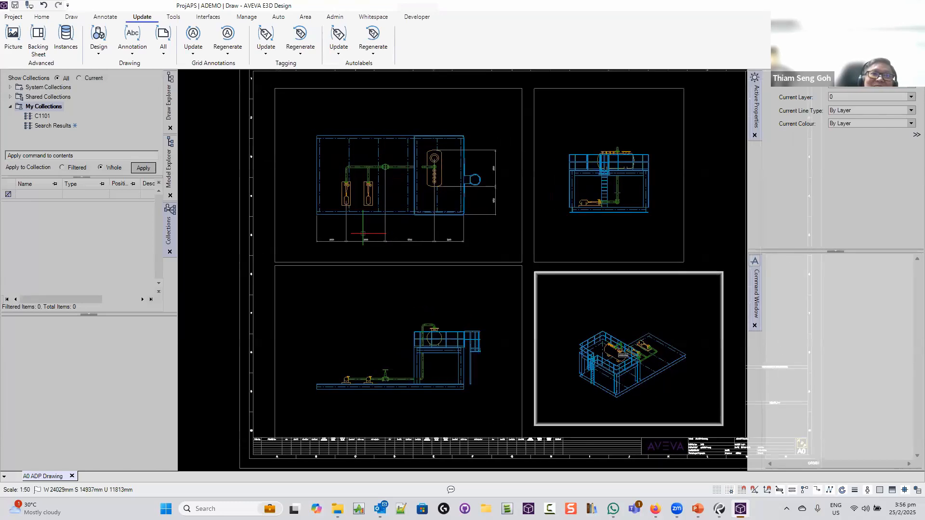
pyautogui.scroll(5, 362, 233)
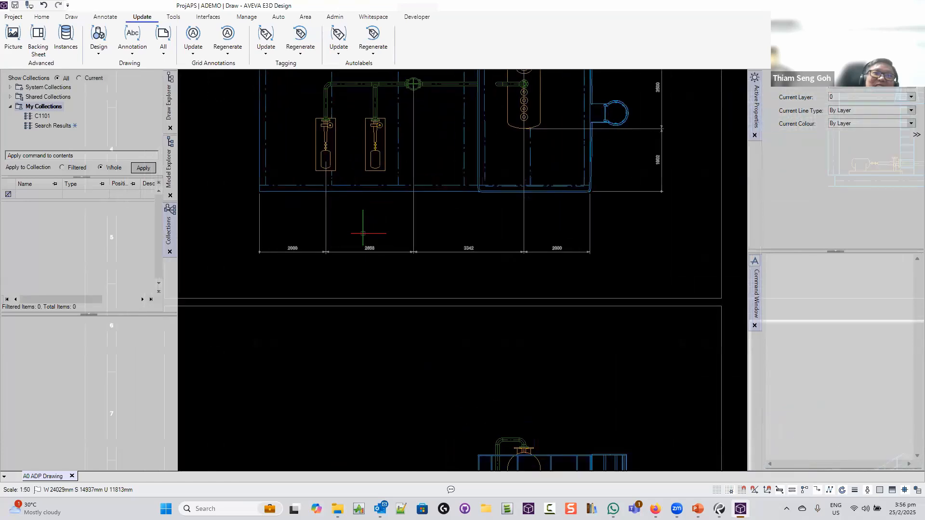
pyautogui.scroll(-6, 273, 248)
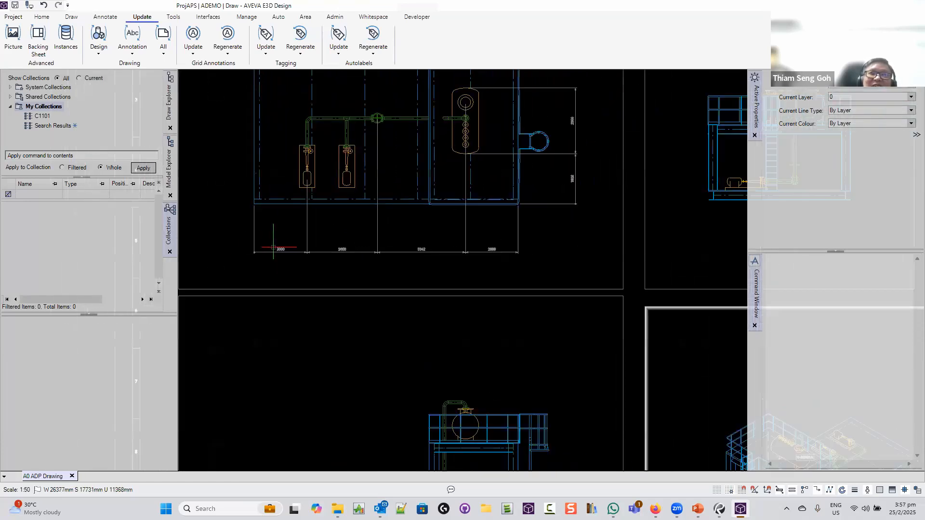
pyautogui.scroll(5, 657, 399)
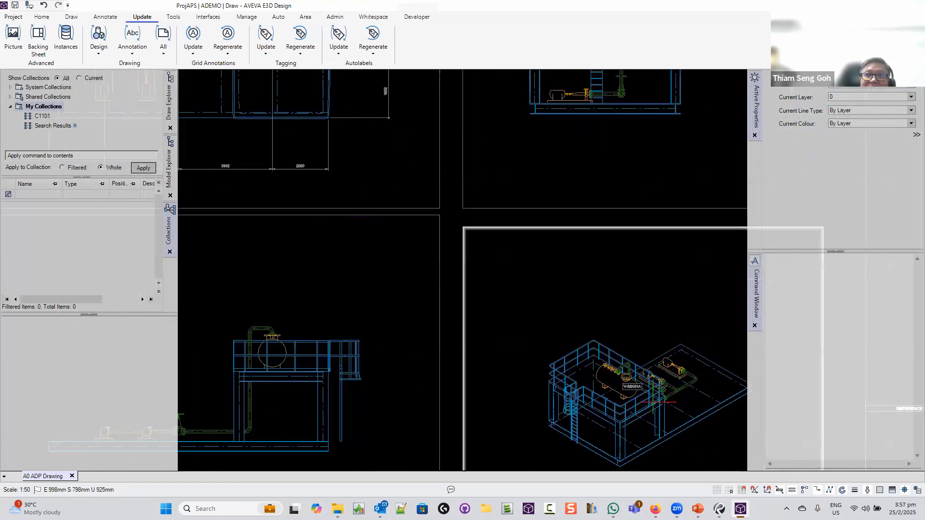
pyautogui.scroll(6, 658, 399)
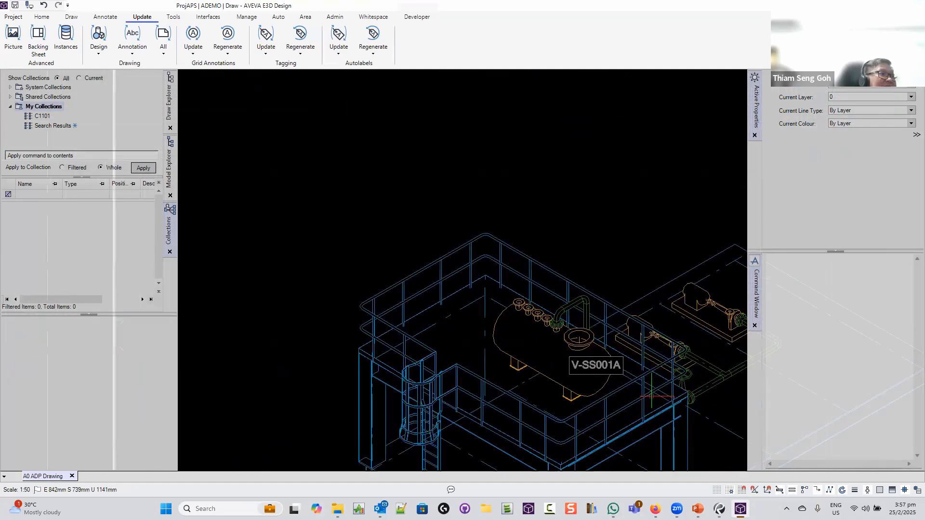
pyautogui.scroll(3, 651, 396)
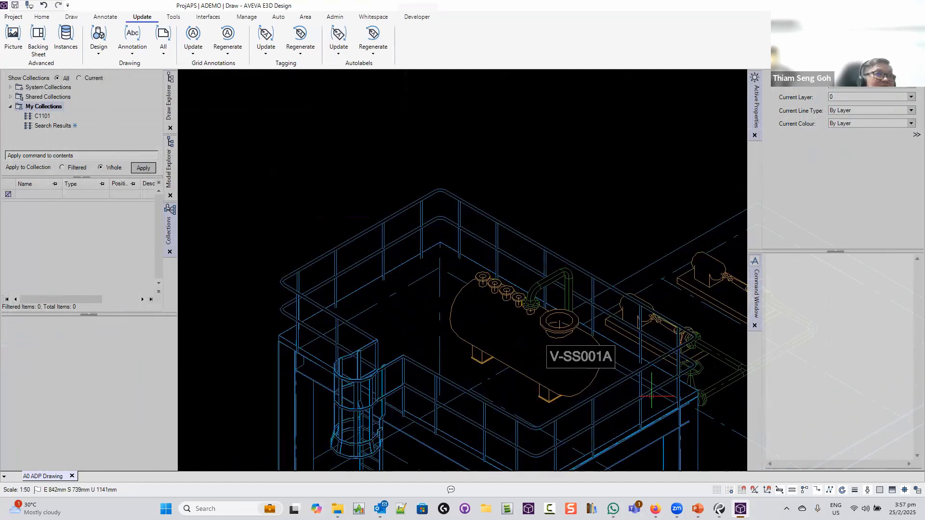
pyautogui.scroll(2, 651, 396)
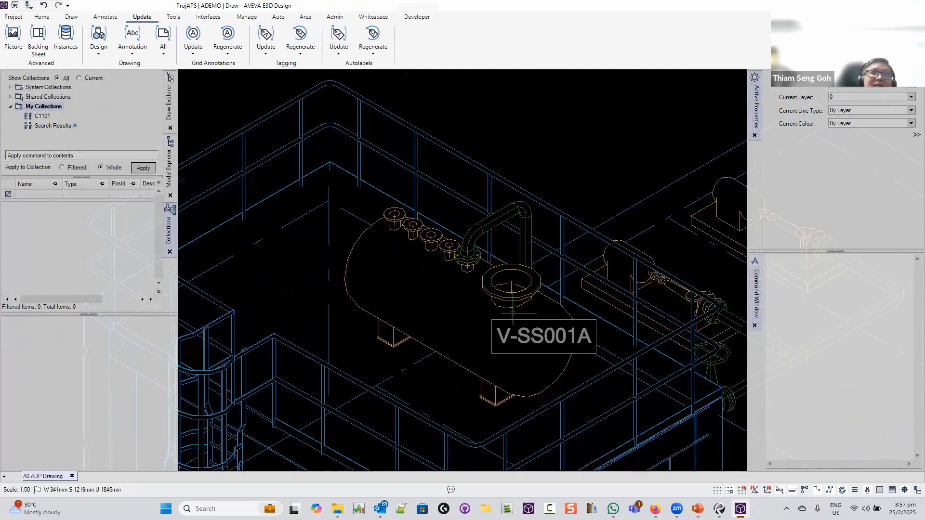
pyautogui.scroll(-5, 543, 327)
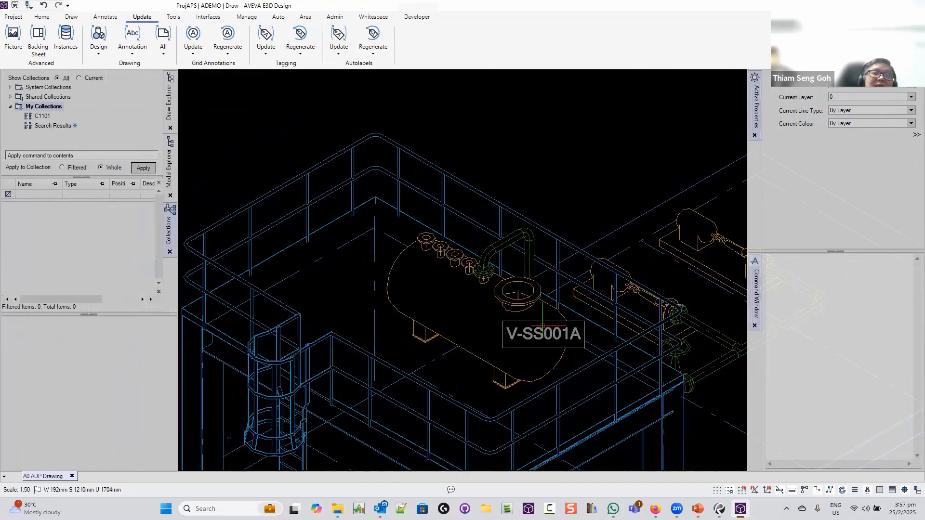
pyautogui.scroll(-6, 543, 327)
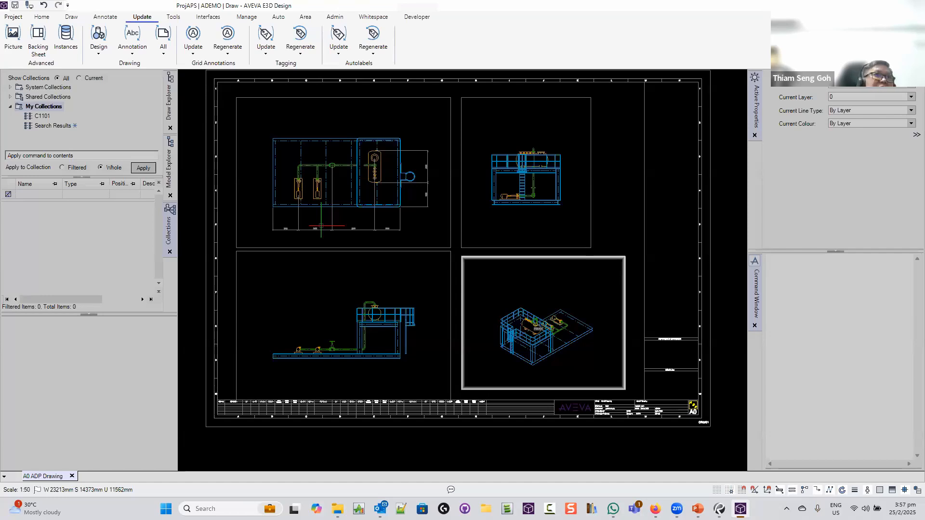
# Save the drawing work with Unclaim All ticked
pyautogui.click(15, 6)
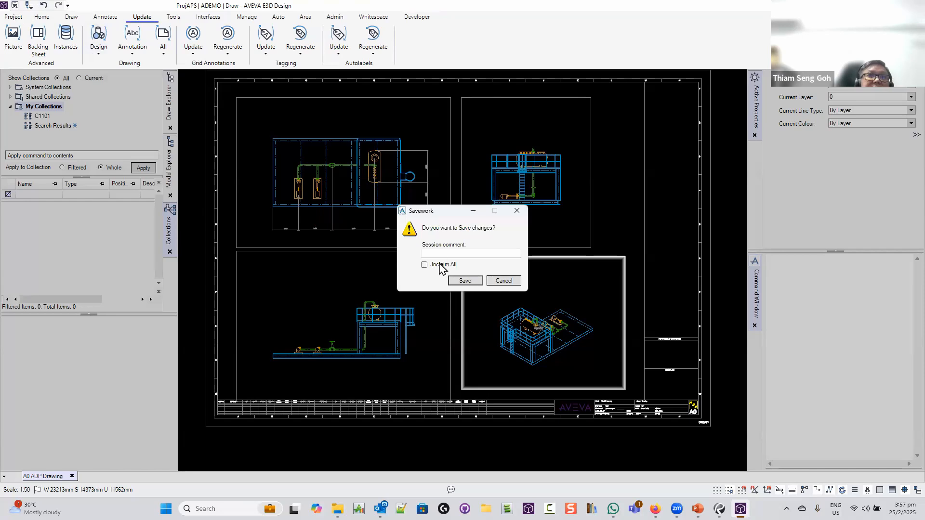
pyautogui.click(439, 267)
pyautogui.click(465, 282)
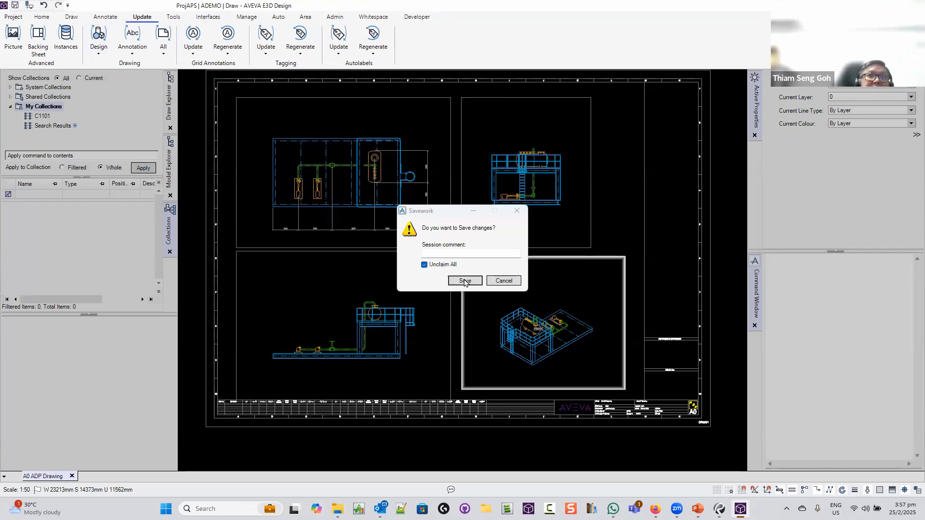
# Switch from Draw back to the Model module, confirming the change
pyautogui.click(16, 18)
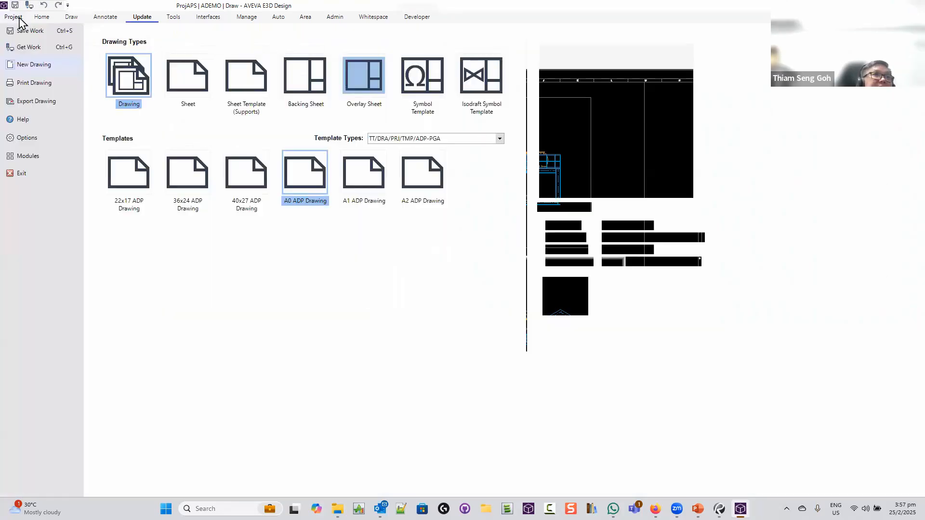
pyautogui.click(28, 156)
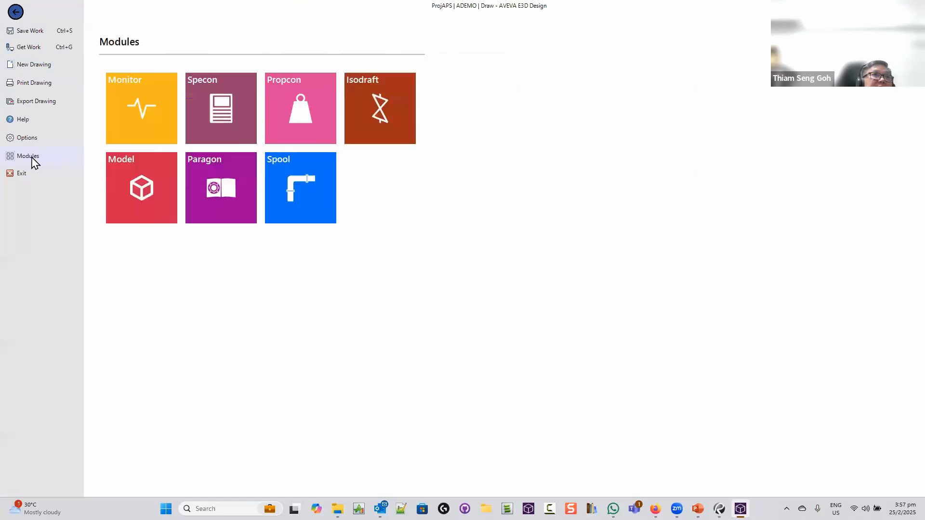
pyautogui.click(154, 194)
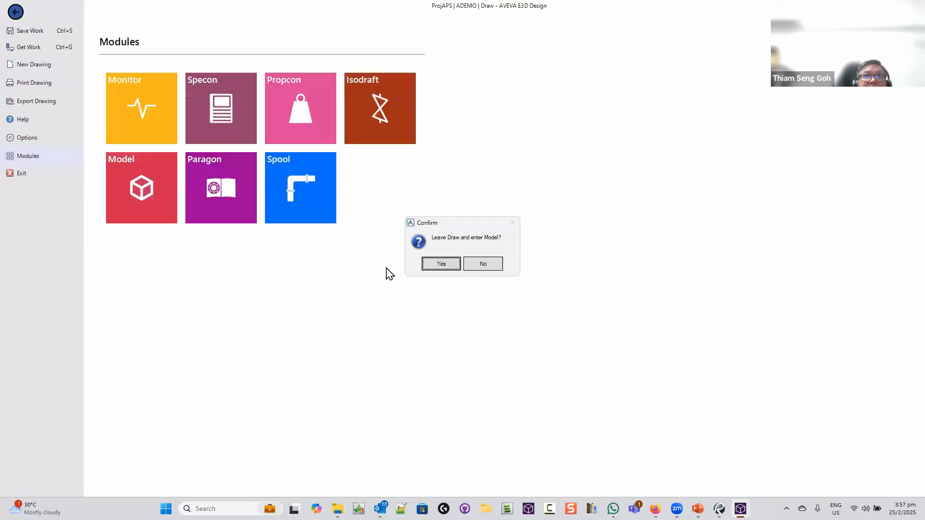
pyautogui.click(438, 266)
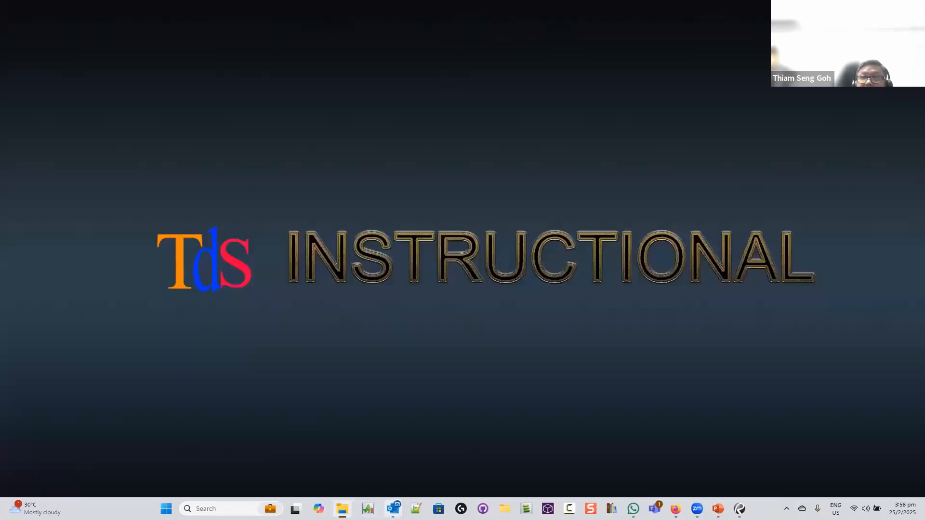
pyautogui.click(393, 508)
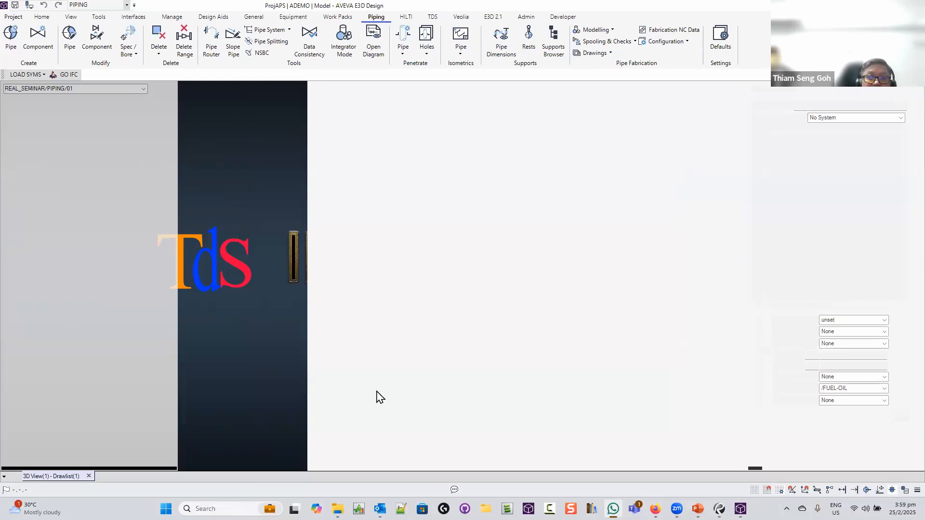
# Close the Pipe Editor: Create Pipe panel to end the Model session
pyautogui.moveTo(337, 509)
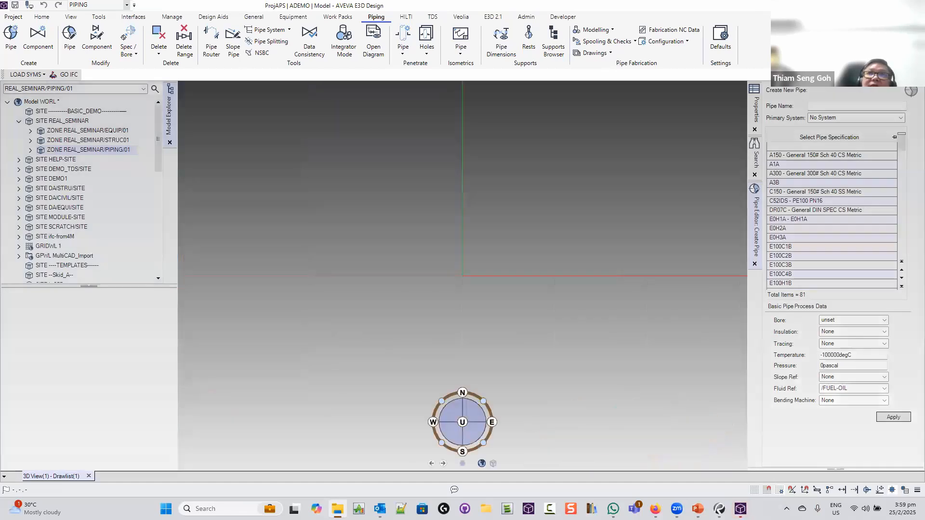
pyautogui.click(754, 264)
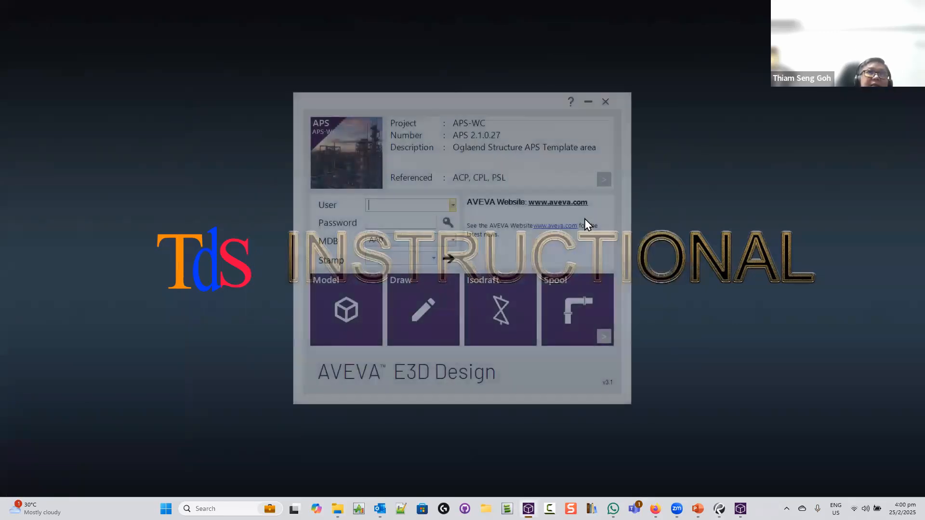
# Find project TDS-C with a 'tds' search, enter the user name and password, and open Model
pyautogui.click(604, 180)
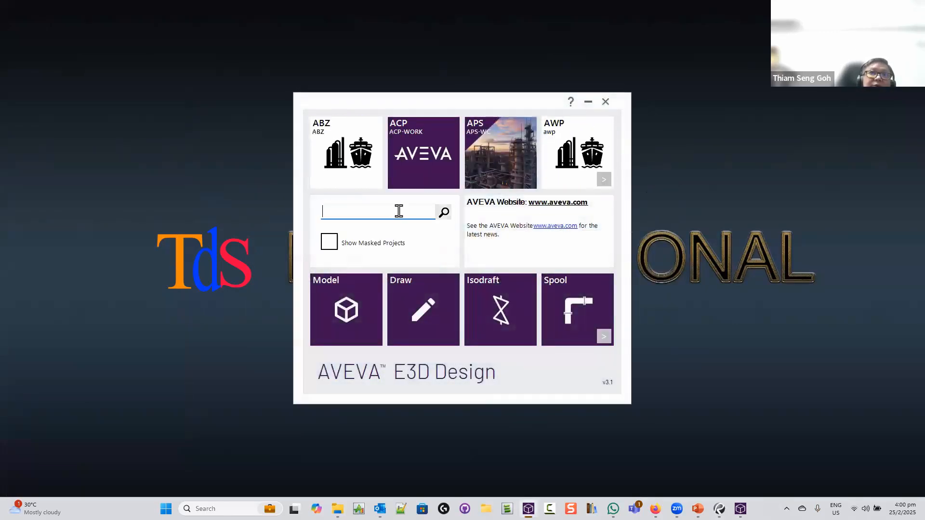
pyautogui.write('tds')
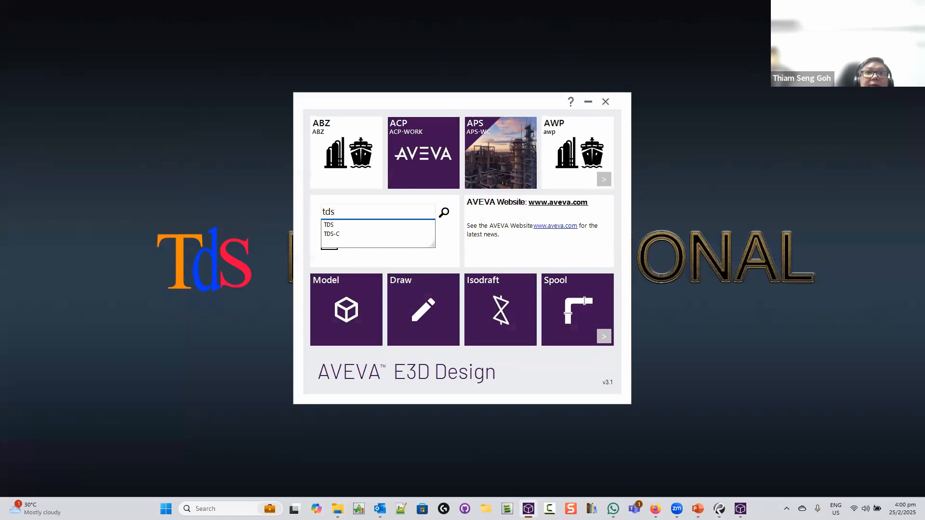
pyautogui.press('Return')
pyautogui.click(365, 157)
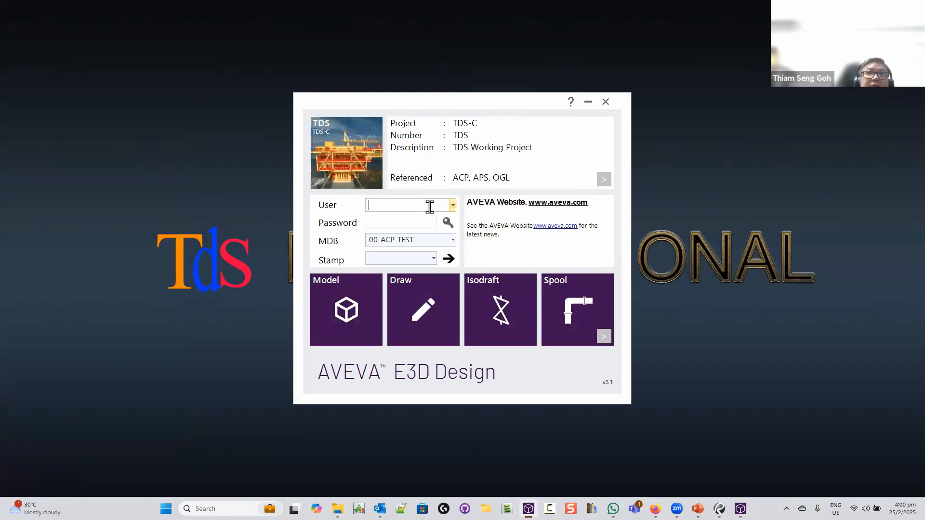
pyautogui.press('capslock')
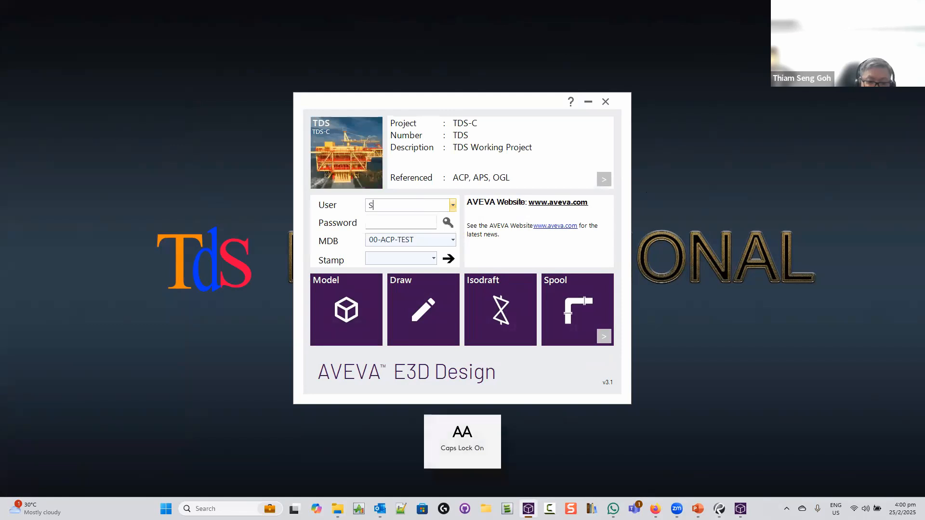
pyautogui.write('SYSTEM')
pyautogui.press('Tab')
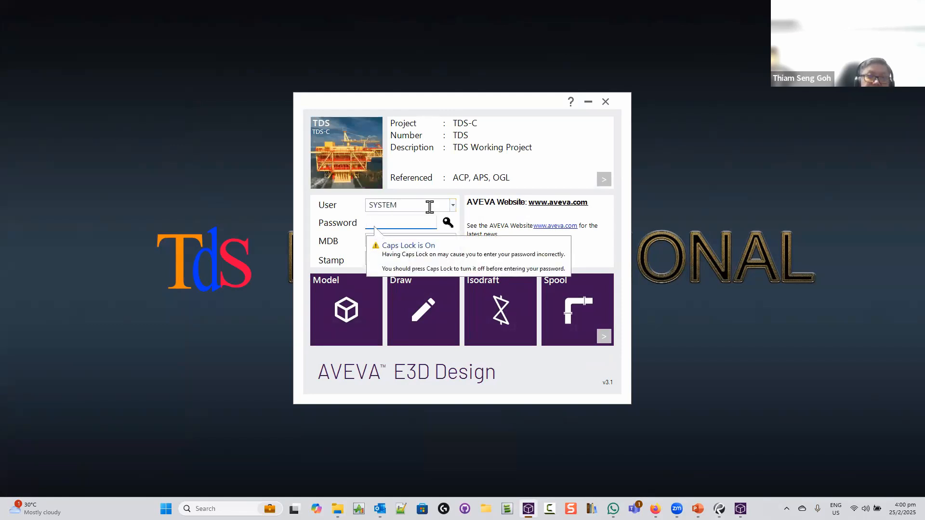
pyautogui.write('XXXXXX')
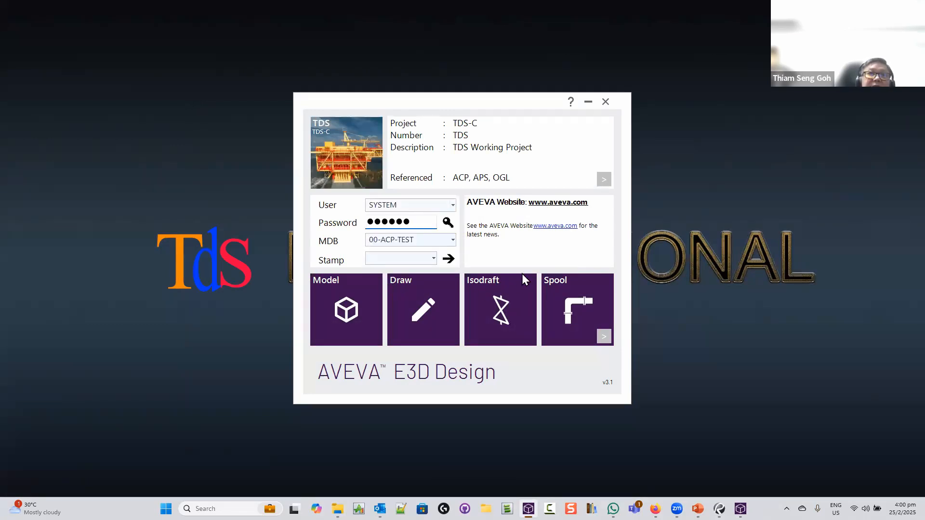
pyautogui.click(346, 332)
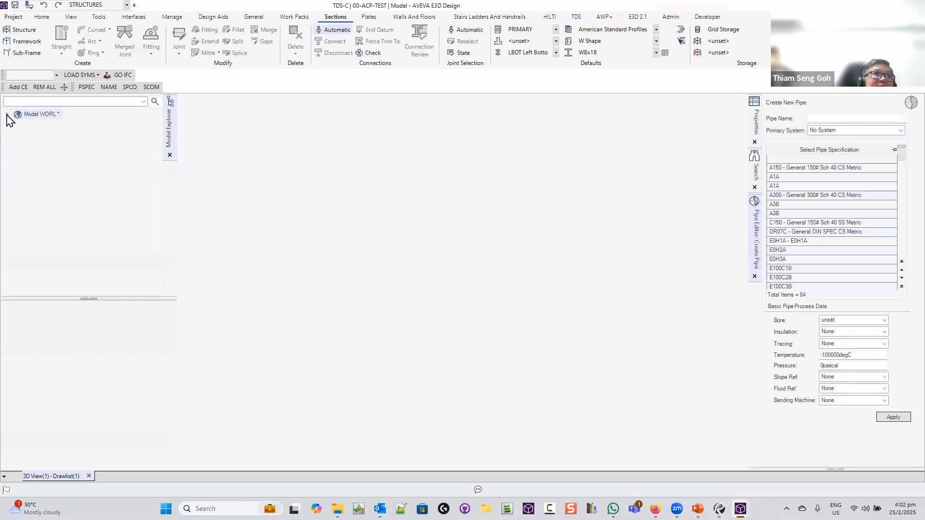
# Expand ACP/FOE/SITE and zone FOE-100/FRP to reveal pipe FOE-100/FRP/150/BEND and its branches
pyautogui.click(7, 115)
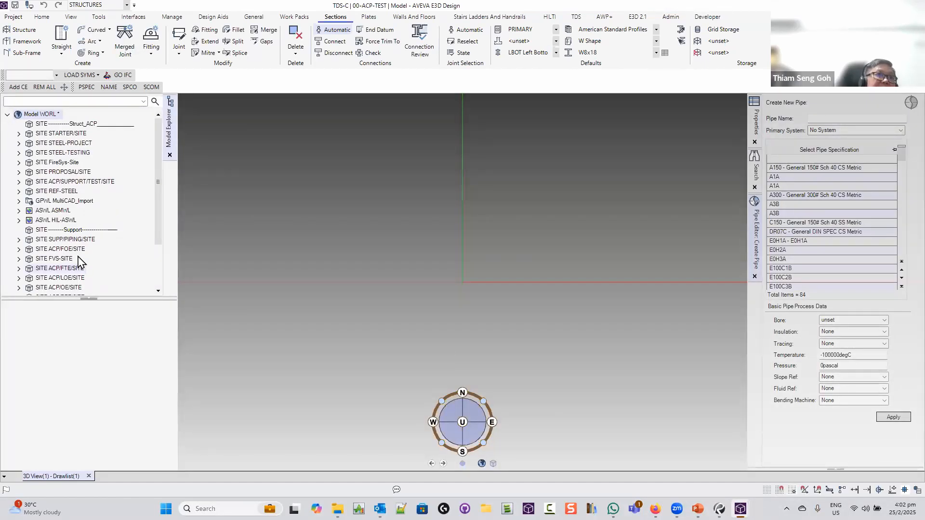
pyautogui.scroll(-1, 117, 270)
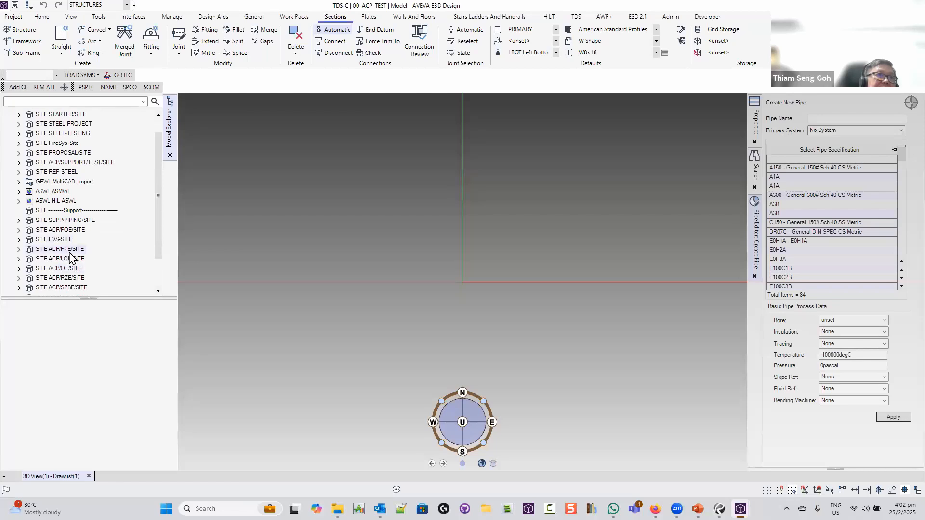
pyautogui.scroll(-1, 98, 268)
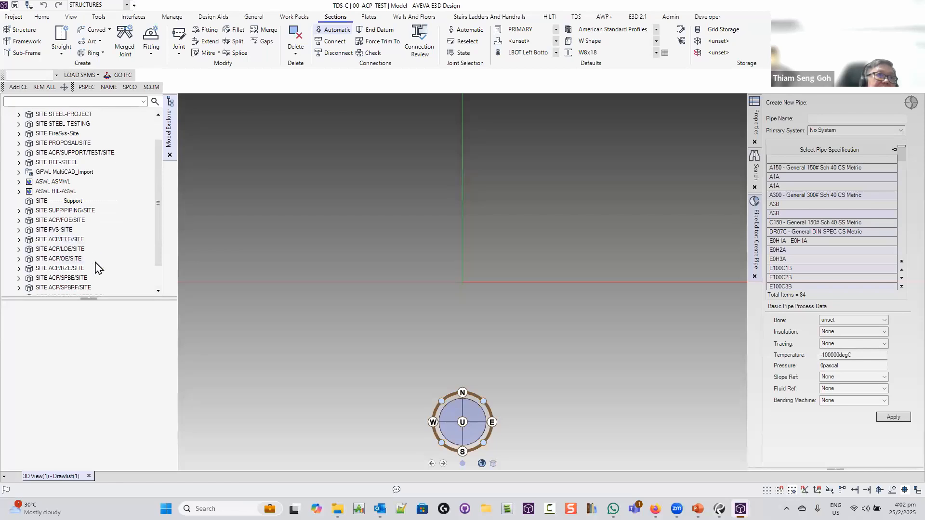
pyautogui.doubleClick(67, 221)
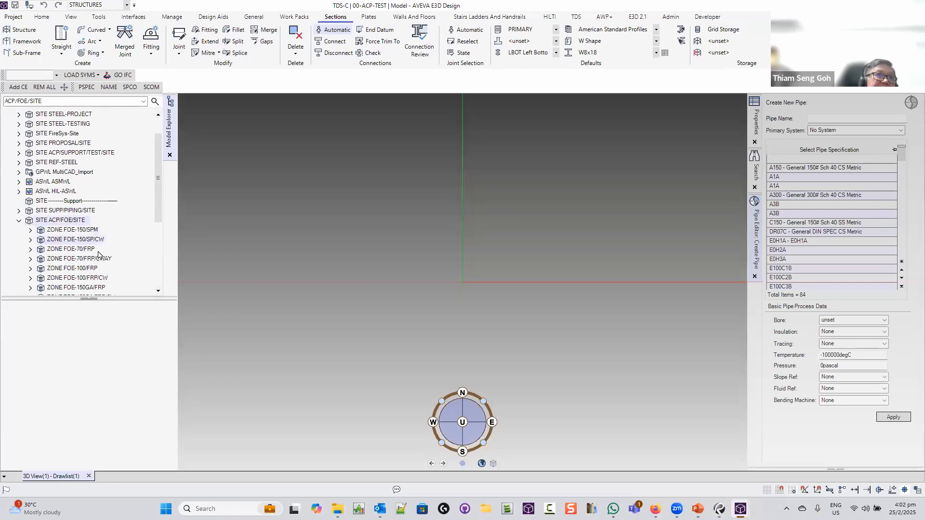
pyautogui.scroll(-1, 108, 243)
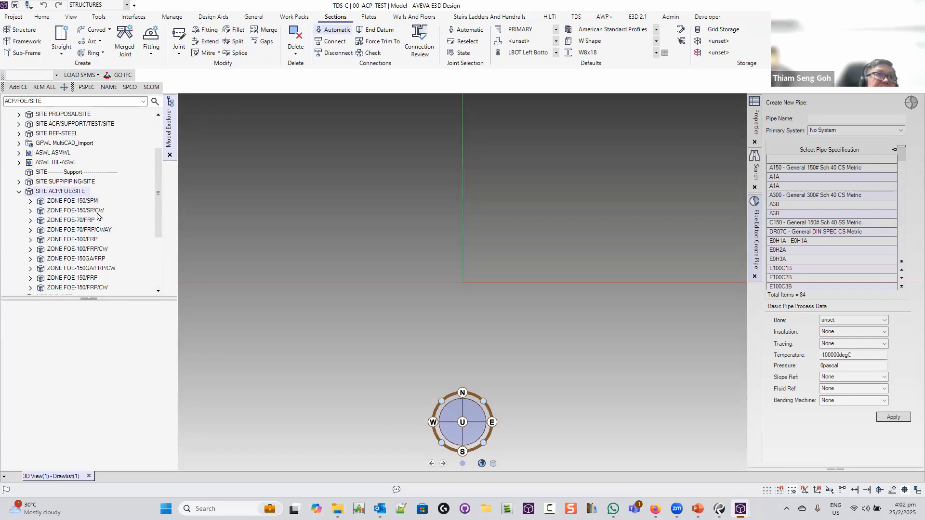
pyautogui.click(84, 240)
pyautogui.scroll(-5, 145, 236)
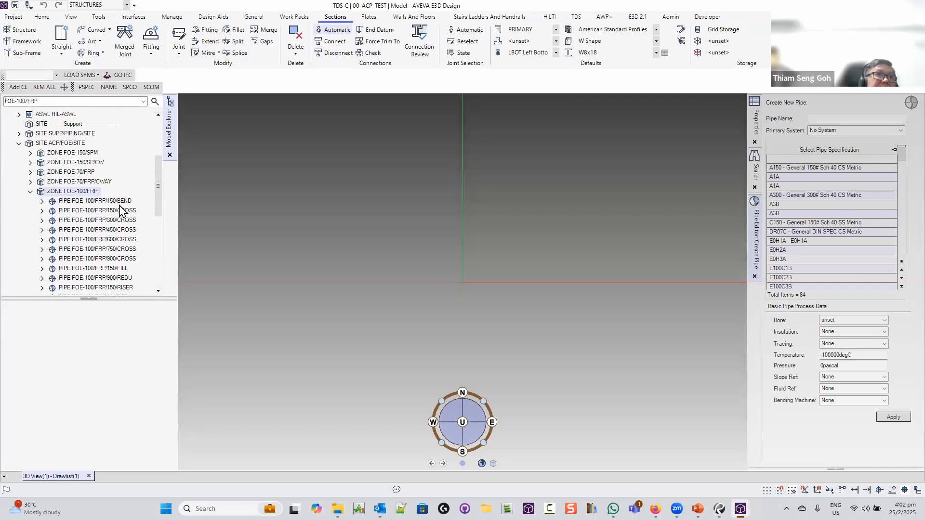
pyautogui.doubleClick(119, 203)
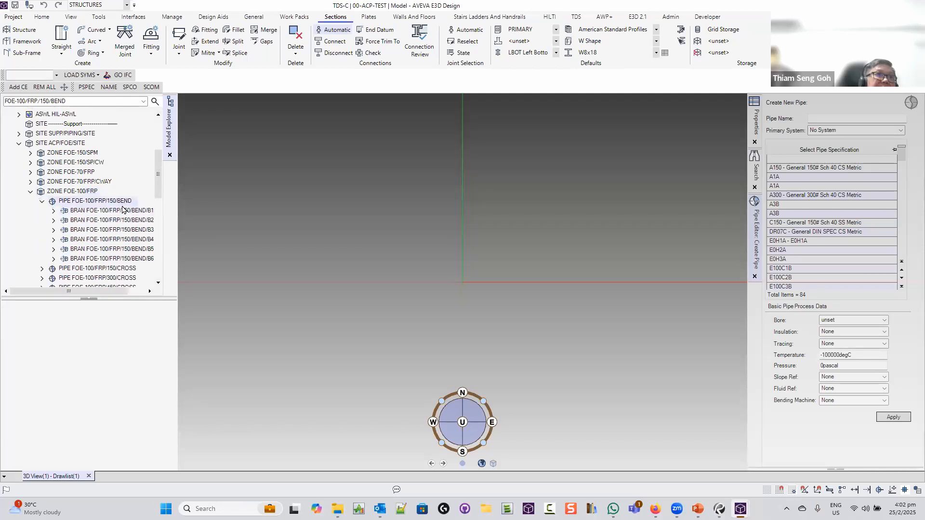
pyautogui.click(128, 211)
# Add pipe FOE-100/FRP/150/BEND to the 3D view, then orbit and zoom in on it
pyautogui.click(118, 202)
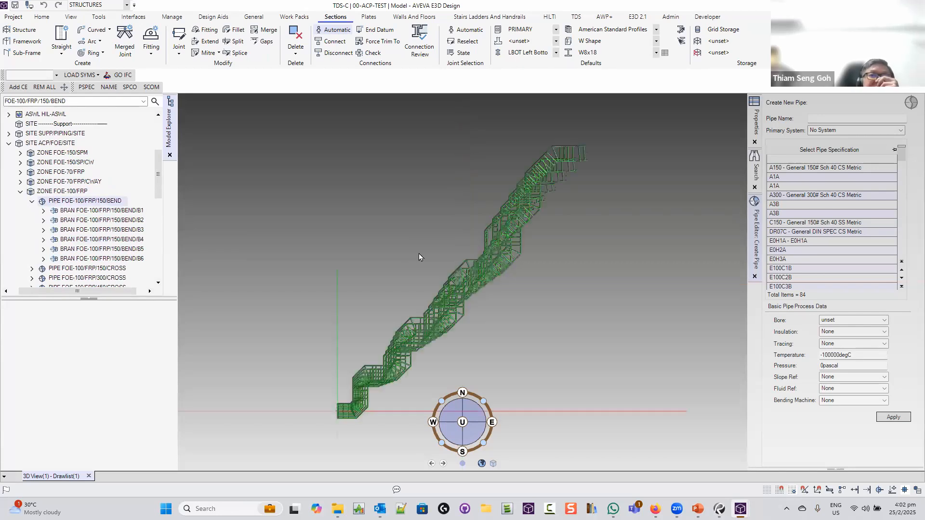
pyautogui.moveTo(434, 326); pyautogui.dragTo(465, 208, button='middle')
pyautogui.scroll(8, 384, 418)
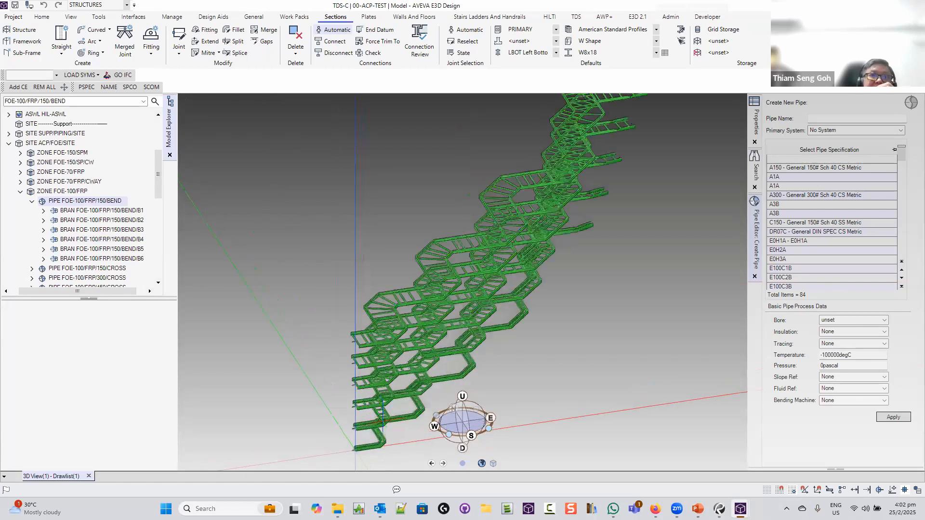
pyautogui.scroll(6, 384, 418)
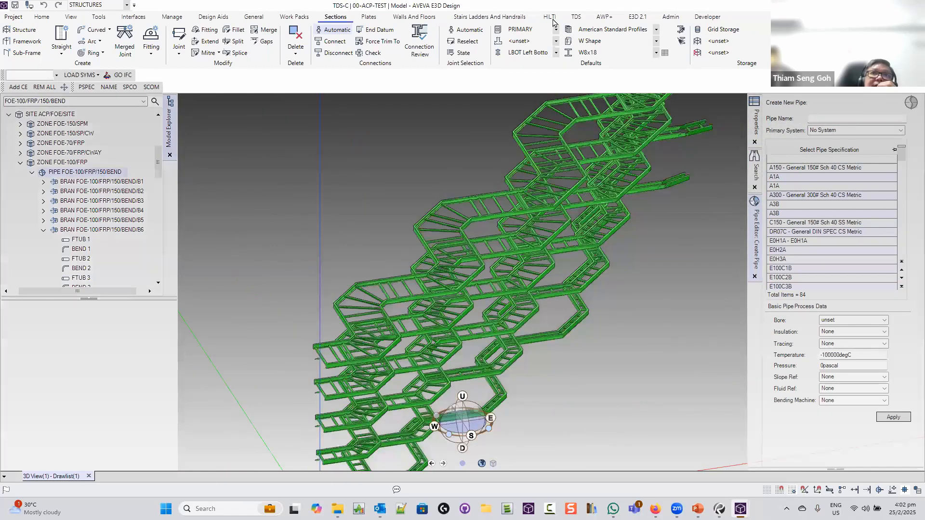
# In the HILTI cable tray MTO tool, add branch B1 to the scope and generate the take-off
pyautogui.click(243, 42)
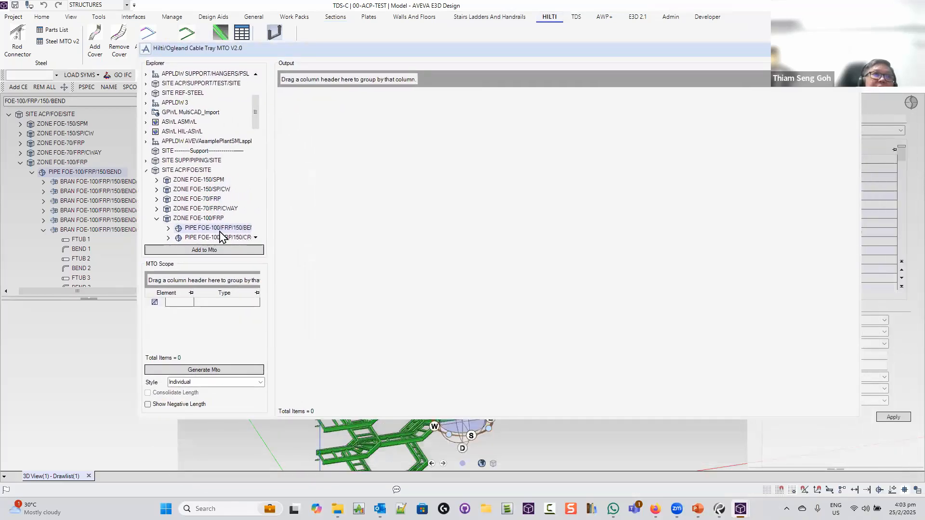
pyautogui.doubleClick(219, 230)
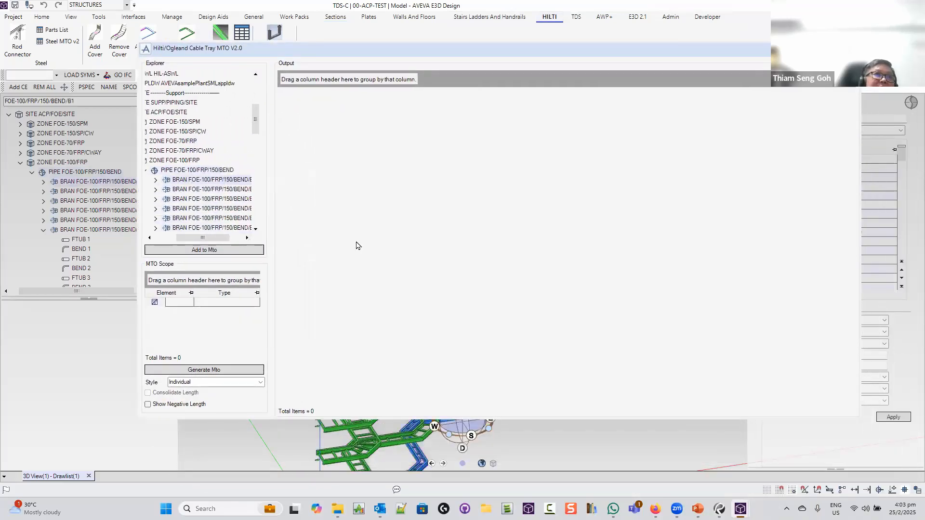
pyautogui.click(242, 251)
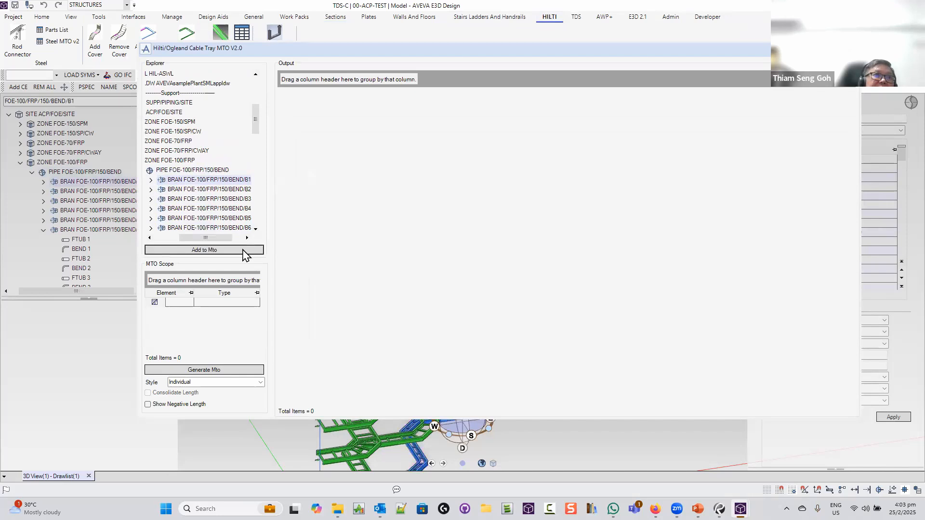
pyautogui.click(217, 370)
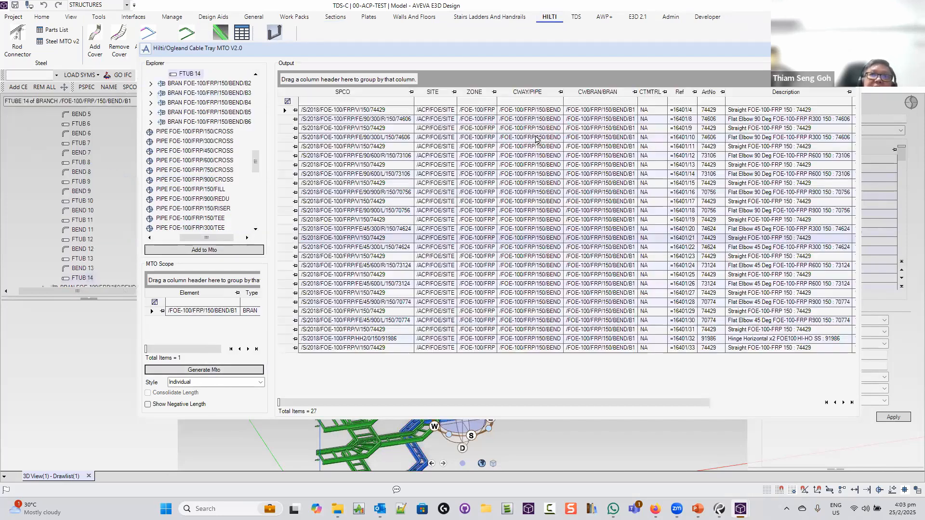
# Start exporting the take-off list to Excel, then cancel the file selection
pyautogui.rightClick(506, 193)
pyautogui.click(530, 208)
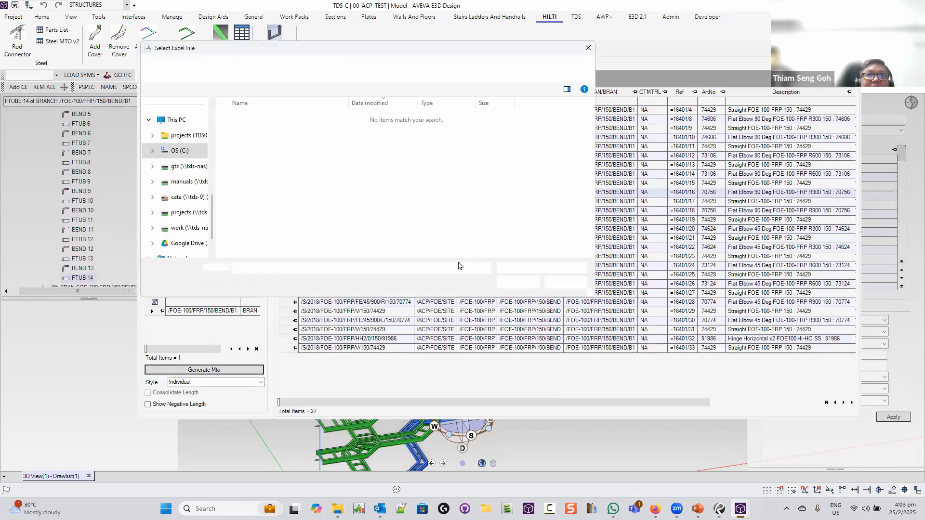
pyautogui.click(575, 288)
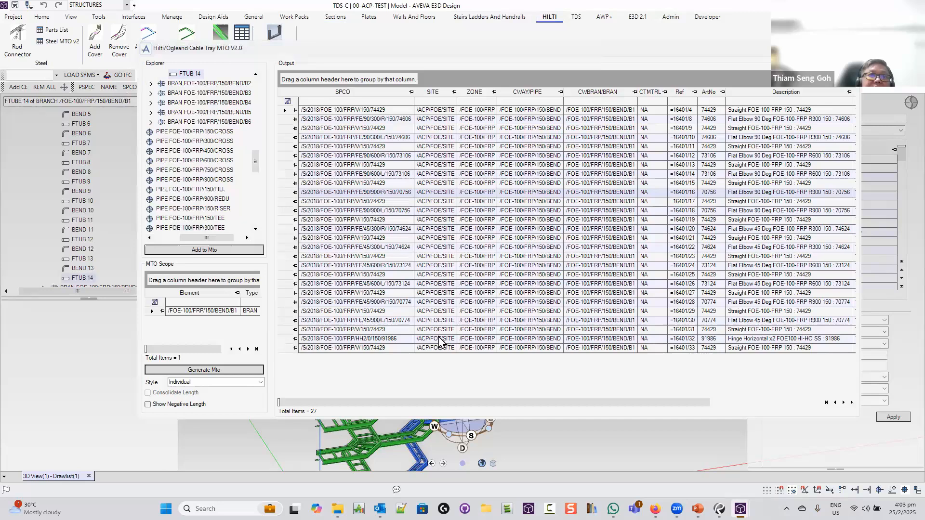
# Regenerate the B1 take-off with style SubTotal BRAN/CTMTRL, giving 8 items
pyautogui.click(262, 382)
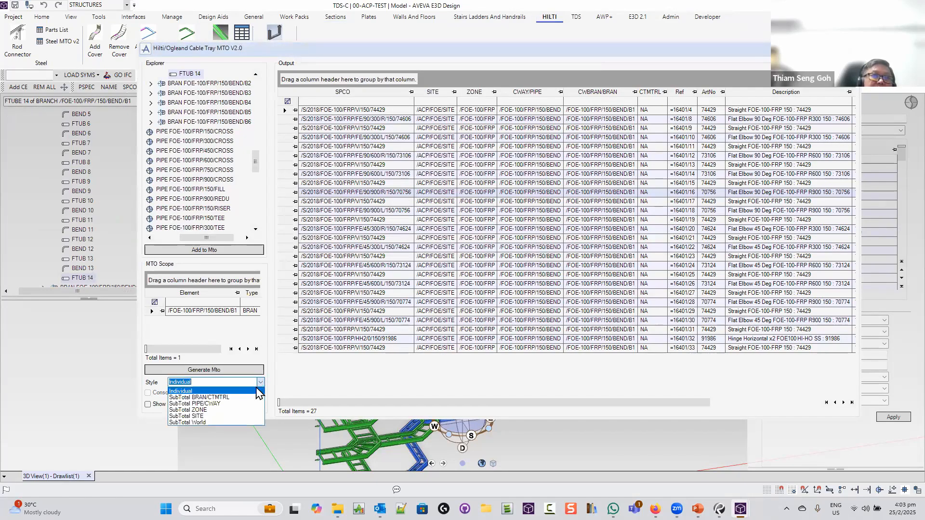
pyautogui.click(243, 397)
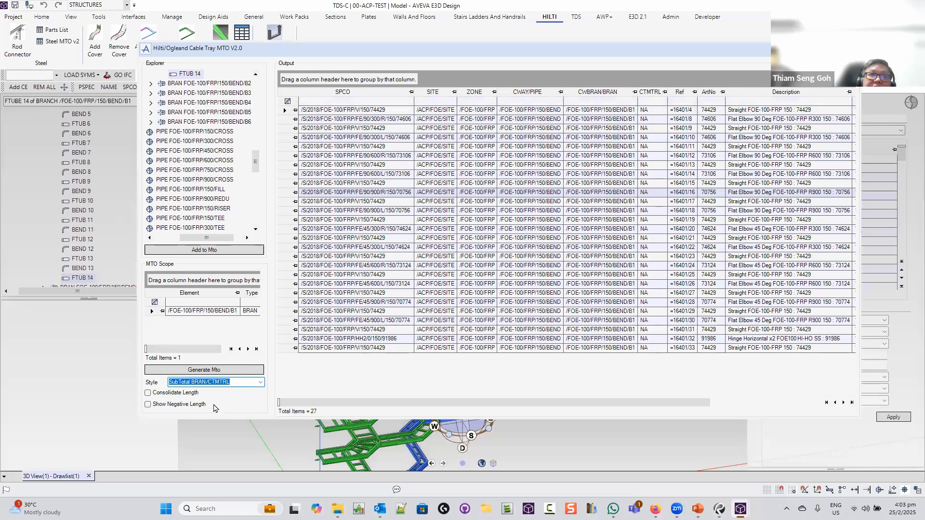
pyautogui.click(229, 371)
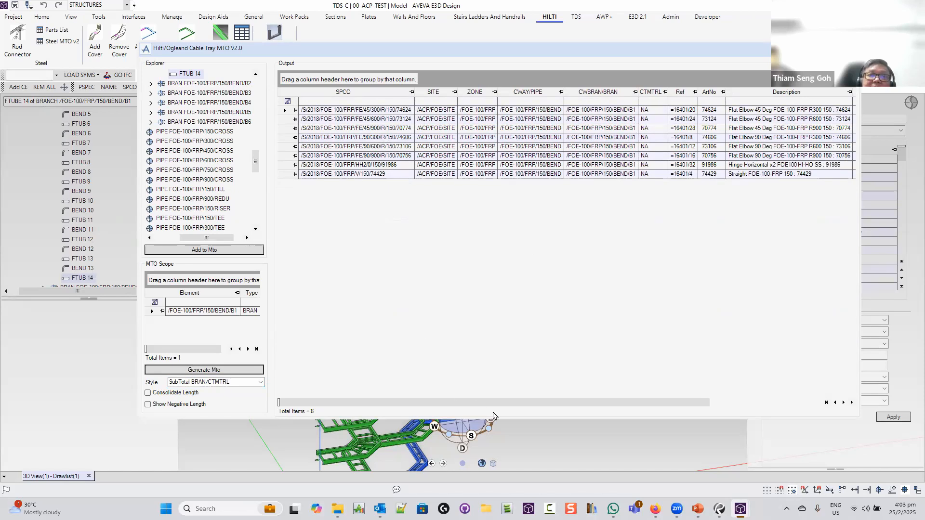
pyautogui.moveTo(513, 403); pyautogui.dragTo(826, 403)
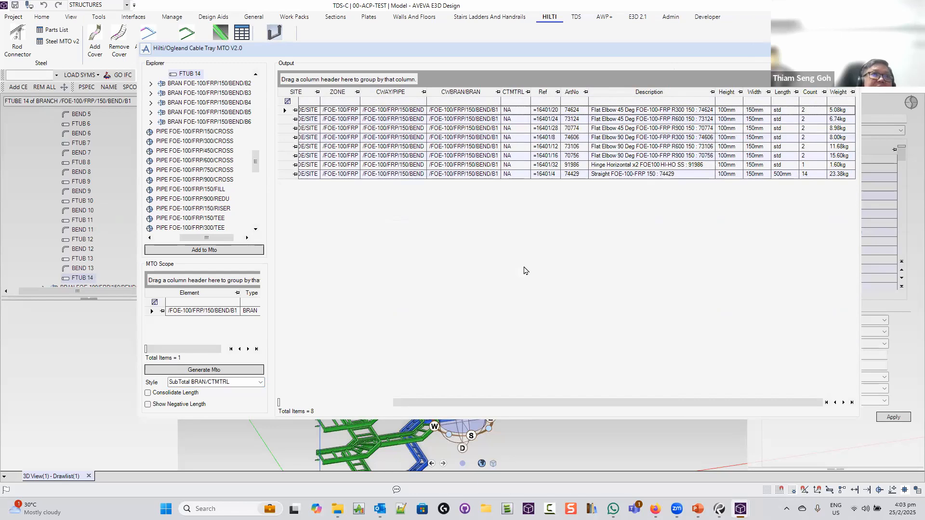
pyautogui.moveTo(439, 404); pyautogui.dragTo(325, 405)
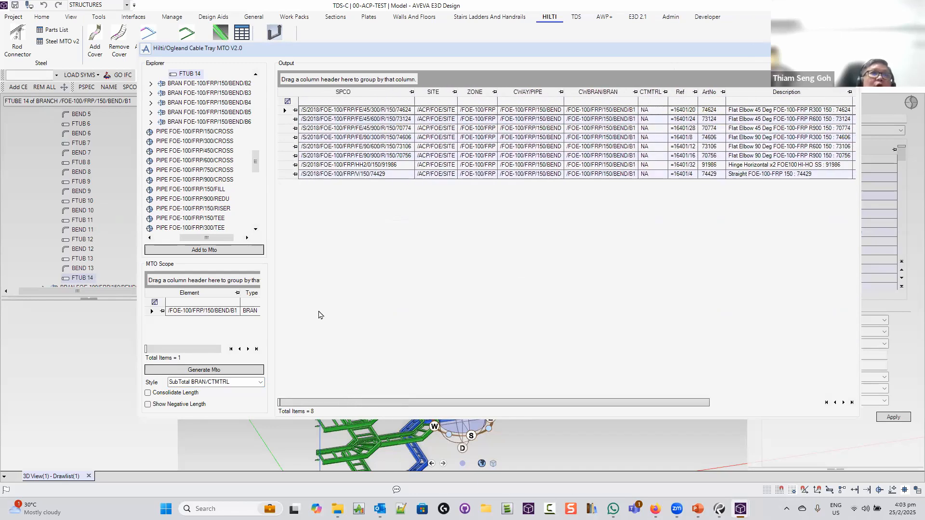
pyautogui.moveTo(256, 163); pyautogui.dragTo(260, 127)
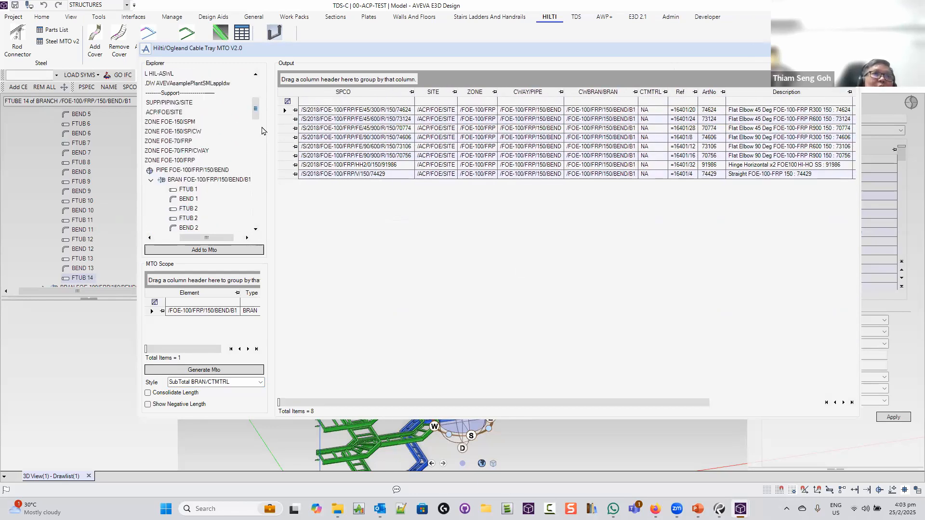
# Replace branch B1 in the take-off scope with the whole FOE-100/FRP/150/BEND pipe
pyautogui.doubleClick(207, 93)
pyautogui.click(210, 85)
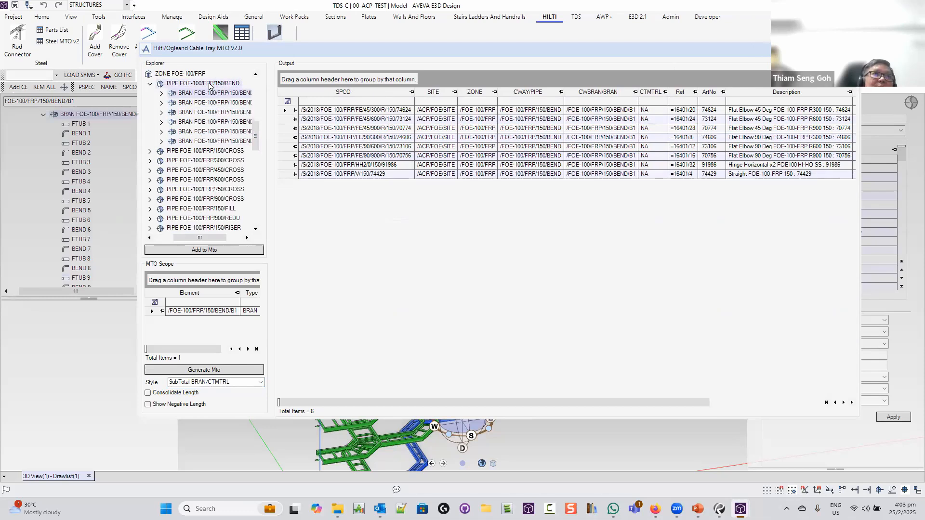
pyautogui.click(185, 75)
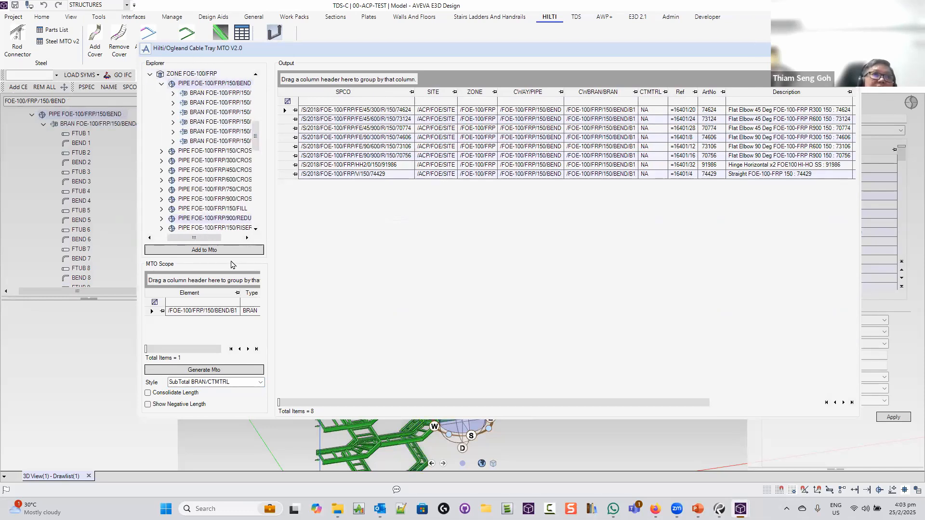
pyautogui.rightClick(207, 311)
pyautogui.click(246, 315)
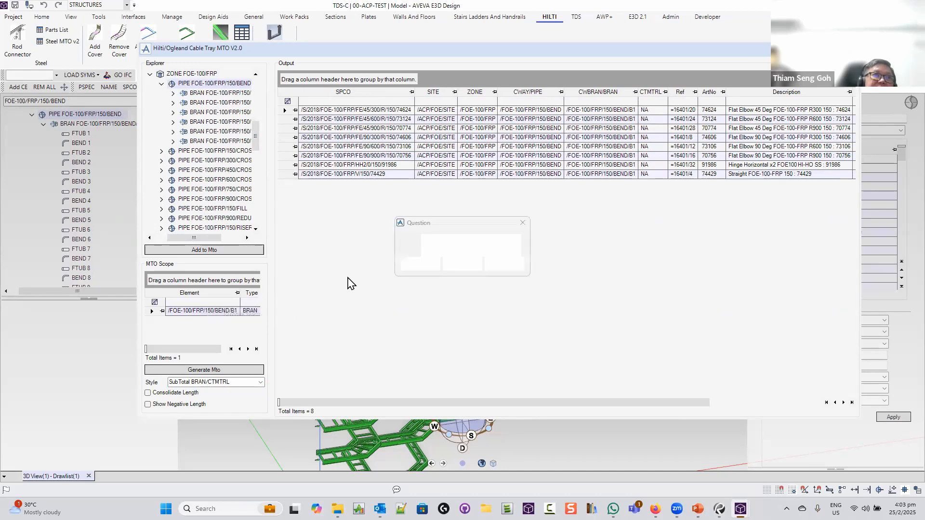
pyautogui.click(416, 264)
pyautogui.click(242, 250)
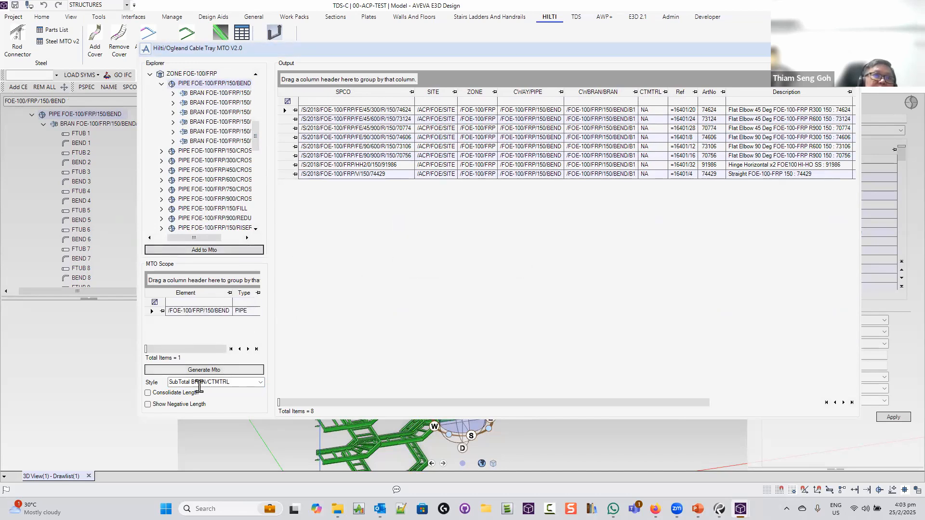
# Generate the 48-item take-off for the whole bend pipe and set style to SubTotal PIPE/CWAY
pyautogui.click(209, 369)
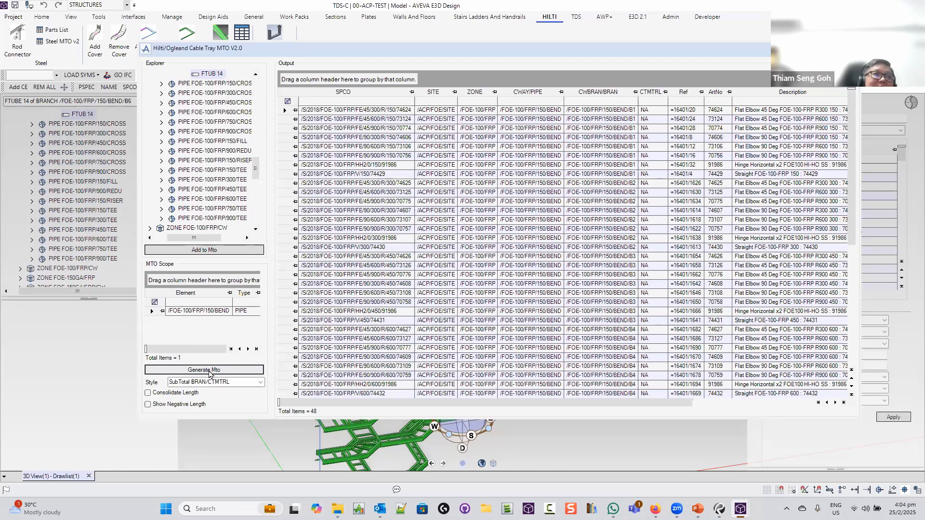
pyautogui.click(261, 382)
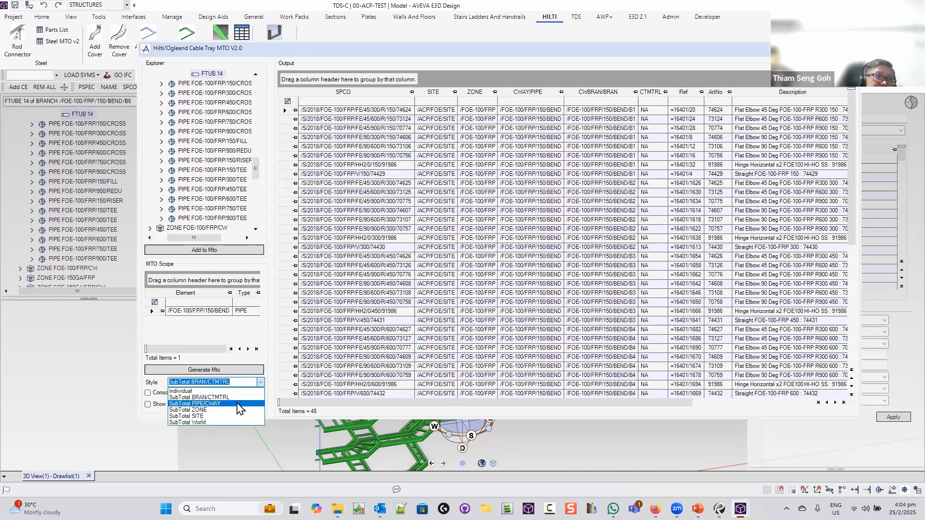
pyautogui.click(239, 408)
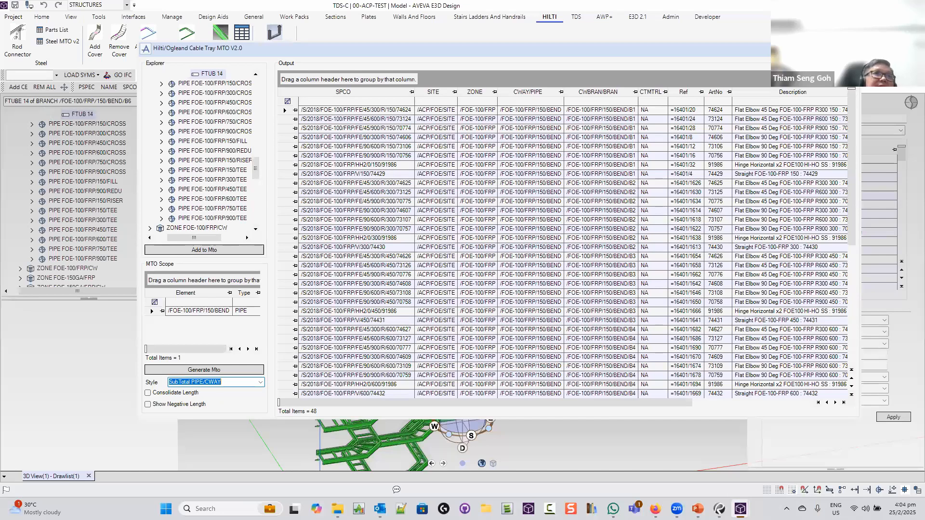
# Close the take-off tool and open the Divider Creation V2.0 dialog, moving it aside
pyautogui.click(849, 48)
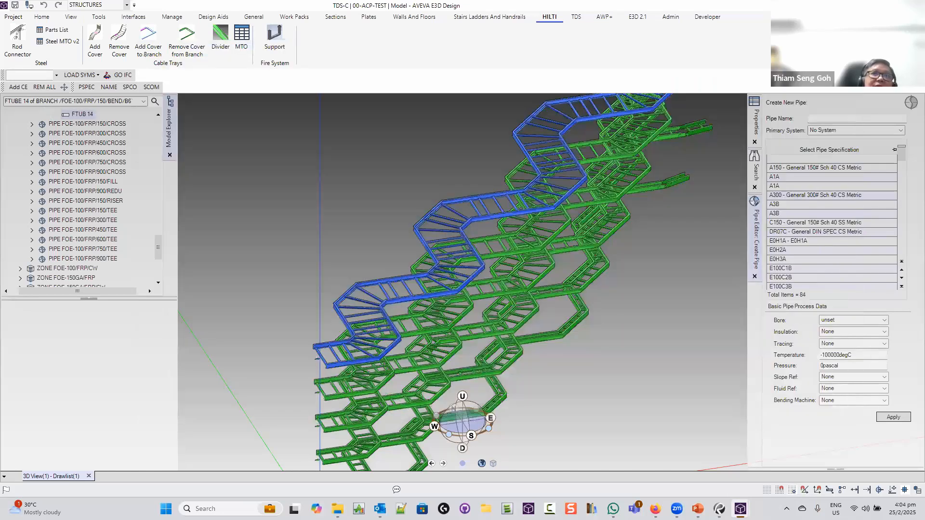
pyautogui.click(221, 42)
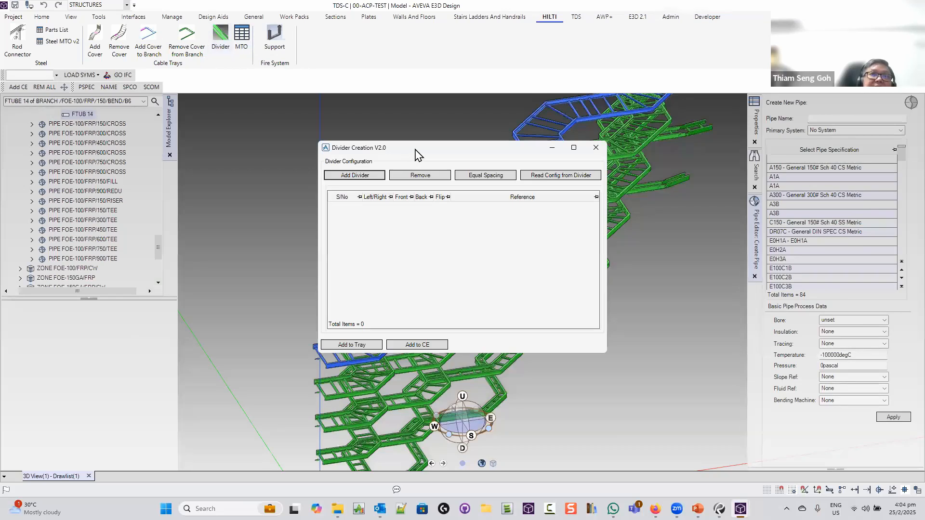
pyautogui.moveTo(415, 153); pyautogui.dragTo(682, 160)
# Try placing a new divider on a tray section, dismiss the missing-spec message, and close the dialog
pyautogui.click(622, 182)
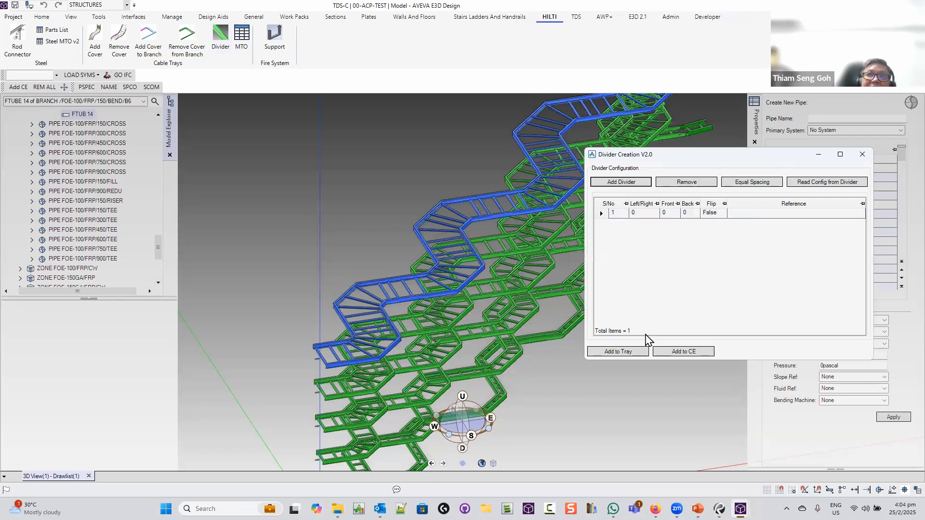
pyautogui.click(621, 352)
pyautogui.click(498, 218)
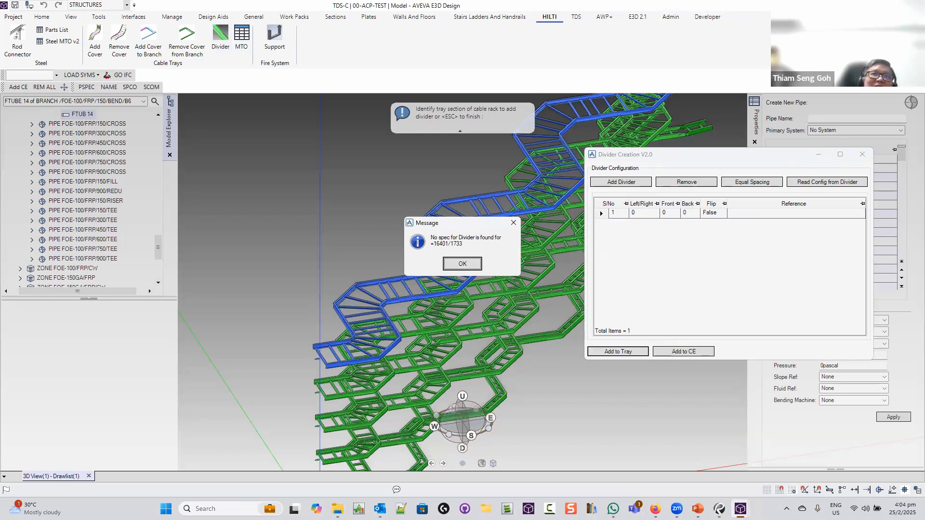
pyautogui.click(463, 263)
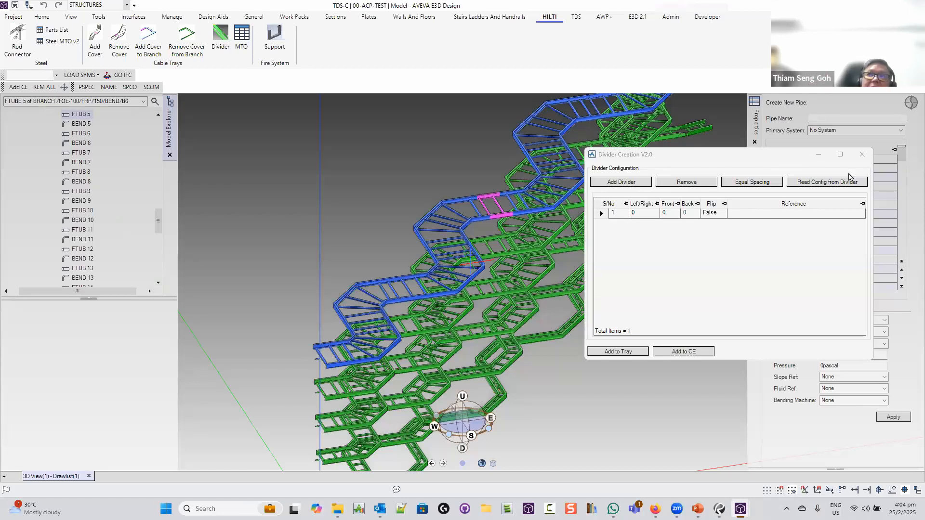
pyautogui.click(862, 154)
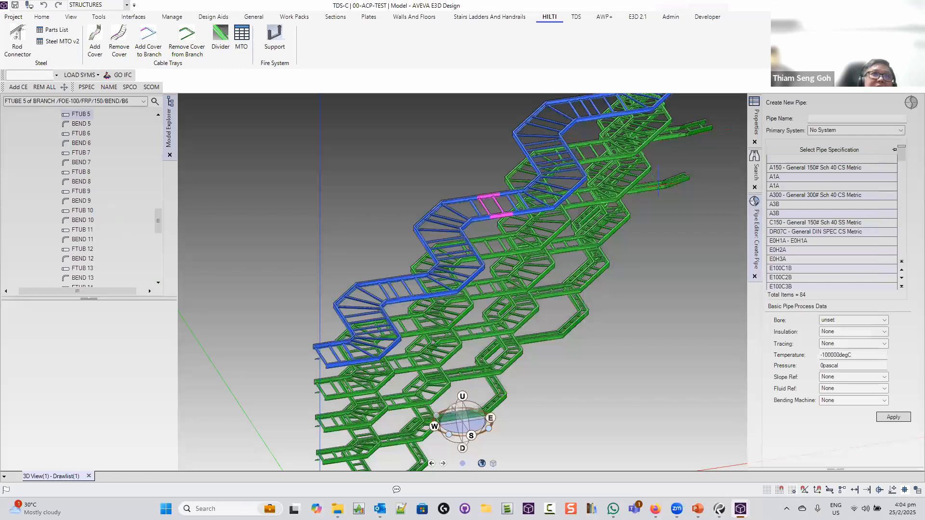
# Select branch B6 and add a HILTI tray cover along its whole length
pyautogui.scroll(5, 129, 171)
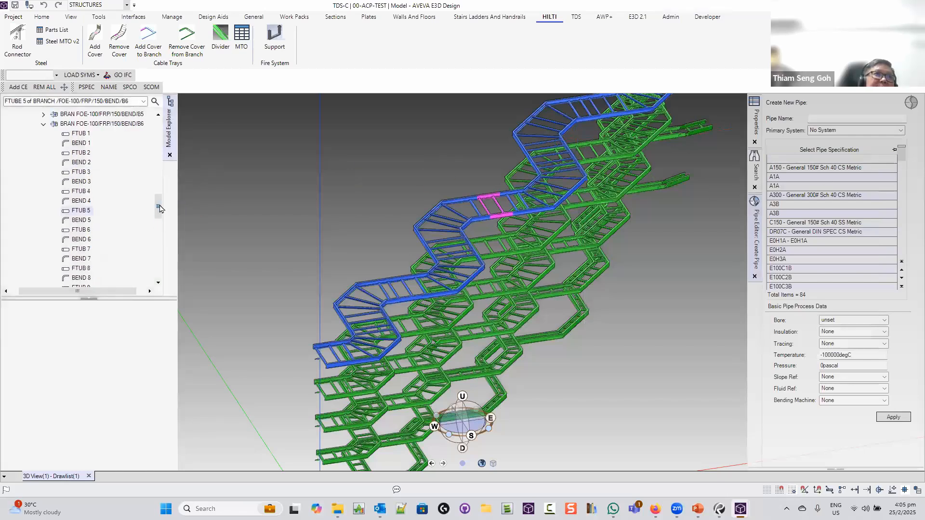
pyautogui.click(129, 164)
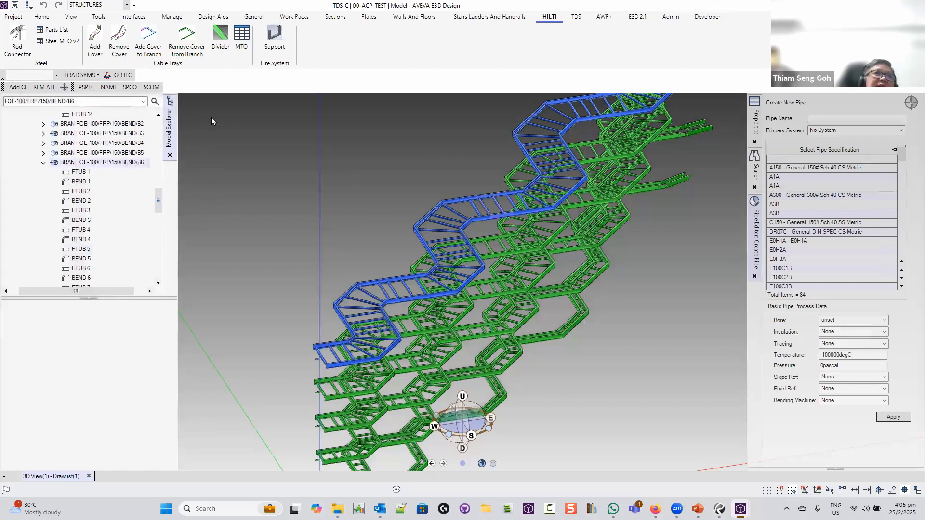
pyautogui.click(149, 38)
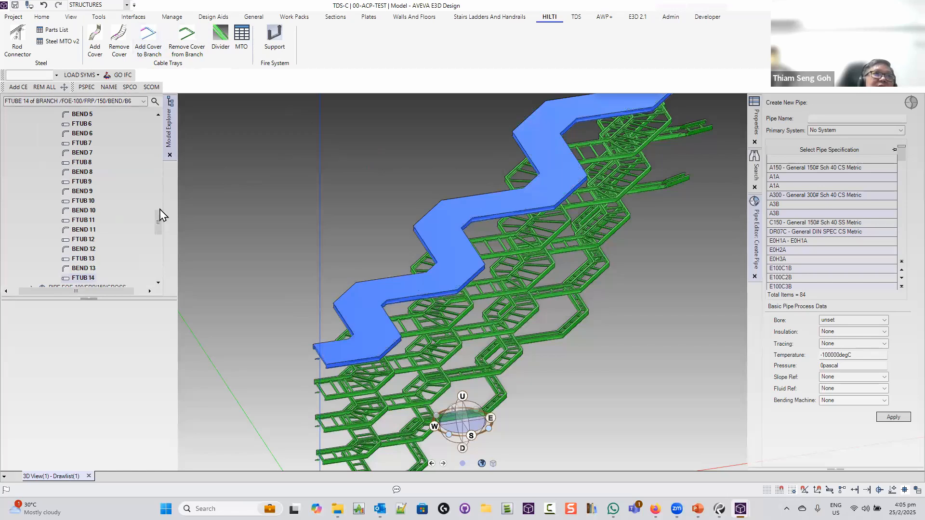
# Reselect branch B6 and open the cable tray MTO window
pyautogui.moveTo(160, 215); pyautogui.dragTo(161, 190)
pyautogui.click(122, 183)
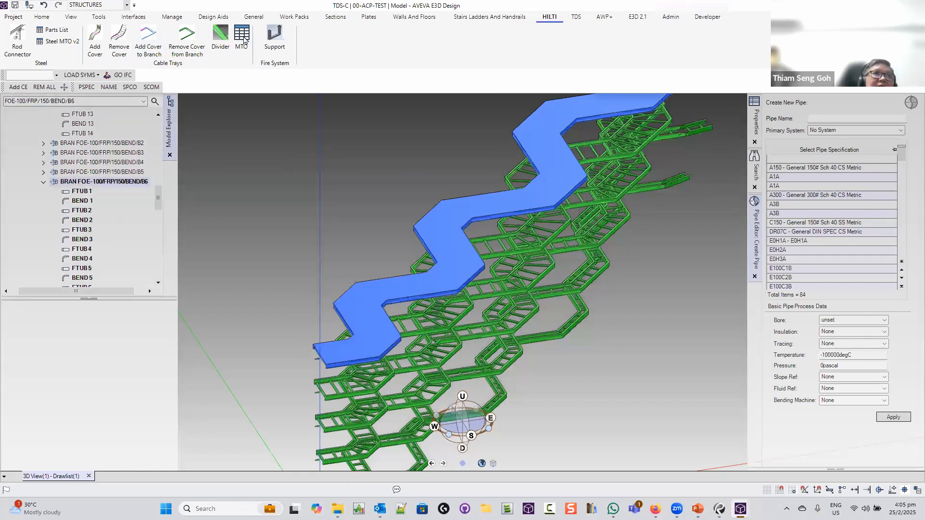
pyautogui.click(243, 38)
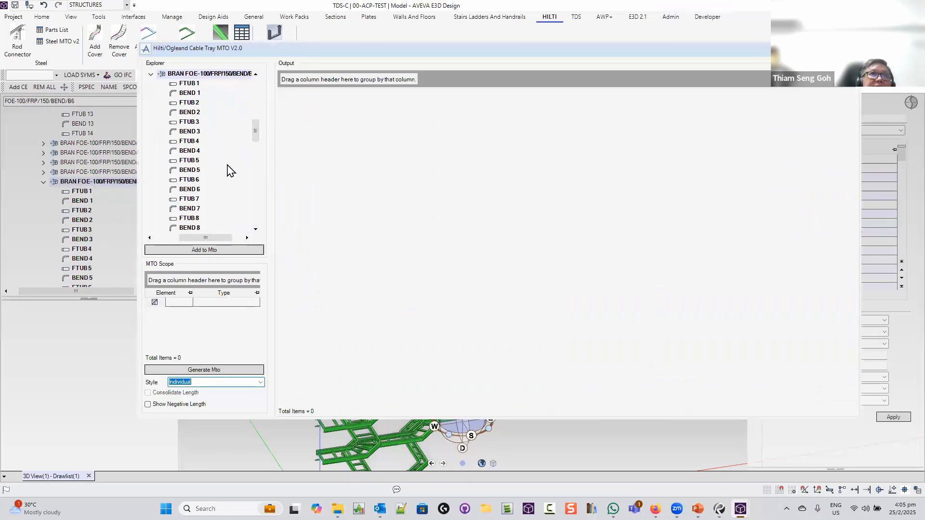
# Add branch B6 and generate a SubTotal BRAN/CTMTRL material take-off
pyautogui.click(202, 251)
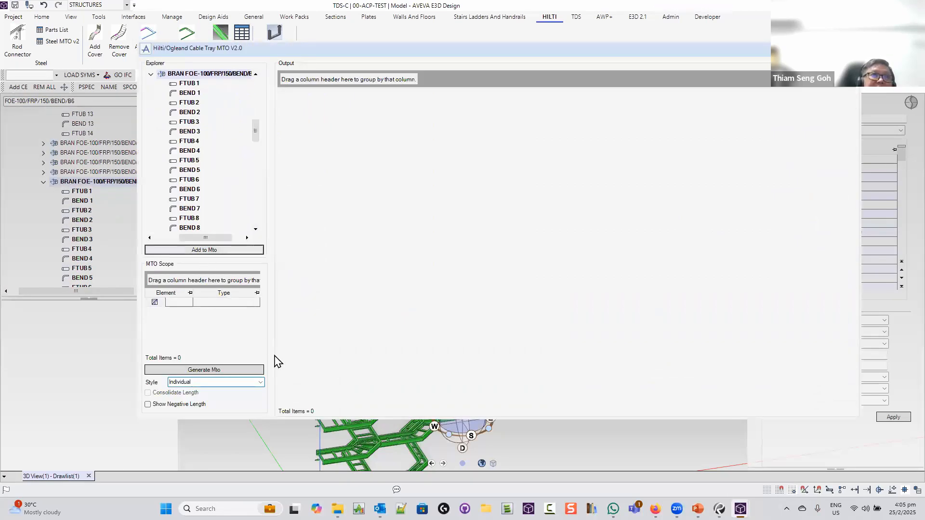
pyautogui.click(260, 383)
pyautogui.click(207, 397)
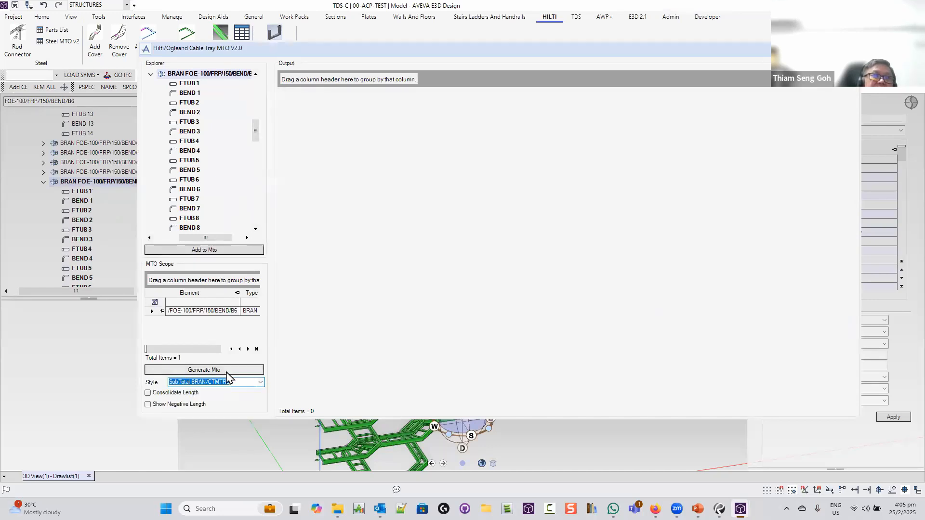
pyautogui.click(226, 371)
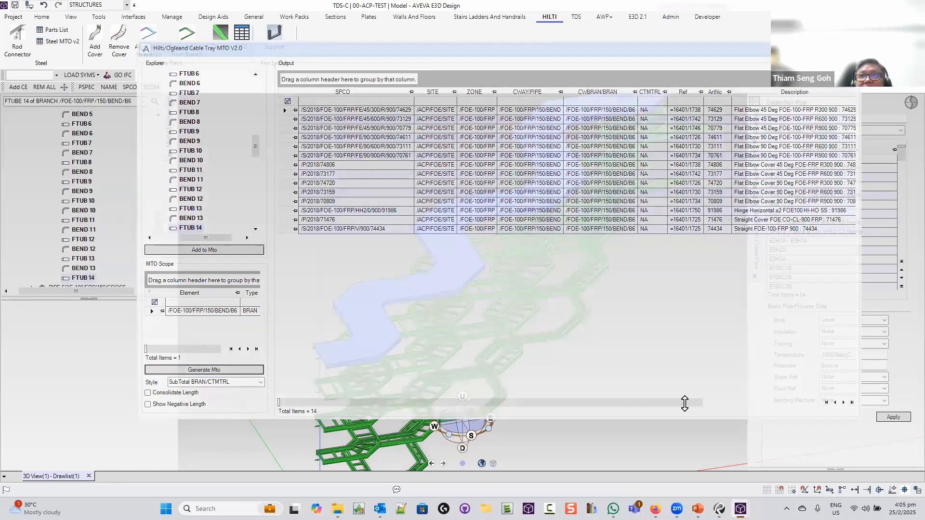
# Filter the MTO Description column by 'Co' to list the cover items
pyautogui.moveTo(681, 403); pyautogui.dragTo(814, 410)
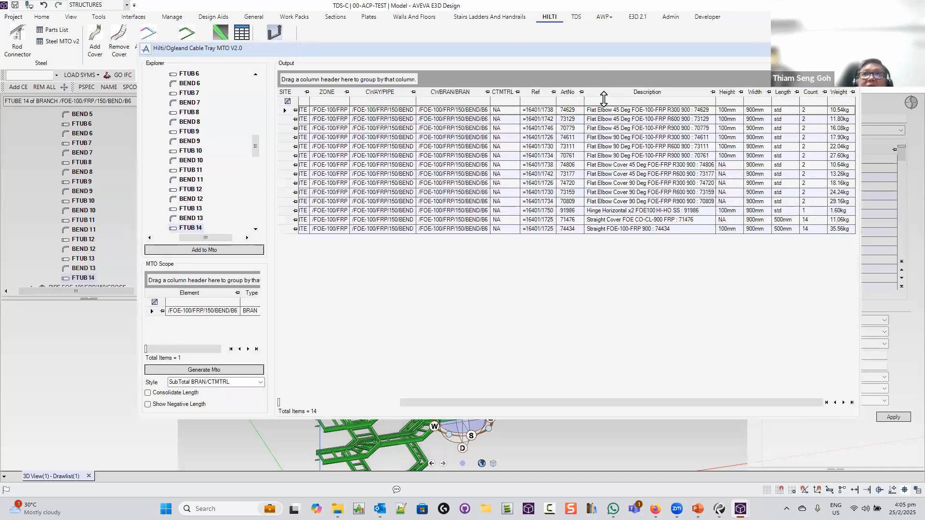
pyautogui.click(603, 100)
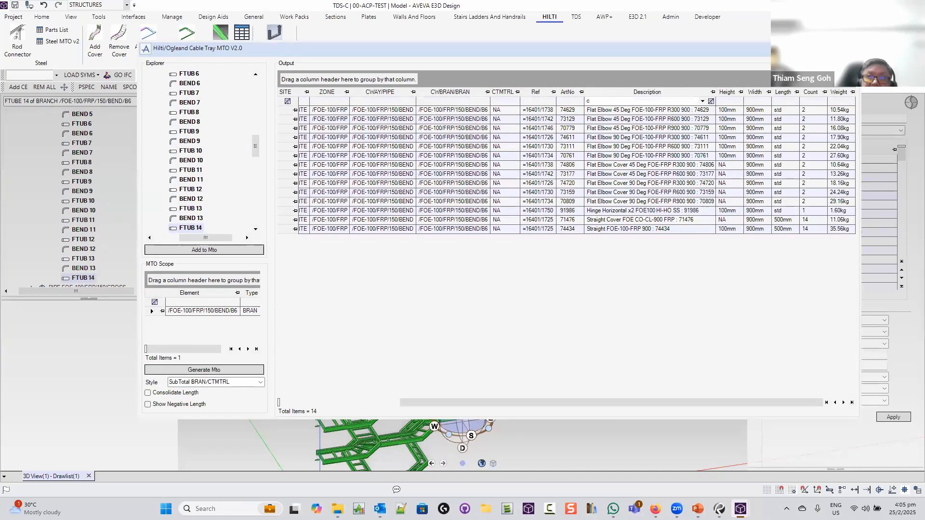
pyautogui.press('BackSpace')
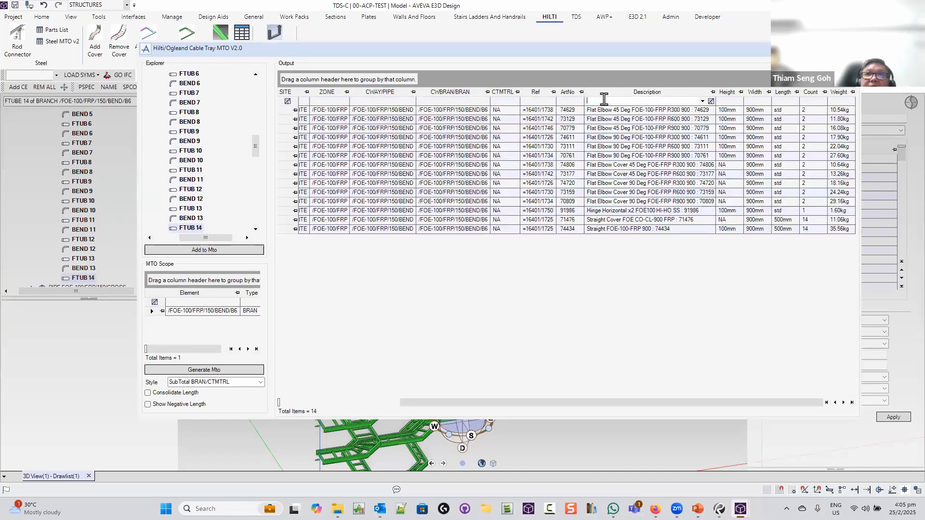
pyautogui.press('capslock')
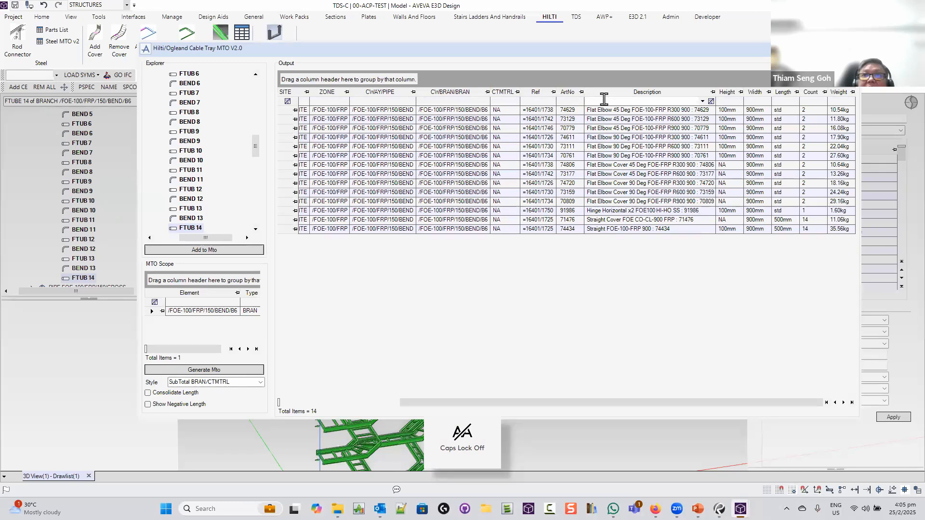
pyautogui.write('Co')
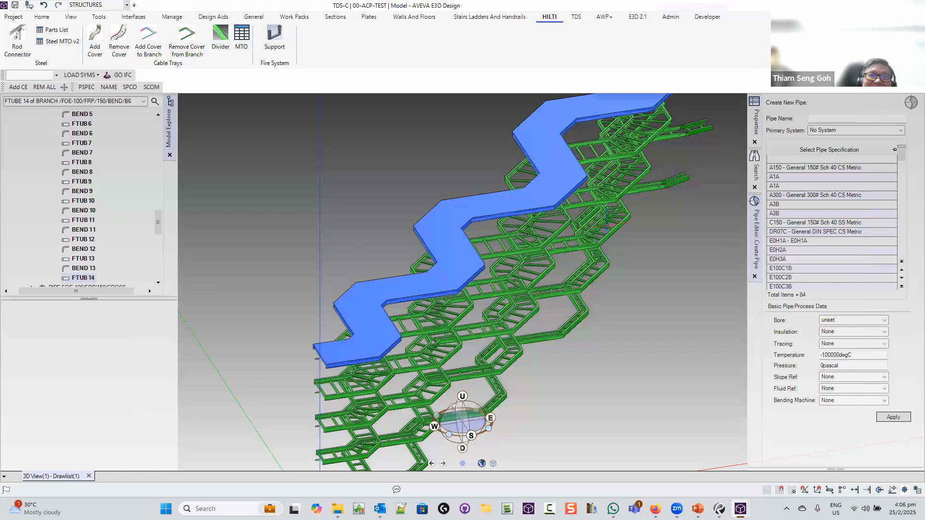
# Orbit the tray model toward a front view, zoom out, and minimise E3D
pyautogui.moveTo(592, 225); pyautogui.dragTo(545, 219, button='middle')
pyautogui.scroll(-3, 544, 219)
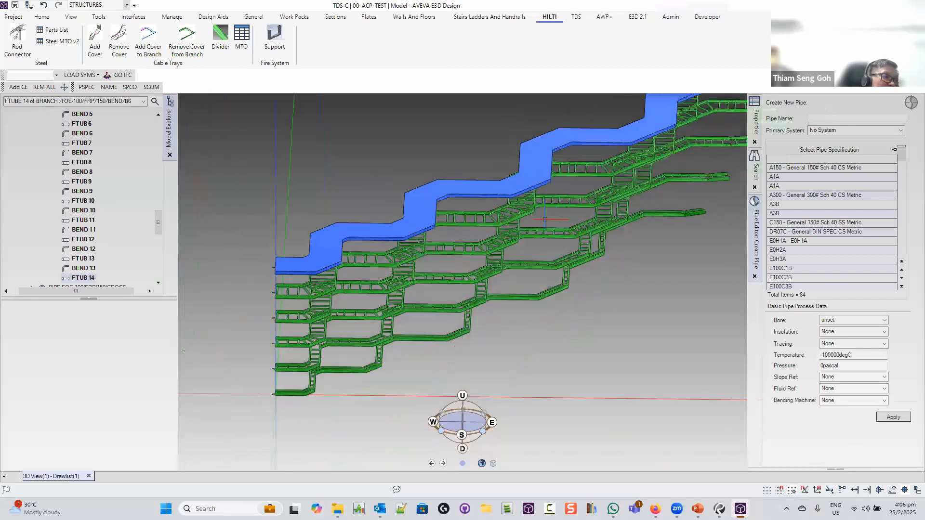
pyautogui.scroll(-2, 545, 219)
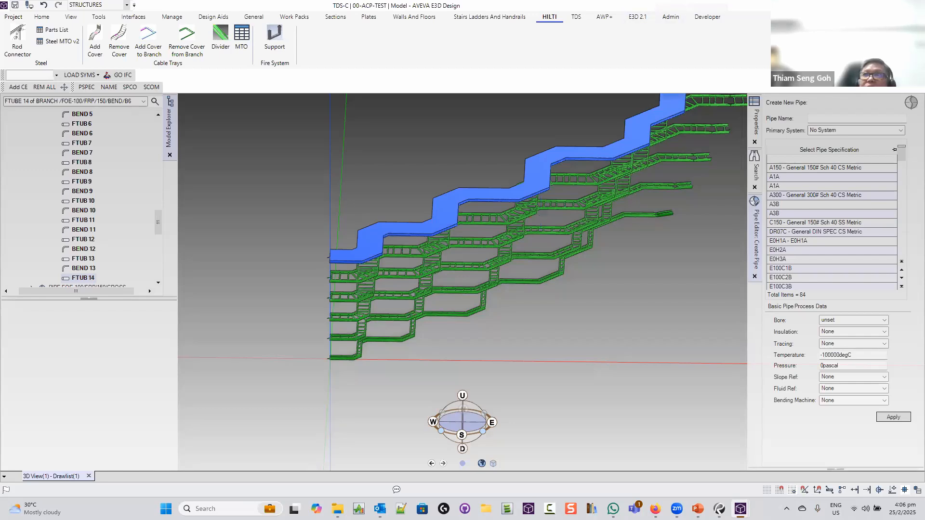
pyautogui.click(869, 5)
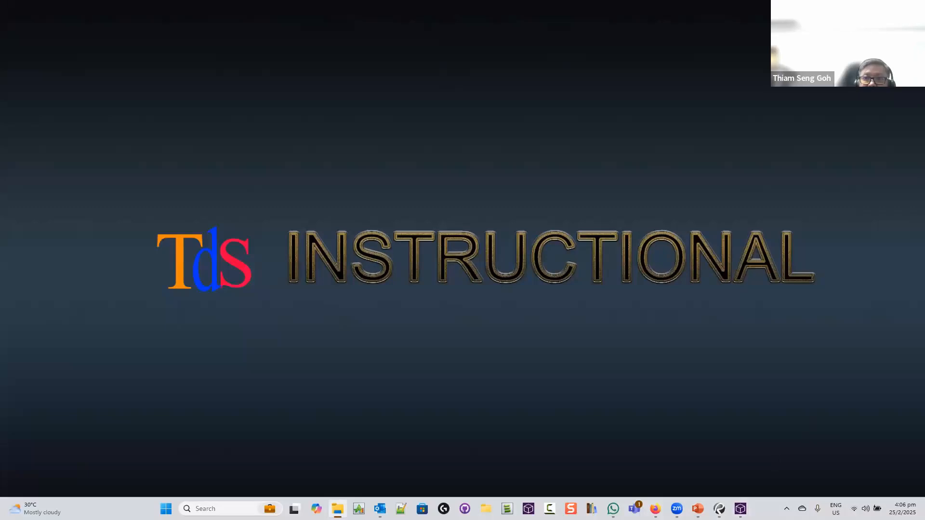
# Restore the ProjAPS model window and orbit and zoom to an isometric valve view
pyautogui.moveTo(740, 510)
pyautogui.click(699, 465)
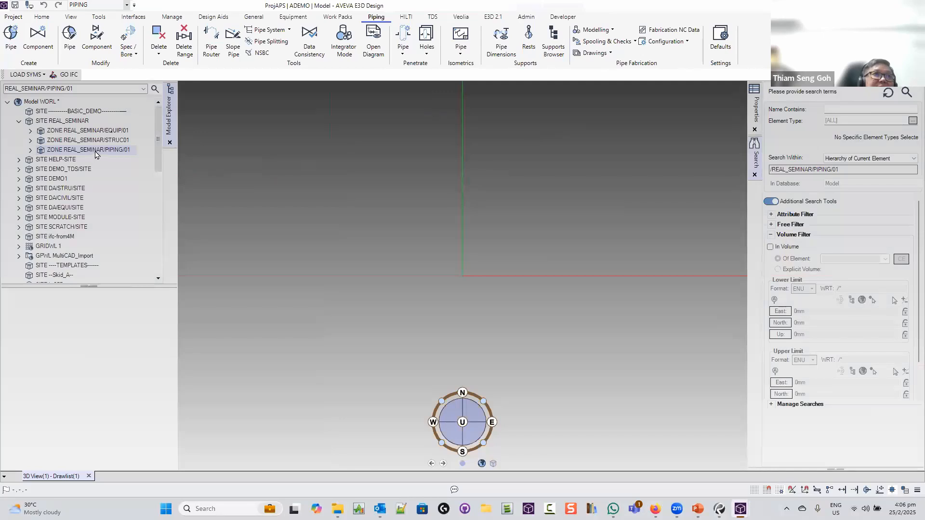
pyautogui.moveTo(485, 307); pyautogui.dragTo(553, 382, button='middle')
pyautogui.scroll(6, 553, 382)
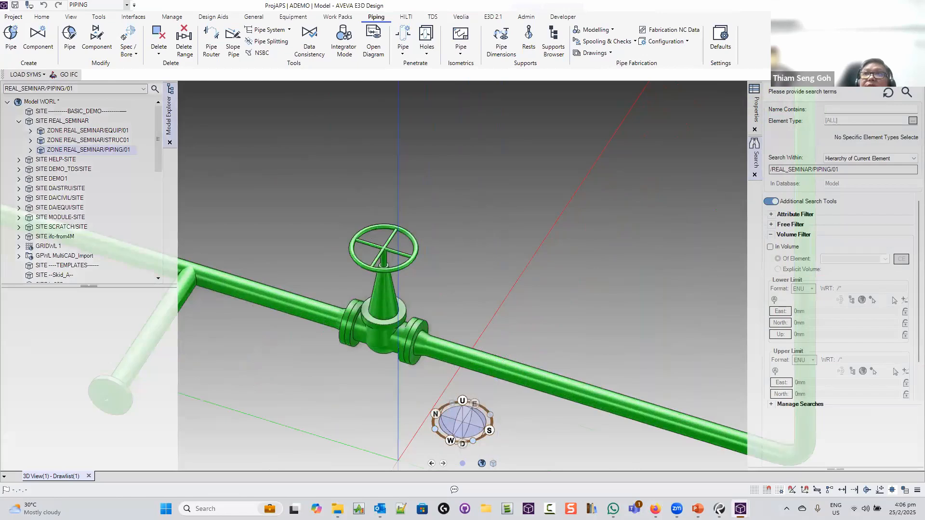
# Snap the model window to the left half with the evars folder on the right
pyautogui.moveTo(602, 7); pyautogui.dragTo(581, 158)
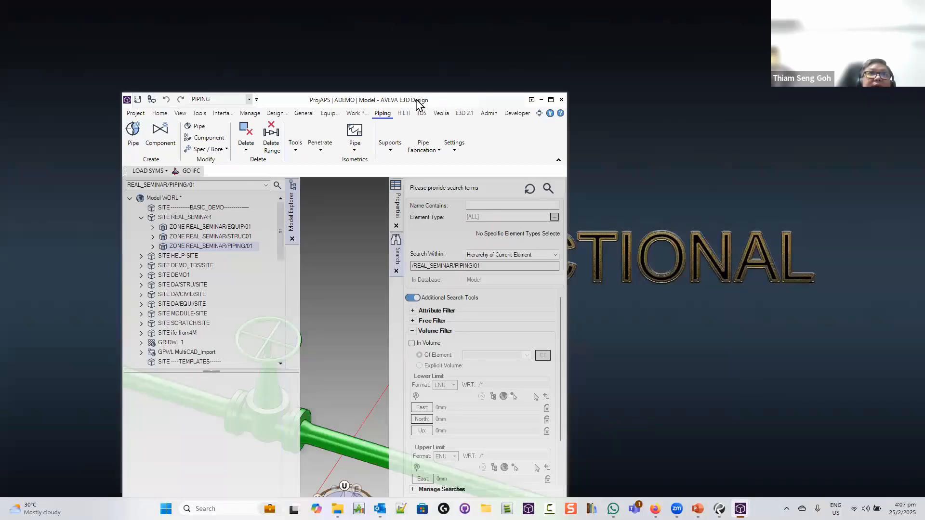
pyautogui.moveTo(418, 104); pyautogui.dragTo(293, 28)
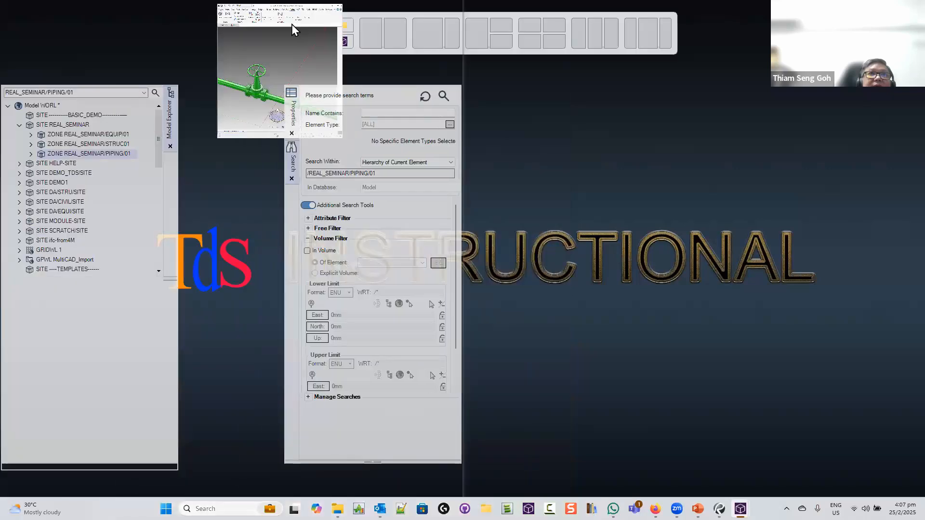
pyautogui.click(570, 179)
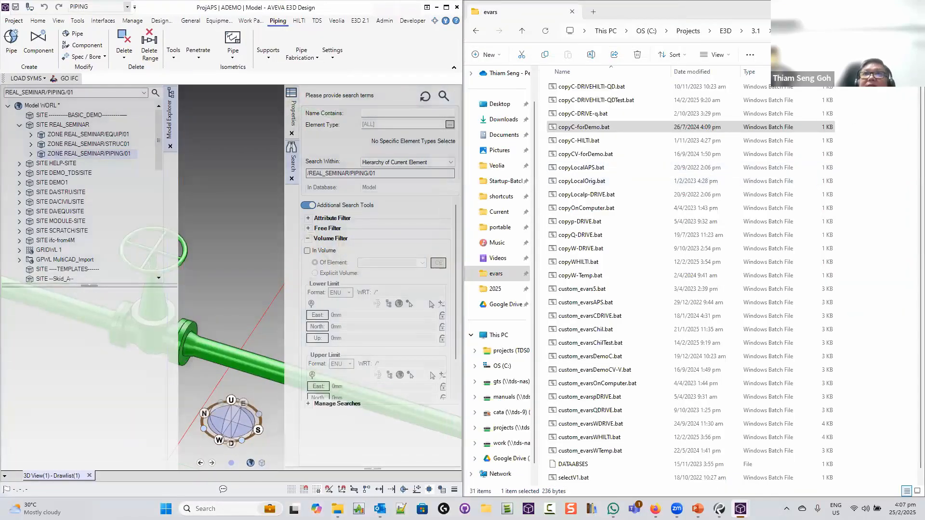
# Hide File Explorer and find the APS project in the launcher by searching 'aps'
pyautogui.click(914, 7)
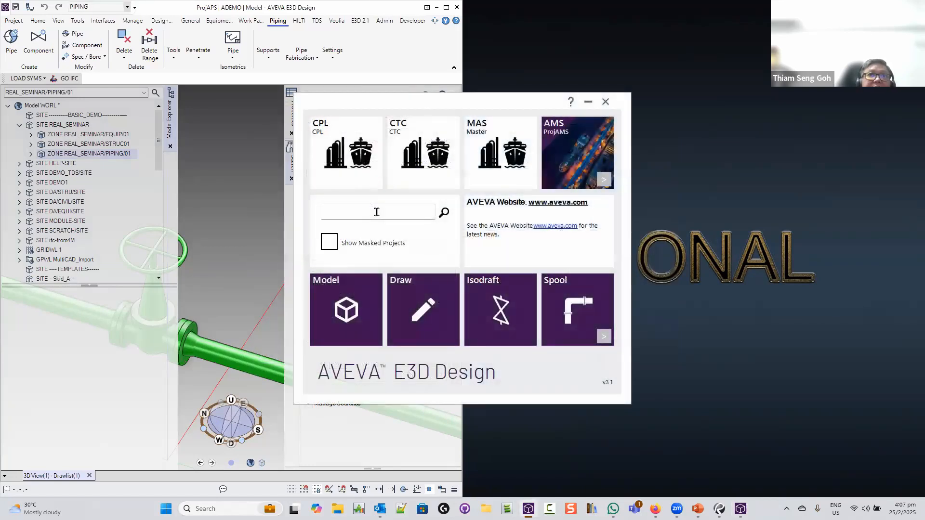
pyautogui.write('aps')
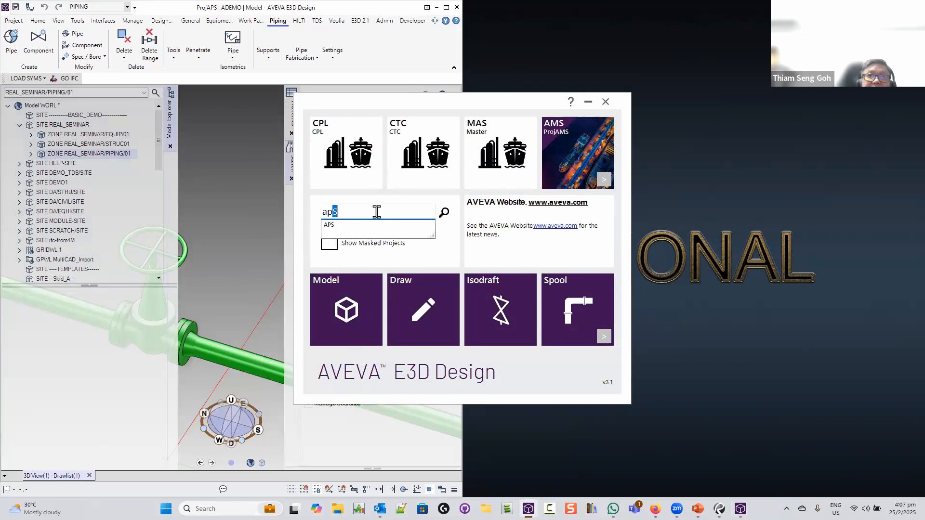
pyautogui.press('Return')
pyautogui.click(362, 157)
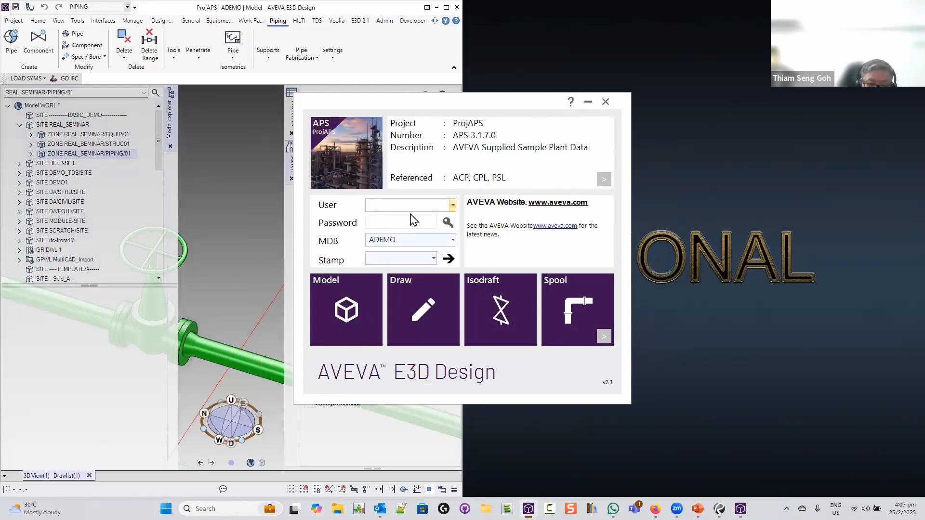
# Enter the user name and password for APS and launch the Paragon module
pyautogui.write('S')
pyautogui.press('BackSpace')
pyautogui.press('BackSpace')
pyautogui.press('BackSpace')
pyautogui.press('BackSpace')
pyautogui.press('BackSpace')
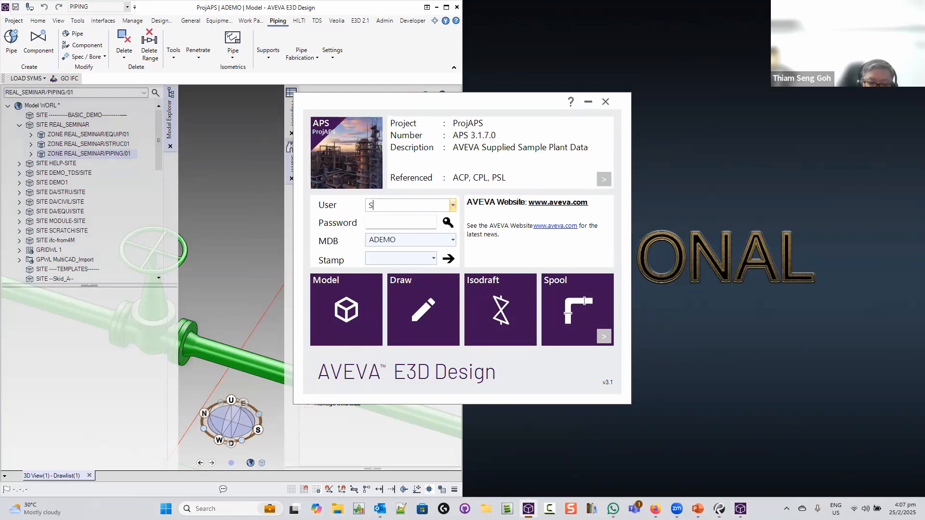
pyautogui.write('YSTE')
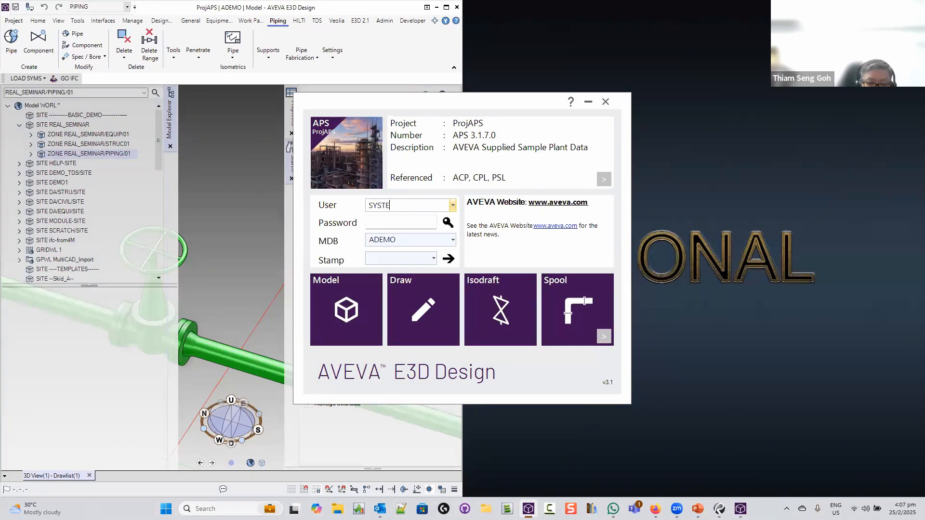
pyautogui.write('M')
pyautogui.click(410, 218)
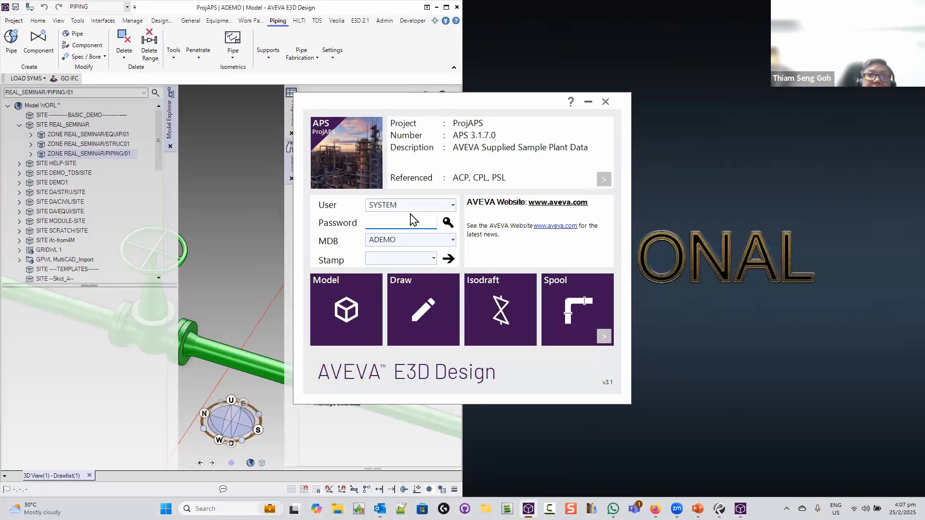
pyautogui.write('XXXXXX')
pyautogui.click(603, 337)
pyautogui.click(559, 304)
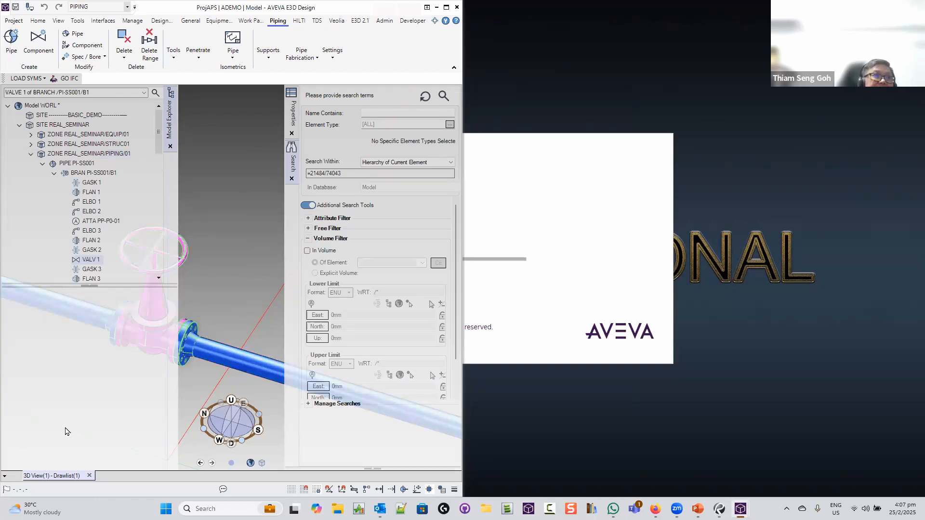
# Open the Command Window from Tools and dock it beside the 3D view
pyautogui.click(291, 158)
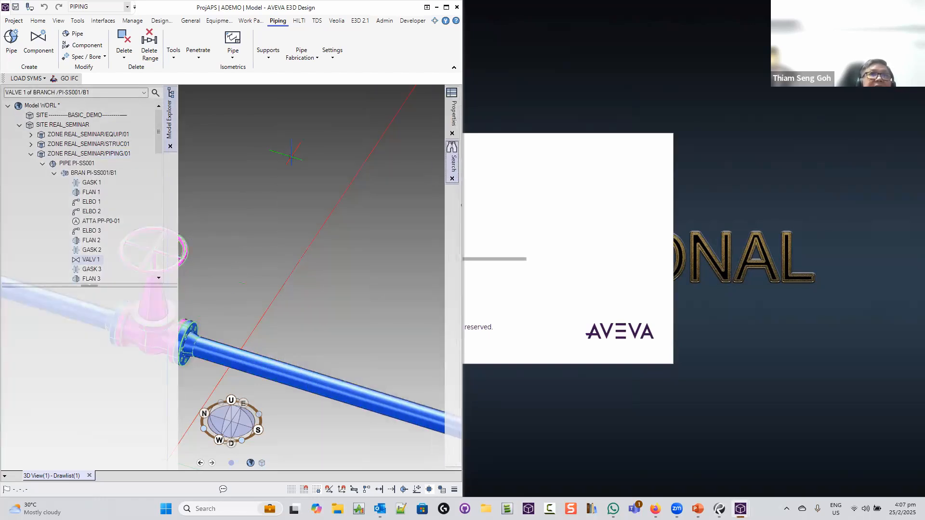
pyautogui.click(77, 20)
pyautogui.click(19, 43)
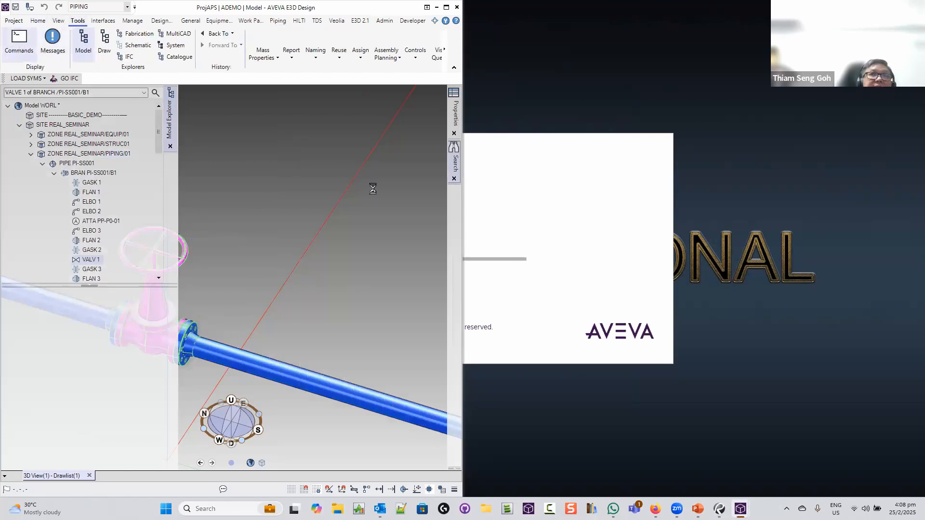
pyautogui.moveTo(344, 264); pyautogui.dragTo(461, 251)
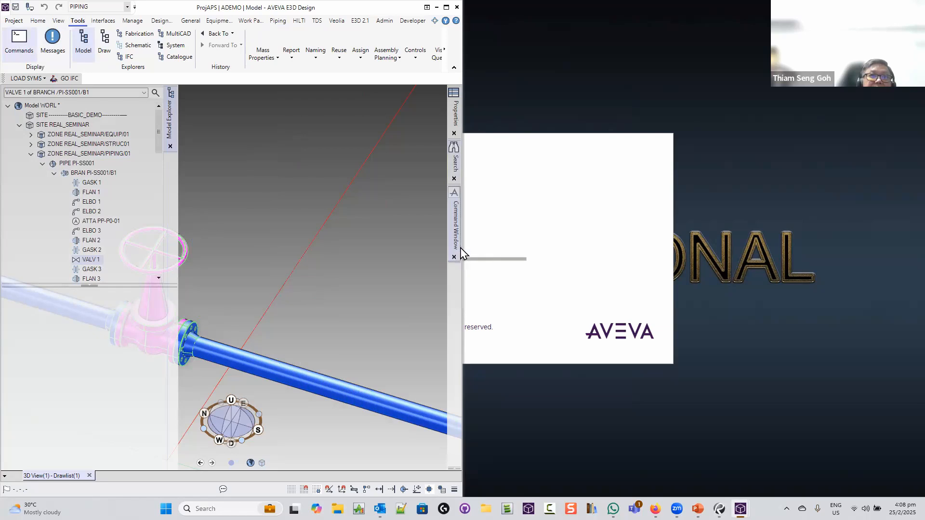
pyautogui.click(456, 238)
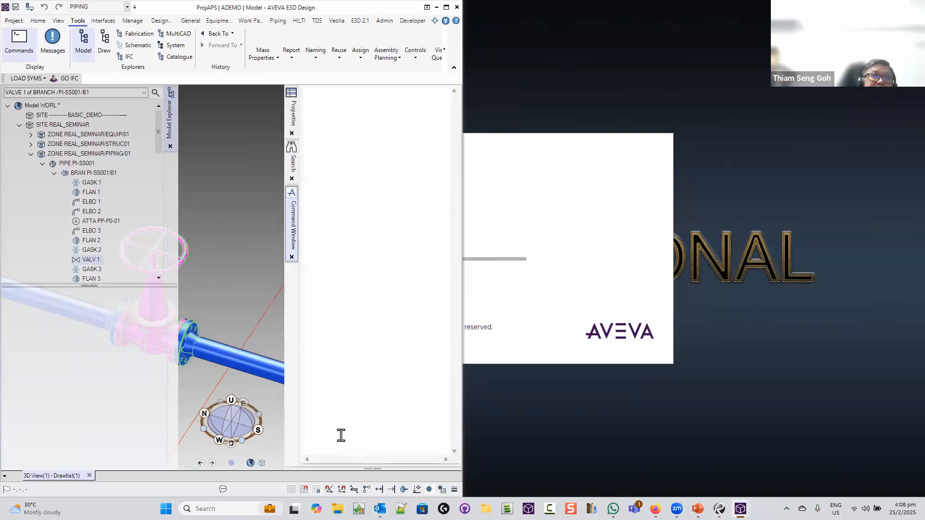
# Query the valve with 'q spref' and select the returned /A300/GL-134:100 reference
pyautogui.click(343, 436)
pyautogui.write('q spref')
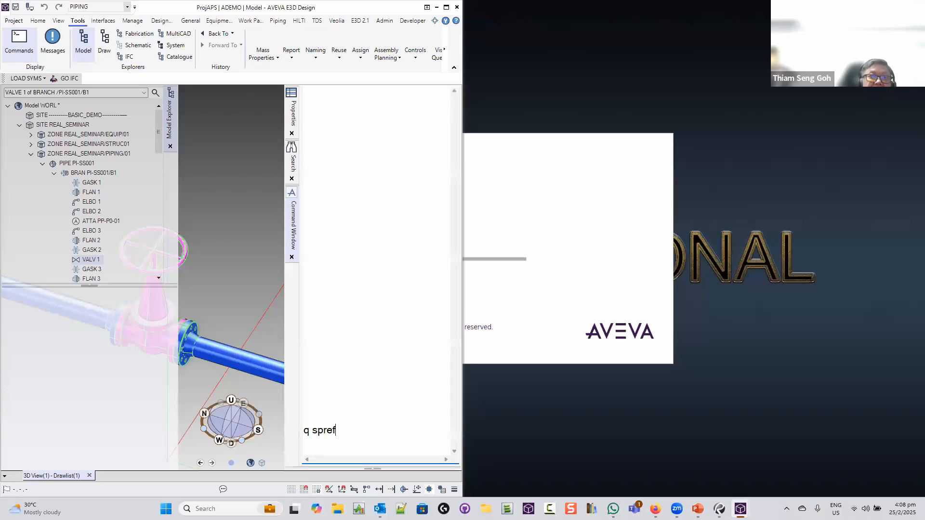
pyautogui.press('Return')
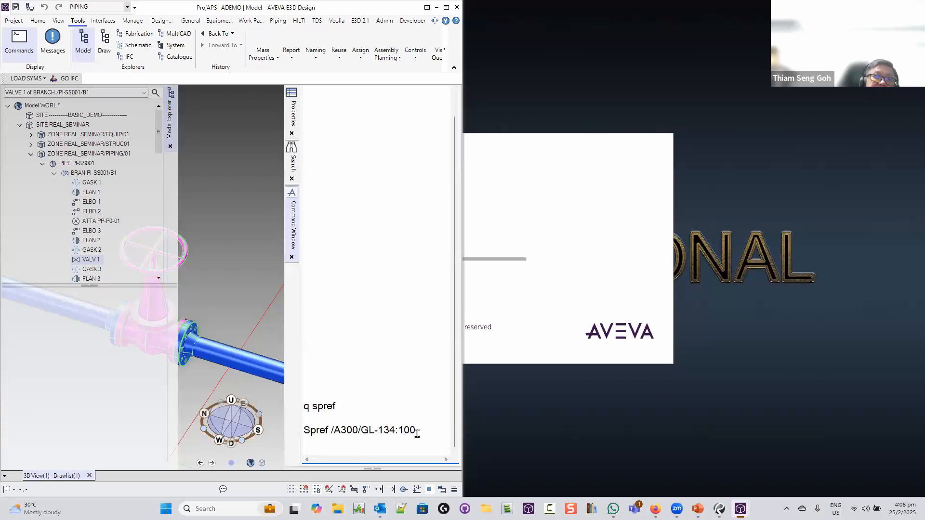
pyautogui.moveTo(423, 430); pyautogui.dragTo(336, 434)
pyautogui.hotkey('ctrl', 'c')
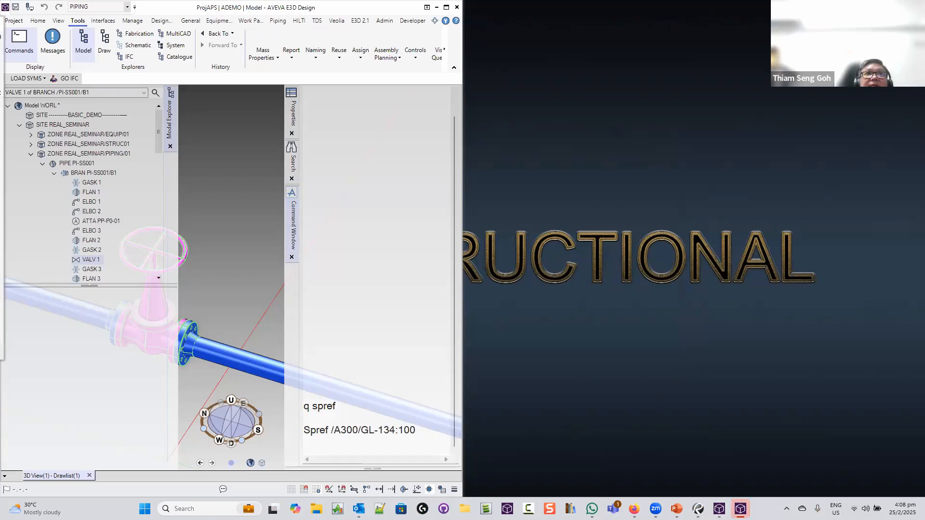
# Snap Paragon left beside Design and dock Paragon's Command Window by the catalogue tree
pyautogui.moveTo(1, 22); pyautogui.dragTo(282, 32)
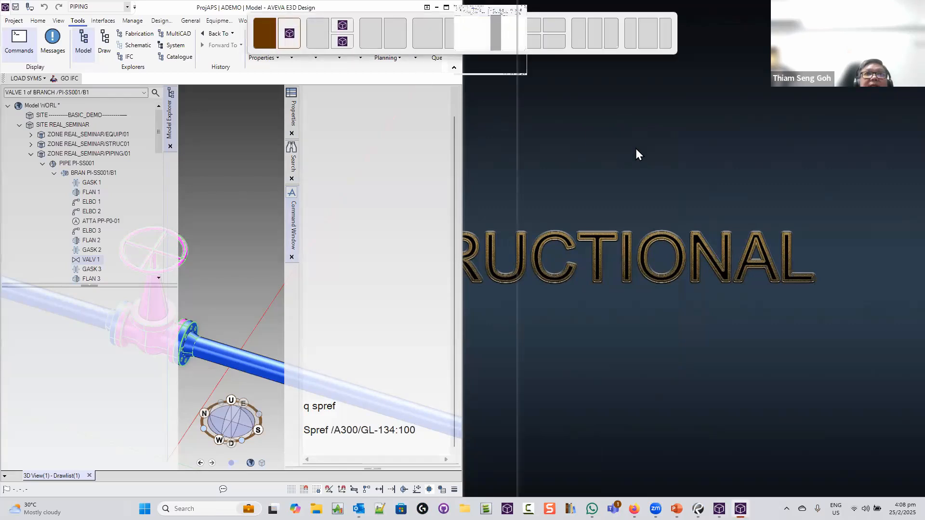
pyautogui.click(637, 149)
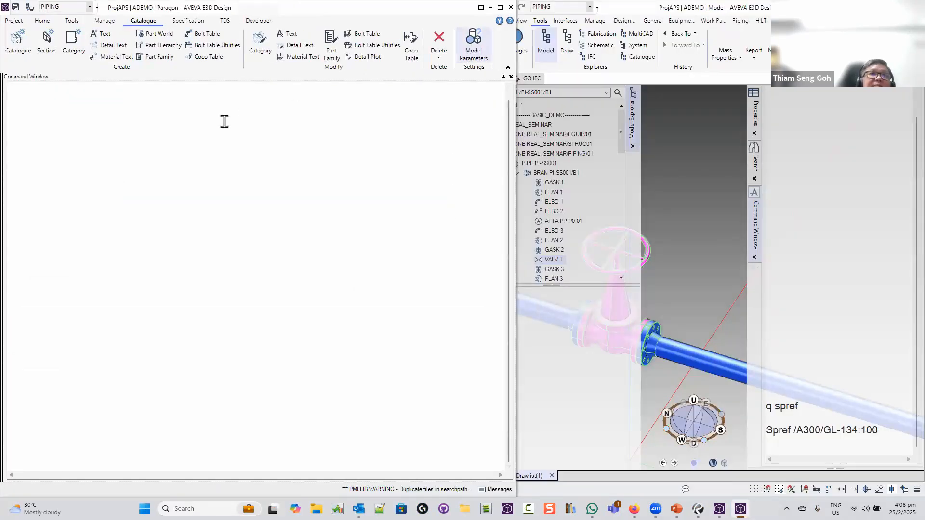
pyautogui.click(204, 140)
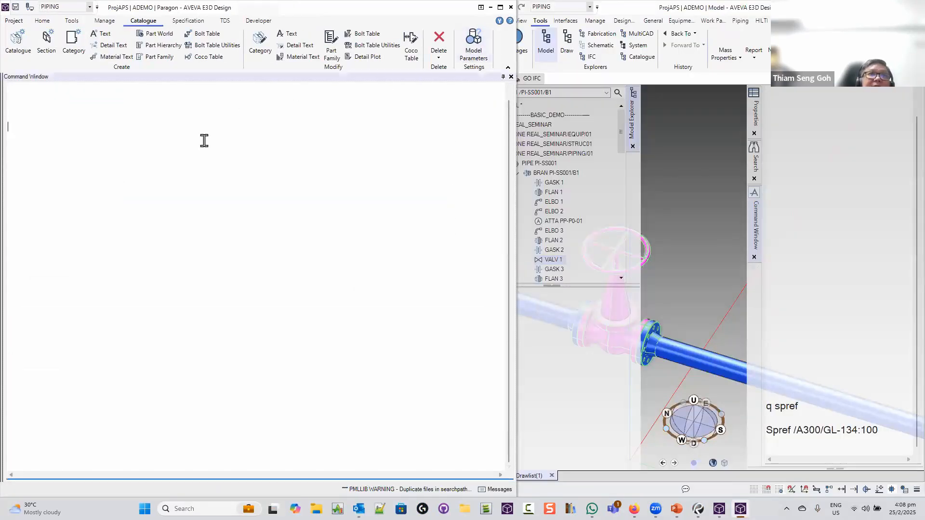
pyautogui.click(511, 76)
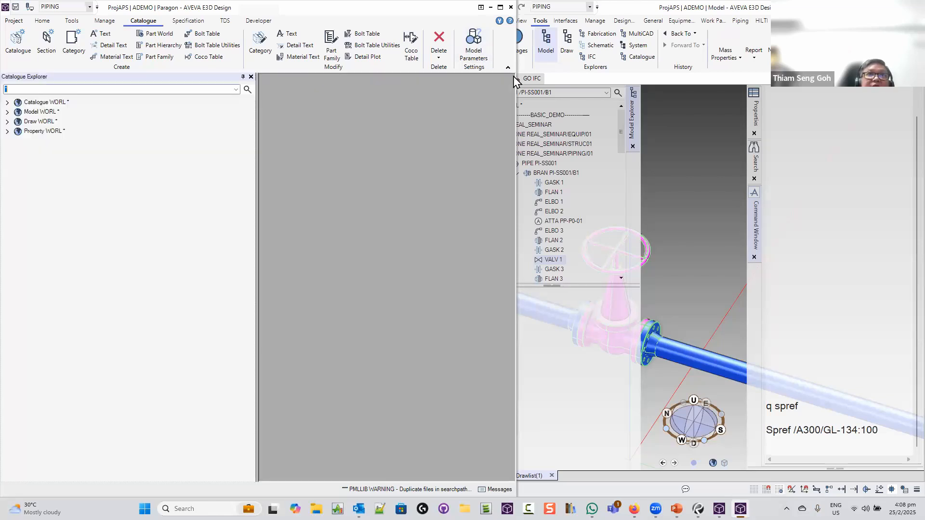
pyautogui.click(72, 20)
pyautogui.click(19, 41)
pyautogui.click(268, 154)
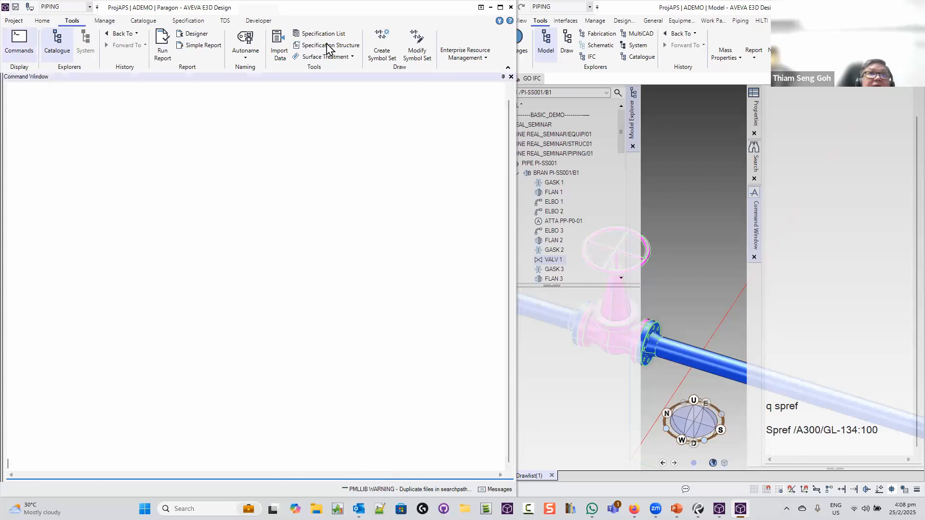
pyautogui.moveTo(435, 129); pyautogui.dragTo(501, 279)
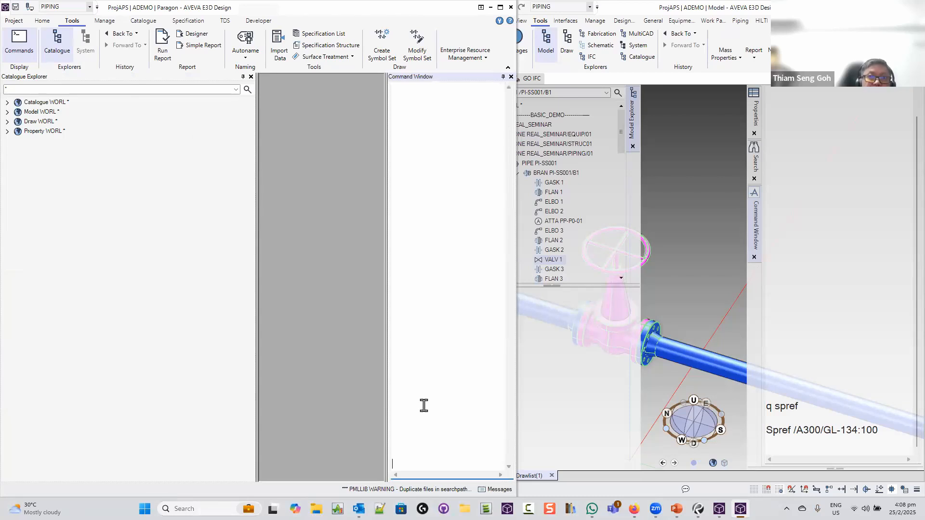
# Paste /A300/GL-134:100 and run 'goto catref' to reach catalogue component AAVHBDRNN
pyautogui.hotkey('ctrl', 'v')
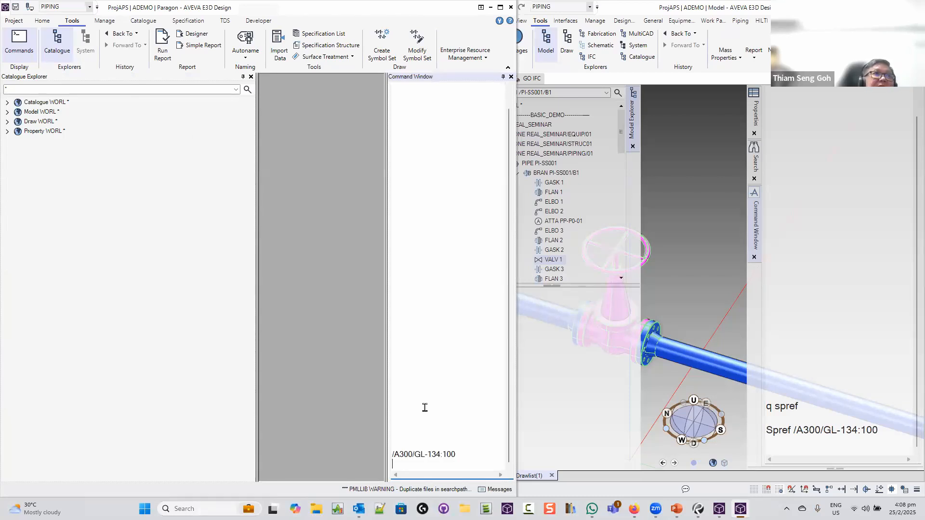
pyautogui.write('got')
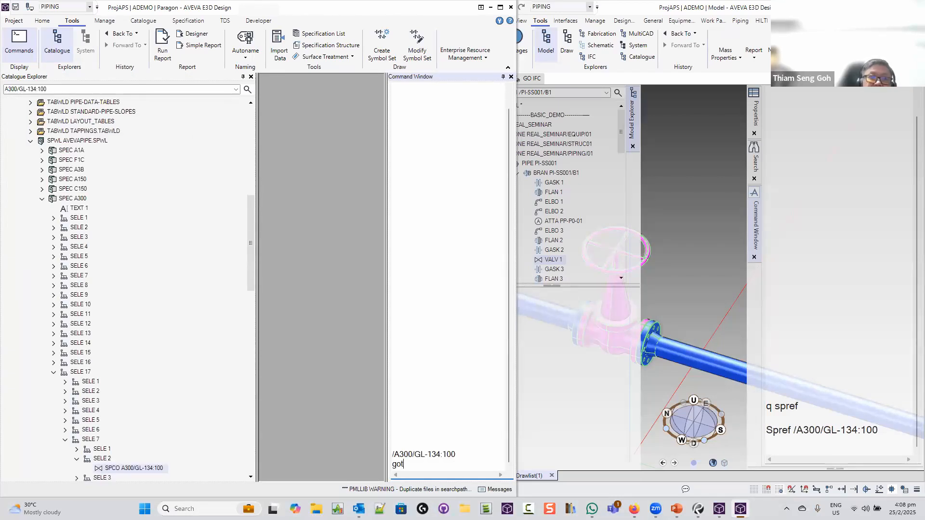
pyautogui.write('o catref')
pyautogui.press('BackSpace')
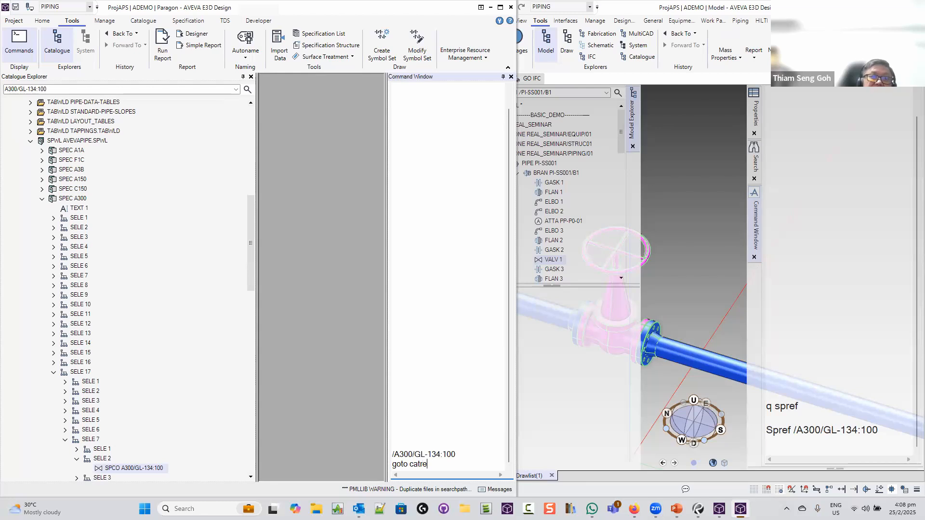
pyautogui.press('BackSpace')
pyautogui.press('BackSpace')
pyautogui.press('BackSpace')
pyautogui.press('BackSpace')
pyautogui.press('BackSpace')
pyautogui.press('BackSpace')
pyautogui.press('BackSpace')
pyautogui.press('BackSpace')
pyautogui.press('BackSpace')
pyautogui.press('BackSpace')
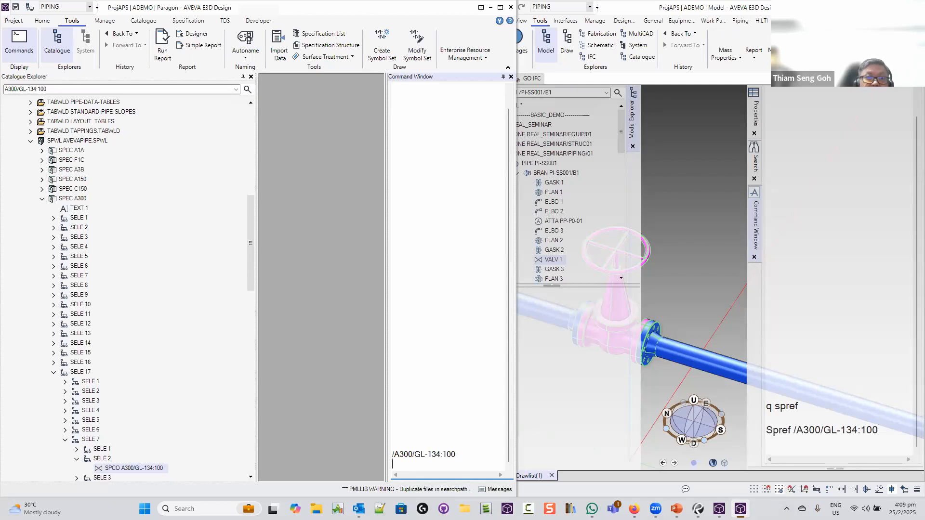
pyautogui.write('goto c')
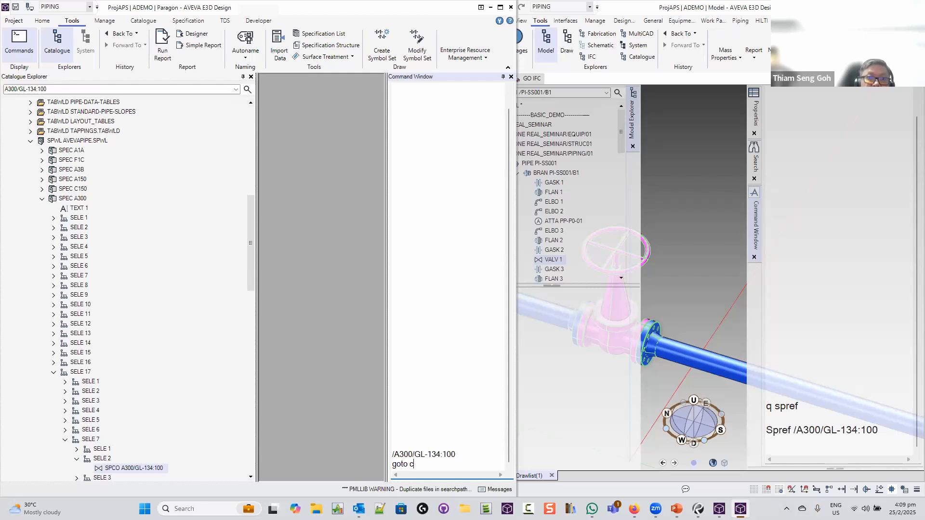
pyautogui.write('atref')
pyautogui.press('Return')
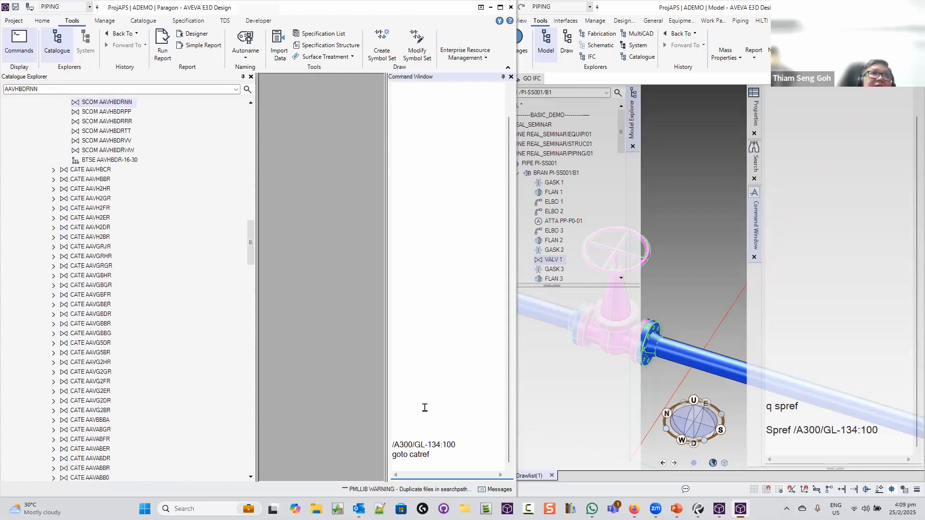
# Show valve AAVHBDRNN's numbered p-points, rotate and zoom the preview, and pick p-point 1
pyautogui.click(143, 21)
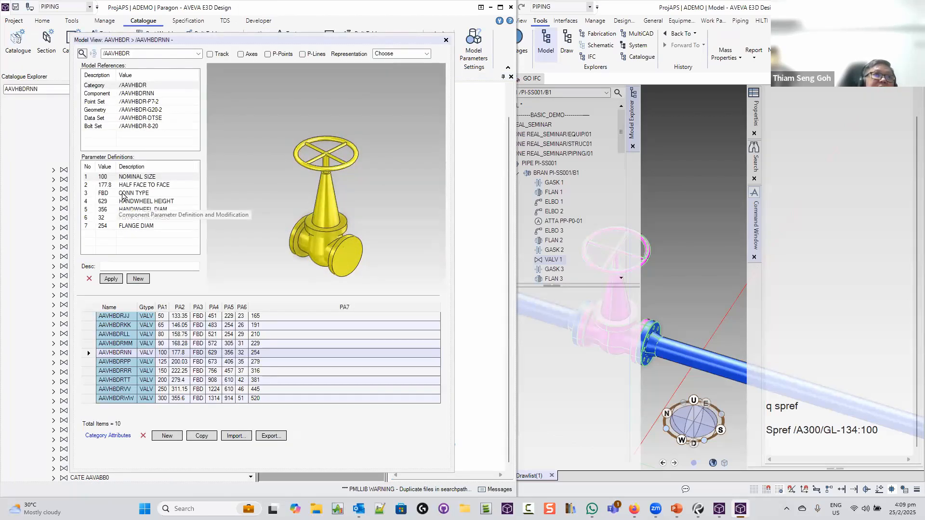
pyautogui.click(128, 193)
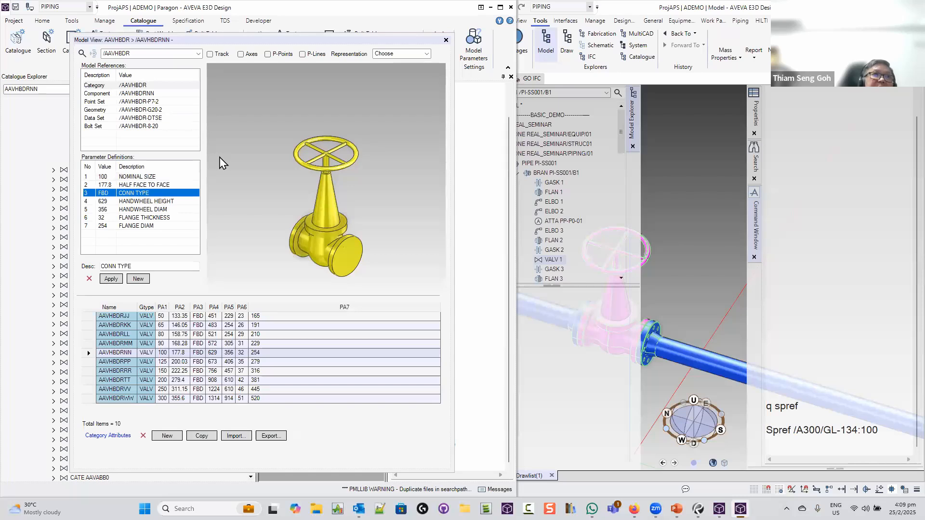
pyautogui.click(268, 53)
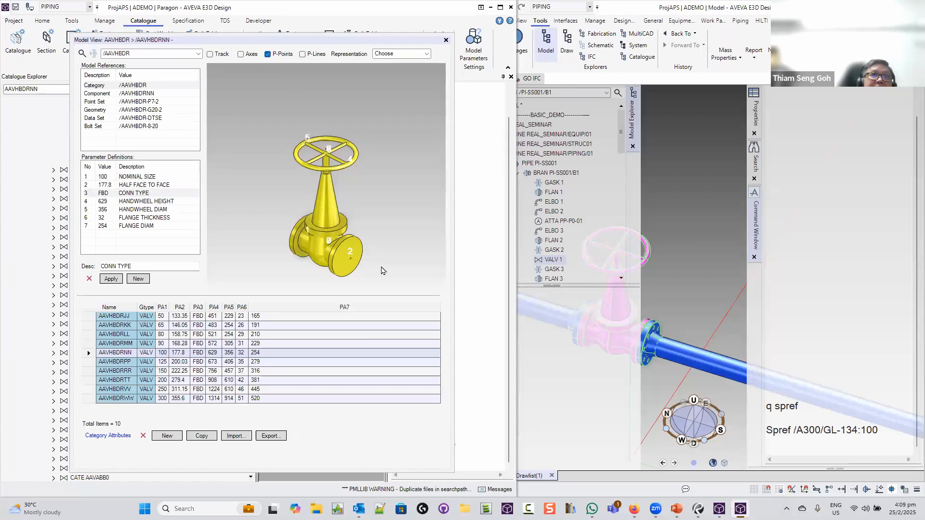
pyautogui.moveTo(441, 245); pyautogui.dragTo(295, 252, button='middle')
pyautogui.scroll(3, 284, 240)
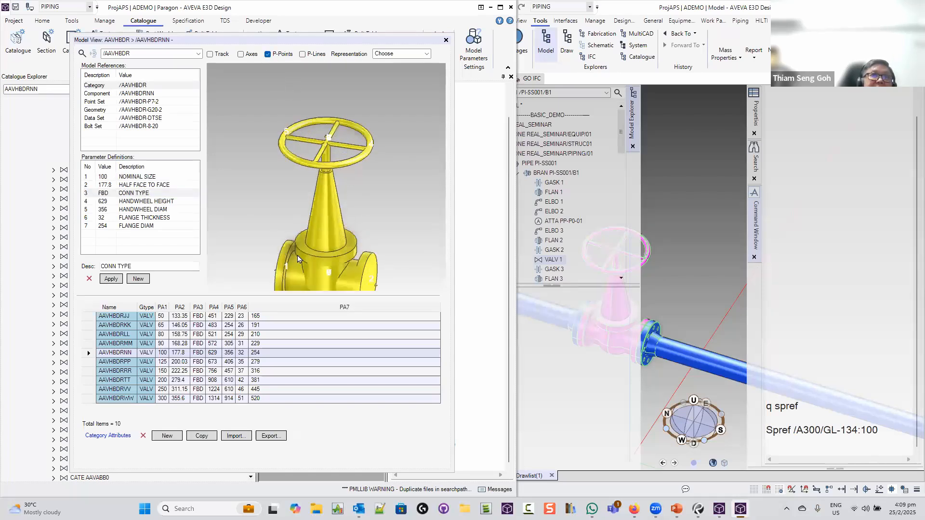
pyautogui.scroll(3, 330, 195)
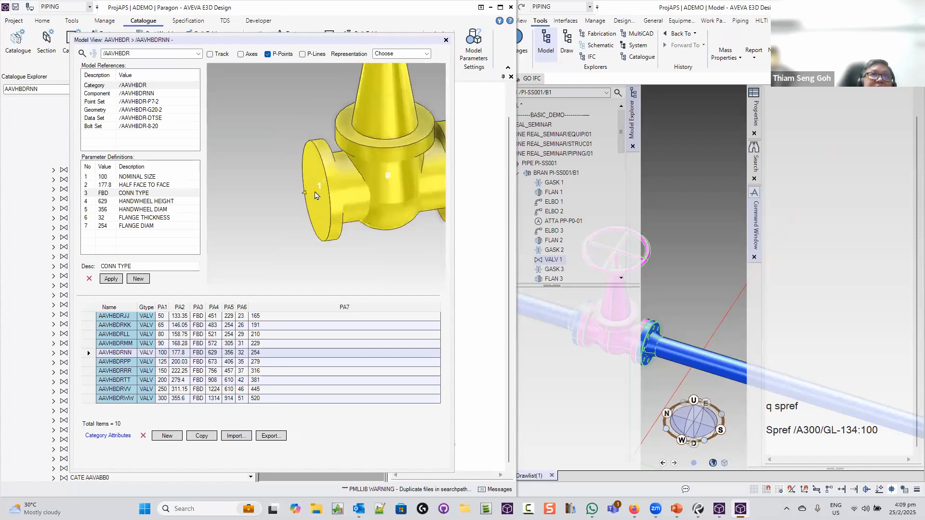
pyautogui.click(303, 194)
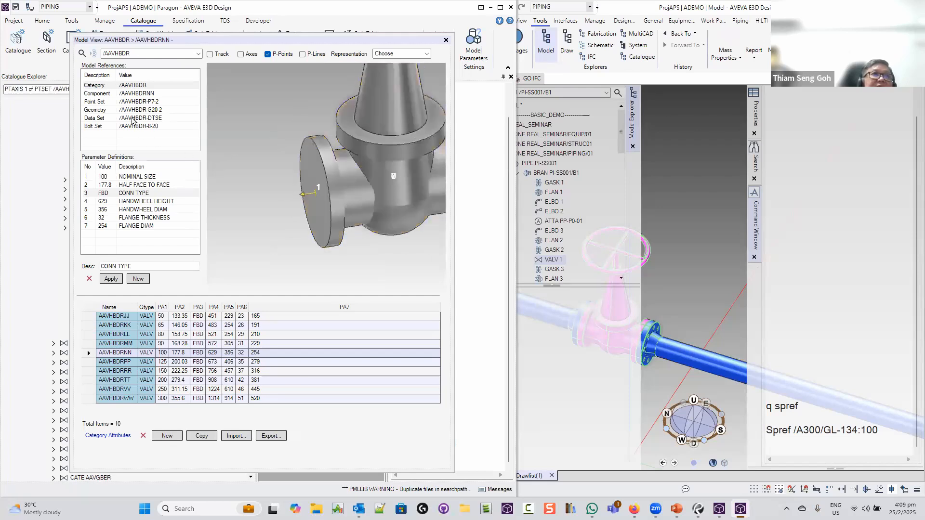
# Inspect p-point 1's point set and PARAM 3 CONN TYPE, then view geometry set /AAVHBDR-G20-2
pyautogui.click(124, 101)
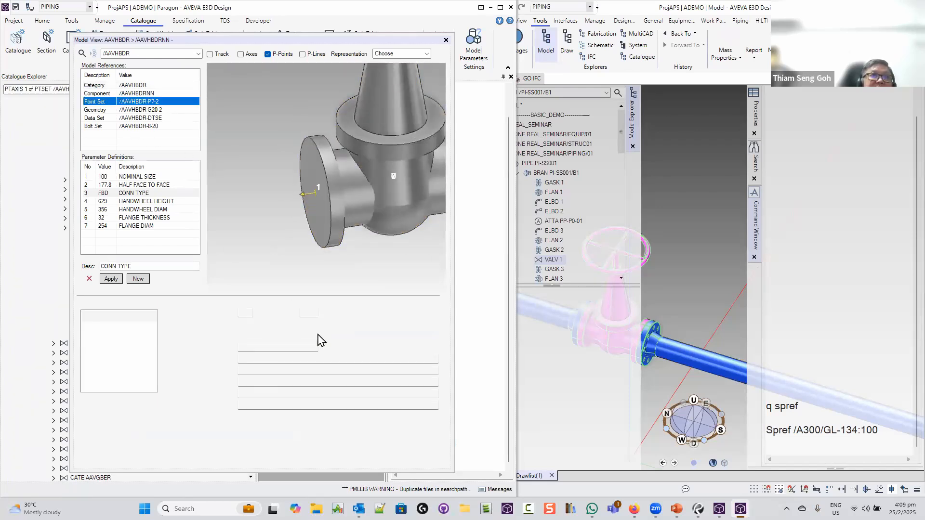
pyautogui.moveTo(265, 336); pyautogui.dragTo(234, 336)
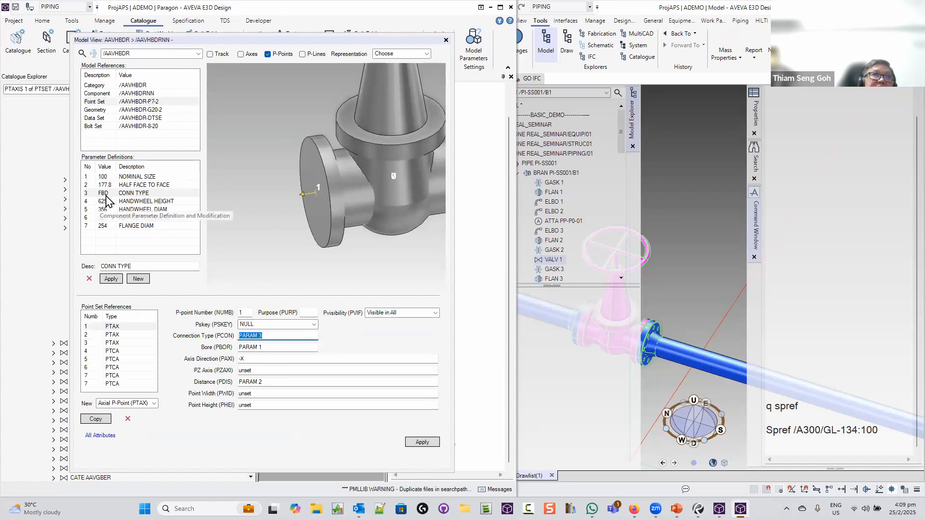
pyautogui.click(328, 199)
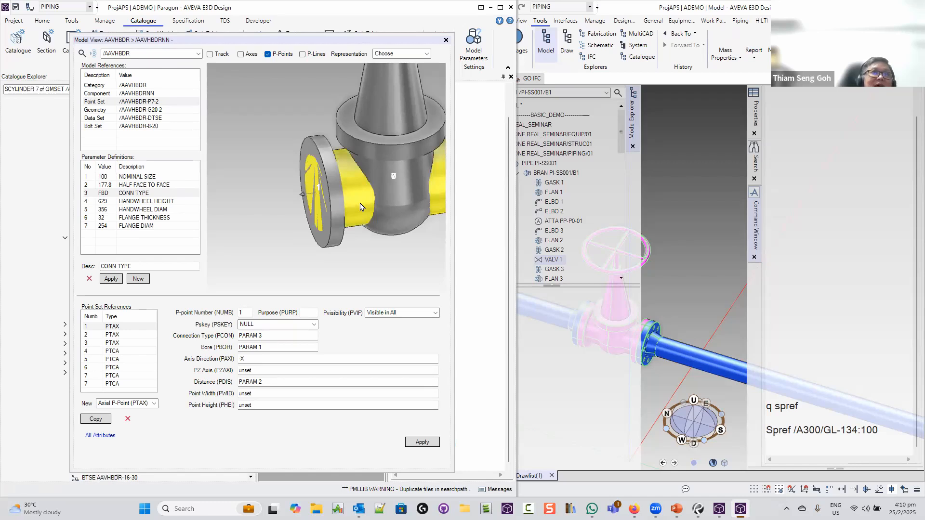
pyautogui.click(115, 109)
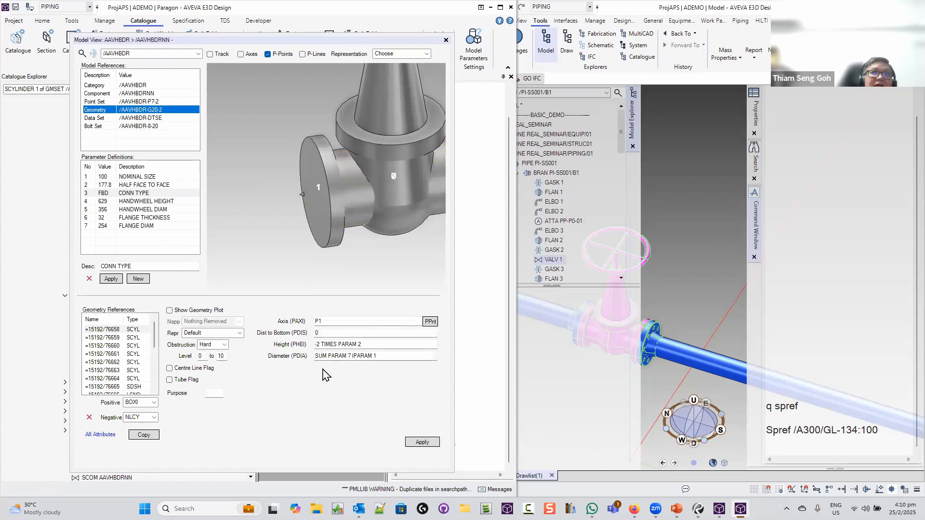
# Return to the AAVHBDR category table from Category in Model References
pyautogui.click(141, 85)
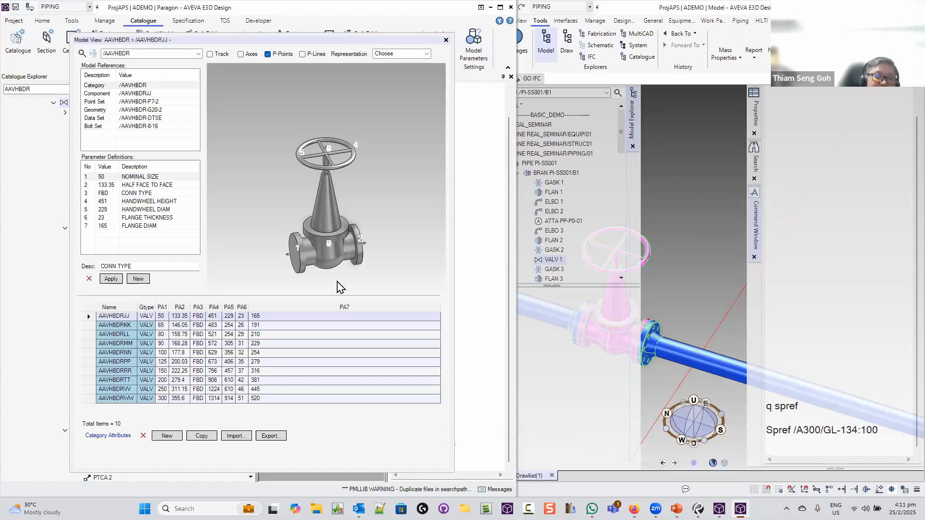
# Preview the valve as Profile Obstruction and Profile Detail, then settle on Piping Obstruction
pyautogui.click(427, 54)
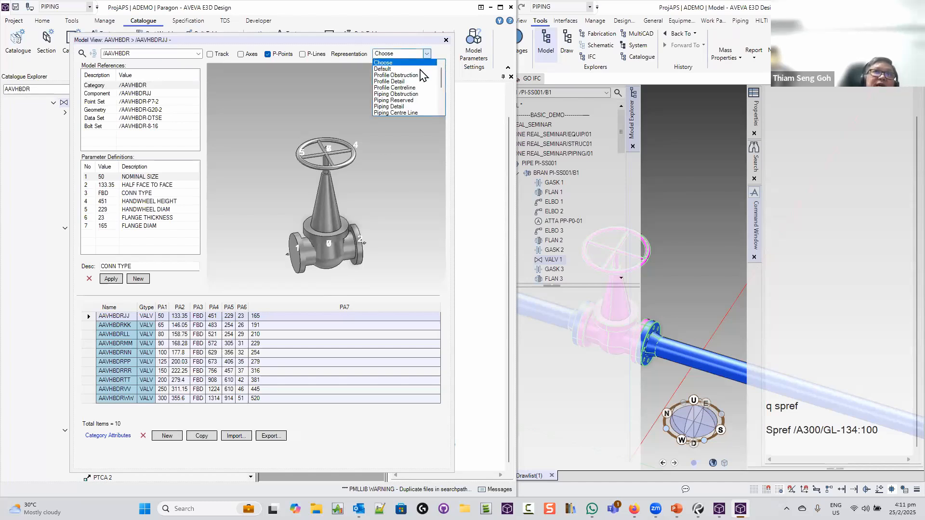
pyautogui.click(417, 76)
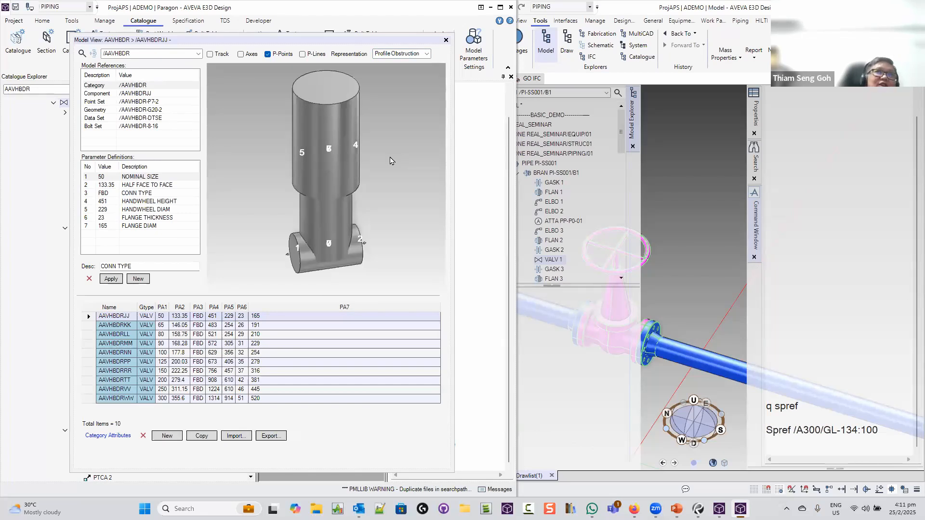
pyautogui.click(426, 54)
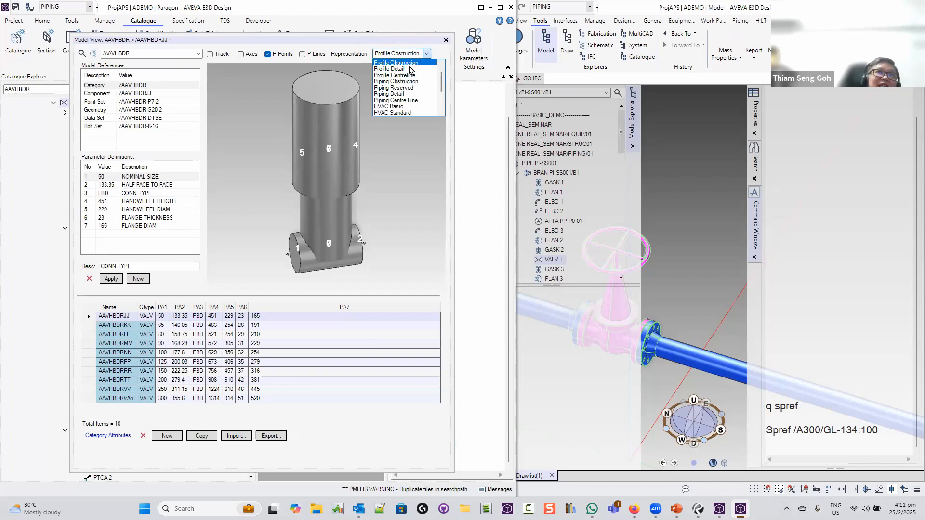
pyautogui.click(409, 69)
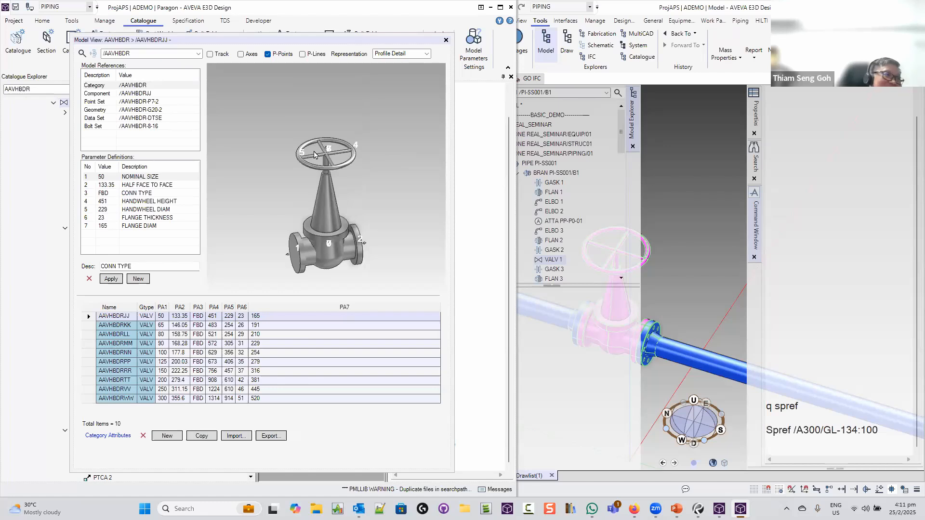
pyautogui.click(407, 54)
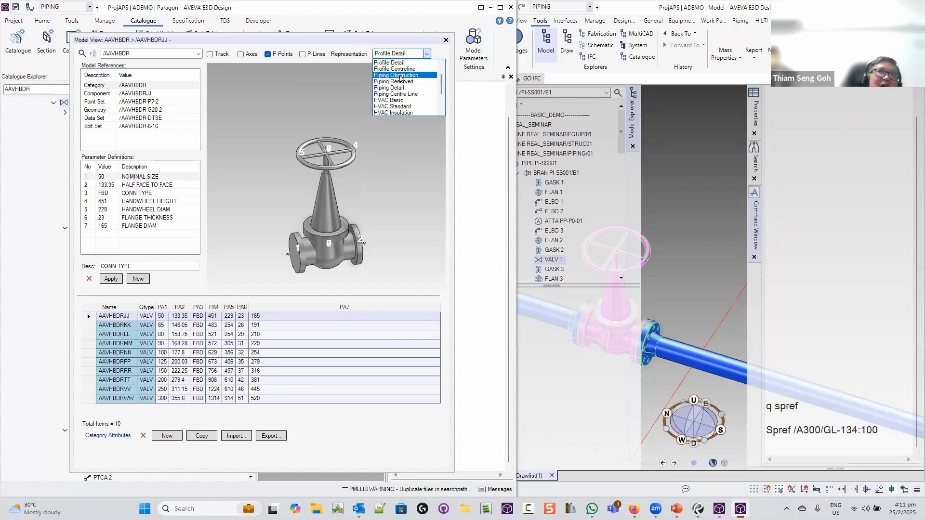
pyautogui.click(399, 76)
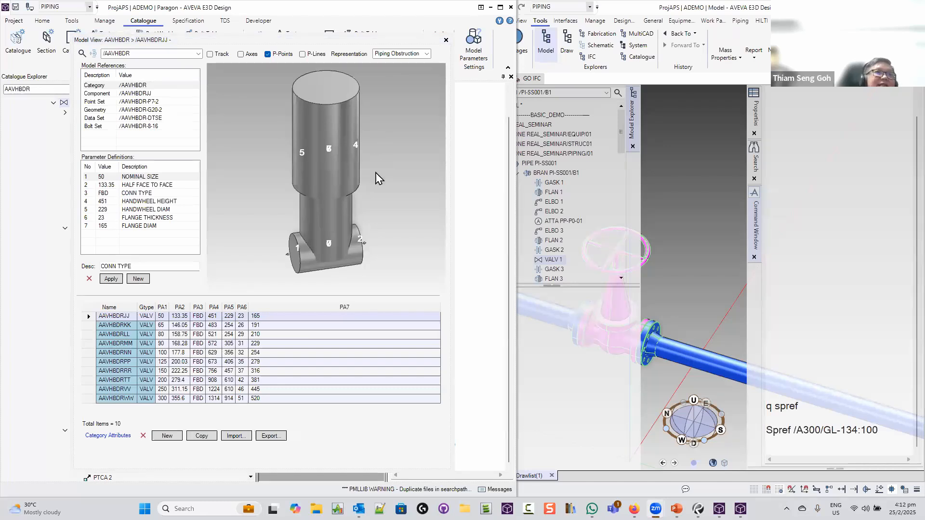
# Toggle the p-point numbers off and on, then view the valve in Piping Detail and Profile Detail
pyautogui.click(269, 54)
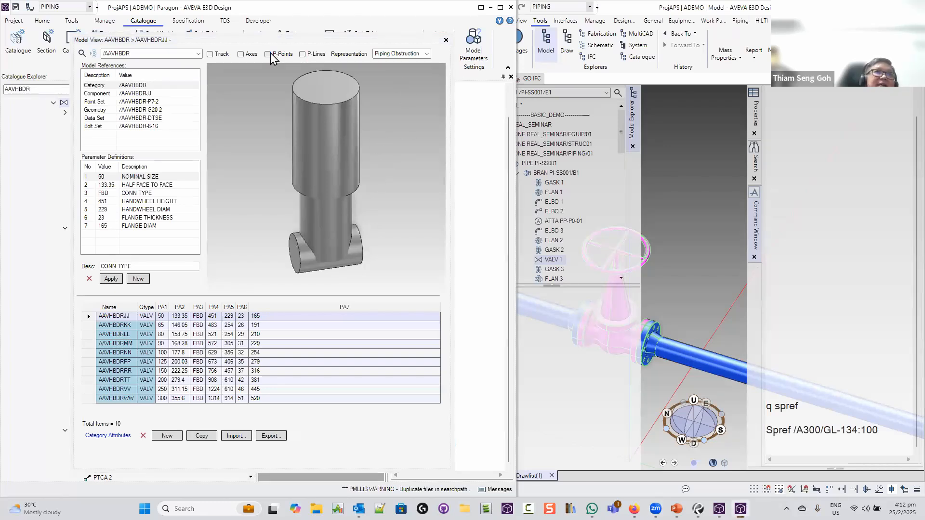
pyautogui.click(268, 53)
pyautogui.click(427, 54)
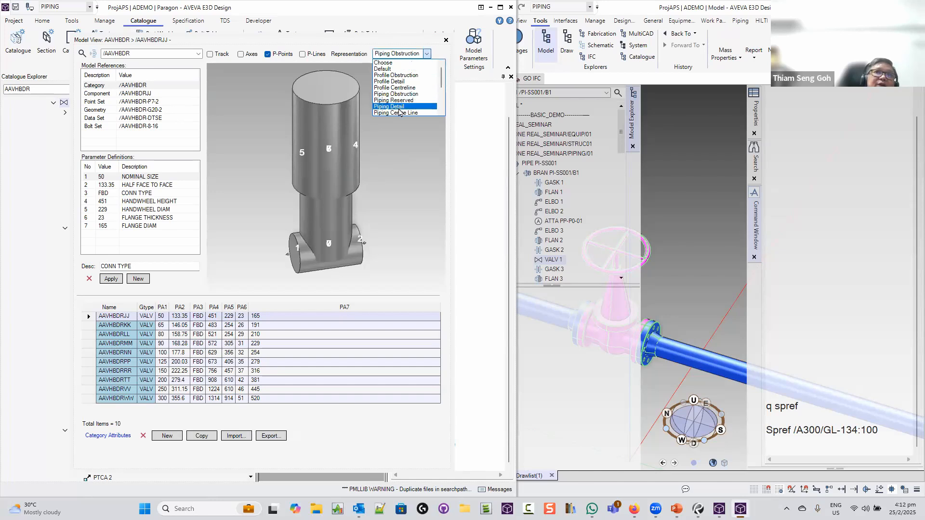
pyautogui.click(404, 75)
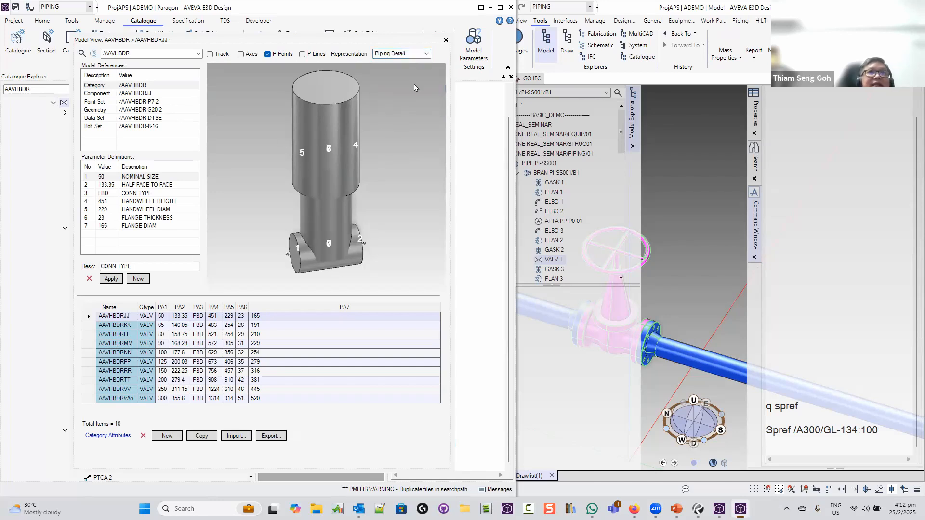
pyautogui.click(424, 54)
pyautogui.scroll(3, 411, 71)
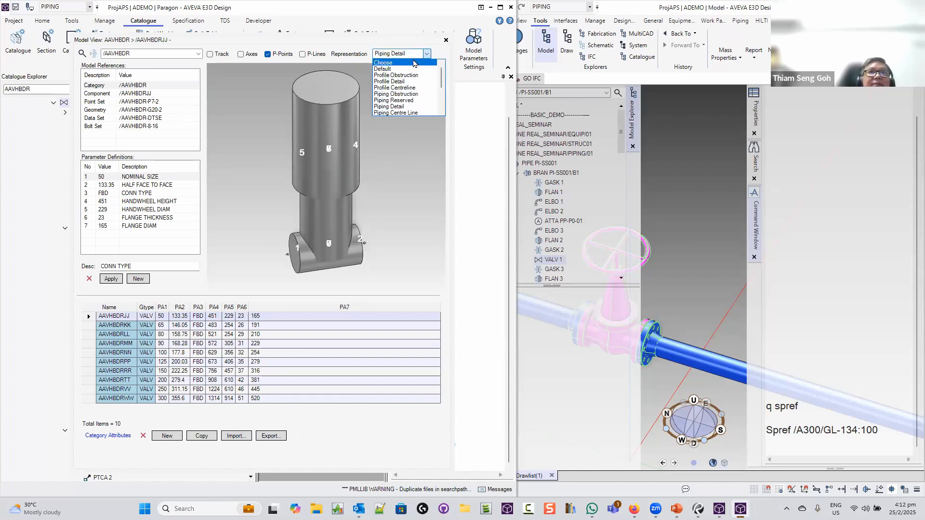
pyautogui.click(406, 82)
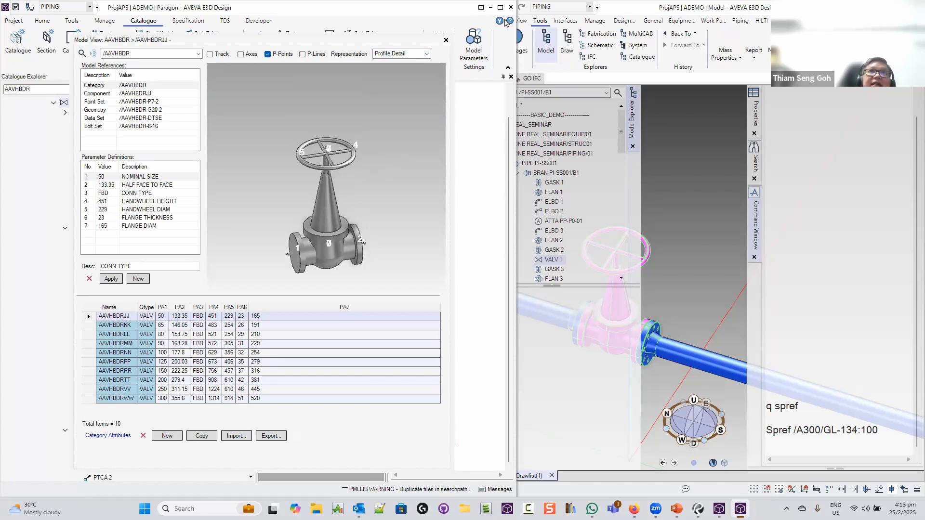
# Close the valve Model View and query the steel column's spec reference with 'q spref'
pyautogui.click(446, 40)
pyautogui.click(672, 168)
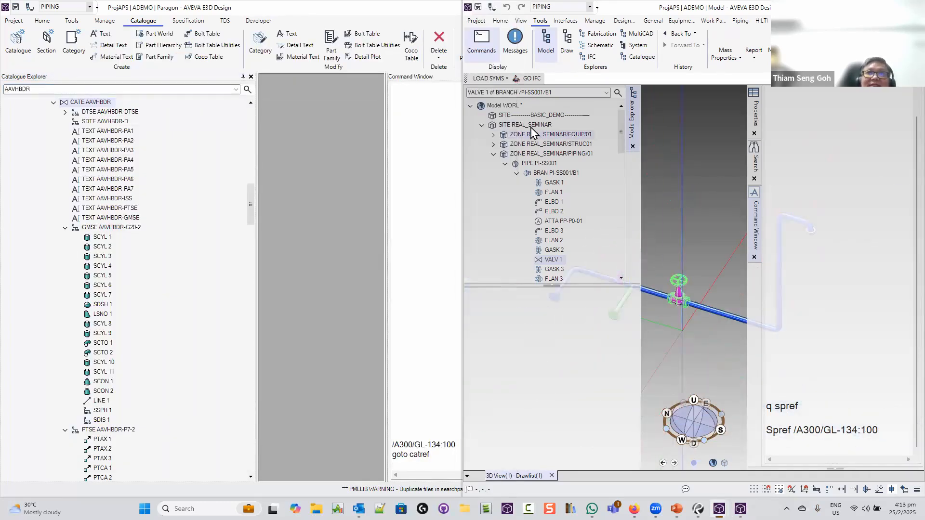
pyautogui.click(513, 125)
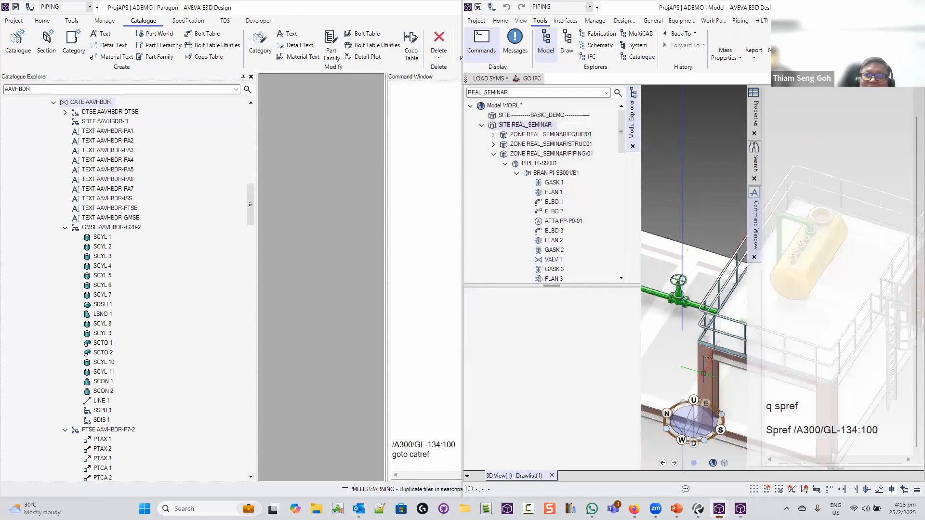
pyautogui.click(705, 373)
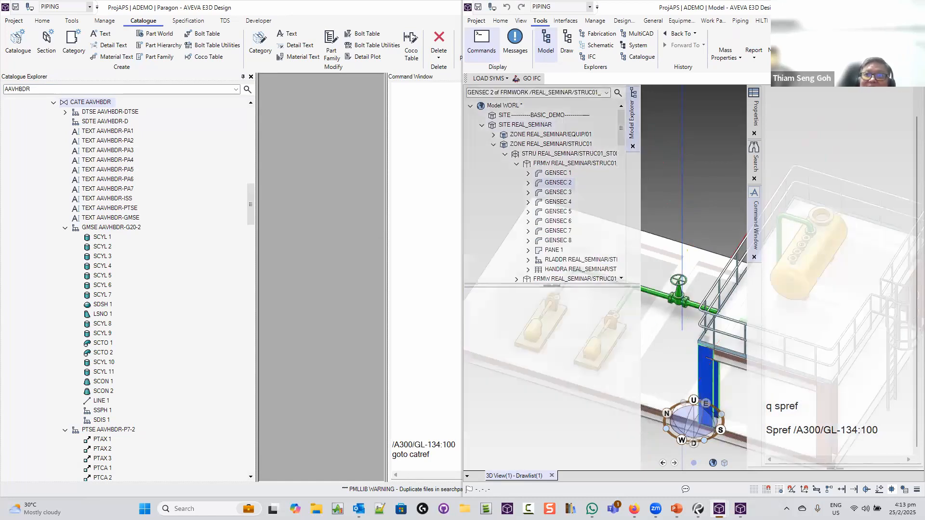
pyautogui.write('q spref')
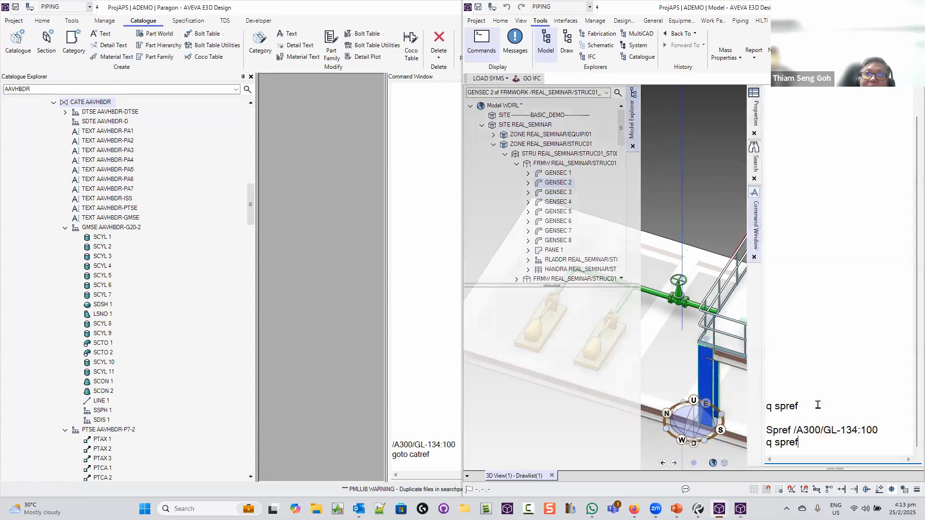
pyautogui.press('Return')
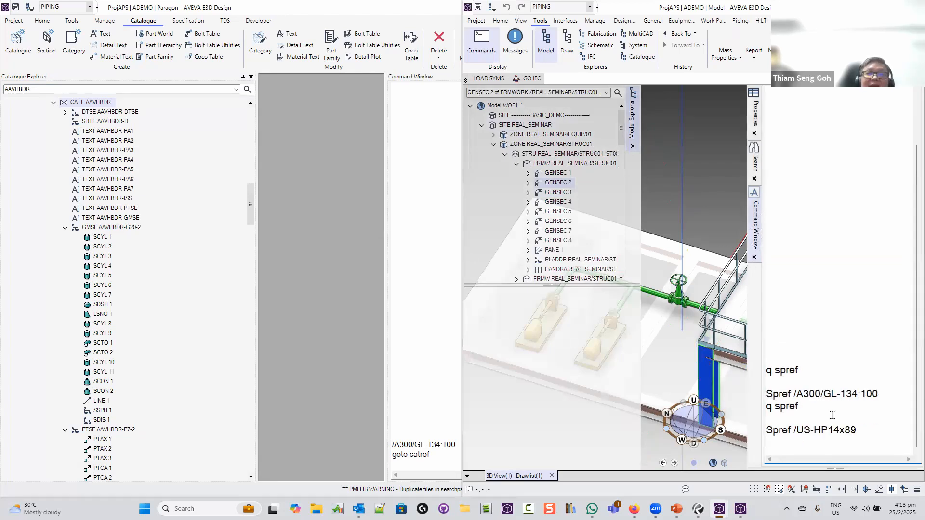
# Paste /US-HP14x89 into Paragon's command line and run 'goto catref' to reach its profile
pyautogui.moveTo(858, 431); pyautogui.dragTo(793, 431)
pyautogui.hotkey('ctrl', 'c')
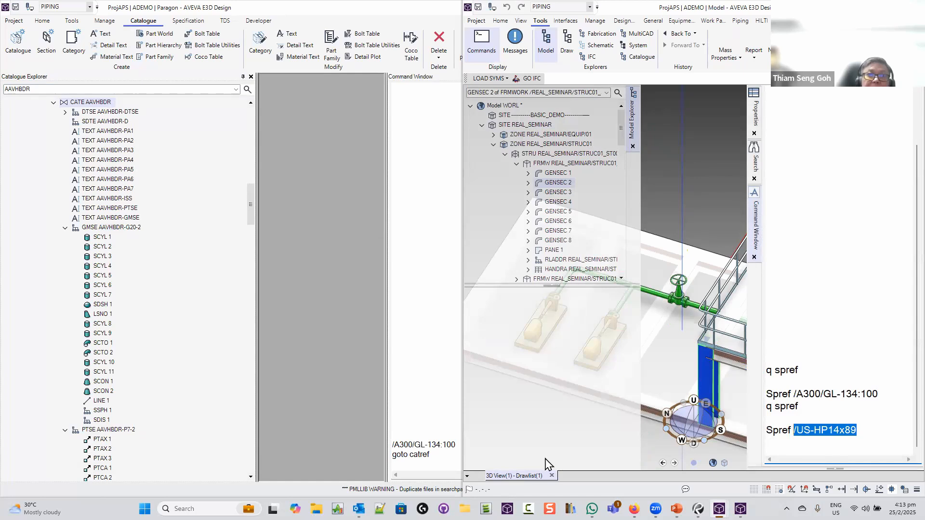
pyautogui.click(400, 464)
pyautogui.hotkey('ctrl', 'v')
pyautogui.press('Return')
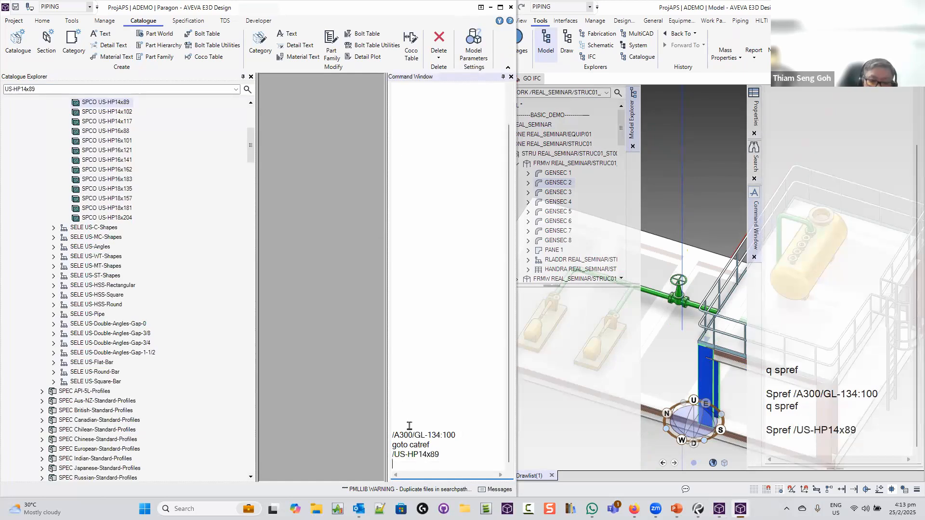
pyautogui.write('goto catref')
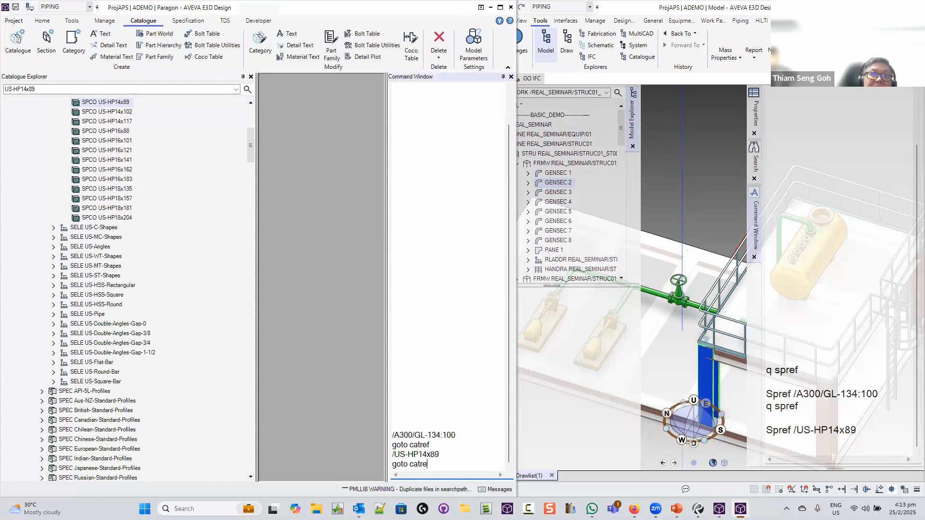
pyautogui.press('Return')
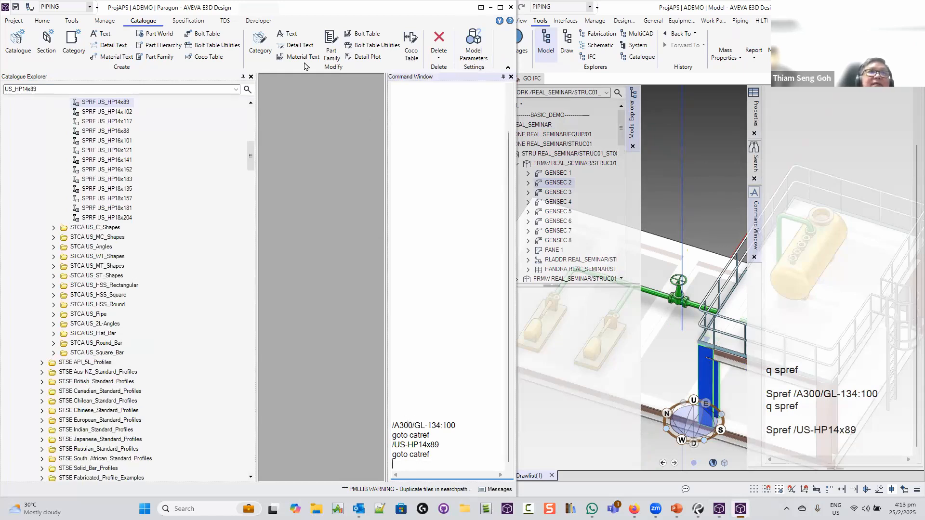
# Open the US_HP14x89 profile in Model View and pick the I-beam web in the preview
pyautogui.click(260, 42)
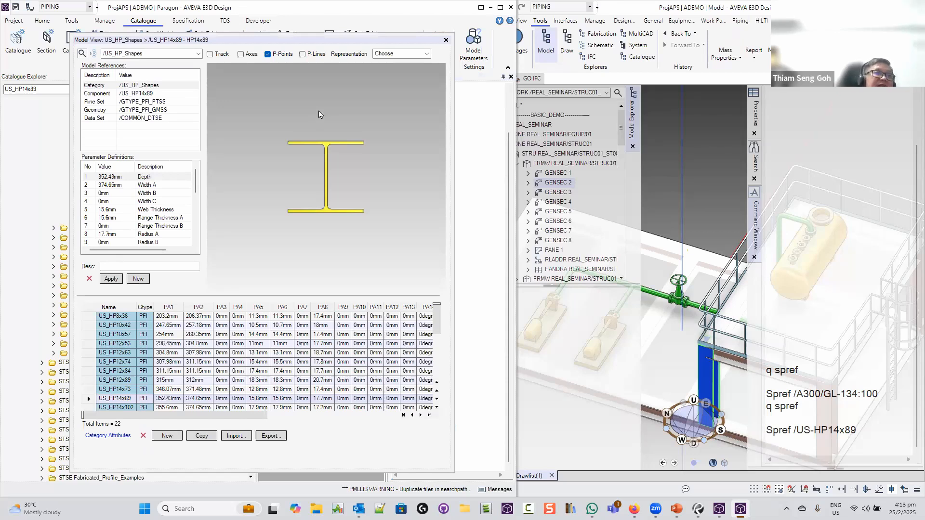
pyautogui.moveTo(196, 197)
pyautogui.mouseDown()
pyautogui.moveTo(195, 243)
pyautogui.moveTo(199, 190)
pyautogui.mouseUp()
pyautogui.click(329, 185)
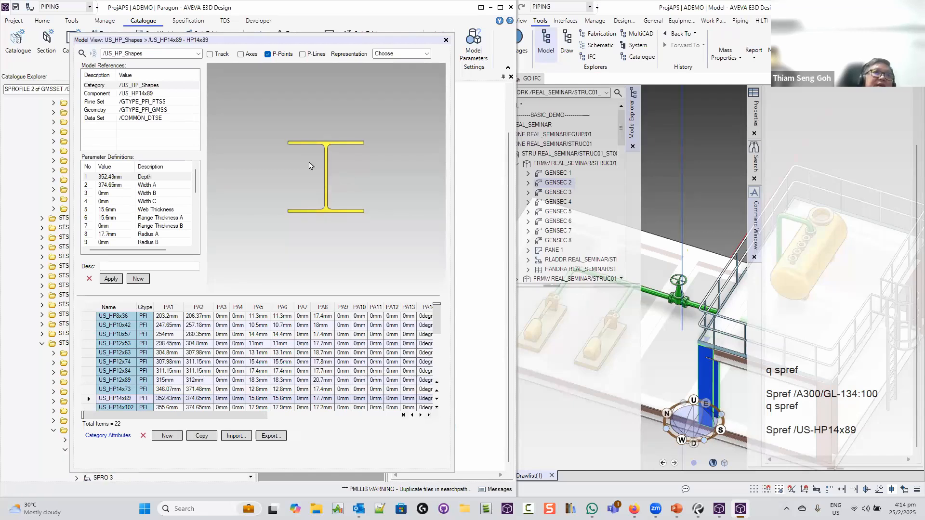
# List the 12 vertex points of the first SPRO element in the profile's Geometry set
pyautogui.click(124, 109)
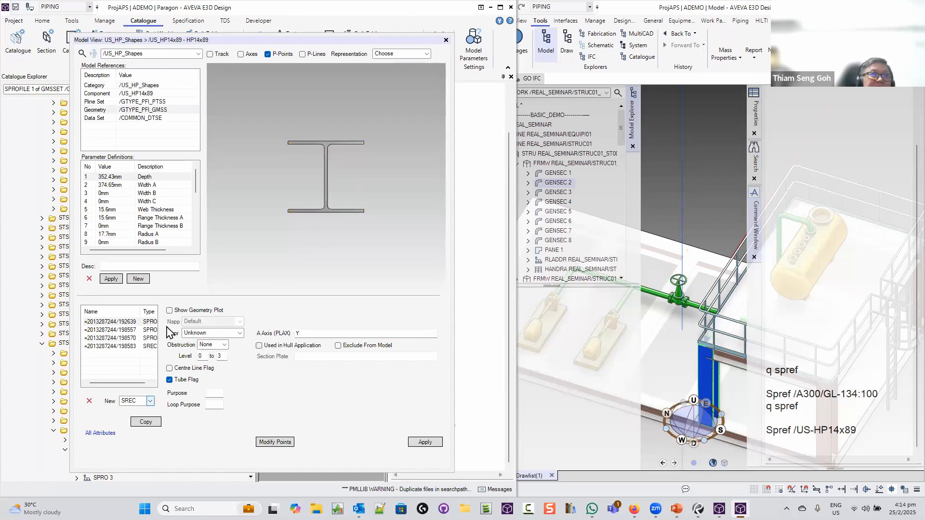
pyautogui.click(144, 321)
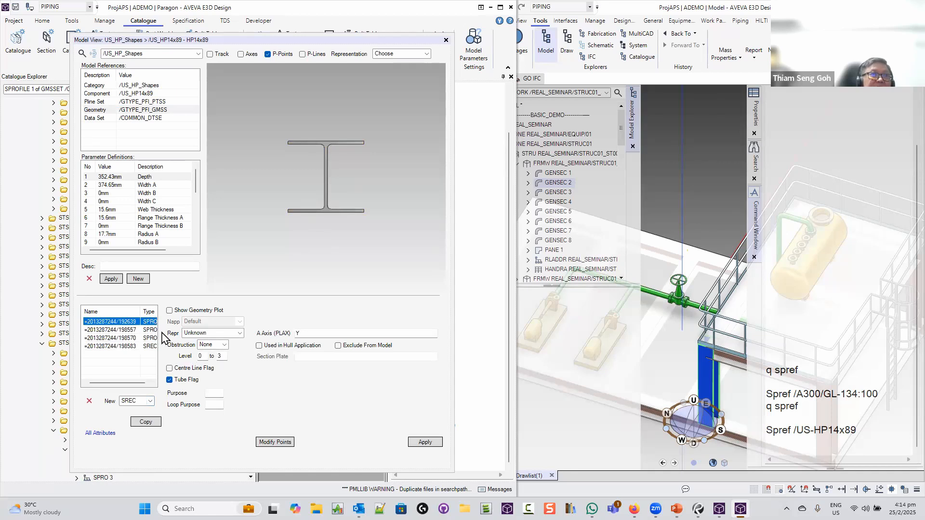
pyautogui.moveTo(126, 383); pyautogui.dragTo(144, 381)
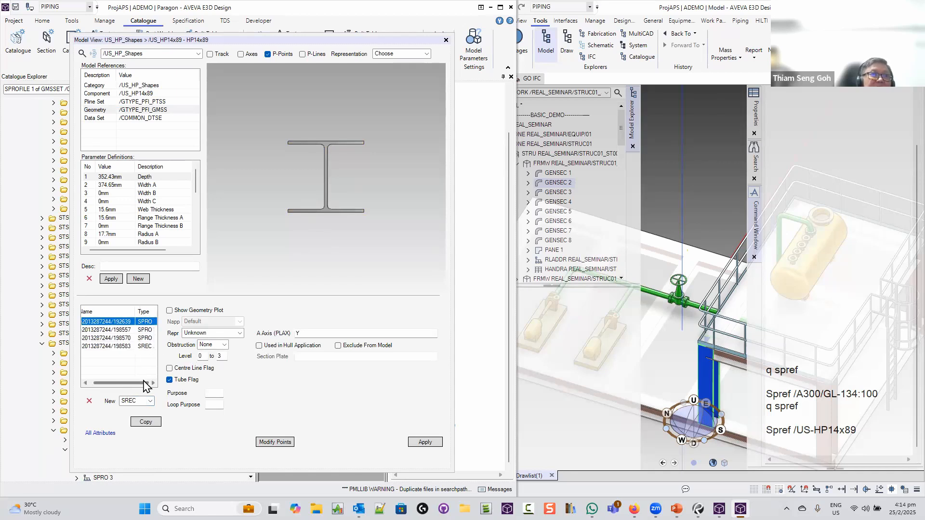
pyautogui.click(288, 443)
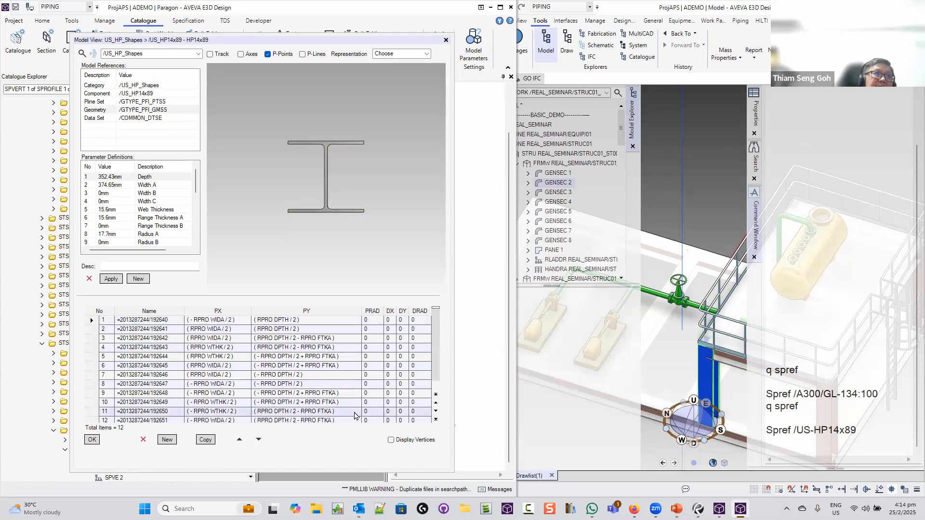
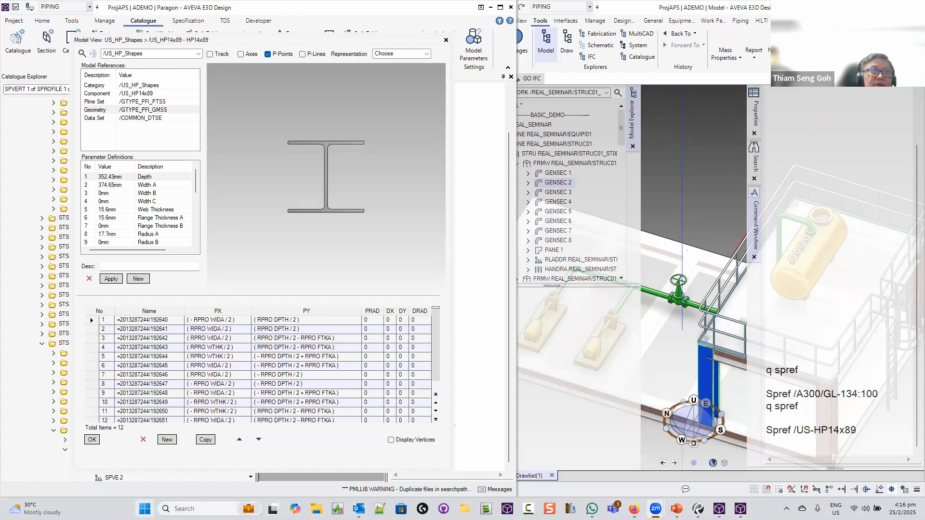
# Launch AVEVA Administration 1.9 from the AVEVA folder in the Start menu's All apps list
pyautogui.press('super')
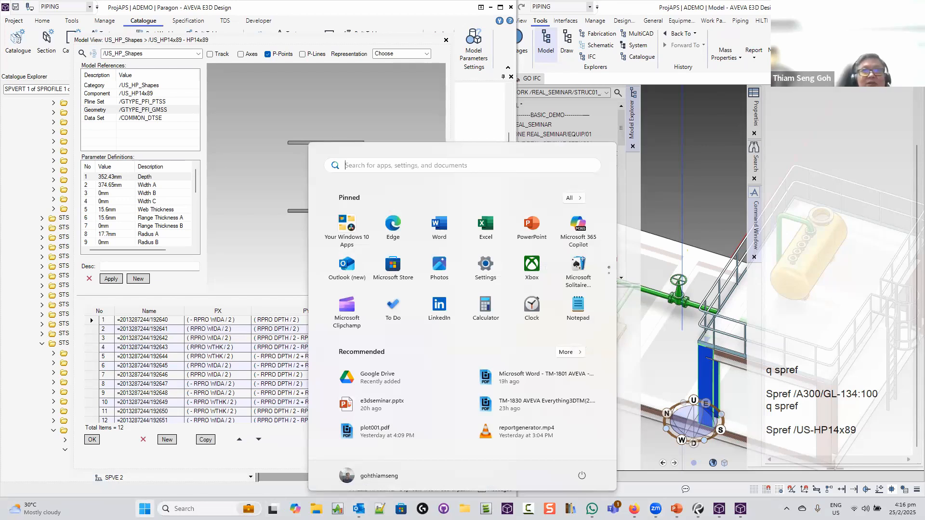
pyautogui.click(408, 169)
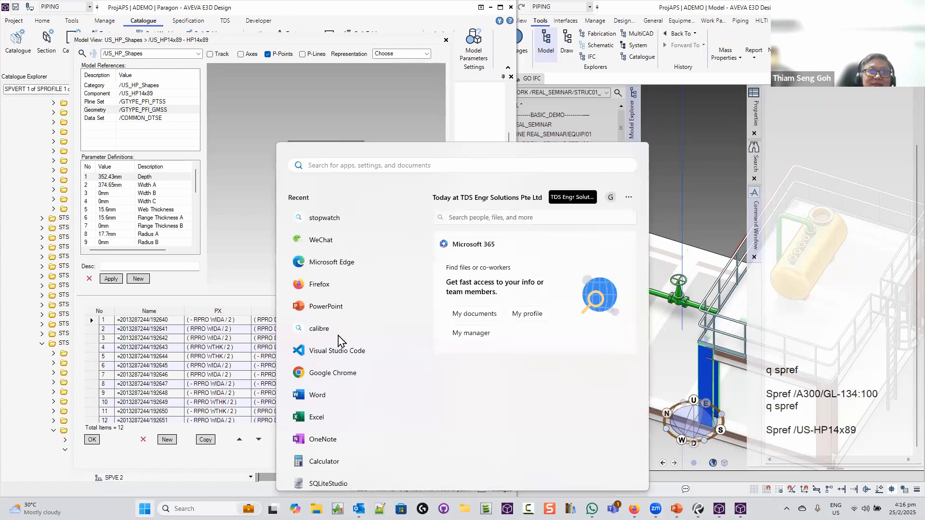
pyautogui.click(272, 452)
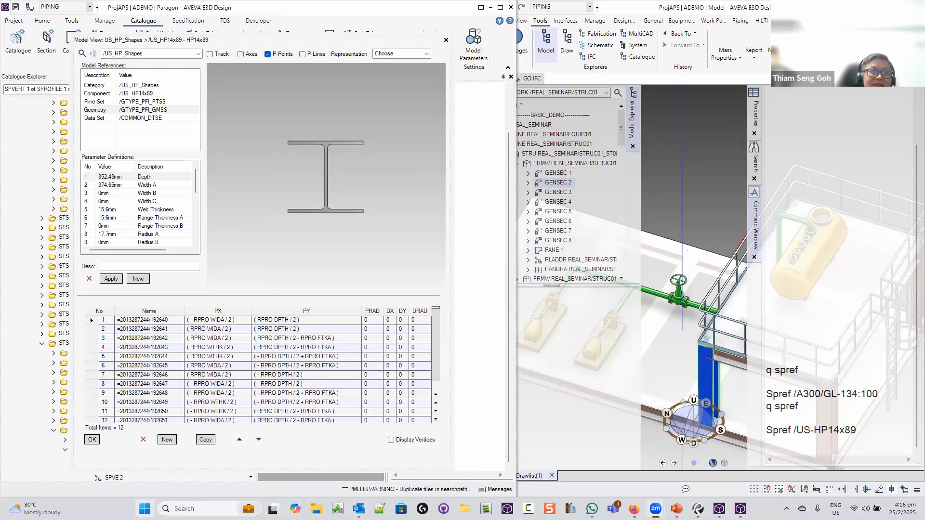
pyautogui.press('super')
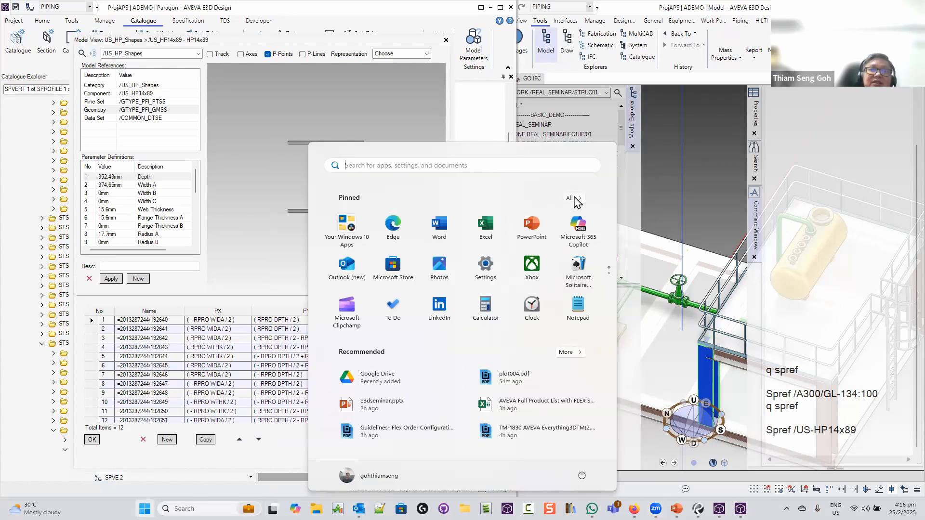
pyautogui.click(573, 198)
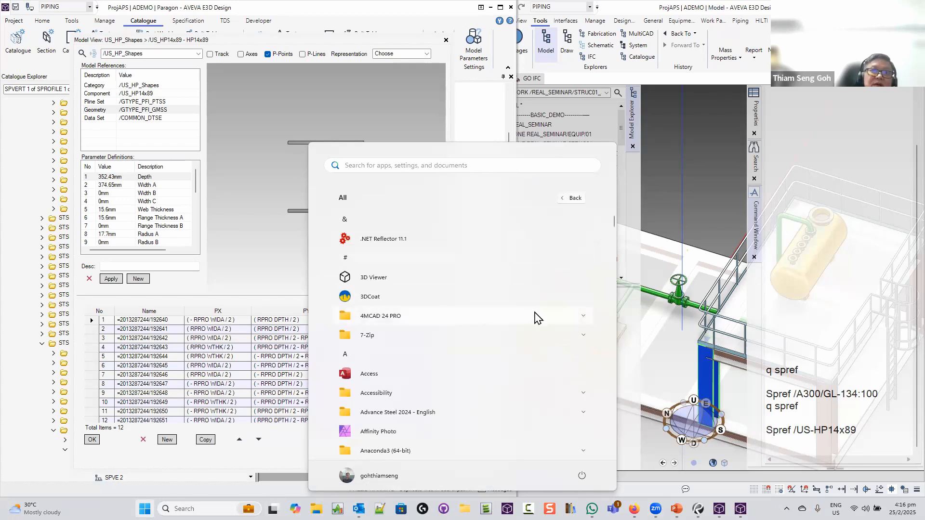
pyautogui.scroll(-2, 615, 240)
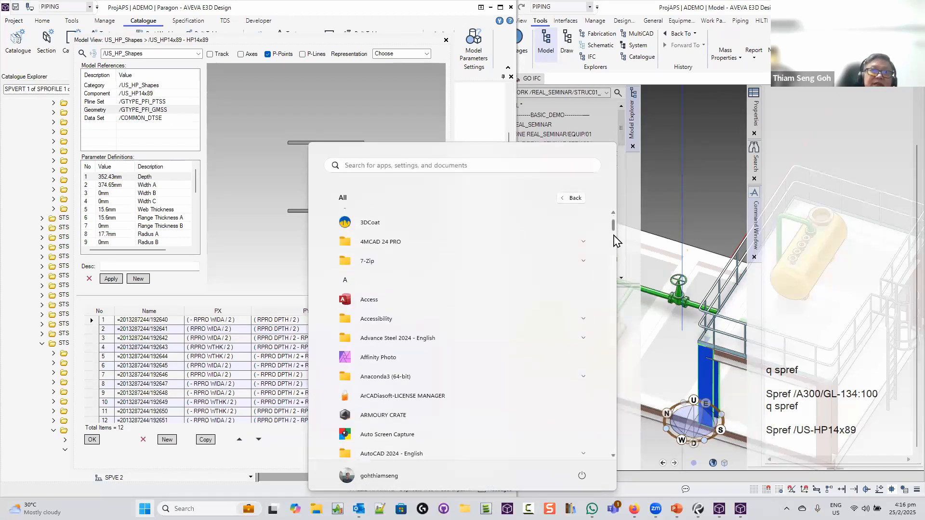
pyautogui.scroll(-10, 614, 241)
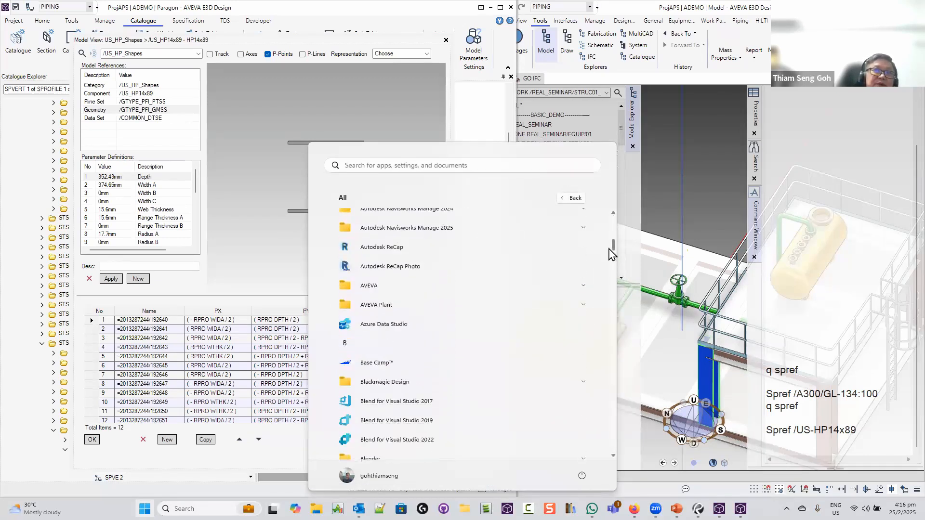
pyautogui.click(444, 289)
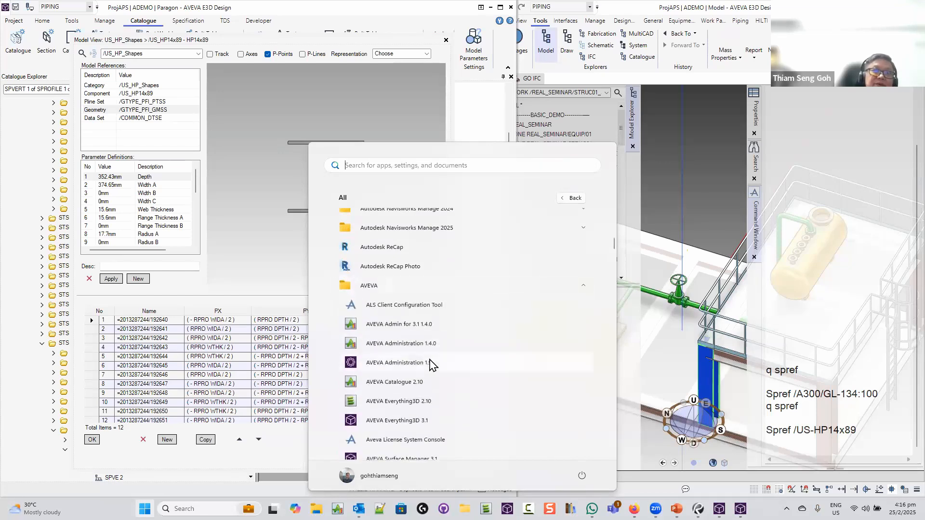
pyautogui.click(430, 363)
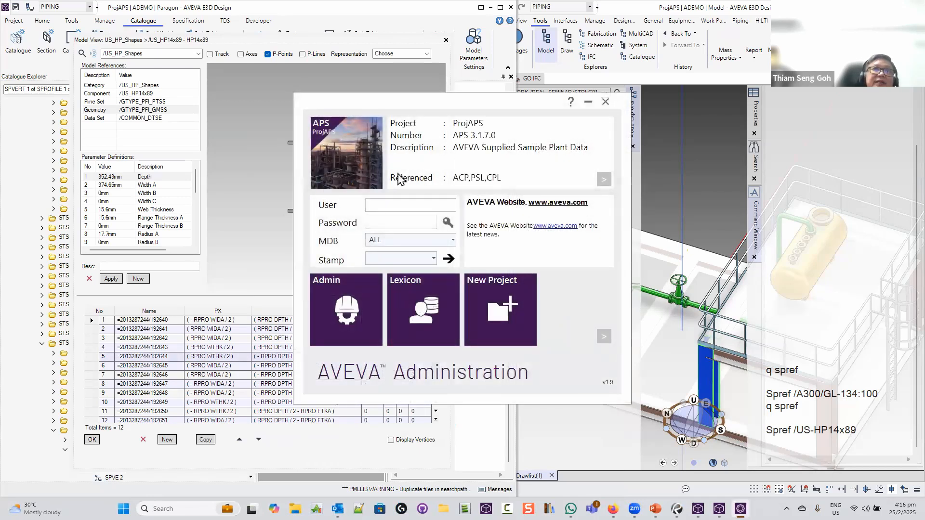
# Log in to ProjAPS with the administrator user name and password and open the Admin module
pyautogui.press('capslock')
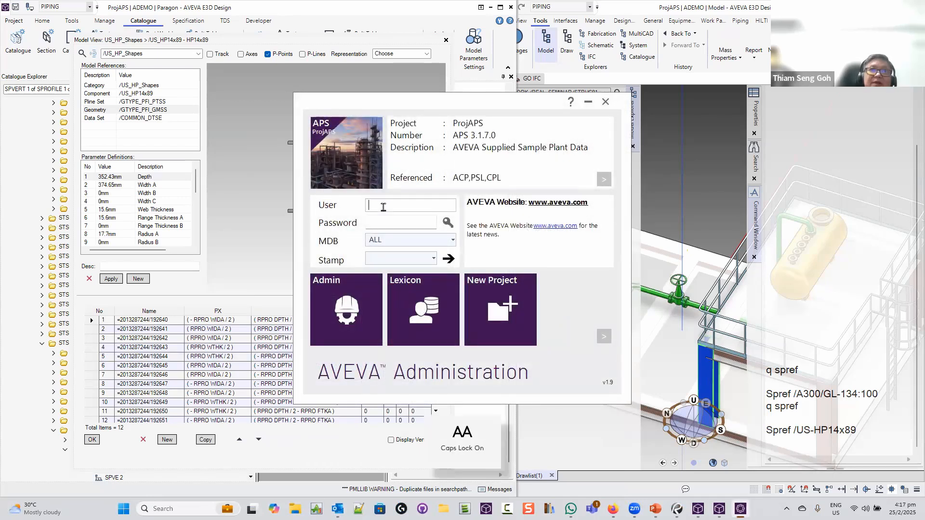
pyautogui.write('SYSTEM')
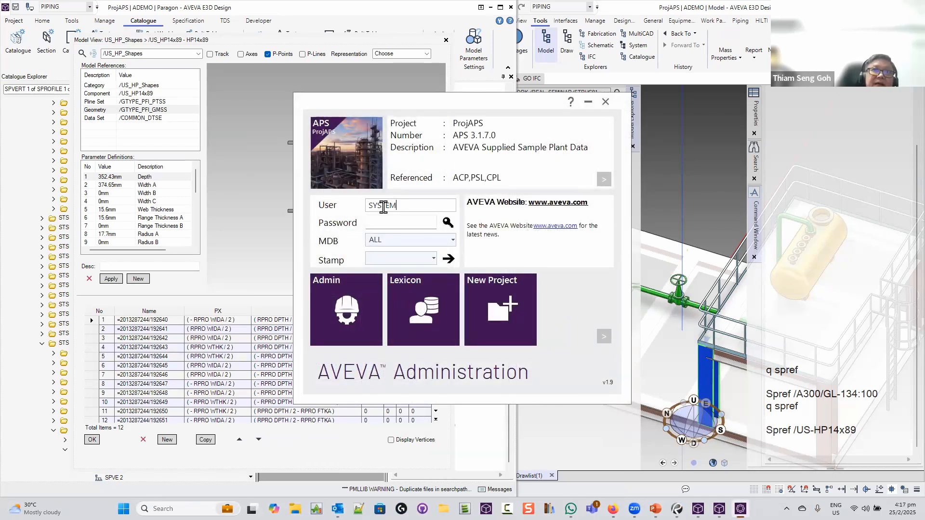
pyautogui.press('Tab')
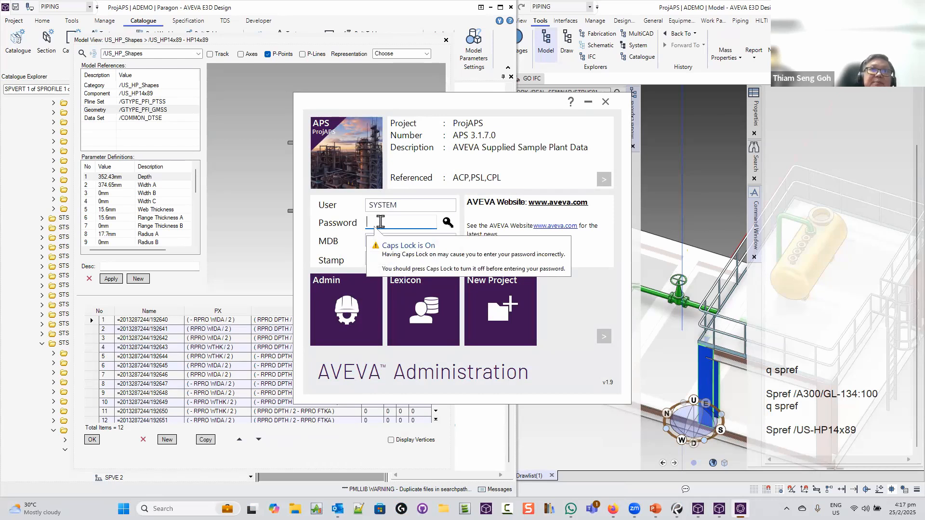
pyautogui.write('XXXXX')
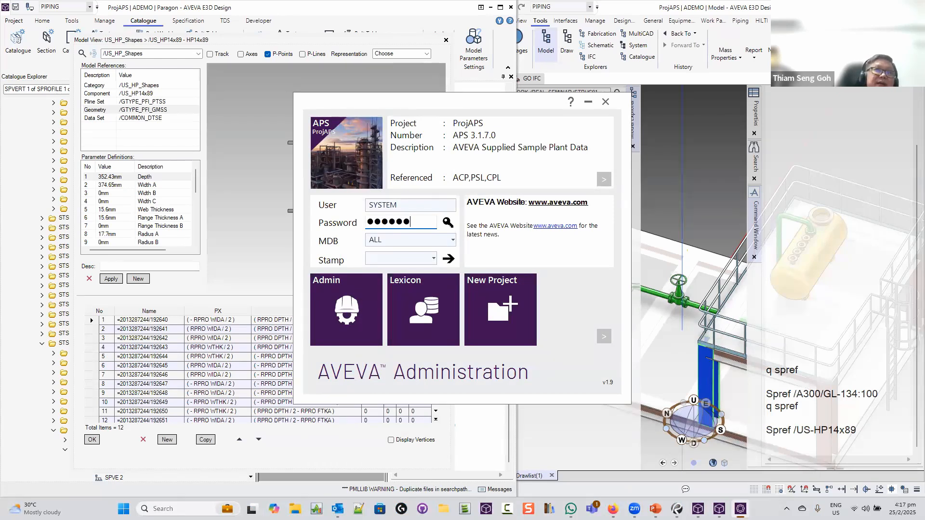
pyautogui.click(349, 300)
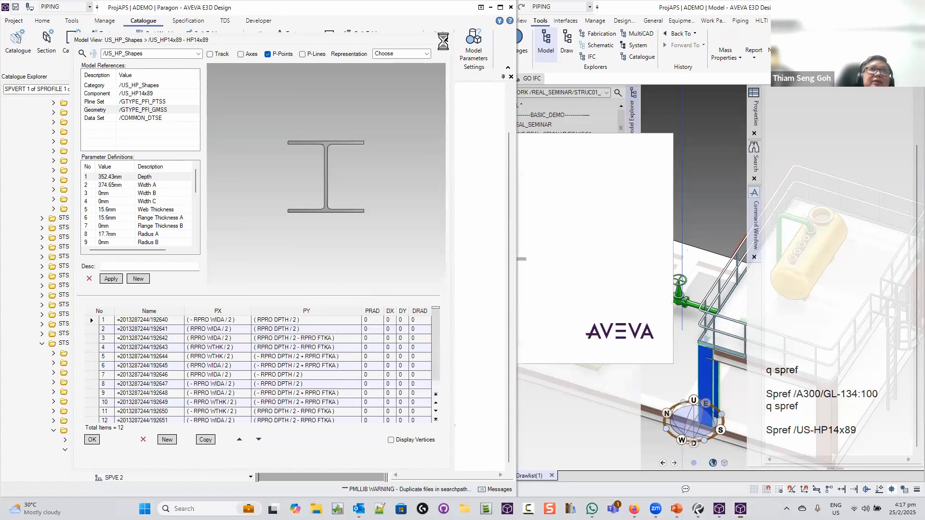
# Close the Paragon model view and exit Paragon, confirming the prompt
pyautogui.click(445, 40)
pyautogui.click(511, 7)
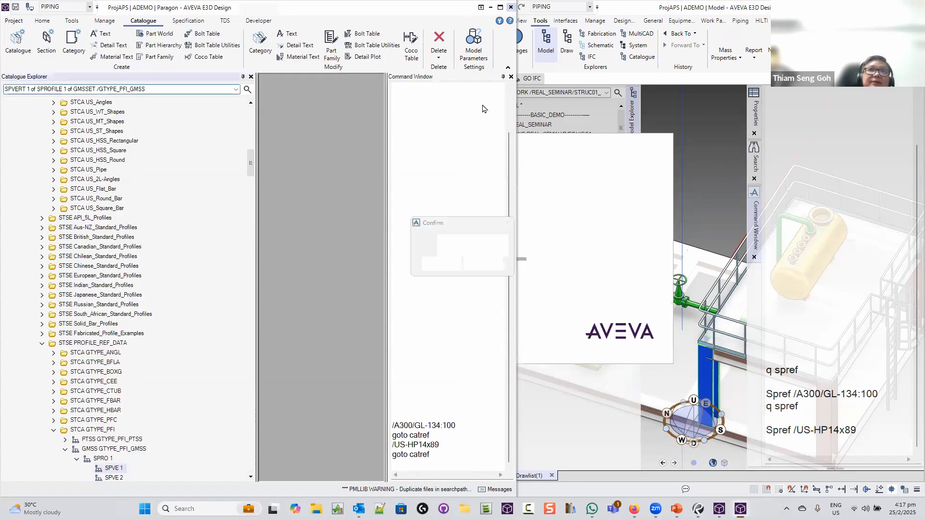
pyautogui.click(442, 264)
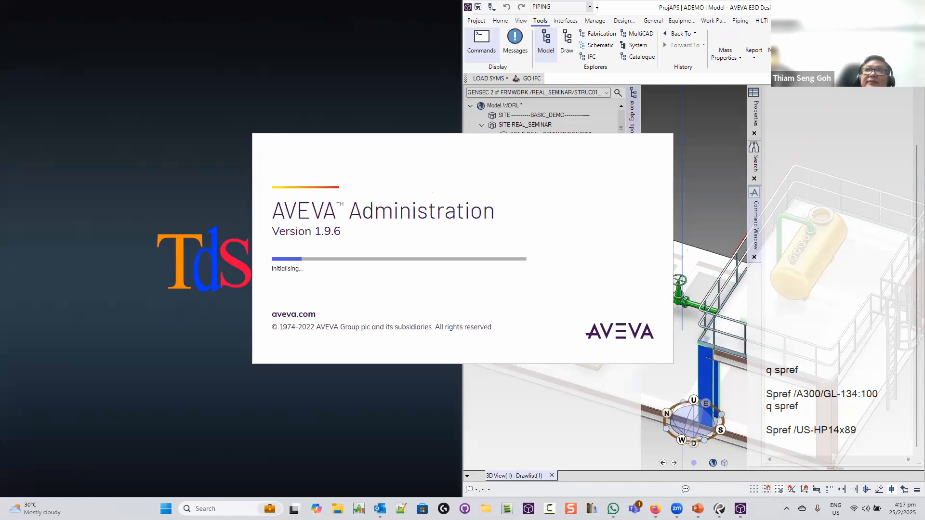
# Finish exiting Paragon, then create team SEMI with description 'SEminar Team'
pyautogui.click(440, 266)
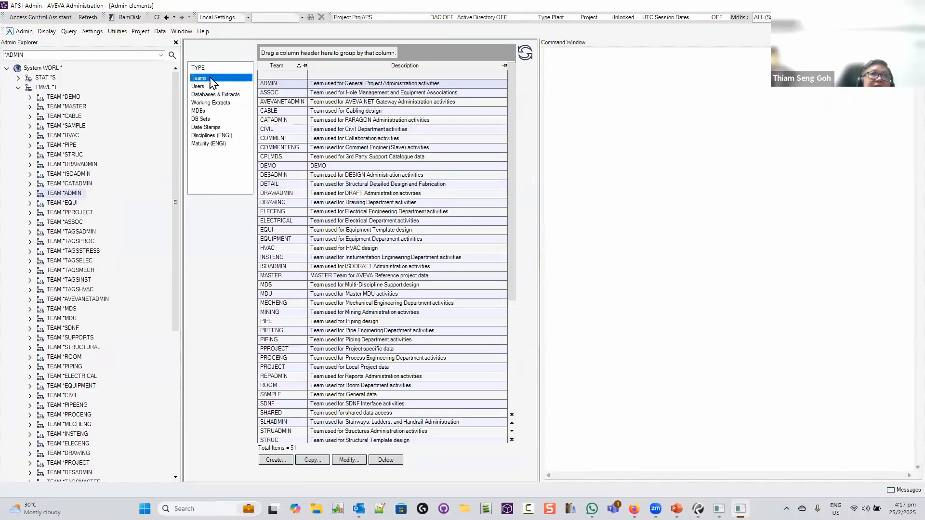
pyautogui.click(274, 459)
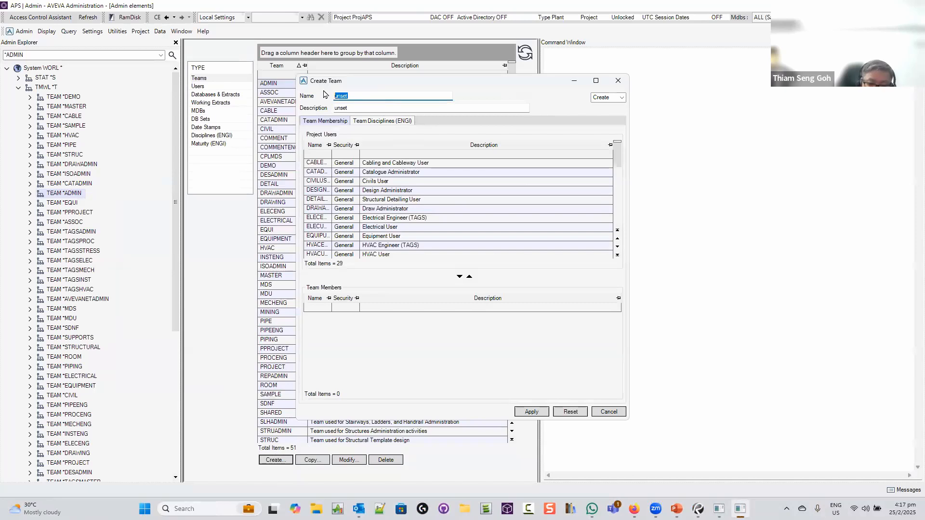
pyautogui.write('semi')
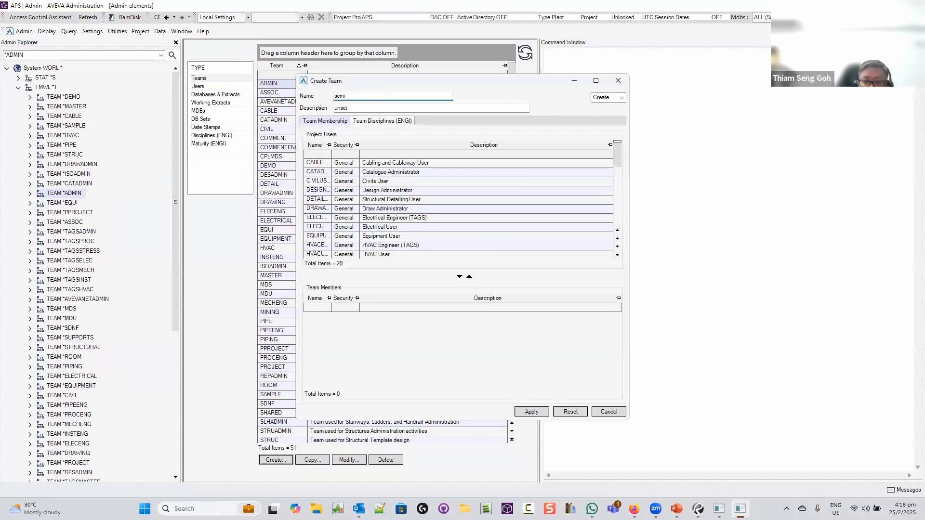
pyautogui.press('BackSpace')
pyautogui.press('BackSpace')
pyautogui.write('SEMI')
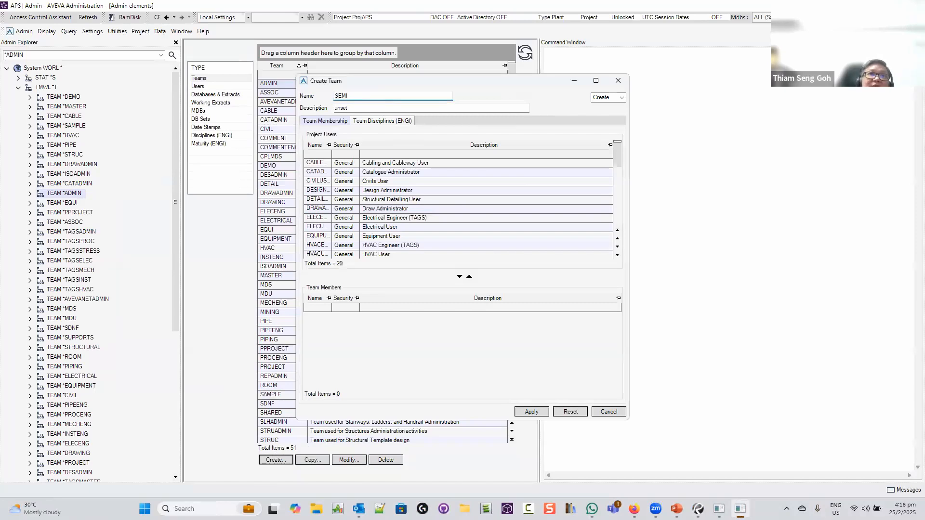
pyautogui.press('Tab')
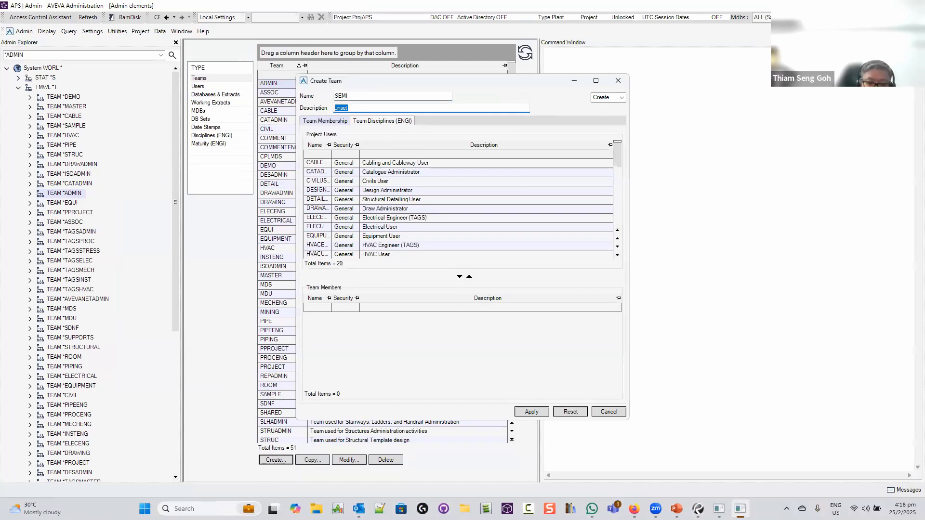
pyautogui.write('sEM')
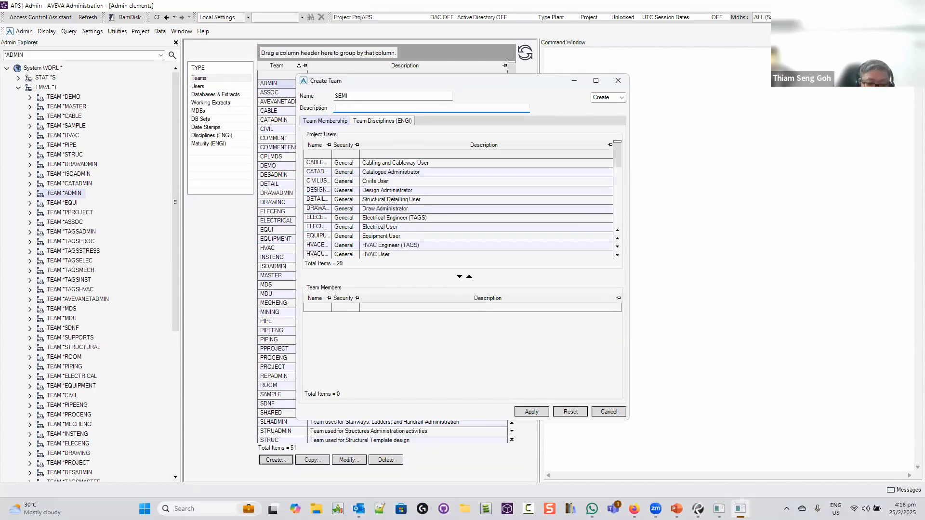
pyautogui.press('capslock')
pyautogui.write('SEmin')
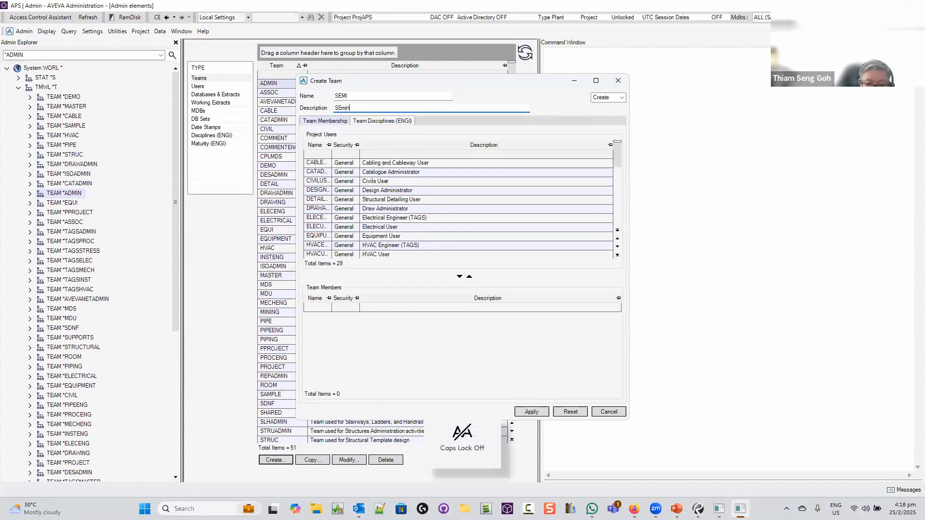
pyautogui.write('ar Team')
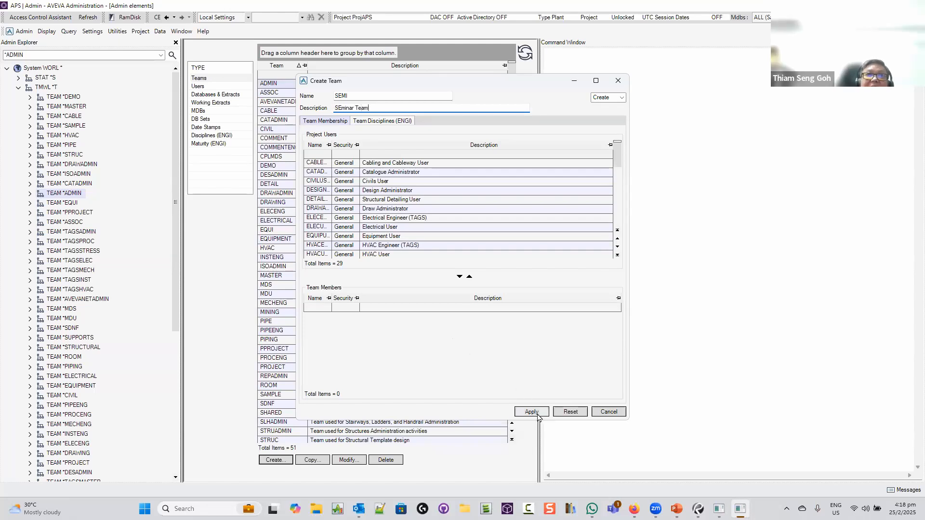
pyautogui.click(532, 412)
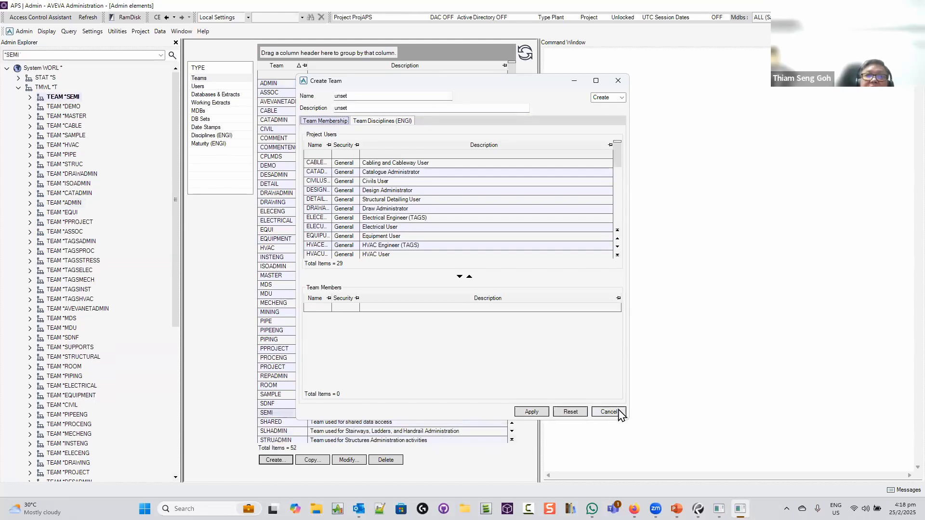
pyautogui.click(610, 413)
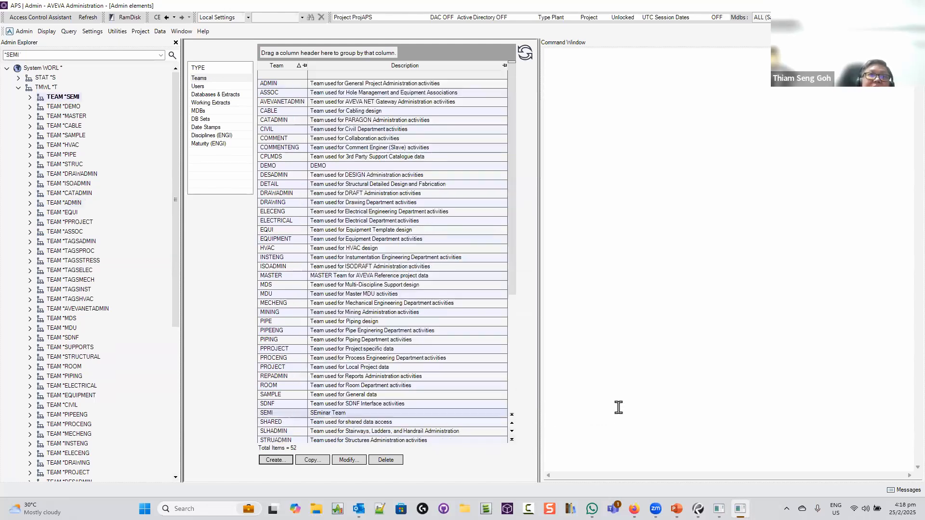
pyautogui.click(200, 87)
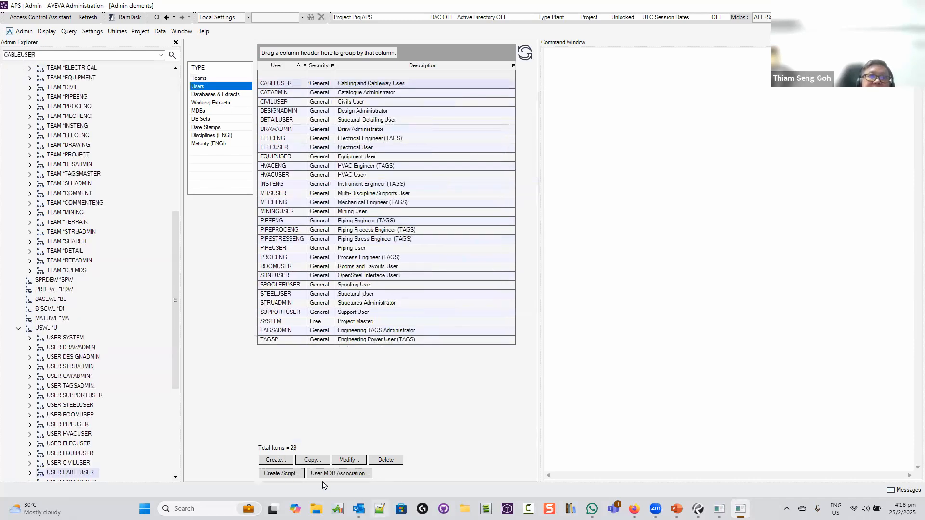
# Start a new user and add the SEMI Seminar Team to its team memberships
pyautogui.click(275, 460)
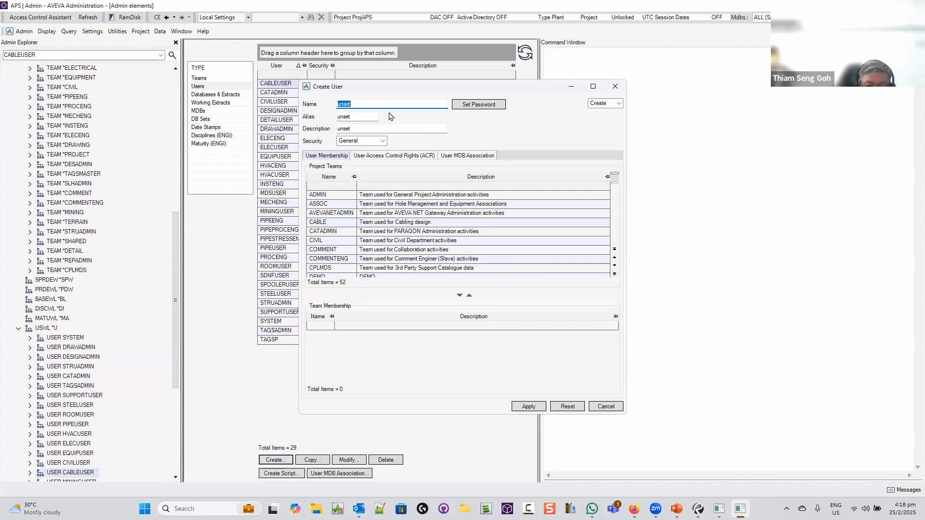
pyautogui.write('se')
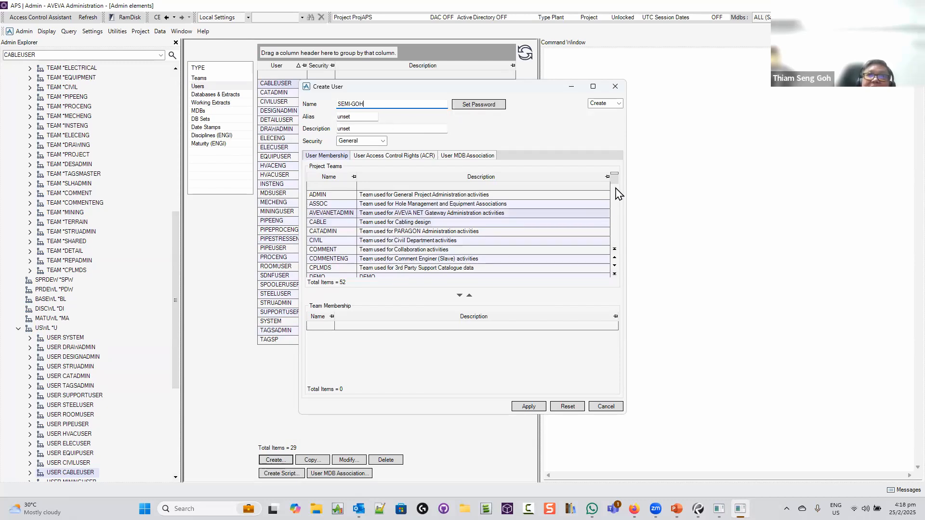
pyautogui.click(487, 104)
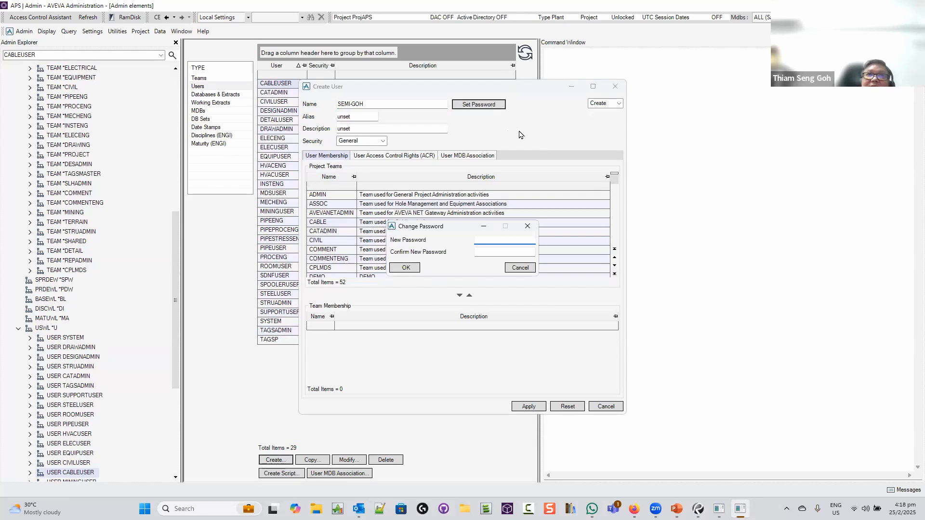
pyautogui.click(611, 106)
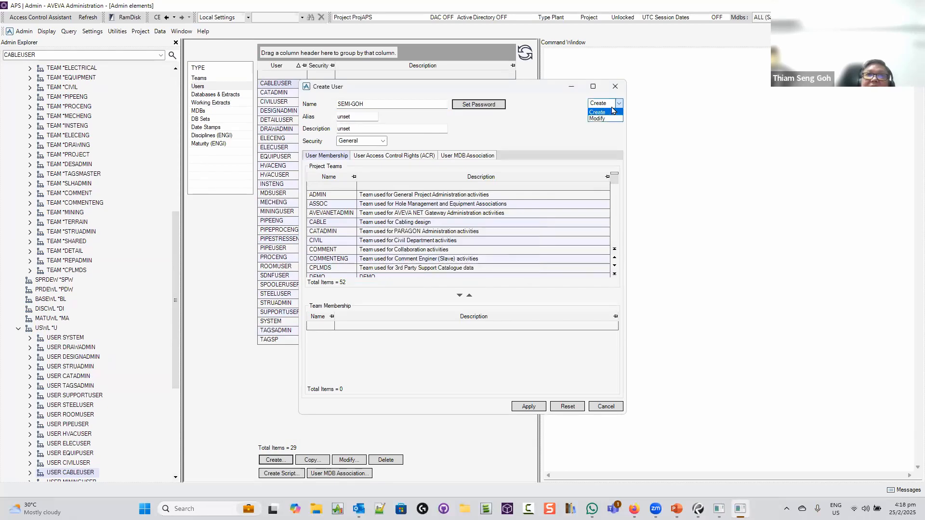
pyautogui.click(548, 112)
pyautogui.click(614, 187)
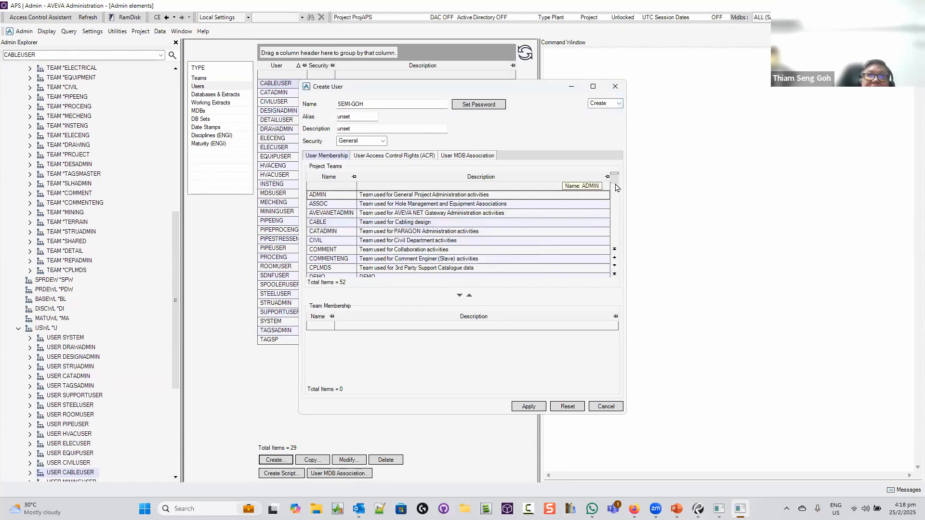
pyautogui.click(327, 185)
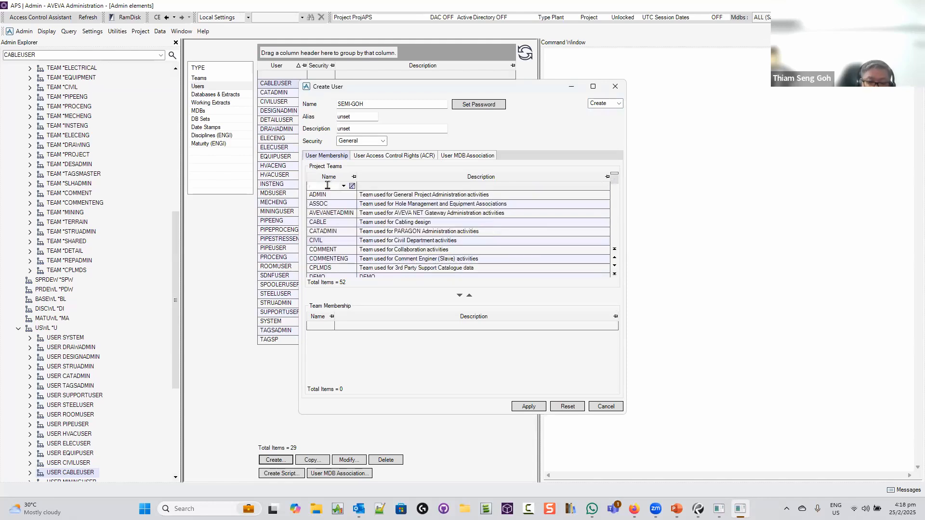
pyautogui.write('SEM')
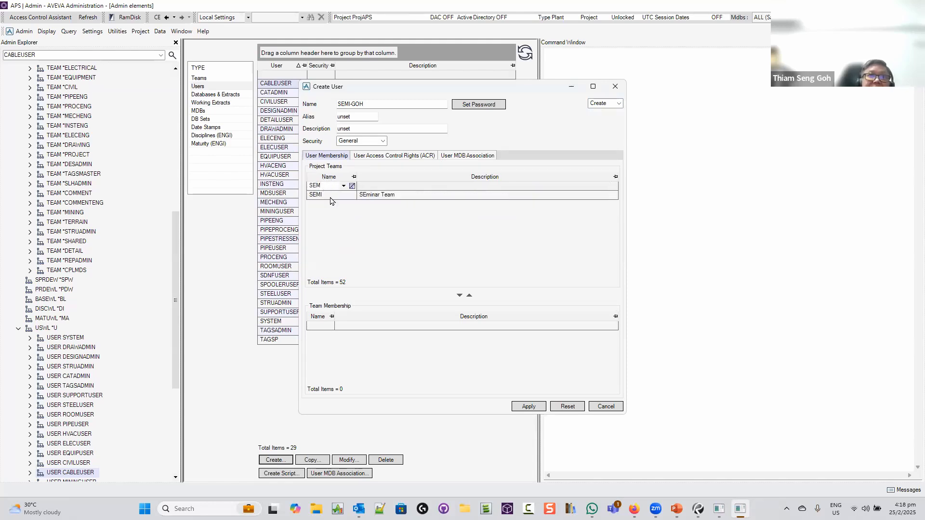
pyautogui.click(330, 195)
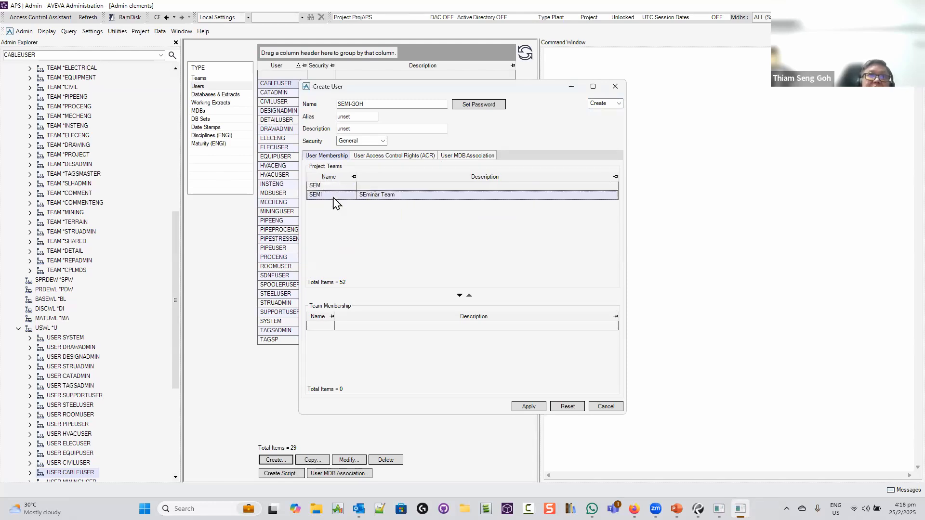
pyautogui.click(459, 296)
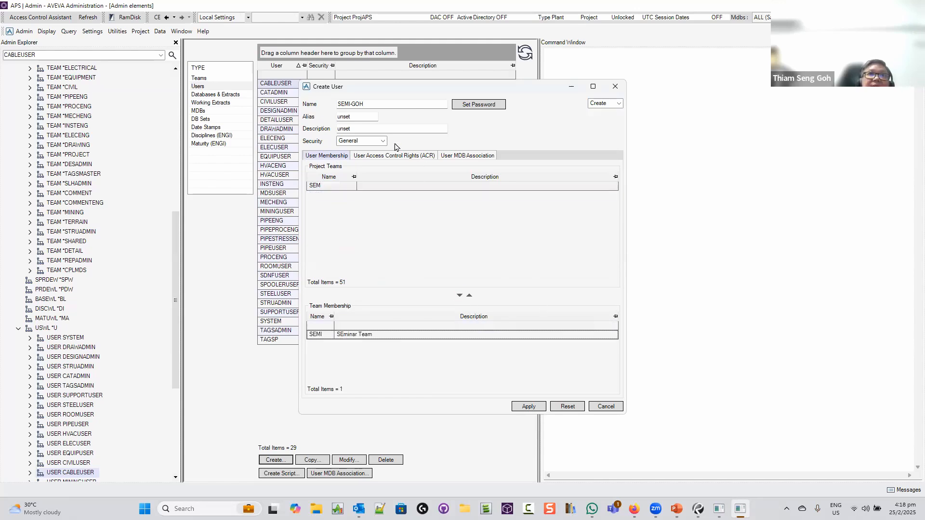
# Set and confirm the new user's password, then create the user
pyautogui.click(482, 105)
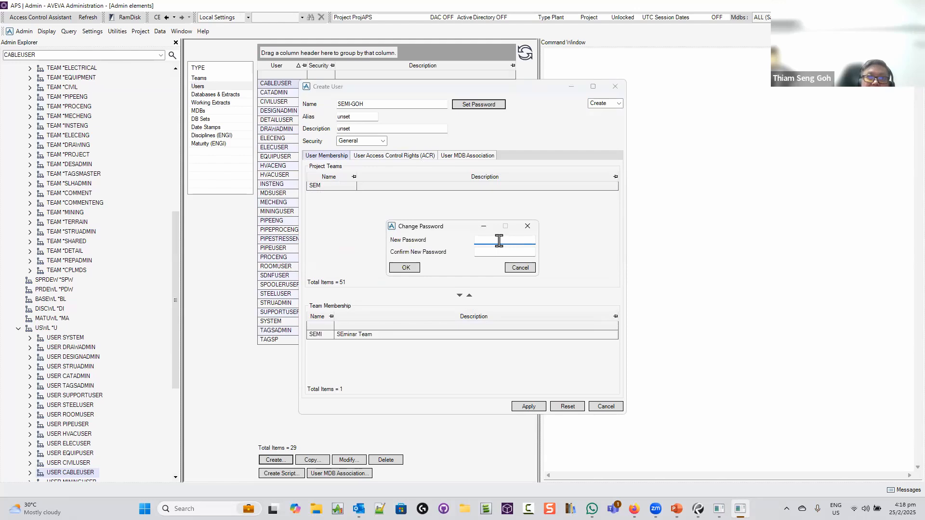
pyautogui.press('capslock')
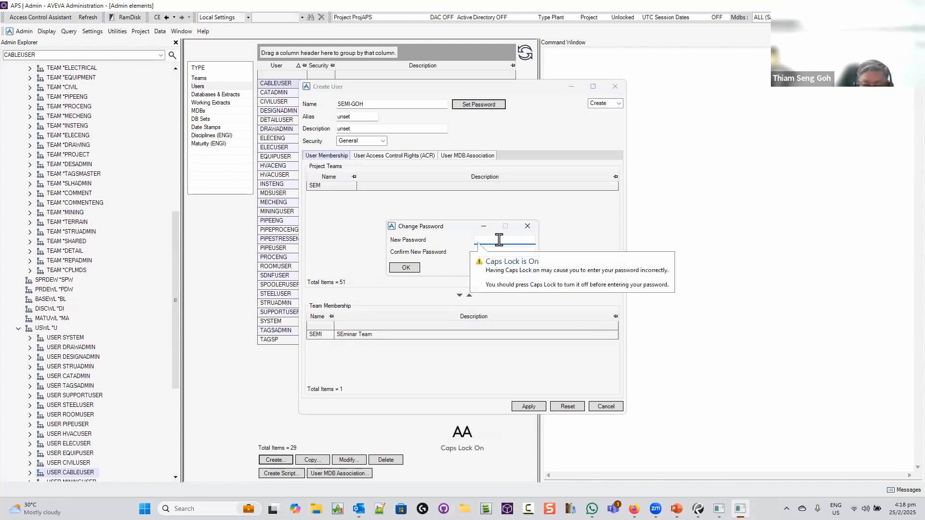
pyautogui.write('A')
pyautogui.click(502, 253)
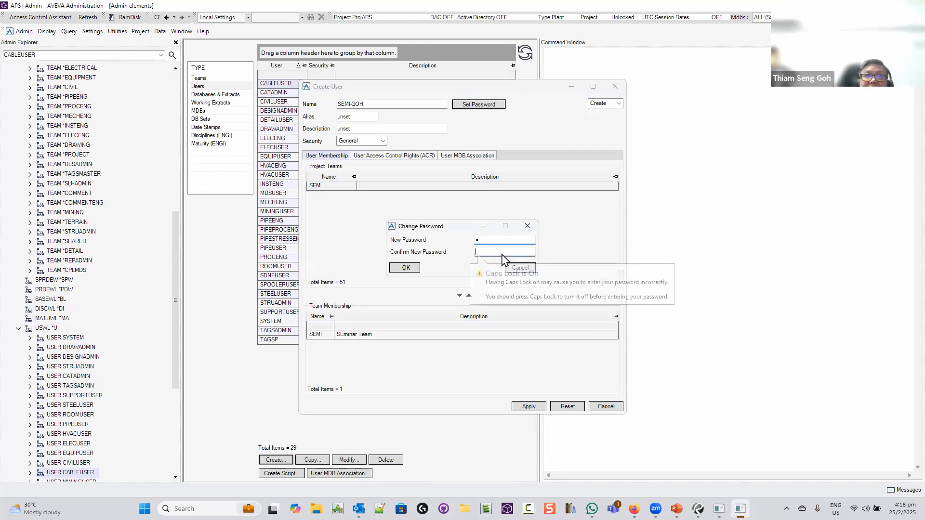
pyautogui.write('A')
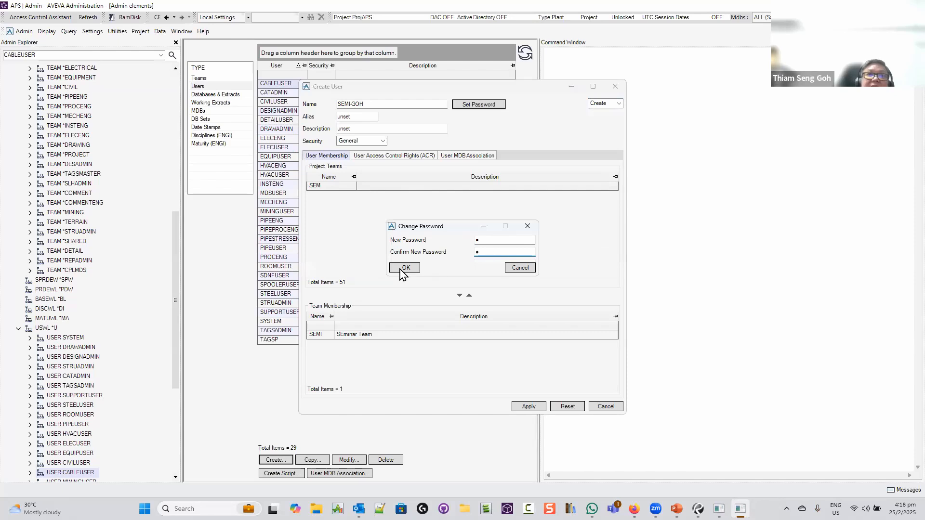
pyautogui.click(404, 268)
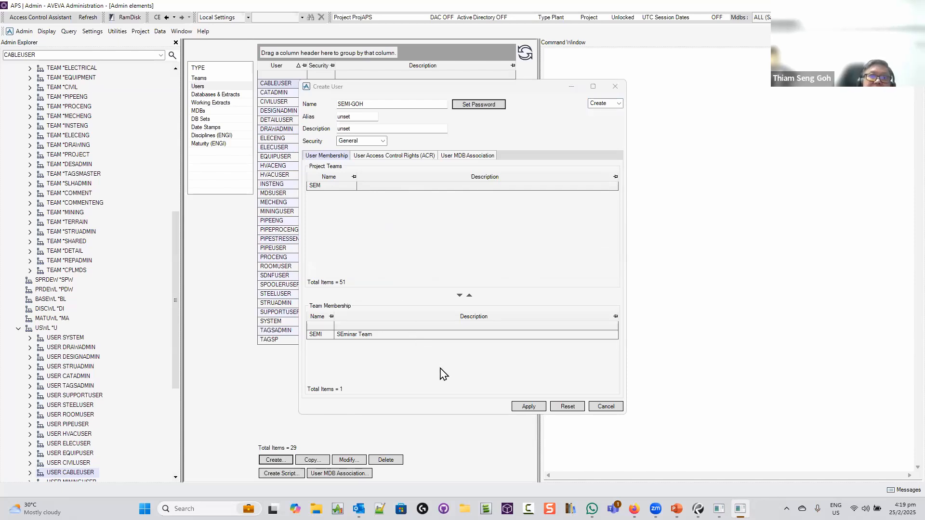
pyautogui.click(529, 407)
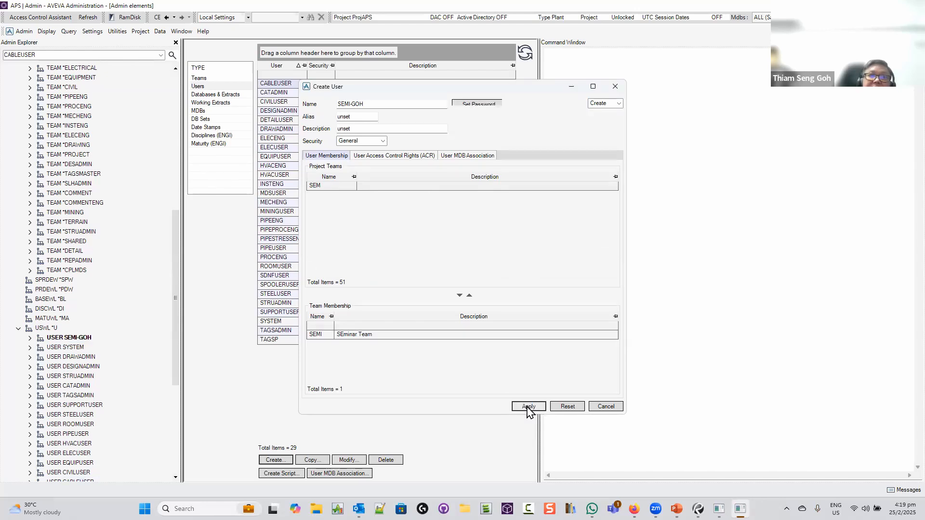
pyautogui.click(602, 406)
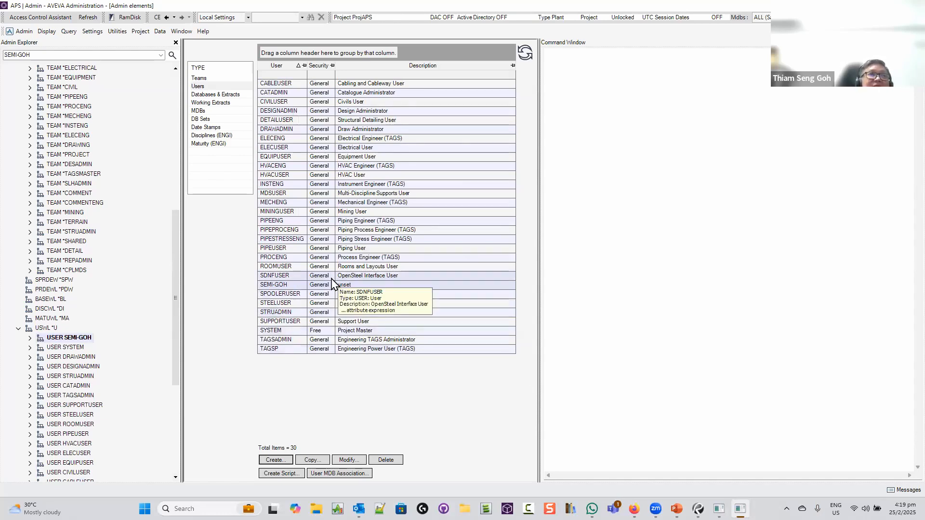
# Save the administration work and close AVEVA Administration
pyautogui.click(24, 33)
pyautogui.click(32, 42)
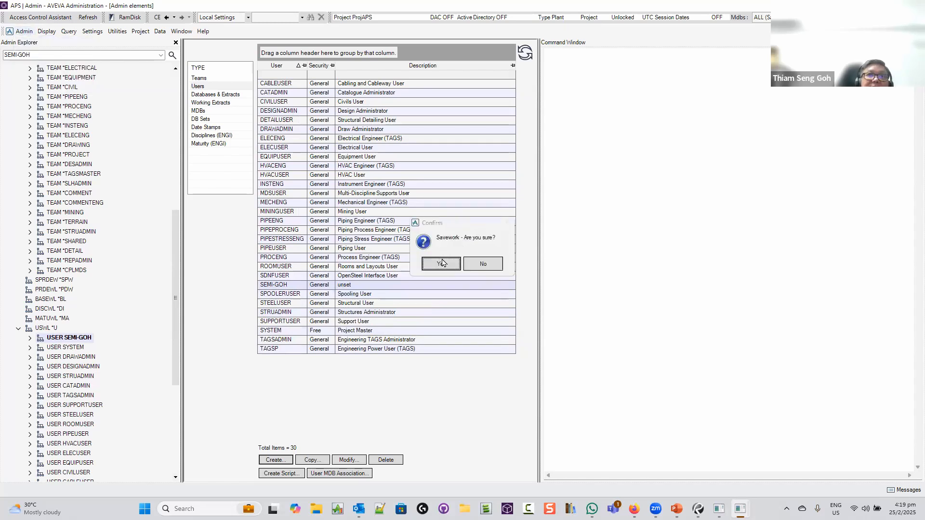
pyautogui.click(441, 264)
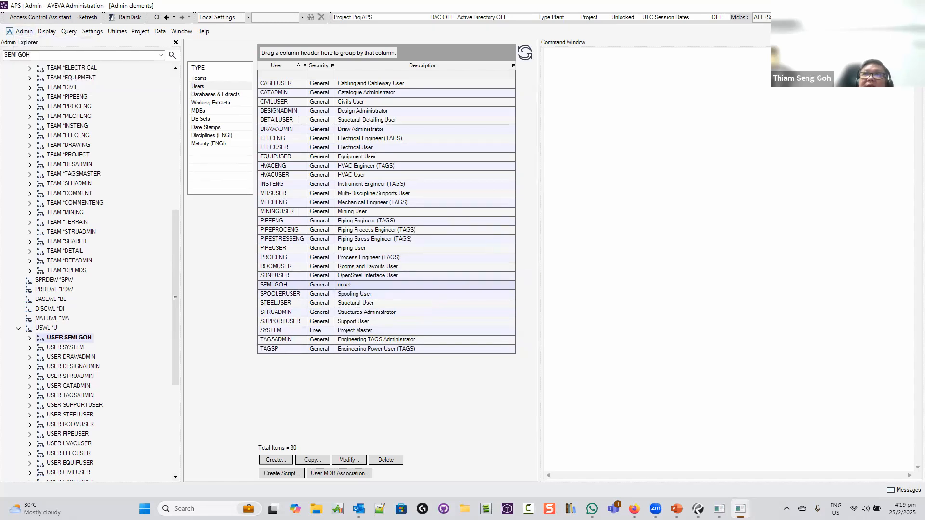
pyautogui.press('super+d')
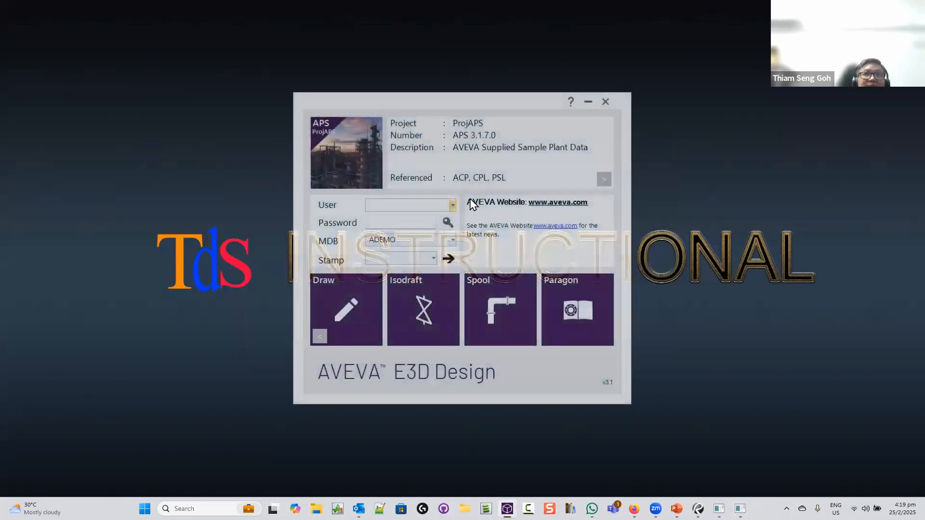
# Log in to ProjAPS as the new user with its password and launch the Model module
pyautogui.click(452, 205)
pyautogui.scroll(-6, 434, 270)
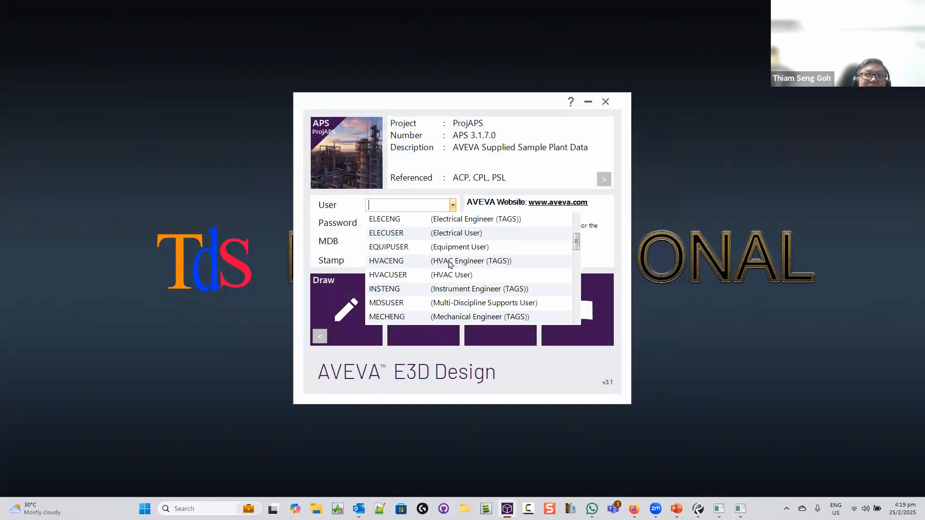
pyautogui.click(400, 318)
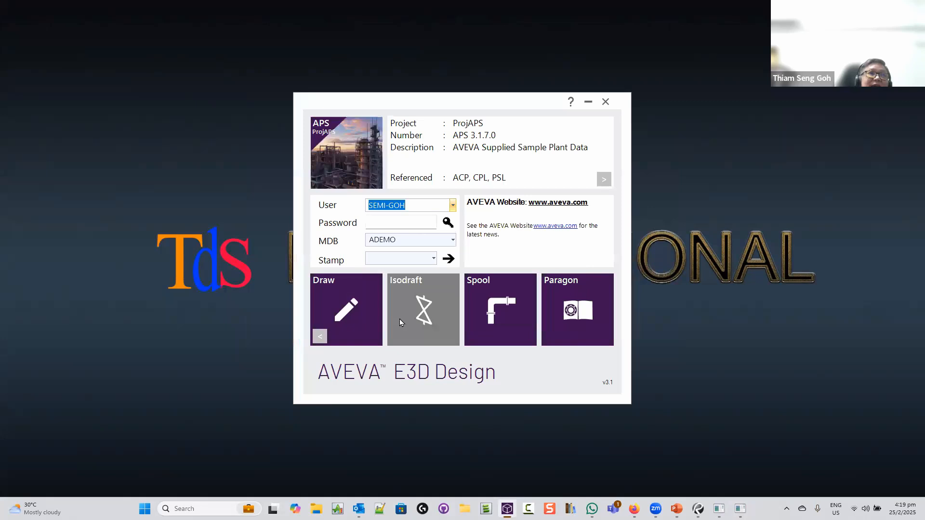
pyautogui.click(392, 224)
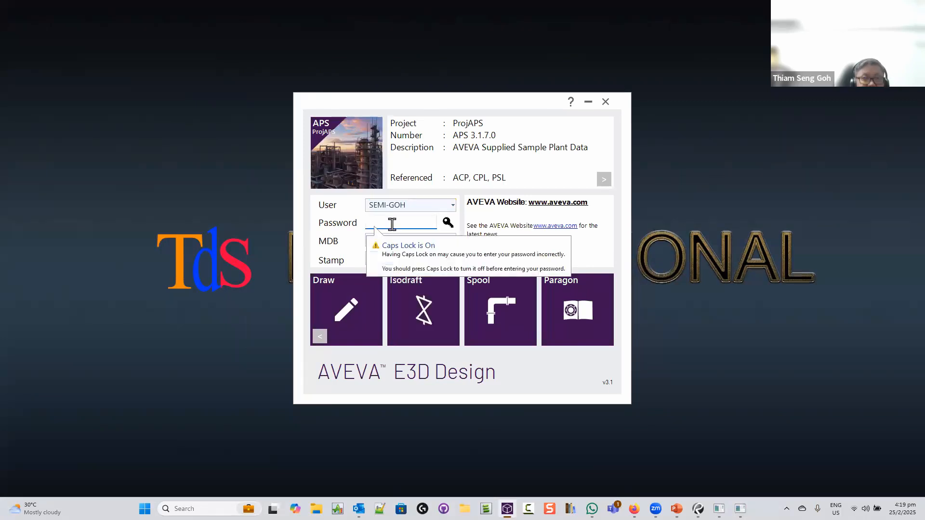
pyautogui.write('A')
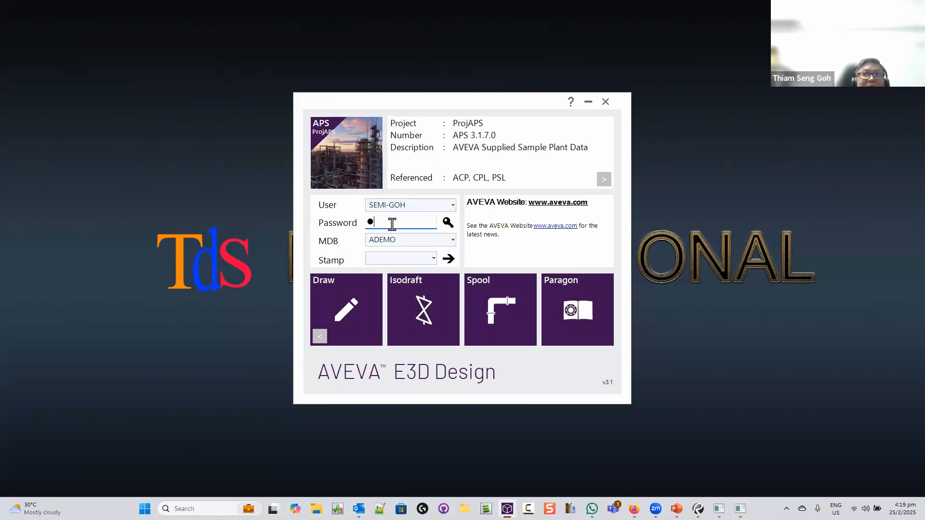
pyautogui.click(321, 336)
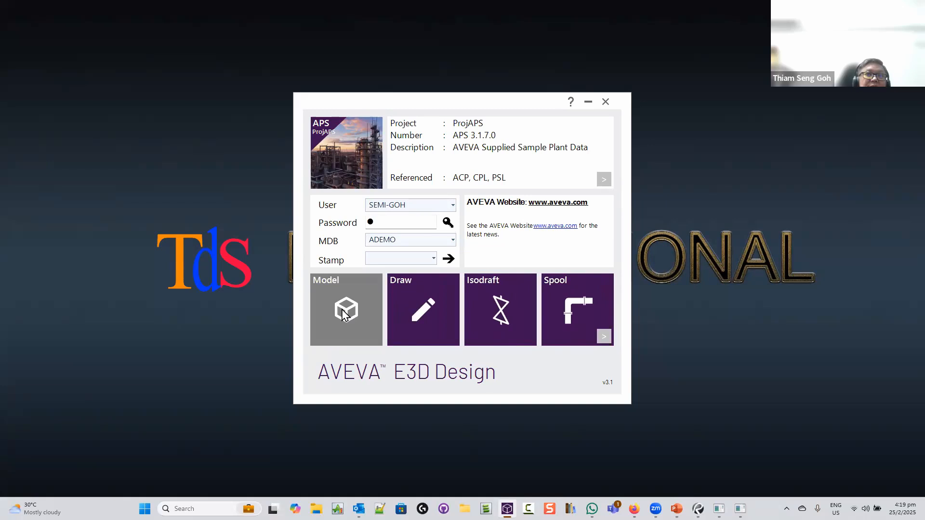
pyautogui.click(344, 312)
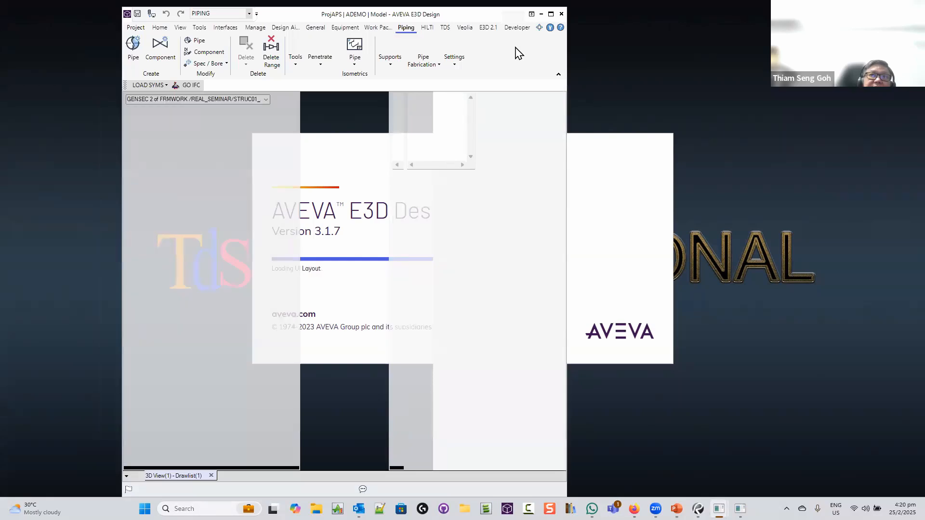
# Maximize E3D, select site REAL_SEMINAR and orbit and zoom the 3D view onto it
pyautogui.click(550, 14)
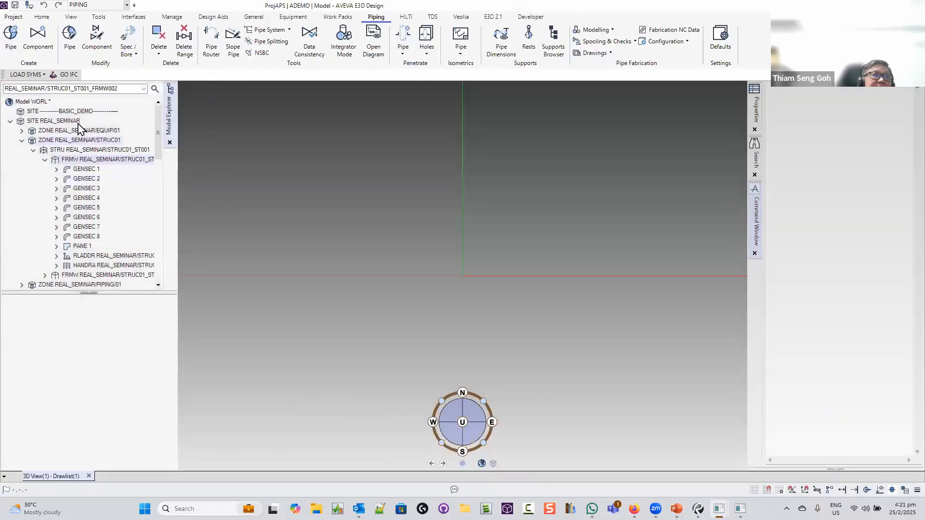
pyautogui.click(31, 121)
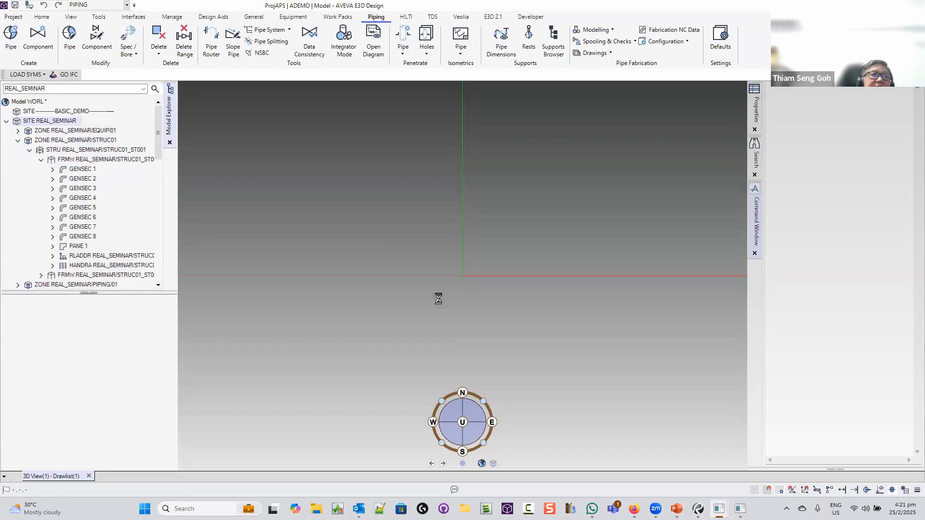
pyautogui.moveTo(489, 260); pyautogui.dragTo(522, 204, button='middle')
pyautogui.moveTo(220, 301); pyautogui.dragTo(245, 285, button='middle')
pyautogui.scroll(5, 307, 312)
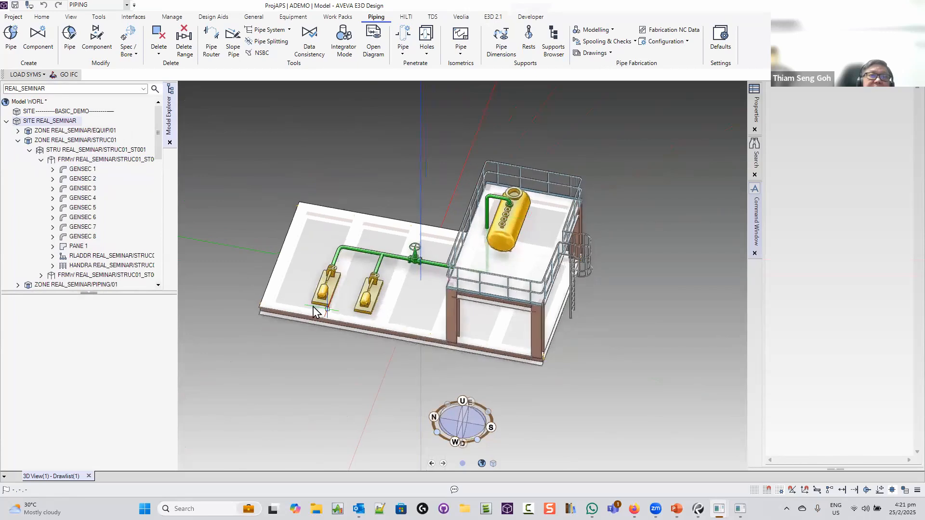
pyautogui.scroll(1, 310, 305)
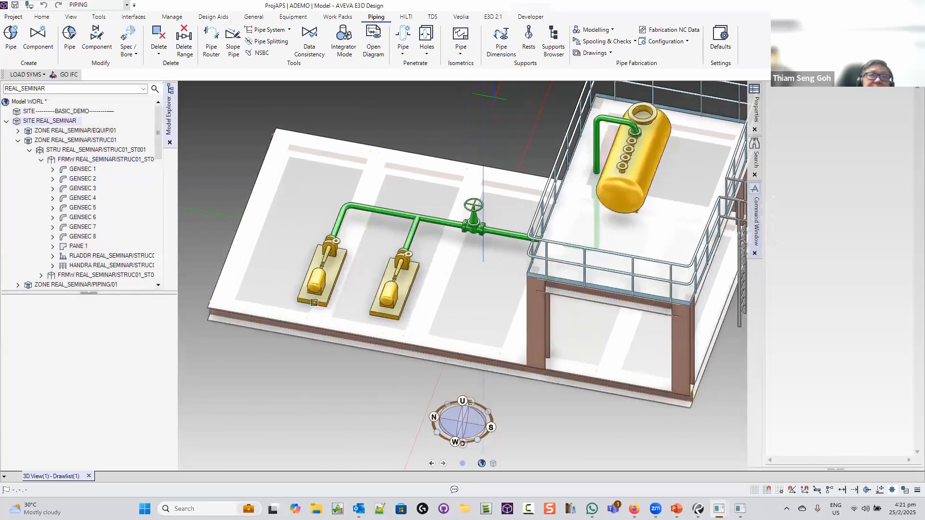
# Measure the distance between the two pumps with E3D 2.1 Measure Distance (1500mm)
pyautogui.click(493, 17)
pyautogui.click(41, 30)
pyautogui.click(312, 302)
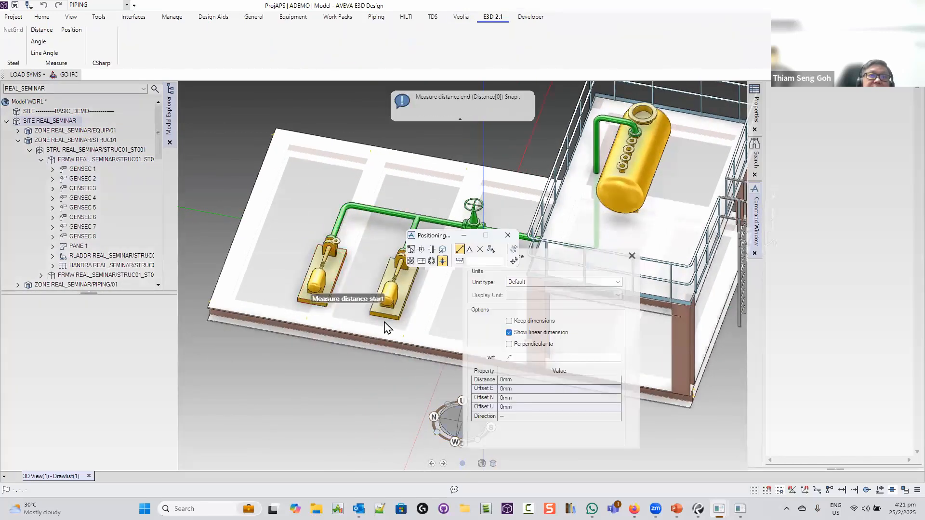
pyautogui.click(387, 321)
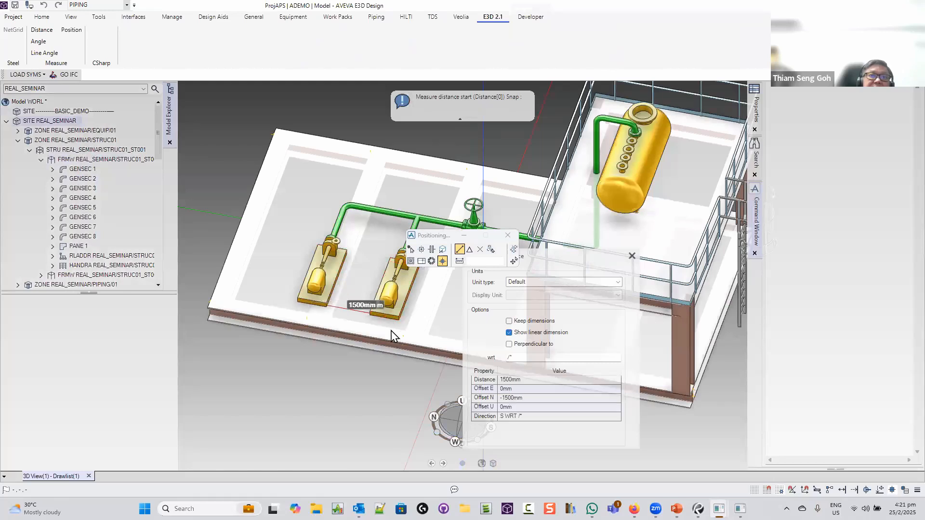
pyautogui.press('Escape')
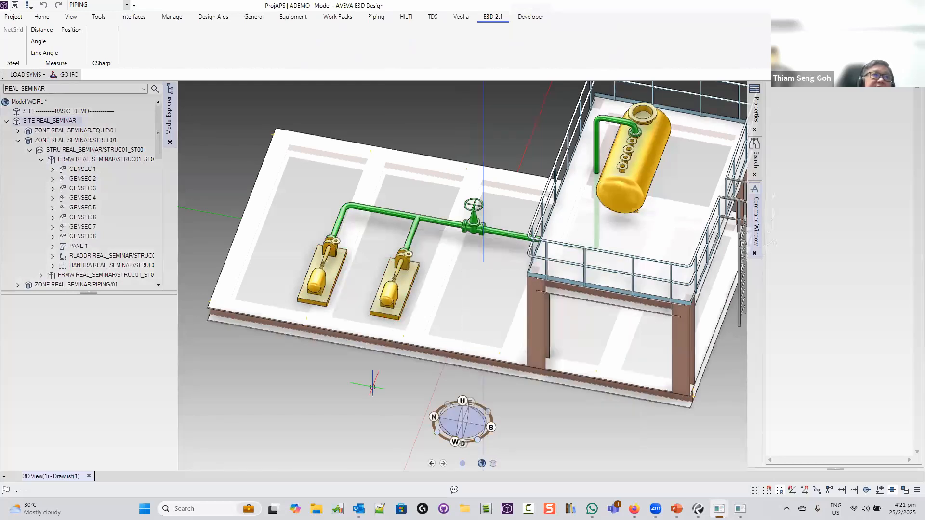
# Try moving pump P-SS001 with BY N 500, dismiss the read-only DB error, and exit Model
pyautogui.rightClick(316, 278)
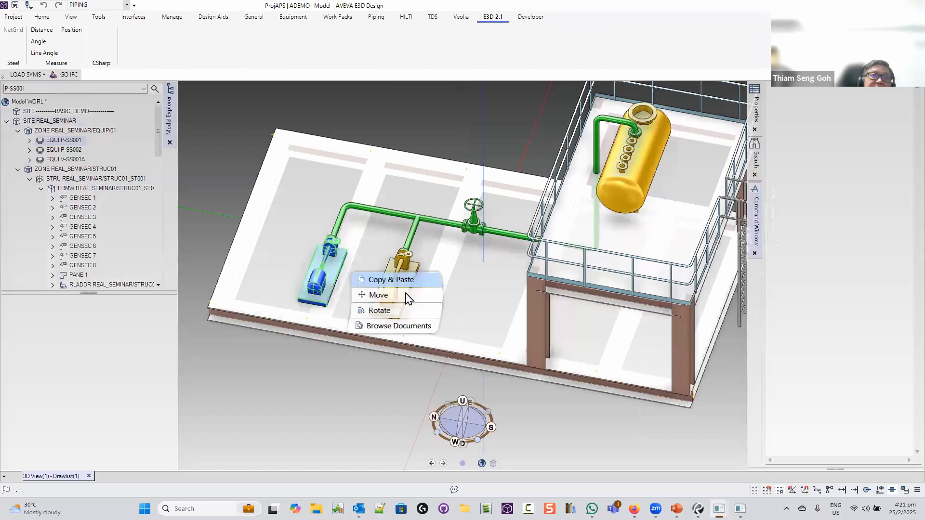
pyautogui.click(405, 297)
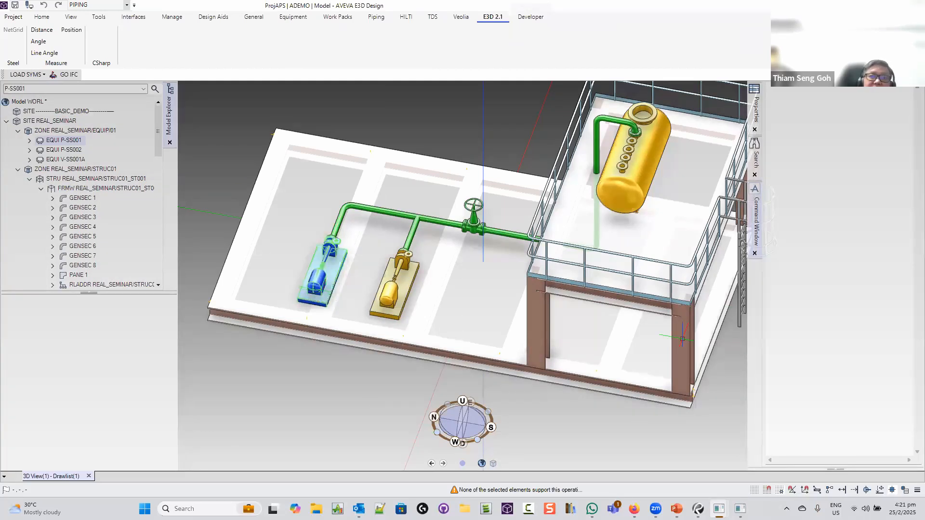
pyautogui.click(823, 432)
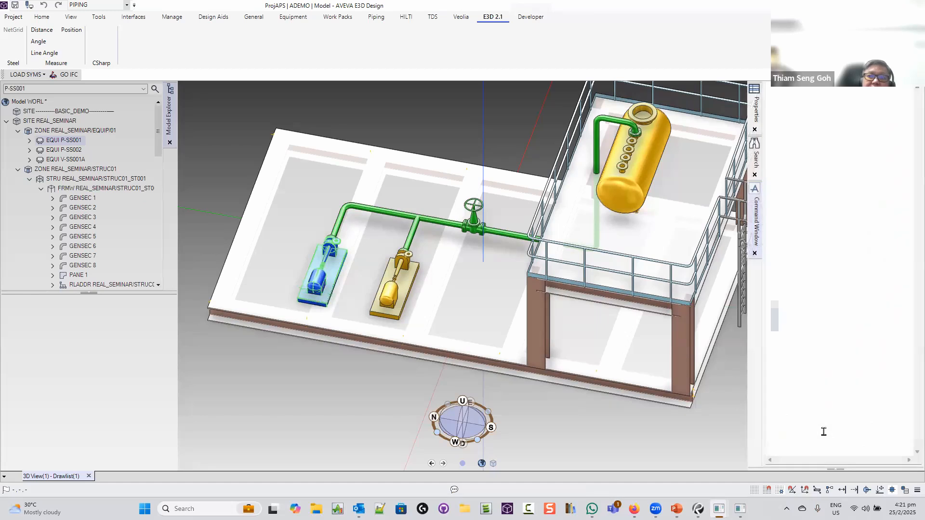
pyautogui.write('BY ')
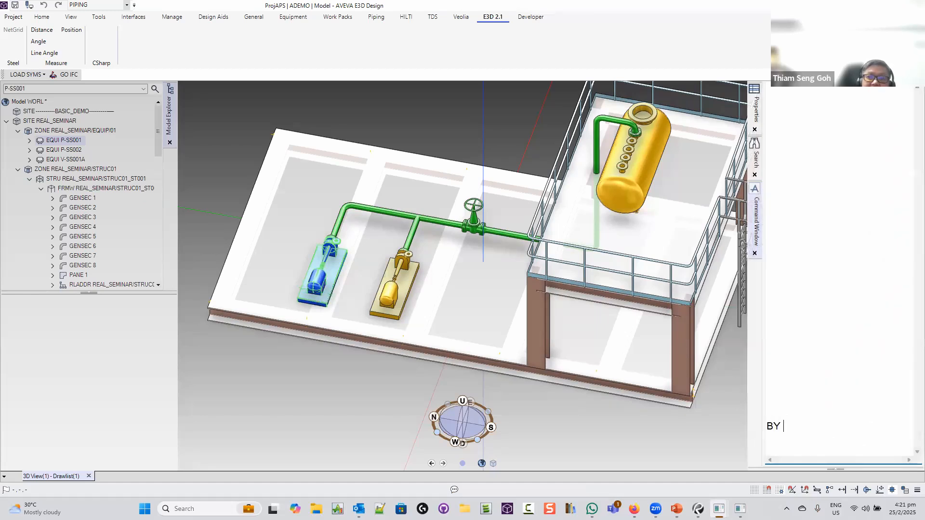
pyautogui.write('N 500')
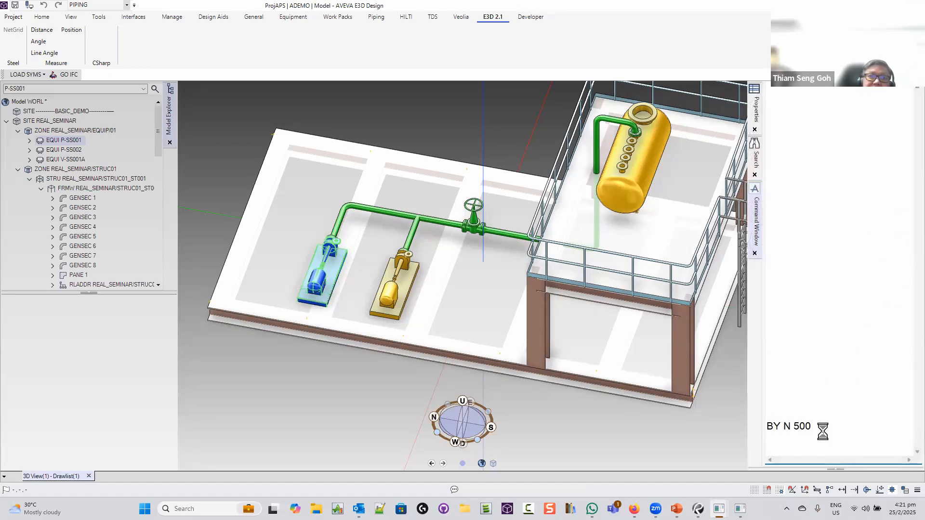
pyautogui.press('Return')
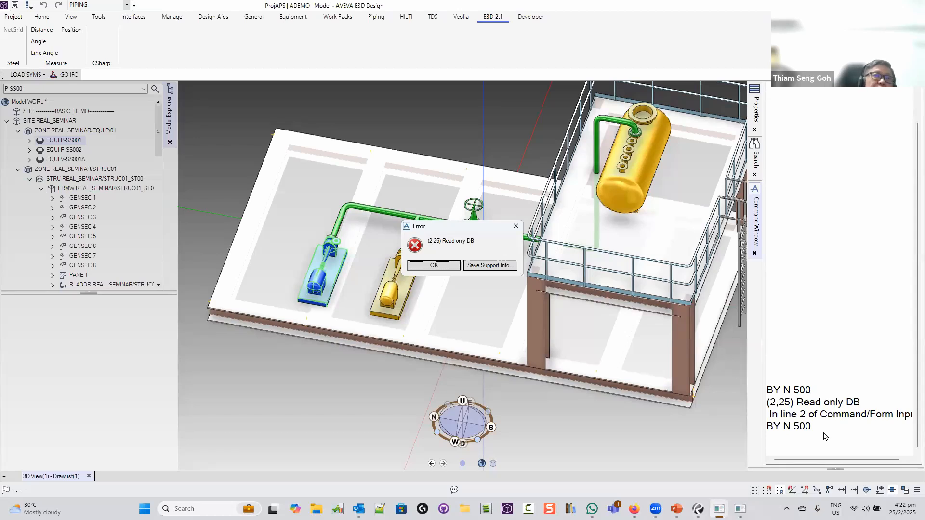
pyautogui.click(441, 267)
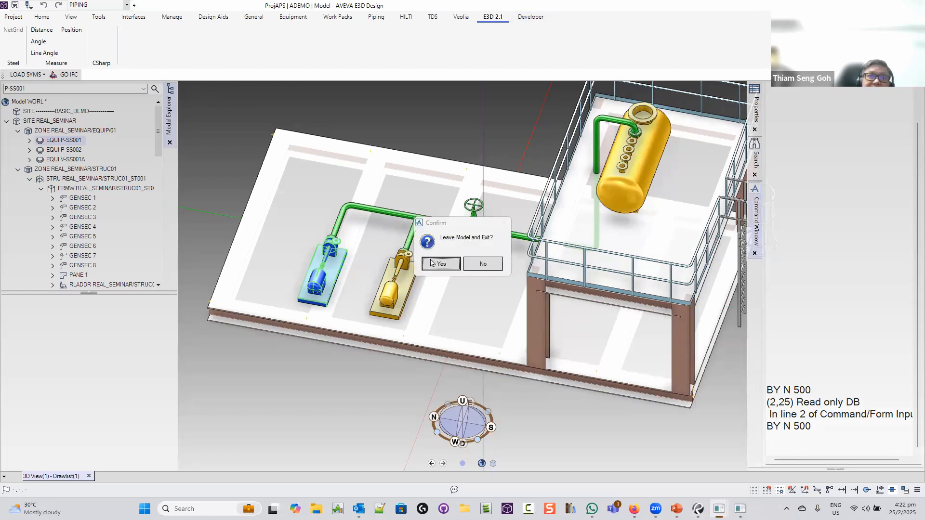
pyautogui.click(439, 267)
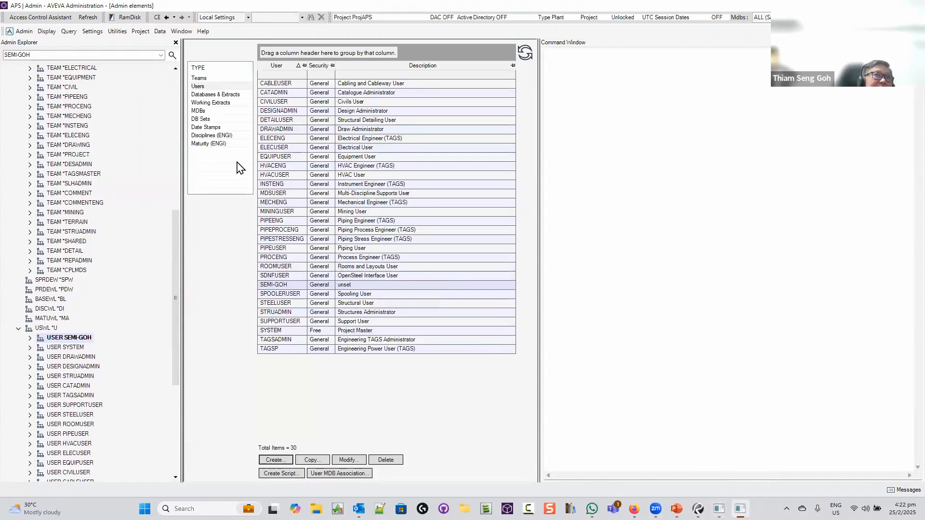
# Create Design database DESI owned by team SEMI, creating site /SEMI-WORLD
pyautogui.click(217, 95)
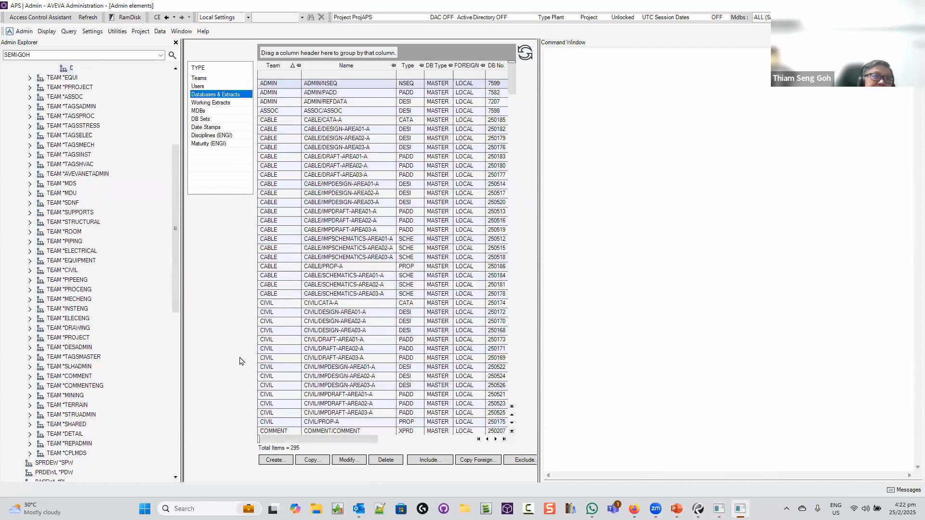
pyautogui.click(273, 460)
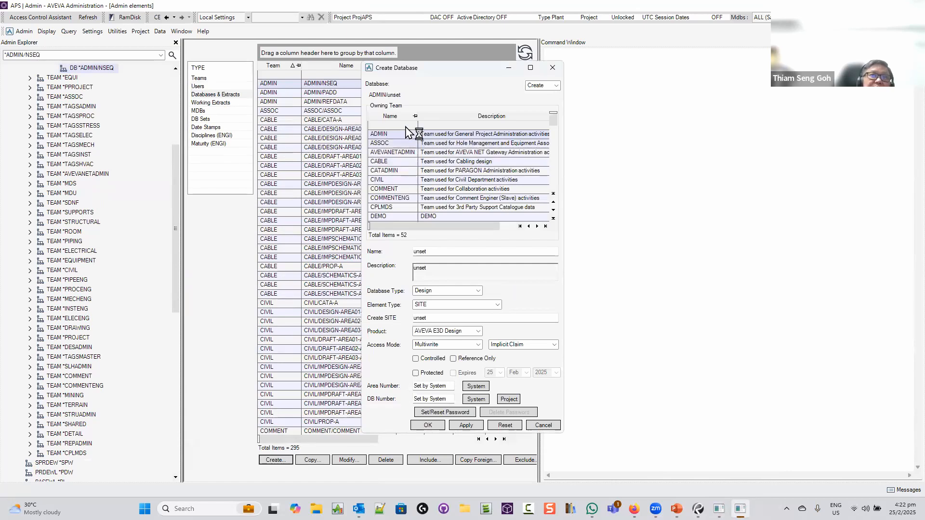
pyautogui.click(390, 125)
pyautogui.write('s')
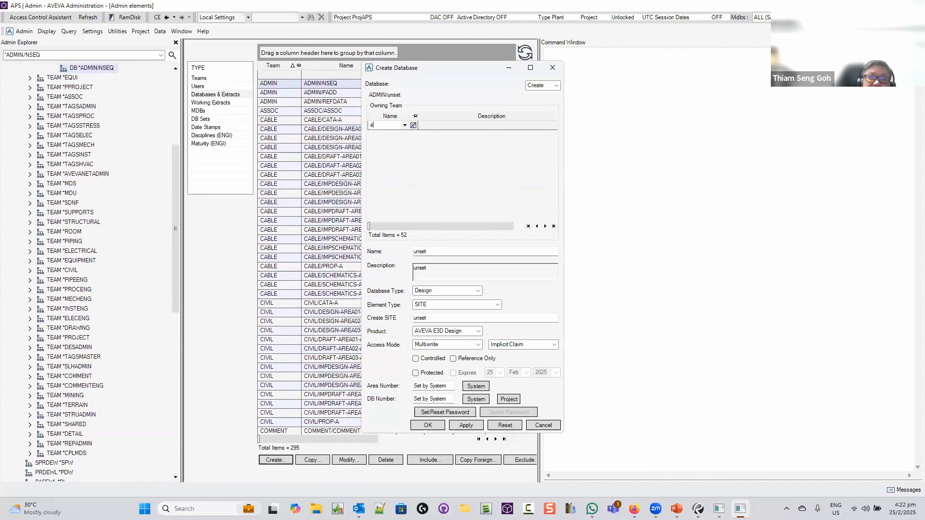
pyautogui.write('EM')
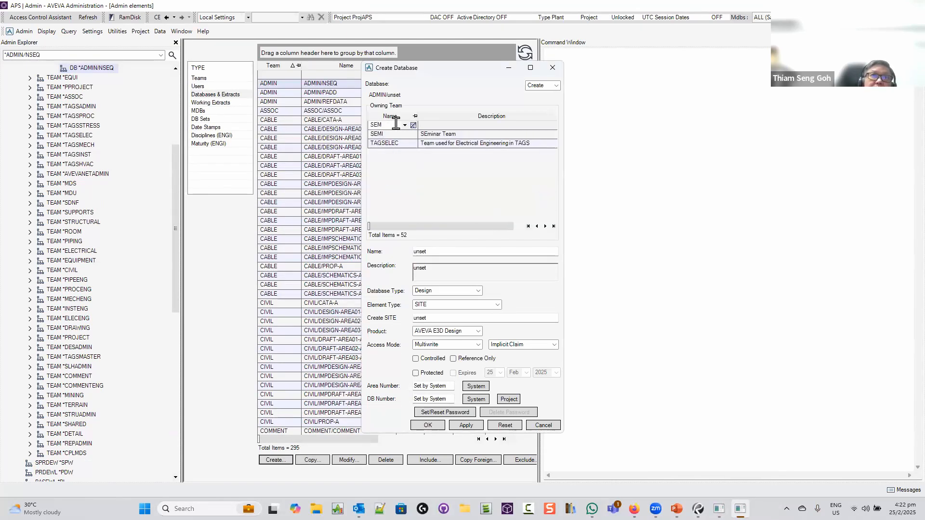
pyautogui.click(398, 135)
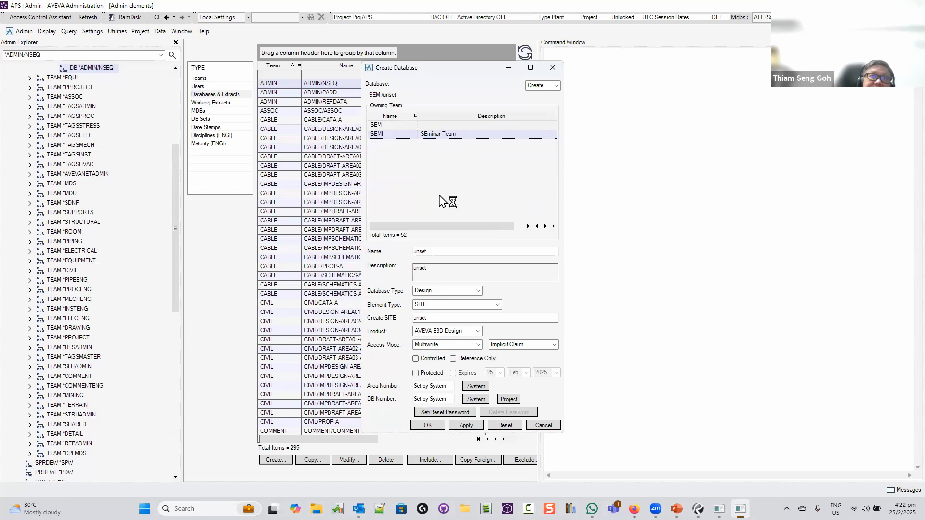
pyautogui.doubleClick(452, 252)
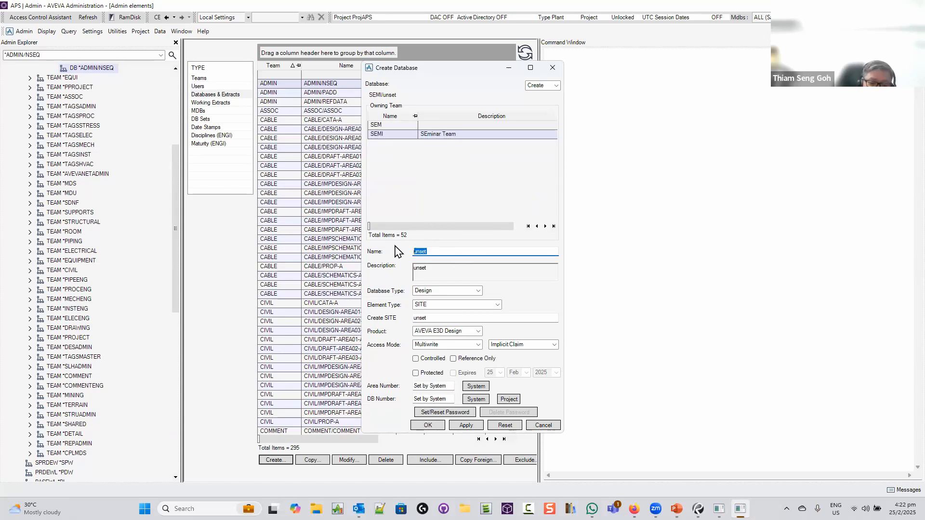
pyautogui.write('DESI')
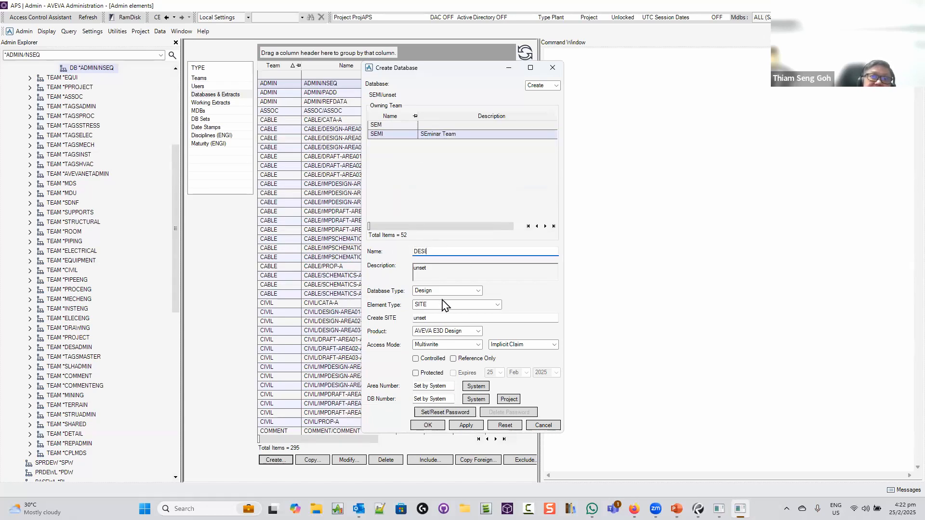
pyautogui.click(460, 319)
pyautogui.moveTo(454, 319); pyautogui.dragTo(390, 313)
pyautogui.write('/SEM')
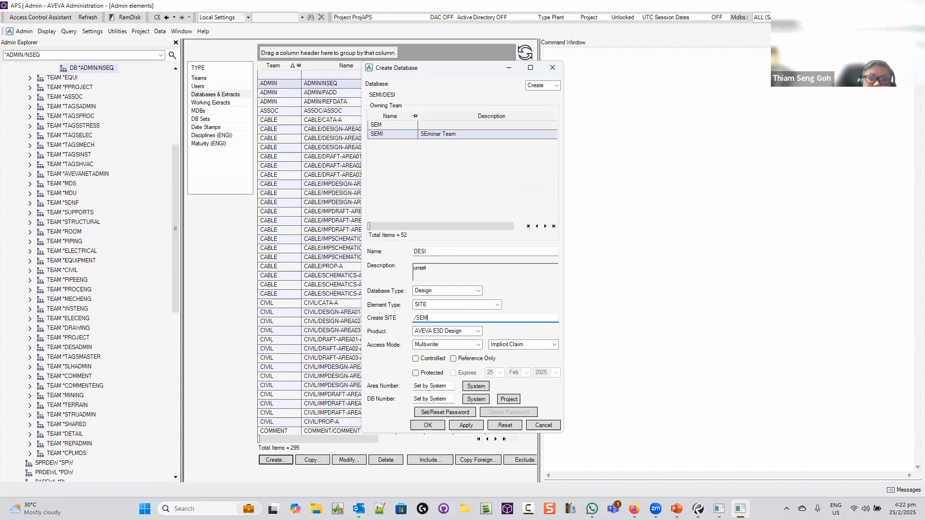
pyautogui.write('I-WORLD')
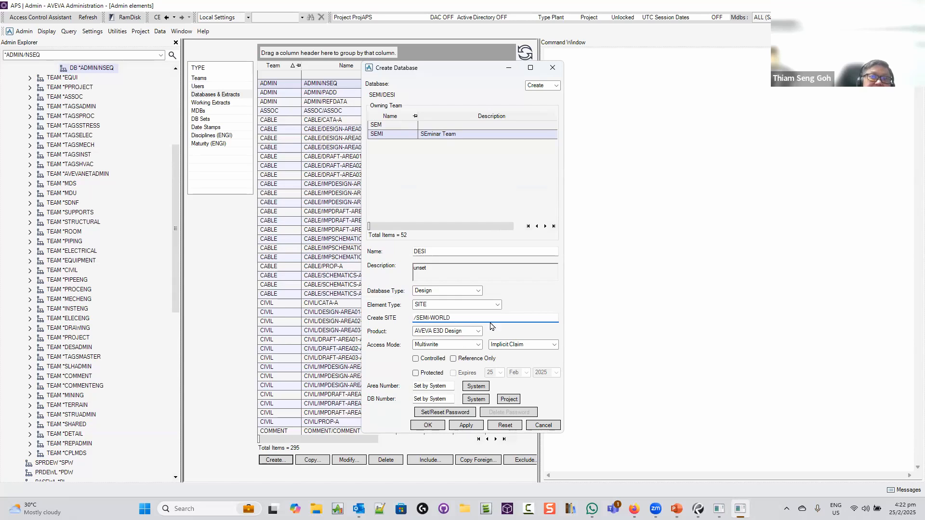
pyautogui.click(428, 425)
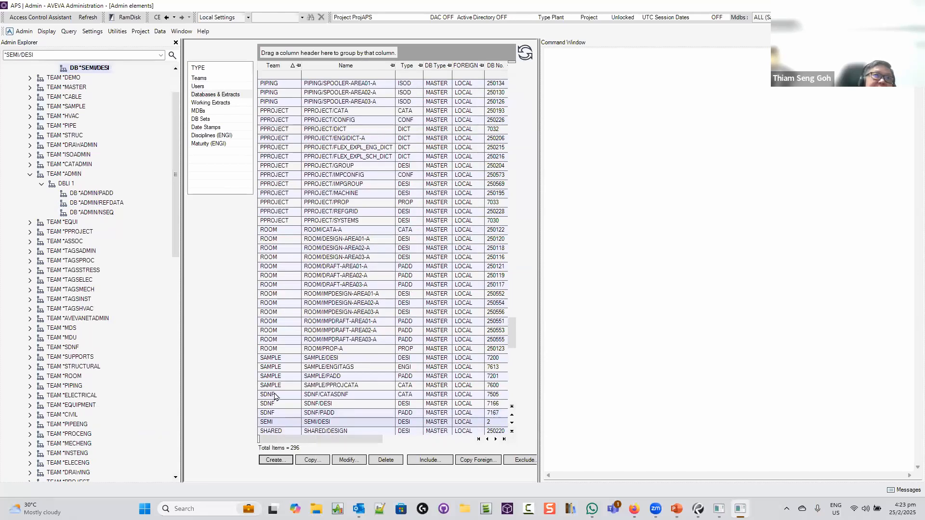
# Copy the ADEMO MDB as ADEMO-SEMI
pyautogui.click(199, 111)
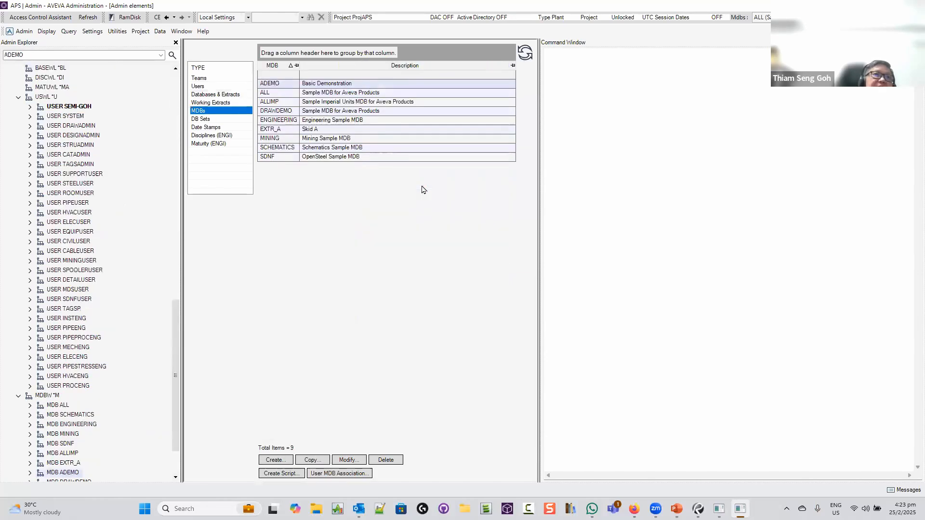
pyautogui.click(294, 85)
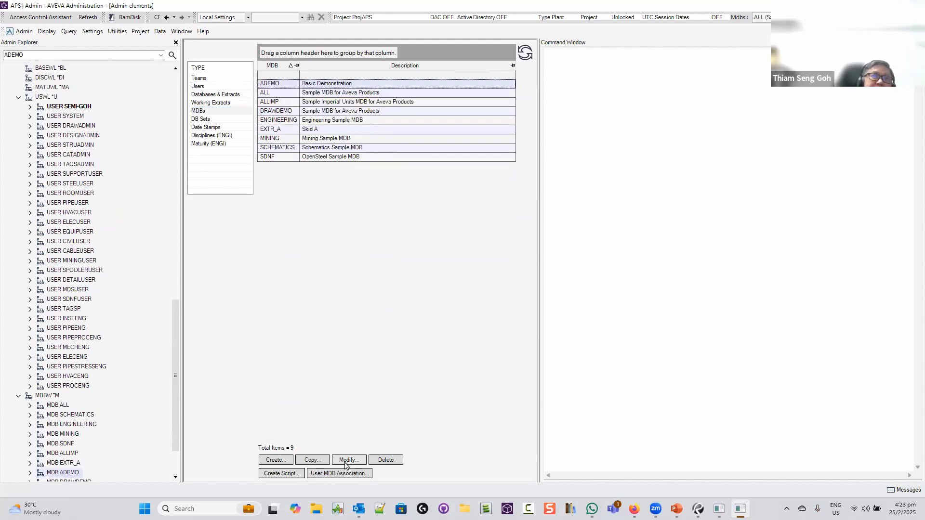
pyautogui.click(312, 460)
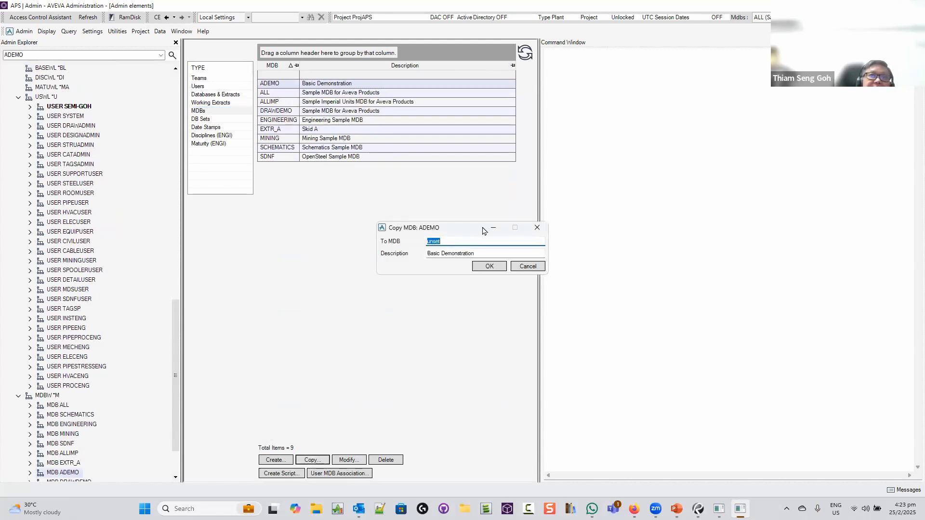
pyautogui.write('A')
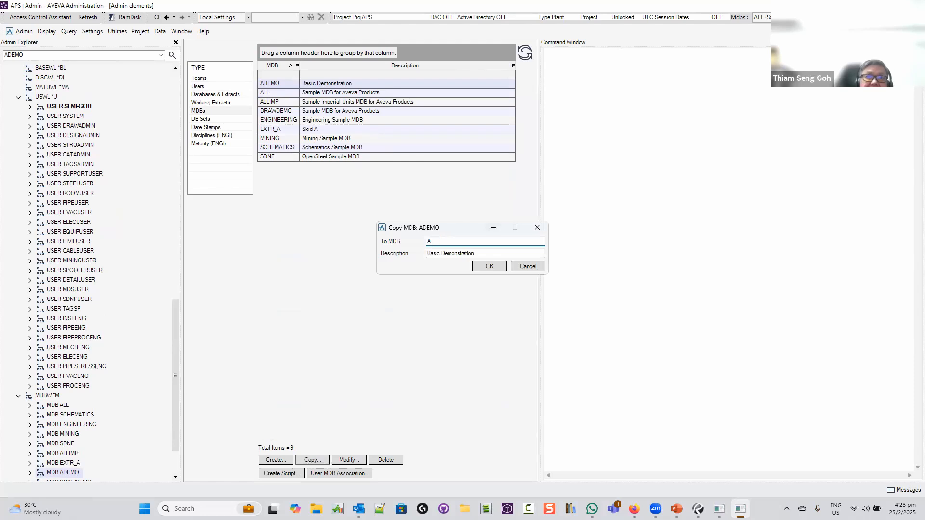
pyautogui.write('DEMO-')
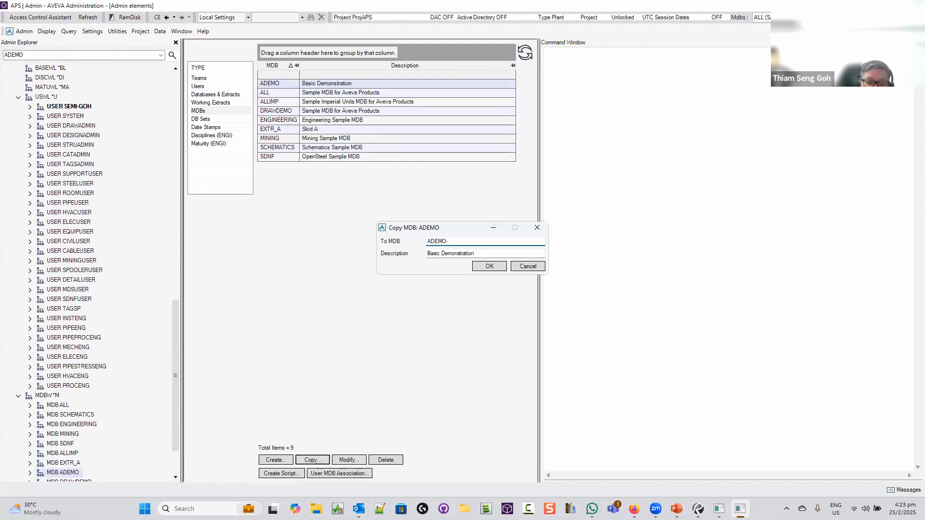
pyautogui.write('SEMI')
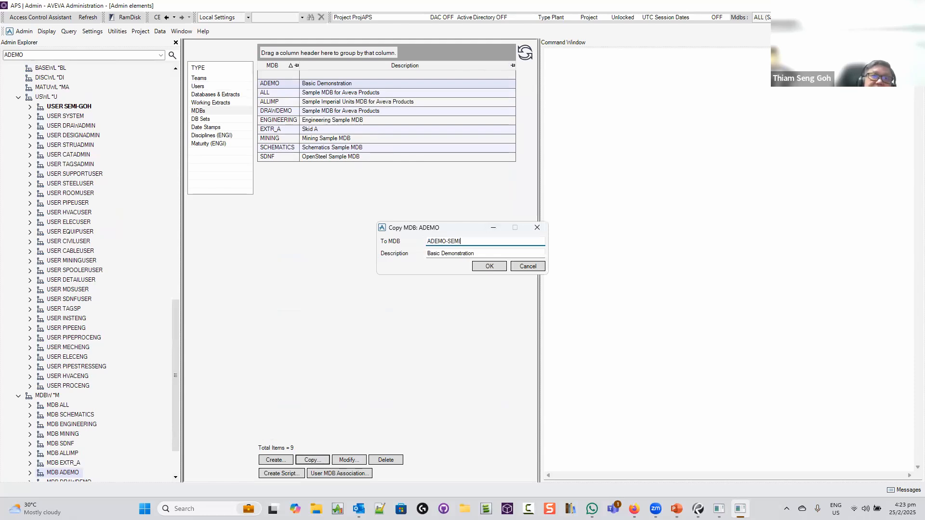
pyautogui.click(489, 266)
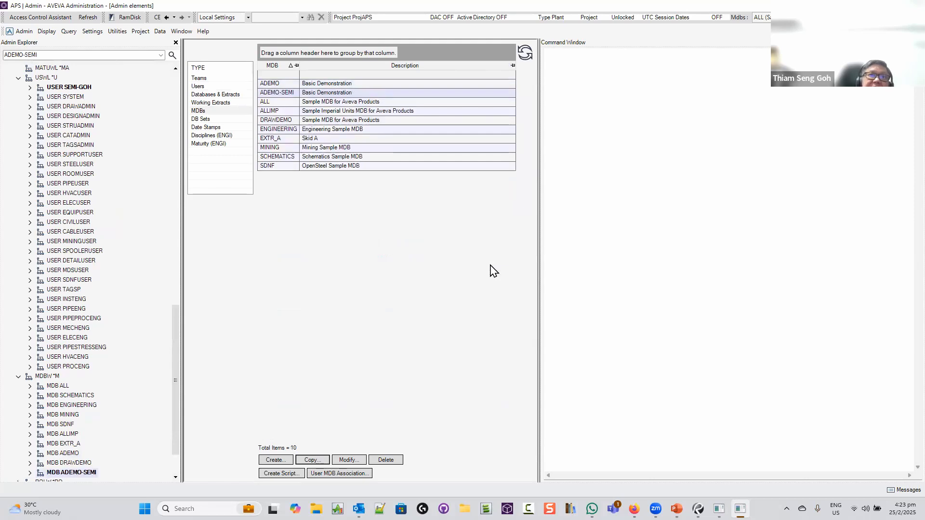
# Insert SEMI/DESI at the top of ADEMO-SEMI's current databases and apply
pyautogui.click(284, 95)
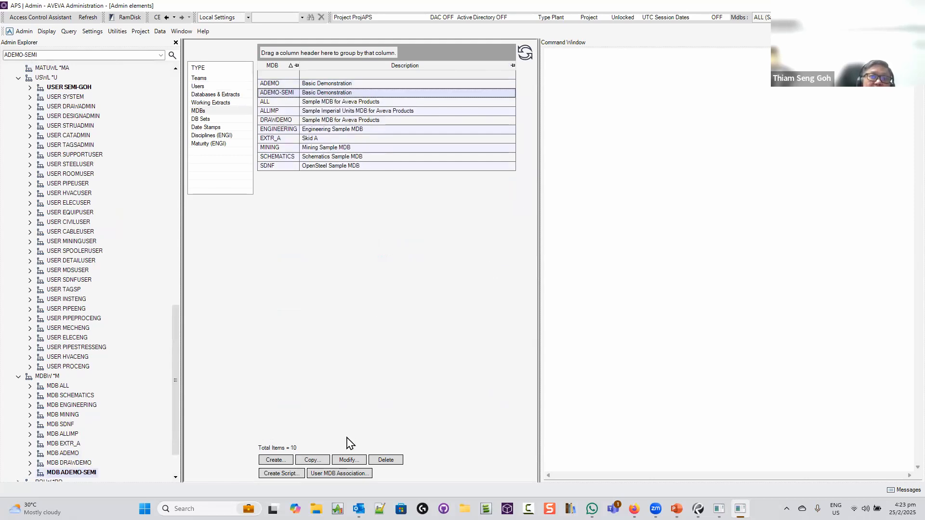
pyautogui.click(349, 460)
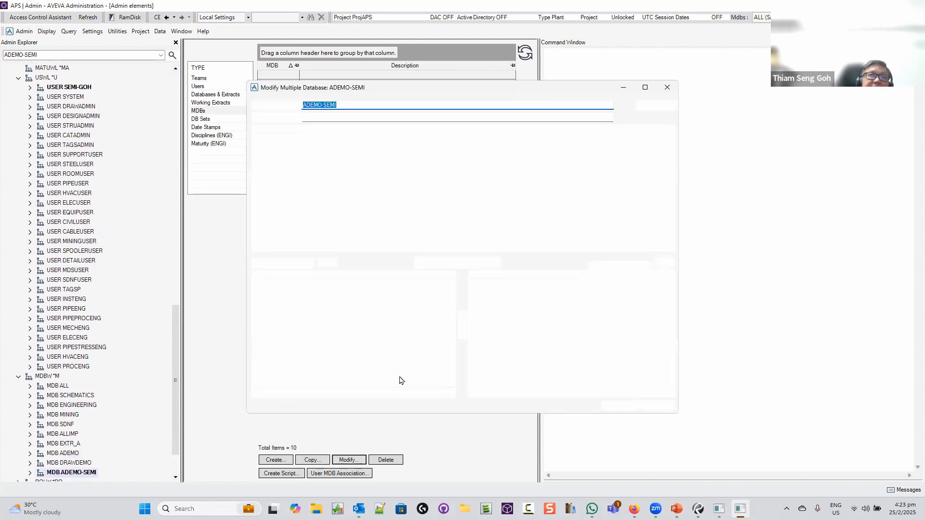
pyautogui.click(271, 147)
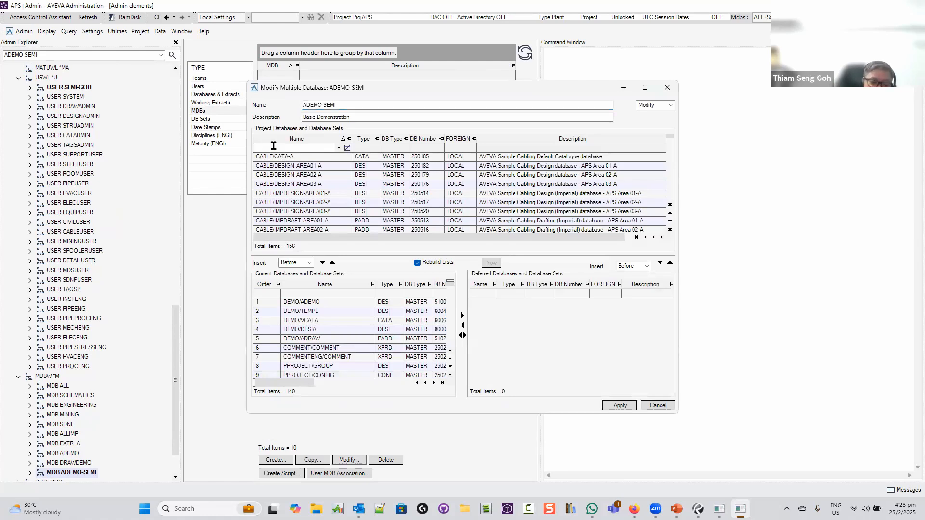
pyautogui.write('SEMI')
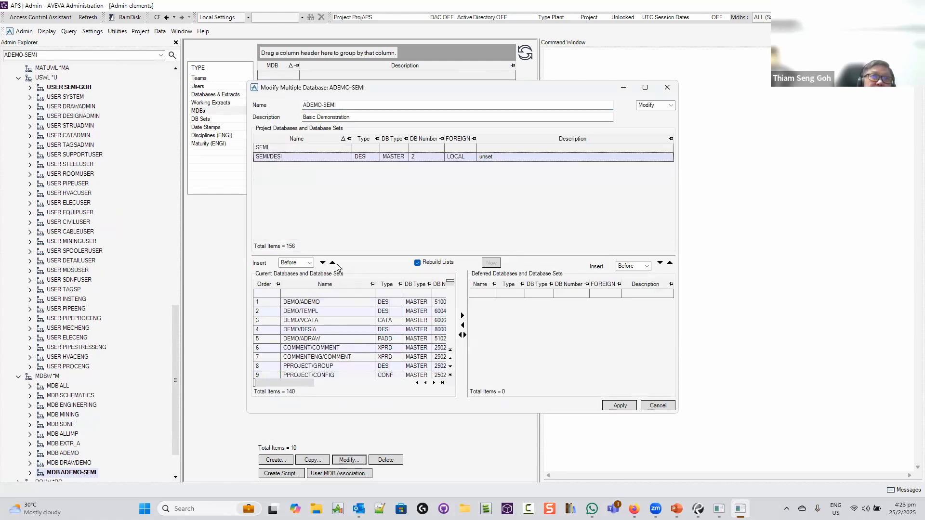
pyautogui.click(323, 262)
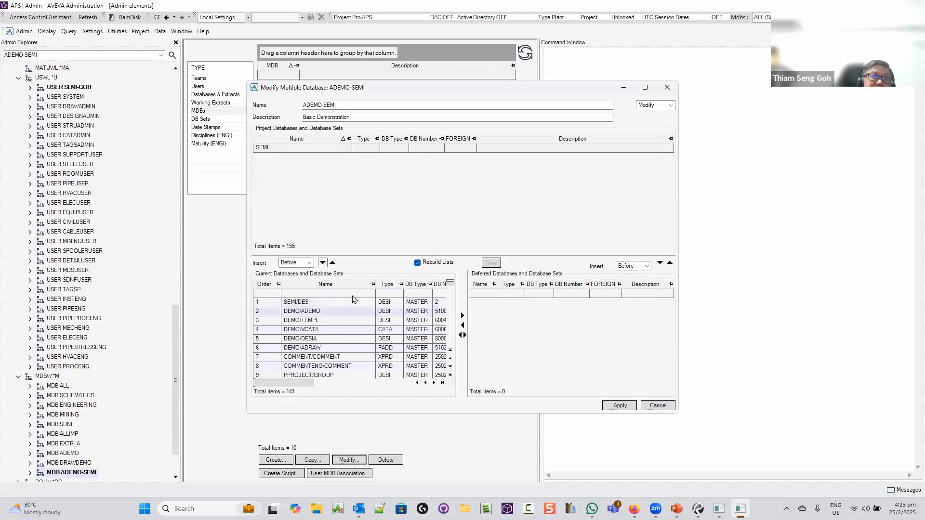
pyautogui.click(620, 405)
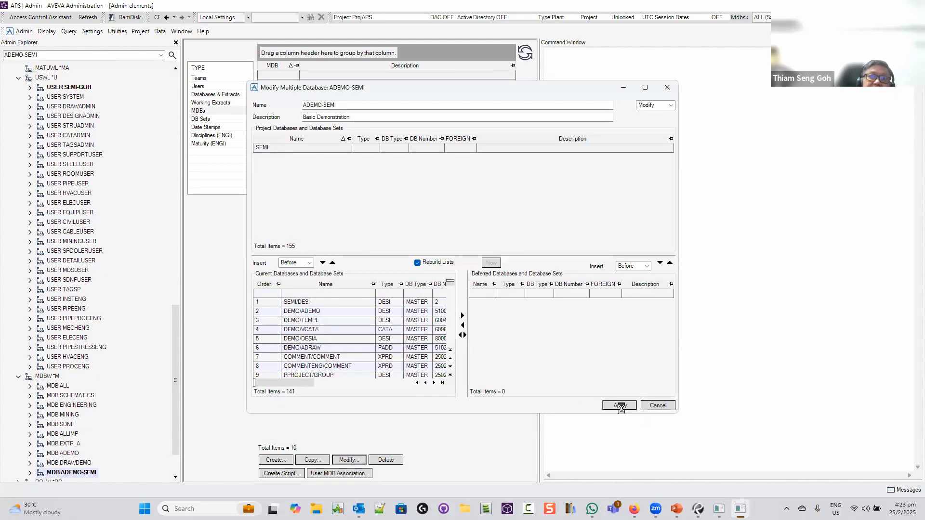
pyautogui.click(667, 87)
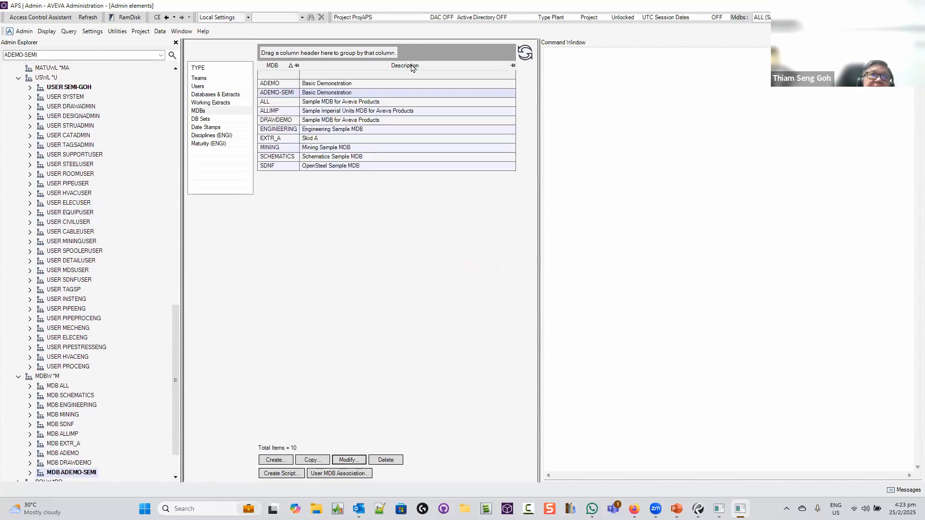
# Save the administration work and minimize AVEVA Administration
pyautogui.click(23, 30)
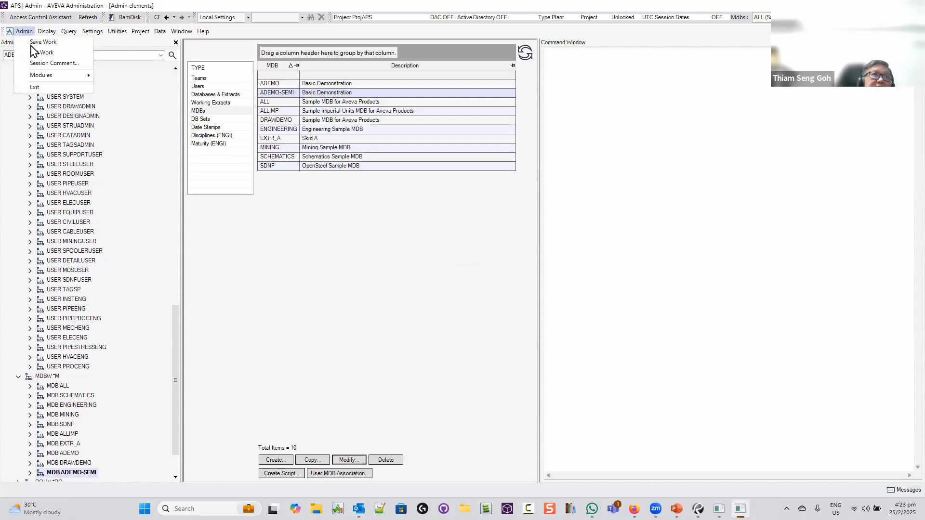
pyautogui.click(32, 57)
pyautogui.click(433, 262)
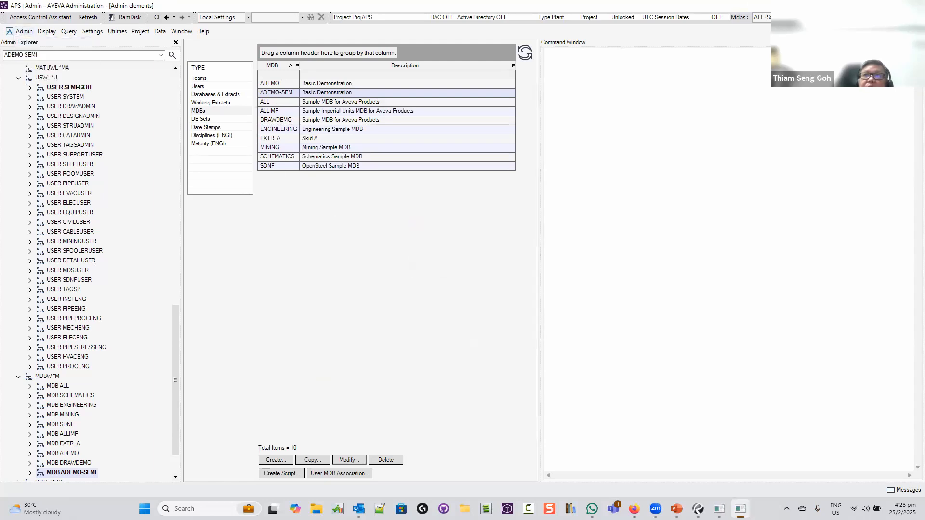
pyautogui.click(867, 6)
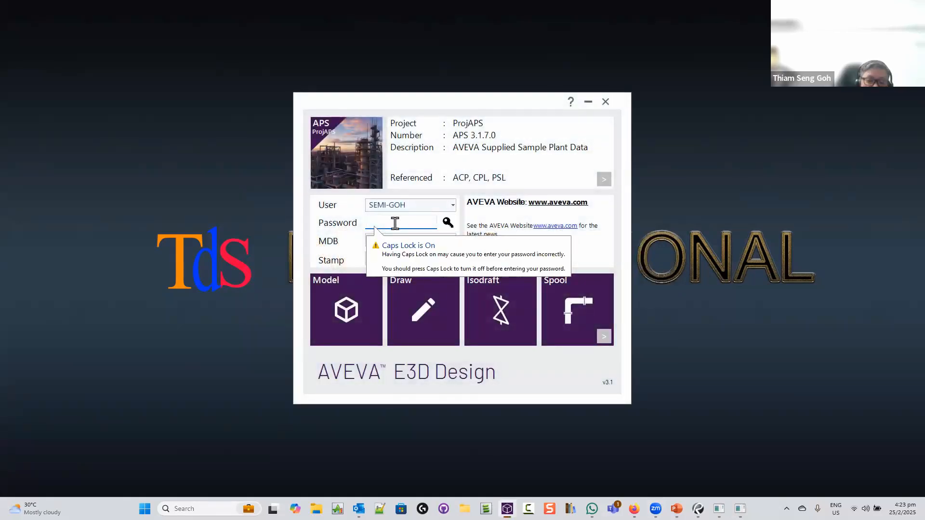
# Enter the password, choose MDB ADEMO-SEMI and open E3D's Model module
pyautogui.write('A')
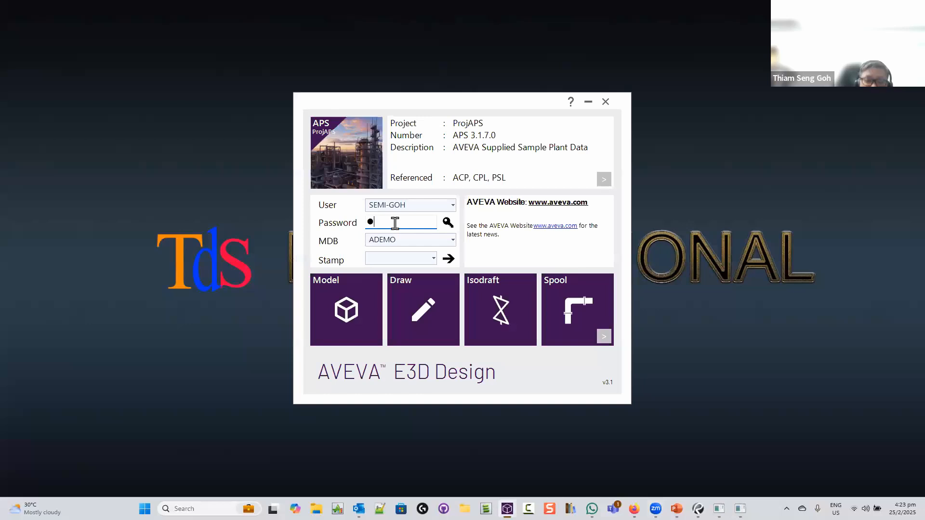
pyautogui.click(452, 240)
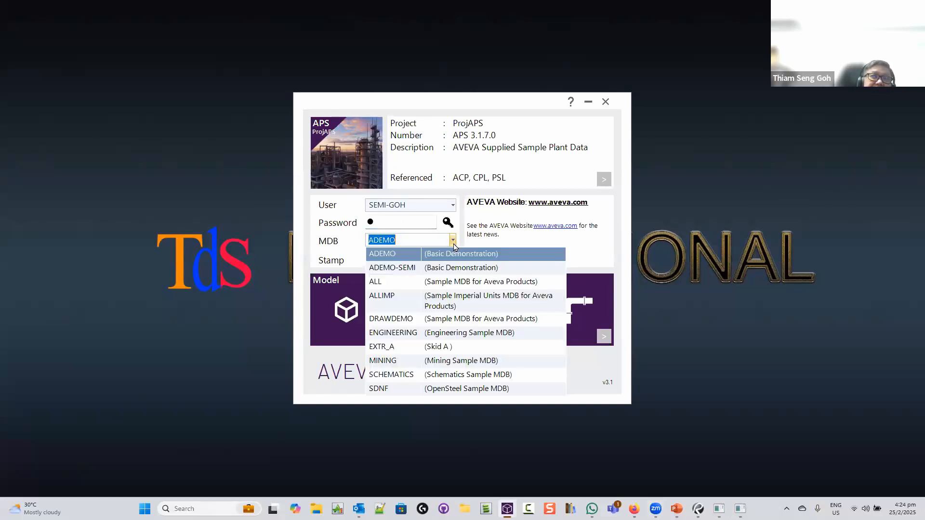
pyautogui.click(407, 273)
pyautogui.click(326, 319)
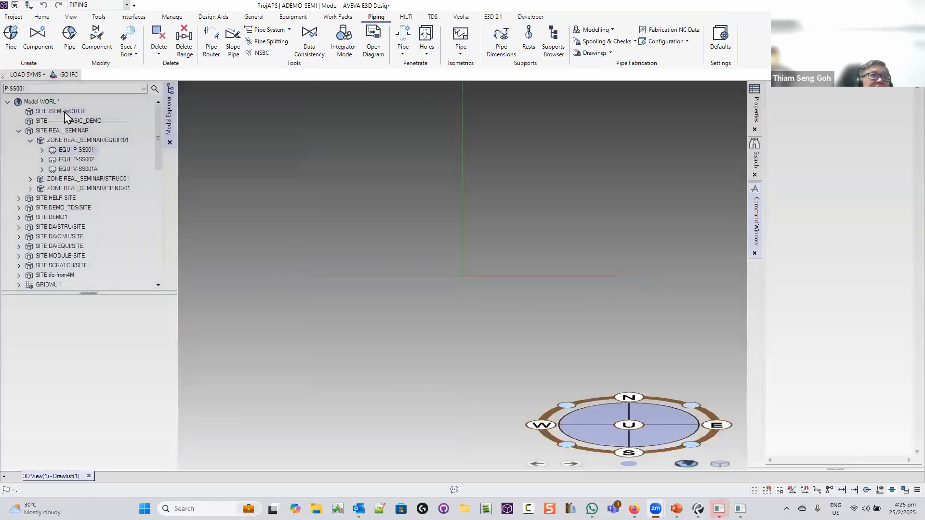
# Select /SEMI-WORLD and switch the discipline to CABLE TRAY
pyautogui.click(65, 111)
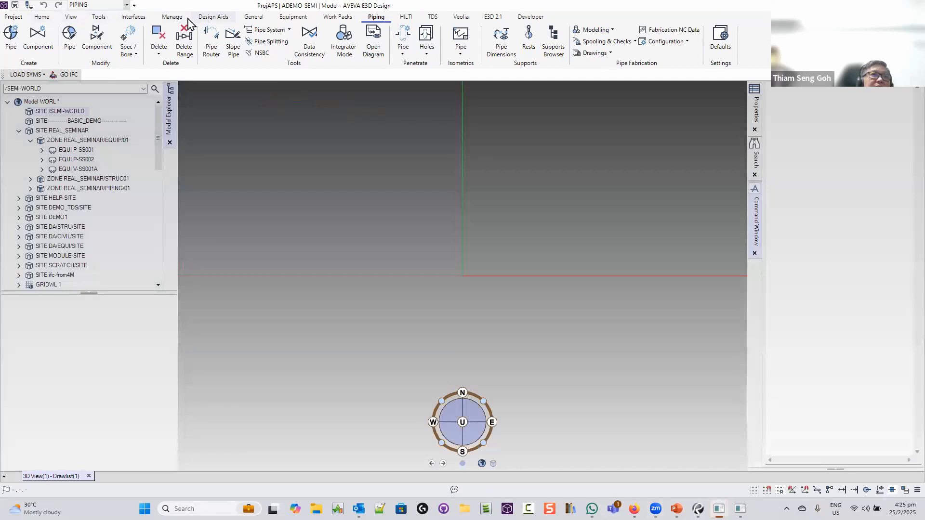
pyautogui.click(126, 5)
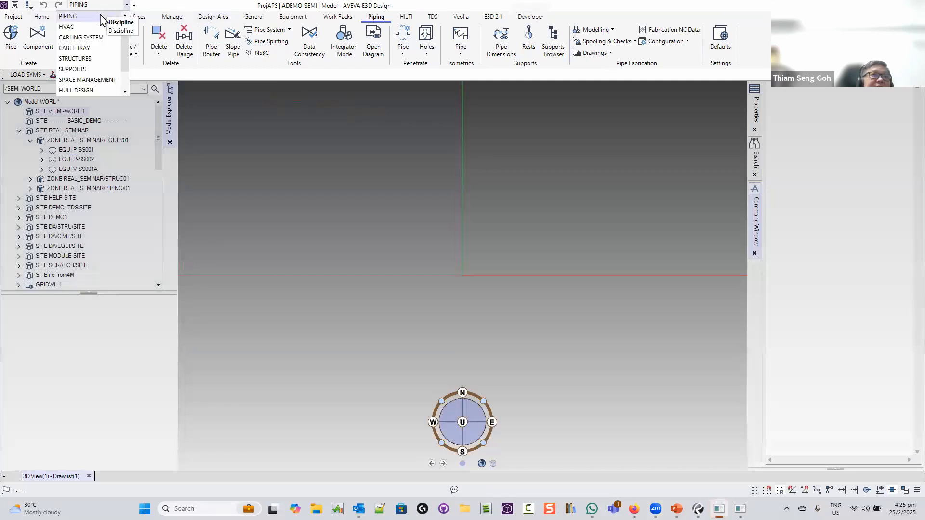
pyautogui.scroll(1, 91, 53)
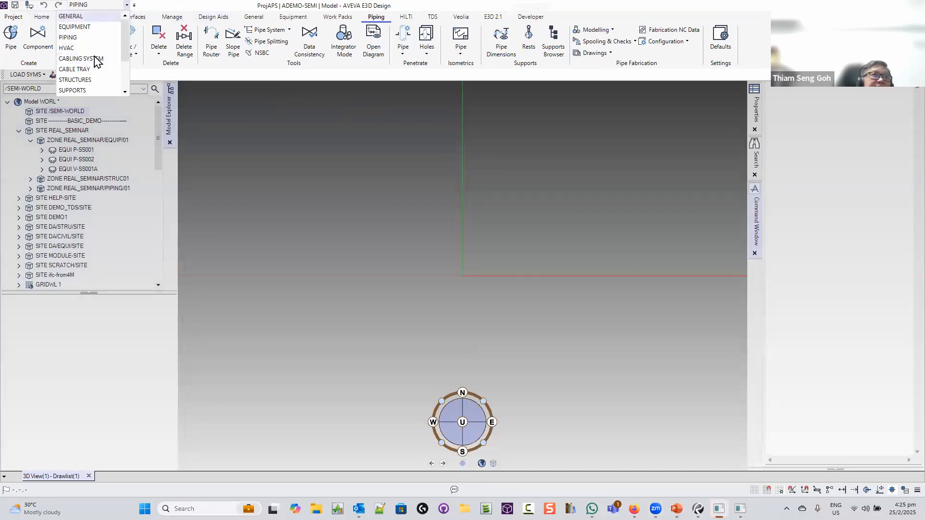
pyautogui.click(88, 71)
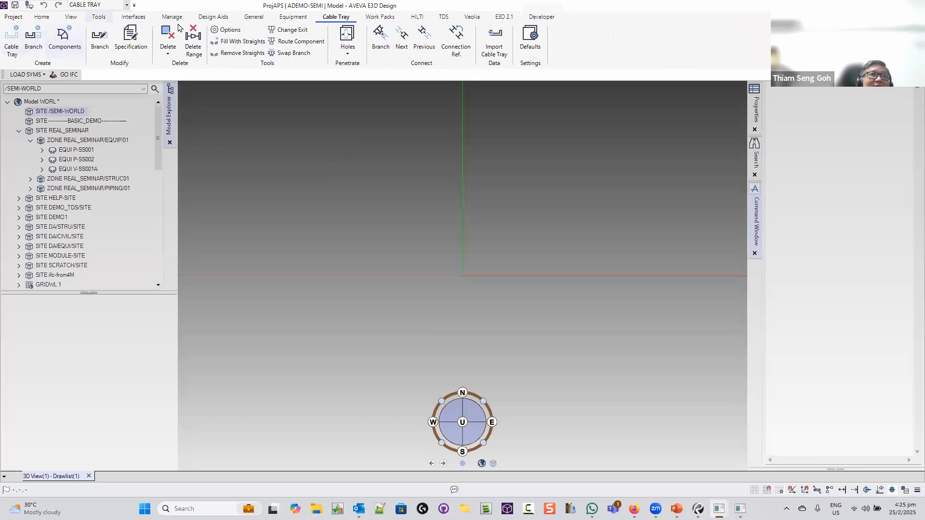
# Create a new site named CT-SITE, dismissing the autoname error
pyautogui.click(254, 17)
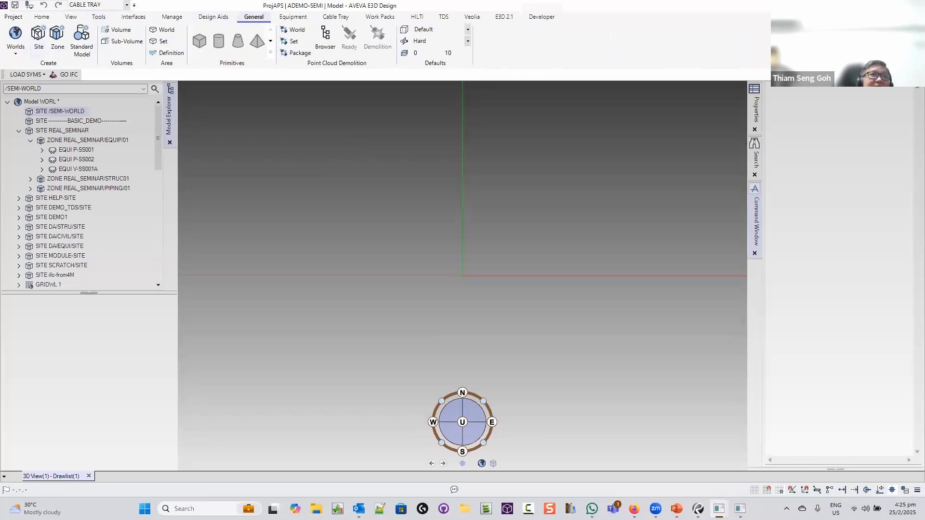
pyautogui.click(38, 35)
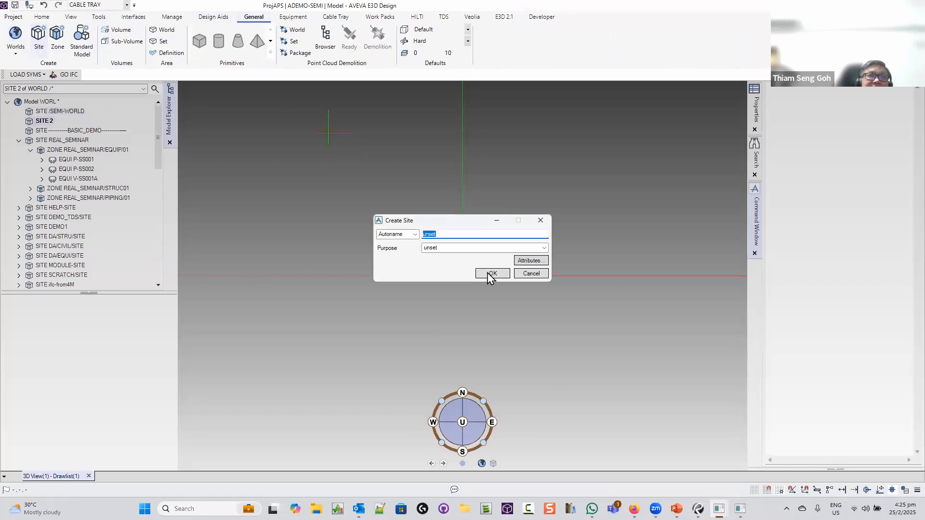
pyautogui.write('CT')
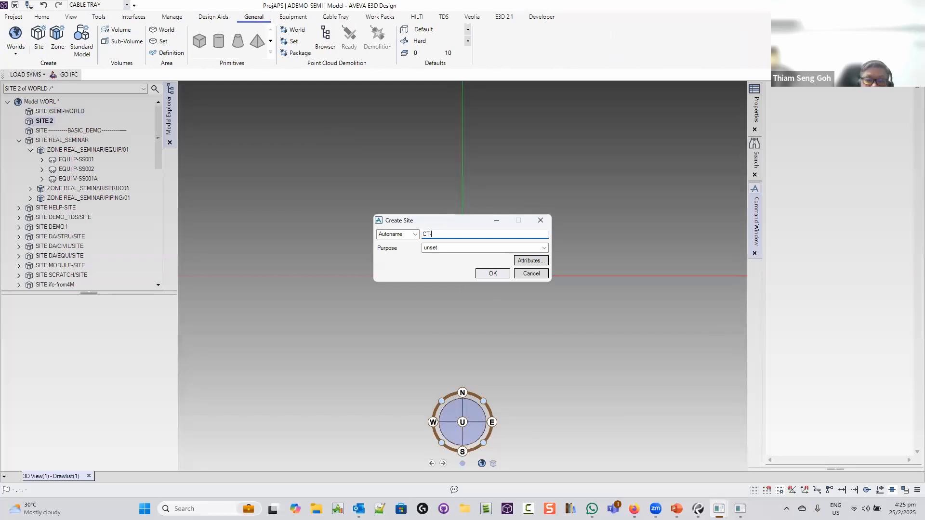
pyautogui.write('-SITE')
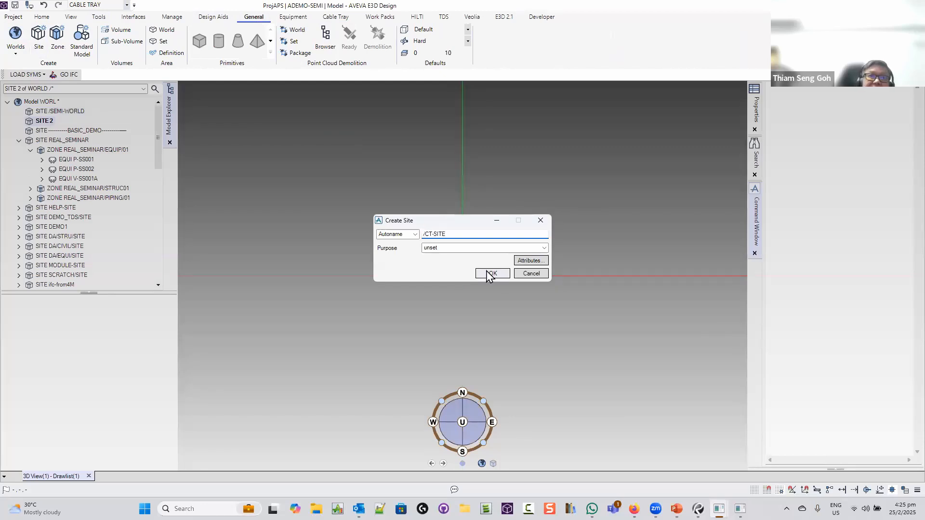
pyautogui.click(489, 273)
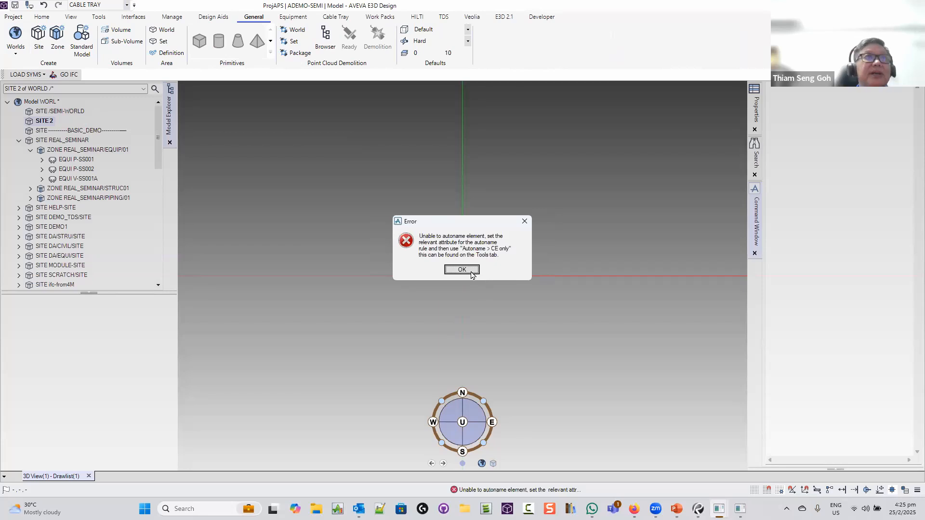
pyautogui.click(462, 270)
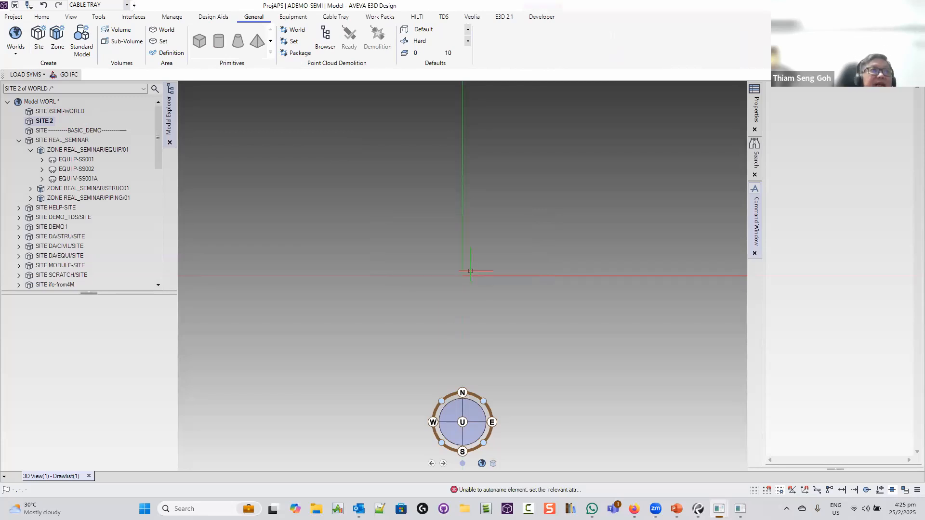
# Start renaming SITE 2, entering CT-SITR as the replacement name
pyautogui.rightClick(50, 120)
pyautogui.click(76, 148)
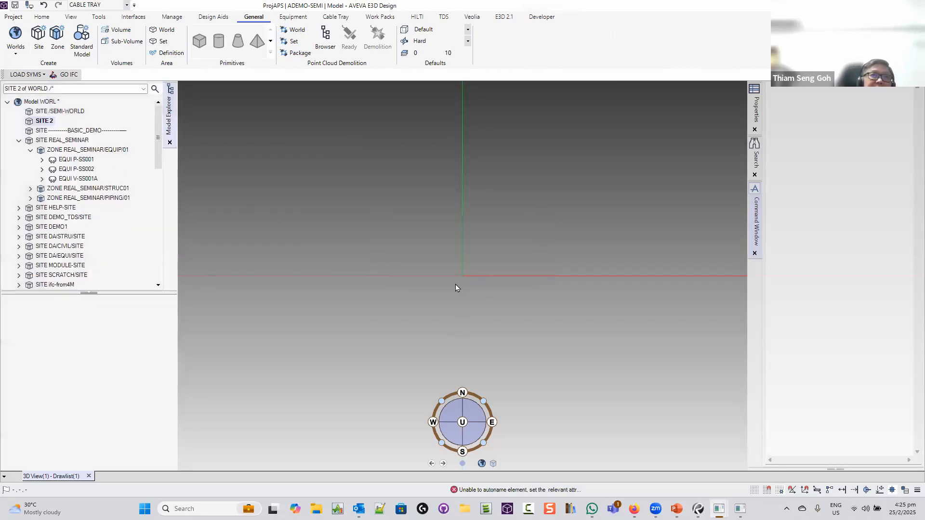
pyautogui.doubleClick(415, 241)
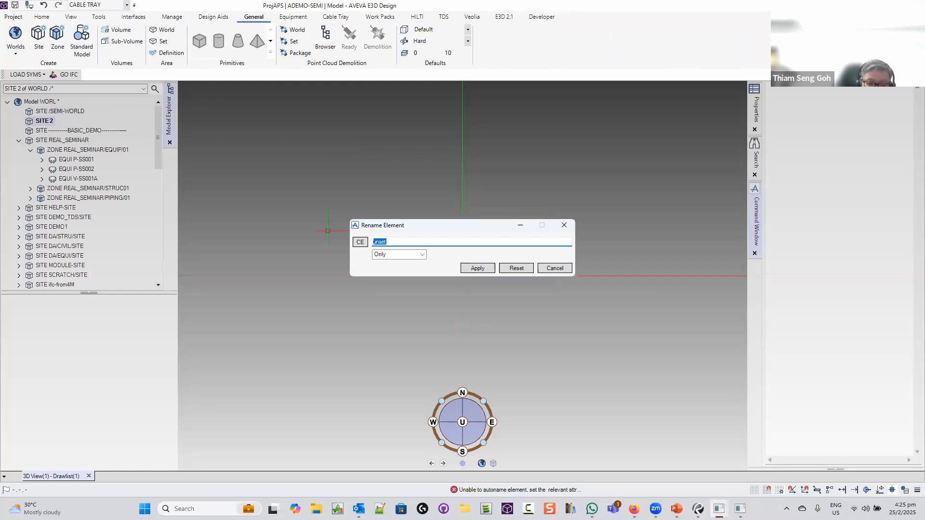
pyautogui.write('CT-SITRE')
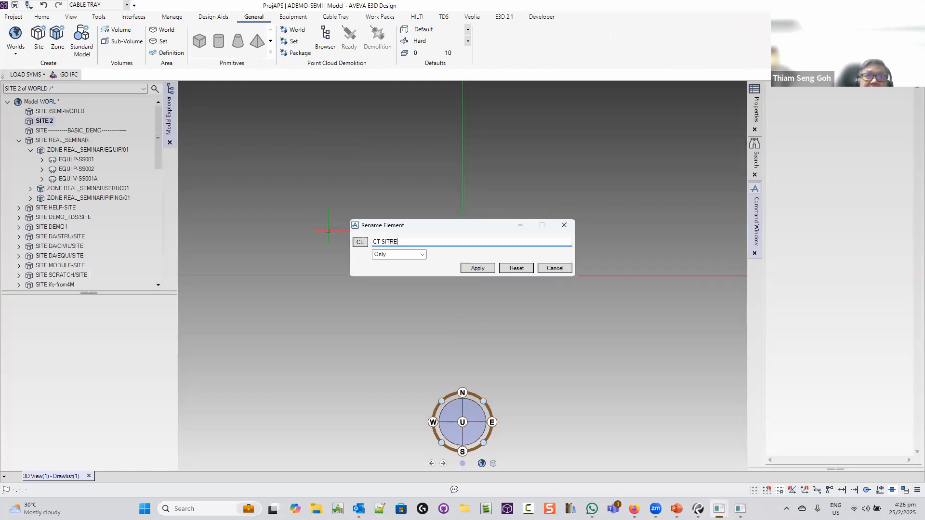
# Apply the CT-SITE site name and create a zone with purpose ELEC Electrical
pyautogui.click(478, 268)
pyautogui.click(569, 269)
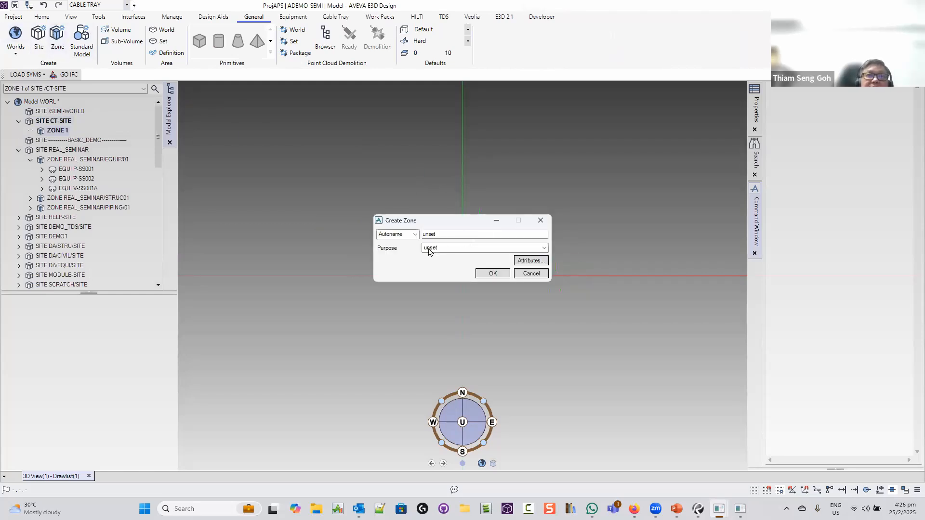
pyautogui.click(487, 250)
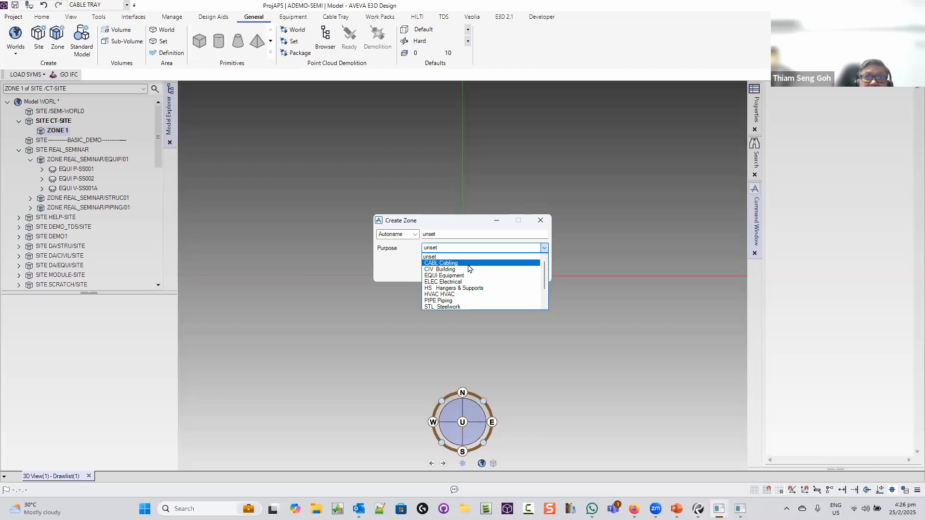
pyautogui.click(470, 280)
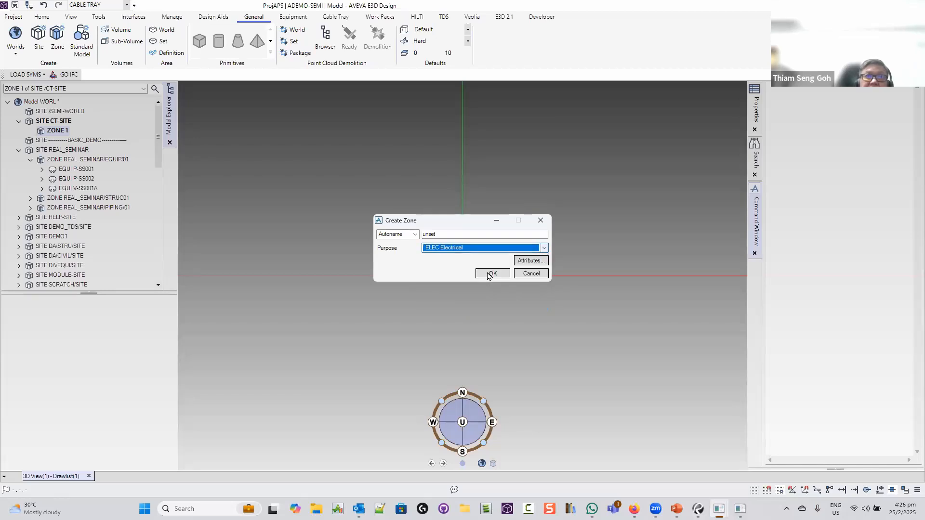
pyautogui.click(491, 273)
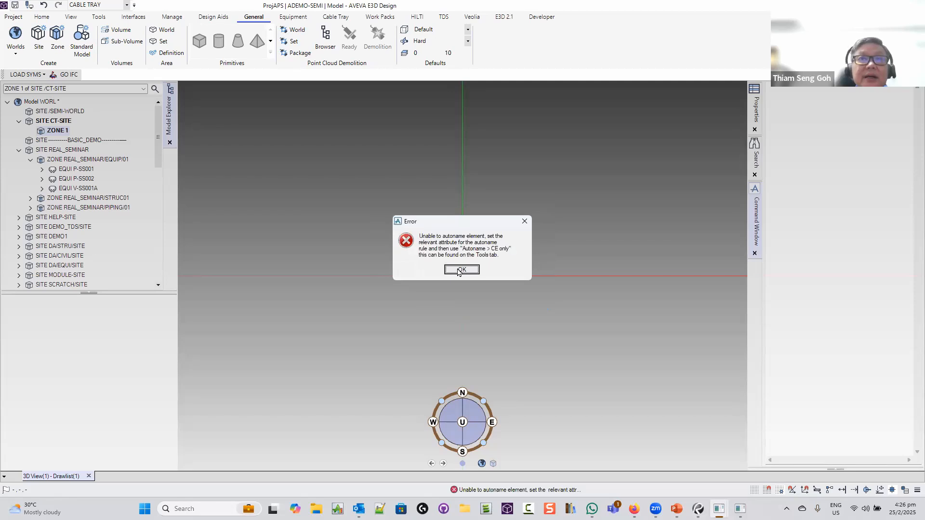
pyautogui.click(461, 269)
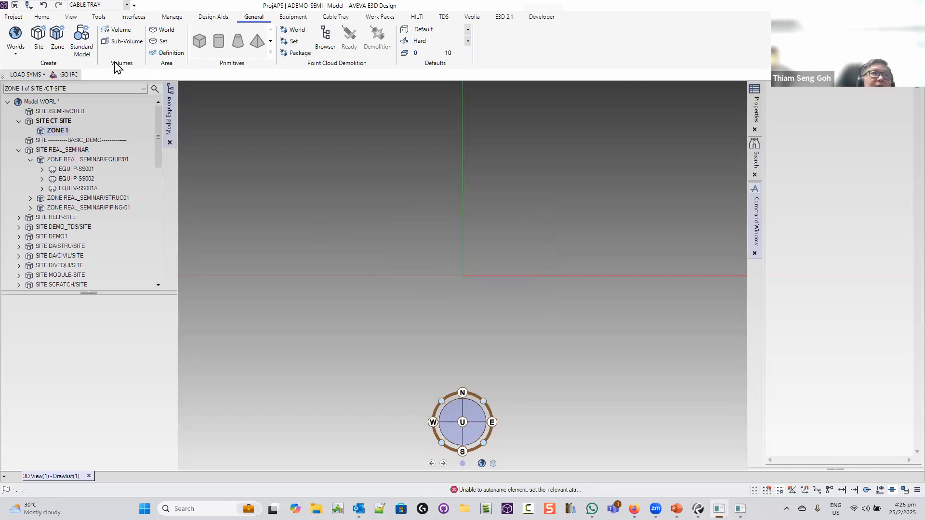
# Begin a second zone under CT-SITE, then cancel it
pyautogui.click(57, 36)
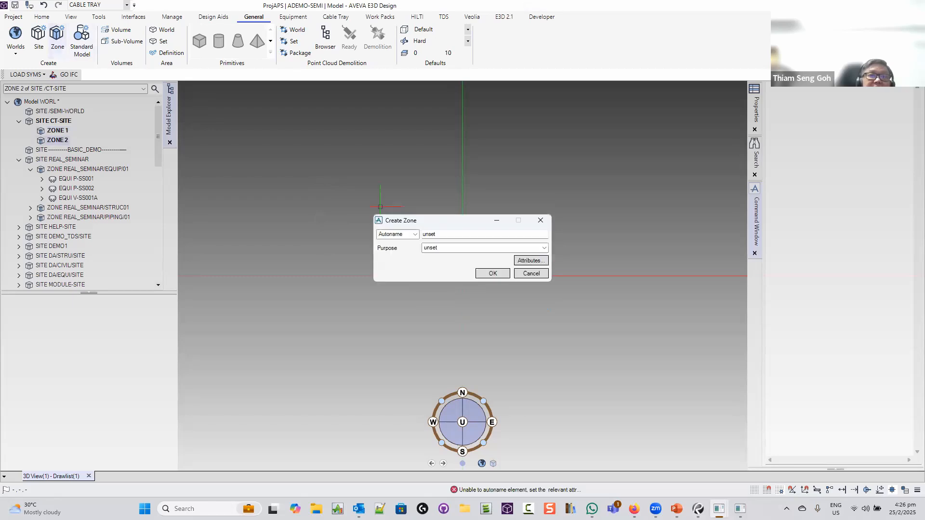
pyautogui.click(527, 247)
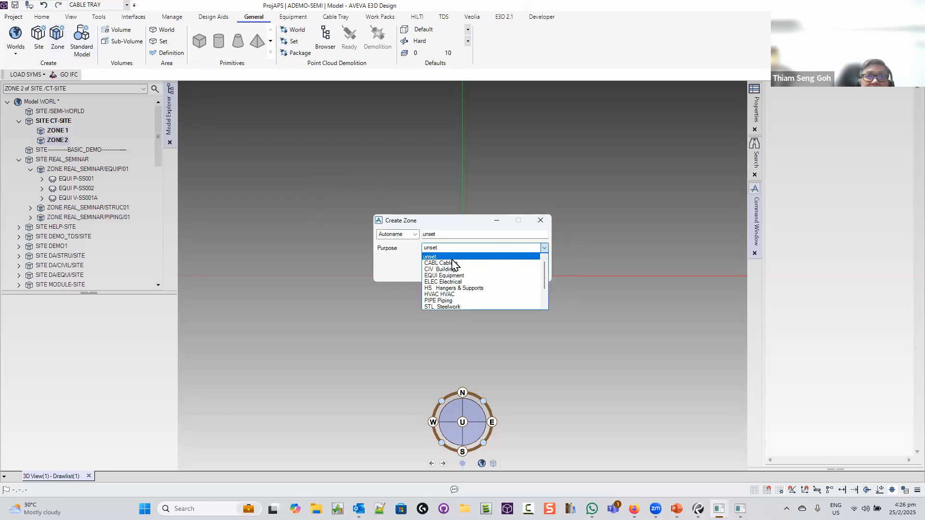
pyautogui.click(388, 260)
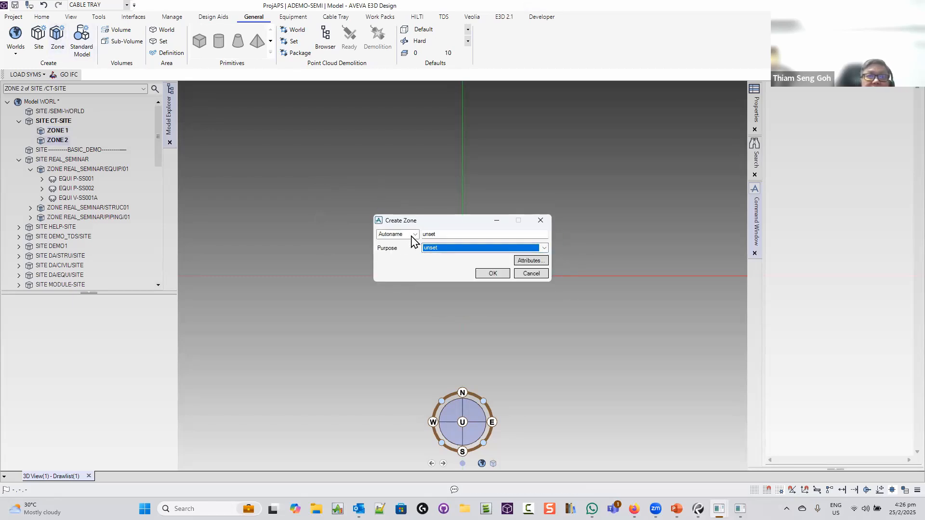
pyautogui.click(411, 236)
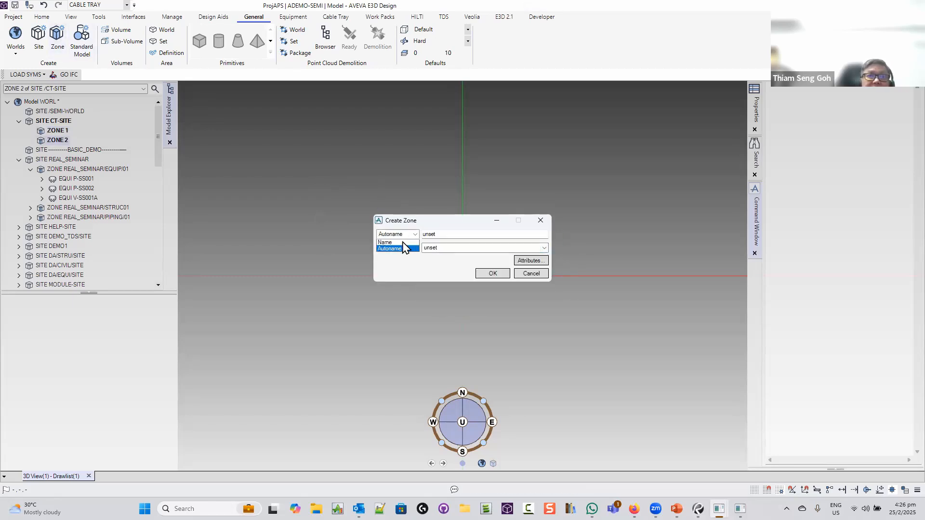
pyautogui.click(530, 274)
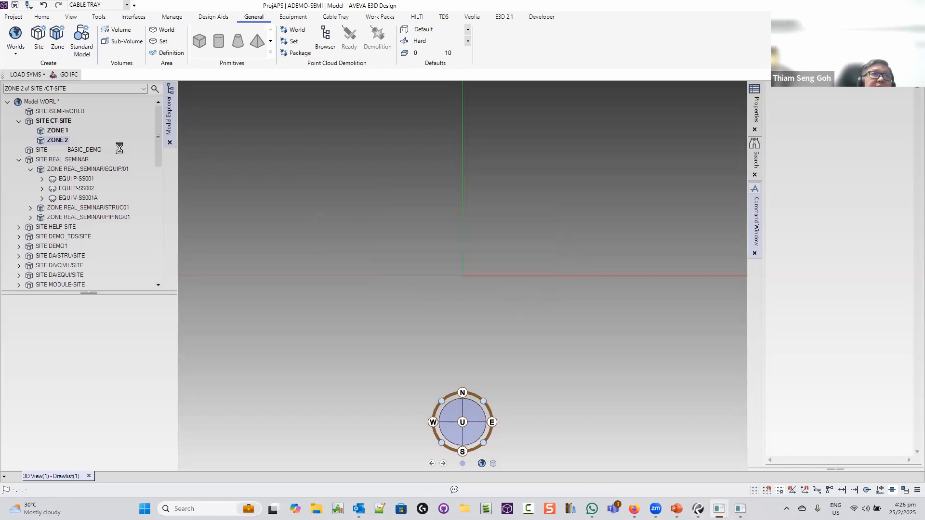
# Rename ZONE 1 to CT/ZONE
pyautogui.rightClick(59, 131)
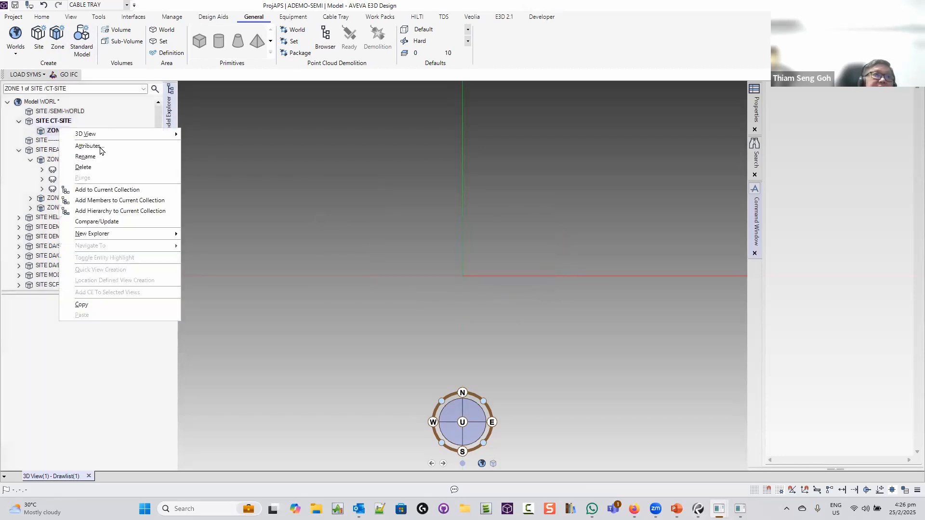
pyautogui.click(97, 157)
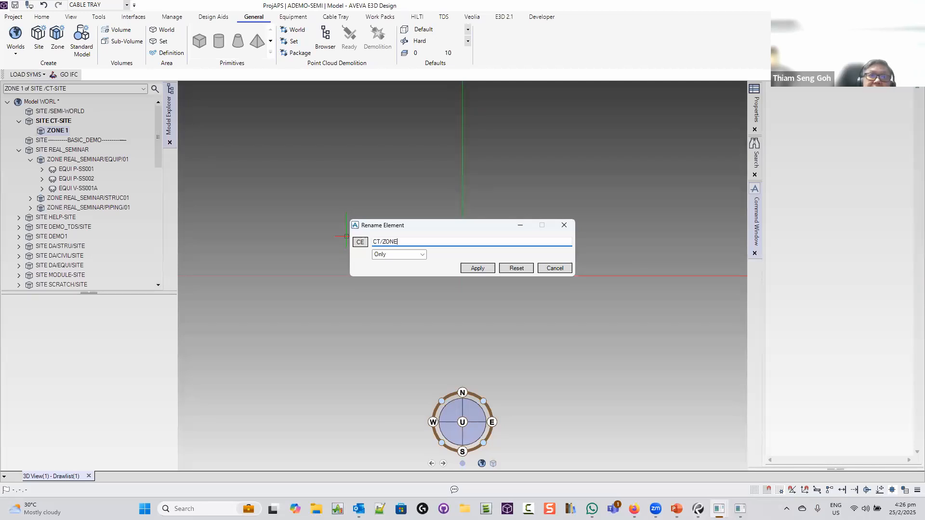
pyautogui.press('Tab')
pyautogui.click(477, 269)
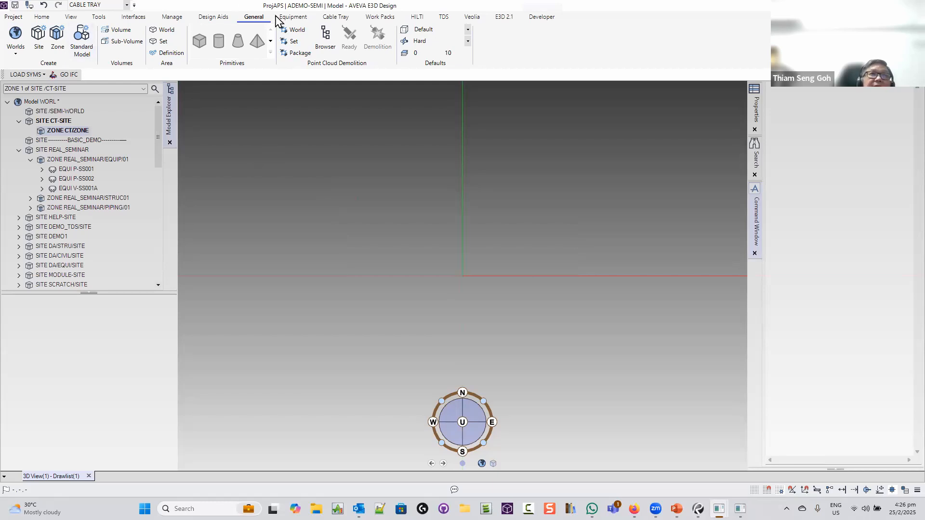
# Start a new cable tray and pick VANTRUNK-LD-PG from the Default Specifications list
pyautogui.click(335, 17)
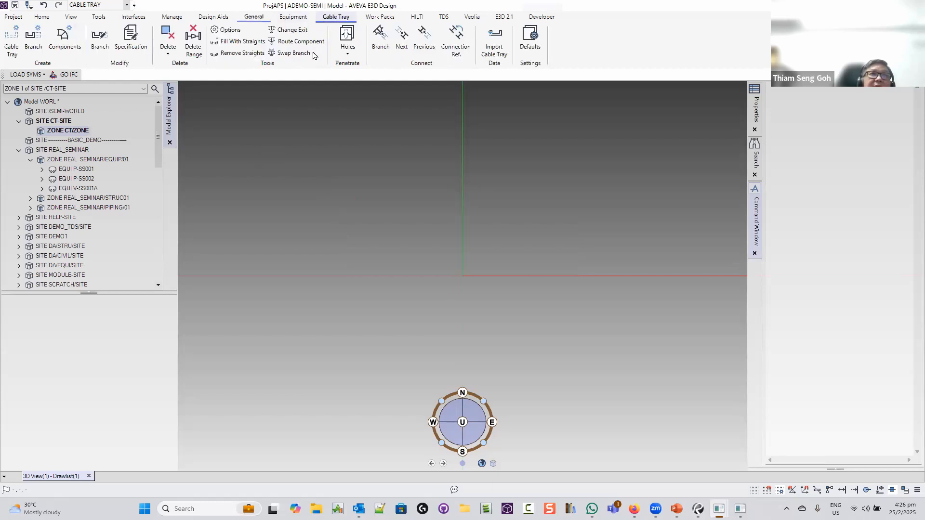
pyautogui.click(10, 47)
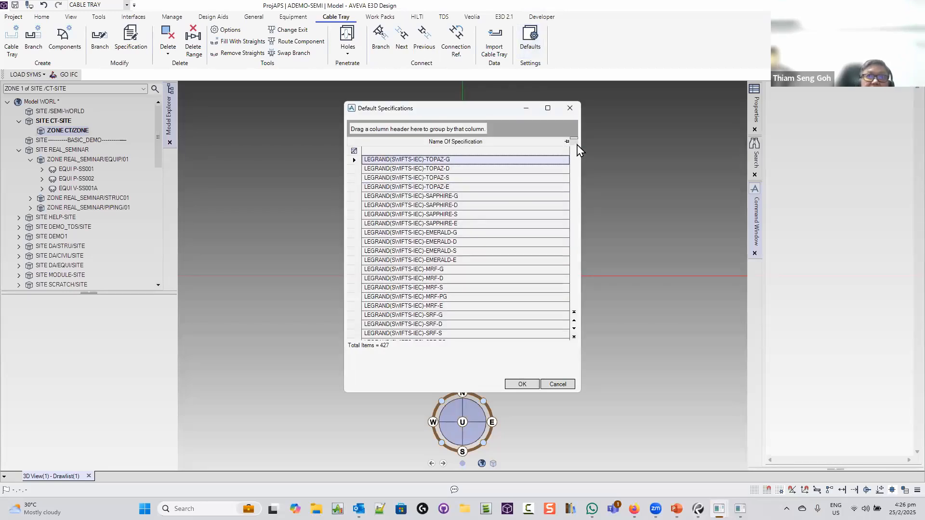
pyautogui.scroll(-15, 485, 206)
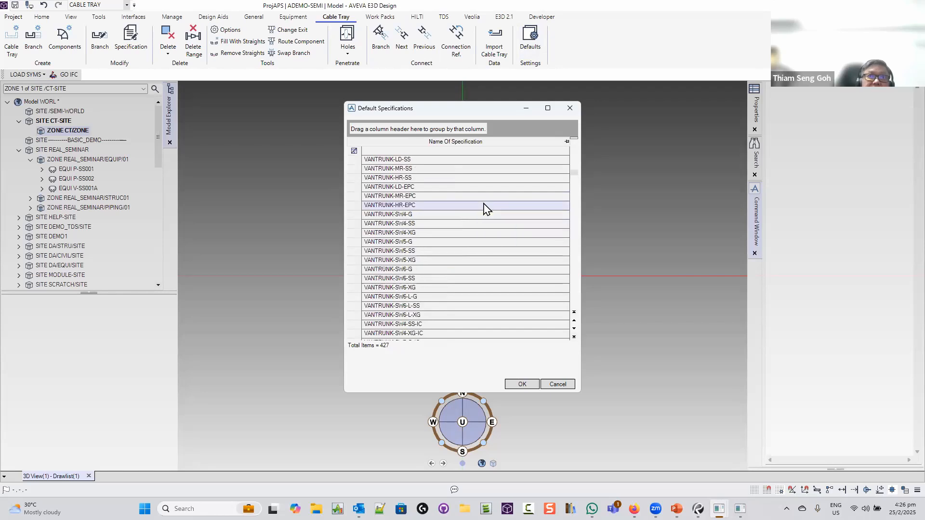
pyautogui.scroll(5, 485, 206)
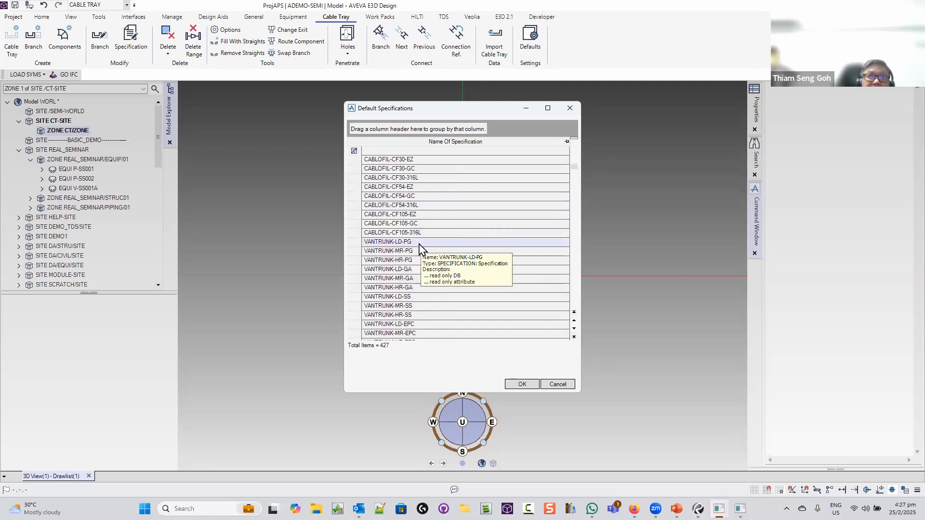
pyautogui.scroll(-5, 423, 270)
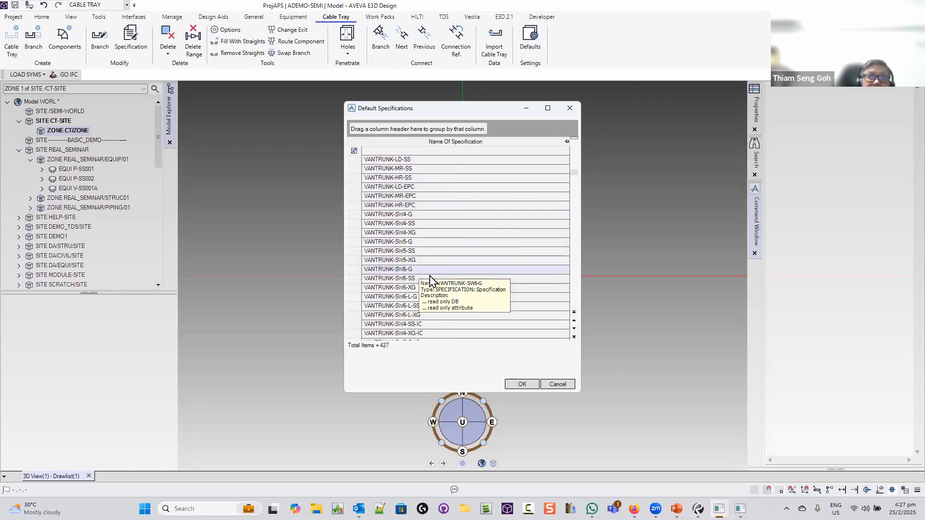
pyautogui.scroll(-4, 430, 279)
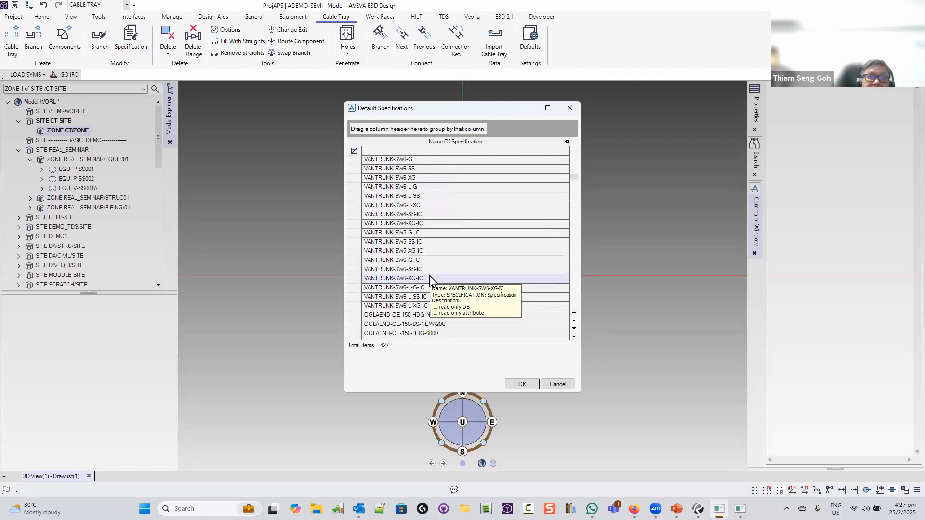
pyautogui.scroll(-8, 458, 267)
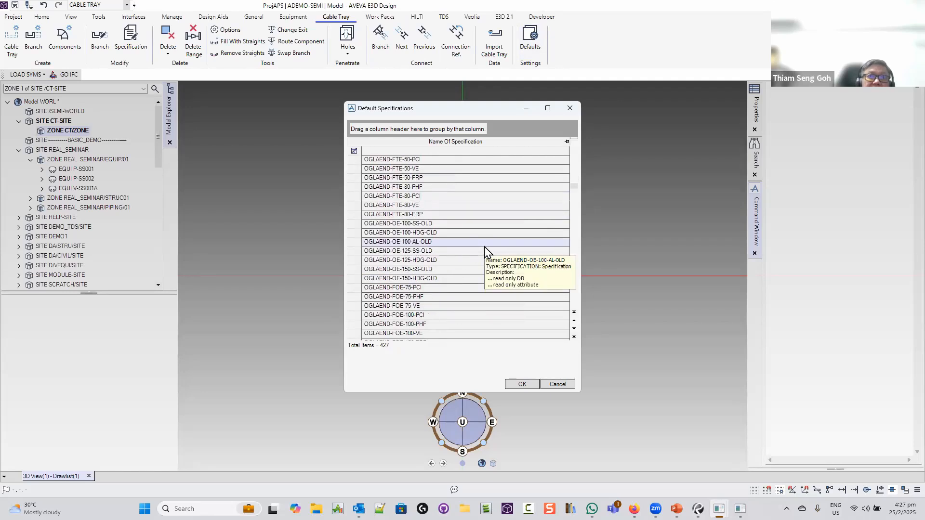
pyautogui.scroll(-7, 484, 251)
pyautogui.scroll(-6, 485, 250)
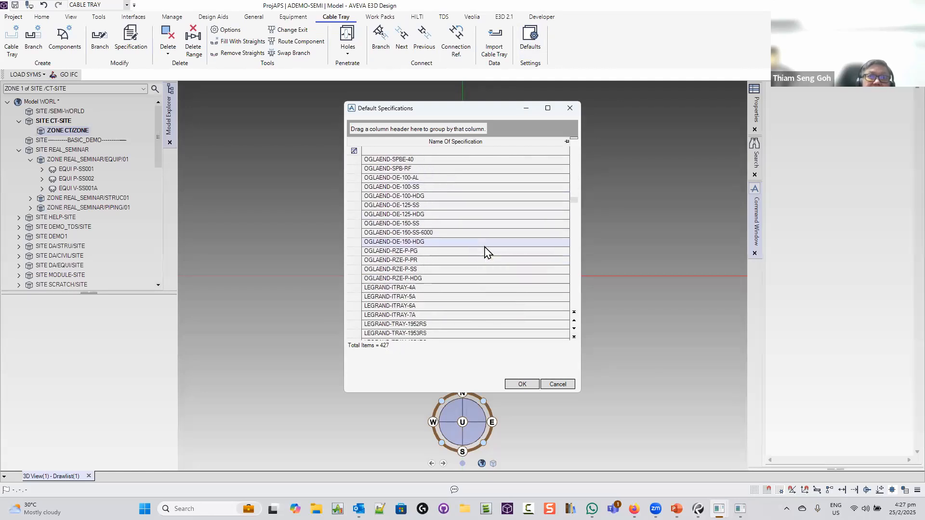
pyautogui.scroll(4, 485, 250)
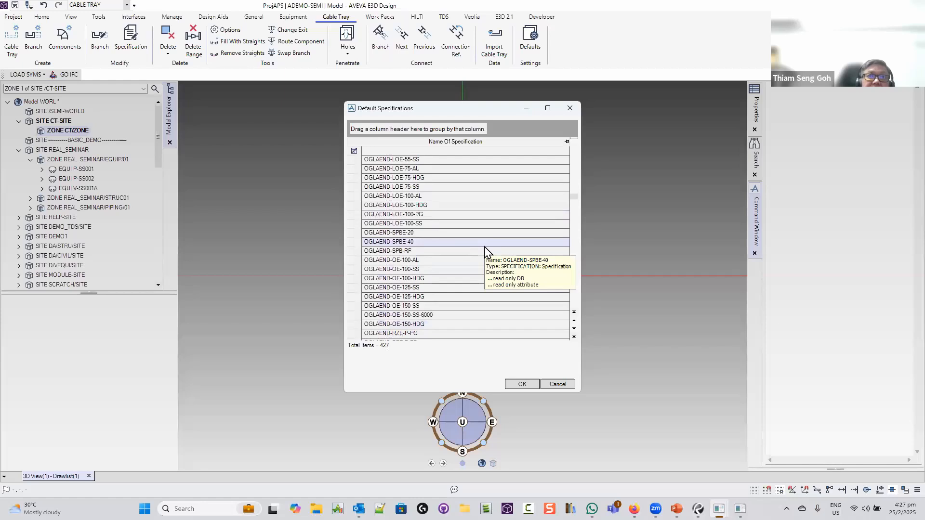
pyautogui.scroll(7, 484, 251)
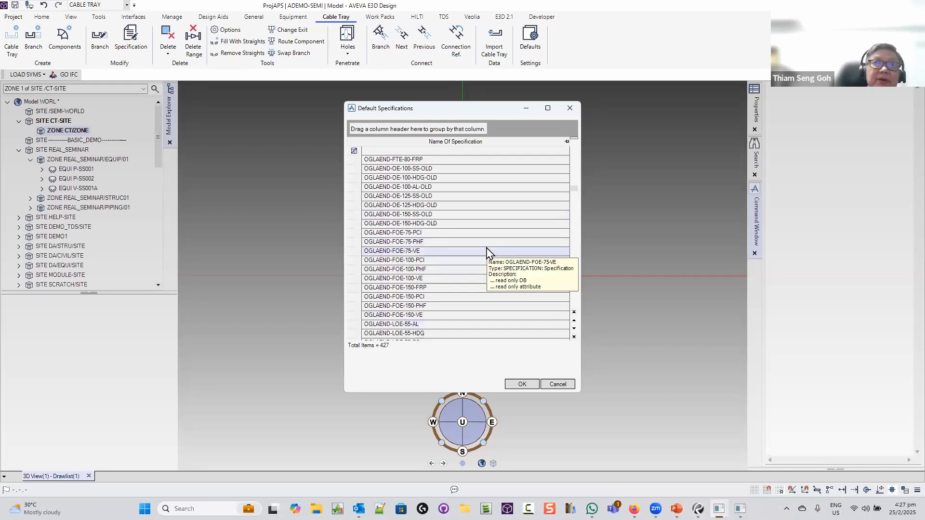
pyautogui.scroll(5, 488, 246)
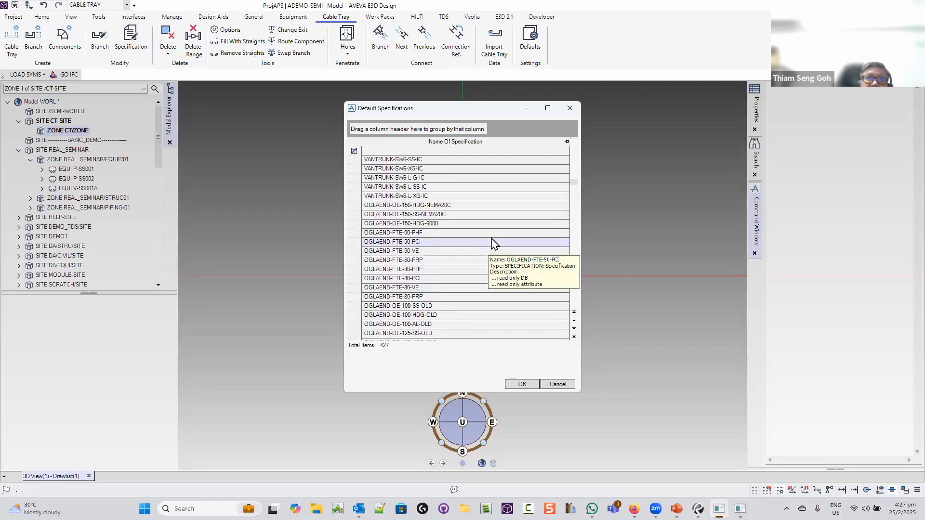
pyautogui.scroll(10, 492, 243)
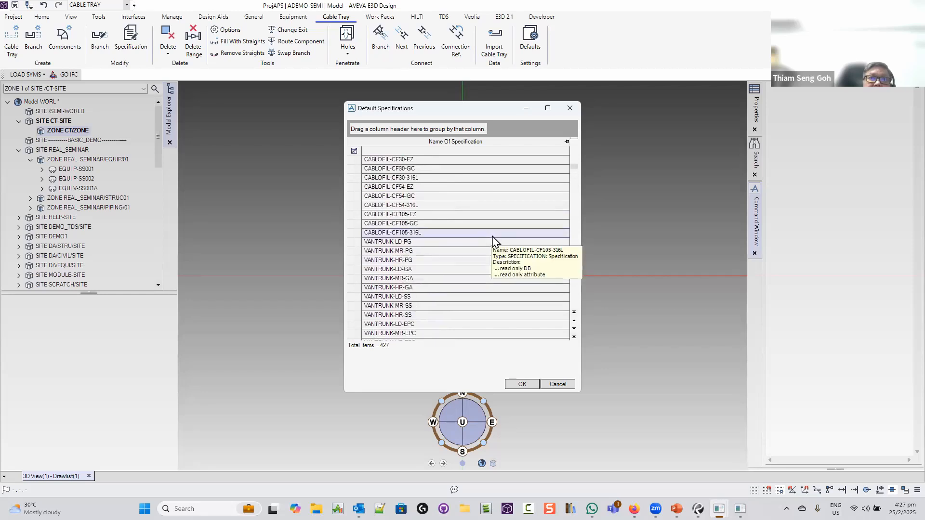
pyautogui.scroll(4, 492, 236)
pyautogui.scroll(-6, 492, 235)
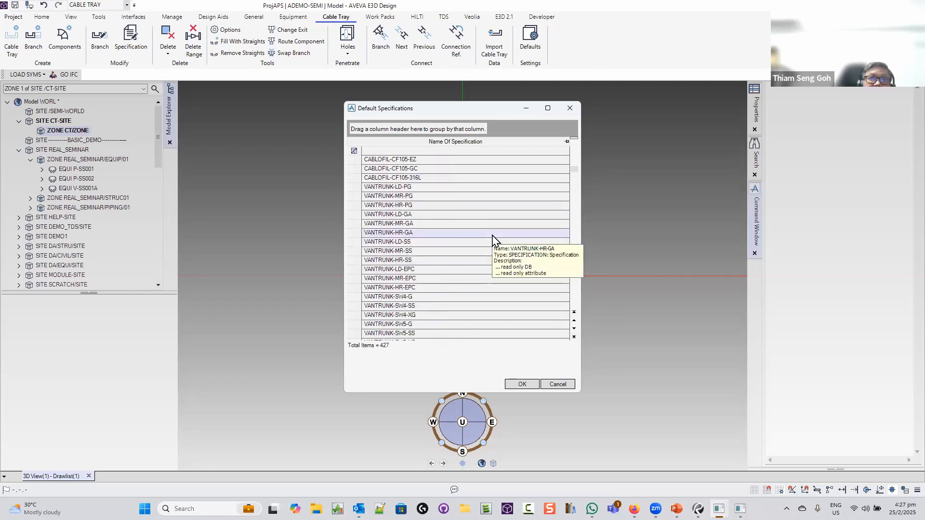
pyautogui.scroll(-2, 492, 239)
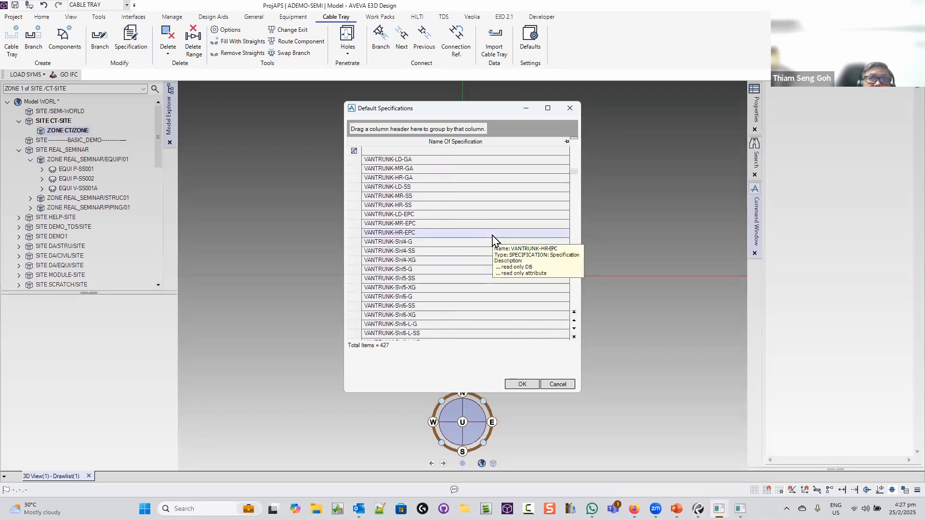
pyautogui.scroll(-20, 492, 237)
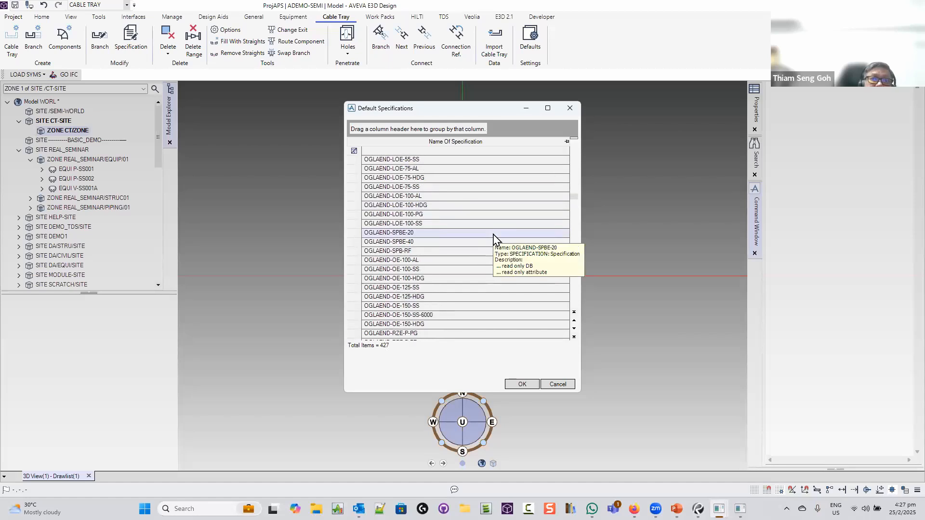
pyautogui.scroll(-6, 493, 237)
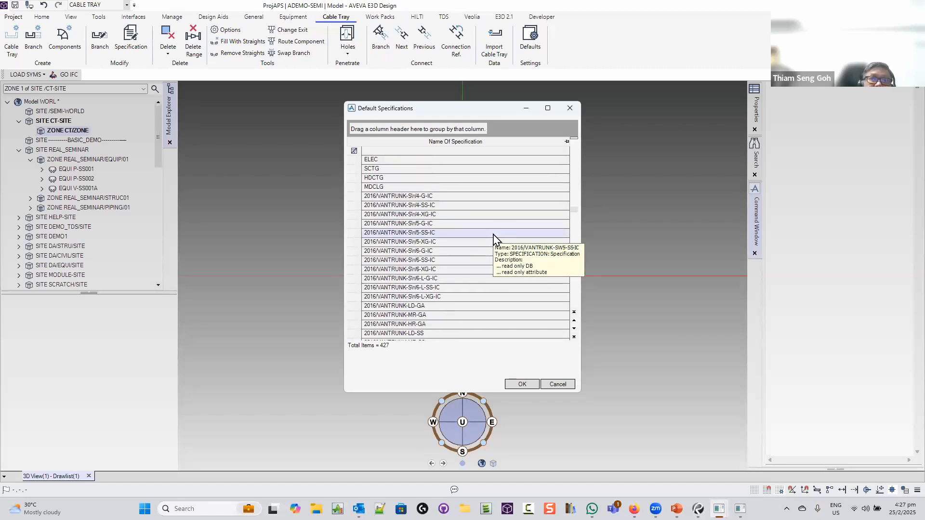
pyautogui.scroll(-10, 493, 237)
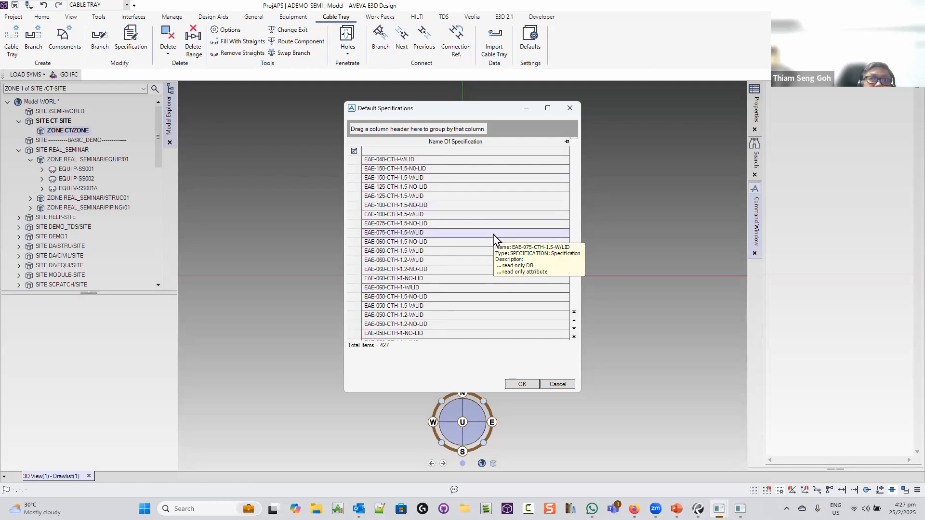
pyautogui.scroll(-8, 493, 237)
pyautogui.scroll(-15, 496, 239)
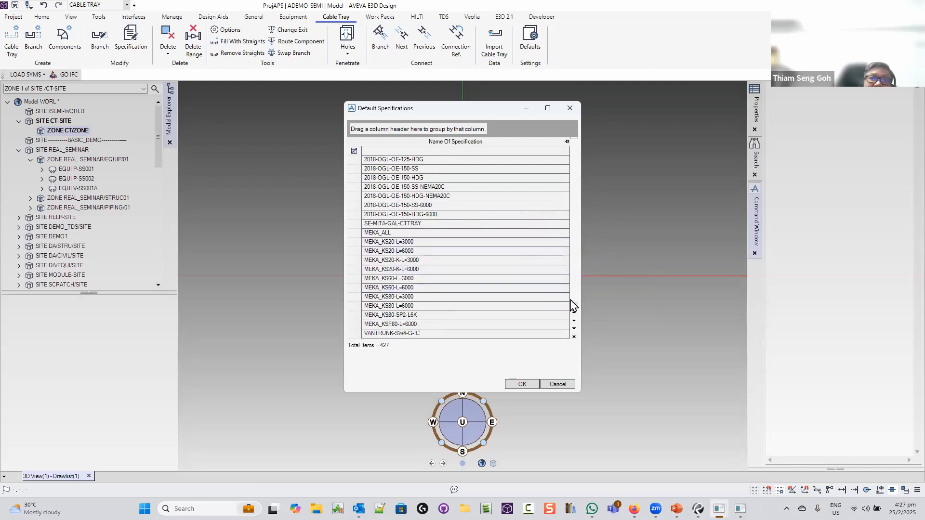
pyautogui.moveTo(573, 305); pyautogui.dragTo(535, 165)
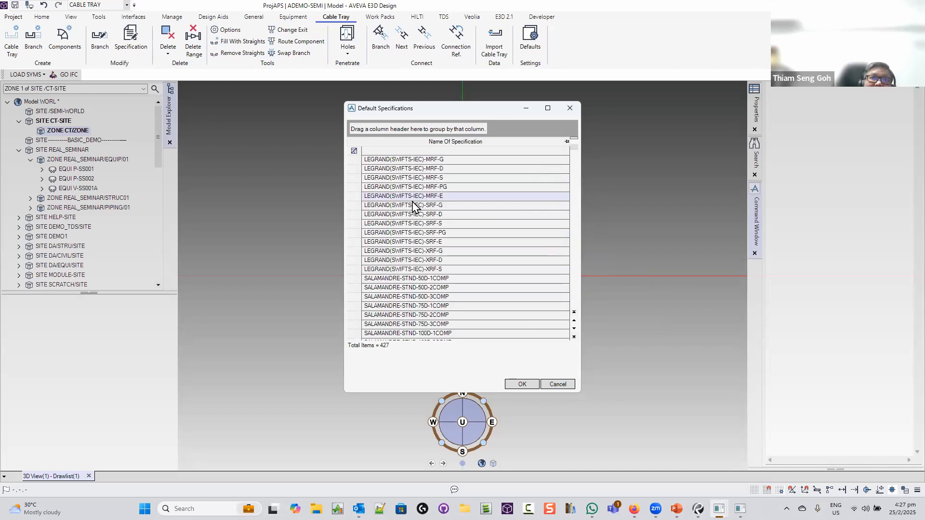
pyautogui.scroll(1, 412, 202)
pyautogui.scroll(-10, 413, 204)
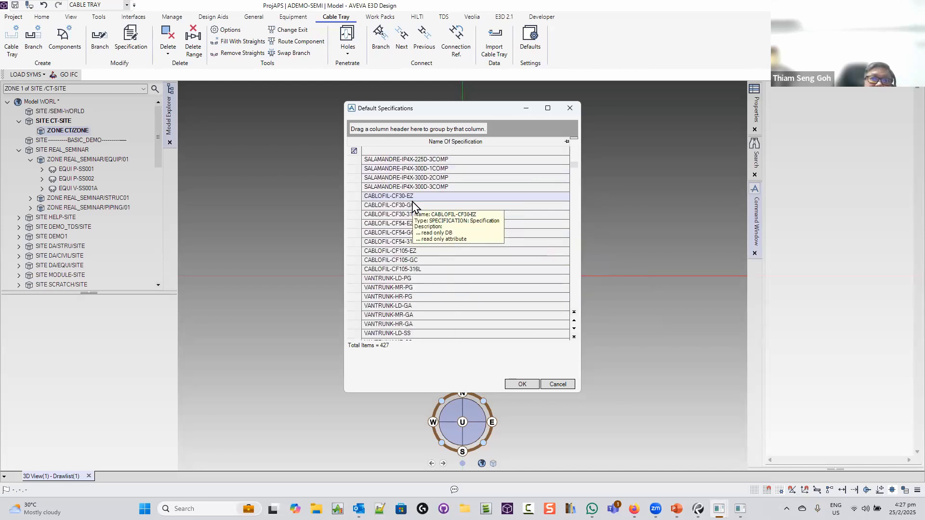
pyautogui.click(412, 280)
# Confirm the specification and create tray CT-1 with branch CT-1/B1
pyautogui.click(532, 383)
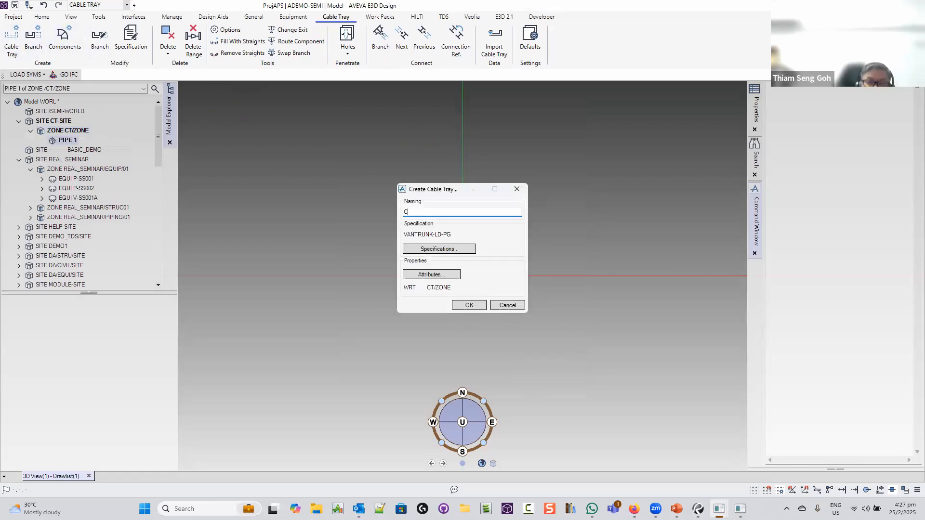
pyautogui.click(470, 305)
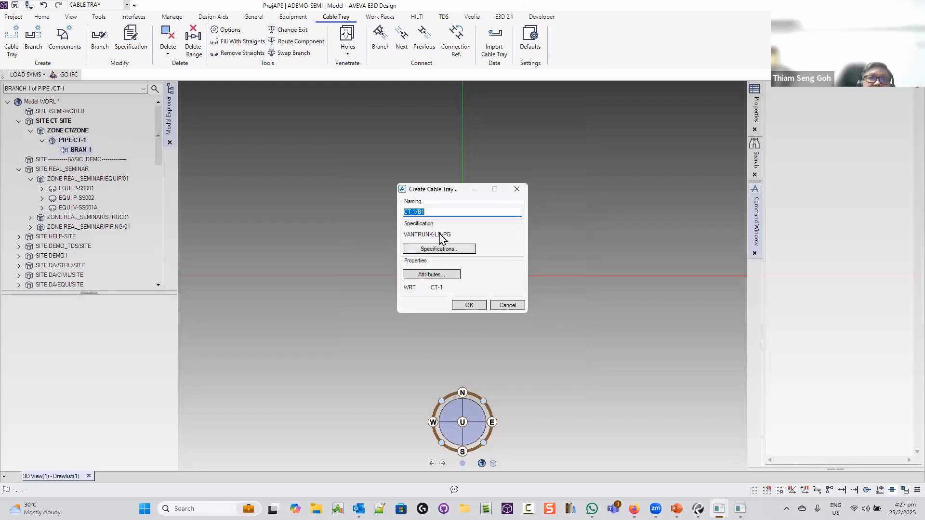
pyautogui.click(462, 305)
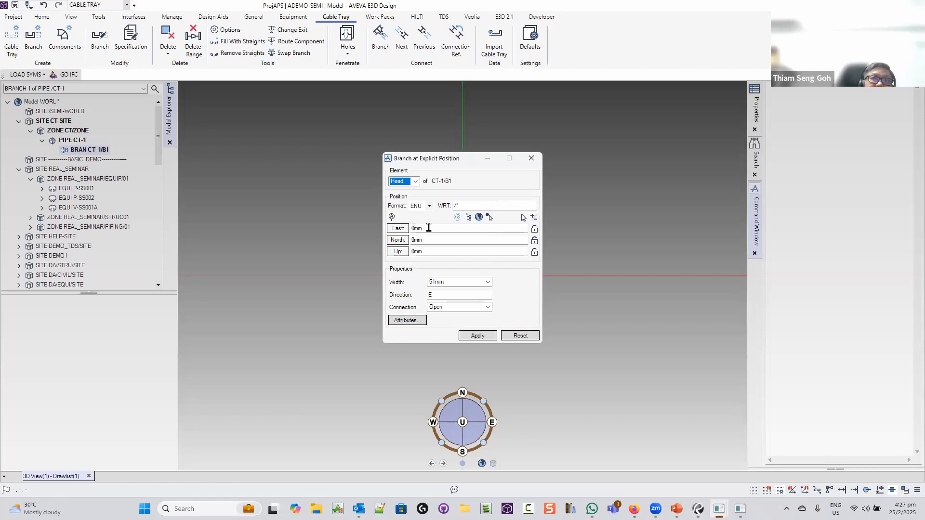
# Set the branch head to Up 1200mm with 225mm width and apply
pyautogui.click(402, 252)
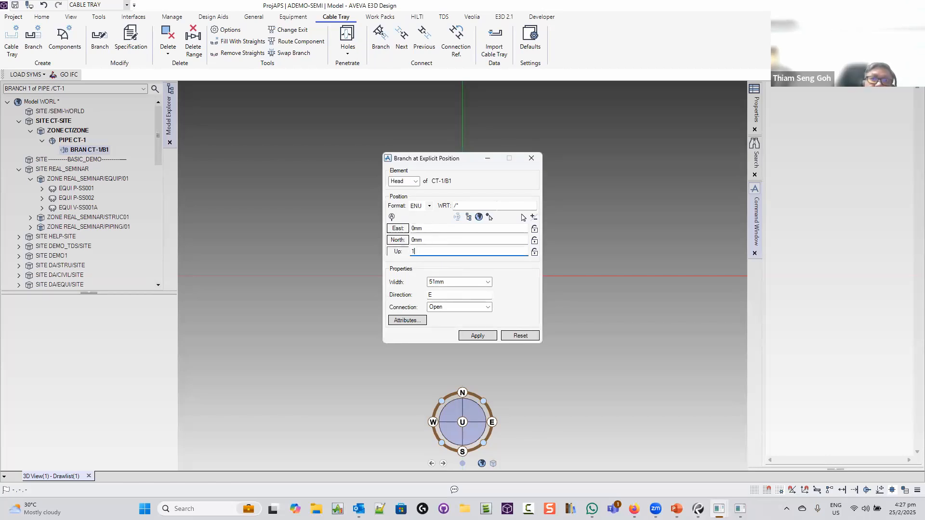
pyautogui.write('1200')
pyautogui.press('Tab')
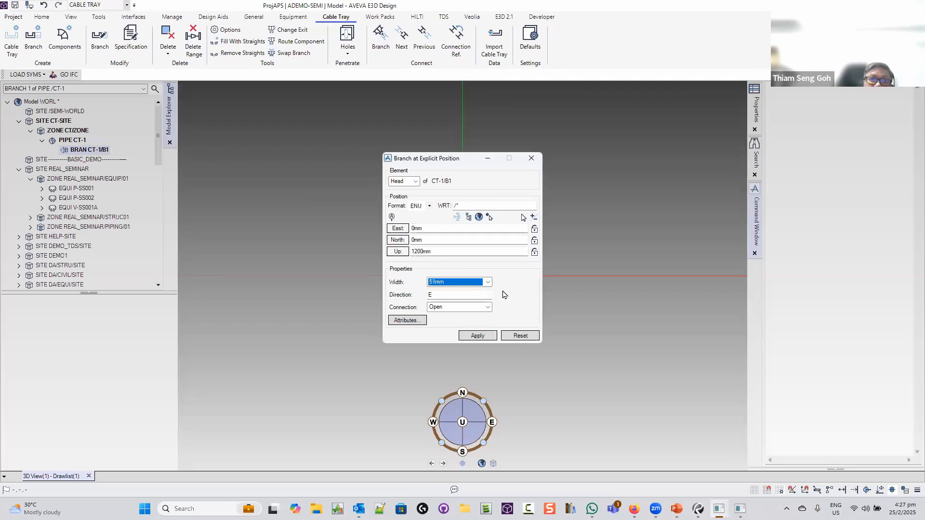
pyautogui.click(489, 283)
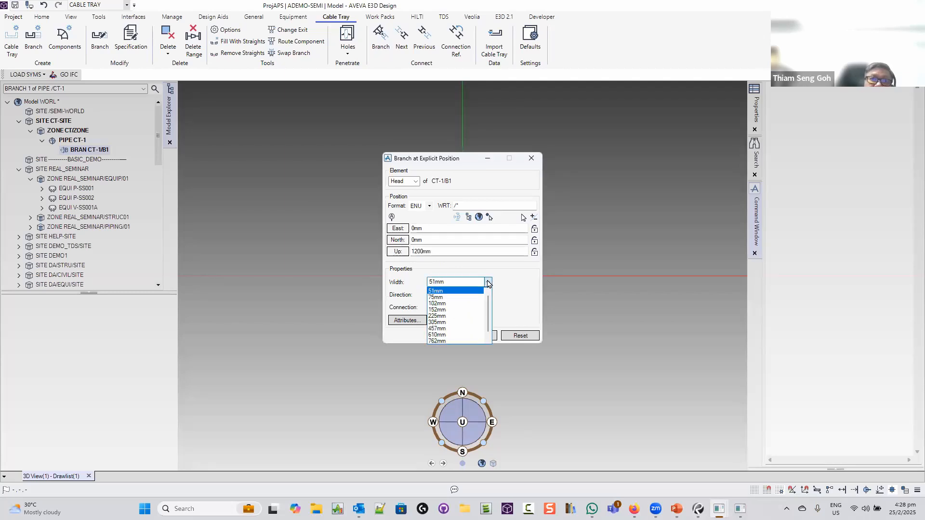
pyautogui.click(455, 318)
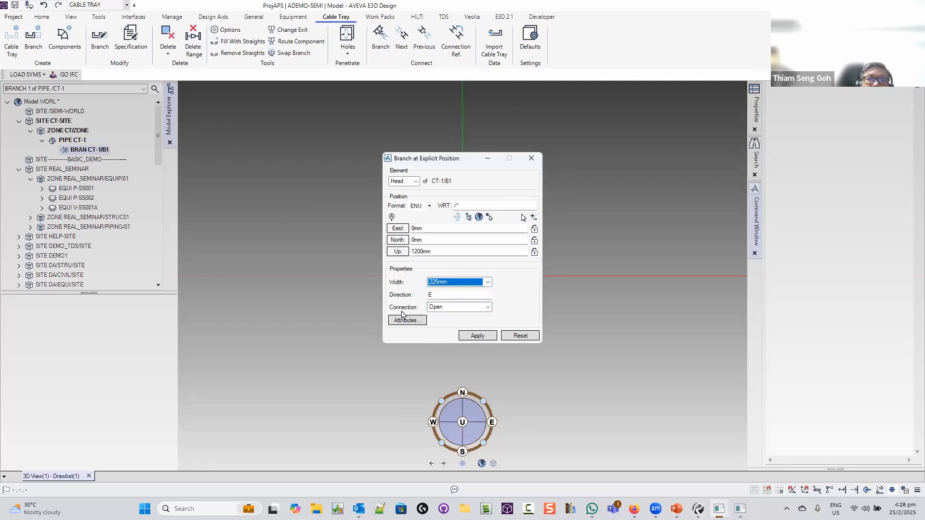
pyautogui.click(474, 335)
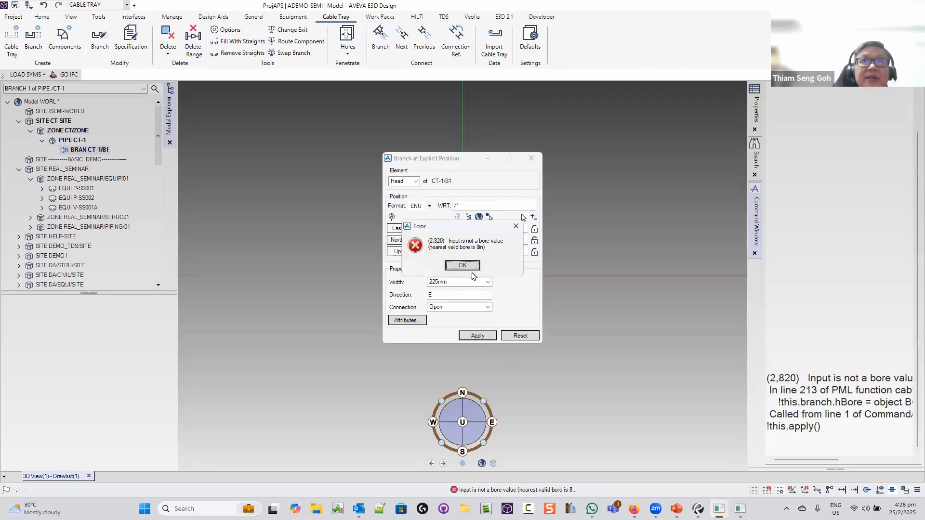
# Switch bore units with MM BORE, retry the head, then close the positioning window
pyautogui.click(463, 265)
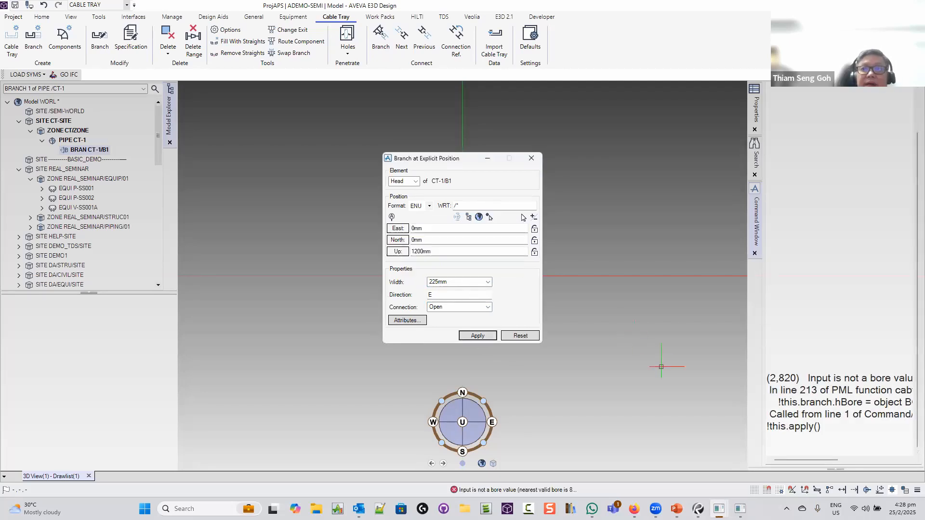
pyautogui.click(801, 444)
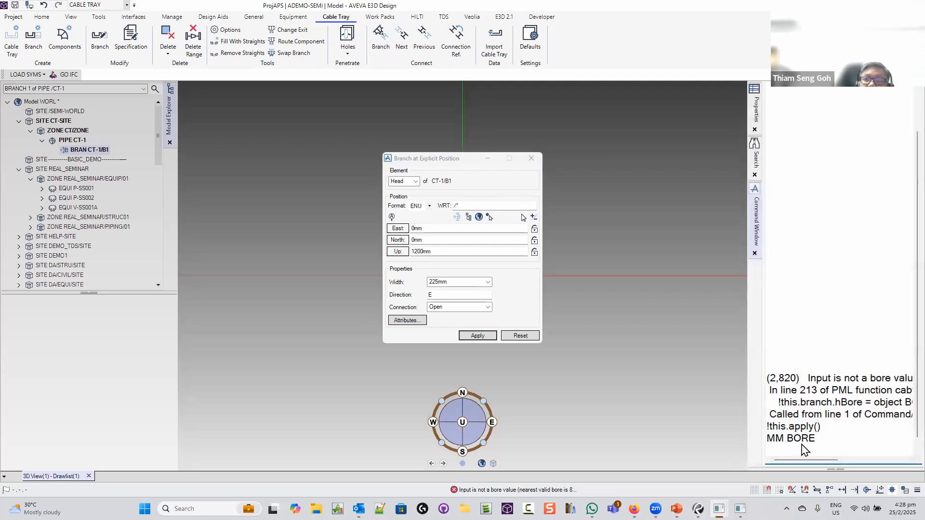
pyautogui.write('MM BORE')
pyautogui.press('Return')
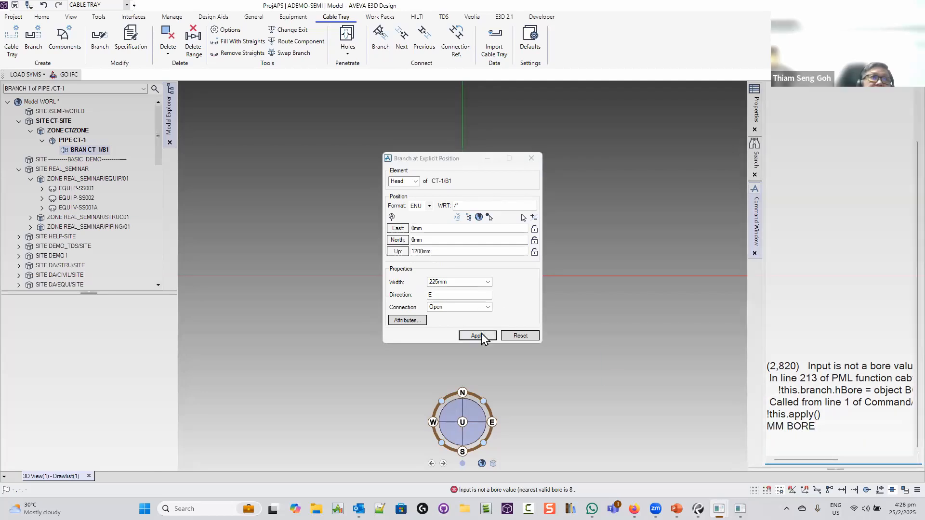
pyautogui.click(482, 333)
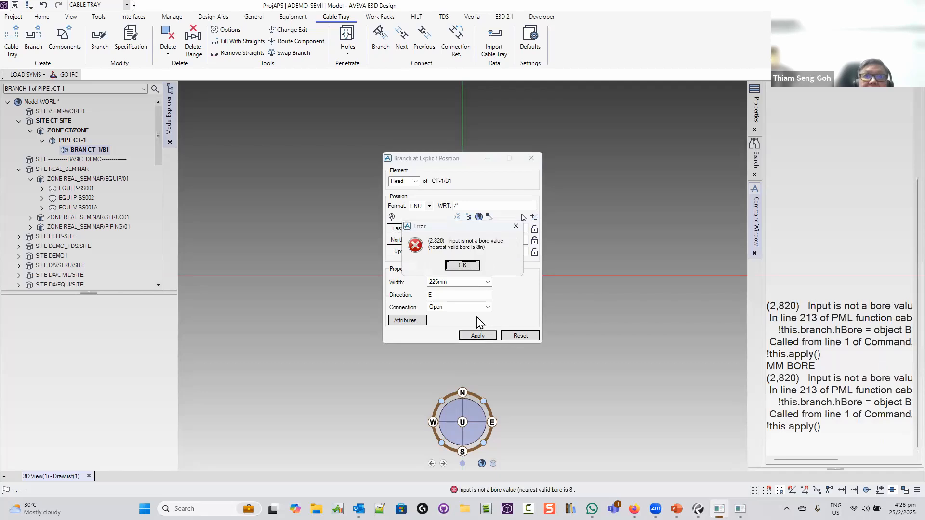
pyautogui.click(463, 267)
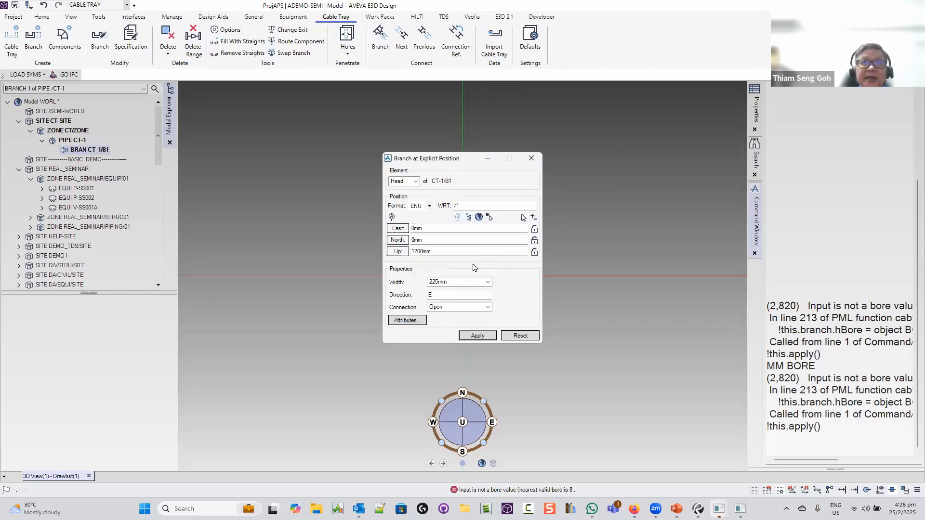
pyautogui.click(535, 159)
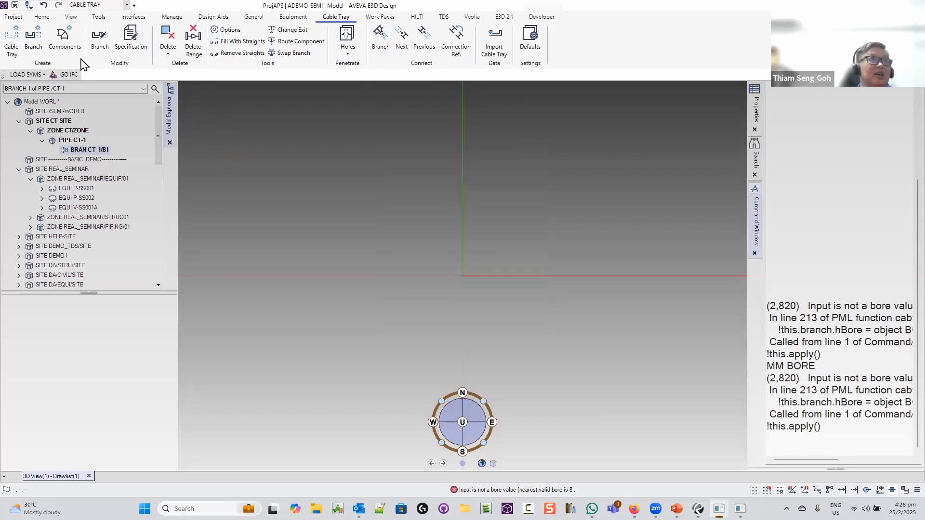
# Try creating a forwards fixed tray component and dismiss the spec error
pyautogui.click(64, 41)
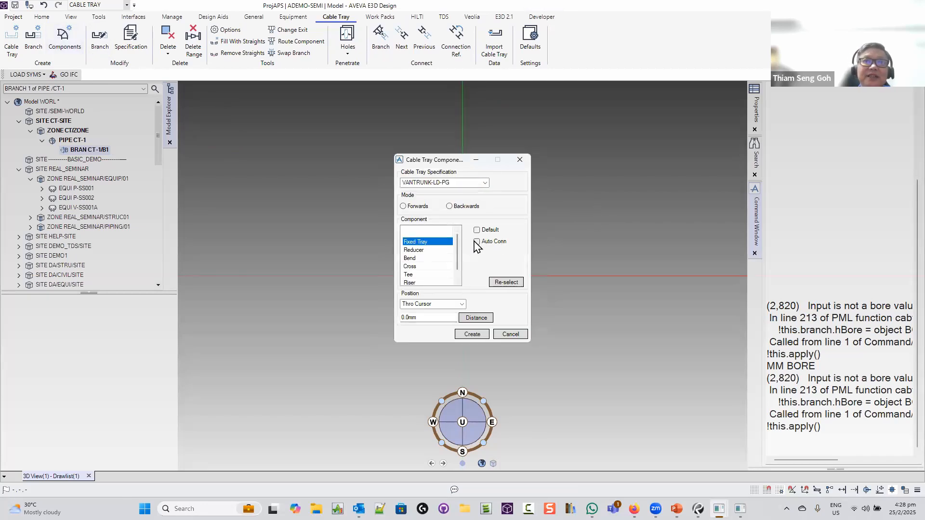
pyautogui.click(403, 206)
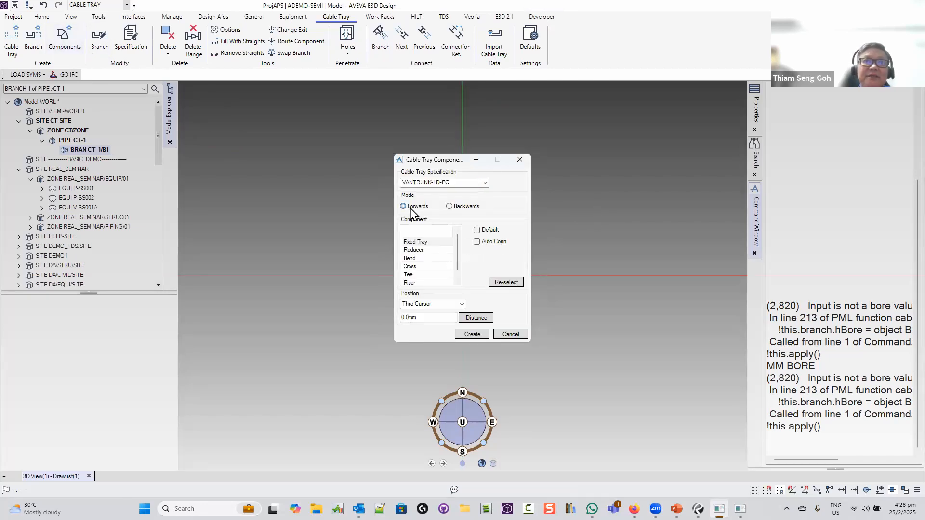
pyautogui.click(436, 242)
pyautogui.click(478, 336)
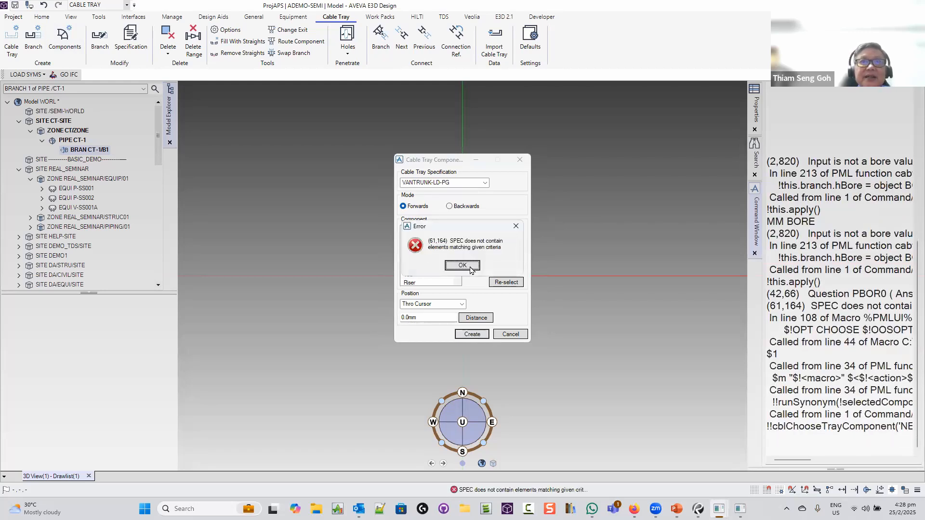
pyautogui.press('Return')
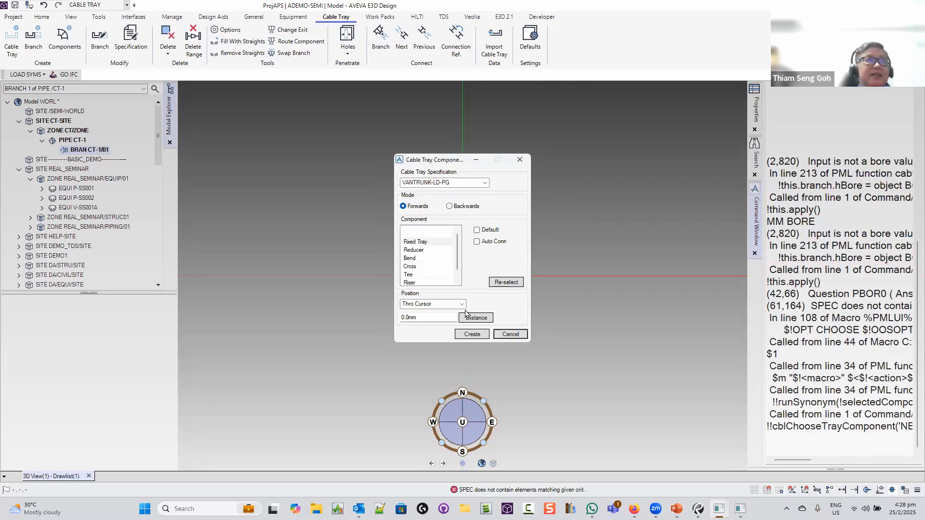
# Delete PIPE CT-1 and its branch from the Model Explorer
pyautogui.click(76, 141)
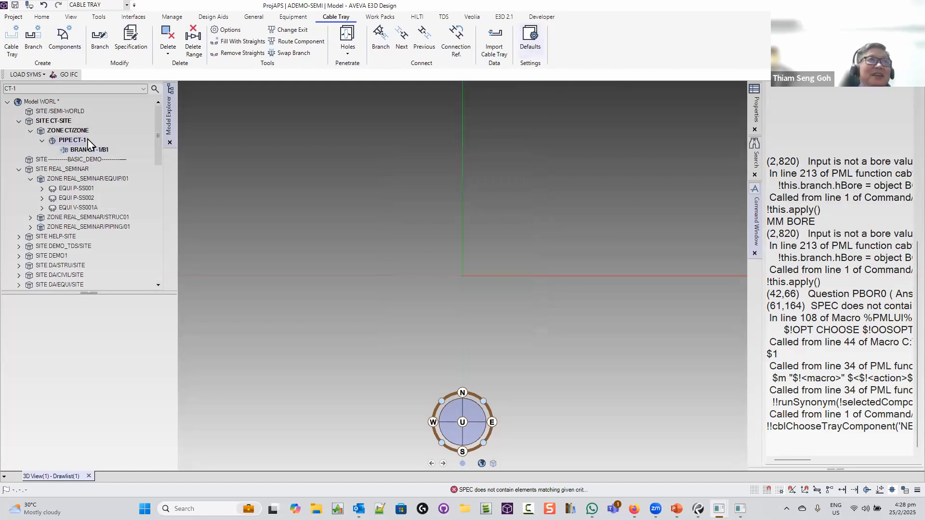
pyautogui.rightClick(69, 140)
pyautogui.click(135, 191)
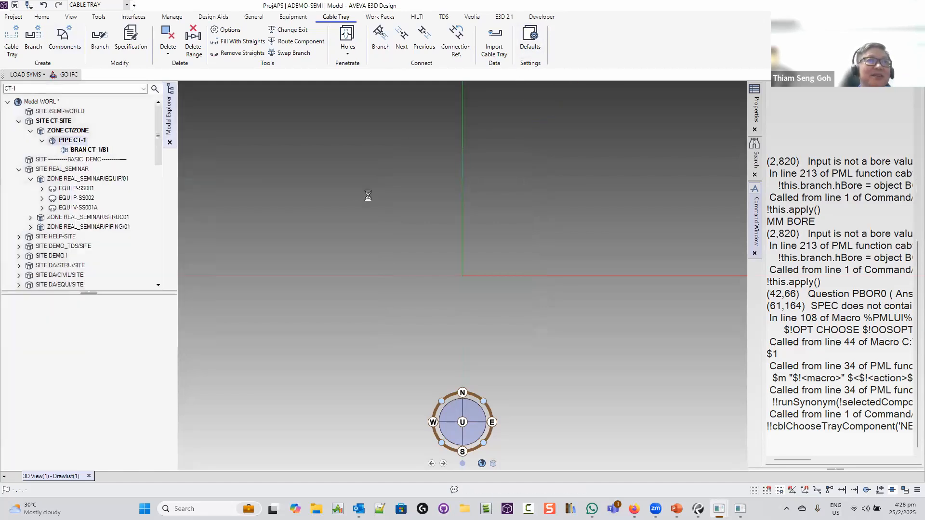
pyautogui.click(529, 38)
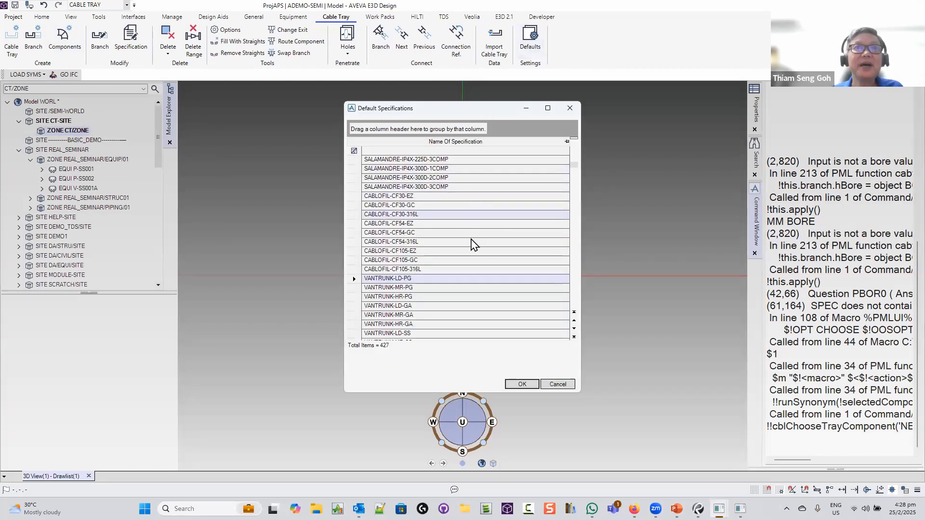
# Make 2018-OGL-FOE-100-FRP the default cable tray specification
pyautogui.moveTo(574, 154); pyautogui.dragTo(573, 145)
pyautogui.scroll(4, 522, 197)
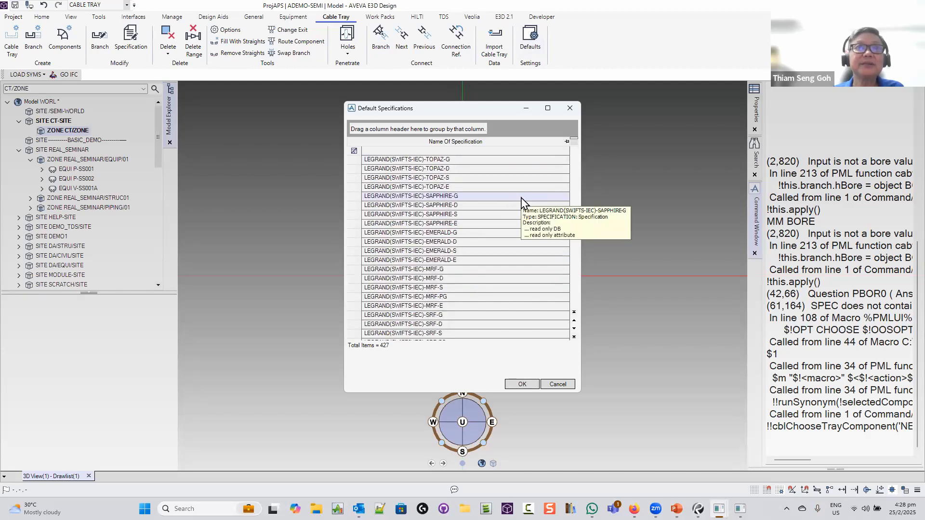
pyautogui.scroll(-1, 523, 200)
pyautogui.moveTo(573, 146); pyautogui.dragTo(573, 290)
pyautogui.click(485, 218)
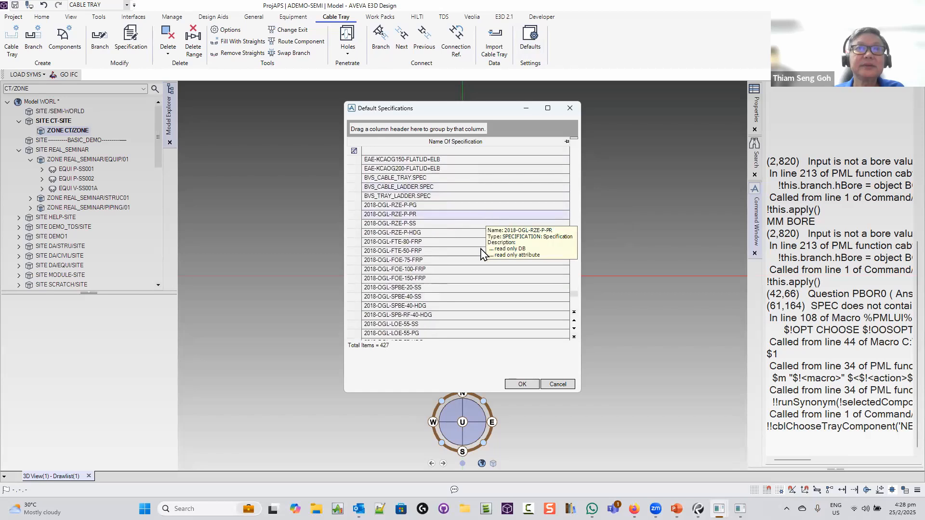
pyautogui.scroll(-6, 482, 250)
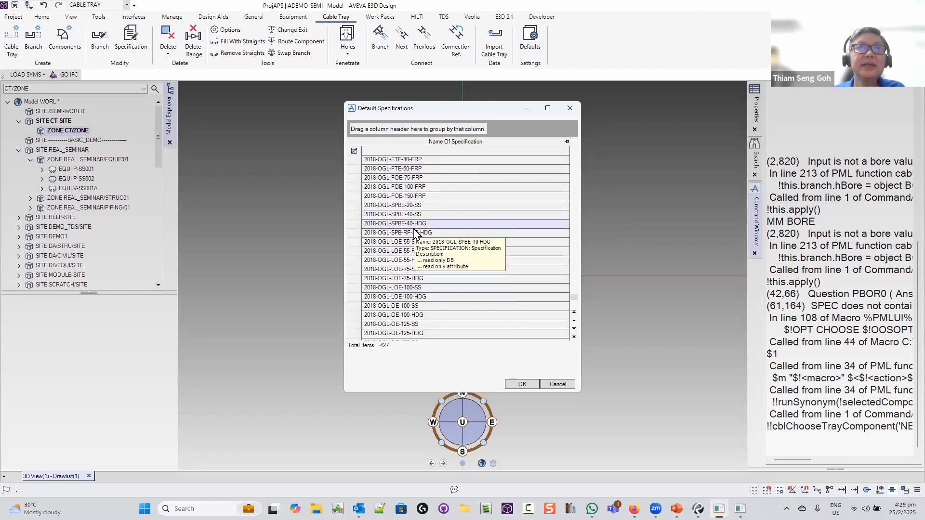
pyautogui.scroll(2, 417, 191)
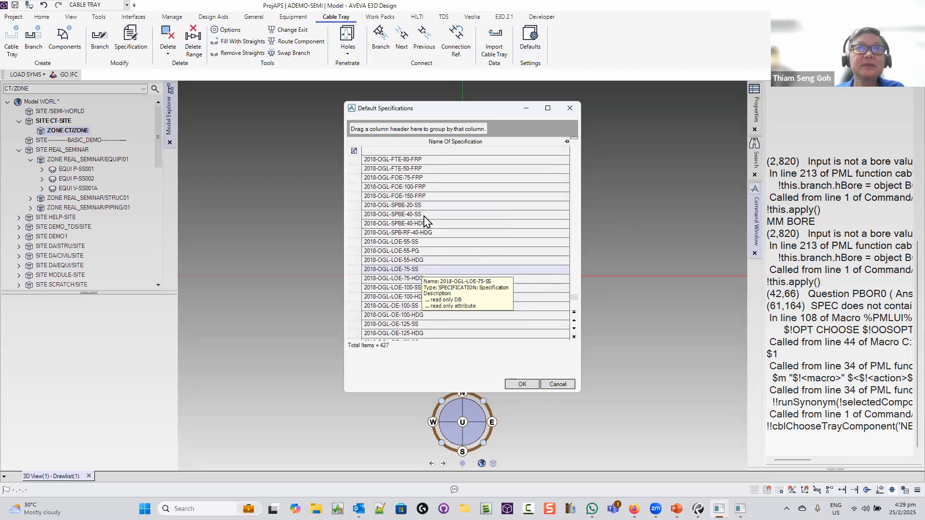
pyautogui.click(424, 187)
pyautogui.click(522, 384)
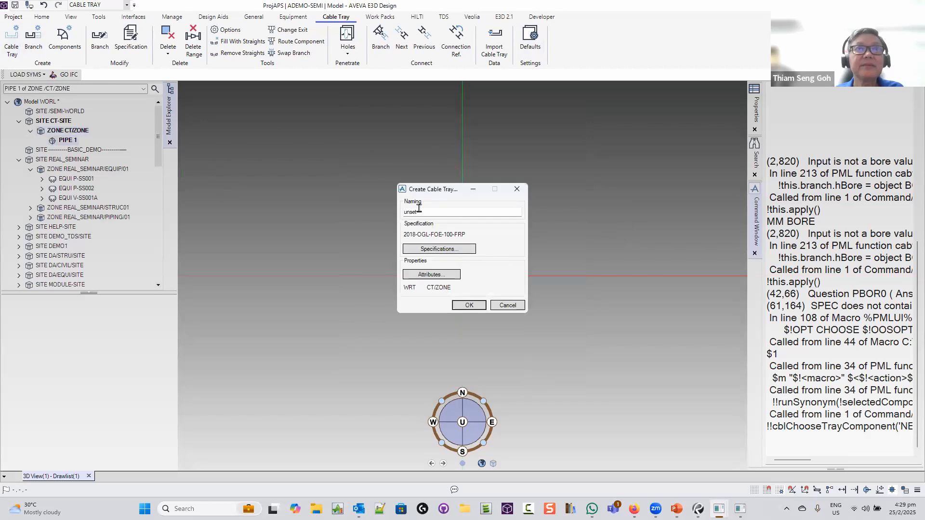
# Name the new tray CT-1 and create it with branch CT-1/B1
pyautogui.doubleClick(417, 212)
pyautogui.write('CT')
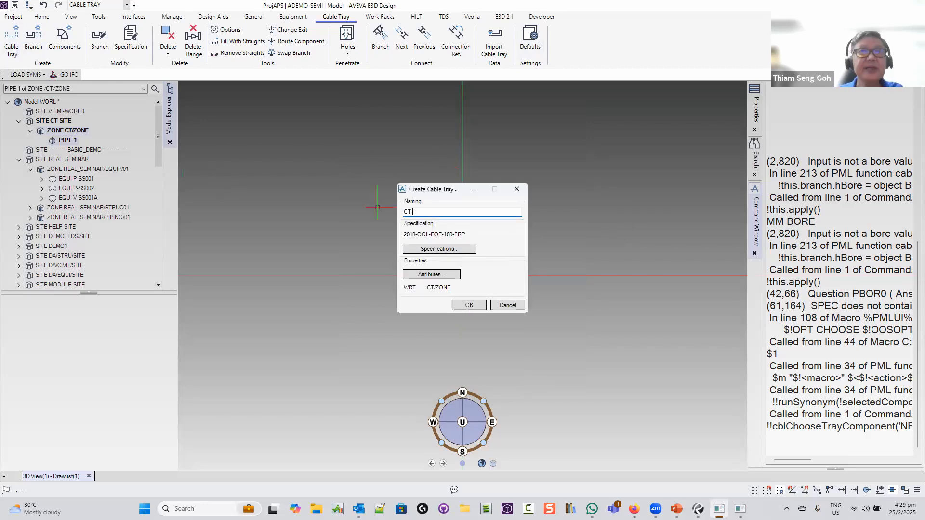
pyautogui.write('-1')
pyautogui.click(474, 306)
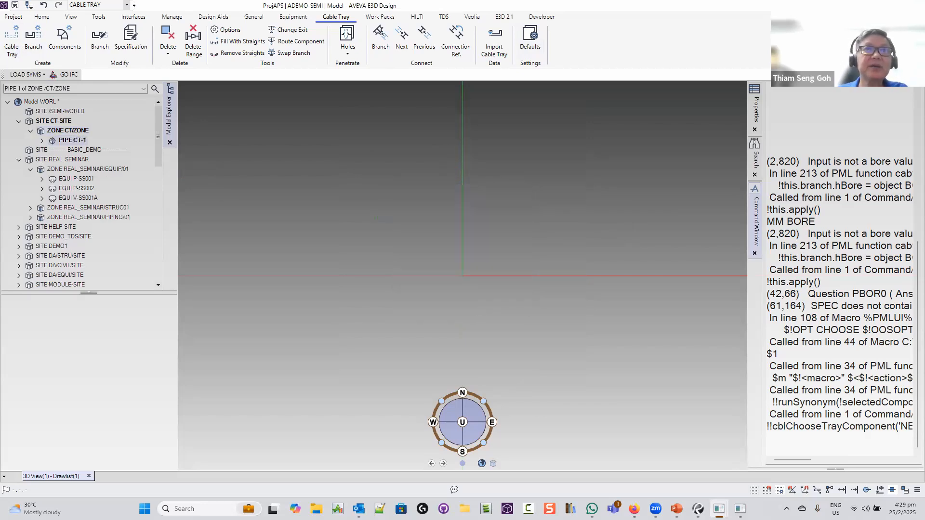
pyautogui.click(469, 305)
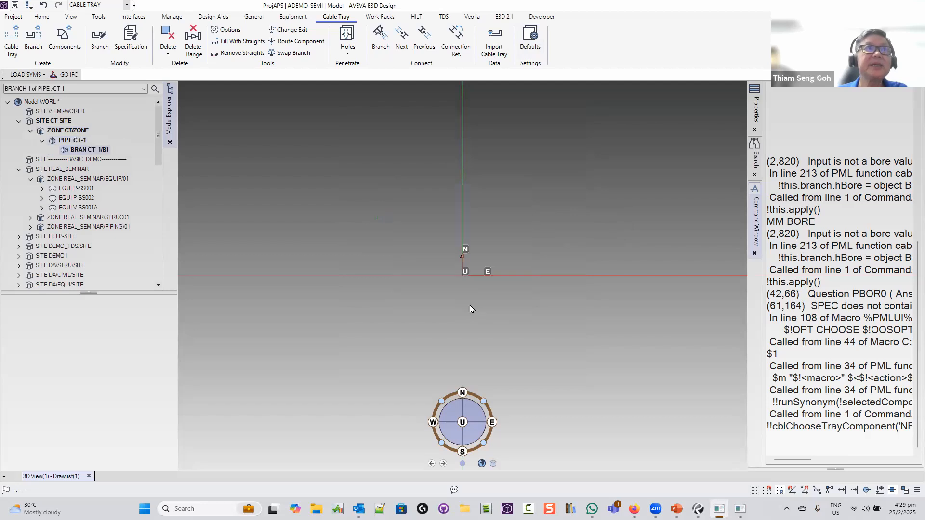
# Set the branch head width to 450mm and apply it
pyautogui.click(488, 282)
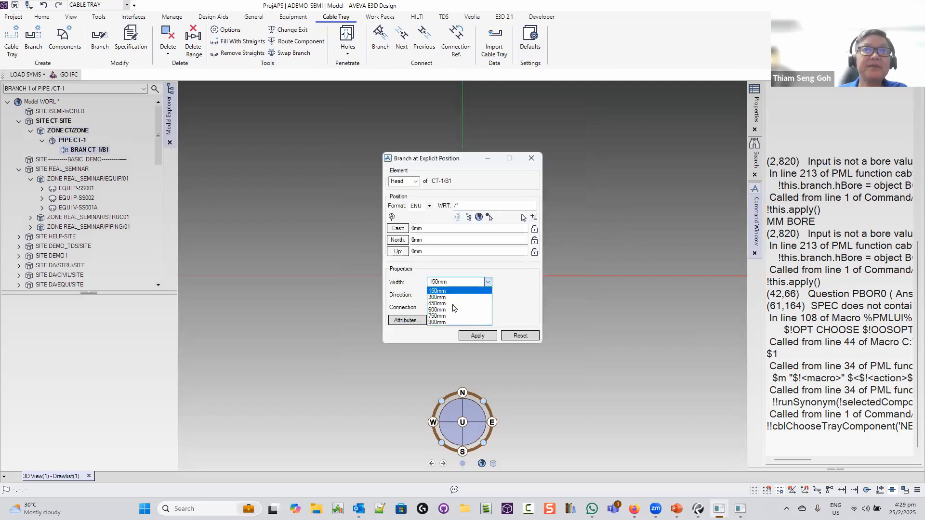
pyautogui.click(451, 302)
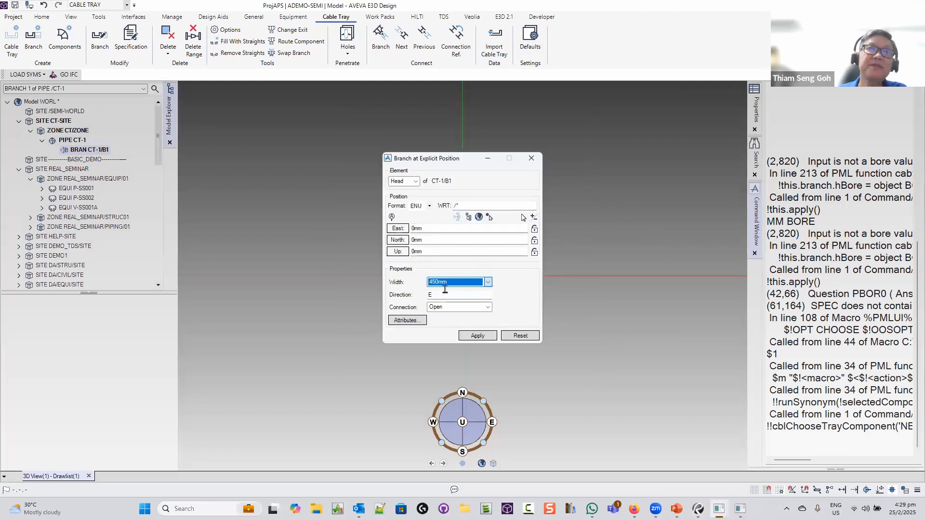
pyautogui.click(477, 337)
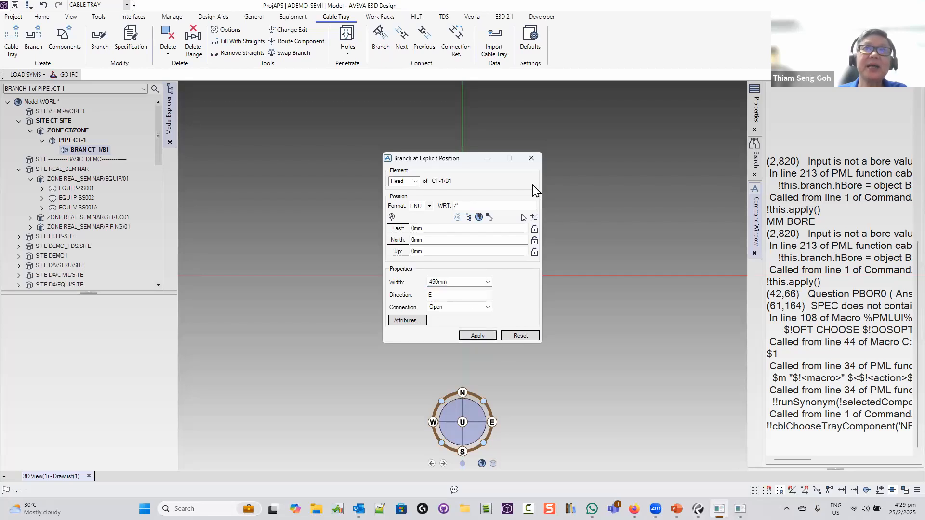
pyautogui.click(531, 158)
pyautogui.click(57, 38)
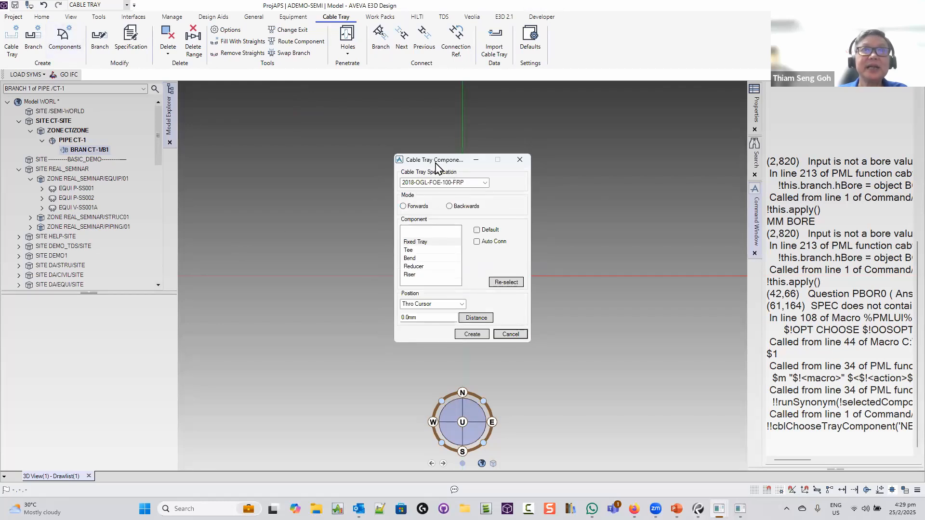
# Raise the CT-1/B1 head to Up 1200mm in an isometric view and apply it
pyautogui.moveTo(445, 164); pyautogui.dragTo(215, 218)
pyautogui.moveTo(495, 233); pyautogui.dragTo(453, 266, button='middle')
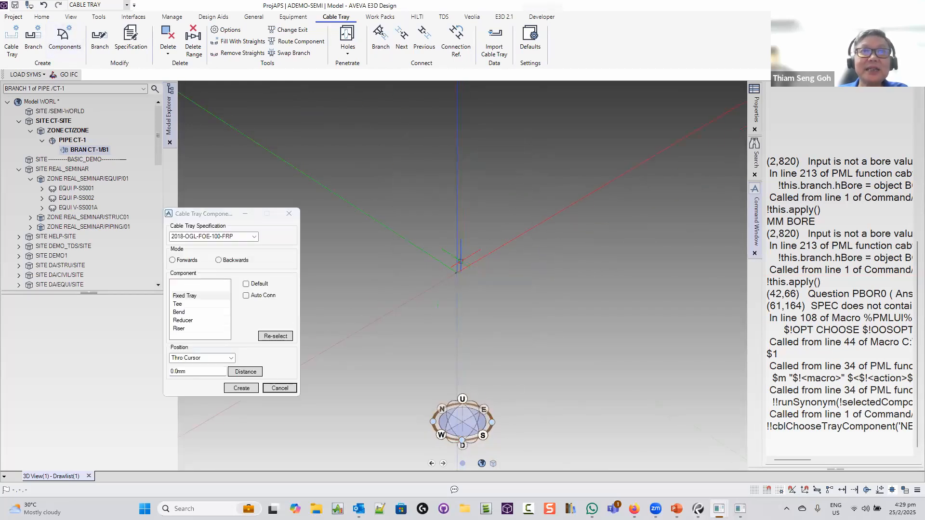
pyautogui.scroll(6, 460, 289)
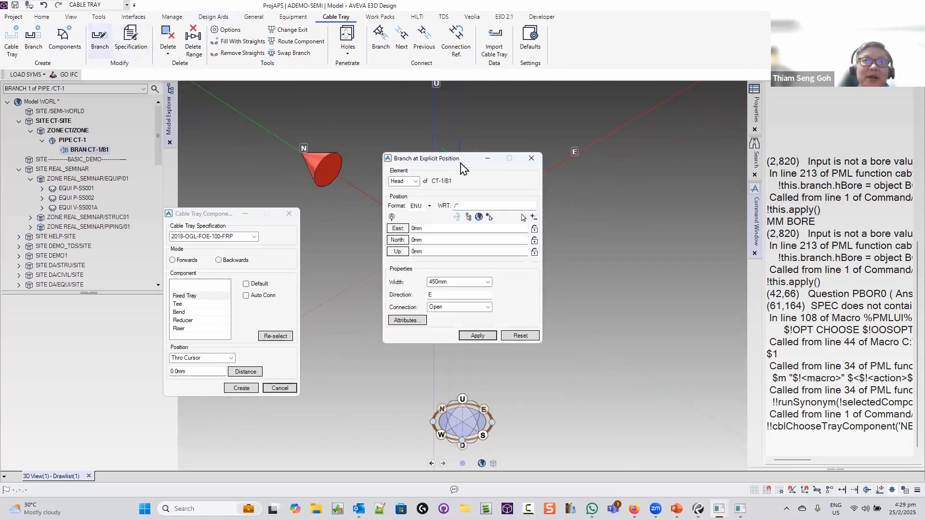
pyautogui.moveTo(455, 164); pyautogui.dragTo(571, 154)
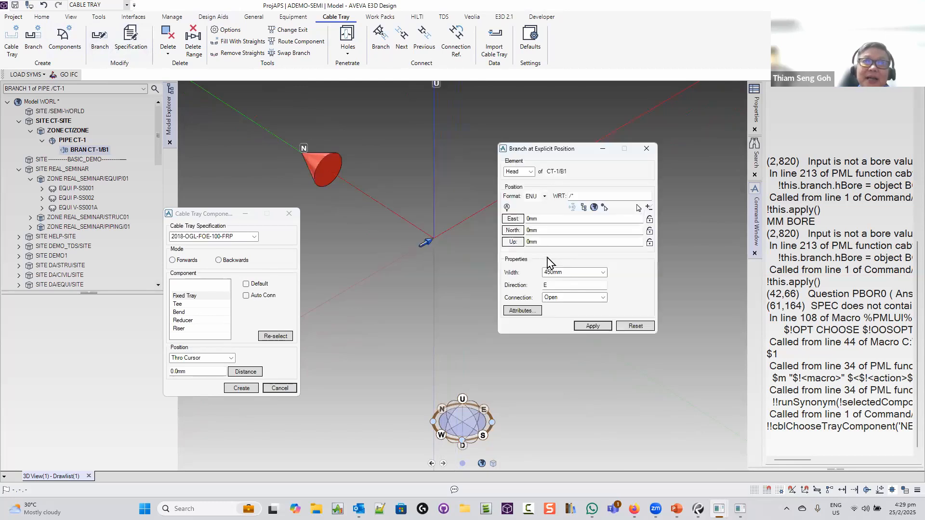
pyautogui.click(519, 242)
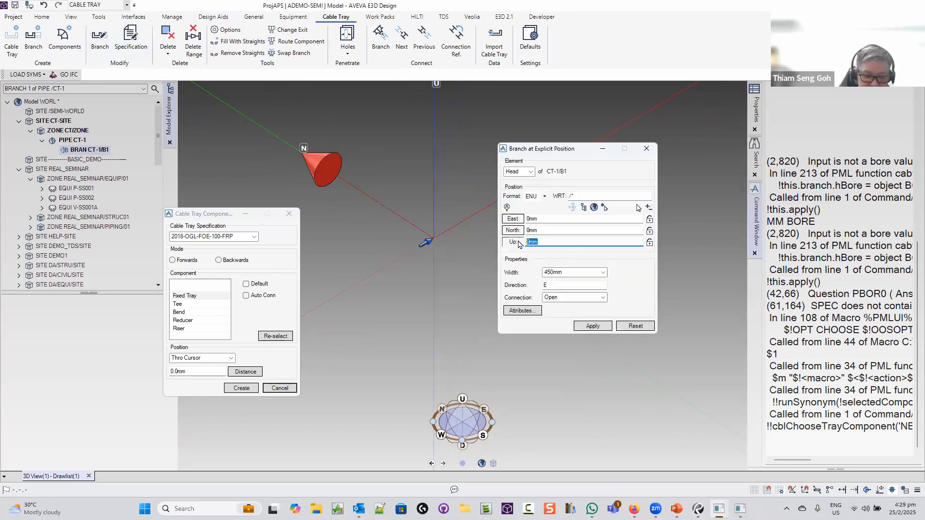
pyautogui.write('1200')
pyautogui.press('Tab')
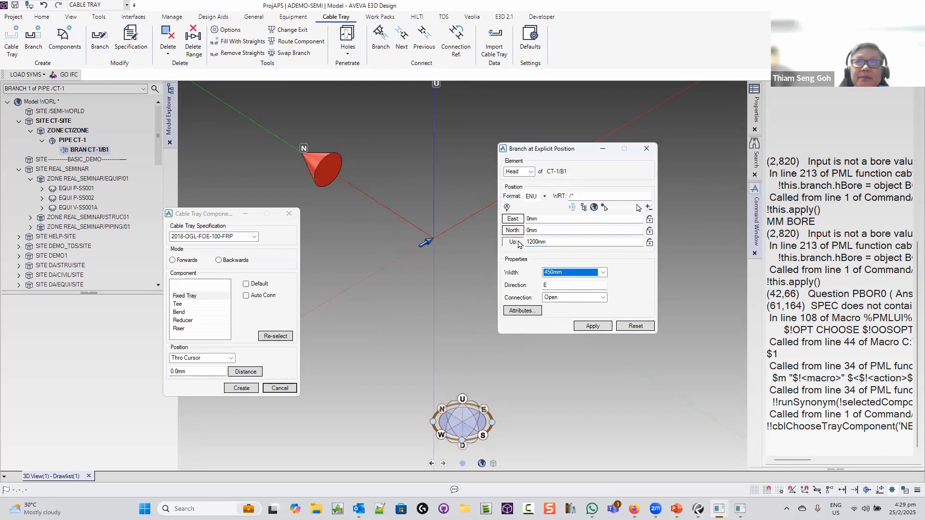
pyautogui.click(592, 326)
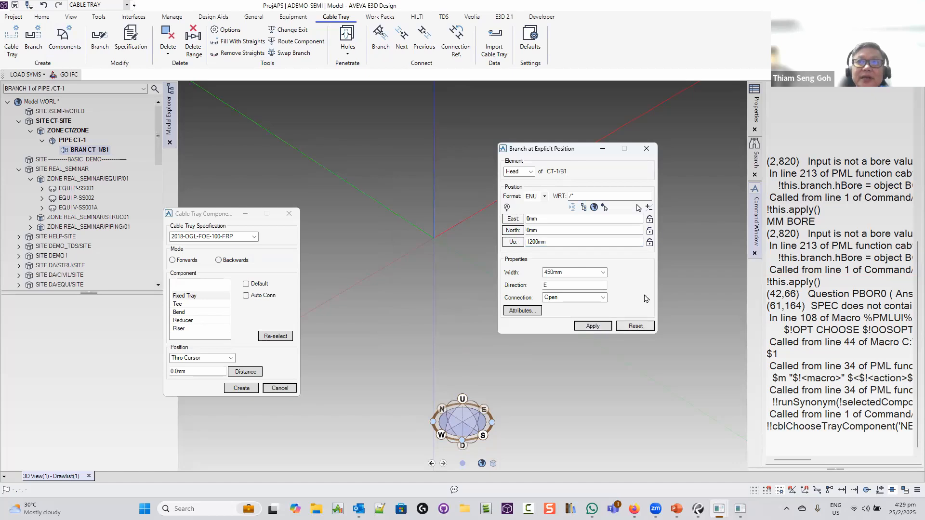
pyautogui.click(647, 148)
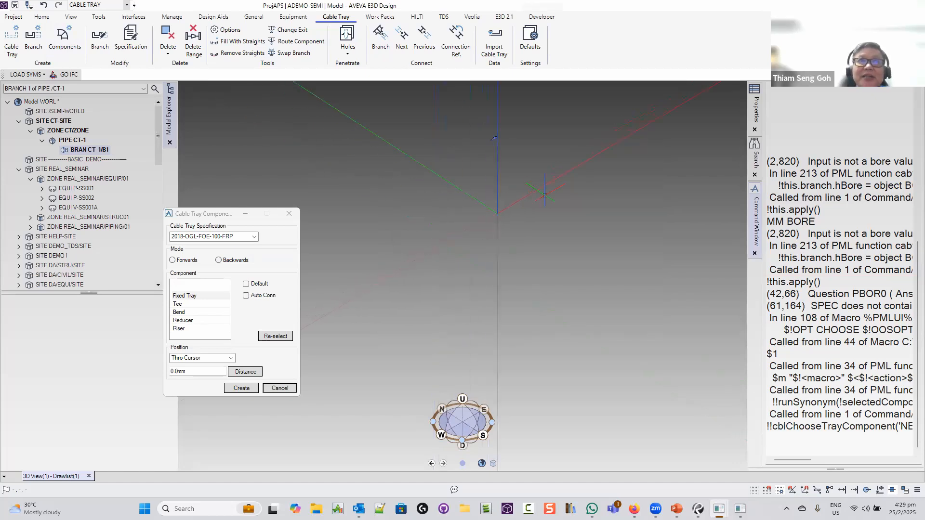
# Add fixed tray FTUB 1 of type FL with open direction U
pyautogui.click(193, 295)
pyautogui.click(242, 388)
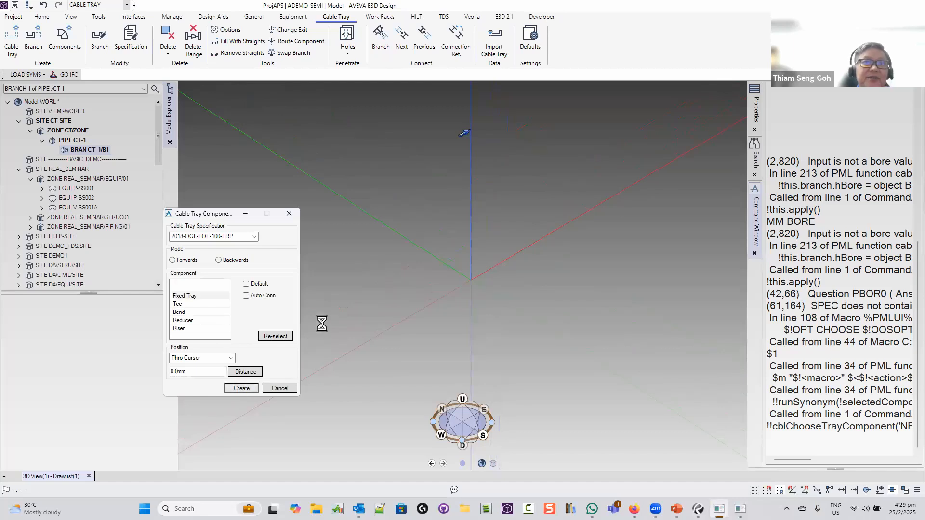
pyautogui.click(400, 237)
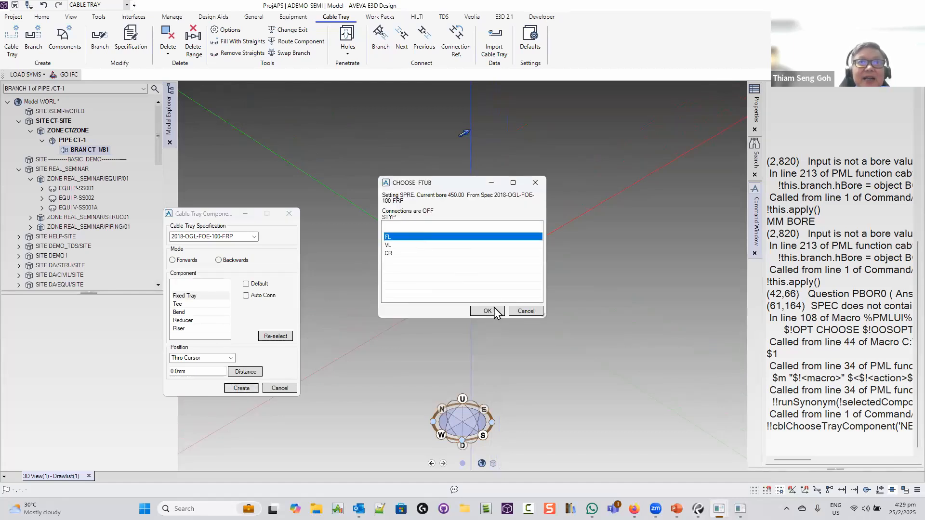
pyautogui.click(487, 310)
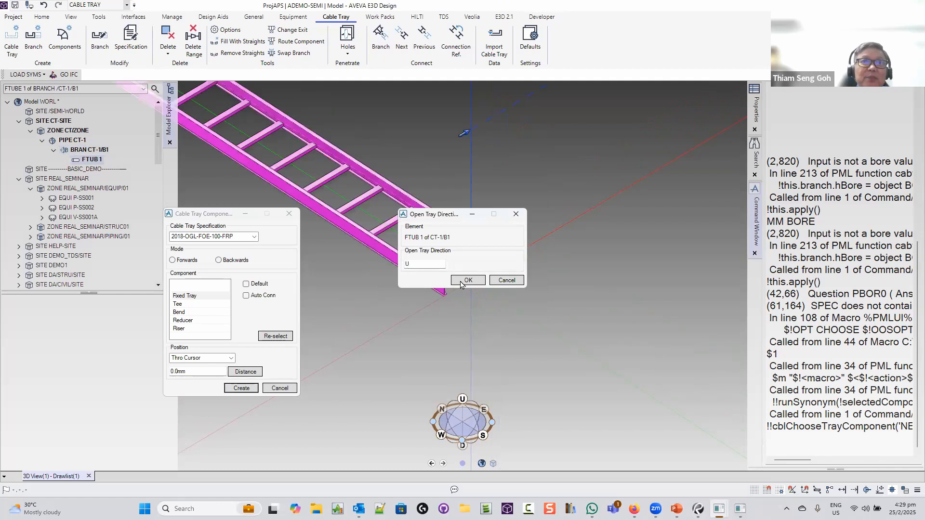
pyautogui.click(466, 281)
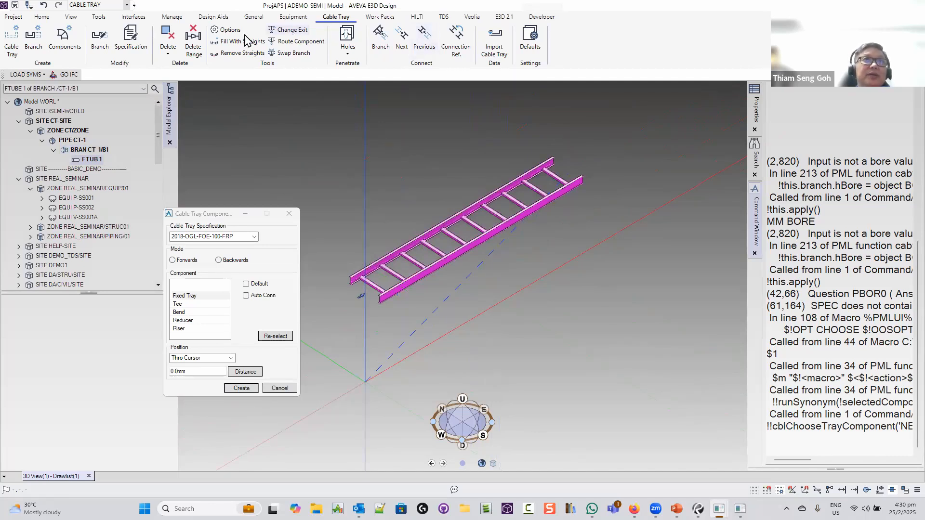
# Set the component selection criteria to All
pyautogui.click(230, 30)
pyautogui.click(507, 221)
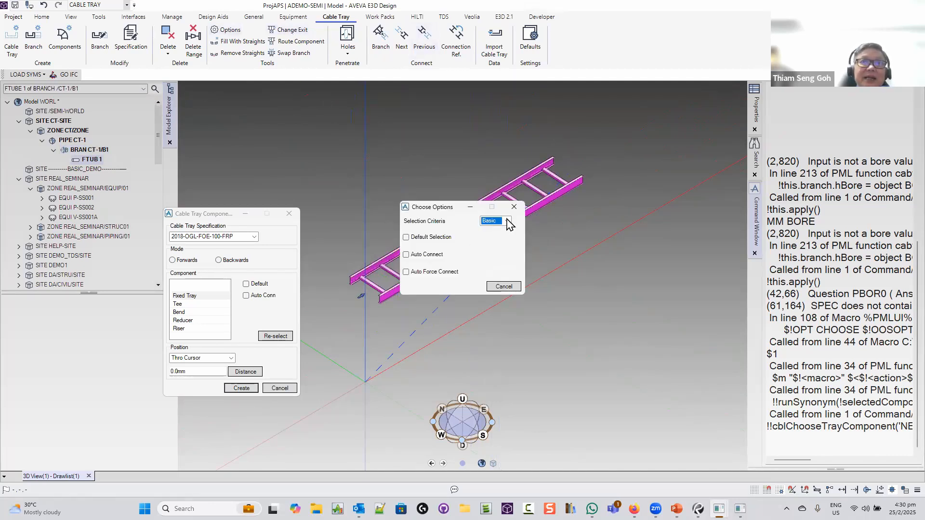
pyautogui.click(496, 242)
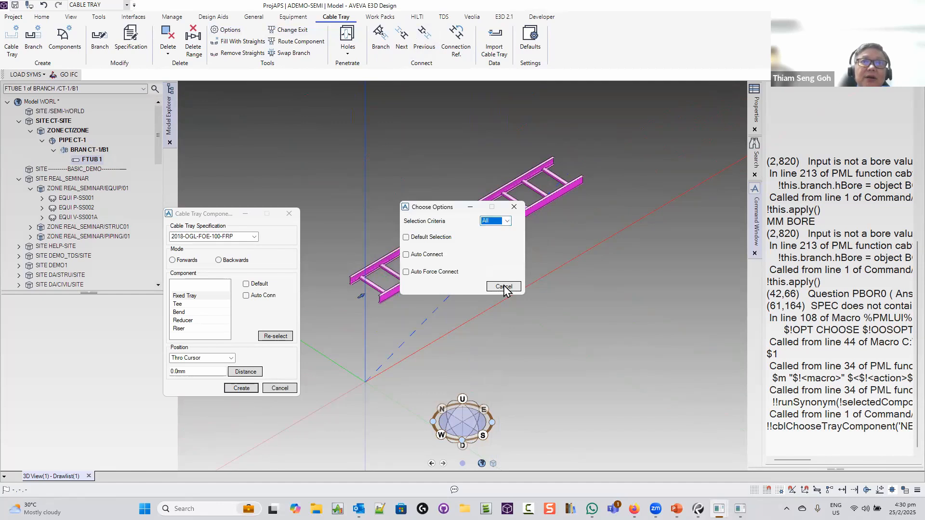
pyautogui.click(504, 286)
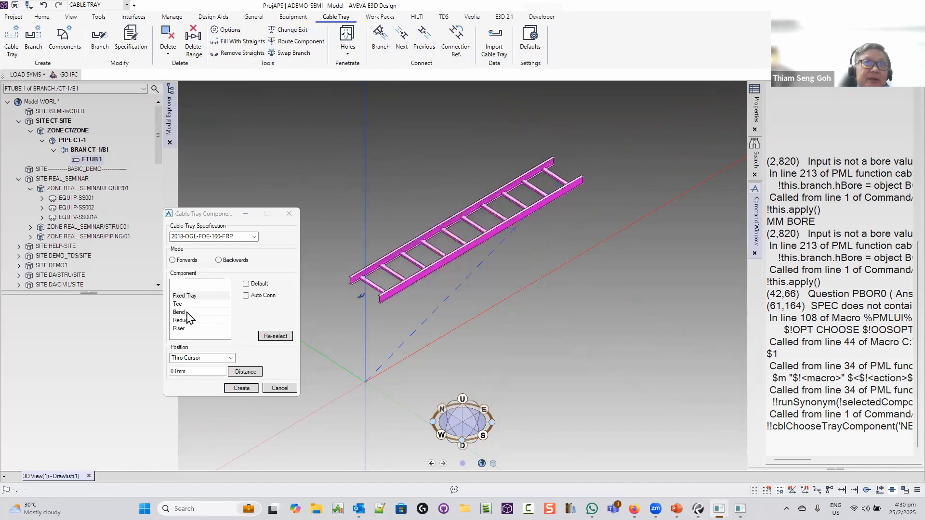
# Add two bends, BEND 1 and BEND 2, after straight tray FTUB 1
pyautogui.click(183, 312)
pyautogui.click(241, 389)
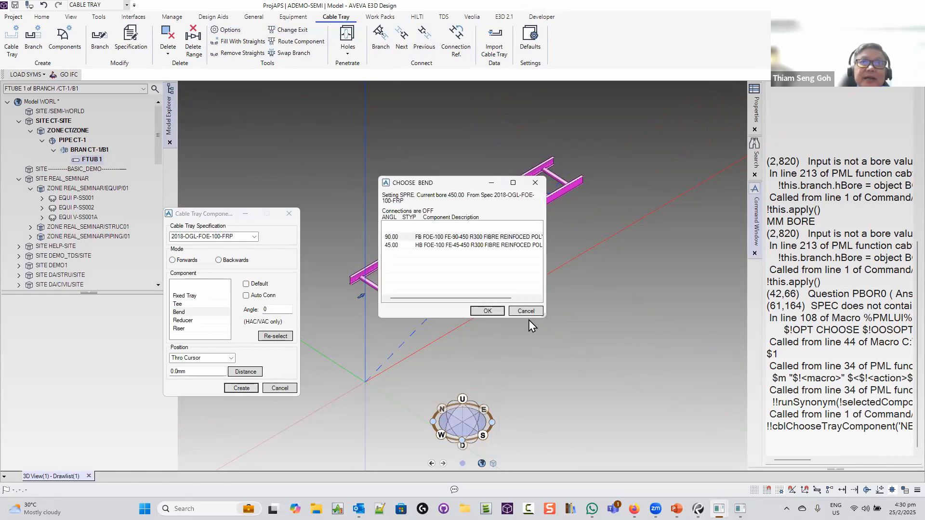
pyautogui.click(490, 312)
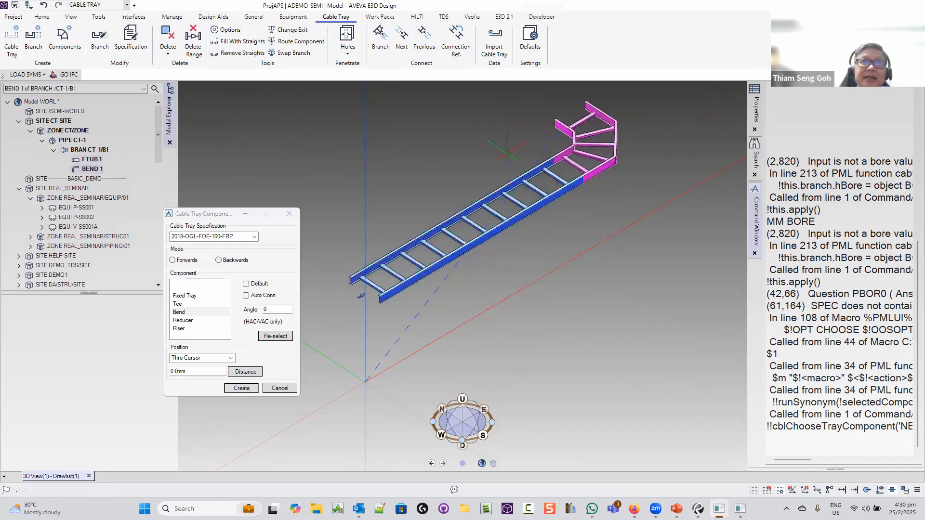
pyautogui.click(243, 388)
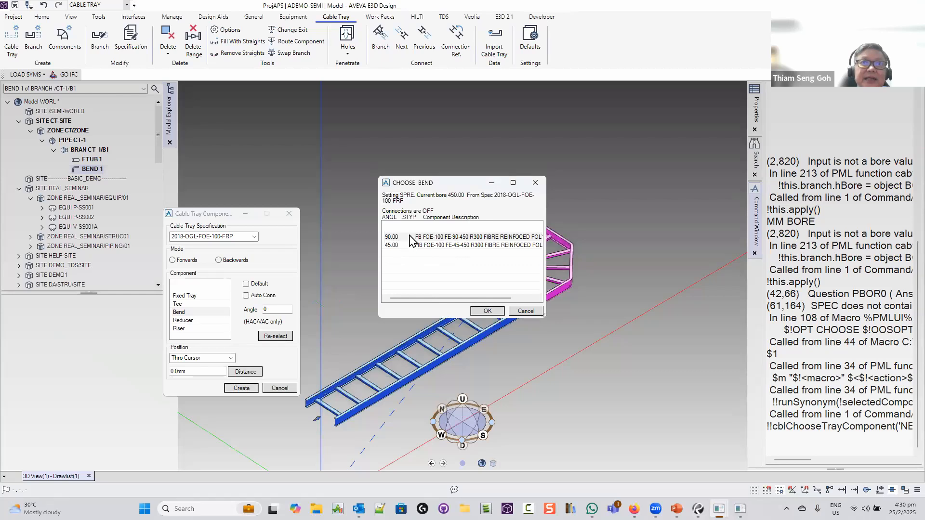
pyautogui.click(486, 312)
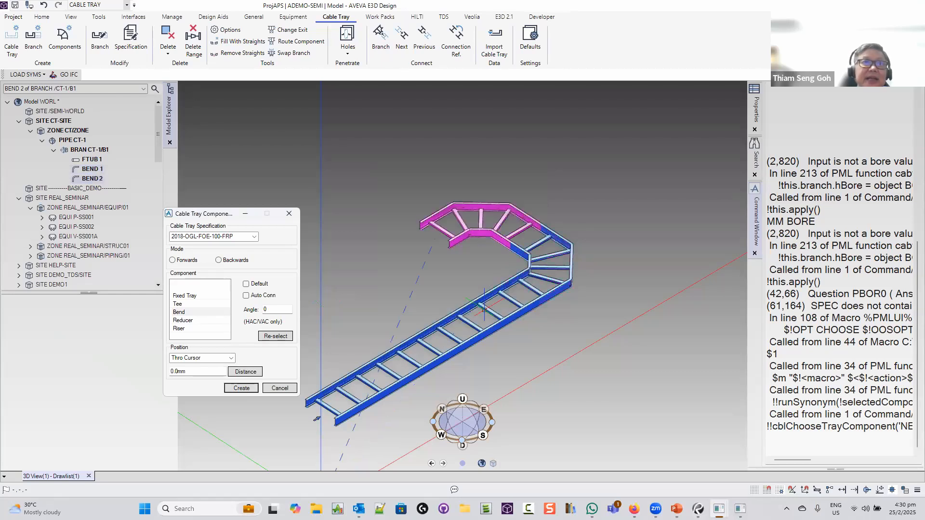
# Place BEND 2 4500 mm along the run and turn it toward the next direction
pyautogui.click(203, 371)
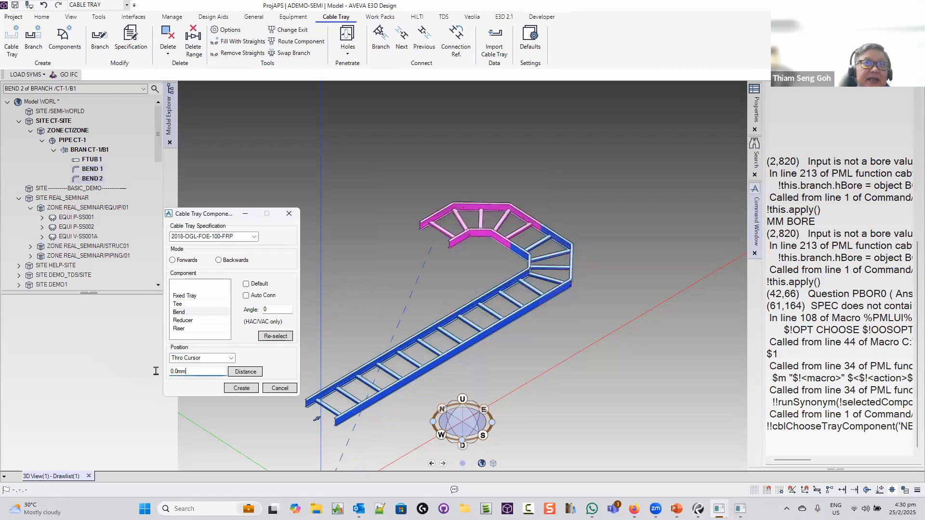
pyautogui.moveTo(156, 371); pyautogui.dragTo(156, 372)
pyautogui.write('45')
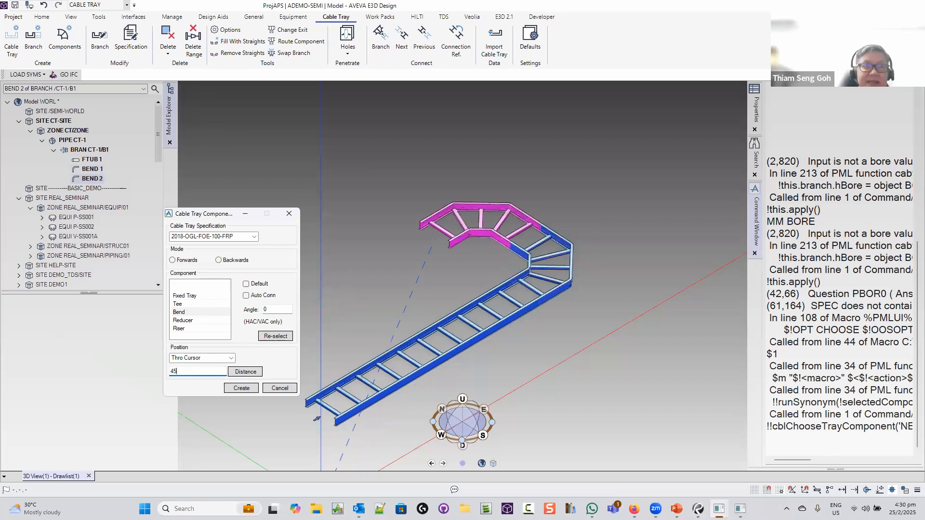
pyautogui.write('00')
pyautogui.press('Tab')
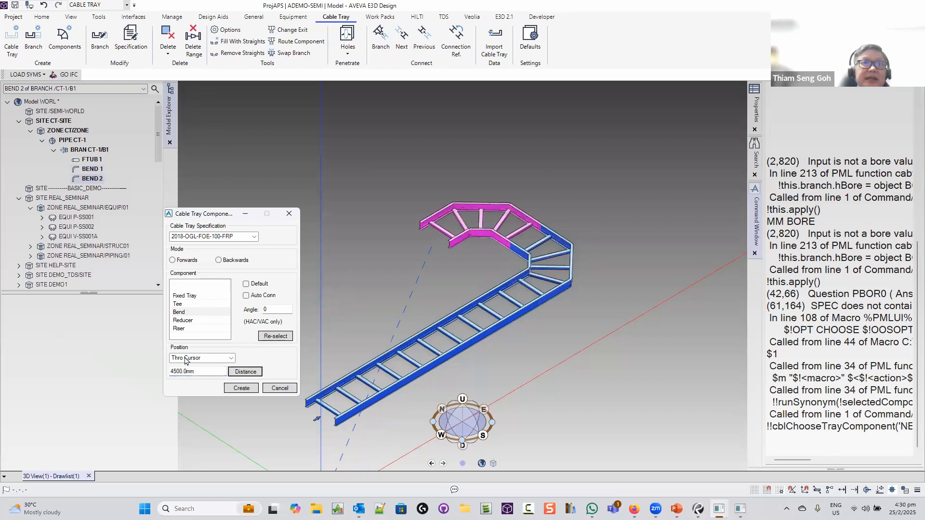
pyautogui.click(244, 371)
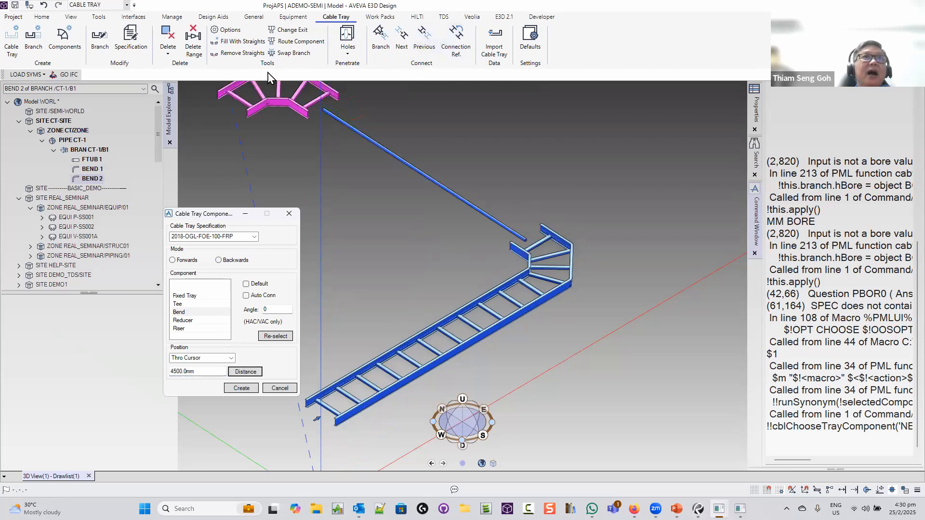
pyautogui.click(288, 29)
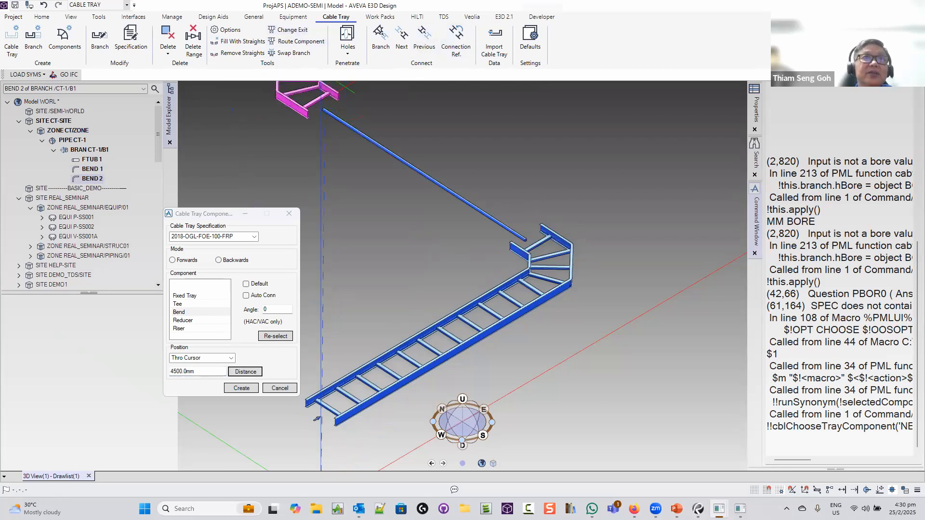
# Add BEND 3 at the set distance and finish placing tray components
pyautogui.click(236, 388)
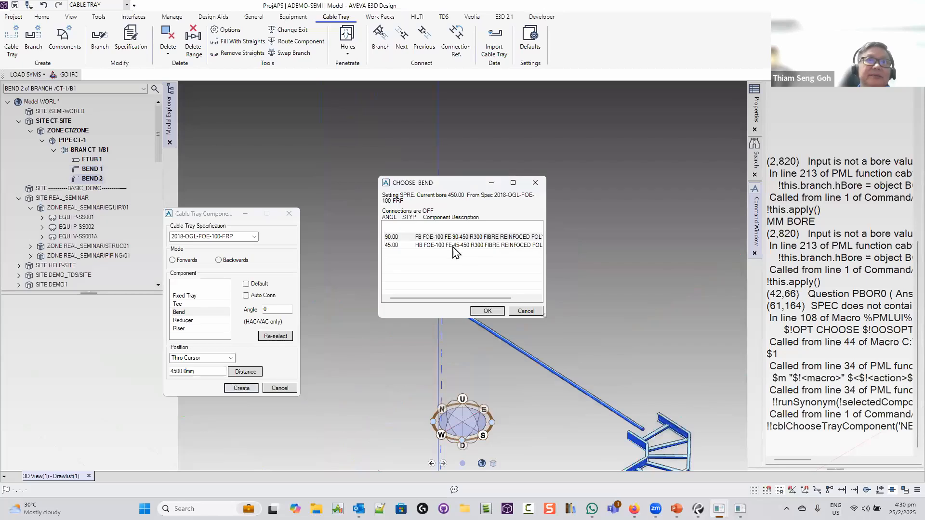
pyautogui.click(487, 311)
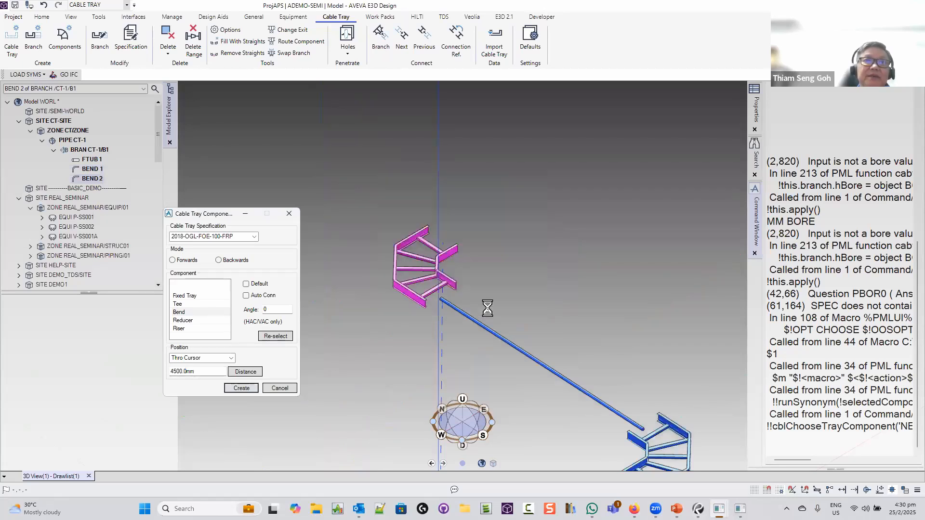
pyautogui.click(238, 370)
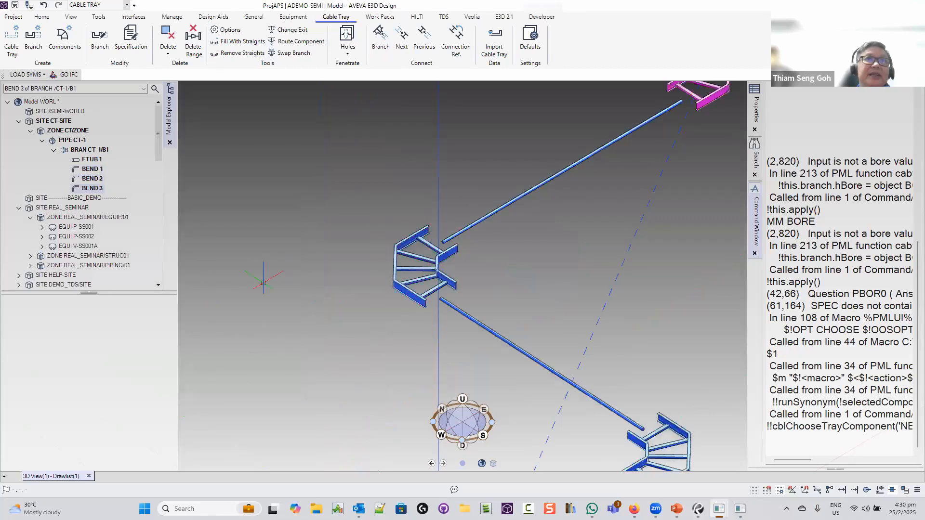
pyautogui.click(280, 388)
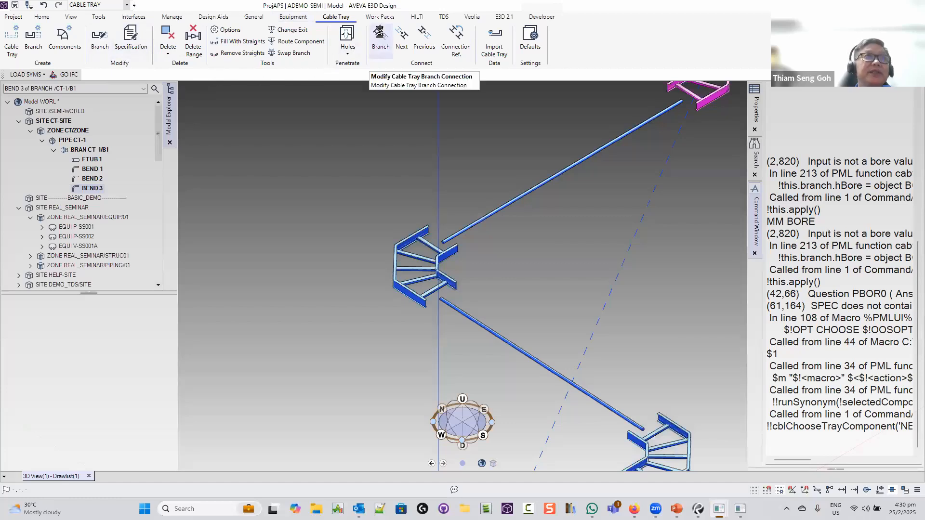
# Connect the branch tail of CT-1/B1 to its Last Member
pyautogui.click(380, 35)
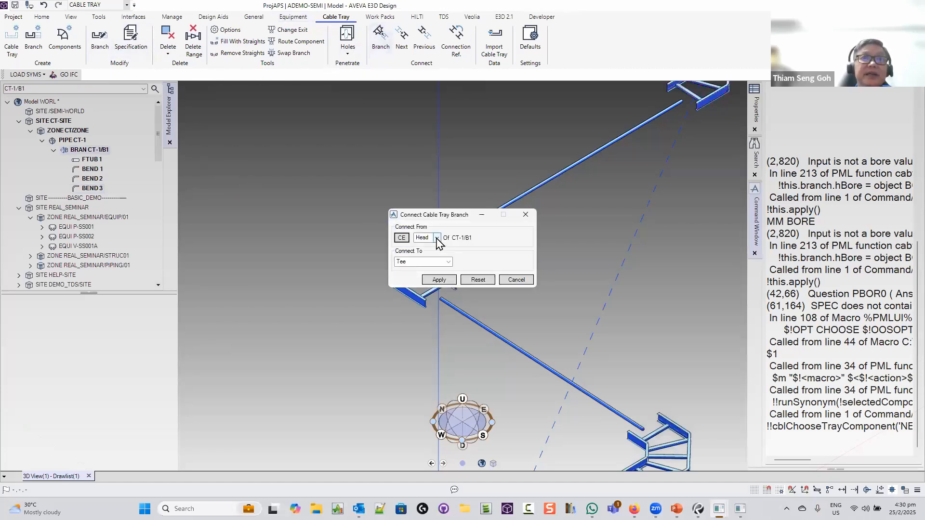
pyautogui.click(437, 238)
pyautogui.click(427, 252)
pyautogui.click(448, 263)
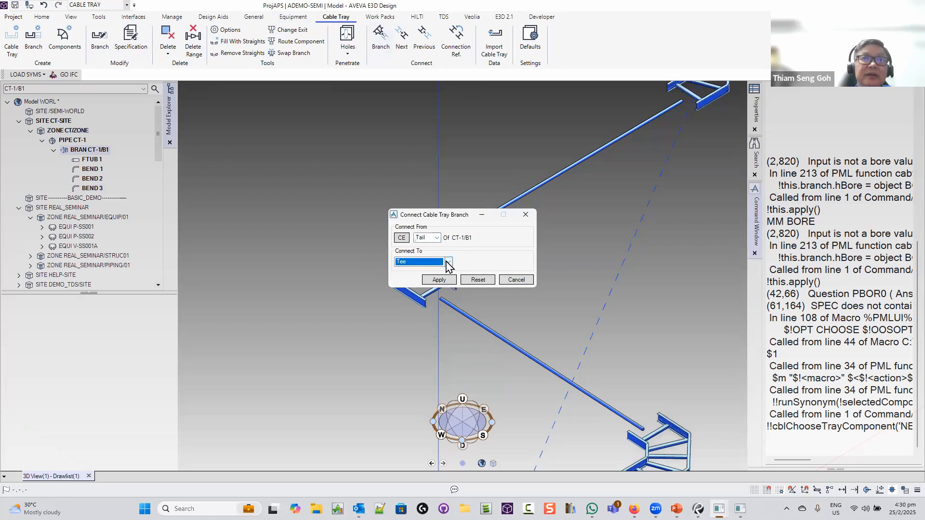
pyautogui.click(448, 262)
pyautogui.click(419, 307)
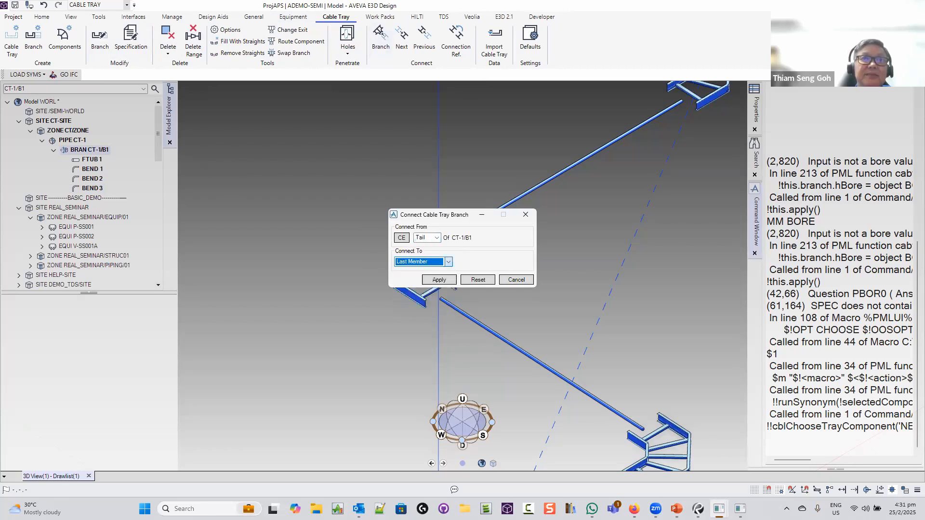
pyautogui.click(439, 280)
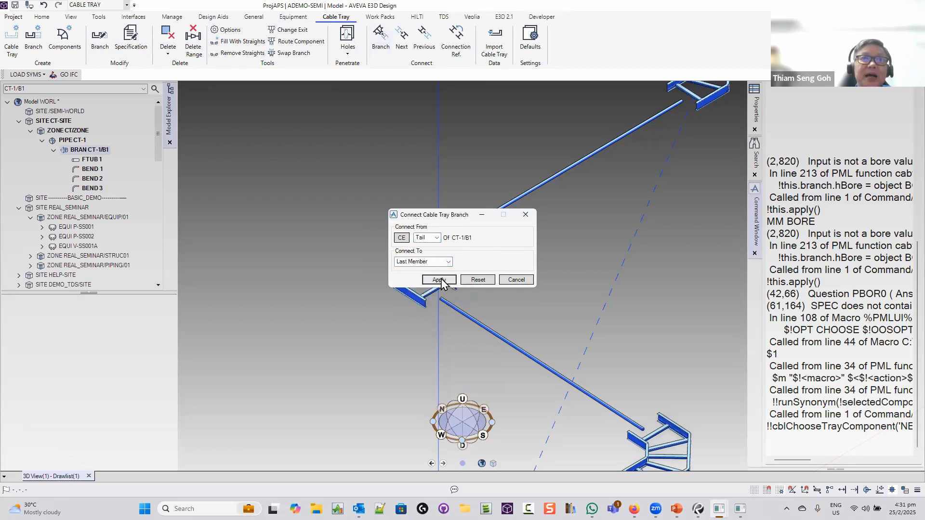
pyautogui.click(525, 217)
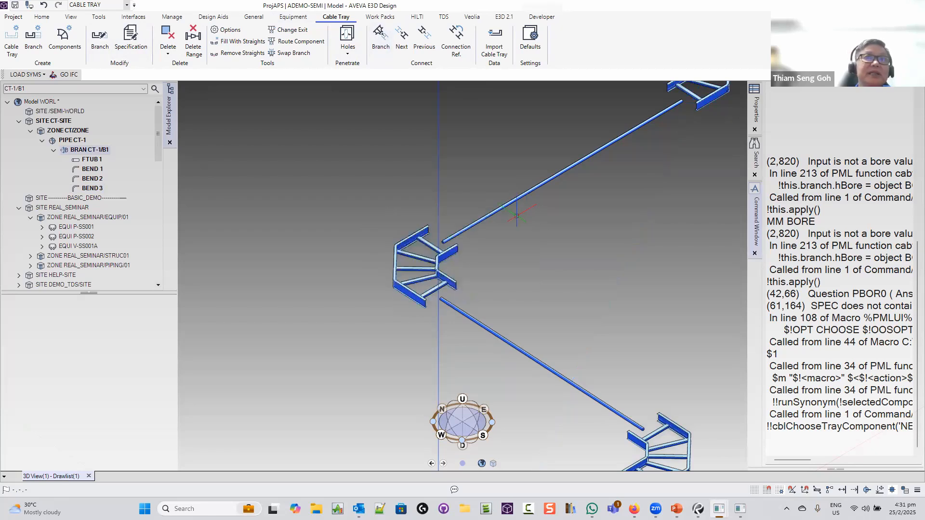
# Fill the gaps between bends with straight trays FTUB 2 to FTUB 5
pyautogui.click(220, 42)
pyautogui.click(459, 269)
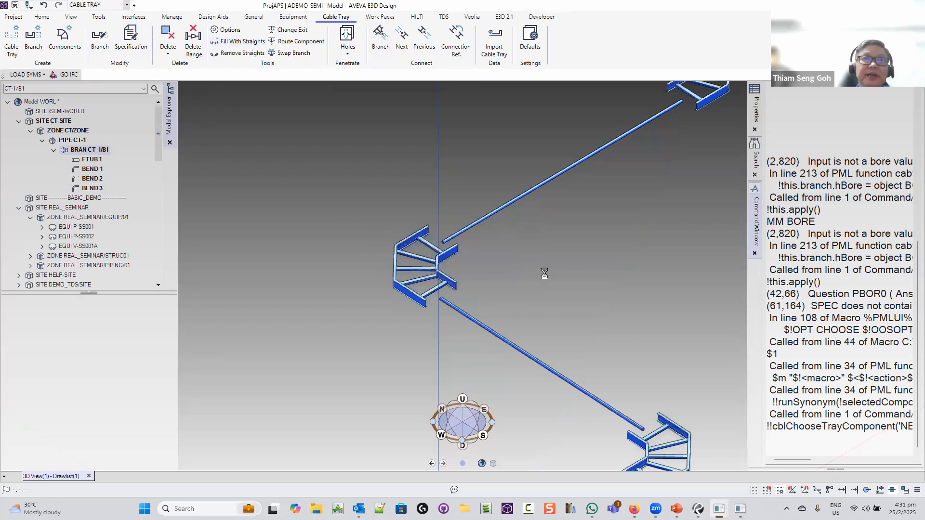
pyautogui.scroll(-5, 544, 274)
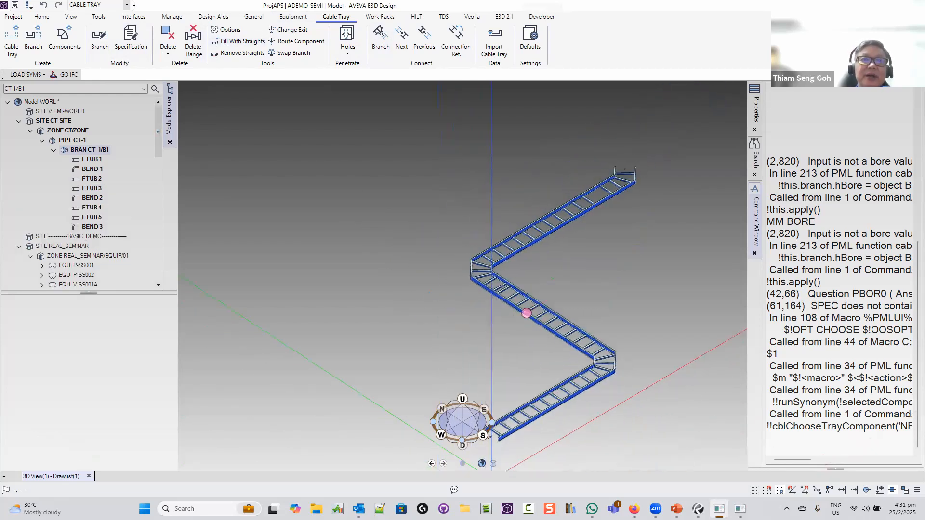
pyautogui.moveTo(526, 313); pyautogui.dragTo(414, 309, button='middle')
pyautogui.scroll(2, 415, 309)
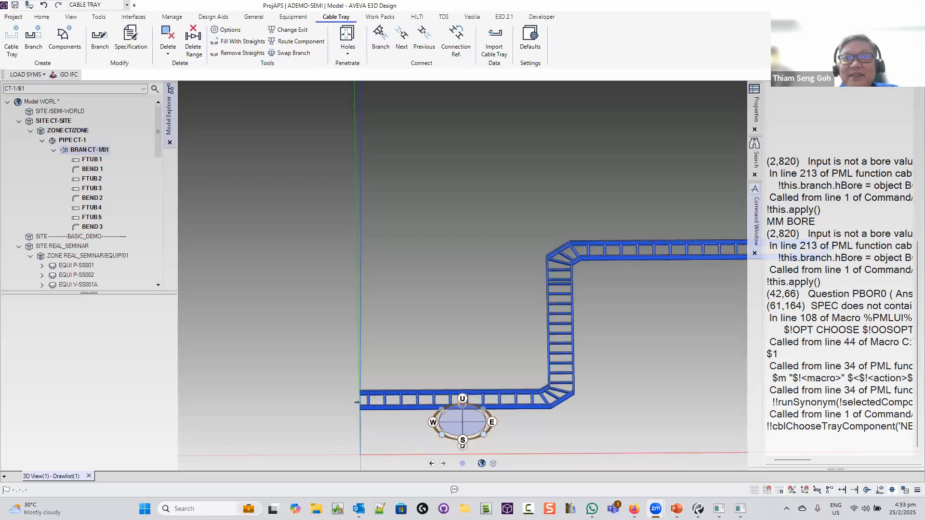
# Review the zigzag tray from a low oblique view, then show PowerPoint slide 3, About TDS
pyautogui.moveTo(499, 317)
pyautogui.mouseDown(button='middle')
pyautogui.moveTo(525, 306)
pyautogui.moveTo(619, 313)
pyautogui.moveTo(479, 304)
pyautogui.mouseUp(button='middle')
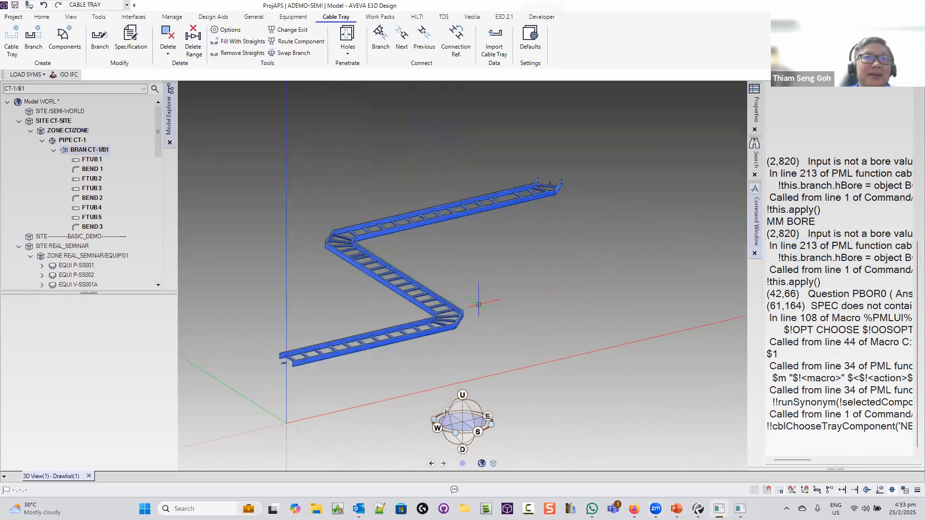
pyautogui.scroll(2, 478, 304)
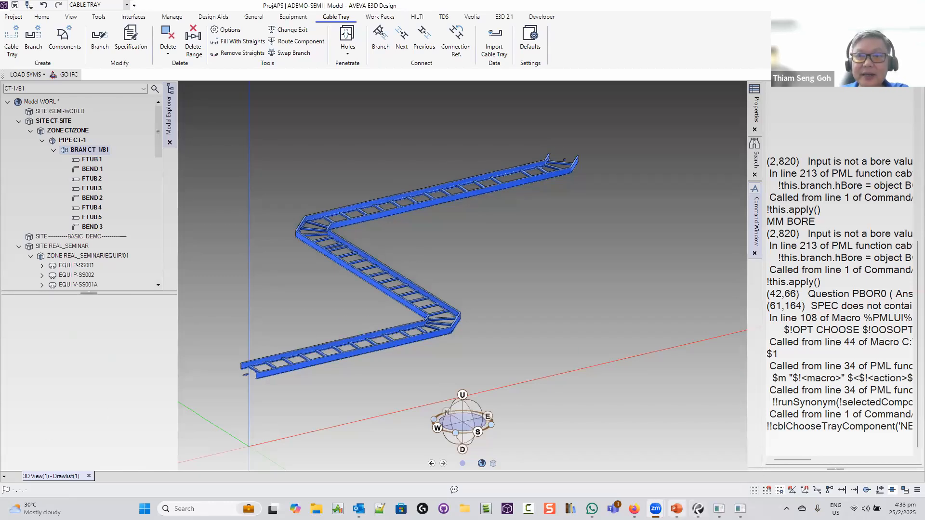
pyautogui.click(677, 508)
pyautogui.click(100, 312)
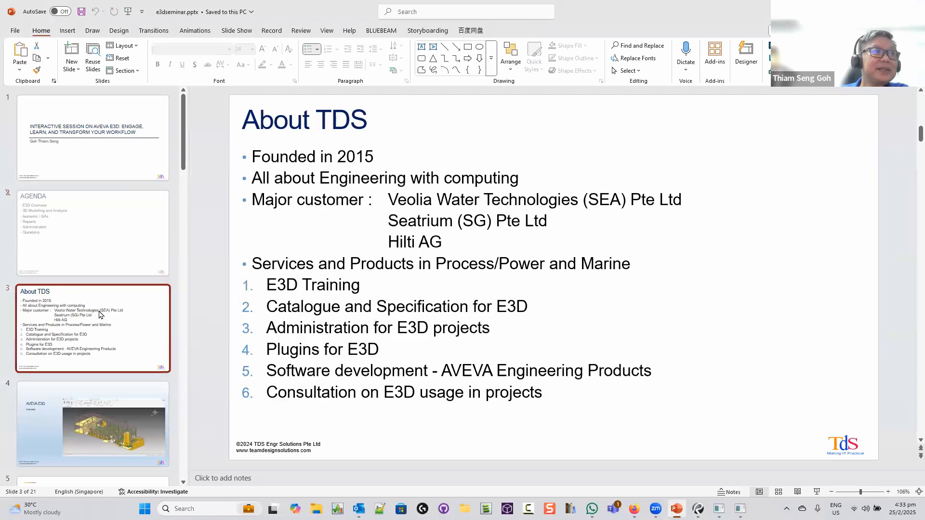
# Step through Topics slides 17 and 19 to slide 20, Questions, in e3dseminar.pptx
pyautogui.scroll(-10, 100, 315)
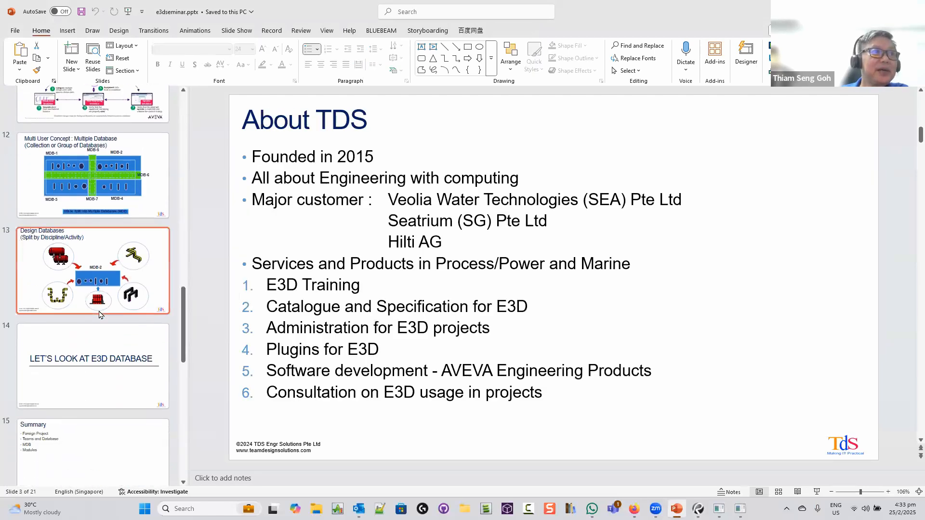
pyautogui.scroll(-5, 99, 315)
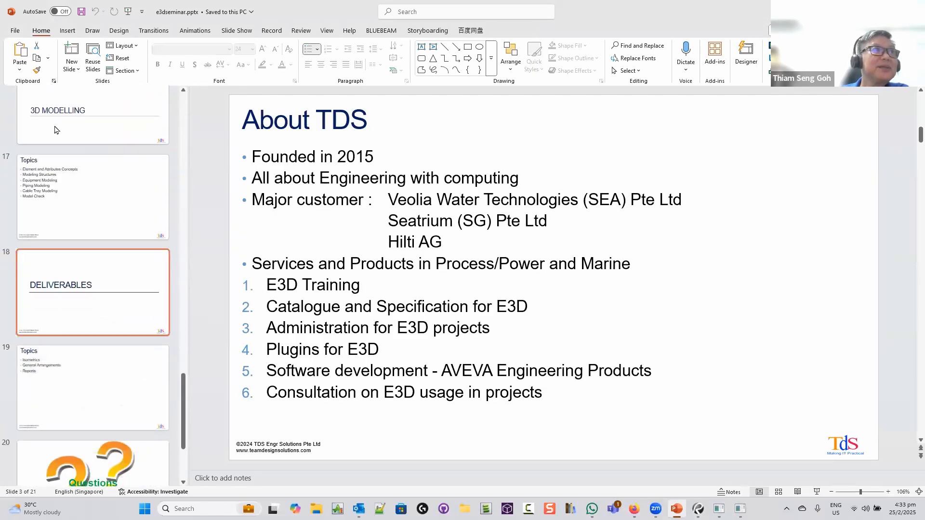
pyautogui.click(67, 188)
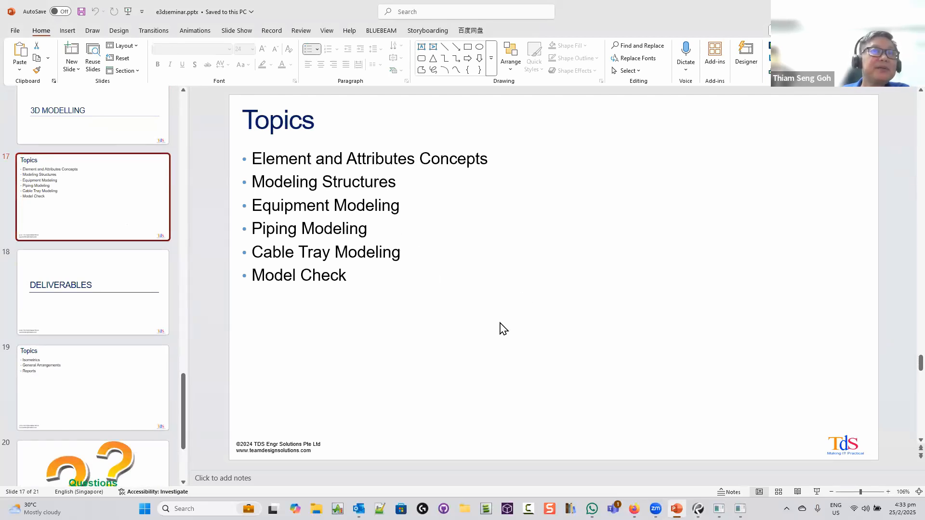
pyautogui.click(138, 387)
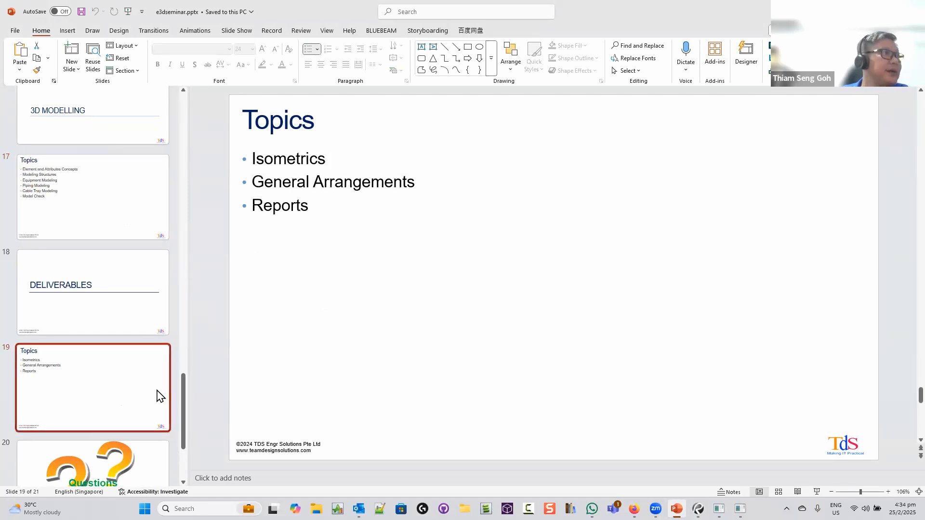
pyautogui.scroll(-1, 144, 404)
pyautogui.click(139, 413)
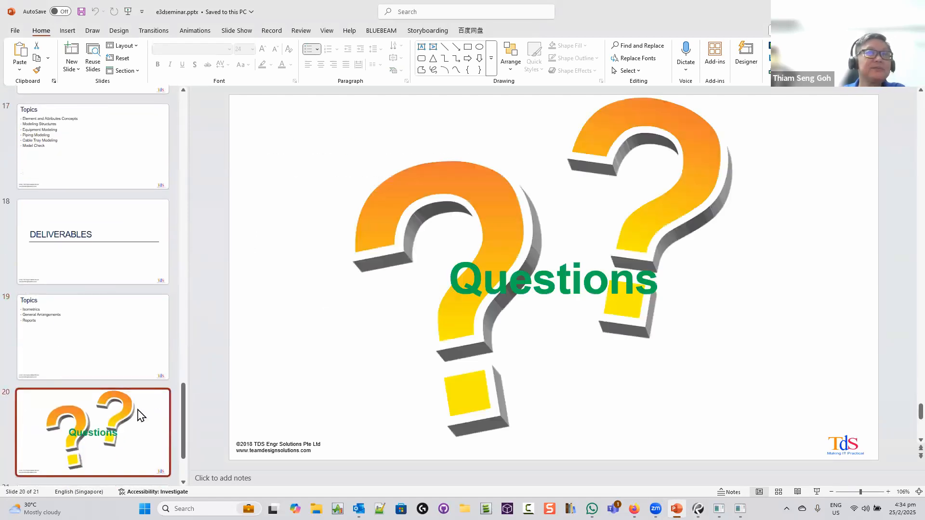